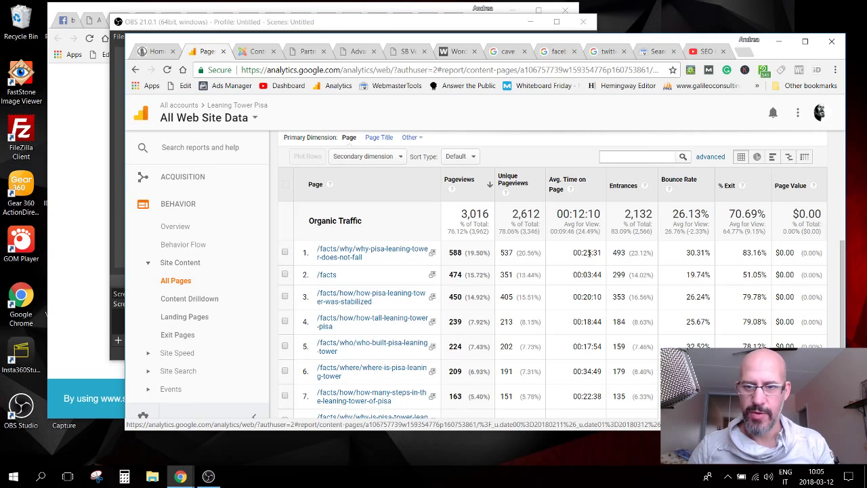
# Step: Sort the organic traffic pages by average time on page, longest first, and examine the time for the top pages
pyautogui.click(582, 183)
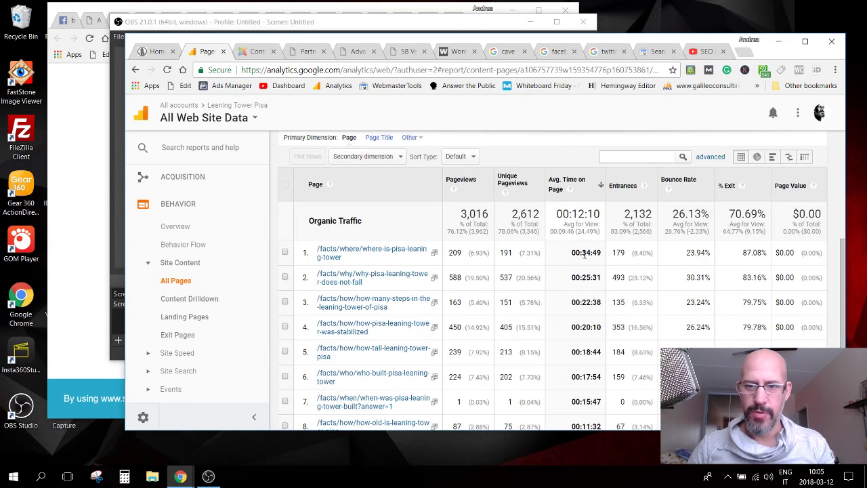
pyautogui.doubleClick(585, 253)
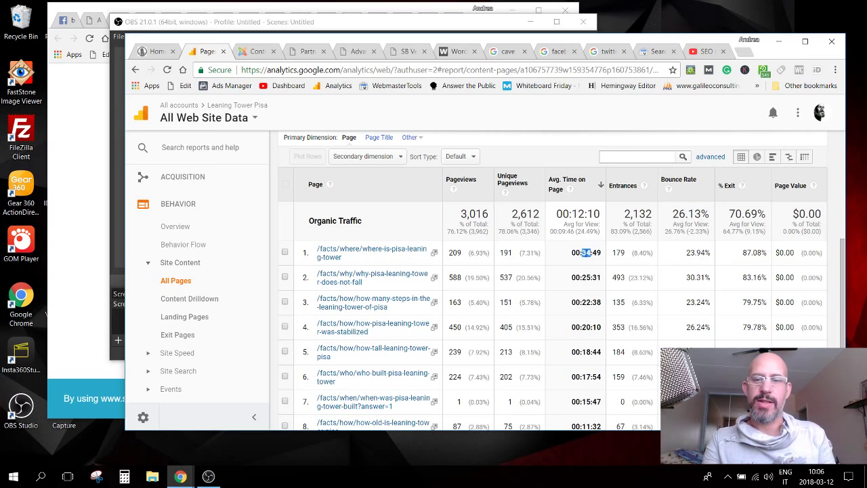
pyautogui.click(586, 280)
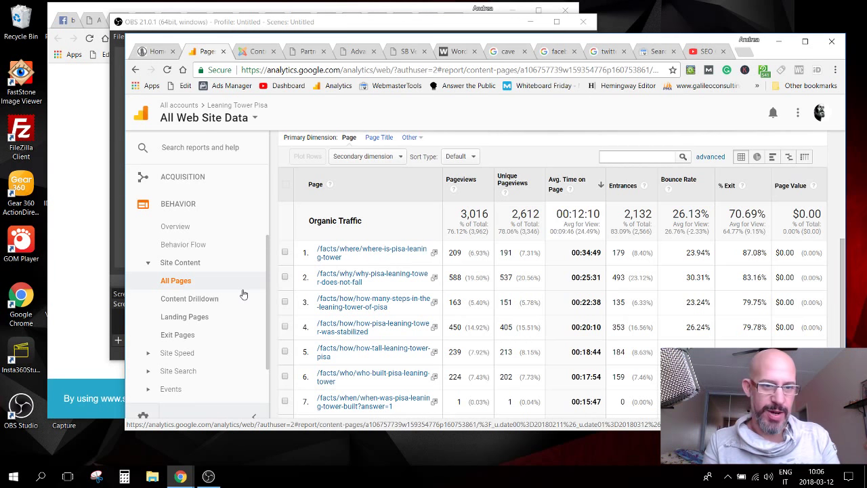
pyautogui.scroll(3, 166, 272)
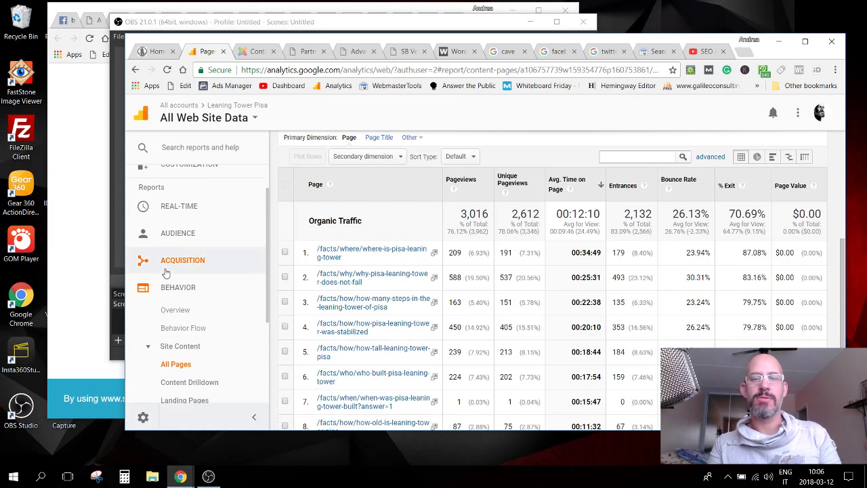
# Step: Open the Facts page of leaningtowerpisa.com and look through its question-style article headings and teasers
pyautogui.click(155, 52)
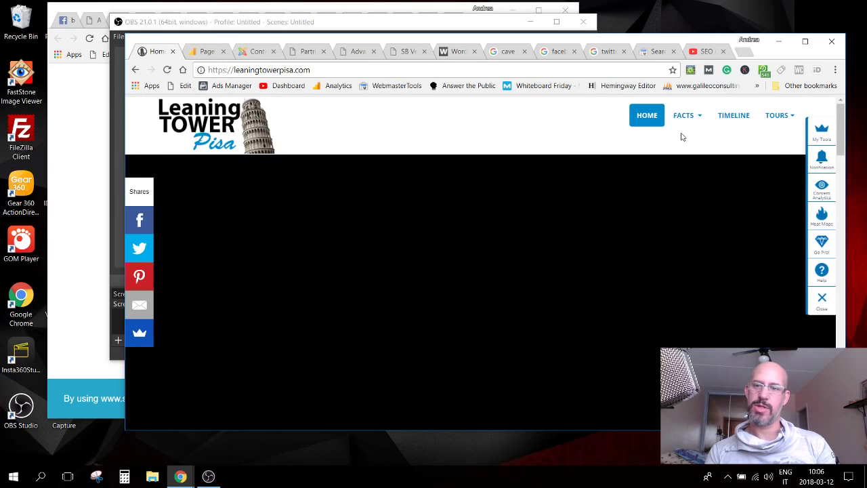
pyautogui.moveTo(682, 116)
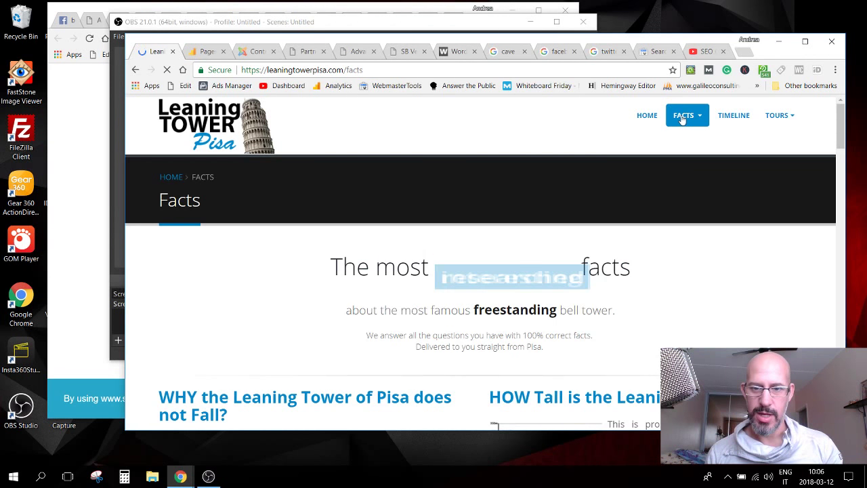
pyautogui.scroll(-5, 493, 252)
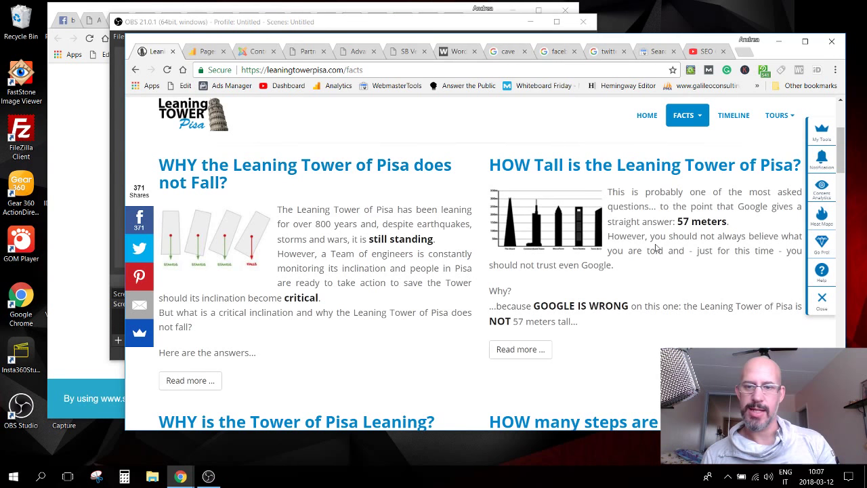
pyautogui.scroll(-3, 655, 249)
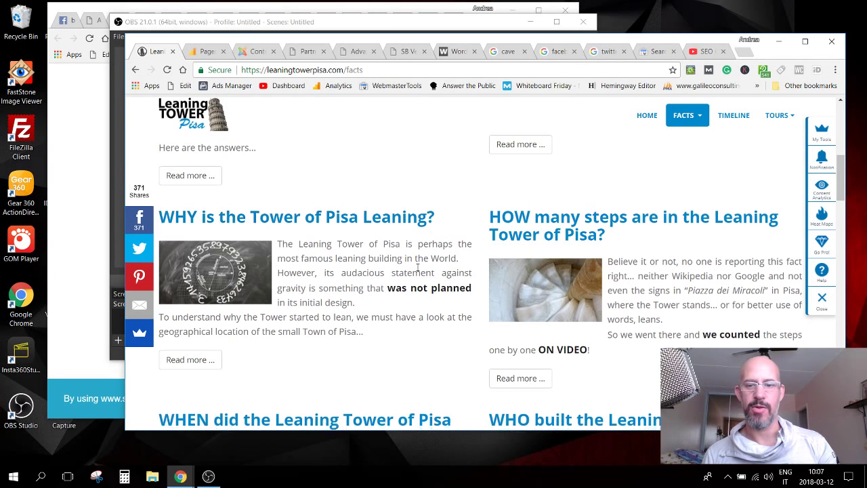
pyautogui.scroll(-2, 417, 267)
pyautogui.scroll(2, 417, 266)
pyautogui.scroll(5, 417, 267)
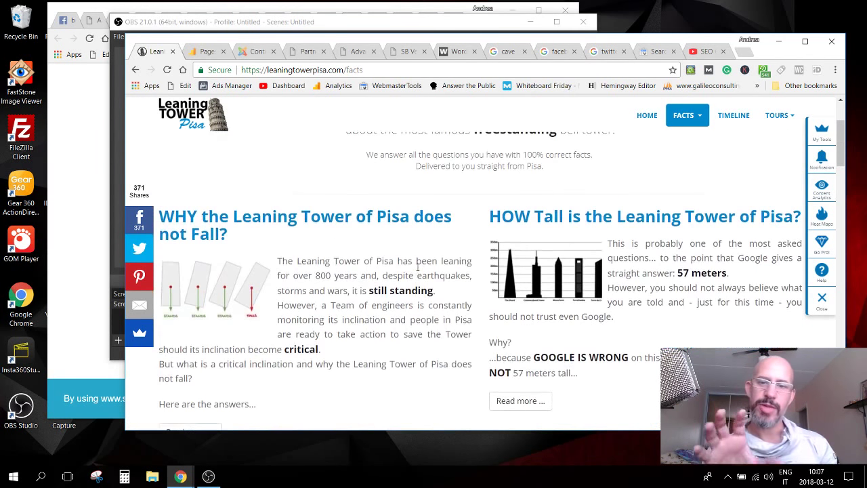
pyautogui.scroll(-1, 417, 268)
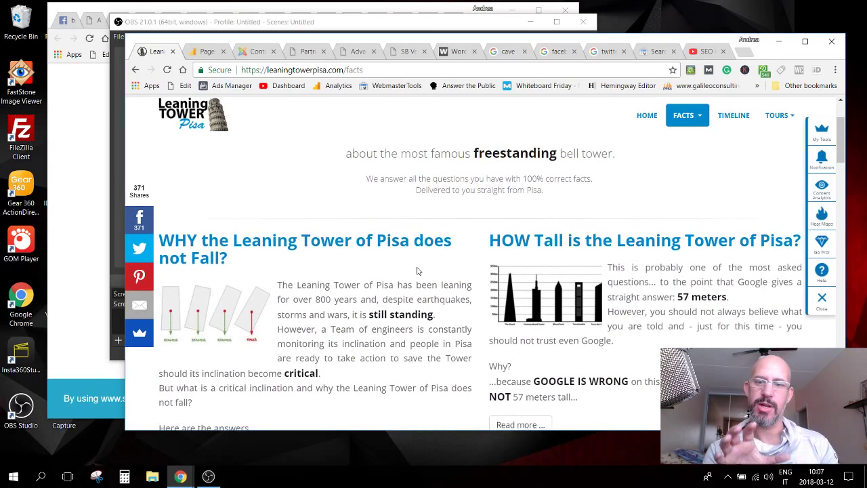
pyautogui.scroll(-3, 417, 271)
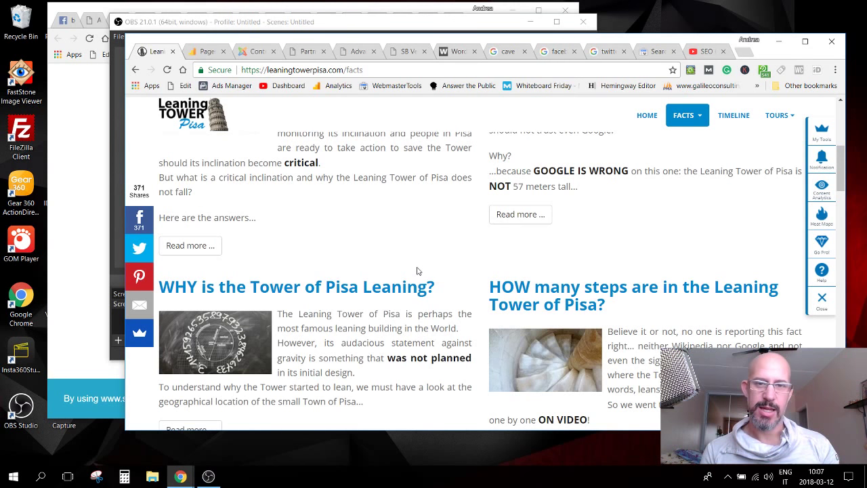
pyautogui.scroll(-2, 363, 316)
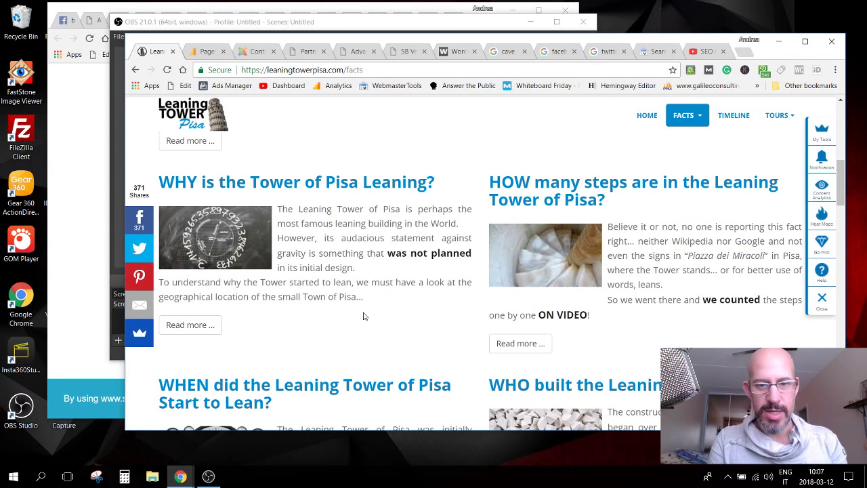
pyautogui.scroll(-4, 281, 192)
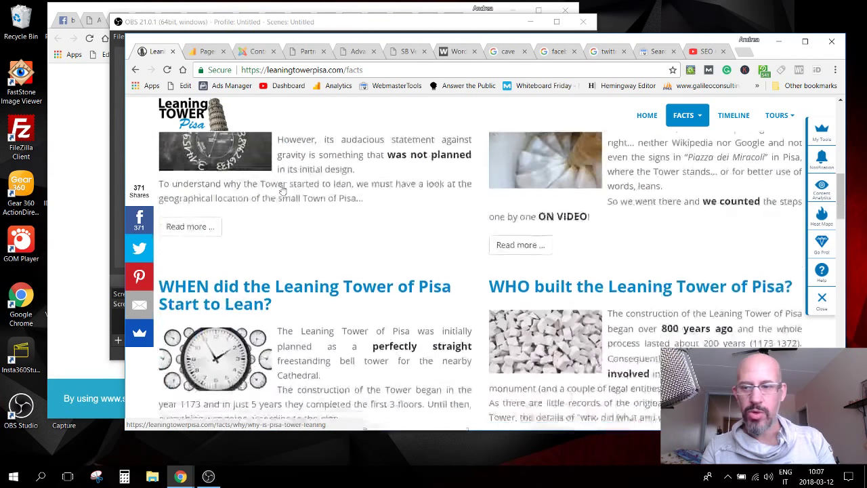
pyautogui.scroll(-4, 282, 190)
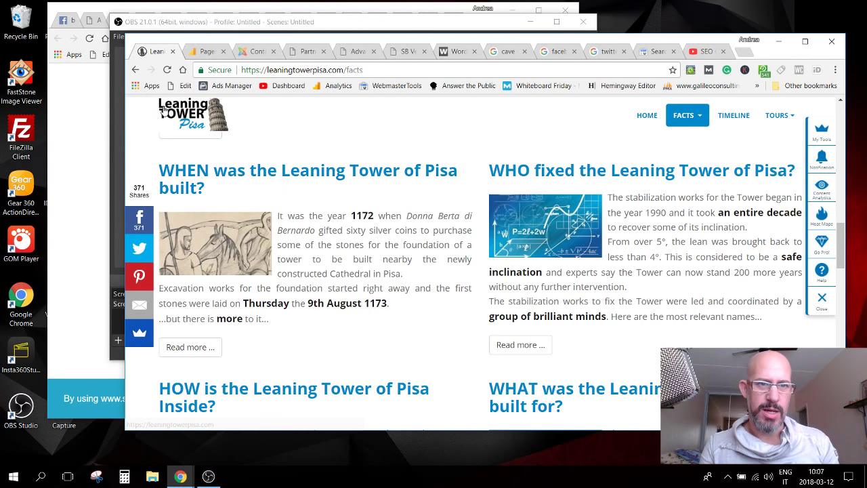
# Step: Return to the Analytics pages report, then bring the other browser window with the Sparkol article to the front
pyautogui.click(203, 52)
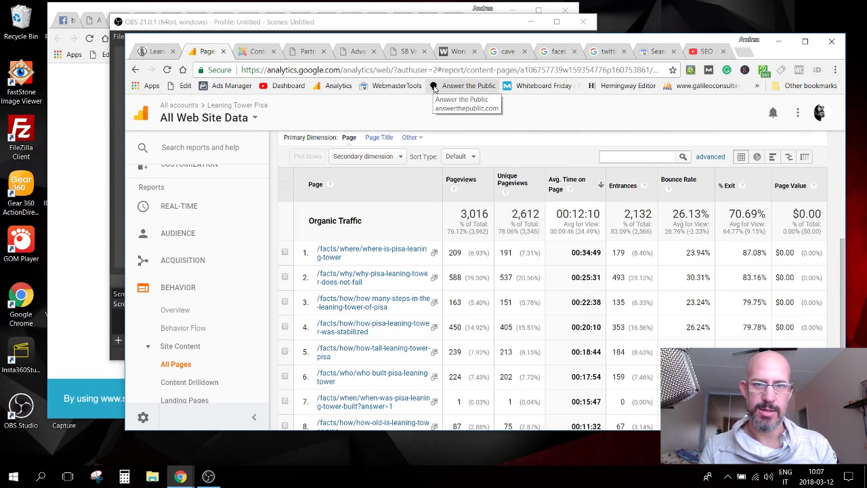
pyautogui.click(412, 10)
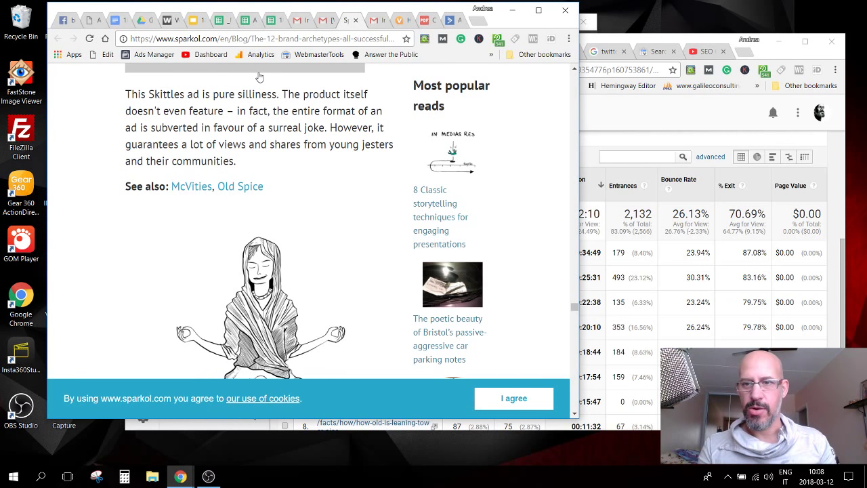
pyautogui.click(588, 36)
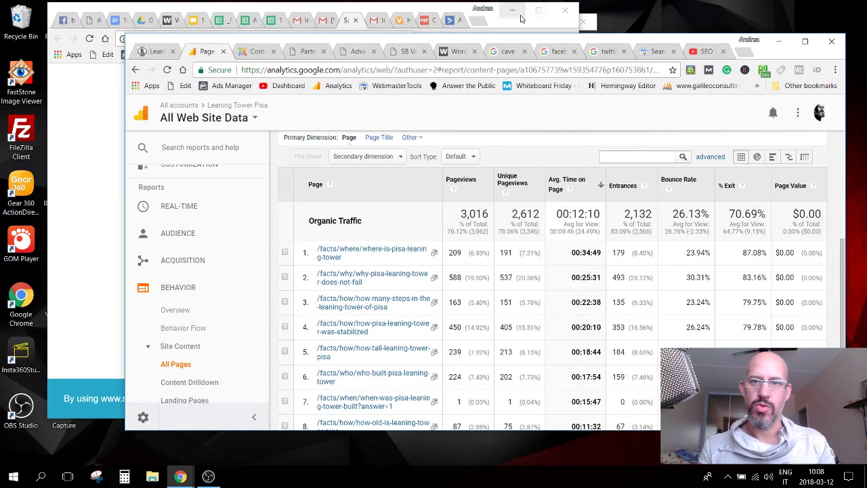
pyautogui.click(435, 10)
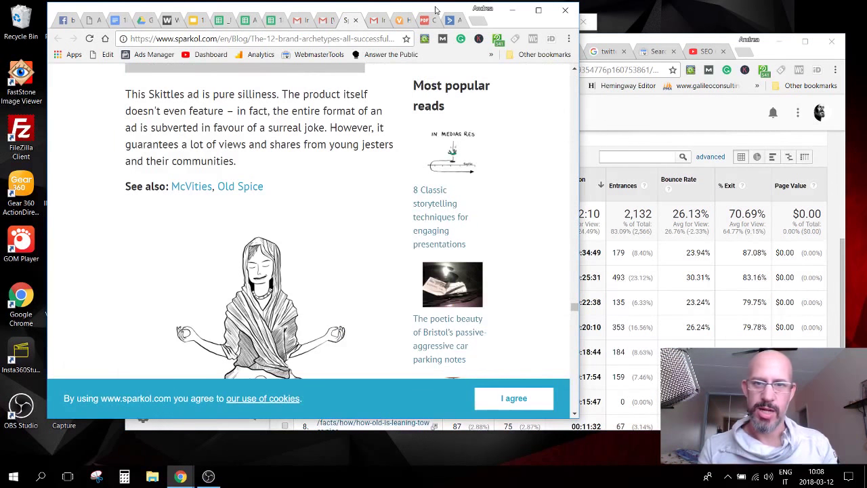
# Step: Replace the tabs saved in the TMP session with those of the Sparkol article's window, and close that window
pyautogui.click(424, 40)
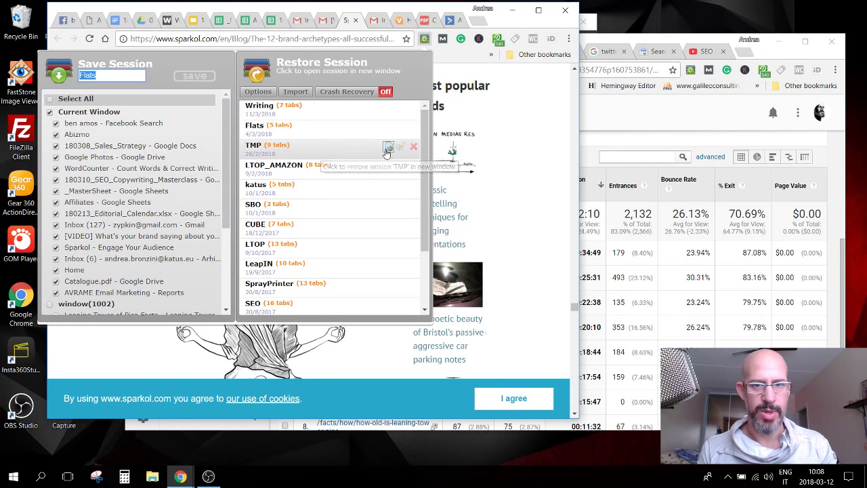
pyautogui.click(400, 148)
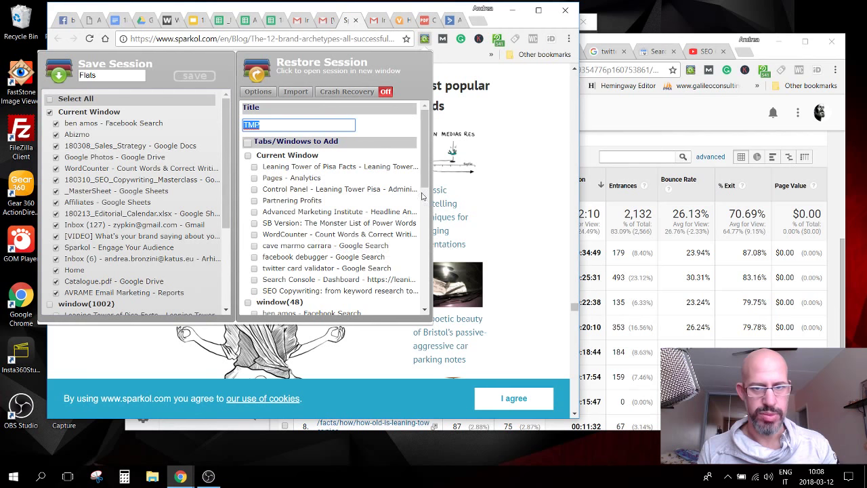
pyautogui.moveTo(425, 189); pyautogui.dragTo(424, 241)
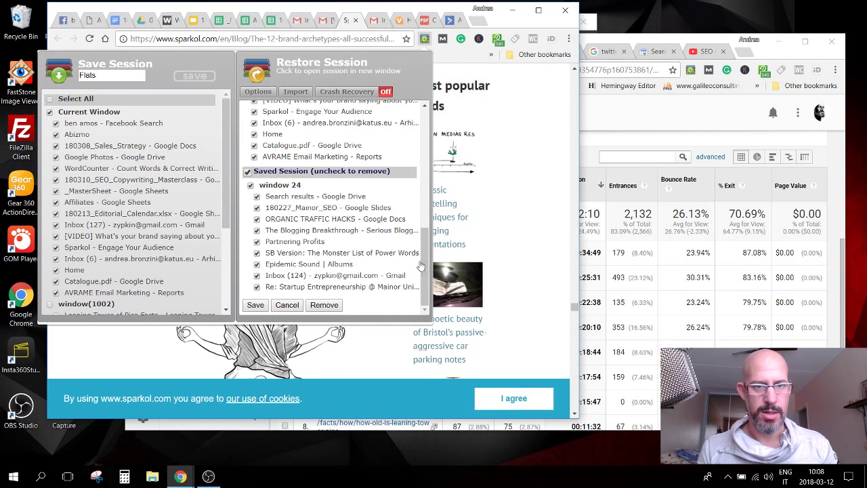
pyautogui.click(247, 173)
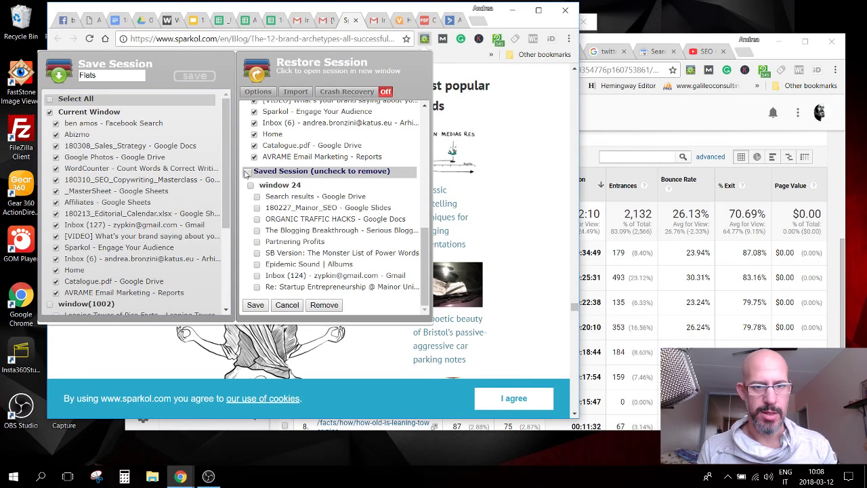
pyautogui.click(255, 305)
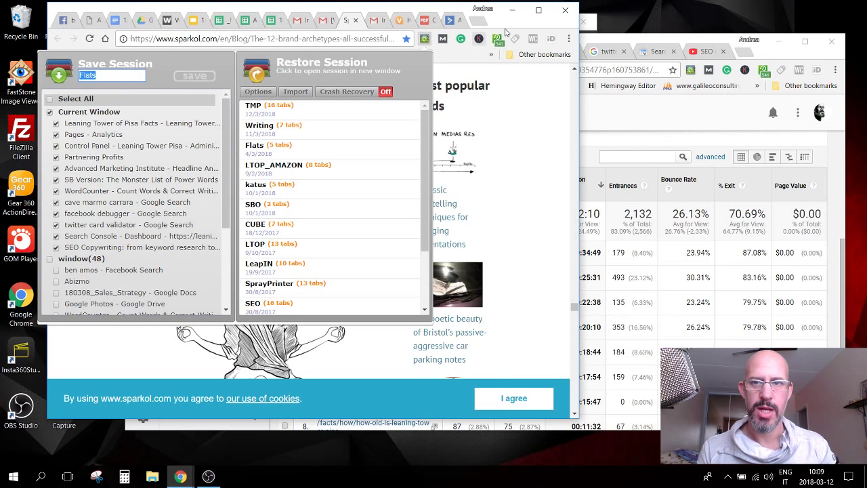
pyautogui.click(567, 12)
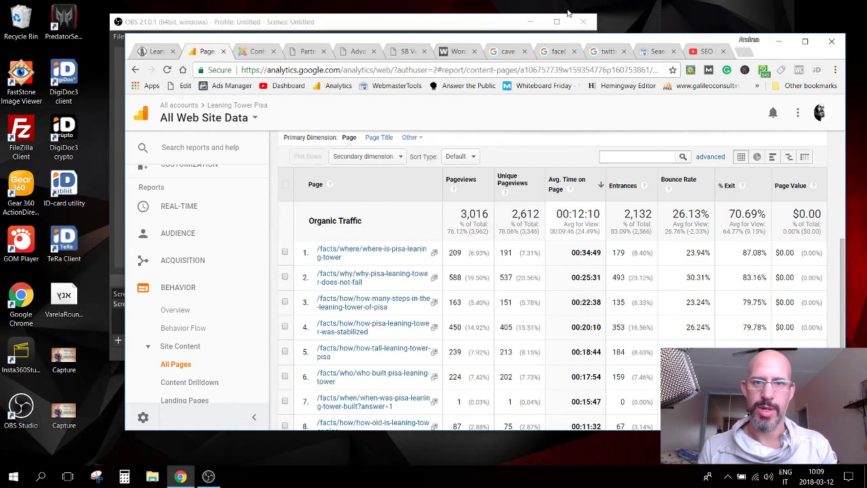
# Step: Maximize the Analytics window, open the Search Console Queries report and remove its Organic Traffic segment
pyautogui.click(805, 42)
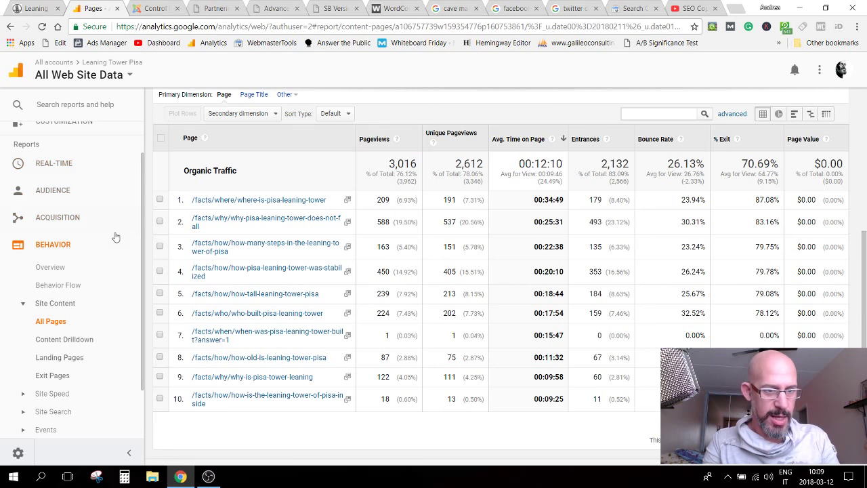
pyautogui.click(59, 218)
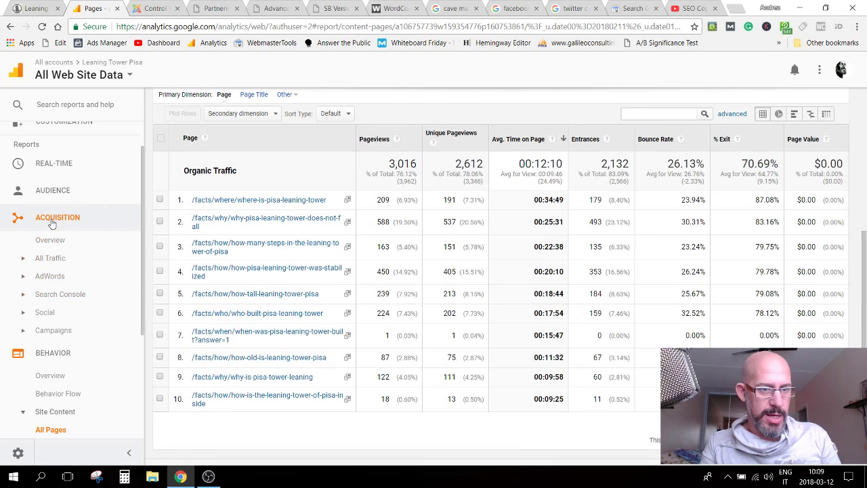
pyautogui.click(54, 294)
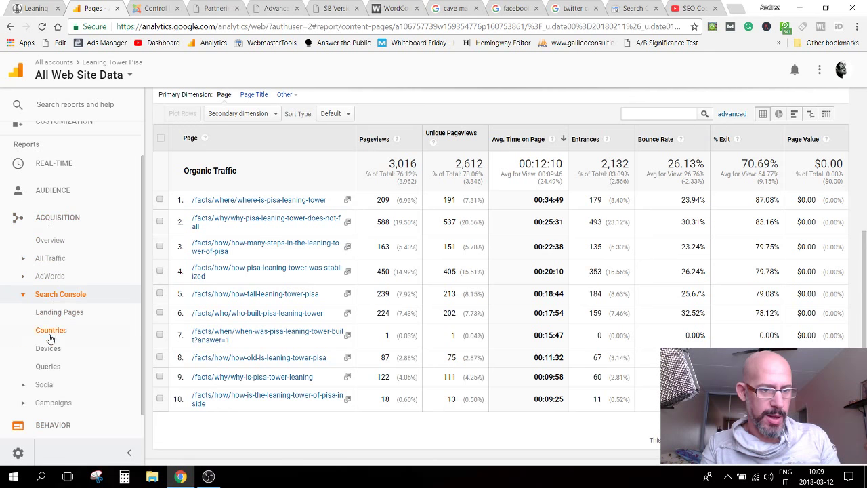
pyautogui.click(46, 366)
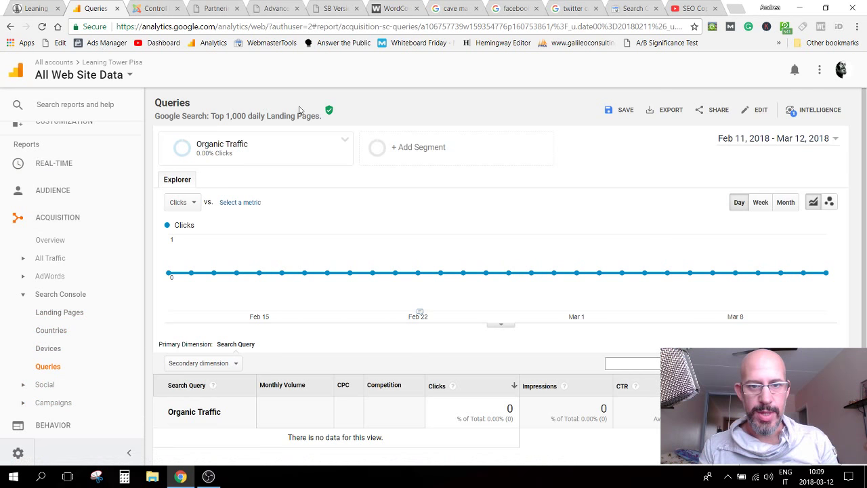
pyautogui.click(345, 139)
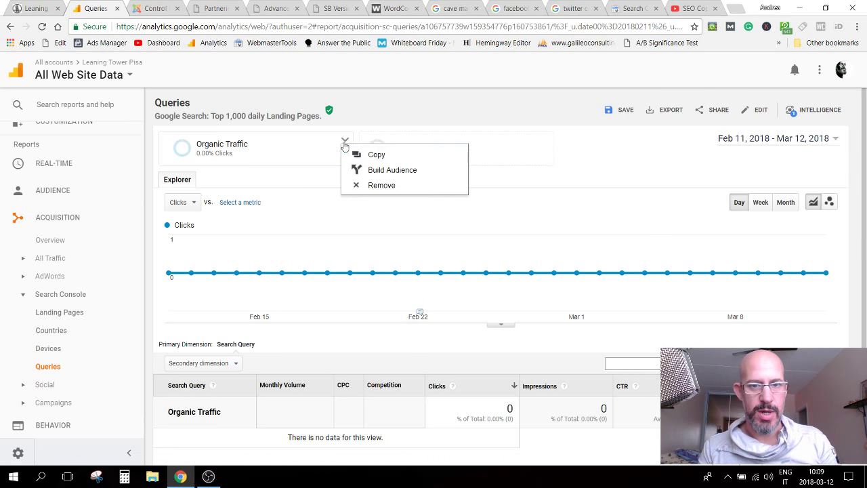
pyautogui.click(373, 183)
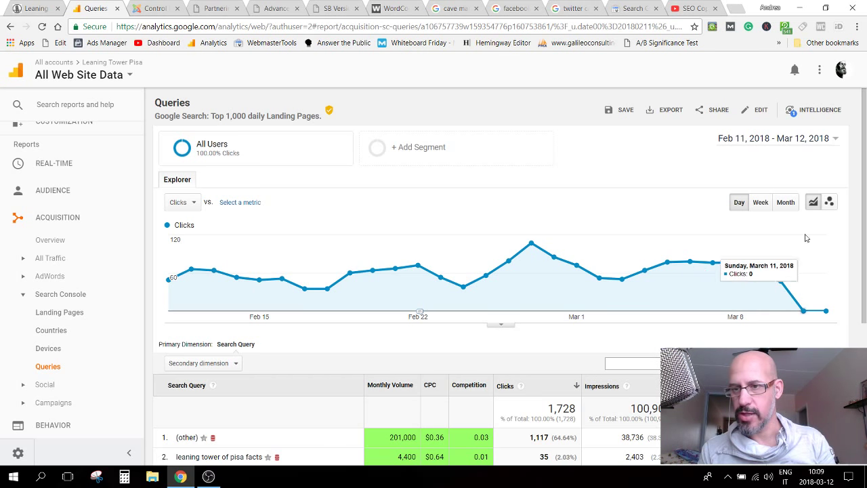
# Step: Set the Queries report's date range to Jan 9, 2018 – Mar 10, 2018 and apply it
pyautogui.click(802, 140)
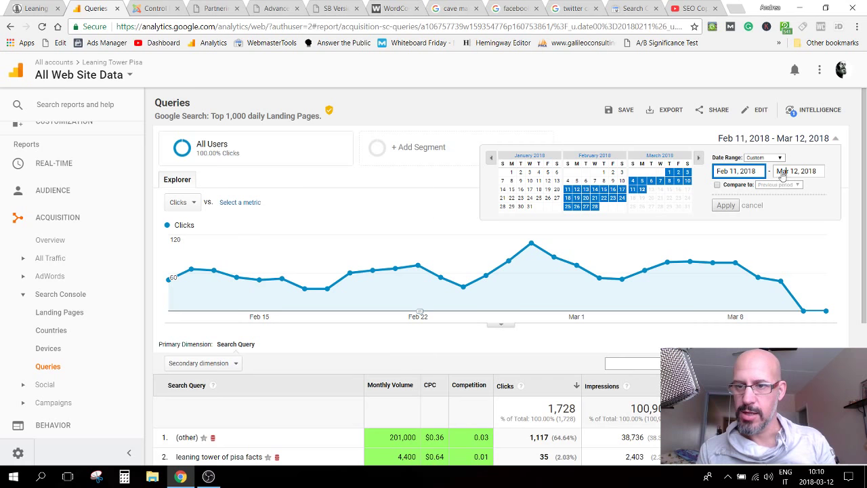
pyautogui.moveTo(785, 172); pyautogui.dragTo(777, 171)
pyautogui.click(687, 180)
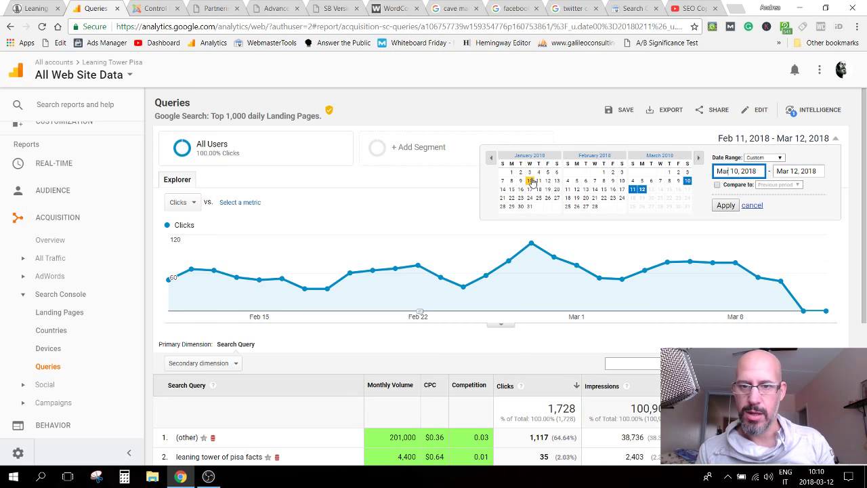
pyautogui.click(530, 181)
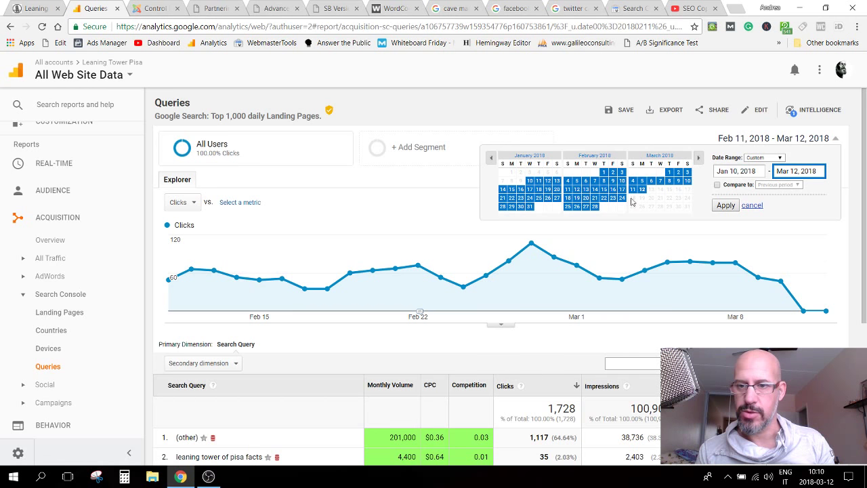
pyautogui.click(686, 183)
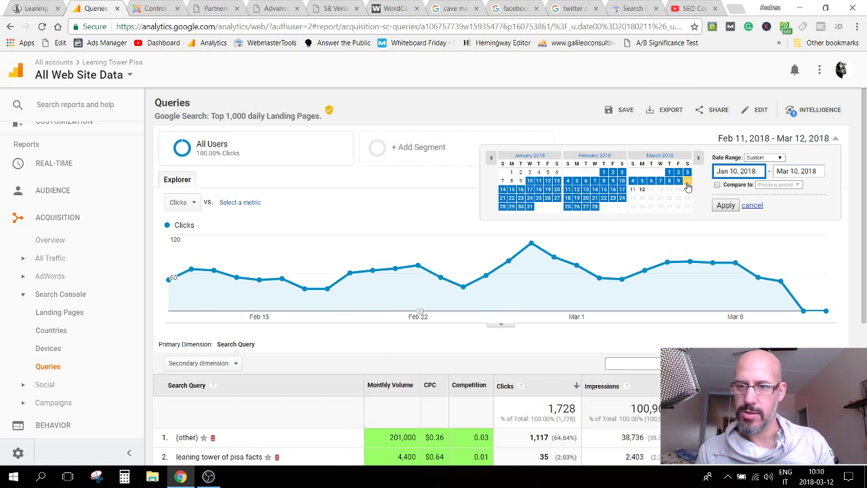
pyautogui.click(521, 181)
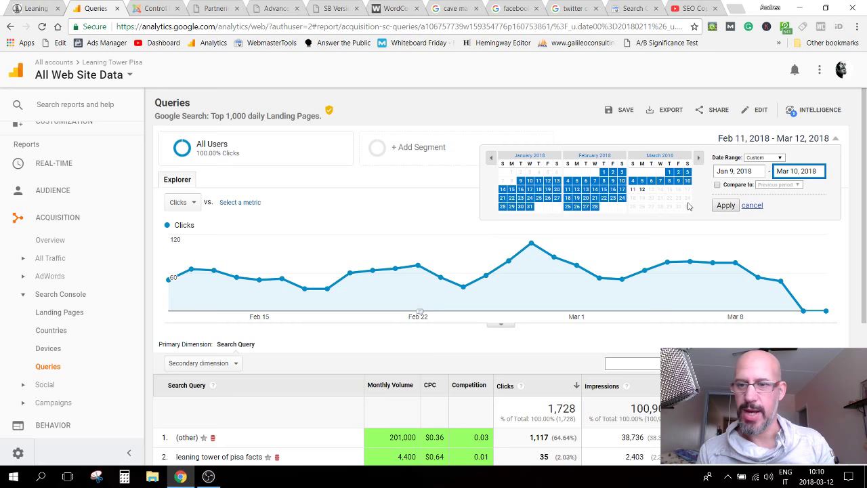
pyautogui.click(724, 204)
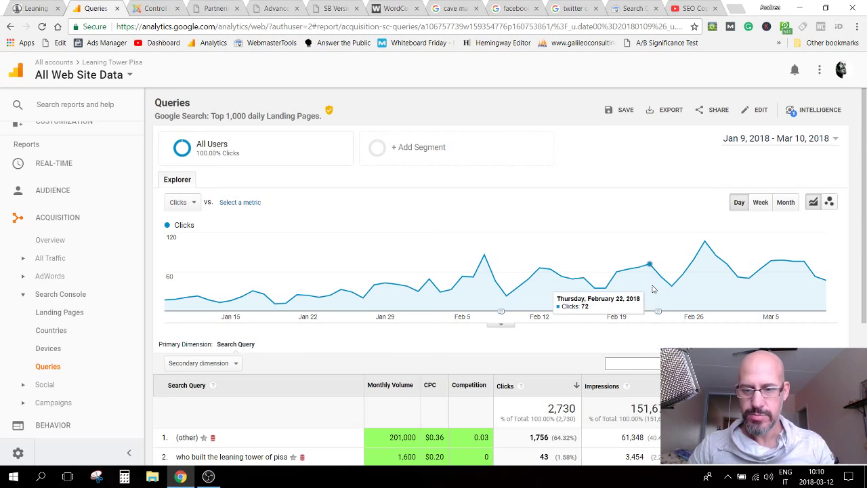
# Step: Look over the top search queries by clicks and check the options of the keyword-volume browser extension
pyautogui.scroll(-3, 652, 289)
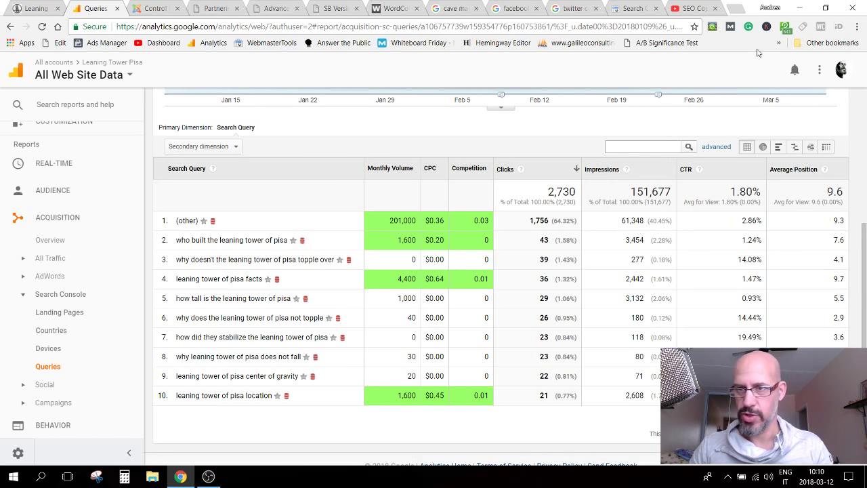
pyautogui.click(767, 29)
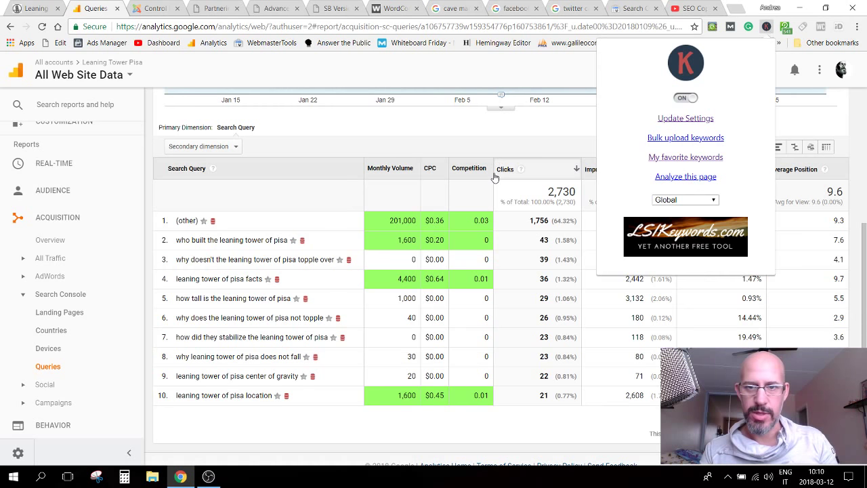
pyautogui.click(465, 147)
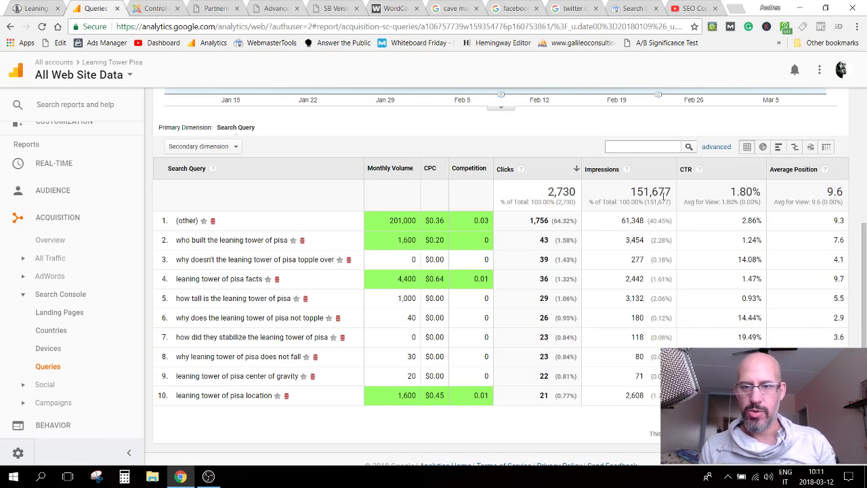
# Step: Sort the search queries by impressions in descending order and increase the number of rows shown in the table
pyautogui.click(606, 170)
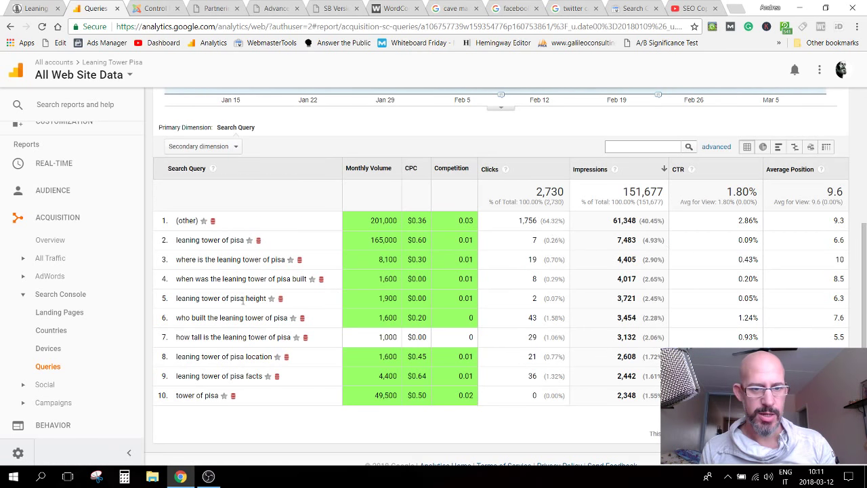
pyautogui.scroll(-1, 237, 302)
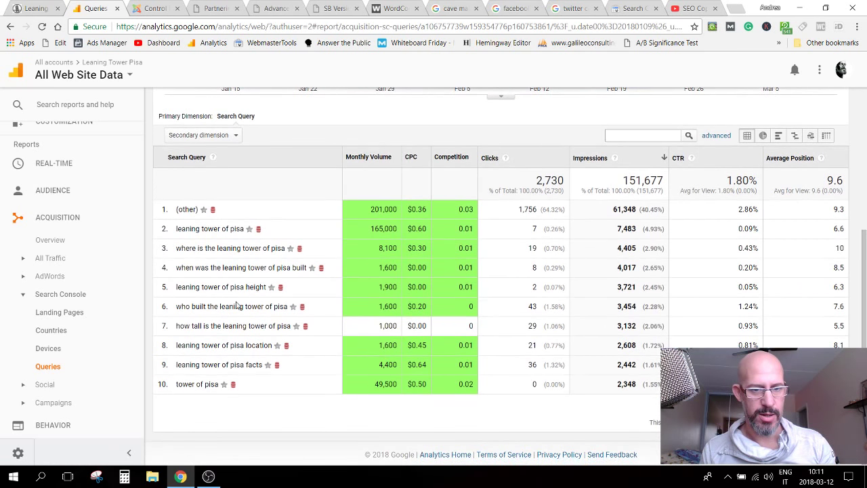
pyautogui.click(708, 420)
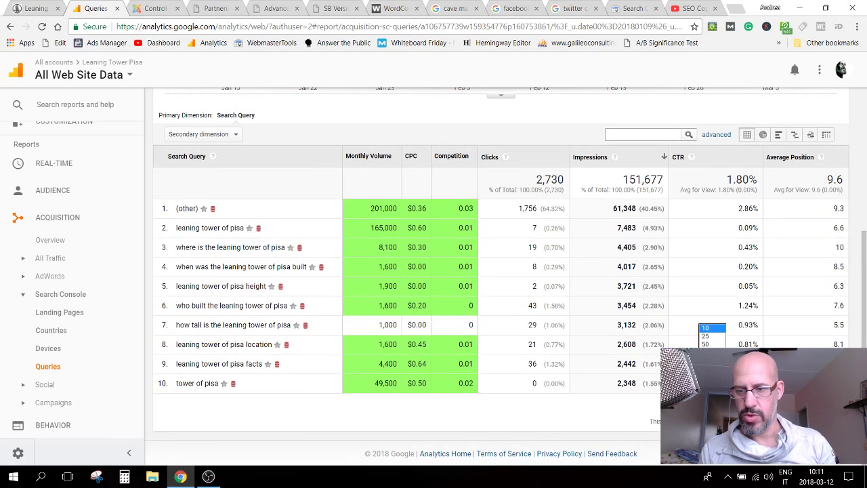
pyautogui.click(708, 376)
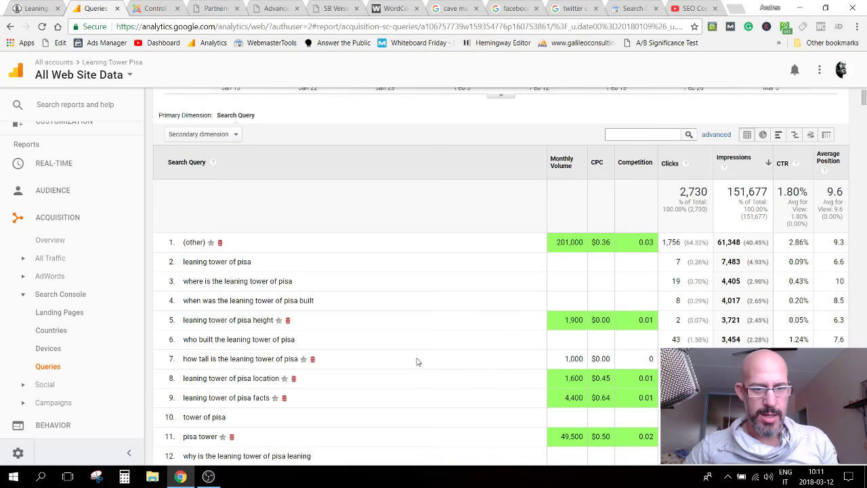
# Step: Read through the search queries ranked by impressions, comparing their monthly volume, clicks, CTR and average position down to about row 67
pyautogui.scroll(-1, 417, 361)
pyautogui.scroll(-1, 416, 360)
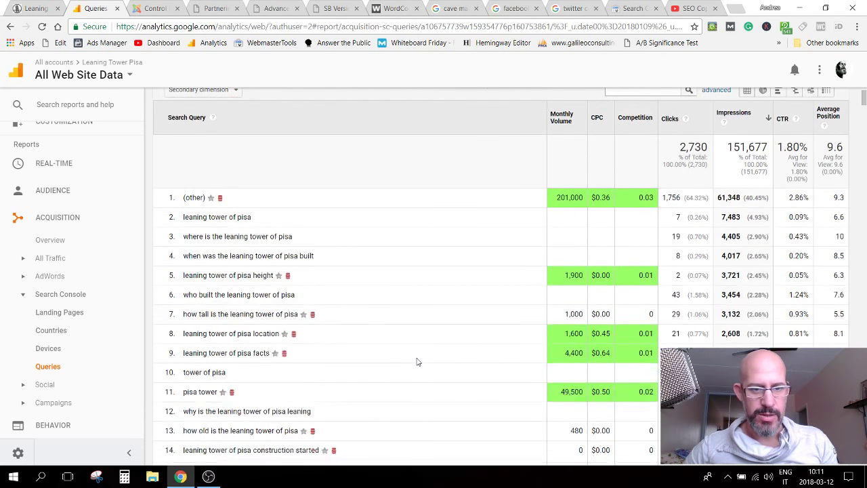
pyautogui.scroll(-1, 417, 360)
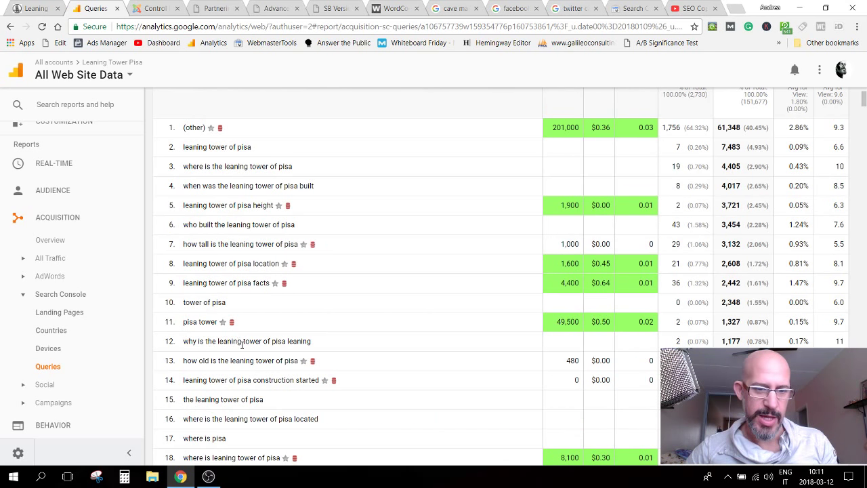
pyautogui.scroll(-2, 242, 344)
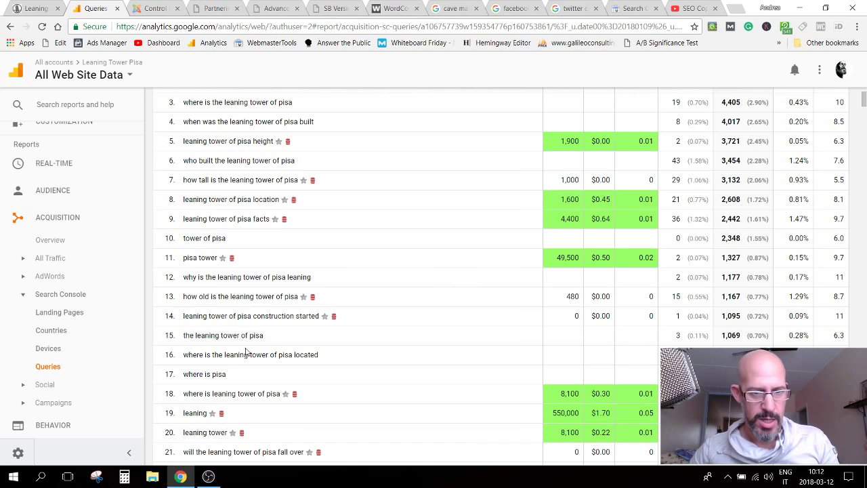
pyautogui.scroll(-1, 219, 327)
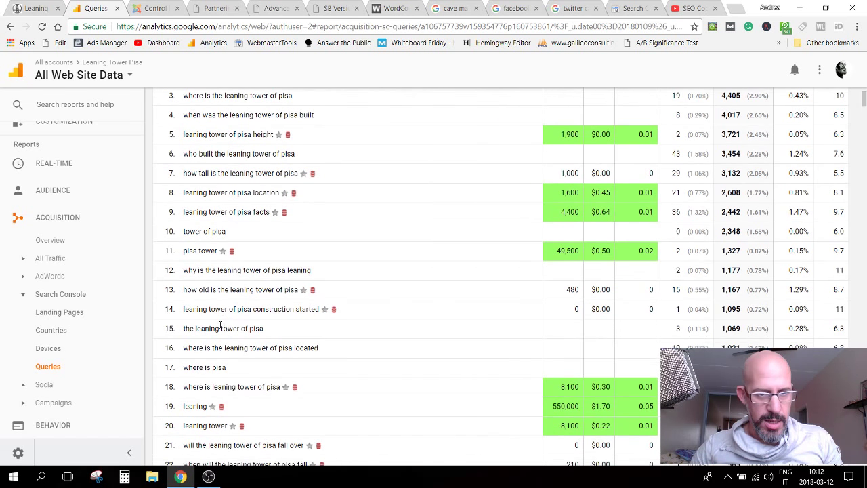
pyautogui.scroll(-1, 201, 194)
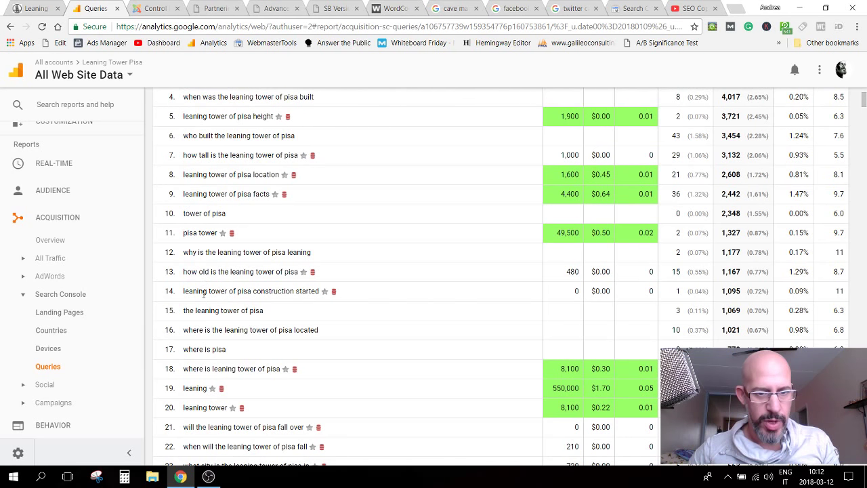
pyautogui.scroll(-1, 215, 328)
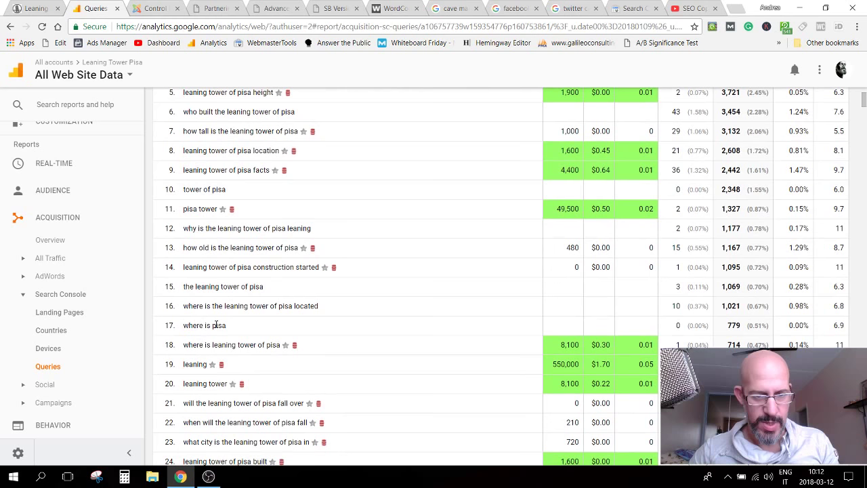
pyautogui.scroll(-3, 215, 325)
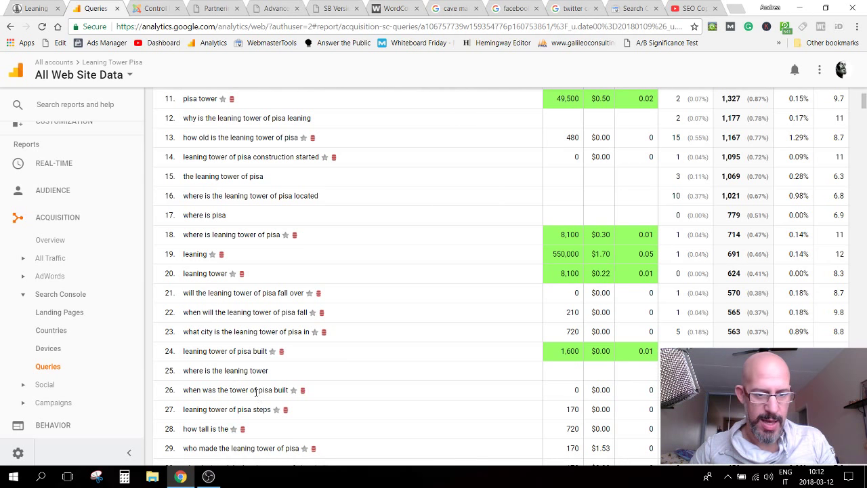
pyautogui.scroll(-3, 255, 391)
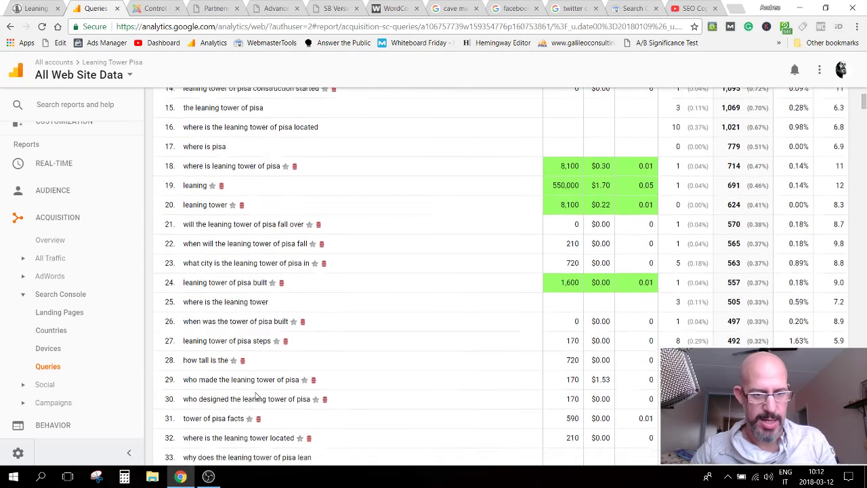
pyautogui.scroll(-2, 255, 397)
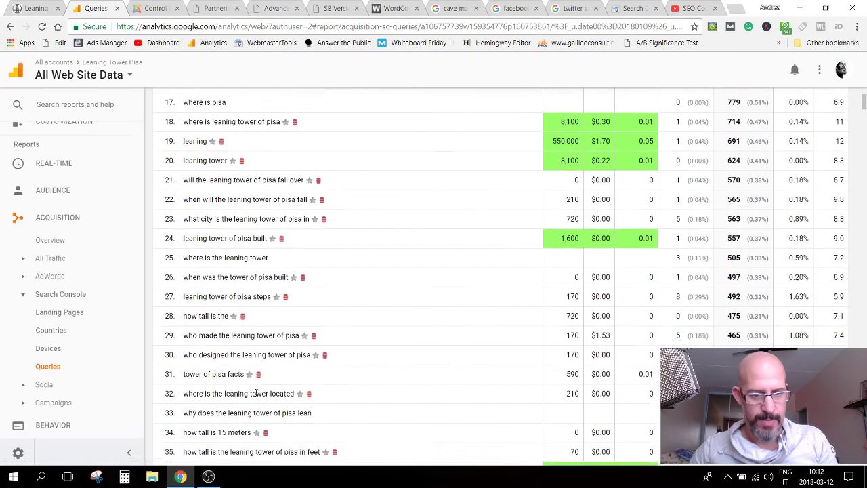
pyautogui.scroll(-1, 256, 396)
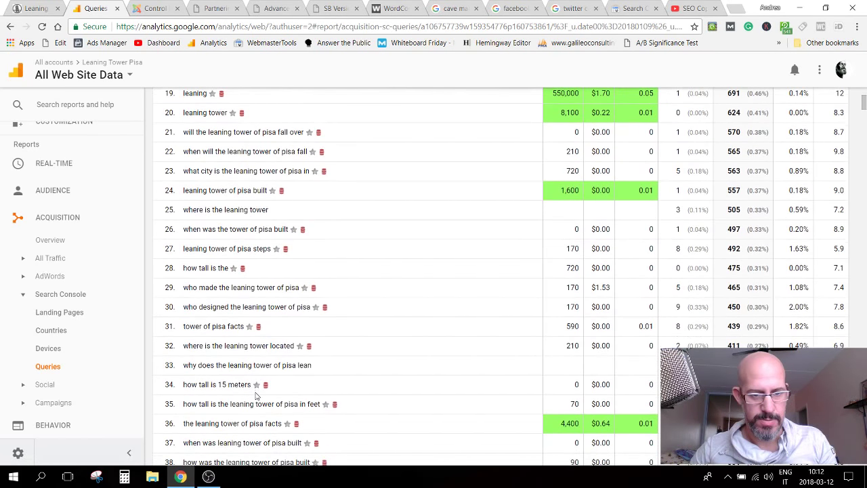
pyautogui.scroll(-4, 255, 396)
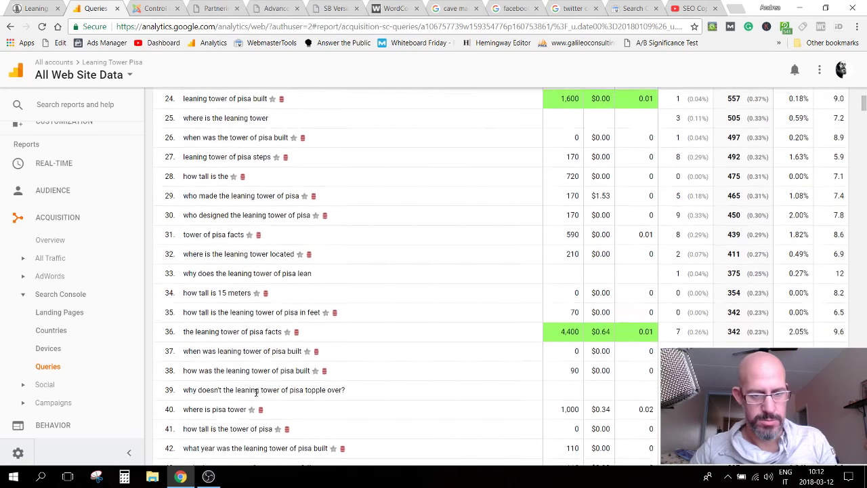
pyautogui.scroll(-2, 255, 396)
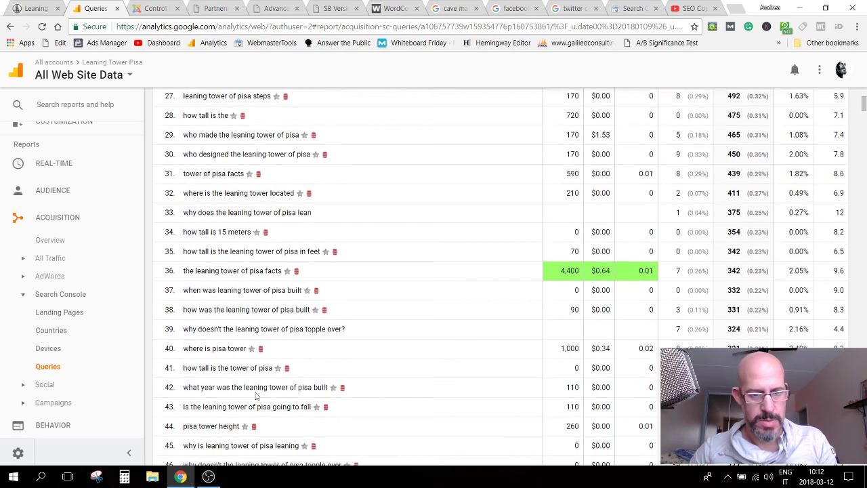
pyautogui.scroll(-1, 256, 397)
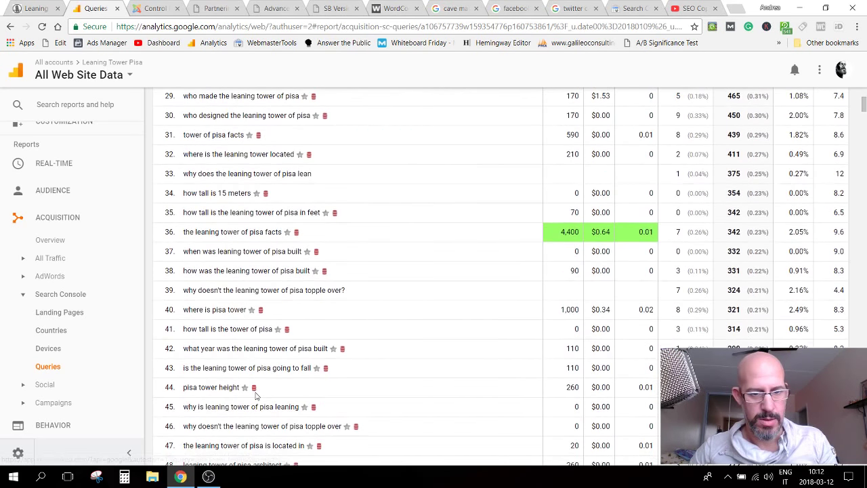
pyautogui.scroll(-2, 256, 396)
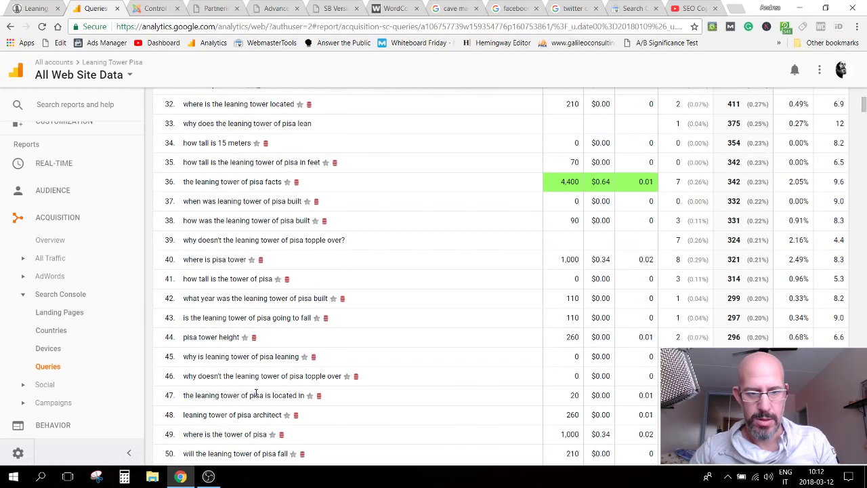
pyautogui.scroll(-1, 256, 393)
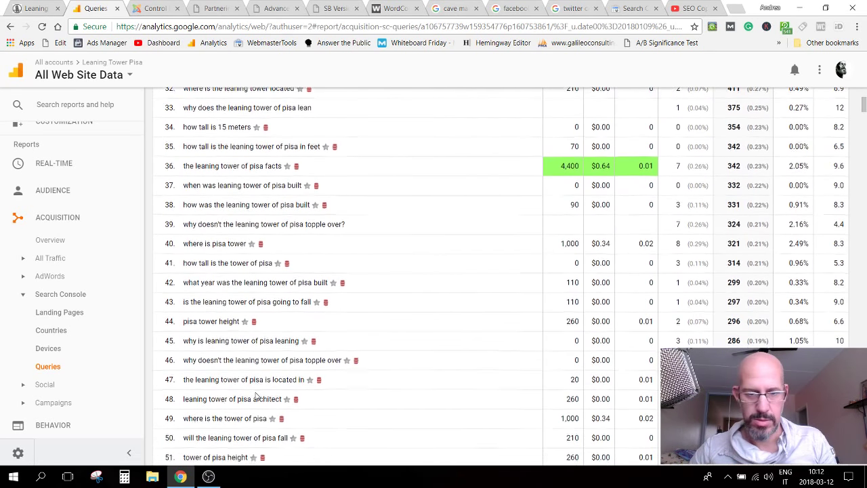
pyautogui.scroll(-2, 256, 396)
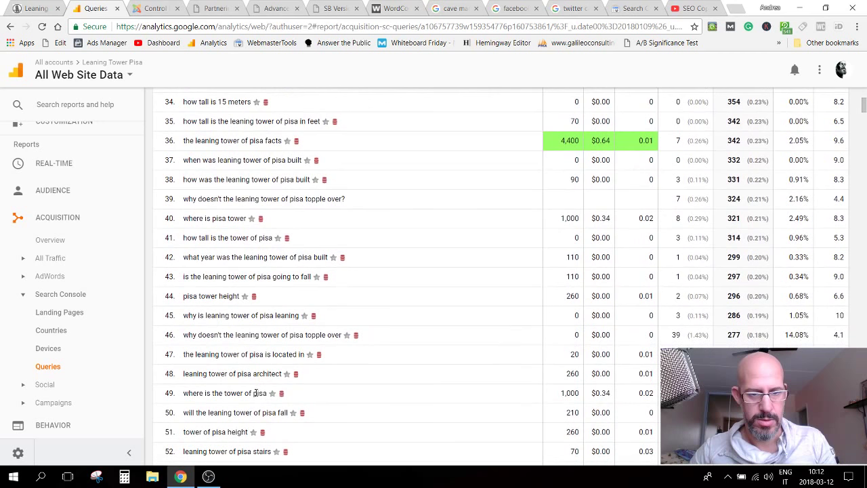
pyautogui.scroll(-3, 256, 392)
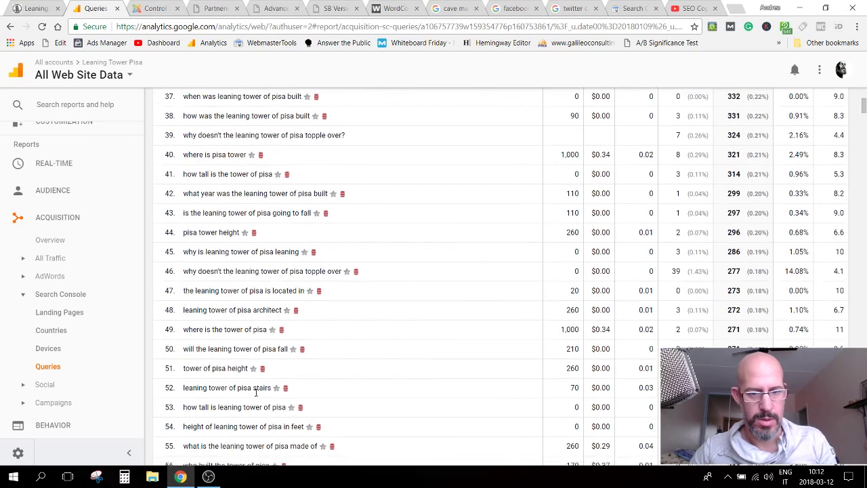
pyautogui.scroll(-3, 256, 396)
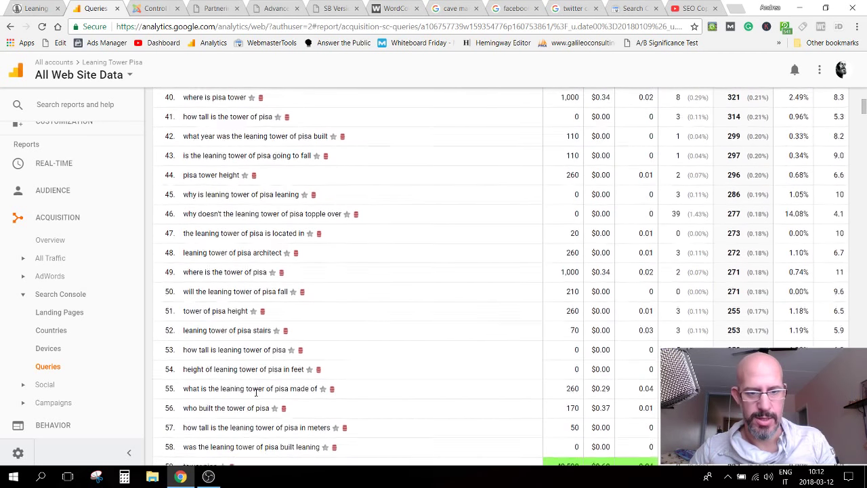
pyautogui.scroll(-2, 256, 397)
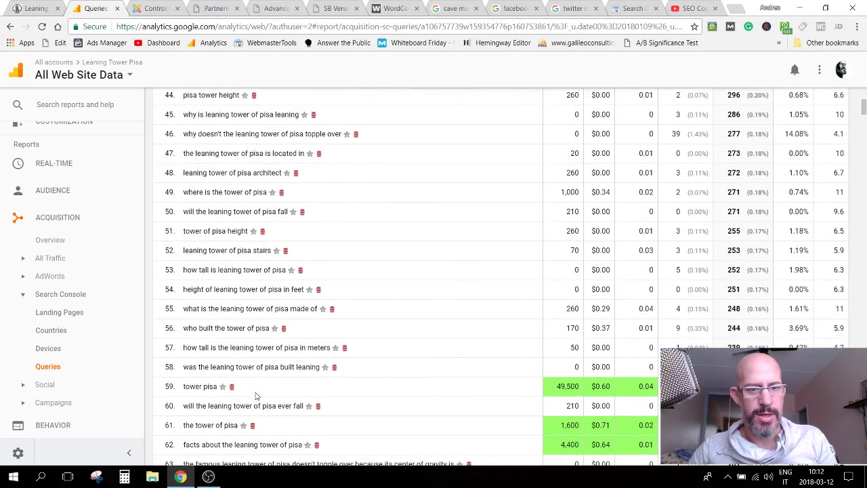
pyautogui.scroll(-3, 257, 394)
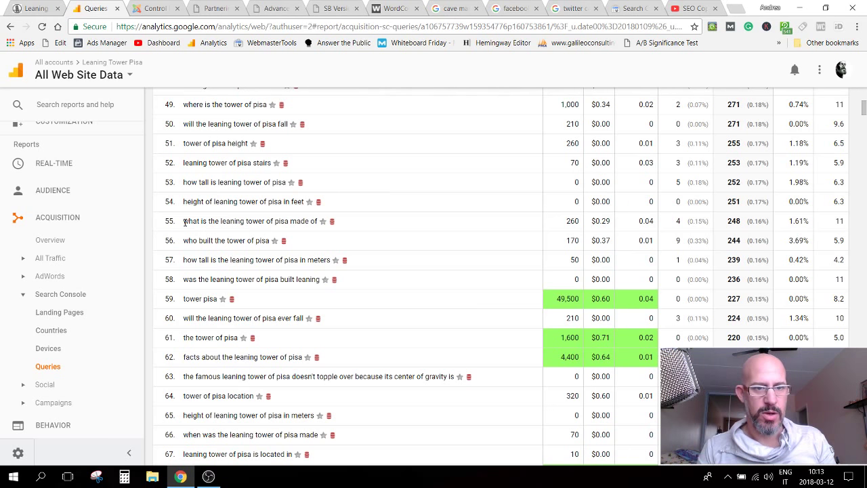
# Step: Copy the query "what is the leaning tower of pisa made of" from row 55 and open a new browser tab
pyautogui.moveTo(184, 222); pyautogui.dragTo(318, 221)
pyautogui.hotkey('ctrl', 'c')
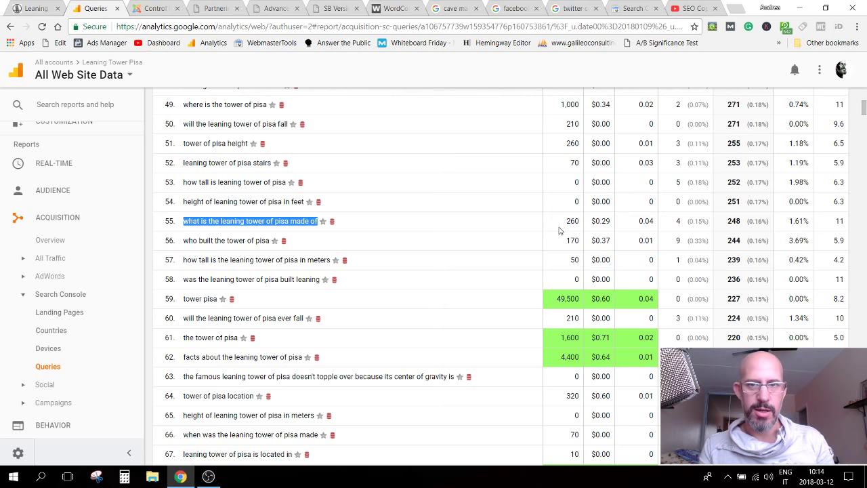
pyautogui.click(734, 9)
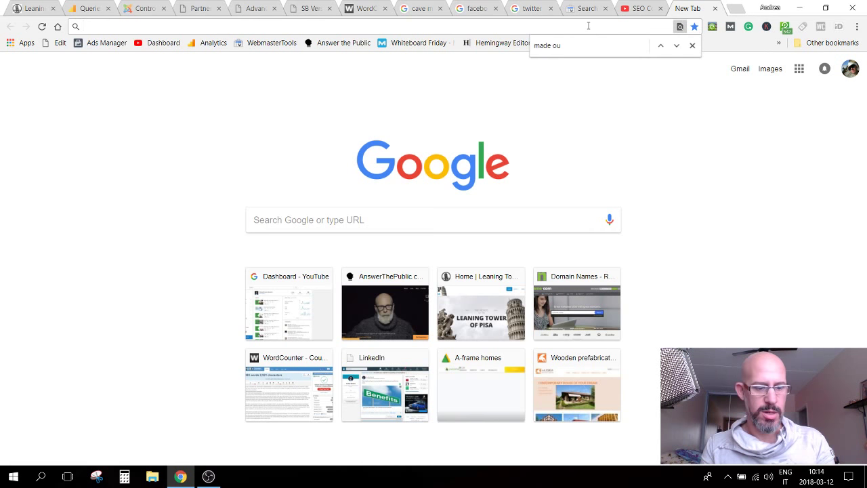
# Step: Search Google for "what is the leaning tower of pisa made of" and look over the first results
pyautogui.hotkey('ctrl', 'v')
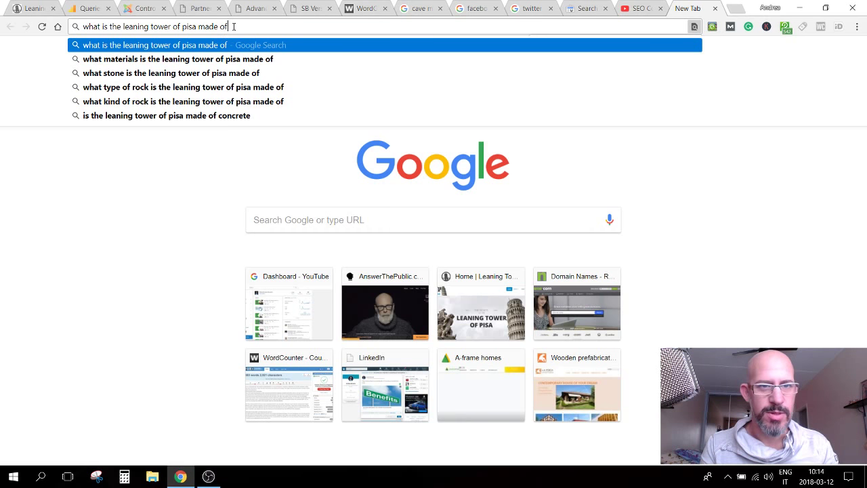
pyautogui.press('Return')
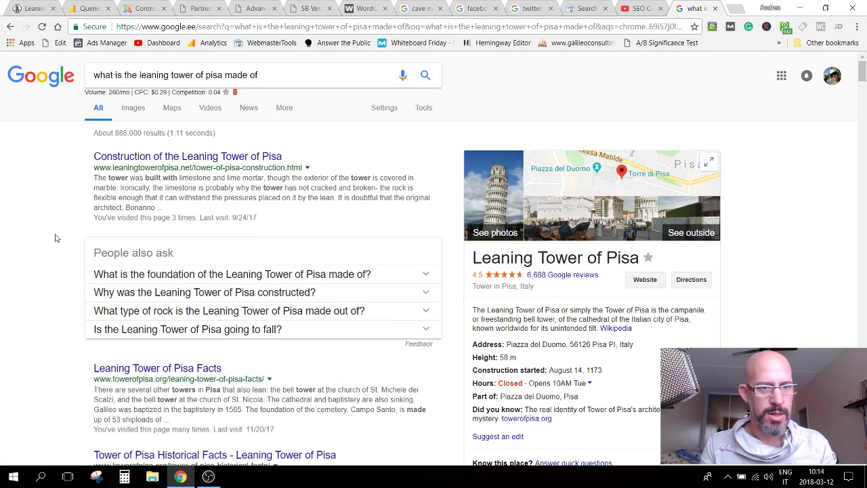
pyautogui.scroll(-2, 57, 237)
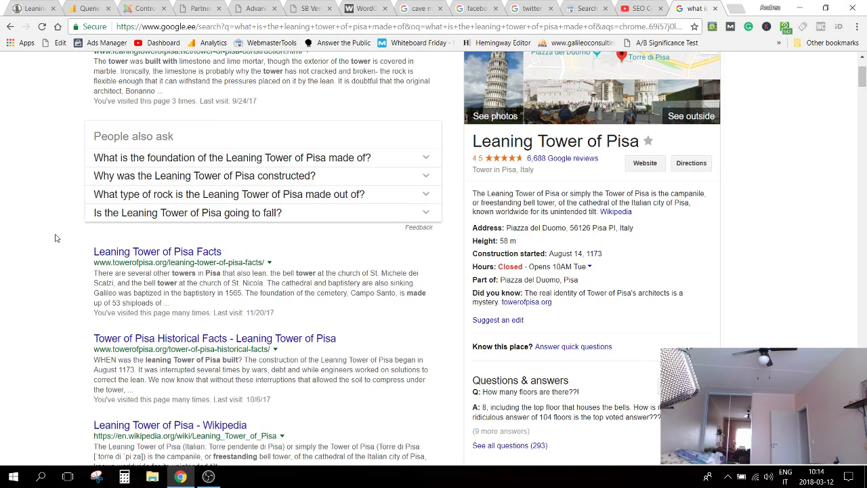
pyautogui.rightClick(56, 237)
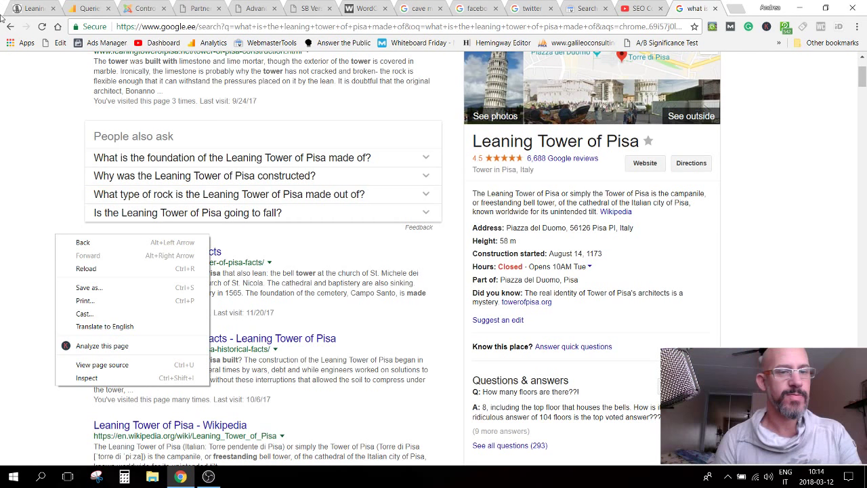
pyautogui.click(45, 162)
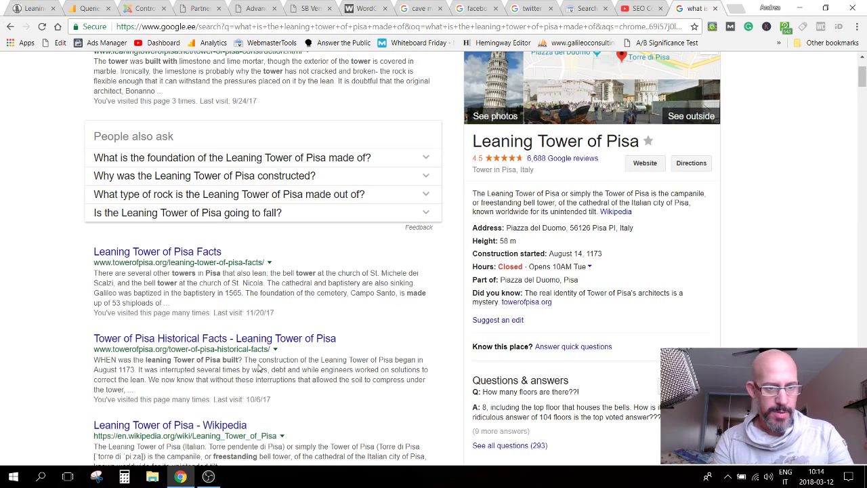
pyautogui.scroll(-1, 271, 264)
pyautogui.scroll(3, 271, 254)
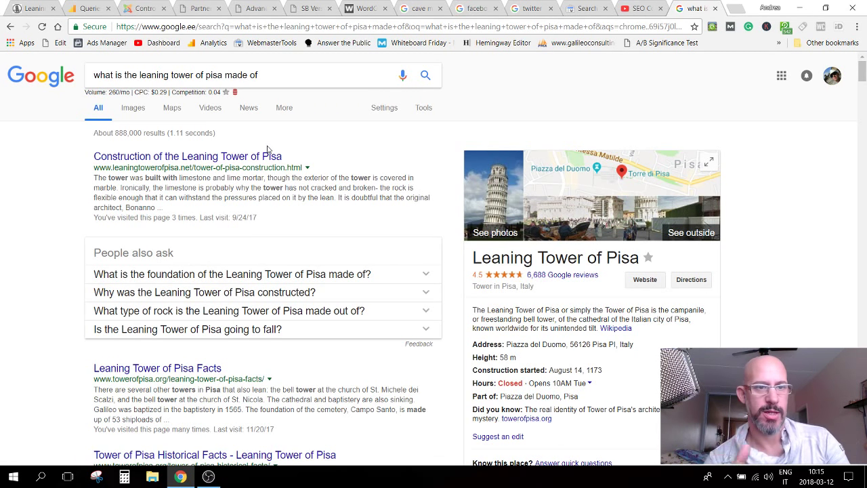
# Step: Open the results "Construction of the Leaning Tower of Pisa", "Leaning Tower of Pisa Facts" and "Tower of Pisa Historical Facts" in separate new tabs
pyautogui.middleClick(124, 159)
pyautogui.scroll(-3, 63, 217)
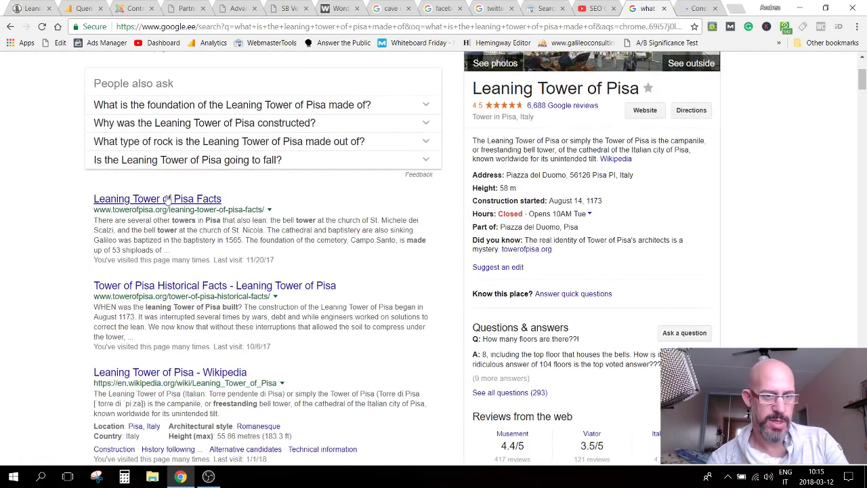
pyautogui.middleClick(168, 199)
pyautogui.rightClick(125, 285)
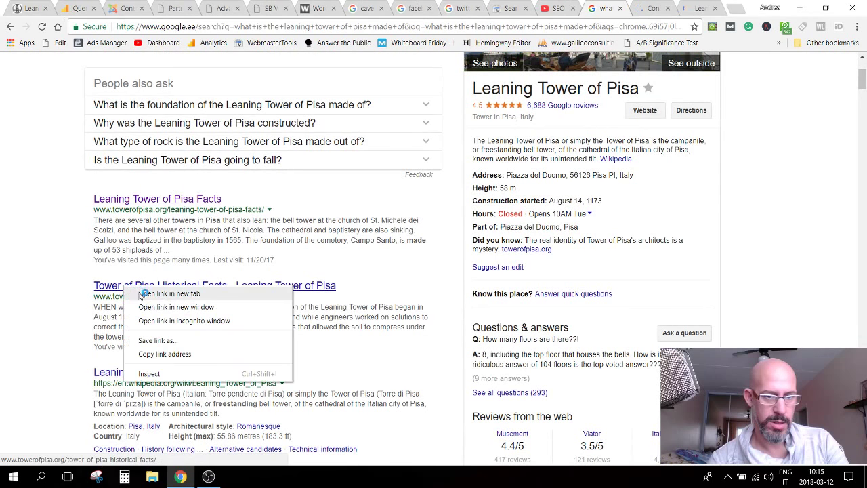
pyautogui.click(144, 293)
# Step: Review the ranking results past Wikipedia and open "The Leaning Tower of Pisa - Technology Student" in a new tab
pyautogui.scroll(1, 214, 255)
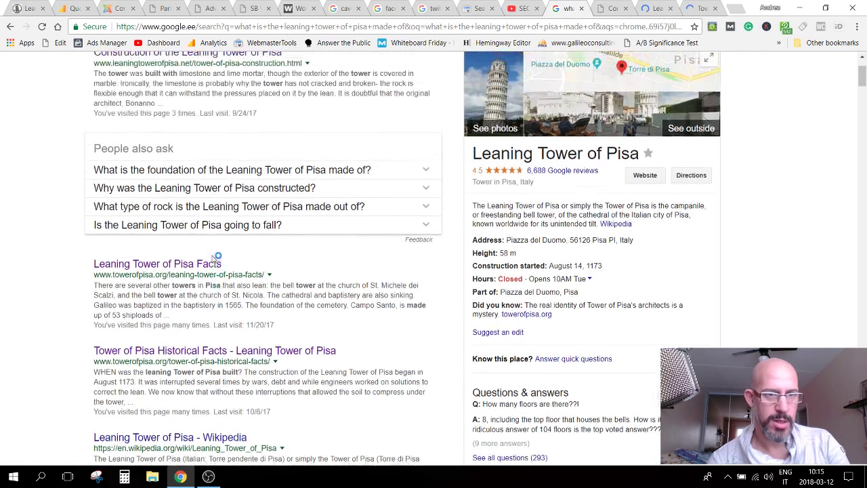
pyautogui.scroll(1, 215, 258)
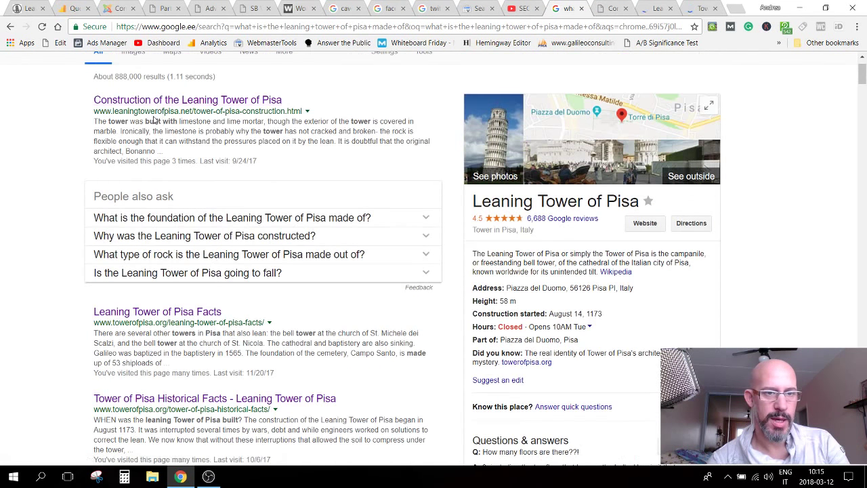
pyautogui.scroll(-1, 195, 145)
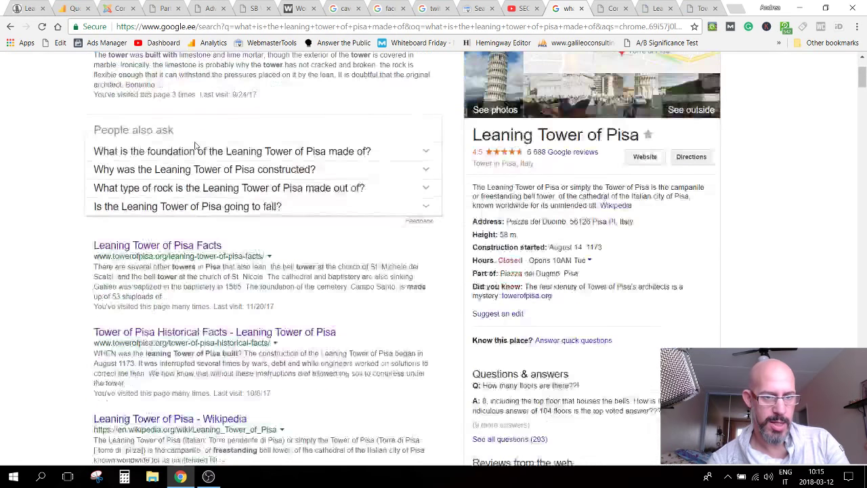
pyautogui.scroll(-2, 195, 145)
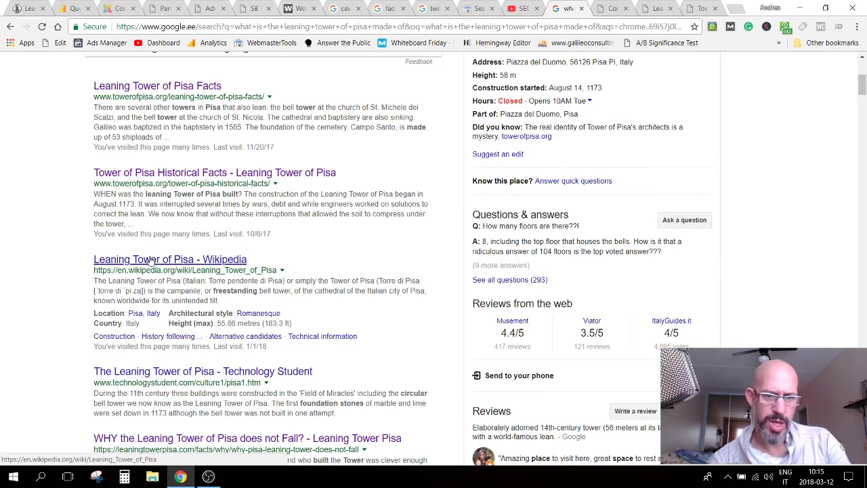
pyautogui.scroll(-1, 150, 261)
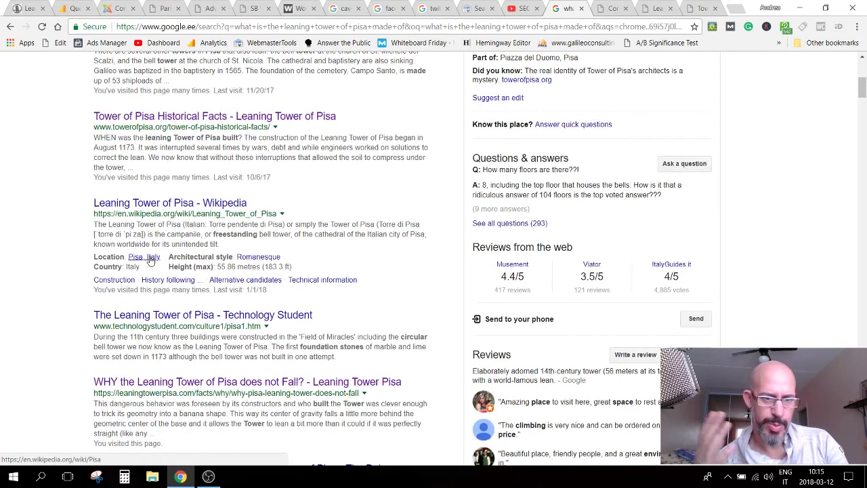
pyautogui.scroll(-1, 151, 261)
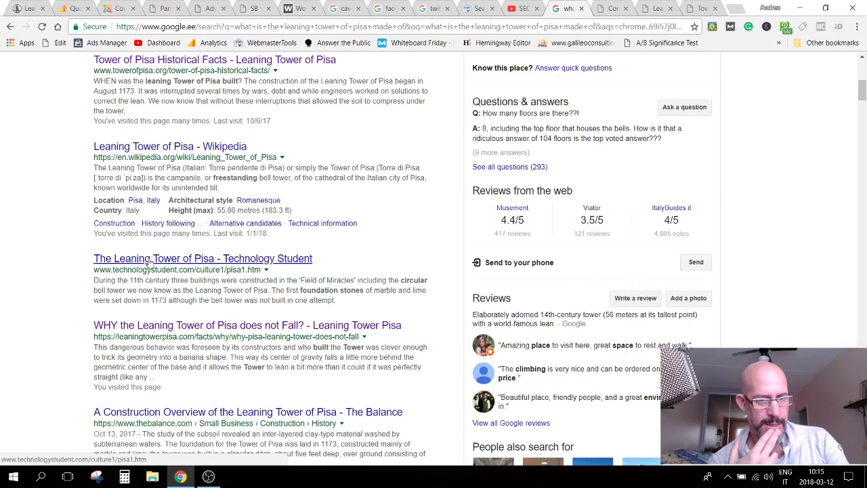
pyautogui.rightClick(150, 260)
pyautogui.click(178, 269)
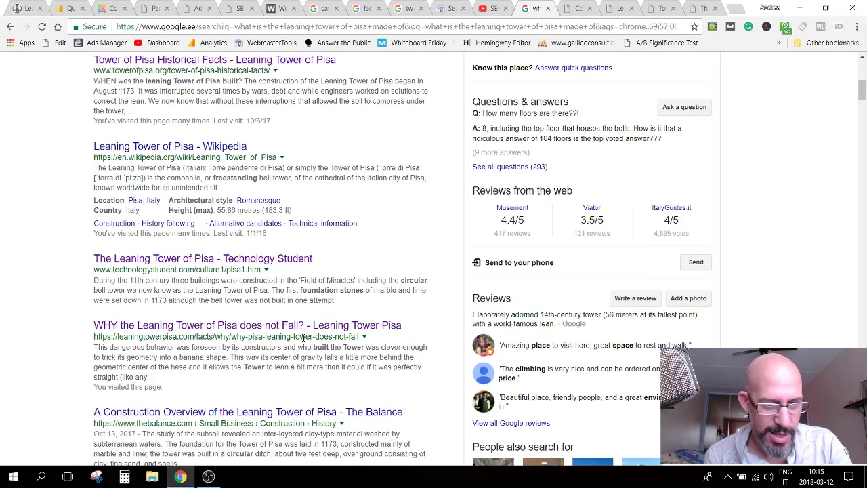
# Step: Check the remaining results and copy the query "what is the leaning tower of pisa made of" from the Google search box
pyautogui.scroll(-1, 304, 337)
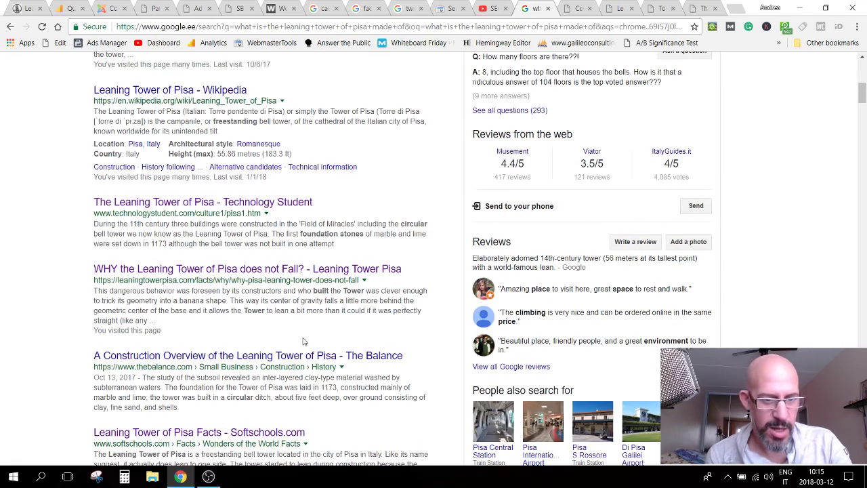
pyautogui.scroll(7, 303, 340)
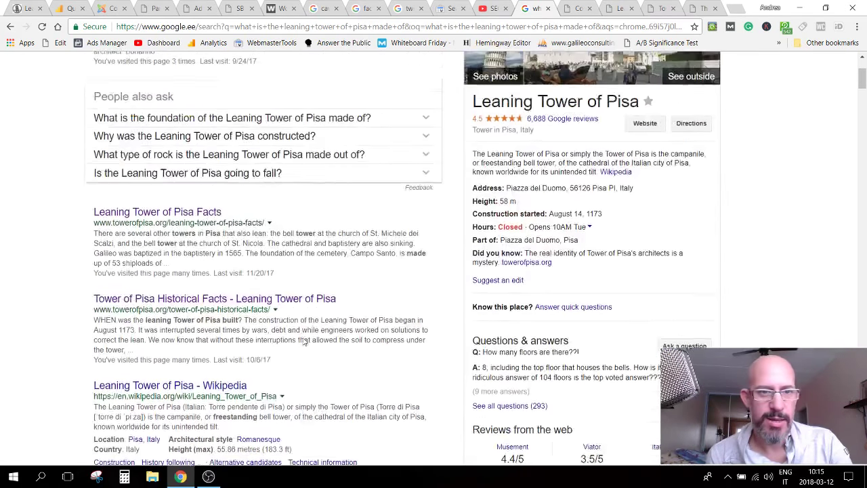
pyautogui.scroll(1, 303, 342)
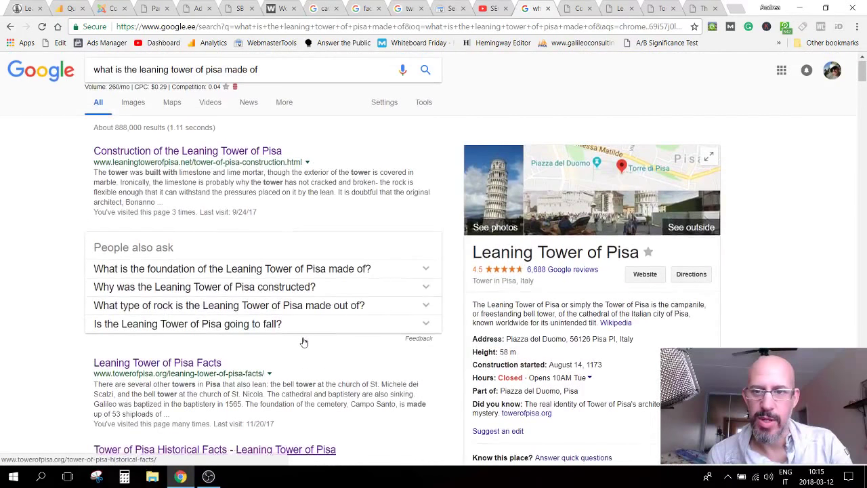
pyautogui.scroll(1, 304, 342)
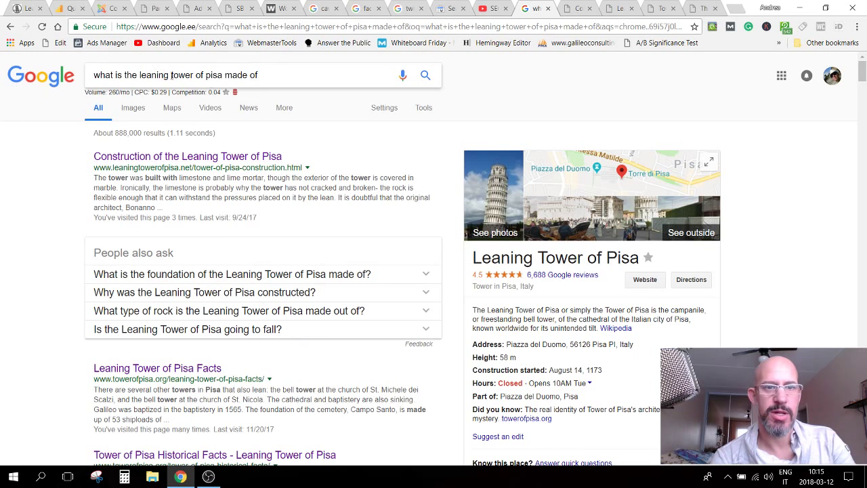
pyautogui.moveTo(261, 75); pyautogui.dragTo(92, 76)
pyautogui.hotkey('ctrl', 'c')
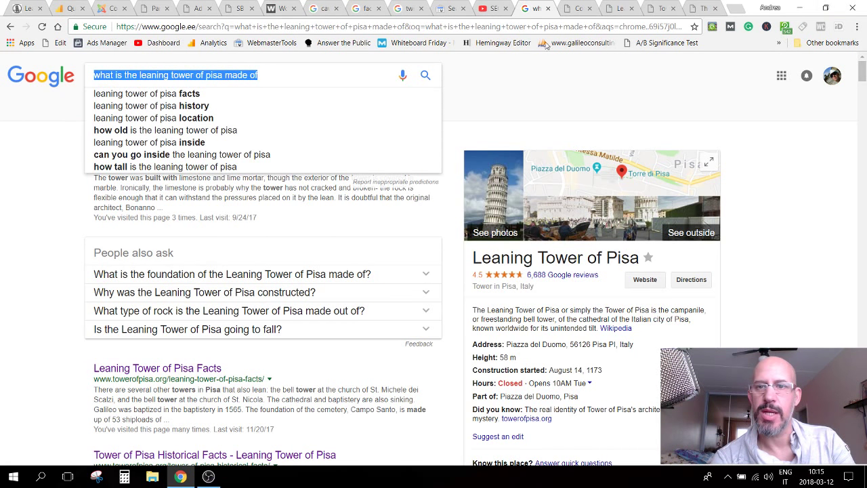
# Step: Close the competitor page tabs that were opened from the search results
pyautogui.click(581, 8)
pyautogui.click(590, 9)
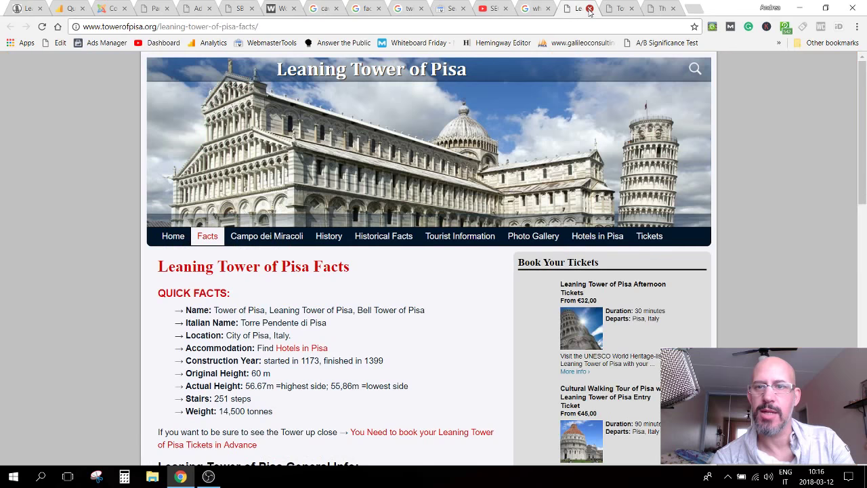
pyautogui.click(590, 10)
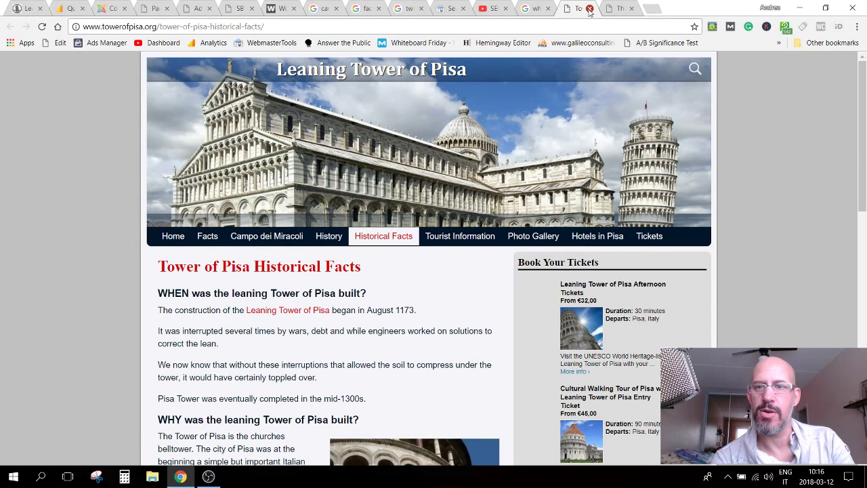
pyautogui.click(589, 9)
# Step: Open an incognito window and search Google for the copied query "what is the leaning tower of pisa made of"
pyautogui.click(857, 26)
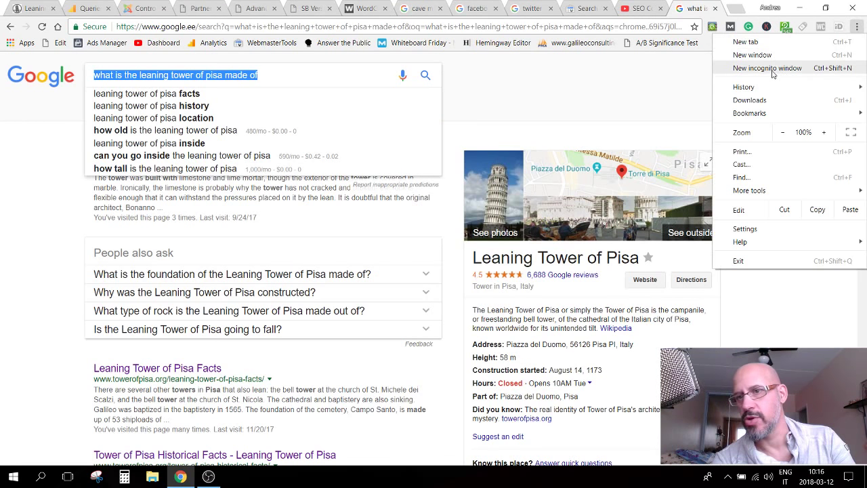
pyautogui.click(774, 68)
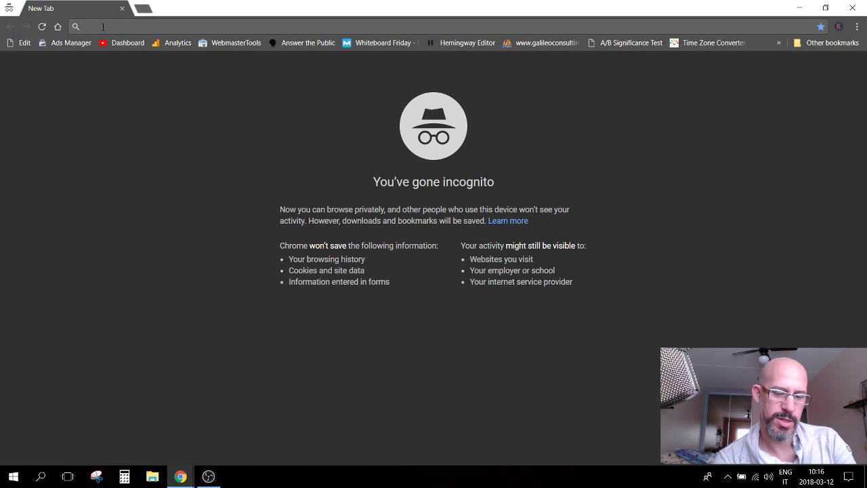
pyautogui.hotkey('ctrl', 'v')
pyautogui.press('Return')
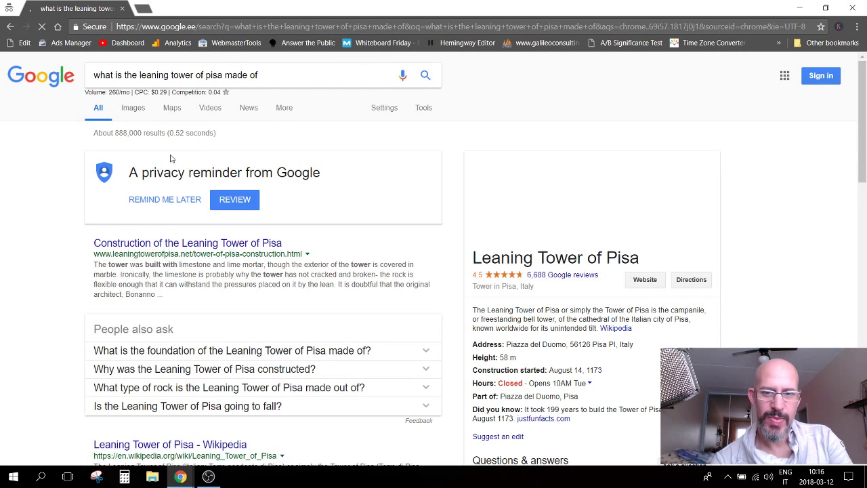
# Step: Open the "Construction of the Leaning Tower of Pisa", Wikipedia and "Leaning Tower of Pisa Facts" (towerofpisa.org) results in new incognito tabs
pyautogui.middleClick(176, 242)
pyautogui.scroll(-2, 142, 271)
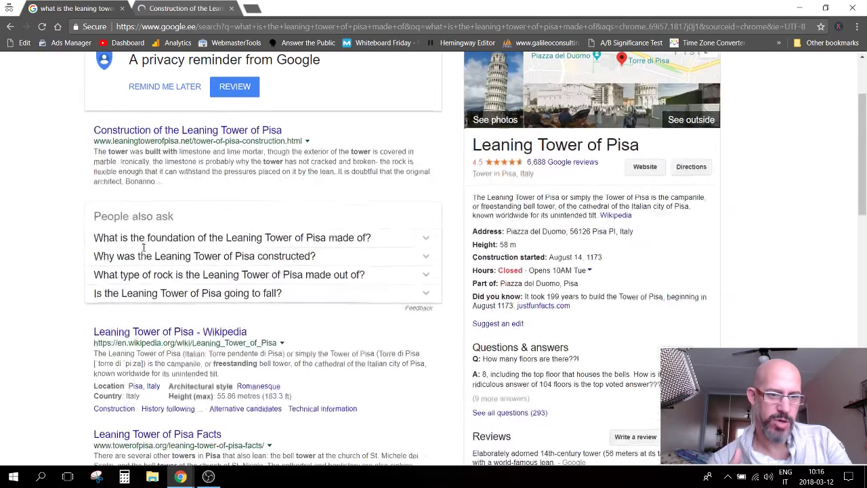
pyautogui.rightClick(131, 334)
pyautogui.click(156, 343)
pyautogui.scroll(-1, 163, 305)
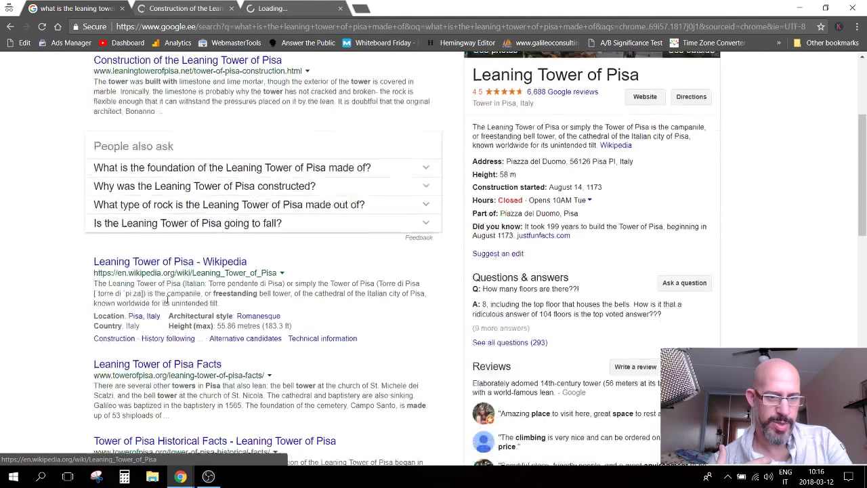
pyautogui.scroll(-3, 167, 300)
pyautogui.middleClick(163, 277)
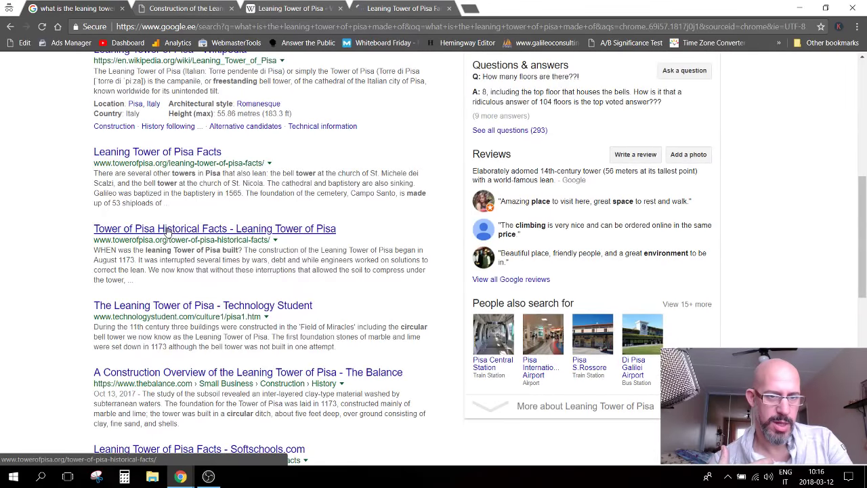
# Step: Open the "Tower of Pisa Historical Facts" and Technology Student results in new incognito tabs
pyautogui.rightClick(168, 232)
pyautogui.click(196, 234)
pyautogui.scroll(-1, 181, 234)
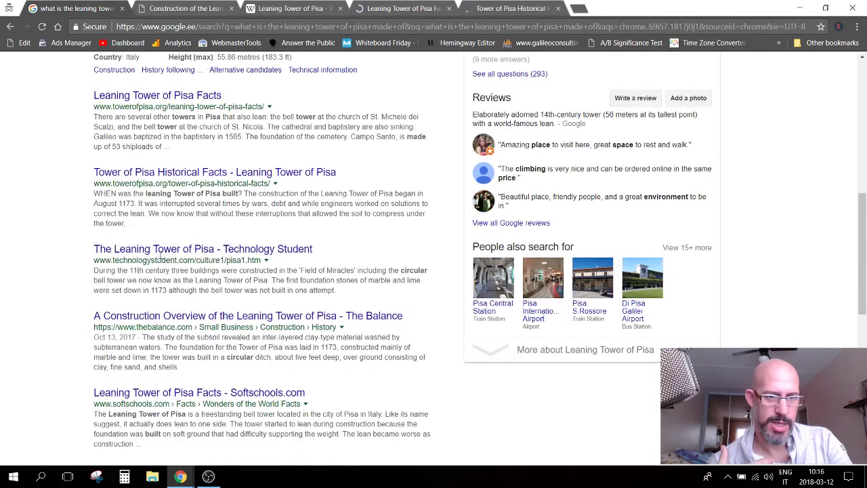
pyautogui.rightClick(161, 252)
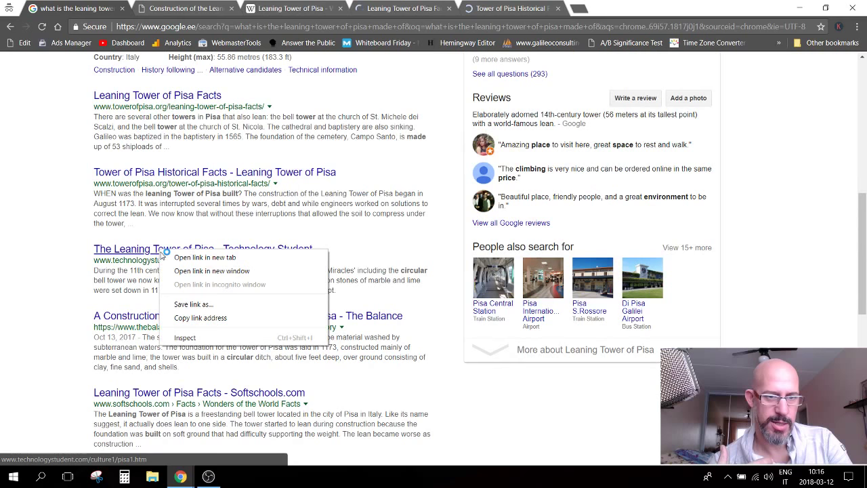
pyautogui.click(205, 258)
# Step: Open the construction overview from The Balance and the Softschools.com facts result in new tabs, and return to the start of the results
pyautogui.scroll(-3, 201, 162)
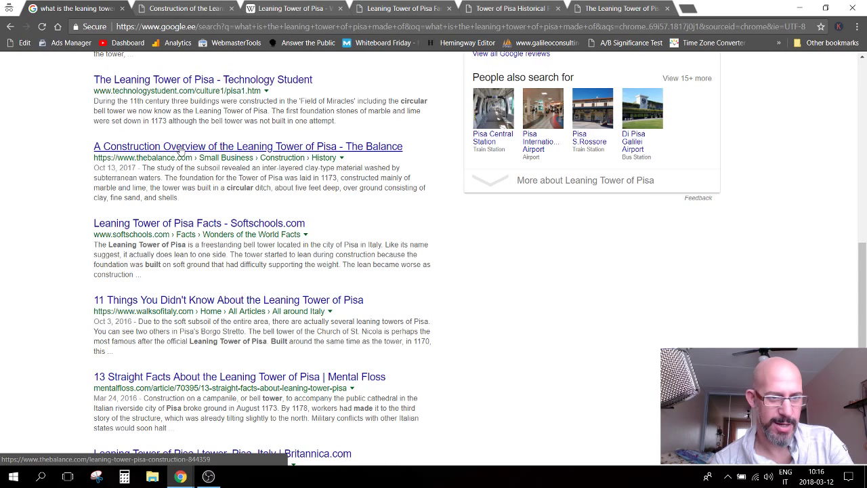
pyautogui.middleClick(180, 150)
pyautogui.scroll(-1, 195, 151)
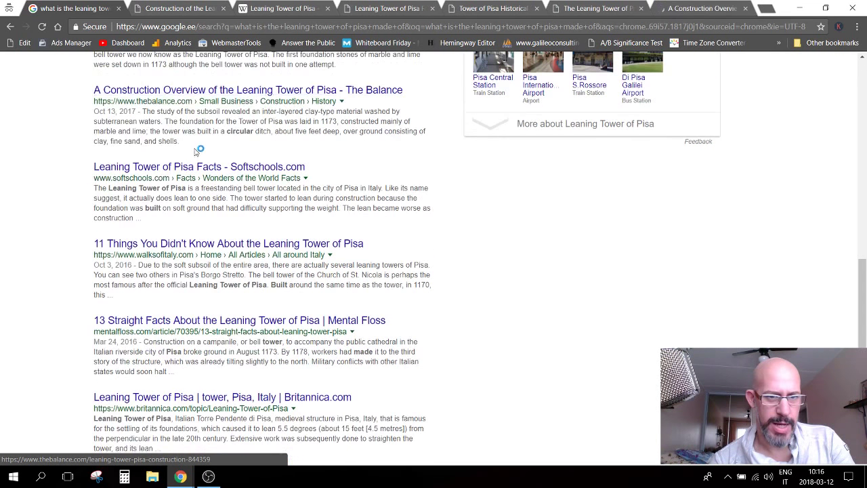
pyautogui.rightClick(165, 168)
pyautogui.click(182, 174)
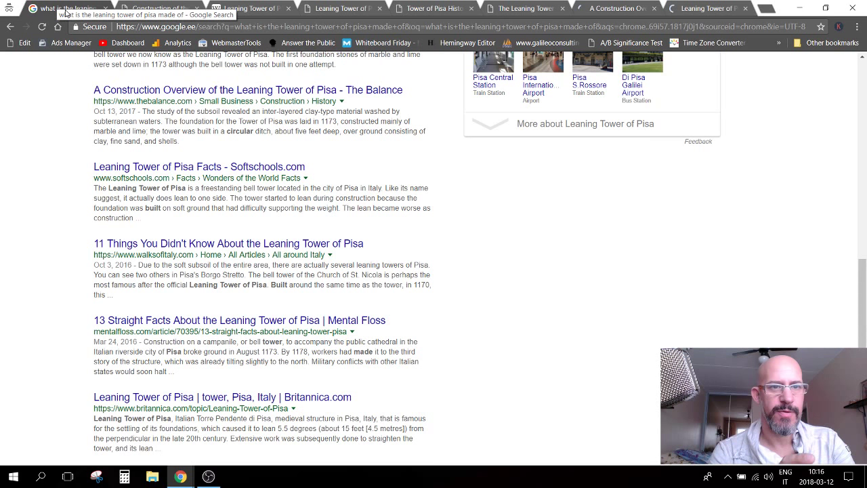
pyautogui.scroll(5, 235, 336)
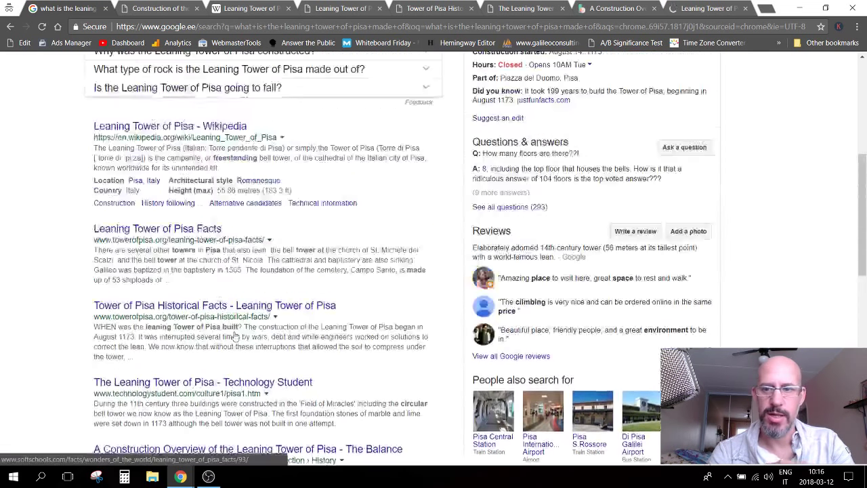
pyautogui.scroll(5, 235, 336)
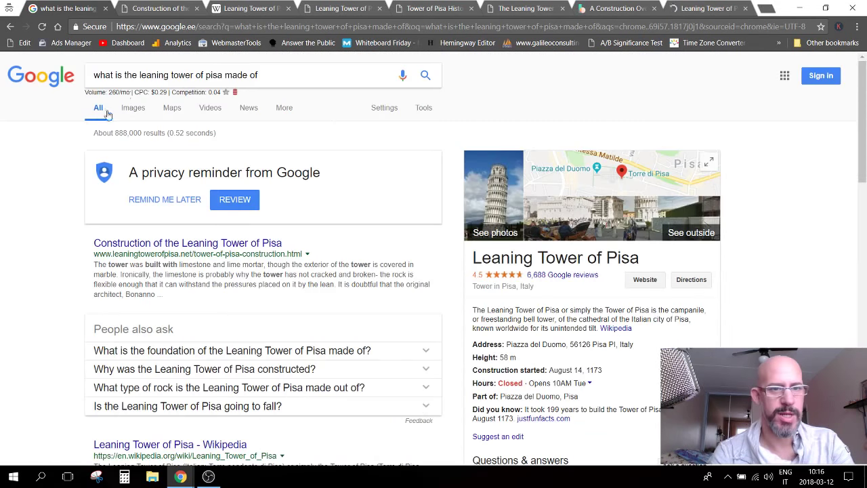
# Step: Read through the leaningtowerofpisa.net page "Construction of the Leaning Tower of Pisa" for what the tower is made of
pyautogui.click(161, 8)
pyautogui.scroll(-3, 474, 364)
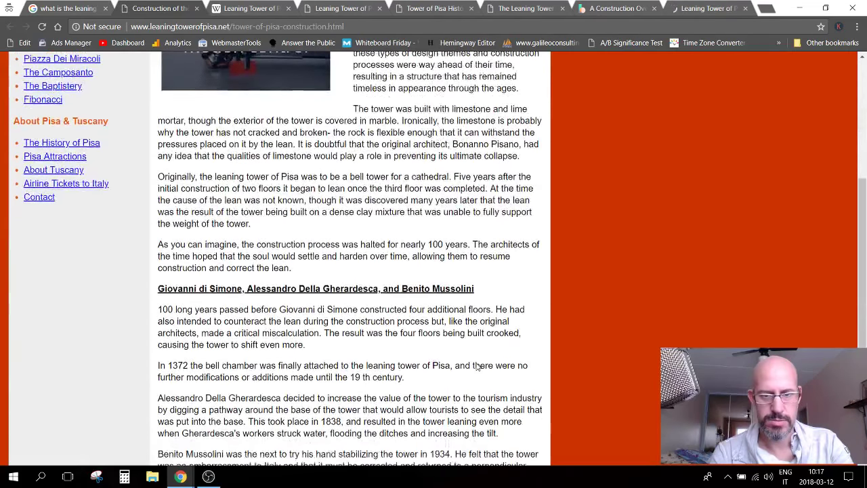
pyautogui.scroll(3, 477, 366)
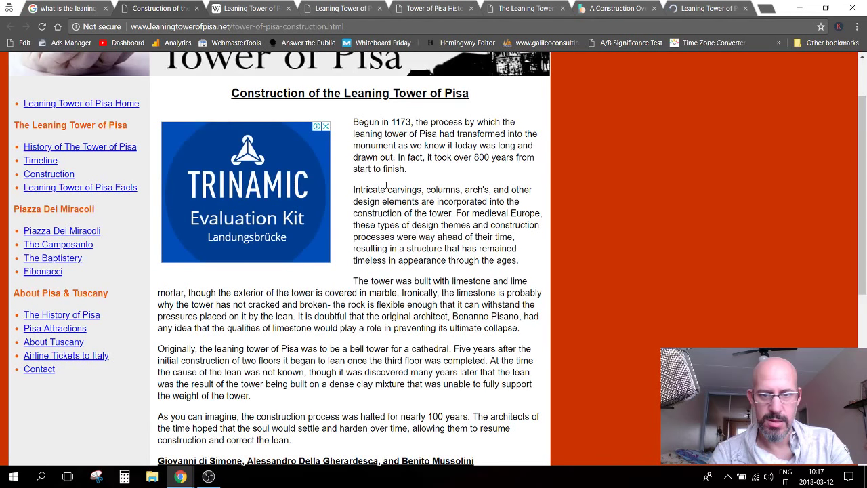
pyautogui.scroll(-5, 399, 203)
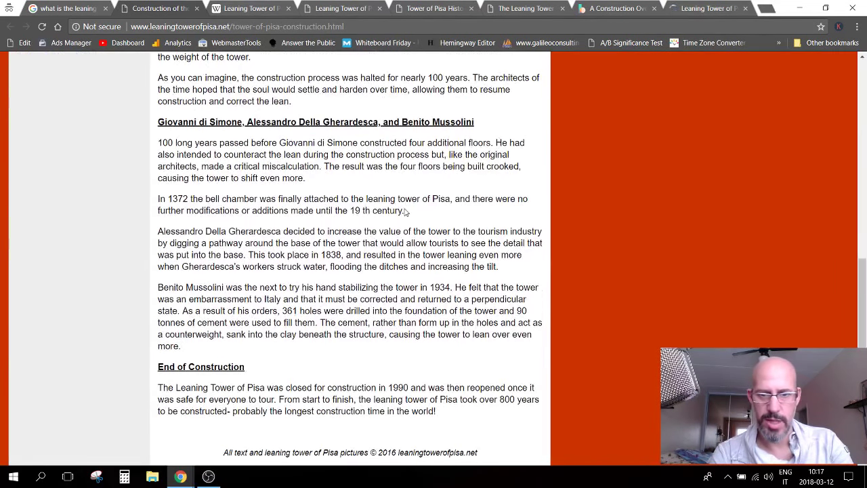
# Step: Search the text of the construction page for "made" and look over the rest of the article
pyautogui.hotkey('ctrl', 'f')
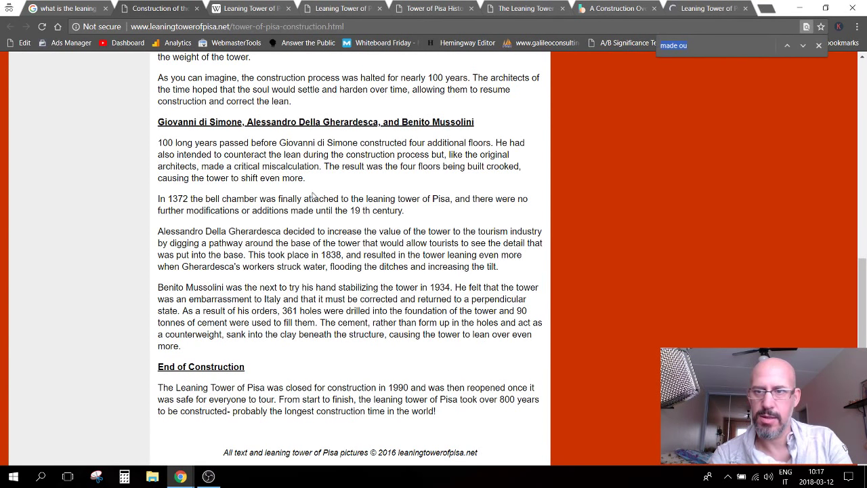
pyautogui.click(729, 45)
pyautogui.press('BackSpace')
pyautogui.press('BackSpace')
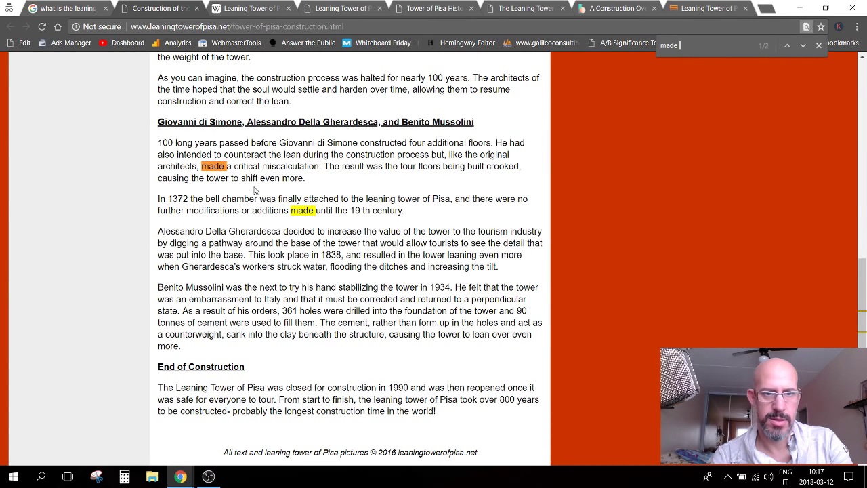
pyautogui.scroll(5, 256, 193)
pyautogui.scroll(-5, 258, 195)
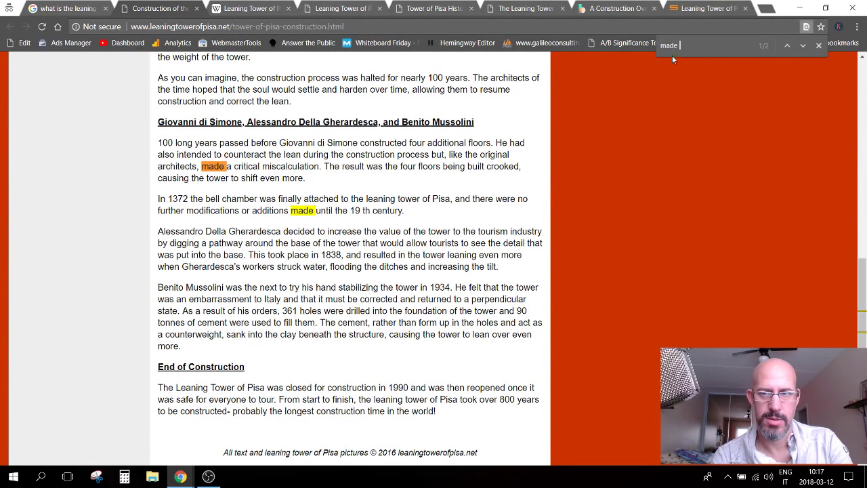
# Step: Search the construction page's text for "marb" instead
pyautogui.press('BackSpace')
pyautogui.press('BackSpace')
pyautogui.press('BackSpace')
pyautogui.press('BackSpace')
pyautogui.press('BackSpace')
pyautogui.write('marb')
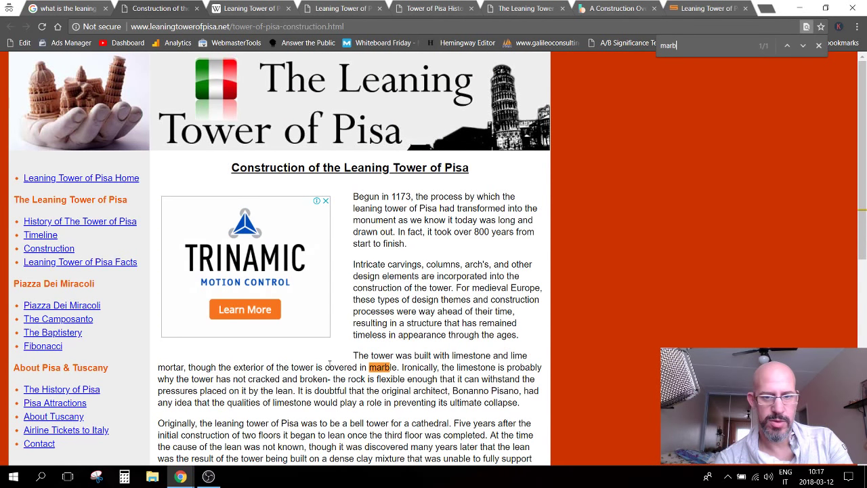
# Step: Highlight the sentence about limestone, lime mortar and marble, and extend the selection to its whole paragraph
pyautogui.scroll(-2, 329, 364)
pyautogui.moveTo(397, 254); pyautogui.dragTo(353, 243)
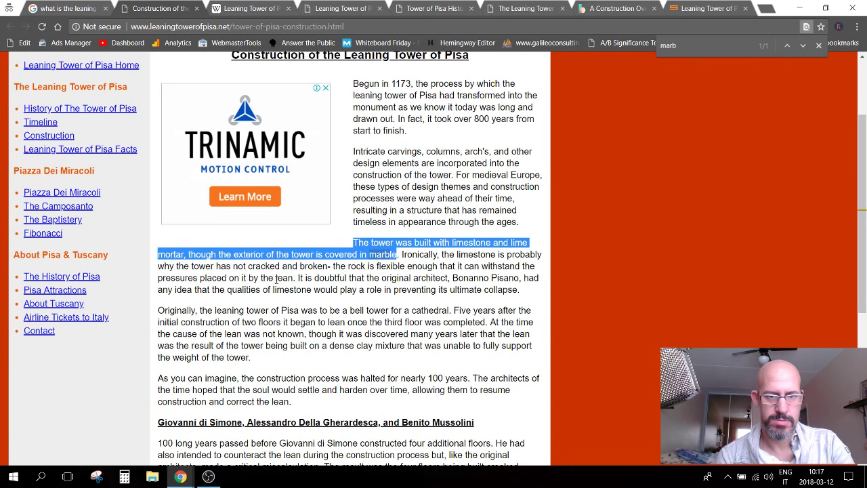
pyautogui.moveTo(297, 279); pyautogui.dragTo(355, 245)
pyautogui.click(355, 250)
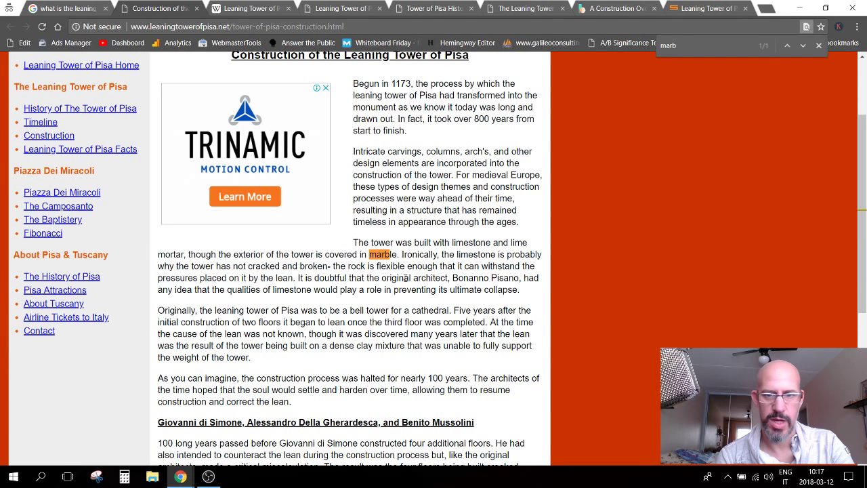
pyautogui.moveTo(524, 288); pyautogui.dragTo(353, 243)
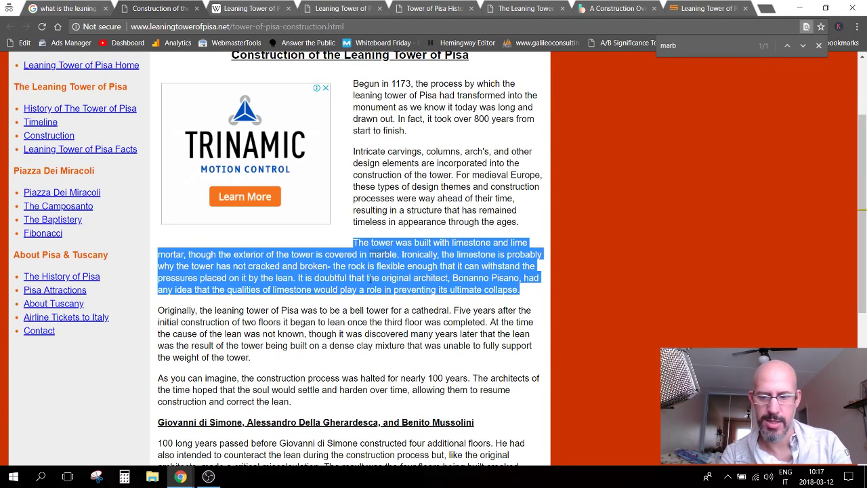
pyautogui.scroll(1, 370, 277)
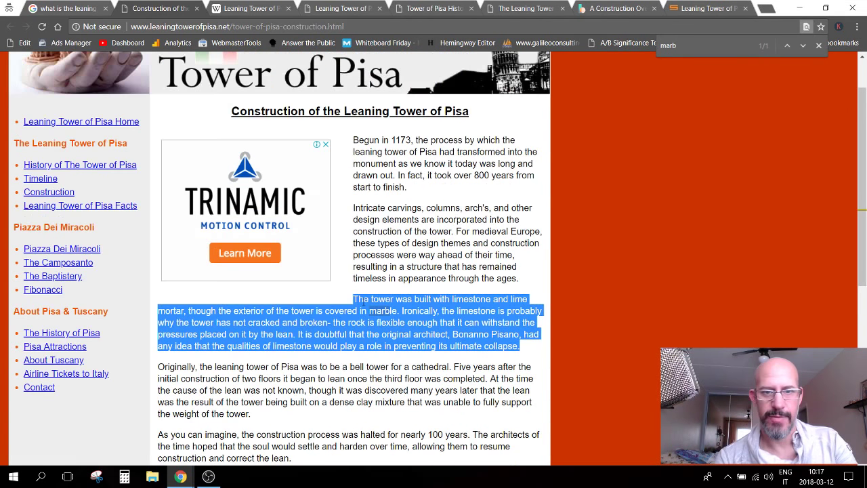
# Step: Skim the Wikipedia article on the Leaning Tower of Pisa down to its construction history, and close its tab
pyautogui.click(237, 10)
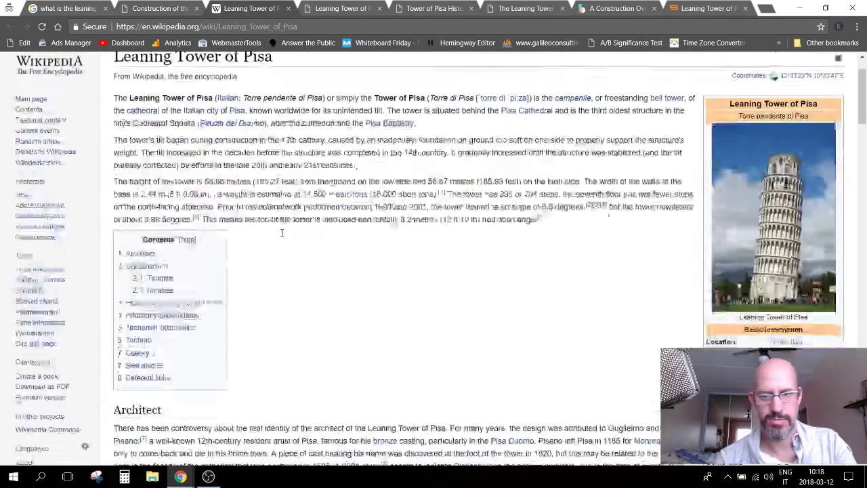
pyautogui.scroll(-3, 282, 236)
pyautogui.scroll(-1, 282, 236)
pyautogui.scroll(-6, 283, 236)
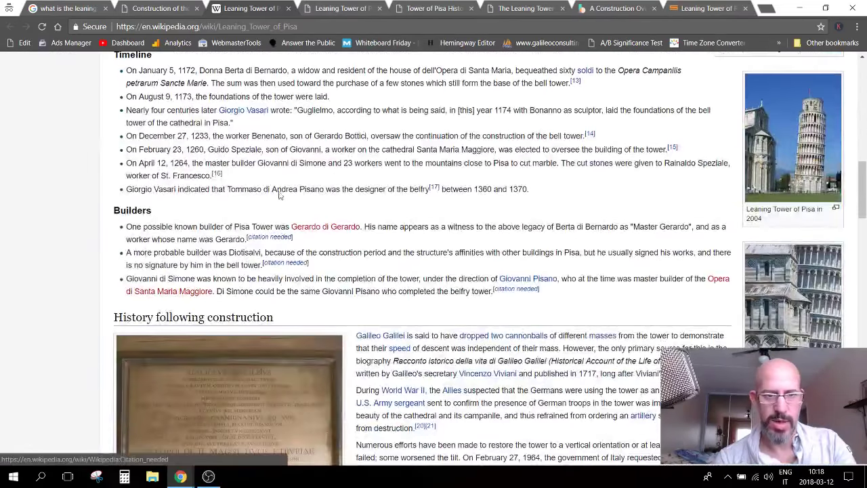
pyautogui.hotkey('ctrl', 'w')
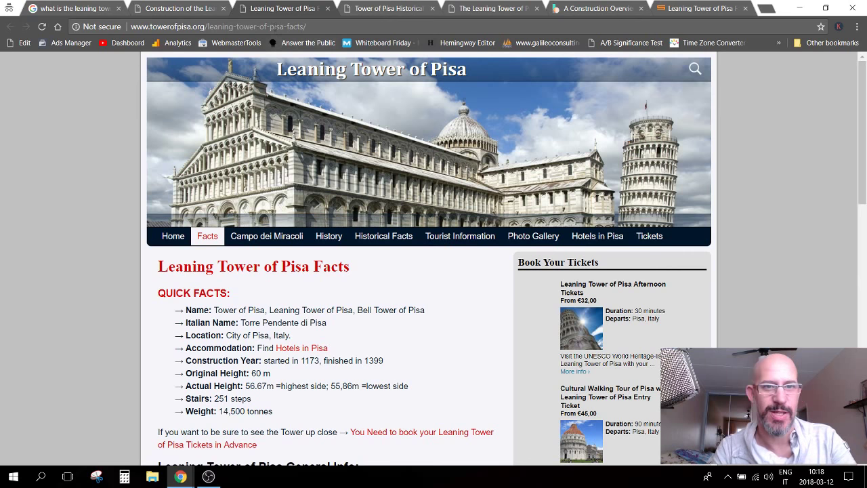
# Step: Skim the towerofpisa.org "Leaning Tower of Pisa Facts" page and search its text for "marb"
pyautogui.scroll(-2, 288, 261)
pyautogui.scroll(-4, 288, 262)
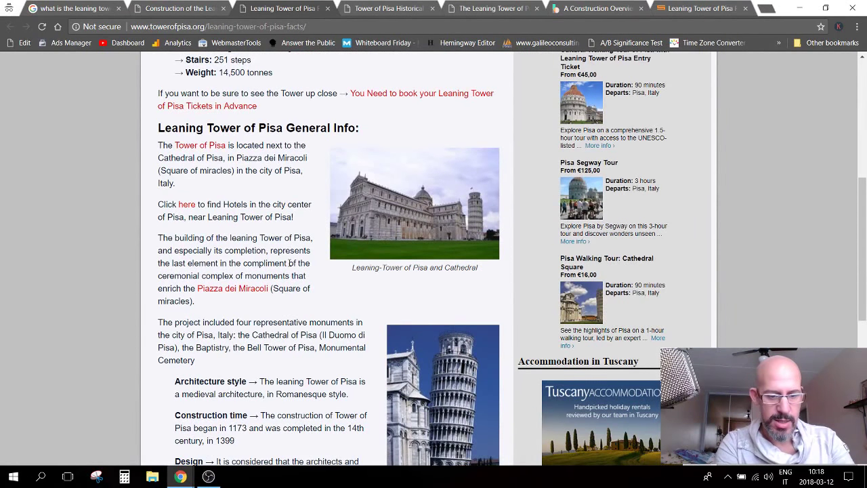
pyautogui.hotkey('ctrl', 'f')
pyautogui.write('marb')
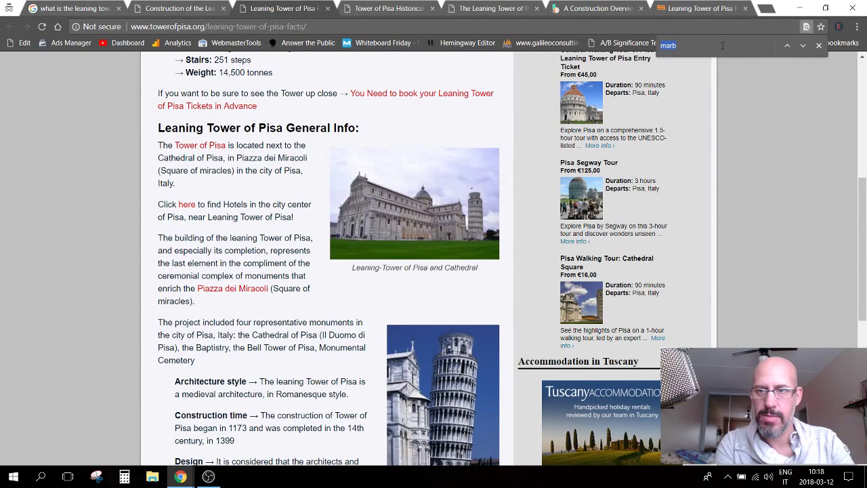
pyautogui.write('l')
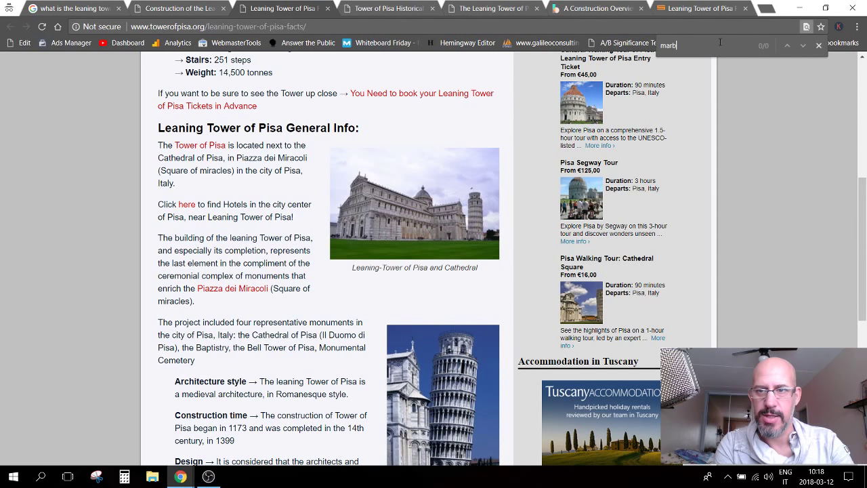
# Step: Search the facts page for "made" and review the sections above the matching passage
pyautogui.press('BackSpace')
pyautogui.press('BackSpace')
pyautogui.write('de')
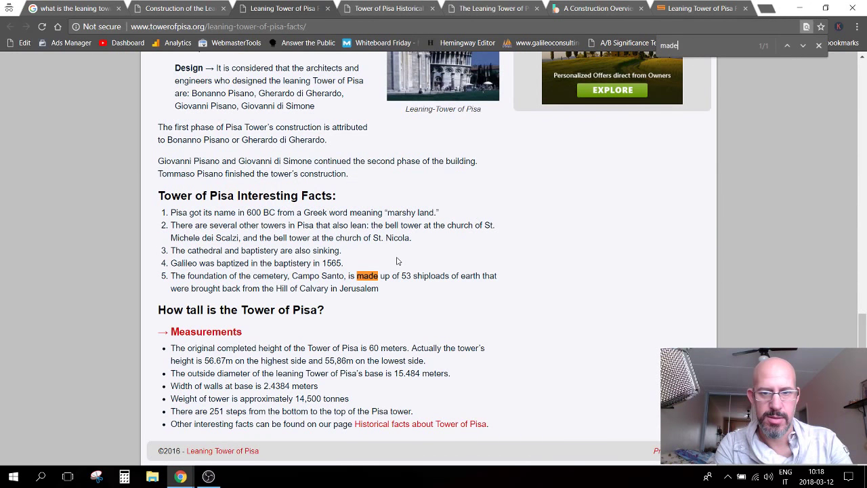
pyautogui.scroll(1, 339, 271)
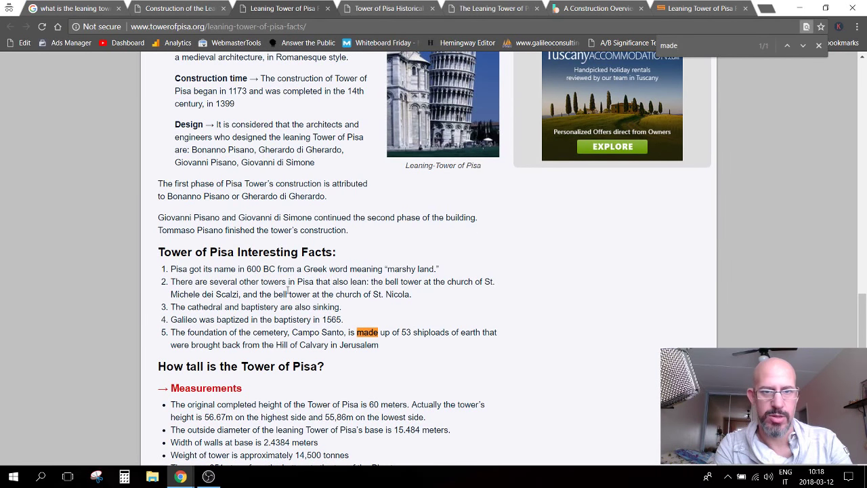
pyautogui.scroll(3, 288, 290)
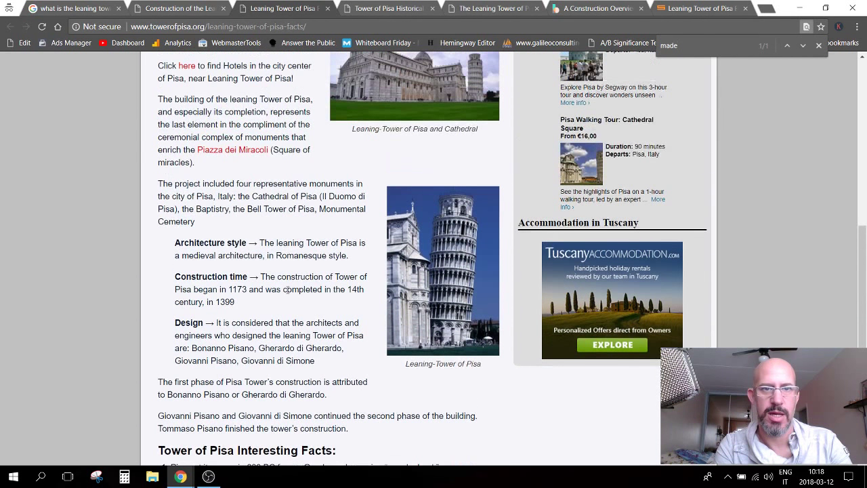
pyautogui.scroll(1, 288, 290)
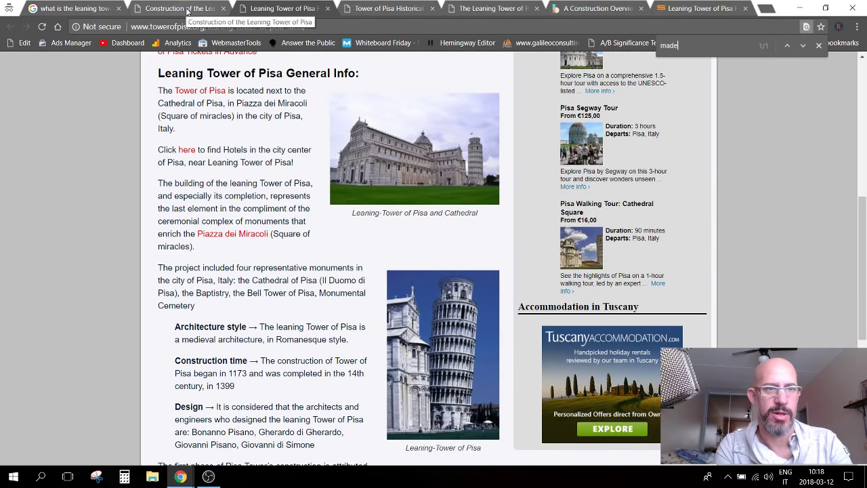
# Step: Review the "Leaning Tower of Pisa Facts" snippet in the Google results, and close the facts page's tab
pyautogui.click(58, 9)
pyautogui.scroll(-3, 148, 347)
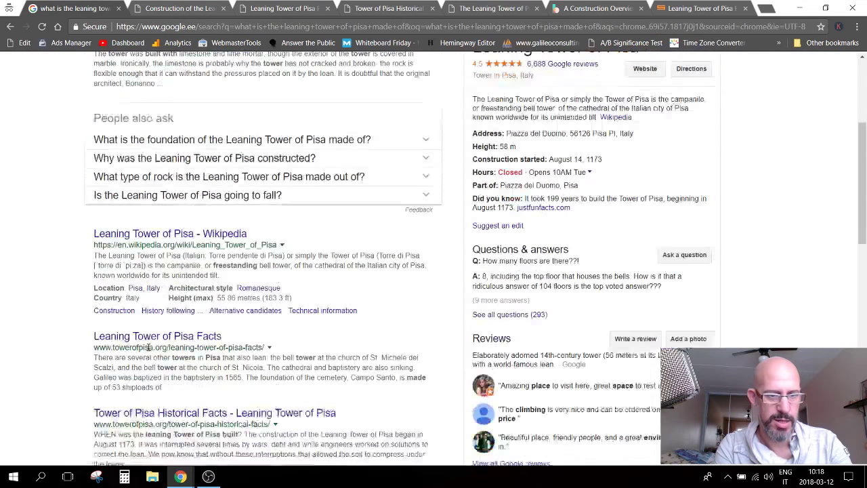
pyautogui.scroll(-1, 148, 347)
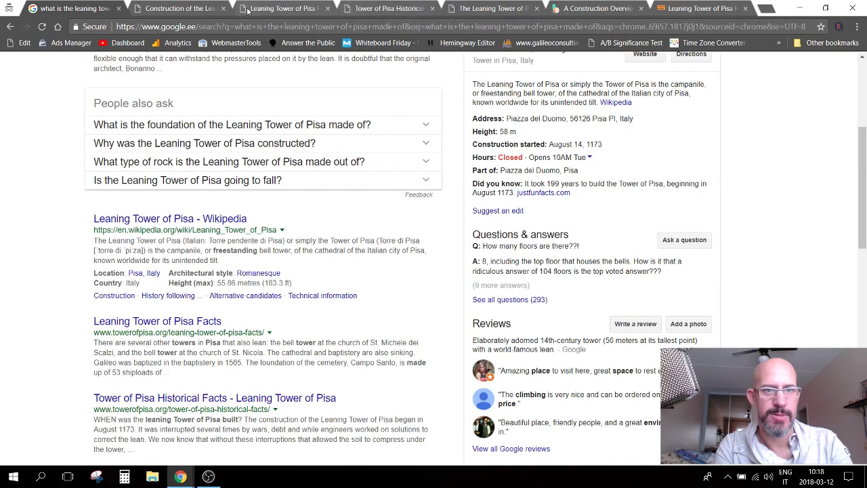
pyautogui.click(268, 15)
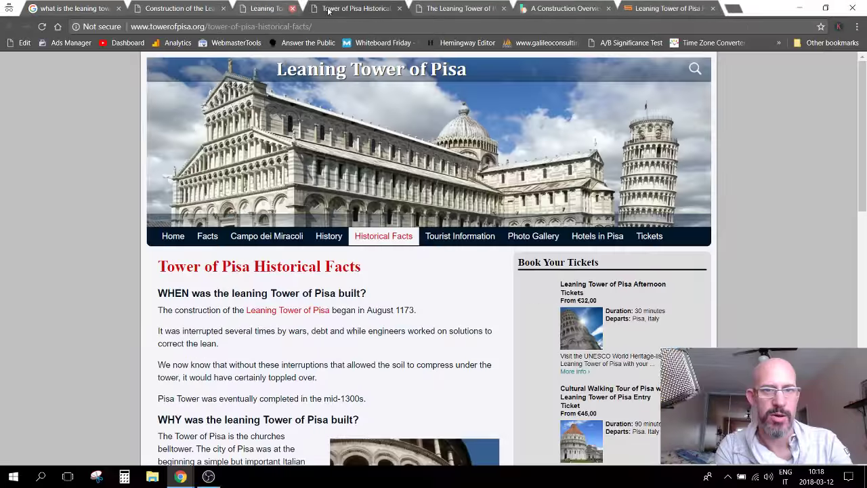
pyautogui.hotkey('ctrl', 'w')
# Step: Search the "Tower of Pisa Historical Facts" page for "marb"
pyautogui.scroll(-1, 306, 212)
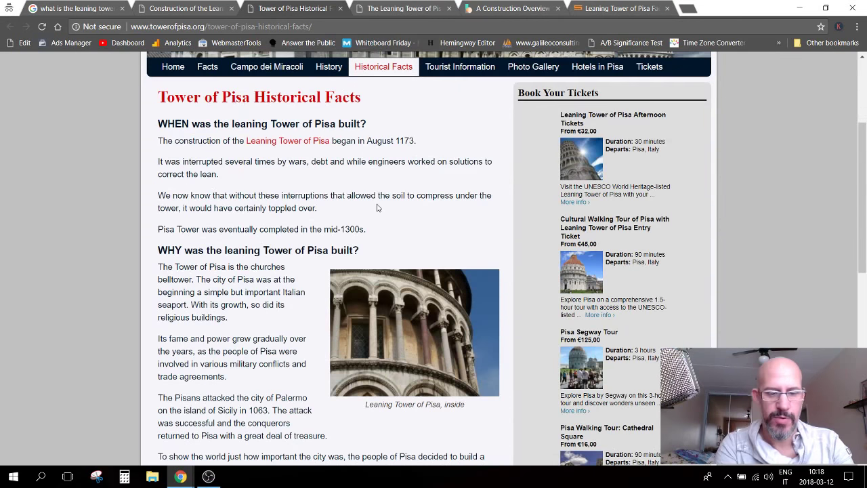
pyautogui.hotkey('ctrl', 'f')
pyautogui.click(696, 44)
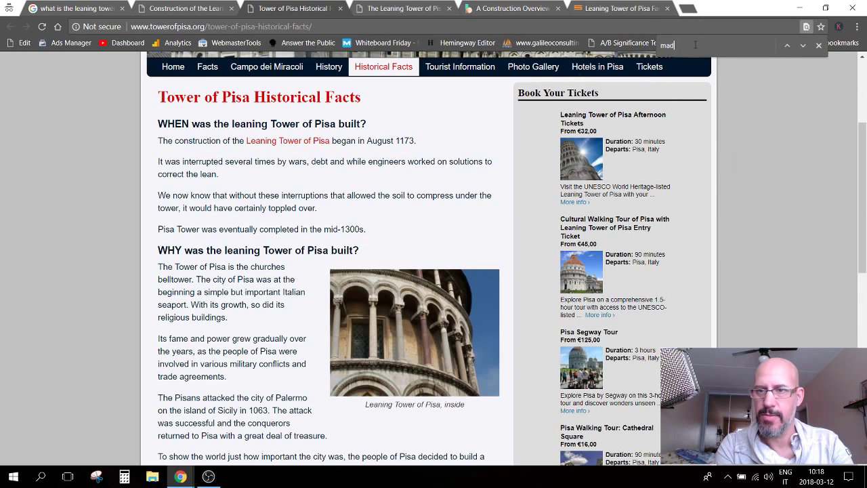
pyautogui.press('BackSpace')
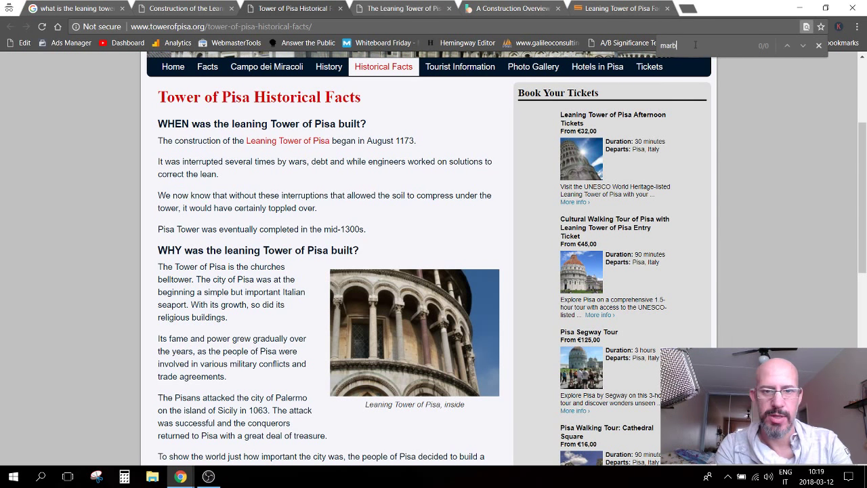
# Step: Search the historical facts page for "ston", highlight the paragraph about the foundation stones, and return to the start of the page
pyautogui.press('BackSpace')
pyautogui.press('BackSpace')
pyautogui.press('BackSpace')
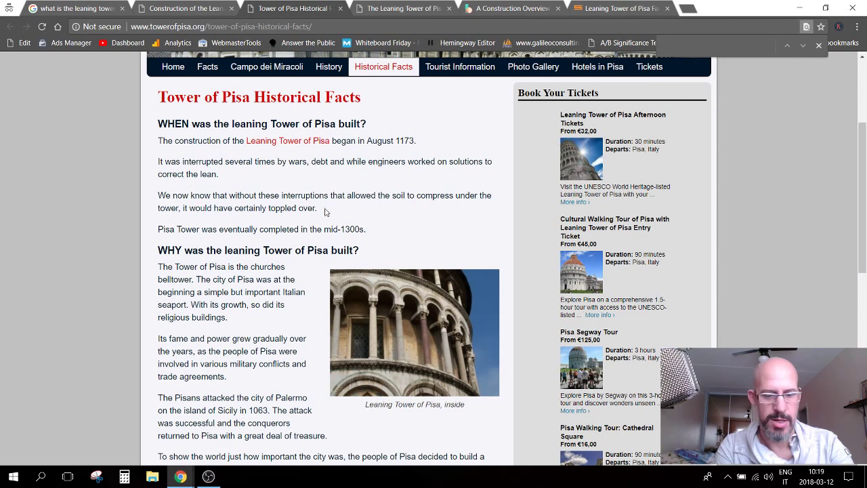
pyautogui.write('ston')
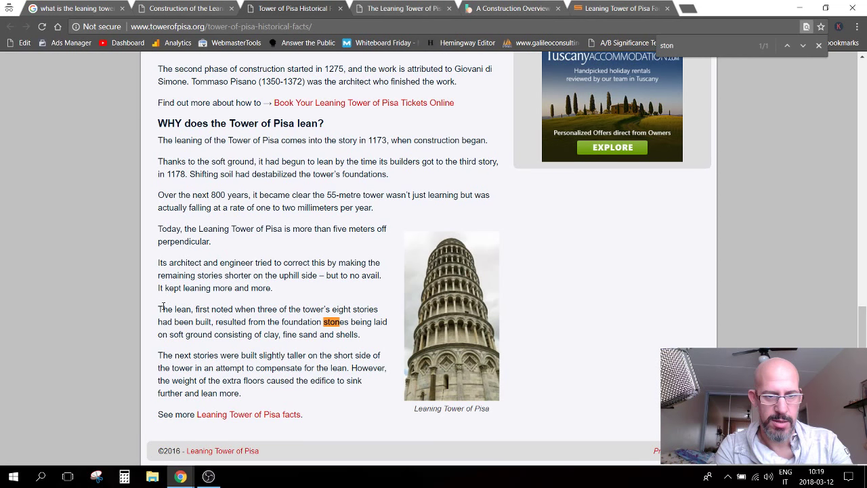
pyautogui.moveTo(160, 308); pyautogui.dragTo(360, 334)
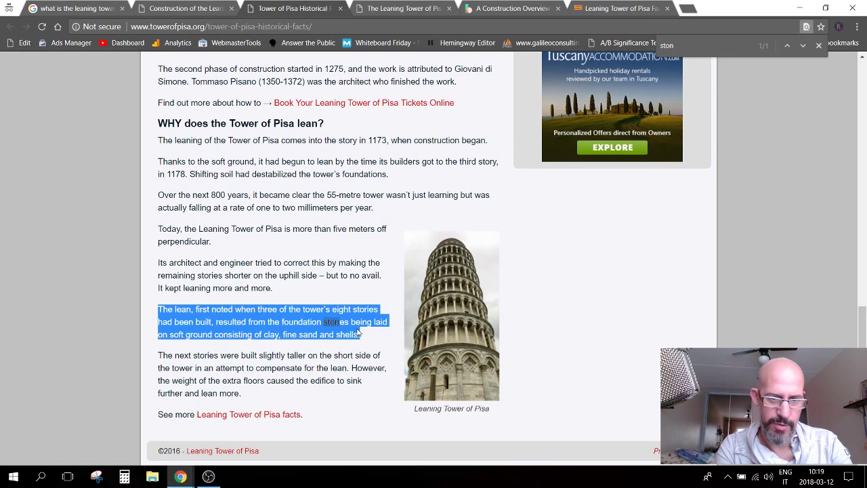
pyautogui.scroll(8, 359, 331)
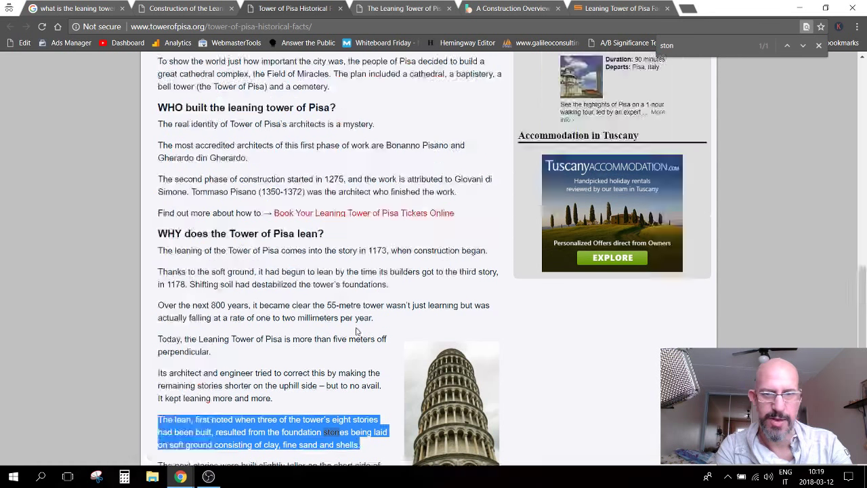
pyautogui.scroll(3, 357, 331)
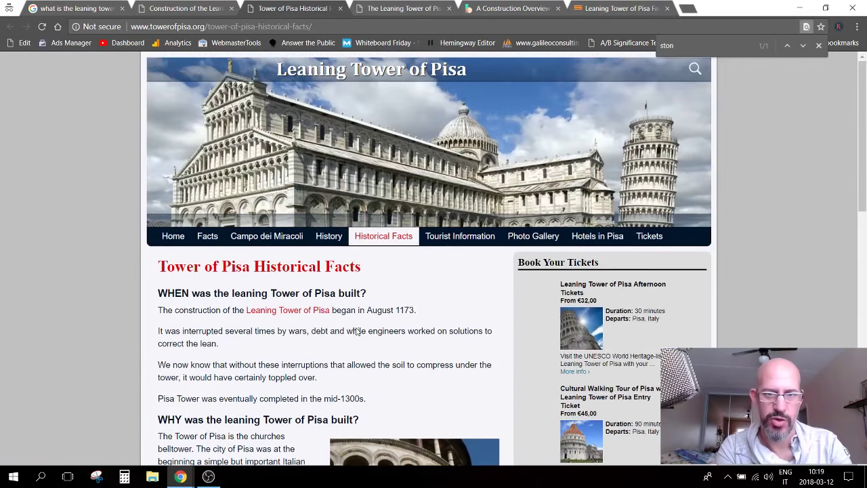
# Step: Close the historical facts tab and search the Technology Student page for "marble" and "stone"
pyautogui.click(339, 9)
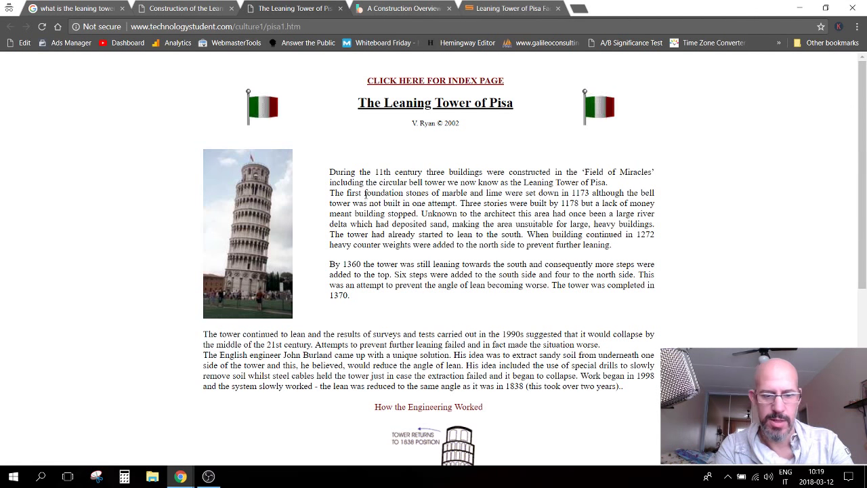
pyautogui.hotkey('ctrl', 'f')
pyautogui.write('marble')
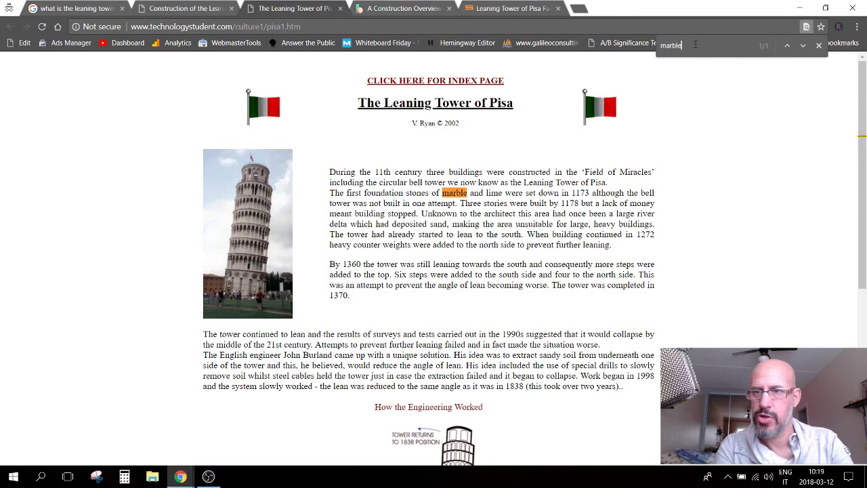
pyautogui.hotkey('ctrl', 'f')
pyautogui.write('stone')
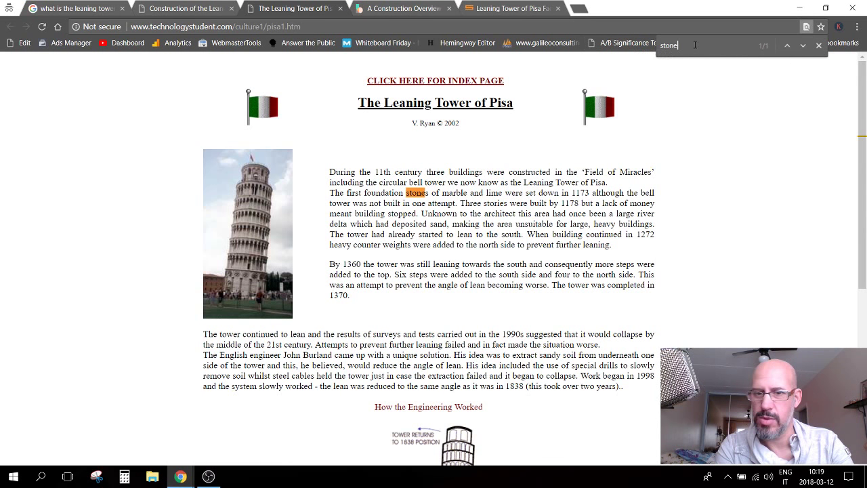
# Step: Clear the text search, skim the rest of the Technology Student page, and close its tab
pyautogui.press('Escape')
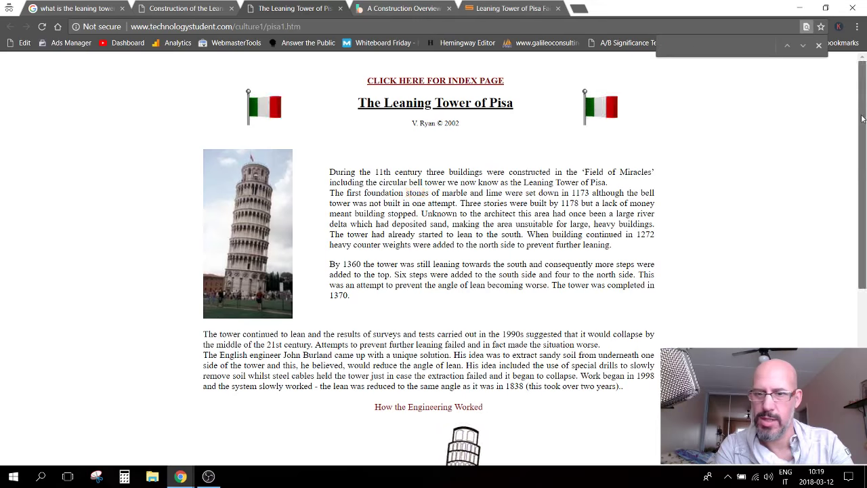
pyautogui.scroll(-5, 433, 271)
pyautogui.scroll(5, 434, 271)
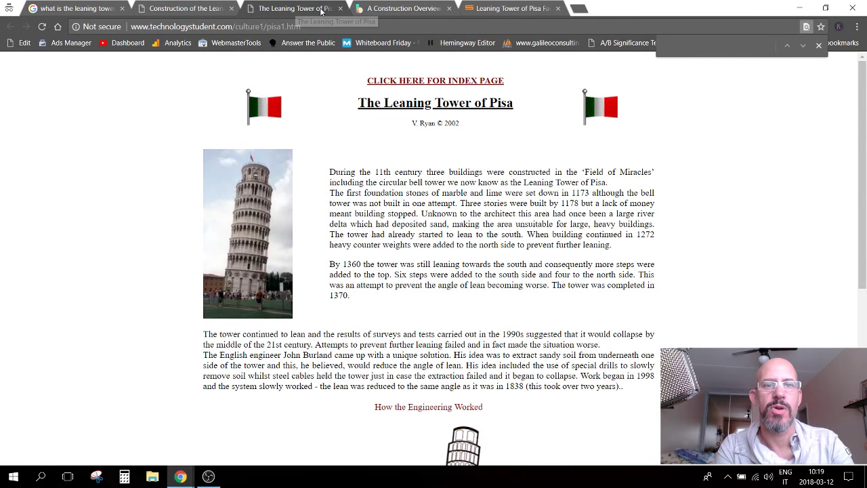
pyautogui.click(340, 9)
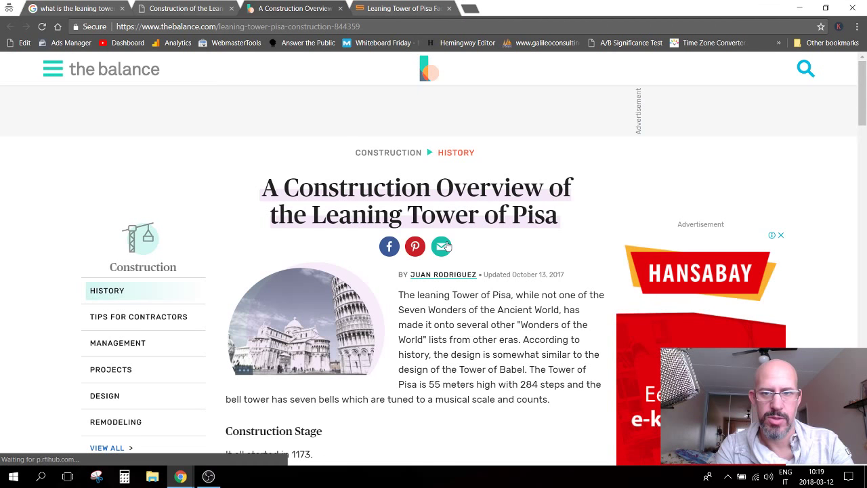
# Step: Skim The Balance's construction overview article, from the construction stage to the section on the solution
pyautogui.scroll(-7, 447, 246)
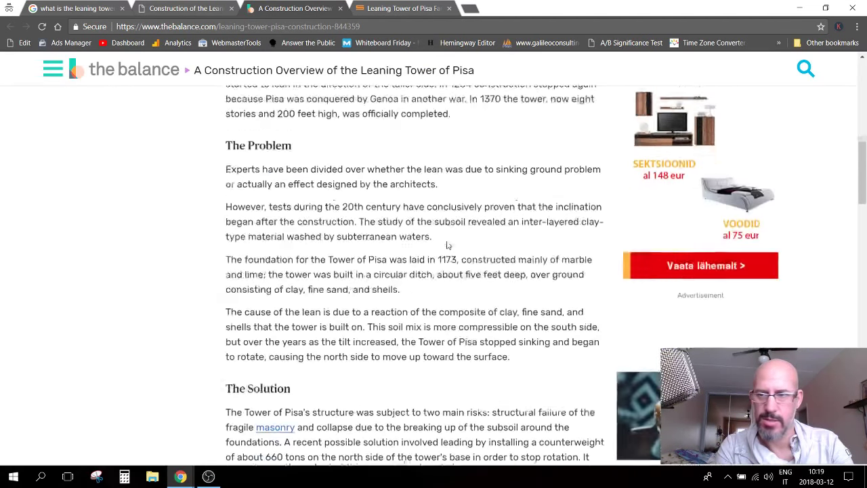
pyautogui.scroll(-3, 447, 246)
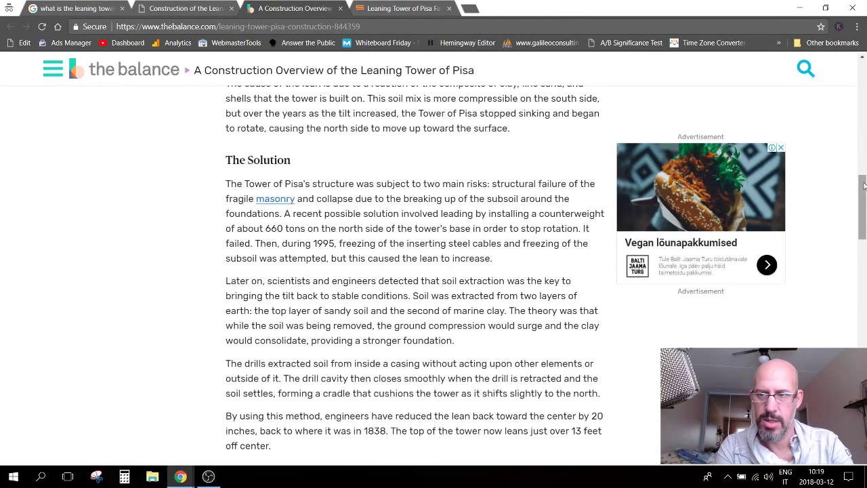
pyautogui.moveTo(864, 186); pyautogui.dragTo(864, 100)
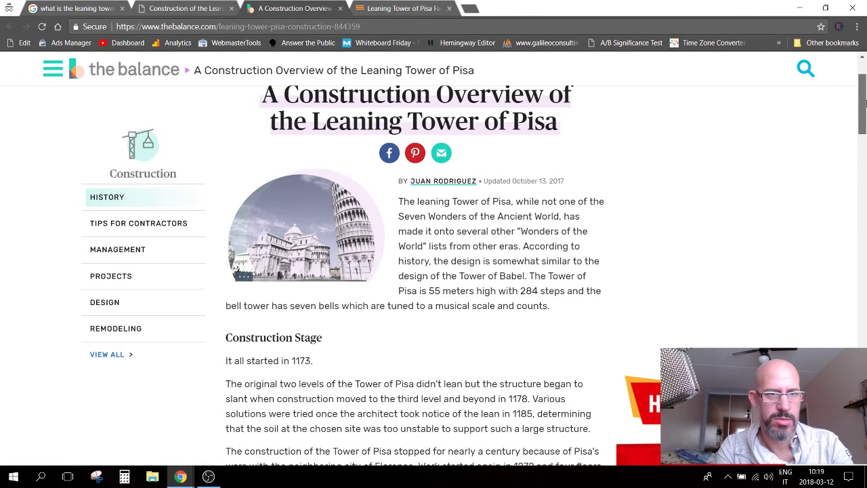
pyautogui.moveTo(864, 100); pyautogui.dragTo(864, 117)
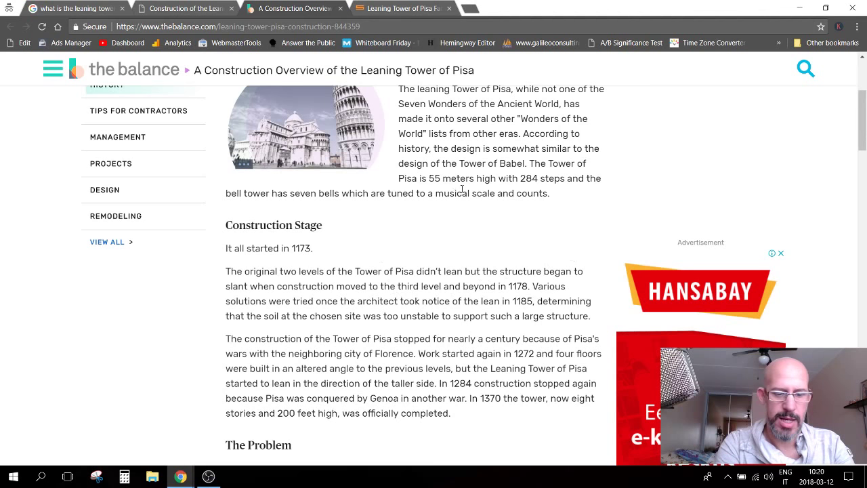
# Step: Search The Balance article for "marbl" and for "stone", closing the text search at the end
pyautogui.hotkey('ctrl', 'f')
pyautogui.write('ma')
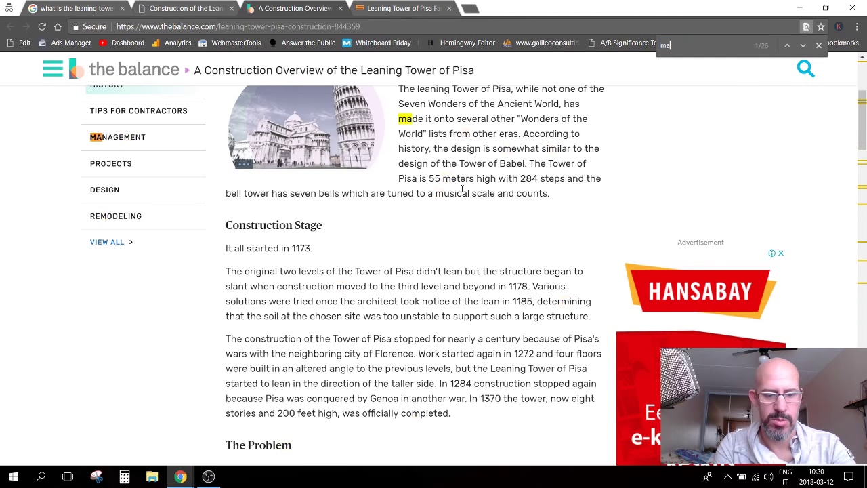
pyautogui.write('rbl')
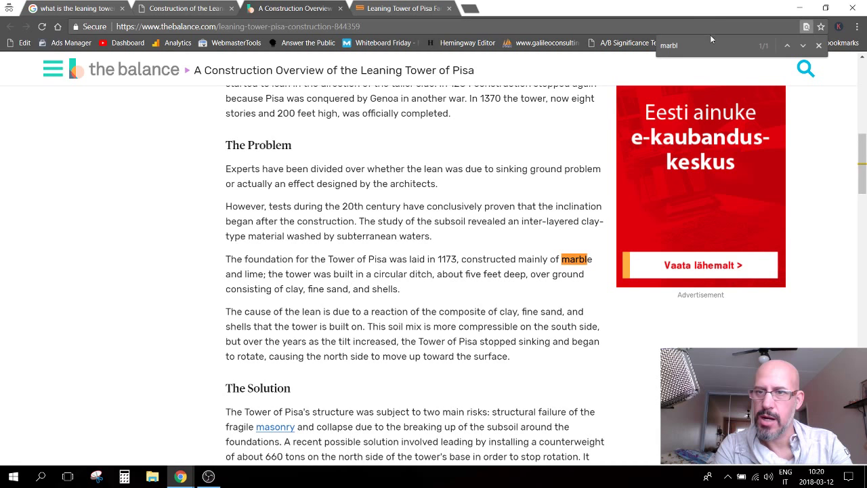
pyautogui.press('BackSpace')
pyautogui.press('BackSpace')
pyautogui.press('BackSpace')
pyautogui.press('BackSpace')
pyautogui.press('BackSpace')
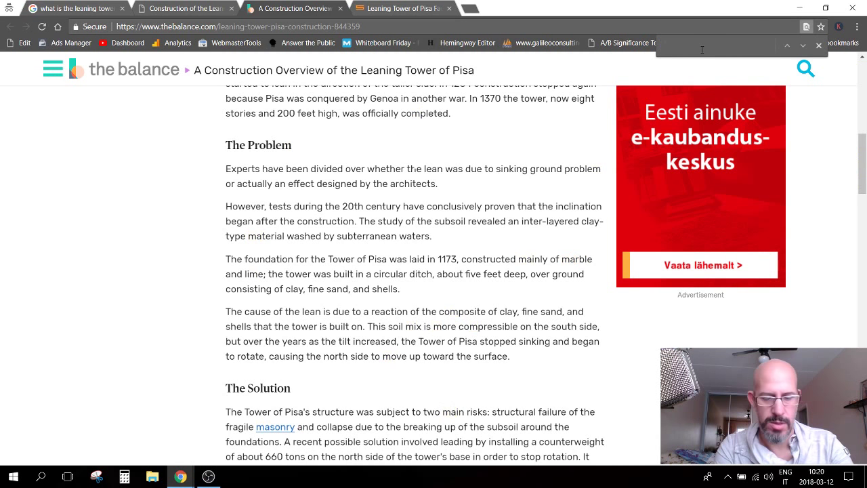
pyautogui.write('stone')
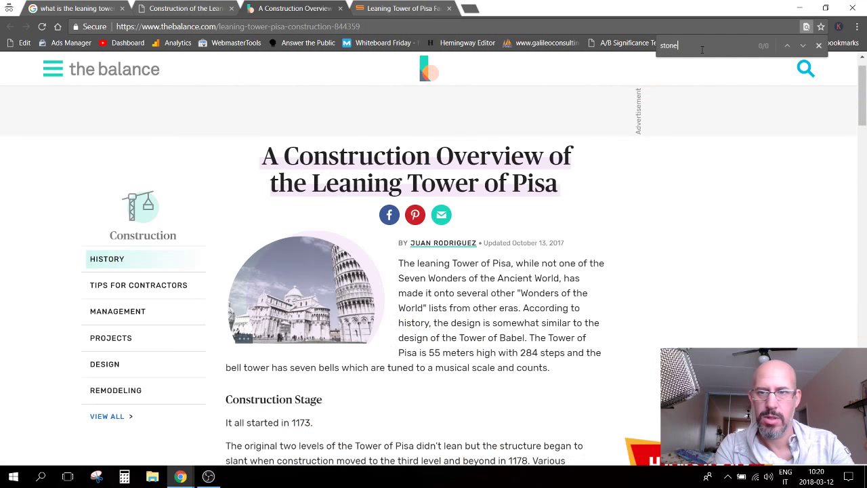
pyautogui.press('Escape')
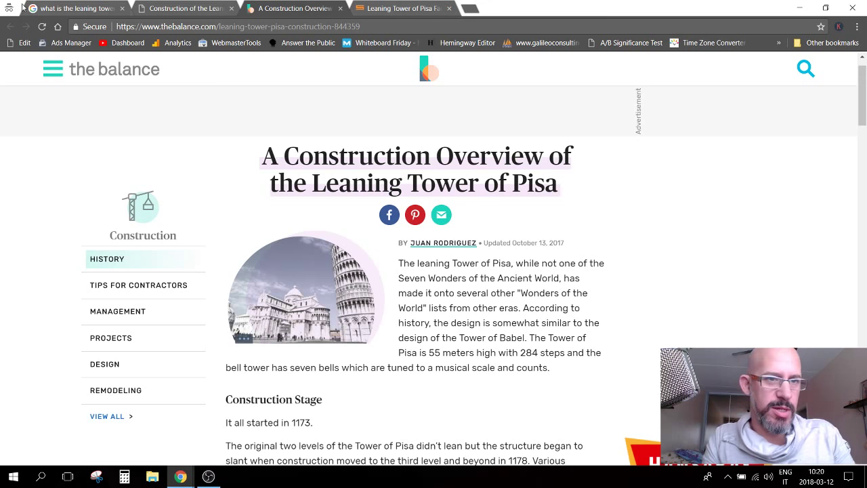
# Step: Review the Google results for "what is the leaning tower of pisa made of", including the People also ask questions
pyautogui.click(66, 11)
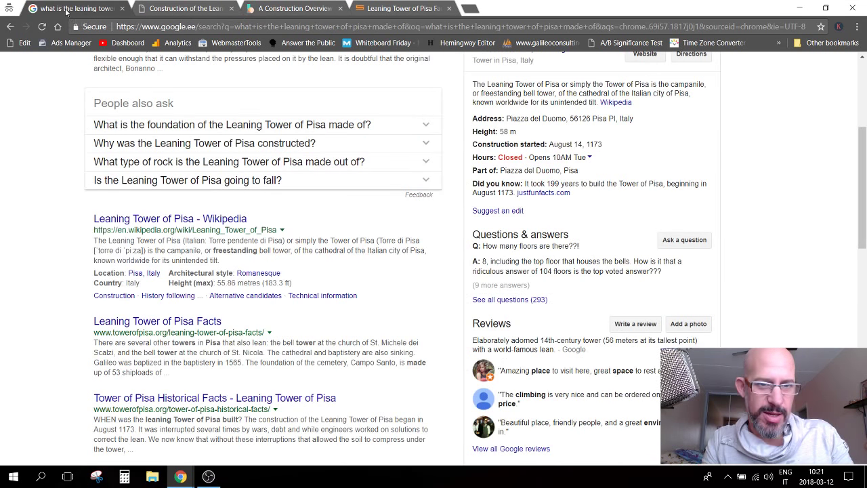
pyautogui.scroll(2, 68, 220)
pyautogui.scroll(1, 69, 220)
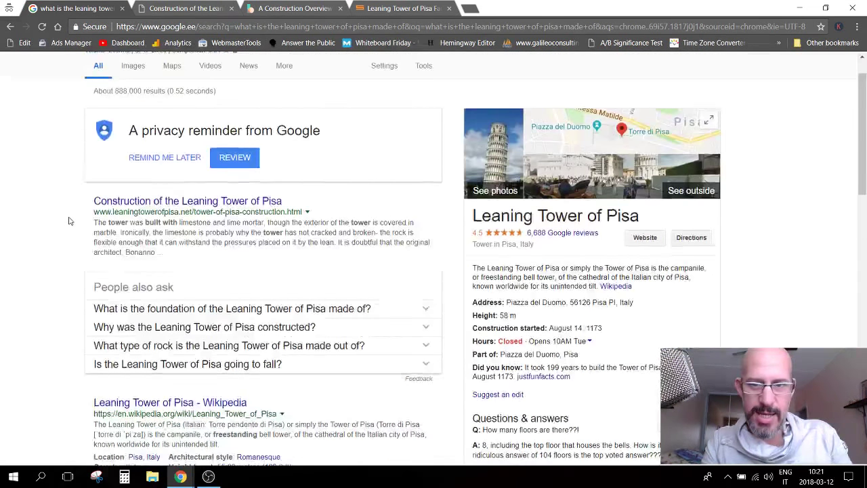
pyautogui.scroll(2, 68, 220)
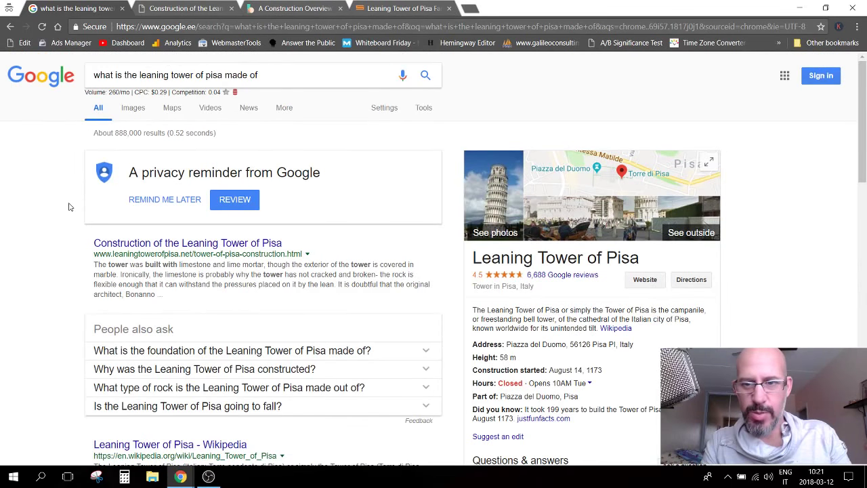
pyautogui.scroll(-4, 69, 207)
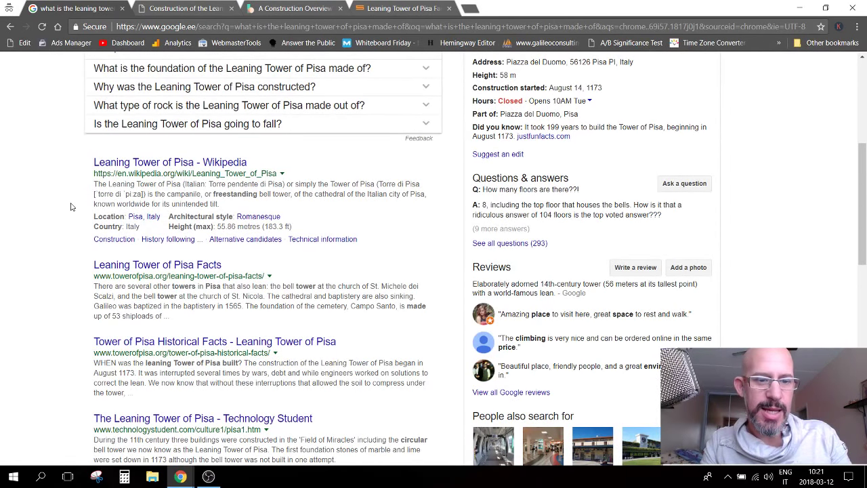
pyautogui.scroll(4, 71, 207)
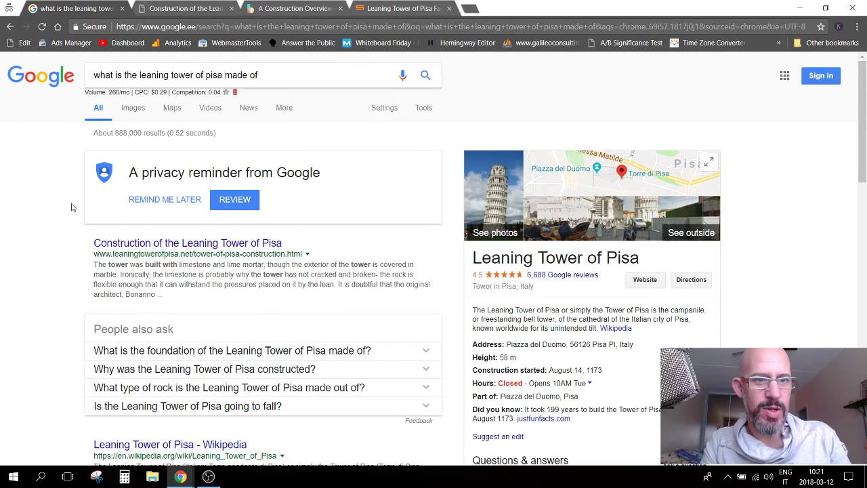
pyautogui.scroll(-3, 163, 234)
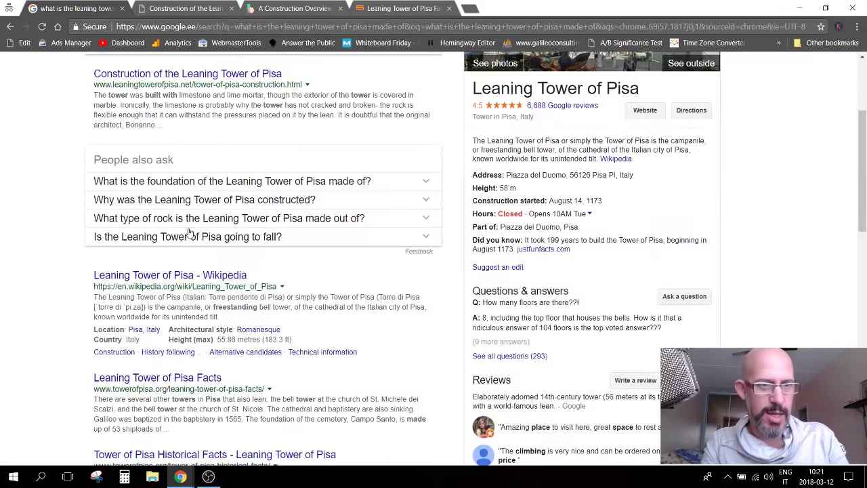
# Step: Check the YouTube live stream page in the signed-in browser window and return to its Google results
pyautogui.click(831, 8)
pyautogui.click(518, 98)
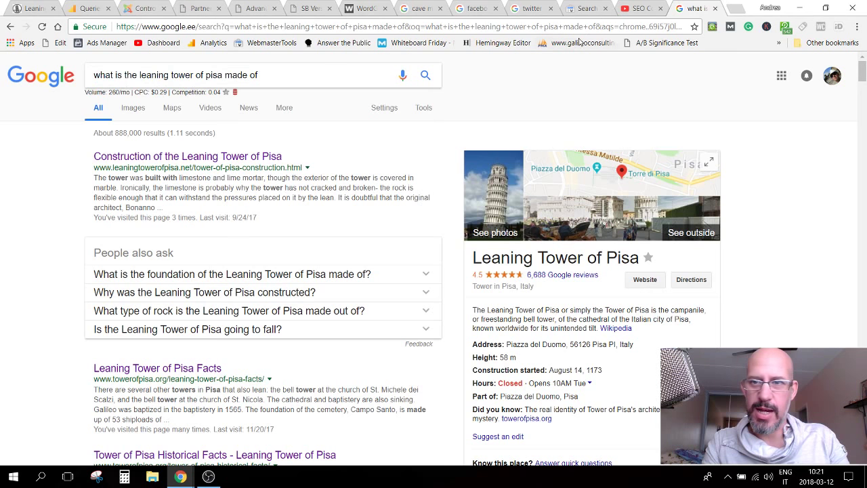
pyautogui.click(637, 8)
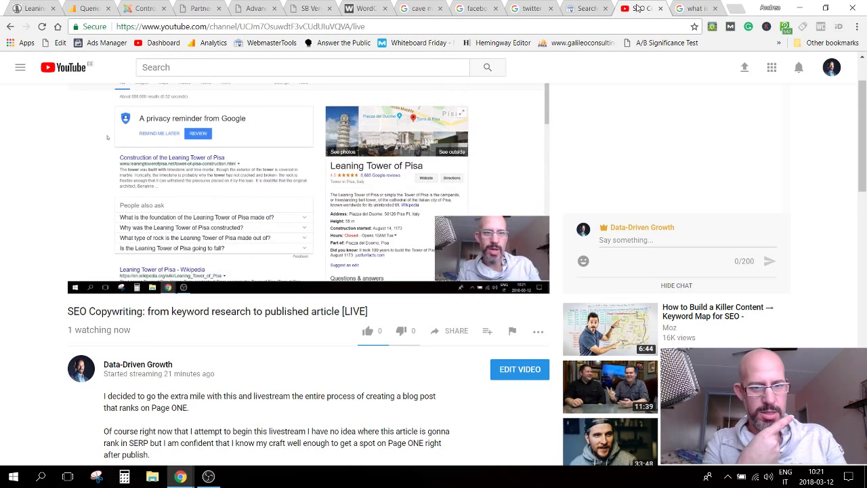
pyautogui.click(688, 12)
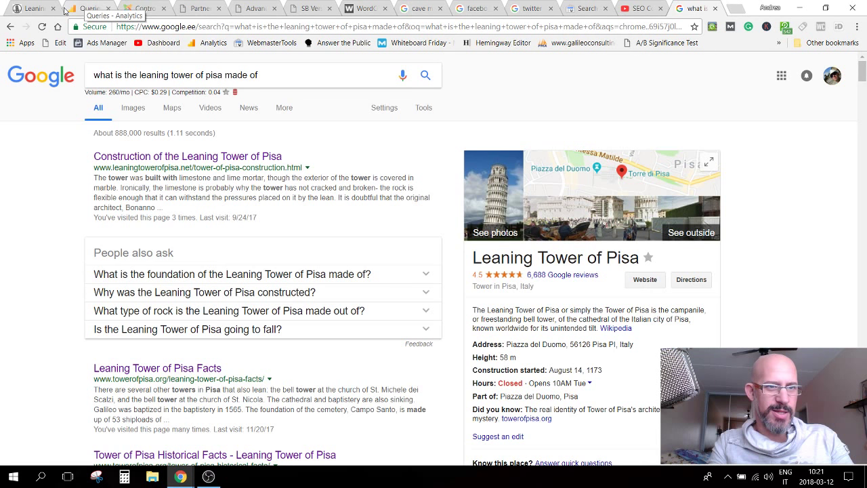
# Step: Open the article "HOW is the Leaning Tower of Pisa Inside?" in the Joomla administrator and save it as a copy
pyautogui.click(139, 11)
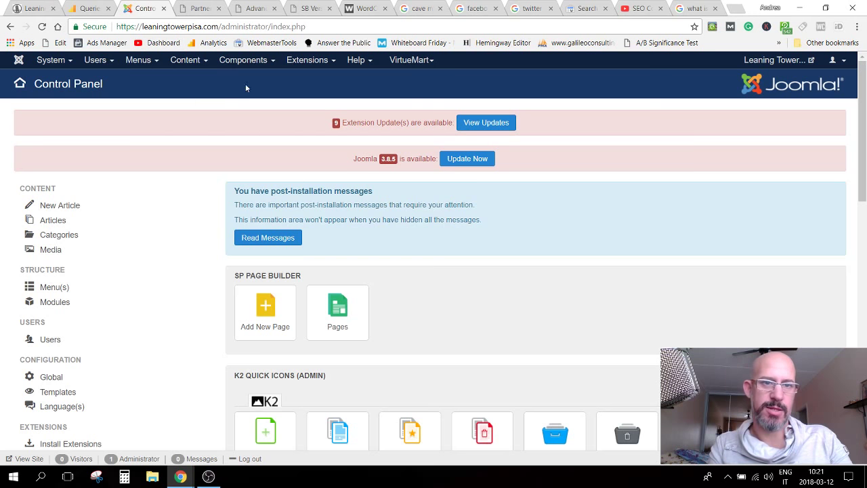
pyautogui.click(192, 62)
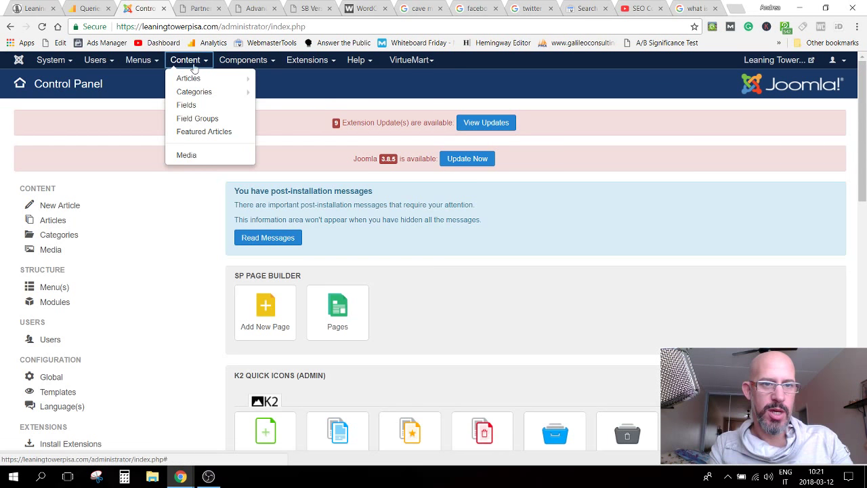
pyautogui.click(189, 79)
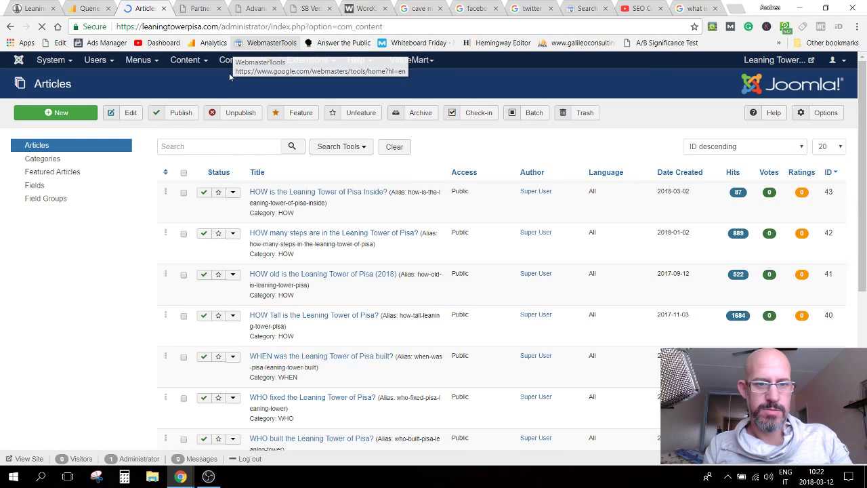
pyautogui.click(346, 188)
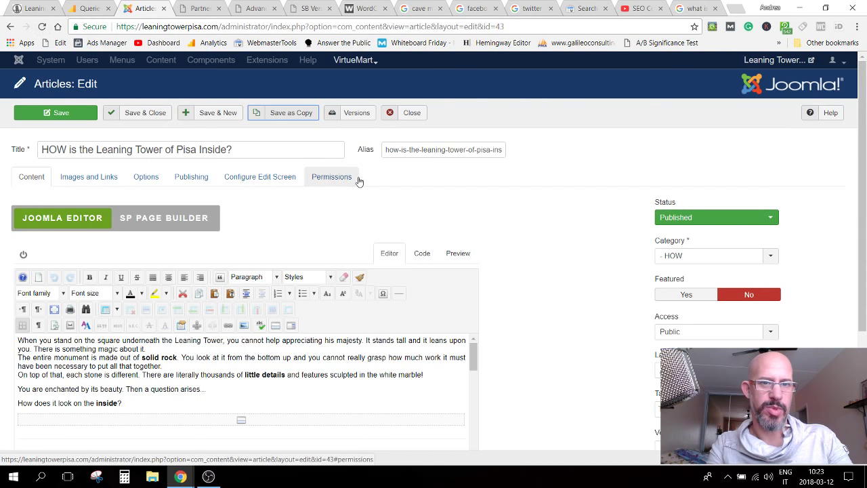
pyautogui.click(300, 116)
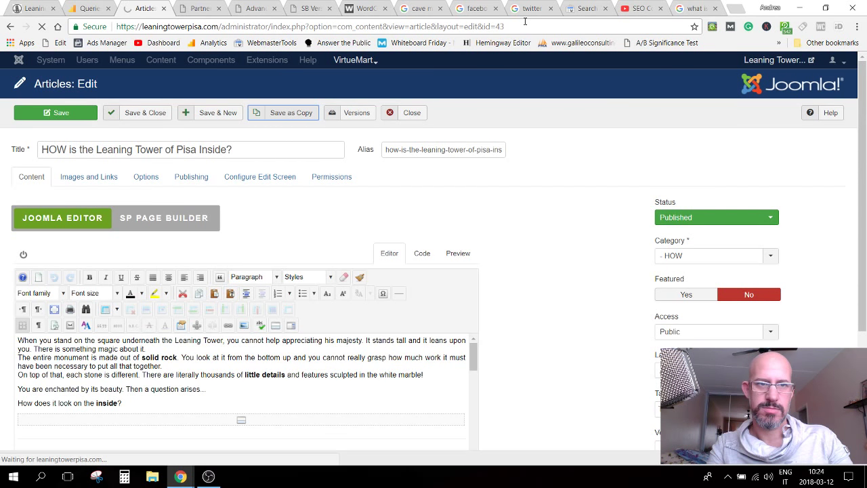
# Step: Review the related searches for "what is the leaning tower of pisa made of" in the Google results
pyautogui.click(697, 8)
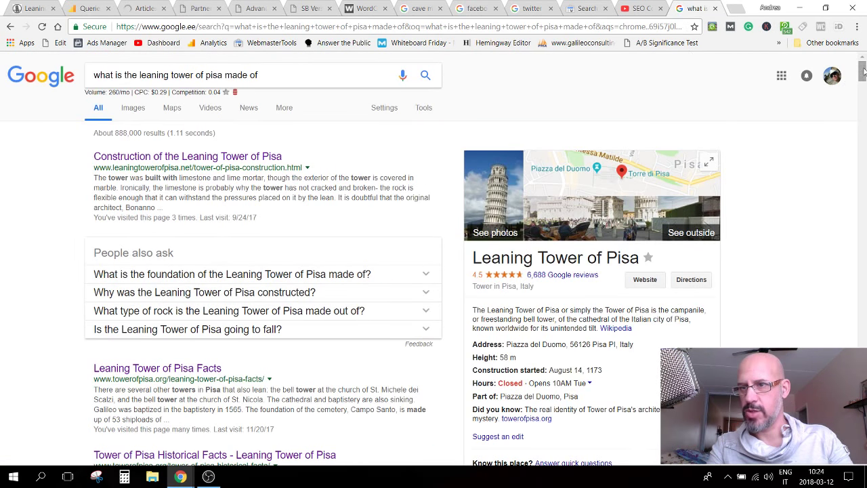
pyautogui.scroll(-15, 857, 74)
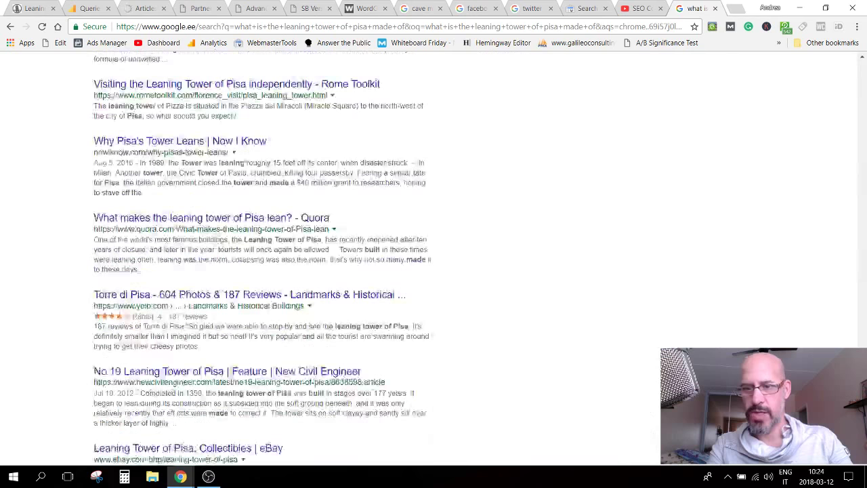
pyautogui.scroll(-7, 433, 258)
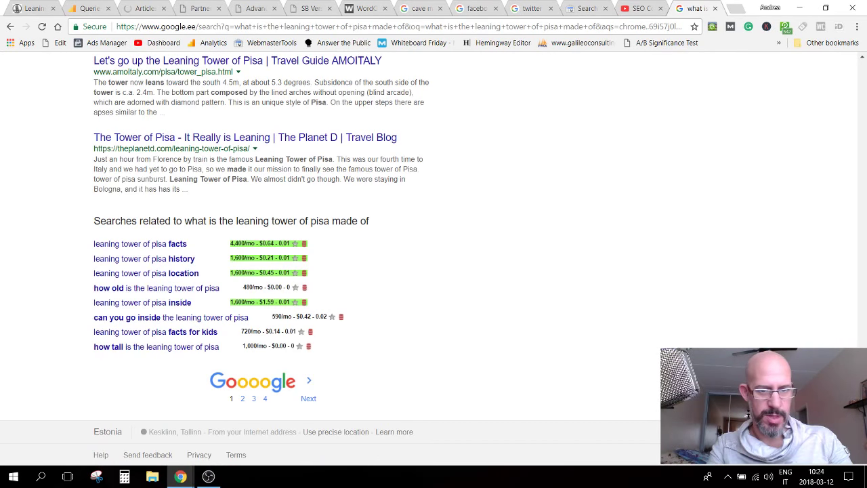
pyautogui.scroll(20, 281, 78)
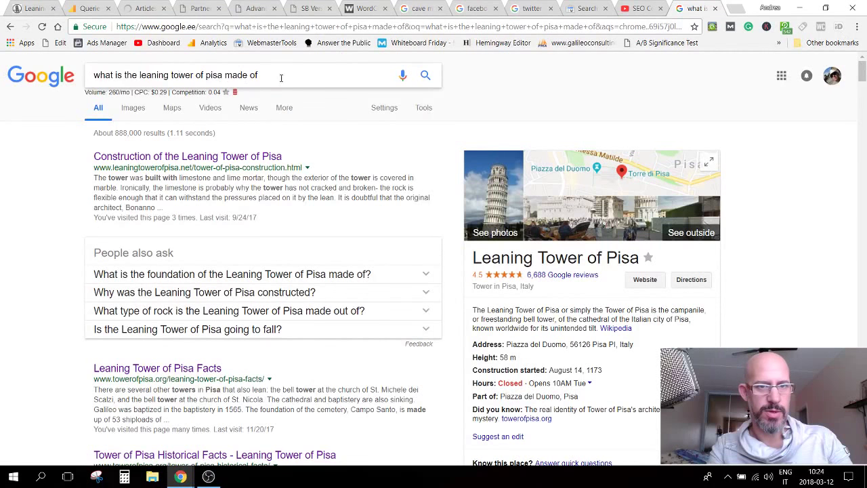
# Step: Shorten the Google query to "what is the leaning tower of pisa made" and review the suggested searches
pyautogui.click(281, 77)
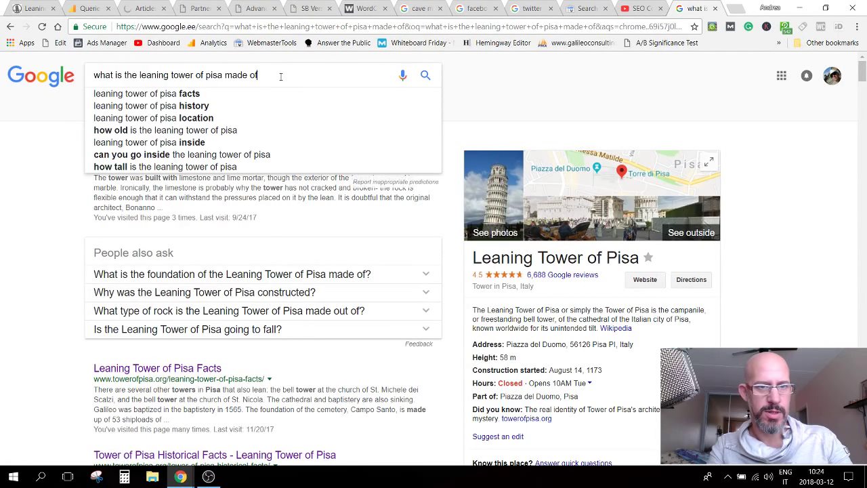
pyautogui.press('BackSpace')
pyautogui.press('BackSpace')
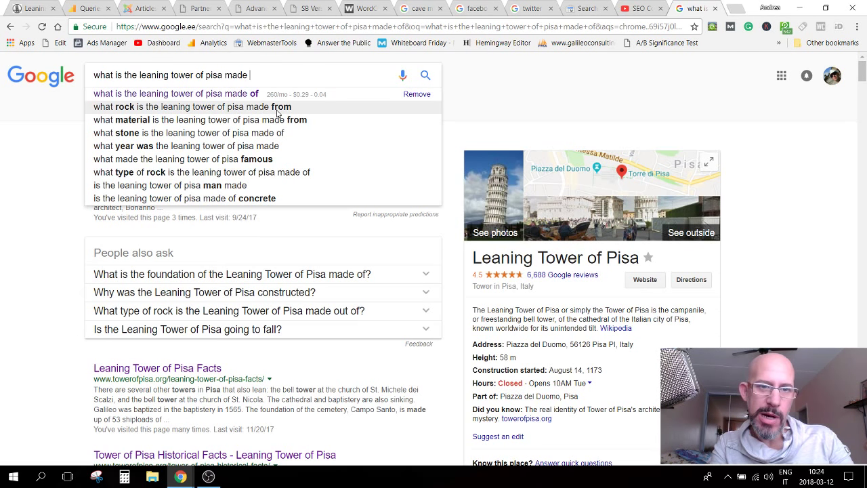
# Step: Clear the alias of the copied "HOW is the Leaning Tower of Pisa Inside? (3)" article in the Joomla administrator
pyautogui.click(138, 10)
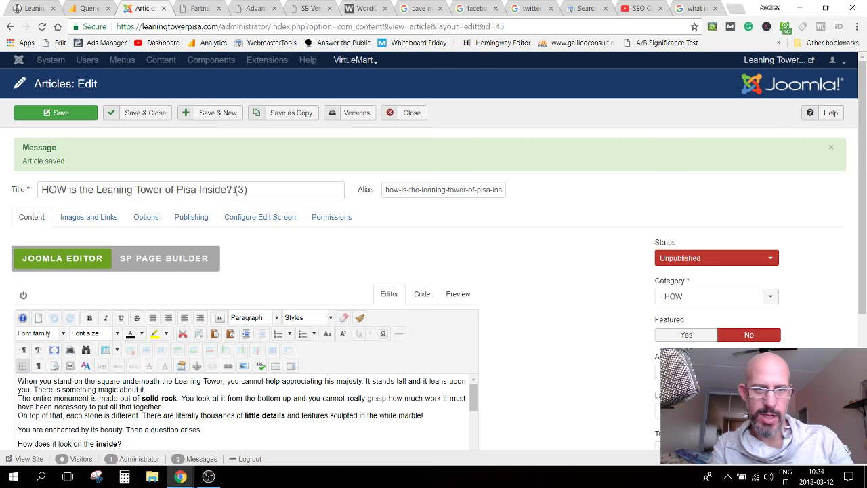
pyautogui.moveTo(384, 190); pyautogui.dragTo(528, 204)
pyautogui.press('BackSpace')
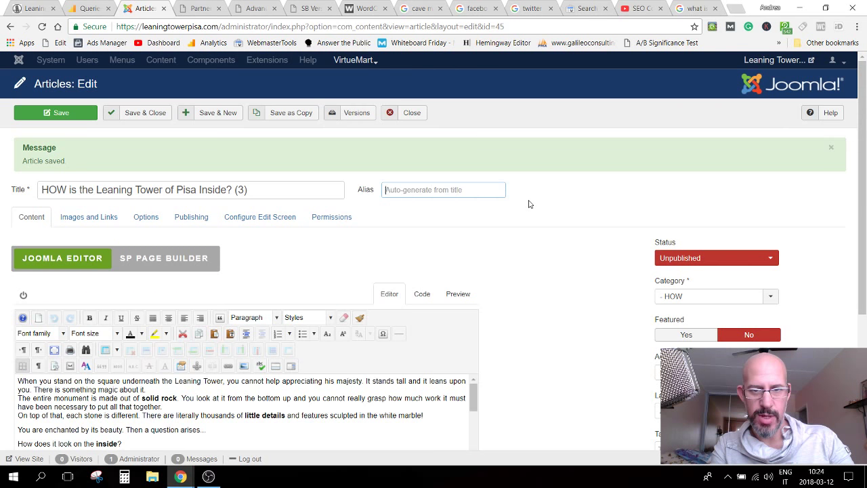
# Step: Replace the article title with the Google query text "what is the leaning tower of pisa made"
pyautogui.click(259, 192)
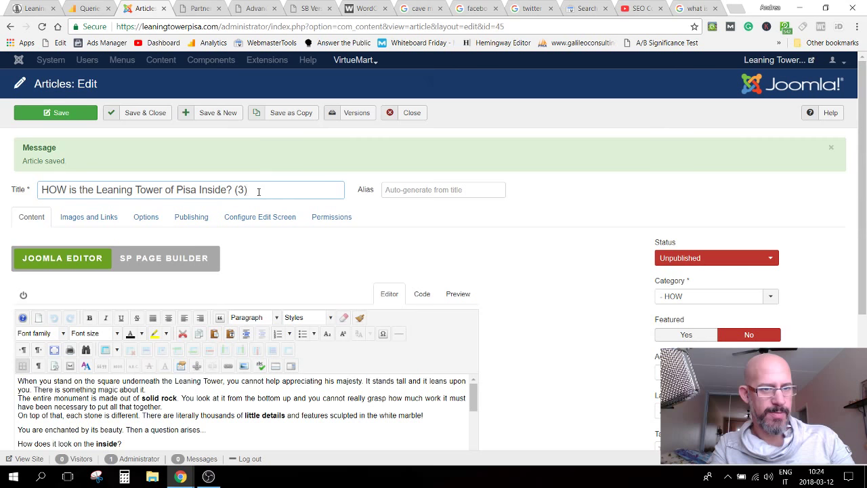
pyautogui.hotkey('ctrl', '9')
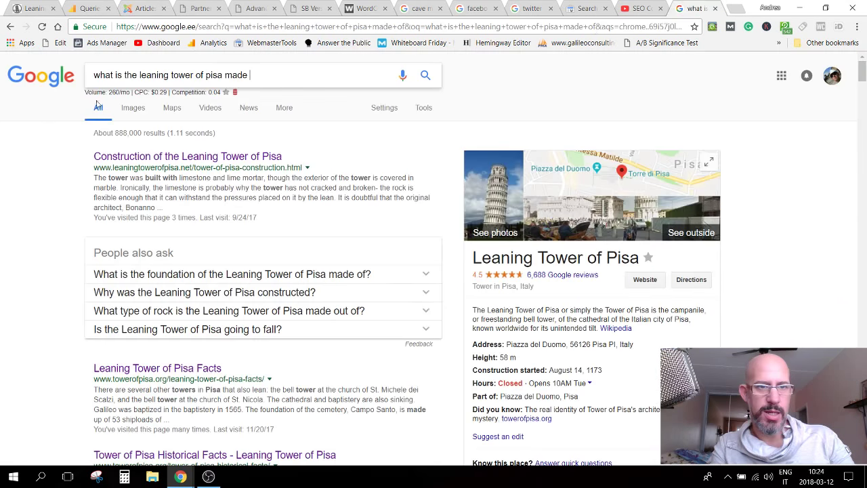
pyautogui.tripleClick(249, 76)
pyautogui.click(145, 8)
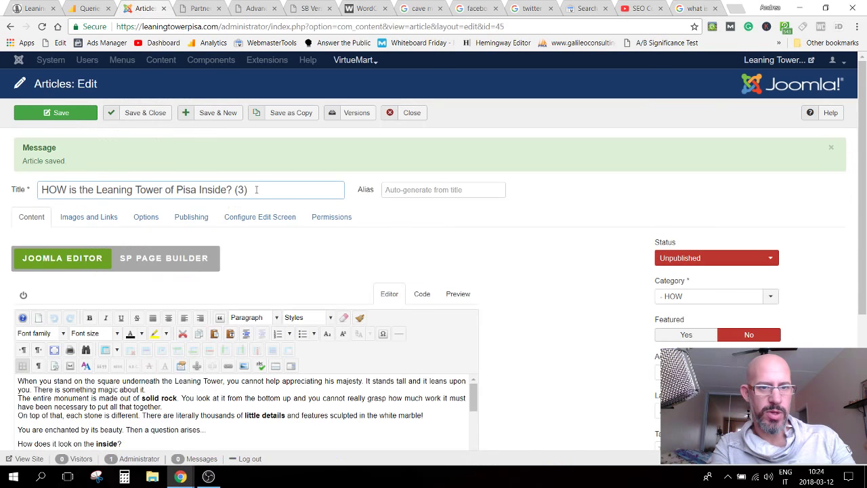
pyautogui.moveTo(248, 189); pyautogui.dragTo(43, 184)
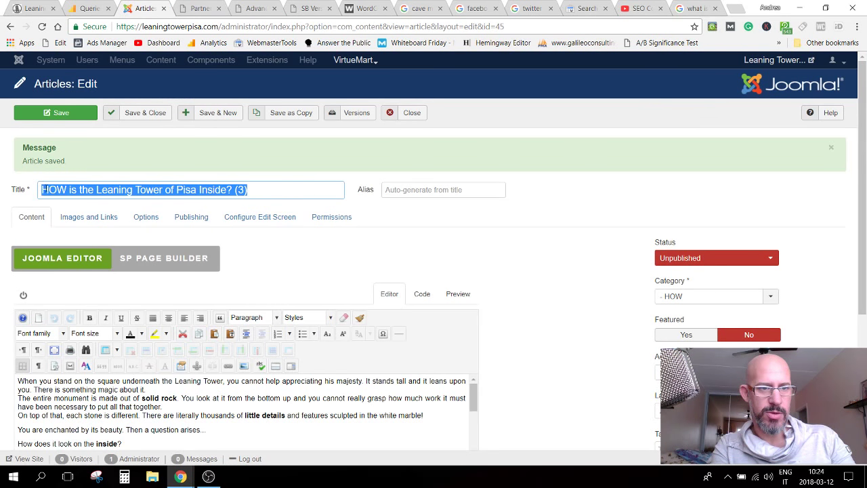
pyautogui.hotkey('ctrl', 'v')
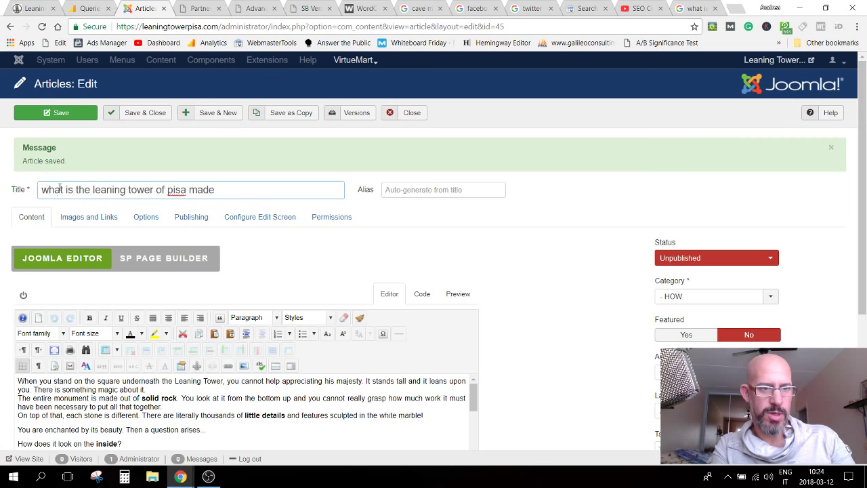
# Step: Change the first word of the article title to "WHAT" in capitals
pyautogui.moveTo(42, 189); pyautogui.dragTo(58, 189)
pyautogui.write('WA')
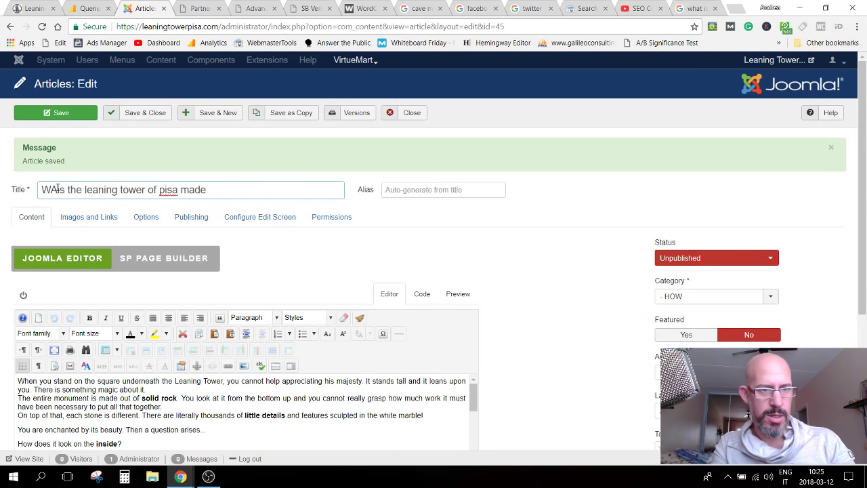
pyautogui.press('BackSpace')
pyautogui.write('HAT i')
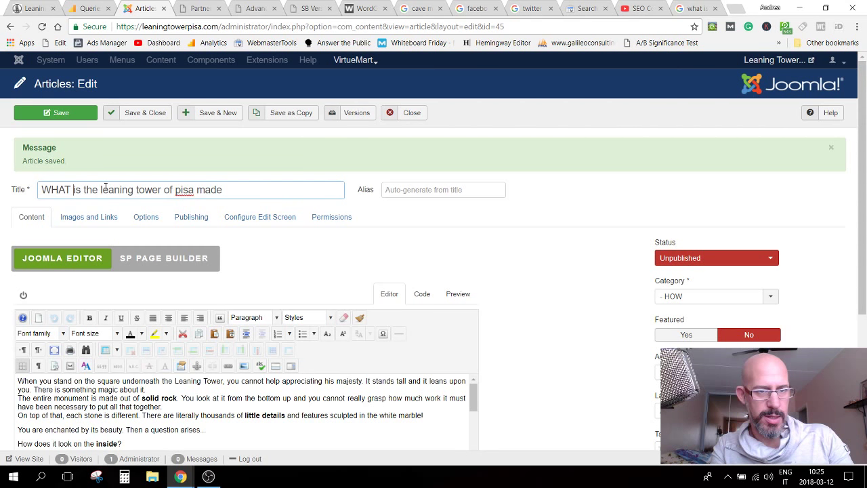
# Step: Capitalize Leaning, Tower and Pisa in the title and append "of?" so it reads "WHAT is the Leaning Tower of Pisa made of?"
pyautogui.click(105, 190)
pyautogui.press('BackSpace')
pyautogui.write('L')
pyautogui.click(140, 190)
pyautogui.press('BackSpace')
pyautogui.write('T')
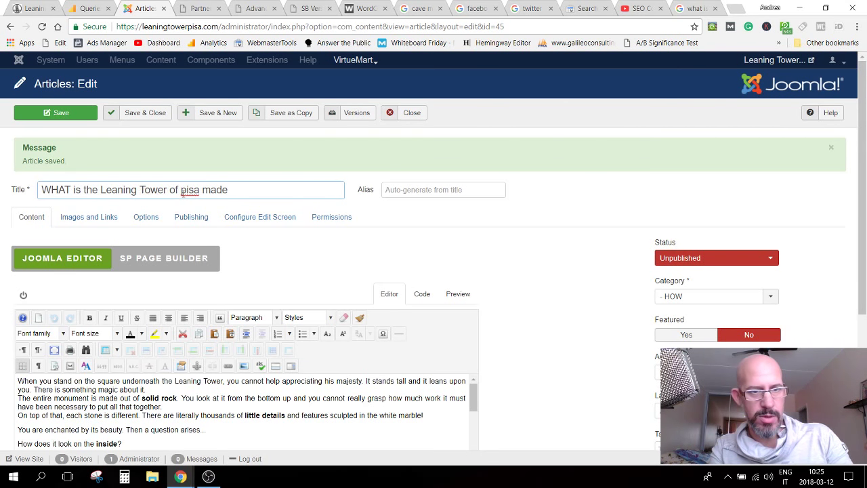
pyautogui.click(186, 190)
pyautogui.press('BackSpace')
pyautogui.write('P')
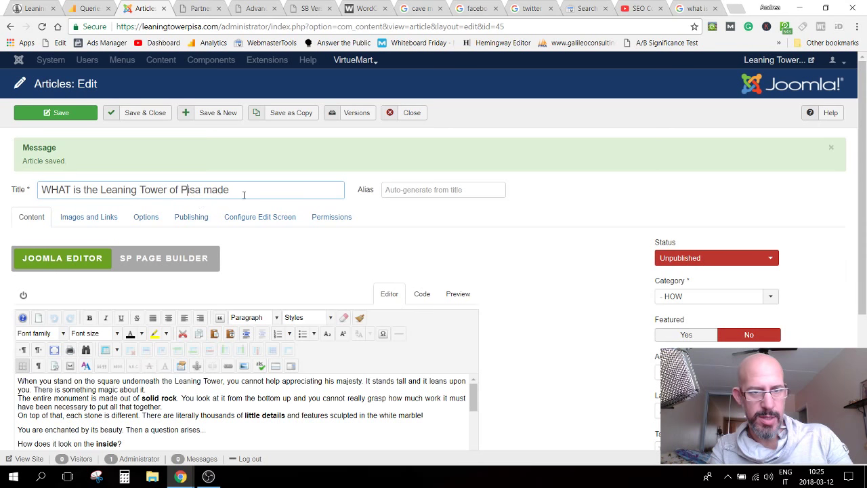
pyautogui.click(243, 194)
pyautogui.write('of?')
# Step: Enter "what-is-the-leaning-tower-of-pisa-made-of" as the article alias and check its beginning
pyautogui.click(403, 189)
pyautogui.write('what')
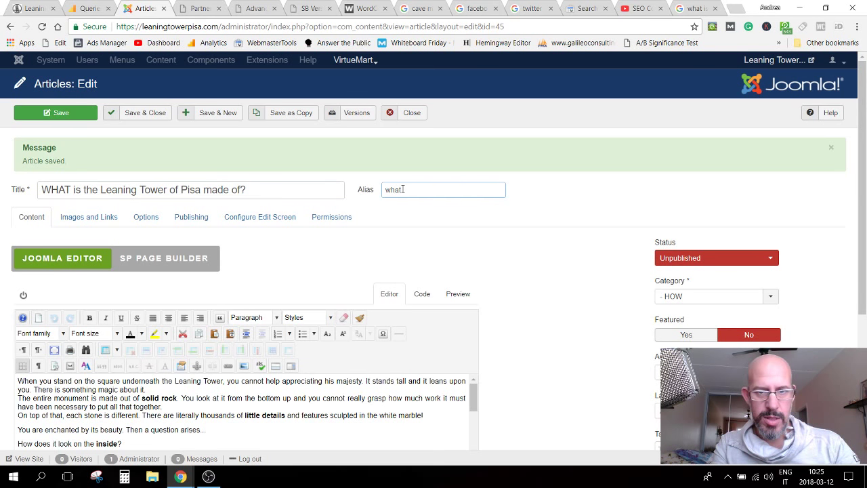
pyautogui.write('s')
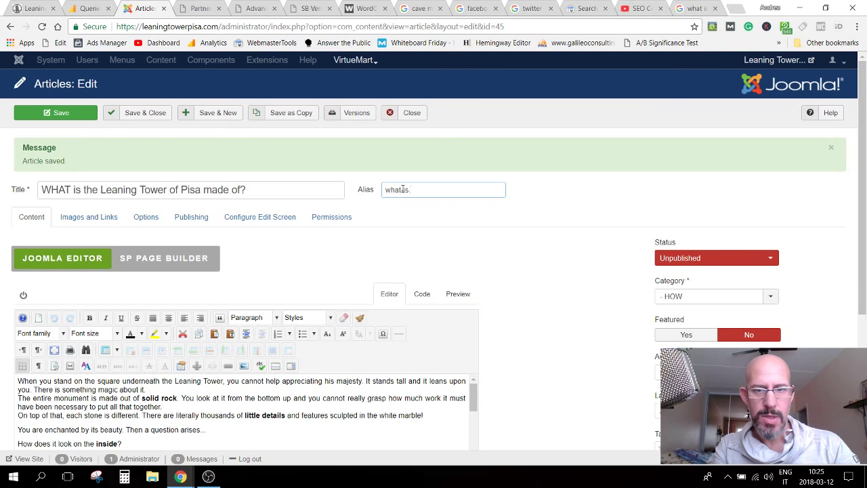
pyautogui.write(' the')
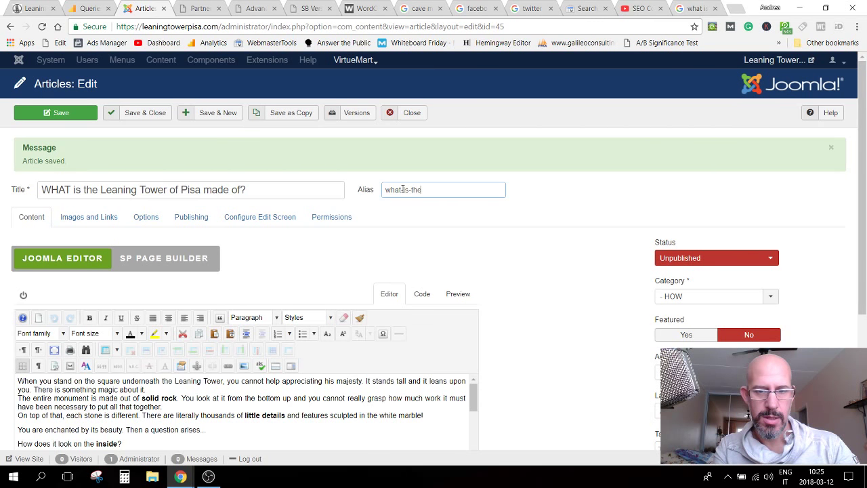
pyautogui.write('-leaning-tower')
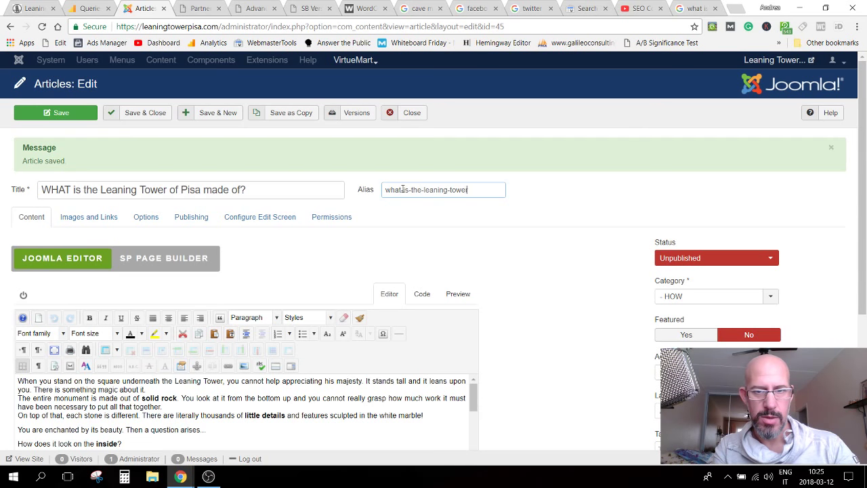
pyautogui.write('-of-')
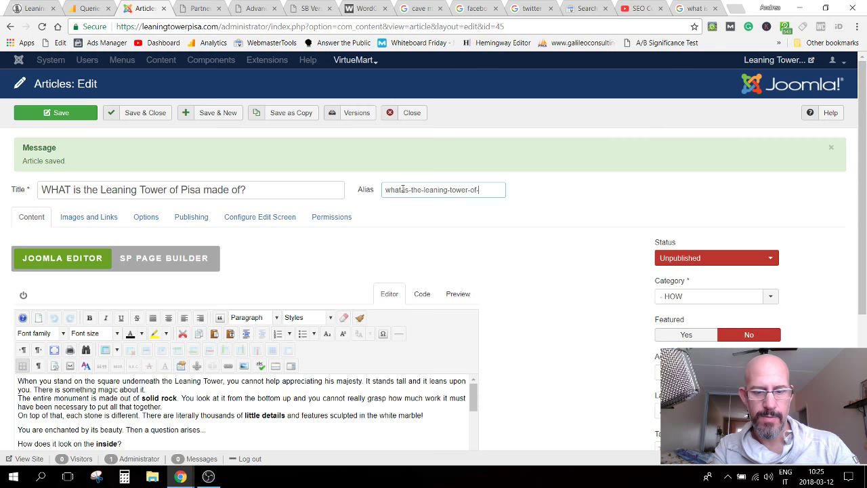
pyautogui.write('-pisa-made-of')
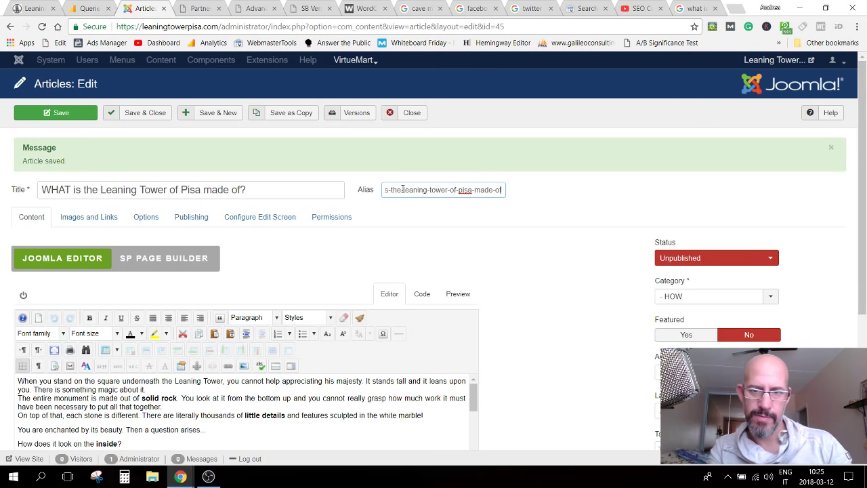
pyautogui.moveTo(424, 190); pyautogui.dragTo(360, 195)
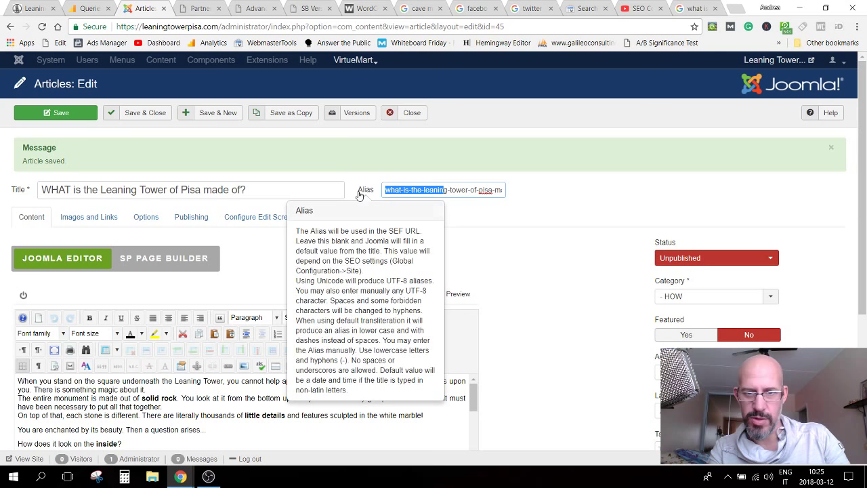
pyautogui.click(360, 195)
# Step: Insert five blank lines in the article body before the paragraph starting "The difference between the inside of the Leaning Tower"
pyautogui.scroll(-3, 206, 207)
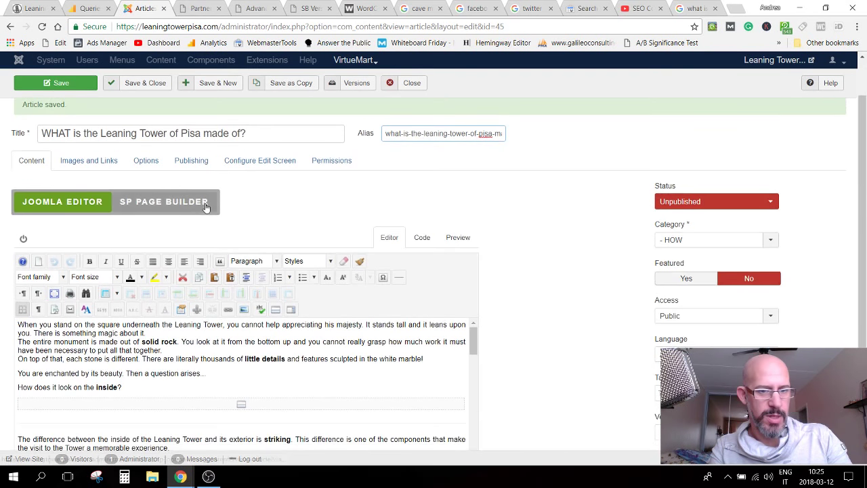
pyautogui.scroll(-2, 206, 207)
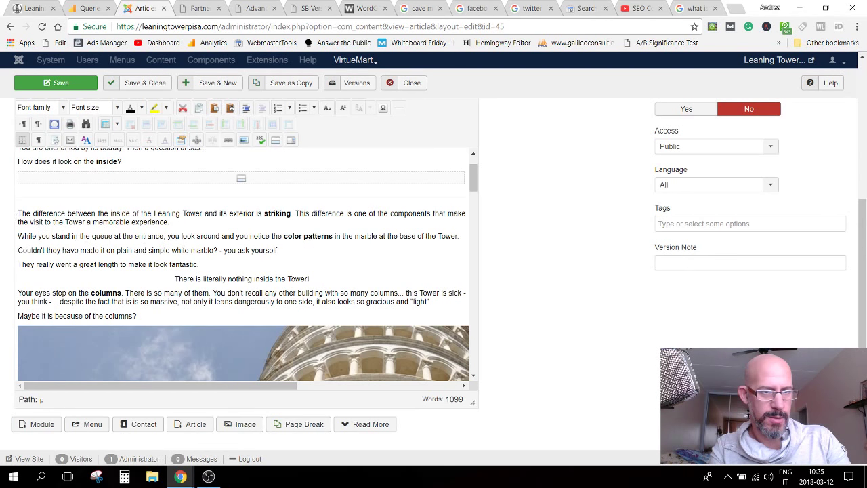
pyautogui.click(17, 214)
pyautogui.press('Return')
pyautogui.press('Return')
pyautogui.press('Return')
pyautogui.press('Return')
pyautogui.press('Return')
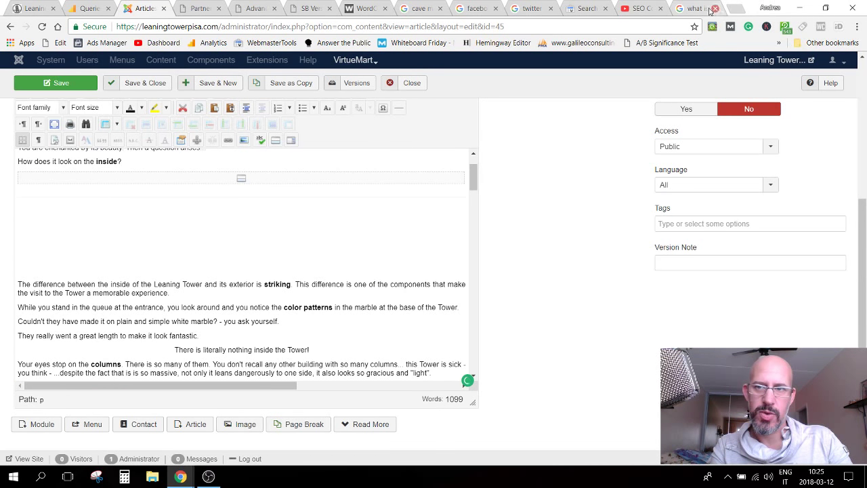
# Step: Check Google's suggested searches and add the line "what rock is the LTOP made..." in the article's blank area
pyautogui.click(698, 9)
pyautogui.press('BackSpace')
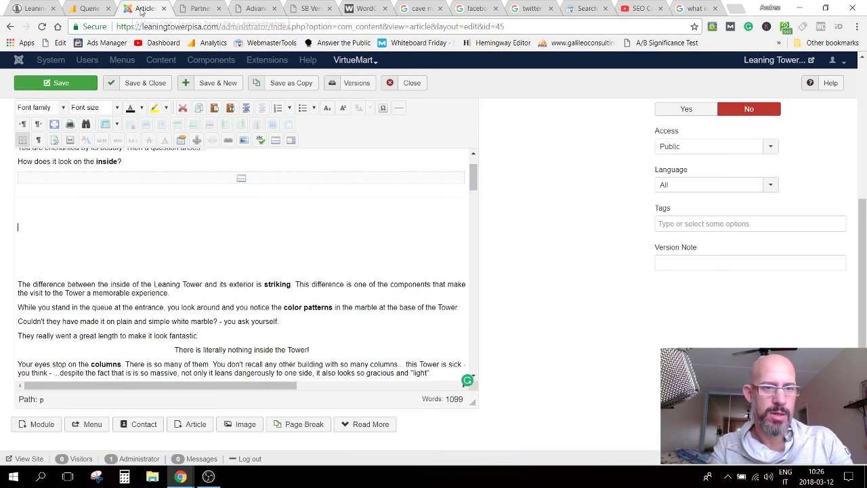
pyautogui.click(144, 8)
pyautogui.write('what rock ')
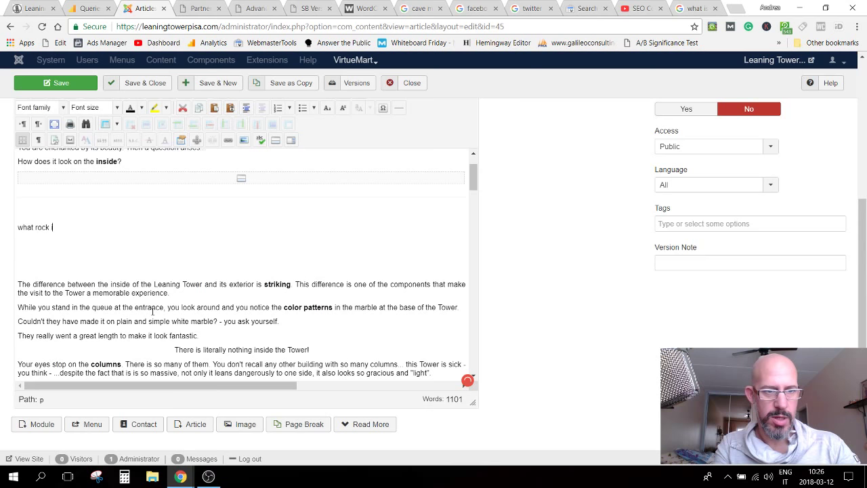
pyautogui.write('is the LTOP')
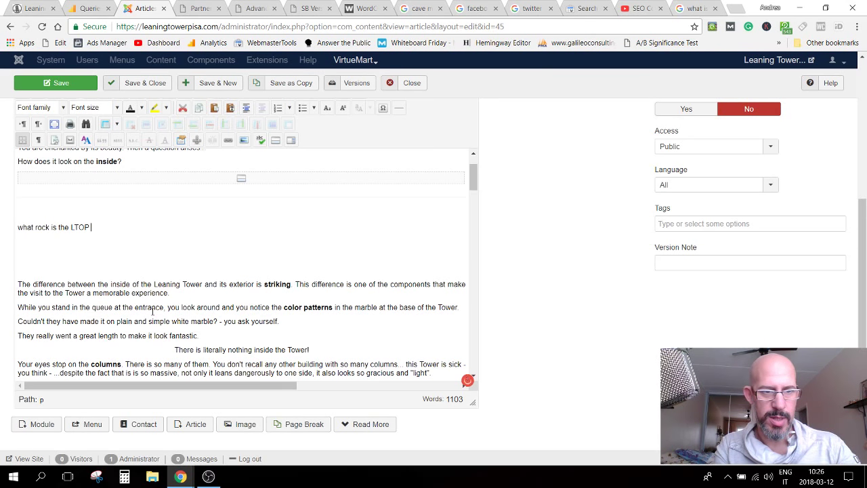
pyautogui.write(' made')
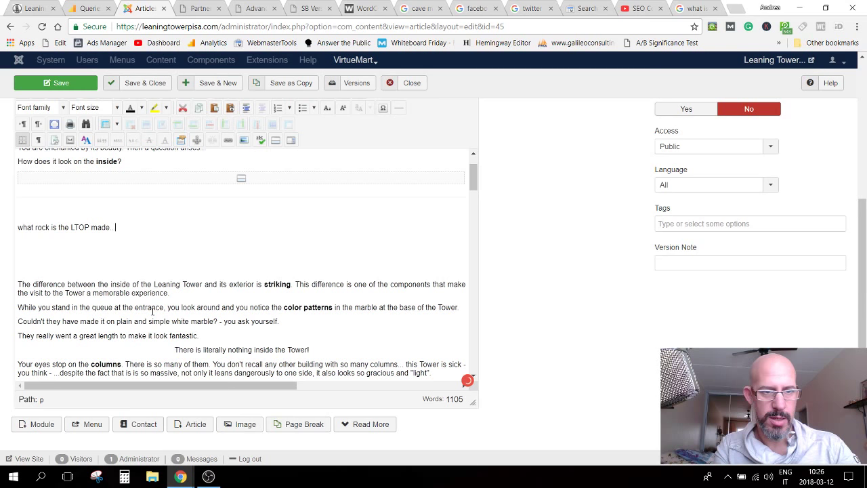
# Step: Add a second line "what stone is the LTOP made...." below the rock question
pyautogui.press('Return')
pyautogui.write('what s')
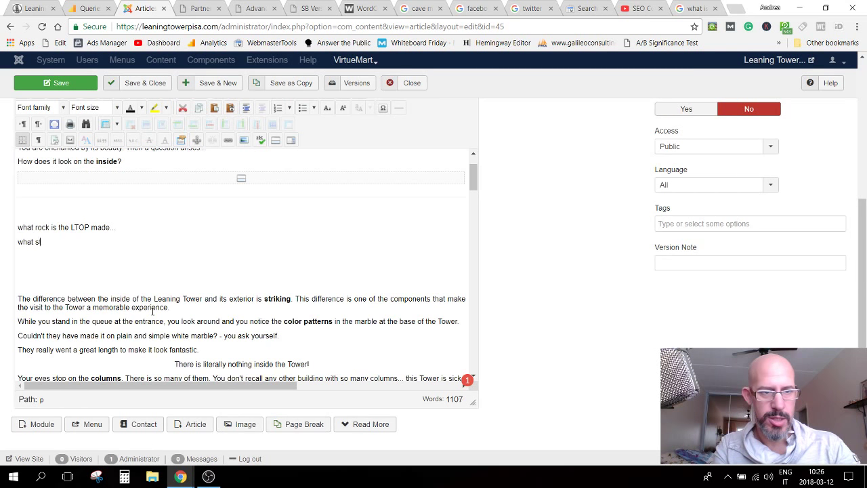
pyautogui.write('tone is the')
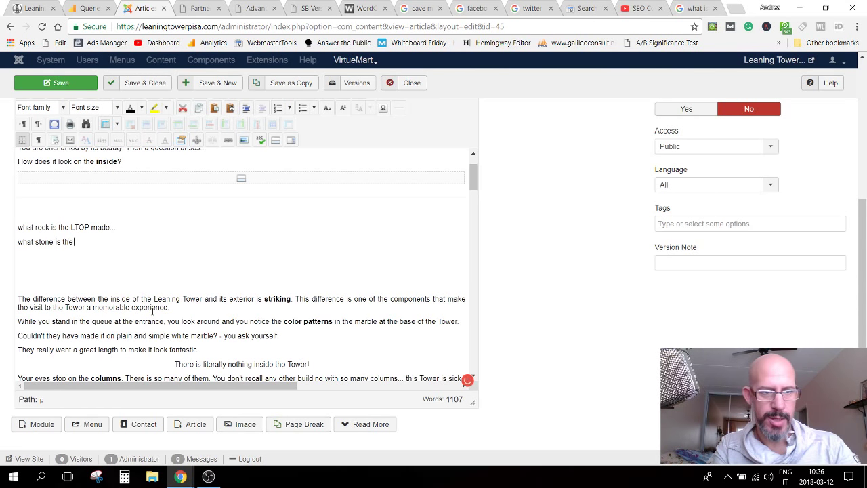
pyautogui.write(' LTO')
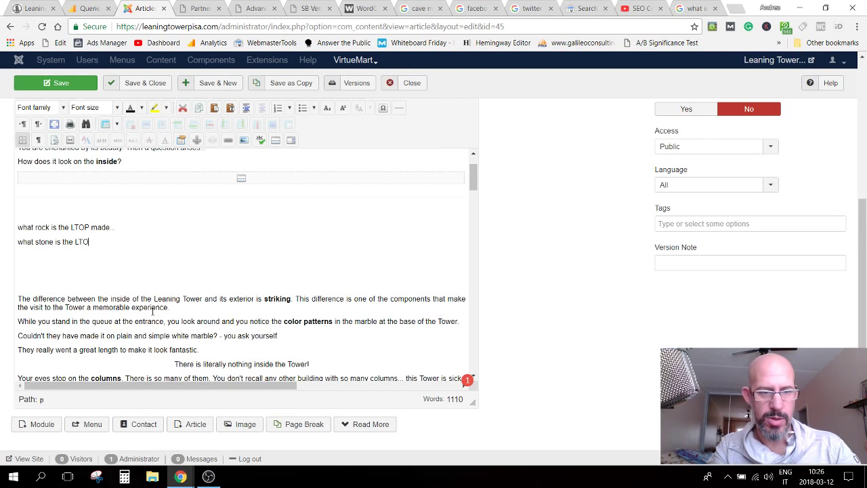
pyautogui.write('P made....')
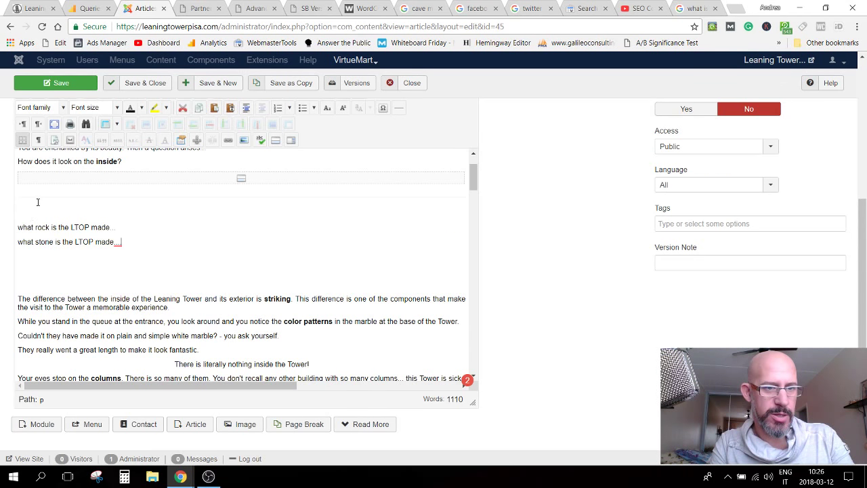
# Step: Consult the Google results page again and insert "type of" before "rock" in the first question line of the article
pyautogui.moveTo(182, 477)
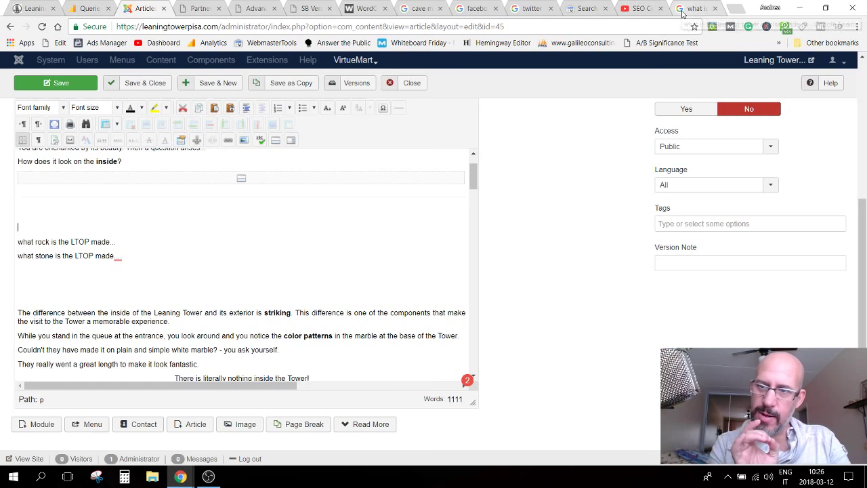
pyautogui.click(684, 9)
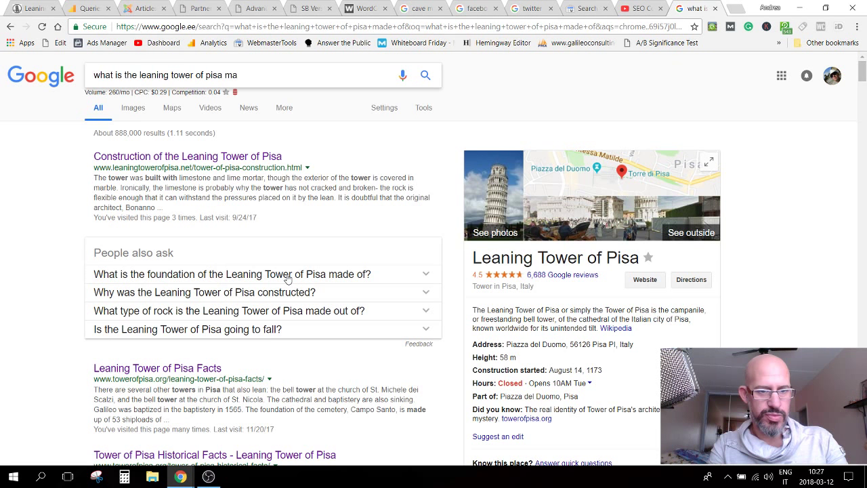
pyautogui.click(144, 9)
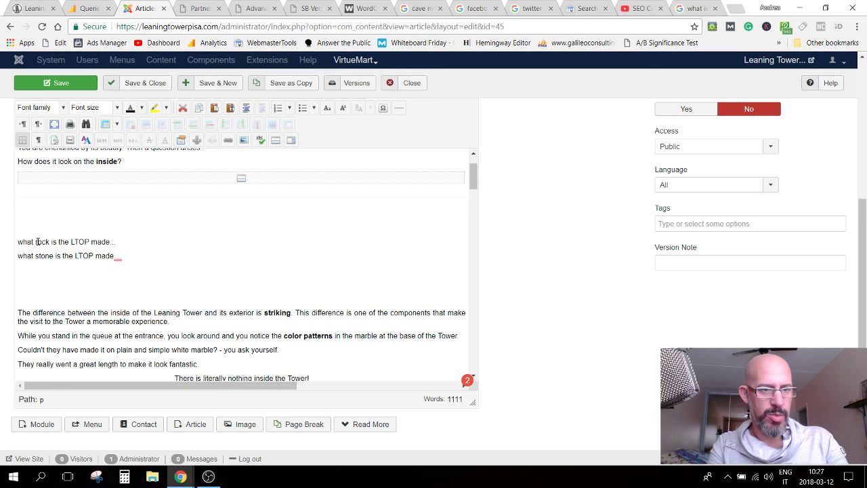
pyautogui.click(37, 241)
pyautogui.write('type of')
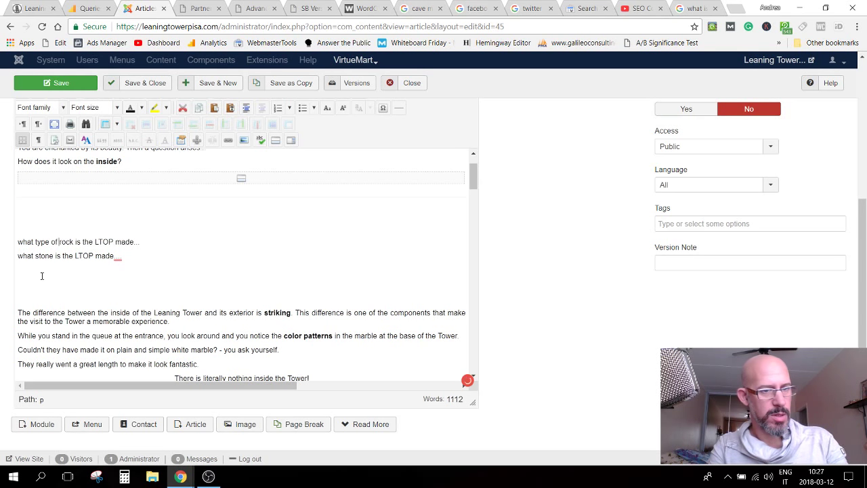
# Step: Review the searches related to "what is the leaning tower of pisa made of" at the end of the Google results
pyautogui.click(712, 8)
pyautogui.scroll(-3, 271, 203)
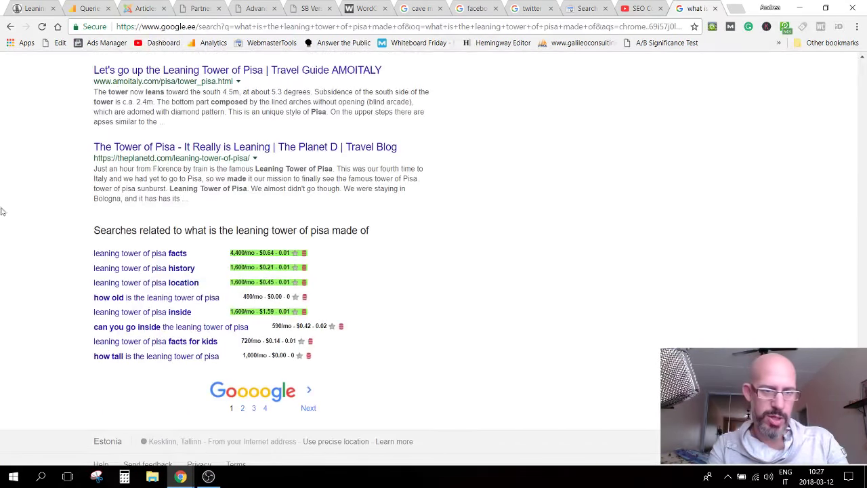
pyautogui.moveTo(87, 231); pyautogui.dragTo(185, 231)
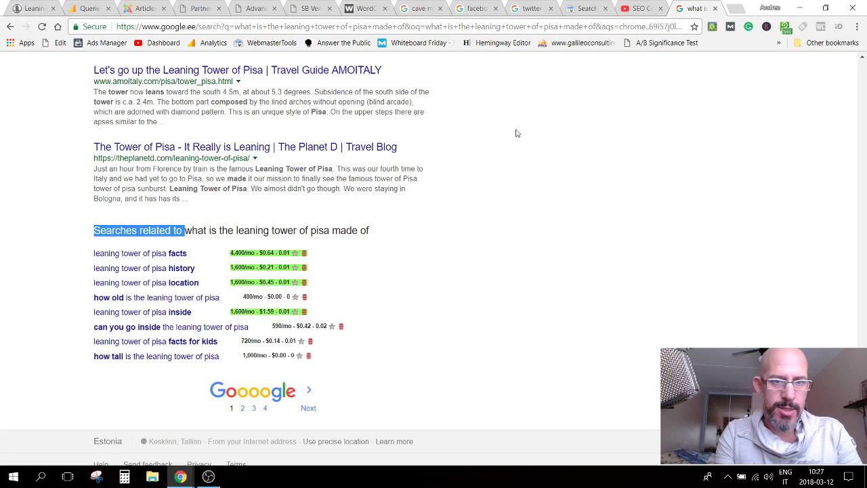
# Step: Close the results page for the English question and look over the marble quarry images from the earlier image search
pyautogui.click(715, 8)
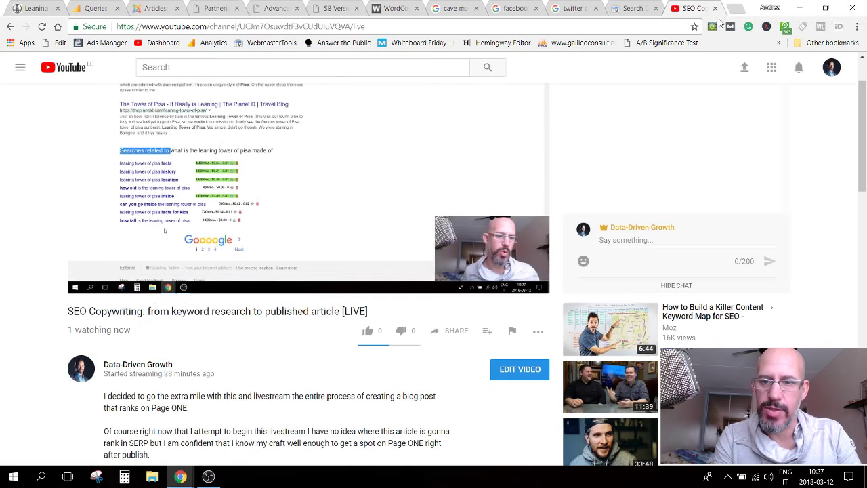
pyautogui.click(592, 10)
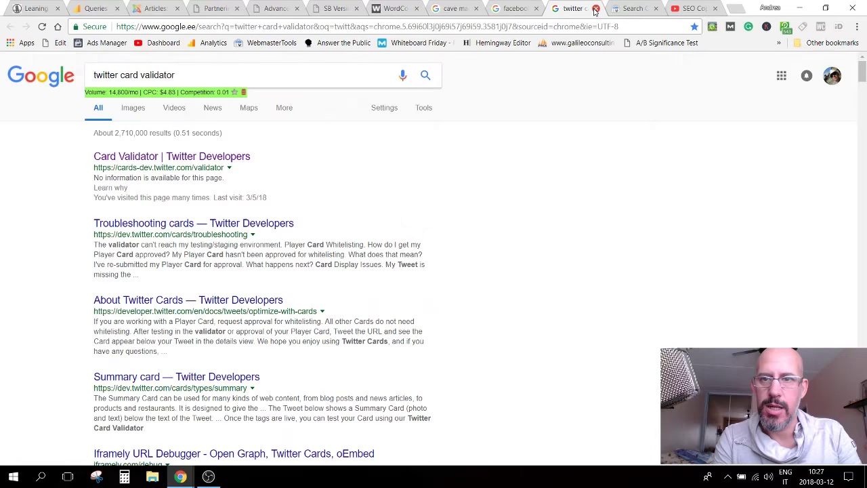
pyautogui.click(457, 9)
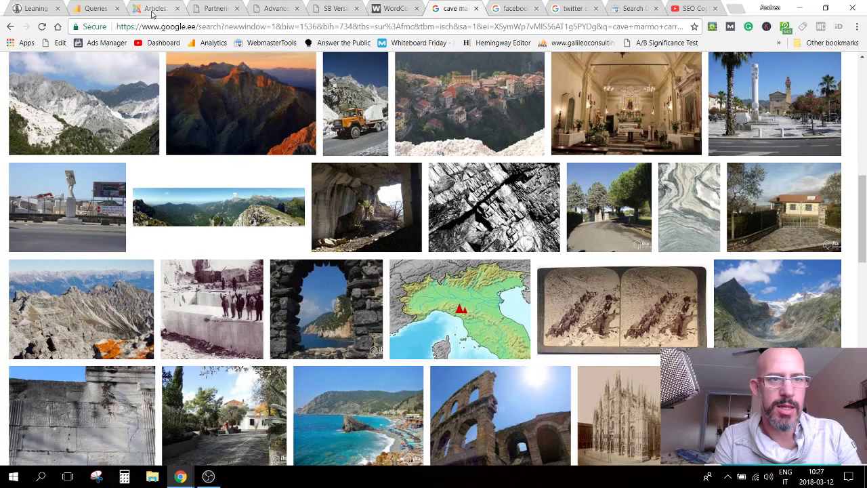
pyautogui.scroll(10, 299, 287)
pyautogui.scroll(2, 298, 287)
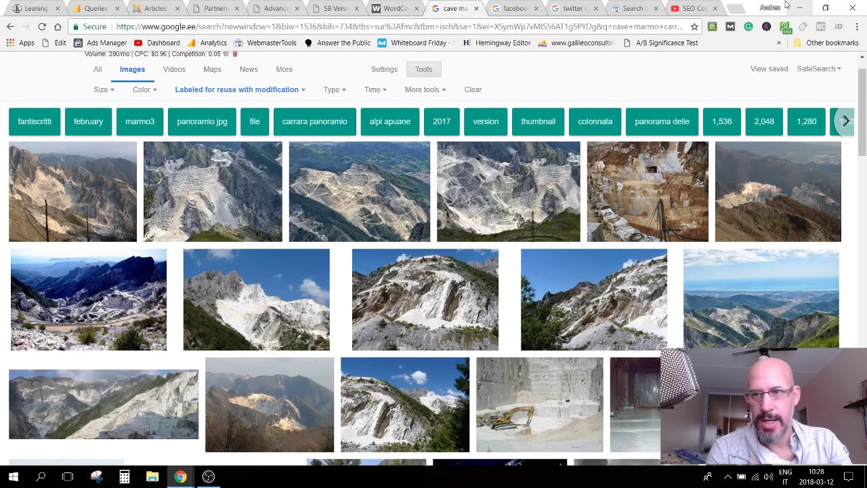
# Step: Search Google in Italian for "di che cosa è fatta la torre di pisa"
pyautogui.click(737, 9)
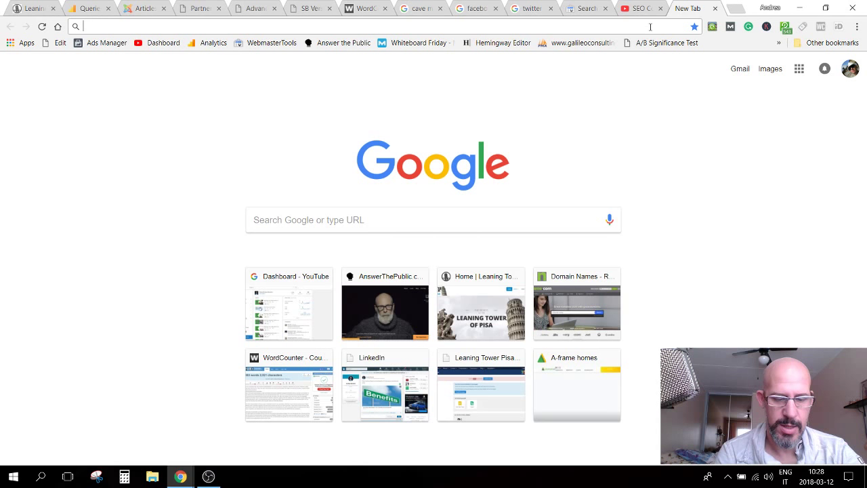
pyautogui.write('di che')
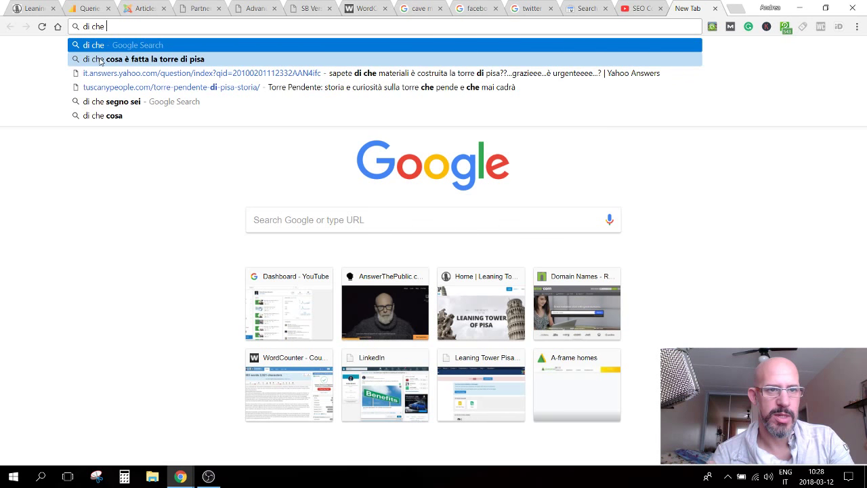
pyautogui.click(99, 60)
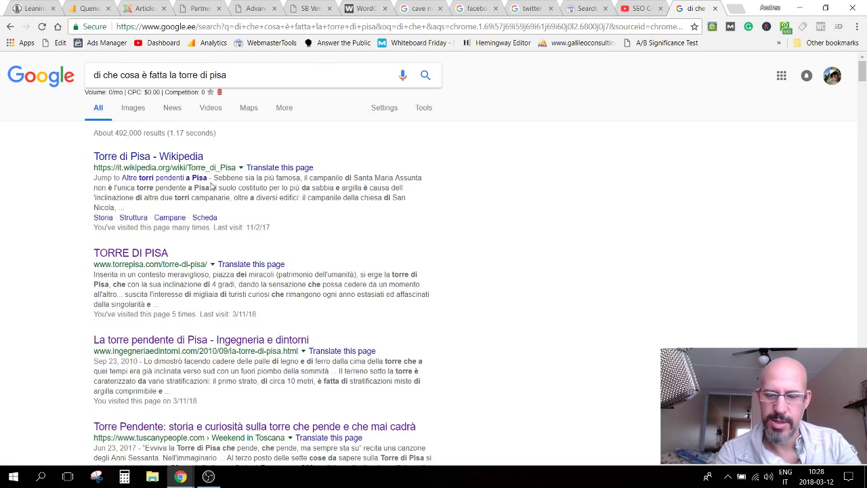
# Step: Open the torrepisa.com, ingegneriaedintorni.com and tuscanypeople.com results in separate background tabs
pyautogui.scroll(-1, 212, 186)
pyautogui.rightClick(155, 196)
pyautogui.click(197, 201)
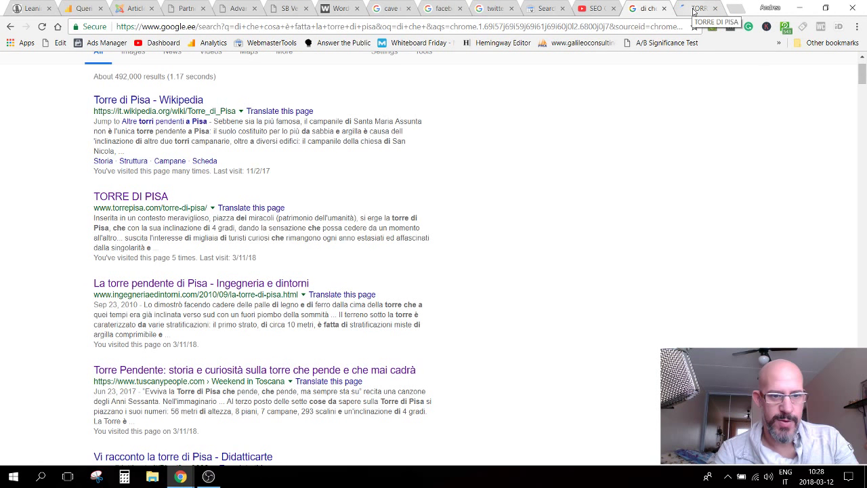
pyautogui.middleClick(302, 284)
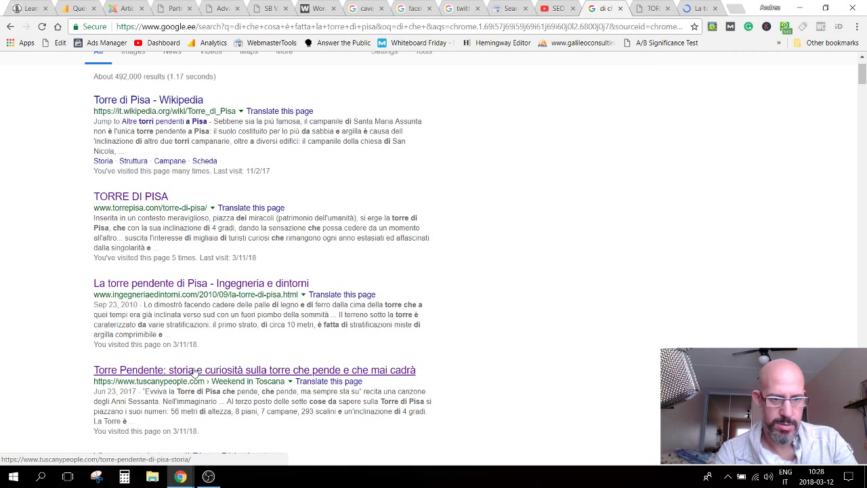
pyautogui.middleClick(194, 371)
# Step: Read through the torrepisa.com article for information on the tower's construction and building materials
pyautogui.click(611, 8)
pyautogui.scroll(-3, 585, 179)
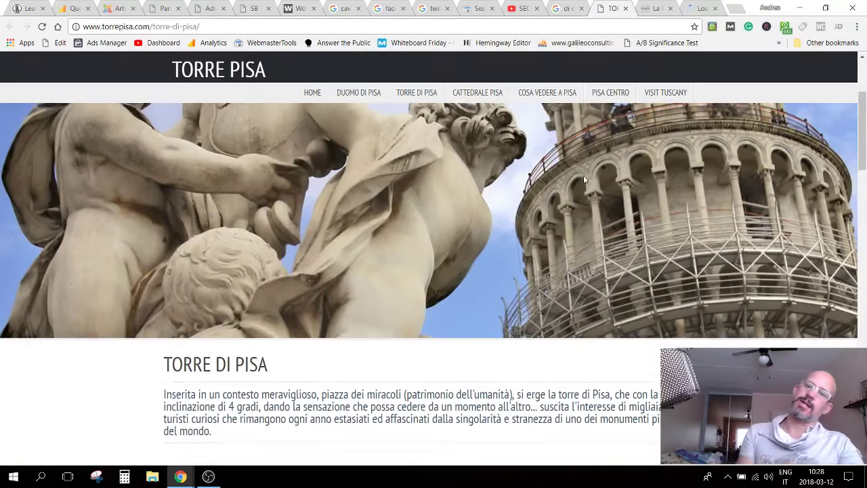
pyautogui.scroll(-2, 584, 178)
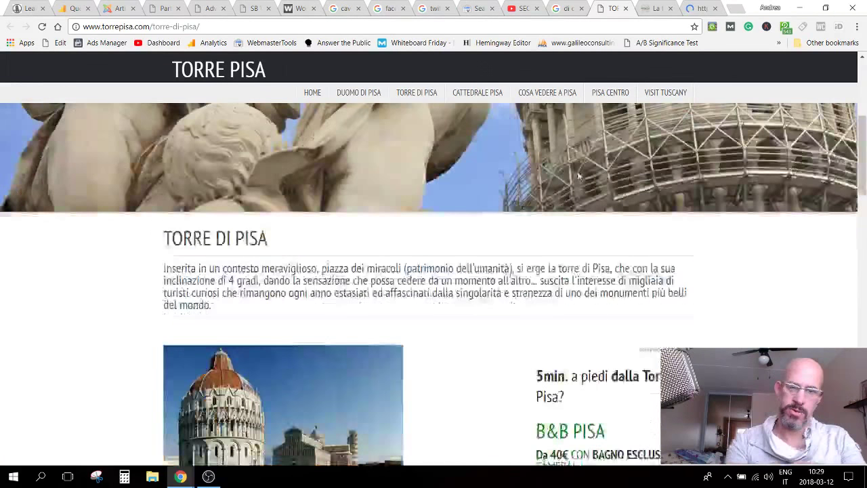
pyautogui.scroll(-6, 579, 177)
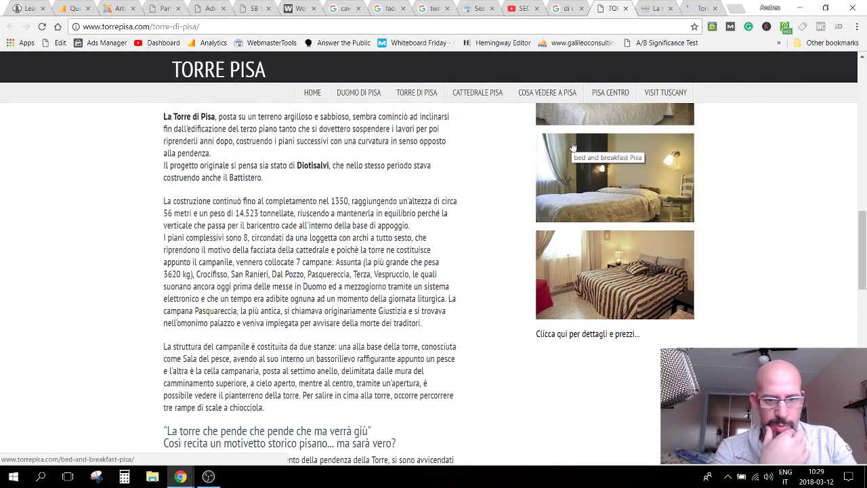
pyautogui.scroll(-3, 573, 145)
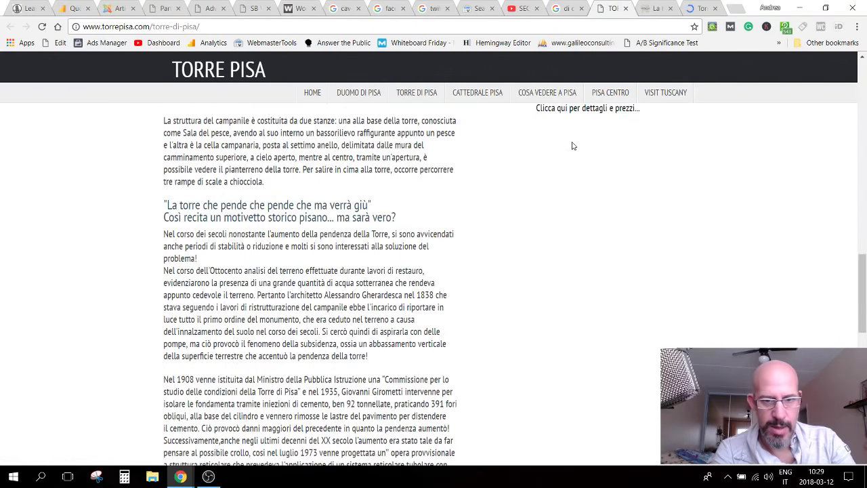
pyautogui.scroll(-1, 572, 145)
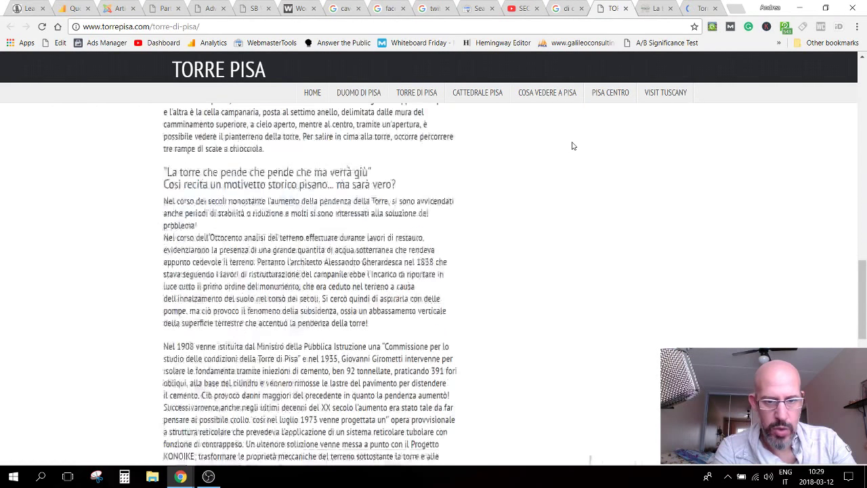
pyautogui.scroll(-5, 573, 146)
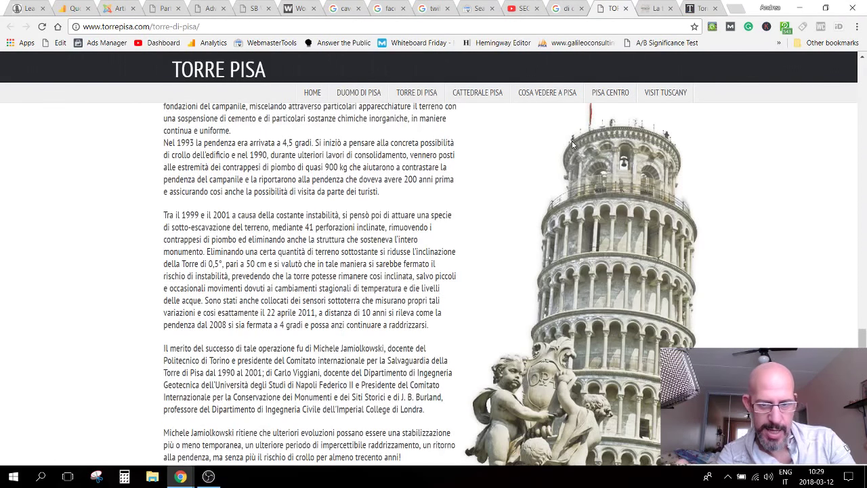
pyautogui.scroll(-2, 572, 146)
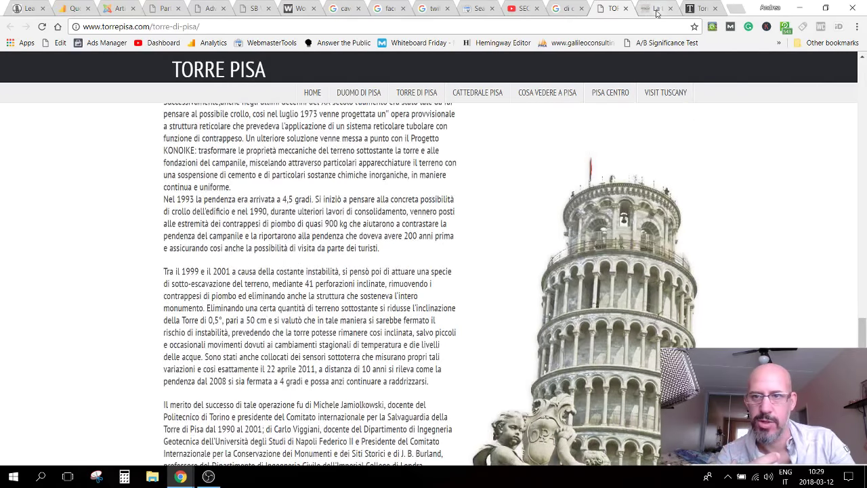
# Step: Read the ingegneriaedintorni.com article on the tower and find the word "marmo" in its text
pyautogui.click(656, 9)
pyautogui.scroll(-1, 413, 257)
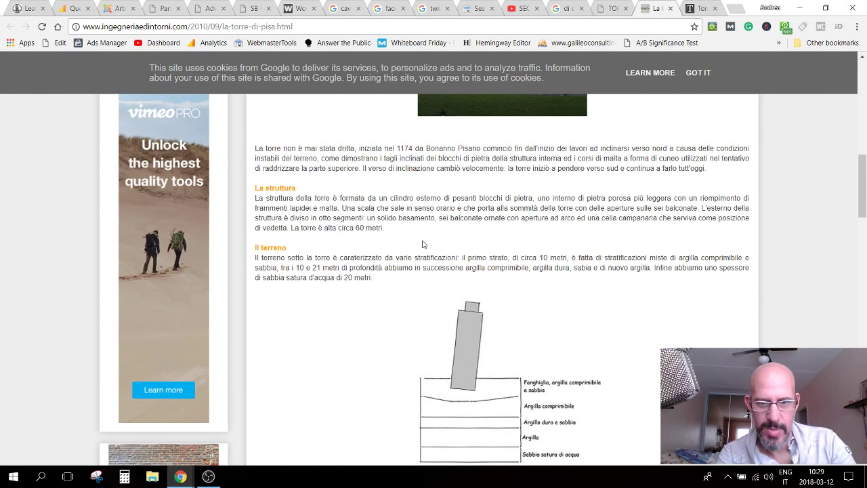
pyautogui.scroll(-4, 425, 239)
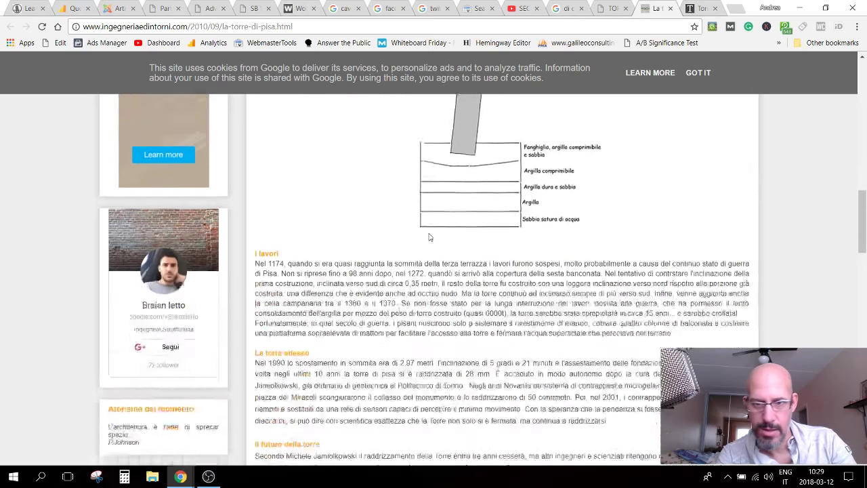
pyautogui.scroll(-1, 428, 233)
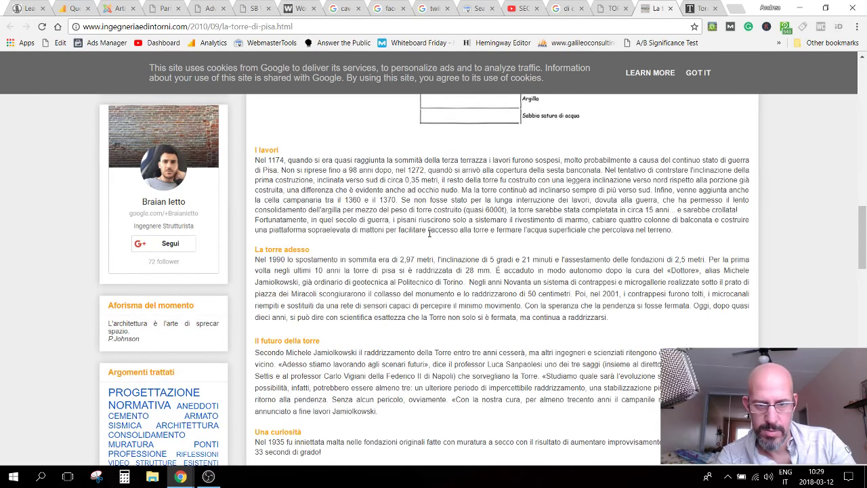
pyautogui.hotkey('ctrl', 'f')
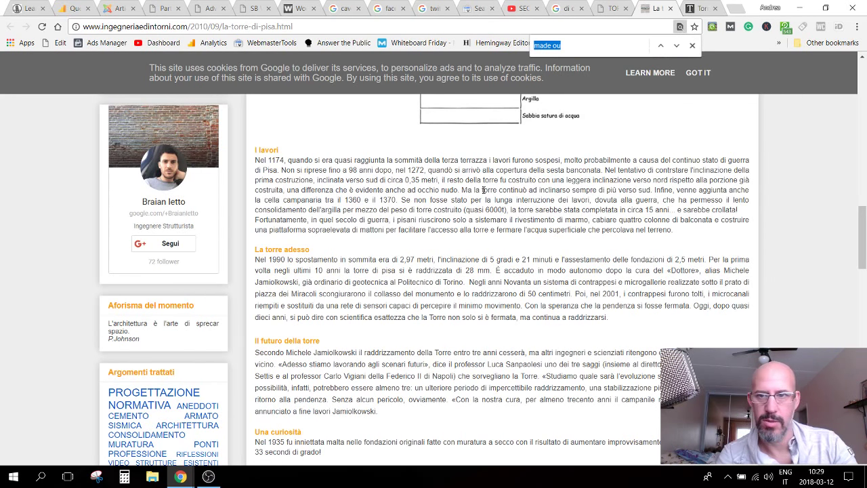
pyautogui.write('marmo')
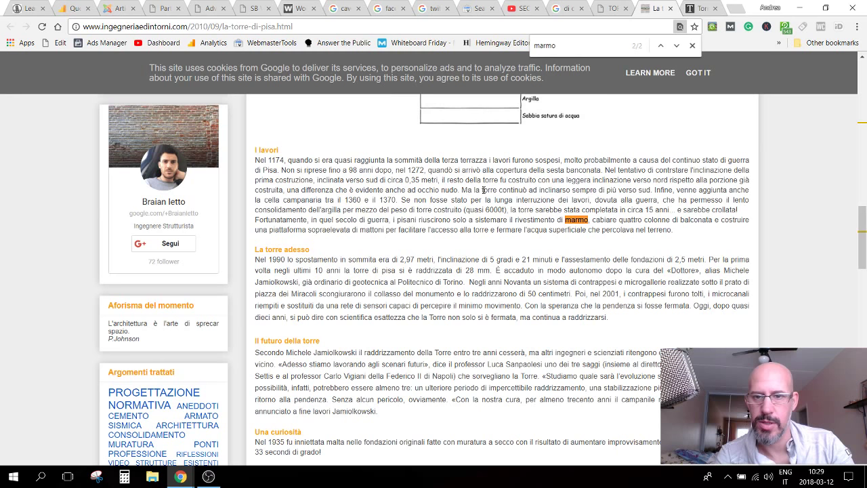
pyautogui.scroll(1, 482, 190)
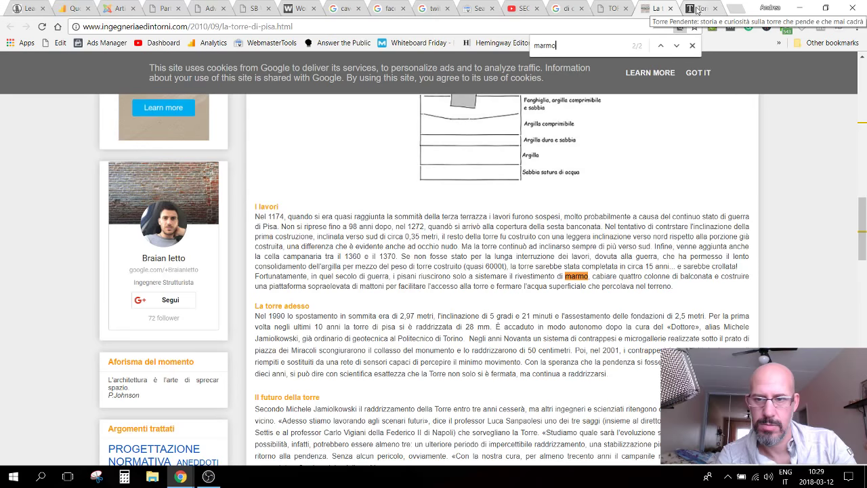
# Step: Go through the tuscanypeople.com article on the tower's history and find the word "marmo" in its text
pyautogui.click(697, 9)
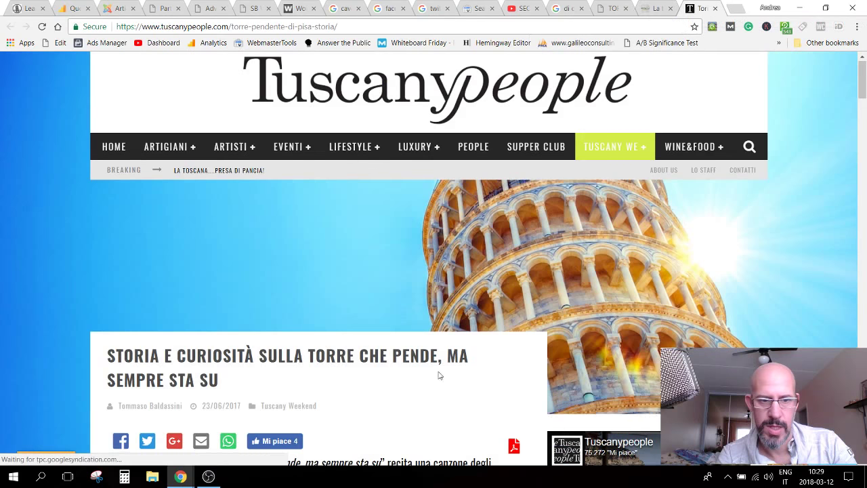
pyautogui.scroll(-5, 438, 373)
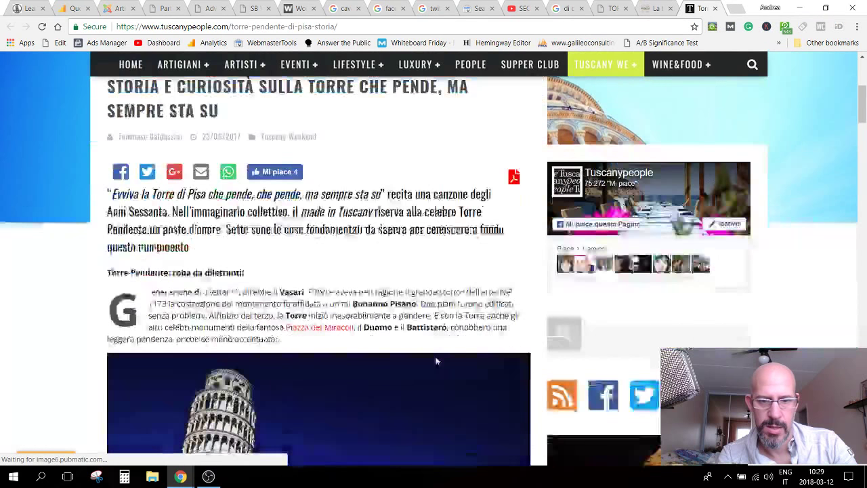
pyautogui.scroll(-8, 434, 356)
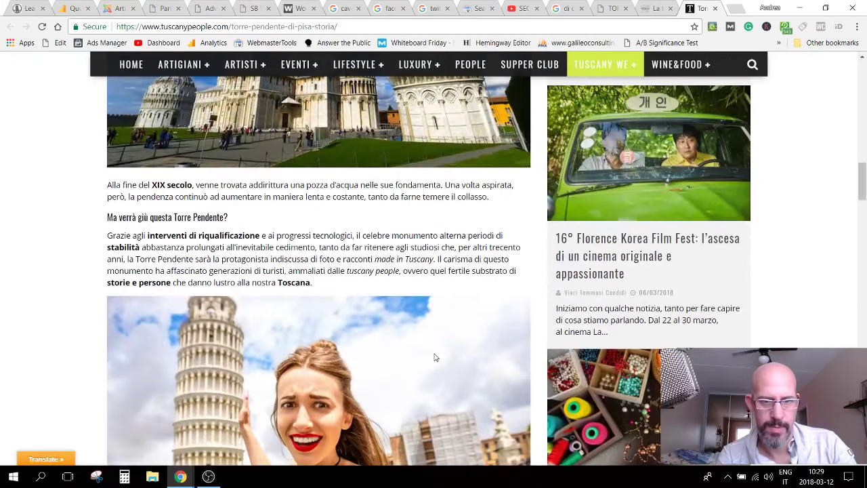
pyautogui.scroll(-5, 435, 356)
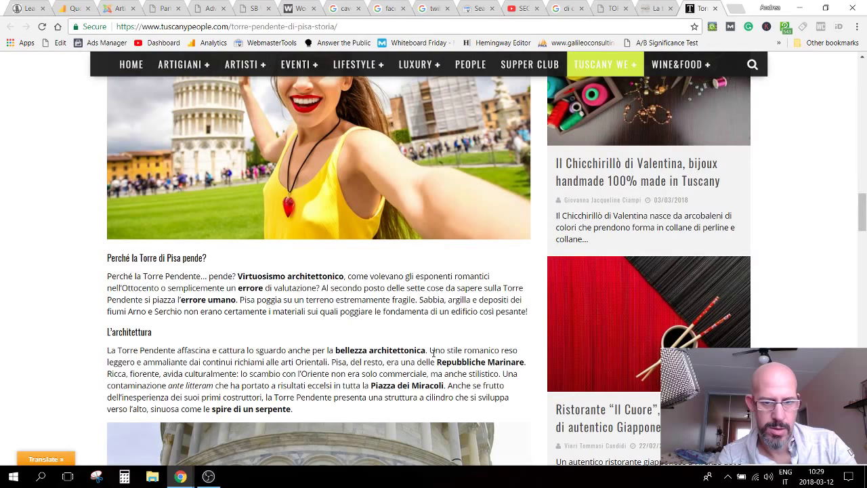
pyautogui.scroll(-7, 434, 352)
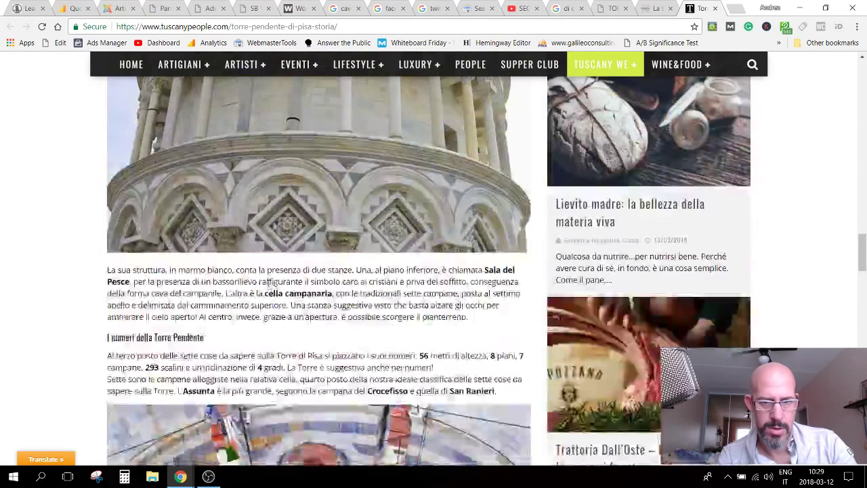
pyautogui.scroll(-2, 268, 283)
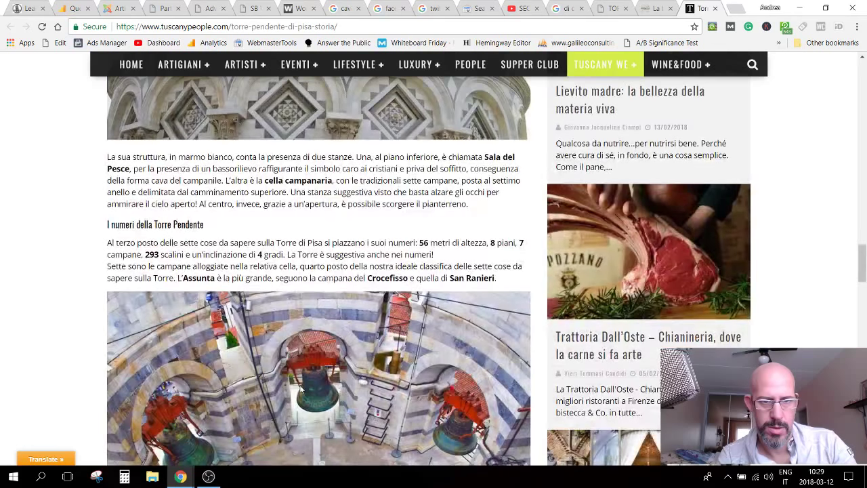
pyautogui.scroll(-6, 301, 388)
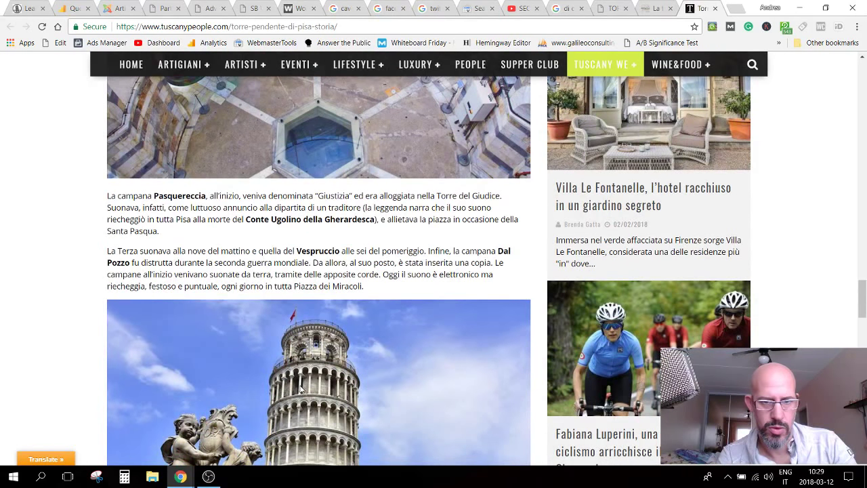
pyautogui.scroll(-1, 301, 388)
pyautogui.hotkey('ctrl', 'f')
pyautogui.write('marmo')
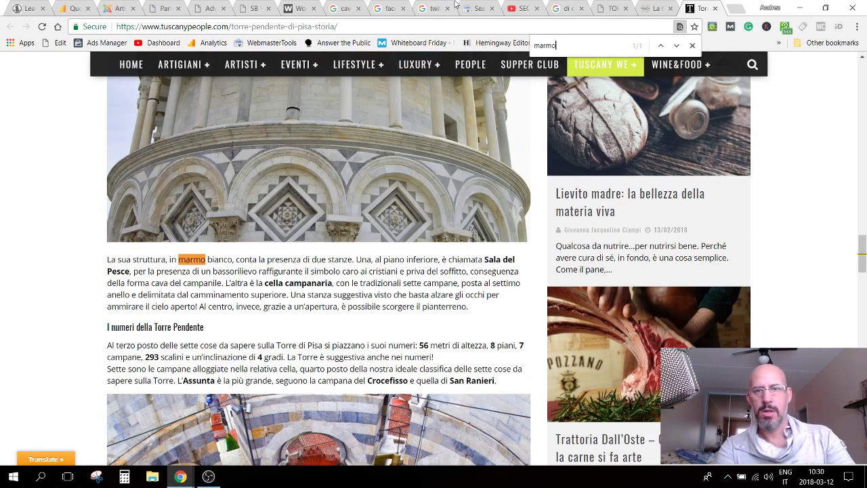
# Step: Return to the torrepisa.com article, search its text for "ma" and "af", and clear the search term
pyautogui.hotkey('ctrl', 'shift', 'Tab')
pyautogui.hotkey('ctrl', 'shift', 'Tab')
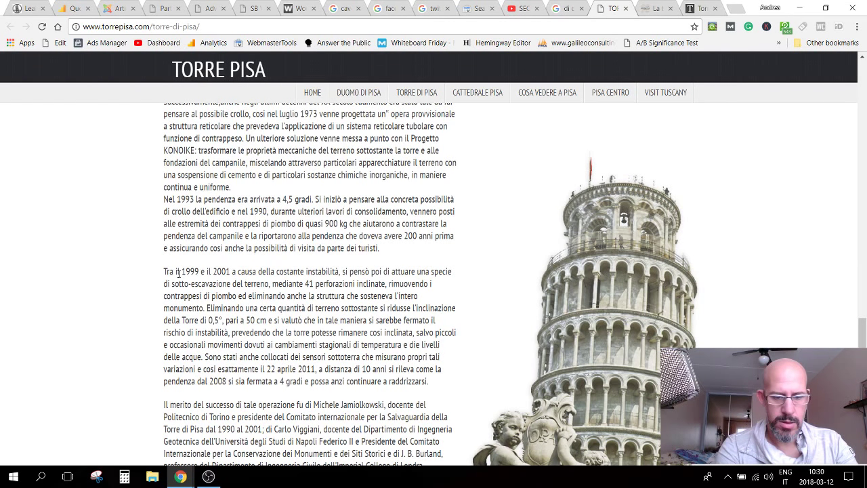
pyautogui.hotkey('ctrl', 'f')
pyautogui.write('ma')
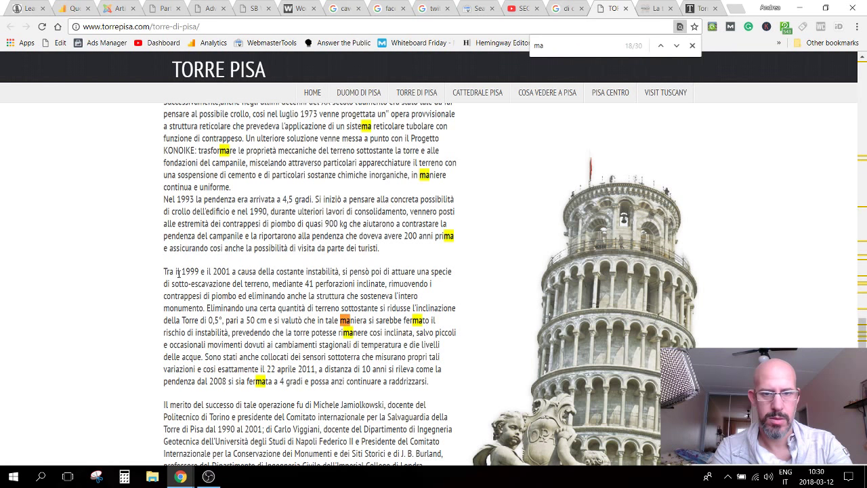
pyautogui.press('BackSpace')
pyautogui.press('BackSpace')
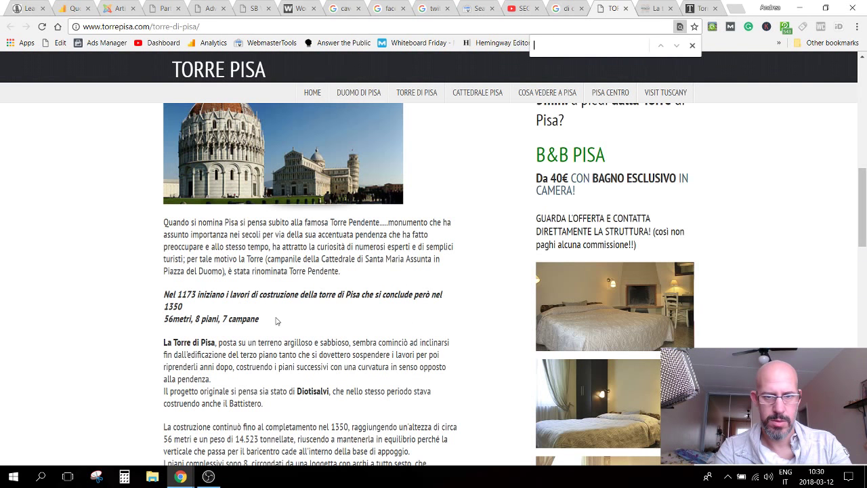
pyautogui.write('af')
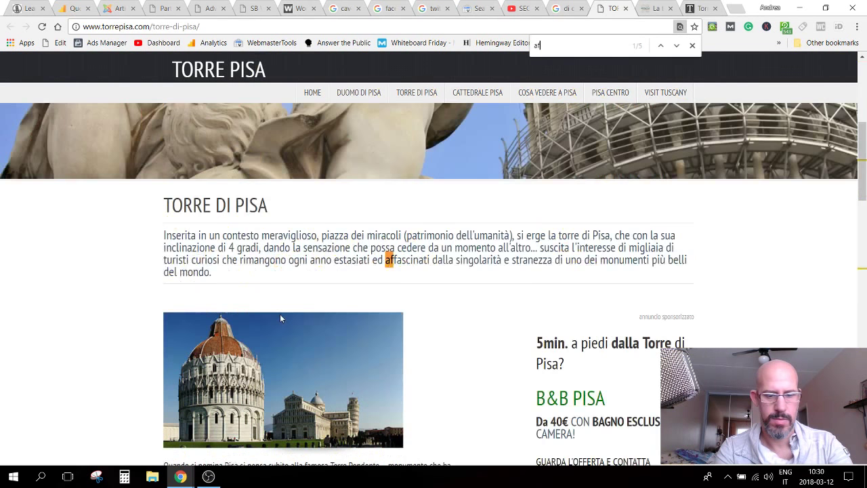
pyautogui.press('BackSpace')
pyautogui.press('BackSpace')
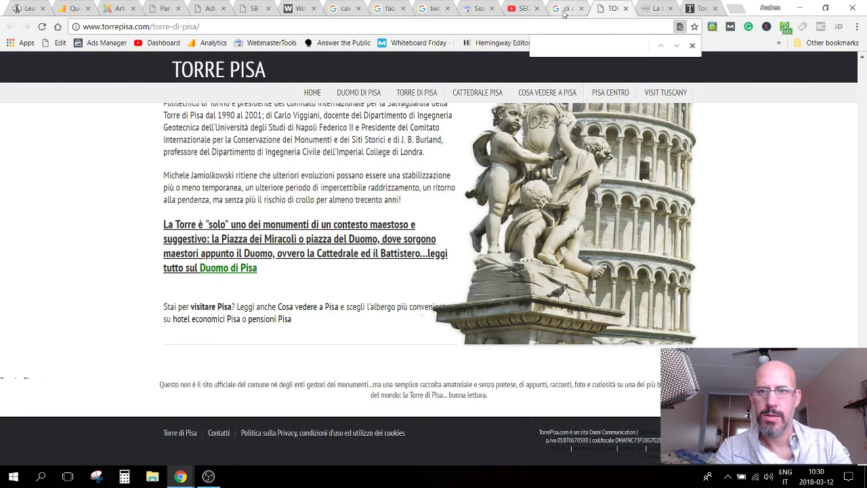
# Step: Return to the Google results for the tower's materials and open the Didatticarte and Informagiovani Italia results in new tabs
pyautogui.click(563, 13)
pyautogui.scroll(-5, 205, 299)
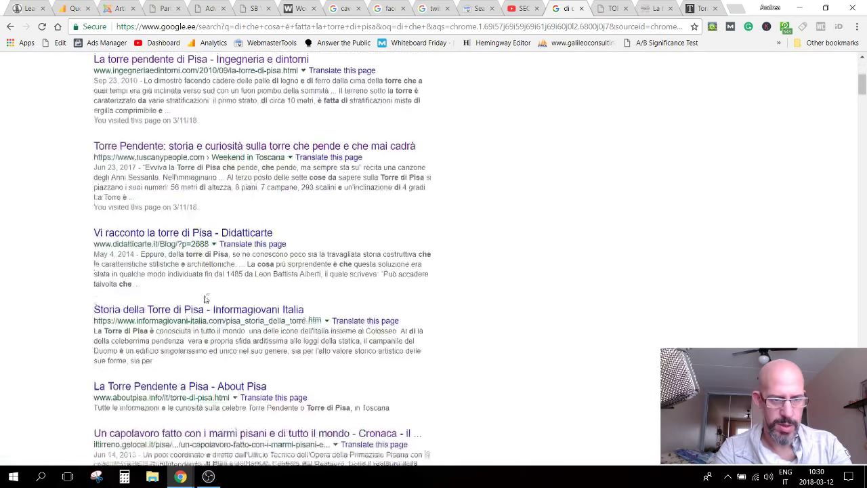
pyautogui.rightClick(162, 234)
pyautogui.click(168, 238)
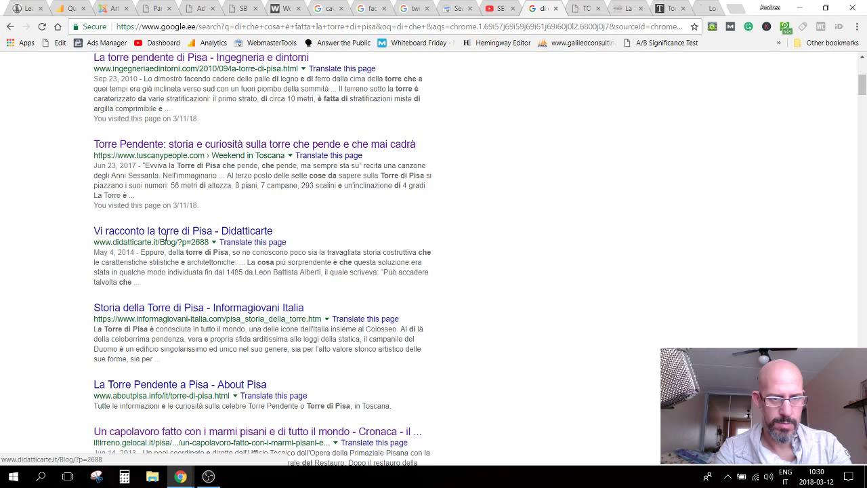
pyautogui.rightClick(170, 313)
pyautogui.click(183, 315)
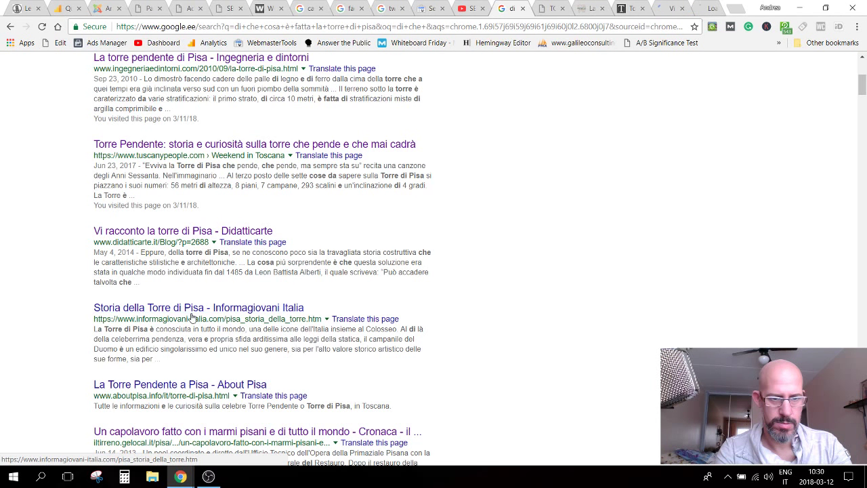
# Step: Switch to the didatticarte.it article on the tower, search its text for "marmo", and clear the search term
pyautogui.hotkey('ctrl', 'Tab')
pyautogui.hotkey('ctrl', 'Tab')
pyautogui.hotkey('ctrl', 'Tab')
pyautogui.hotkey('ctrl', 'Tab')
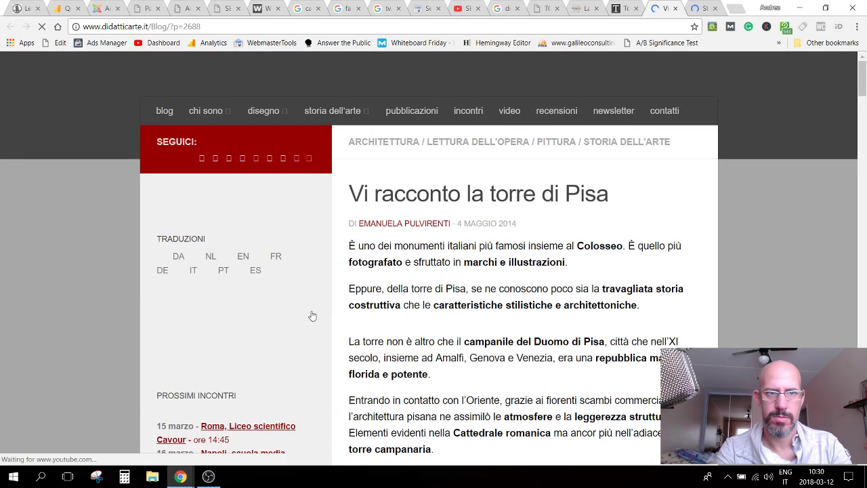
pyautogui.hotkey('ctrl', 'f')
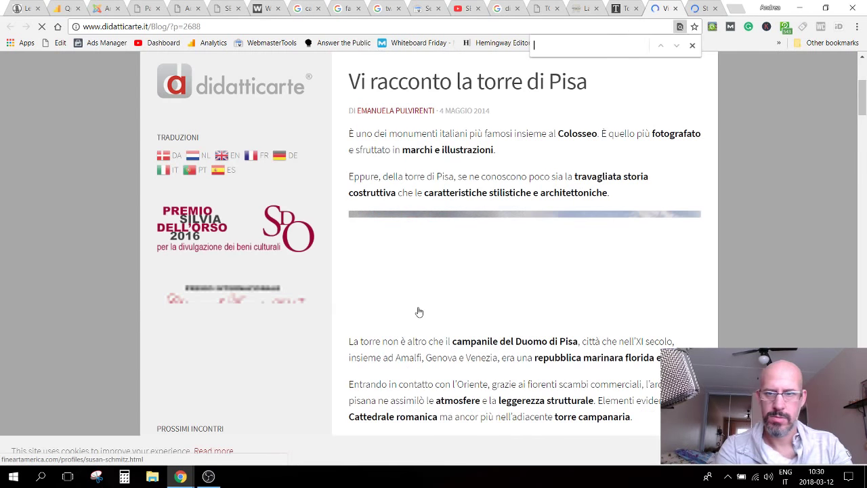
pyautogui.write('marmo')
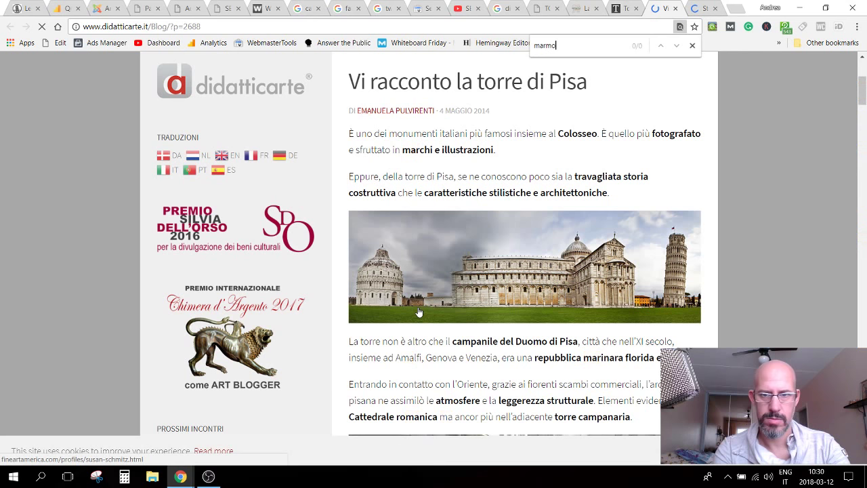
pyautogui.press('BackSpace')
pyautogui.press('BackSpace')
pyautogui.press('BackSpace')
pyautogui.press('BackSpace')
pyautogui.press('BackSpace')
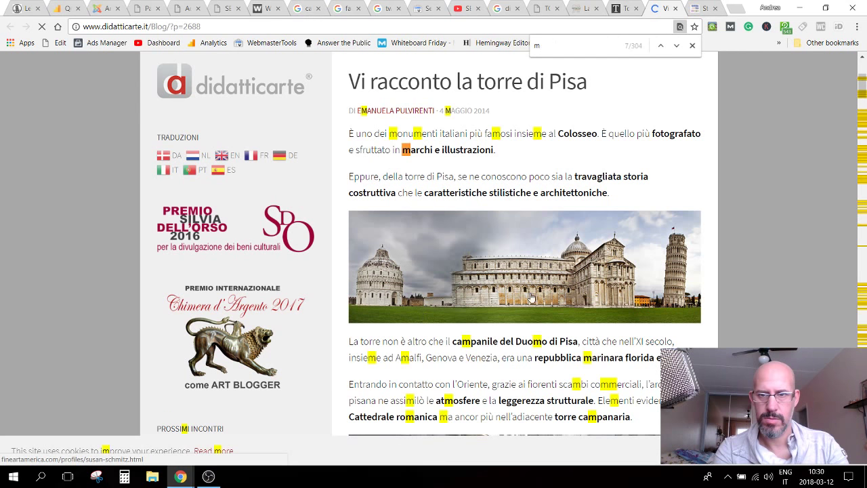
# Step: Search the informagiovani-italia.com article on the tower's history for "marmo", and close both it and the didatticarte.it article
pyautogui.click(710, 8)
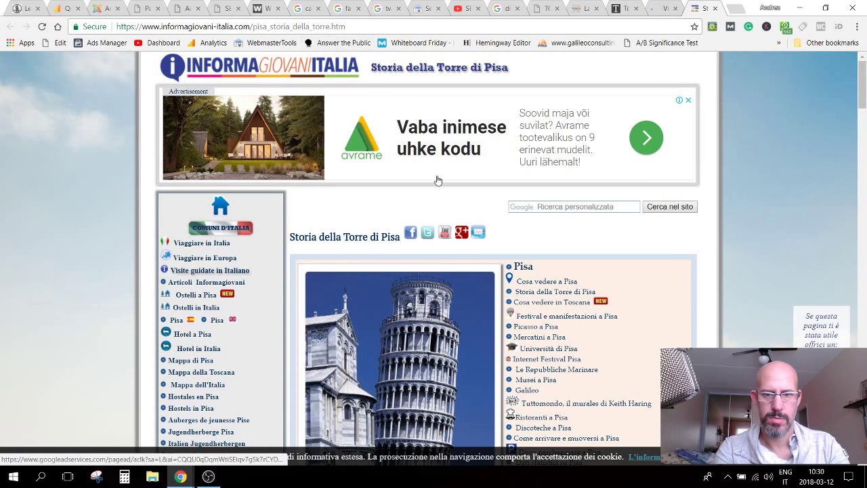
pyautogui.hotkey('ctrl', 'f')
pyautogui.write('marmo')
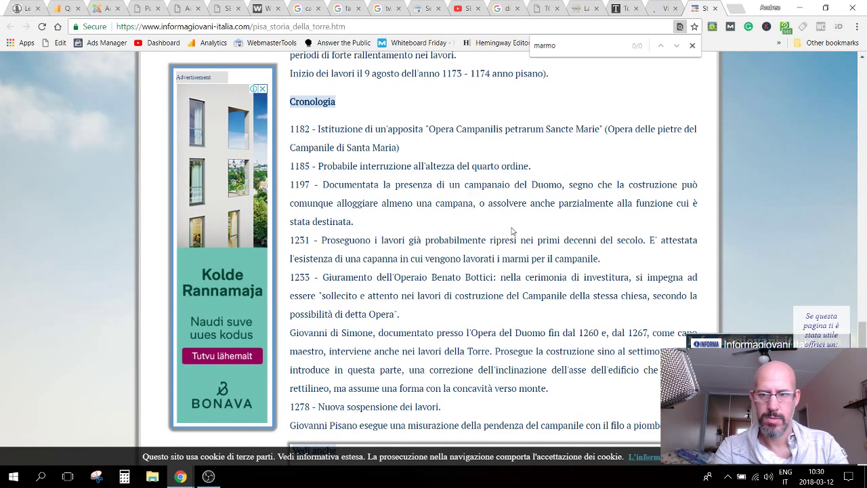
pyautogui.hotkey('ctrl', 'w')
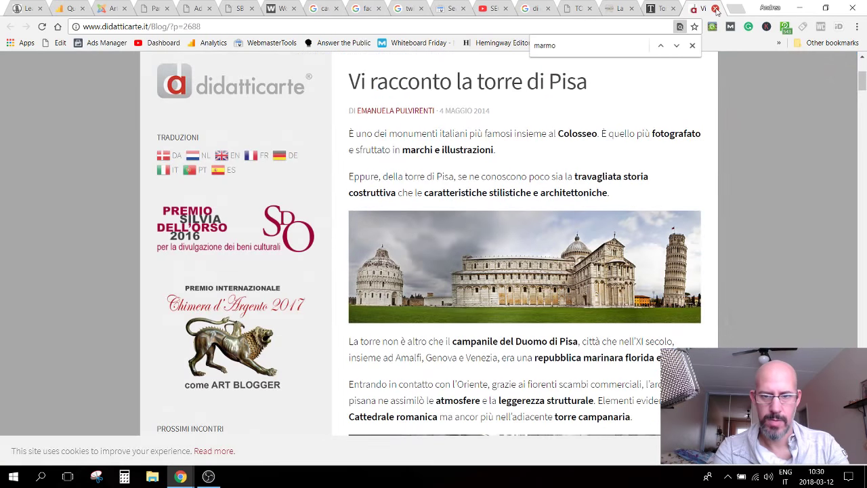
pyautogui.hotkey('ctrl', 'w')
# Step: Look through the tuscanypeople.com article's section on the tower's numbers and bells
pyautogui.scroll(-3, 240, 364)
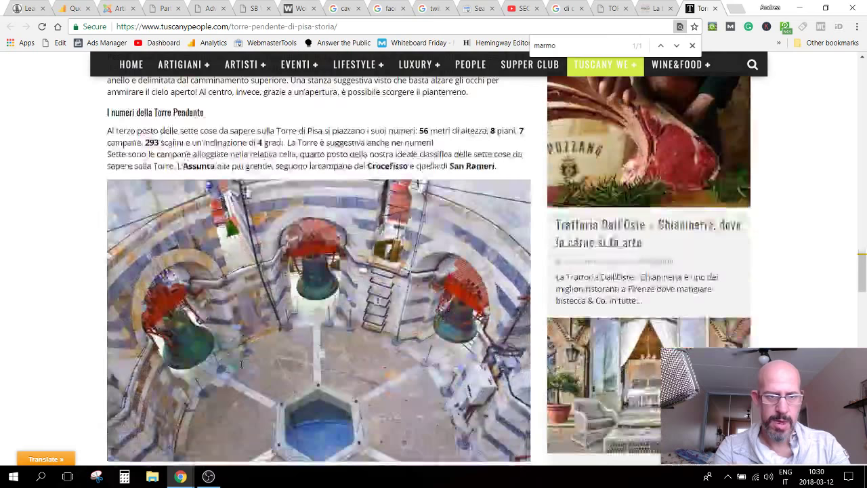
pyautogui.scroll(-3, 241, 364)
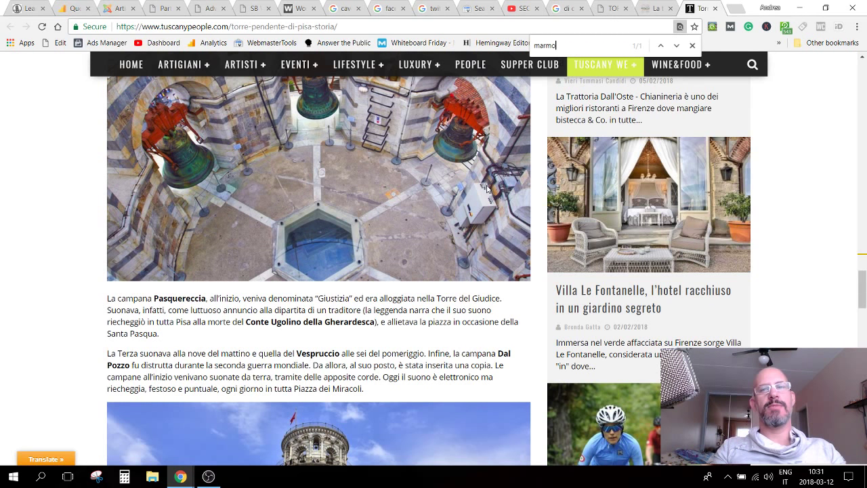
pyautogui.scroll(1, 460, 180)
pyautogui.scroll(1, 460, 180)
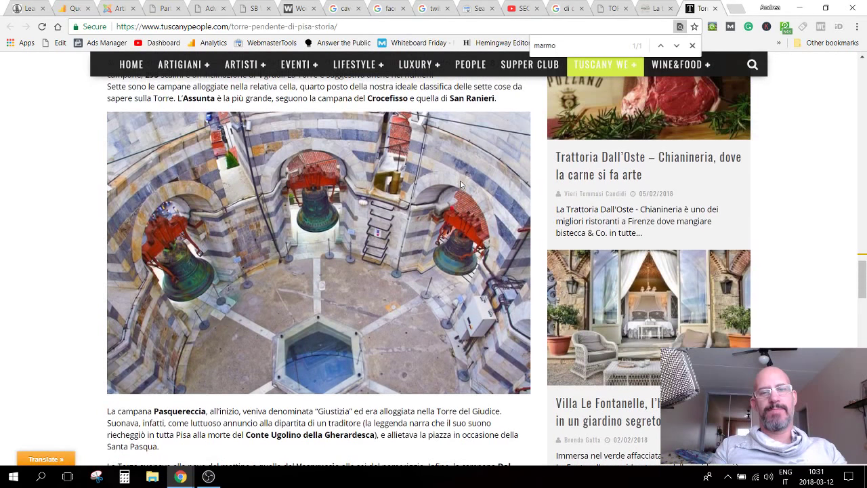
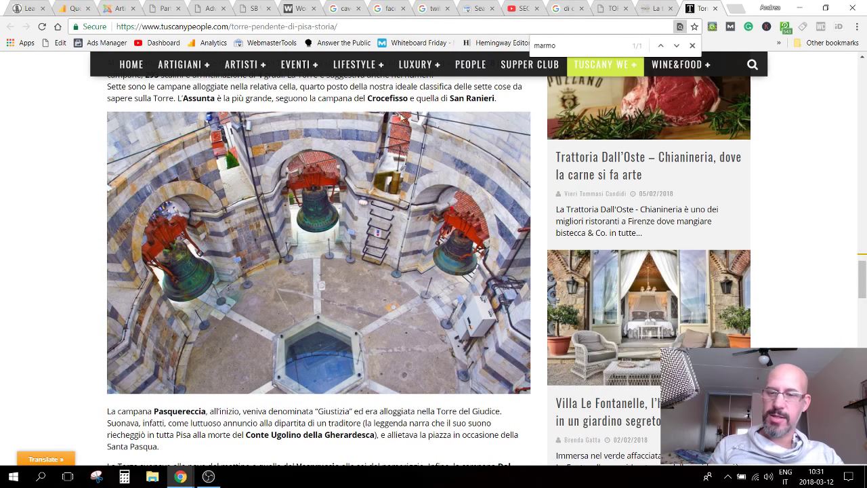
# Step: Review the ingegneriaedintorni.com article's sections on the tower's structure and restoration, and close its tab
pyautogui.click(651, 7)
pyautogui.scroll(-3, 334, 256)
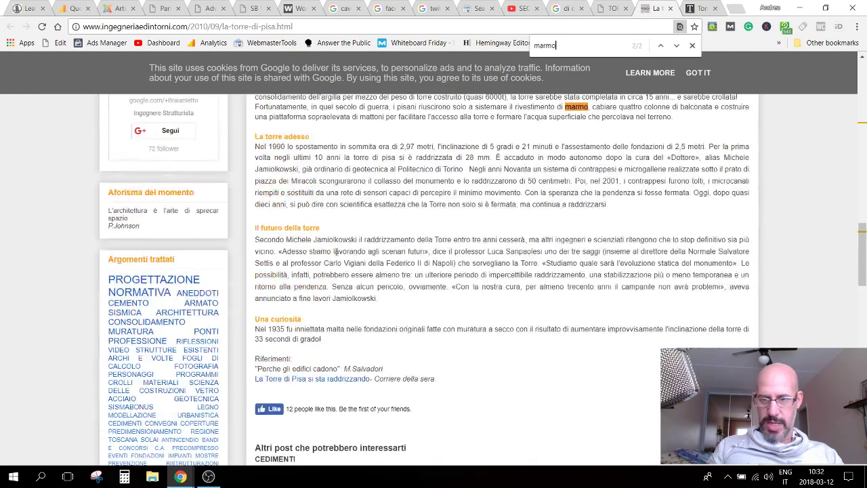
pyautogui.scroll(15, 337, 251)
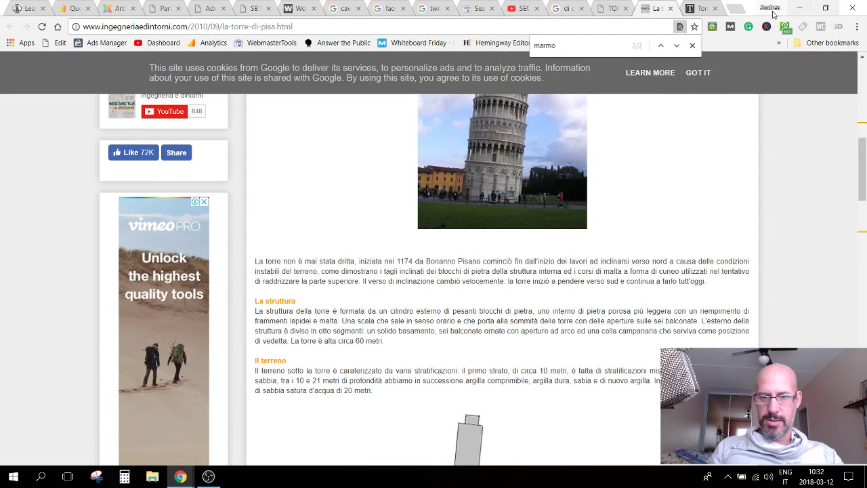
pyautogui.click(669, 8)
# Step: Reread the torrepisa.com article from the passages on the tower's lean back up to its introduction
pyautogui.scroll(5, 219, 306)
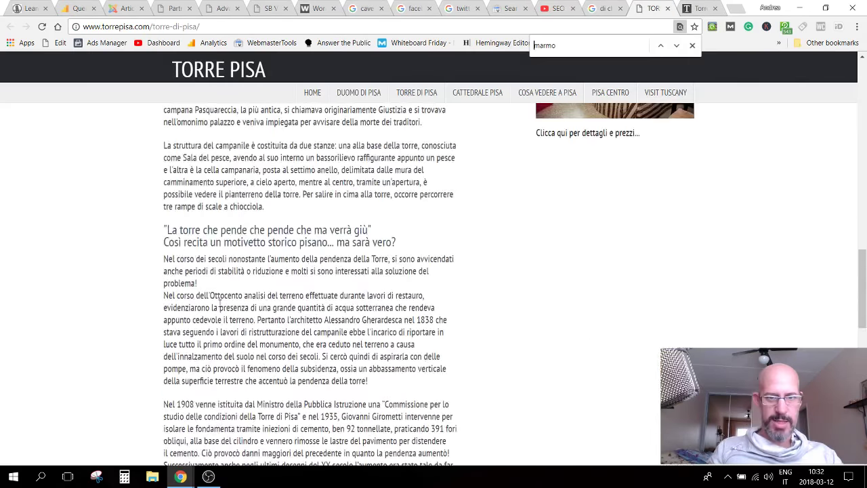
pyautogui.scroll(2, 219, 306)
pyautogui.scroll(3, 220, 303)
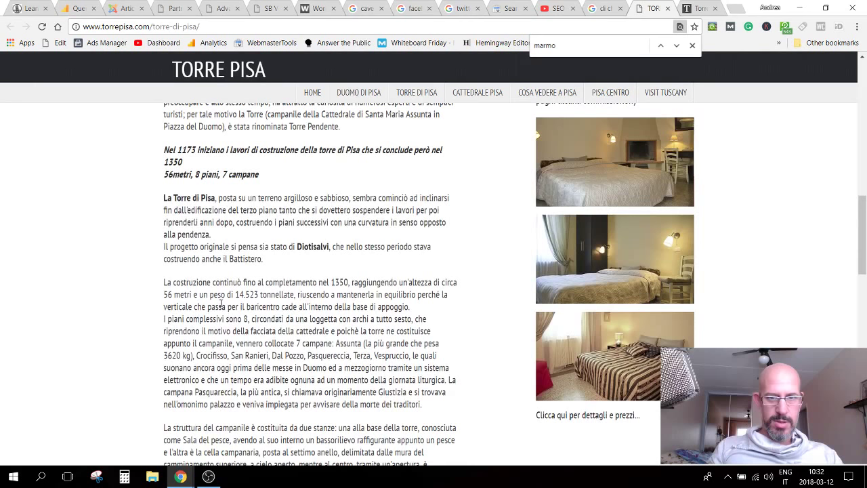
pyautogui.scroll(3, 221, 303)
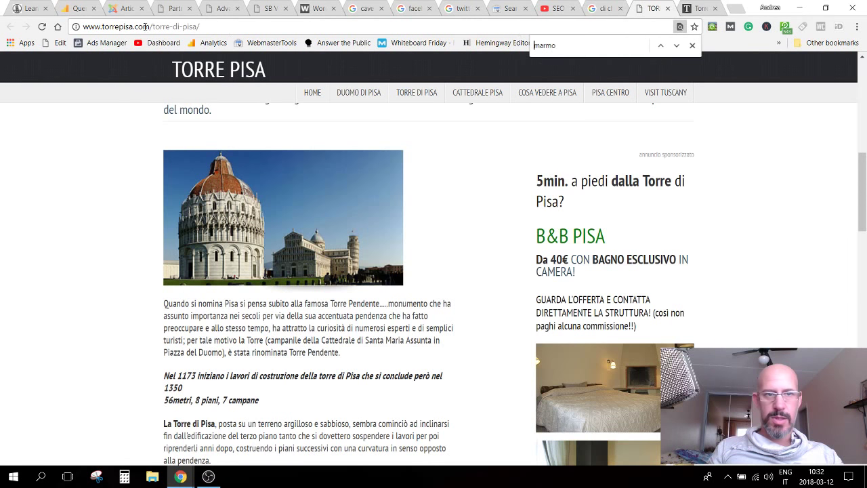
# Step: Search Google for "da dove proviene il marmo della torre di pisa"
pyautogui.click(603, 8)
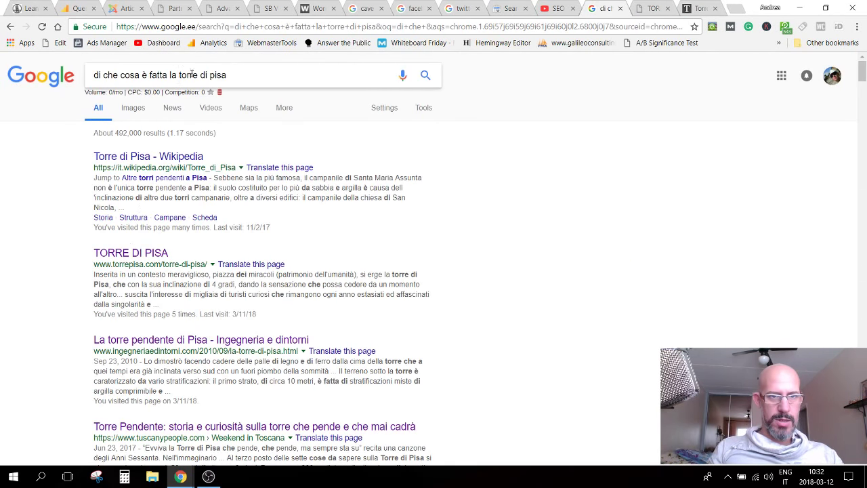
pyautogui.click(213, 75)
pyautogui.hotkey('ctrl', 'a')
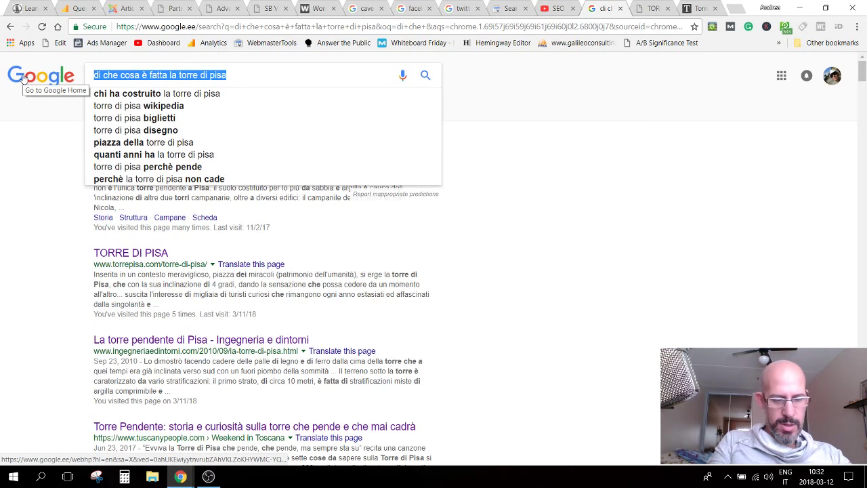
pyautogui.write('da dov')
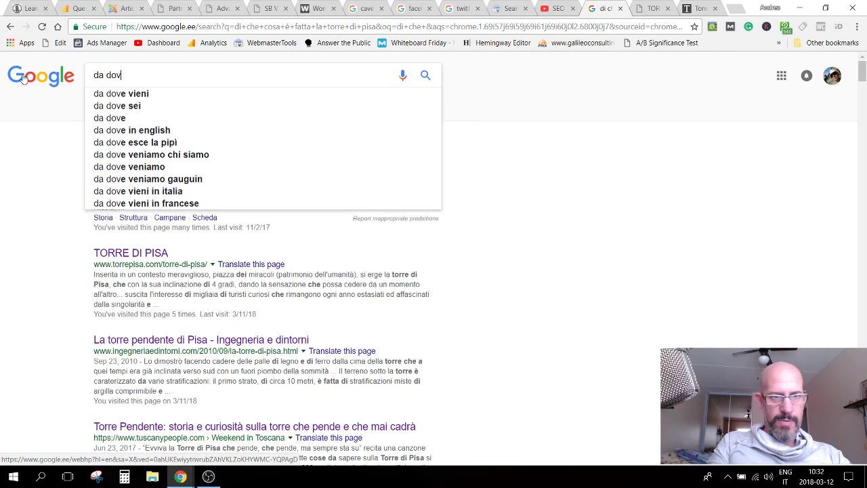
pyautogui.write('e proviene ')
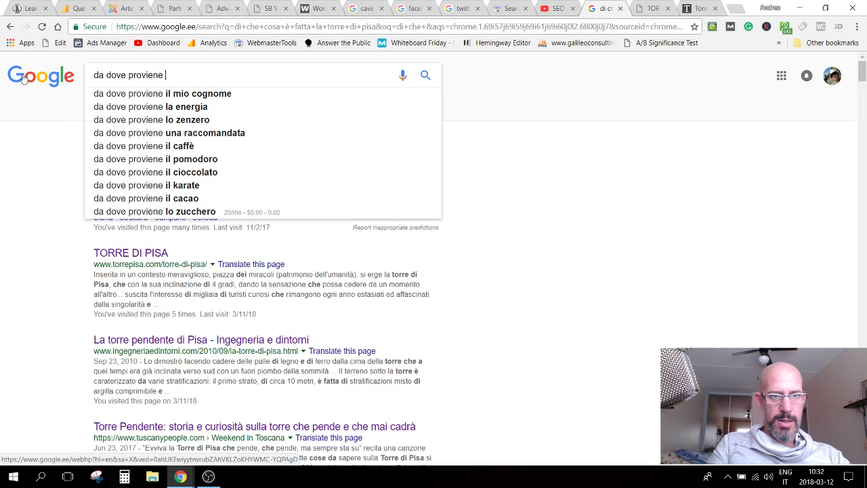
pyautogui.write('il marmo del')
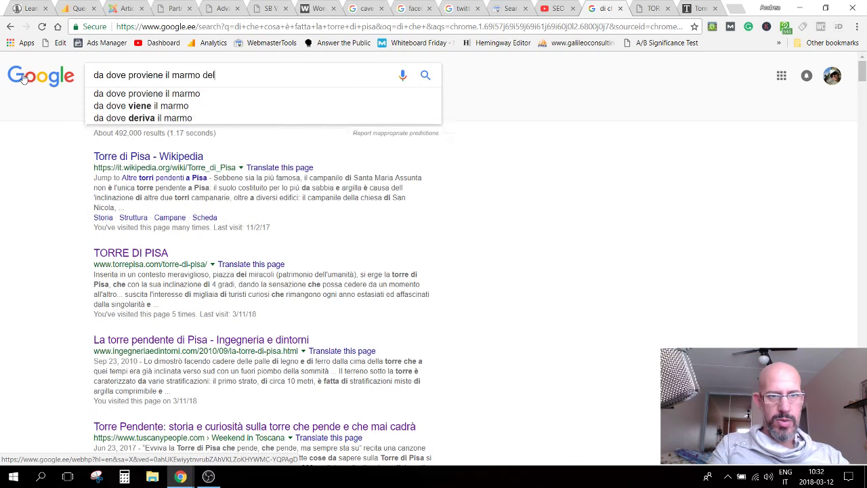
pyautogui.write('la torre di pisa')
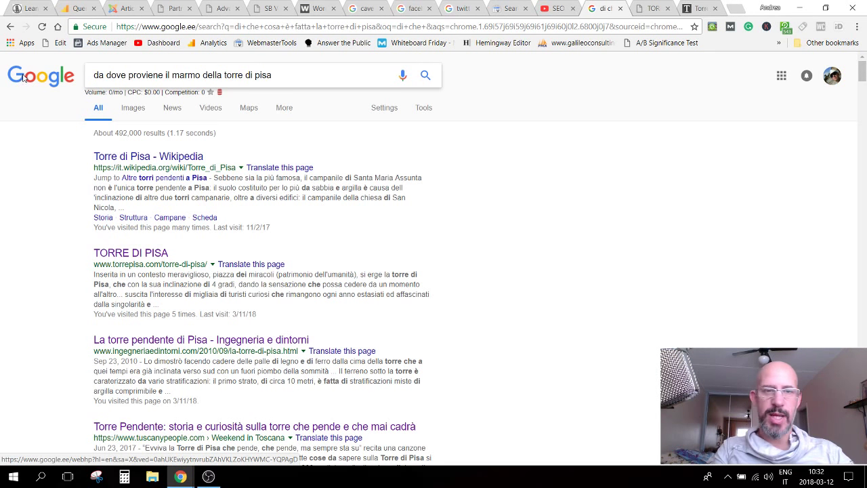
pyautogui.press('Return')
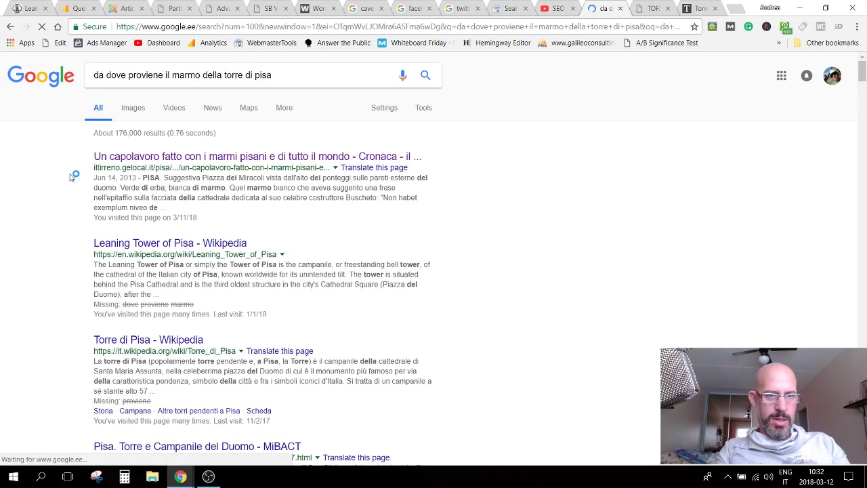
# Step: Open the Il Tirreno article "Un capolavoro fatto con i marmi pisani e di tutto il mondo" in a new tab and switch to it
pyautogui.rightClick(245, 162)
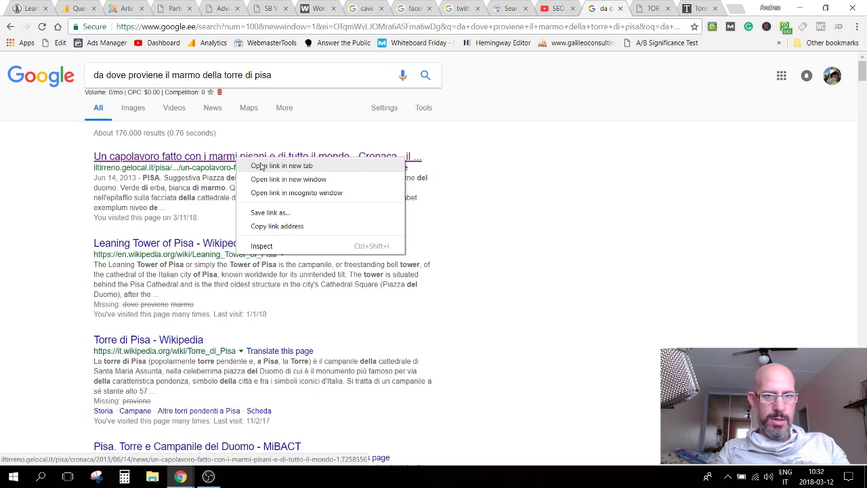
pyautogui.click(262, 167)
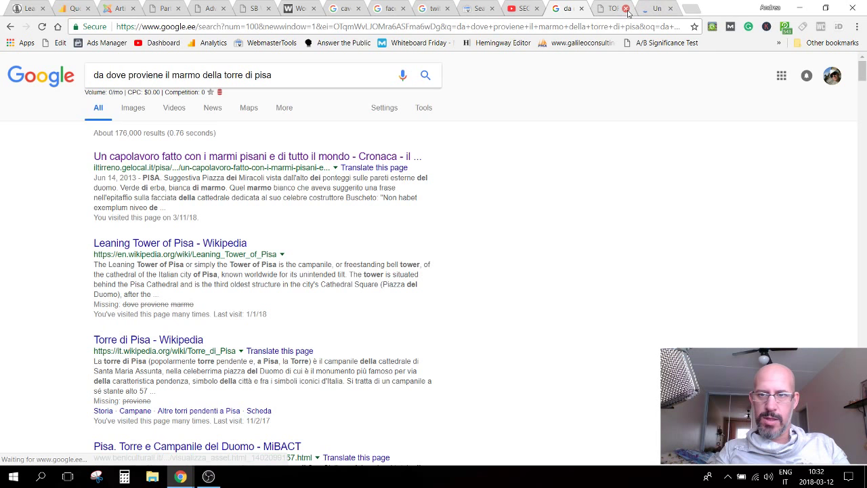
pyautogui.click(651, 8)
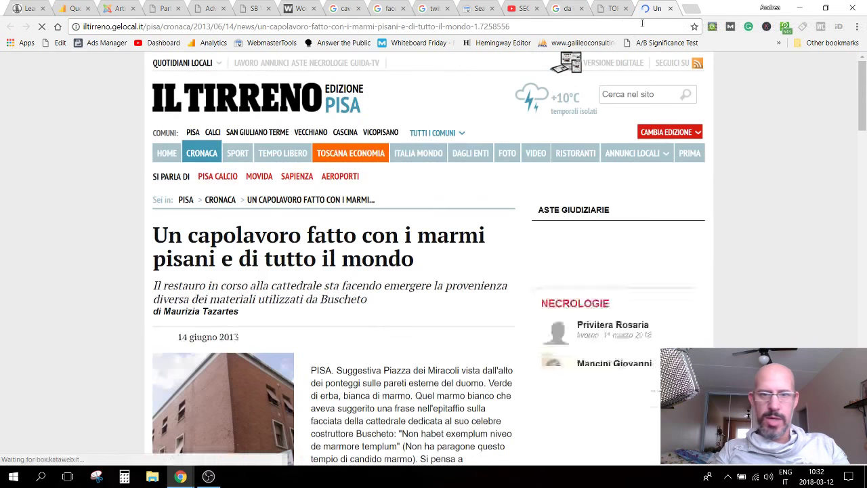
# Step: Read through the Il Tirreno article for the origins of the marbles and stones used in Pisa's cathedral
pyautogui.scroll(-2, 351, 327)
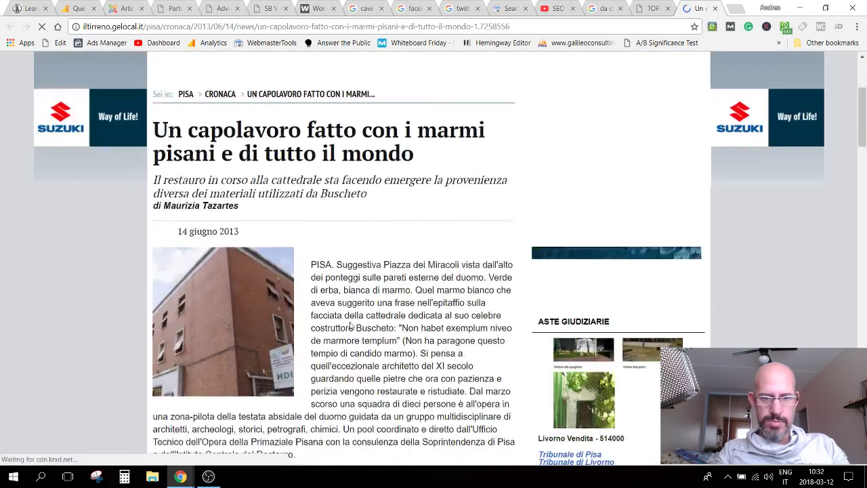
pyautogui.scroll(-5, 350, 327)
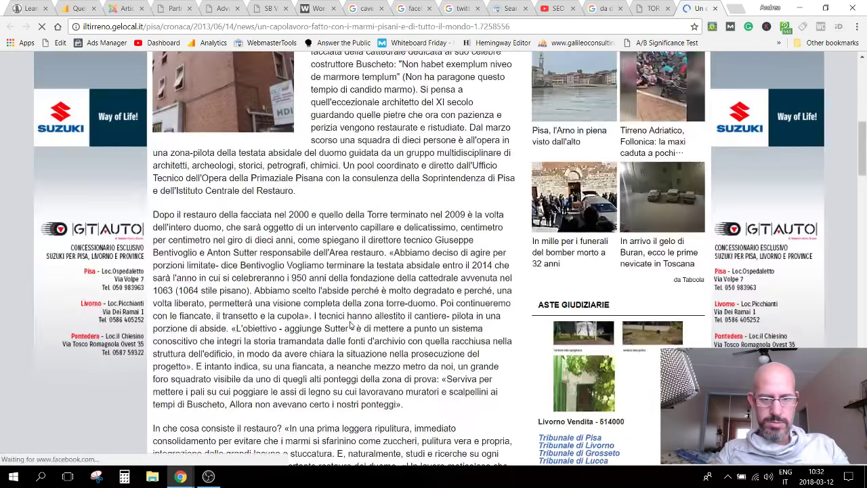
pyautogui.scroll(-2, 351, 327)
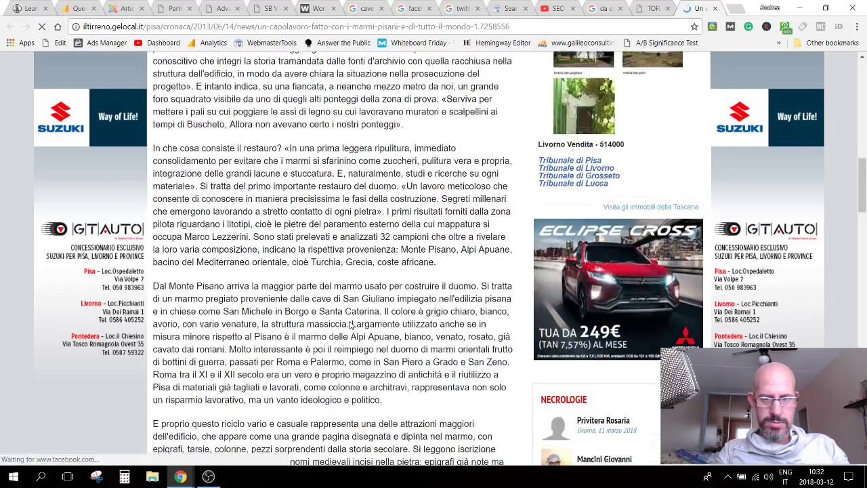
pyautogui.scroll(-2, 351, 325)
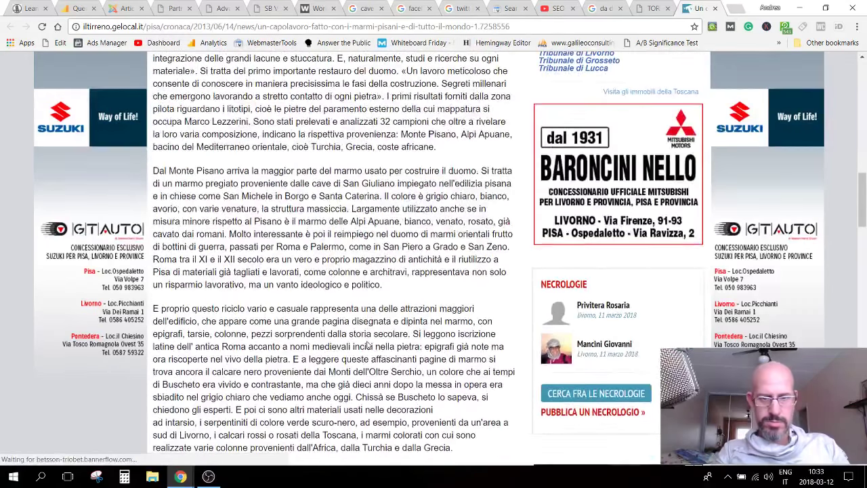
pyautogui.scroll(-1, 367, 344)
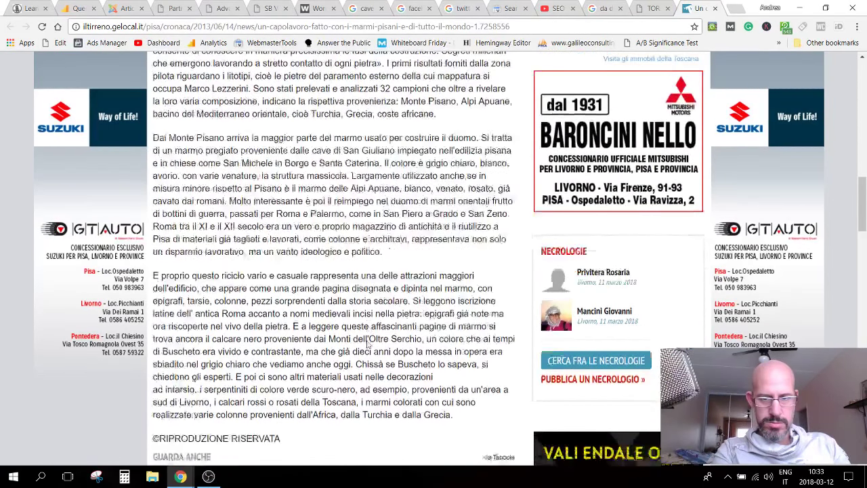
pyautogui.scroll(-1, 367, 344)
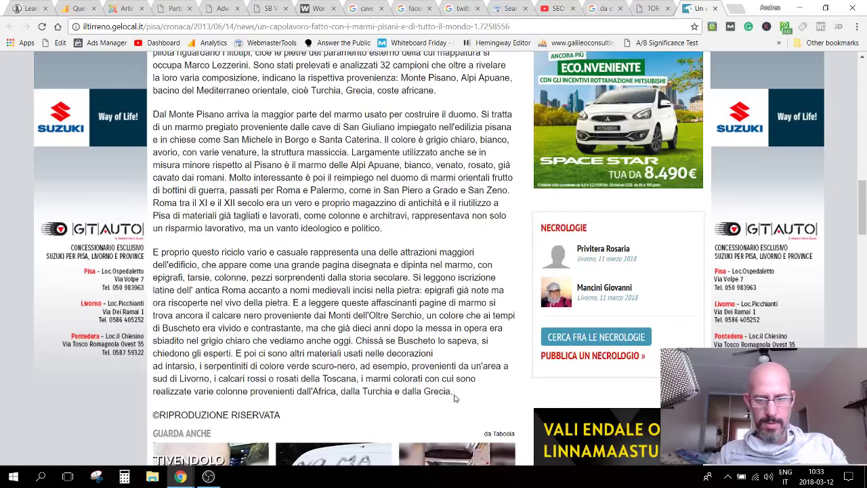
# Step: Copy the Il Tirreno article's final paragraph, from "E proprio questo riciclo" to "dalla Grecia", into the Joomla article below the "what stone is the LTOP made" note
pyautogui.moveTo(453, 391); pyautogui.dragTo(153, 250)
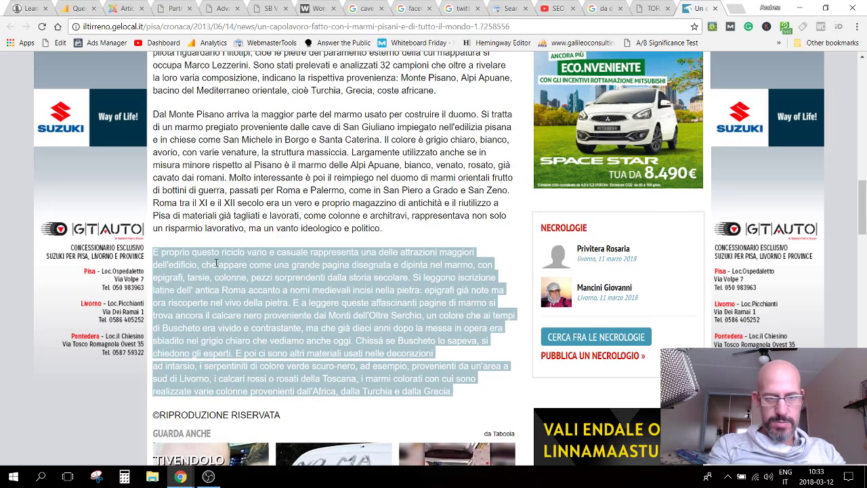
pyautogui.click(118, 10)
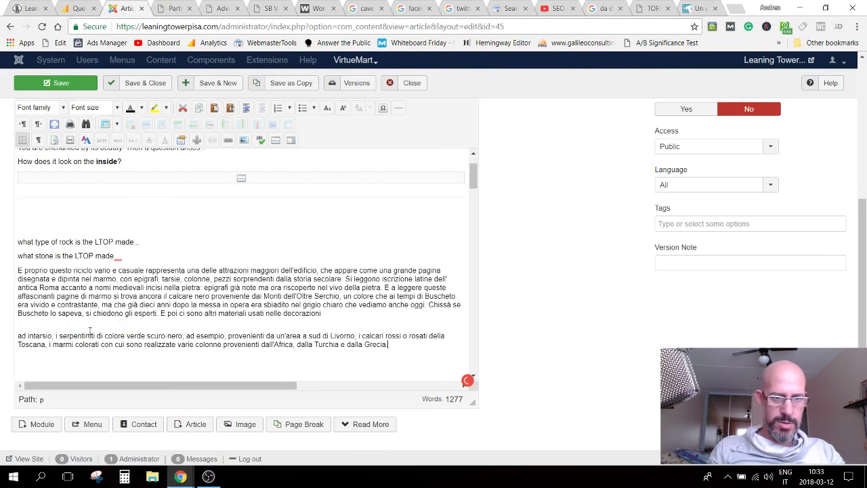
pyautogui.scroll(-3, 248, 266)
pyautogui.click(242, 260)
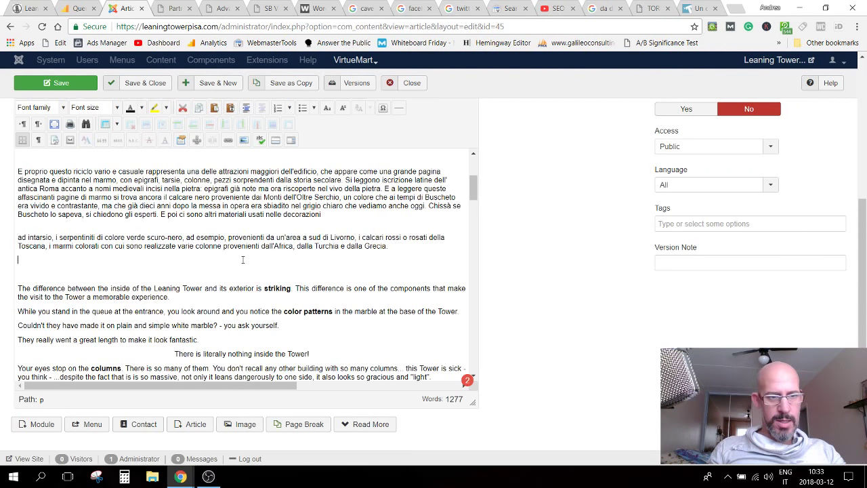
# Step: Delete the introduction text from "The entire monument is made out of solid rock" through "How does it look on the inside?"
pyautogui.scroll(6, 242, 260)
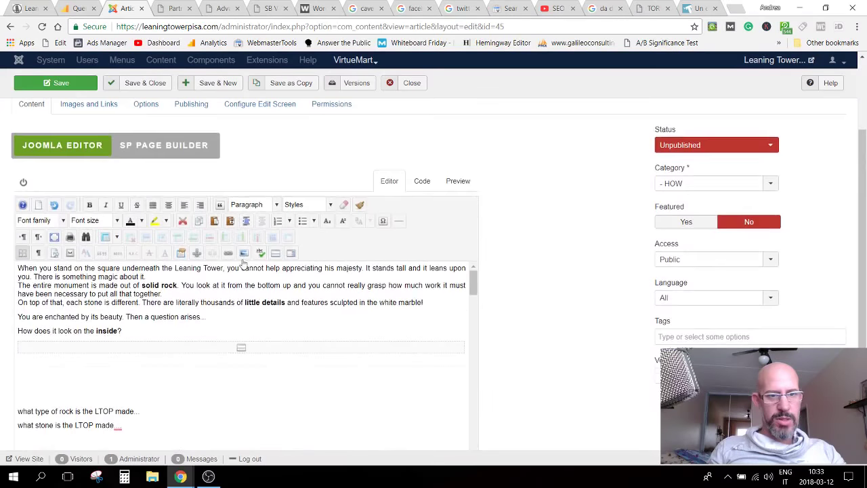
pyautogui.scroll(-1, 242, 261)
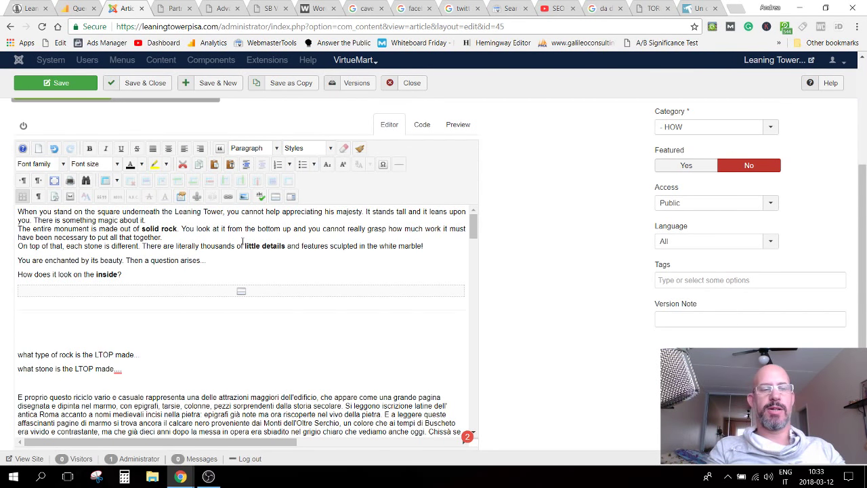
pyautogui.click(76, 329)
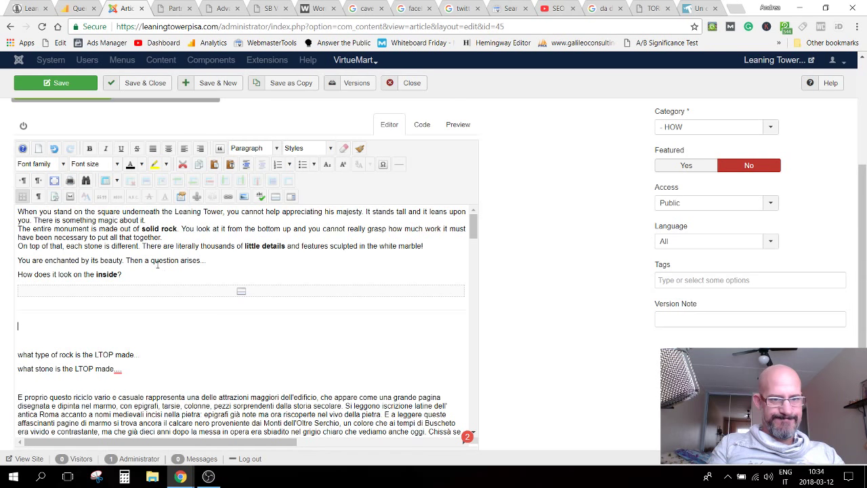
pyautogui.moveTo(138, 272); pyautogui.dragTo(18, 228)
pyautogui.press('BackSpace')
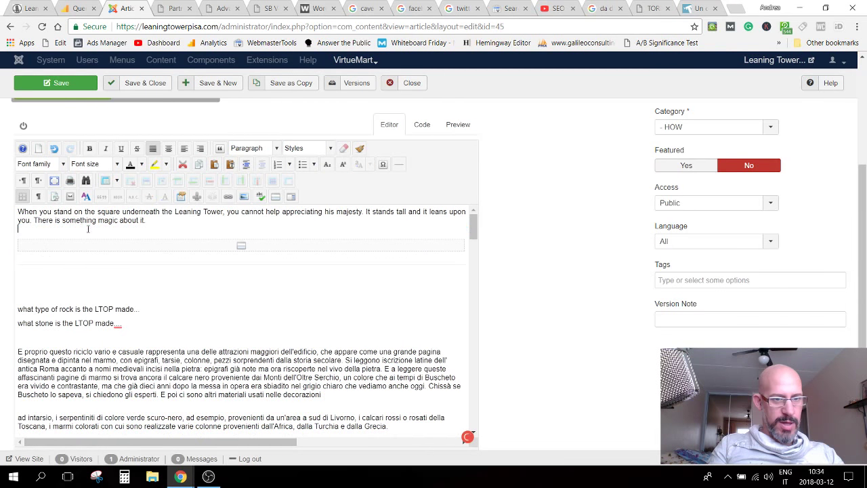
# Step: Save the article with its shortened introduction
pyautogui.click(52, 278)
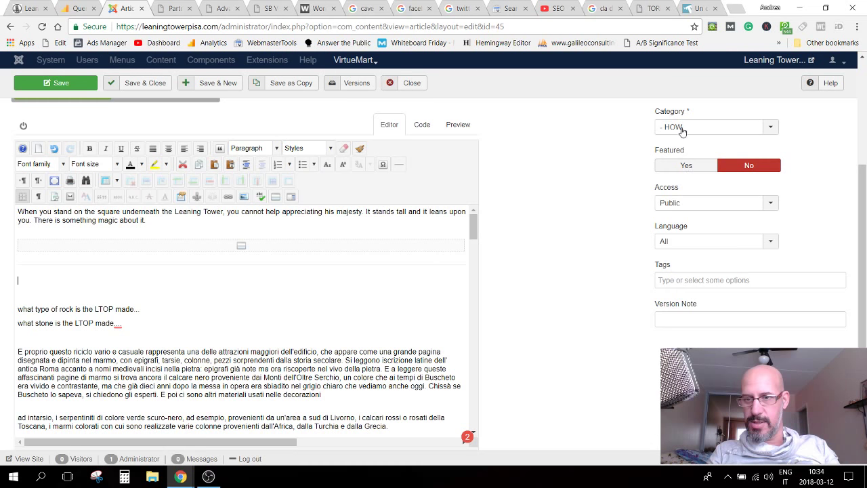
pyautogui.scroll(1, 714, 228)
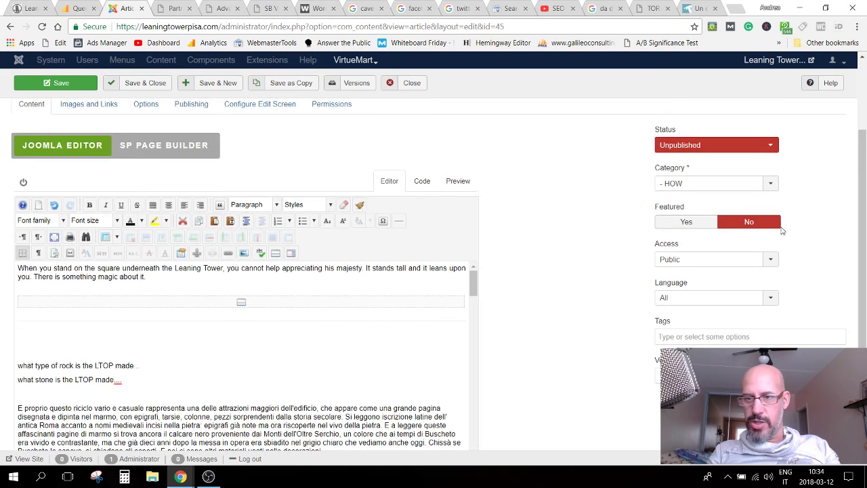
pyautogui.scroll(-1, 522, 291)
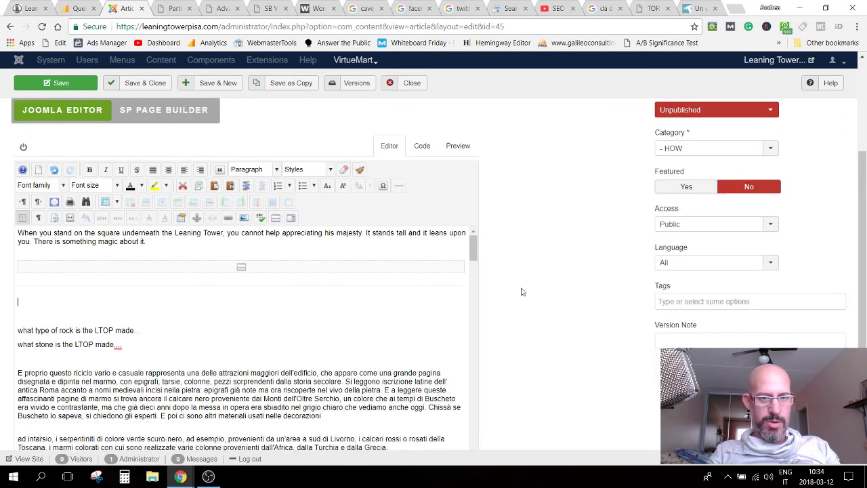
pyautogui.scroll(-1, 521, 291)
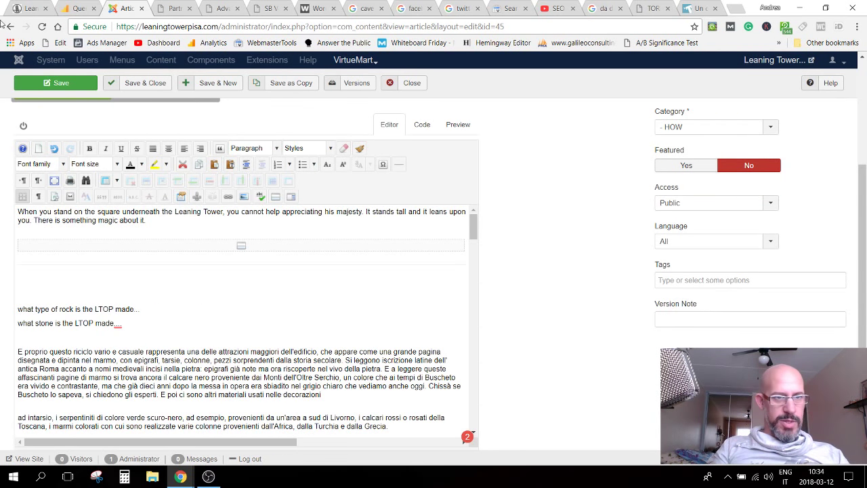
pyautogui.click(31, 86)
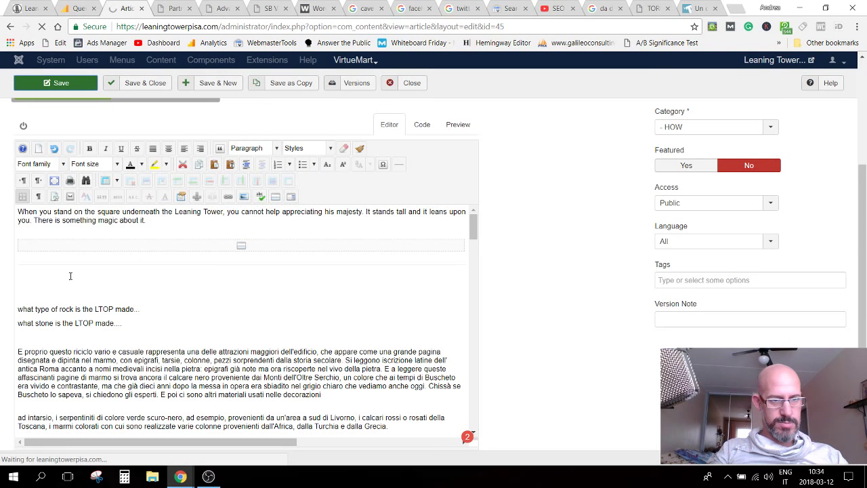
# Step: Write "It is not entirely made of marble" in the empty paragraph below the read-more separator, without a leading space
pyautogui.click(45, 280)
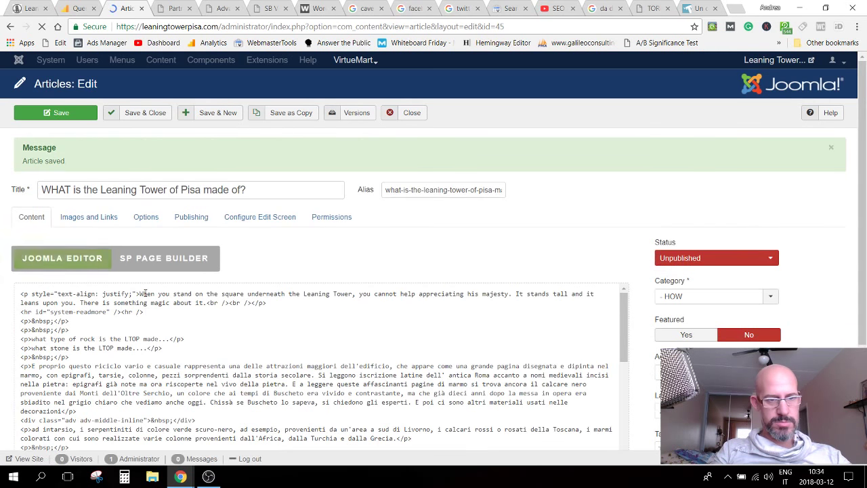
pyautogui.scroll(-1, 138, 294)
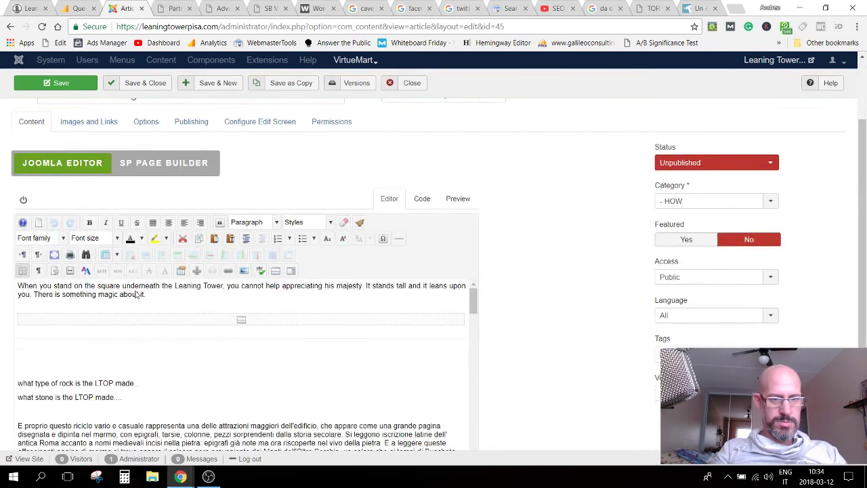
pyautogui.tripleClick(137, 294)
pyautogui.write('It is ')
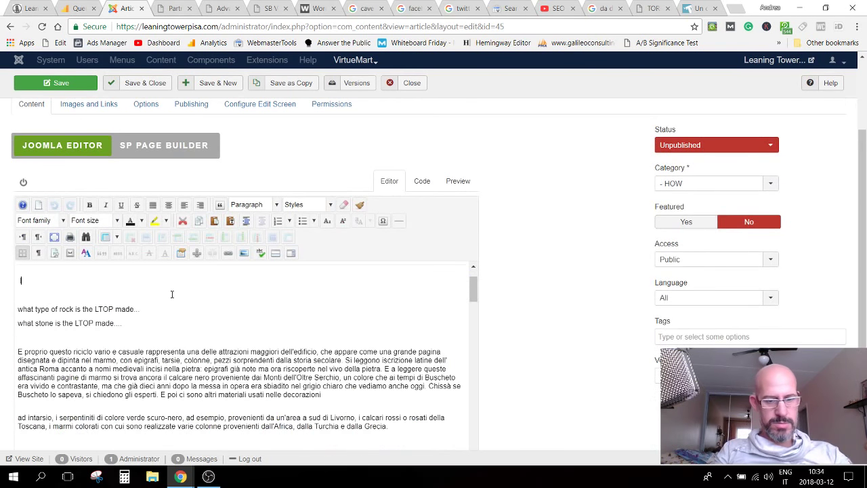
pyautogui.write('no')
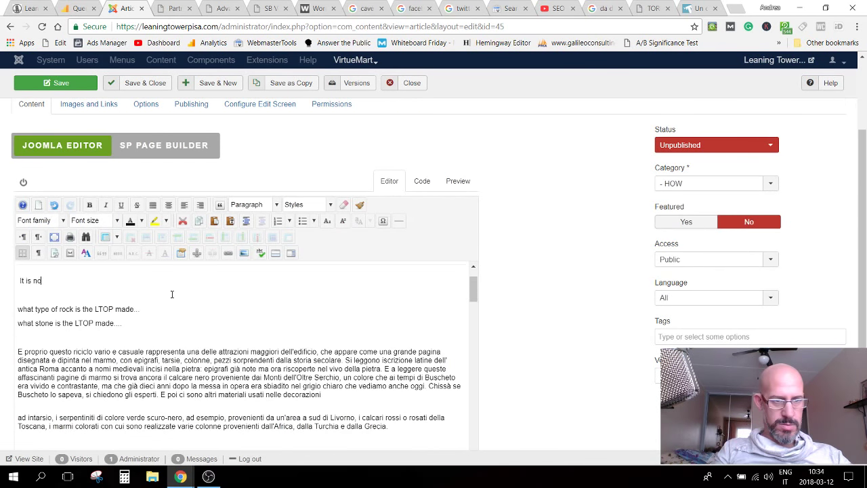
pyautogui.write('t')
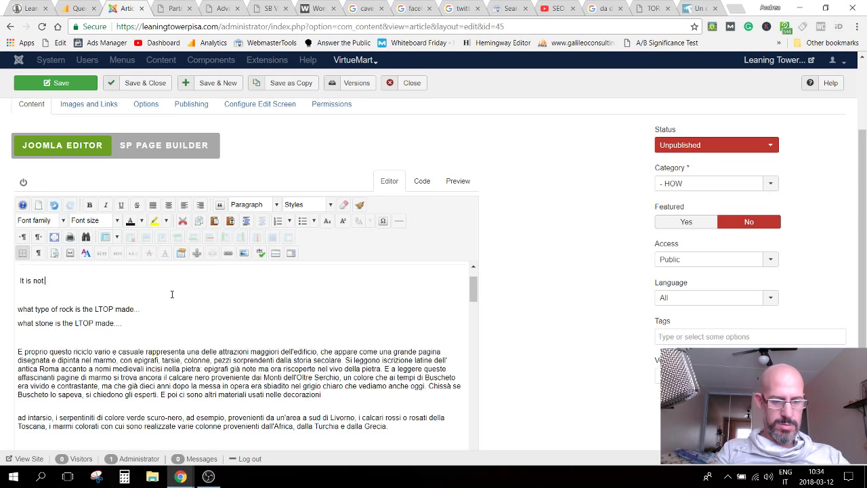
pyautogui.write(' entirel')
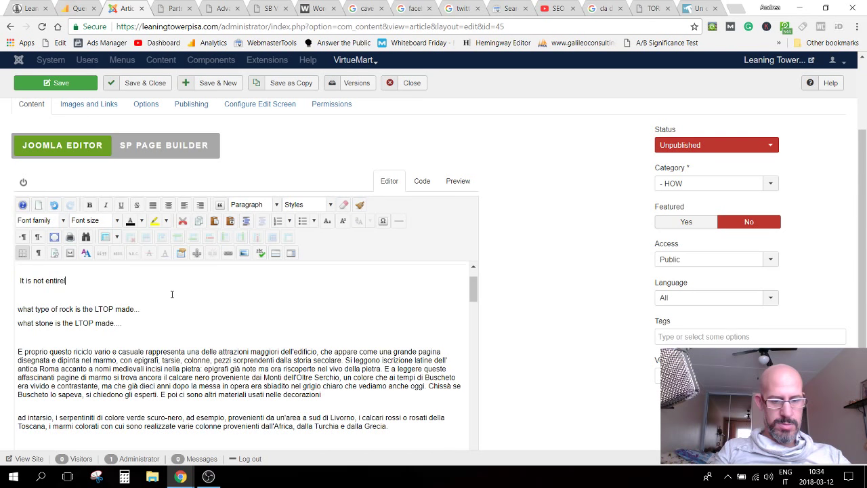
pyautogui.write('y ma')
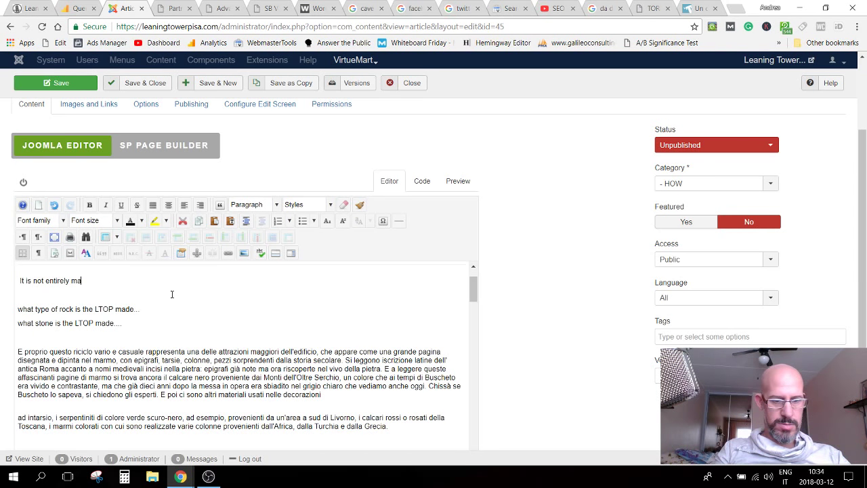
pyautogui.write('de of ma')
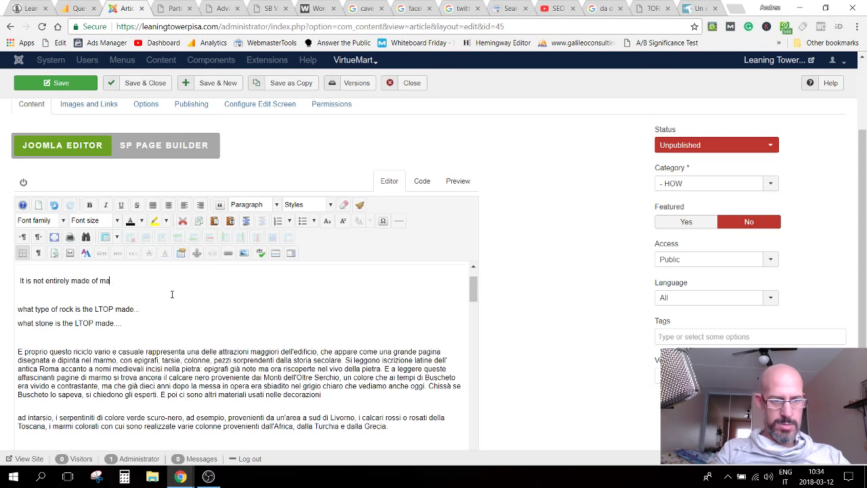
pyautogui.write('rble')
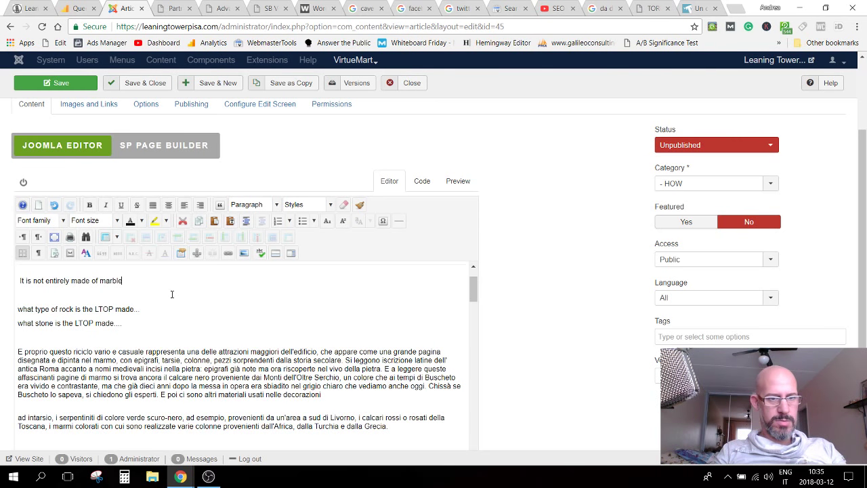
pyautogui.click(23, 282)
pyautogui.press('BackSpace')
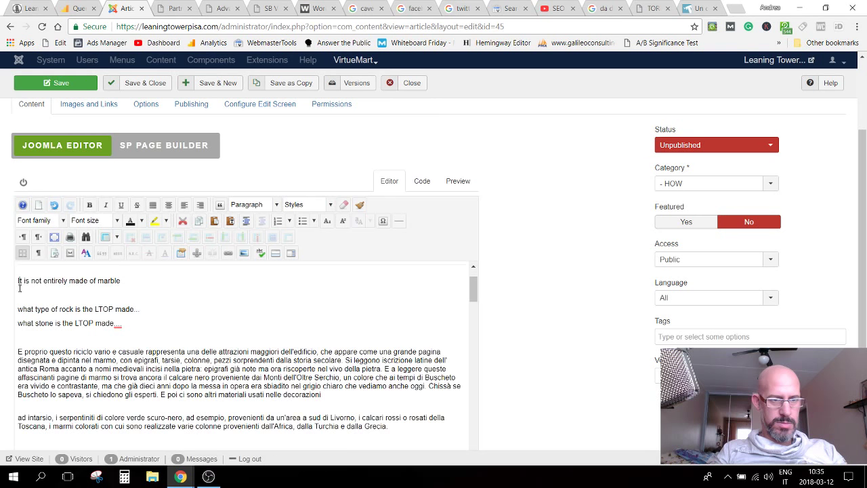
# Step: Add the line "A stunning white beauty" above the marble sentence, with an empty line between them
pyautogui.press('Return')
pyautogui.press('BackSpace')
pyautogui.press('Return')
pyautogui.press('Return')
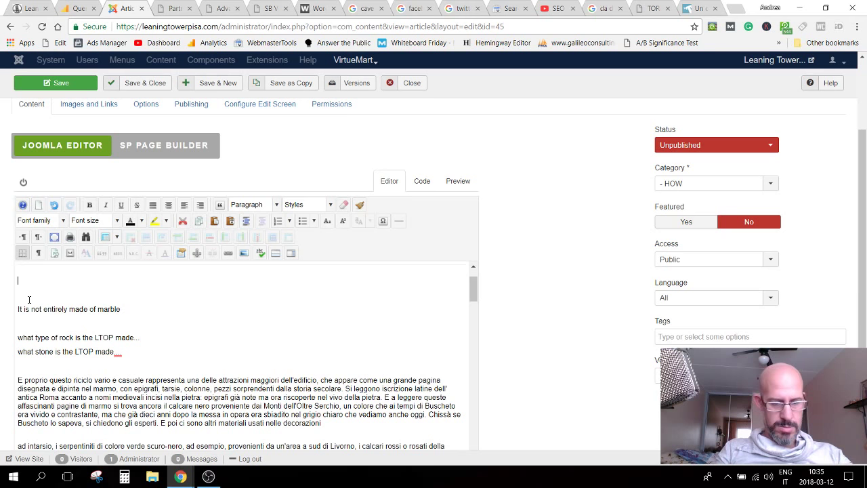
pyautogui.write('A stunning')
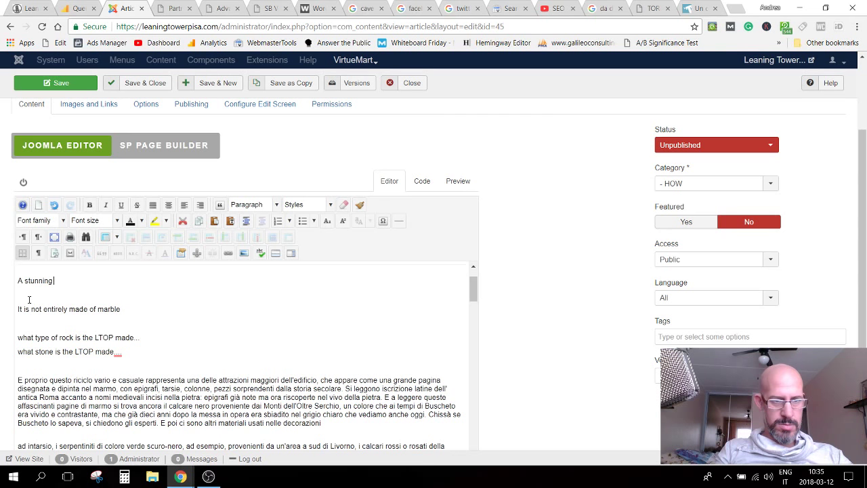
pyautogui.write(' whit')
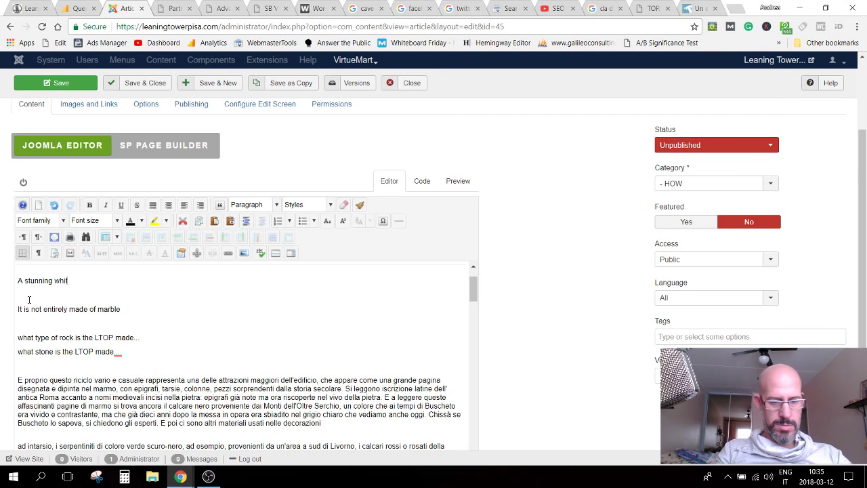
pyautogui.write('e bea')
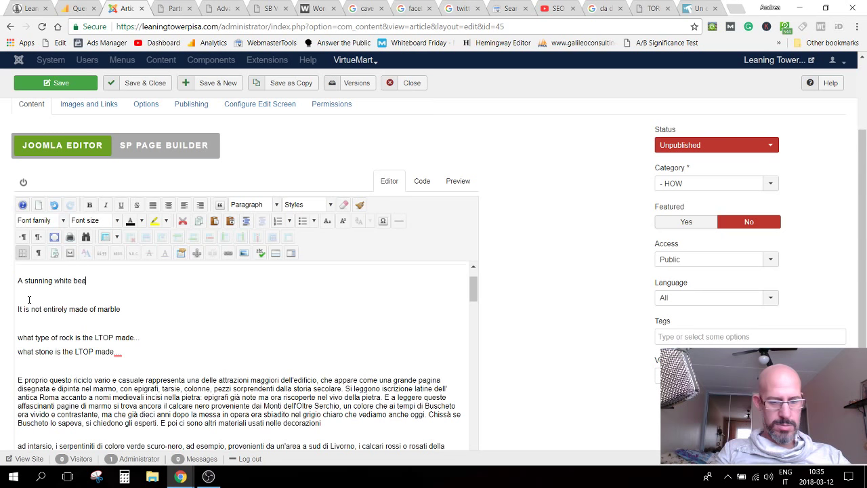
pyautogui.write('uty')
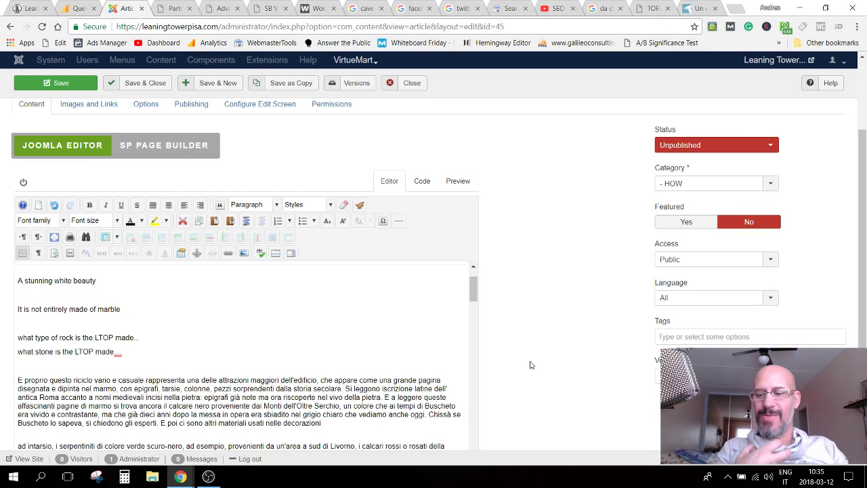
# Step: Open the Monster List of Power Words PDF, search it for "stunn" and look over its word categories
pyautogui.click(218, 9)
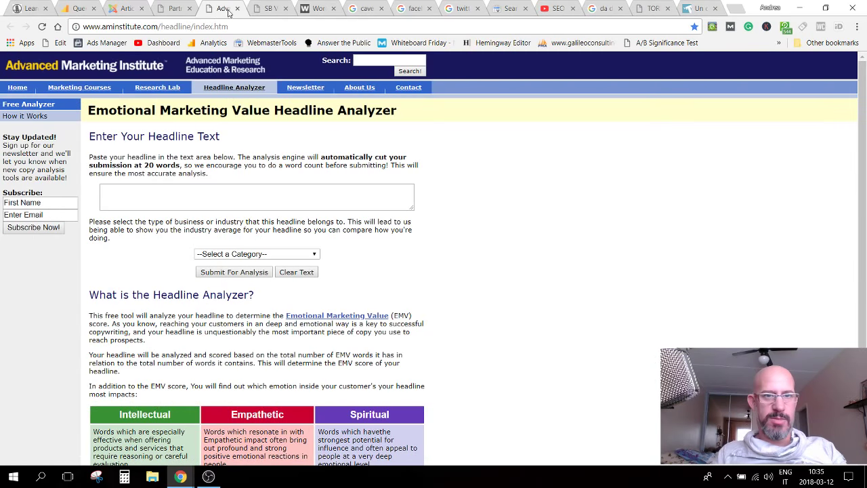
pyautogui.click(258, 9)
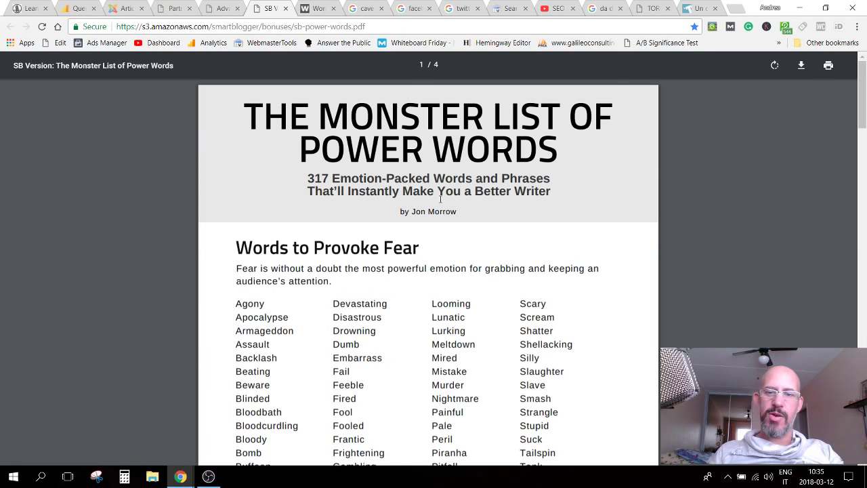
pyautogui.scroll(-1, 441, 200)
pyautogui.scroll(-1, 440, 204)
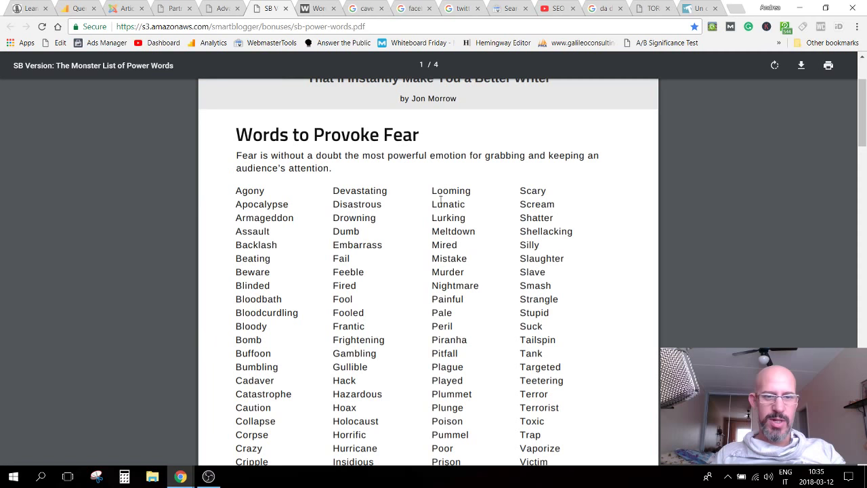
pyautogui.scroll(-6, 440, 201)
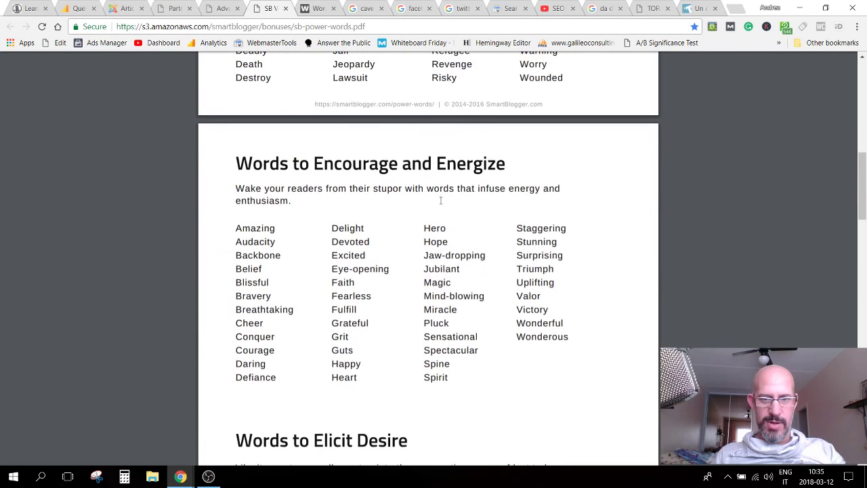
pyautogui.hotkey('ctrl', 'f')
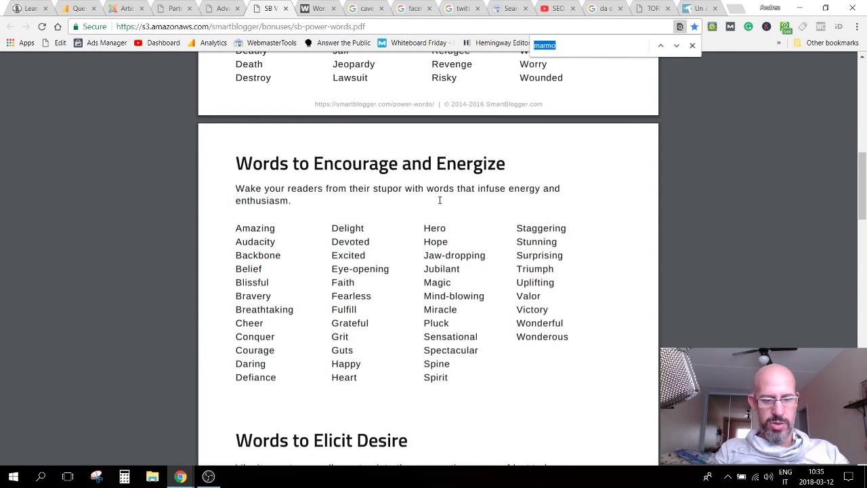
pyautogui.write('stunn')
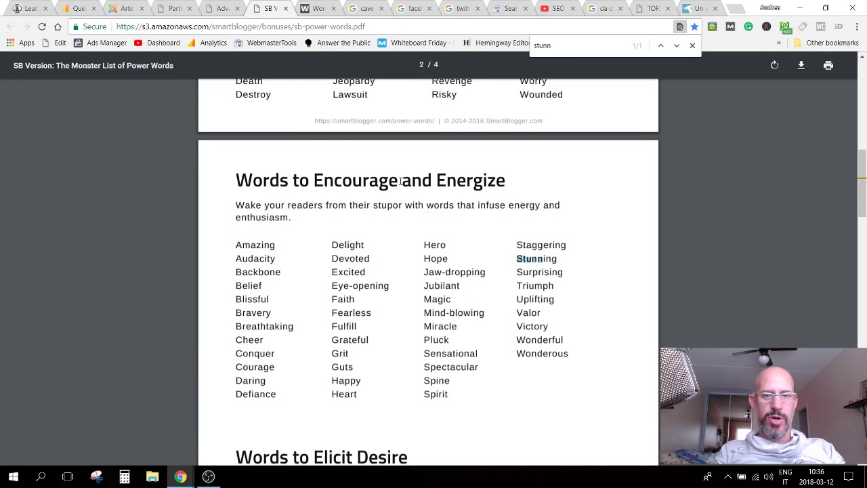
pyautogui.click(296, 205)
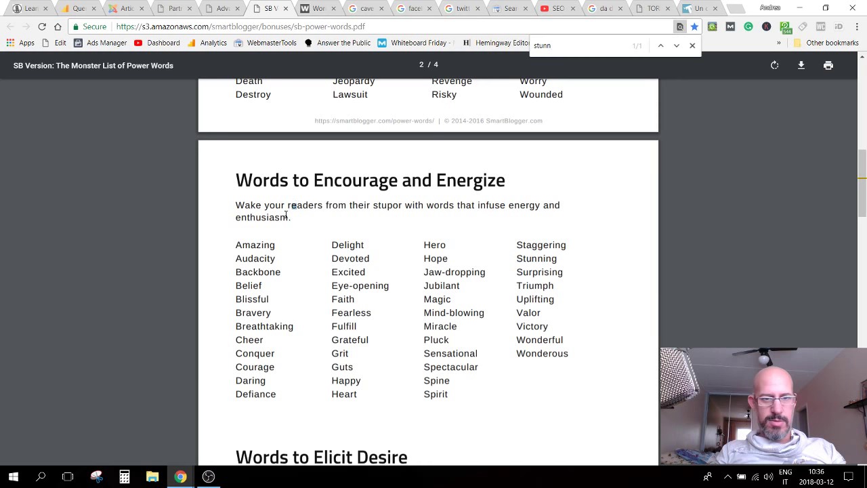
pyautogui.scroll(8, 403, 291)
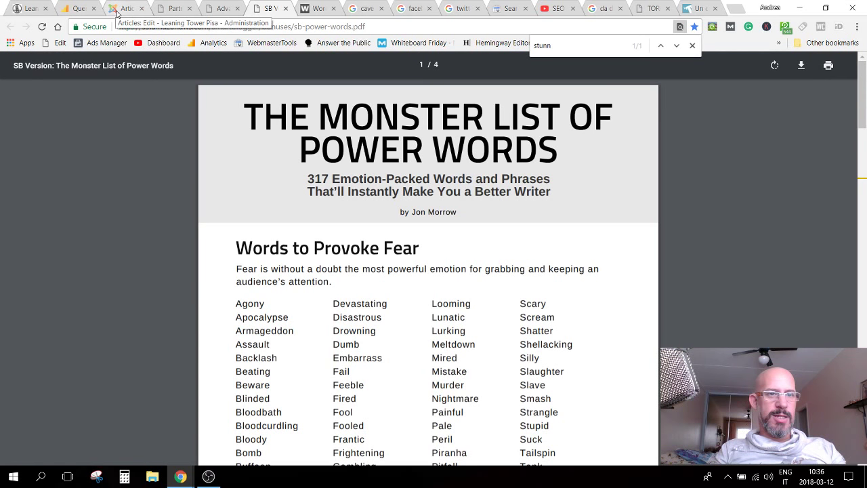
# Step: Return to the Joomla article and add the line "A patchwork piece of art" below "It is not entirely made of marble", separated by an empty line
pyautogui.click(117, 14)
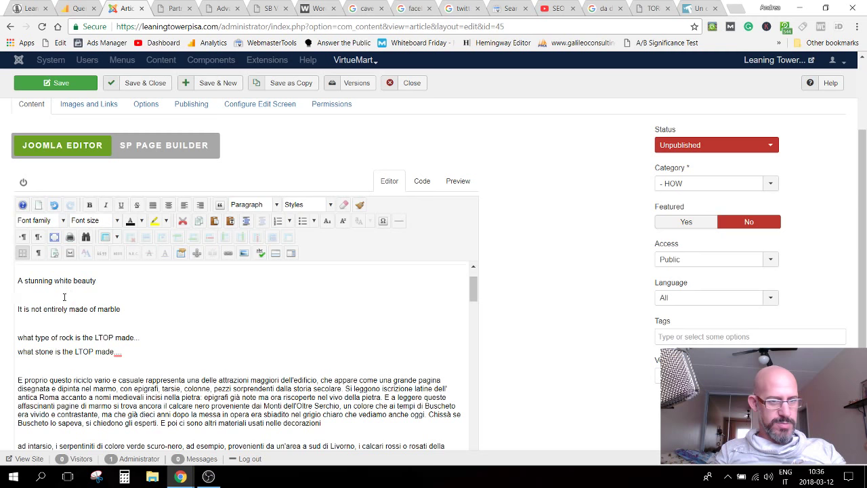
pyautogui.click(97, 283)
pyautogui.click(211, 307)
pyautogui.press('Return')
pyautogui.hotkey('shift', 'Return')
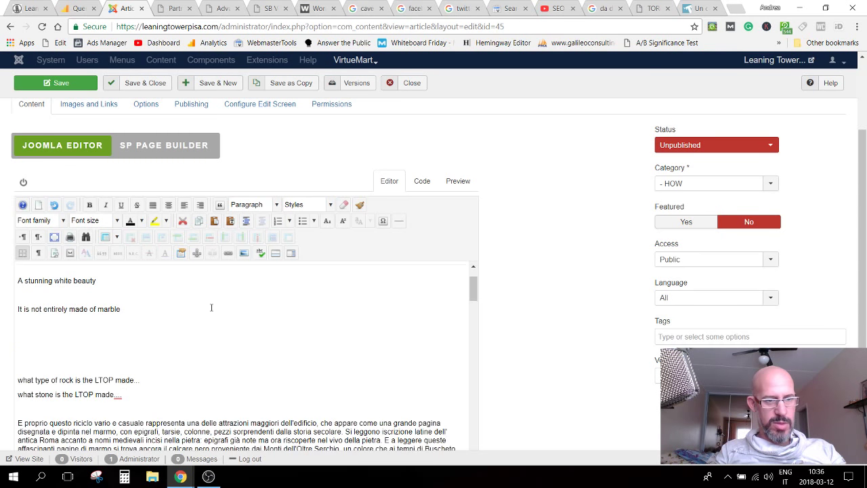
pyautogui.press('BackSpace')
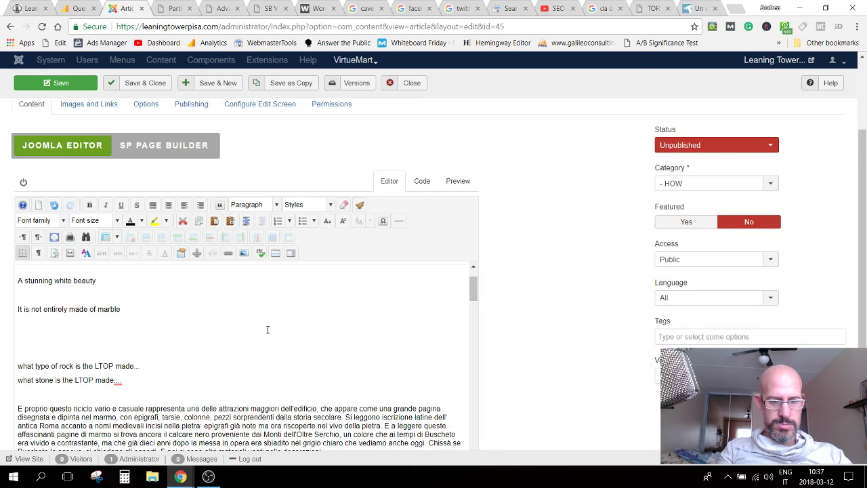
pyautogui.write('A')
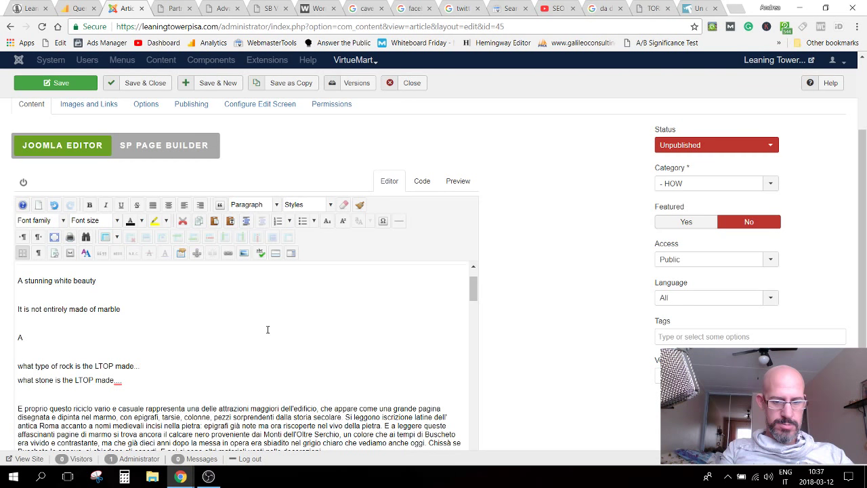
pyautogui.write('parch')
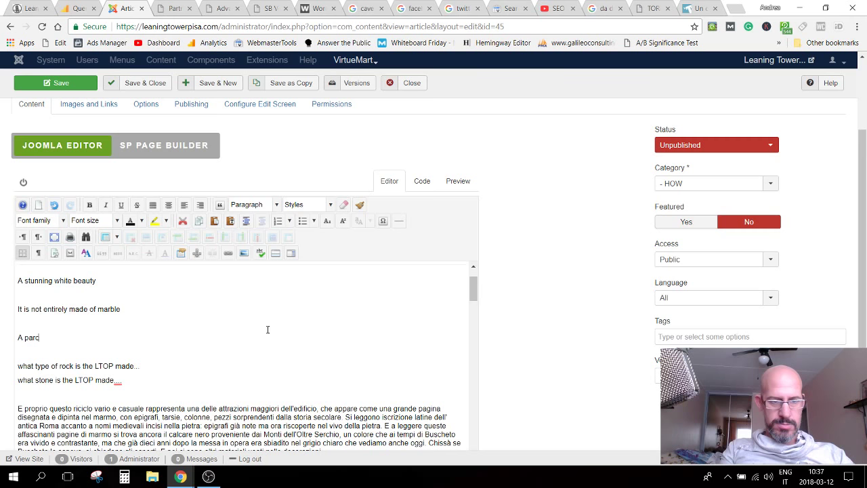
pyautogui.press('BackSpace')
pyautogui.press('BackSpace')
pyautogui.press('BackSpace')
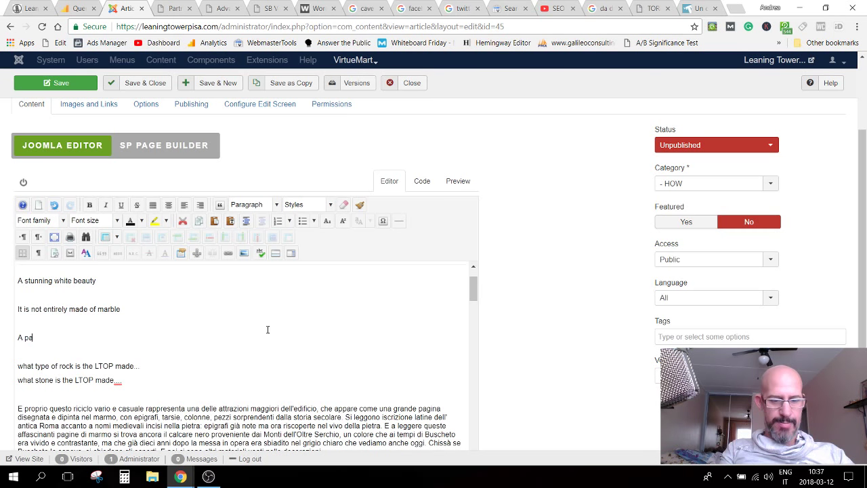
pyautogui.write('tchwo')
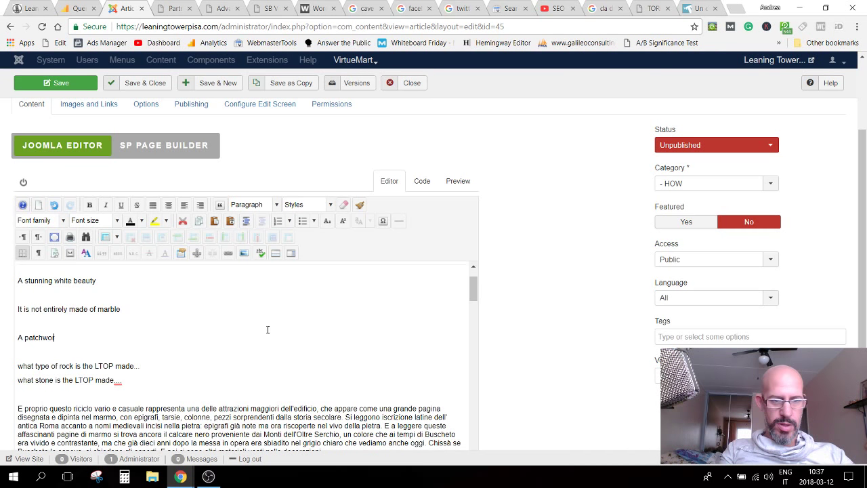
pyautogui.write('rk piece')
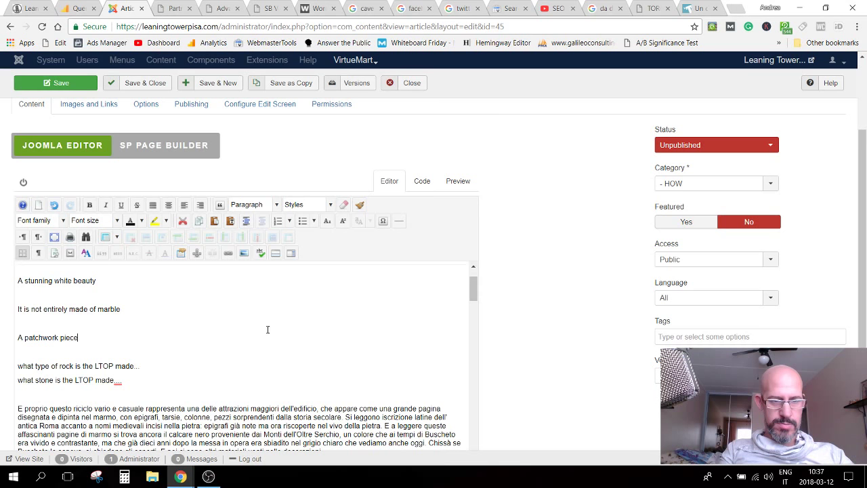
pyautogui.write(' of a')
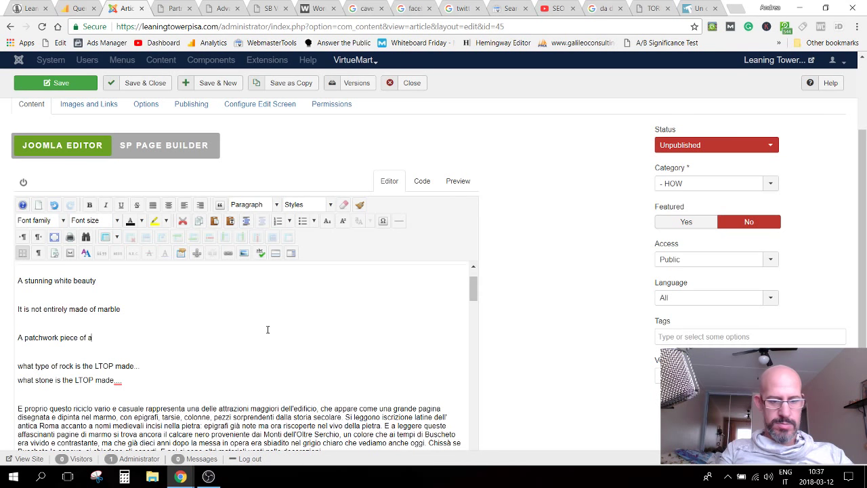
pyautogui.write('r')
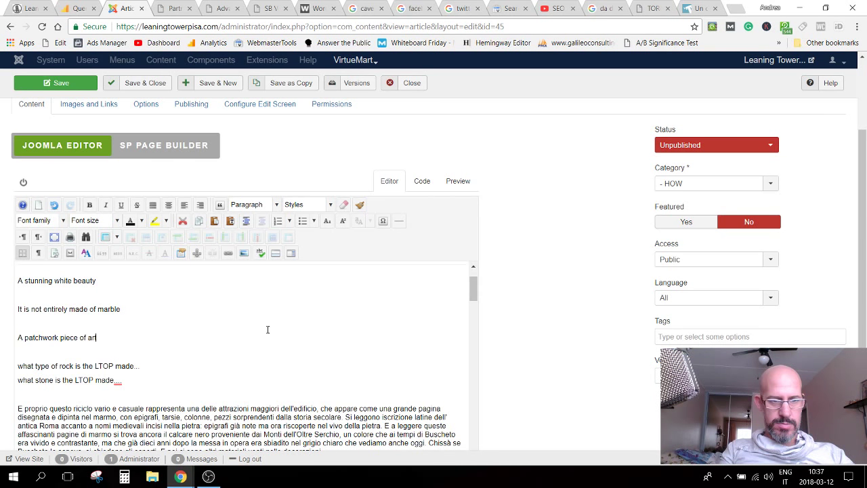
pyautogui.write('t')
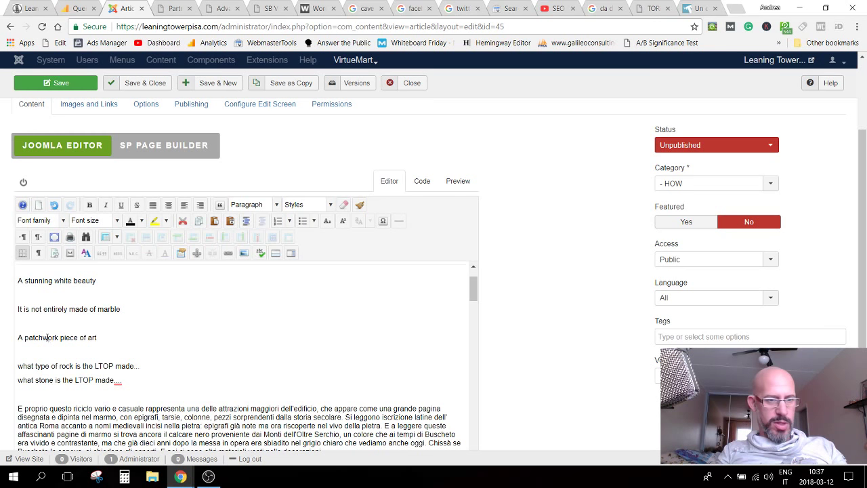
# Step: Look up the word "patchwork" from the article on Google, refine the search to "patchwork define", and close the results after reading the definition
pyautogui.doubleClick(46, 337)
pyautogui.hotkey('ctrl', 'c')
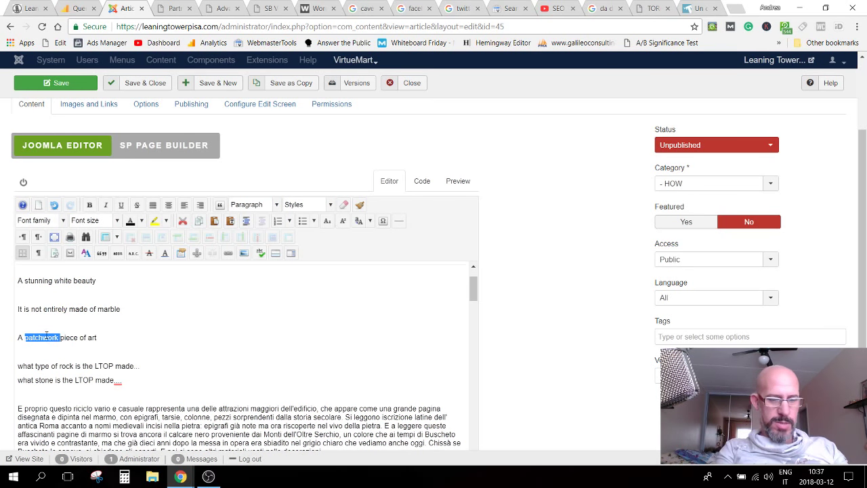
pyautogui.click(735, 8)
pyautogui.hotkey('ctrl', 'v')
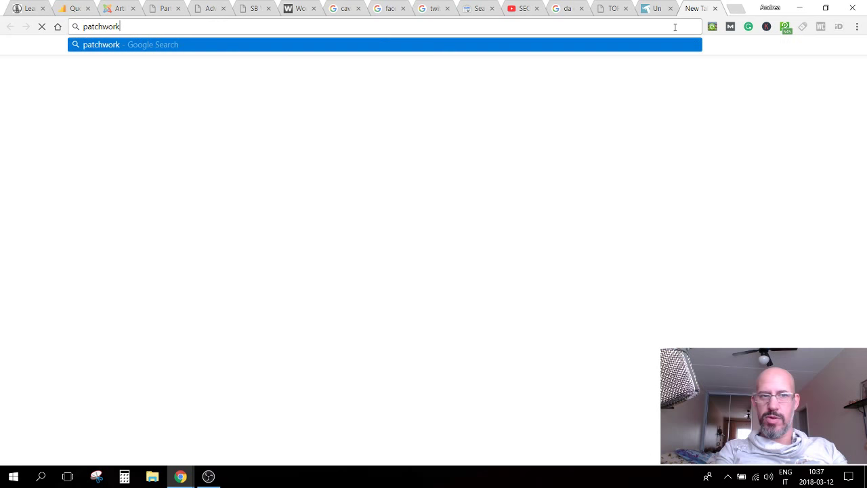
pyautogui.press('Return')
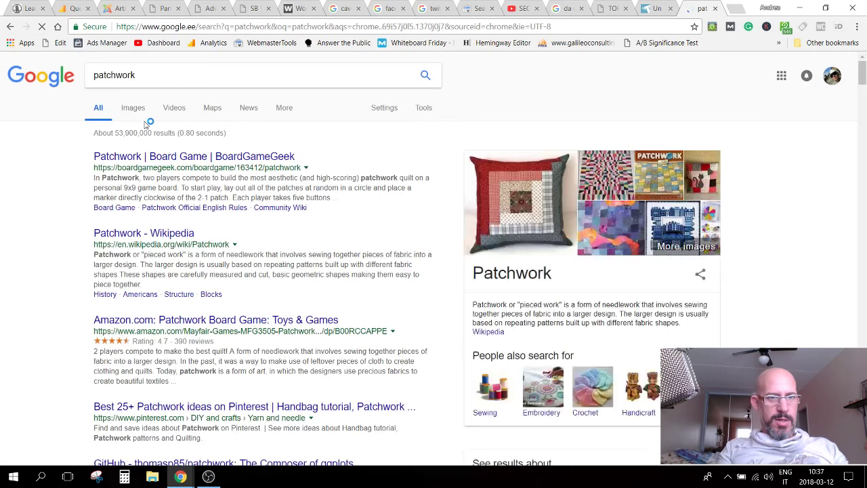
pyautogui.click(151, 80)
pyautogui.write('define')
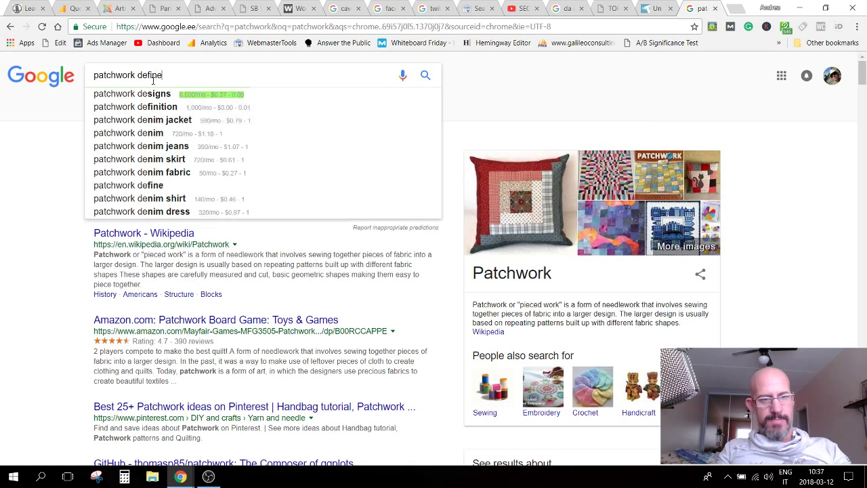
pyautogui.press('Return')
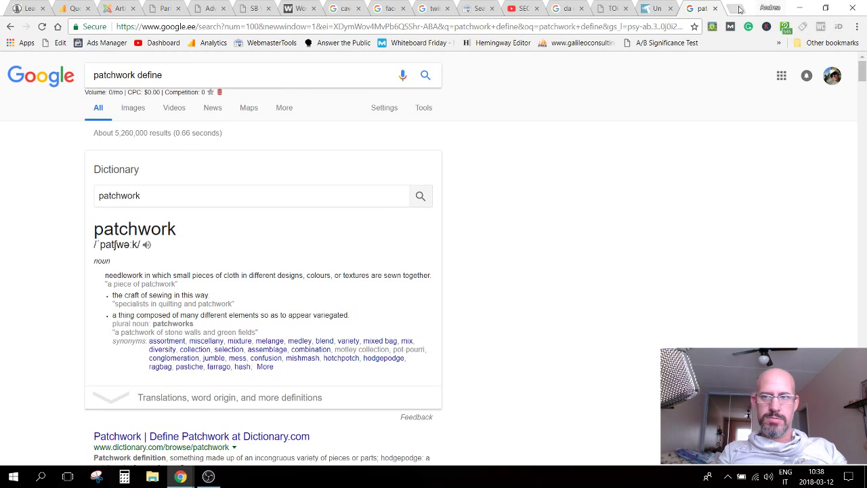
pyautogui.hotkey('ctrl', 'w')
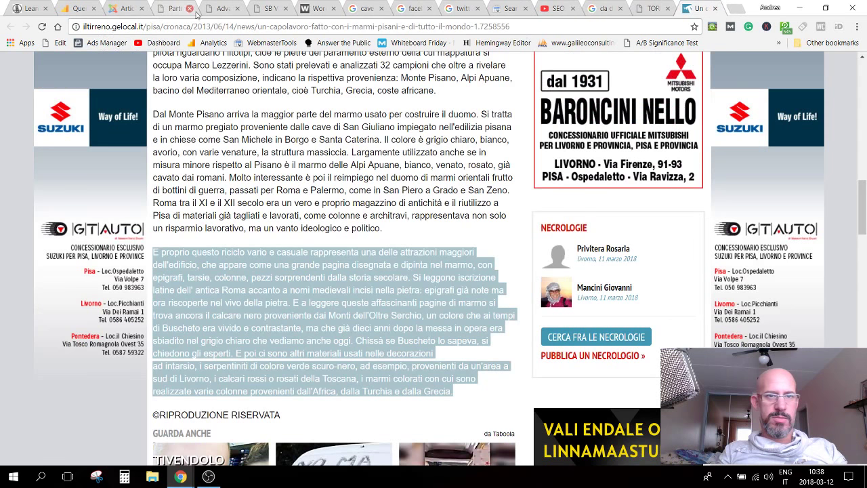
# Step: Reopen the Monster List of Power Words PDF and look through its word categories down to the temptation words
pyautogui.click(301, 10)
pyautogui.click(270, 10)
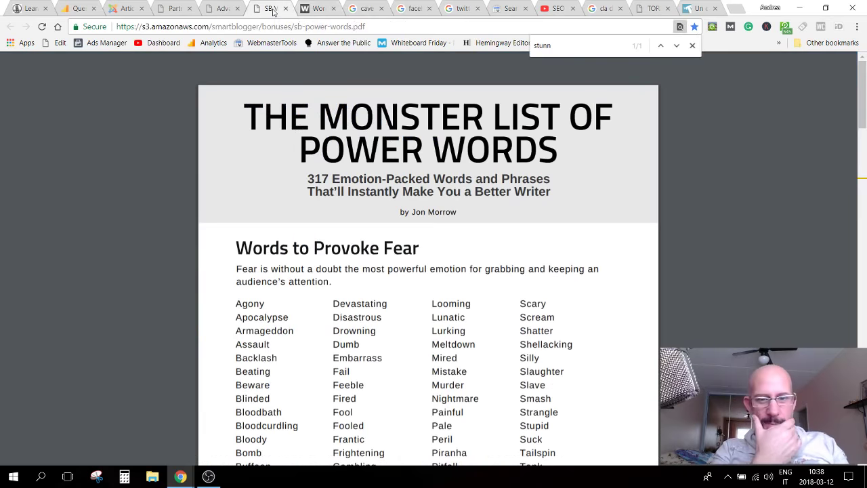
pyautogui.scroll(-3, 445, 234)
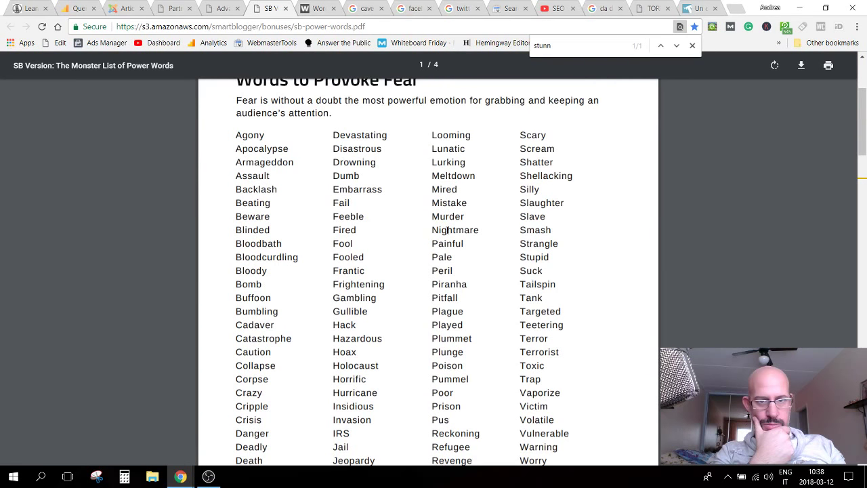
pyautogui.scroll(-10, 447, 230)
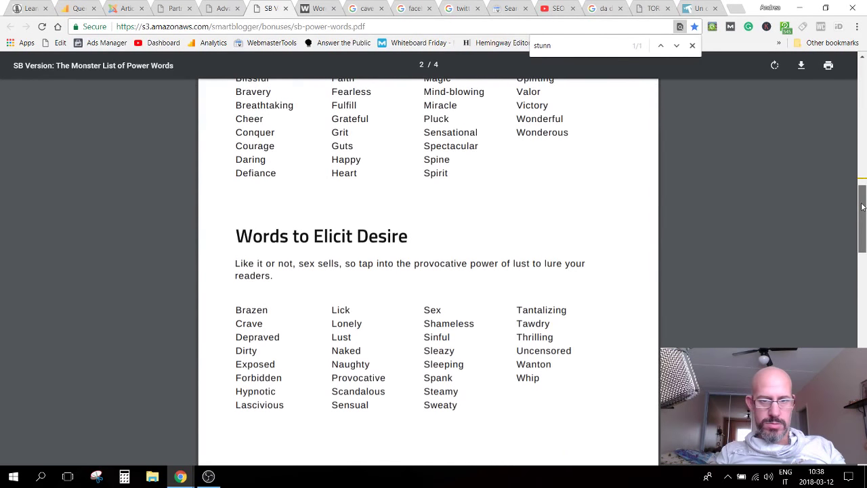
pyautogui.moveTo(861, 207); pyautogui.dragTo(855, 407)
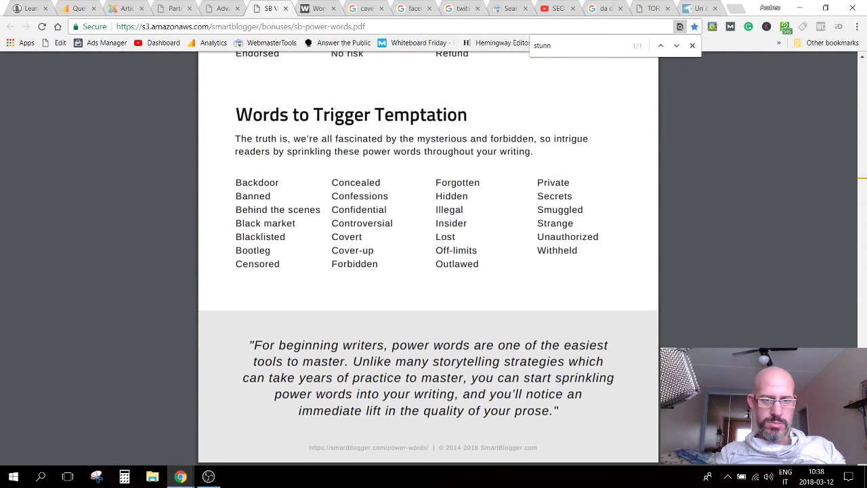
pyautogui.scroll(2, 428, 257)
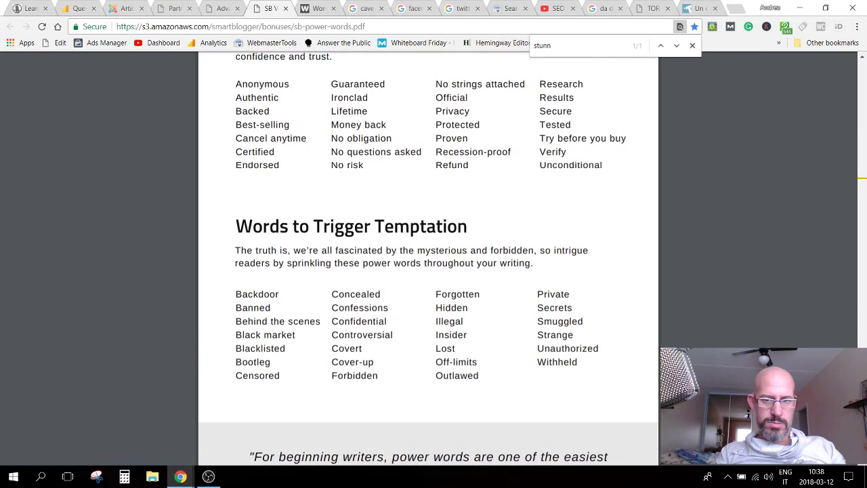
pyautogui.press('Home')
# Step: Switch back to the Joomla article and start a new paragraph below "A patchwork piece of art"
pyautogui.hotkey('ctrl', '3')
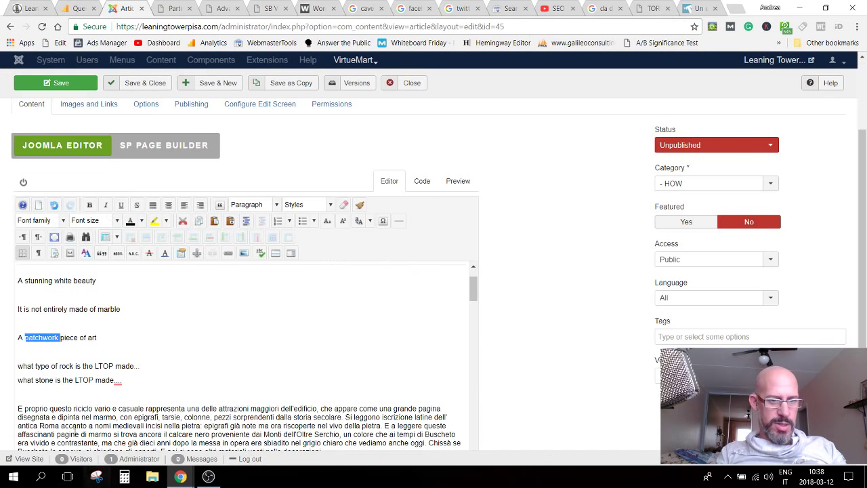
pyautogui.click(149, 335)
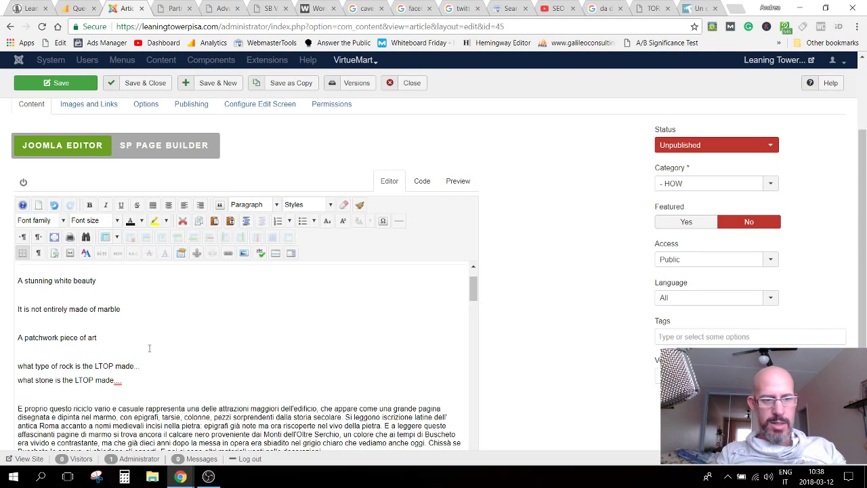
pyautogui.press('Return')
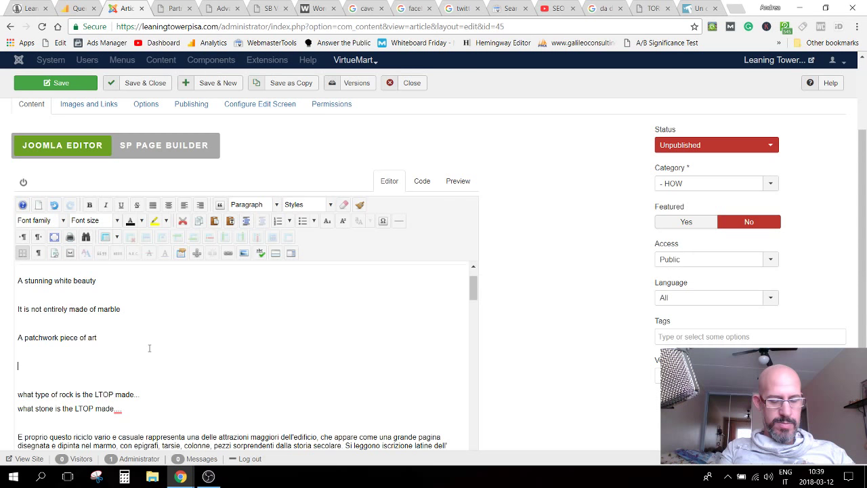
pyautogui.write('S')
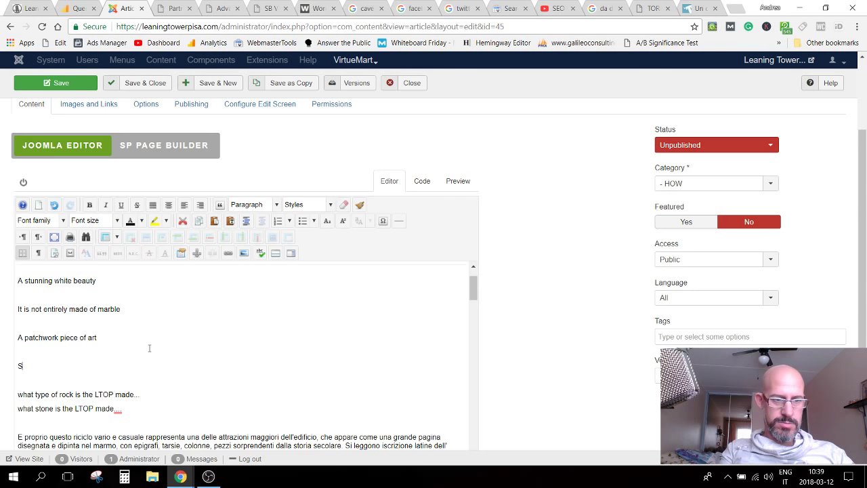
pyautogui.press('BackSpace')
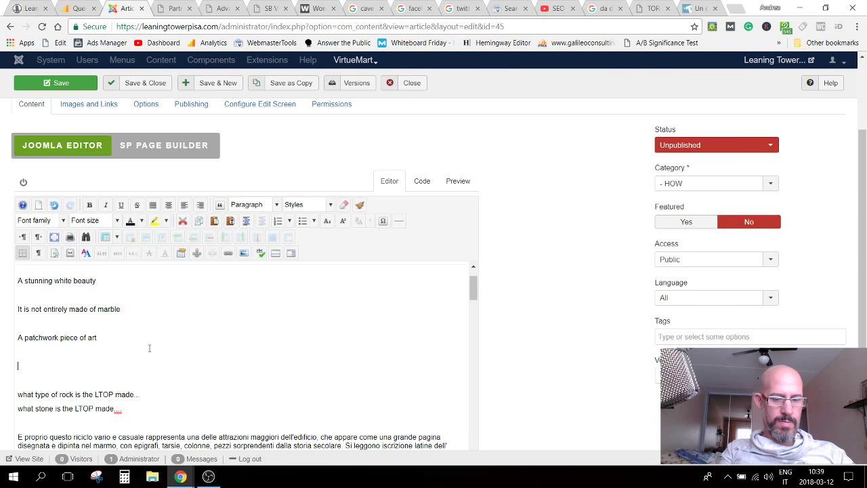
pyautogui.write('Savi')
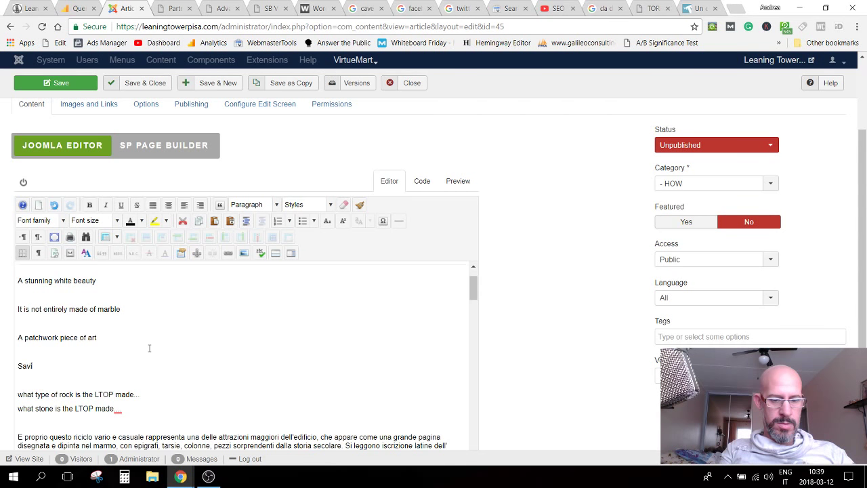
pyautogui.write('ng the')
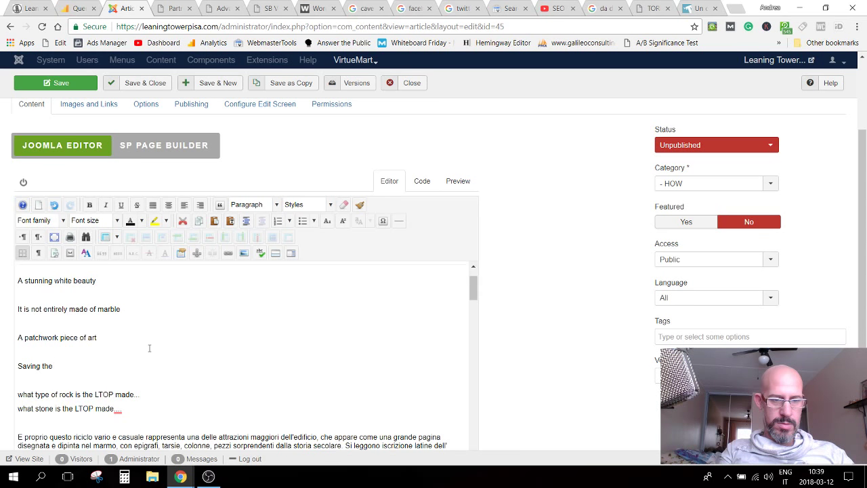
pyautogui.write('white')
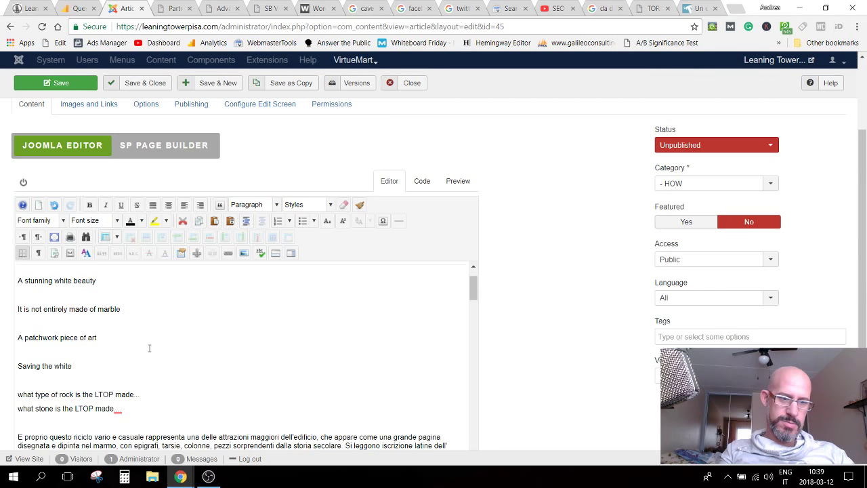
pyautogui.press('BackSpace')
pyautogui.press('BackSpace')
pyautogui.press('BackSpace')
pyautogui.press('BackSpace')
pyautogui.press('BackSpace')
pyautogui.press('BackSpace')
pyautogui.press('BackSpace')
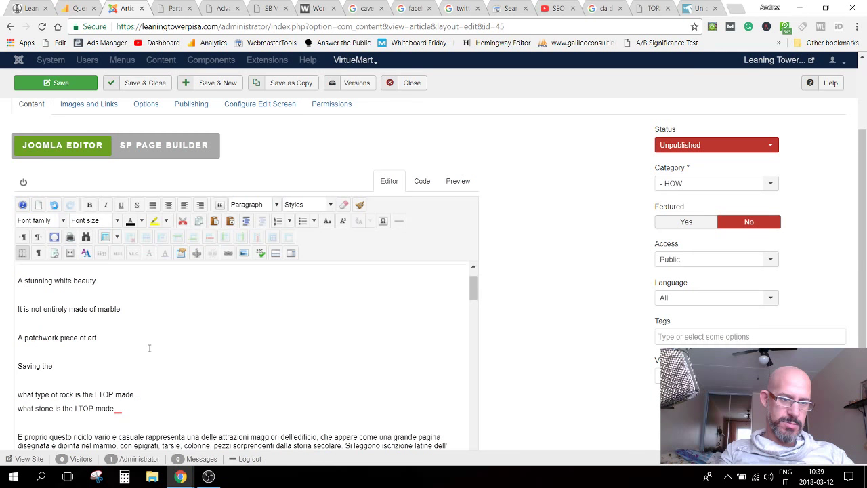
pyautogui.press('BackSpace')
pyautogui.write('is')
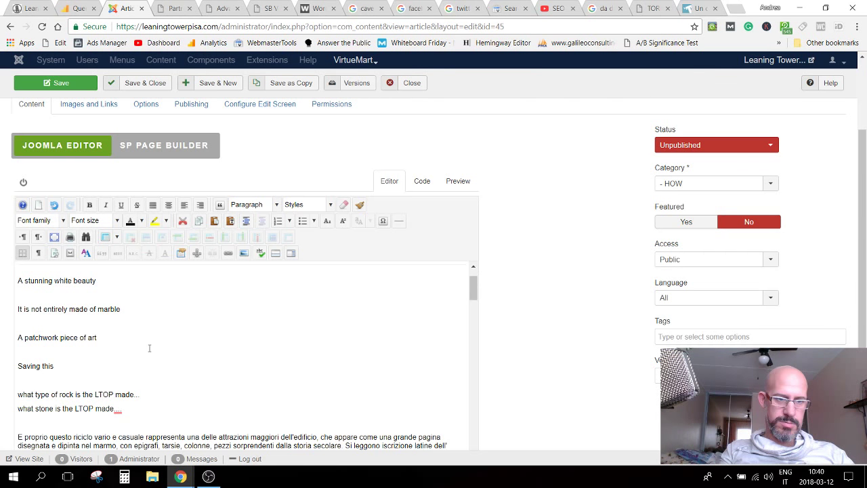
pyautogui.press('BackSpace')
pyautogui.press('BackSpace')
pyautogui.press('BackSpace')
pyautogui.press('BackSpace')
pyautogui.press('BackSpace')
pyautogui.write('t')
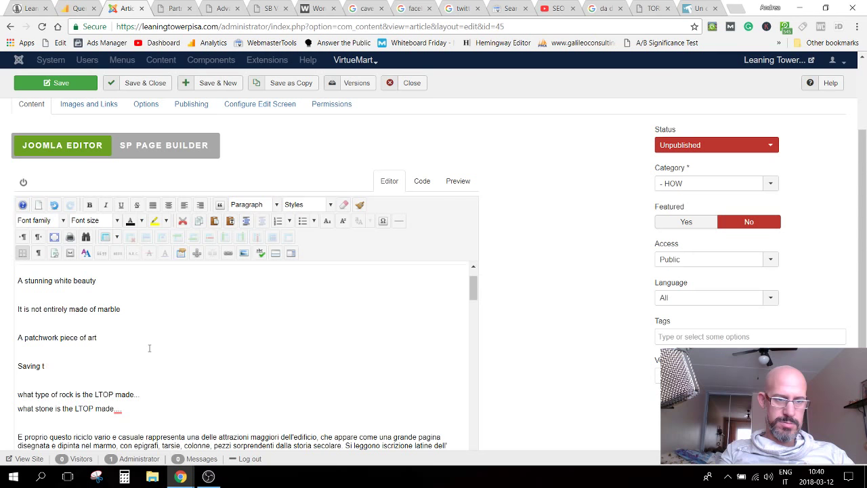
pyautogui.press('BackSpace')
pyautogui.press('BackSpace')
pyautogui.press('BackSpace')
pyautogui.press('BackSpace')
pyautogui.press('BackSpace')
pyautogui.press('BackSpace')
pyautogui.press('BackSpace')
pyautogui.press('BackSpace')
pyautogui.write('Red')
pyautogui.press('BackSpace')
pyautogui.press('BackSpace')
pyautogui.press('BackSpace')
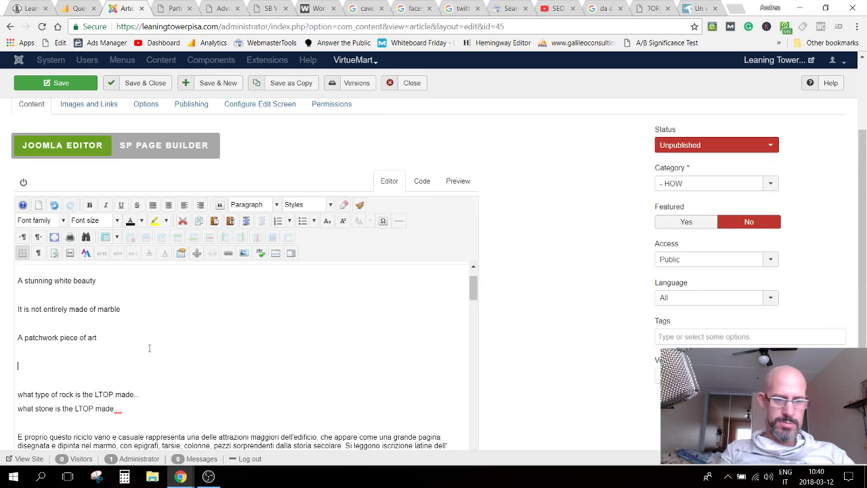
# Step: Write a line starting with "Restoring its natura" in the empty paragraph below "A patchwork piece of art"
pyautogui.write('Resto')
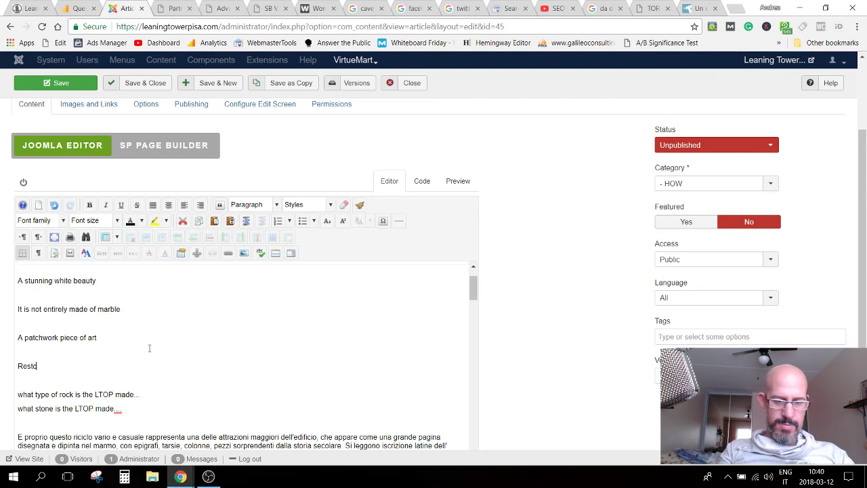
pyautogui.write('rin')
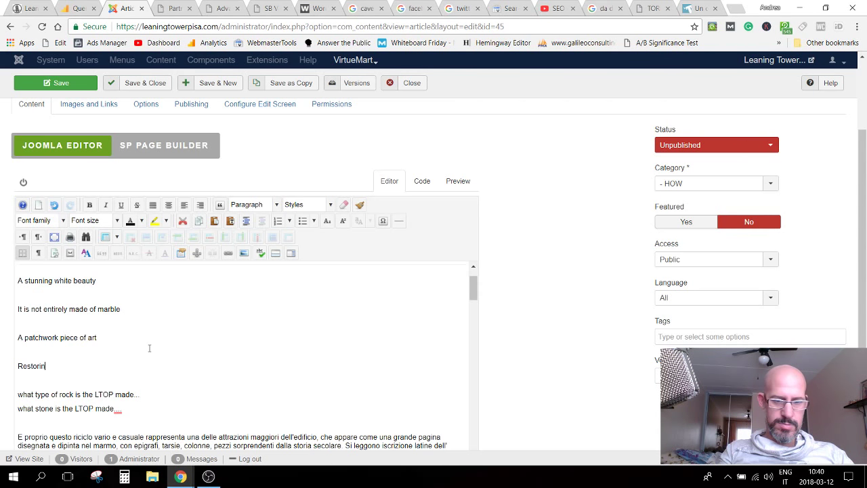
pyautogui.write('g')
pyautogui.write(' its natura')
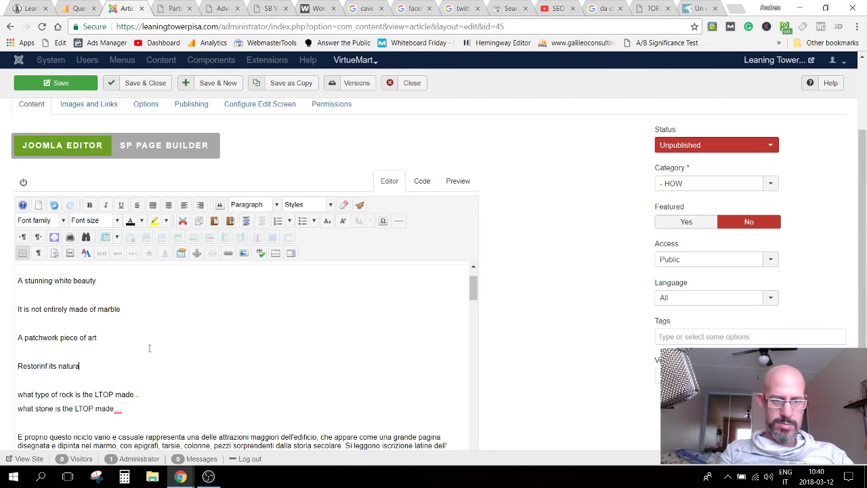
# Step: Replace the final word of the outline line beginning "Restorinf its" with "original"
pyautogui.press('BackSpace')
pyautogui.press('BackSpace')
pyautogui.press('BackSpace')
pyautogui.press('BackSpace')
pyautogui.press('BackSpace')
pyautogui.press('BackSpace')
pyautogui.press('BackSpace')
pyautogui.press('BackSpace')
pyautogui.write('original')
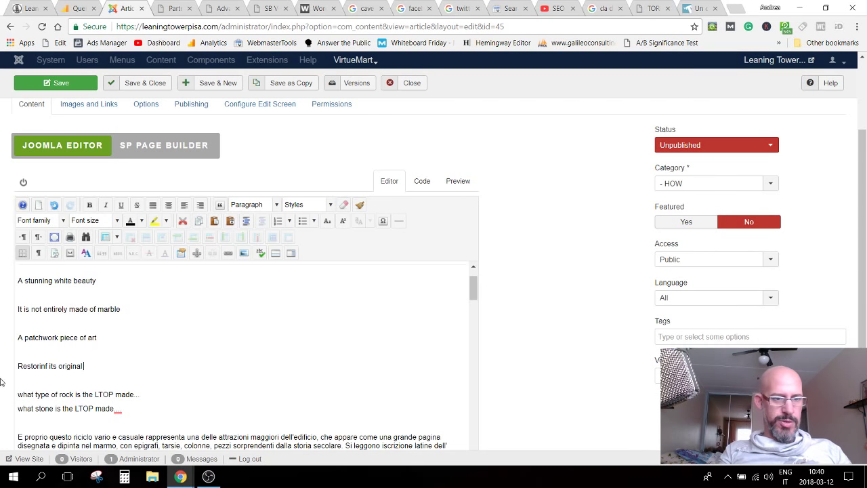
# Step: Correct "Restorinf" to "Restoring", complete the line as "Restoring its original look" and start a new line below it
pyautogui.click(46, 366)
pyautogui.press('BackSpace')
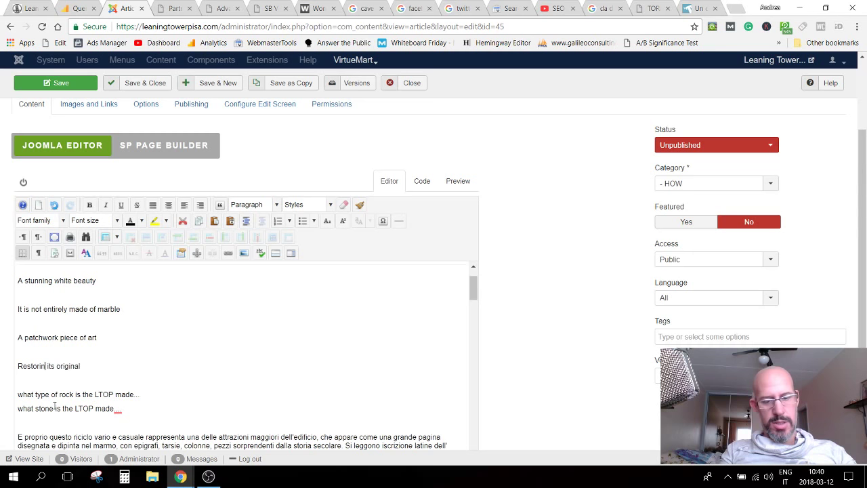
pyautogui.write('g')
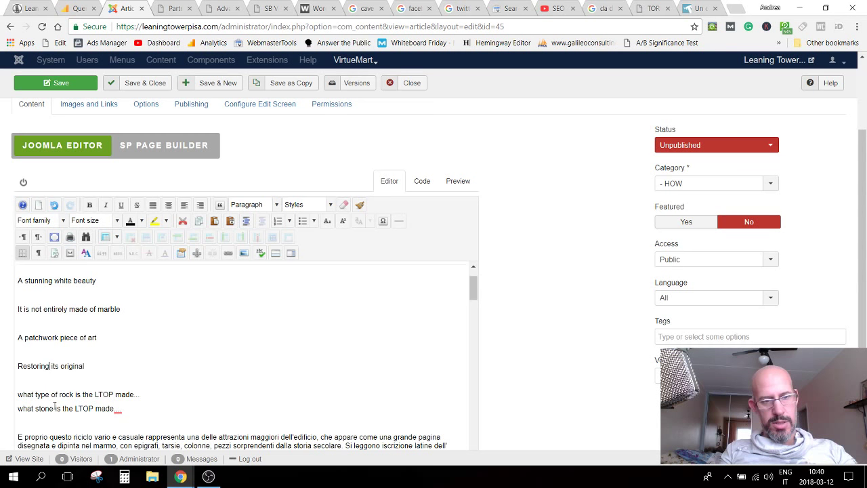
pyautogui.click(92, 372)
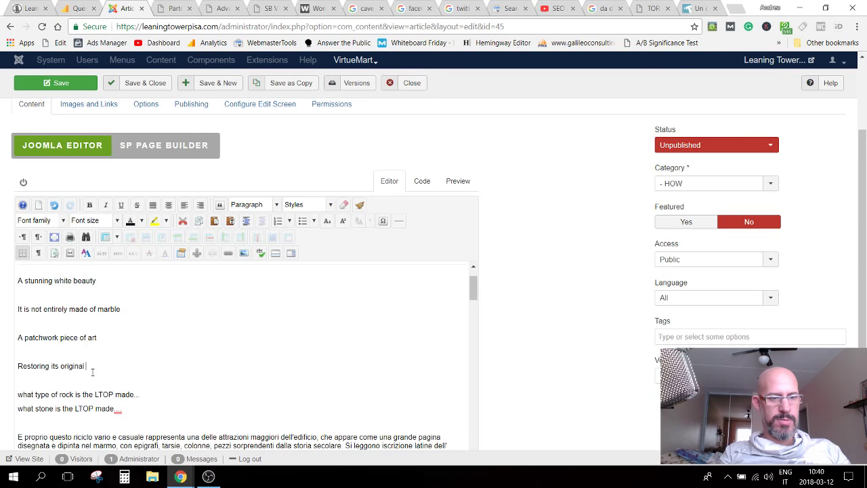
pyautogui.write('l')
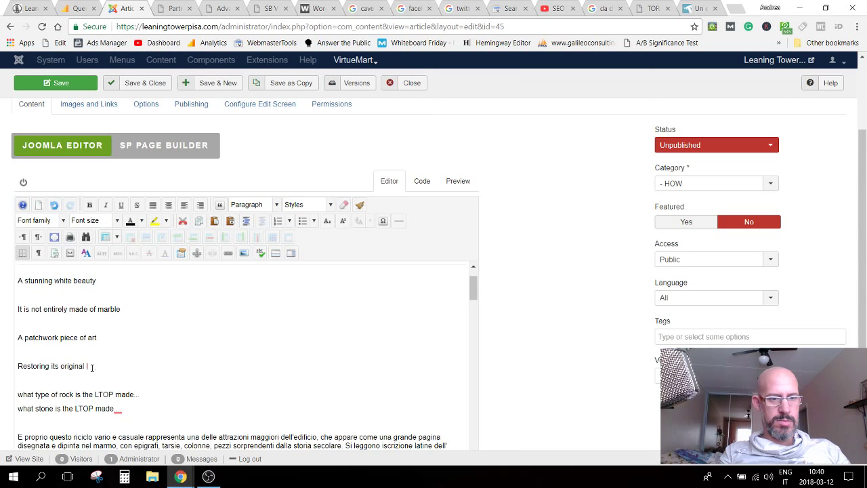
pyautogui.write('ook')
pyautogui.press('Return')
# Step: Examine the existing article text below the outline, from the Italian notes down to the closing "Do you want to know more?" section
pyautogui.scroll(-2, 127, 378)
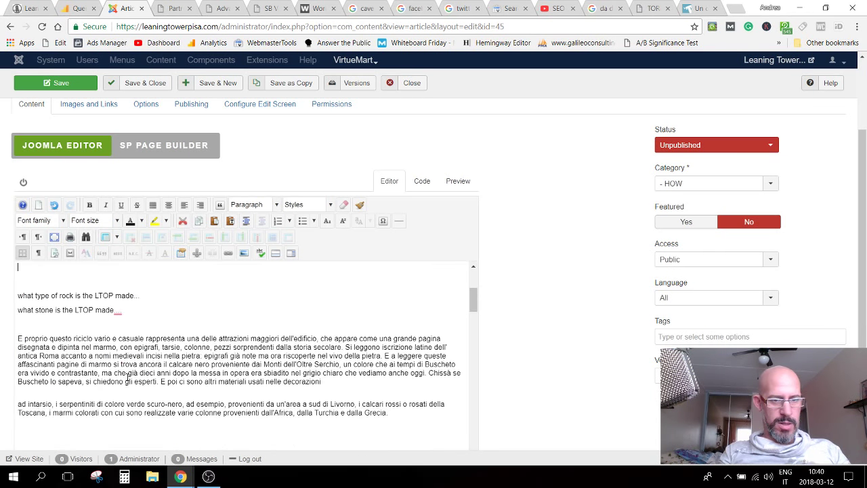
pyautogui.scroll(-3, 127, 378)
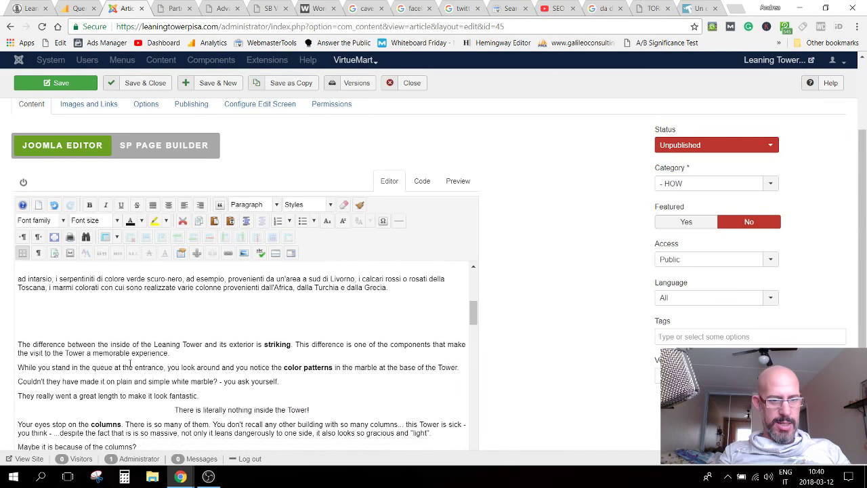
pyautogui.scroll(-1, 130, 364)
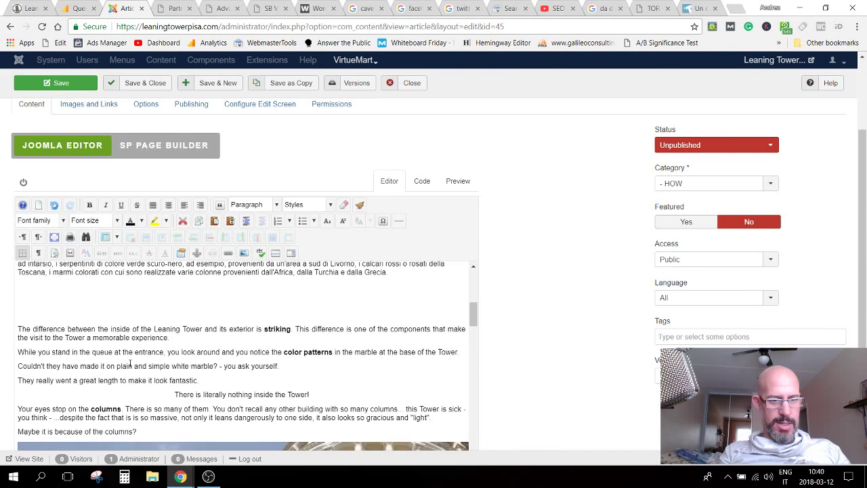
pyautogui.scroll(-2, 129, 364)
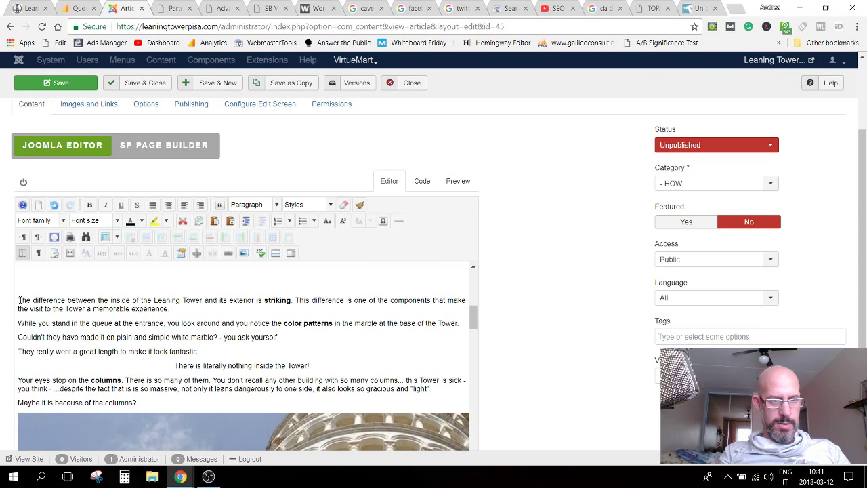
pyautogui.click(20, 299)
pyautogui.scroll(-5, 20, 299)
pyautogui.scroll(-10, 158, 342)
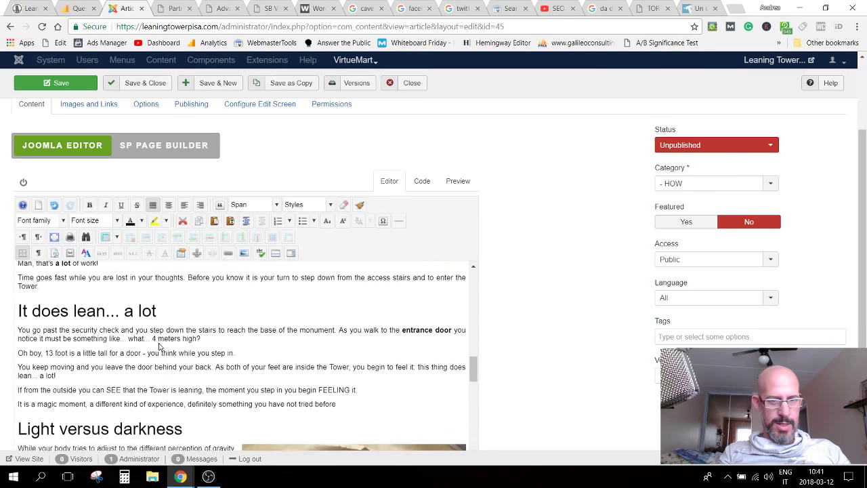
pyautogui.scroll(-3, 158, 346)
pyautogui.scroll(3, 158, 345)
pyautogui.scroll(-3, 159, 343)
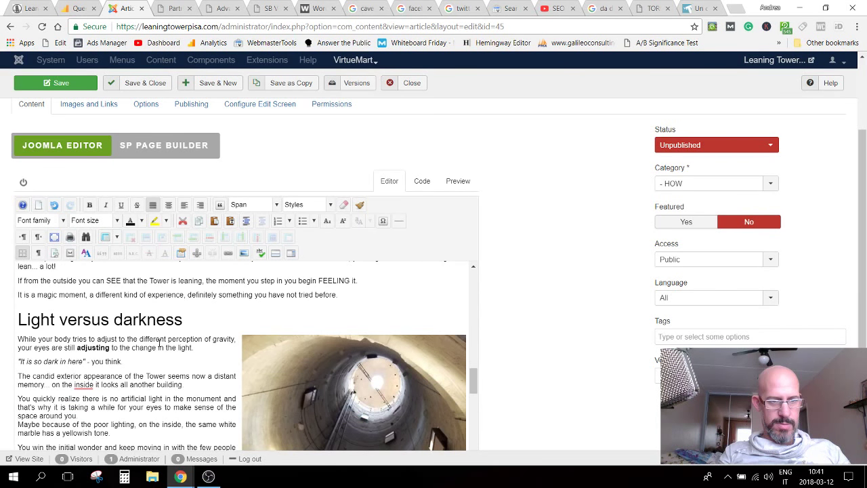
pyautogui.scroll(-15, 159, 344)
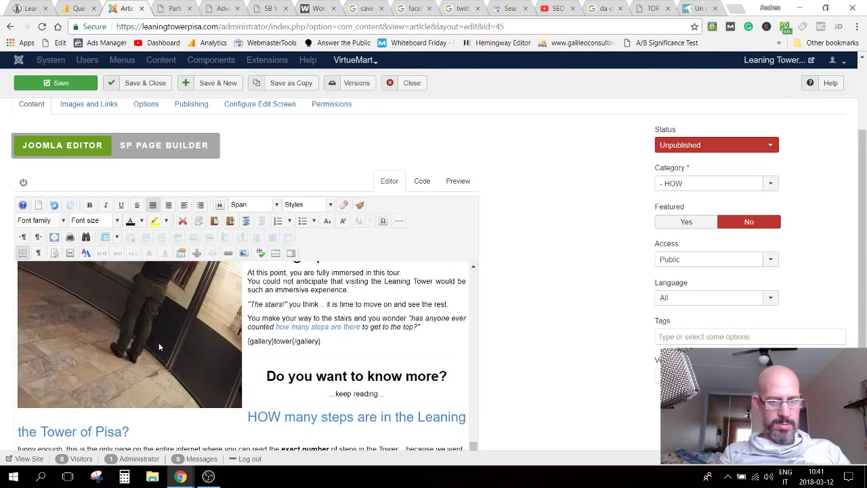
pyautogui.scroll(-2, 159, 347)
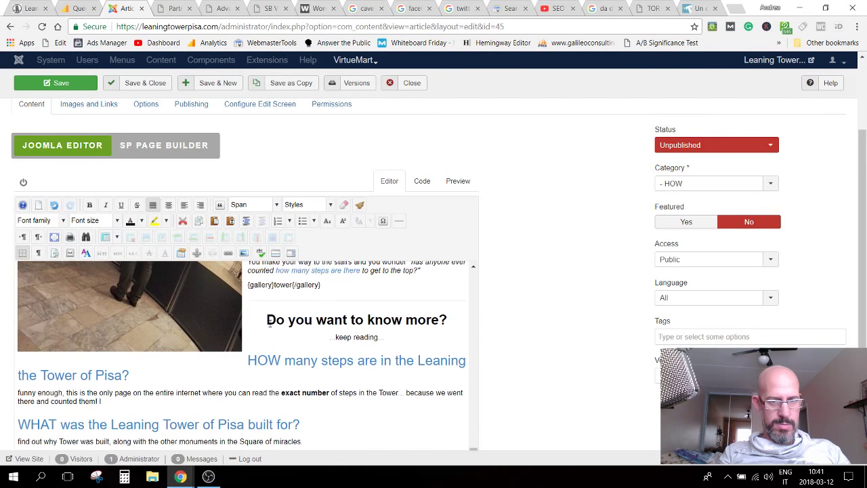
pyautogui.scroll(1, 269, 322)
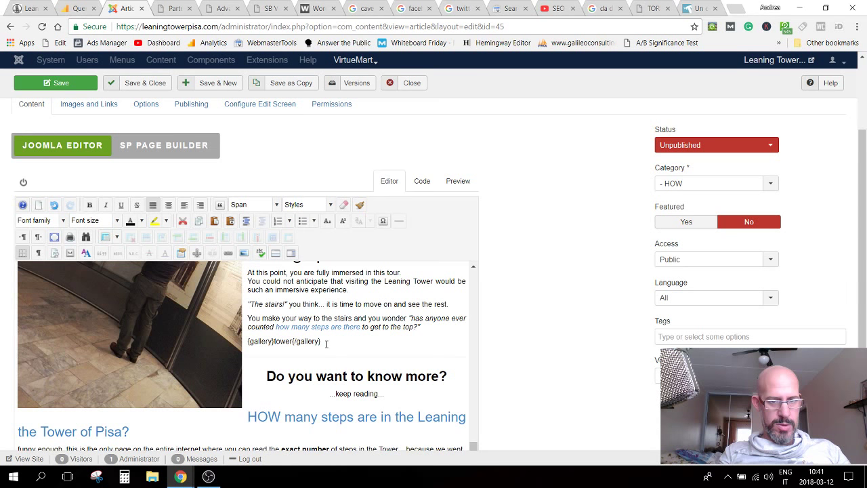
# Step: Insert the article's {gallery}tower{/gallery} tag below the line "A stunning white beauty"
pyautogui.click(327, 343)
pyautogui.scroll(3, 407, 353)
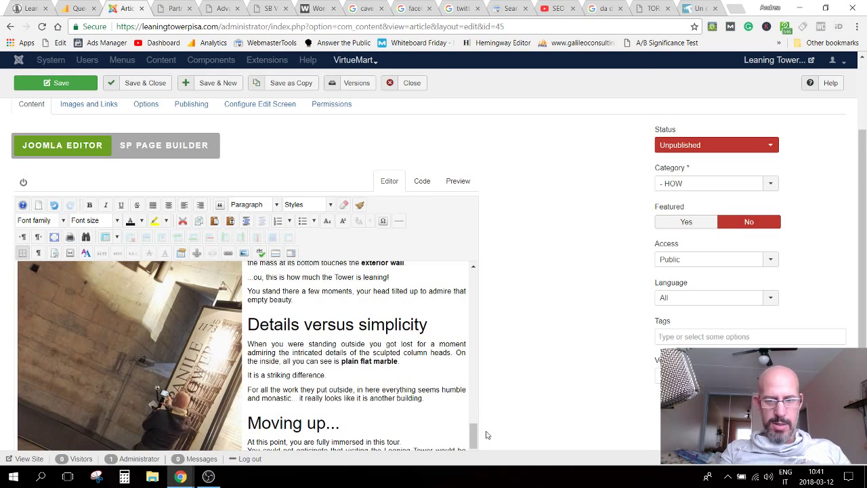
pyautogui.moveTo(473, 432); pyautogui.dragTo(452, 285)
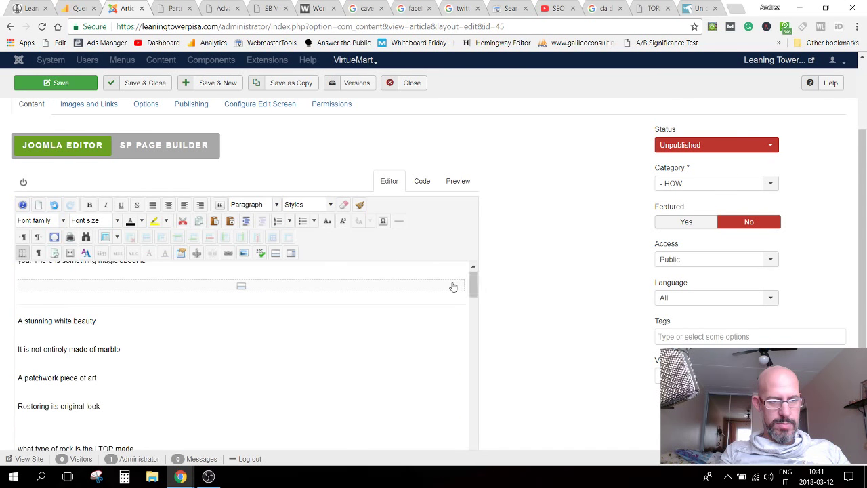
pyautogui.click(28, 332)
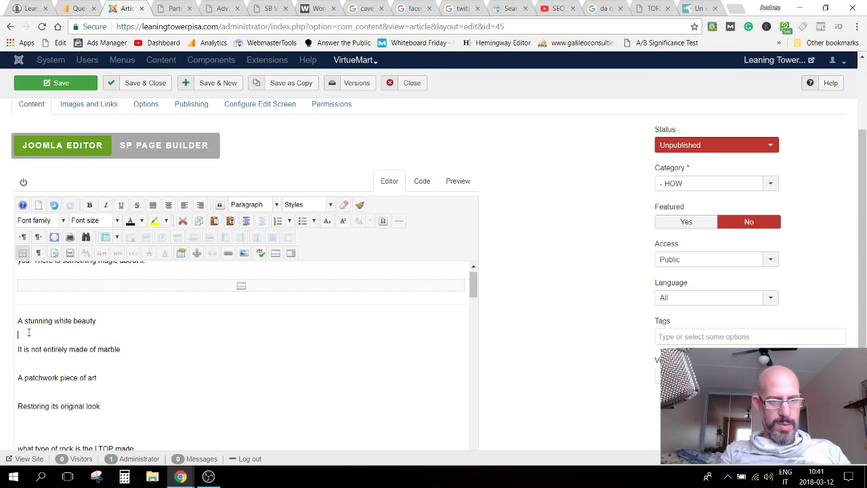
pyautogui.write('{gallery}tower{/gallery}')
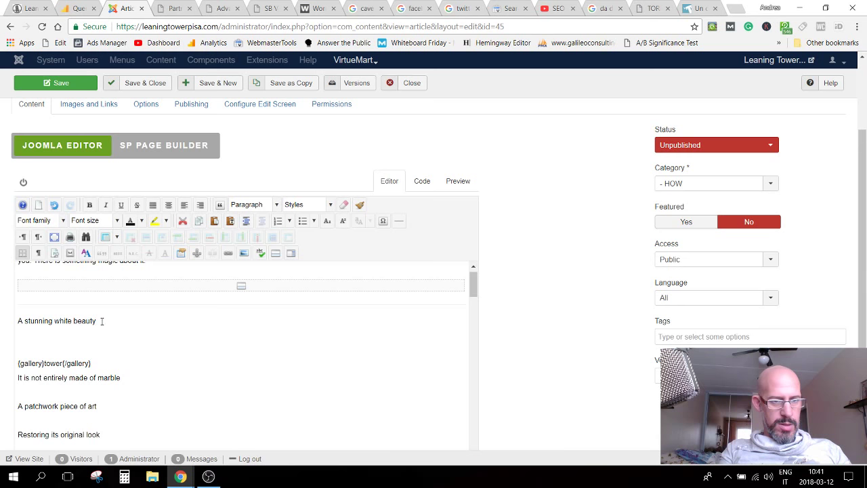
# Step: Add the placeholder text "bla bla bla bla" directly beneath "A stunning white beauty"
pyautogui.click(71, 336)
pyautogui.write('bla')
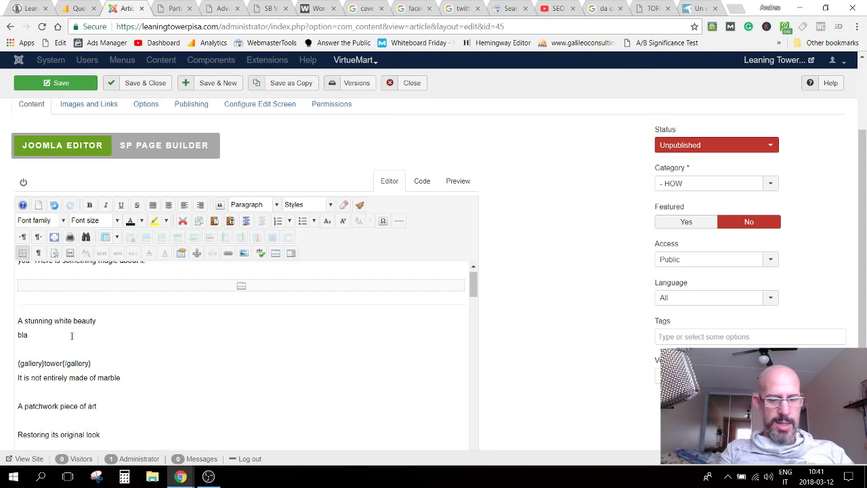
pyautogui.write(' bla bla bla')
pyautogui.moveTo(64, 334); pyautogui.dragTo(11, 339)
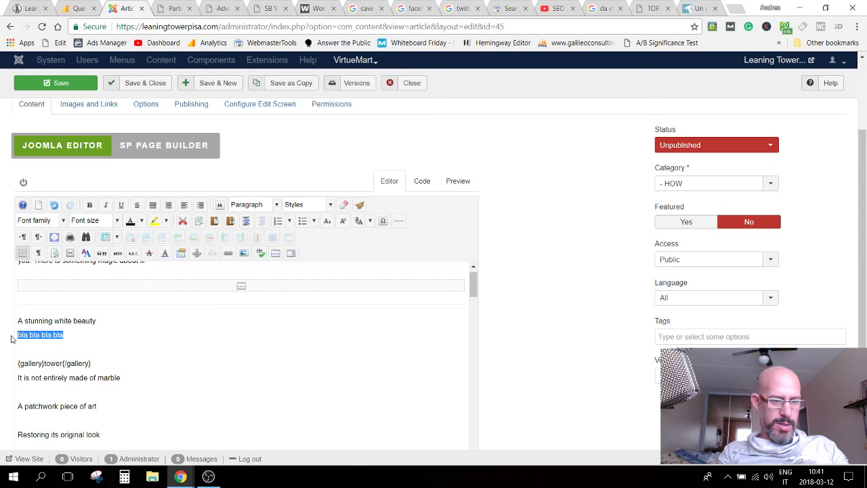
pyautogui.press('End')
pyautogui.write('{gallery}tower{/gallery}')
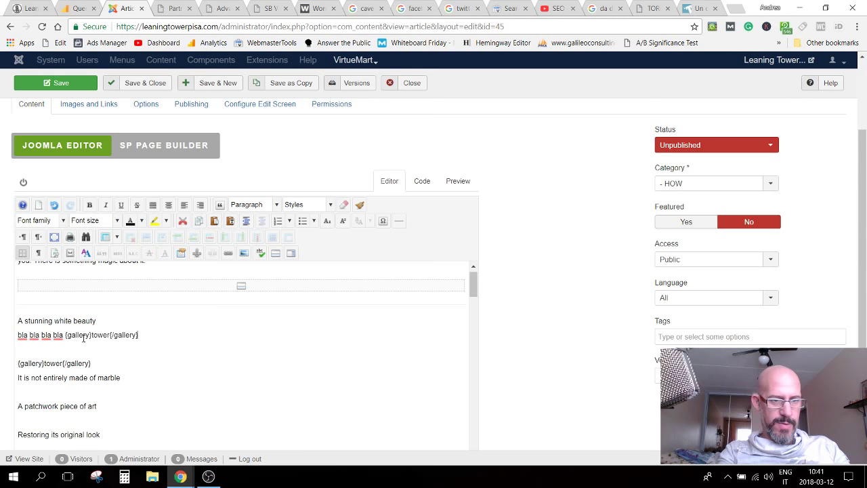
pyautogui.moveTo(65, 335); pyautogui.dragTo(139, 334)
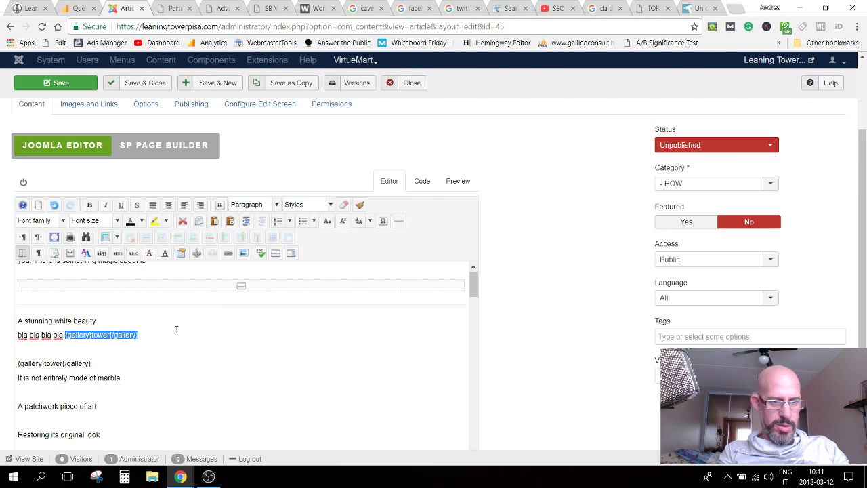
pyautogui.press('BackSpace')
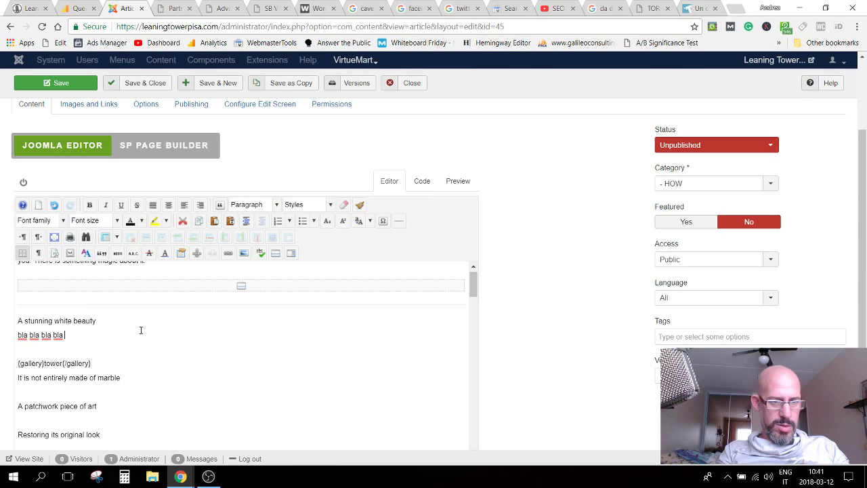
# Step: Extend the placeholder with repeated "bla" ending in "..." and copy the whole line beneath "It is not entirely made of marble"
pyautogui.write('bla bla bla bla bla bla bla bla bla bla bla bla bla bla bla bla ...')
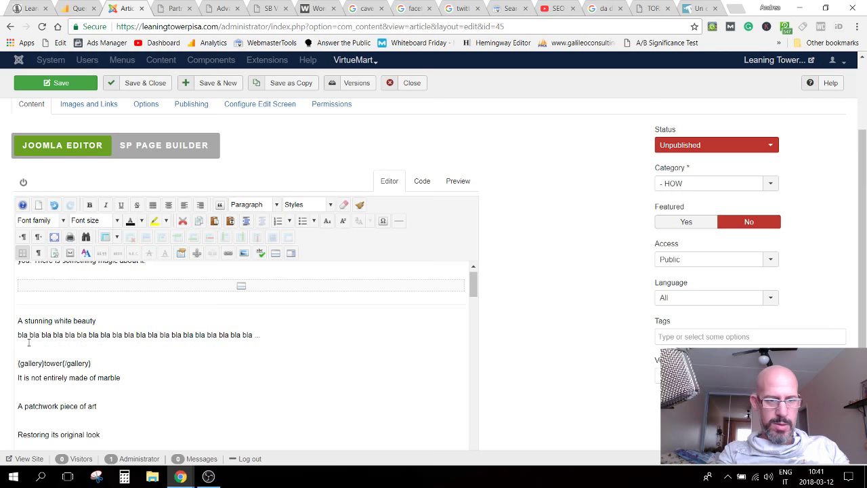
pyautogui.hotkey('shift', 'Home')
pyautogui.hotkey('ctrl', 'c')
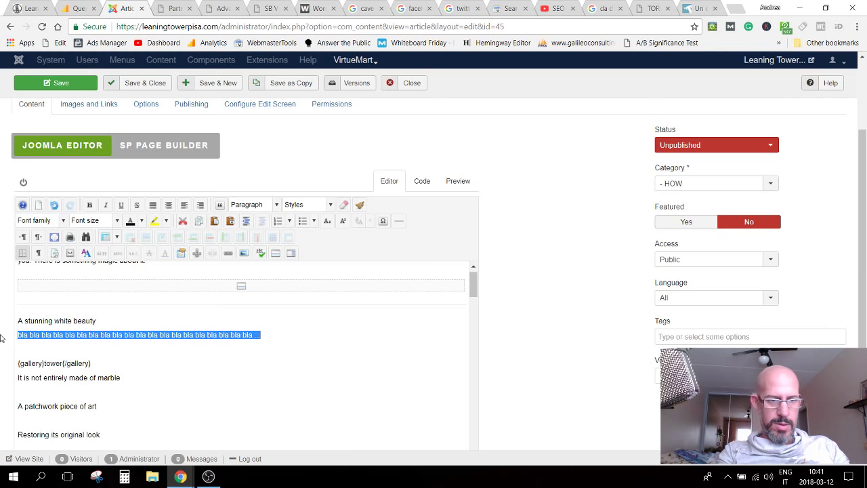
pyautogui.click(41, 387)
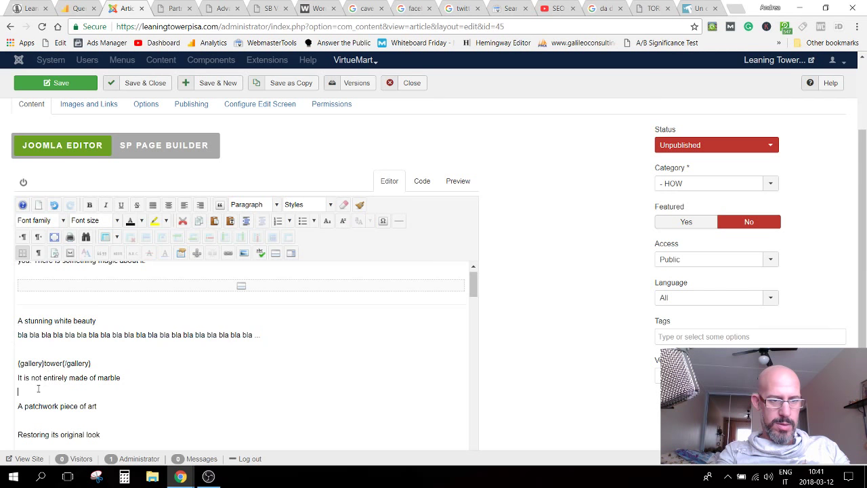
pyautogui.hotkey('ctrl', 'v')
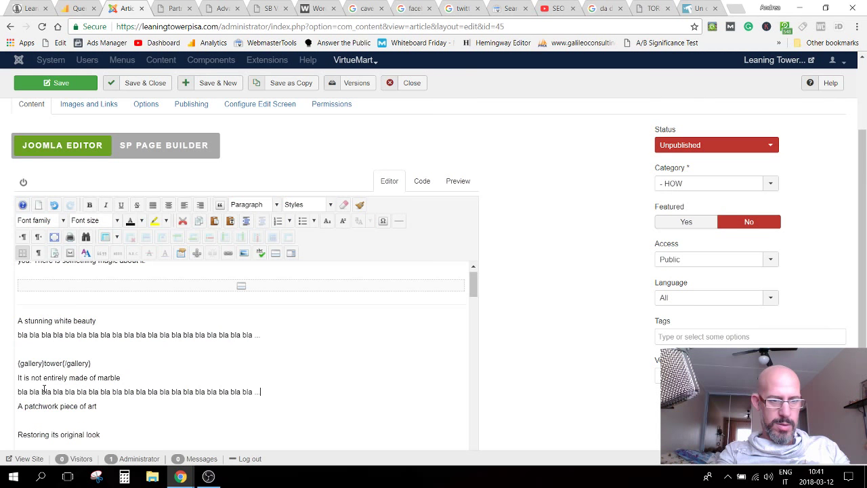
# Step: Add the same "bla bla ..." placeholder line beneath "A patchwork piece of art" and "Restoring its original look"
pyautogui.scroll(-2, 44, 389)
pyautogui.click(37, 305)
pyautogui.write('bla bla bla bla bla bla bla bla bla bla bla bla bla bla bla bla bla bla bla bla bla ...')
pyautogui.click(52, 333)
pyautogui.write('bla bla bla bla bla bla bla bla bla bla bla bla bla bla bla bla bla bla bla bla bla ...')
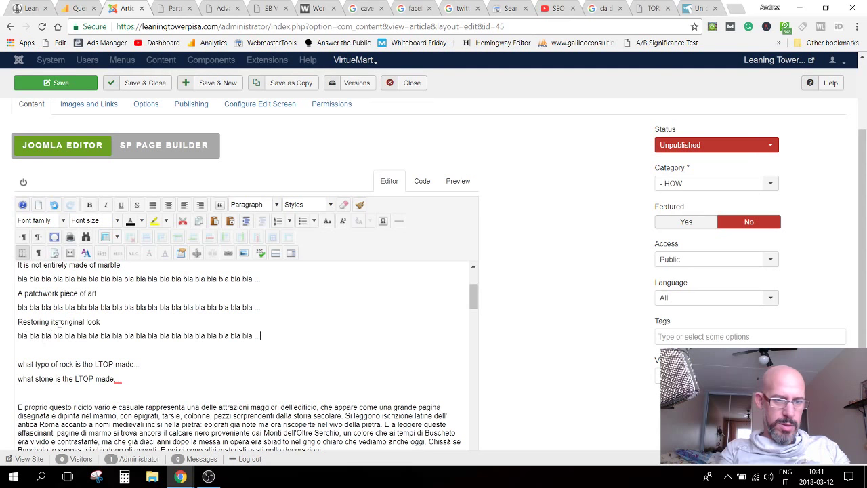
# Step: Remove the empty line above the {gallery}tower{/gallery} tag
pyautogui.scroll(1, 60, 323)
pyautogui.click(59, 288)
pyautogui.press('BackSpace')
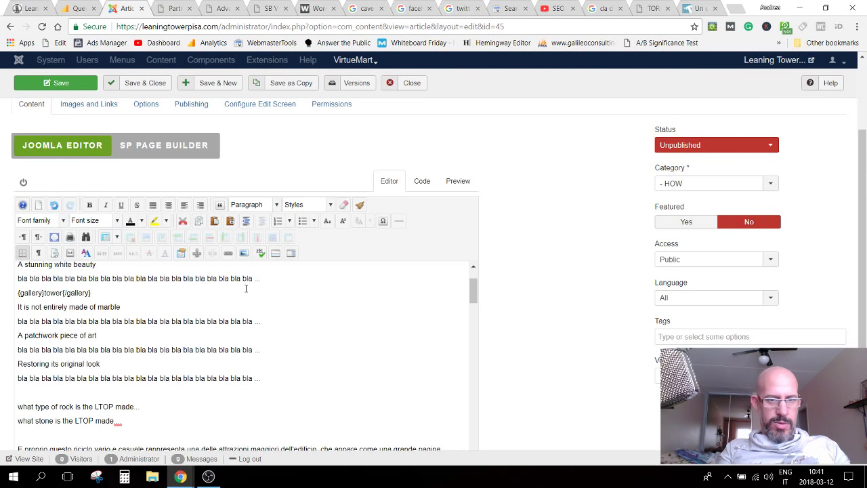
# Step: Insert a new line above "A stunning white beauty" and fill it with the copied "bla bla ..." placeholder text
pyautogui.scroll(1, 246, 288)
pyautogui.tripleClick(8, 321)
pyautogui.click(20, 320)
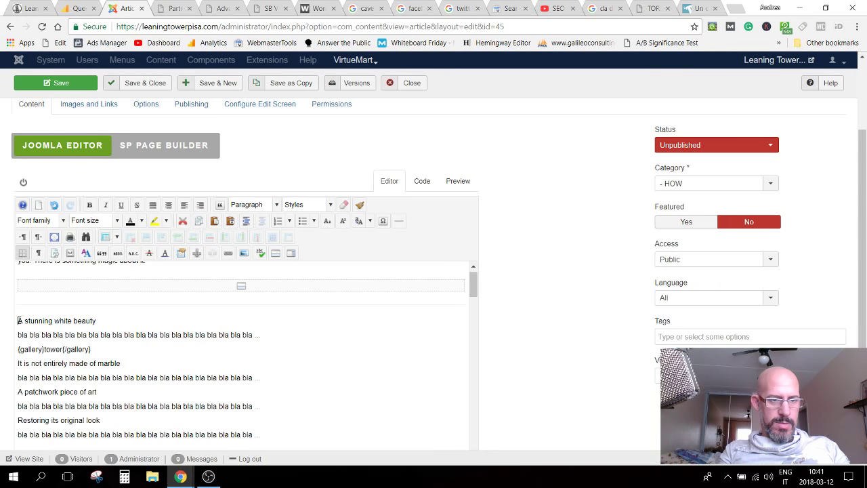
pyautogui.press('Return')
pyautogui.press('Up')
pyautogui.hotkey('ctrl', 'v')
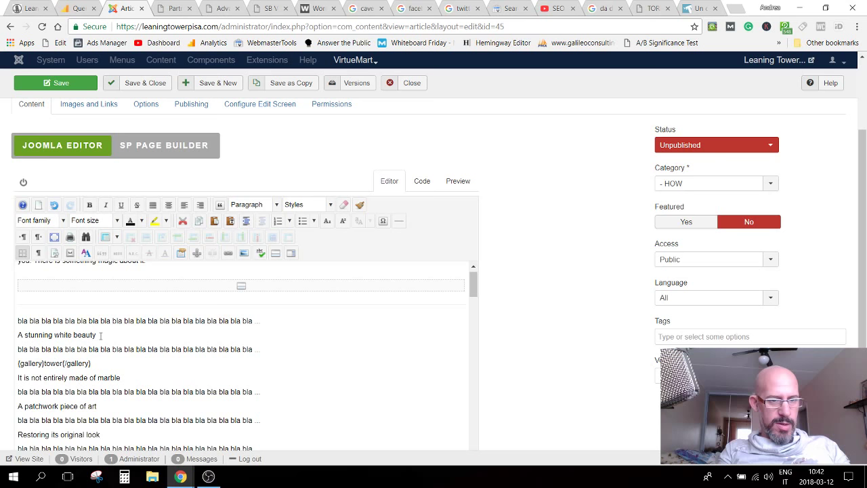
# Step: Format "A stunning white beauty" and "It is not entirely made of marble" as Heading 2
pyautogui.moveTo(100, 335); pyautogui.dragTo(18, 335)
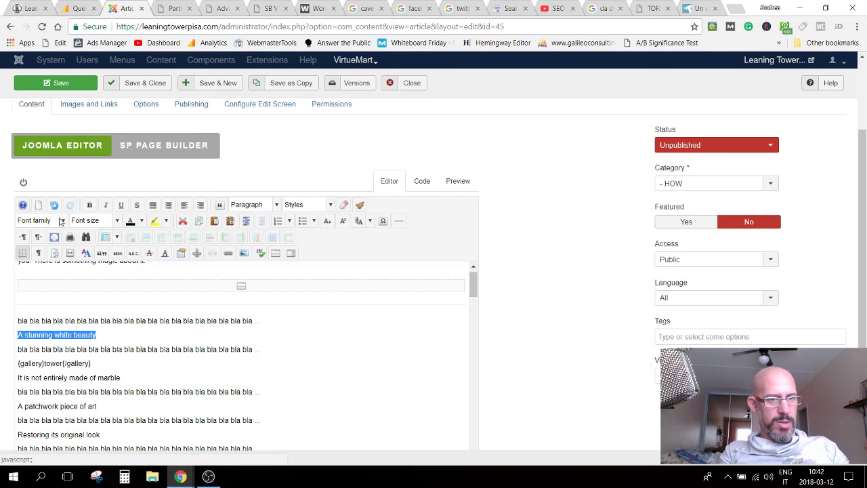
pyautogui.click(277, 204)
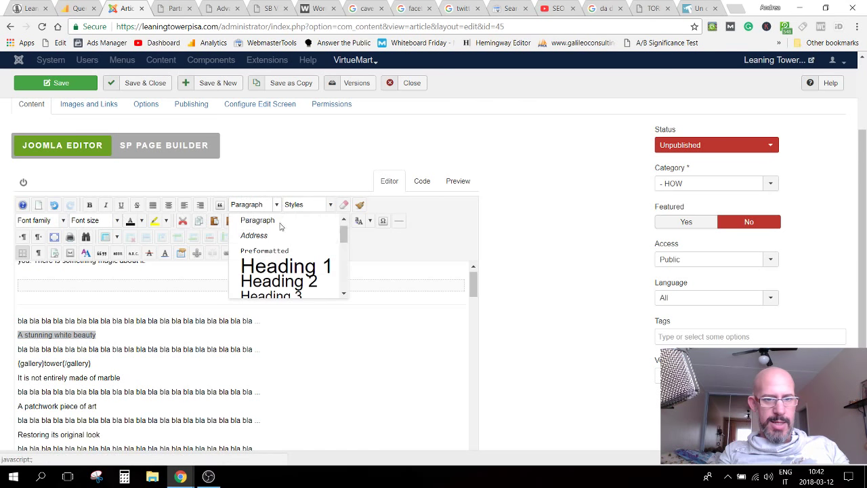
pyautogui.click(272, 290)
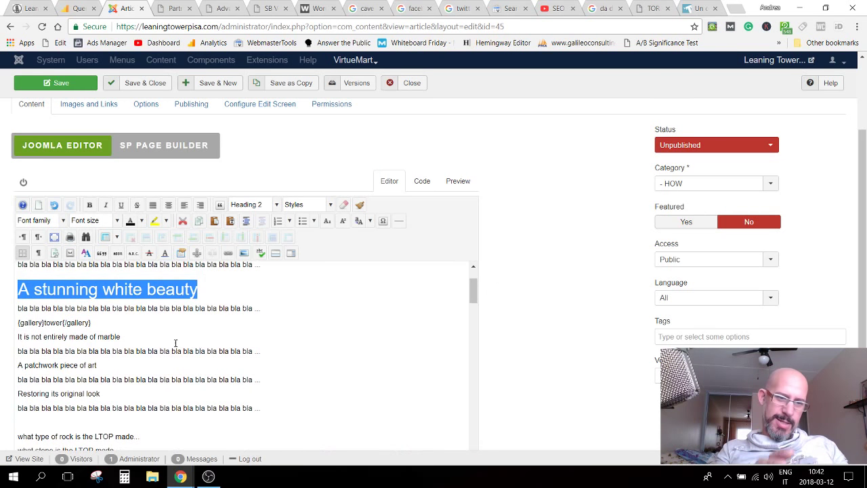
pyautogui.moveTo(151, 336); pyautogui.dragTo(19, 335)
pyautogui.click(252, 204)
pyautogui.click(268, 282)
pyautogui.scroll(-3, 180, 330)
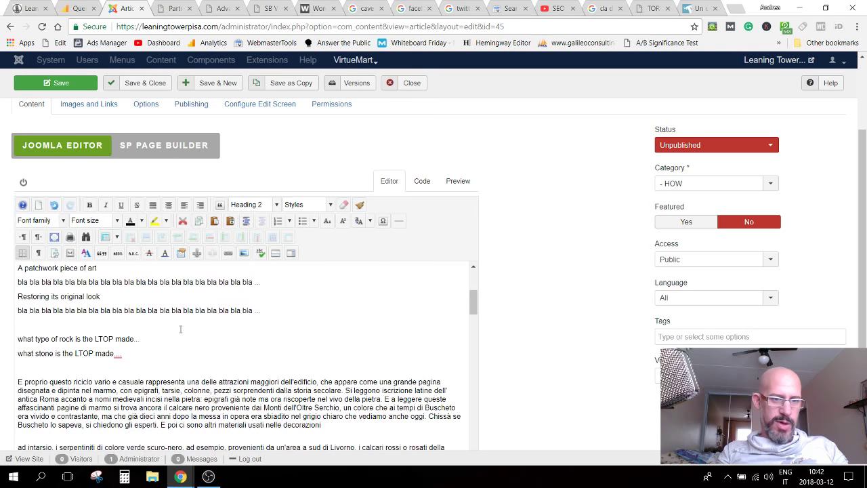
# Step: Format the line "A patchwork piece of art" as Heading 2
pyautogui.scroll(1, 103, 349)
pyautogui.moveTo(97, 326); pyautogui.dragTo(19, 325)
pyautogui.click(252, 204)
pyautogui.click(271, 282)
# Step: Open the published "WHEN was the Leaning Tower of Pisa built?" article and examine its title, gallery, quote and closing related-links layout
pyautogui.click(27, 8)
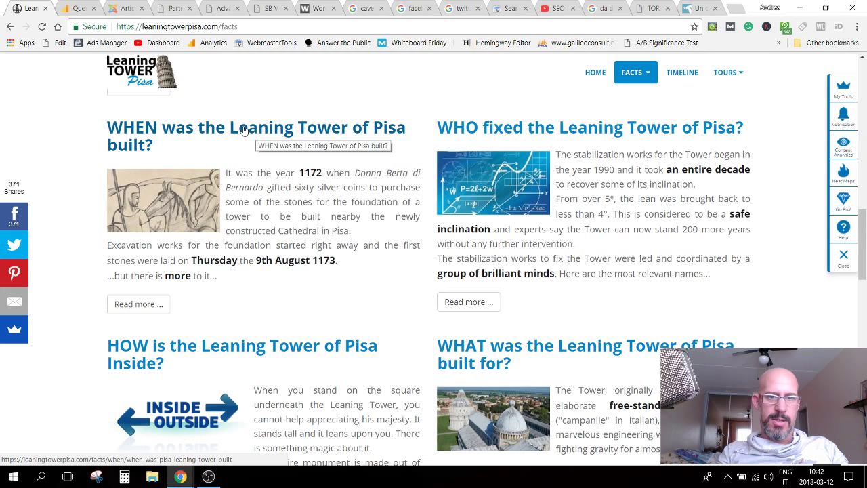
pyautogui.click(244, 130)
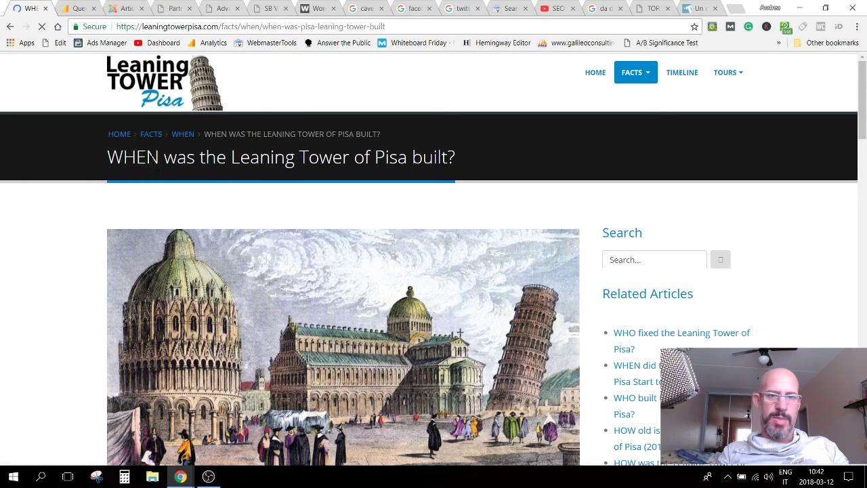
pyautogui.scroll(-15, 343, 187)
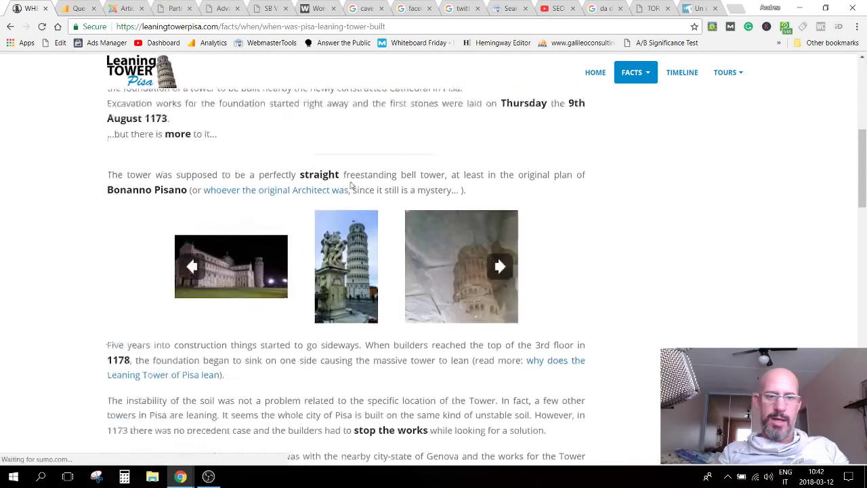
pyautogui.scroll(-6, 342, 186)
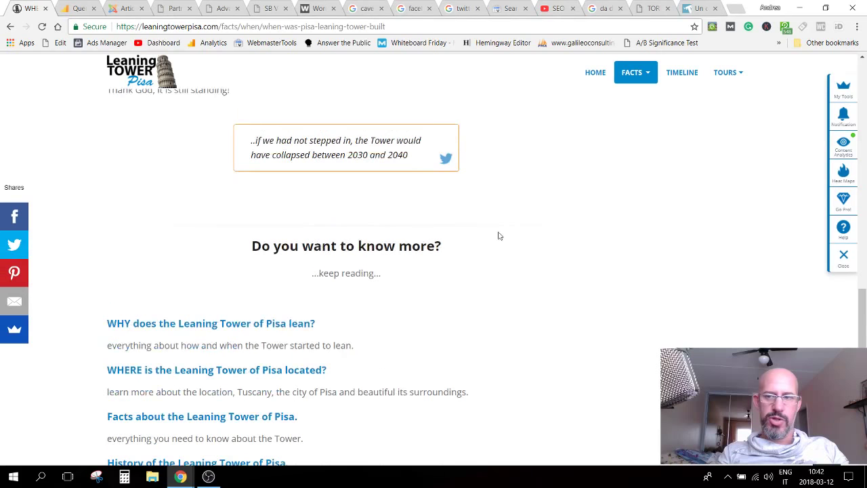
pyautogui.scroll(-3, 499, 236)
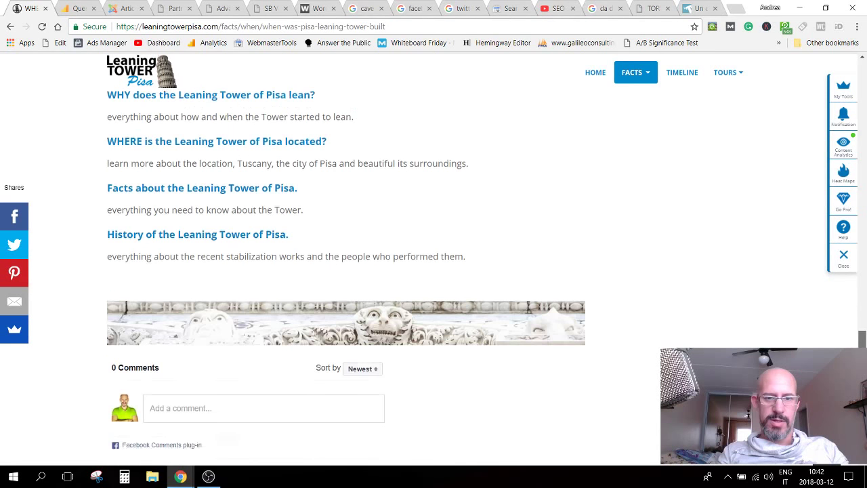
pyautogui.scroll(20, 825, 141)
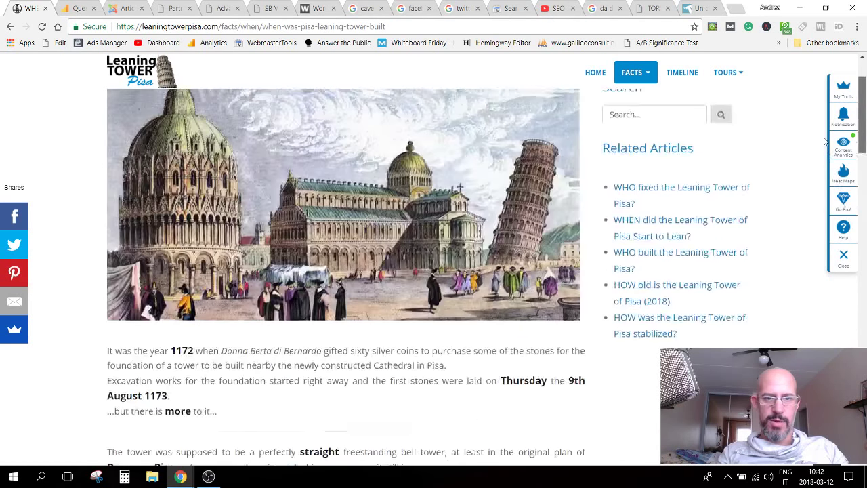
pyautogui.moveTo(825, 141); pyautogui.dragTo(829, 307)
pyautogui.scroll(-2, 829, 307)
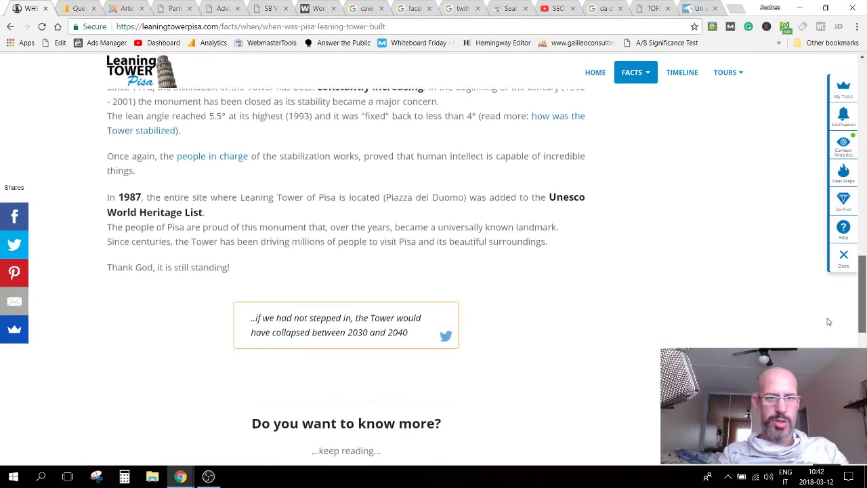
pyautogui.scroll(20, 829, 307)
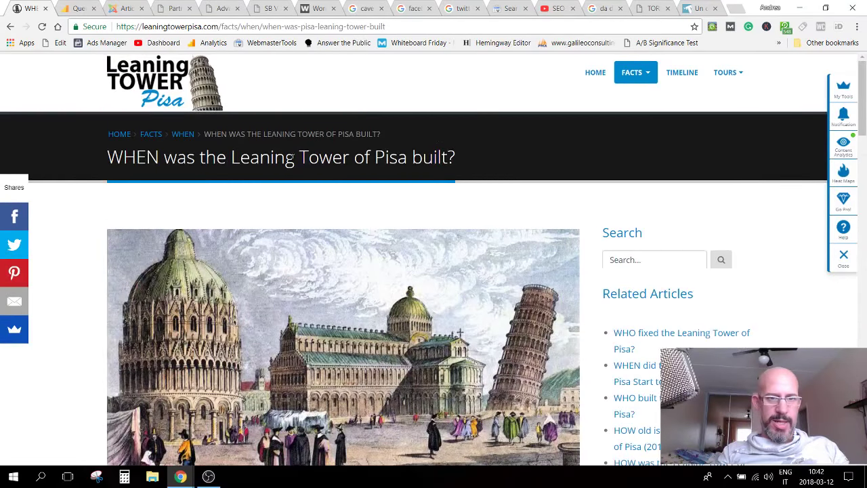
pyautogui.moveTo(319, 157); pyautogui.dragTo(124, 157)
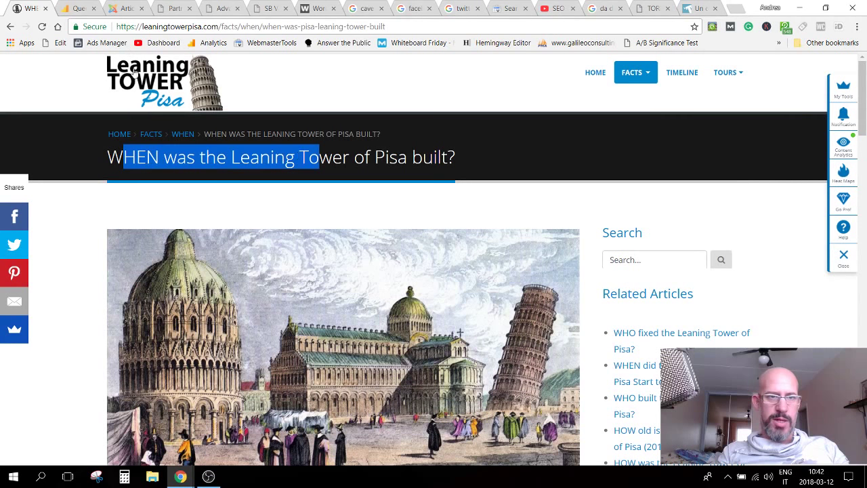
# Step: Return to the Joomla article editor and format "Restoring its original look" as Heading 2
pyautogui.click(123, 11)
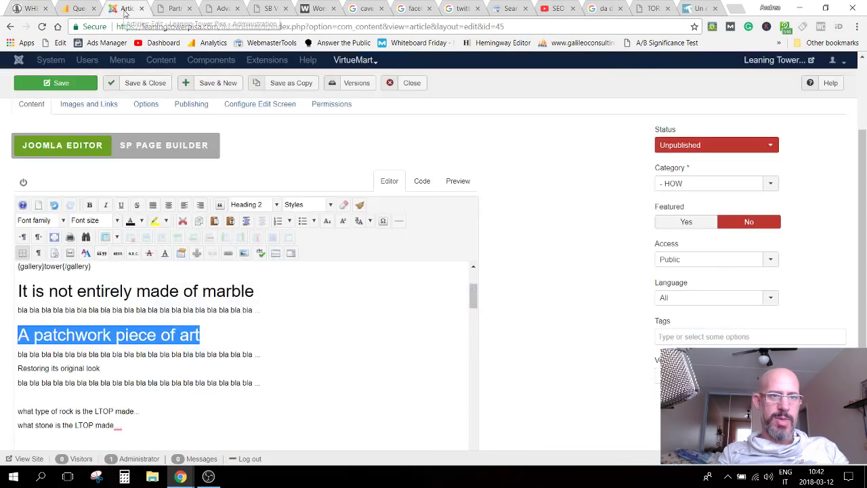
pyautogui.tripleClick(106, 368)
pyautogui.click(251, 204)
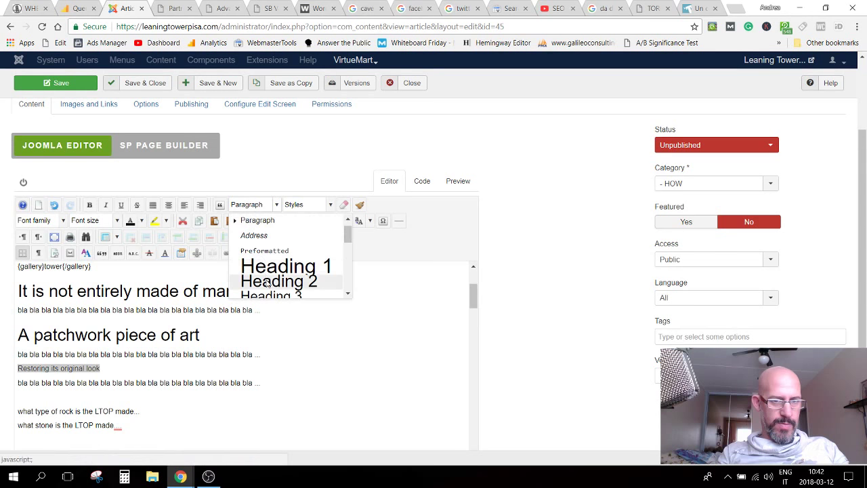
pyautogui.click(269, 284)
# Step: Delete the old content from the tower photo below the Italian notes down to the divider above "Do you want to know more?"
pyautogui.scroll(-1, 147, 398)
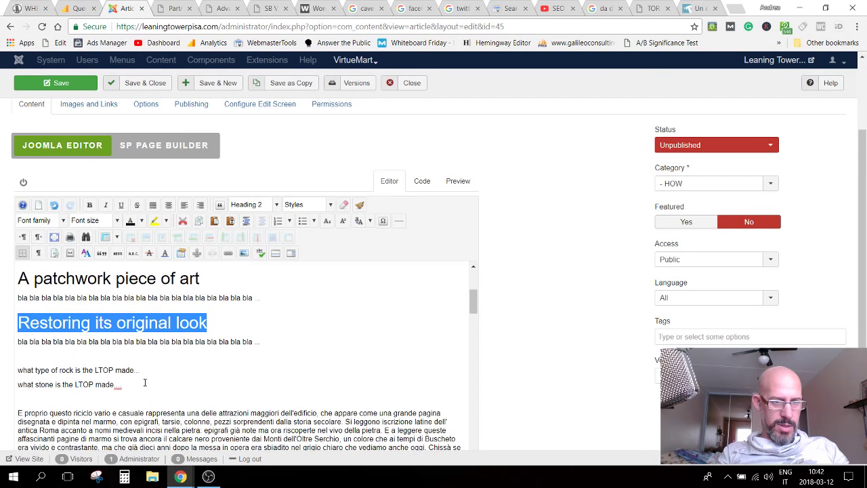
pyautogui.scroll(3, 144, 383)
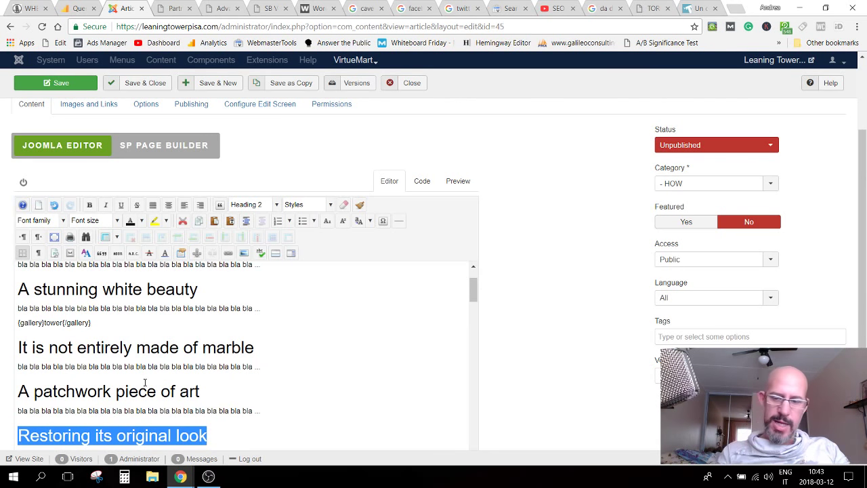
pyautogui.scroll(-3, 145, 383)
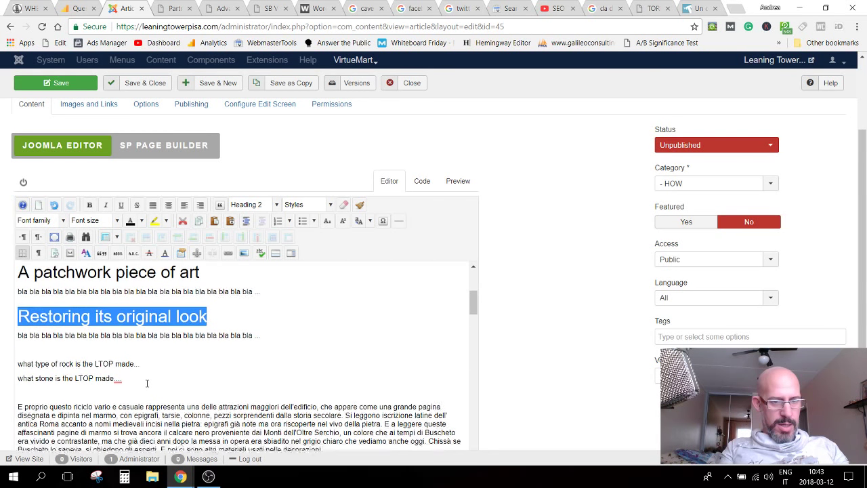
pyautogui.scroll(-6, 146, 382)
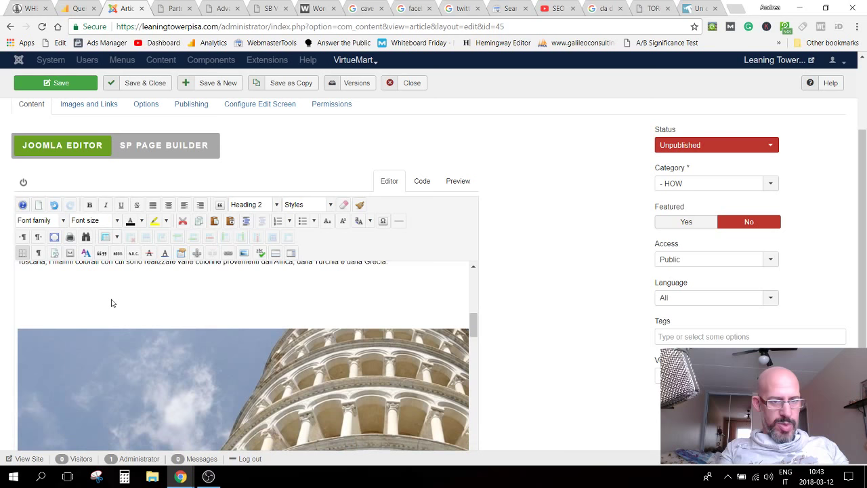
pyautogui.scroll(-20, 112, 303)
pyautogui.moveTo(113, 302); pyautogui.dragTo(321, 304)
pyautogui.scroll(-10, 112, 340)
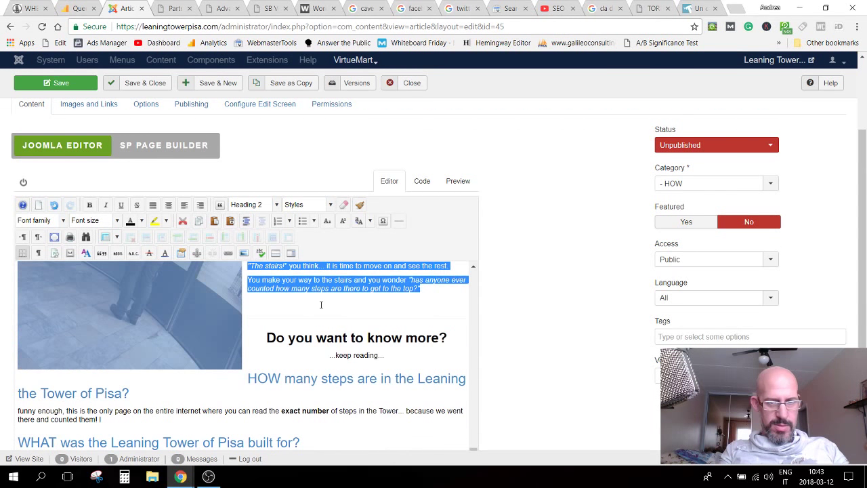
pyautogui.press('Delete')
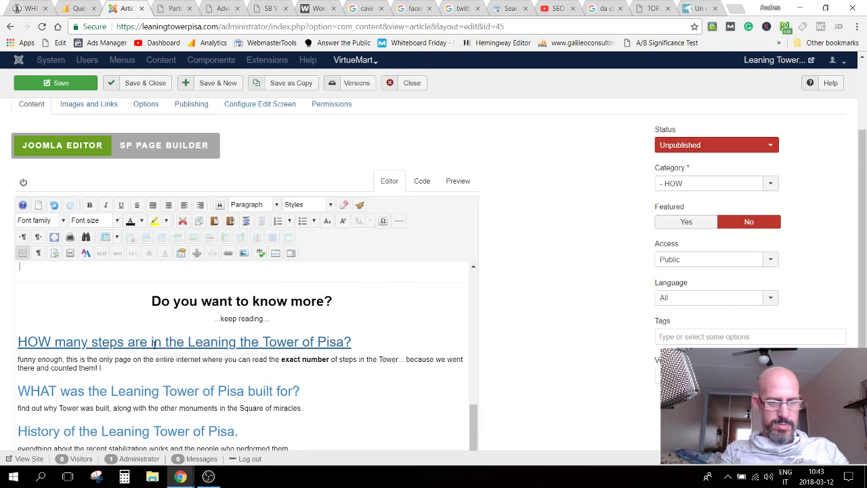
# Step: Remove surplus empty lines between the Italian notes and the "Do you want to know more?" section, and review the article back to its start
pyautogui.scroll(-5, 332, 388)
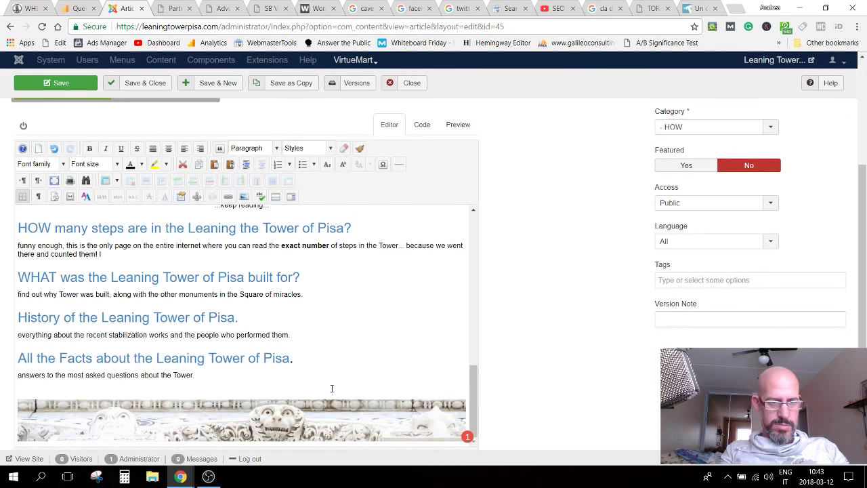
pyautogui.scroll(7, 342, 379)
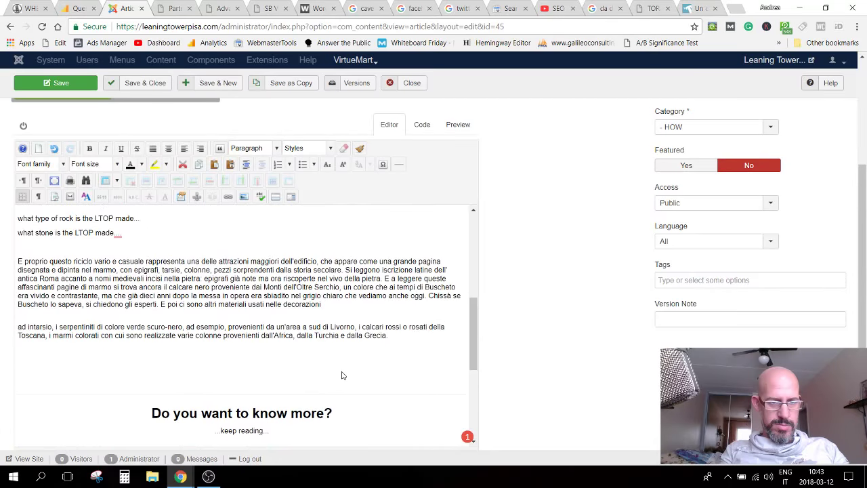
pyautogui.scroll(-1, 59, 367)
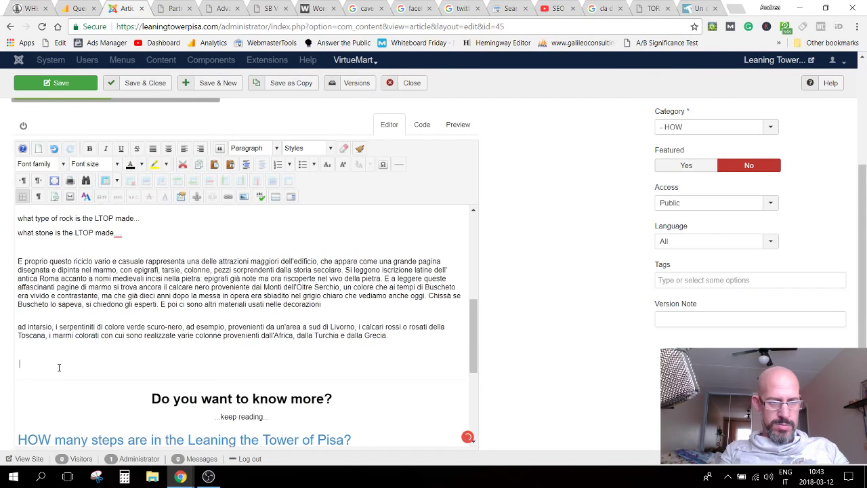
pyautogui.scroll(7, 58, 367)
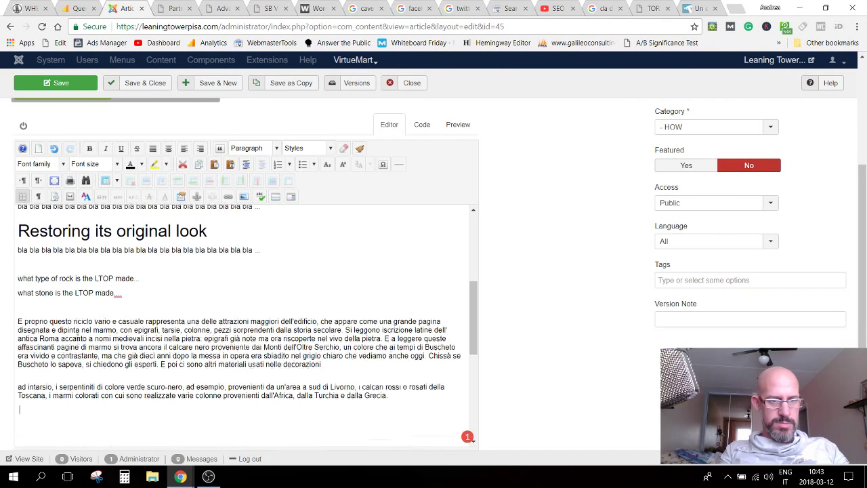
pyautogui.scroll(4, 78, 336)
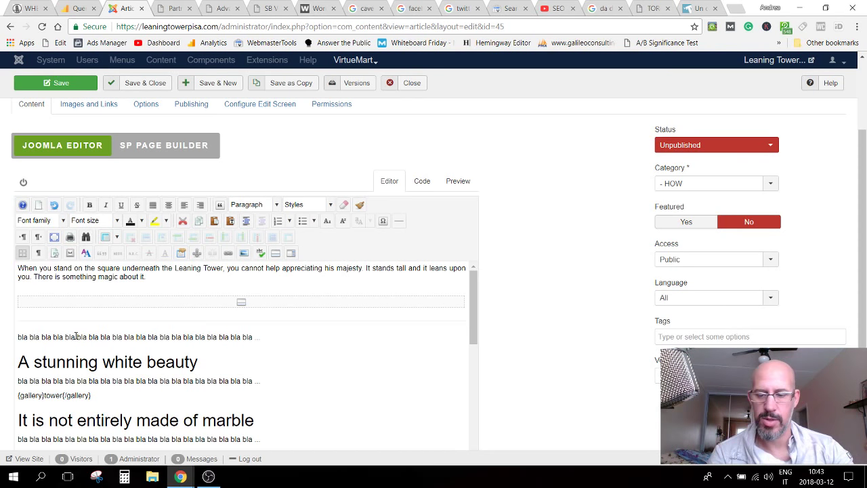
# Step: Switch to the YouTube livestream page and send the chat message "Hey! ...glad you are watching this :)"
pyautogui.click(557, 9)
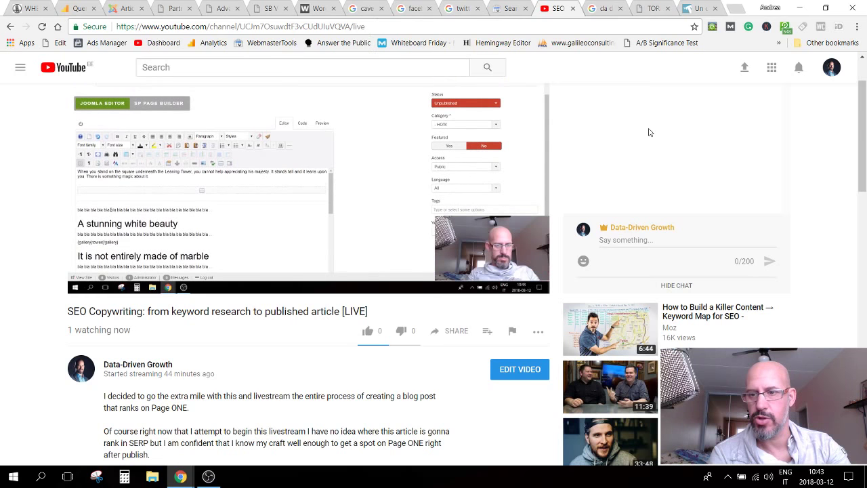
pyautogui.click(618, 242)
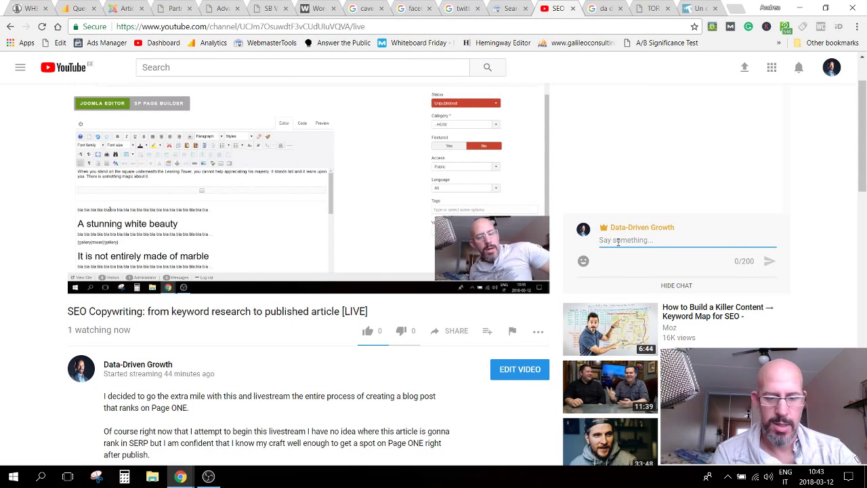
pyautogui.write('Hey! :-)')
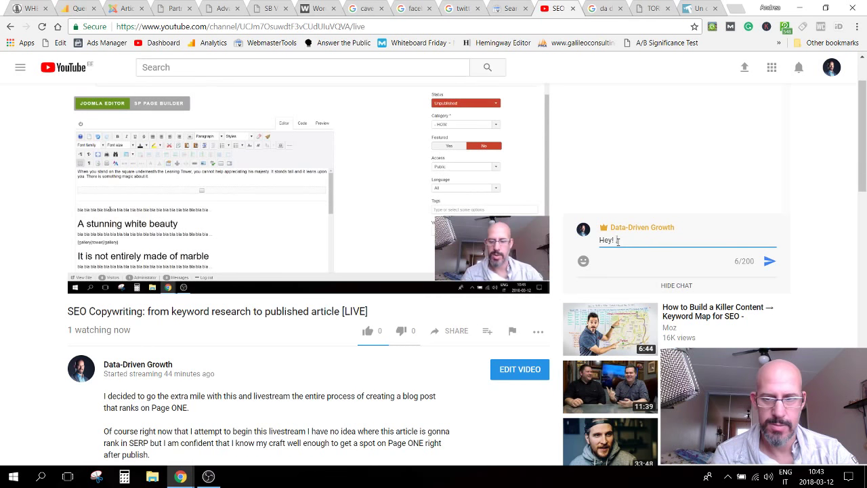
pyautogui.write('glad yo')
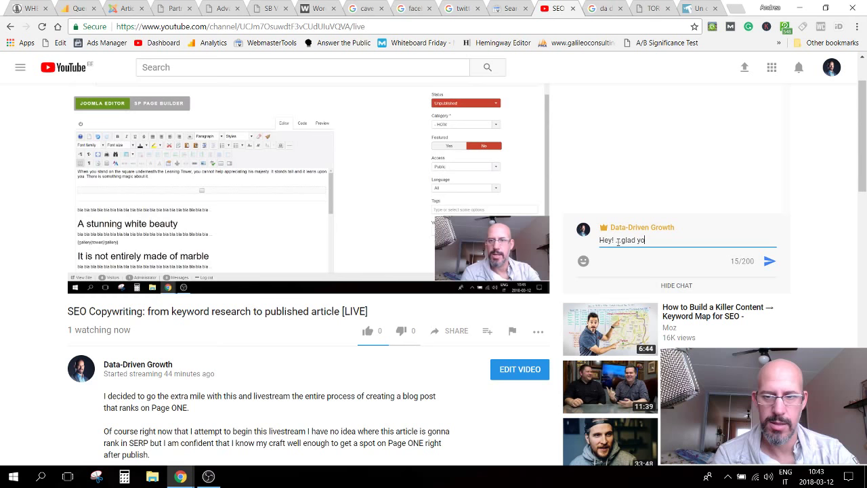
pyautogui.write('u are watchi')
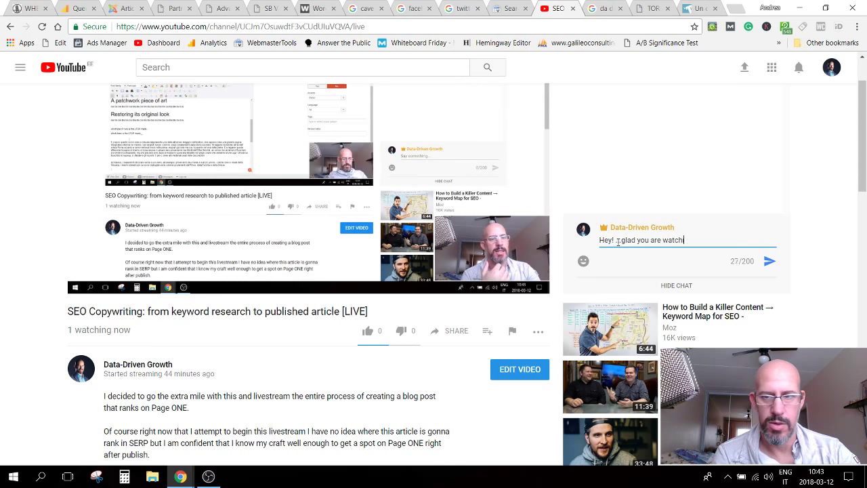
pyautogui.write('ng thi')
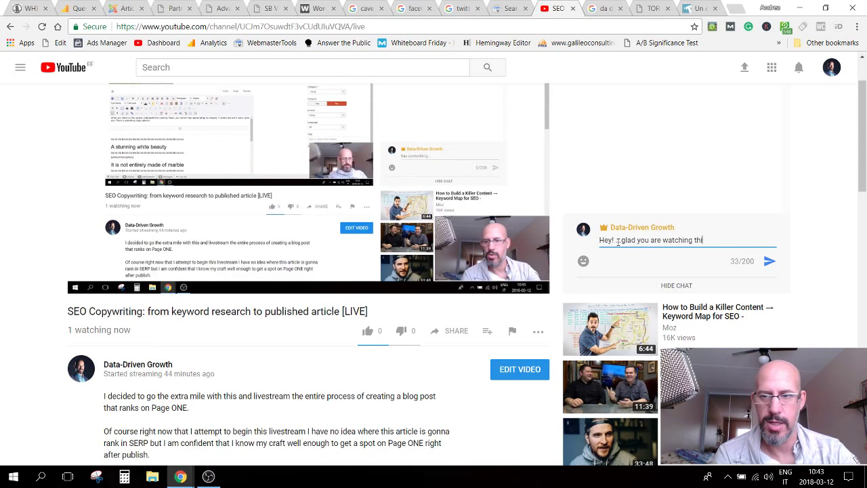
pyautogui.write('s :)')
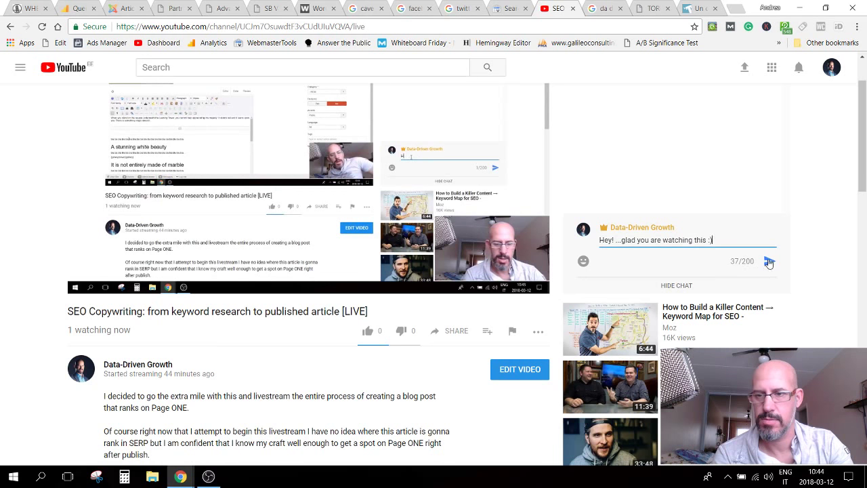
pyautogui.click(769, 260)
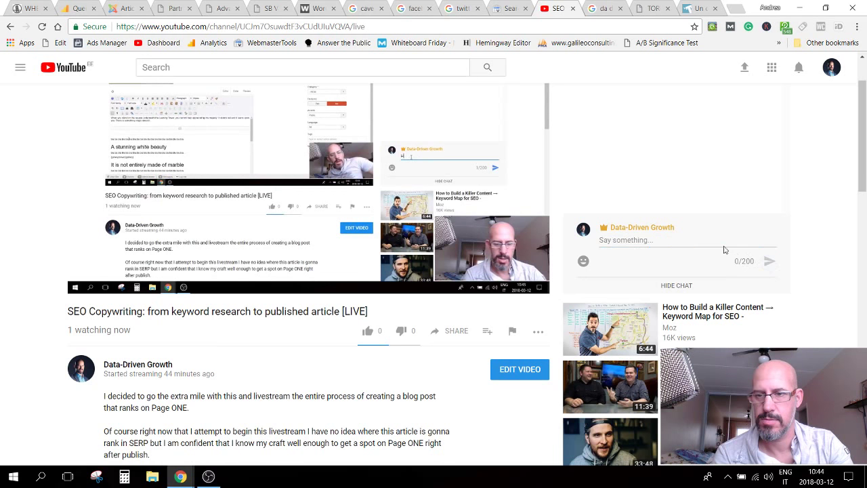
# Step: Send the livestream chat message "This is my first livestreaming... let me know how am I doing :)"
pyautogui.click(632, 237)
pyautogui.write('Th')
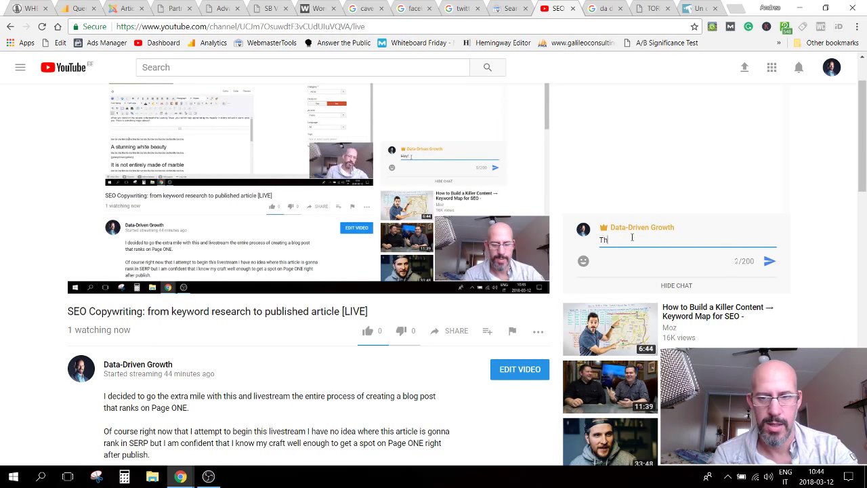
pyautogui.write('is is')
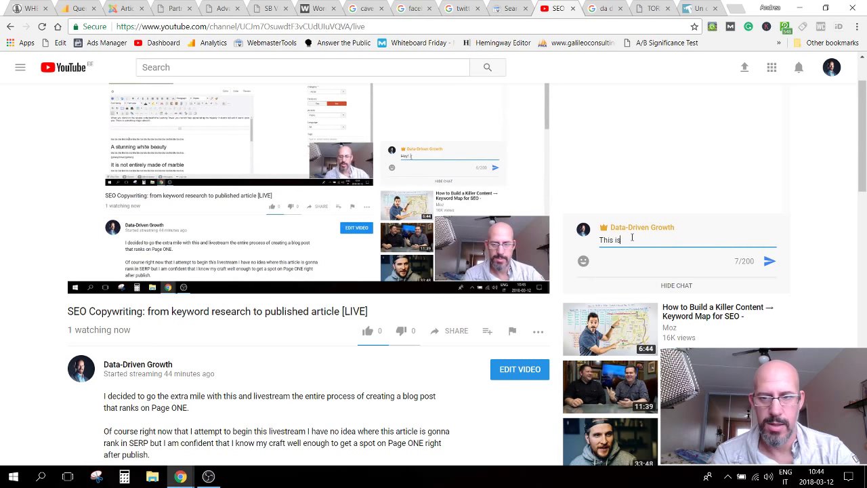
pyautogui.write(' my first st')
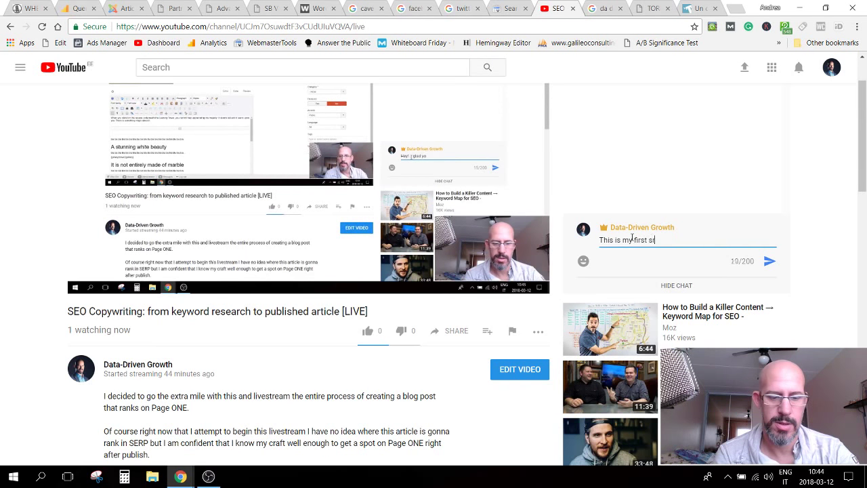
pyautogui.press('BackSpace')
pyautogui.press('BackSpace')
pyautogui.write('lives')
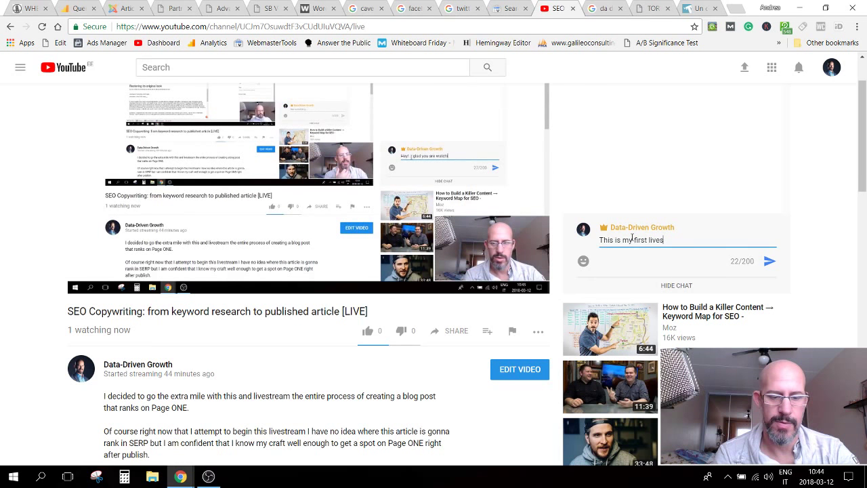
pyautogui.write('treming... le')
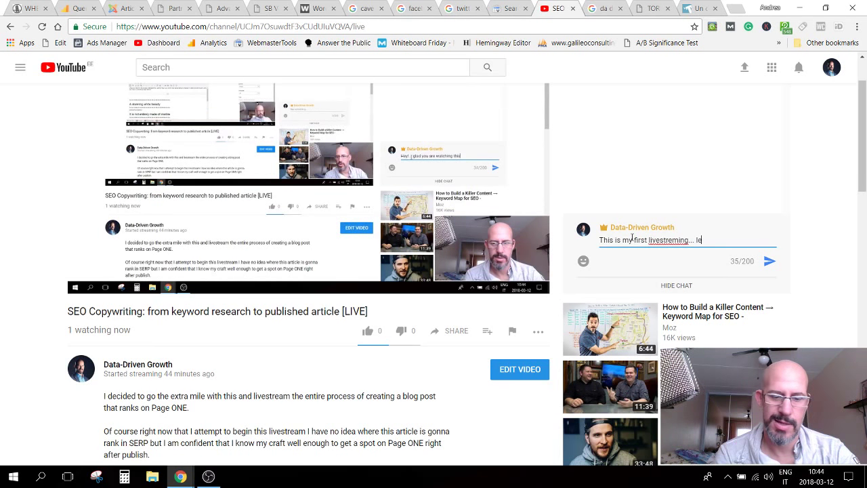
pyautogui.write('t me know ')
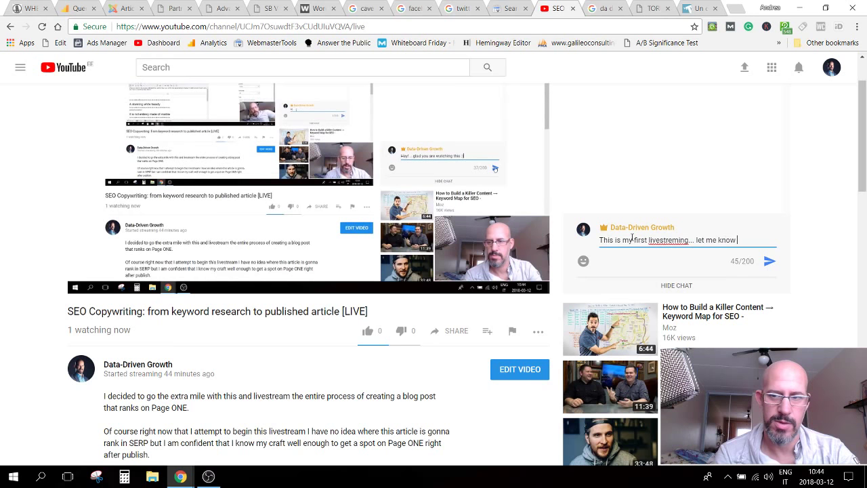
pyautogui.write('h')
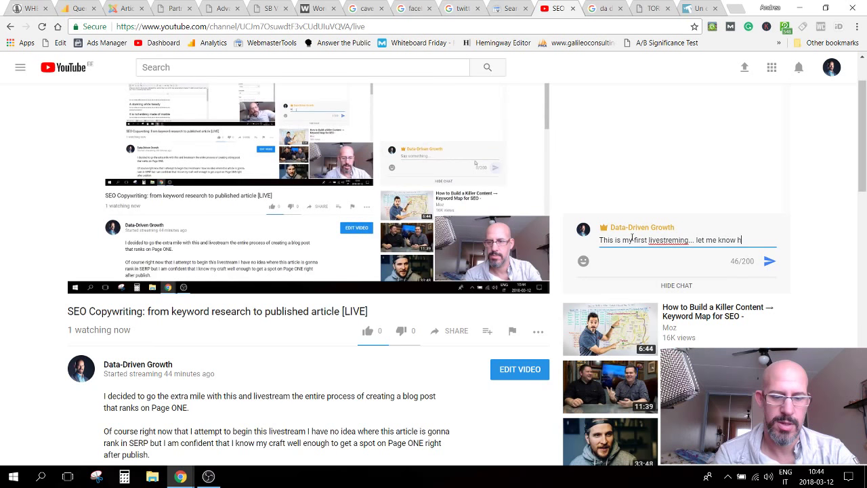
pyautogui.write('ow am I doing ')
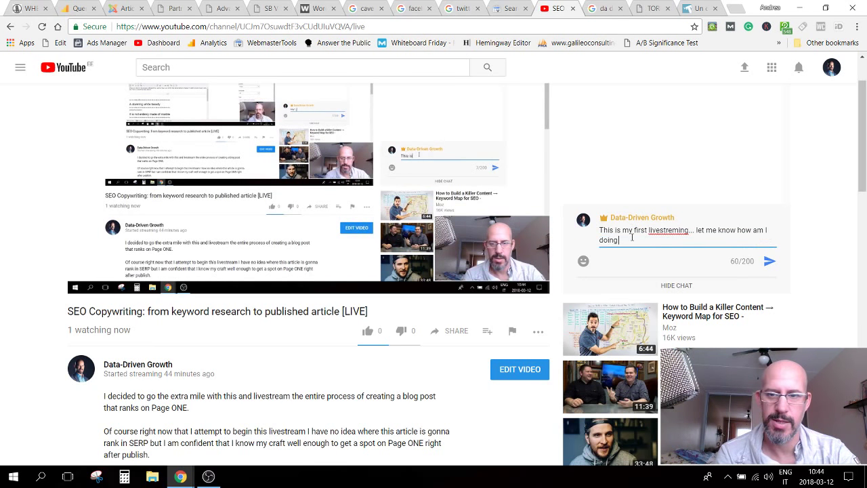
pyautogui.write(':)')
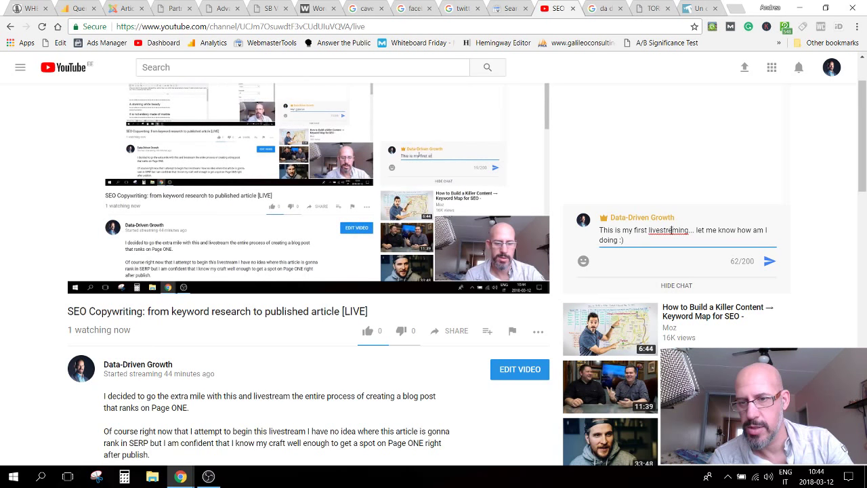
pyautogui.write('a')
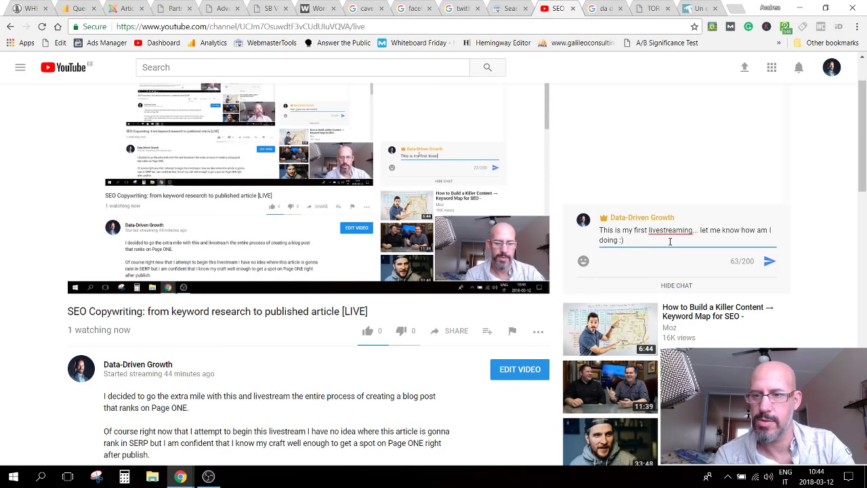
pyautogui.press('End')
pyautogui.click(769, 263)
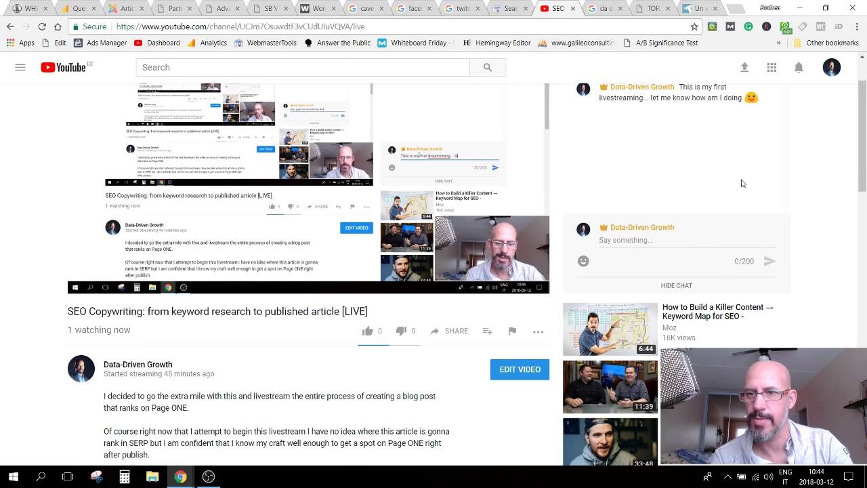
pyautogui.scroll(2, 741, 182)
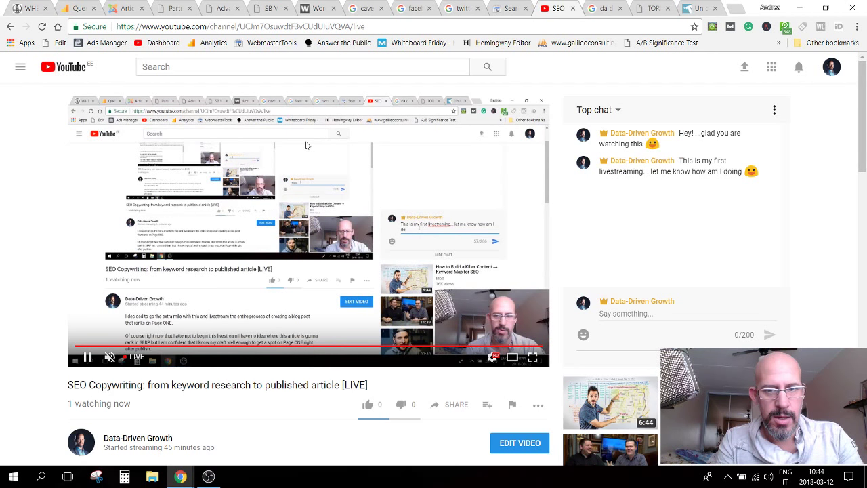
# Step: Return to the Joomla article editor and replace the intro paragraph with "From far it looks like a cotton candy... so white and"
pyautogui.click(127, 8)
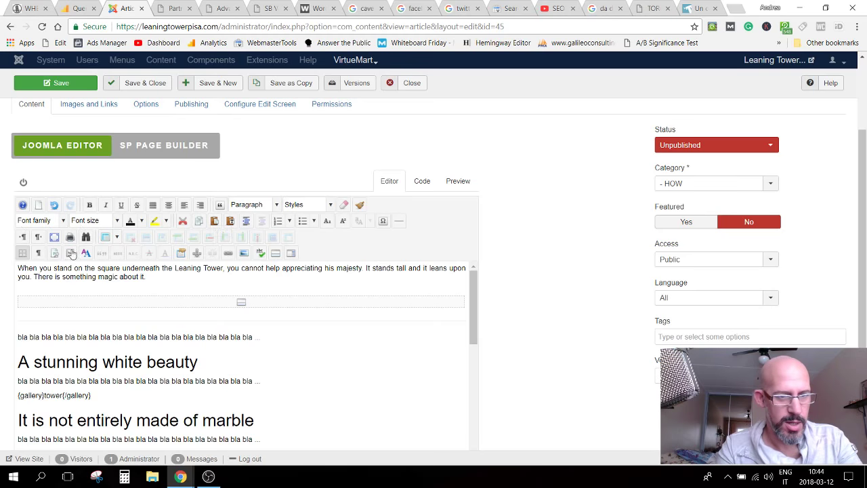
pyautogui.scroll(-1, 84, 248)
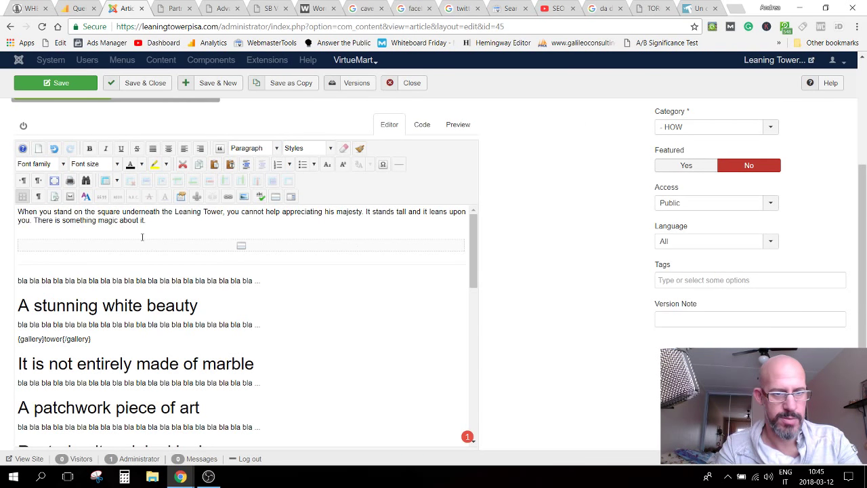
pyautogui.moveTo(145, 221); pyautogui.dragTo(16, 210)
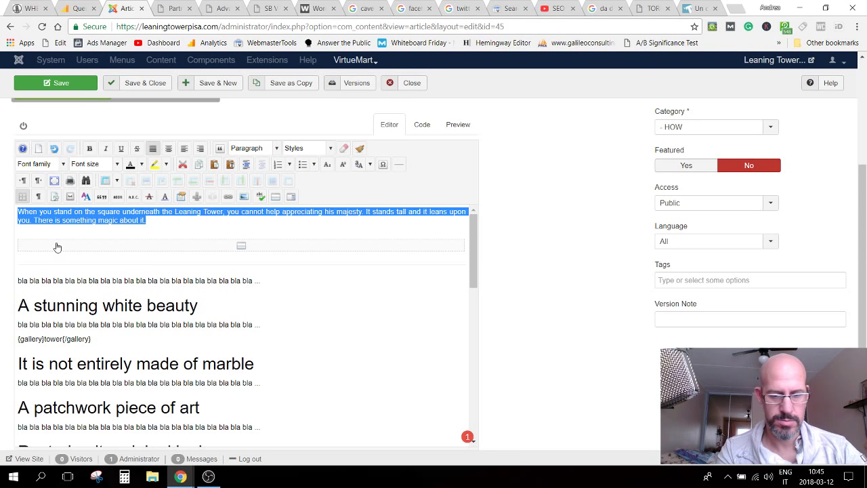
pyautogui.write('Y')
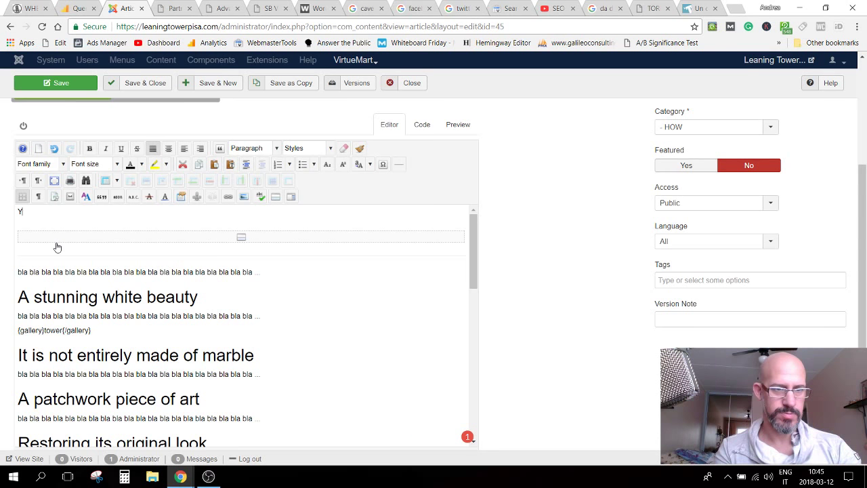
pyautogui.press('BackSpace')
pyautogui.write('It')
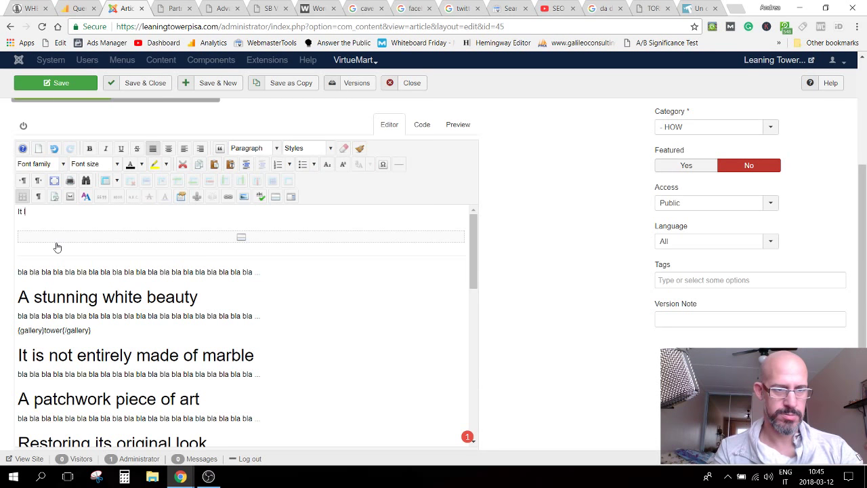
pyautogui.press('BackSpace')
pyautogui.press('BackSpace')
pyautogui.press('BackSpace')
pyautogui.write('F')
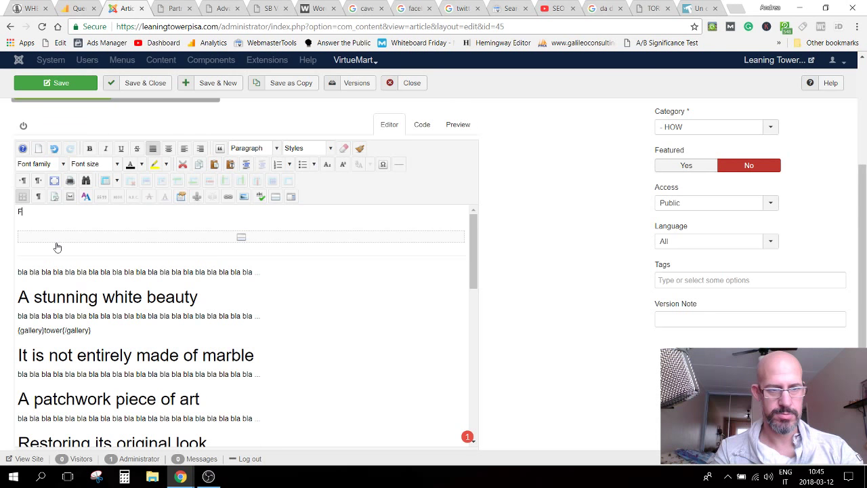
pyautogui.write('rom far ')
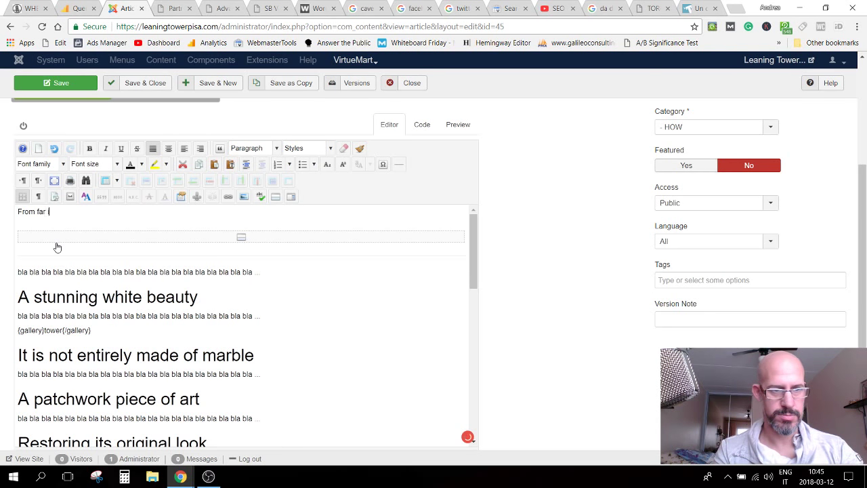
pyautogui.write('it looks ')
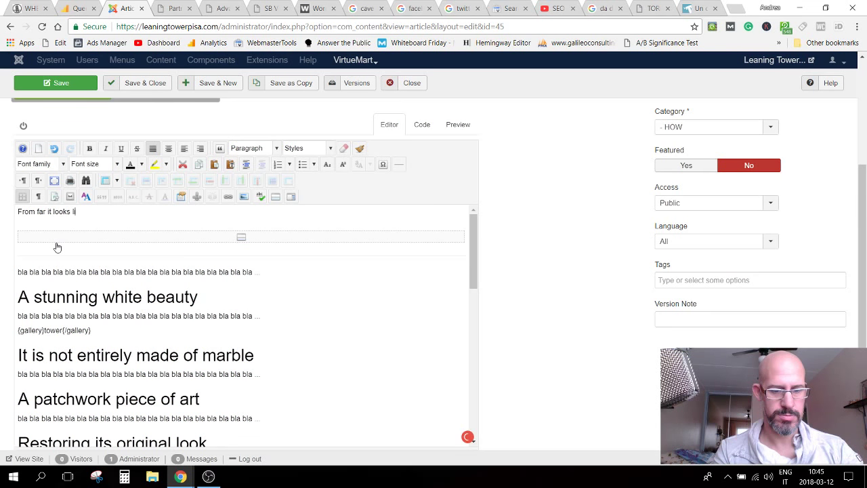
pyautogui.write('like a')
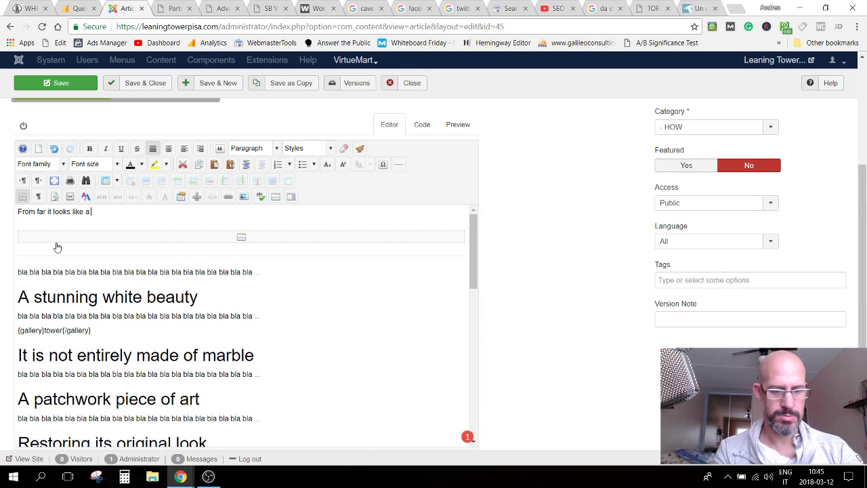
pyautogui.write('cotton candy')
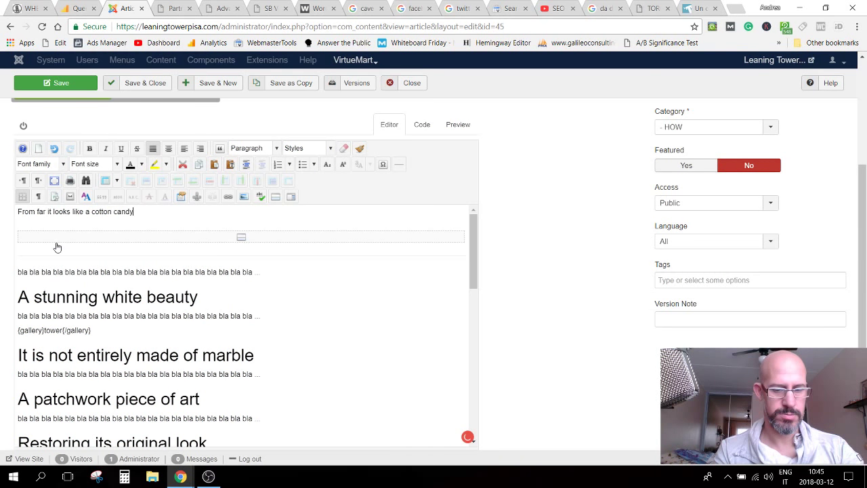
pyautogui.write('... so whit')
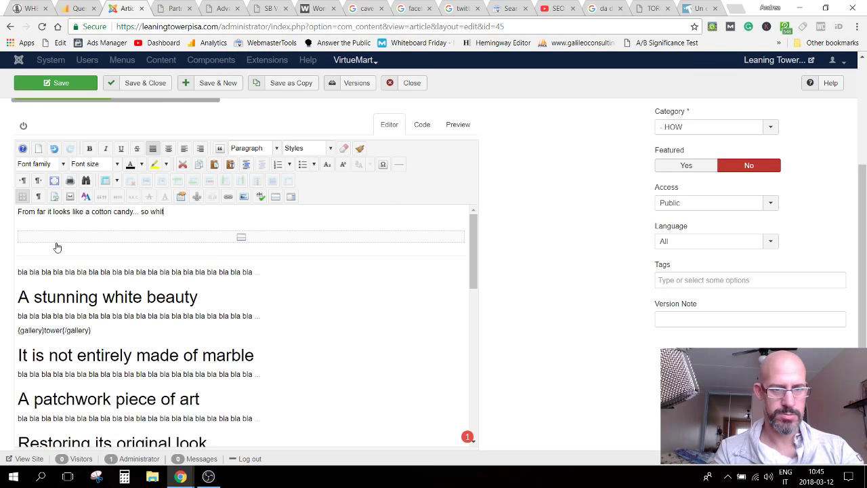
pyautogui.write('e and')
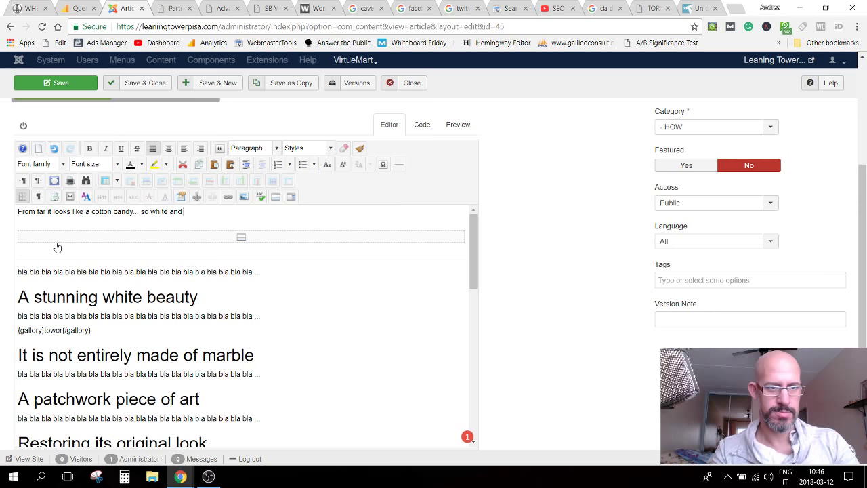
# Step: Reword the intro sentence to "It is so white that from far it looks like a cotton candy.", correcting the misspelled "from"
pyautogui.press('Home')
pyautogui.write('It ')
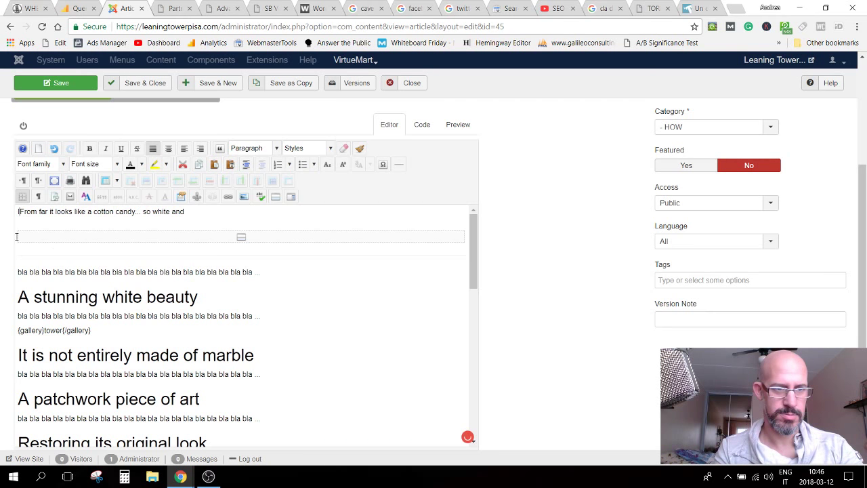
pyautogui.write('is so w')
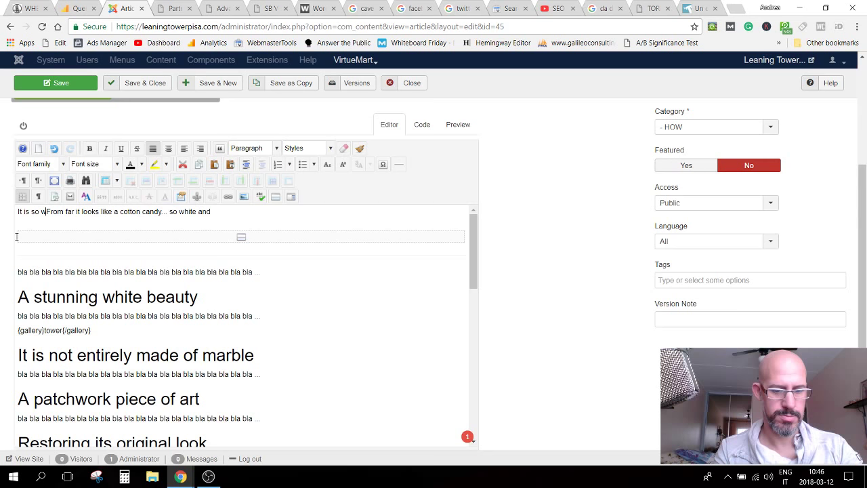
pyautogui.write('hite that f')
pyautogui.press('Delete')
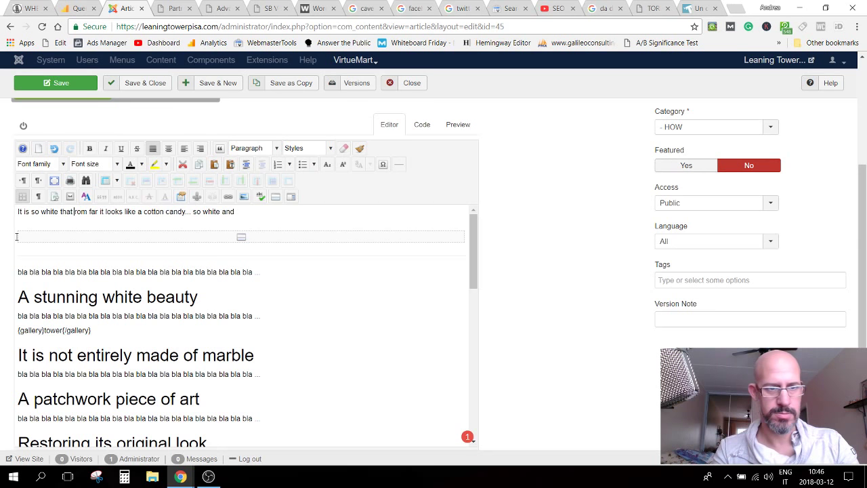
pyautogui.write('f')
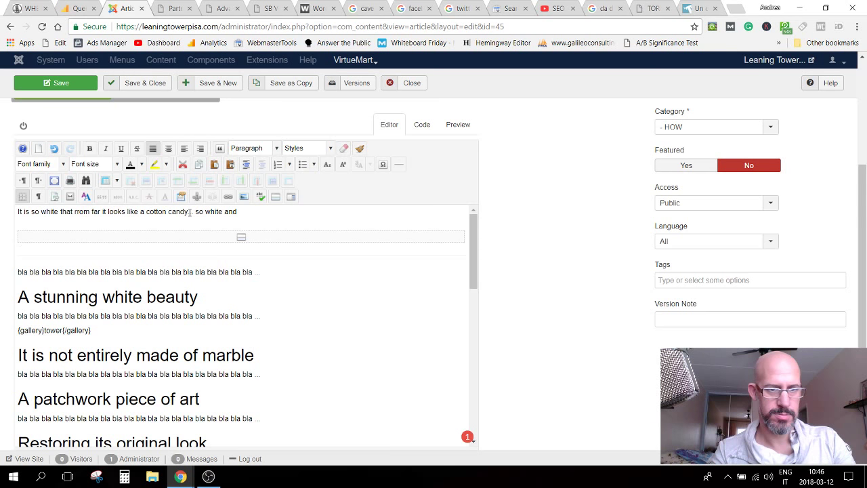
pyautogui.hotkey('shift', 'End')
pyautogui.press('Delete')
pyautogui.press('Return')
pyautogui.moveTo(79, 217)
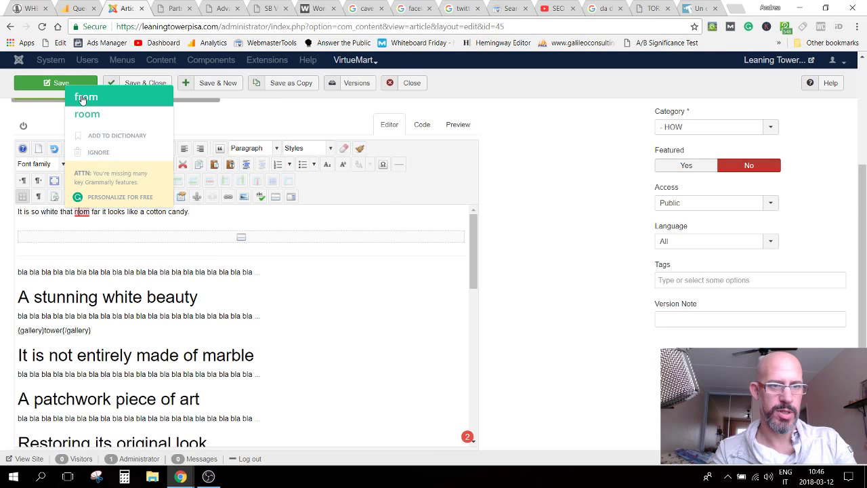
pyautogui.click(80, 99)
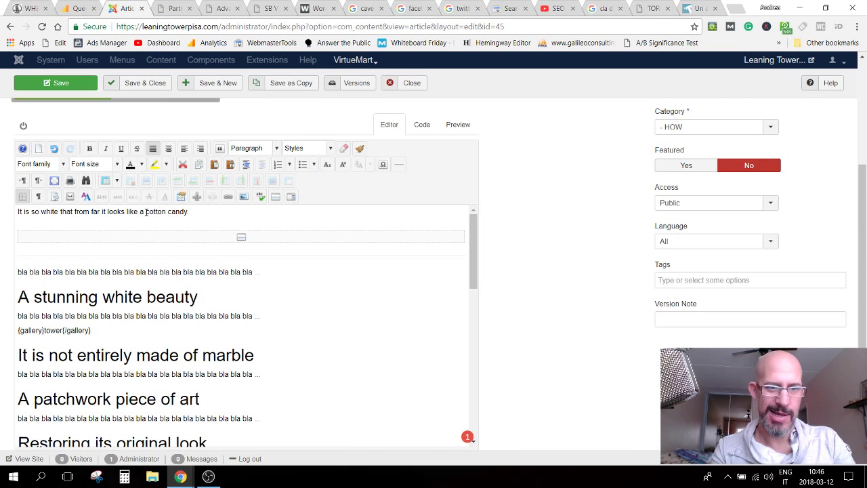
# Step: Copy "cotton candy" from the intro sentence and search Google for it in a new browser tab
pyautogui.moveTo(146, 212); pyautogui.dragTo(188, 212)
pyautogui.hotkey('ctrl', 'c')
pyautogui.hotkey('ctrl', 't')
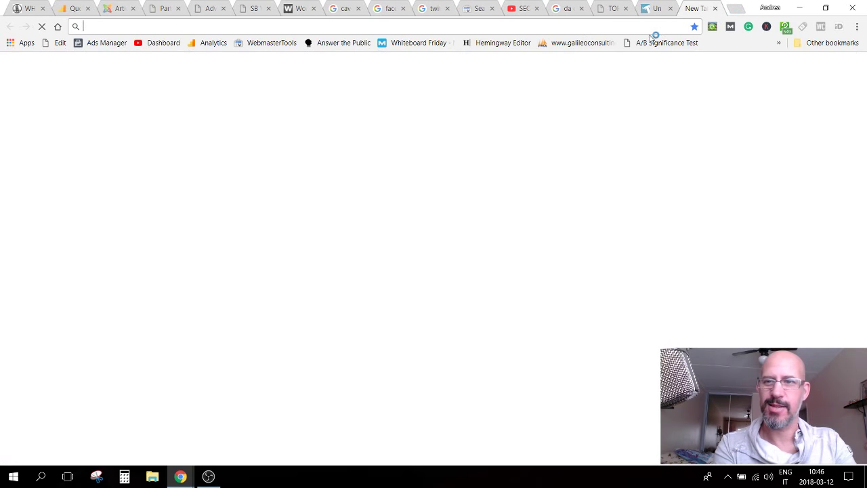
pyautogui.hotkey('ctrl', 'v')
pyautogui.press('Return')
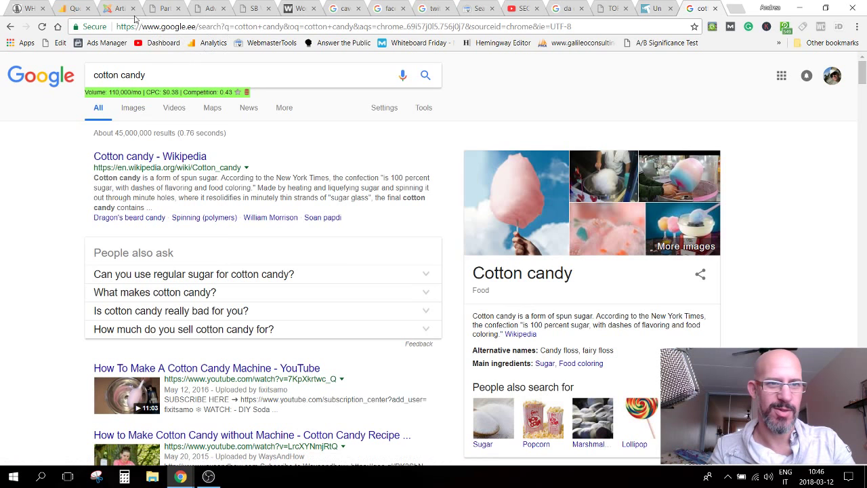
# Step: Return to the Joomla article editor and finish the cotton candy sentence with a period and a space
pyautogui.click(115, 8)
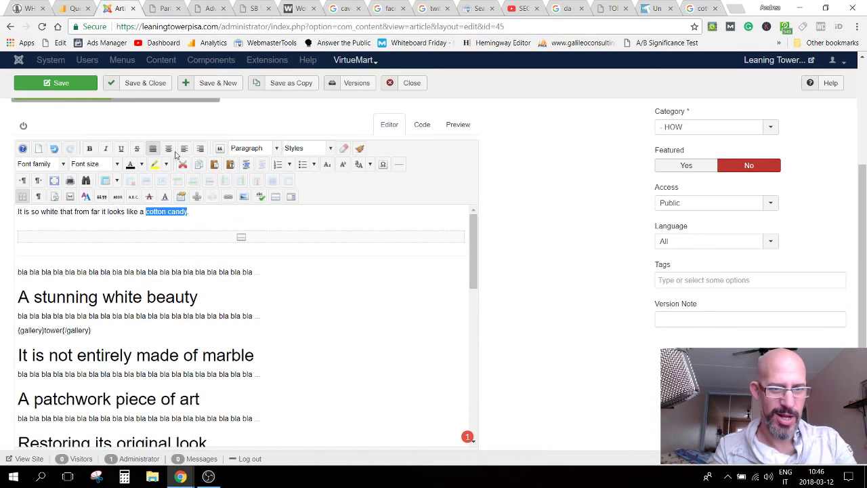
pyautogui.click(109, 213)
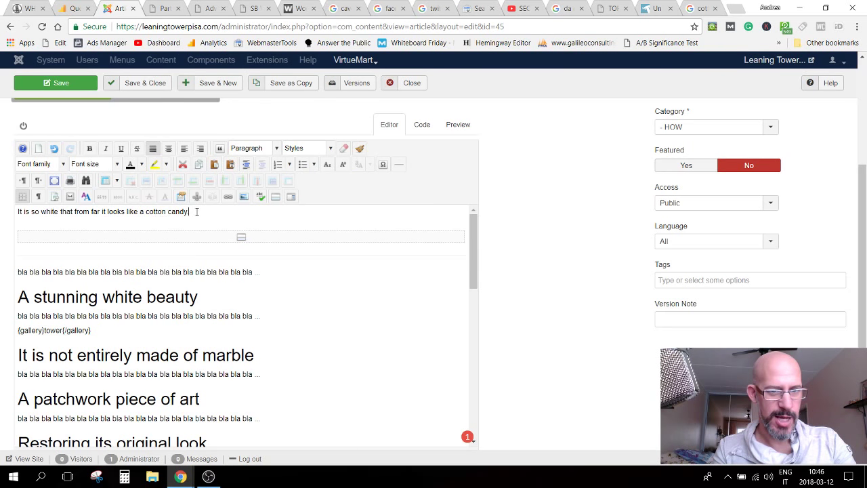
pyautogui.write('. ')
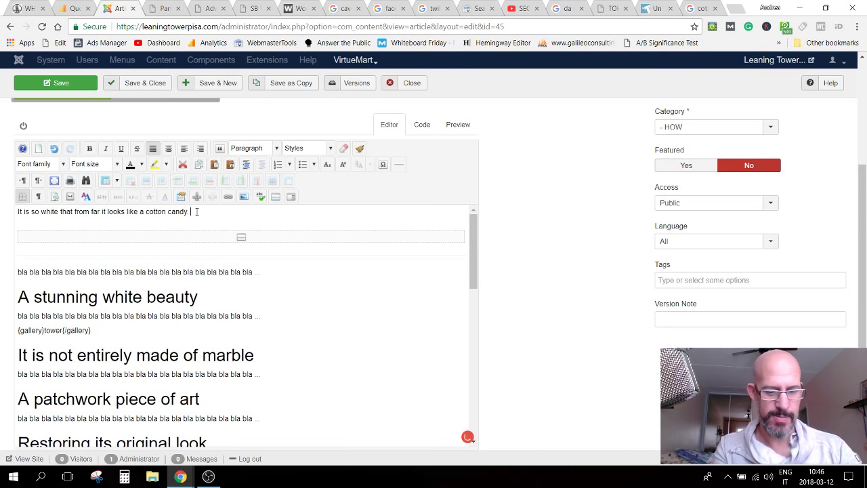
pyautogui.write('B')
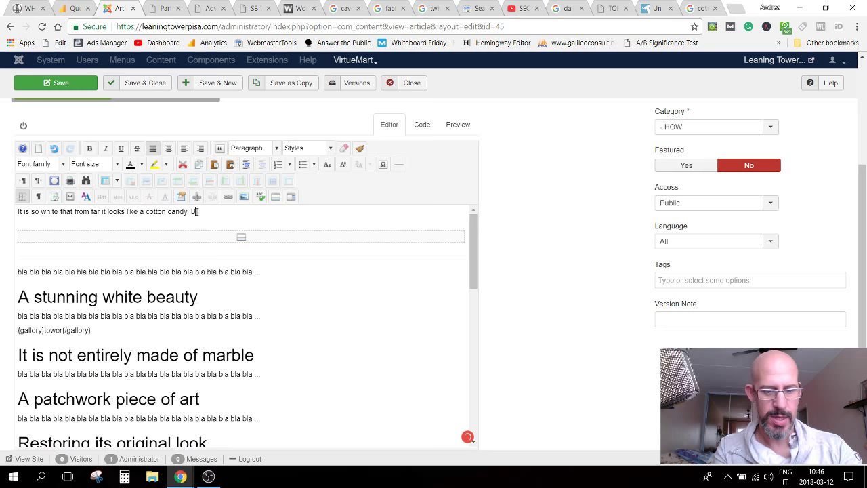
pyautogui.write('ut ob')
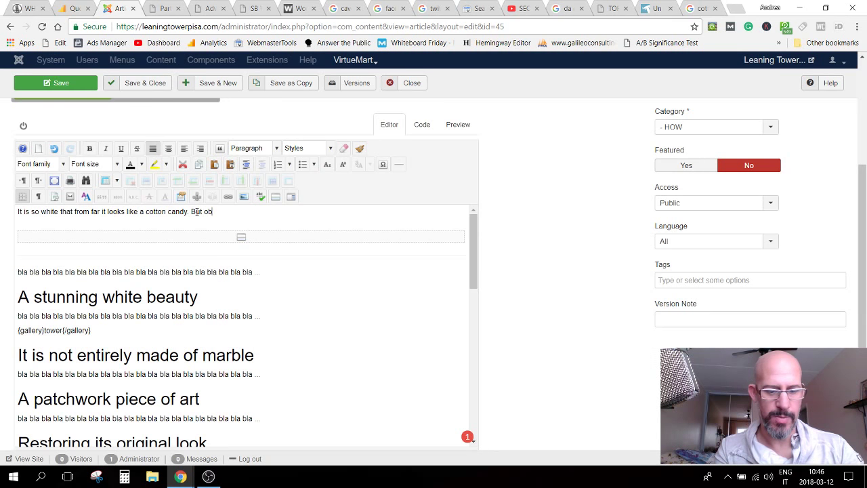
pyautogui.write('viously ')
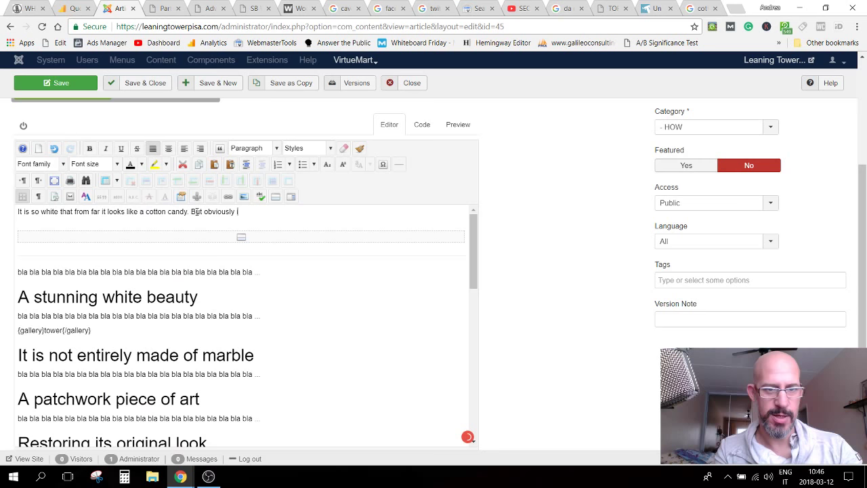
pyautogui.write('is not')
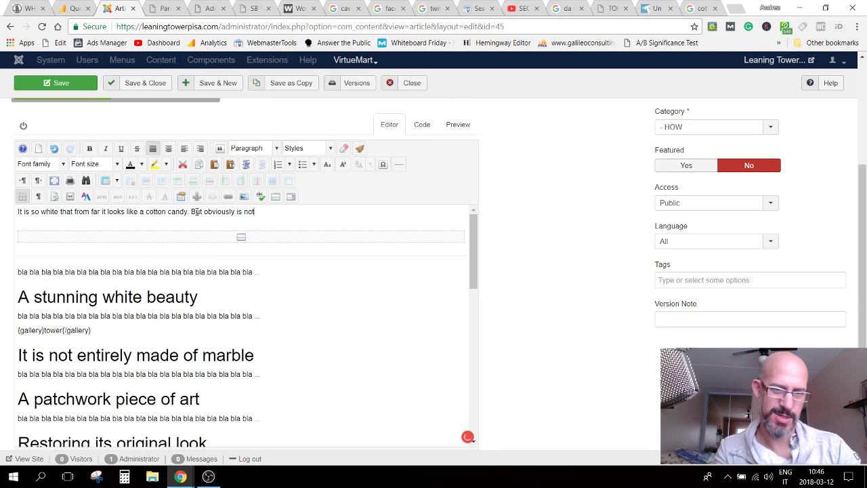
pyautogui.press('BackSpace')
pyautogui.press('BackSpace')
pyautogui.press('BackSpace')
pyautogui.press('BackSpace')
pyautogui.press('BackSpace')
pyautogui.press('BackSpace')
pyautogui.press('BackSpace')
pyautogui.press('BackSpace')
pyautogui.press('BackSpace')
pyautogui.press('BackSpace')
pyautogui.press('BackSpace')
pyautogui.press('BackSpace')
pyautogui.press('BackSpace')
pyautogui.press('BackSpace')
pyautogui.press('BackSpace')
pyautogui.press('BackSpace')
pyautogui.press('BackSpace')
pyautogui.press('BackSpace')
pyautogui.press('BackSpace')
pyautogui.press('BackSpace')
pyautogui.press('BackSpace')
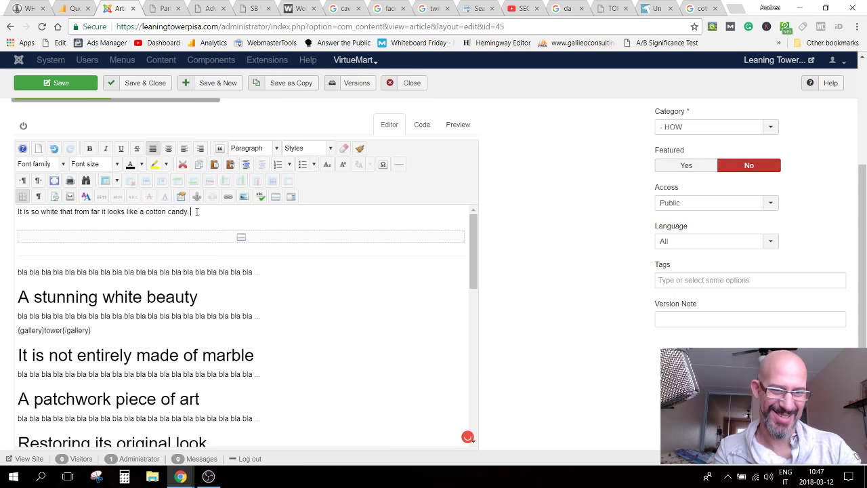
# Step: Add a new line below the intro sentence reading "You would never say that all that stones amount to a weight of over 14000 tons!"
pyautogui.press('Return')
pyautogui.write('YOu')
pyautogui.press('BackSpace')
pyautogui.press('BackSpace')
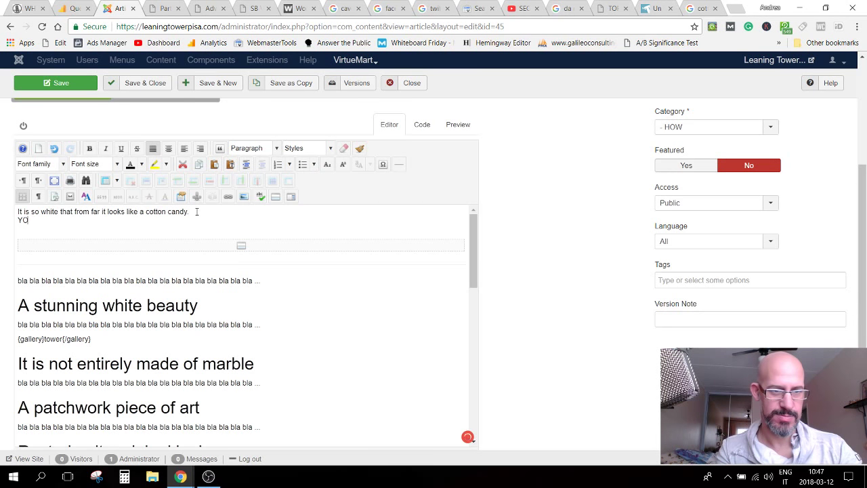
pyautogui.write('ou would na')
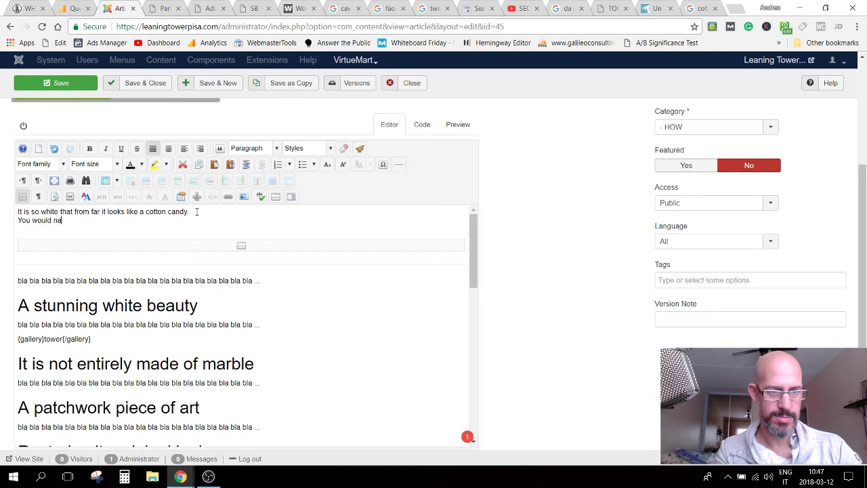
pyautogui.press('BackSpace')
pyautogui.write('ever say that')
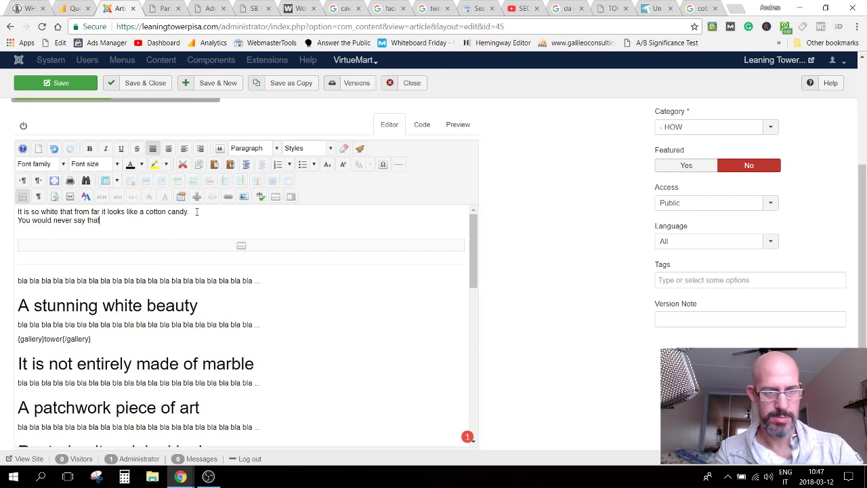
pyautogui.write(' all that')
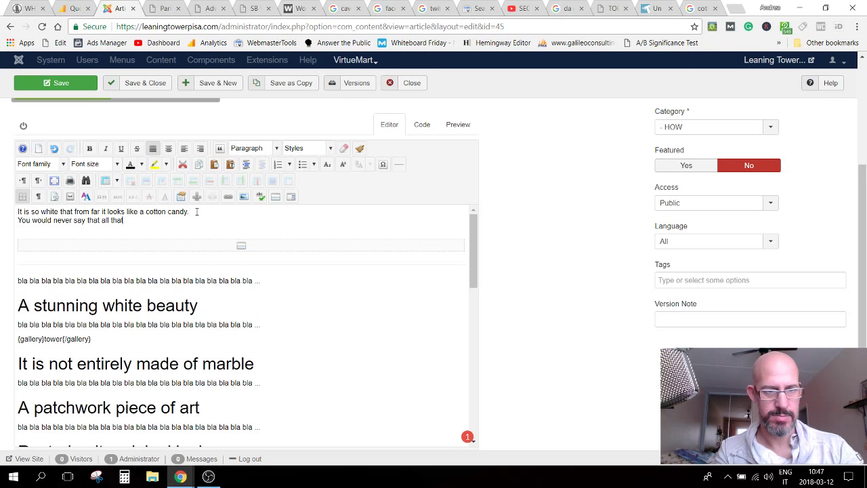
pyautogui.write(' stones')
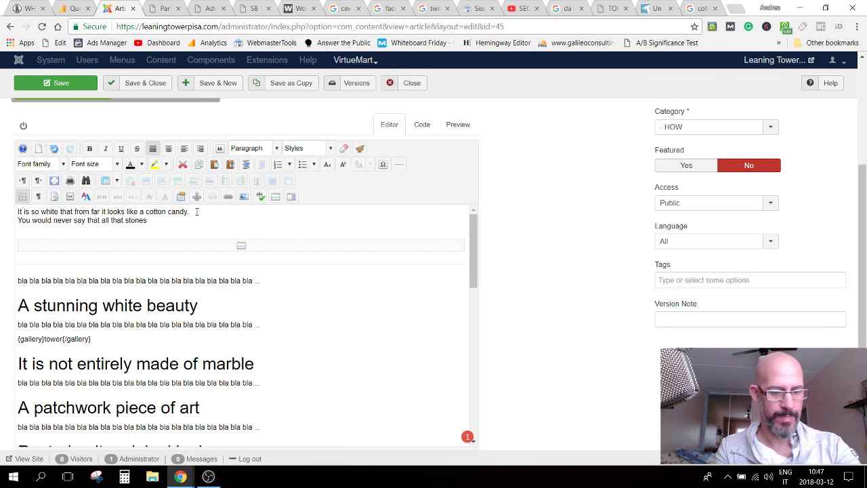
pyautogui.write('amount to a weight o')
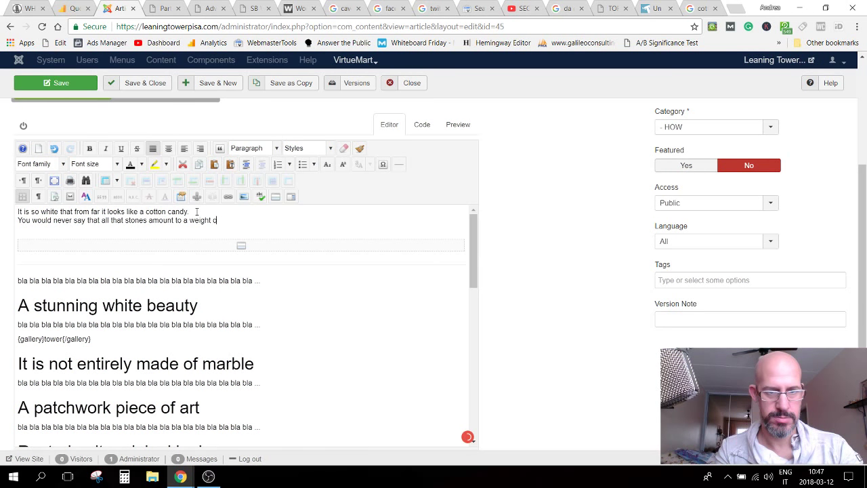
pyautogui.write('f over')
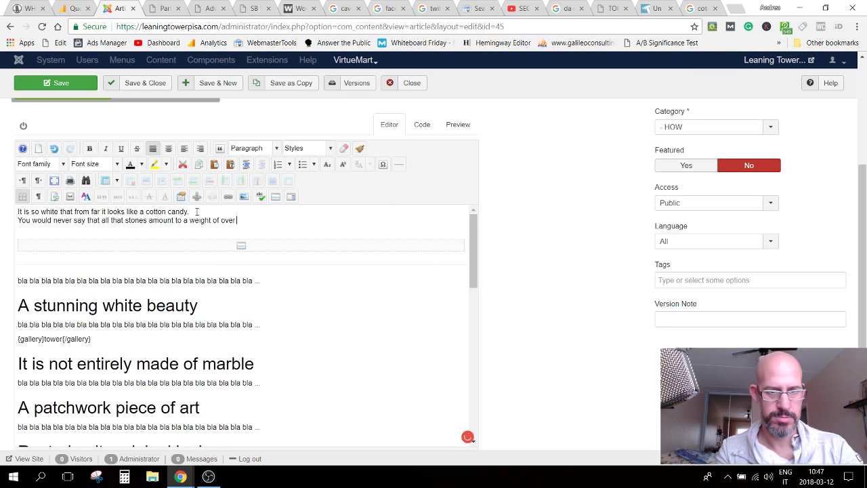
pyautogui.write(' 14000 tons')
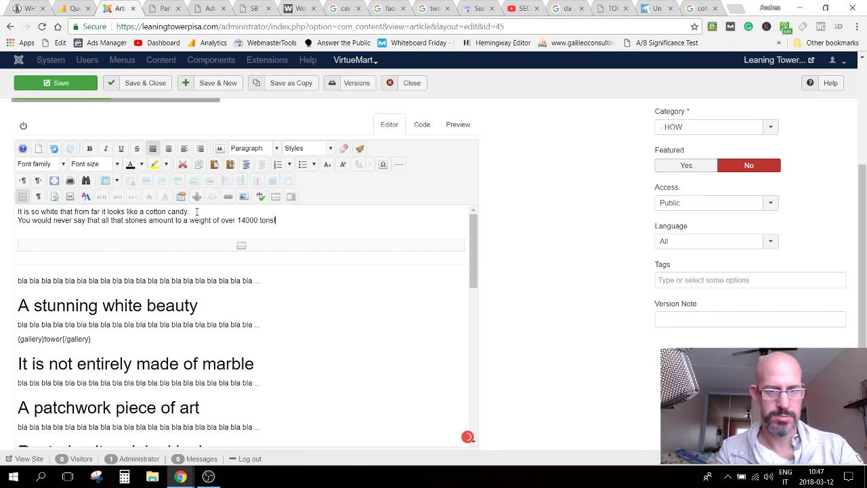
pyautogui.write('!')
# Step: Start a new paragraph after the weight sentence with the text "If you walk closer you can see"
pyautogui.press('Return')
pyautogui.press('BackSpace')
pyautogui.press('BackSpace')
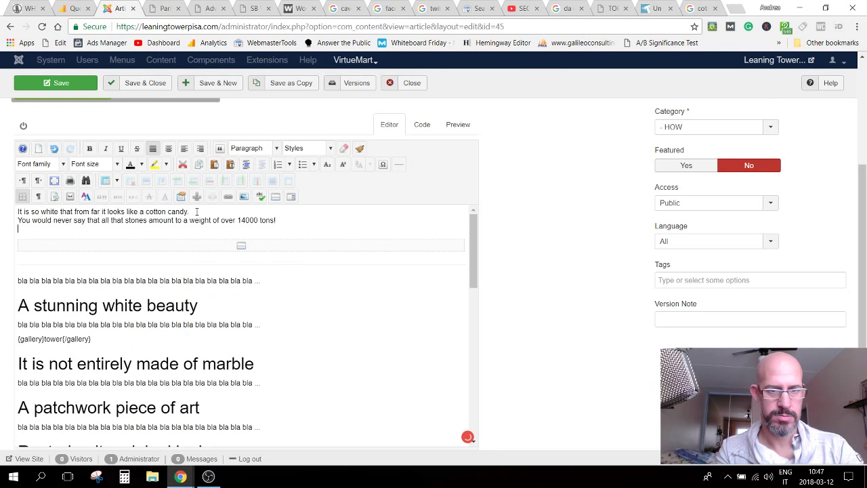
pyautogui.press('Return')
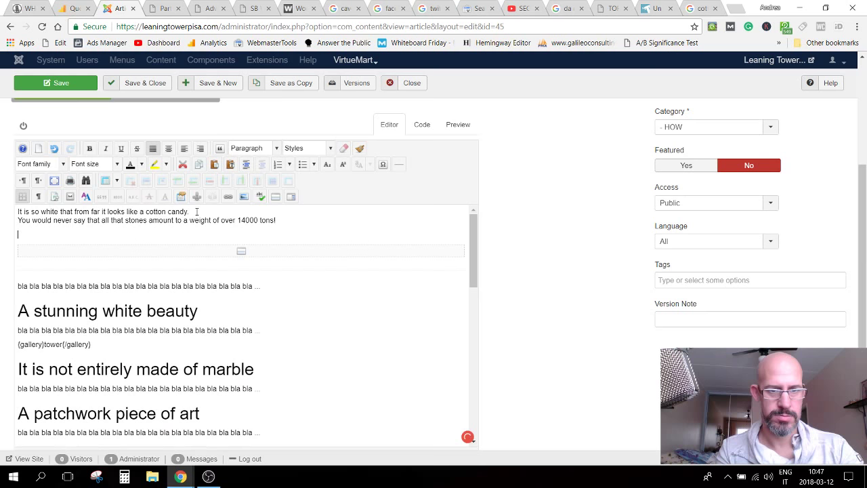
pyautogui.write('Yo')
pyautogui.press('BackSpace')
pyautogui.press('BackSpace')
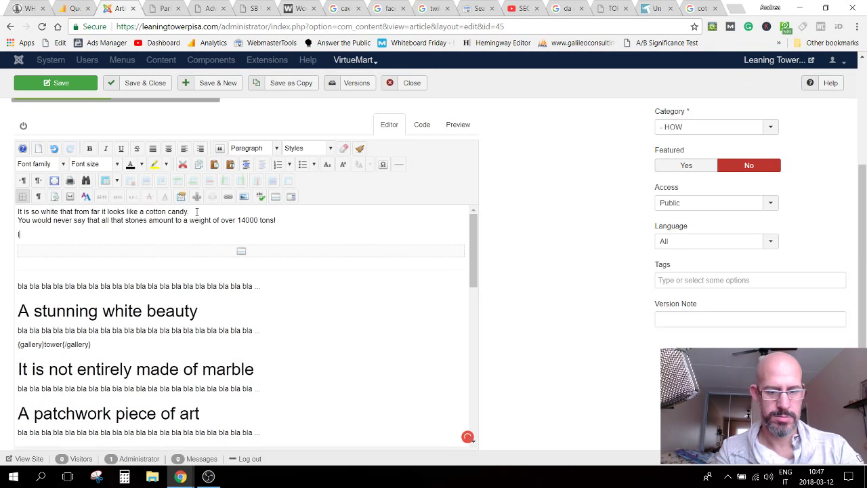
pyautogui.write('If you walk')
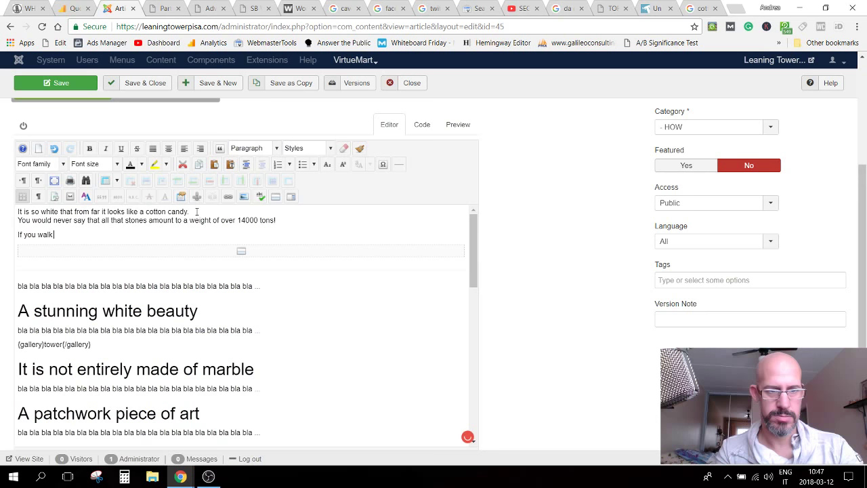
pyautogui.write(' closer you can see')
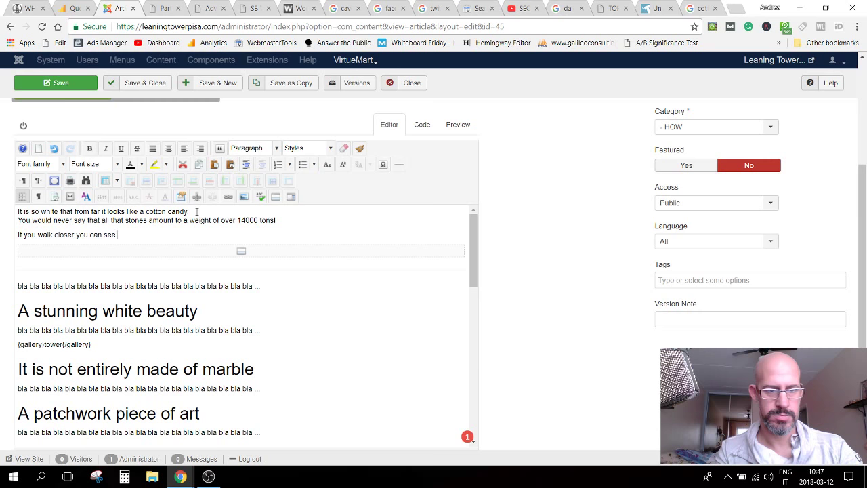
pyautogui.write('the white')
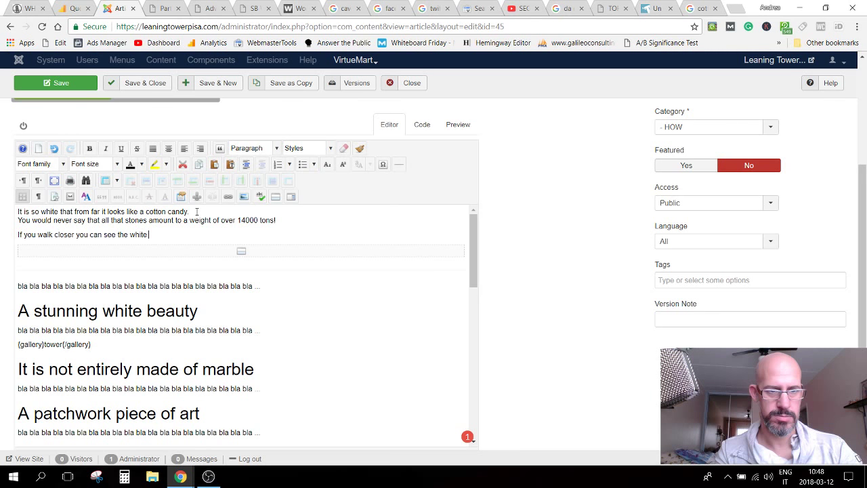
pyautogui.press('BackSpace')
pyautogui.press('BackSpace')
pyautogui.press('BackSpace')
pyautogui.press('BackSpace')
pyautogui.press('BackSpace')
pyautogui.press('BackSpace')
pyautogui.press('BackSpace')
pyautogui.press('BackSpace')
pyautogui.press('BackSpace')
# Step: Reword the new paragraph's opening to "As you walk closer details come to life and you can see"
pyautogui.click(24, 235)
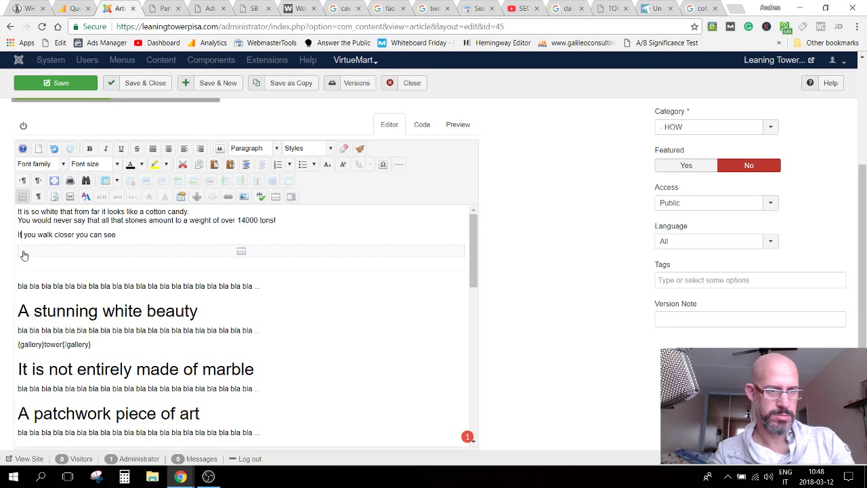
pyautogui.press('BackSpace')
pyautogui.press('BackSpace')
pyautogui.press('BackSpace')
pyautogui.write('As')
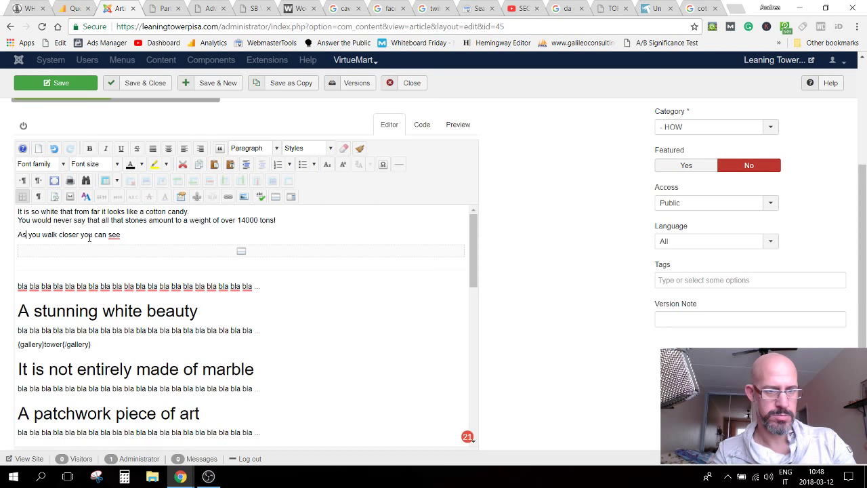
pyautogui.click(82, 235)
pyautogui.write('details come ')
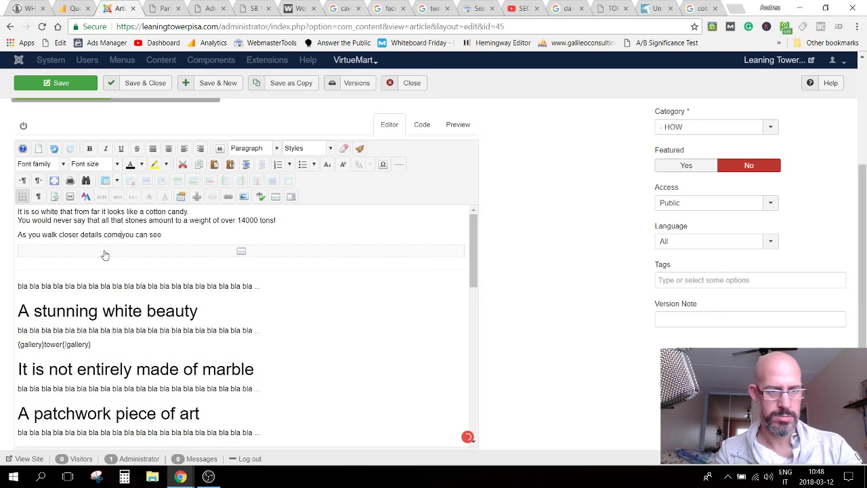
pyautogui.write('to life an')
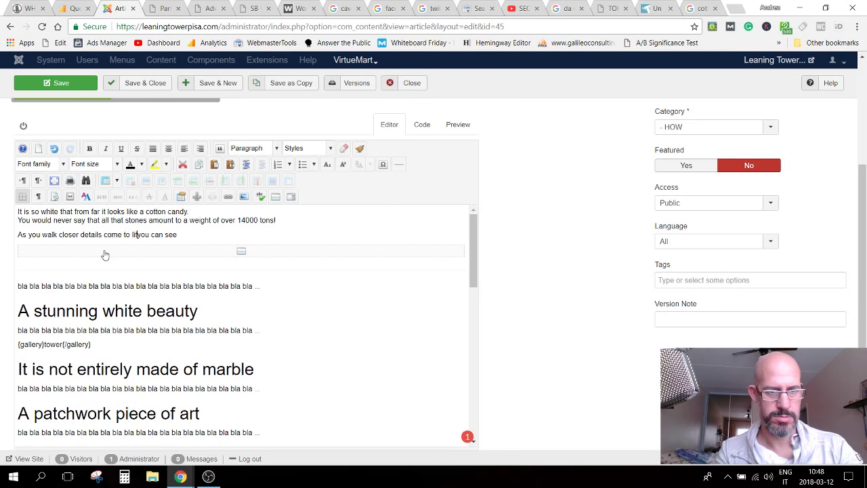
pyautogui.write('d')
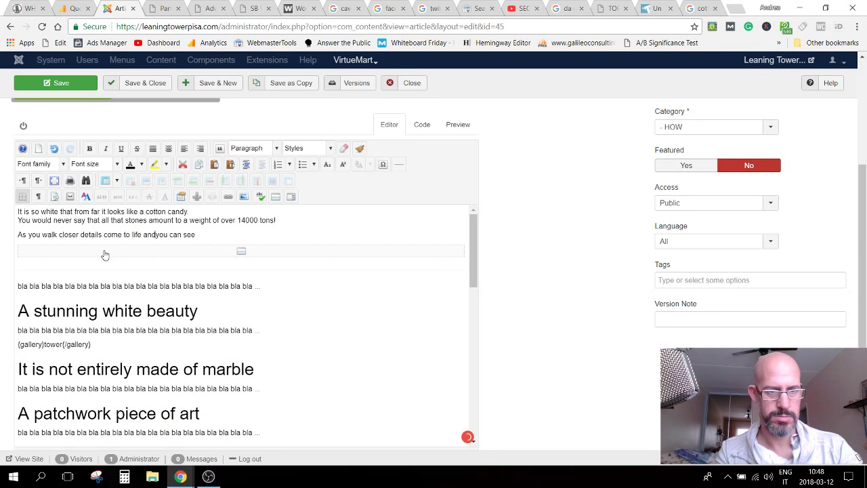
# Step: Replace "can see" at the end of the second intro paragraph with "start noticing that is it not pure white."
pyautogui.moveTo(172, 235); pyautogui.dragTo(199, 235)
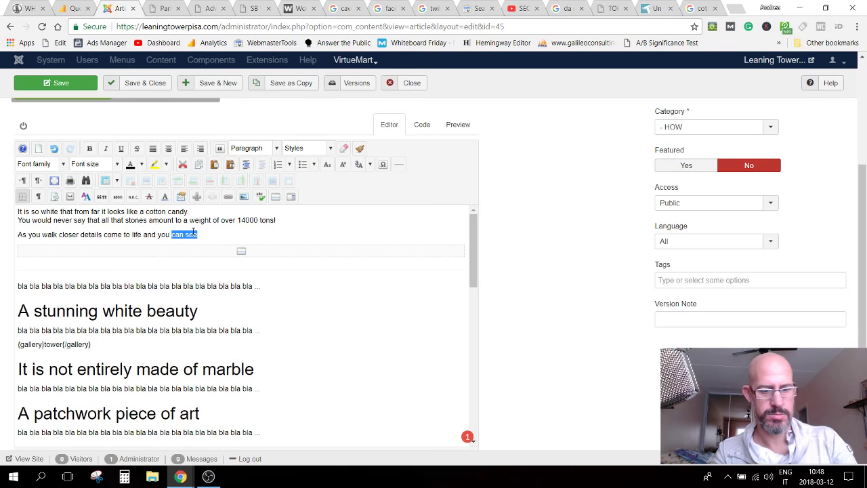
pyautogui.write('start notin')
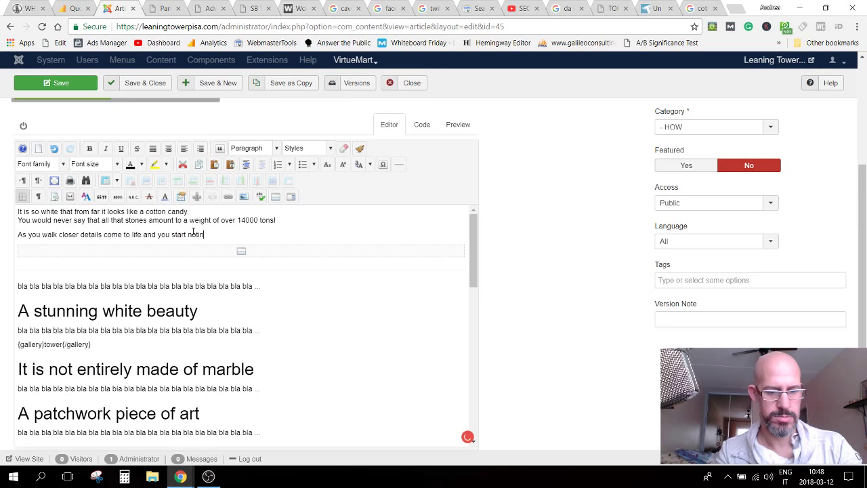
pyautogui.press('BackSpace')
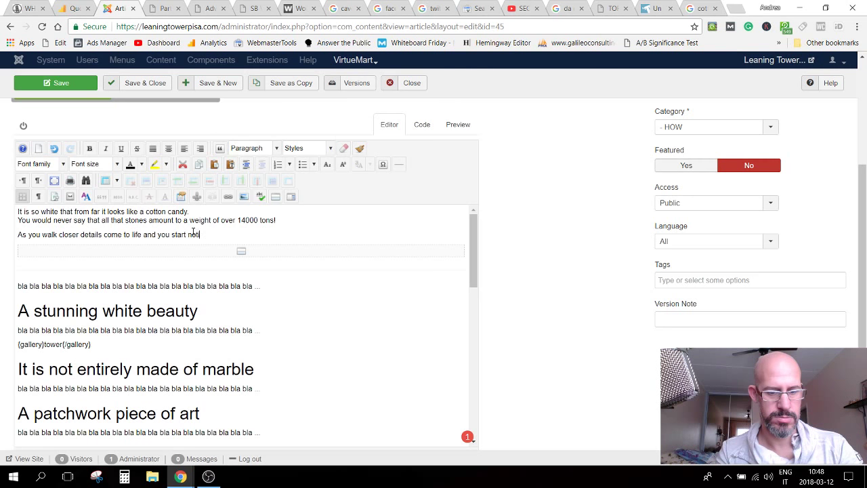
pyautogui.write('cing that is ')
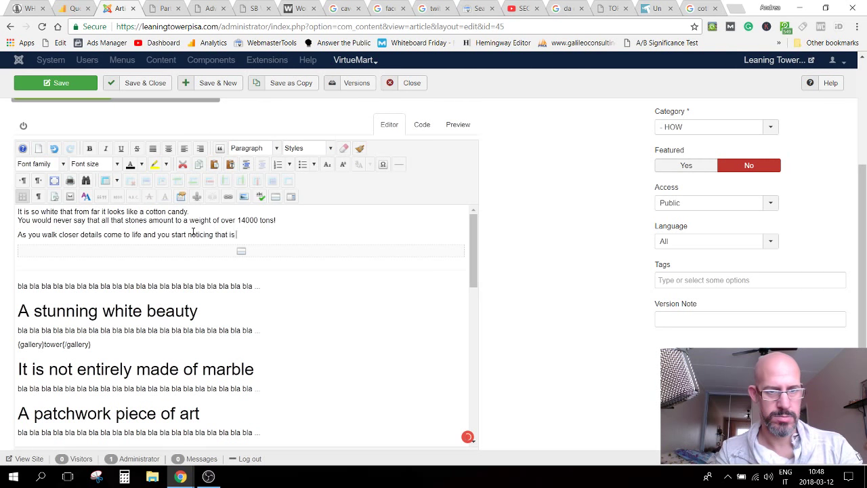
pyautogui.write('it')
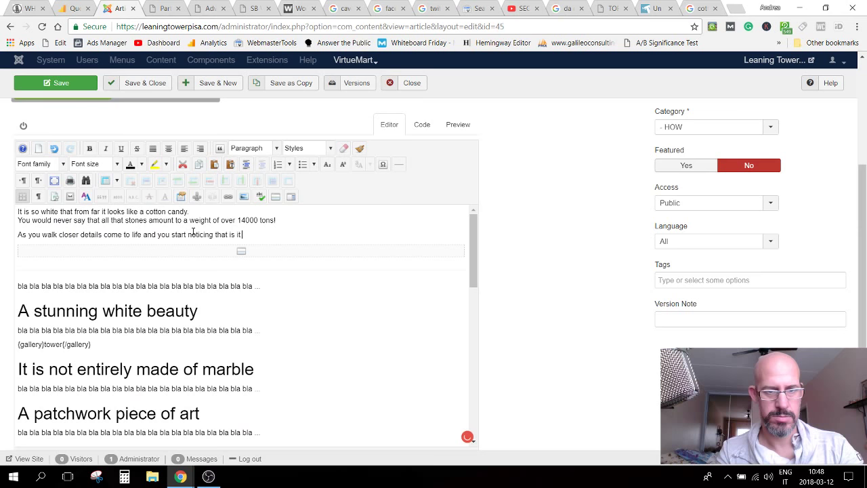
pyautogui.write(' not pu')
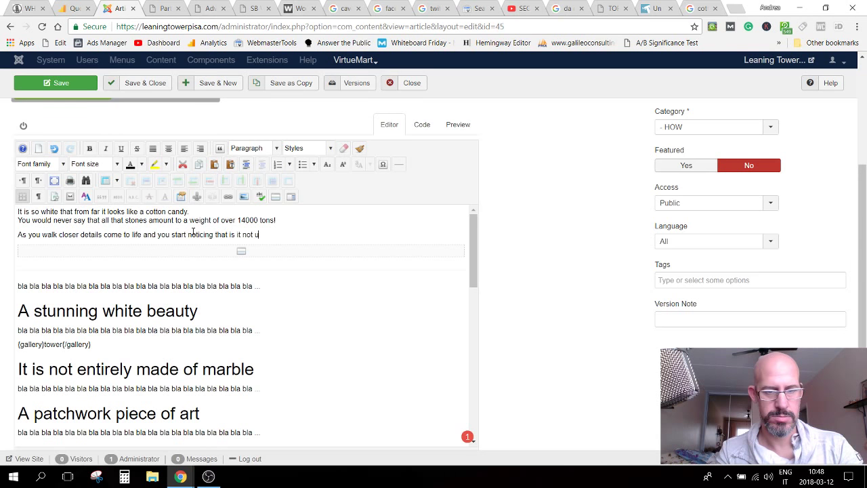
pyautogui.write('r')
pyautogui.press('BackSpace')
pyautogui.press('BackSpace')
pyautogui.write('pure ')
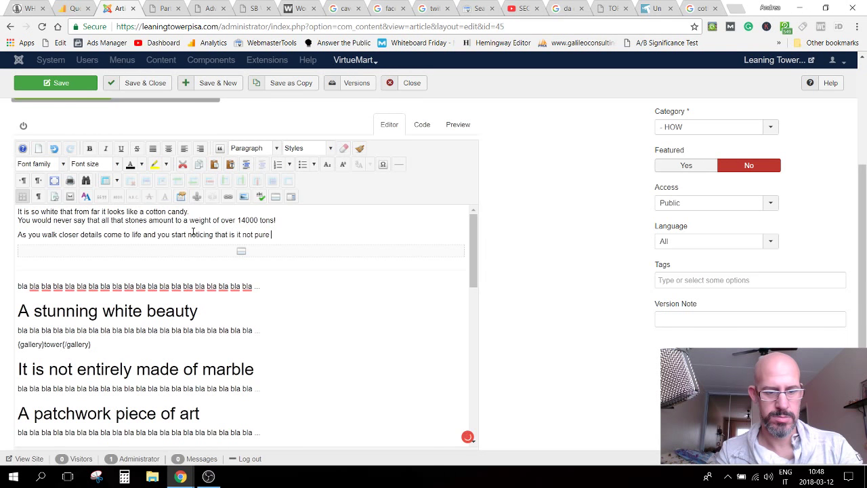
pyautogui.write('w')
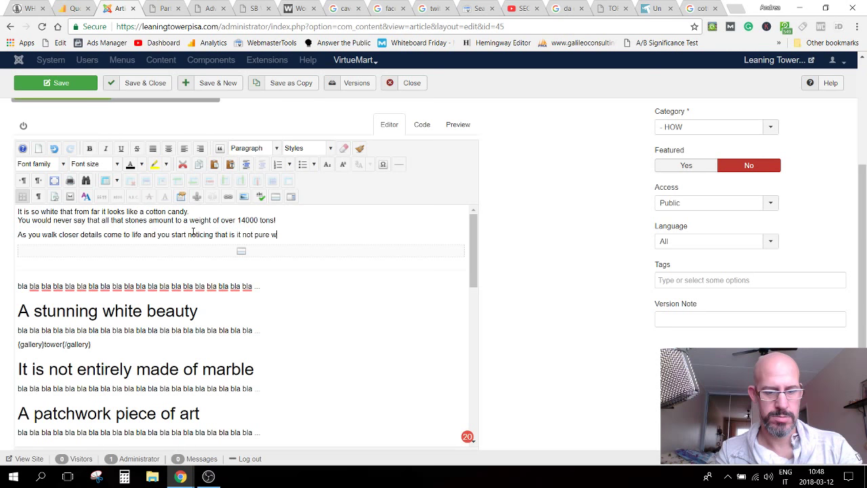
pyautogui.write('hite.')
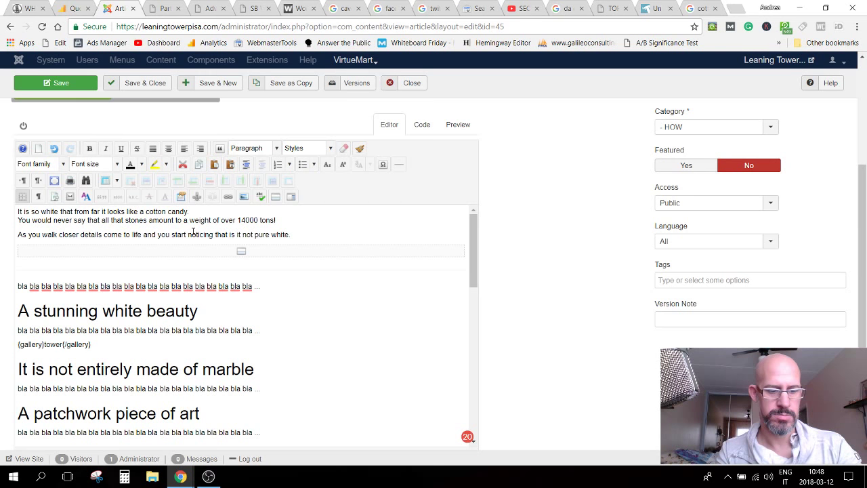
# Step: Add a line below the pure white sentence reading "It is marble, yes... but there is more than that..."
pyautogui.press('Return')
pyautogui.write('It is marb')
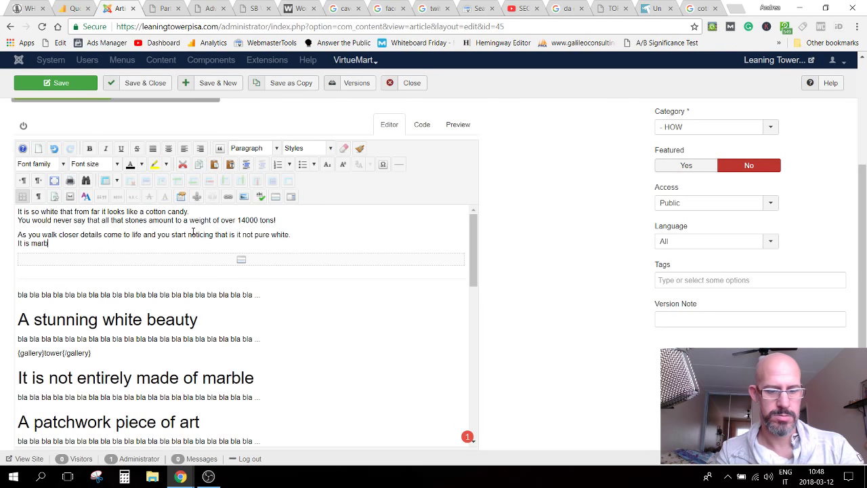
pyautogui.write('le, y')
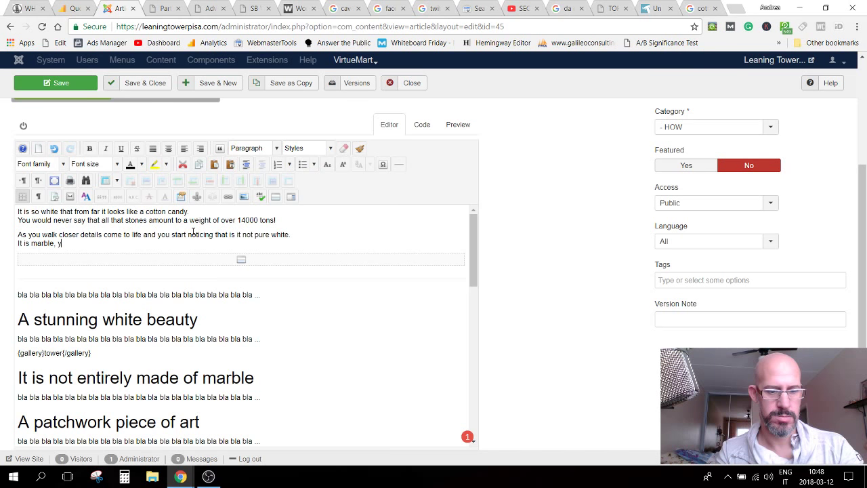
pyautogui.write('es... bu')
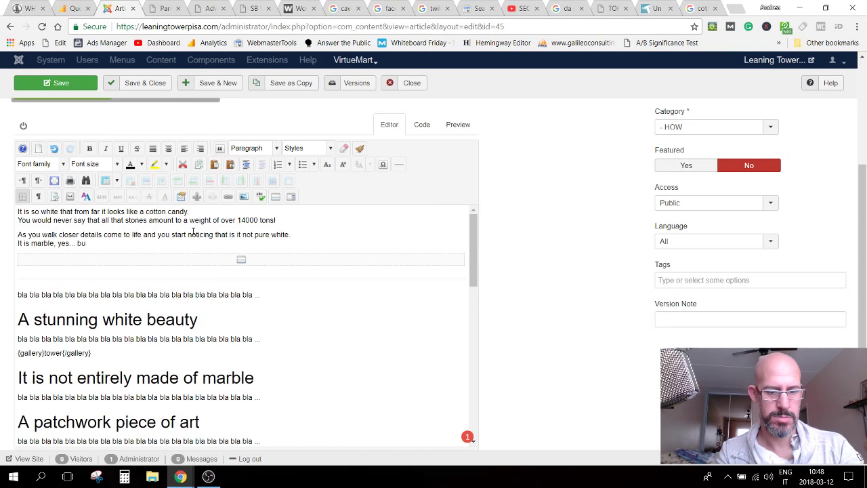
pyautogui.write('t there is more than tha')
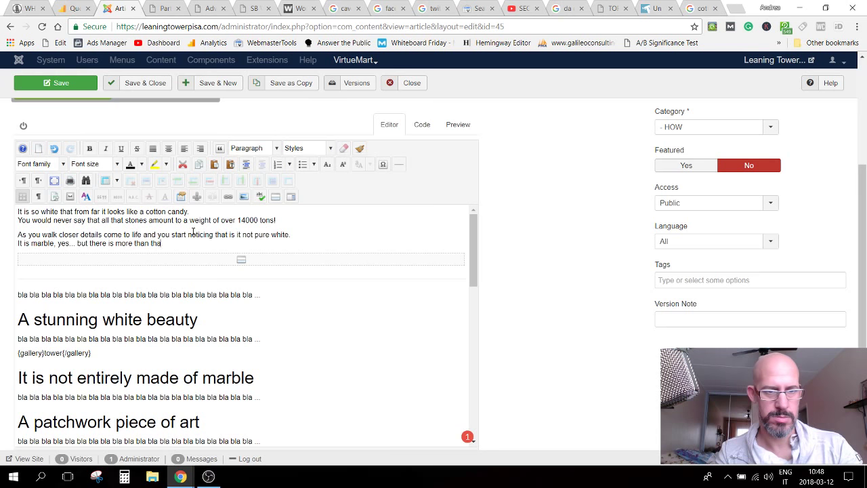
pyautogui.write('t...')
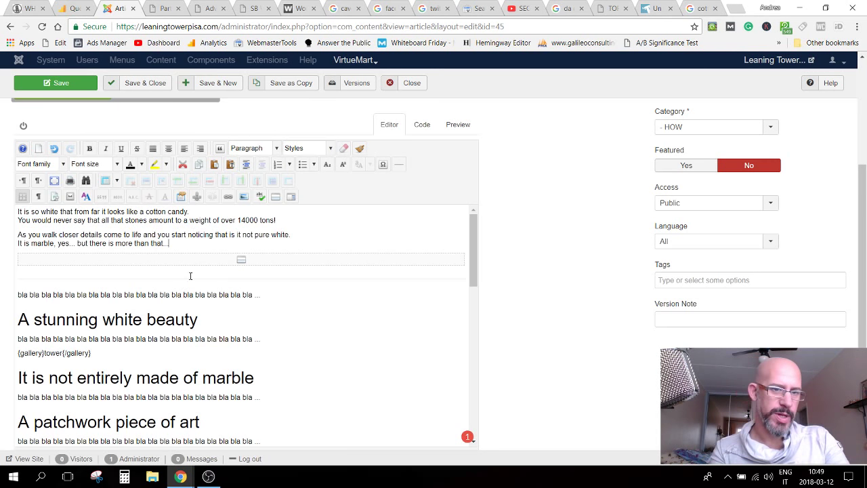
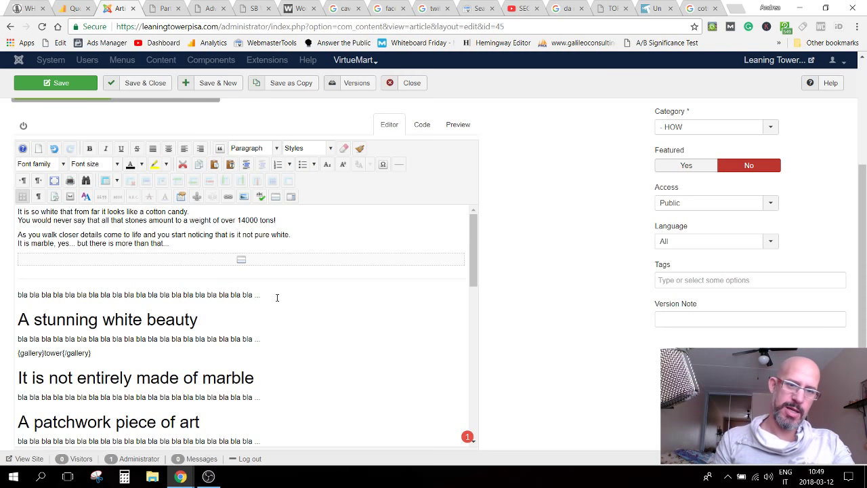
pyautogui.moveTo(180, 238); pyautogui.dragTo(6, 208)
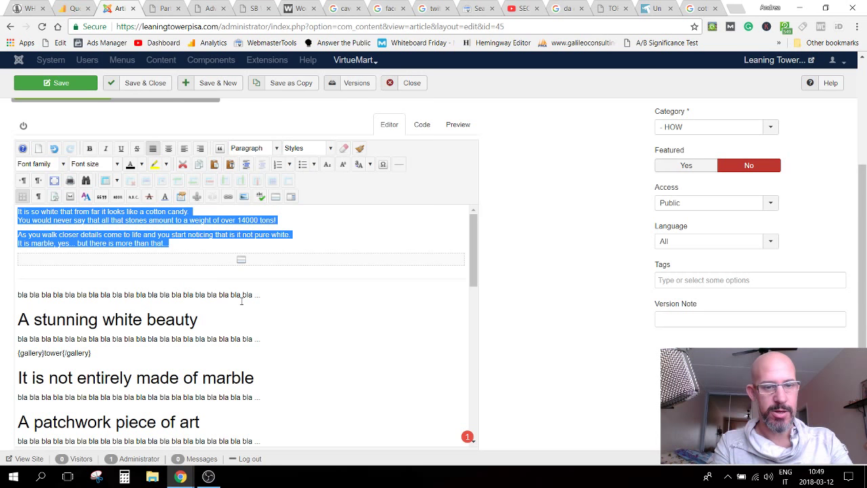
pyautogui.moveTo(261, 297); pyautogui.dragTo(18, 294)
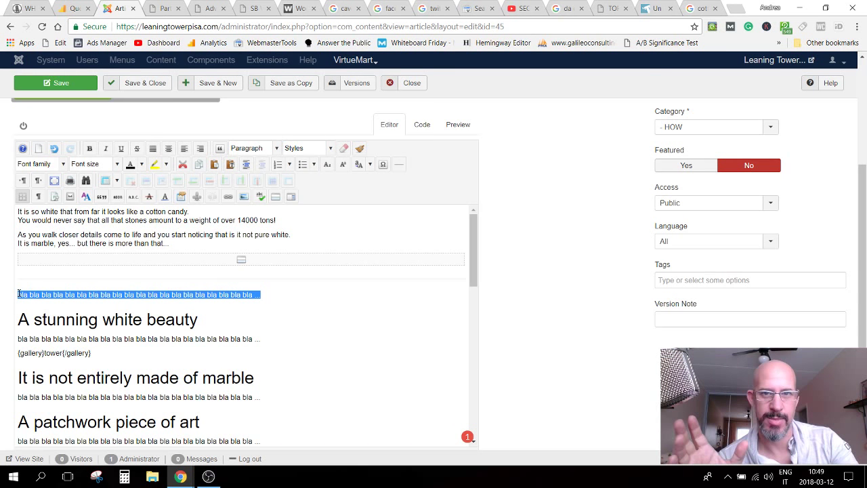
# Step: Find the Construction of the Leaning Tower of Pisa page among the open references and copy its paragraph on limestone, lime mortar and marble
pyautogui.click(654, 9)
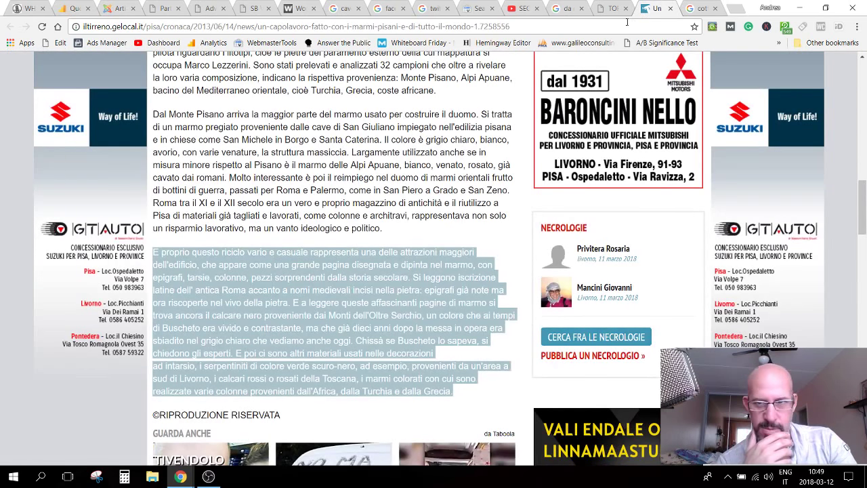
pyautogui.click(609, 9)
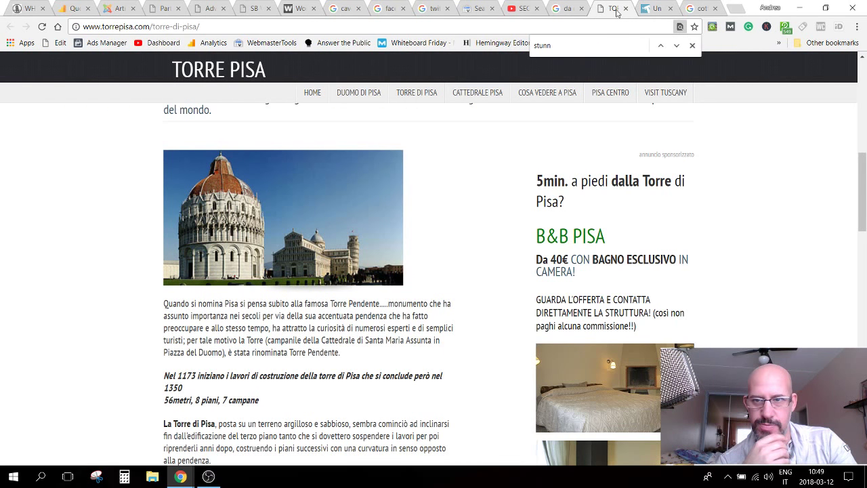
pyautogui.moveTo(186, 474)
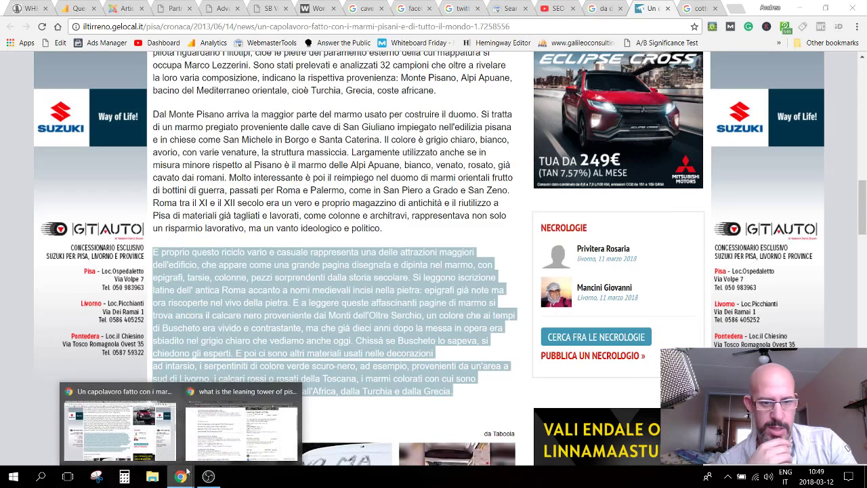
pyautogui.click(214, 436)
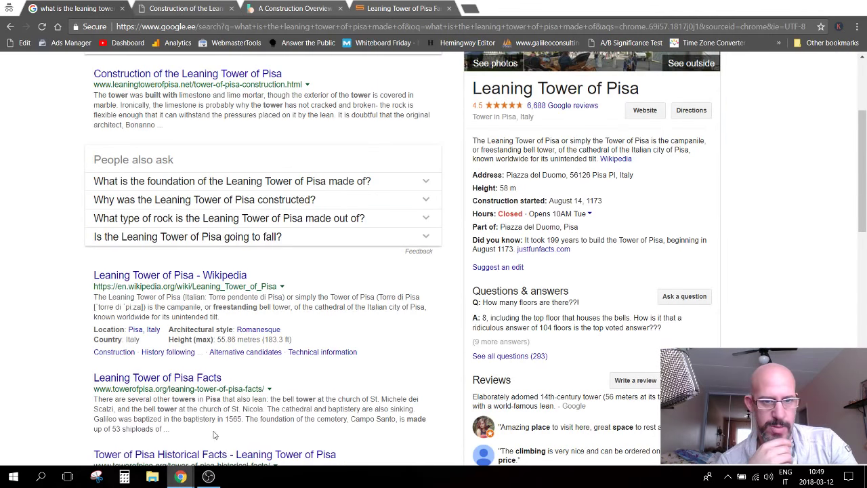
pyautogui.click(166, 9)
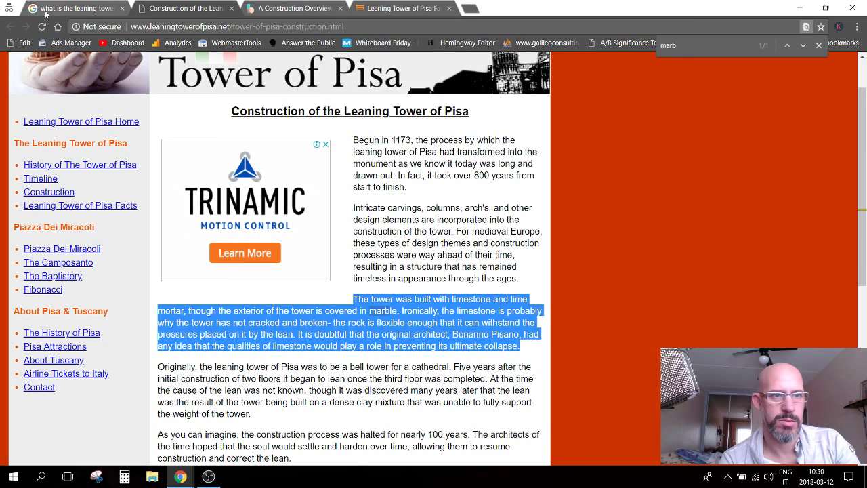
# Step: Return to the Joomla article and paste the limestone and marble paragraph below the "what stone is the LTOP made...." note
pyautogui.click(192, 478)
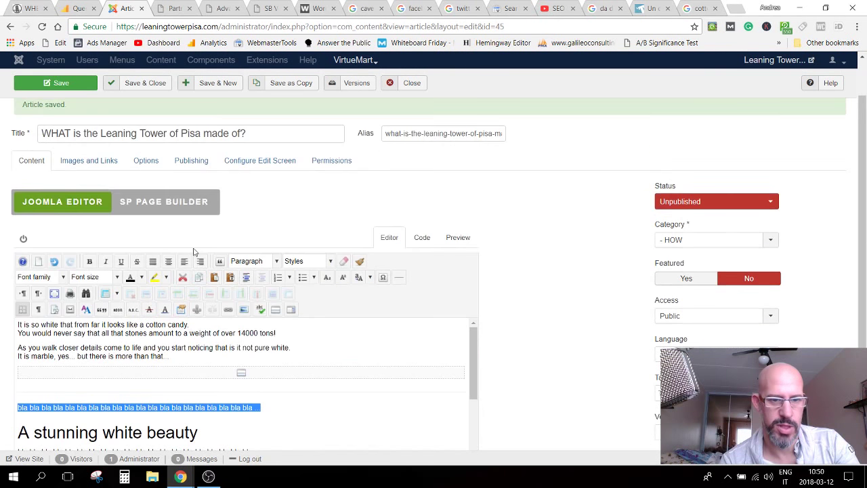
pyautogui.scroll(-4, 193, 252)
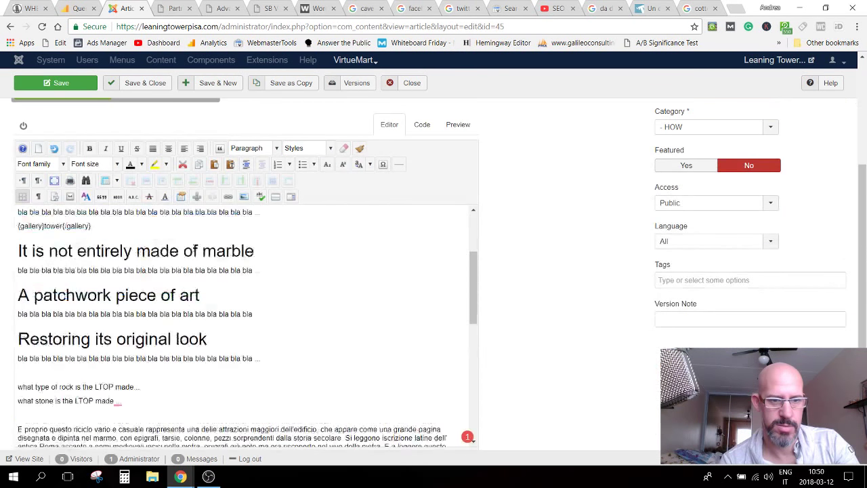
pyautogui.scroll(-3, 154, 246)
pyautogui.press('Return')
pyautogui.press('Return')
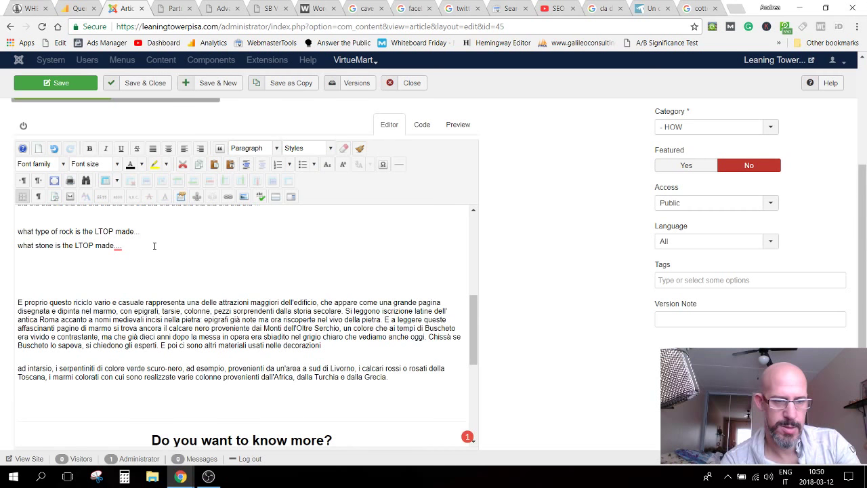
pyautogui.write('The tower was built with limestone and lime mortar, though the exterior of the tower is covered in marble. Ironically, the limestone is probably why the tower has not cracked and broken- the rock is flexible enough that it can withstand the pressures placed on it by the lean. It is doubtful that the original architect, Bonanno Pisano, had any idea that the qualities of limestone would play a role in preventing its ultimate collapse.')
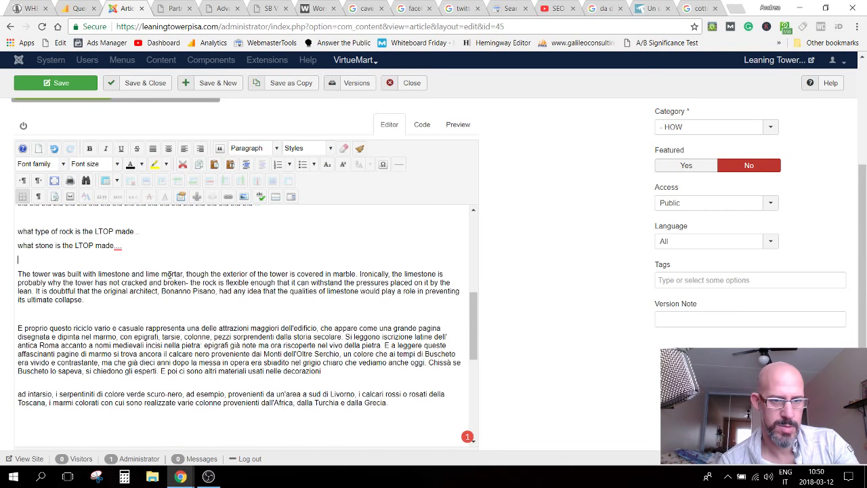
# Step: Copy the word "mortar" from the pasted paragraph and search Google for "mortar definition"
pyautogui.doubleClick(170, 273)
pyautogui.hotkey('ctrl', 'c')
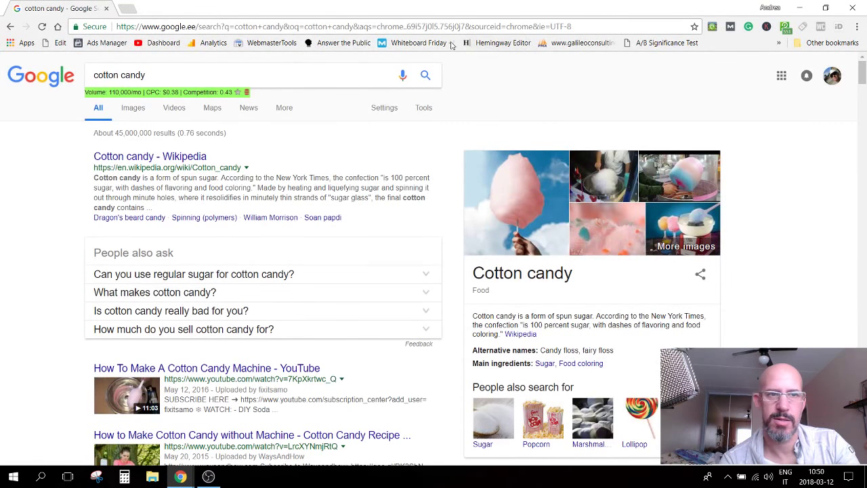
pyautogui.click(444, 27)
pyautogui.hotkey('ctrl', 'v')
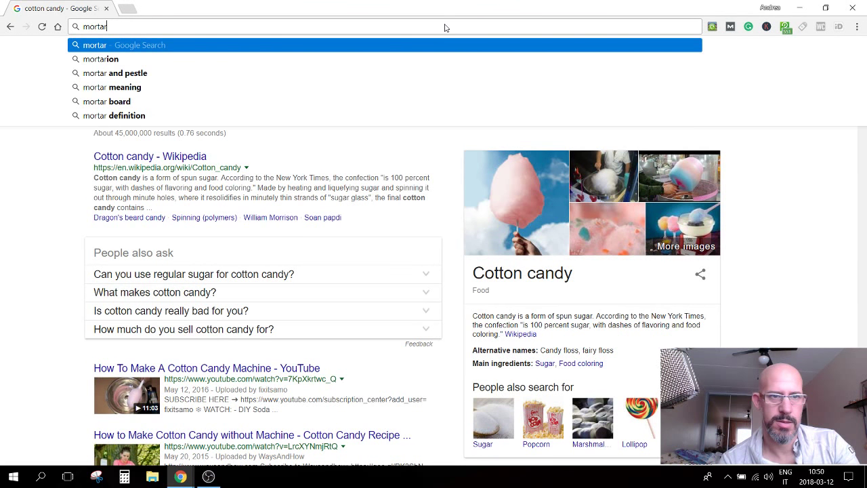
pyautogui.write('de')
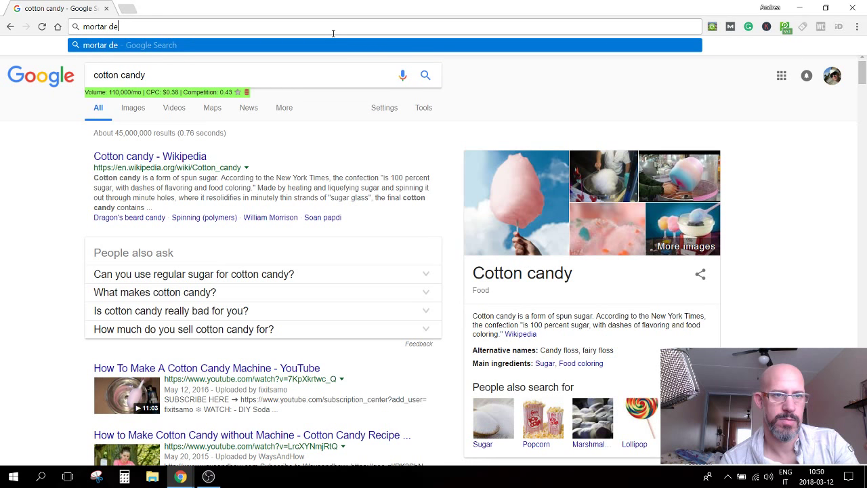
pyautogui.press('Down')
pyautogui.press('Return')
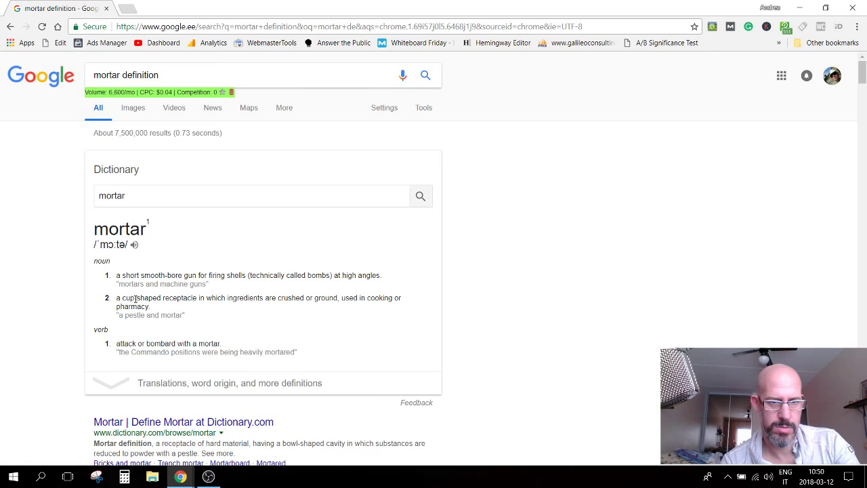
# Step: Expand the dictionary entry for mortar and read its meaning as a building material
pyautogui.click(135, 298)
pyautogui.scroll(-1, 199, 344)
pyautogui.scroll(-3, 203, 331)
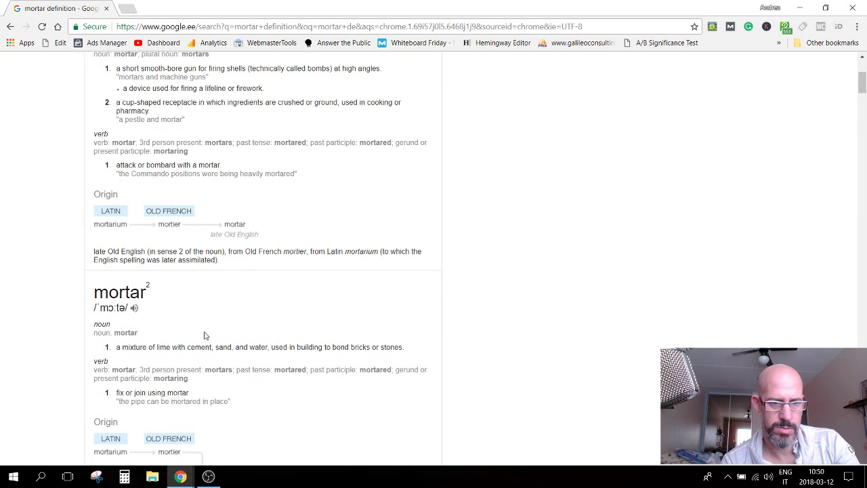
pyautogui.scroll(-1, 205, 335)
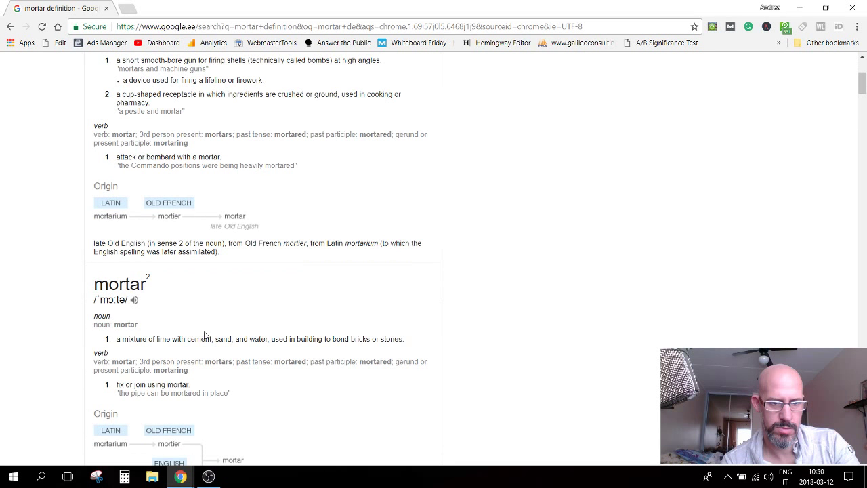
pyautogui.scroll(-1, 204, 335)
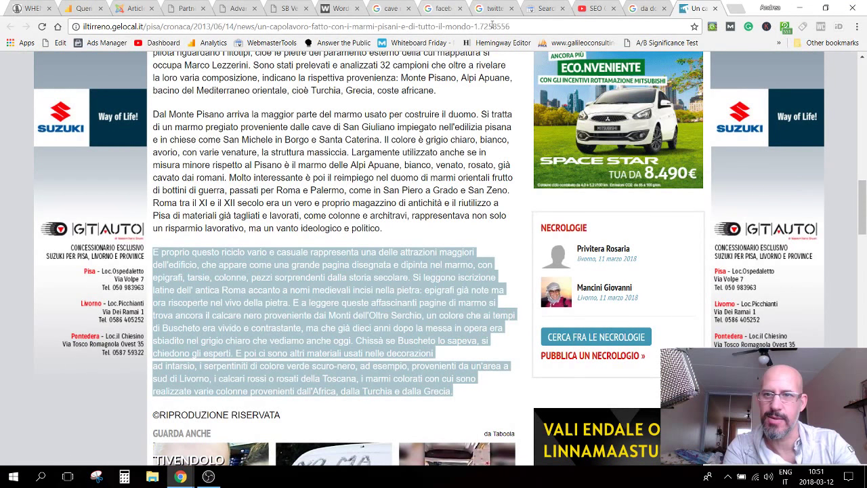
# Step: Return to the Joomla article and review its section headings from the pasted source notes up to the intro
pyautogui.click(130, 8)
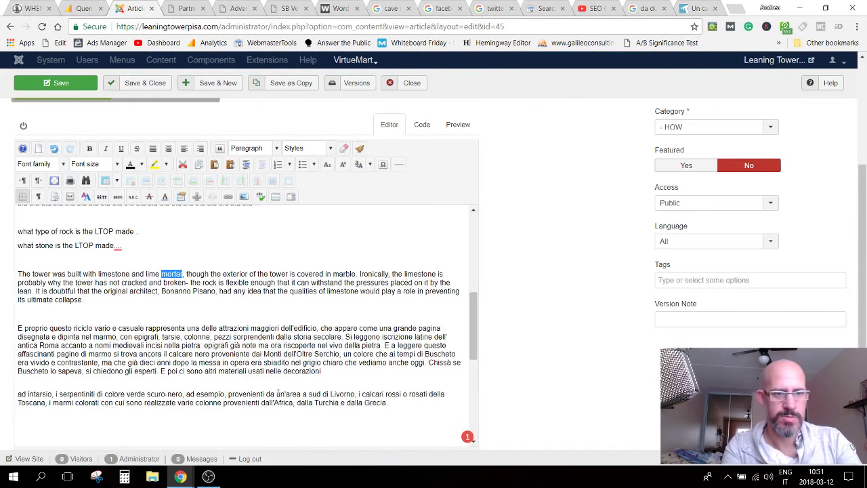
pyautogui.click(86, 300)
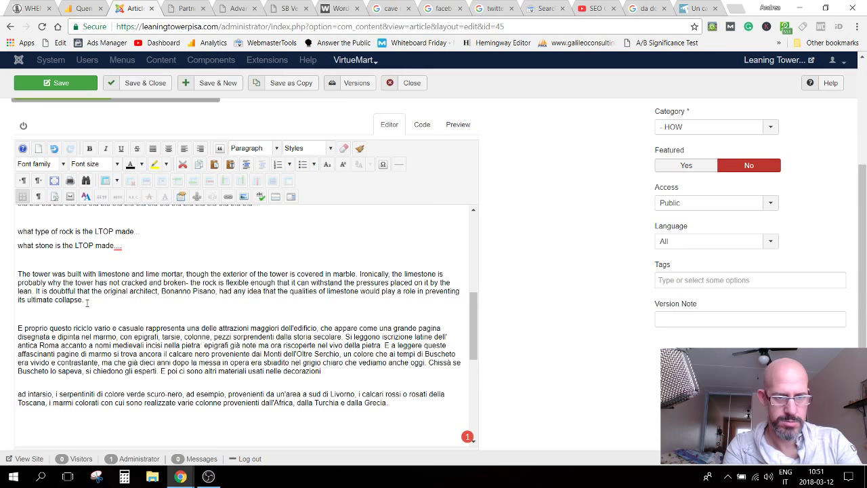
pyautogui.scroll(3, 86, 303)
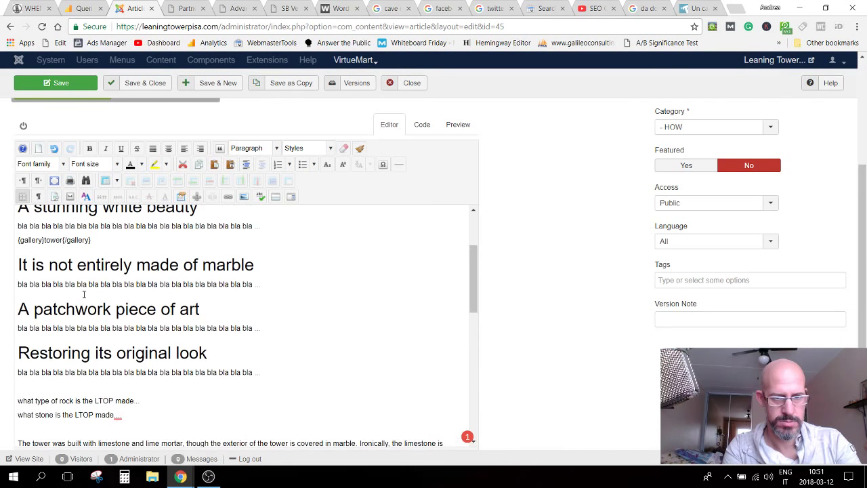
pyautogui.scroll(3, 84, 294)
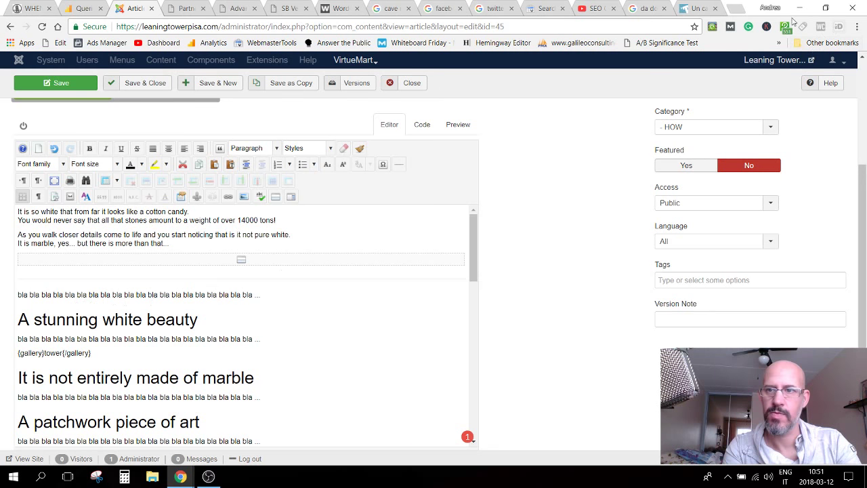
# Step: Search Google in a new tab for "limestone density g cm3"
pyautogui.click(741, 9)
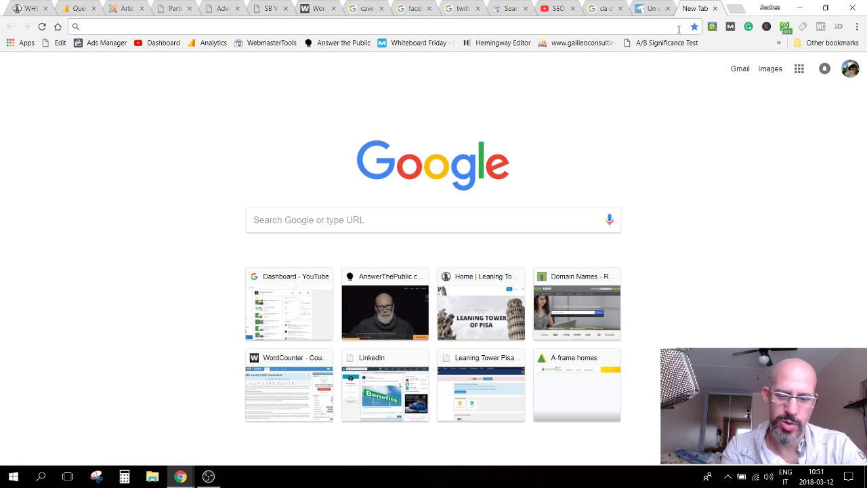
pyautogui.write('limeston')
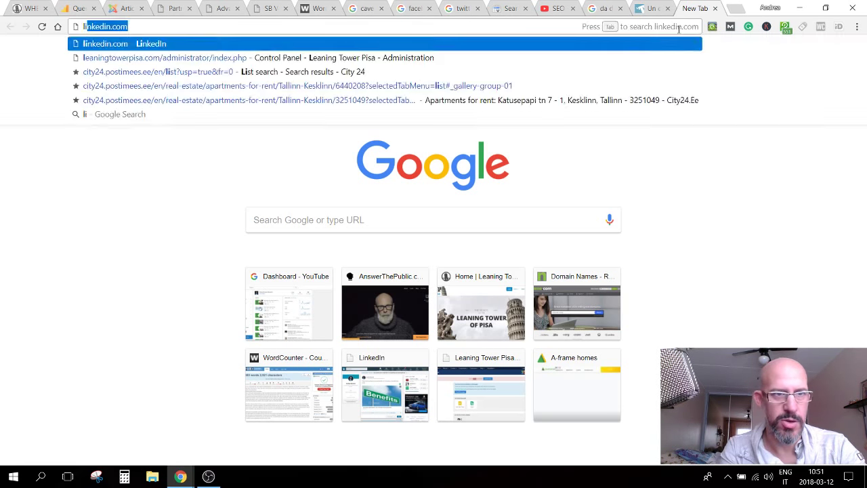
pyautogui.write('e ')
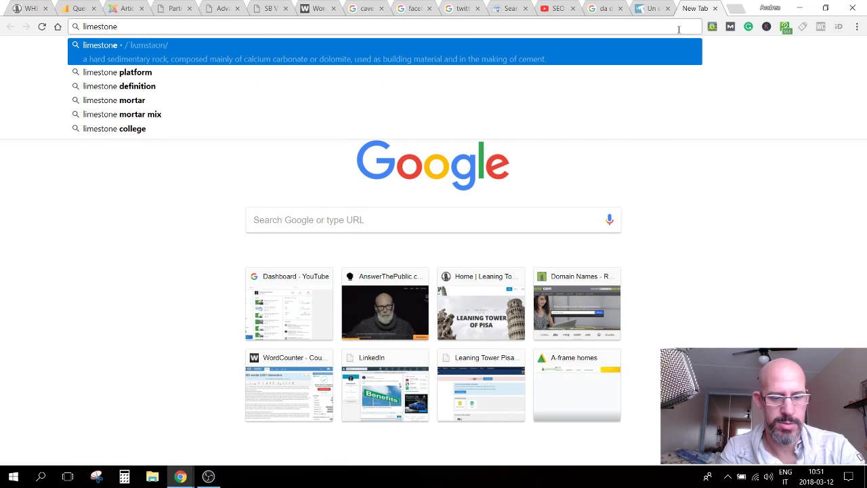
pyautogui.write('densi')
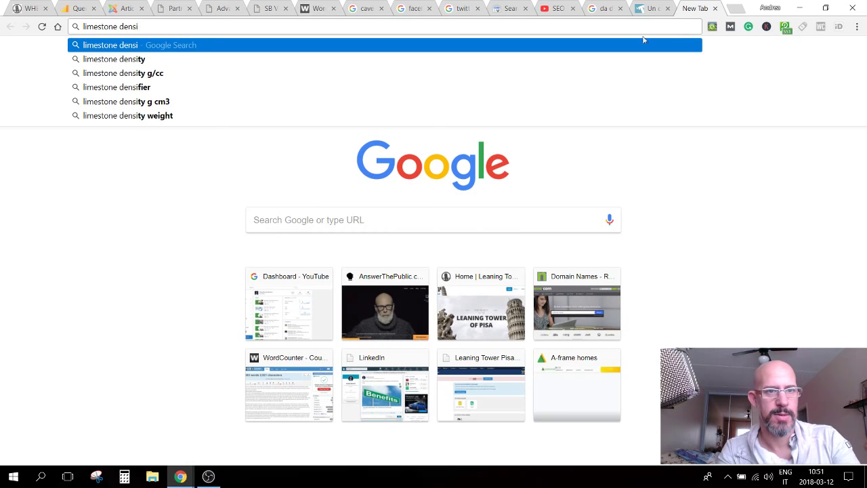
pyautogui.click(125, 103)
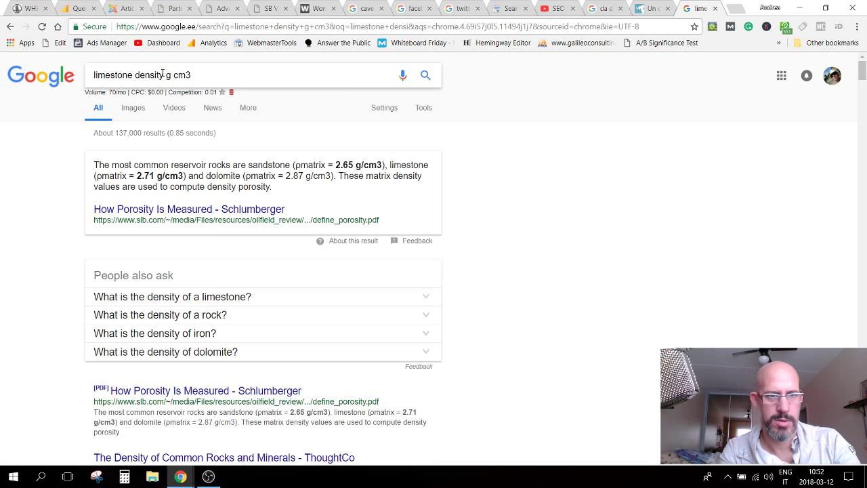
# Step: Change the search to "marble density g cm3" and look through the results for marble's density
pyautogui.doubleClick(108, 75)
pyautogui.write('marble')
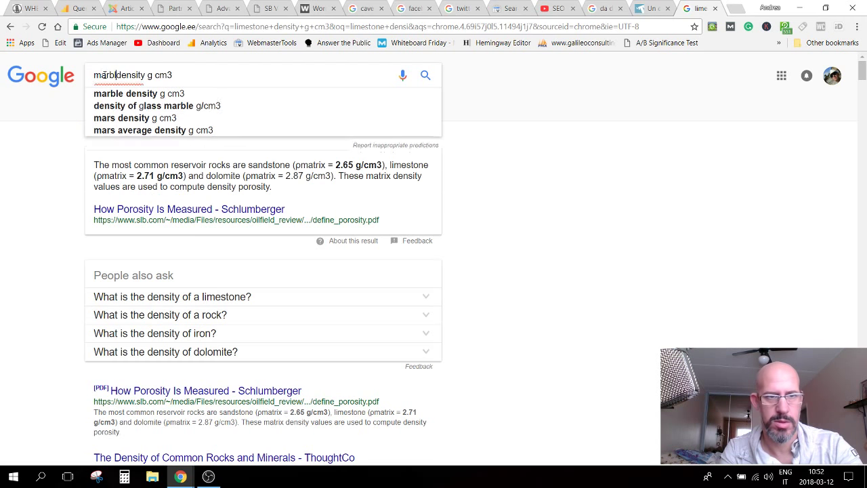
pyautogui.press('Return')
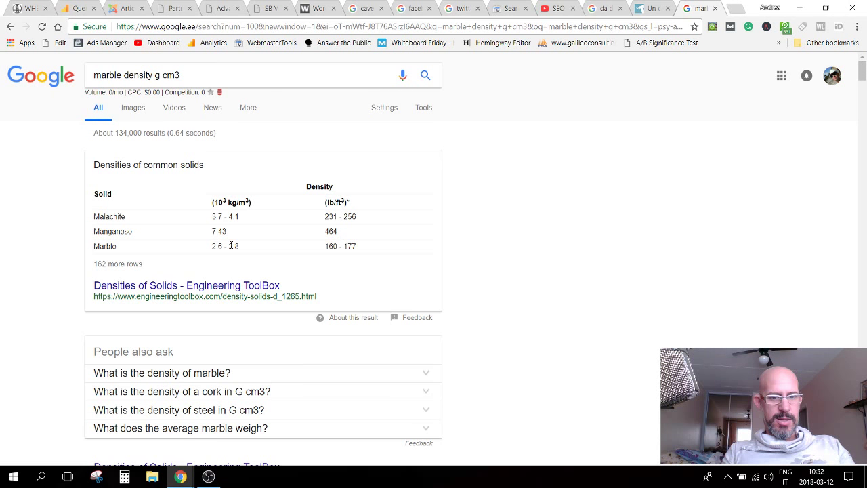
pyautogui.scroll(-2, 232, 248)
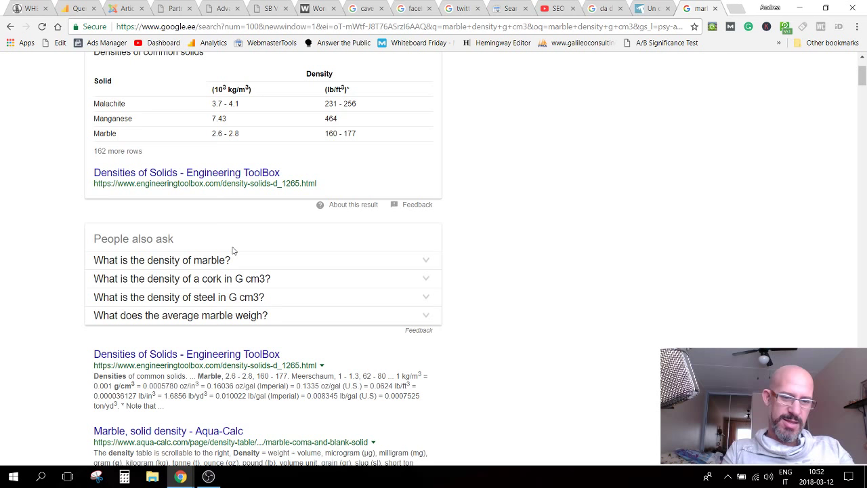
pyautogui.scroll(-3, 233, 250)
pyautogui.scroll(4, 234, 248)
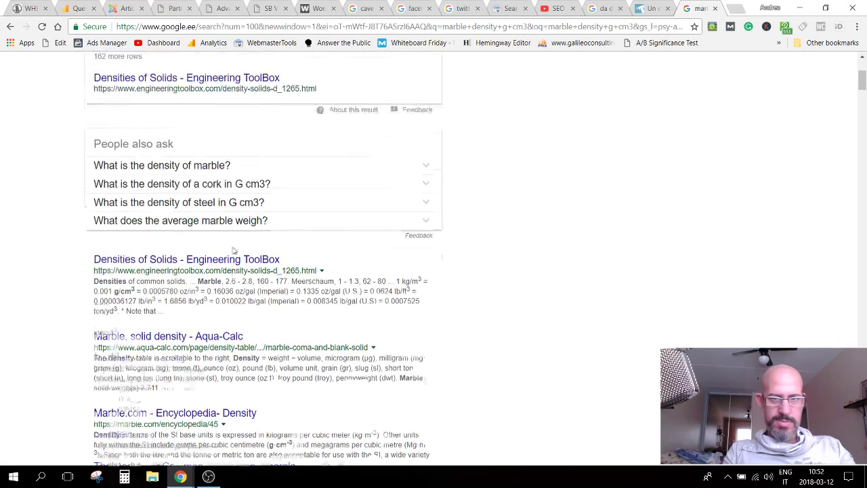
pyautogui.scroll(1, 234, 251)
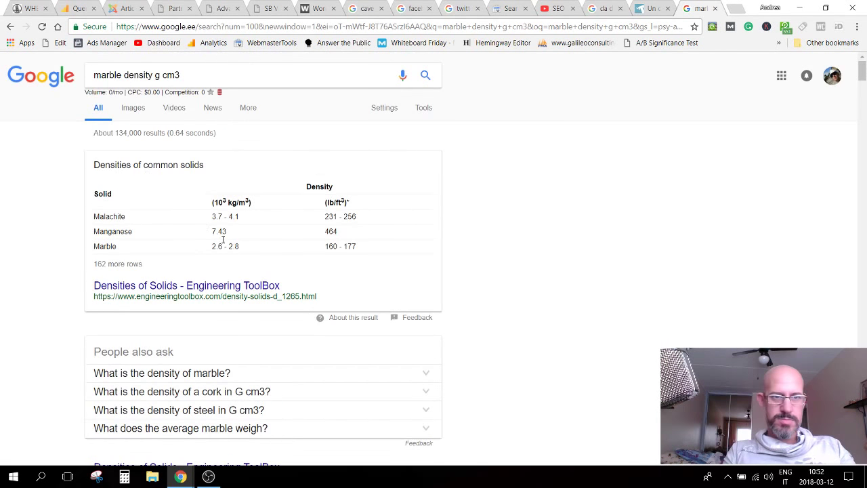
# Step: Go back to the limestone density results, read the answer to "What is the density of a rock?" and close the search tab
pyautogui.click(10, 27)
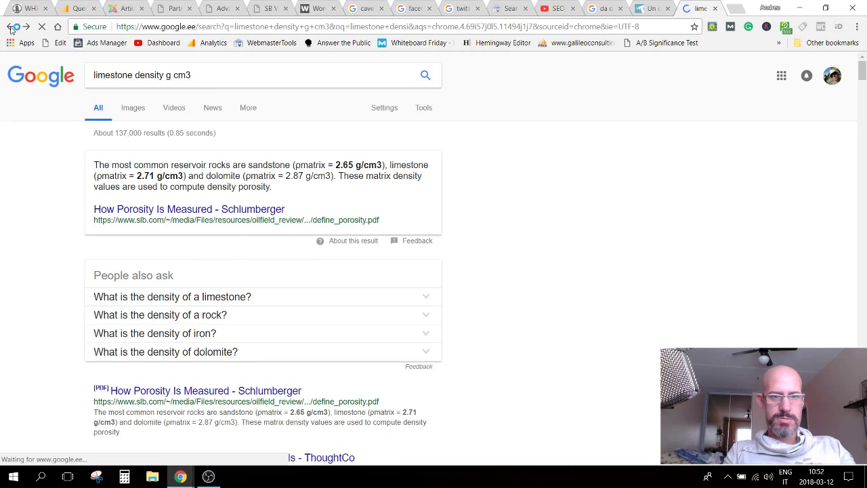
pyautogui.click(110, 320)
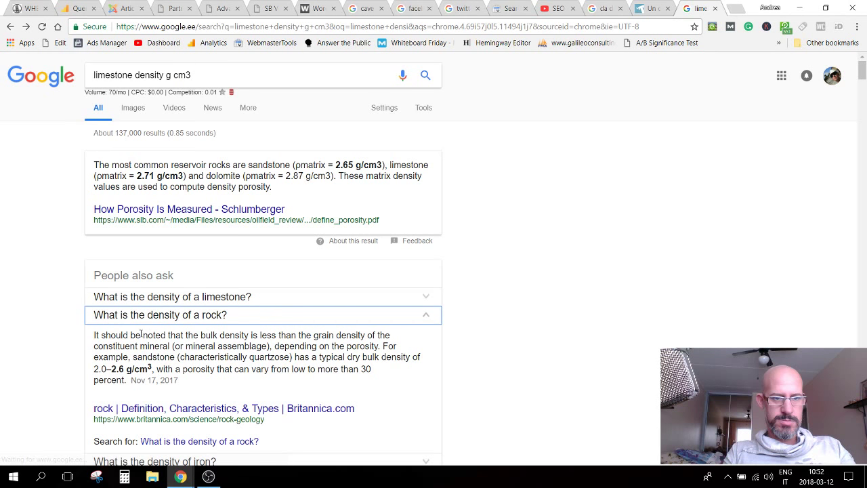
pyautogui.moveTo(151, 357); pyautogui.dragTo(125, 369)
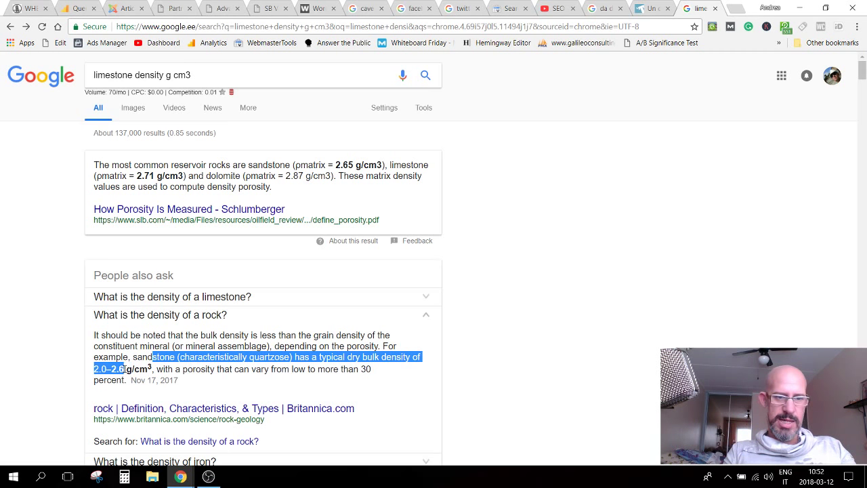
pyautogui.click(225, 344)
pyautogui.scroll(-2, 226, 344)
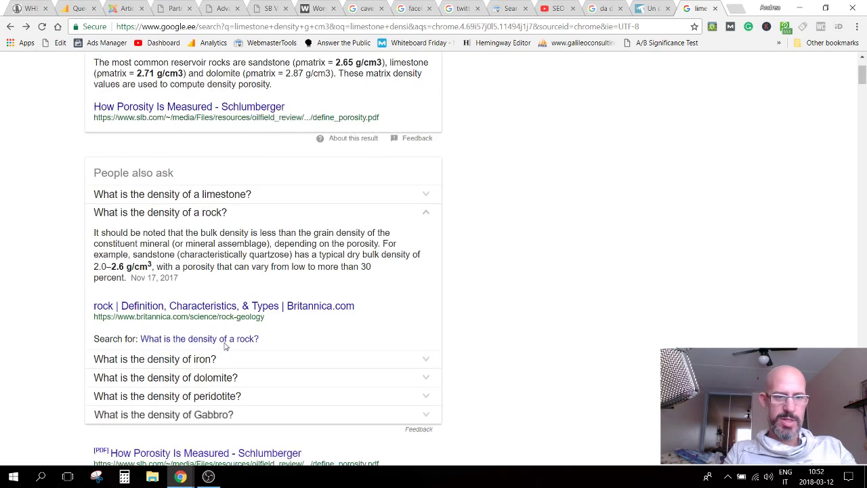
pyautogui.scroll(2, 225, 345)
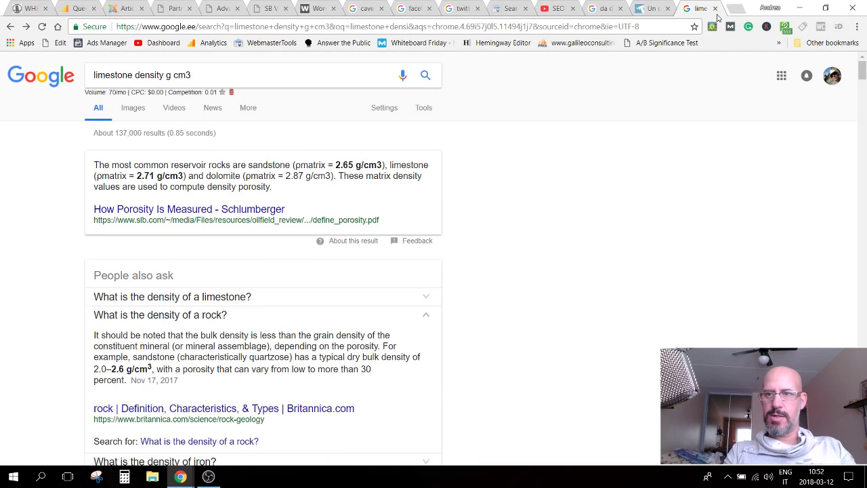
pyautogui.click(715, 9)
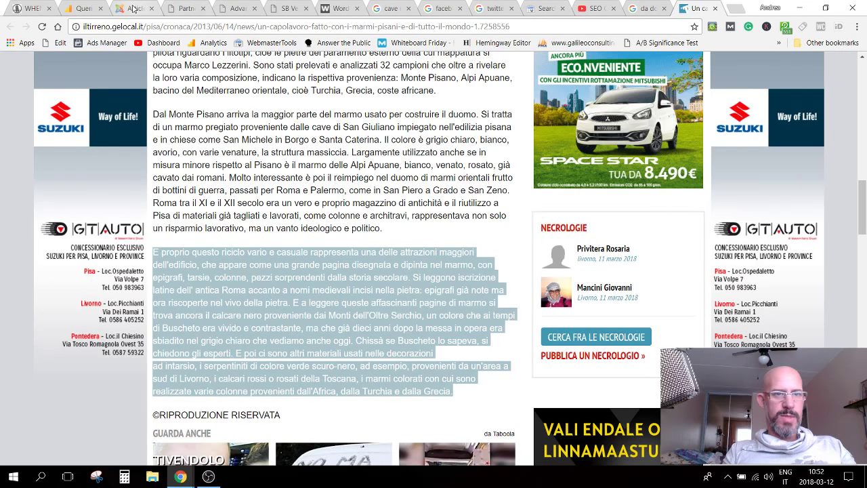
# Step: In the Joomla article, replace the placeholder line below the read-more divider with "The Tower was build over a period of 200 years"
pyautogui.click(134, 9)
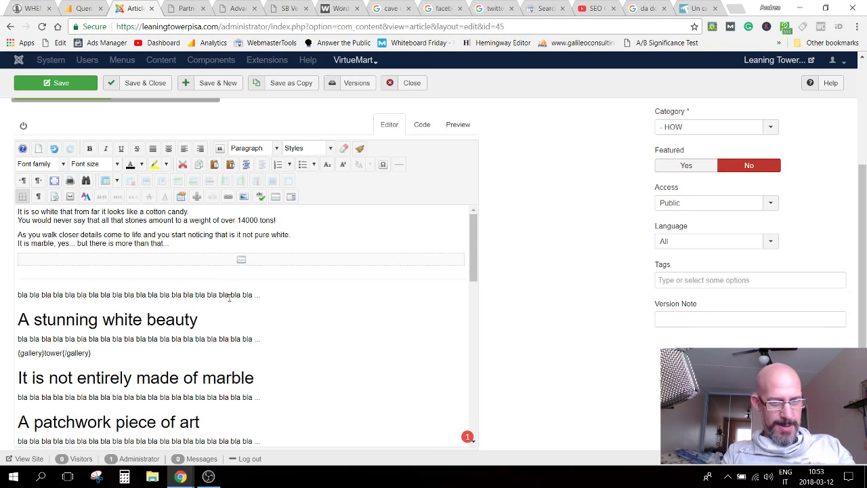
pyautogui.tripleClick(229, 296)
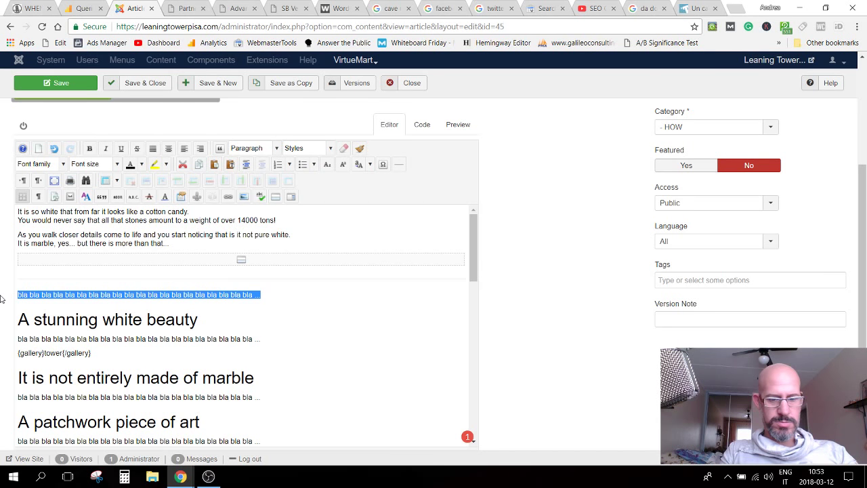
pyautogui.write('The')
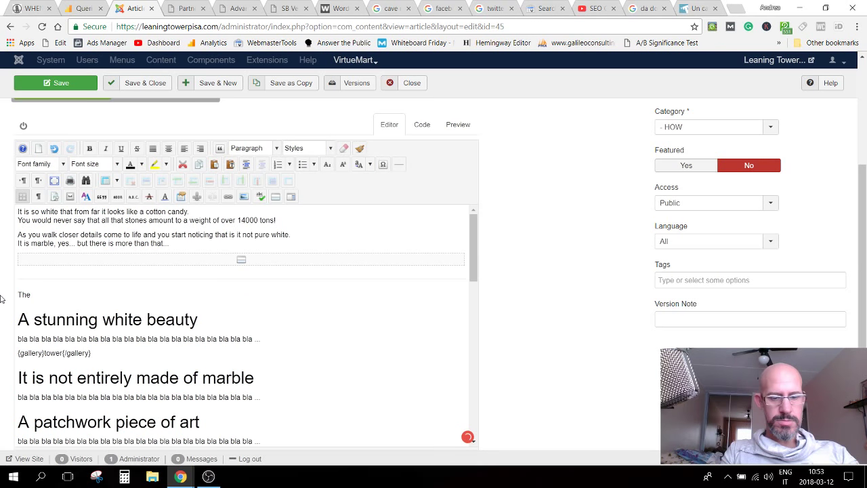
pyautogui.write(' Tower was ')
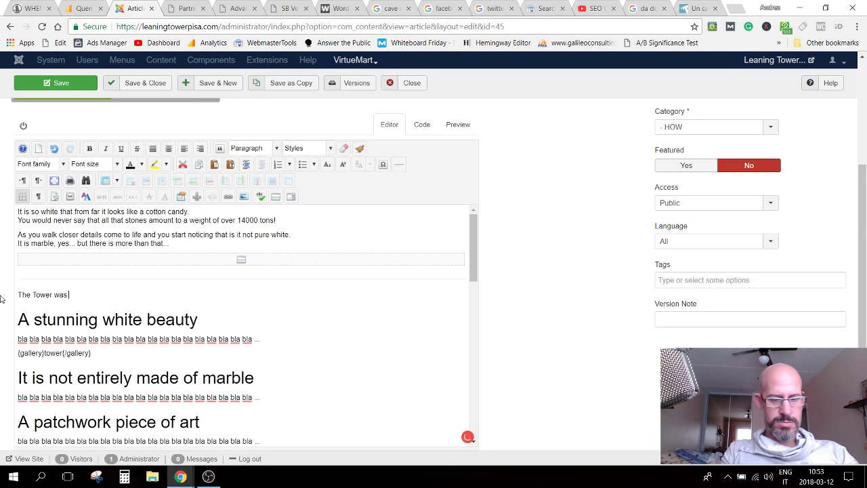
pyautogui.write('build')
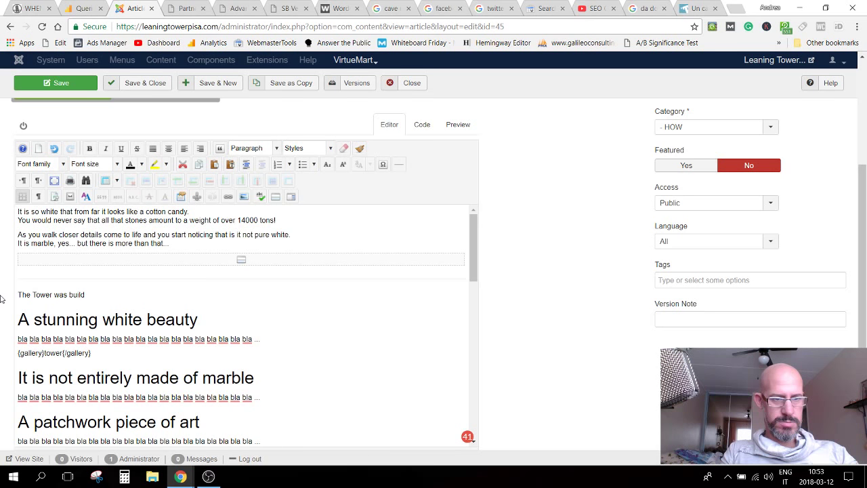
pyautogui.write(' in ')
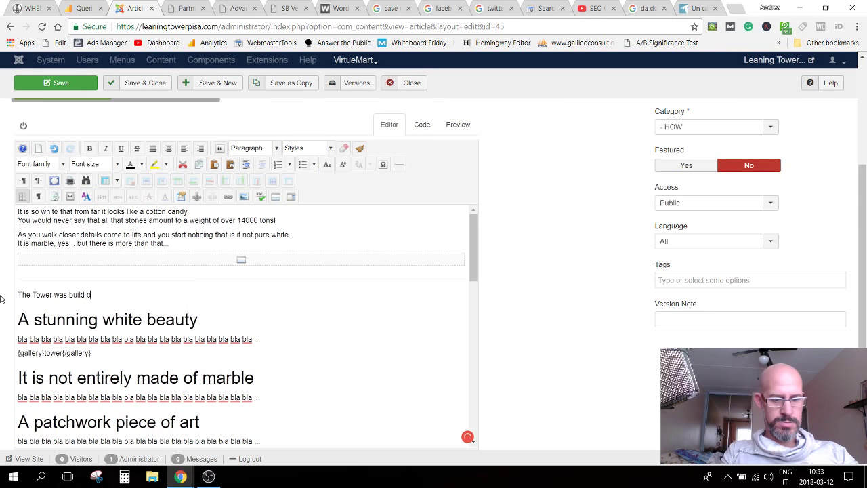
pyautogui.write('over a pe')
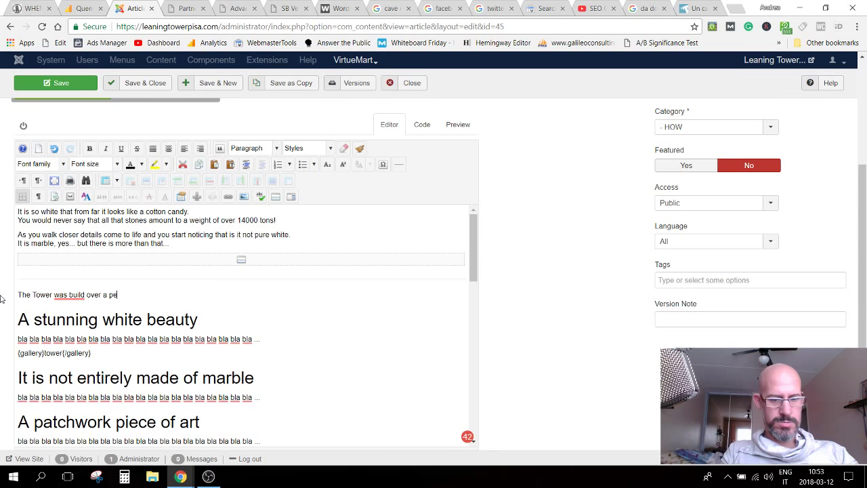
pyautogui.write('riod of 200')
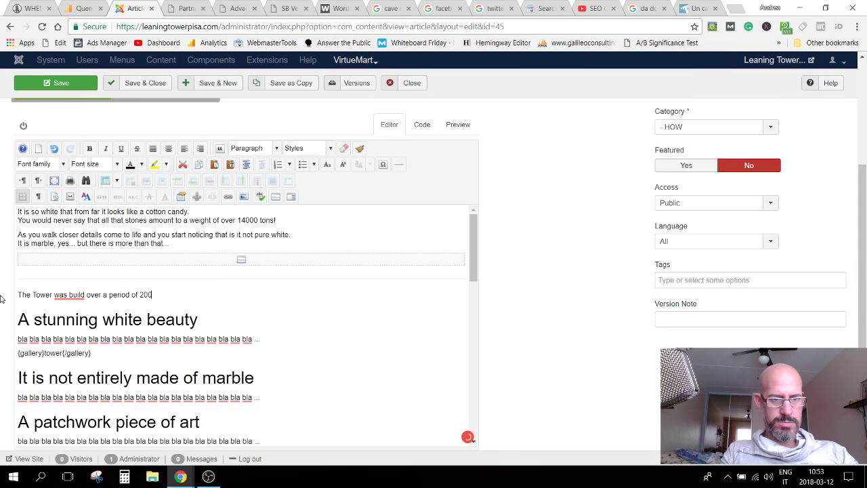
pyautogui.write(' years')
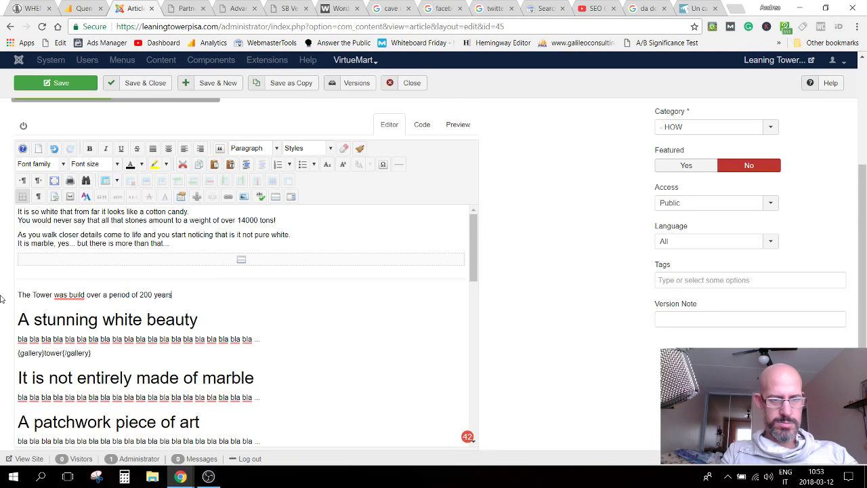
# Step: Continue the sentence about the Tower's construction period with ", starting in 1173"
pyautogui.write(', starting on')
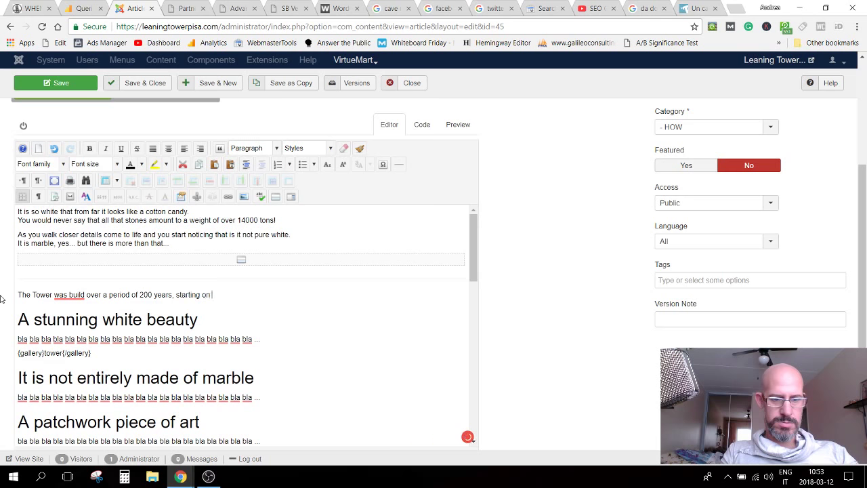
pyautogui.press('BackSpace')
pyautogui.press('BackSpace')
pyautogui.press('BackSpace')
pyautogui.write('in 1')
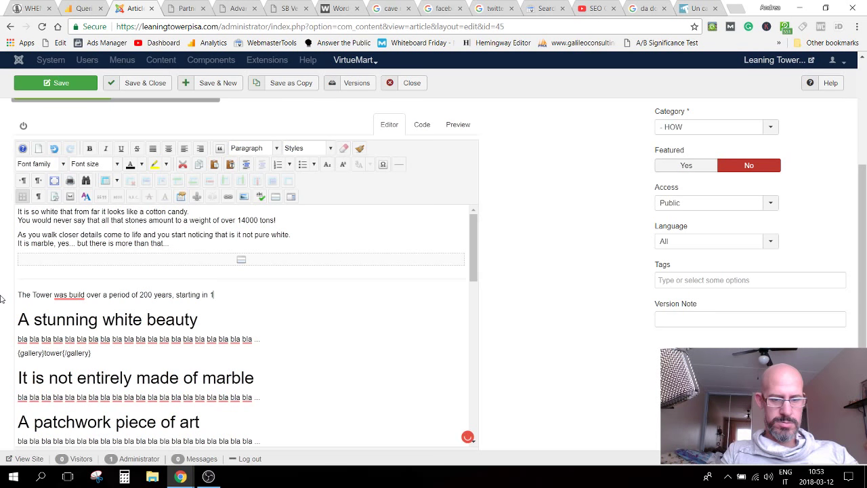
pyautogui.write('173')
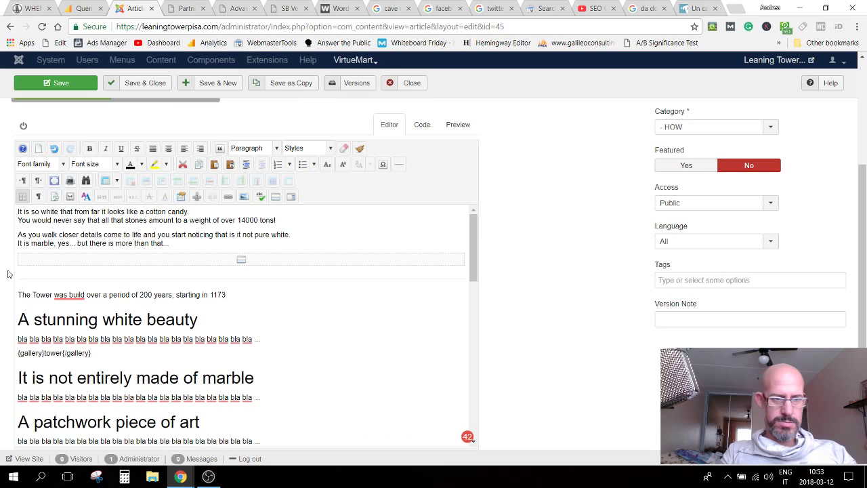
# Step: Correct "build" to "built" with the suggested spelling fix and end the construction sentence with a period
pyautogui.moveTo(68, 294)
pyautogui.click(88, 213)
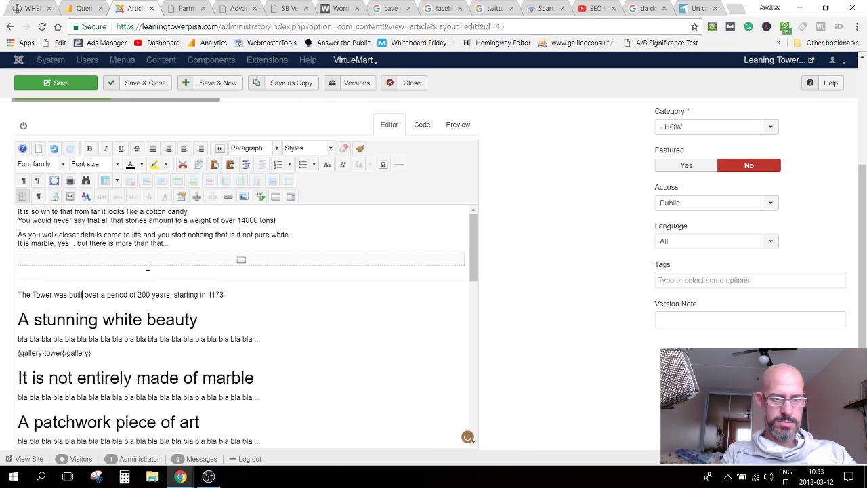
pyautogui.click(225, 294)
pyautogui.write('.')
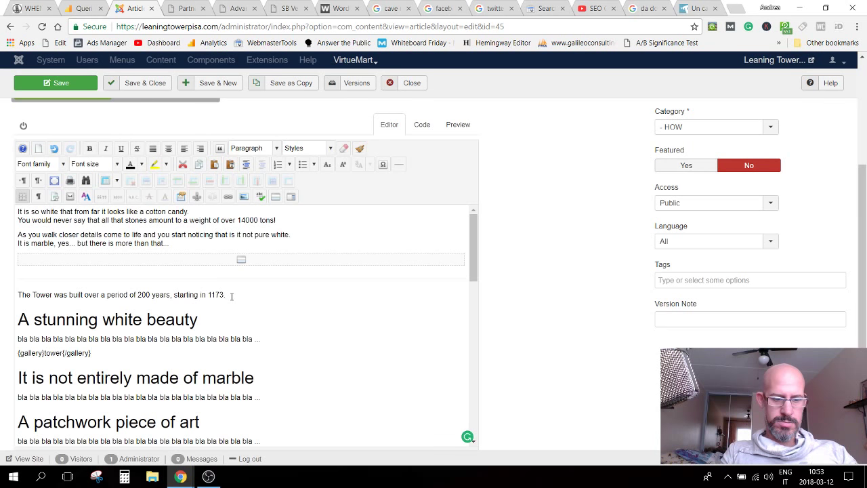
# Step: Add a line directly below the 1173 sentence that begins "At the time there was no machined and cut,"
pyautogui.hotkey('shift', 'Return')
pyautogui.write('A')
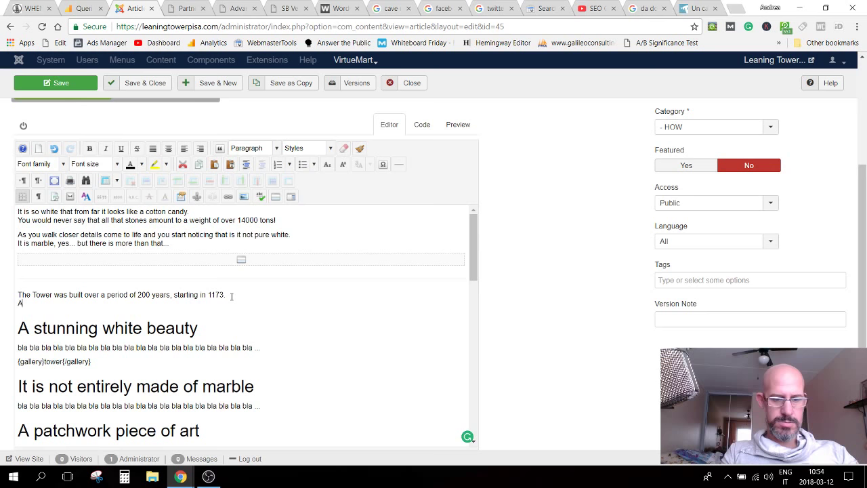
pyautogui.write('t the time there w')
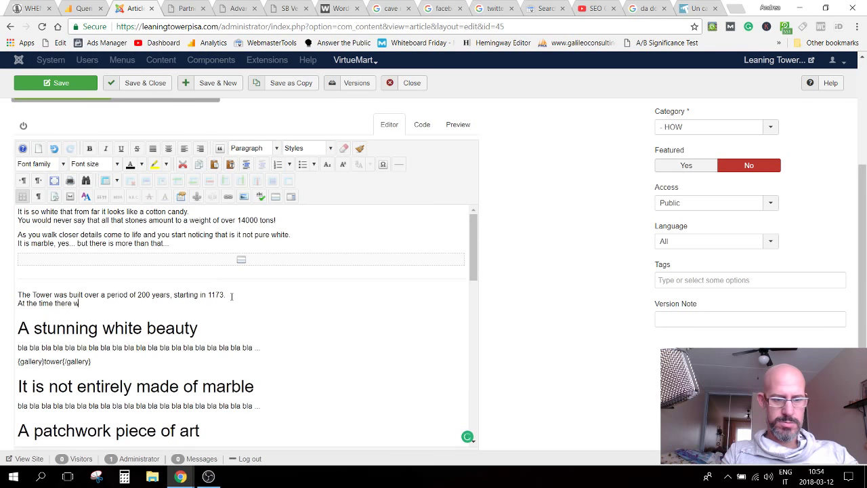
pyautogui.write('as no')
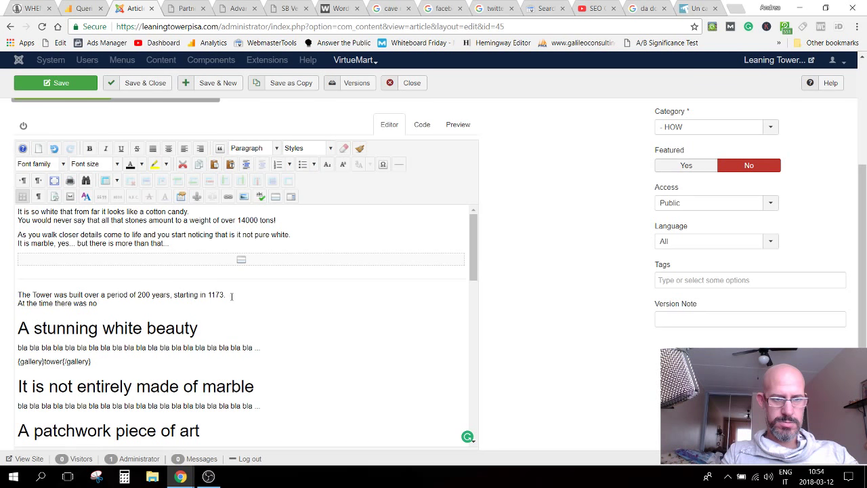
pyautogui.write('machi')
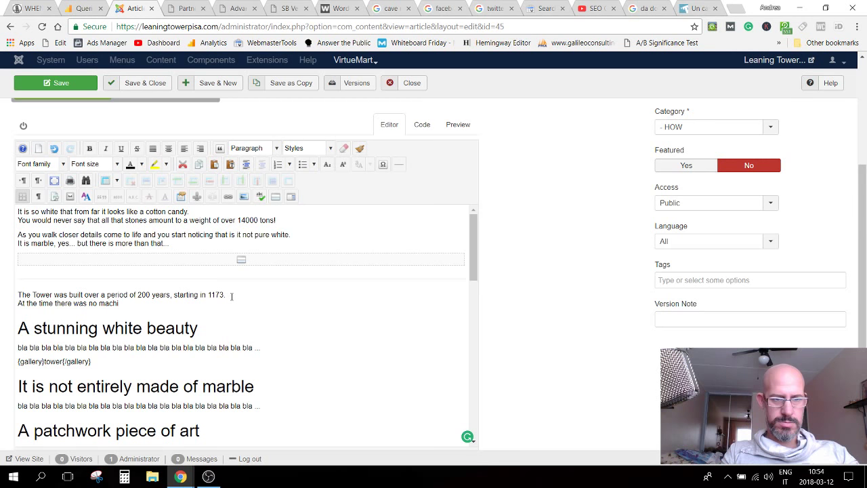
pyautogui.write('ned and the')
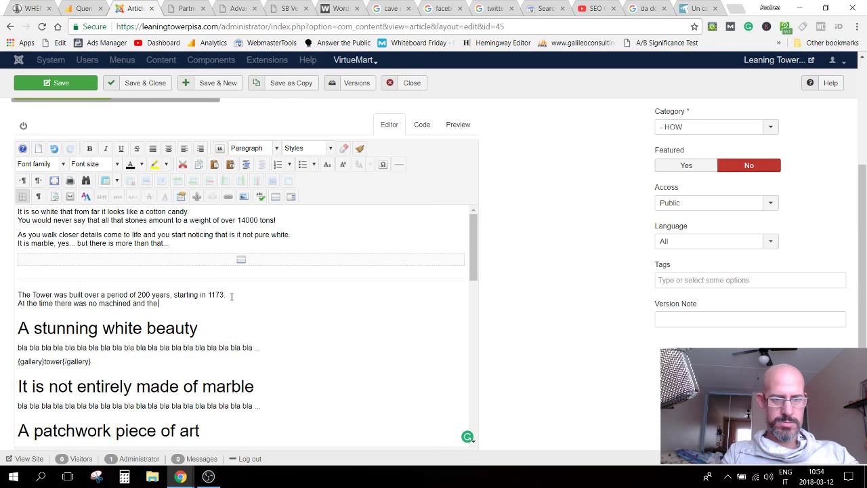
pyautogui.press('BackSpace')
pyautogui.press('BackSpace')
pyautogui.press('BackSpace')
pyautogui.write('cu')
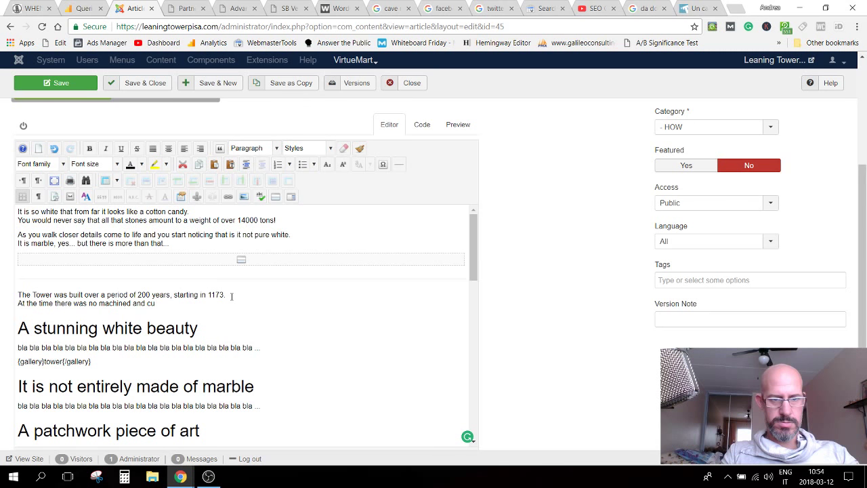
pyautogui.write('t,')
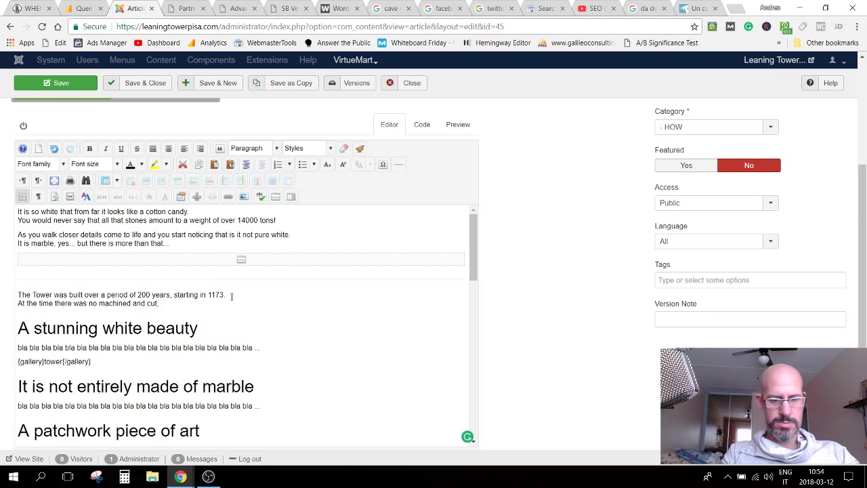
# Step: Continue the line about the missing machines with "transport, lift of stones was all done manually"
pyautogui.write(' thrnsp')
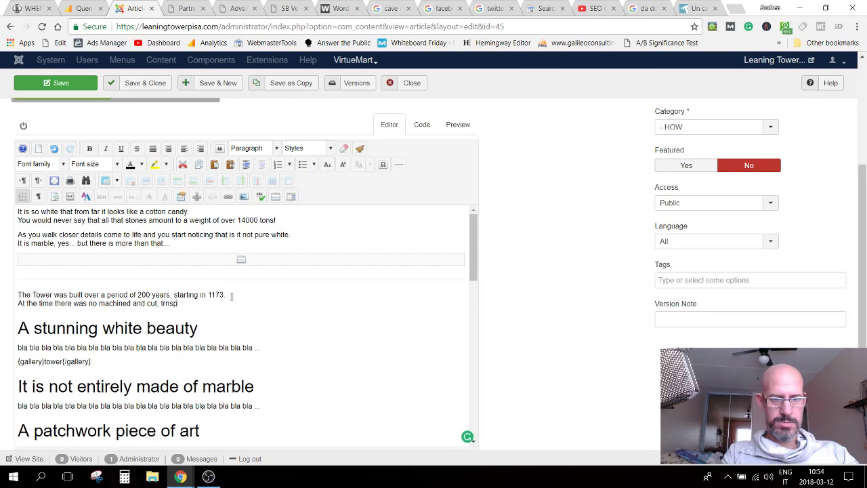
pyautogui.press('BackSpace')
pyautogui.press('BackSpace')
pyautogui.press('BackSpace')
pyautogui.press('BackSpace')
pyautogui.write('ransport, li')
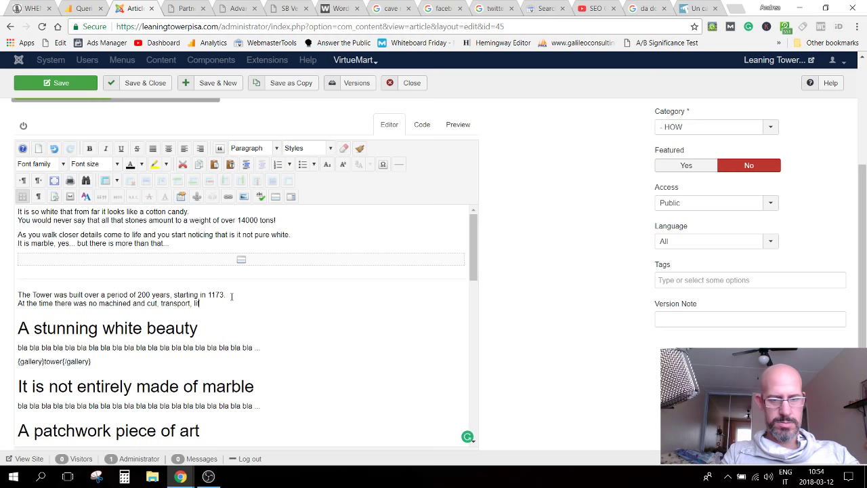
pyautogui.write('ft of stone')
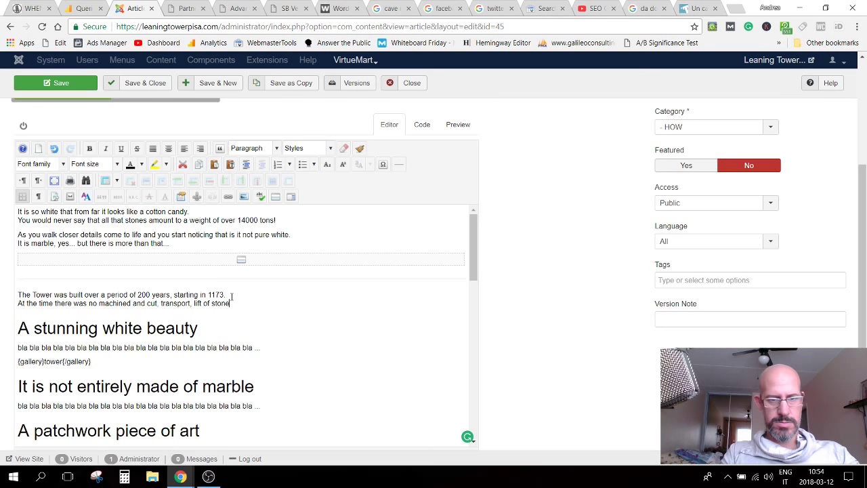
pyautogui.write('s was all done')
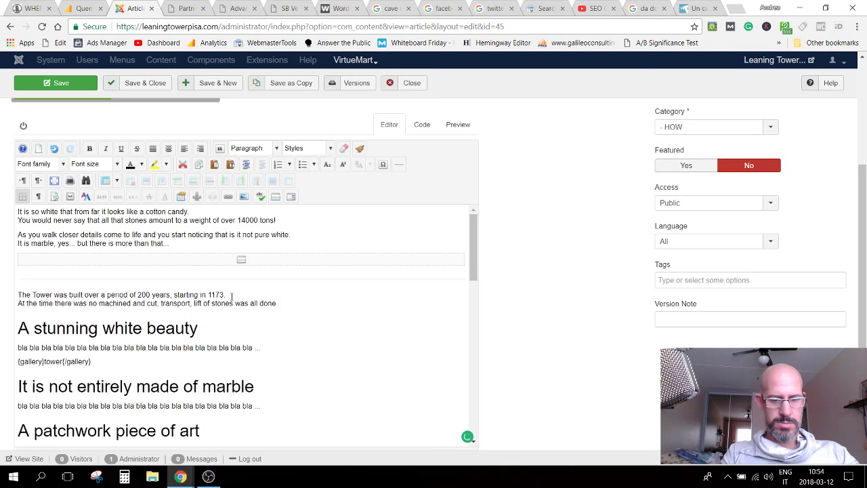
pyautogui.write(' manually')
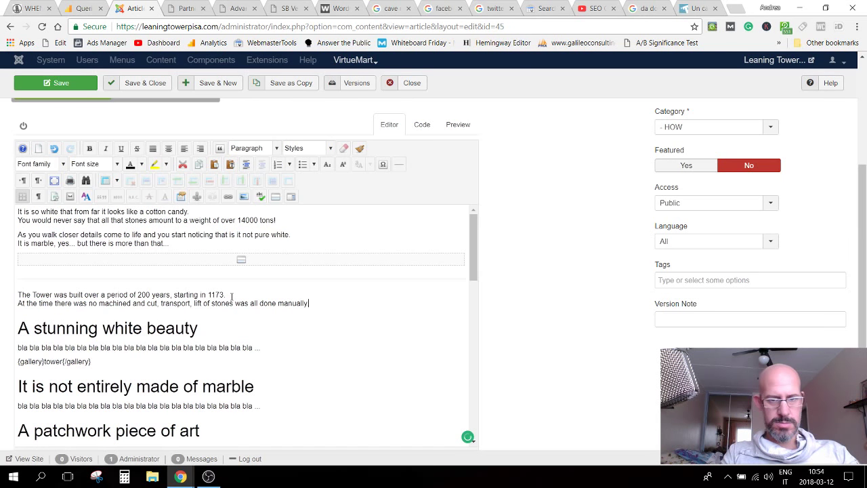
# Step: Close the "manually" sentence with a period and add the line "A monumental work, if you think about it." below it
pyautogui.press('Return')
pyautogui.write('A')
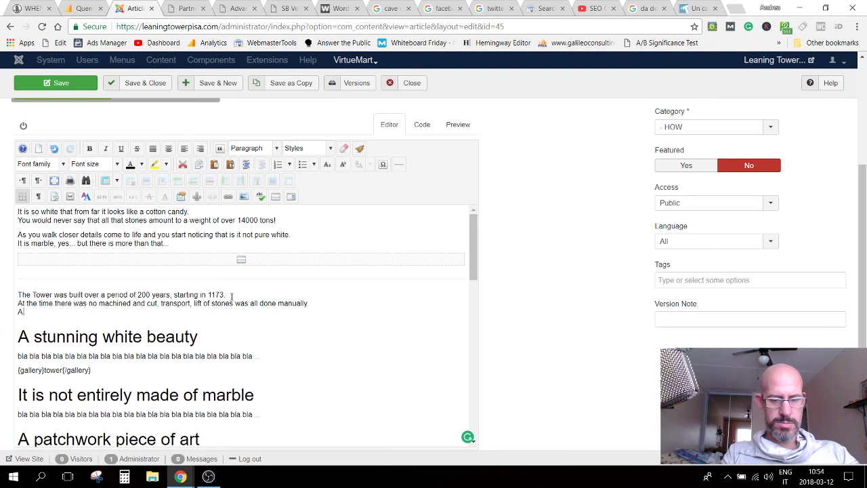
pyautogui.write(' monumental')
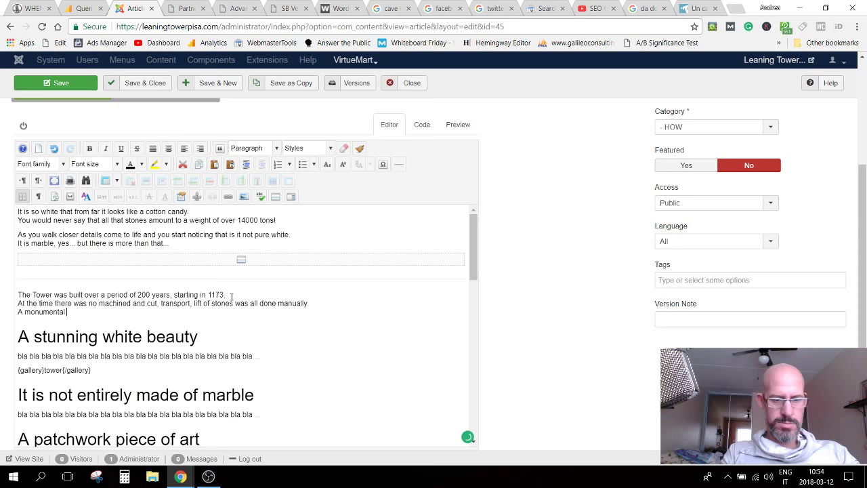
pyautogui.write(' work, if you t')
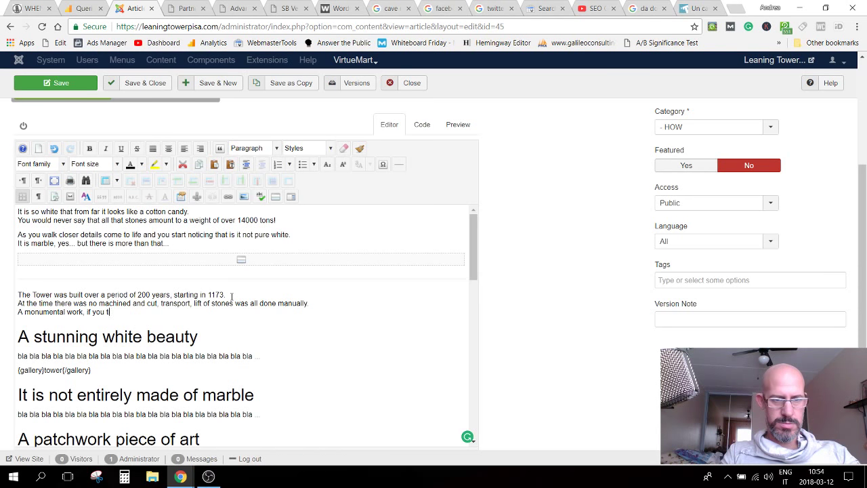
pyautogui.write('ing')
pyautogui.write('k a')
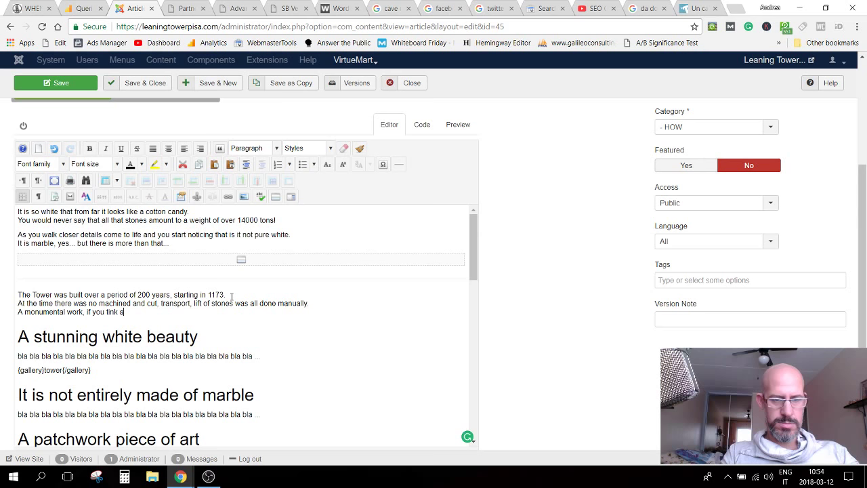
pyautogui.press('BackSpace')
pyautogui.press('BackSpace')
pyautogui.press('BackSpace')
pyautogui.press('BackSpace')
pyautogui.press('BackSpace')
pyautogui.write('hin')
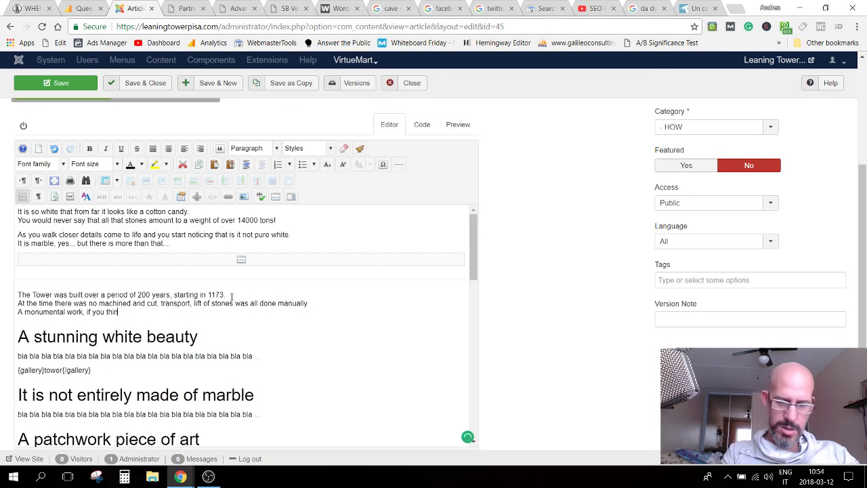
pyautogui.write('k about')
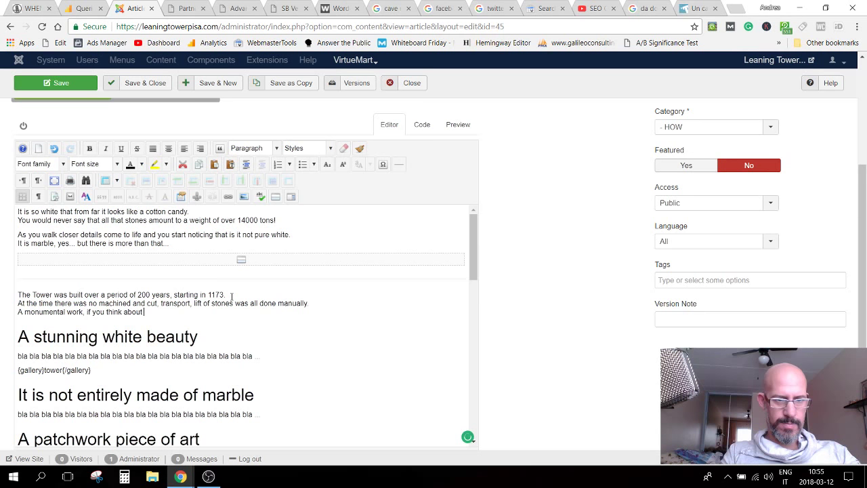
pyautogui.write(' it.')
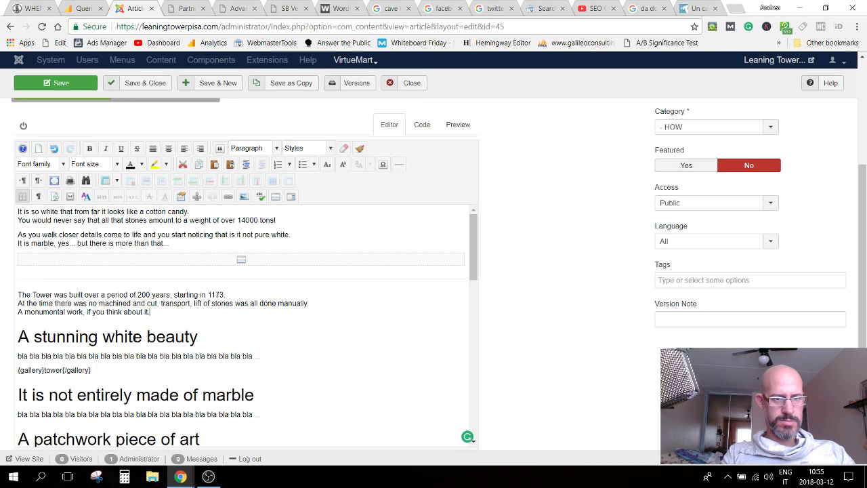
# Step: Start a new paragraph above the "A stunning white beauty" heading with "This did not stop Pisa from building one of the most"
pyautogui.press('Return')
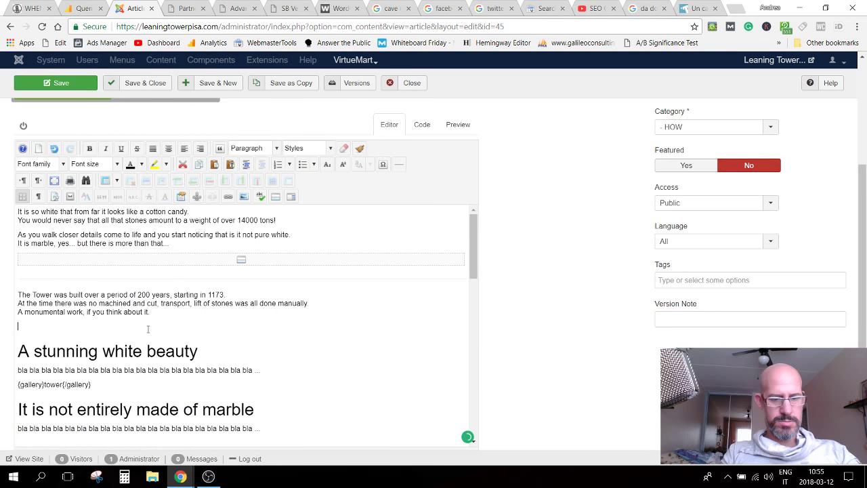
pyautogui.write('This did not s')
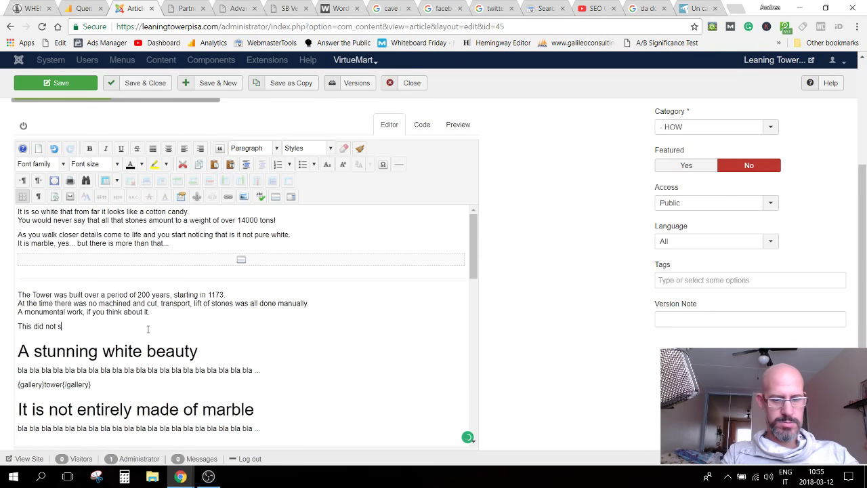
pyautogui.write('top ')
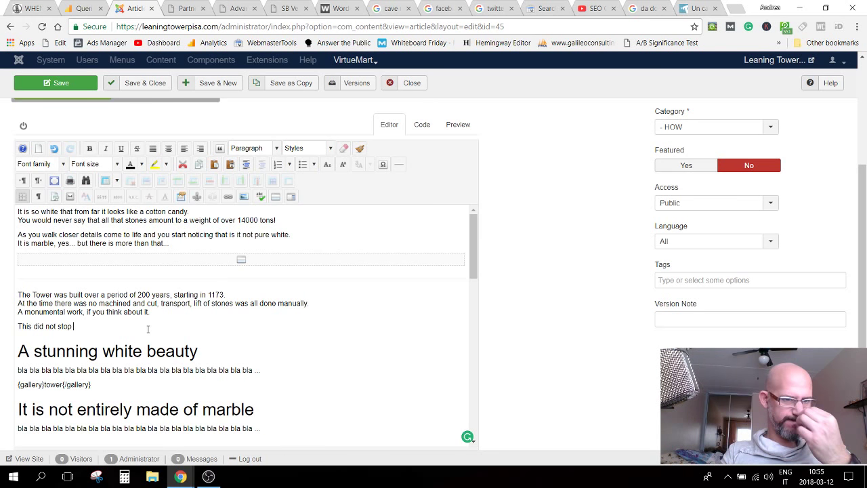
pyautogui.write('Pisa ')
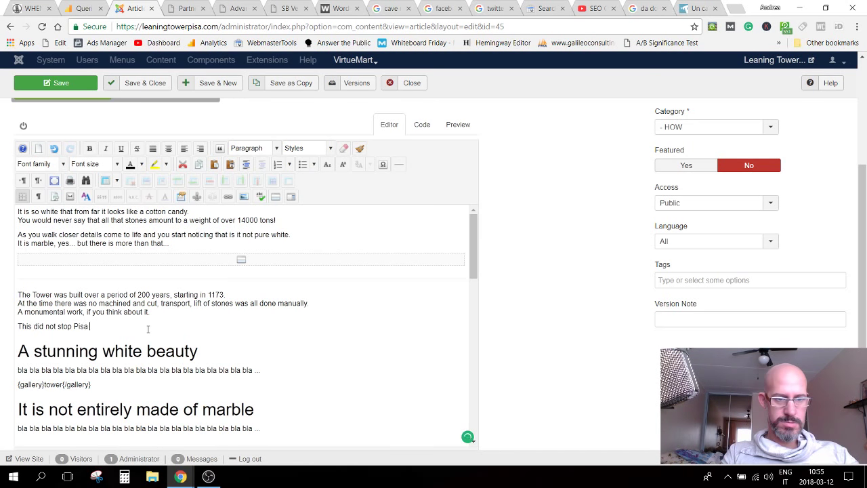
pyautogui.write('from')
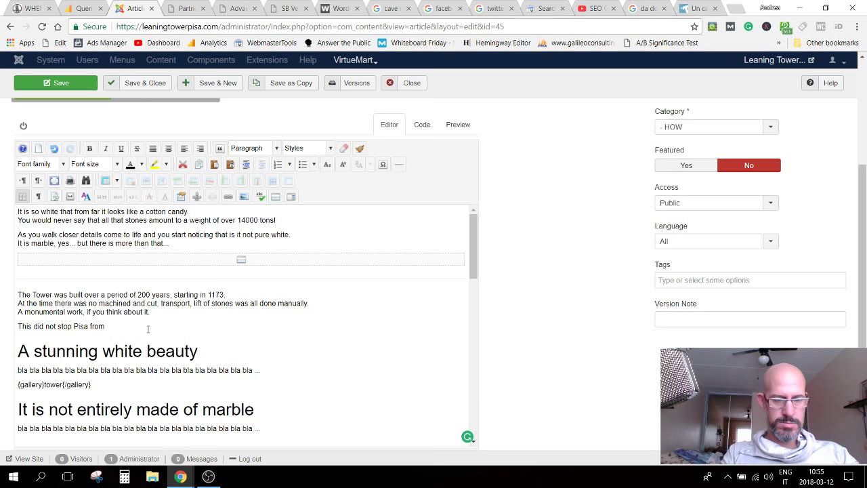
pyautogui.write(' bu')
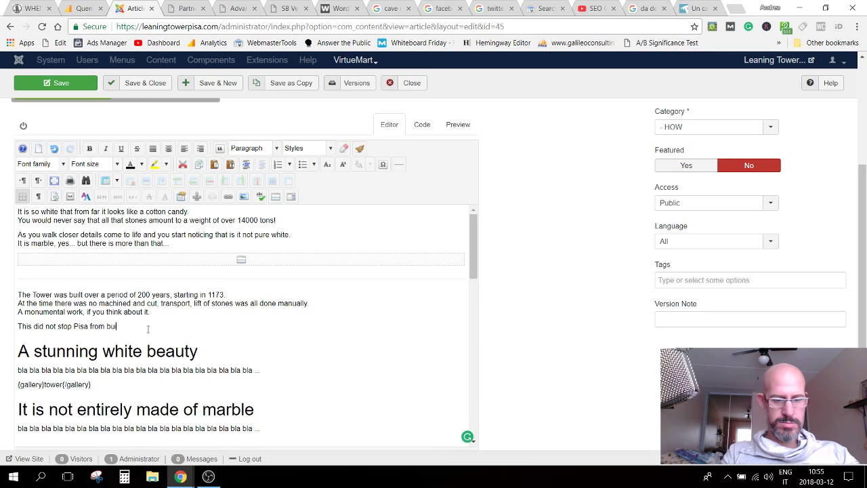
pyautogui.write('ilding one of the most ')
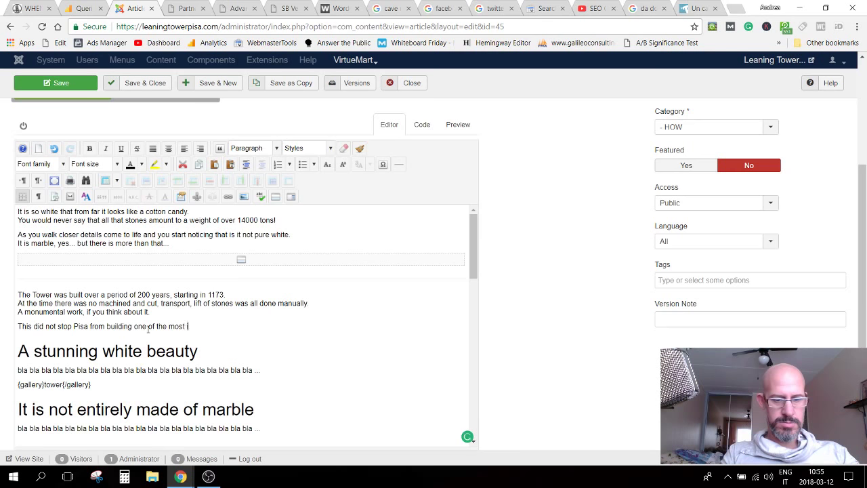
# Step: Complete the sentence about Pisa with "iconic Square in the world: Piazza dei Miracoli."
pyautogui.write('iconi')
pyautogui.write('nd')
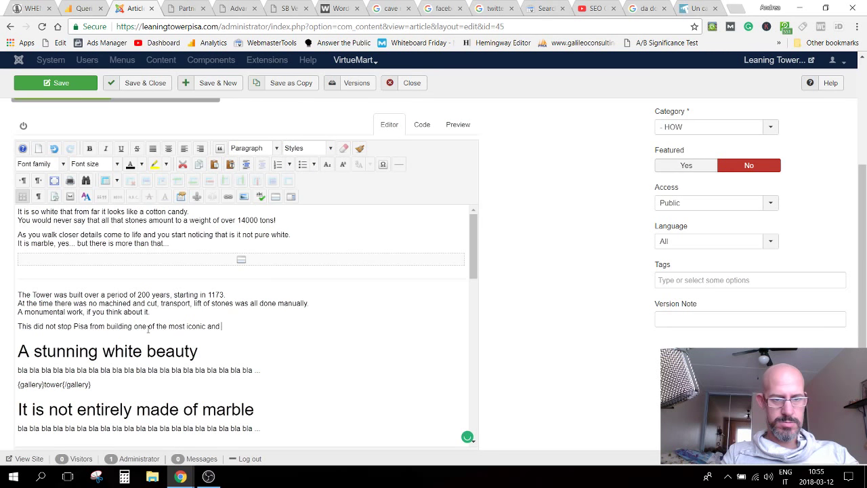
pyautogui.press('BackSpace')
pyautogui.press('BackSpace')
pyautogui.press('BackSpace')
pyautogui.press('BackSpace')
pyautogui.write('S')
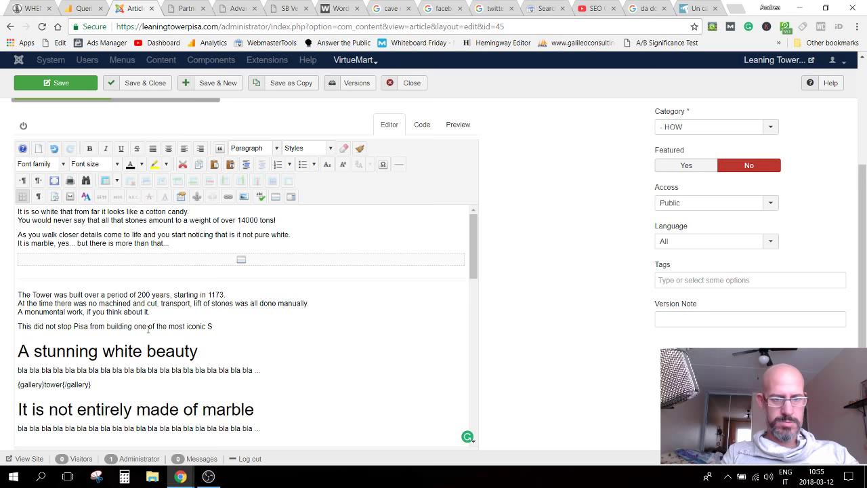
pyautogui.write('quare in the ')
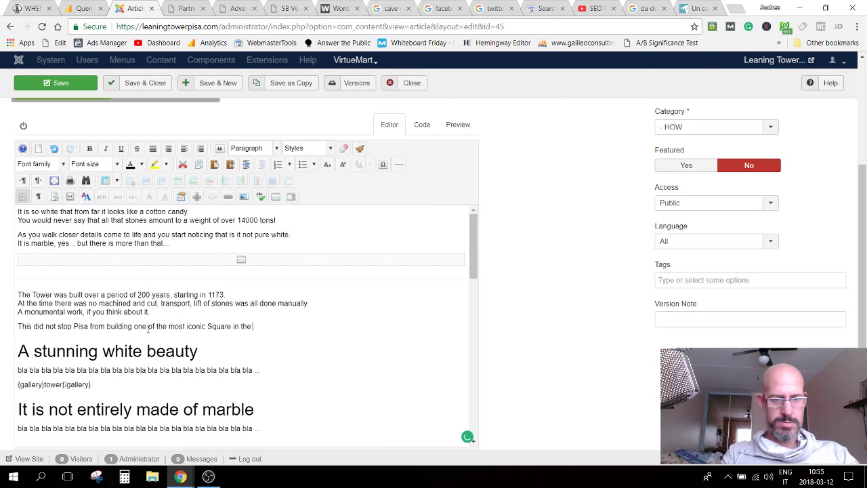
pyautogui.write('wo')
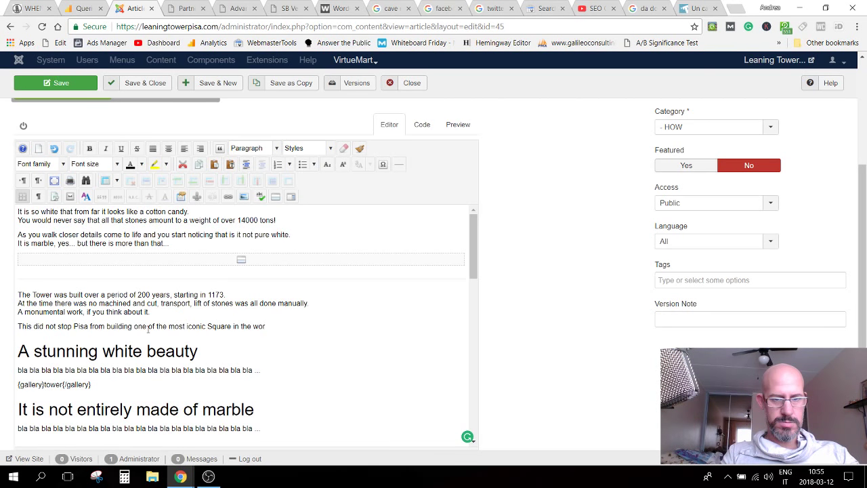
pyautogui.write('rld: Piazza ')
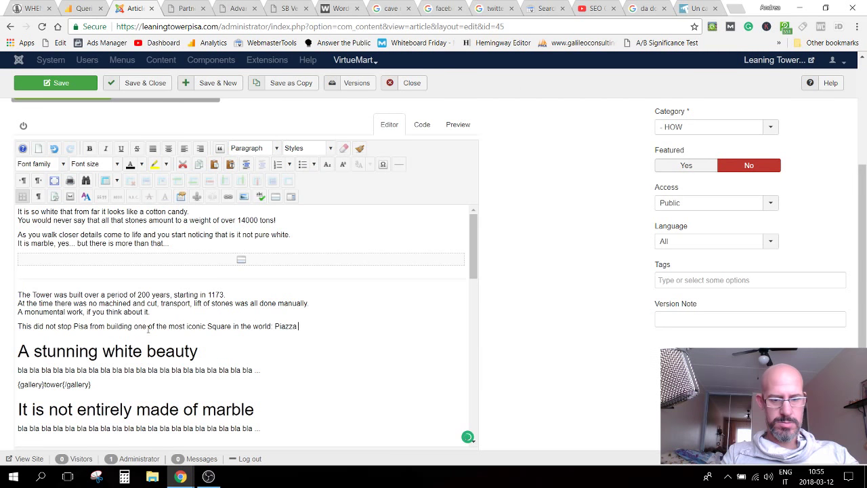
pyautogui.write('dei Mira')
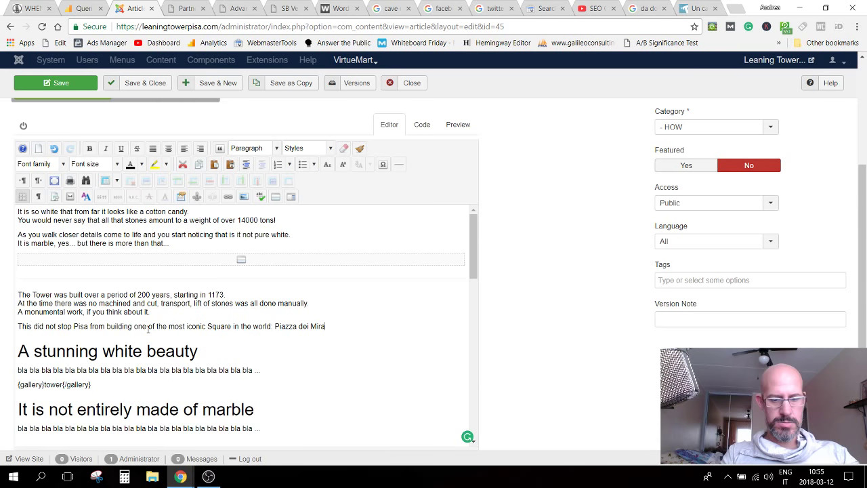
pyautogui.write('coli')
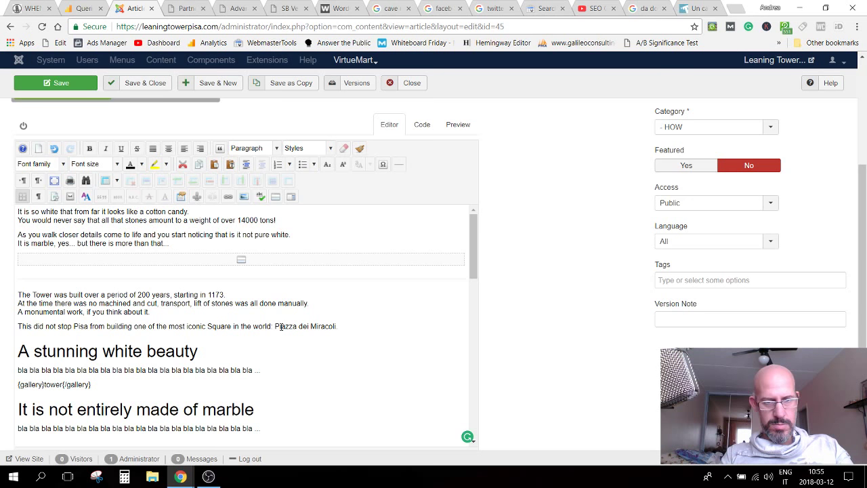
# Step: Replace the colon before "Piazza dei Miracoli" with ", known today as"
pyautogui.click(271, 326)
pyautogui.write(', kmd')
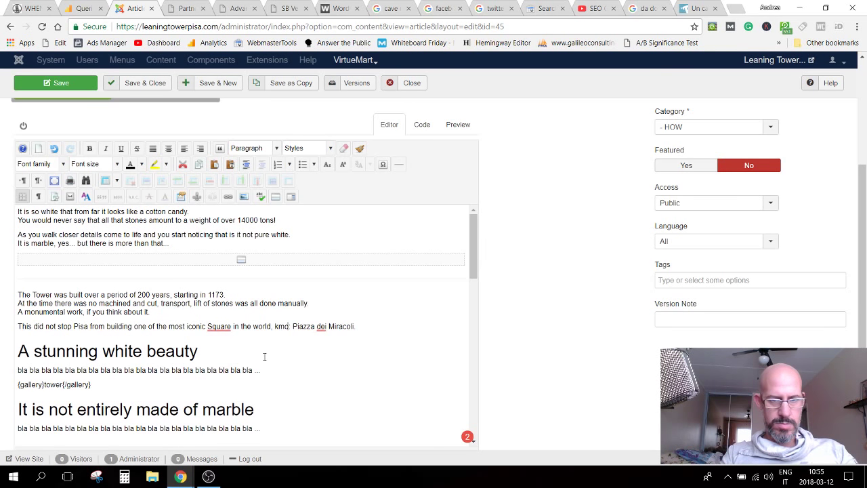
pyautogui.press('BackSpace')
pyautogui.press('BackSpace')
pyautogui.write('nown to')
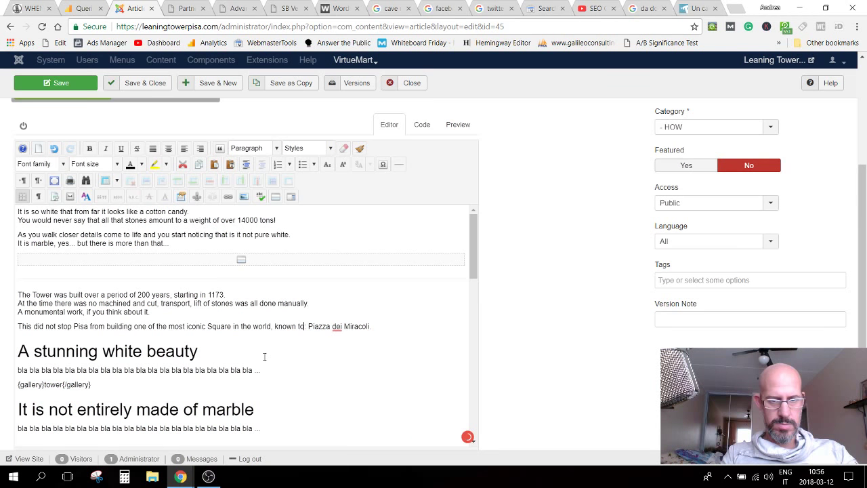
pyautogui.write('day as')
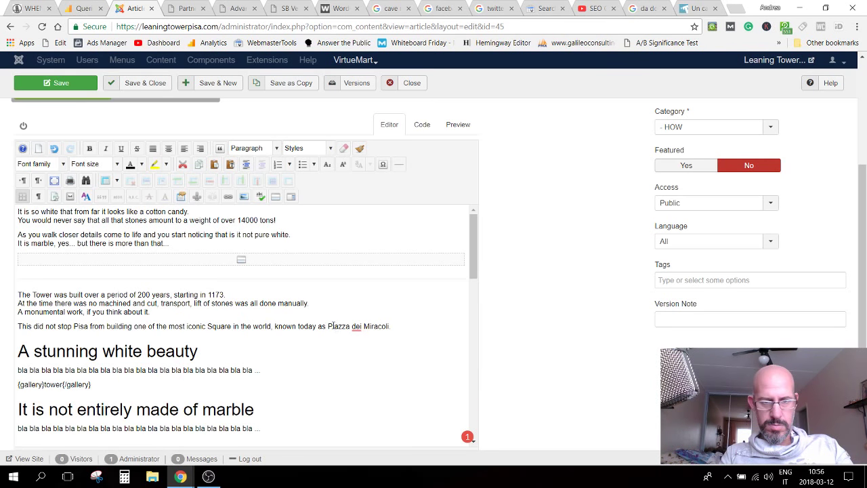
# Step: Italicize "Piazza dei Miracoli" and accept the suggested change of "Square" to "Squares" in the same sentence
pyautogui.moveTo(328, 326); pyautogui.dragTo(392, 326)
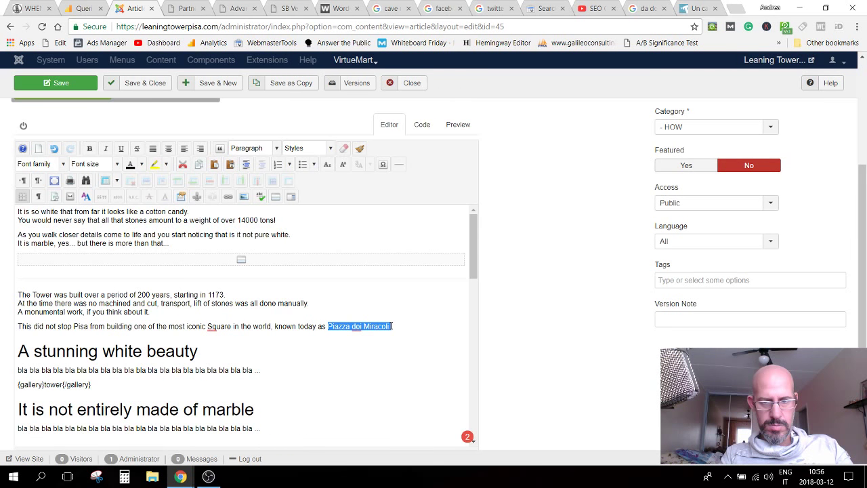
pyautogui.hotkey('ctrl', 'i')
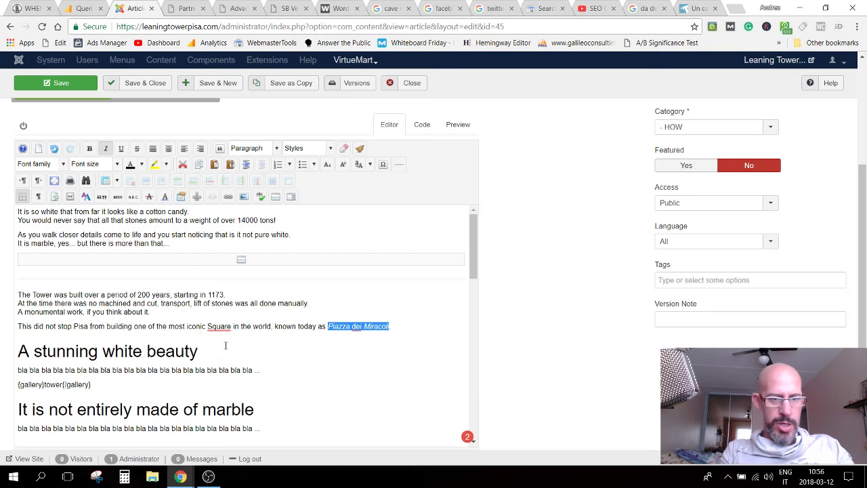
pyautogui.moveTo(227, 329)
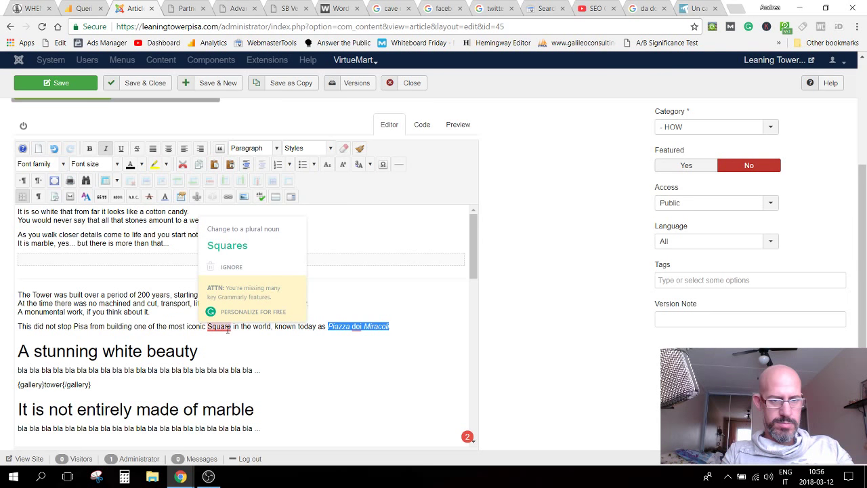
pyautogui.click(215, 245)
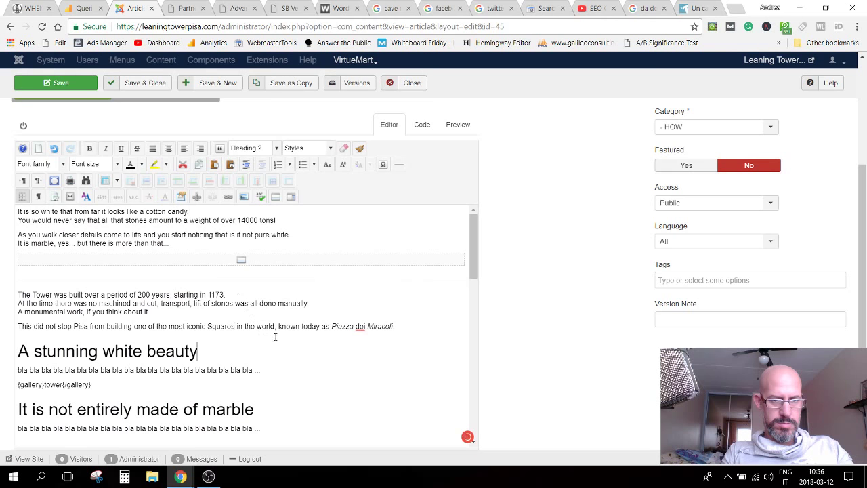
pyautogui.click(429, 321)
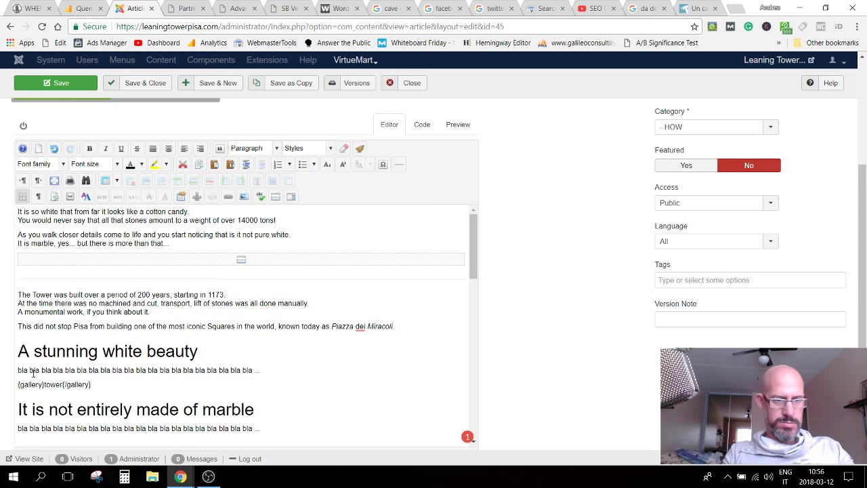
# Step: Replace the placeholder line under the "A stunning white beauty" heading with "The Leaning Tower of Pisa is"
pyautogui.moveTo(33, 373)
pyautogui.mouseDown()
pyautogui.moveTo(28, 383)
pyautogui.moveTo(17, 372)
pyautogui.mouseUp()
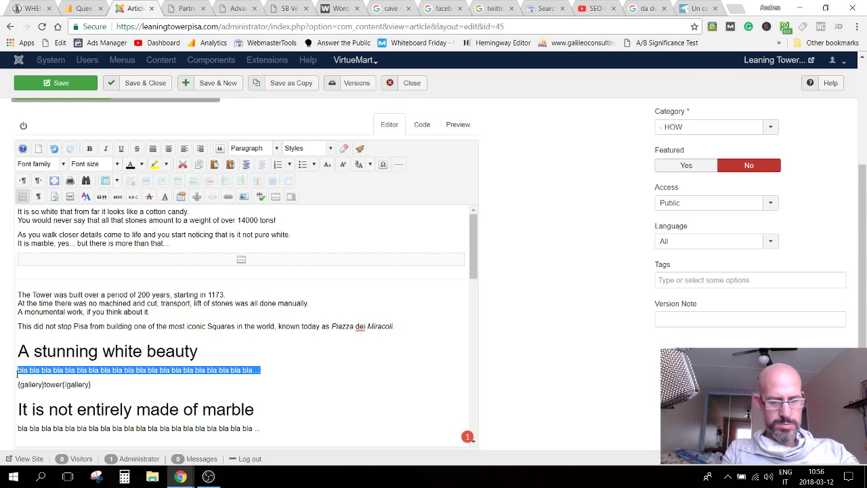
pyautogui.press('BackSpace')
pyautogui.write('The')
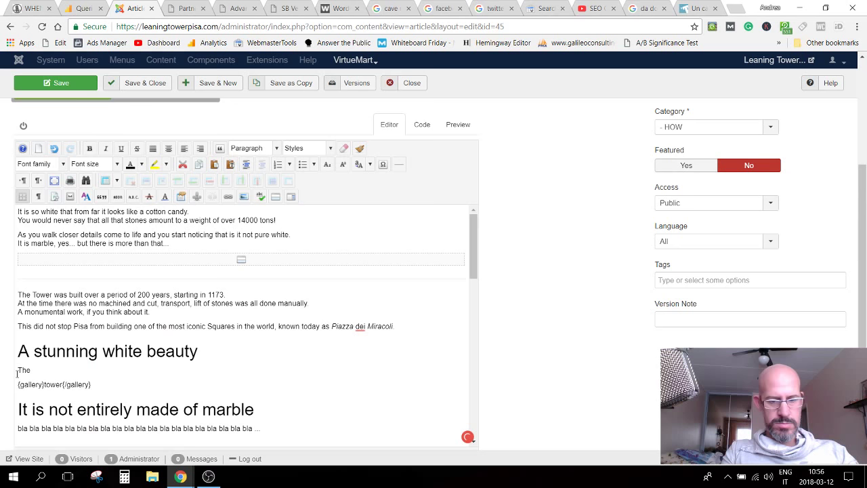
pyautogui.write(' Leaning Tow')
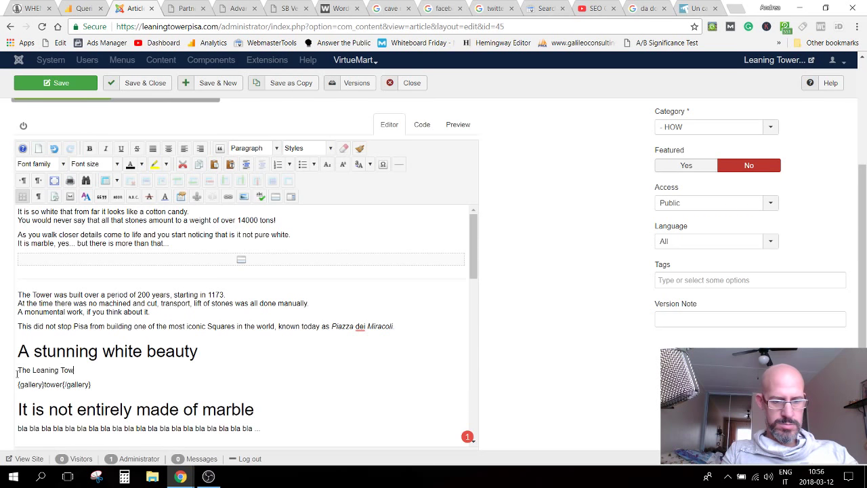
pyautogui.write('er of')
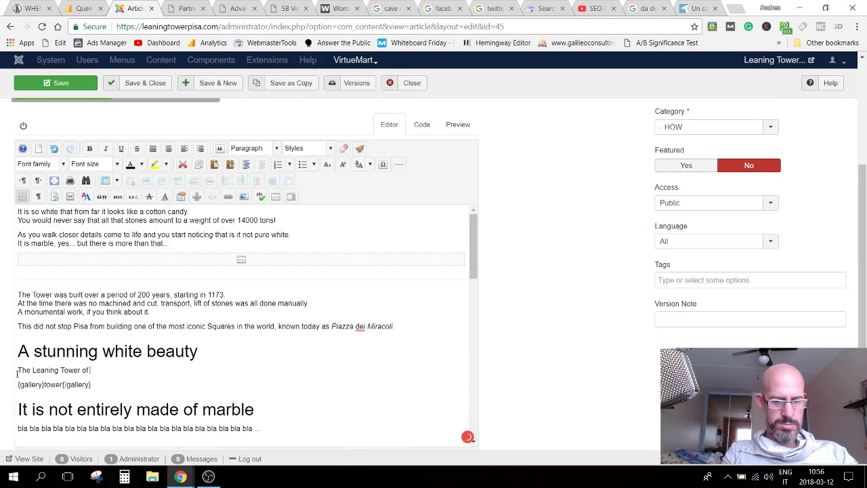
pyautogui.write(' Pisa is')
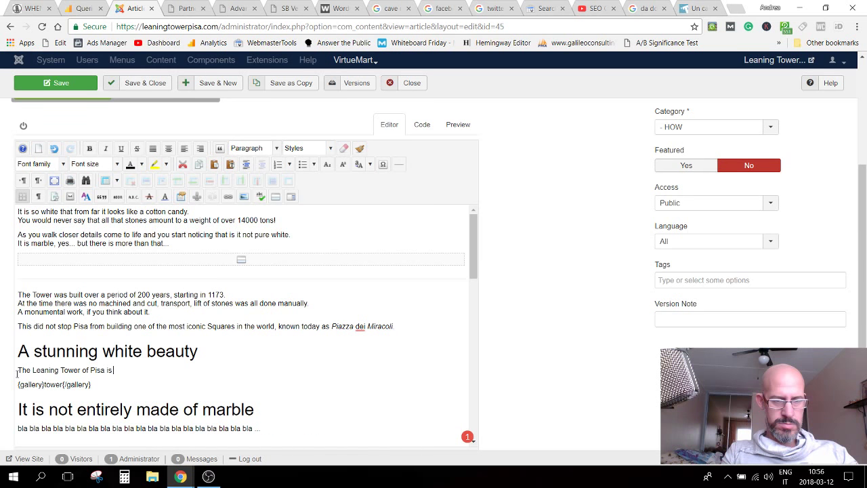
pyautogui.write(' buil')
pyautogui.press('BackSpace')
pyautogui.press('BackSpace')
pyautogui.press('BackSpace')
pyautogui.press('BackSpace')
pyautogui.press('BackSpace')
pyautogui.press('BackSpace')
pyautogui.press('BackSpace')
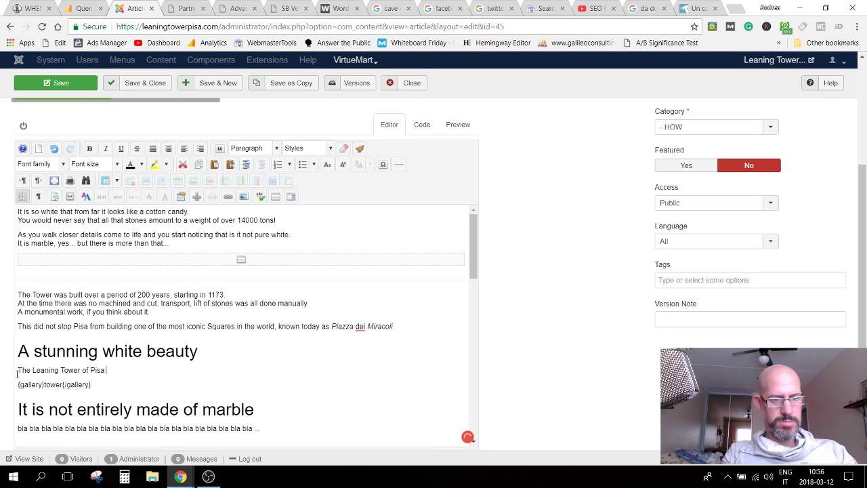
pyautogui.click(17, 371)
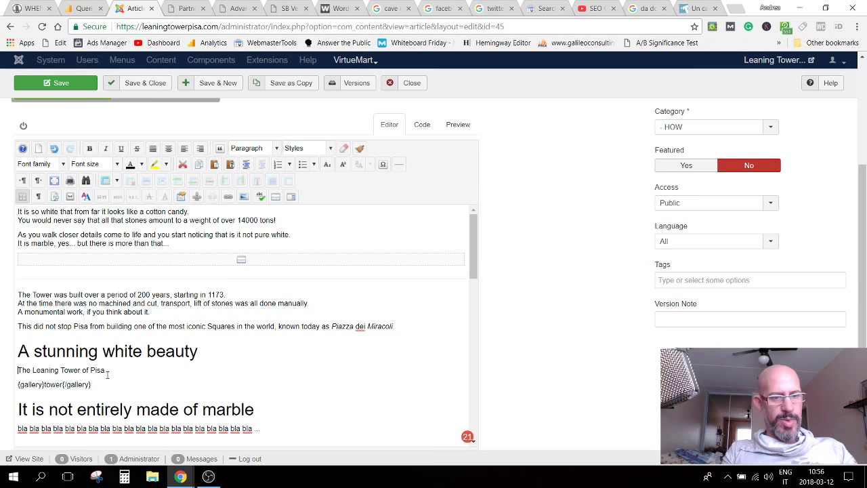
# Step: Complete the sentence after "The Leaning Tower of Pisa" with "is mainly made of white marble."
pyautogui.click(107, 371)
pyautogui.write('is made of')
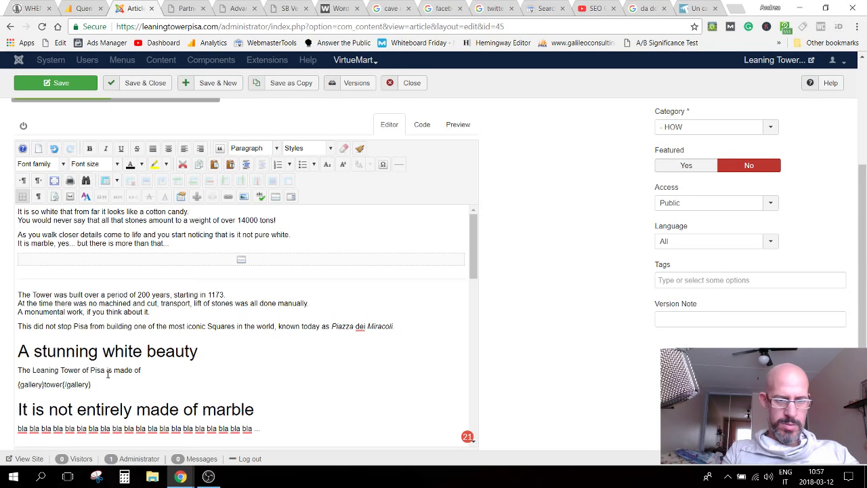
pyautogui.press('BackSpace')
pyautogui.press('BackSpace')
pyautogui.press('BackSpace')
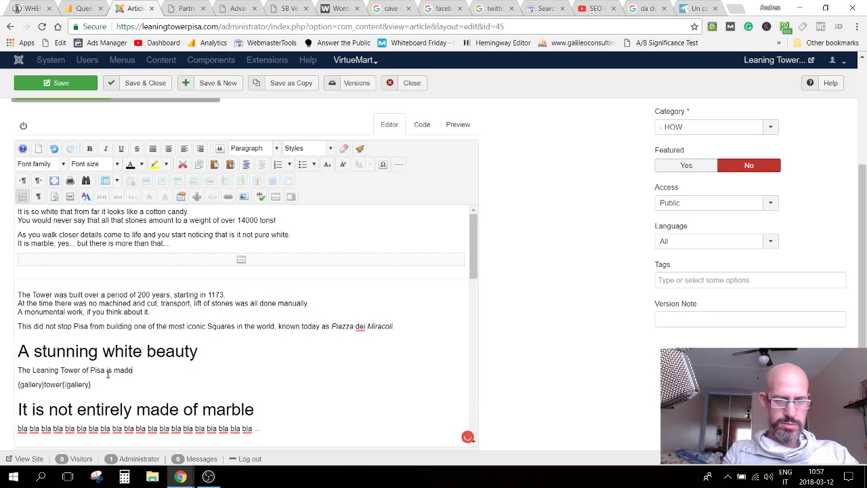
pyautogui.press('BackSpace')
pyautogui.press('BackSpace')
pyautogui.press('BackSpace')
pyautogui.press('BackSpace')
pyautogui.write('main')
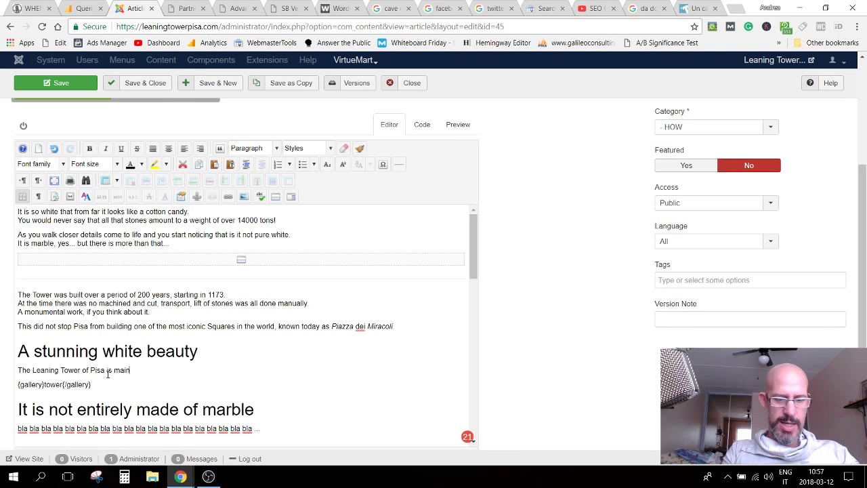
pyautogui.write('ly made of wh')
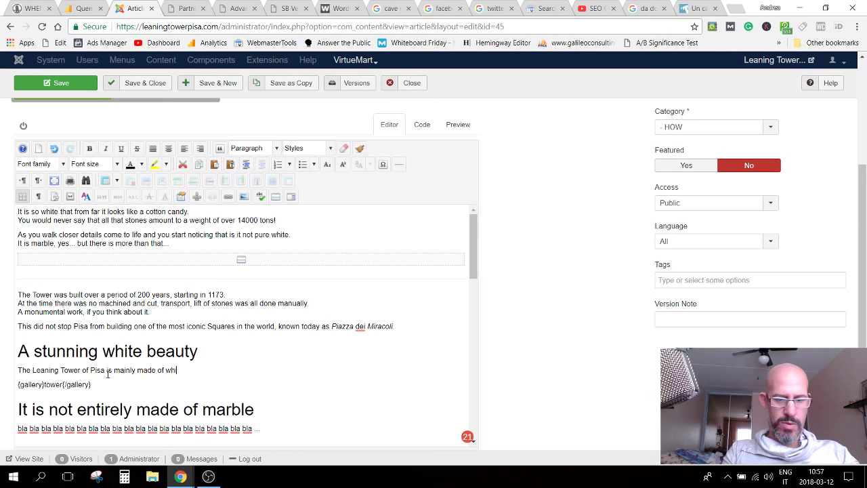
pyautogui.write('ite')
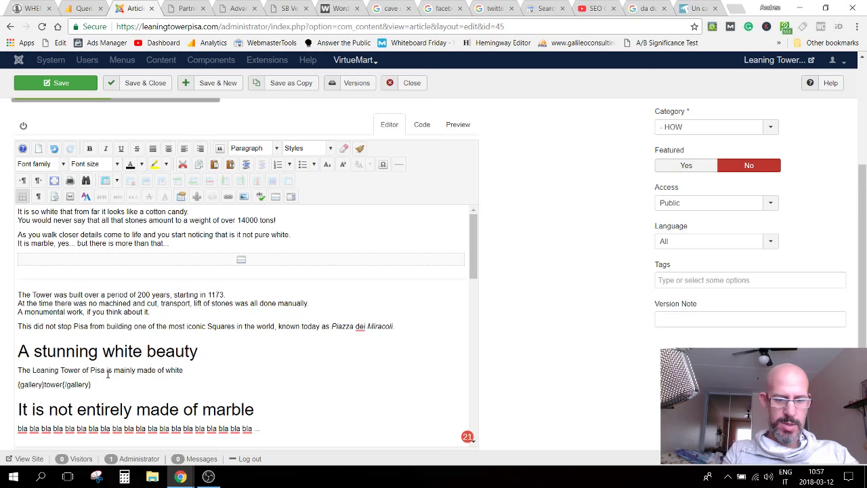
pyautogui.write(' marble')
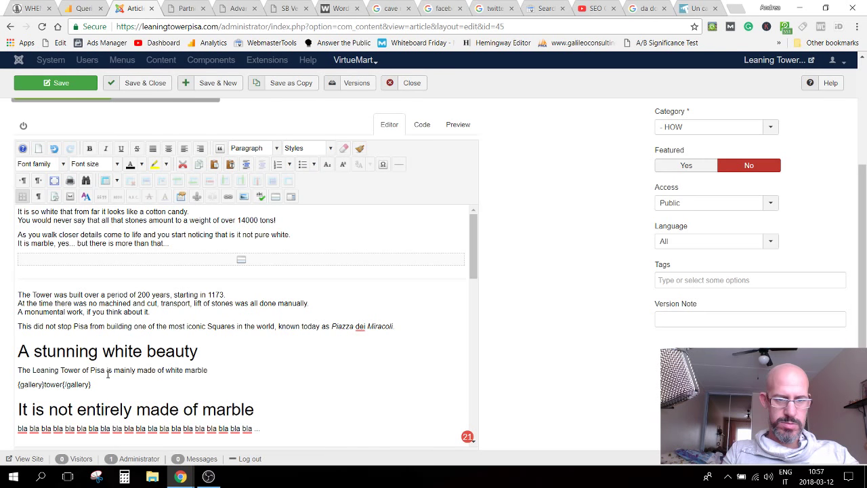
pyautogui.write('.')
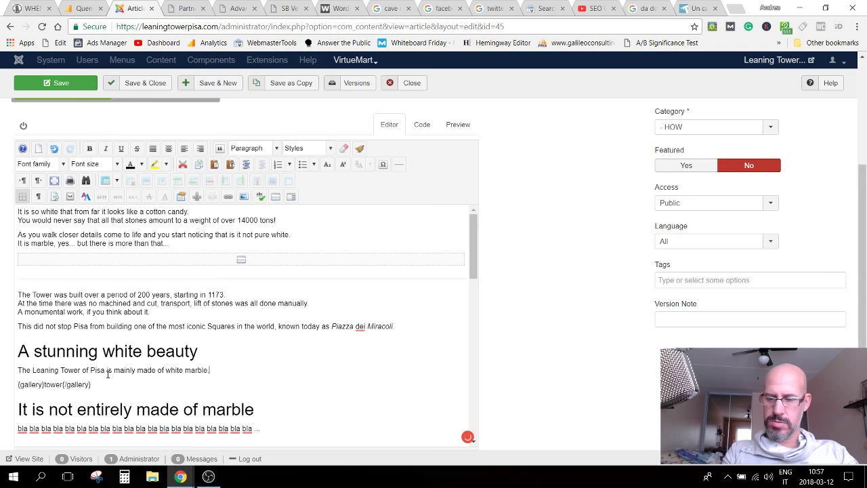
# Step: Add the sentence "This is what gives its characteristic and unique look." after "white marble." and insert an empty paragraph below it
pyautogui.write(' This ')
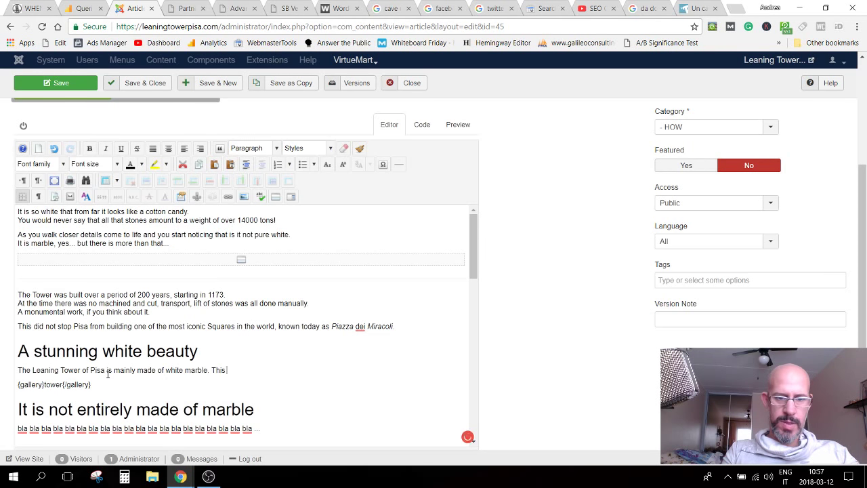
pyautogui.write('give')
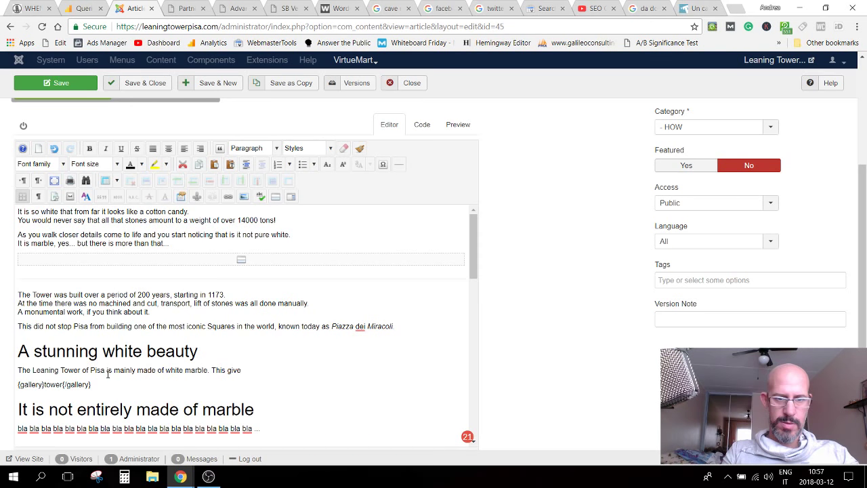
pyautogui.write('s its charac')
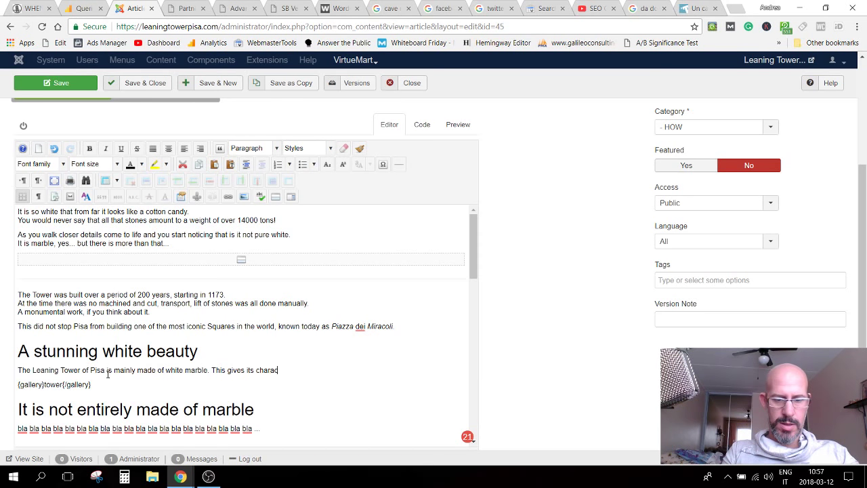
pyautogui.write('teris')
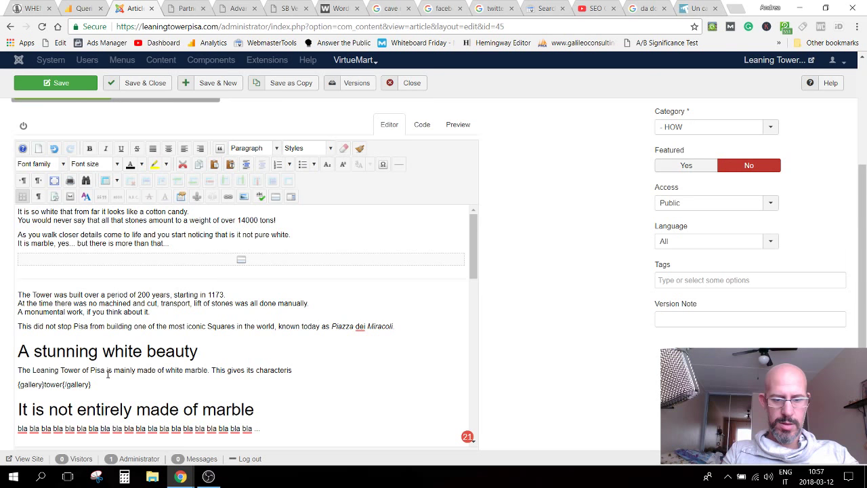
pyautogui.write('tic and unic')
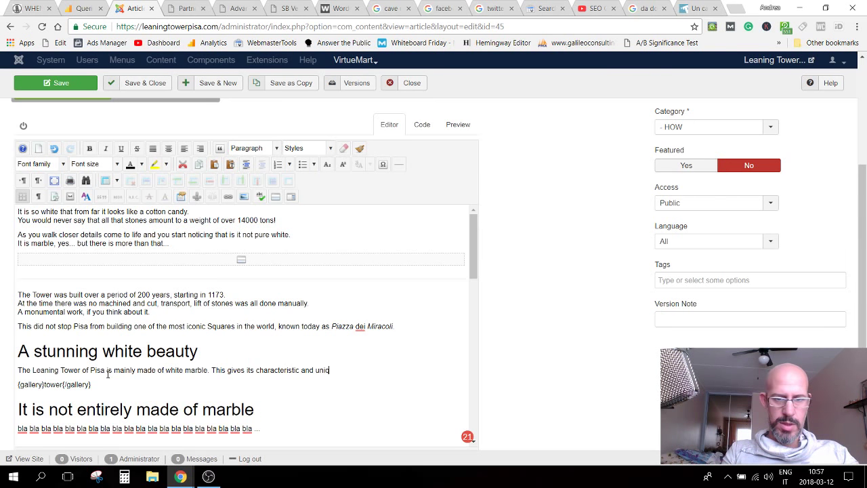
pyautogui.press('BackSpace')
pyautogui.write('que ')
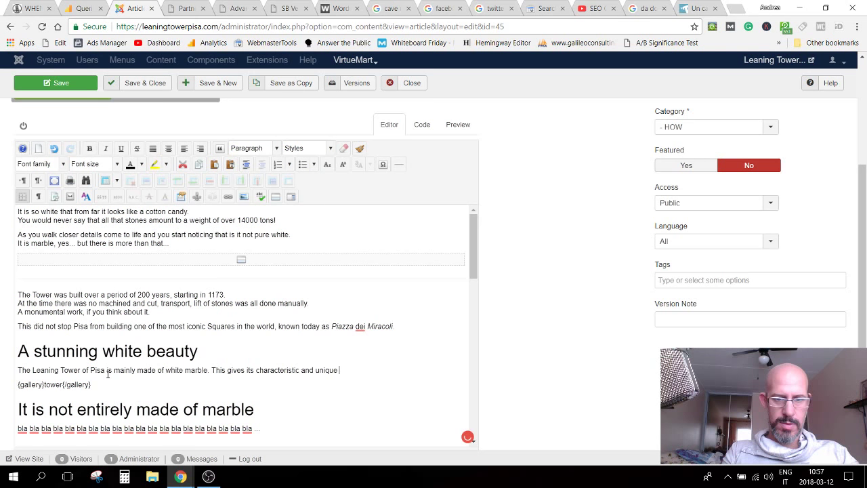
pyautogui.write('look')
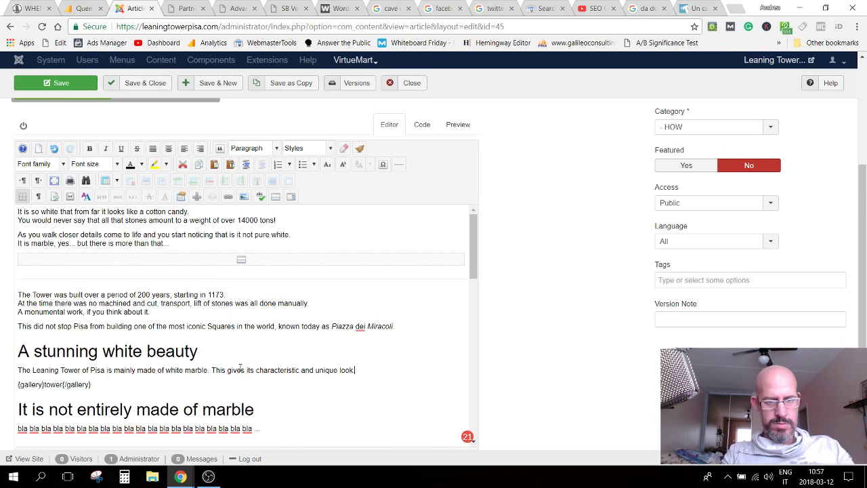
pyautogui.write('.')
pyautogui.press('Return')
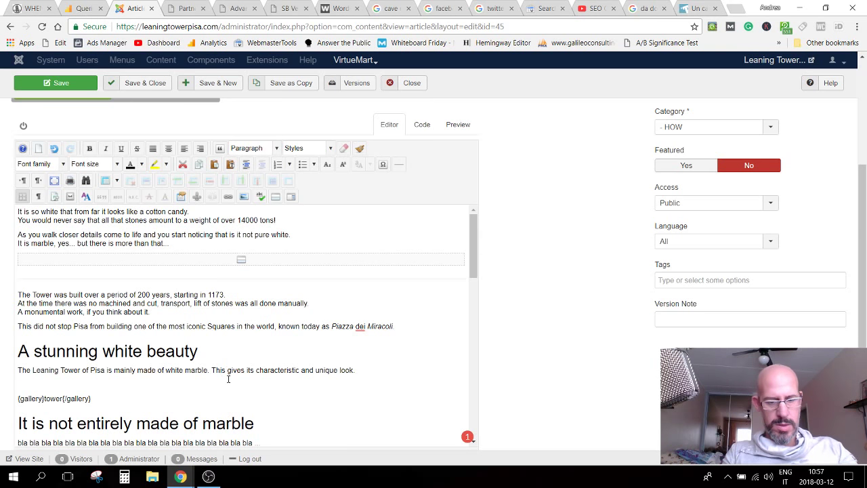
pyautogui.click(228, 379)
pyautogui.write('is what')
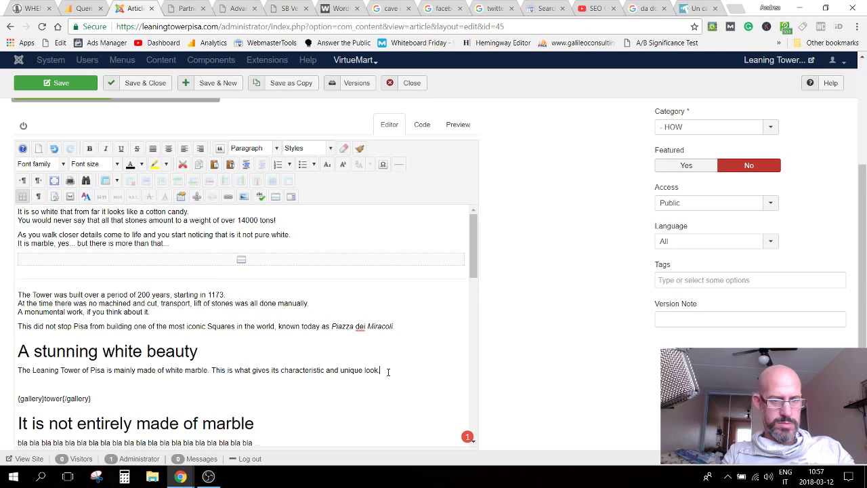
# Step: Insert ", together its intricate pattaern of cloumns," after "This" in the paragraph under the "A stunning white beauty" heading
pyautogui.click(226, 370)
pyautogui.write(', to')
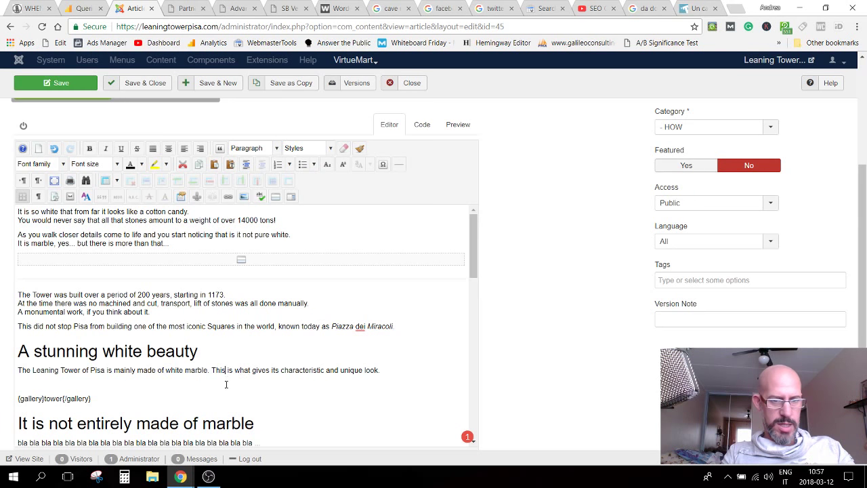
pyautogui.write('g')
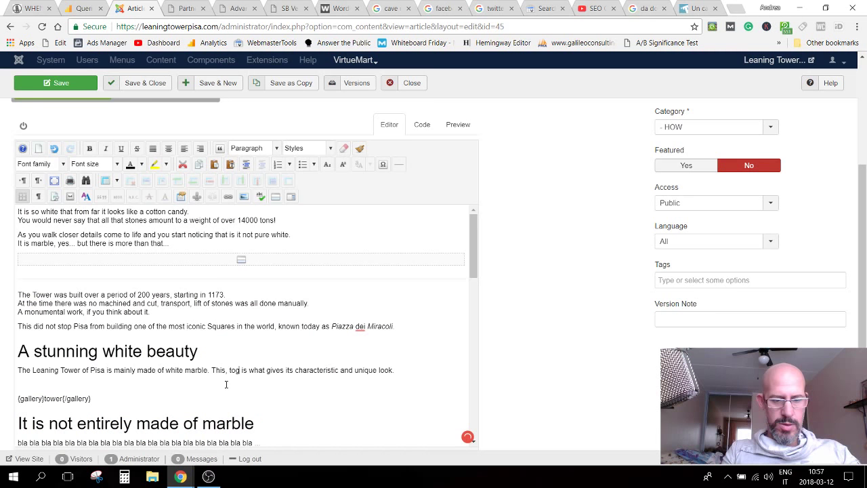
pyautogui.write('ether its')
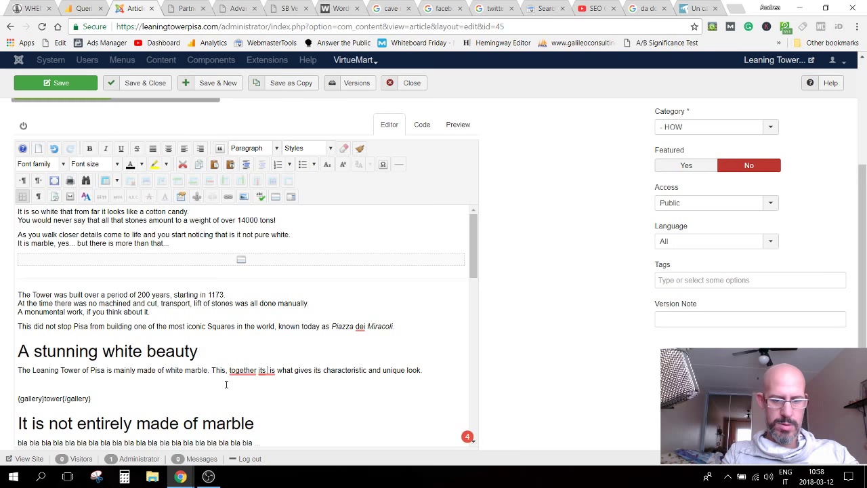
pyautogui.write('intricate pat')
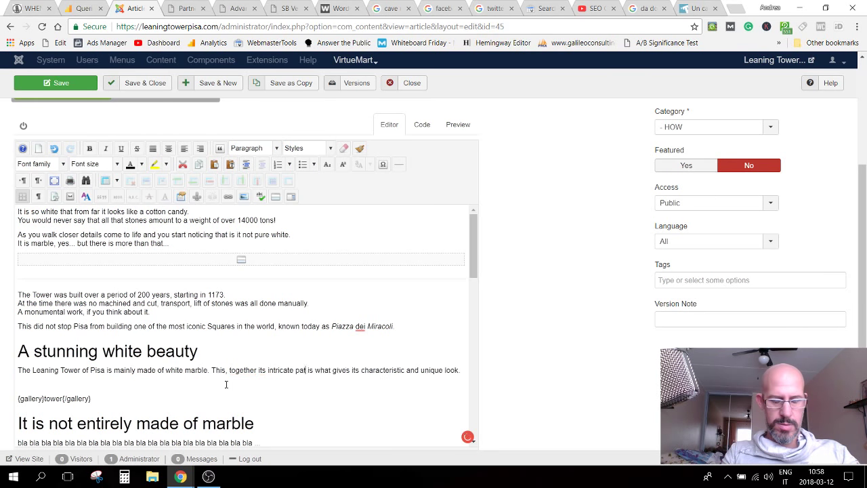
pyautogui.write('taern of')
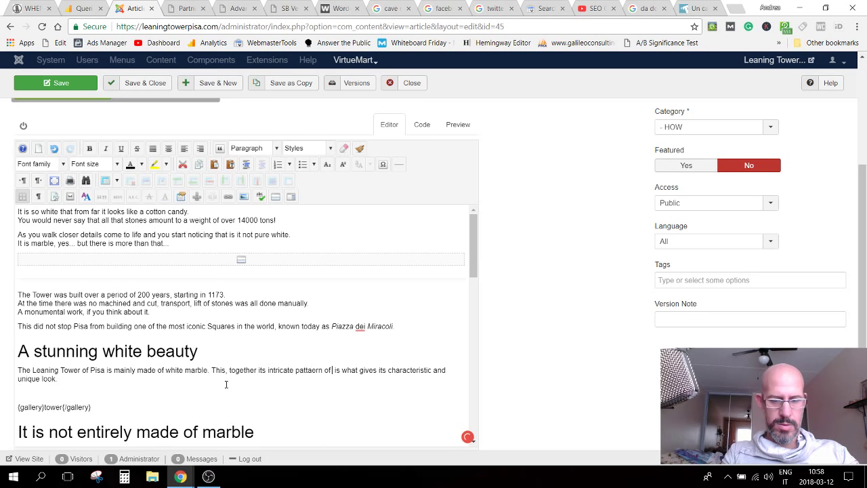
pyautogui.write(' cloumns')
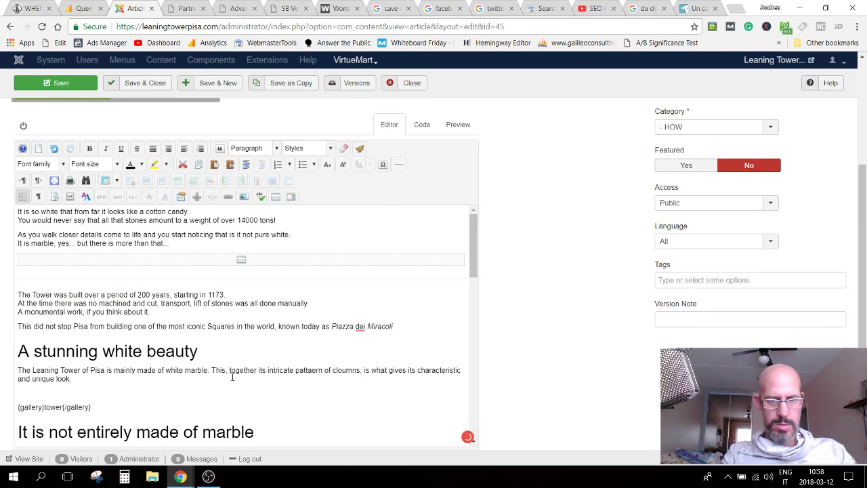
# Step: Correct the wording of the inserted phrase to "together with its intricate pattern of columns"
pyautogui.rightClick(288, 369)
pyautogui.click(301, 253)
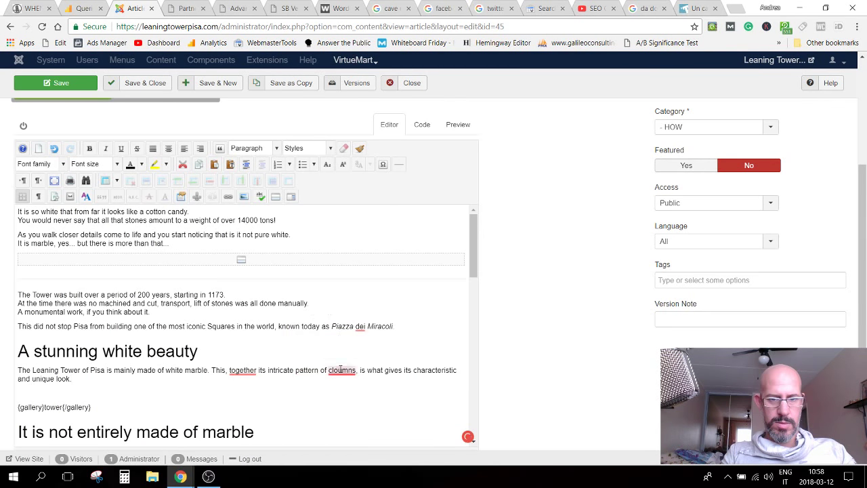
pyautogui.click(341, 370)
pyautogui.click(351, 272)
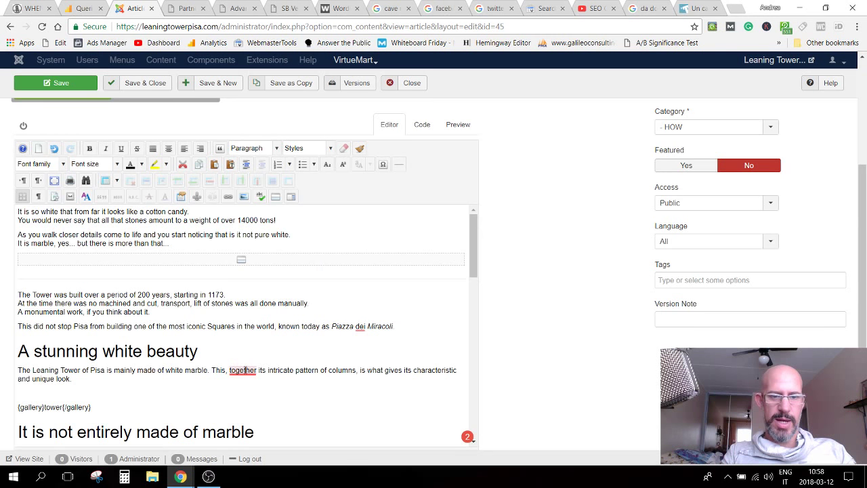
# Step: Start a new paragraph after "unique look." with the words "The Tower is not the only monument in"
pyautogui.click(117, 379)
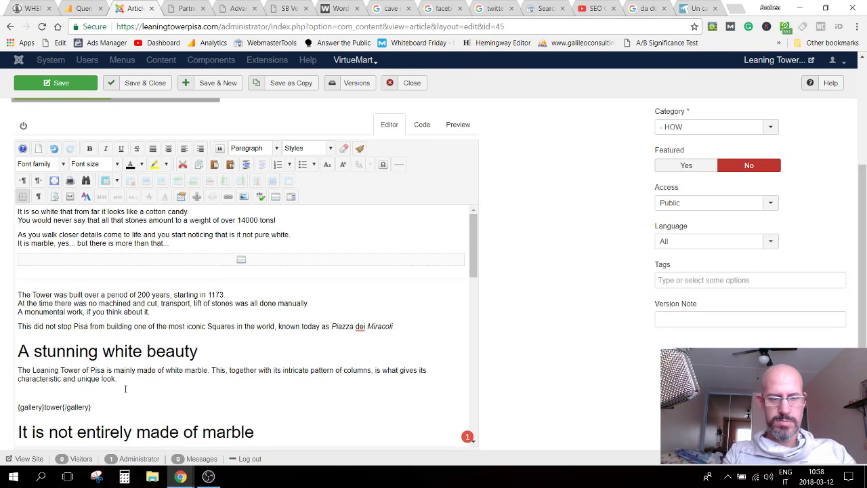
pyautogui.press('Return')
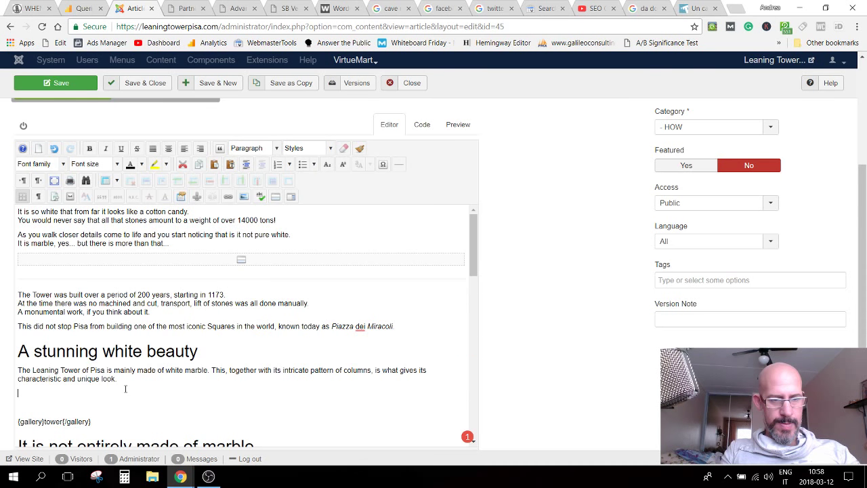
pyautogui.write('The Tower is')
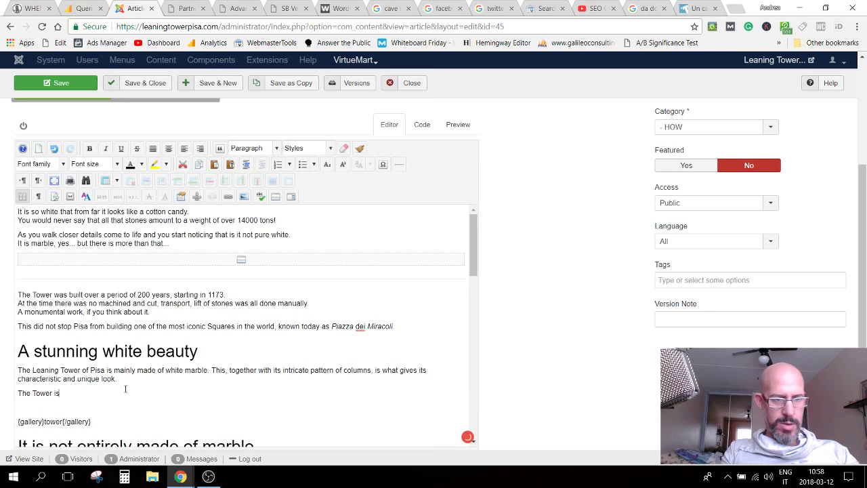
pyautogui.write(' not the')
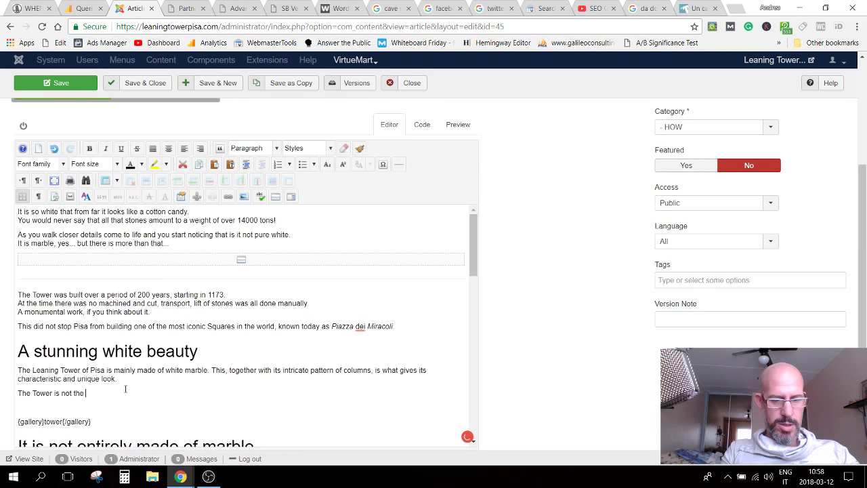
pyautogui.write(' only monument in')
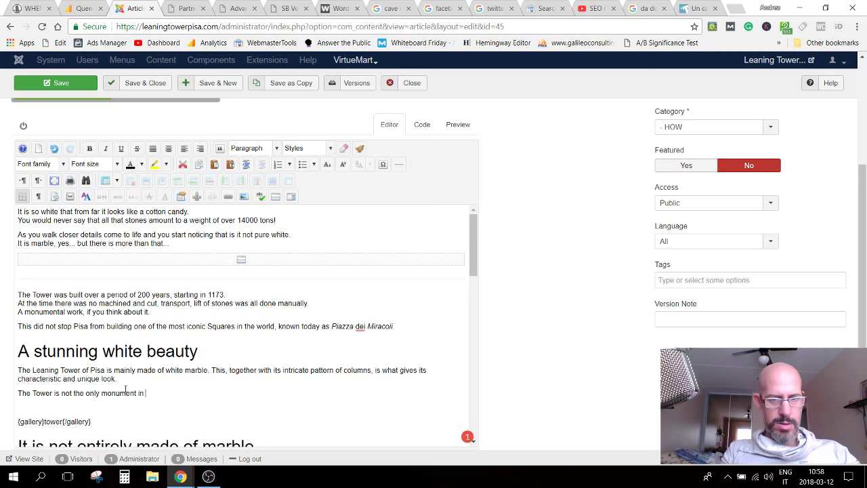
# Step: Clear the unknown-word flag on "dei" in "Piazza dei Miracoli", keeping the word in italics
pyautogui.rightClick(360, 326)
pyautogui.moveTo(365, 330)
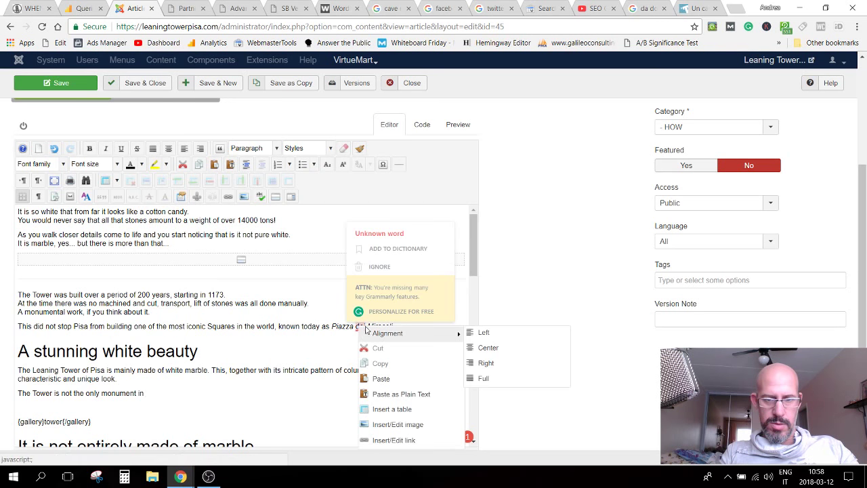
pyautogui.click(344, 327)
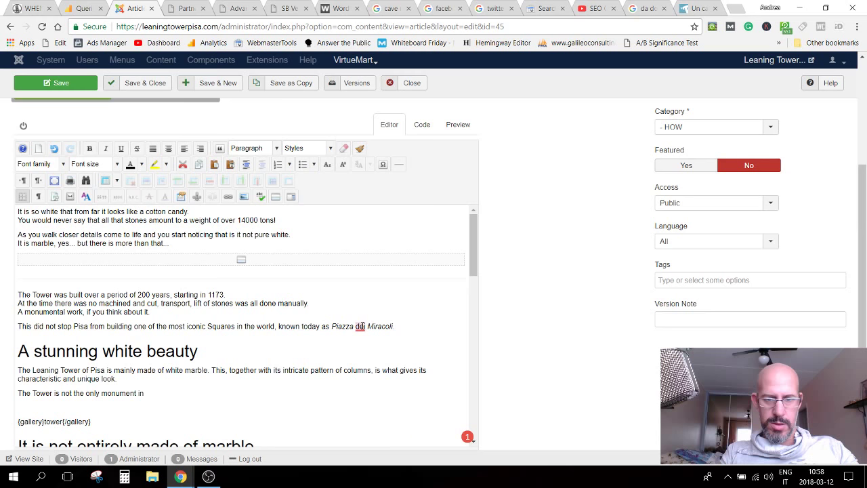
pyautogui.doubleClick(361, 326)
pyautogui.click(105, 147)
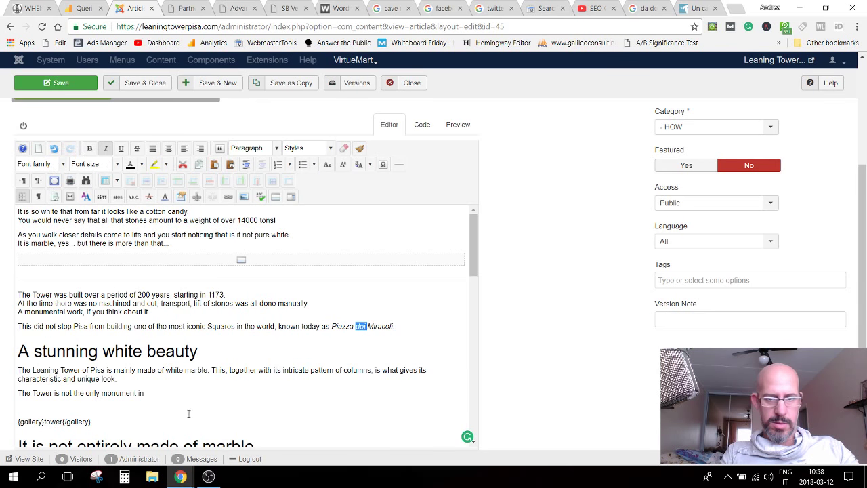
pyautogui.click(286, 353)
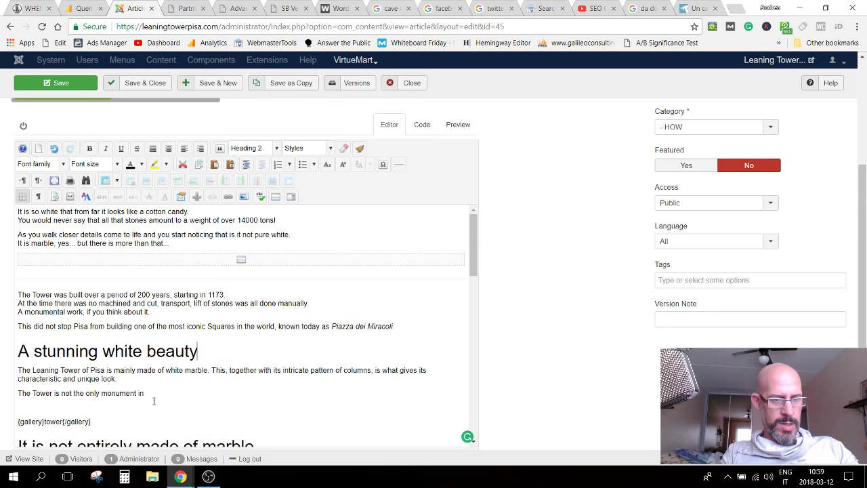
# Step: Add "the" after "monument in" and insert "(Square of Miracles)" in italics after "Piazza dei Miracoli"
pyautogui.click(155, 394)
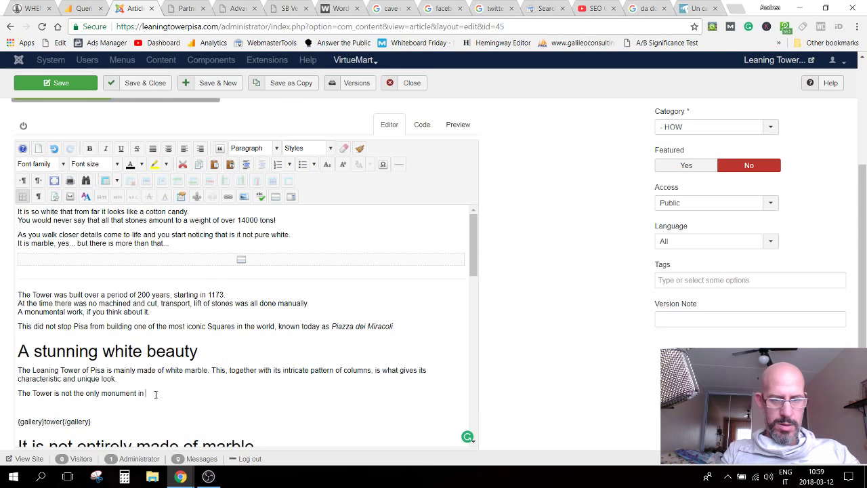
pyautogui.write('t')
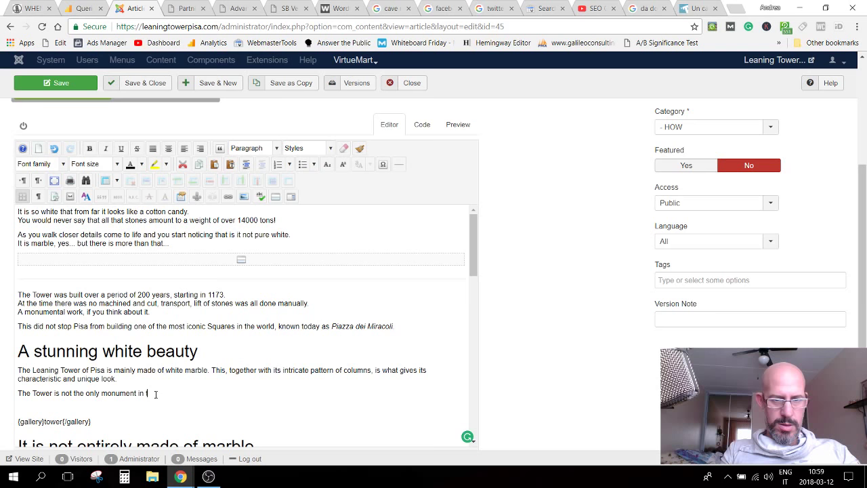
pyautogui.write('he')
pyautogui.write('(')
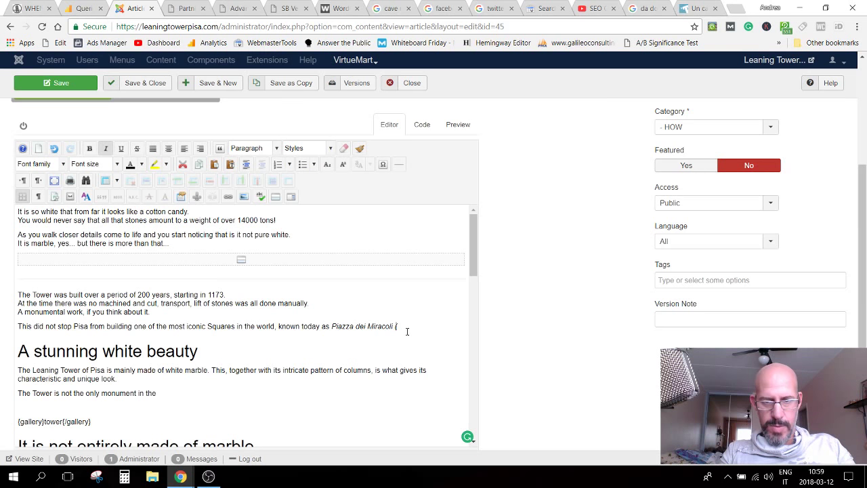
pyautogui.write('Squa')
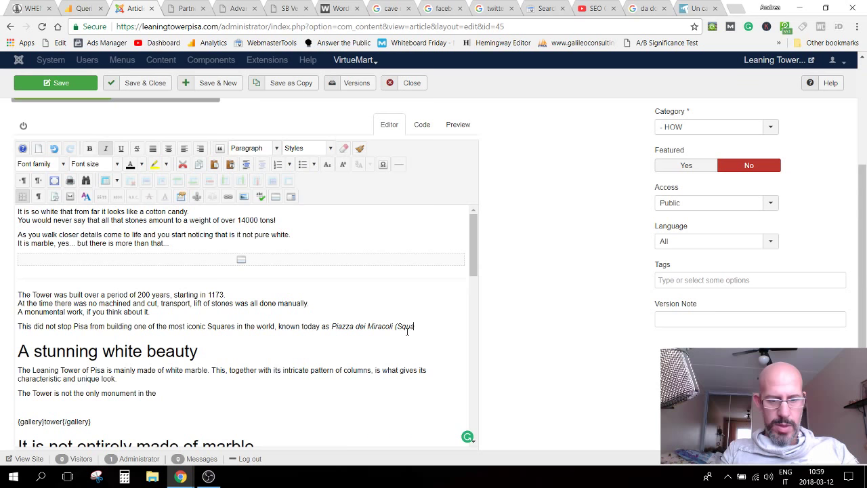
pyautogui.write('re of Miracles)')
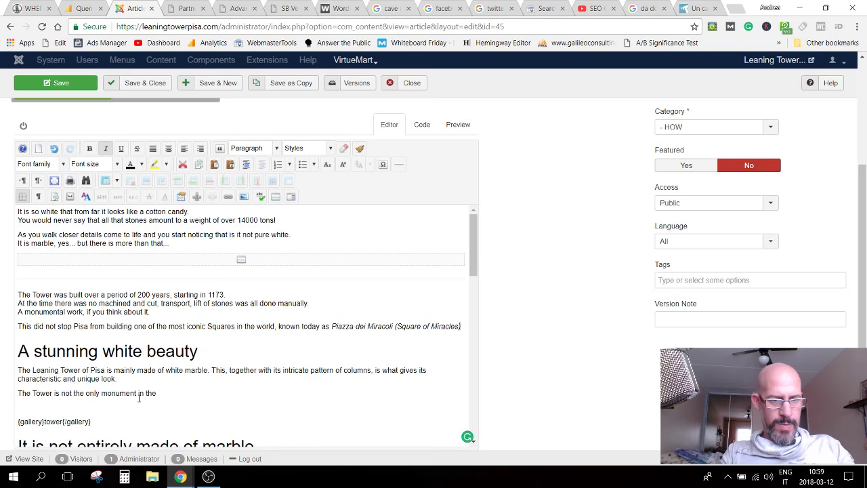
# Step: Complete the sentence after "The Tower is not the only monument in the" with "Square of Miracles to be built out of marble."
pyautogui.write('Square')
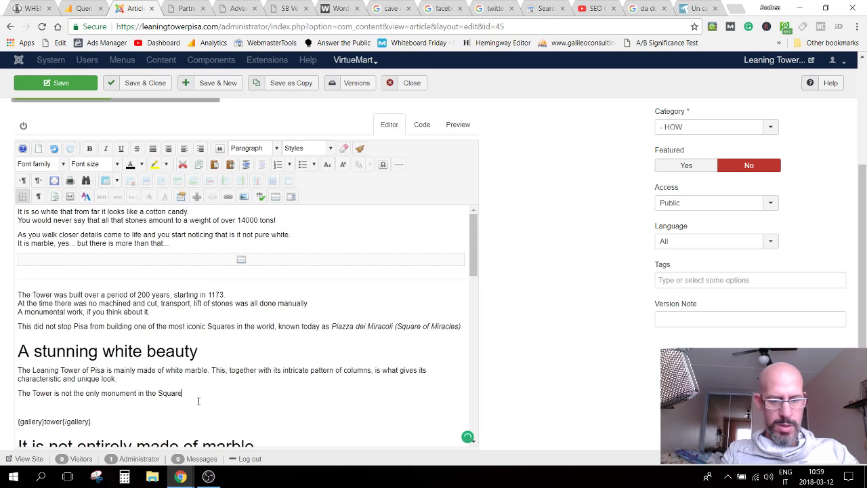
pyautogui.write(' of Mirac')
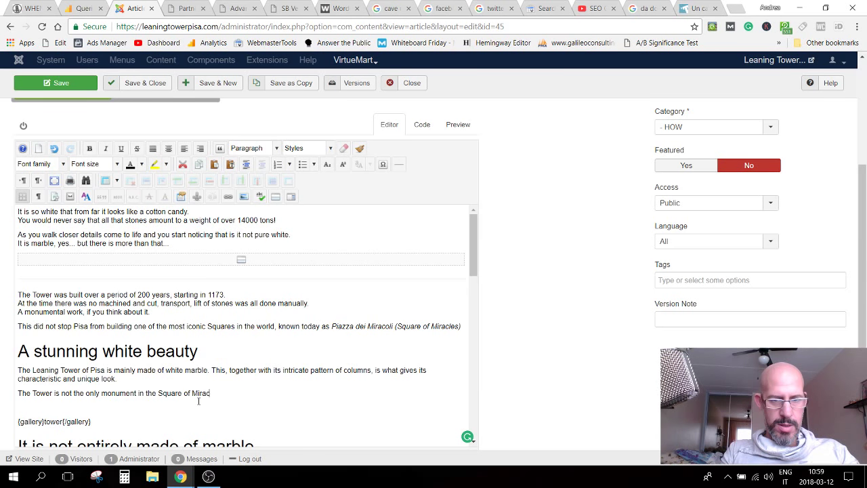
pyautogui.write('les to be')
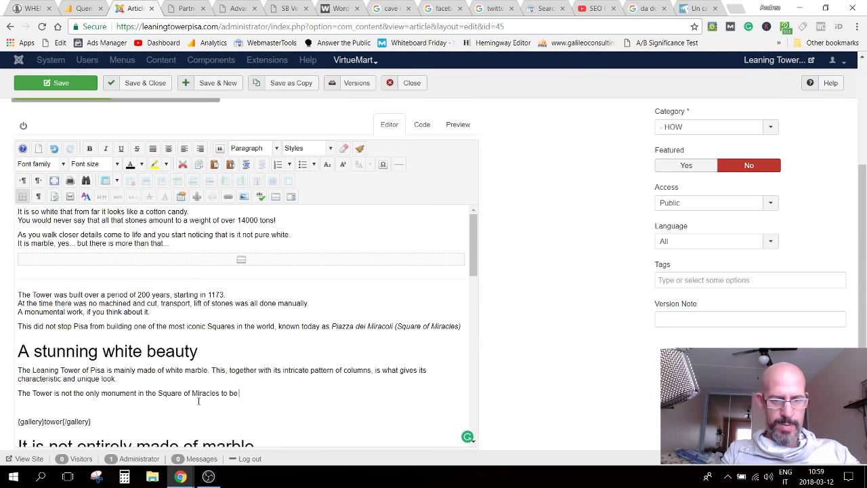
pyautogui.press('BackSpace')
pyautogui.press('BackSpace')
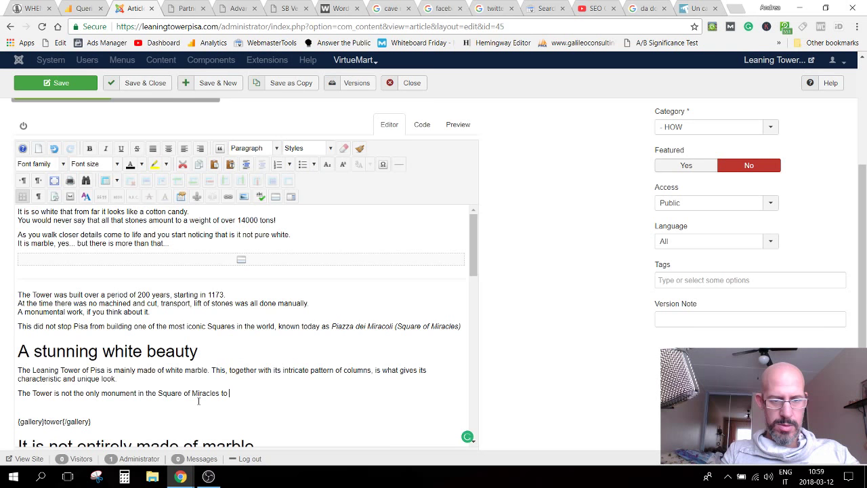
pyautogui.write('be build')
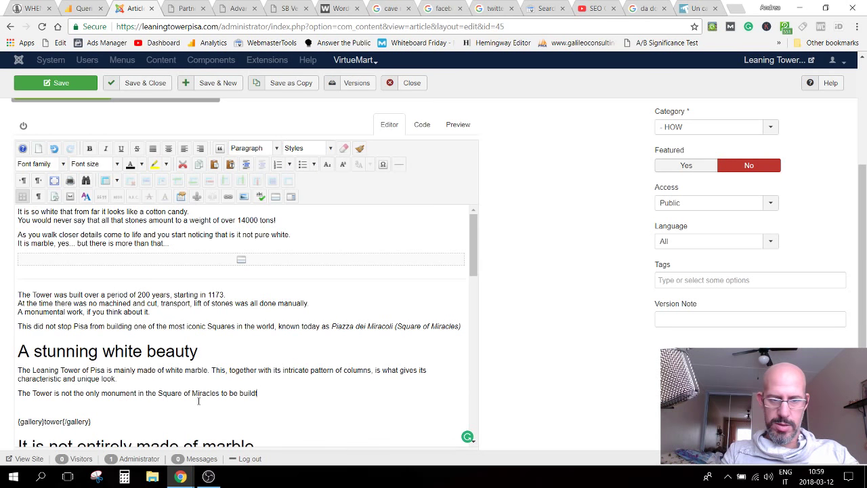
pyautogui.press('BackSpace')
pyautogui.write('t ou')
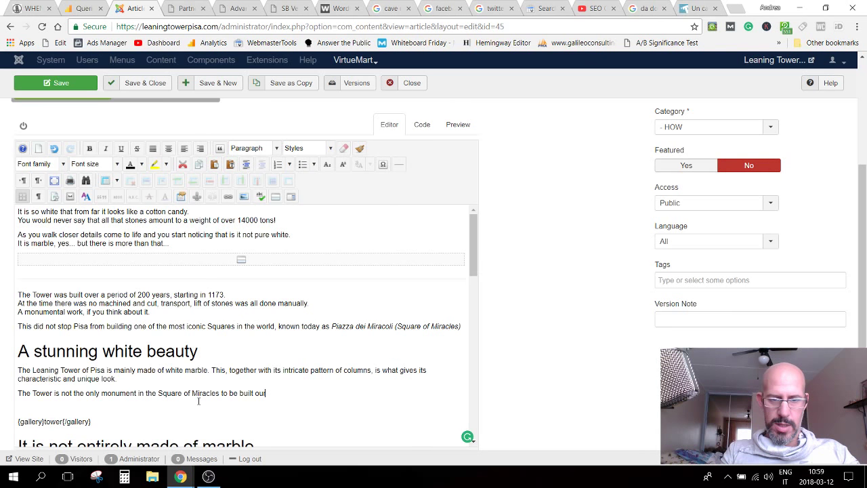
pyautogui.write('t of ma')
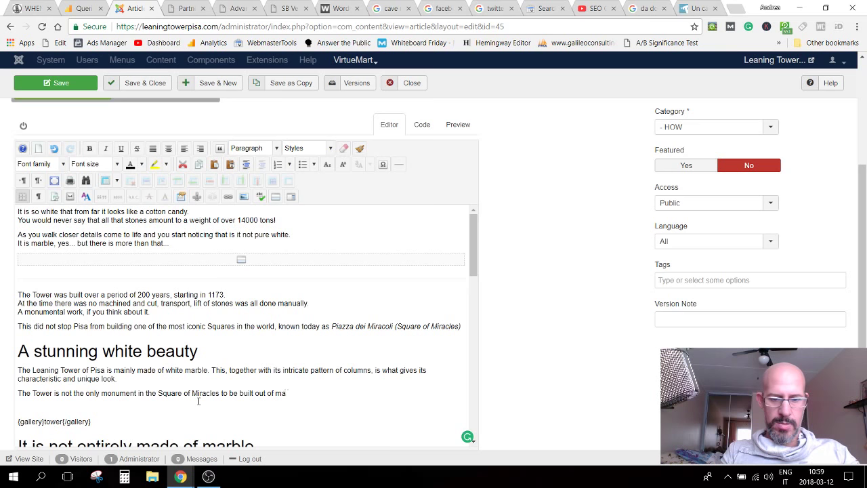
pyautogui.write('rble')
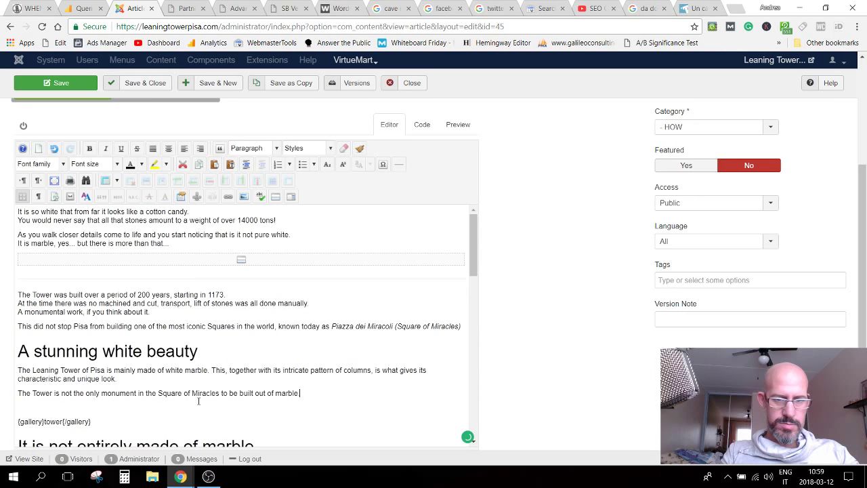
pyautogui.press('BackSpace')
pyautogui.write('.')
# Step: Add the line "In fact, also the neaby Clathedral and Babtistry are made of the same type of stone." below the "built out of marble" sentence
pyautogui.hotkey('shift', 'Return')
pyautogui.write('In fact, ')
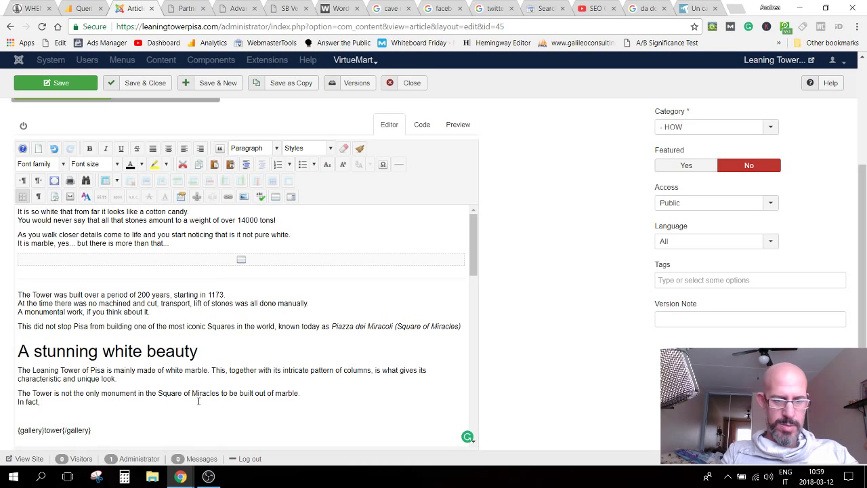
pyautogui.write('also t')
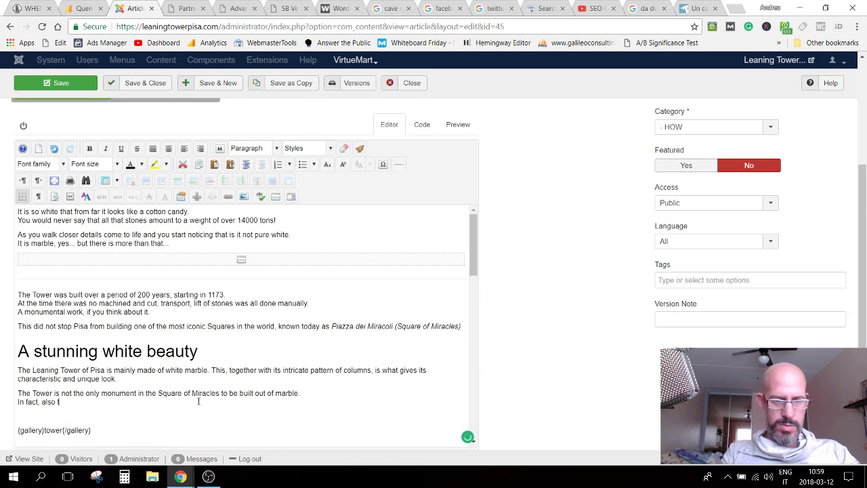
pyautogui.write('he nea')
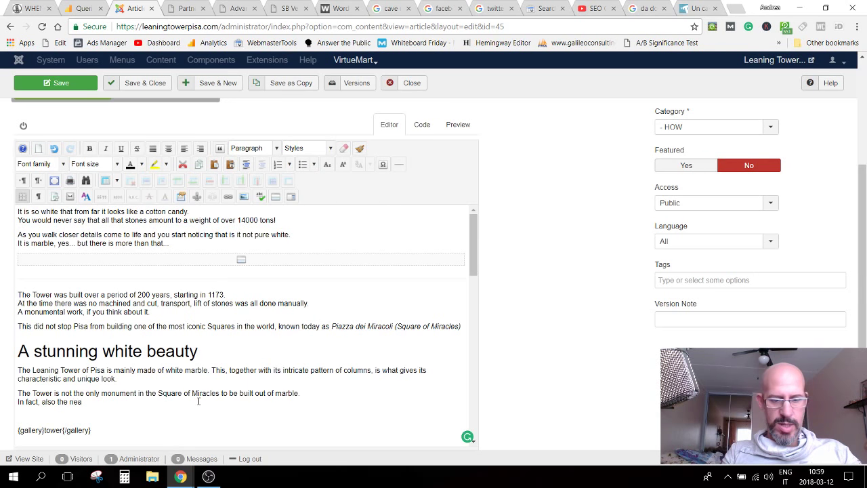
pyautogui.write('by Cla')
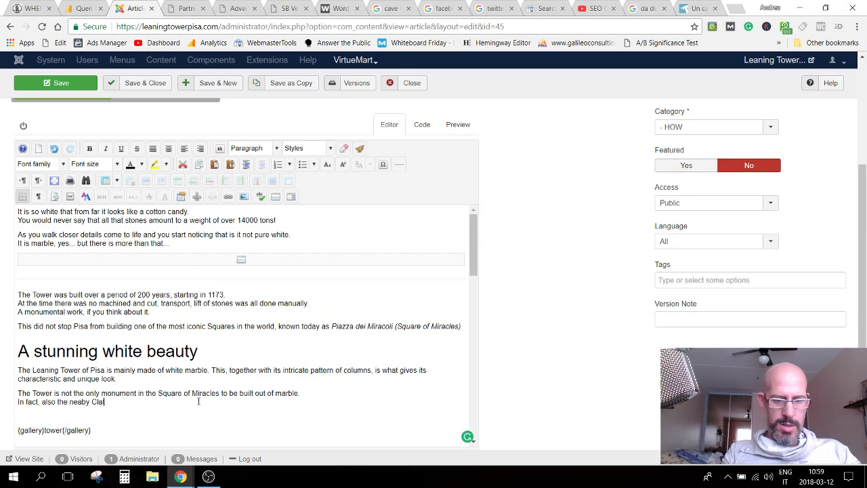
pyautogui.write('thedral ')
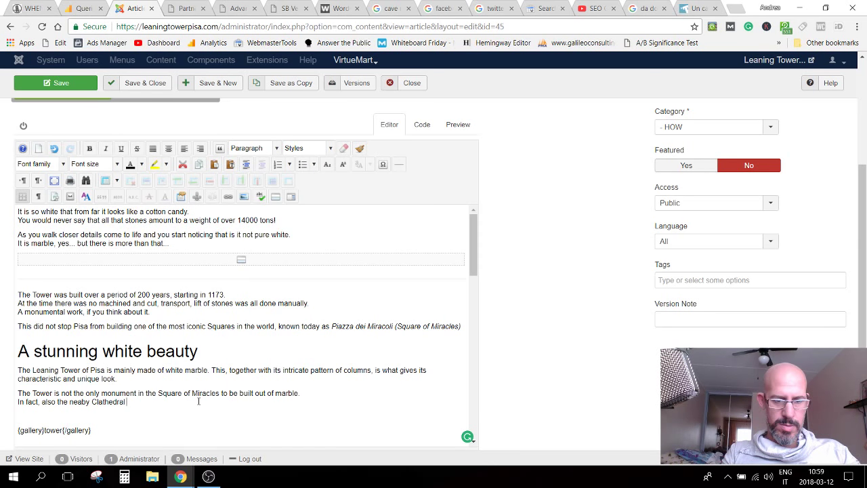
pyautogui.write('and Ba')
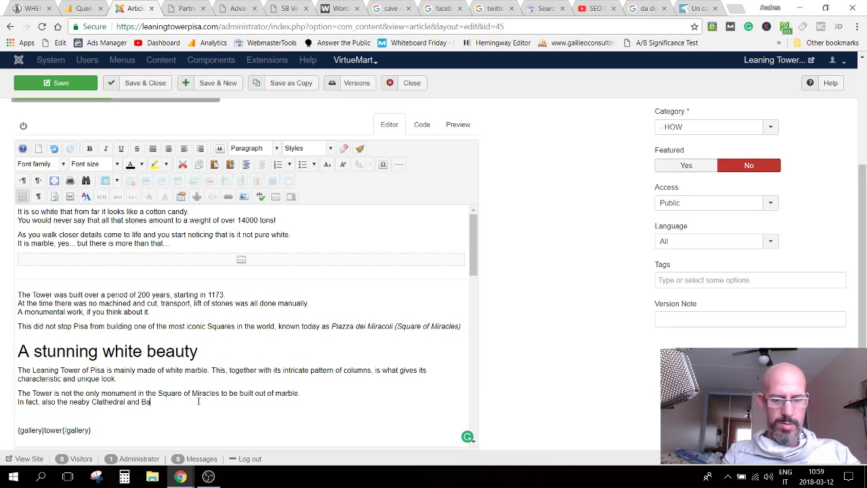
pyautogui.write('btistry a')
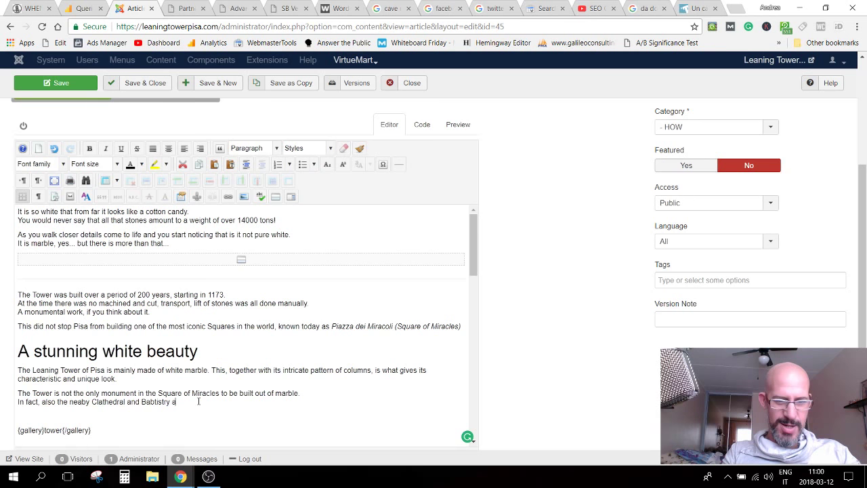
pyautogui.write('re made of the s')
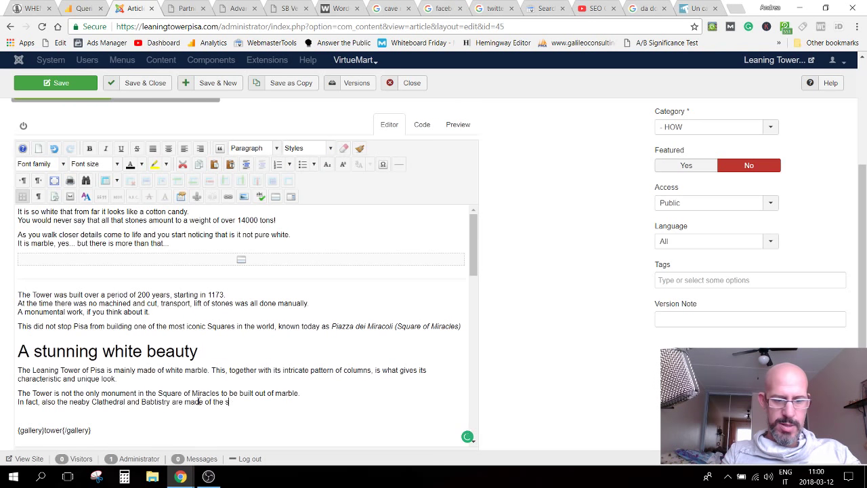
pyautogui.write('ame s')
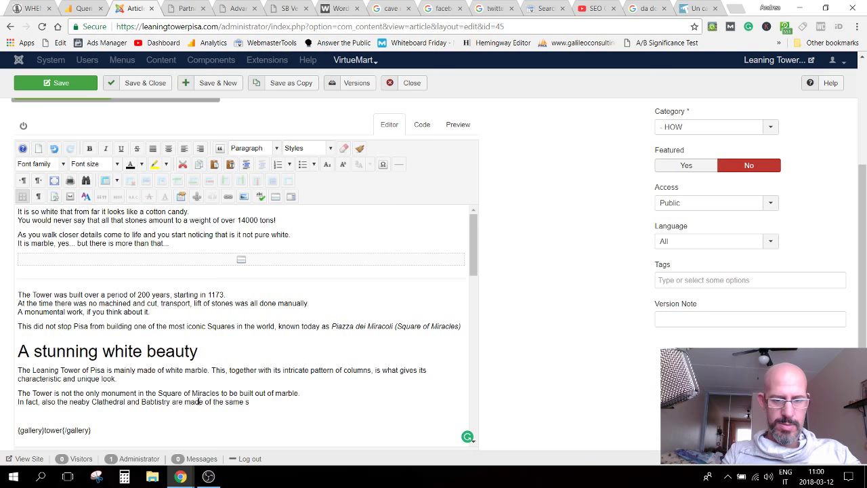
pyautogui.write(' type of s')
pyautogui.press('BackSpace')
pyautogui.write('type of stone')
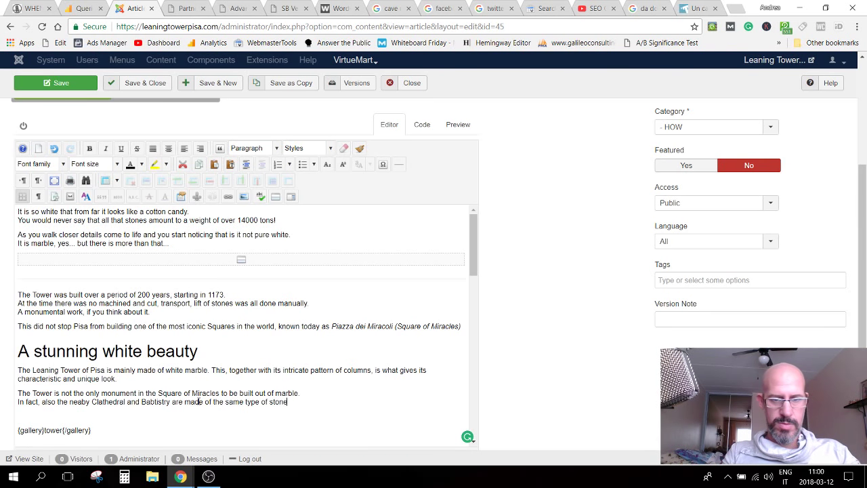
pyautogui.write('.')
# Step: Correct the misspelled words in the "In fact" line to "nearby", "Cathedral" and "Baptistry" using the suggested spellings
pyautogui.click(157, 409)
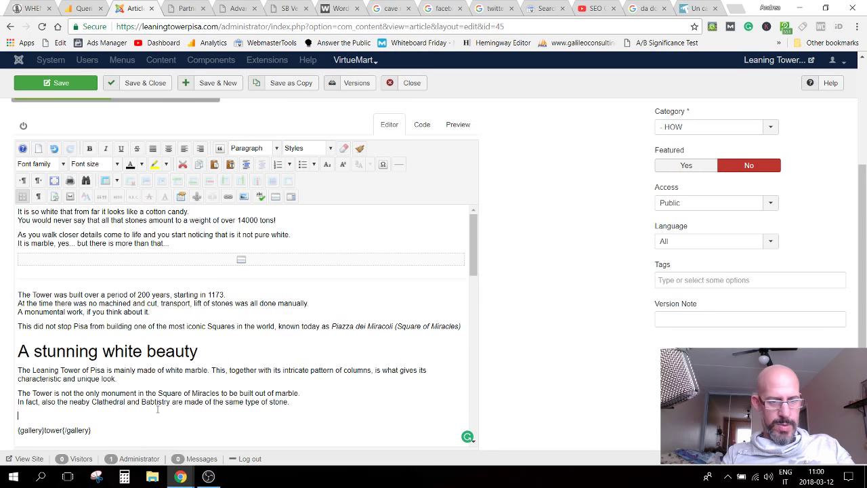
pyautogui.rightClick(110, 402)
pyautogui.click(111, 298)
pyautogui.rightClick(80, 401)
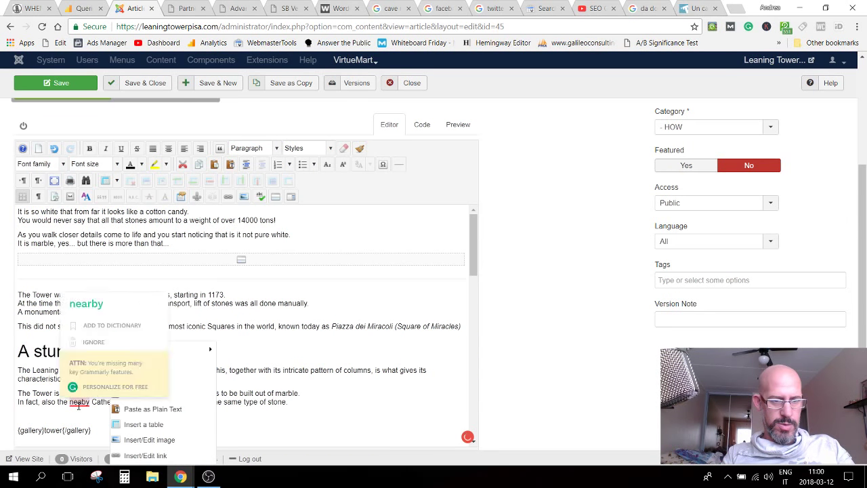
pyautogui.click(83, 303)
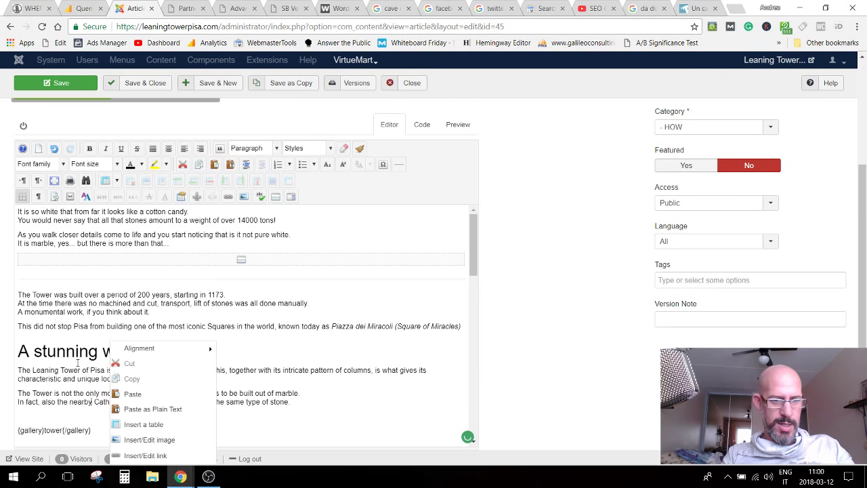
pyautogui.press('Escape')
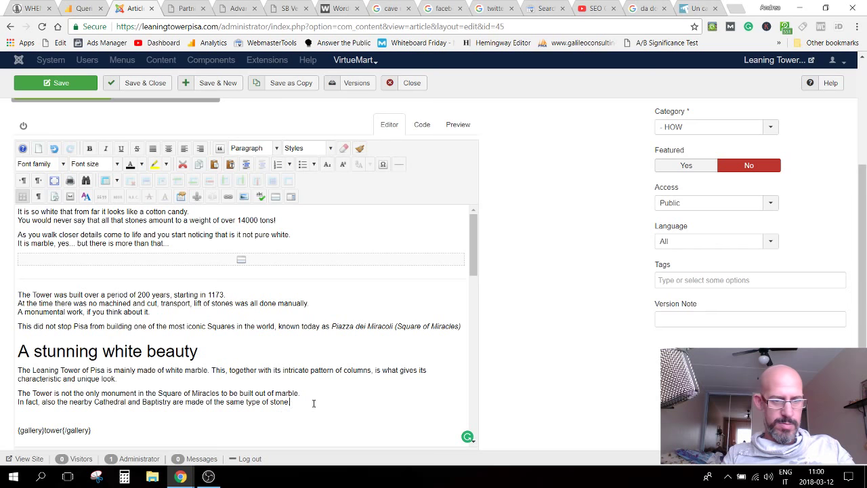
# Step: Start a new paragraph after "same type of stone" with the words "At the time when these monument were built,"
pyautogui.scroll(-1, 313, 403)
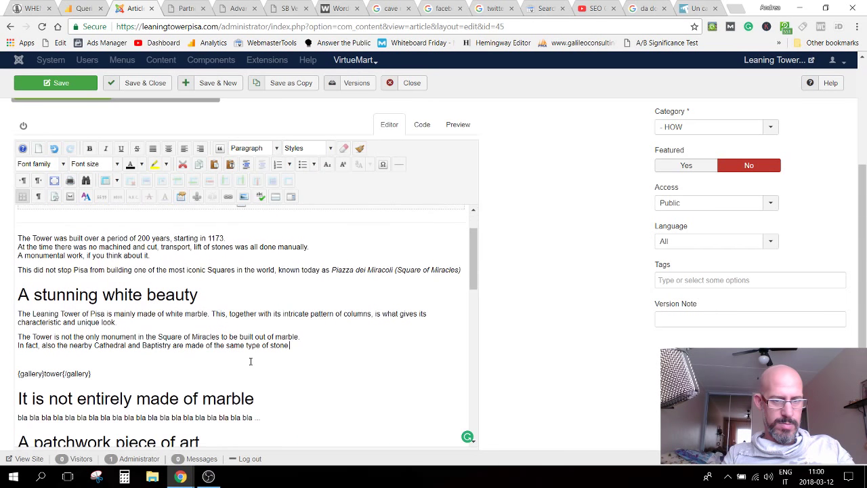
pyautogui.press('Return')
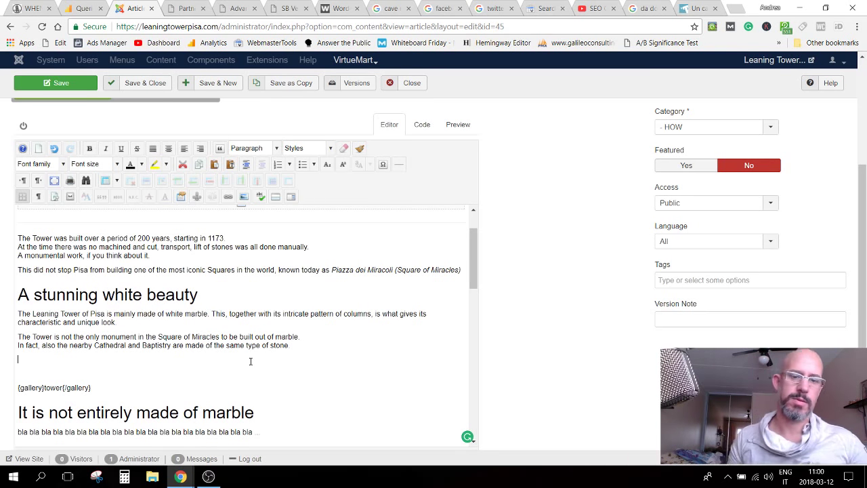
pyautogui.write('A')
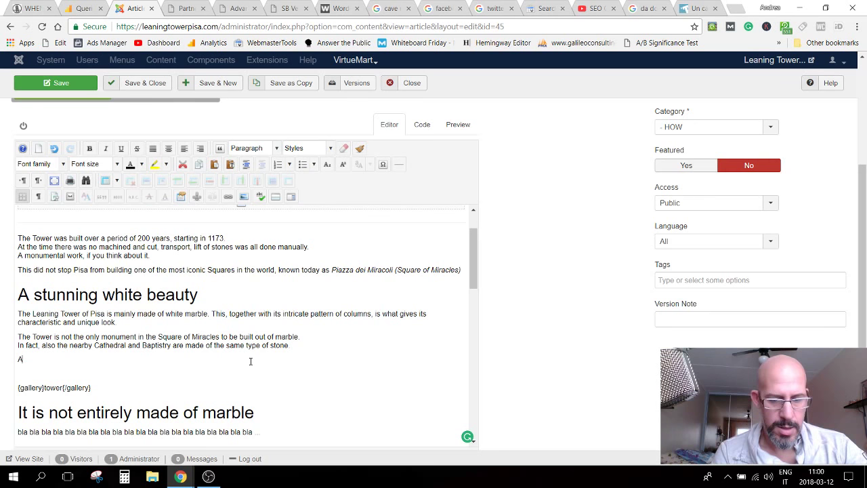
pyautogui.write('t the time of built')
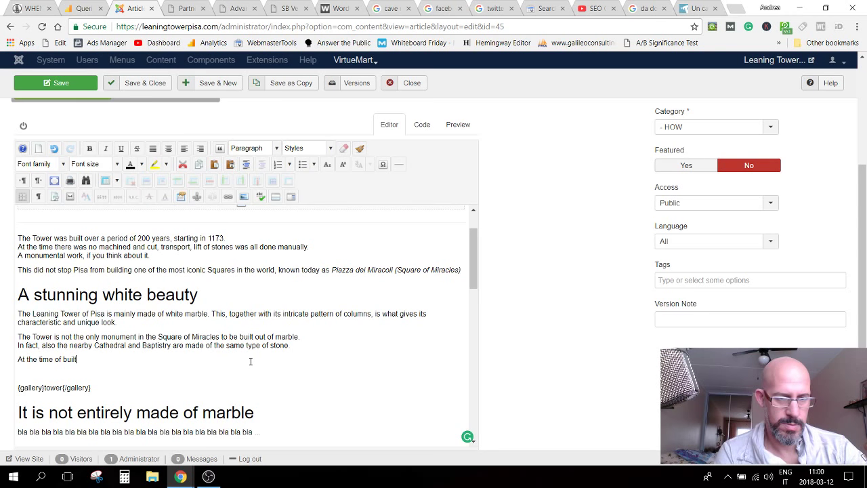
pyautogui.press('BackSpace')
pyautogui.press('BackSpace')
pyautogui.press('BackSpace')
pyautogui.press('BackSpace')
pyautogui.press('BackSpace')
pyautogui.press('BackSpace')
pyautogui.press('BackSpace')
pyautogui.press('BackSpace')
pyautogui.write('when ')
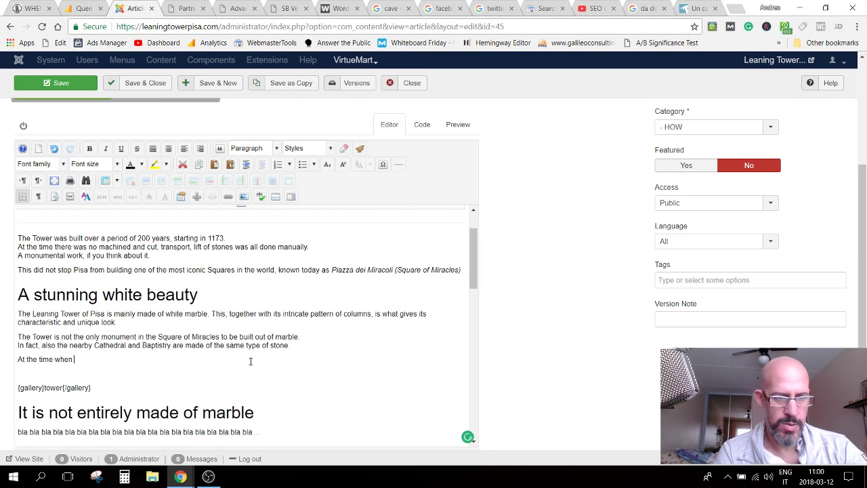
pyautogui.write('these')
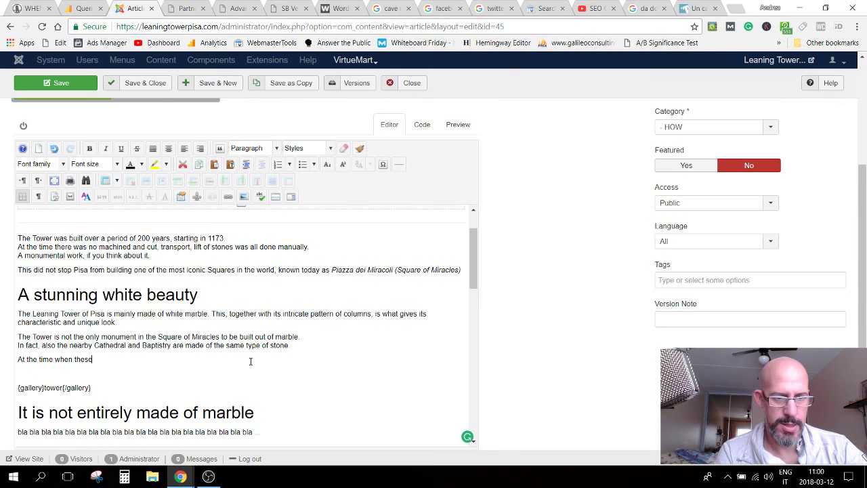
pyautogui.write(' monument')
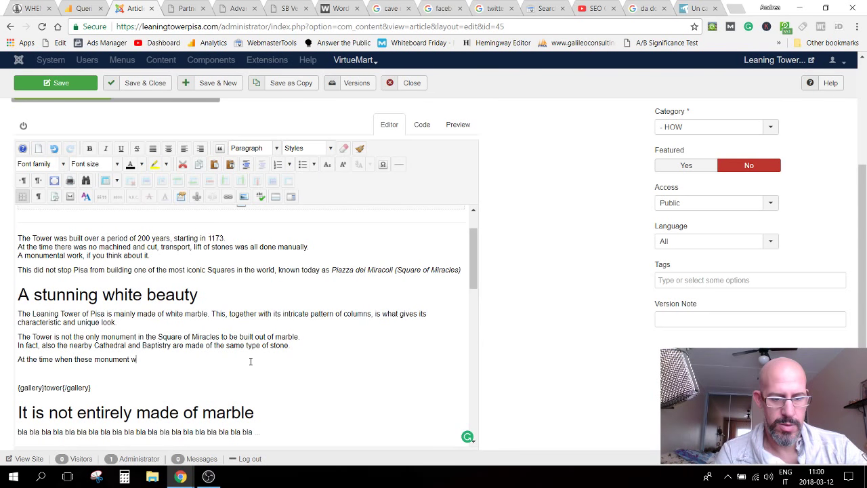
pyautogui.write(' were b')
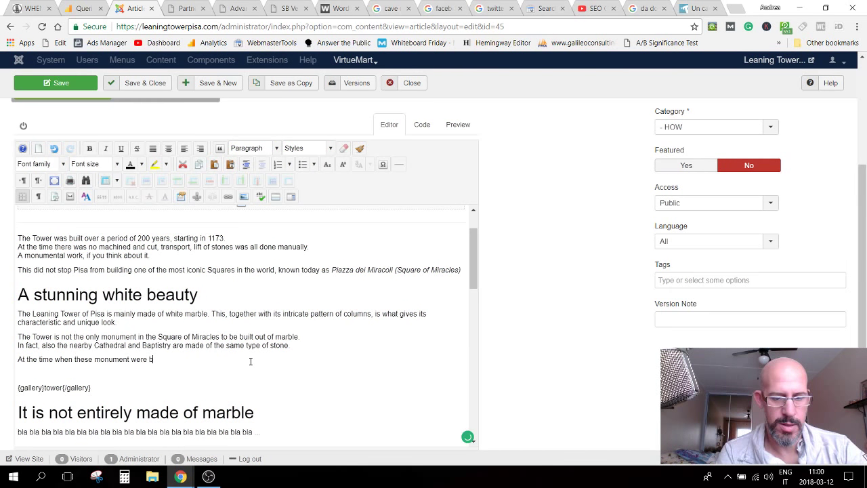
pyautogui.write('uilt, m')
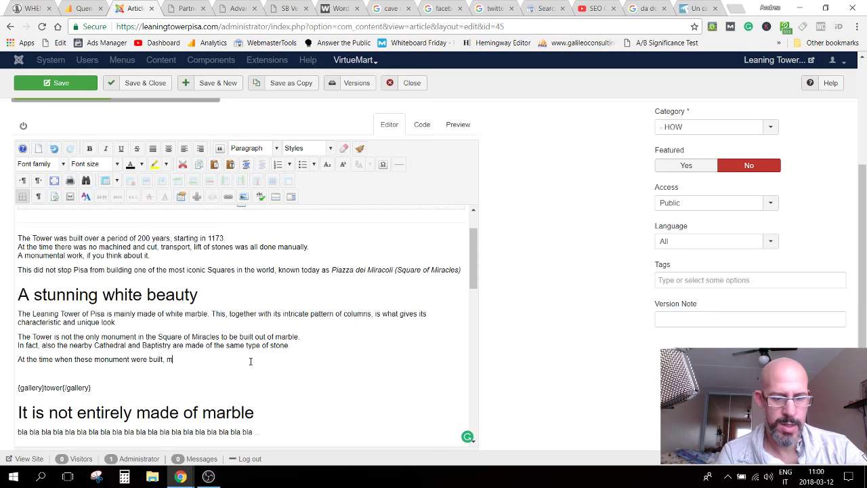
# Step: Complete the sentence after "these monument were built," with "materials were not an issue and so was labor."
pyautogui.write('a')
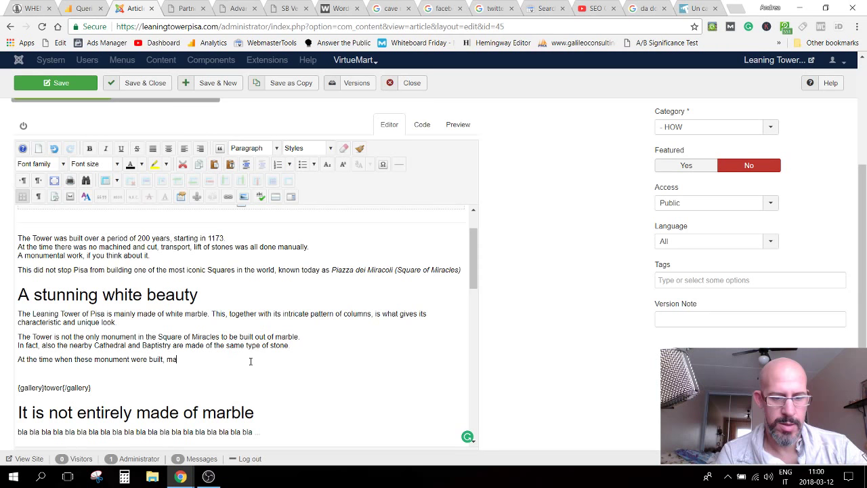
pyautogui.write('terials were ')
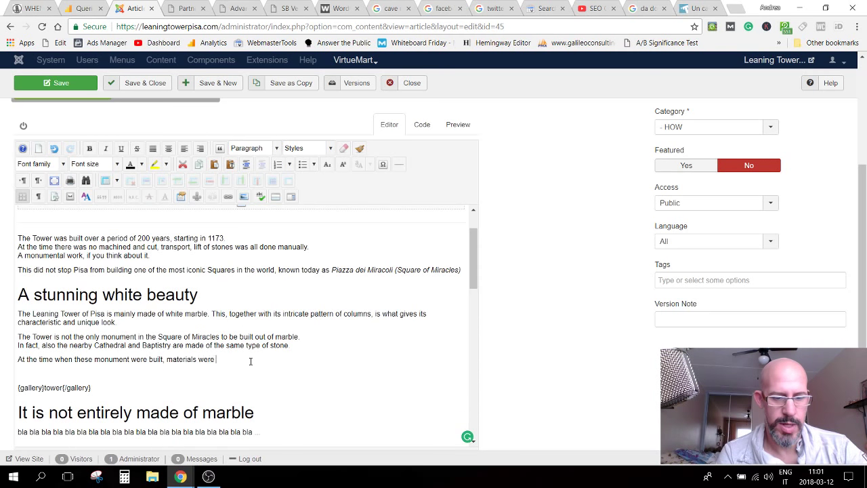
pyautogui.write('not an is')
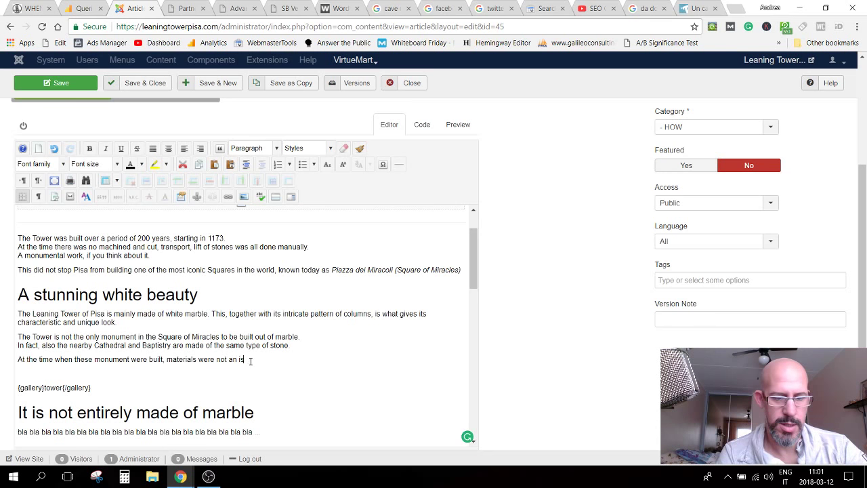
pyautogui.write('sue an')
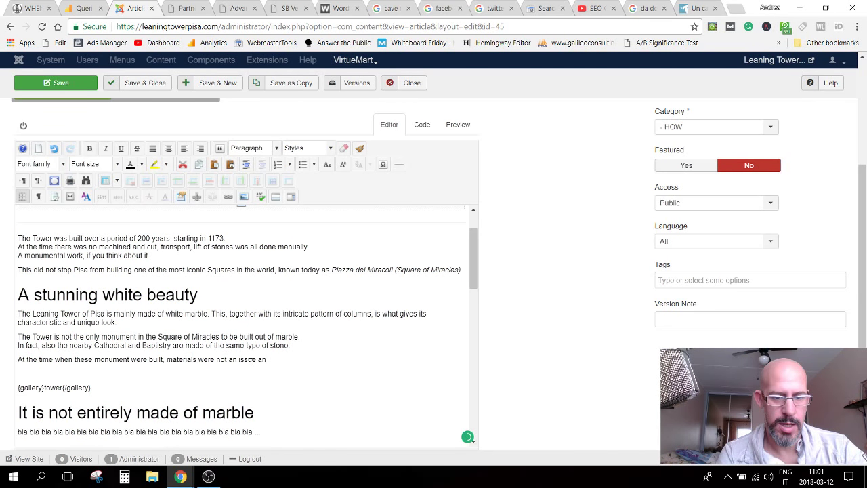
pyautogui.write('d so wa')
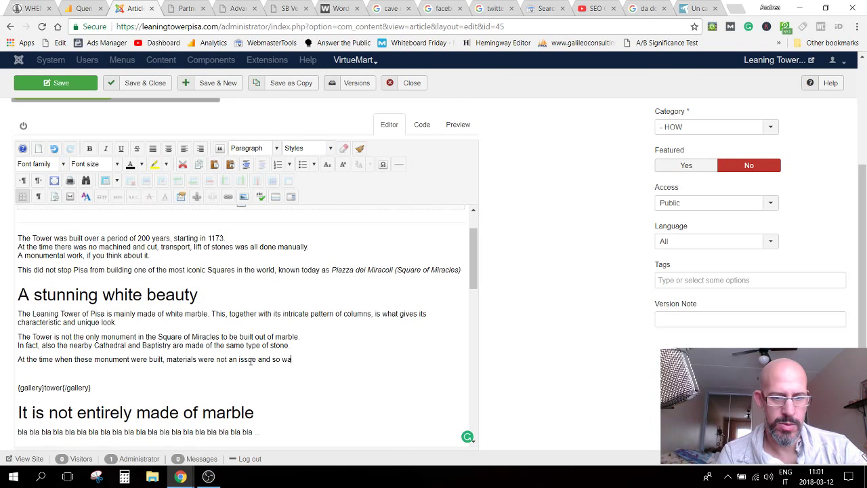
pyautogui.write('s')
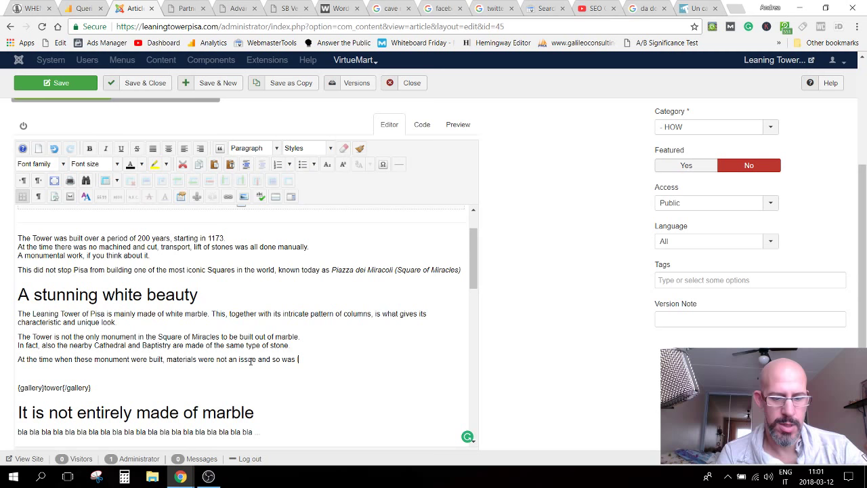
pyautogui.write('n labor')
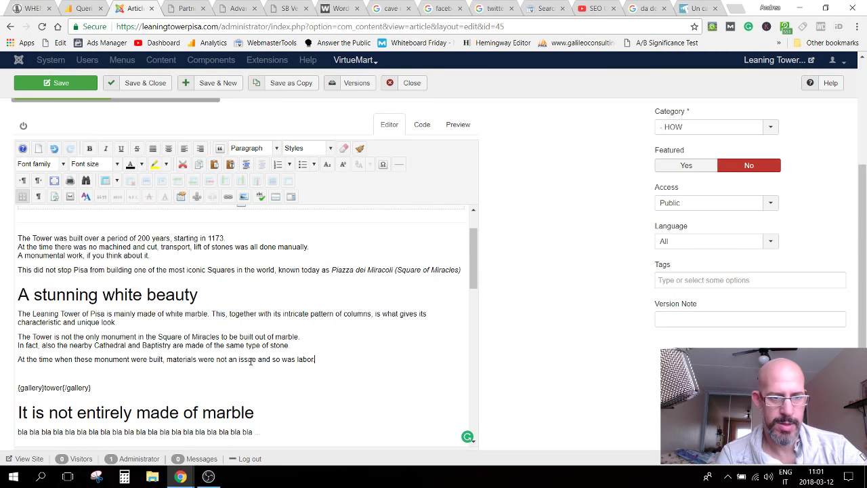
pyautogui.write('.')
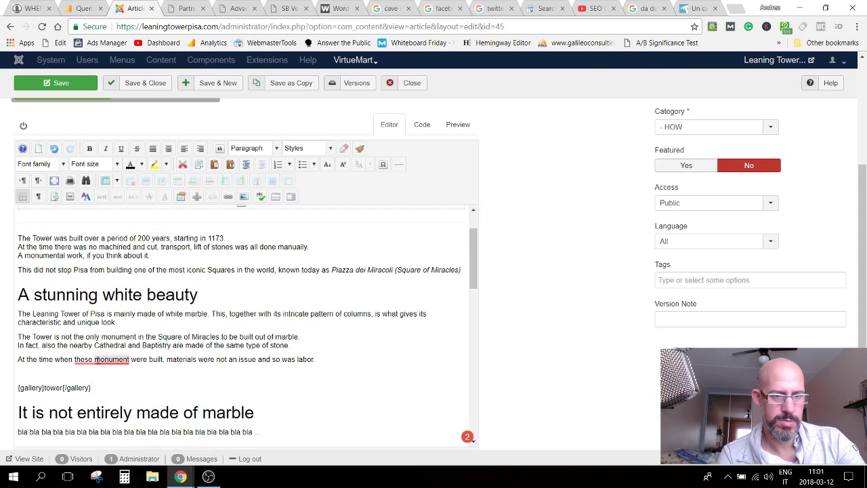
# Step: Correct "monument" to "monuments" in the "At the time when" sentence using the suggested correction
pyautogui.moveTo(97, 359)
pyautogui.click(114, 278)
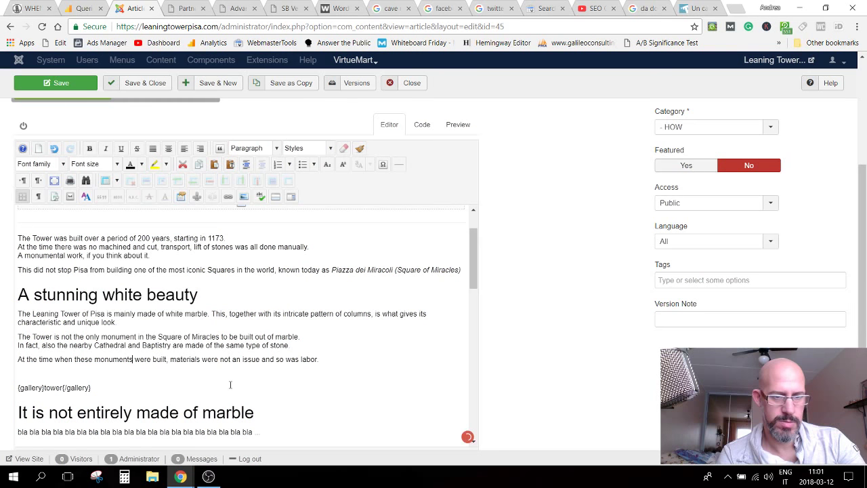
pyautogui.press('End')
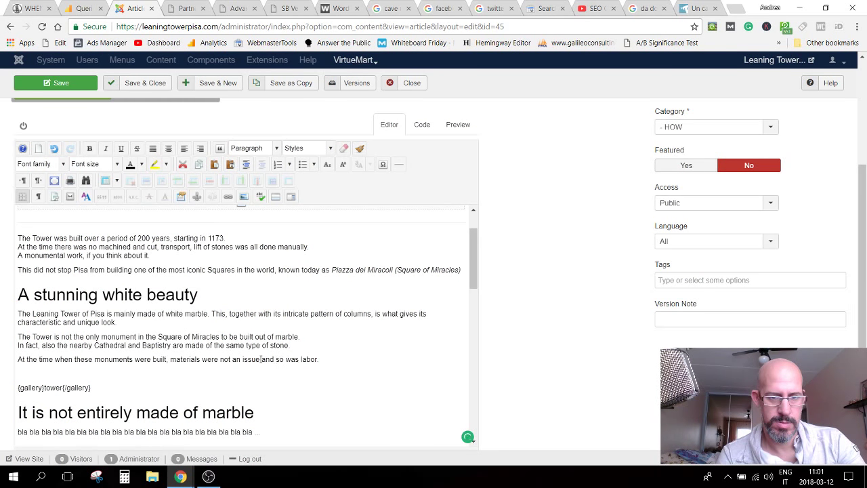
# Step: Delete "and so was labor" so the sentence ends with "materials were not an issue."
pyautogui.moveTo(260, 359); pyautogui.dragTo(285, 359)
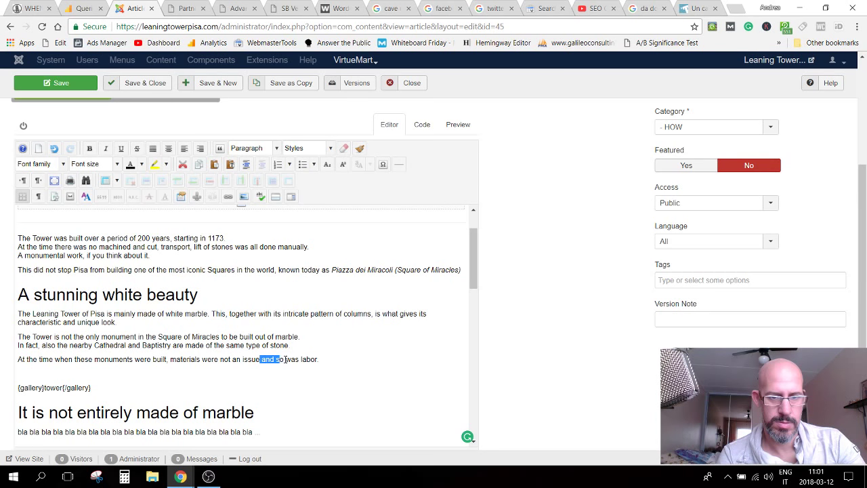
pyautogui.hotkey('shift', 'End')
pyautogui.press('BackSpace')
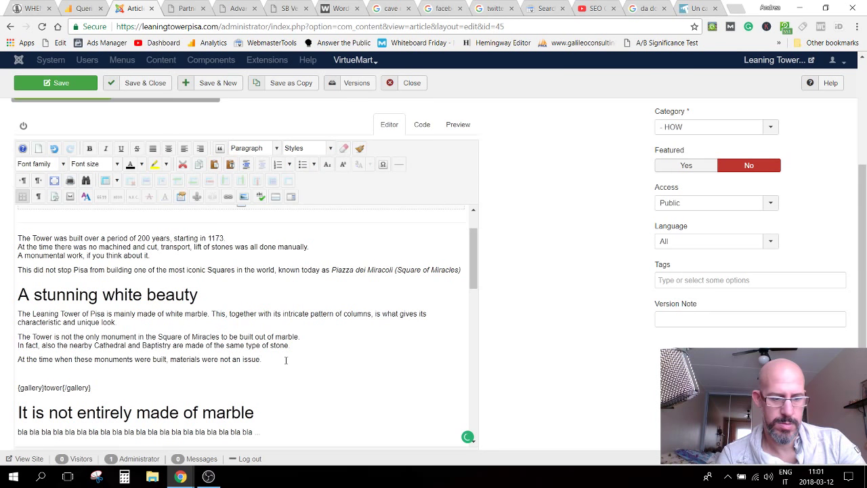
# Step: Add a new line below "materials were not an issue." reading "Pisa was in fact a very powerful City with a strong Naval Fleet"
pyautogui.write('.')
pyautogui.hotkey('shift', 'Return')
pyautogui.write('Pisa')
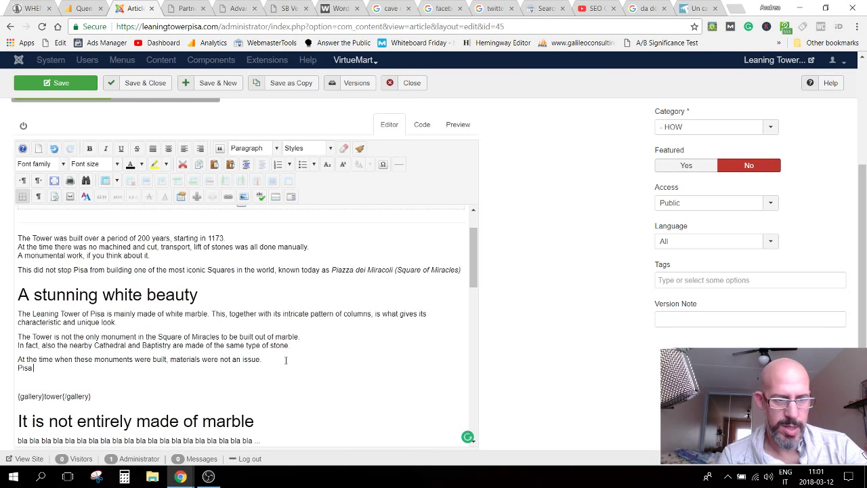
pyautogui.write(' was in fact a very pa')
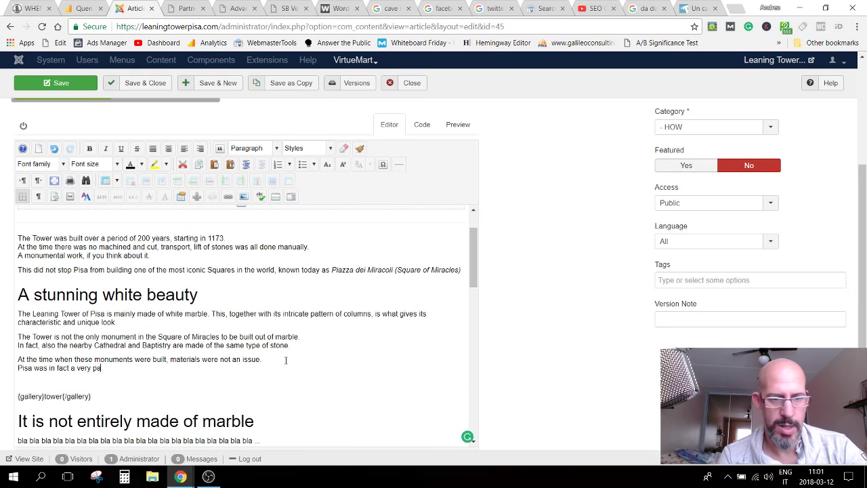
pyautogui.press('BackSpace')
pyautogui.write('ower')
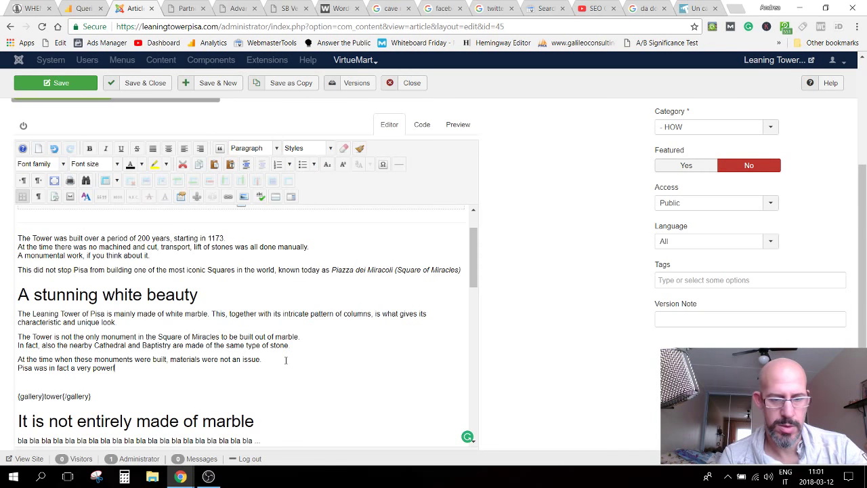
pyautogui.write('ful')
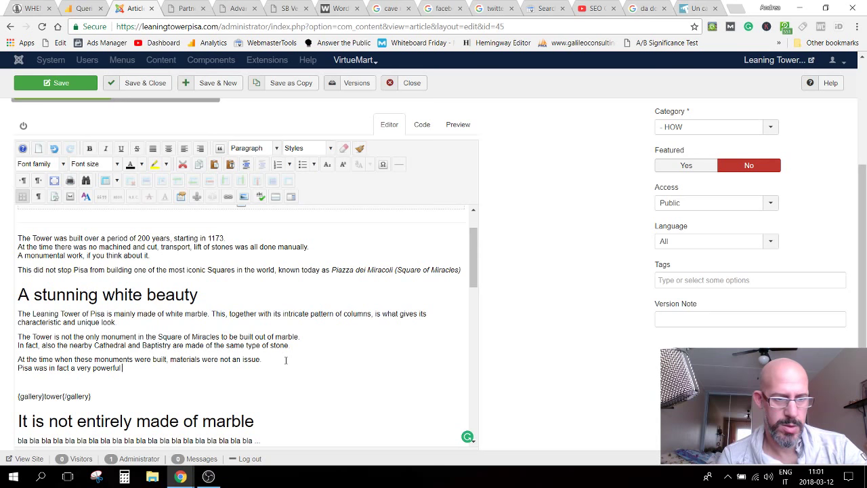
pyautogui.write(' City')
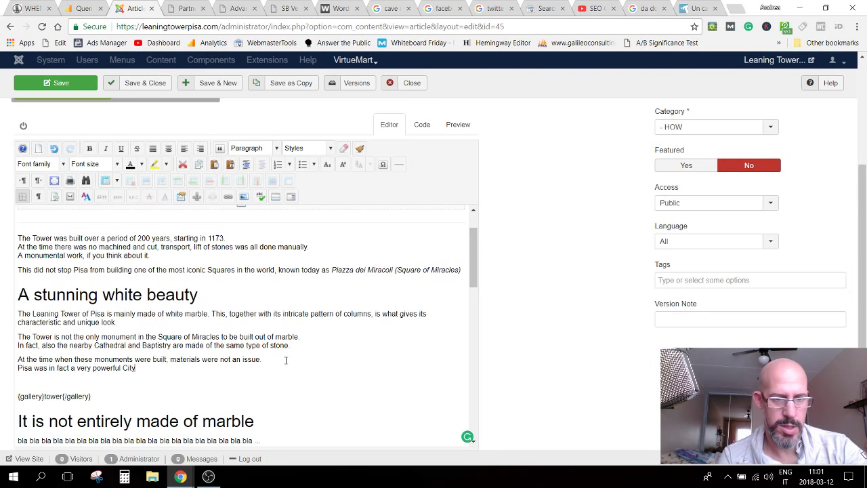
pyautogui.write(' with a stronf')
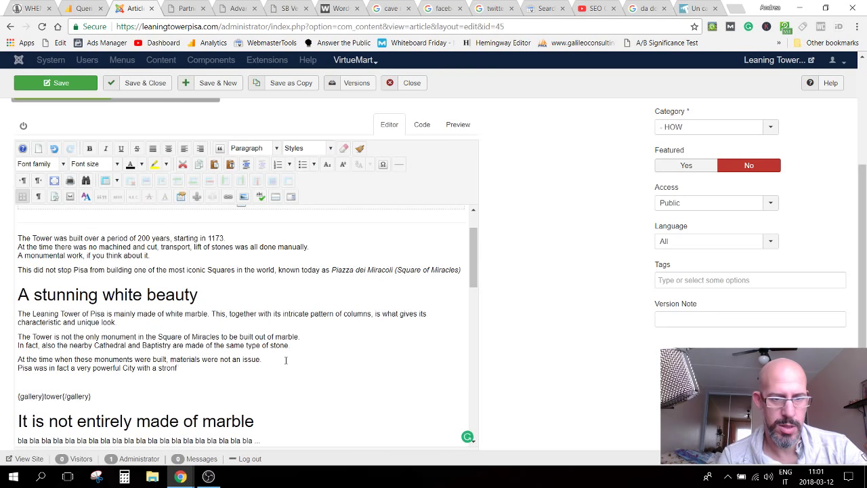
pyautogui.press('BackSpace')
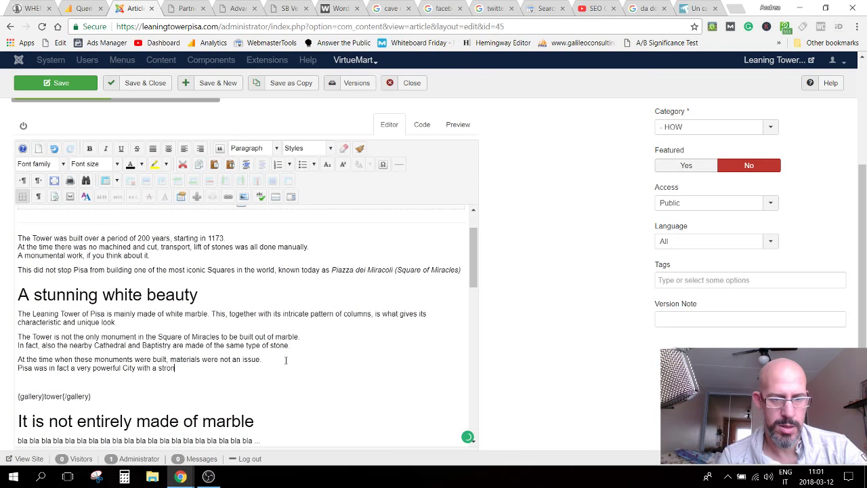
pyautogui.write('g Naval Fl')
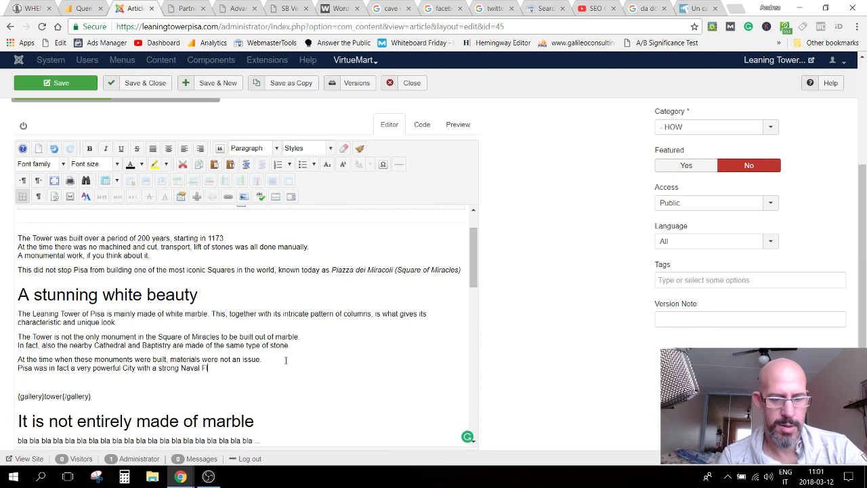
pyautogui.write('eet')
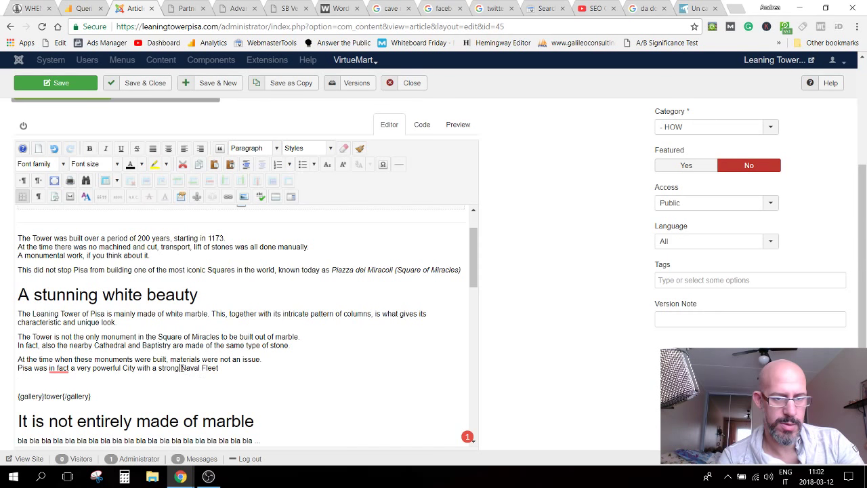
# Step: Copy "Naval Fleet" from the new sentence and search for it on Google in a new browser tab
pyautogui.moveTo(181, 367); pyautogui.dragTo(218, 368)
pyautogui.hotkey('ctrl', 'c')
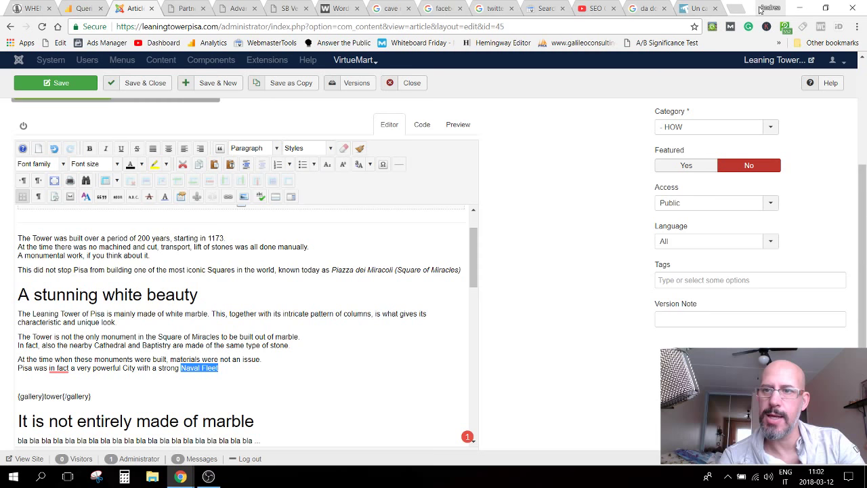
pyautogui.hotkey('ctrl', 't')
pyautogui.hotkey('ctrl', 'v')
pyautogui.press('Return')
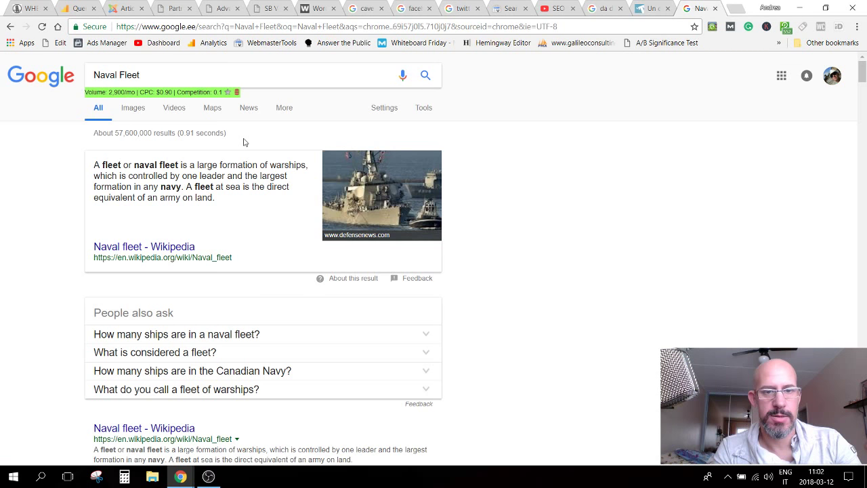
# Step: Back in the Joomla article, reword the Pisa sentence to begin "In fact, Pisa was a very powerful City", removing the mid-sentence "in fact"
pyautogui.click(124, 8)
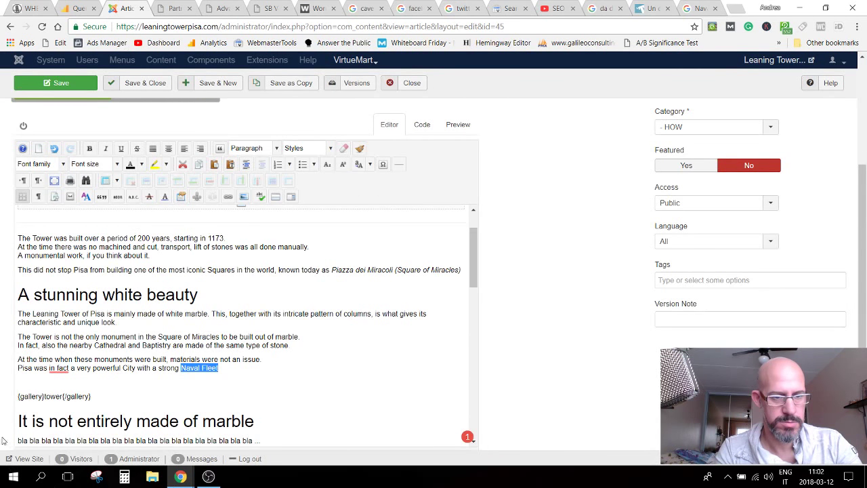
pyautogui.moveTo(58, 367)
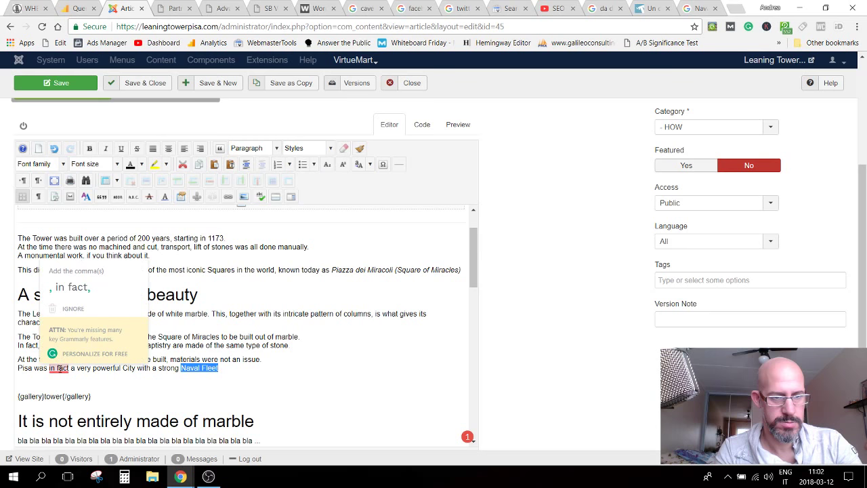
pyautogui.click(65, 290)
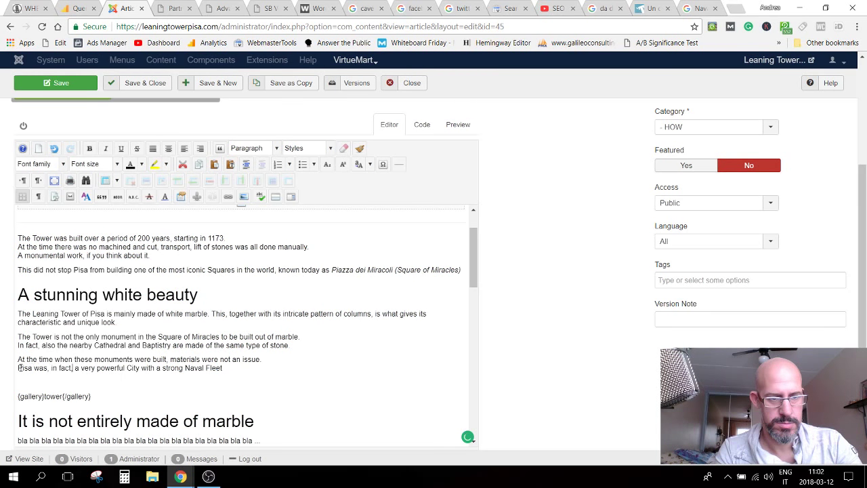
pyautogui.write('In')
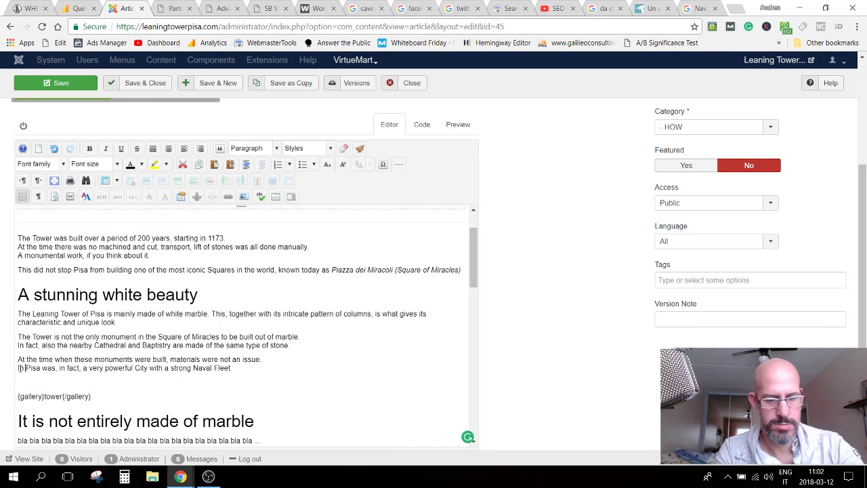
pyautogui.write(' fact,')
pyautogui.moveTo(99, 367); pyautogui.dragTo(70, 368)
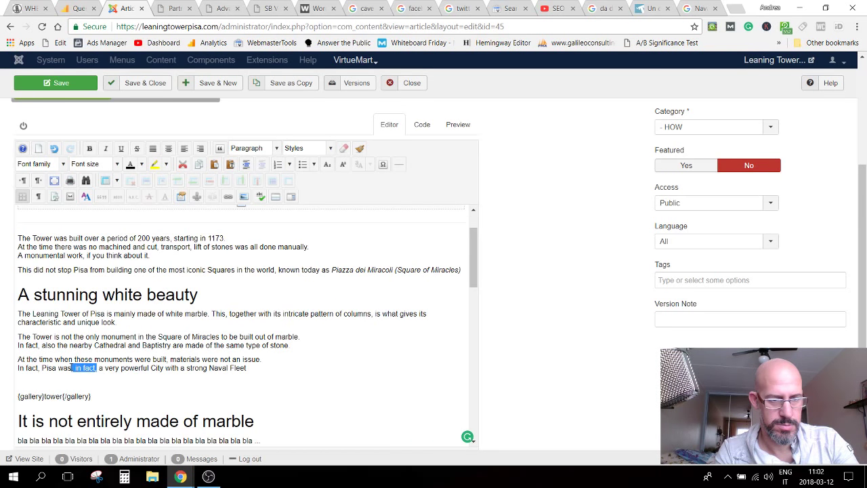
pyautogui.press('BackSpace')
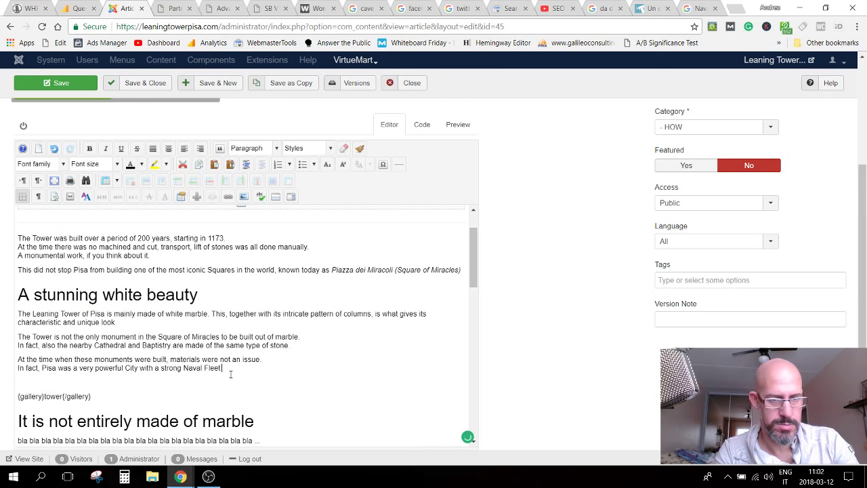
# Step: Extend the sentence after "strong Naval Fleet" with the words "and it was constantly"
pyautogui.write('an')
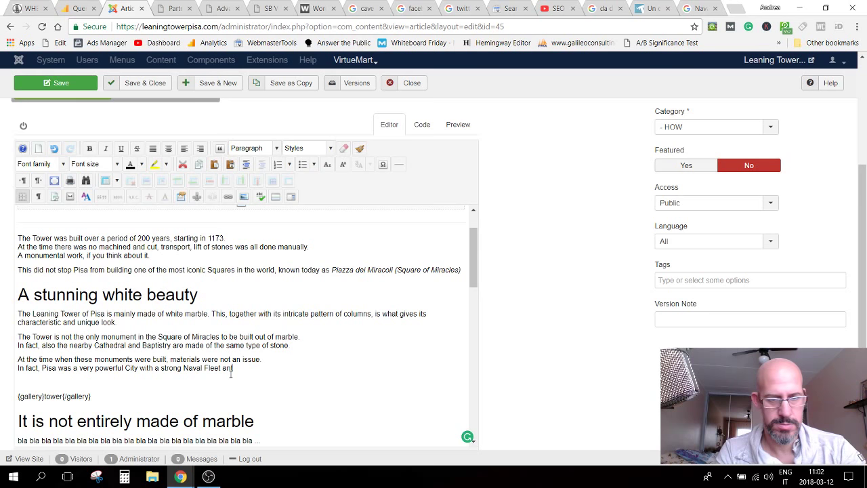
pyautogui.write('d it')
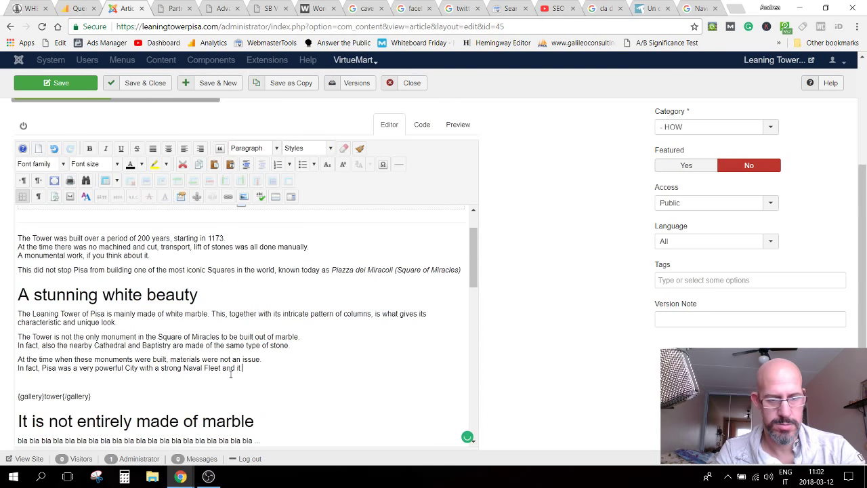
pyautogui.write(' was consta')
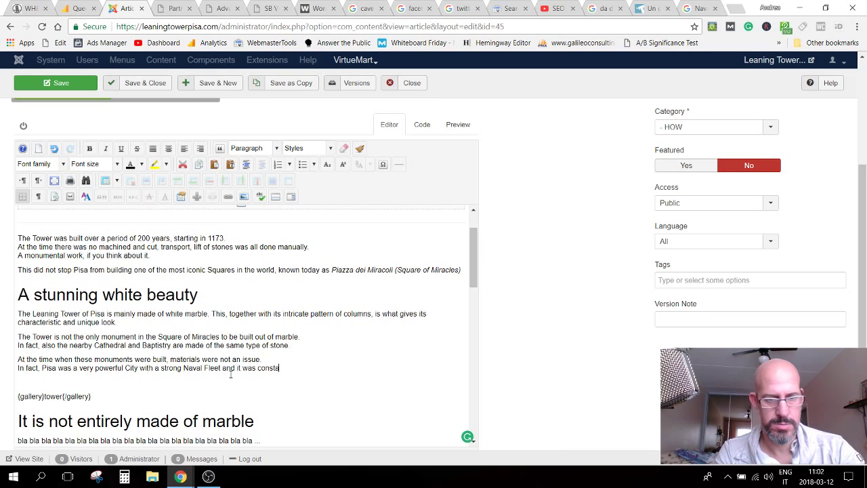
pyautogui.write('n')
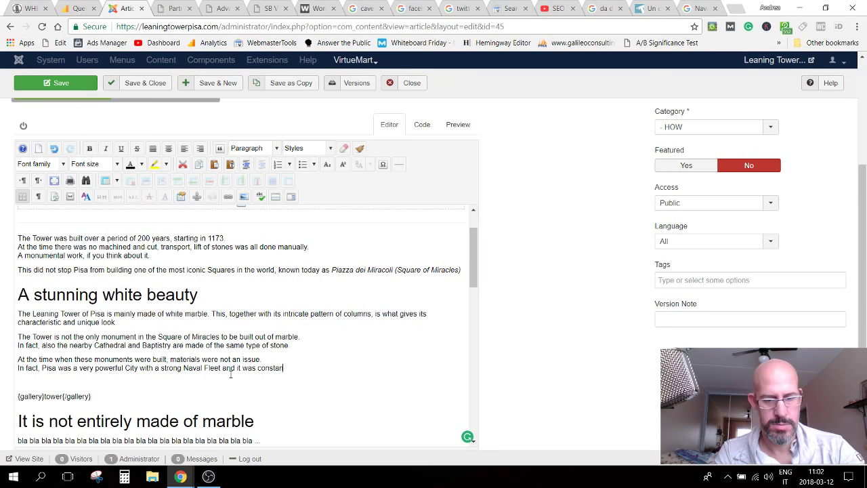
pyautogui.write('tly t')
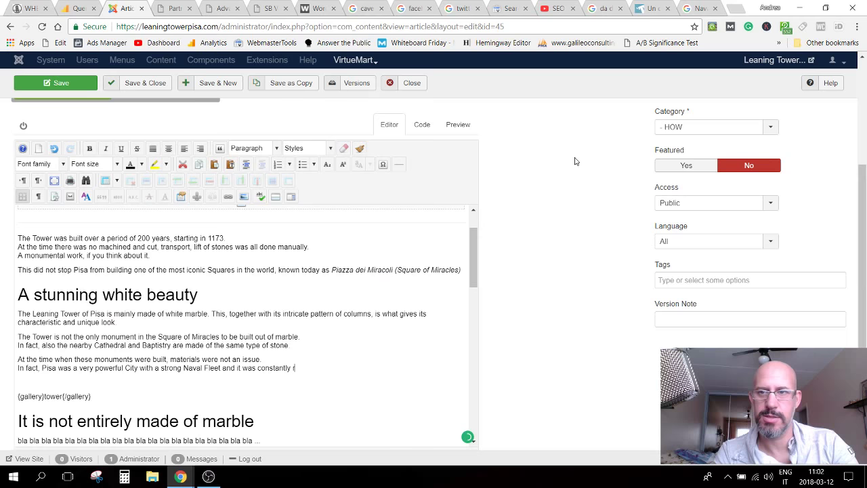
# Step: Switch to the open Google results and replace the query with "raidin"
pyautogui.hotkey('ctrl', '9')
pyautogui.write('ra')
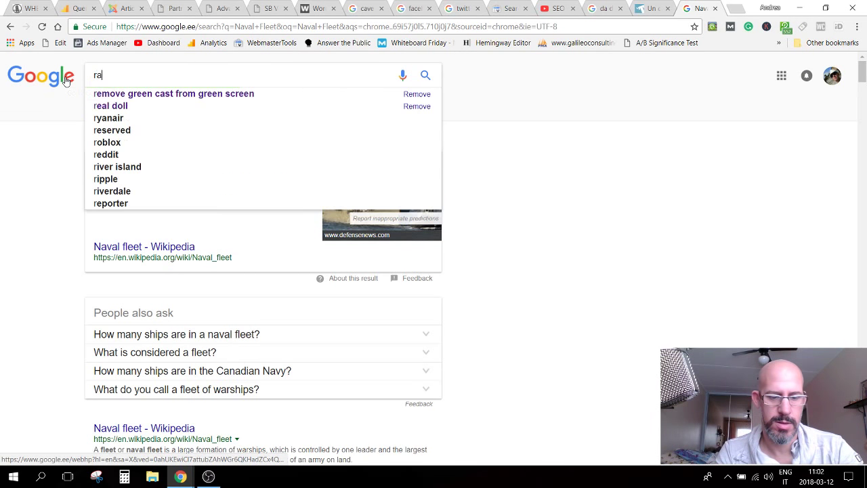
pyautogui.write('idin')
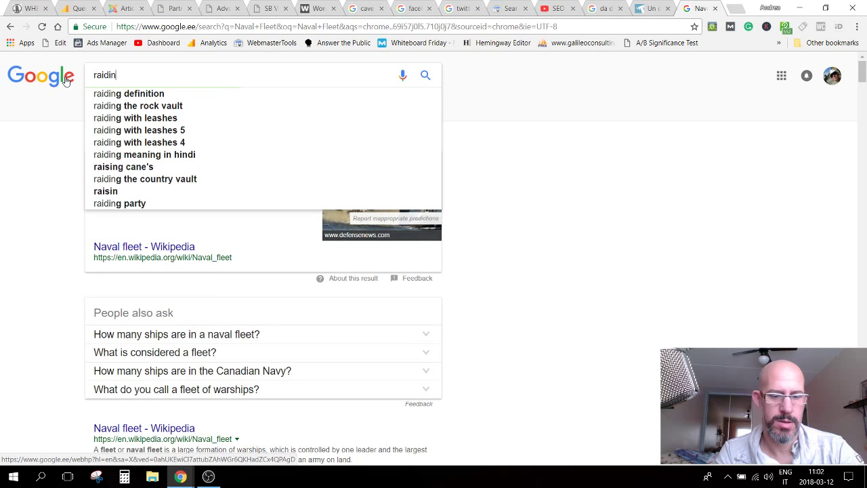
# Step: Search Google for "raiding" and return to the article being edited
pyautogui.write('g')
pyautogui.press('Return')
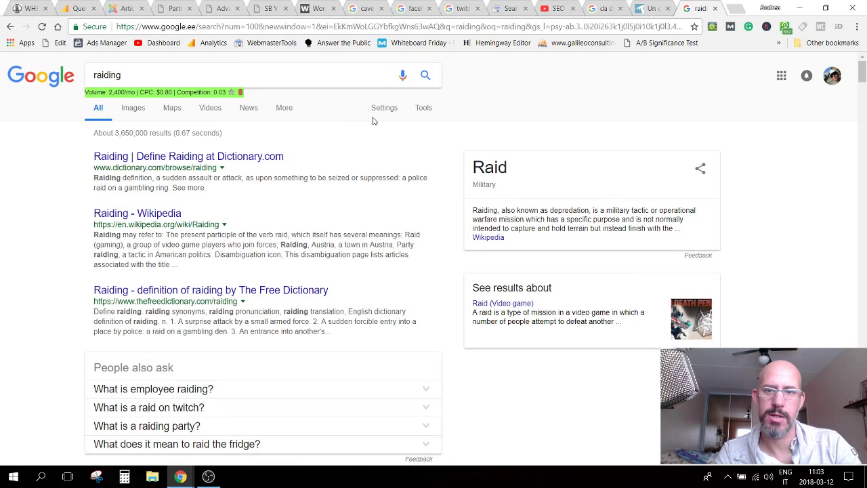
pyautogui.hotkey('ctrl', '3')
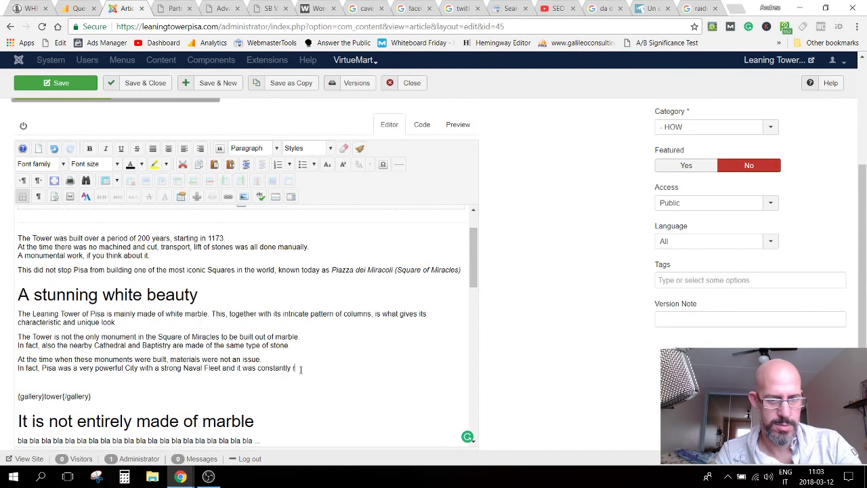
# Step: Complete the Naval Fleet sentence with "raiding the Mediterranean sea to conquer new lands and harvest resources.", correcting the spelling of Mediterranean
pyautogui.write('ai')
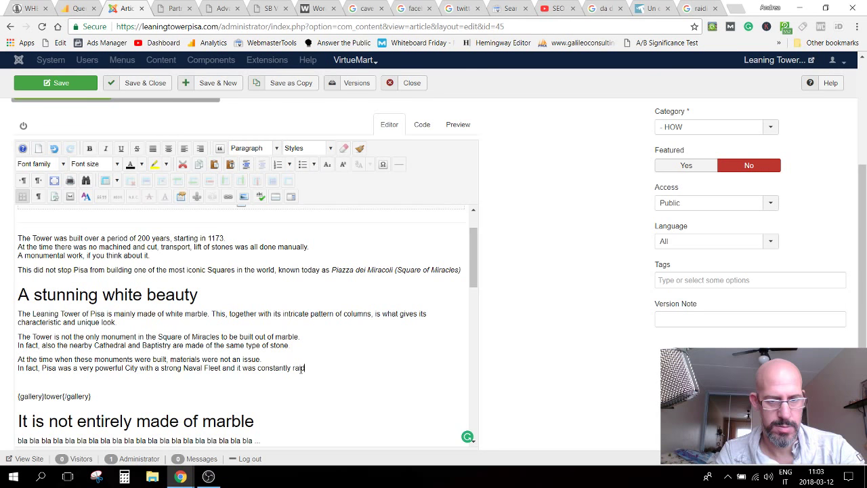
pyautogui.write('ding the Mediterre')
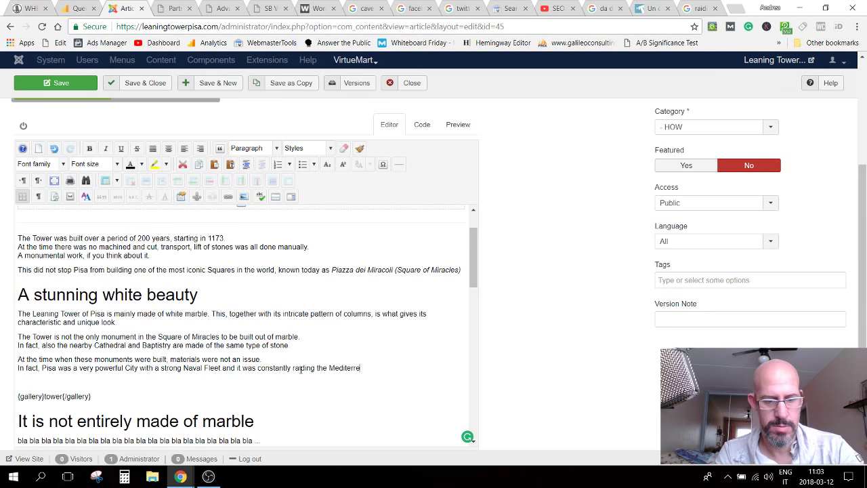
pyautogui.write('nean s')
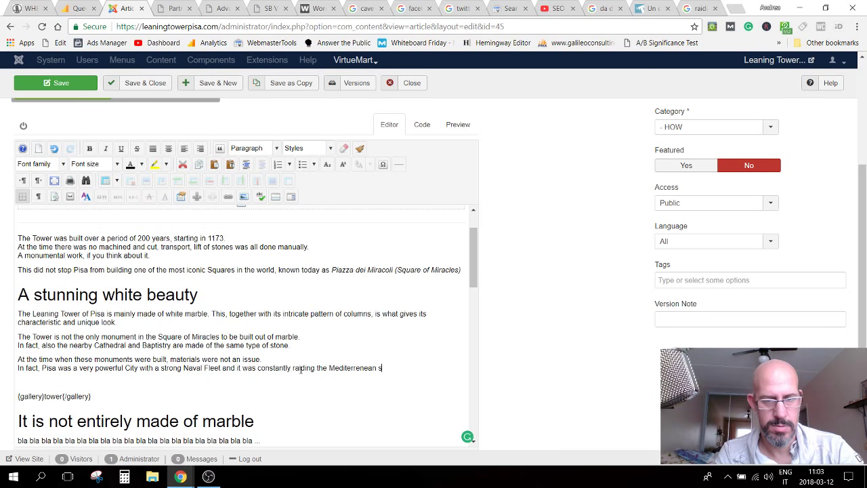
pyautogui.write('ea to conquer ')
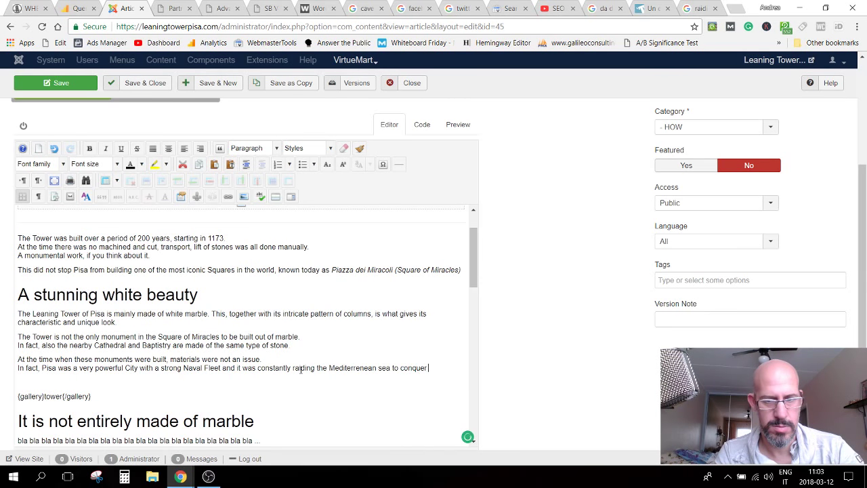
pyautogui.write('new ')
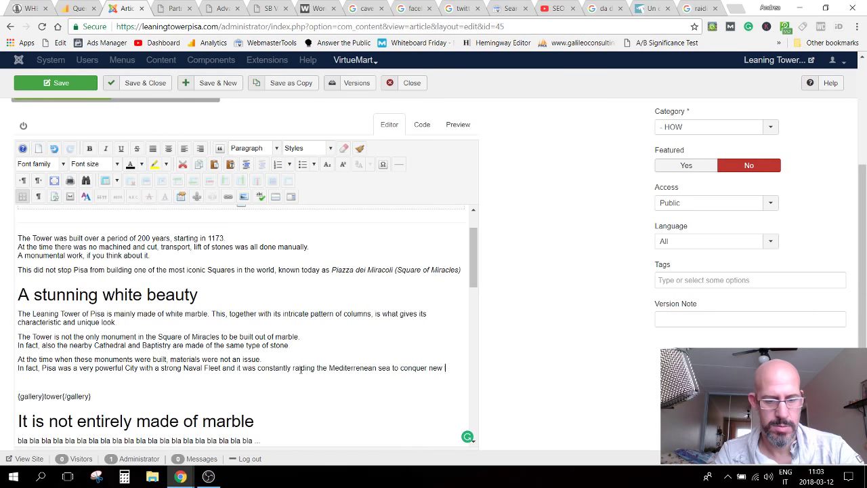
pyautogui.write('lands and ')
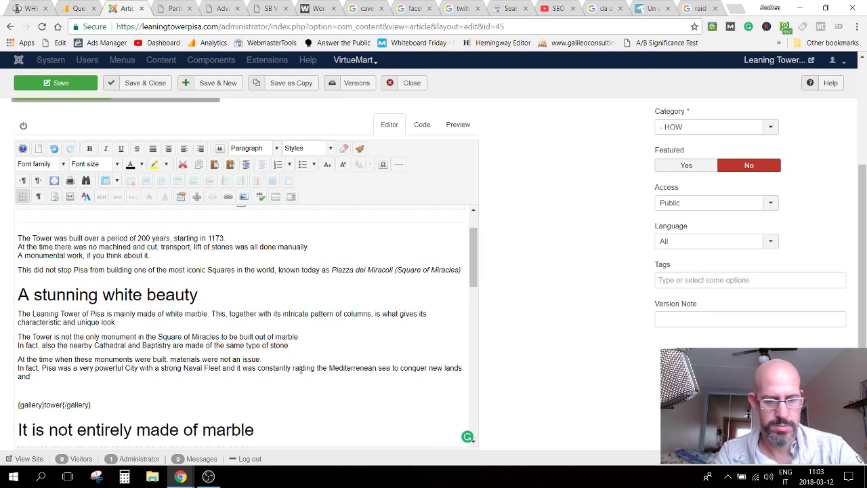
pyautogui.write('harve')
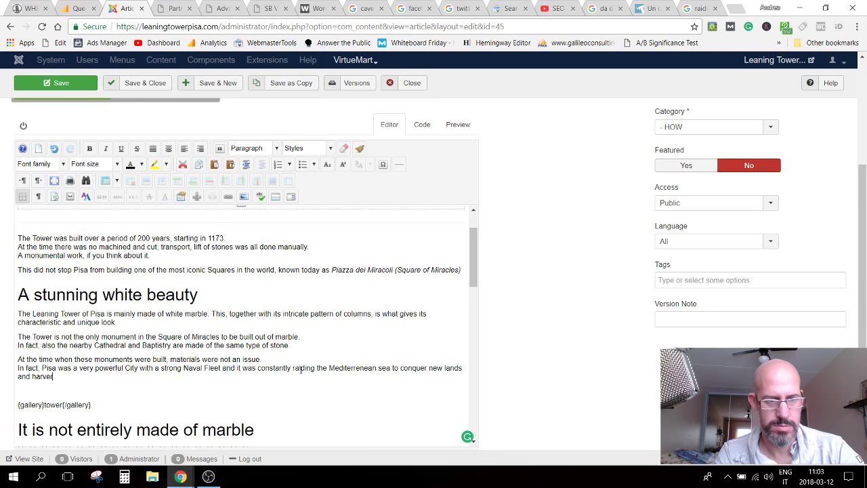
pyautogui.write('st resources')
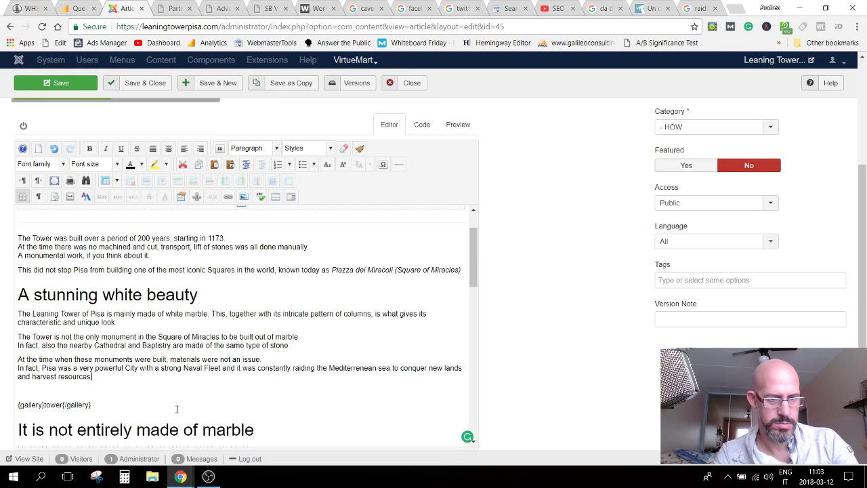
pyautogui.write('.')
pyautogui.click(99, 388)
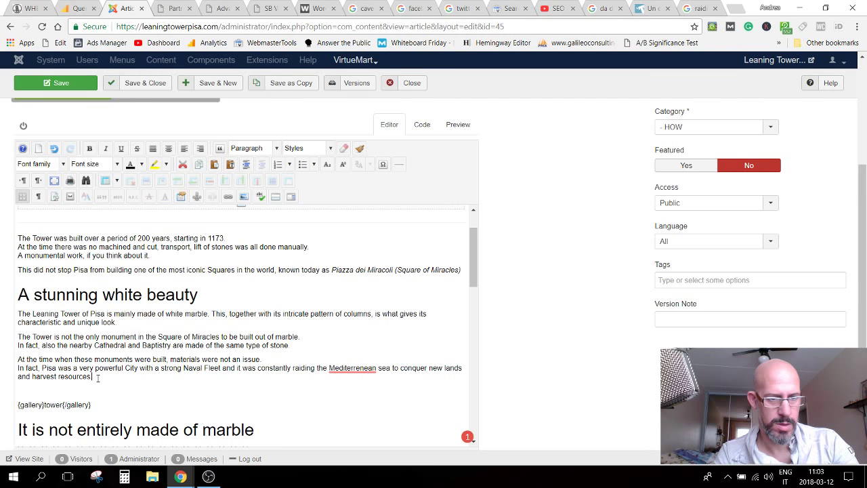
pyautogui.click(352, 368)
pyautogui.click(358, 268)
# Step: Add a new paragraph reading "The Tower was built especially to showcase the tremendous power of the little Tuscan Town."
pyautogui.press('Return')
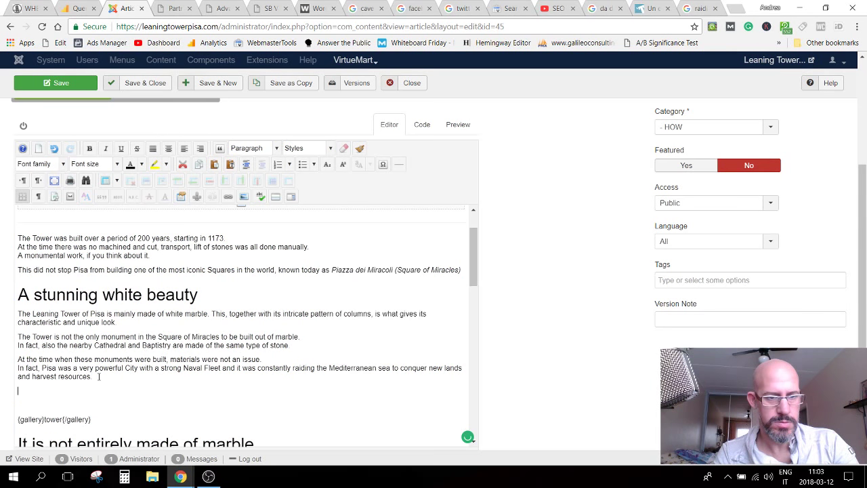
pyautogui.write('The To')
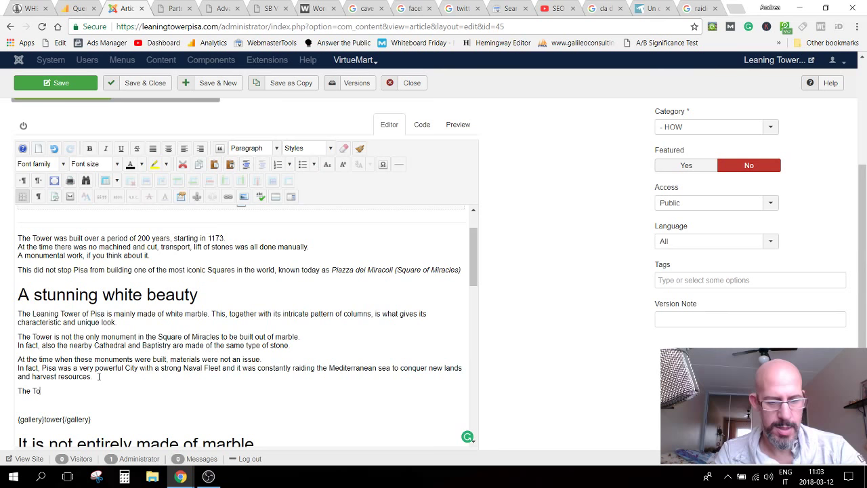
pyautogui.write('wer was built')
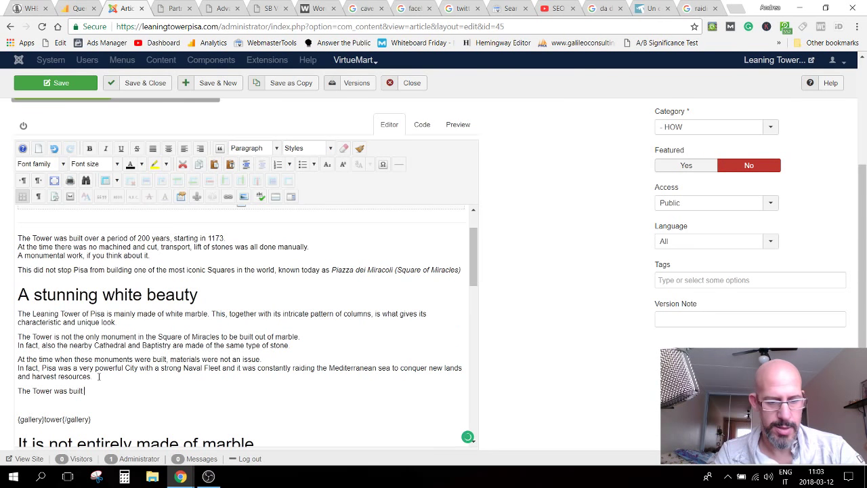
pyautogui.write(' espoecially')
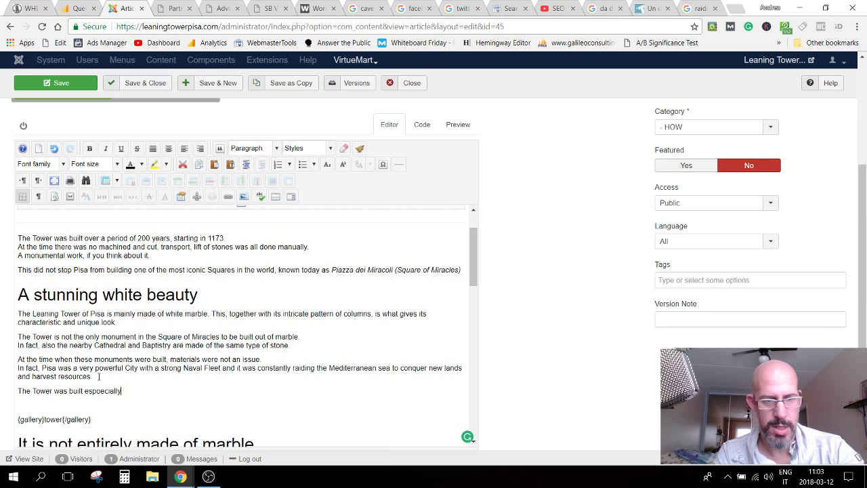
pyautogui.write(' to showc')
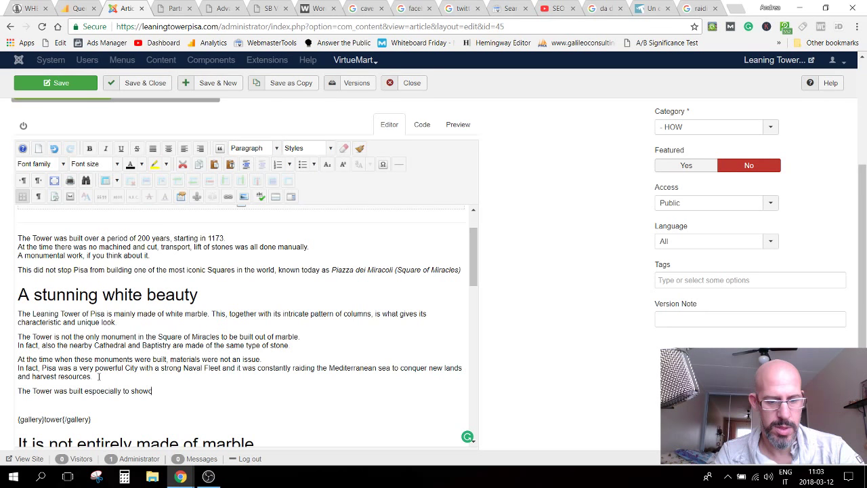
pyautogui.write('ase the')
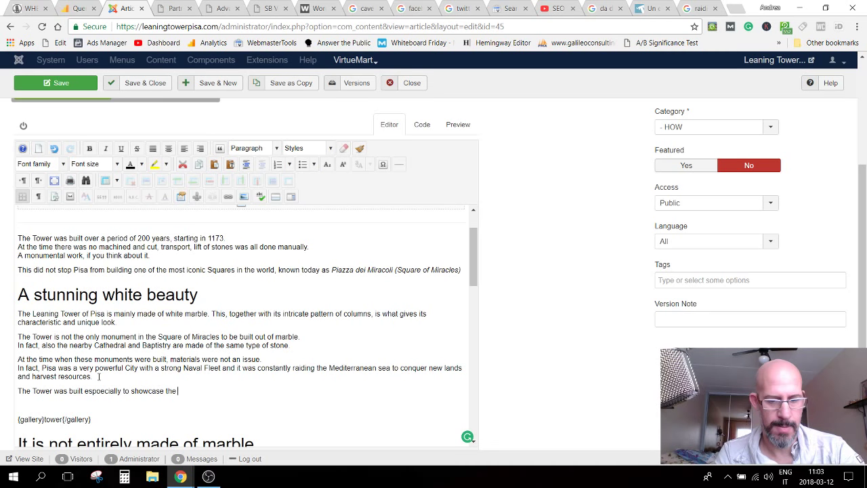
pyautogui.write(' trmendous p')
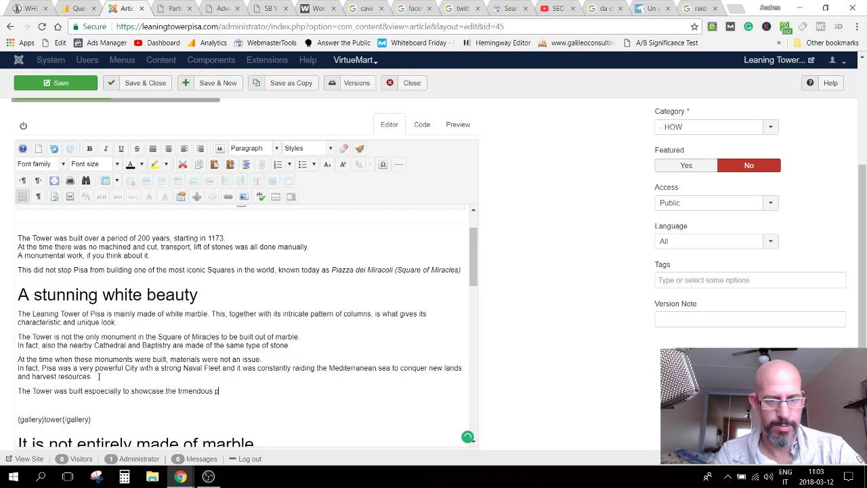
pyautogui.write('ower of the little')
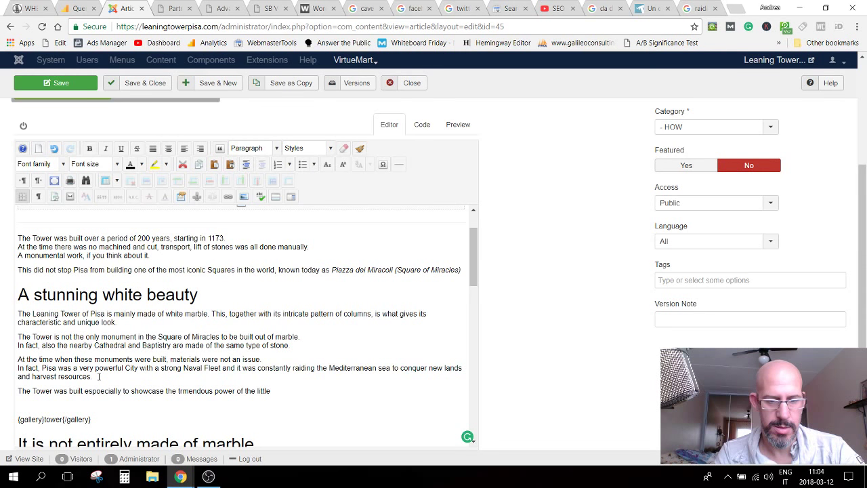
pyautogui.write('Tuscan')
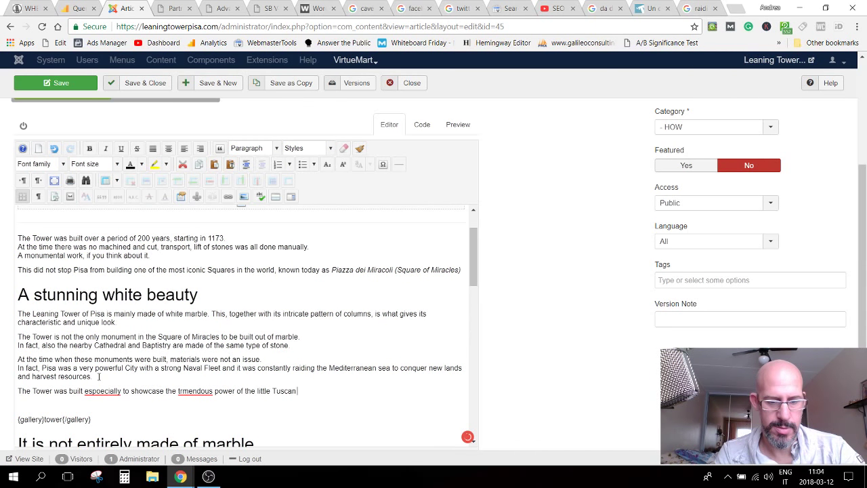
pyautogui.write(' Town')
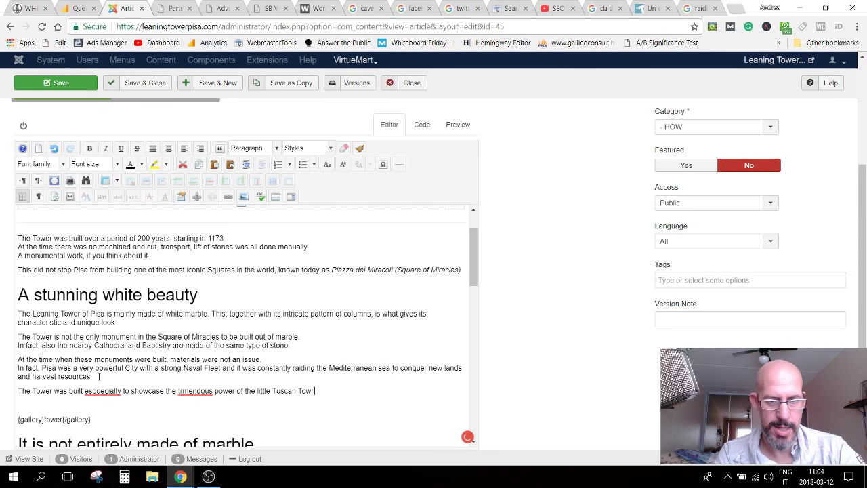
pyautogui.write('.')
# Step: Correct the new paragraph's misspelled words to "tremendous" and "especially", and remove the blank line above the gallery tag
pyautogui.rightClick(195, 390)
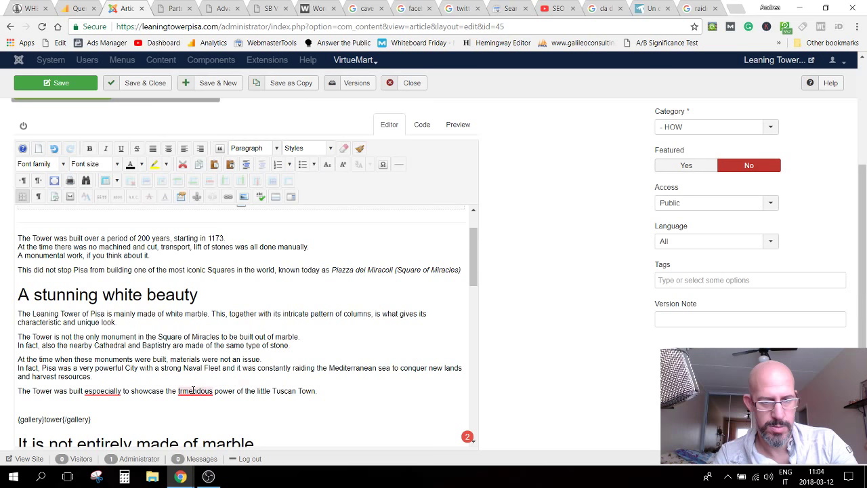
pyautogui.click(194, 291)
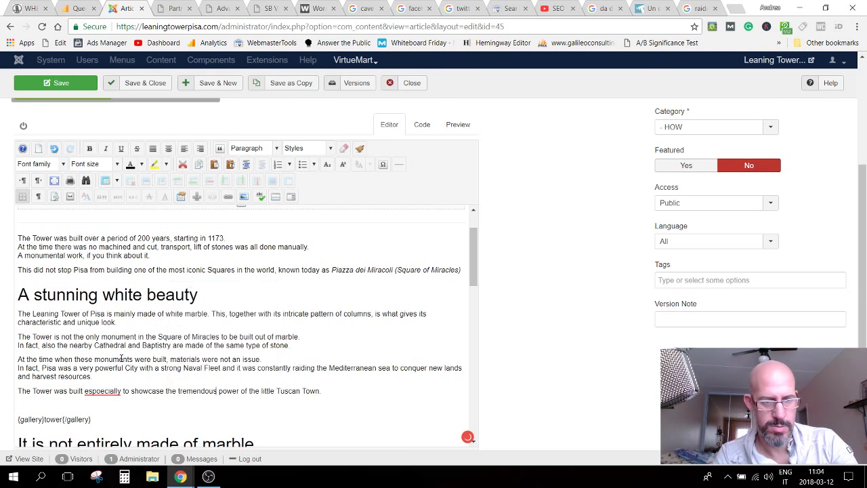
pyautogui.click(109, 405)
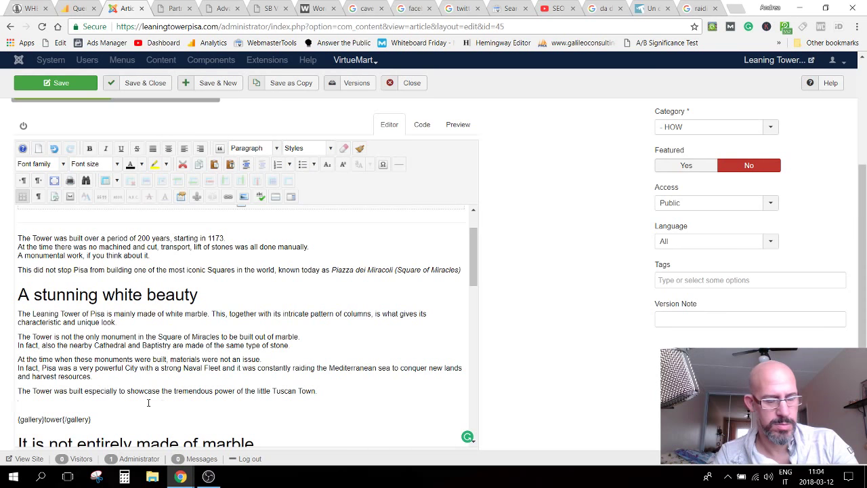
pyautogui.press('BackSpace')
pyautogui.scroll(-1, 160, 367)
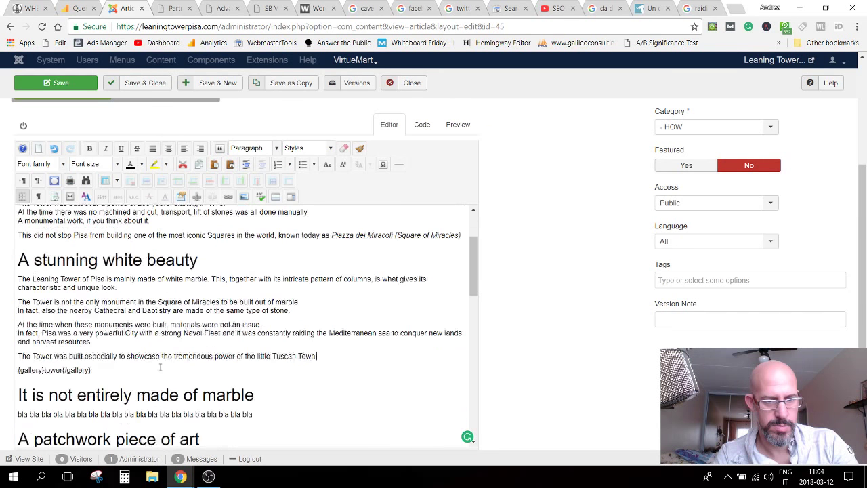
# Step: Justify all the paragraphs between the "A stunning white beauty" heading and the gallery tag
pyautogui.scroll(-1, 160, 367)
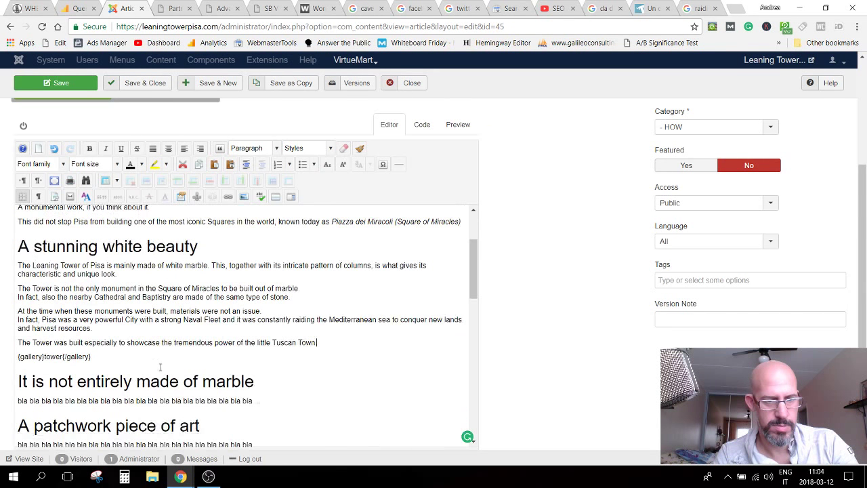
pyautogui.moveTo(318, 334); pyautogui.dragTo(18, 256)
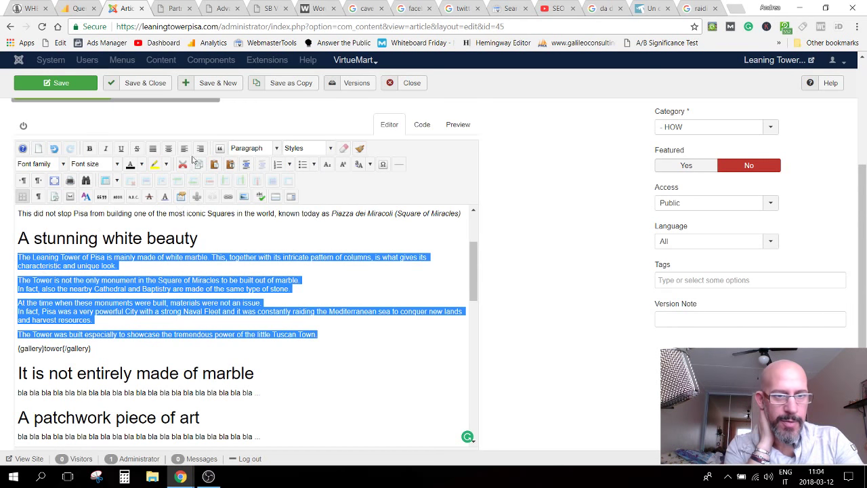
pyautogui.click(155, 149)
pyautogui.click(380, 359)
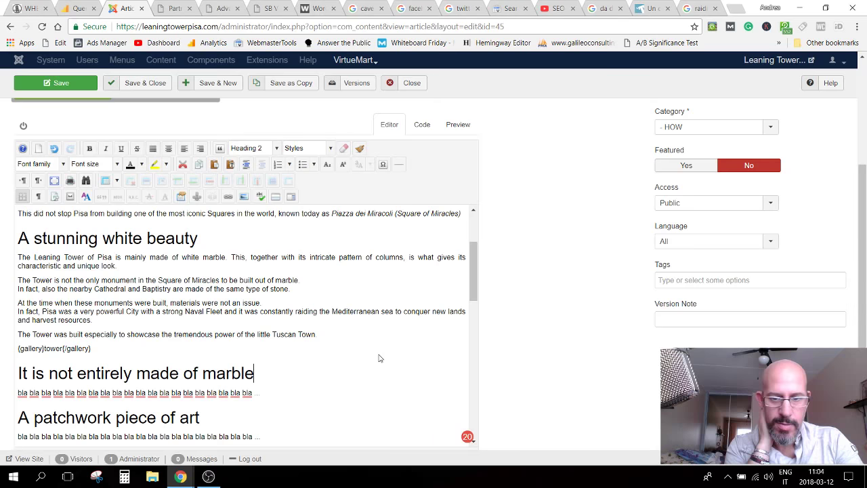
# Step: Move the "A patchwork piece of art" heading and its placeholder text above the "It is not entirely made of marble" section, directly below the gallery tag
pyautogui.scroll(-1, 380, 358)
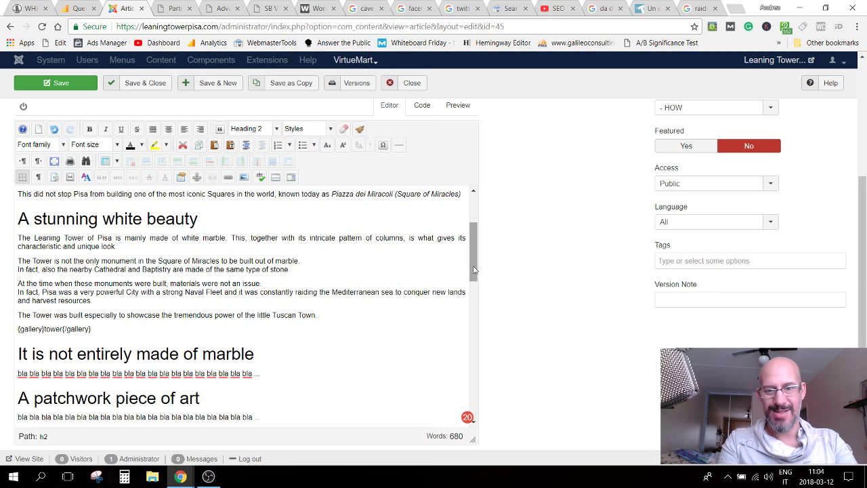
pyautogui.moveTo(474, 270); pyautogui.dragTo(453, 305)
pyautogui.moveTo(477, 270); pyautogui.dragTo(476, 308)
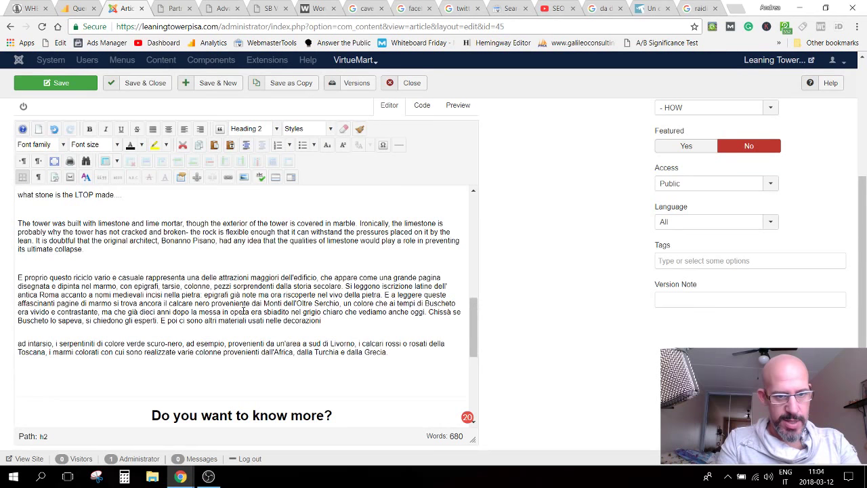
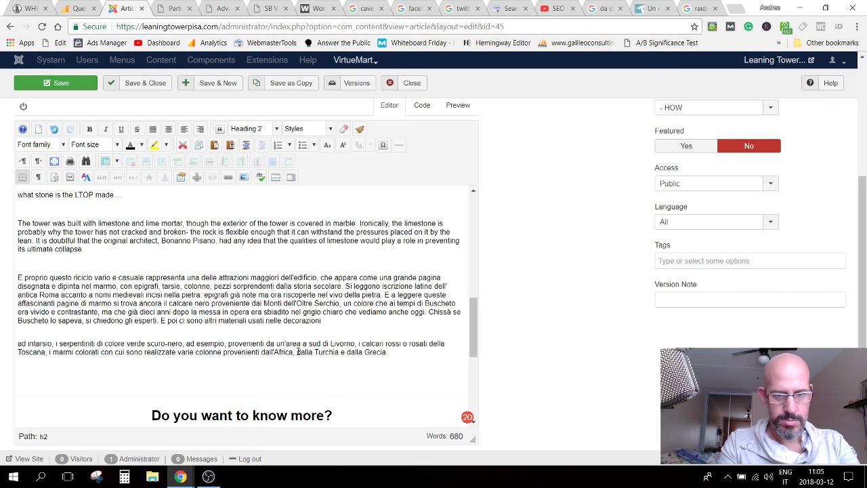
pyautogui.scroll(5, 276, 355)
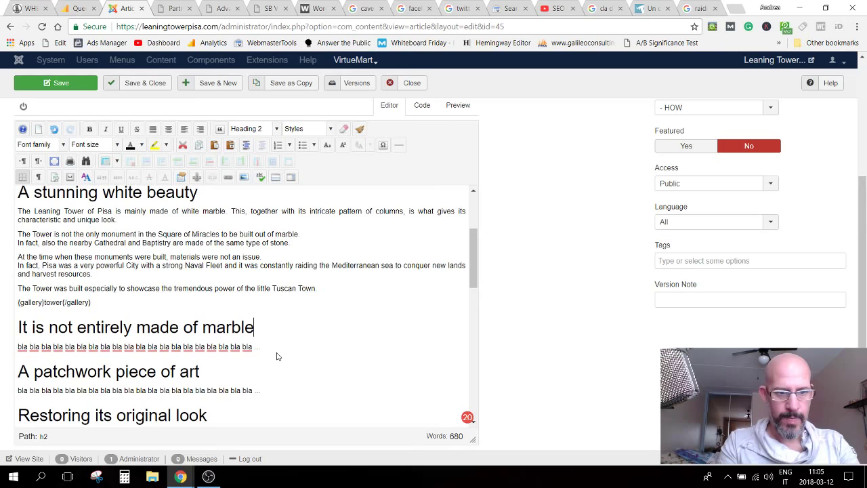
pyautogui.scroll(-1, 276, 357)
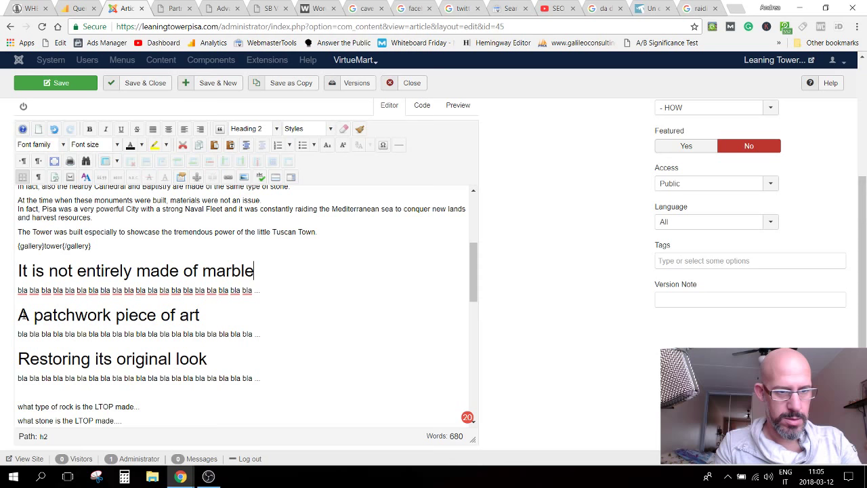
pyautogui.moveTo(23, 314); pyautogui.dragTo(294, 331)
pyautogui.hotkey('ctrl', 'c')
pyautogui.press('BackSpace')
pyautogui.click(136, 245)
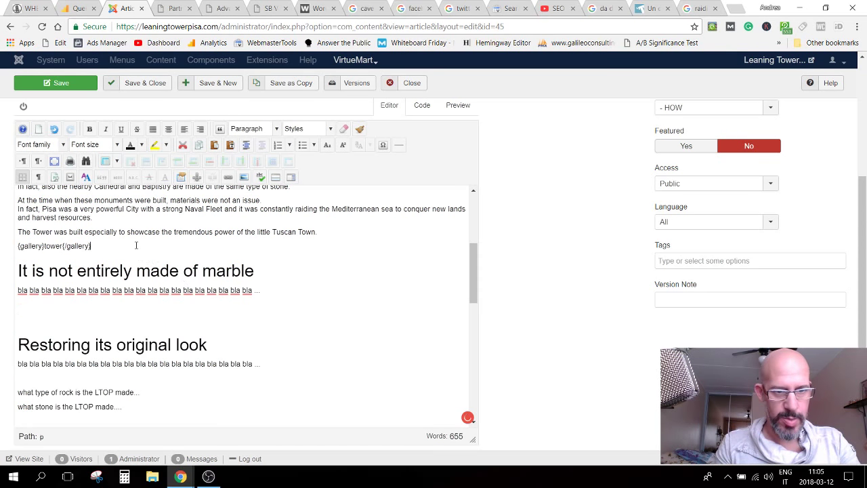
pyautogui.press('Return')
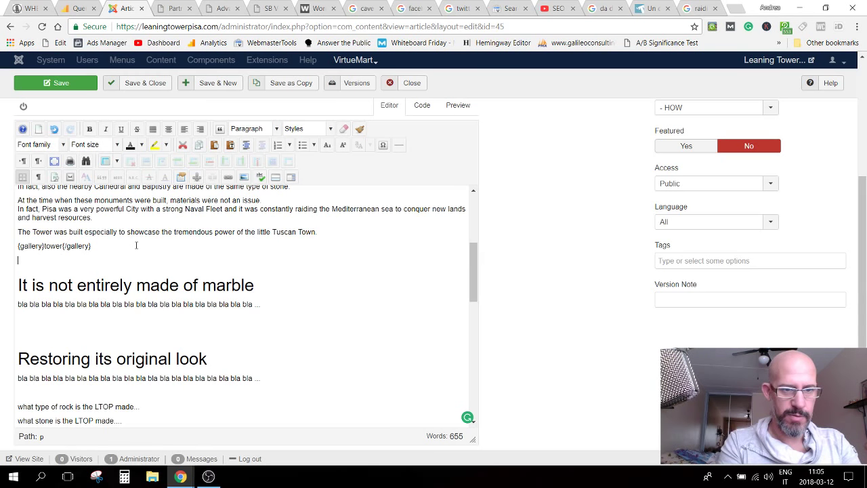
pyautogui.hotkey('ctrl', 'v')
pyautogui.press('BackSpace')
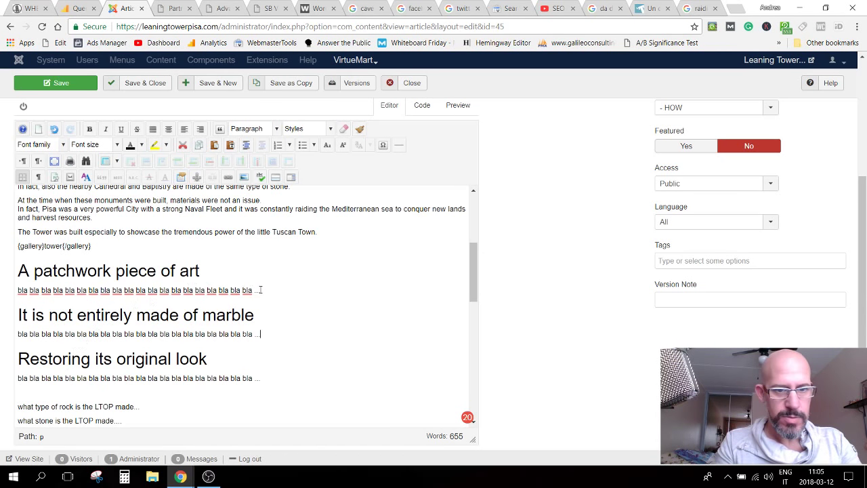
# Step: Replace the placeholder text under "A patchwork piece of art" with "Given the aboundace of resouces"
pyautogui.moveTo(19, 314); pyautogui.dragTo(91, 303)
pyautogui.moveTo(19, 287); pyautogui.dragTo(19, 287)
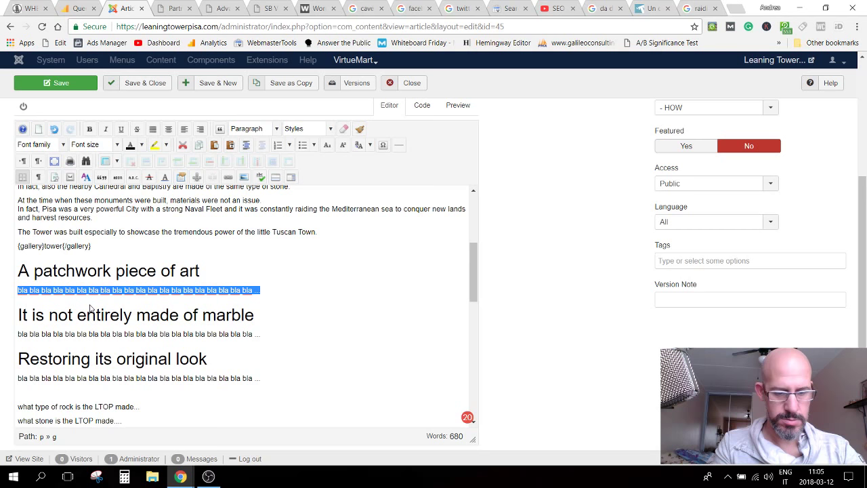
pyautogui.write('Given the')
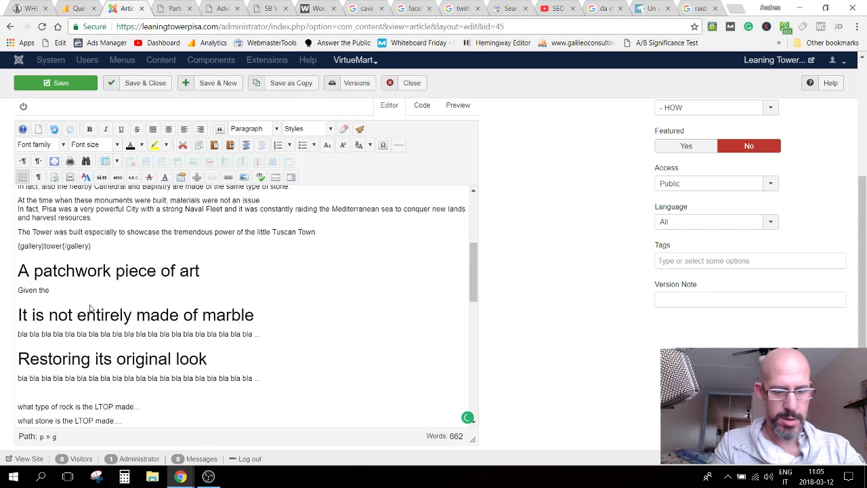
pyautogui.write(' aboundace of resou')
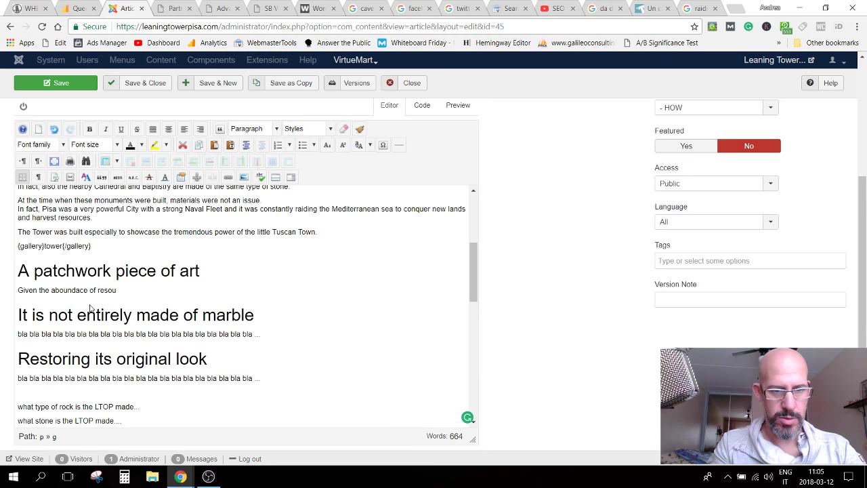
pyautogui.write('ces')
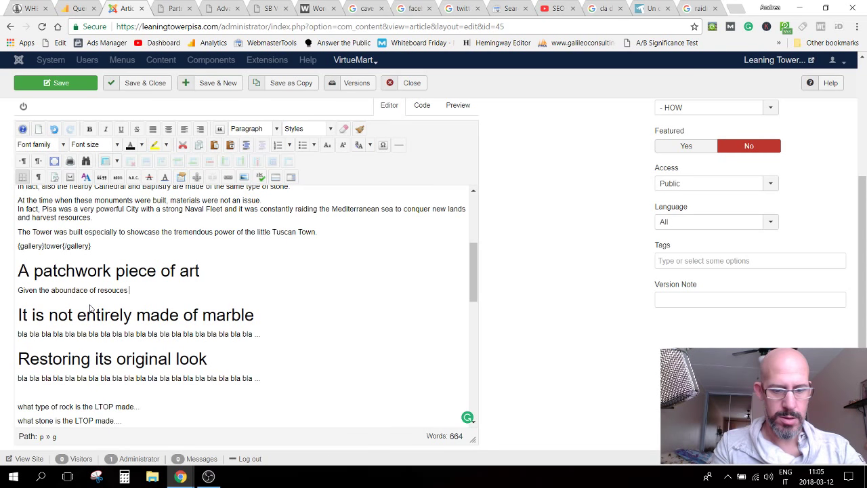
pyautogui.write('reach')
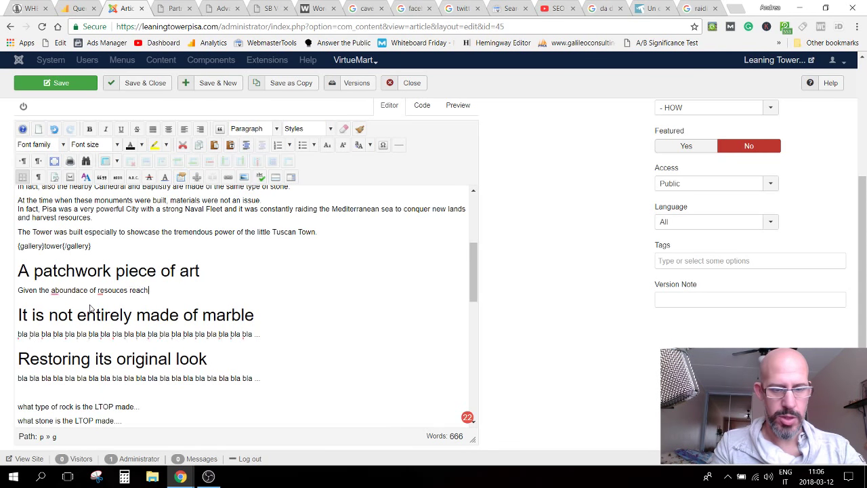
pyautogui.write('ing')
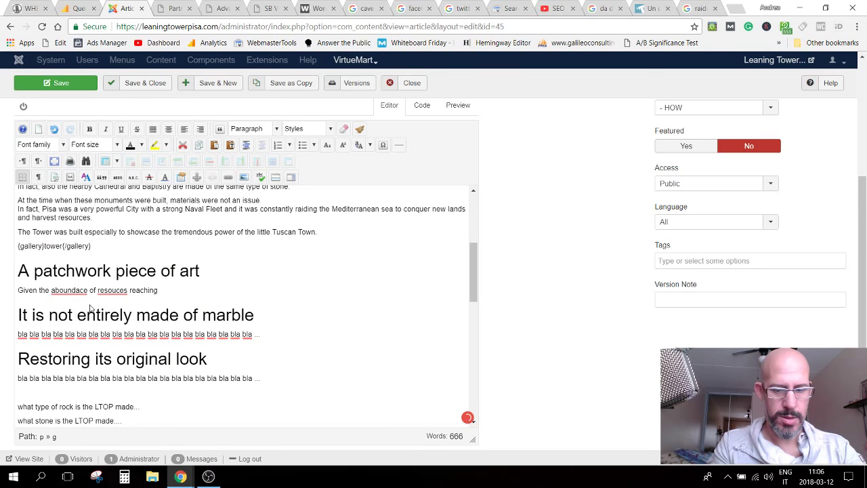
pyautogui.press('BackSpace')
pyautogui.press('BackSpace')
pyautogui.press('BackSpace')
pyautogui.press('BackSpace')
pyautogui.press('BackSpace')
pyautogui.press('BackSpace')
pyautogui.press('BackSpace')
pyautogui.press('BackSpace')
pyautogui.press('BackSpace')
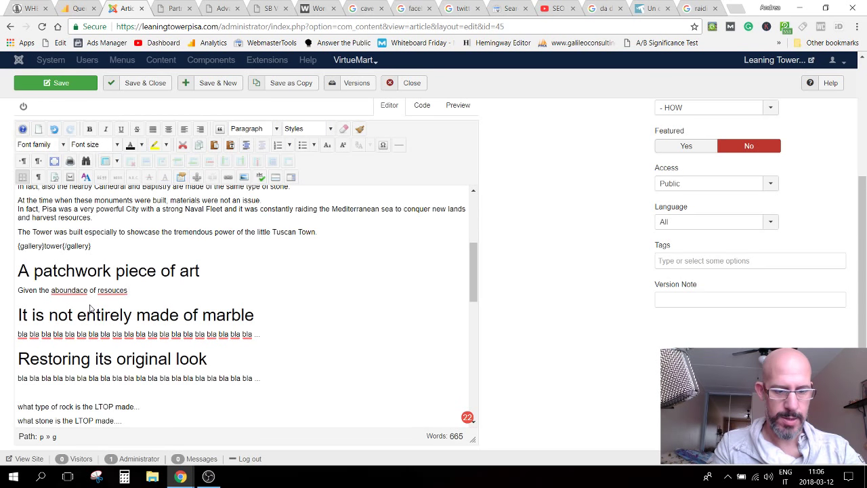
# Step: Continue the sentence with "coming to Pisa form its raids," and correct its misspelled words to "abundance" and "resources"
pyautogui.write('comin')
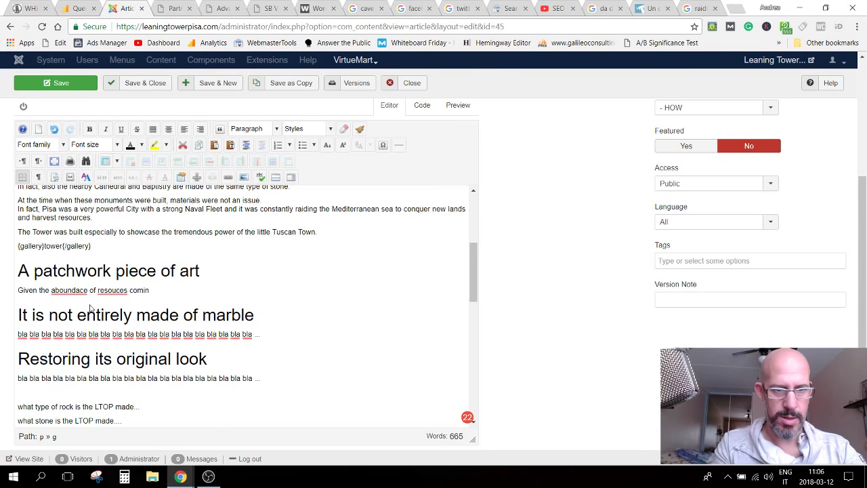
pyautogui.write('g to Pisa')
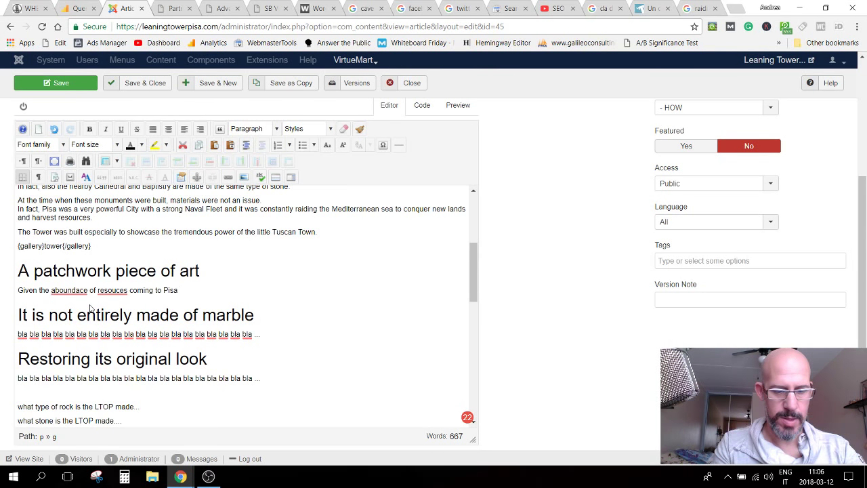
pyautogui.write(' form')
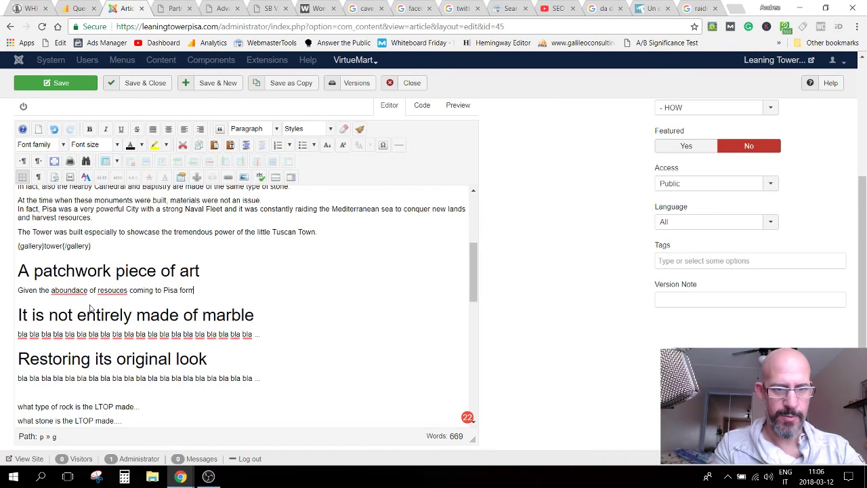
pyautogui.write(' its raids.')
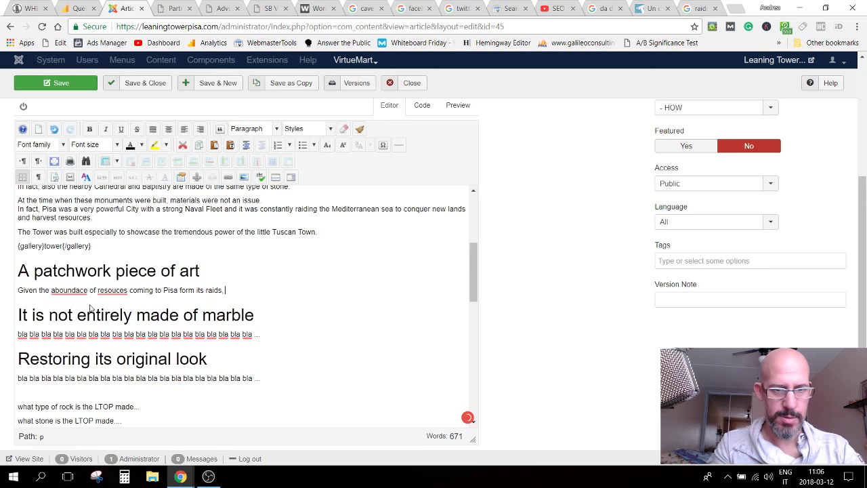
pyautogui.moveTo(68, 290)
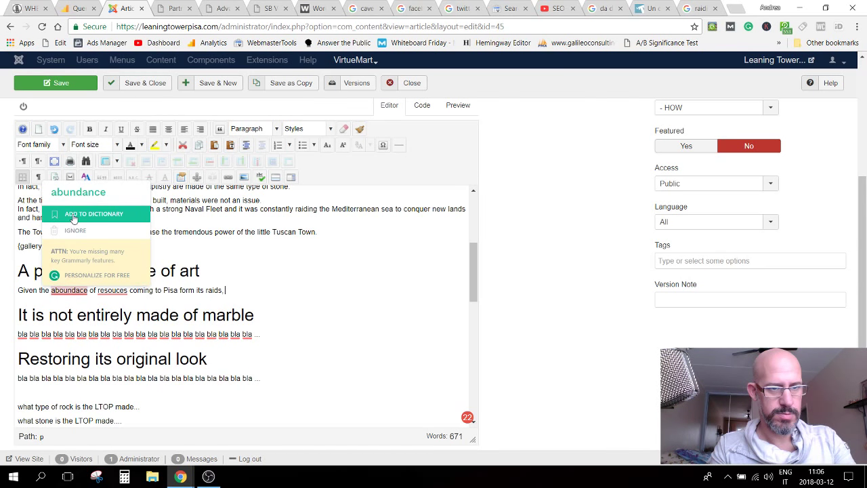
pyautogui.click(78, 192)
pyautogui.click(128, 192)
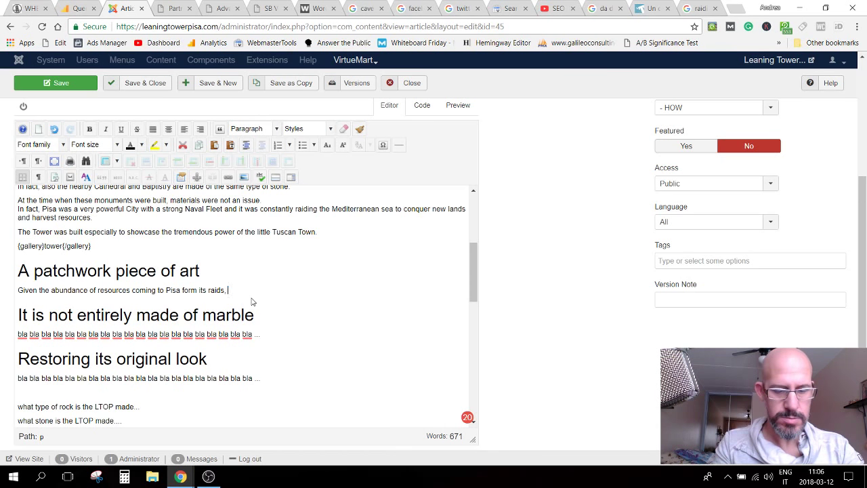
# Step: Complete the sentence with "most of the monuments at the time were built re-using the materials brought from the ships."
pyautogui.write('most of the monume')
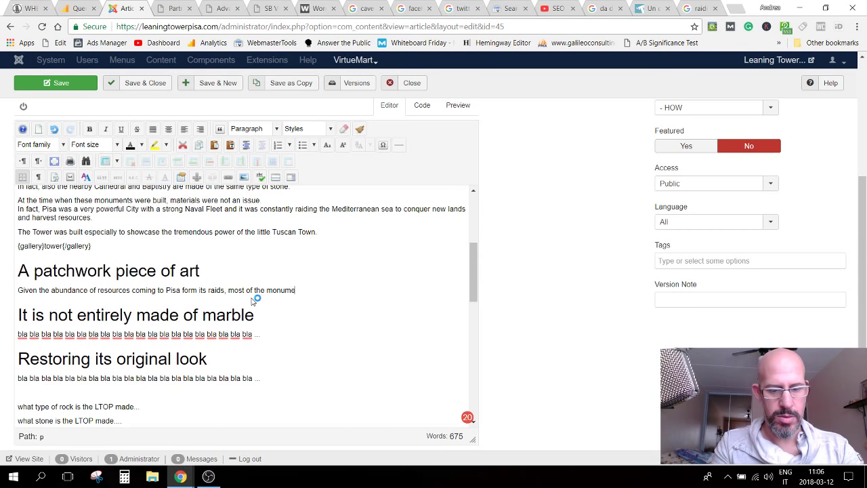
pyautogui.write('nts at the ')
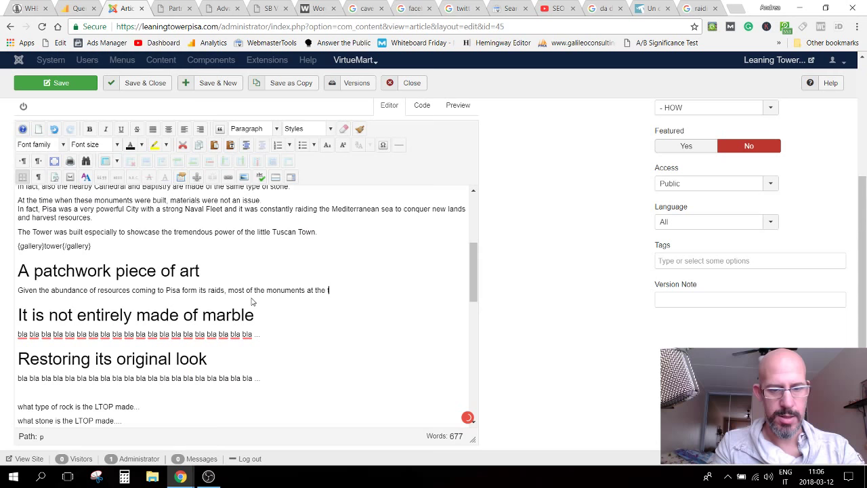
pyautogui.write('time were built')
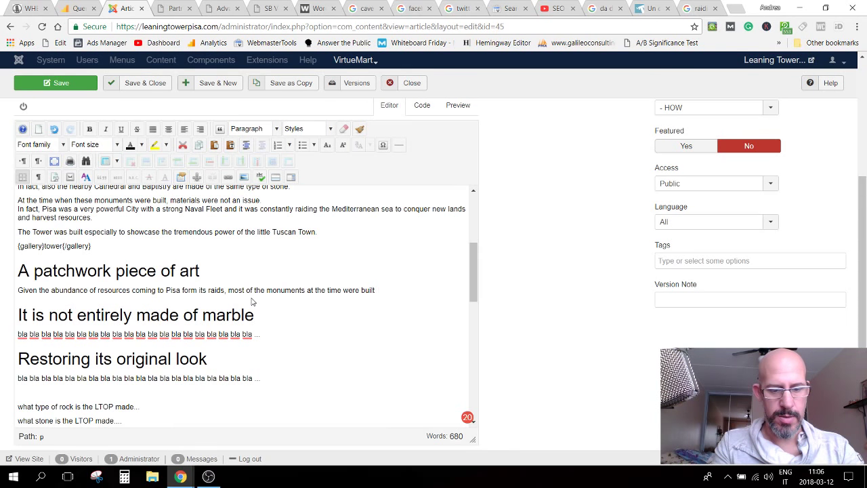
pyautogui.write(' re-us')
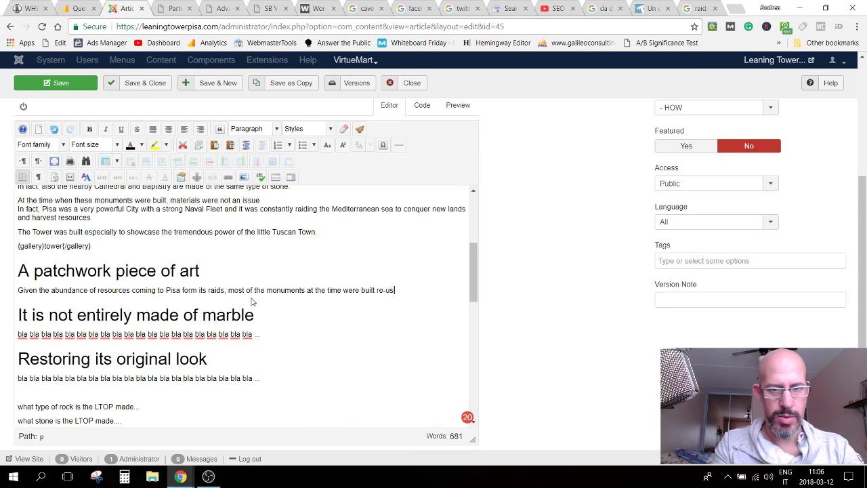
pyautogui.write('ing the material')
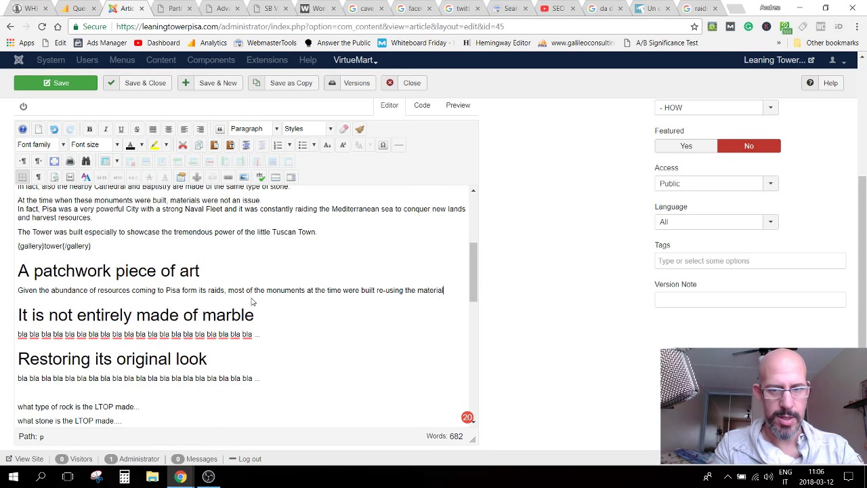
pyautogui.write('s brough')
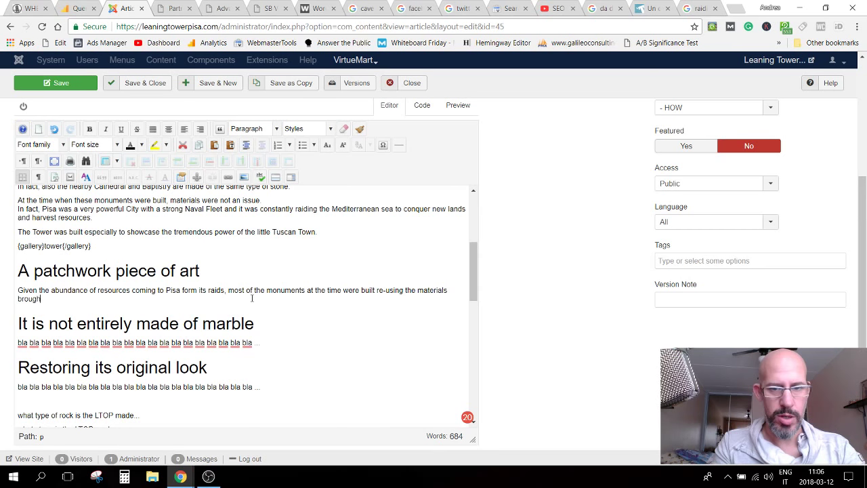
pyautogui.write('t from the ships')
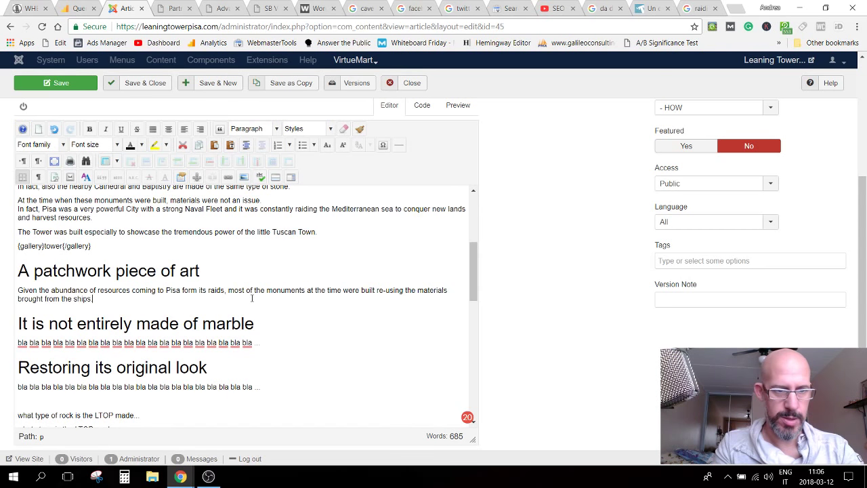
pyautogui.press('BackSpace')
pyautogui.write('.')
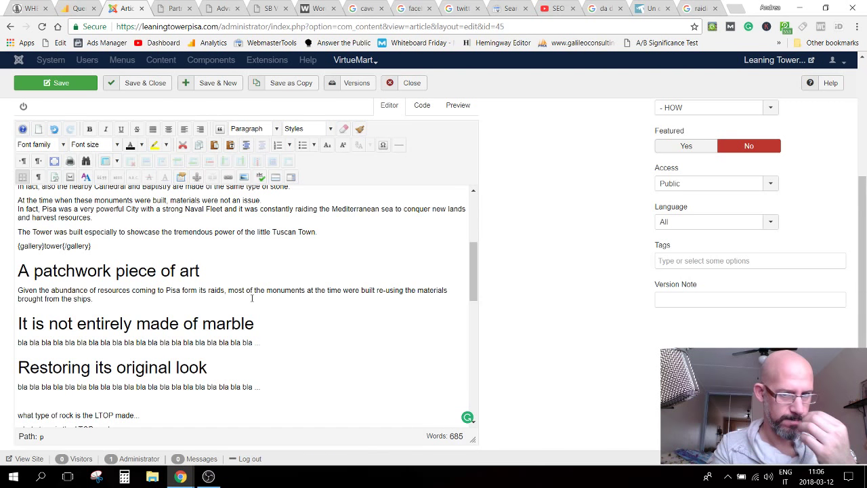
# Step: Insert the word "building" before "materials" in the patchwork section's sentence
pyautogui.click(416, 289)
pyautogui.write('buil ')
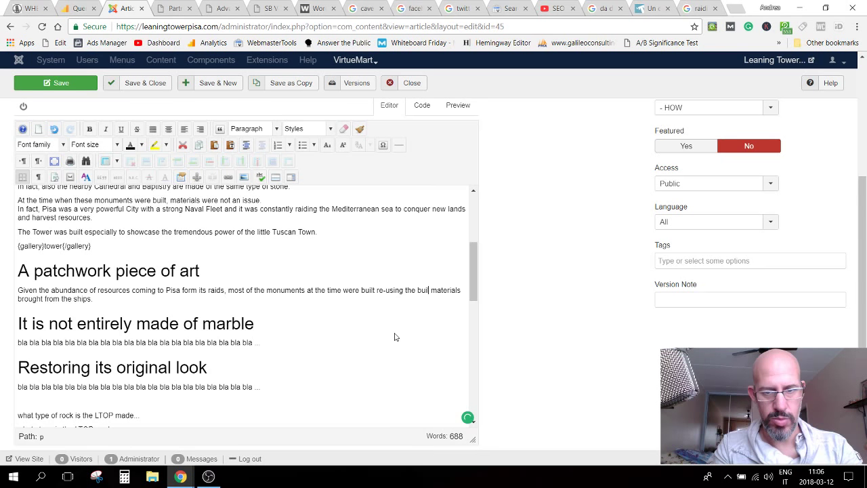
pyautogui.write('ding')
# Step: Insert "harversted in foreign lands and" between "materials" and "brought from the ships"
pyautogui.click(46, 299)
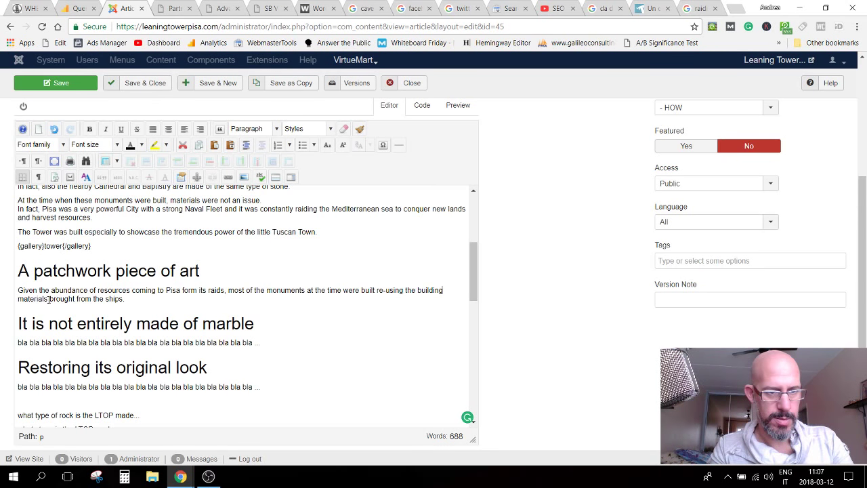
pyautogui.write('the building materials ha ')
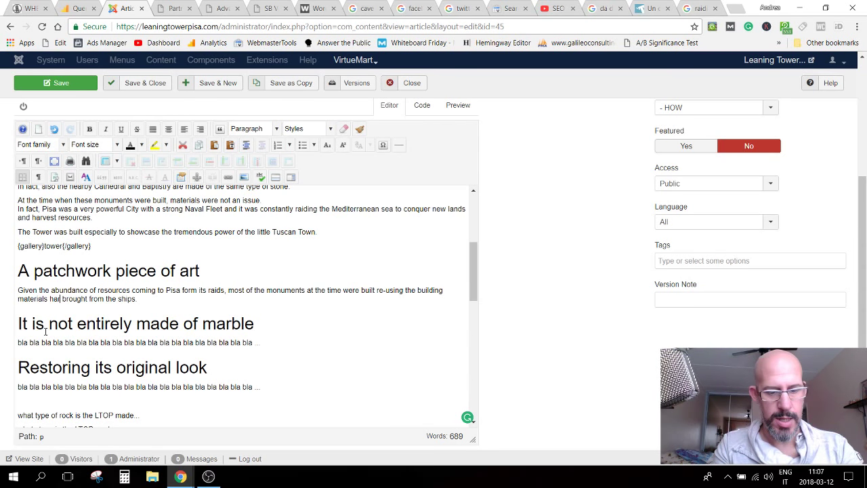
pyautogui.write('rvested in ')
pyautogui.write('foreign lan')
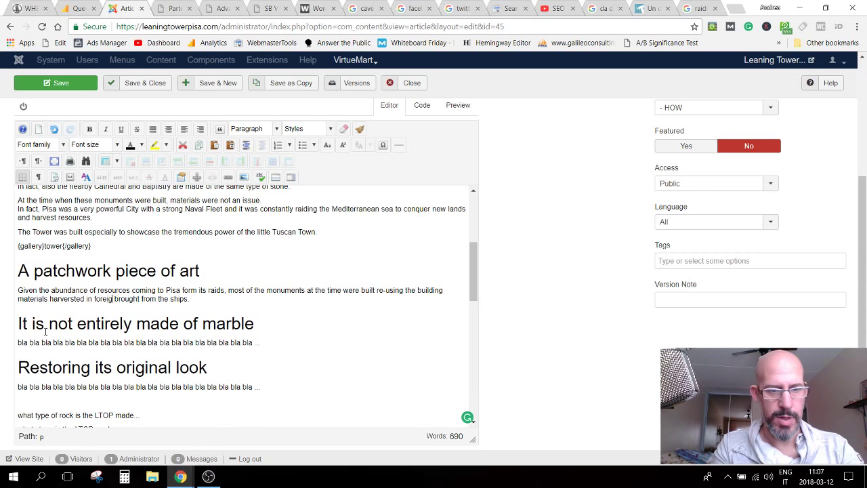
pyautogui.write('ds an')
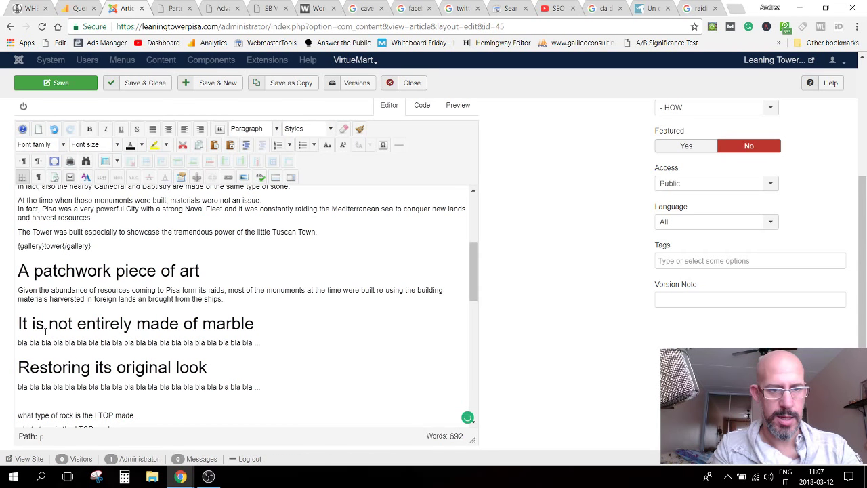
pyautogui.write('d')
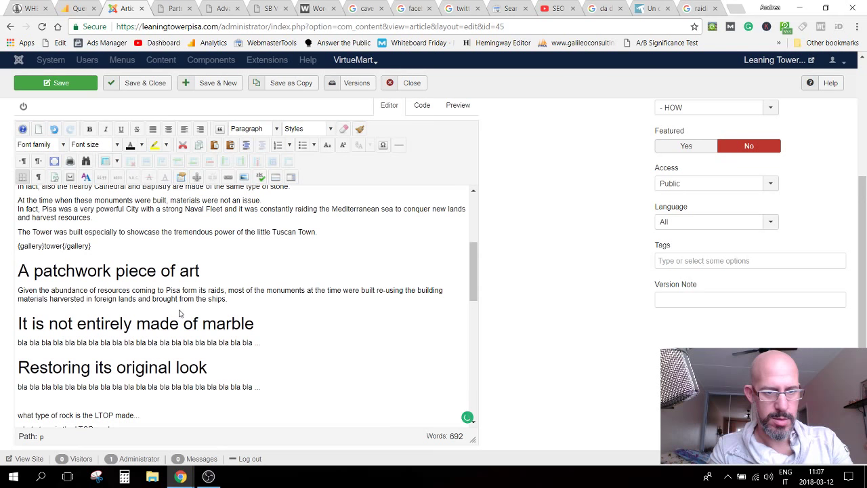
# Step: Reword the patchwork sentence's ending to "brought to Pisa by its ships" and correct the misspelled word to "harvested"
pyautogui.hotkey('ctrl', 'Right')
pyautogui.hotkey('ctrl', 'Right')
pyautogui.write('to ')
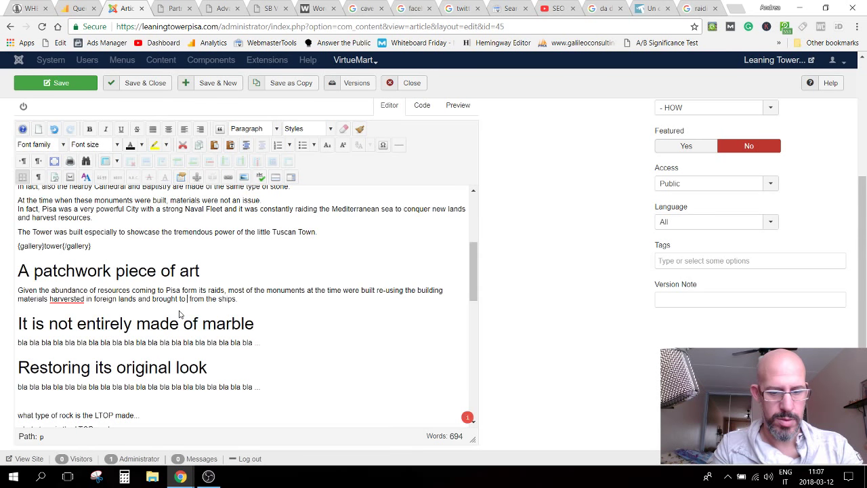
pyautogui.write('Pisa')
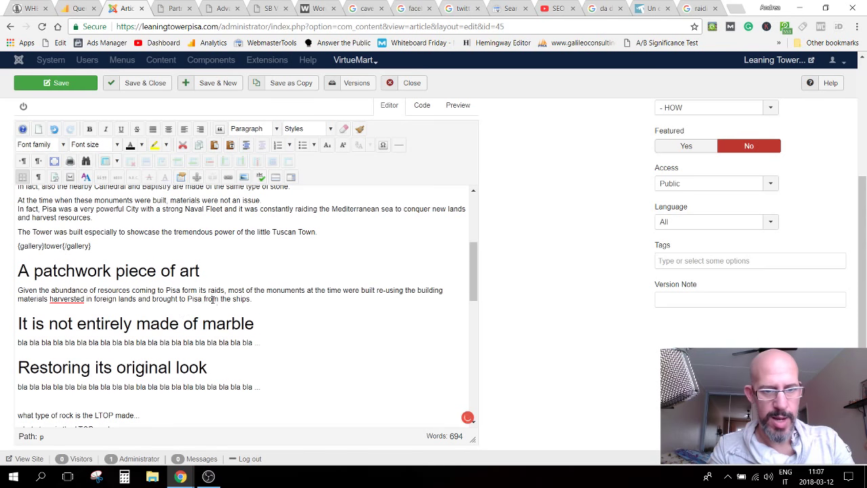
pyautogui.doubleClick(212, 299)
pyautogui.write('by')
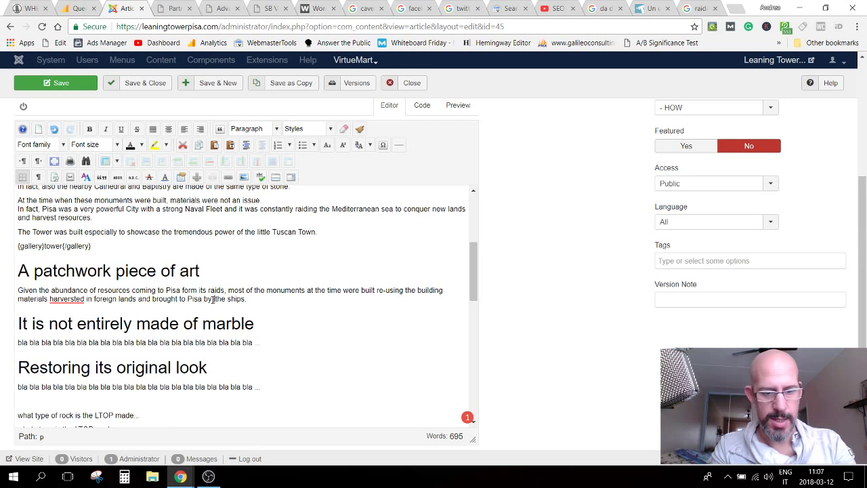
pyautogui.doubleClick(217, 299)
pyautogui.write('its')
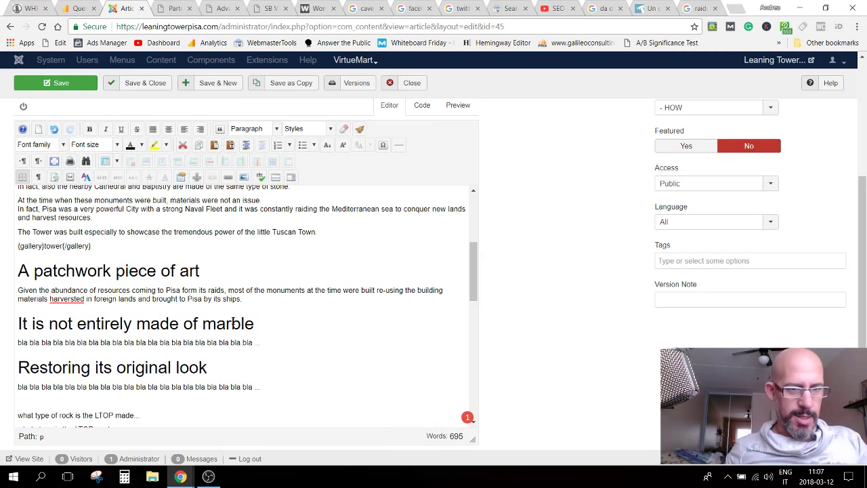
pyautogui.rightClick(67, 298)
pyautogui.click(80, 204)
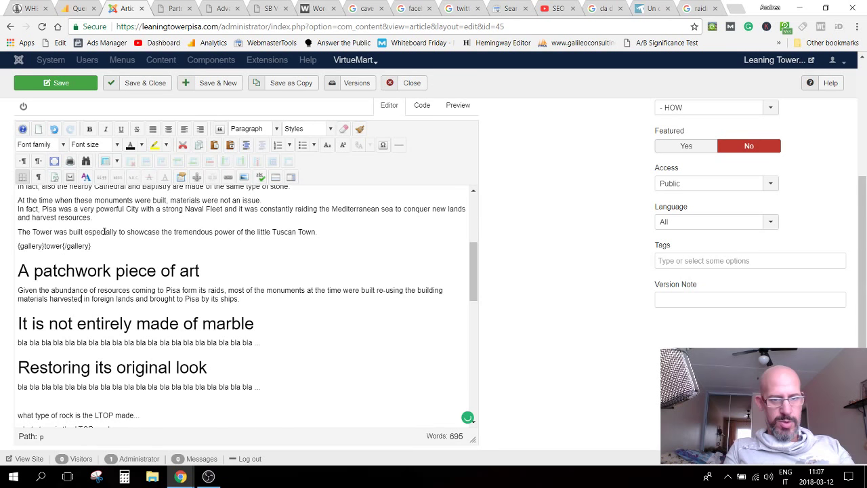
# Step: Delete the opening clause about the abundance of resources so the patchwork sentence starts with a capitalized "Most"
pyautogui.moveTo(234, 289); pyautogui.dragTo(12, 291)
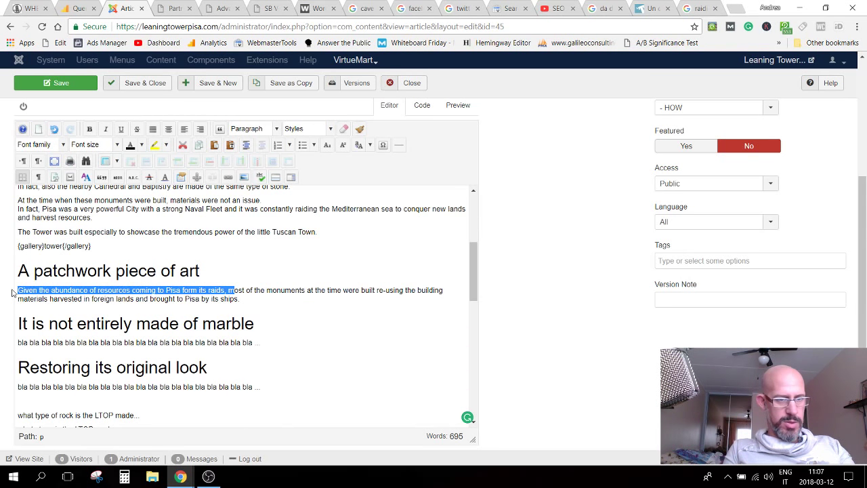
pyautogui.press('BackSpace')
pyautogui.write('M')
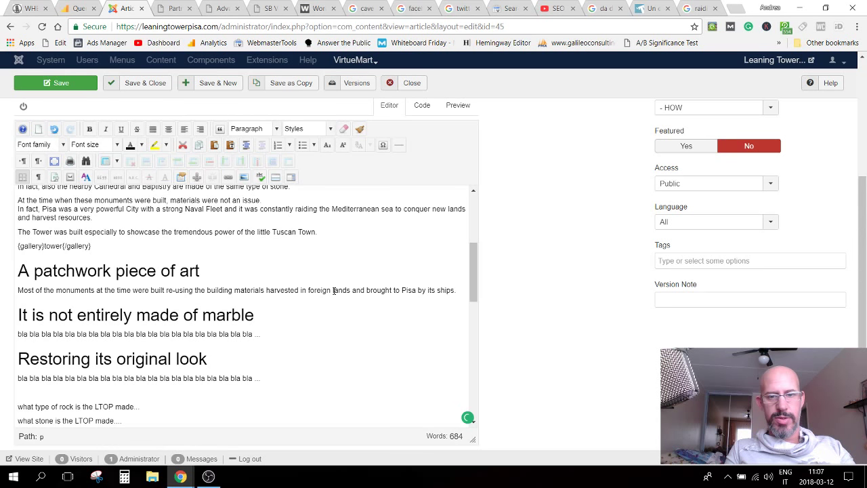
# Step: Add a new paragraph below the patchwork sentence reading "Given the aboundance of this foreign material, local marbles were seldom used."
pyautogui.click(458, 290)
pyautogui.press('Return')
pyautogui.press('BackSpace')
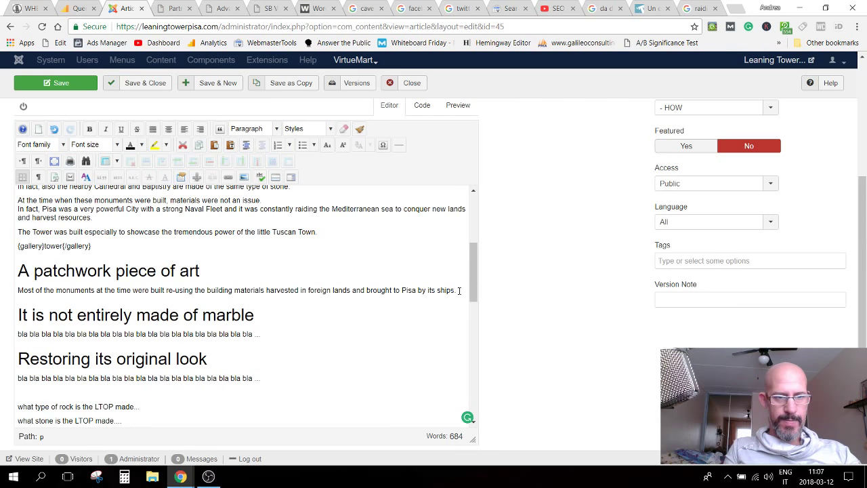
pyautogui.press('Return')
pyautogui.write('Given the abou')
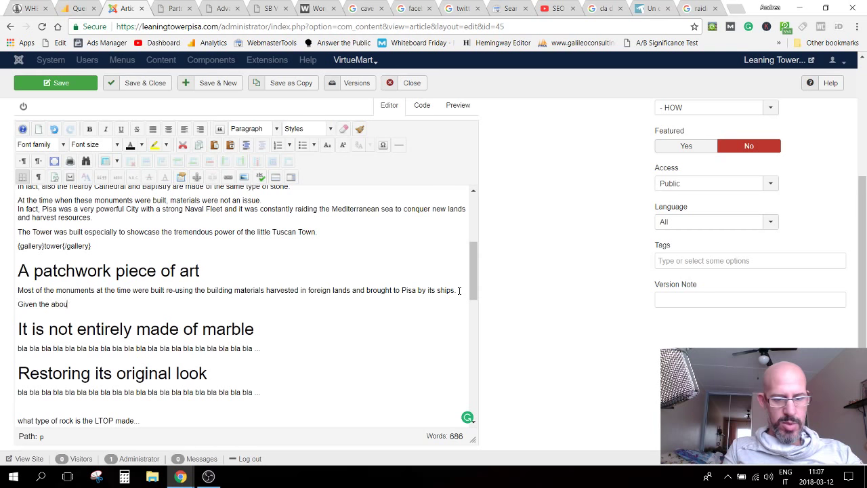
pyautogui.write('ndance o')
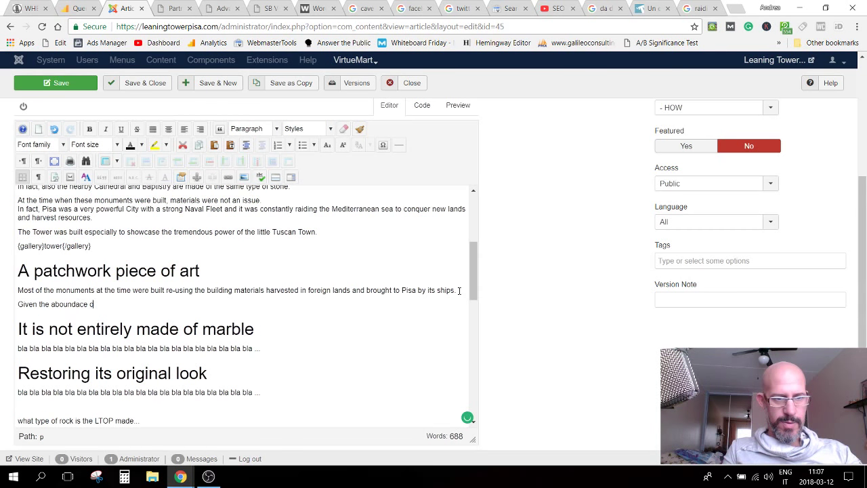
pyautogui.write('f this ')
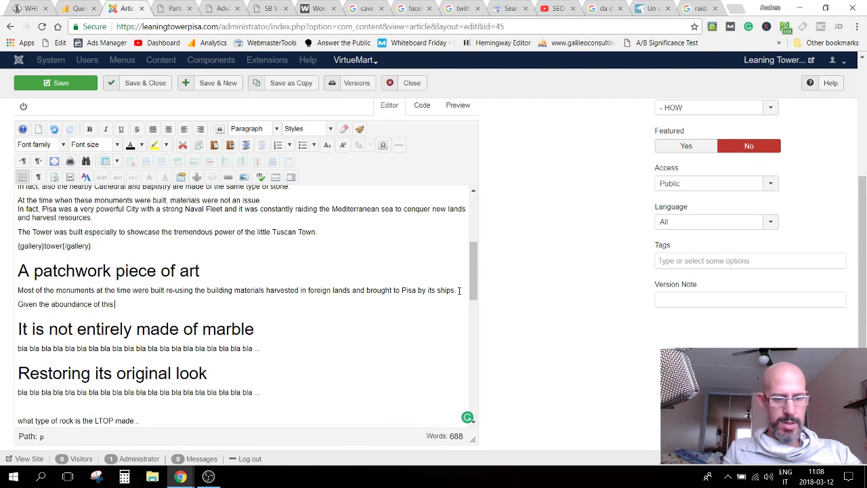
pyautogui.write('foreign ma')
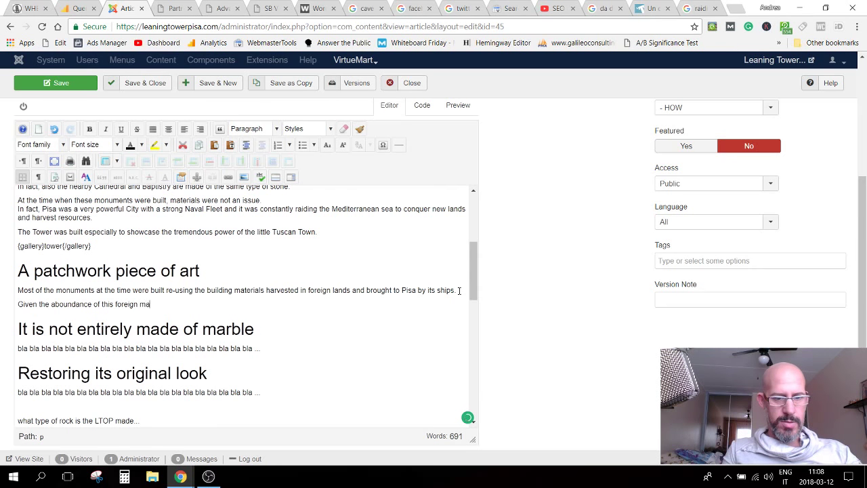
pyautogui.write('terial,')
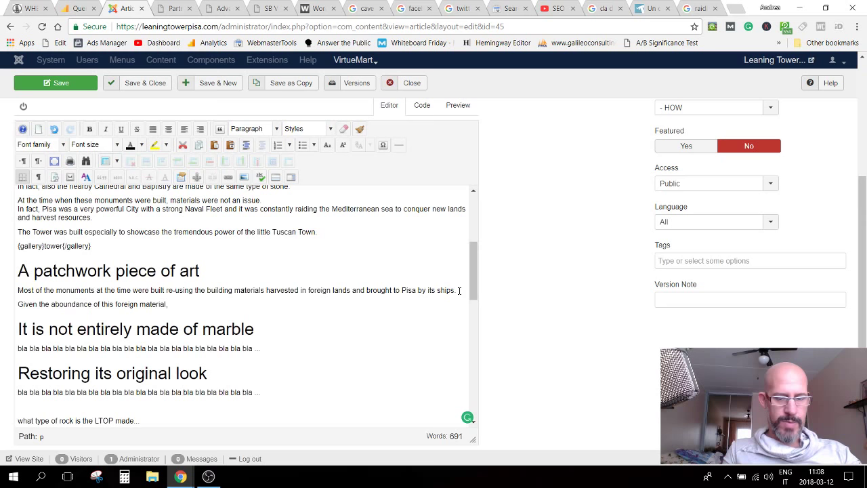
pyautogui.write(' local marbles')
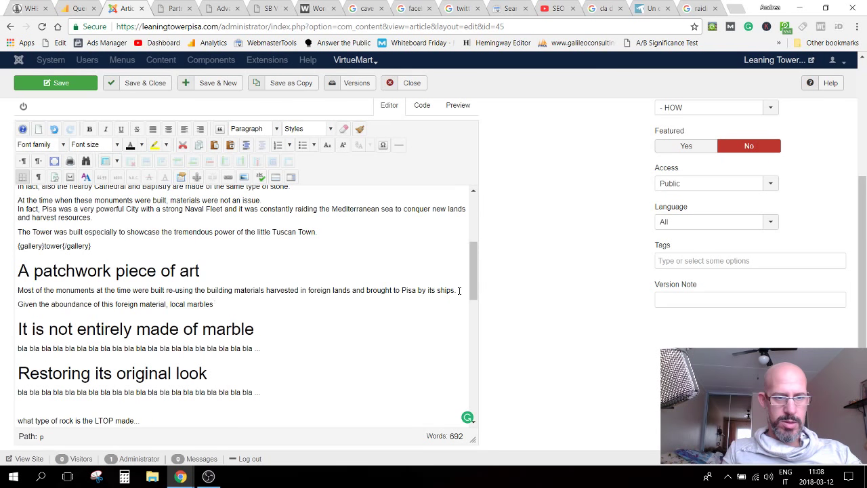
pyautogui.write(' we')
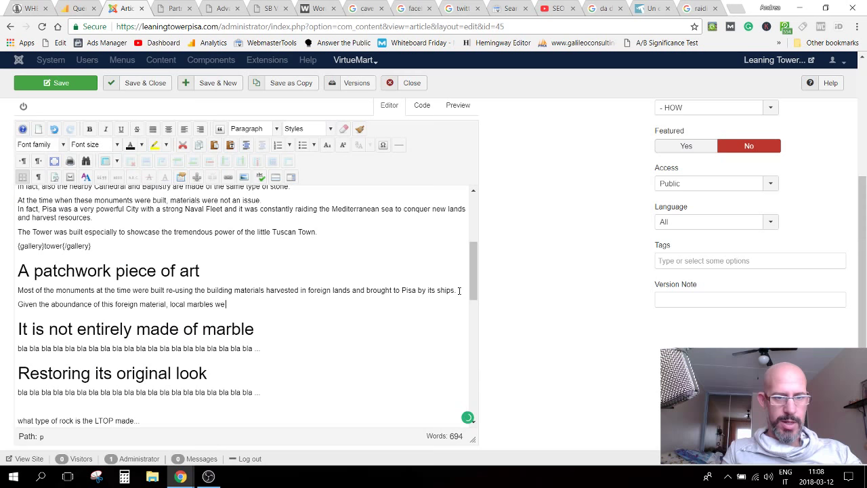
pyautogui.write('re seldom use')
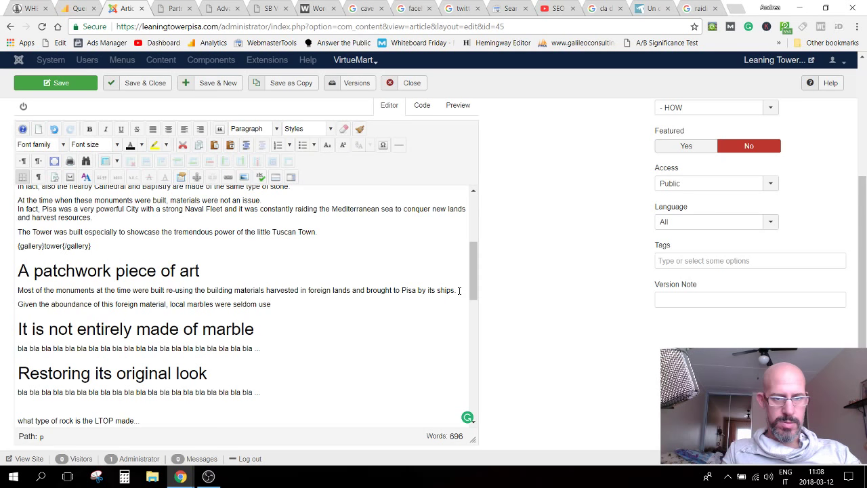
pyautogui.write('d.')
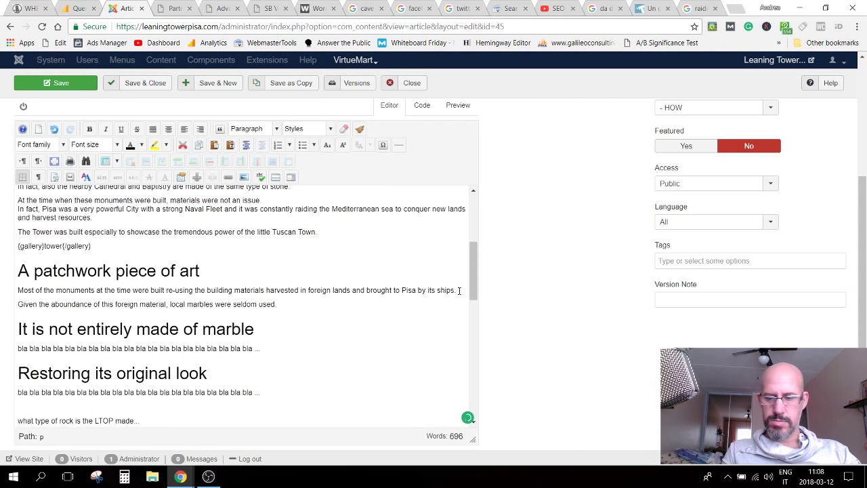
# Step: Add on a new line "The white marble of Carrara (nearby City) is an exception due to its staggering white color."
pyautogui.press('Return')
pyautogui.write('T')
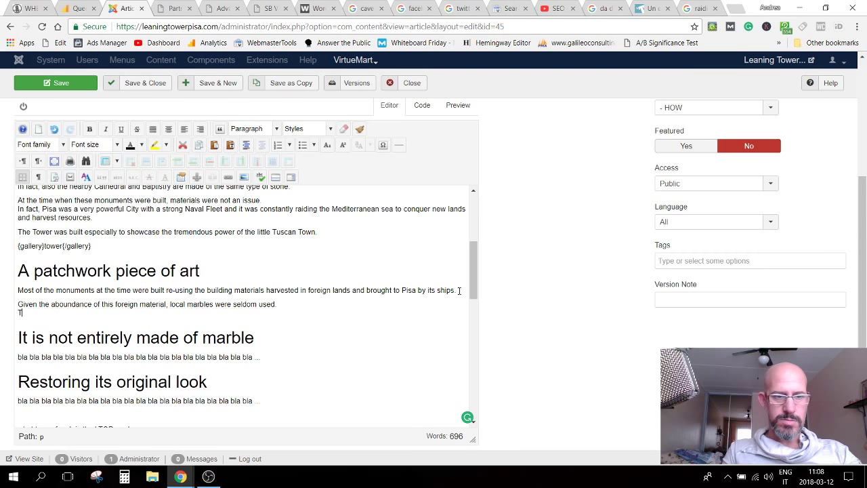
pyautogui.write('he white marb')
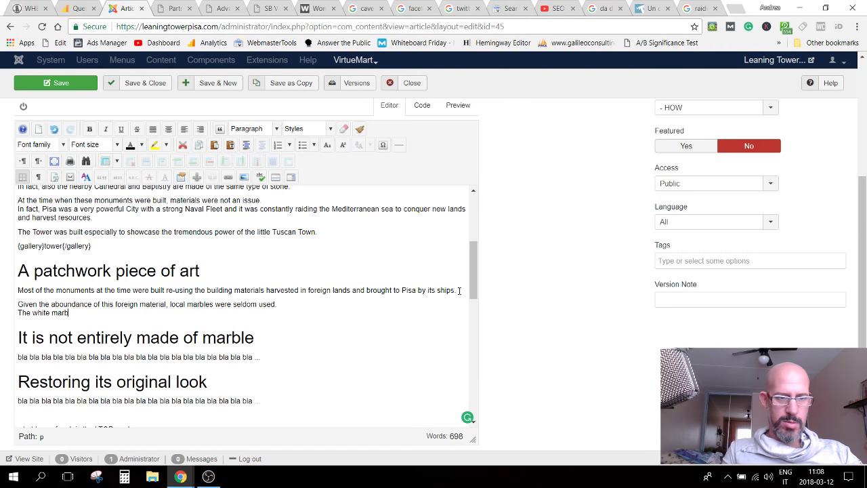
pyautogui.write('le of C')
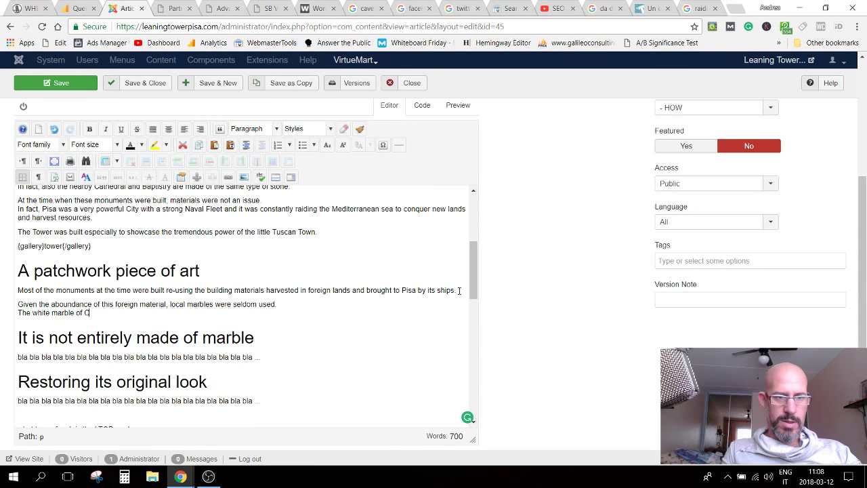
pyautogui.write('arrara (near')
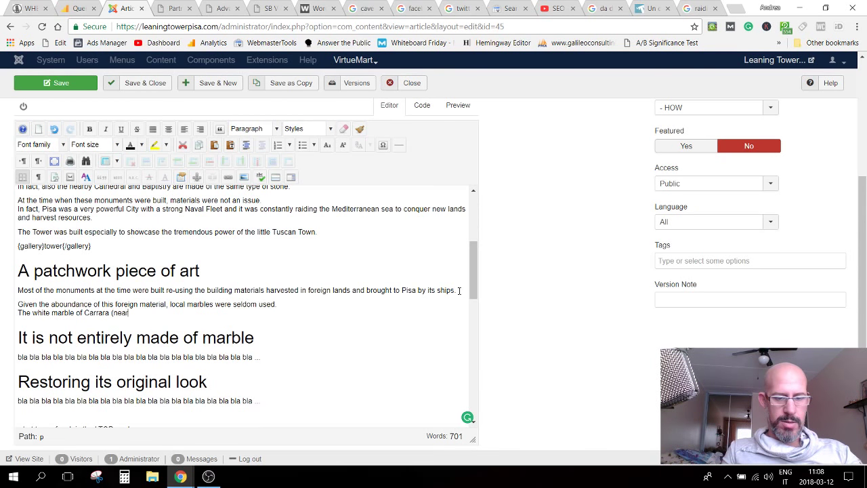
pyautogui.write('by C')
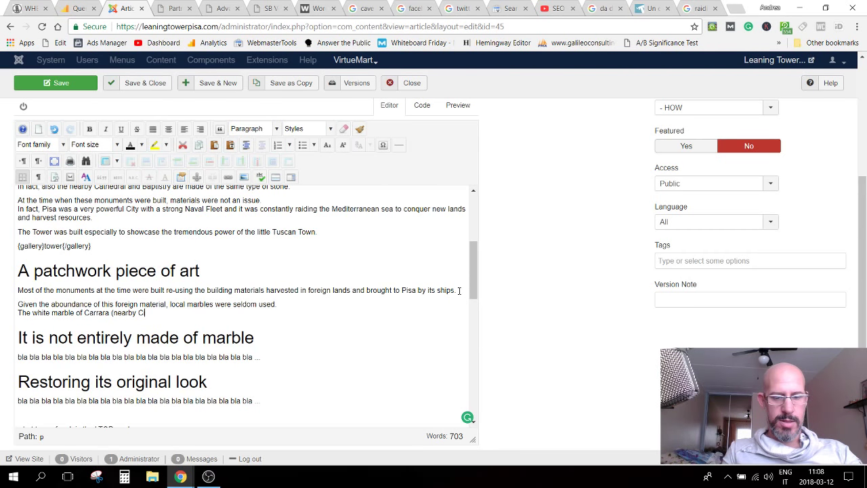
pyautogui.write('ity) is an exc')
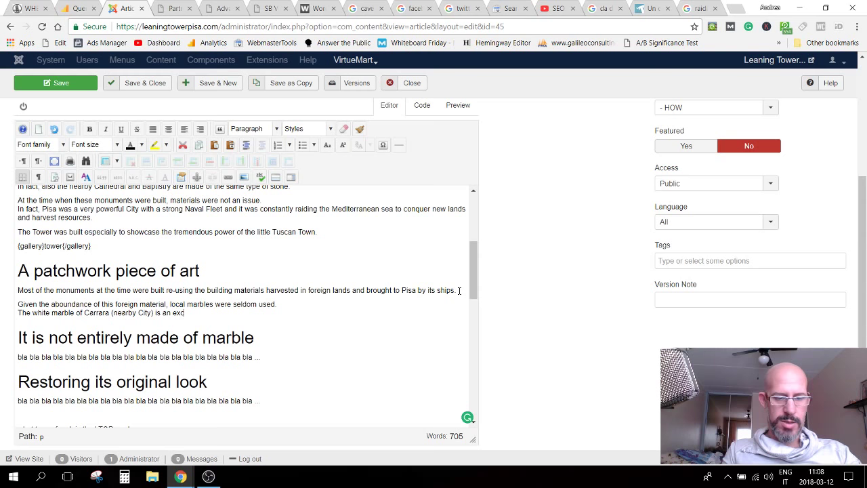
pyautogui.write('eption')
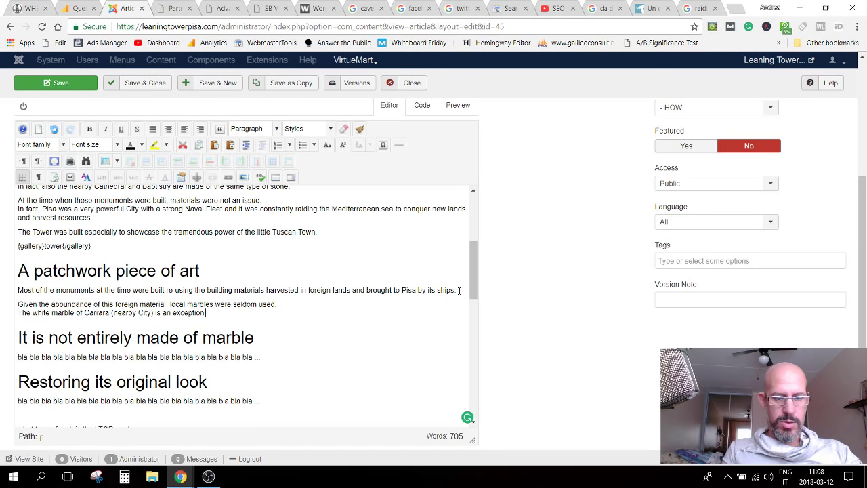
pyautogui.write(' due to its')
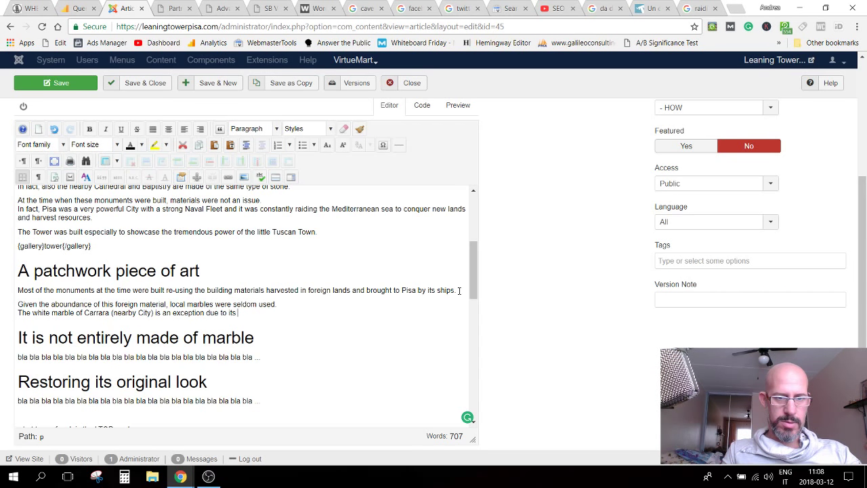
pyautogui.write('staggering wh')
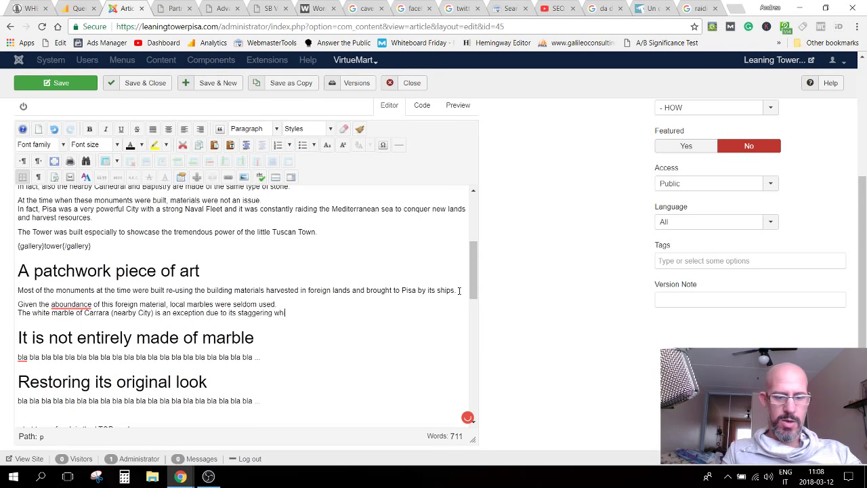
pyautogui.write('ite')
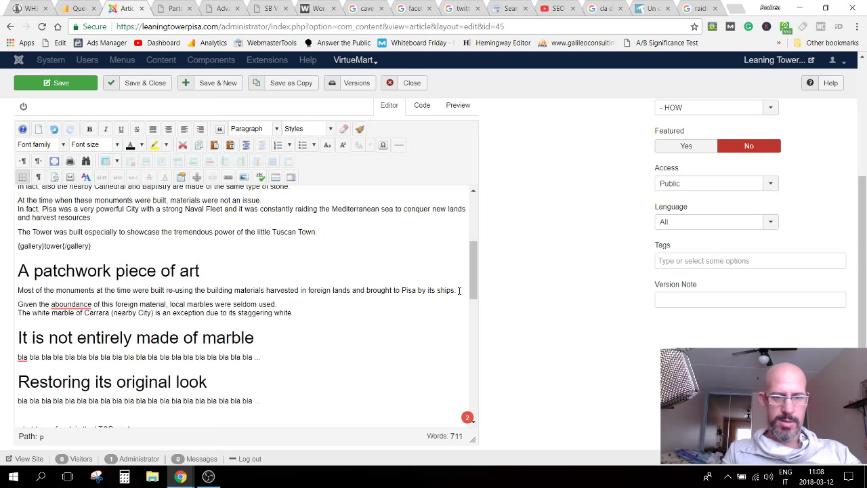
pyautogui.write(' color')
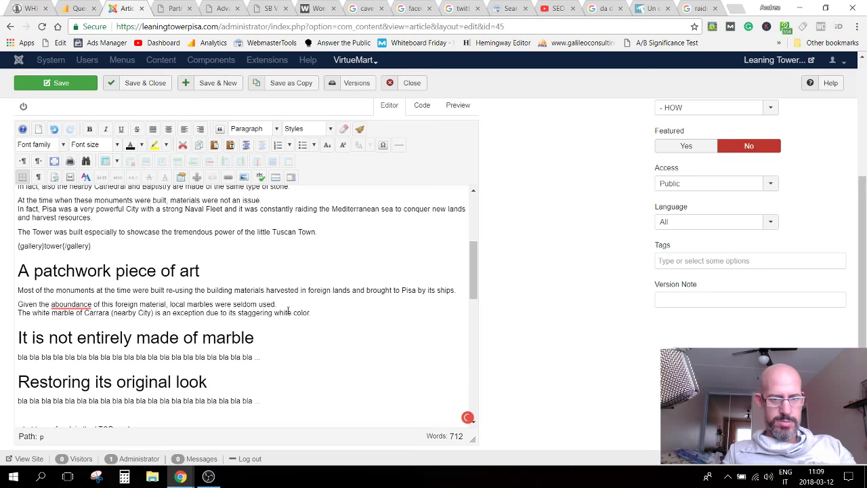
# Step: Insert "pure" before "white color" and correct the misspelled word in the local marbles sentence to "abundance"
pyautogui.write('pure')
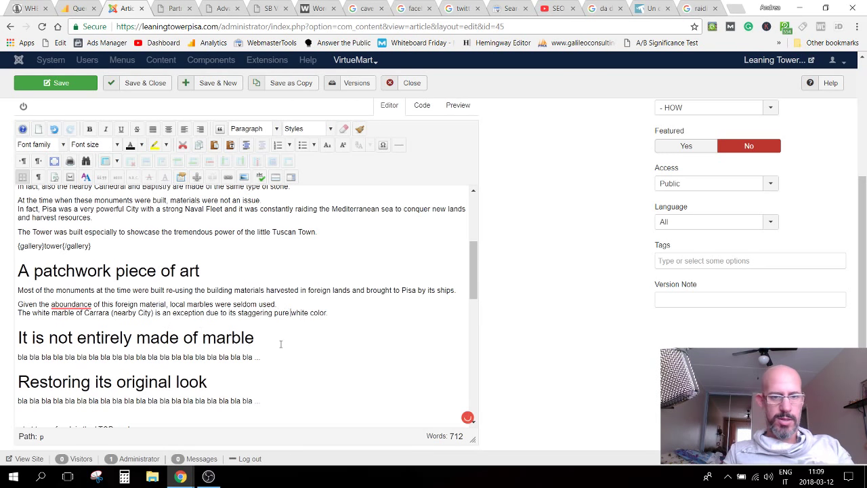
pyautogui.moveTo(70, 304)
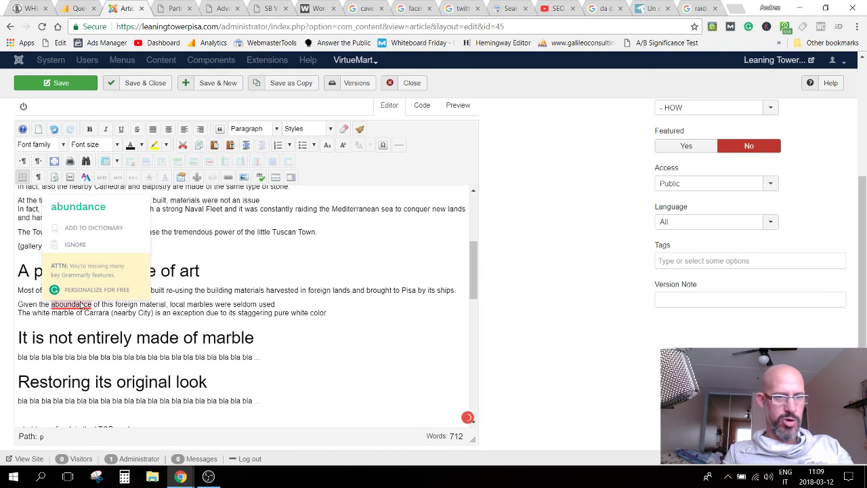
pyautogui.click(87, 226)
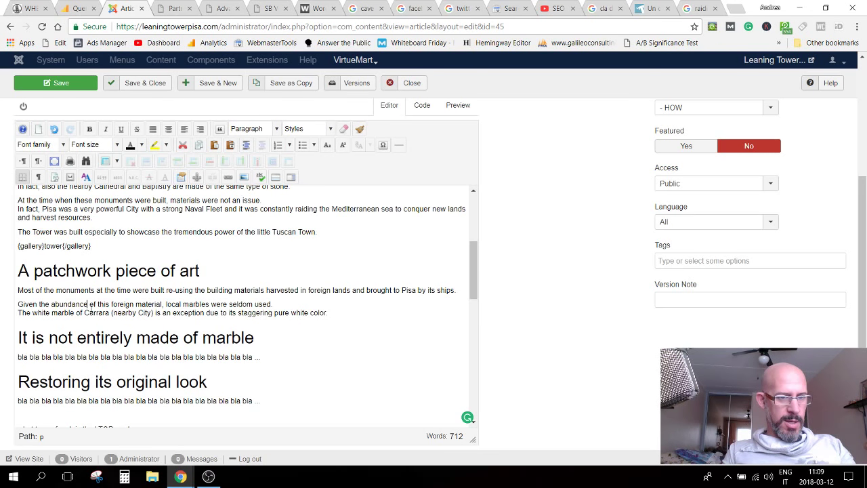
# Step: Start a new paragraph below the white marble of Carrara sentence reading "Carrara marble mines are"
pyautogui.click(334, 312)
pyautogui.press('Return')
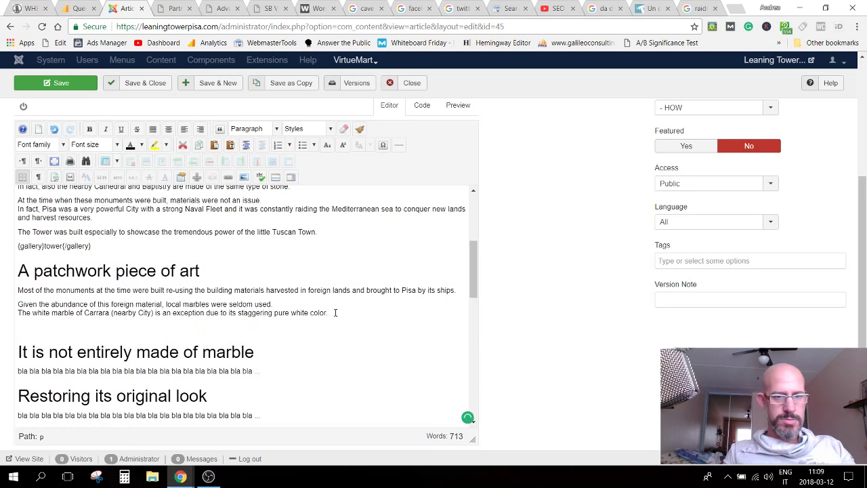
pyautogui.press('BackSpace')
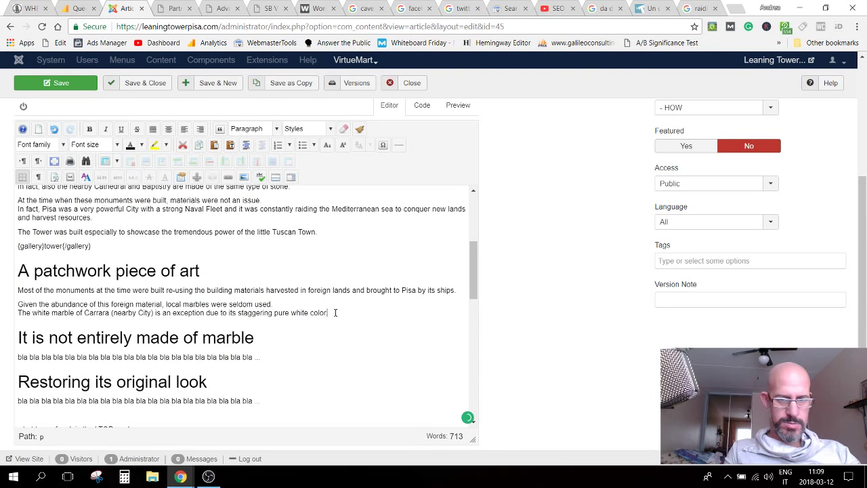
pyautogui.press('Return')
pyautogui.write('Carrara marb')
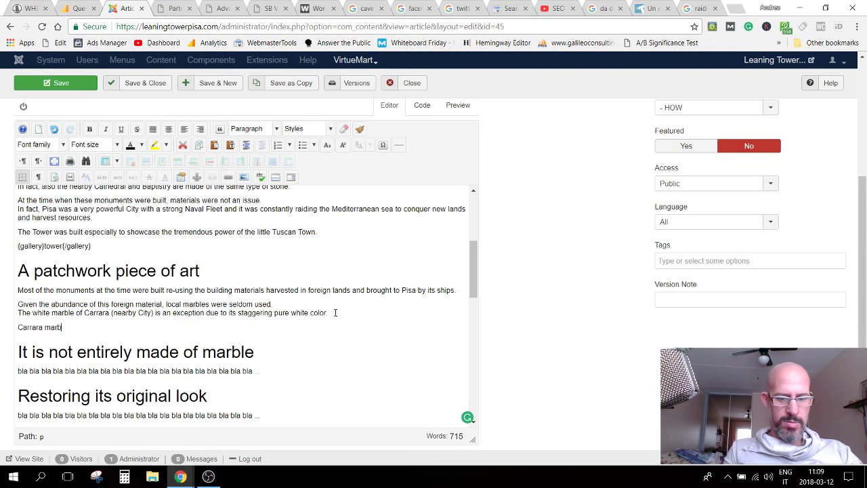
pyautogui.write('le m')
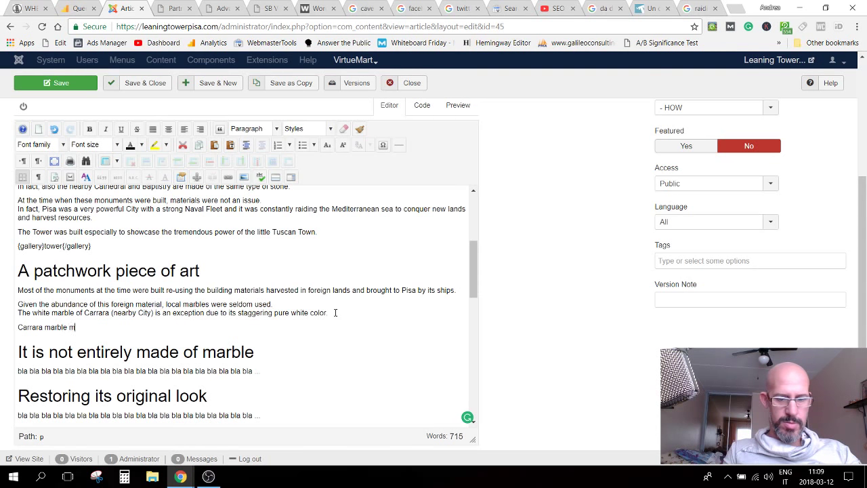
pyautogui.write('ines are')
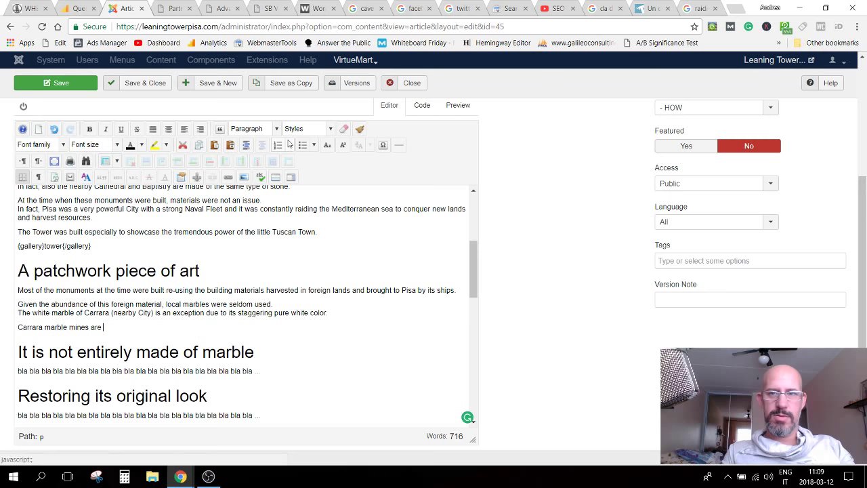
# Step: Switch to the Google search for raiding and search for "marble mine vs mable cave" instead
pyautogui.click(705, 10)
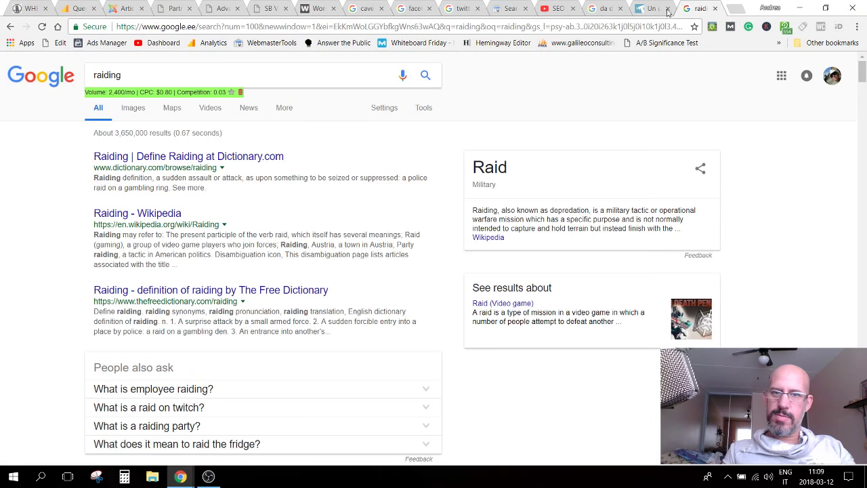
pyautogui.doubleClick(128, 73)
pyautogui.write('marble mi')
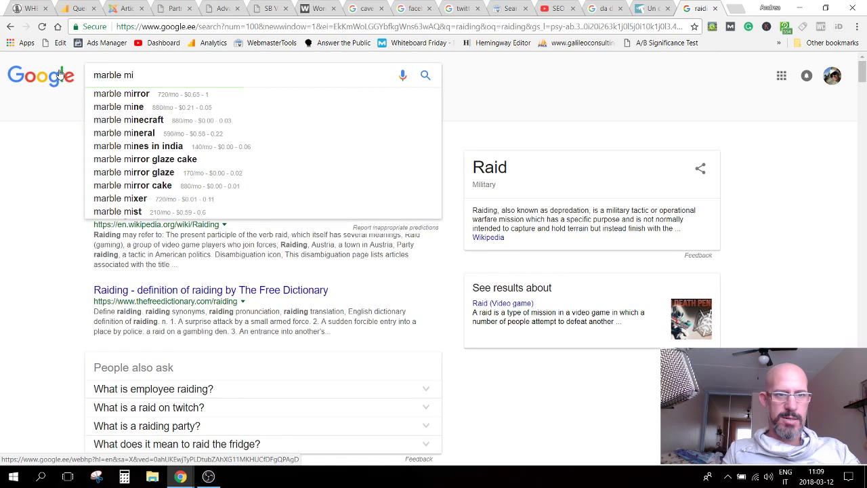
pyautogui.press('BackSpace')
pyautogui.press('BackSpace')
pyautogui.write('ca')
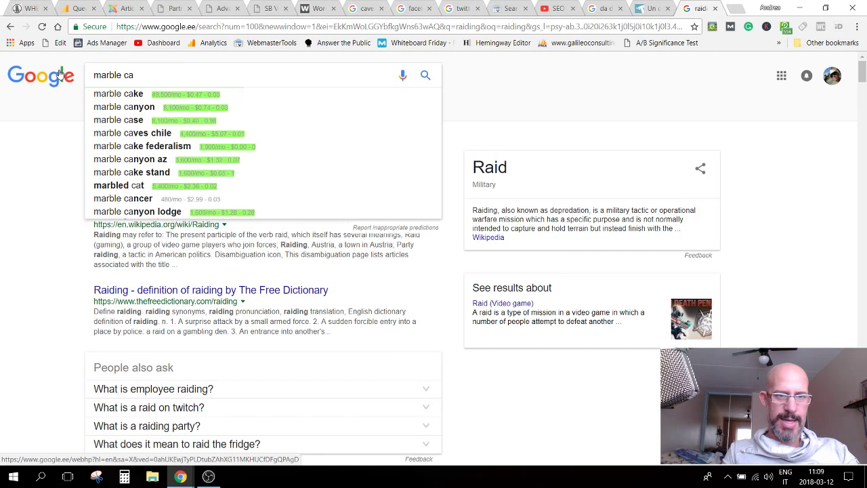
pyautogui.press('BackSpace')
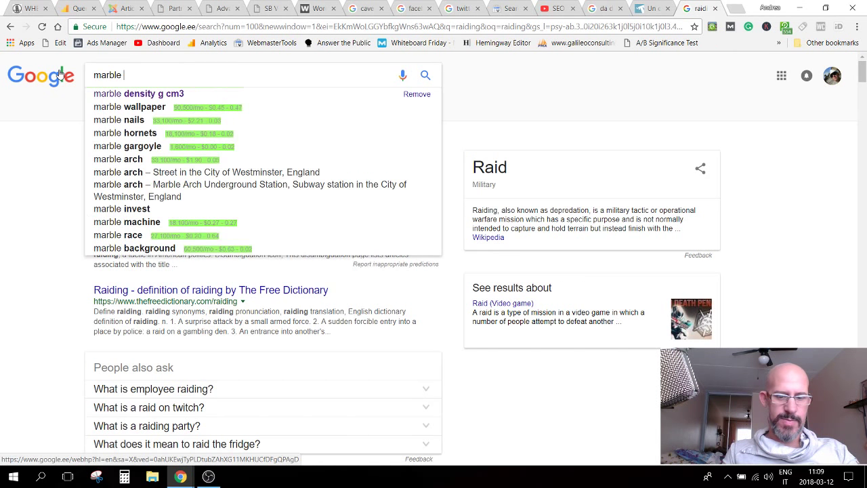
pyautogui.write('mine v')
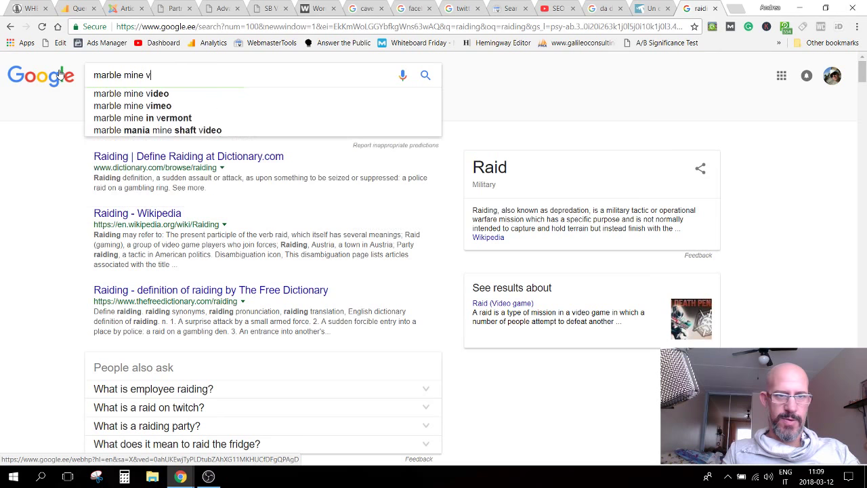
pyautogui.write('s mable cave')
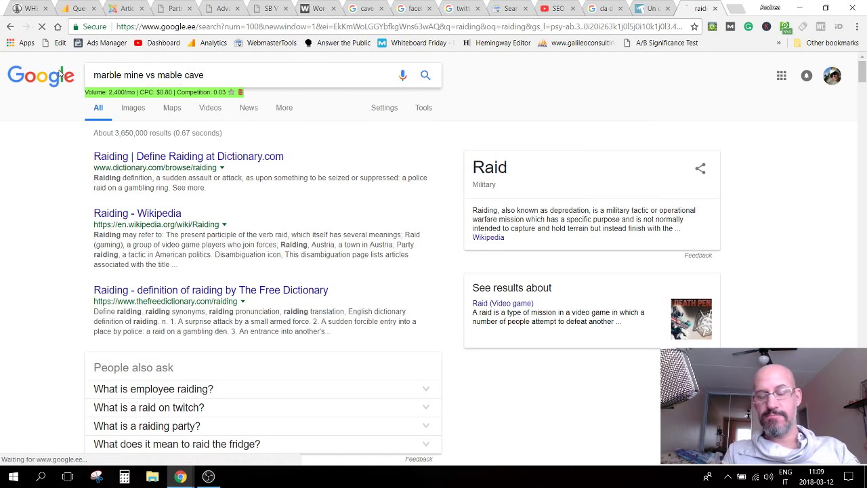
pyautogui.press('Return')
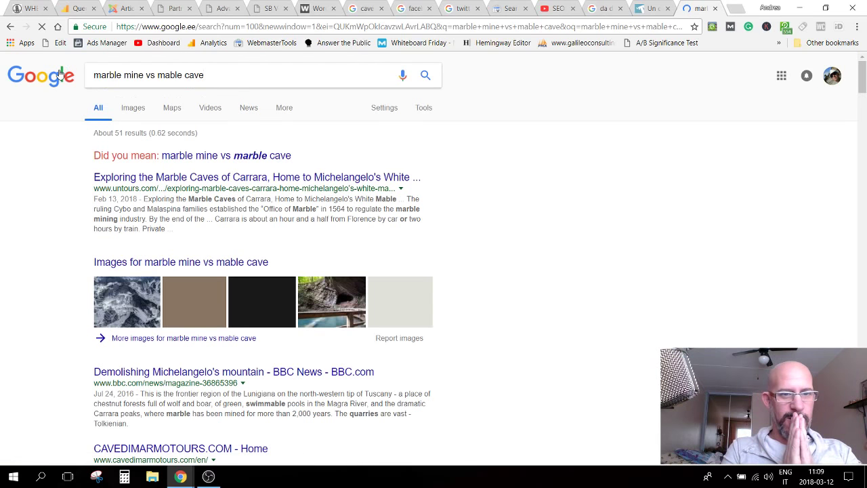
# Step: Rerun the search with the suggested spelling "marble mine vs marble cave" and check the results for the right term for marble extraction sites
pyautogui.click(203, 156)
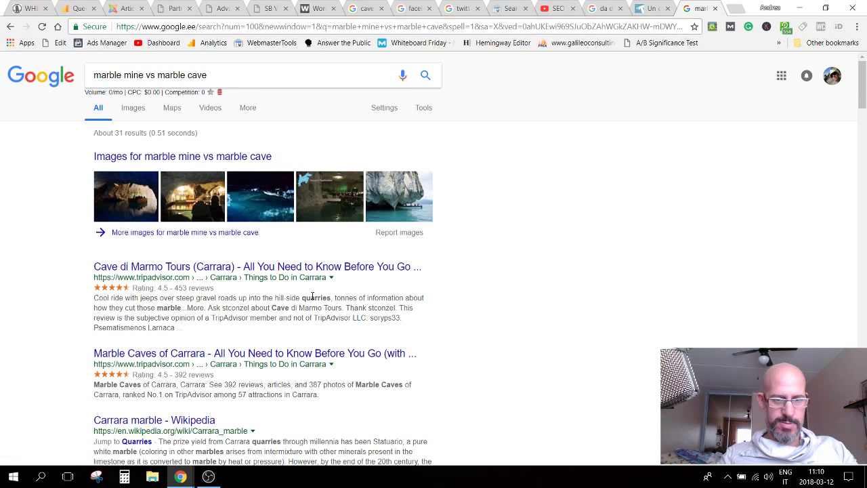
pyautogui.scroll(-2, 312, 296)
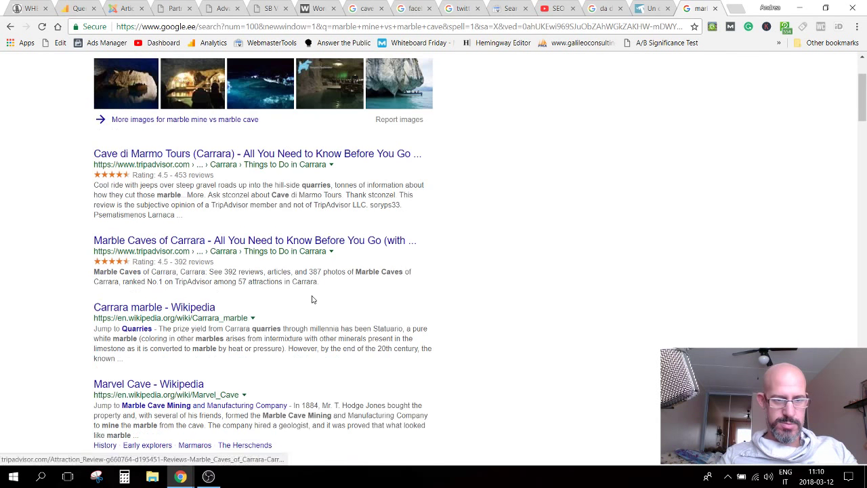
pyautogui.scroll(-1, 313, 296)
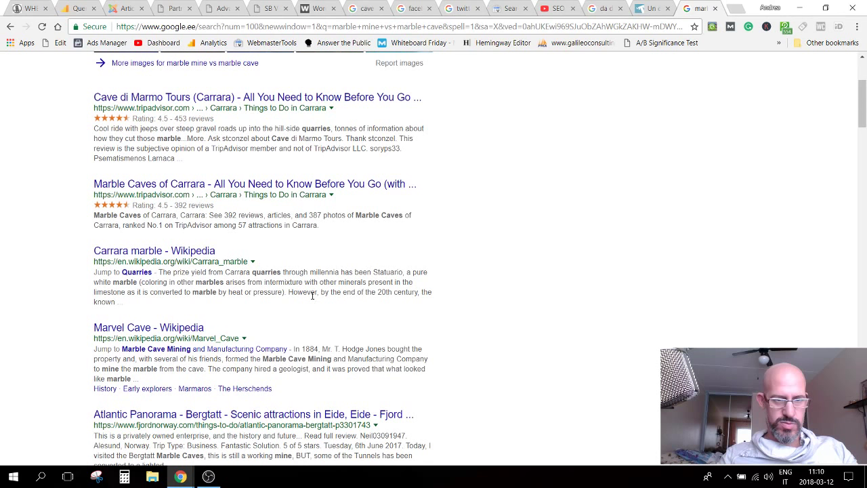
pyautogui.scroll(-1, 312, 296)
pyautogui.scroll(-1, 313, 296)
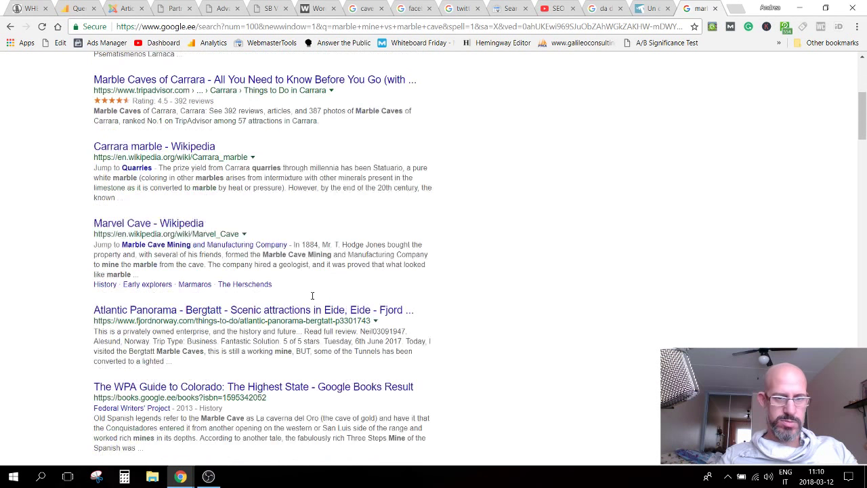
# Step: Return to the Joomla article and replace "mines" with "quarries" in the unfinished Carrara marble sentence
pyautogui.hotkey('ctrl', '3')
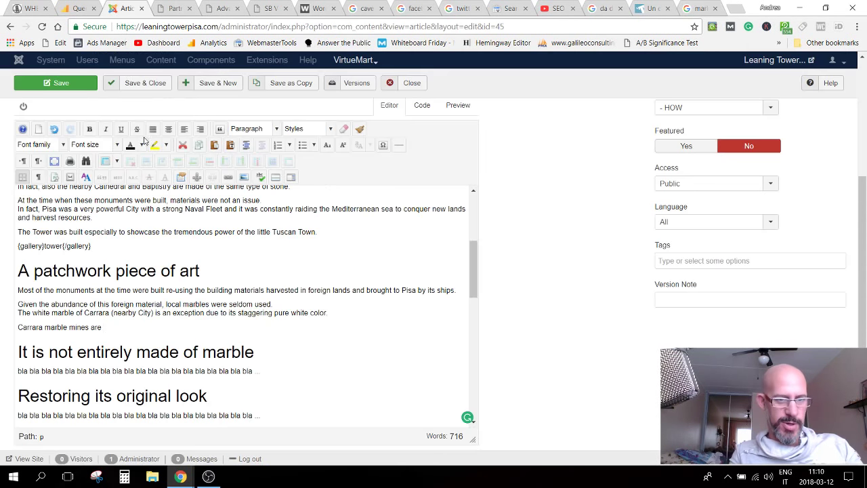
pyautogui.doubleClick(80, 327)
pyautogui.write('qu')
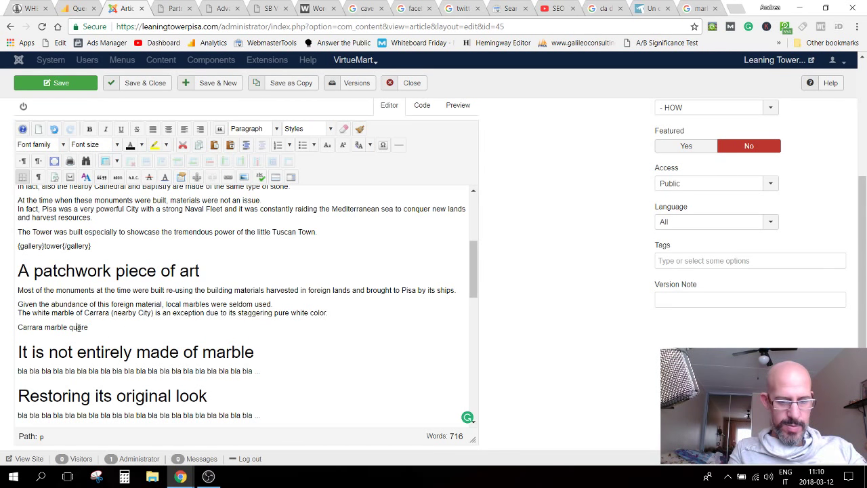
pyautogui.write('arries')
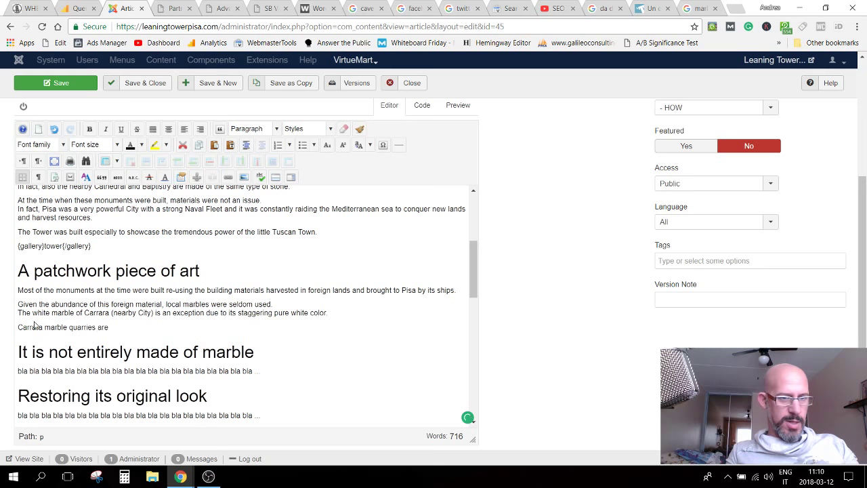
# Step: Continue the Carrara marble quarries sentence with "still active and the white stone that comes out of it is"
pyautogui.click(112, 327)
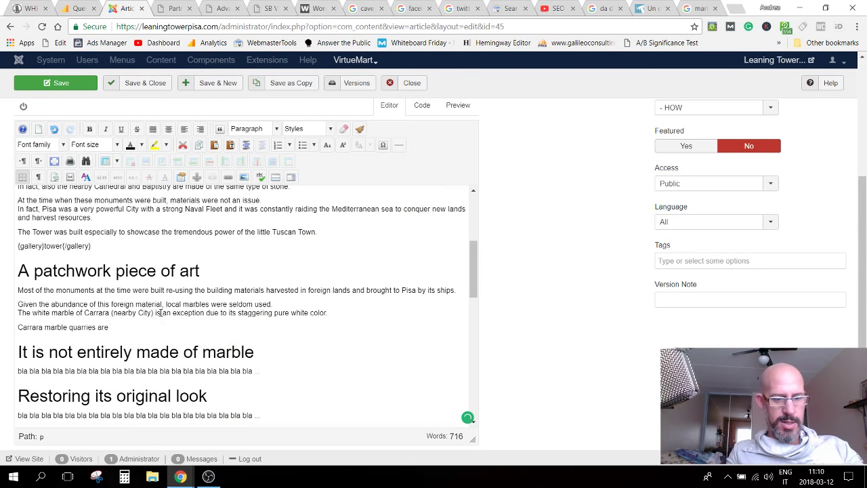
pyautogui.write('still active and')
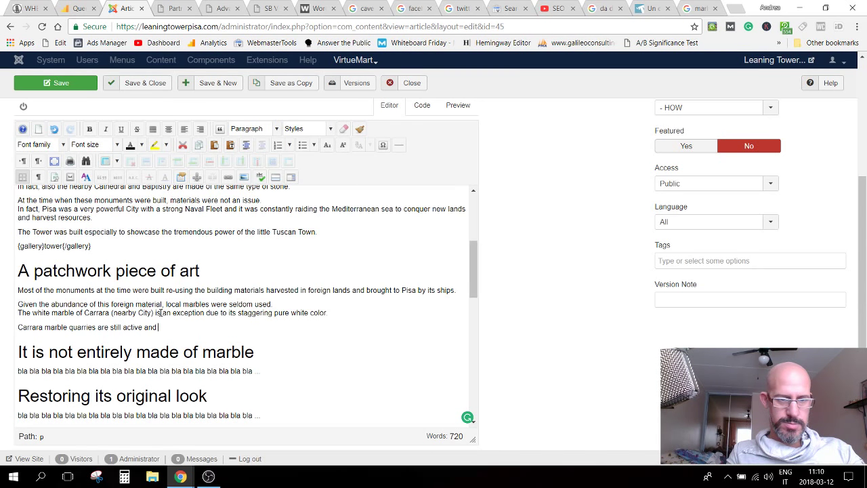
pyautogui.write('the ')
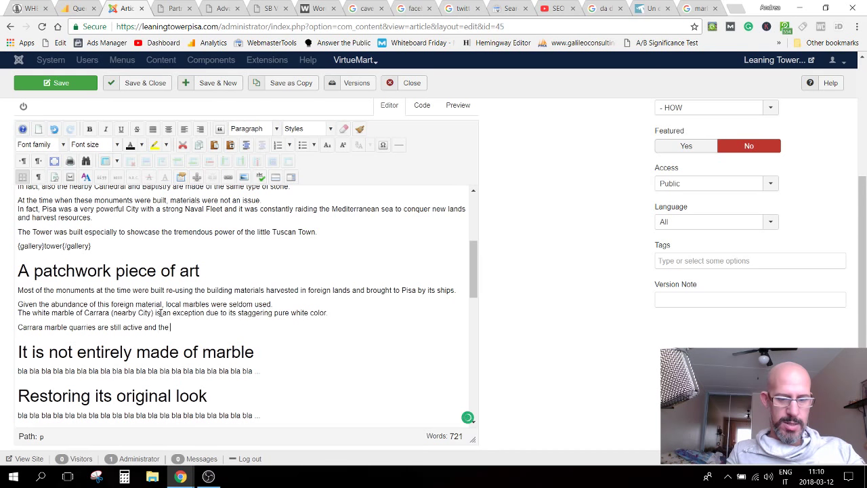
pyautogui.write('white co')
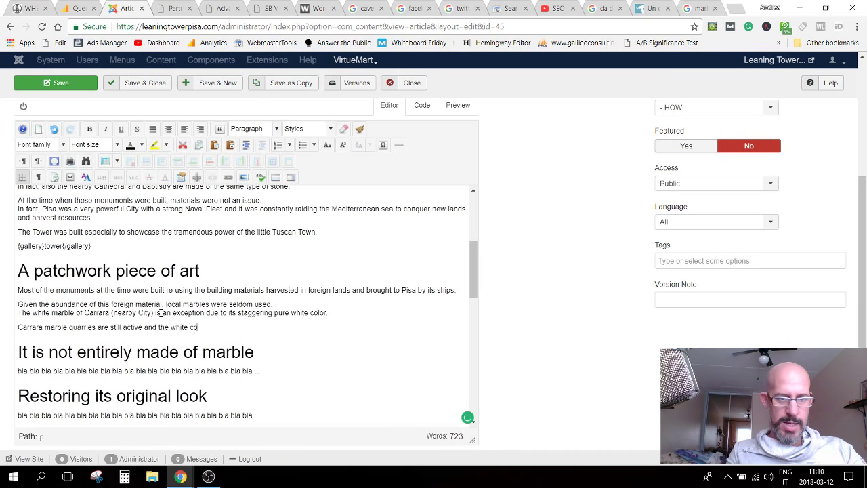
pyautogui.write('nt')
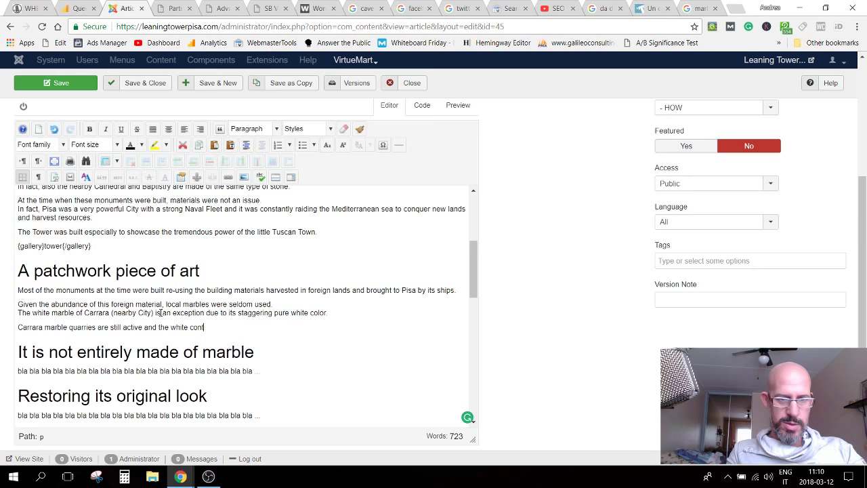
pyautogui.press('BackSpace')
pyautogui.press('BackSpace')
pyautogui.press('BackSpace')
pyautogui.press('BackSpace')
pyautogui.write('stone th')
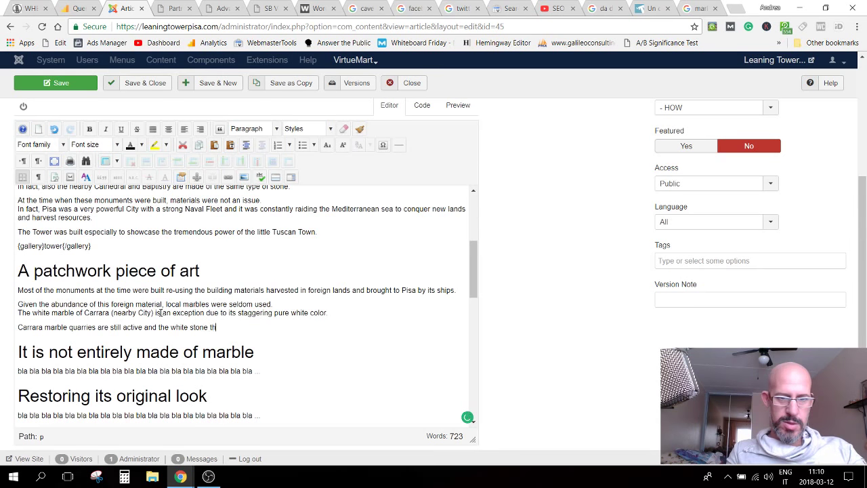
pyautogui.write('at comes out of ')
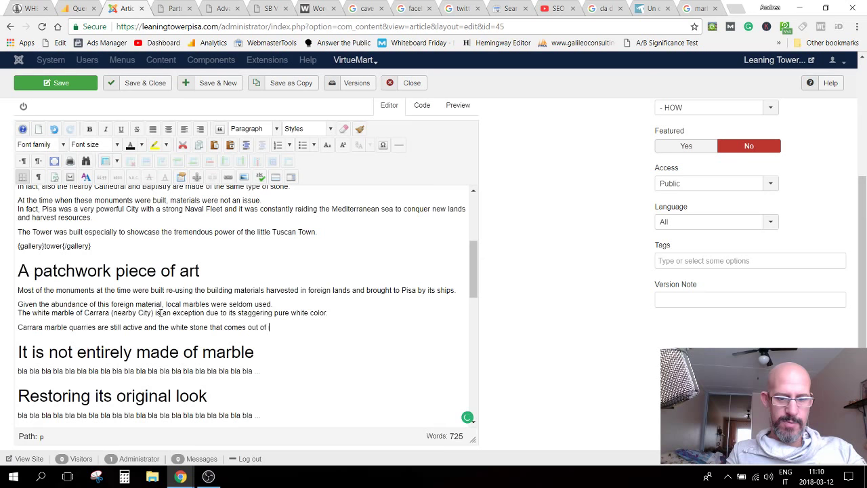
pyautogui.write('it is')
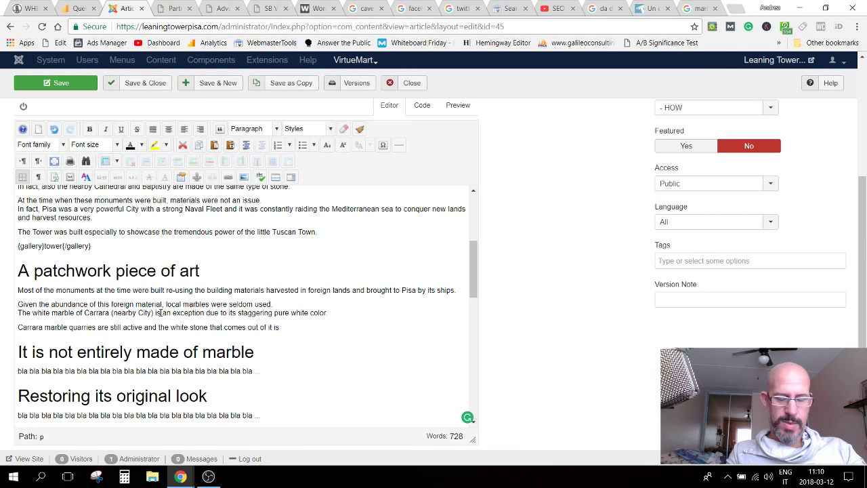
# Step: Continue the Carrara marble quarries sentence with "much apreciated all over the world,"
pyautogui.write(' m')
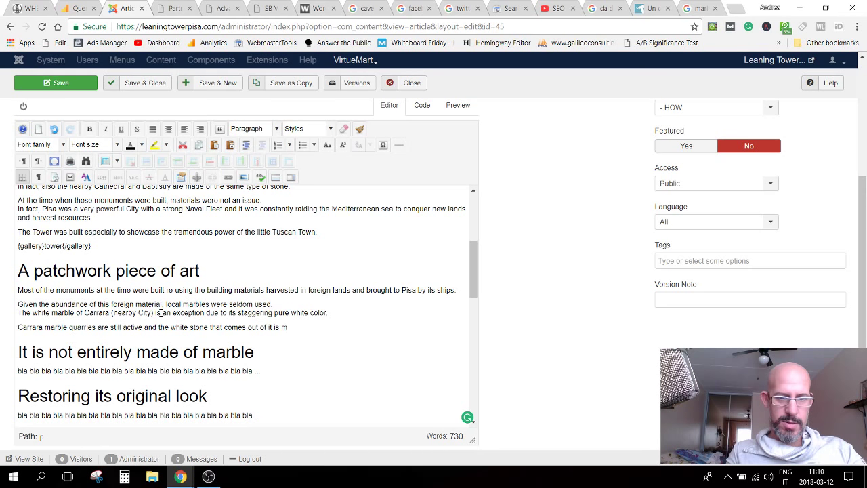
pyautogui.write('uch')
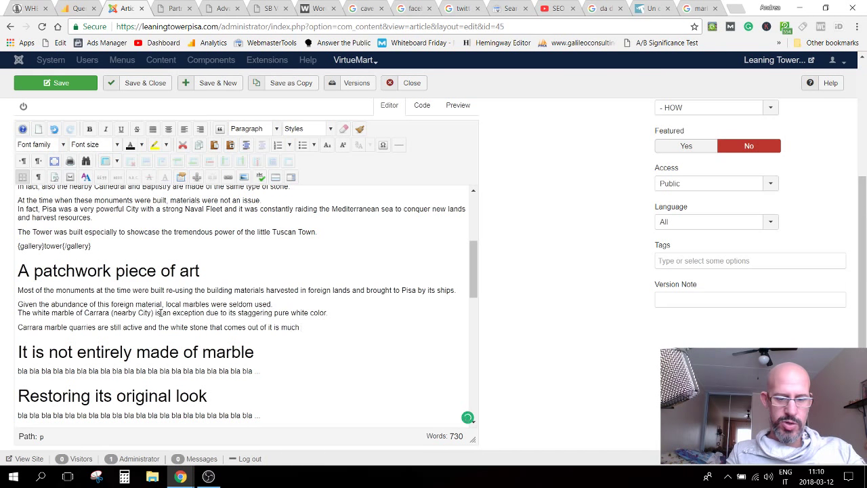
pyautogui.write(' apreciate ')
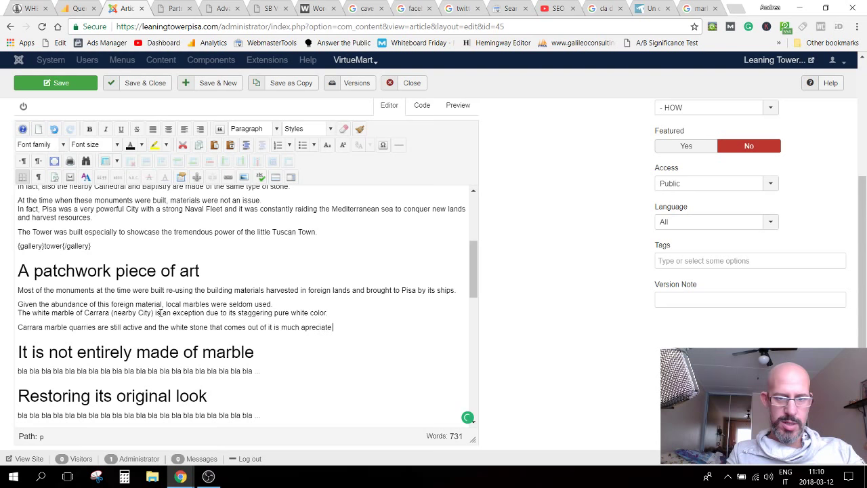
pyautogui.write('d all over')
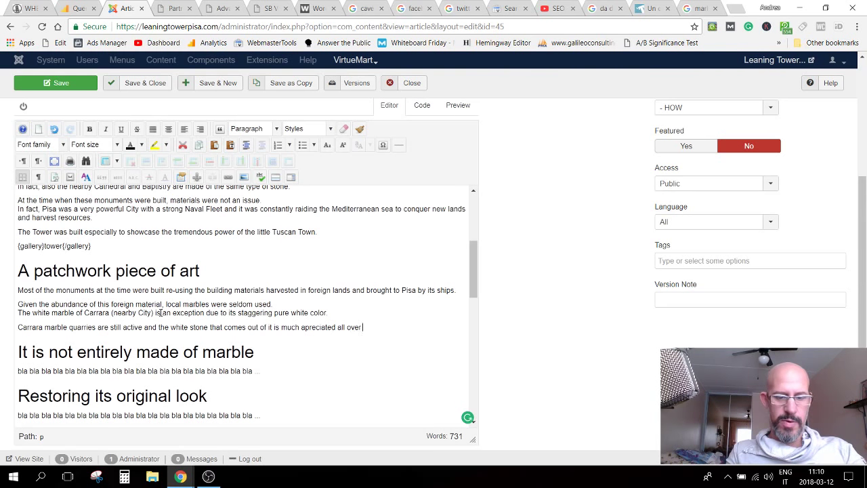
pyautogui.write(' the wor')
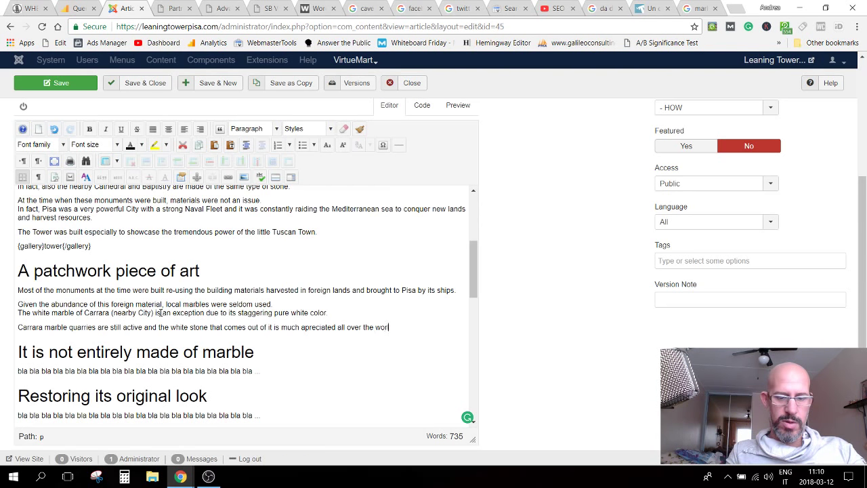
pyautogui.write('ld, ')
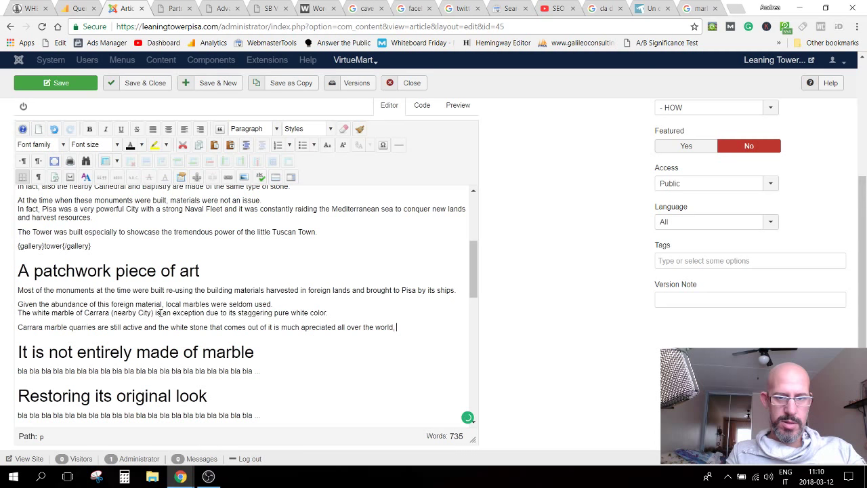
# Step: Finish the Carrara quarries sentence with "so to make it one of the most expensive construction materials araound."
pyautogui.write('so to make it on')
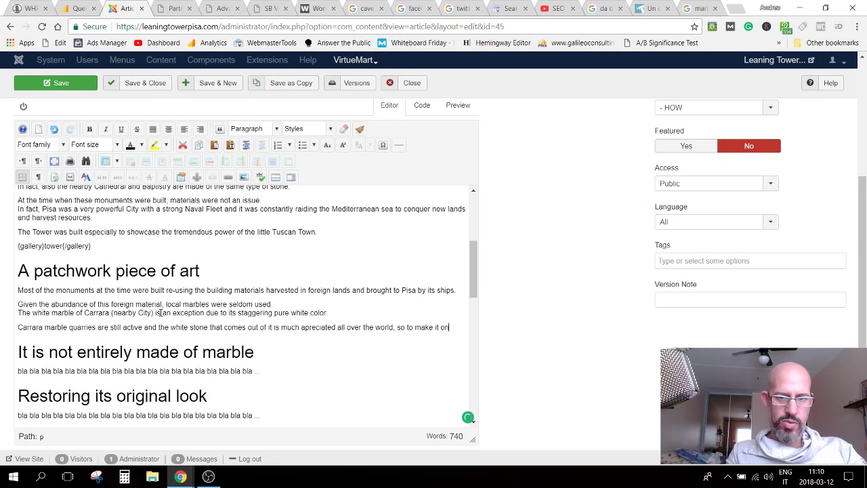
pyautogui.write('e of the mos')
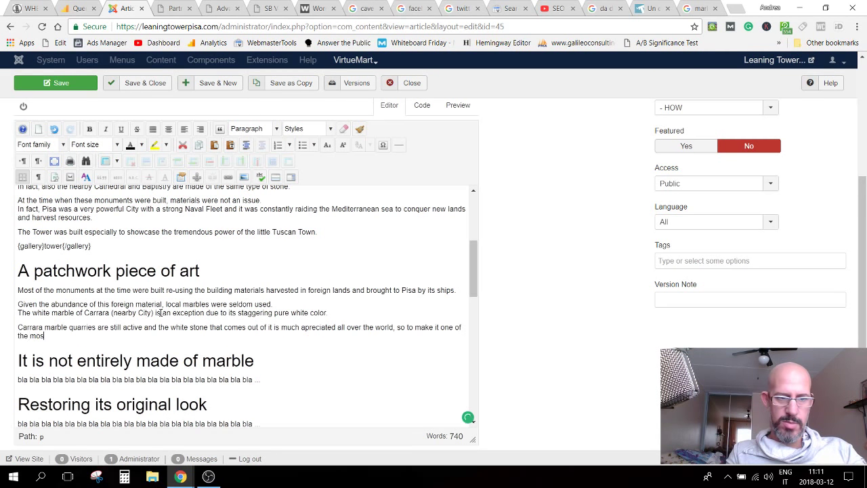
pyautogui.write('t e')
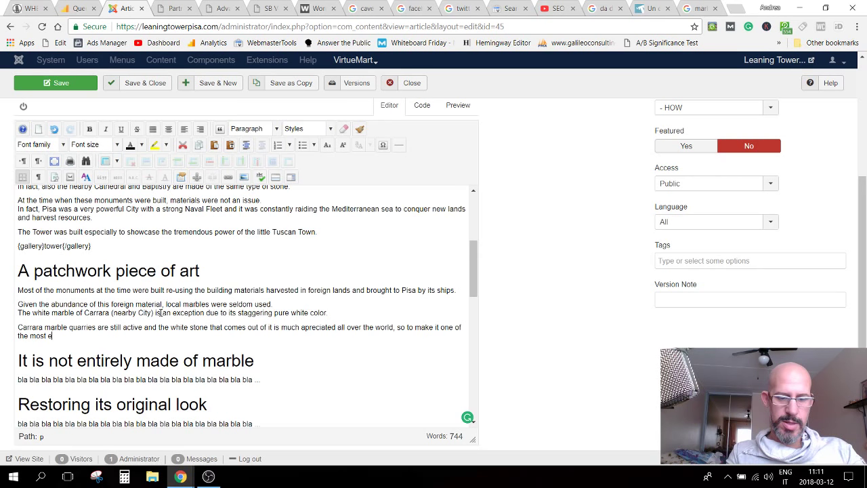
pyautogui.write('xpens')
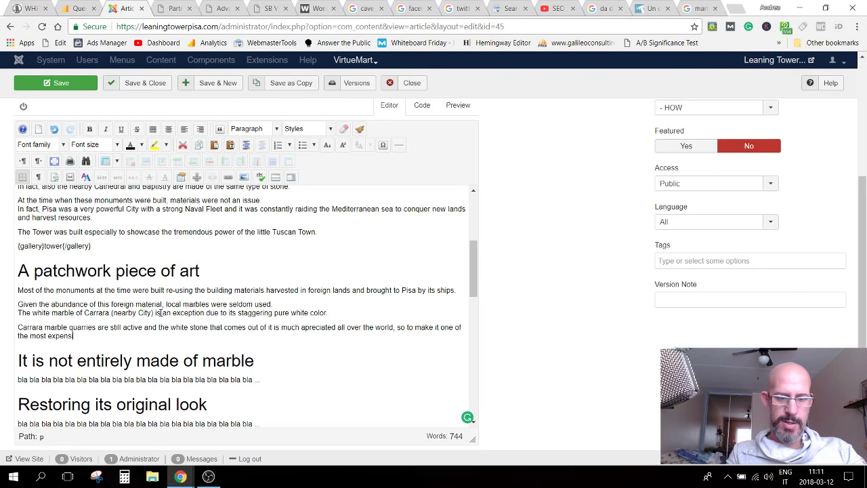
pyautogui.write('ive cons')
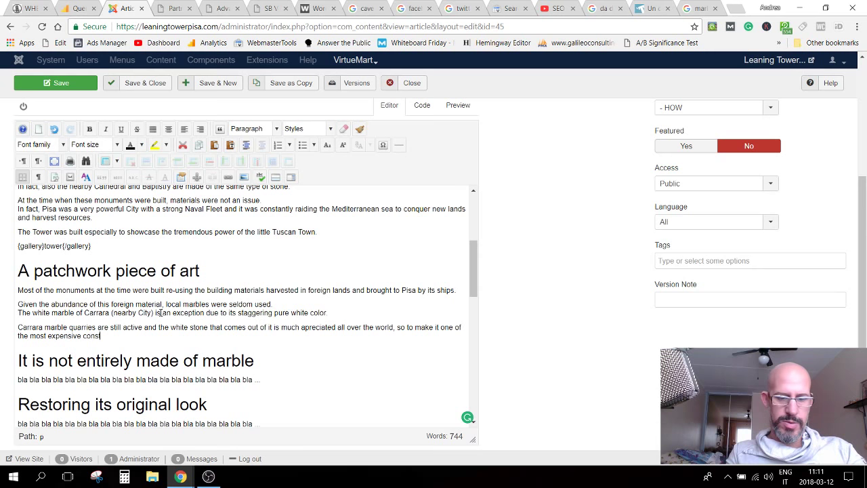
pyautogui.write('truction ')
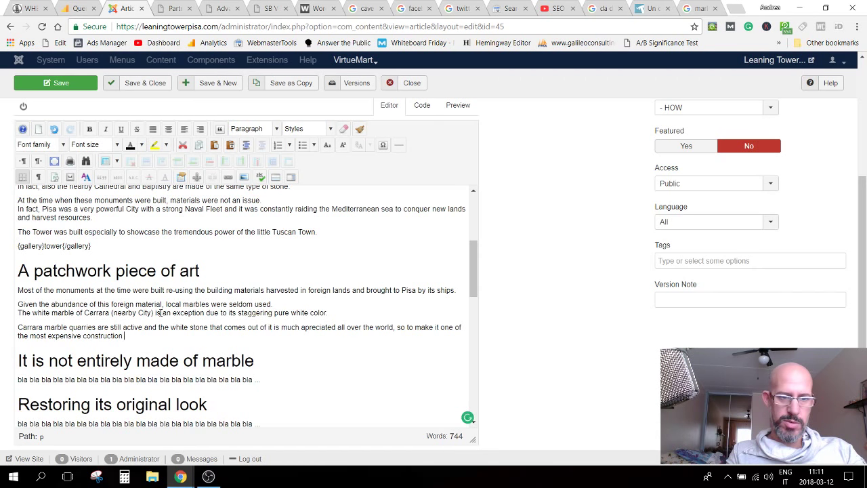
pyautogui.write('materials a')
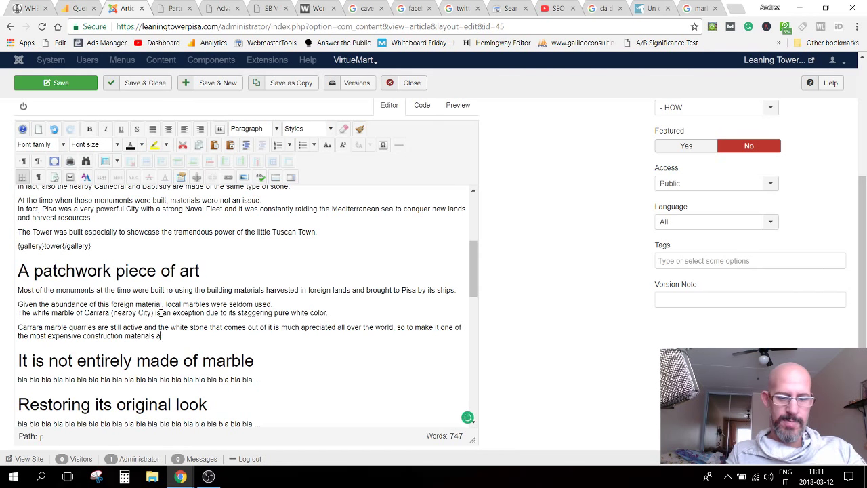
pyautogui.write('raound')
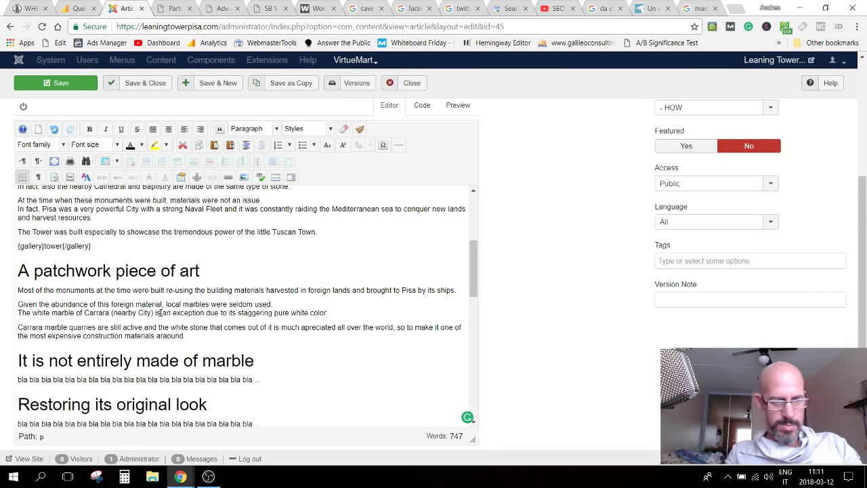
# Step: Correct the misspelled words in the Carrara quarries sentence to "around" and "appreciated" using the Grammarly suggestions
pyautogui.click(178, 353)
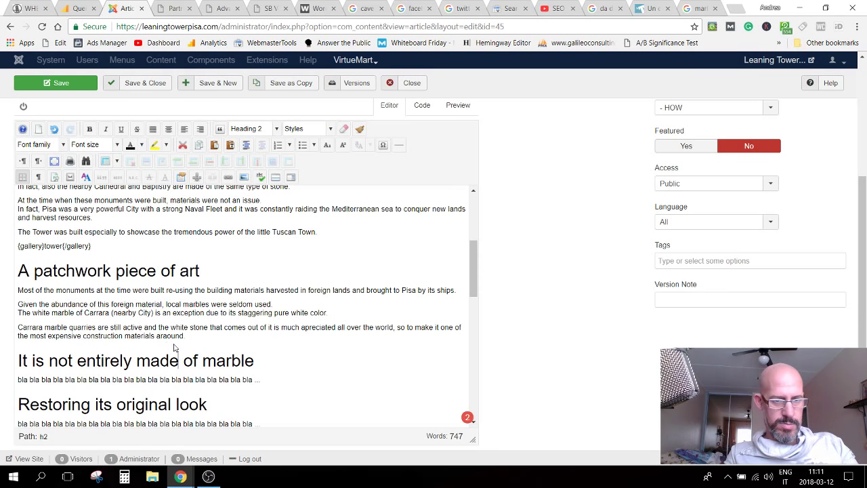
pyautogui.moveTo(169, 335)
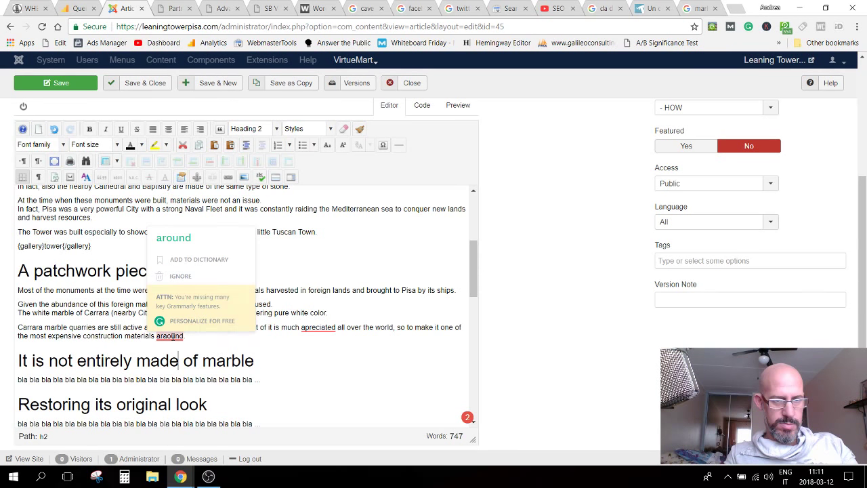
pyautogui.click(175, 237)
pyautogui.moveTo(318, 327)
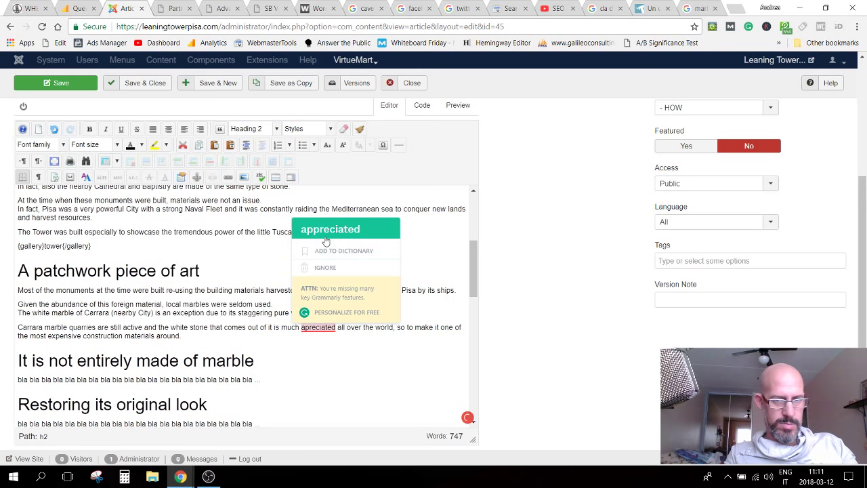
pyautogui.click(326, 230)
pyautogui.scroll(-1, 206, 306)
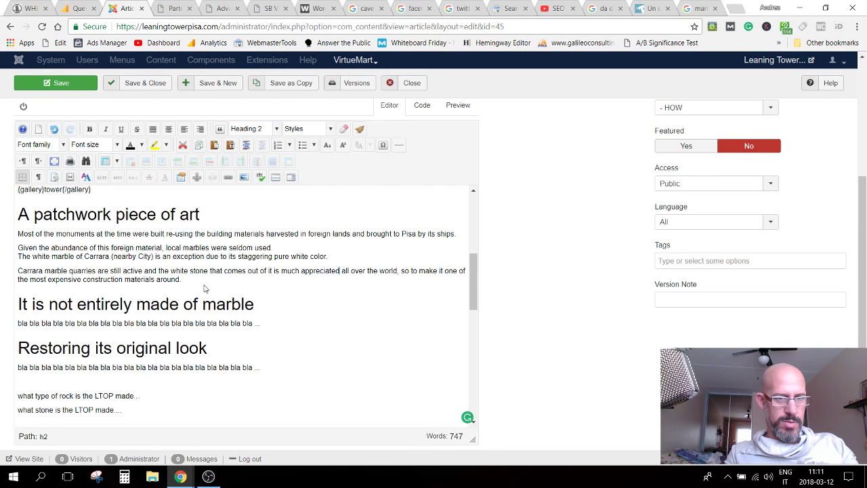
pyautogui.click(190, 281)
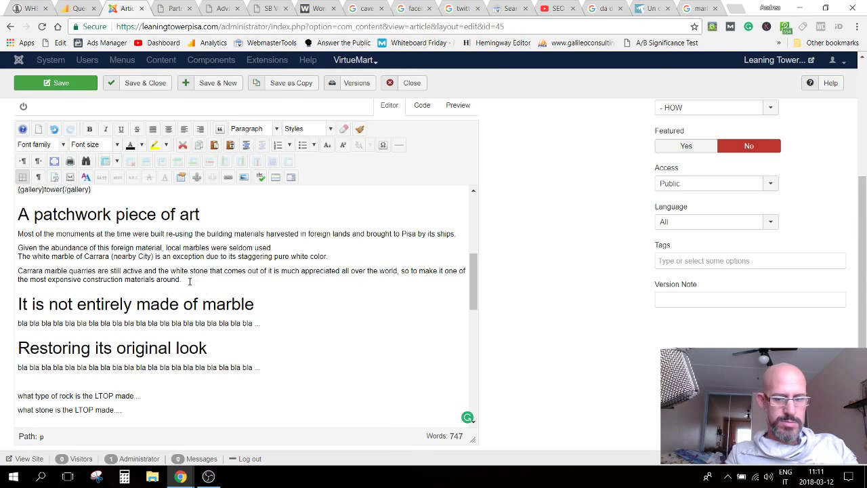
pyautogui.press('Return')
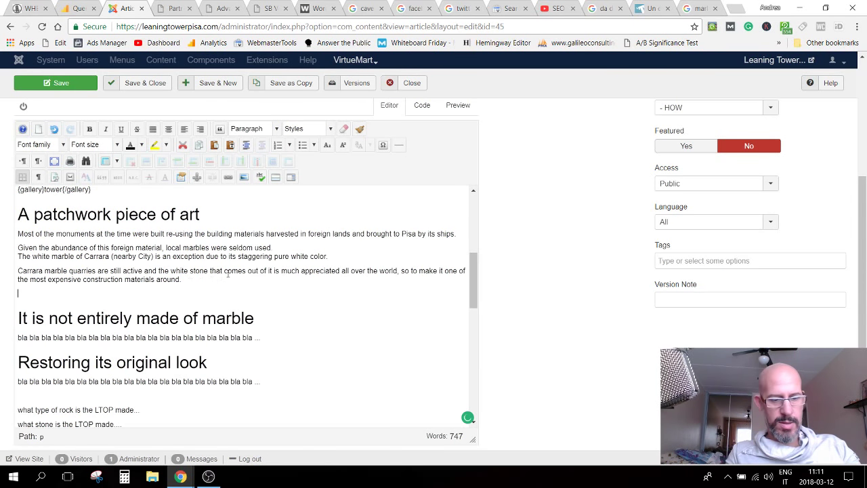
pyautogui.write('Amor')
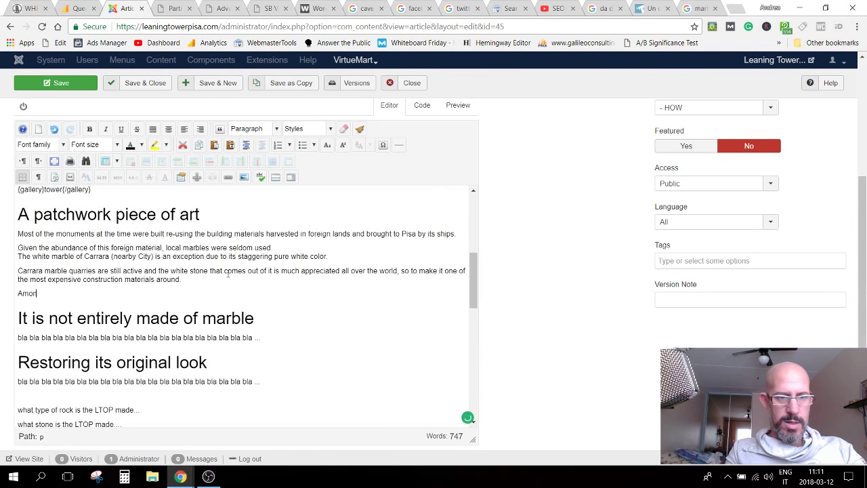
pyautogui.press('BackSpace')
pyautogui.write('nth')
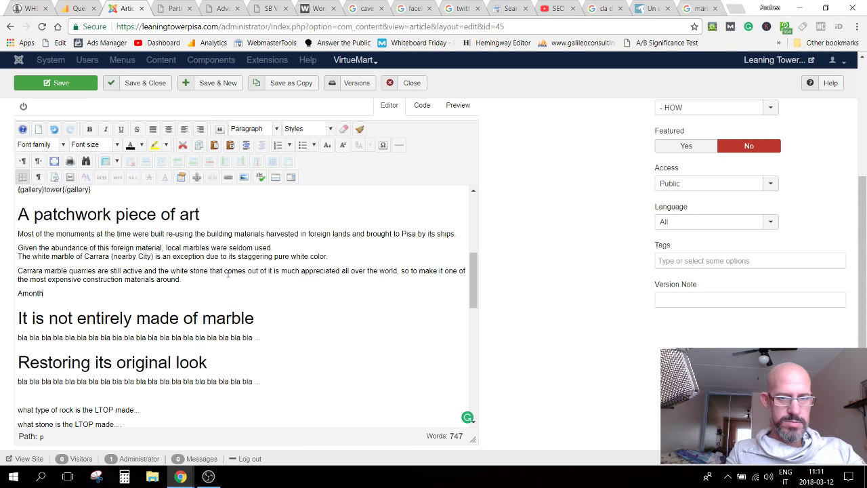
pyautogui.press('BackSpace')
pyautogui.press('BackSpace')
pyautogui.press('BackSpace')
pyautogui.press('BackSpace')
pyautogui.press('BackSpace')
pyautogui.press('BackSpace')
pyautogui.press('BackSpace')
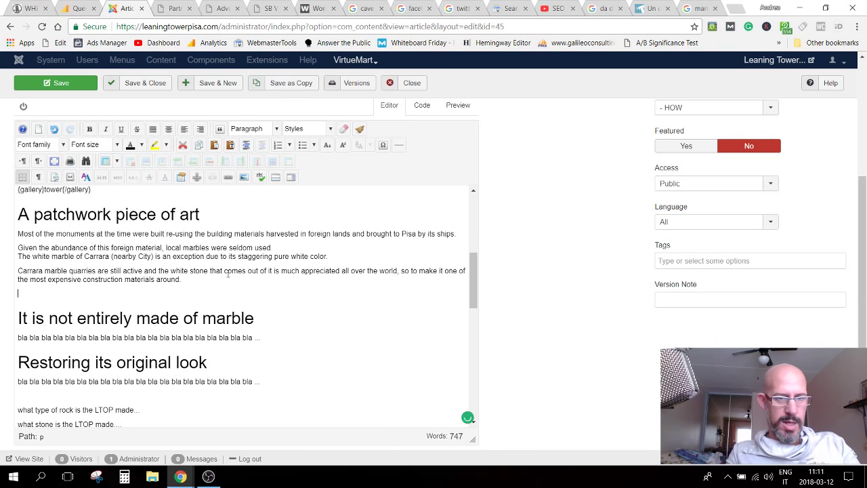
# Step: Start a new line after the first sentence under "A patchwork piece of art", which ends with "by its ships."
pyautogui.click(460, 233)
pyautogui.press('Return')
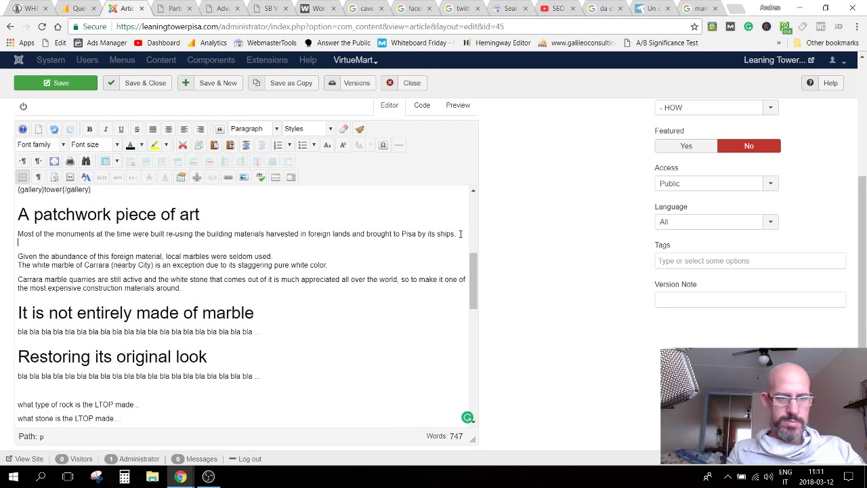
pyautogui.write('Amon')
pyautogui.press('BackSpace')
pyautogui.press('BackSpace')
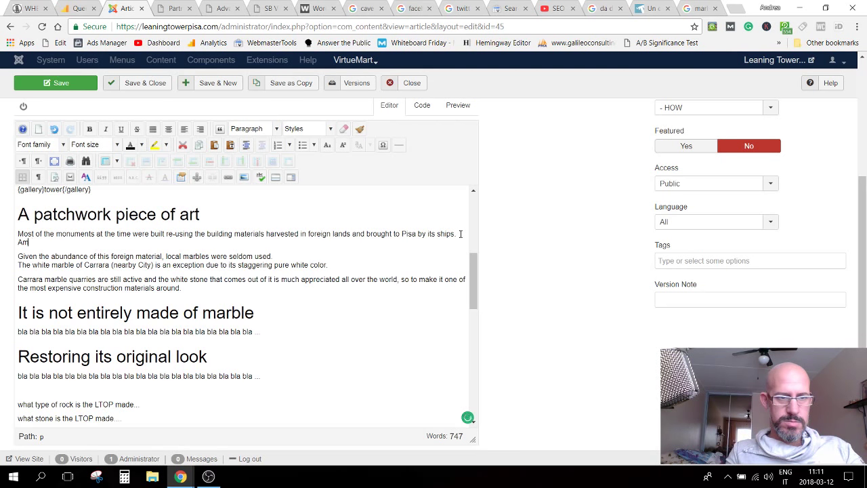
pyautogui.press('BackSpace')
pyautogui.press('BackSpace')
# Step: Begin the new line under "A patchwork piece of art" with "The stones used to build the Tower"
pyautogui.write('The')
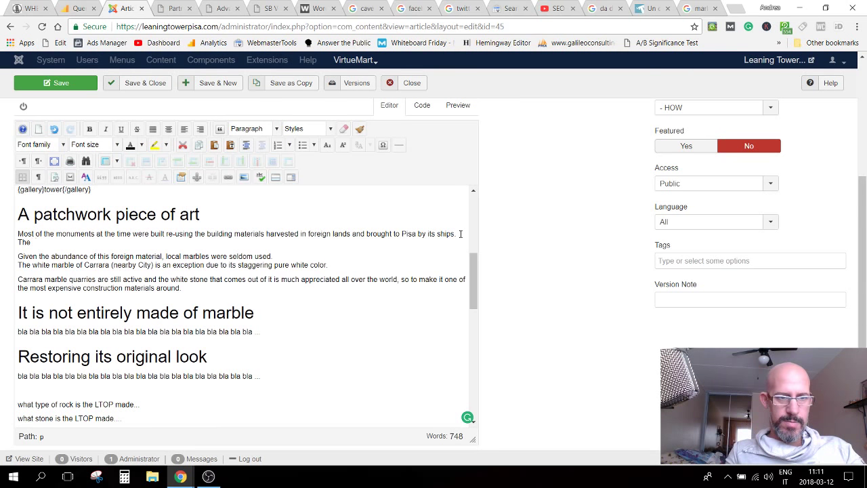
pyautogui.write(' stone')
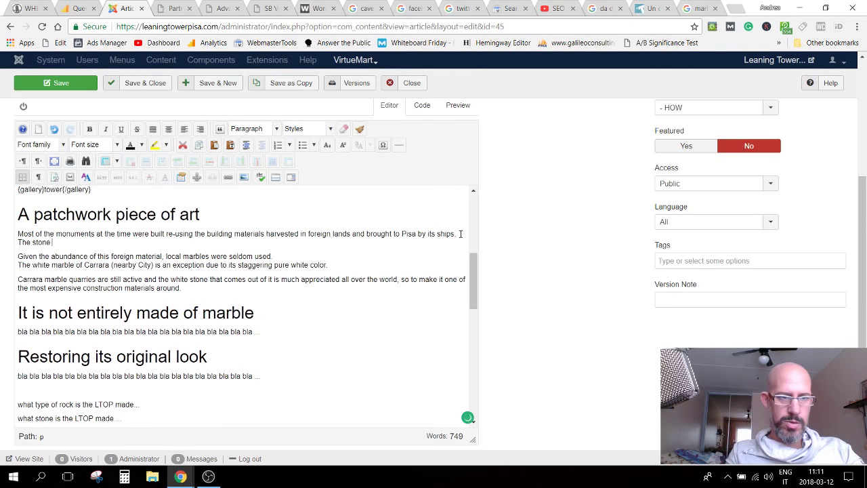
pyautogui.write('s us')
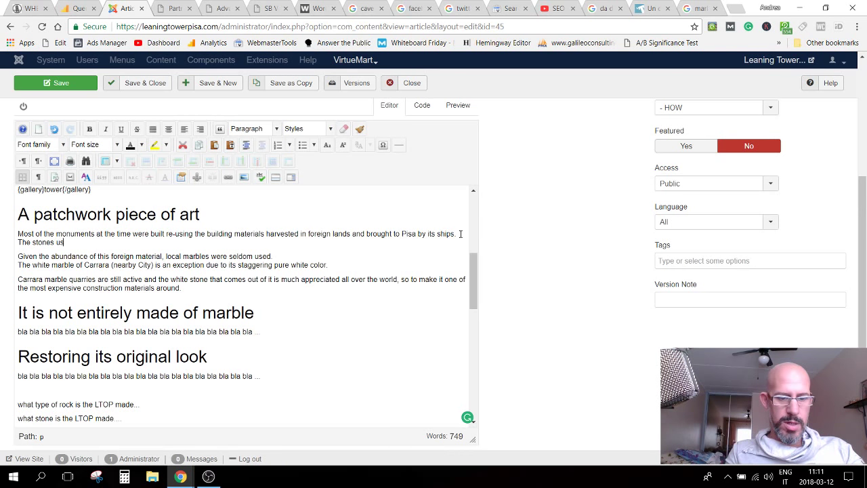
pyautogui.write('ed to build the to')
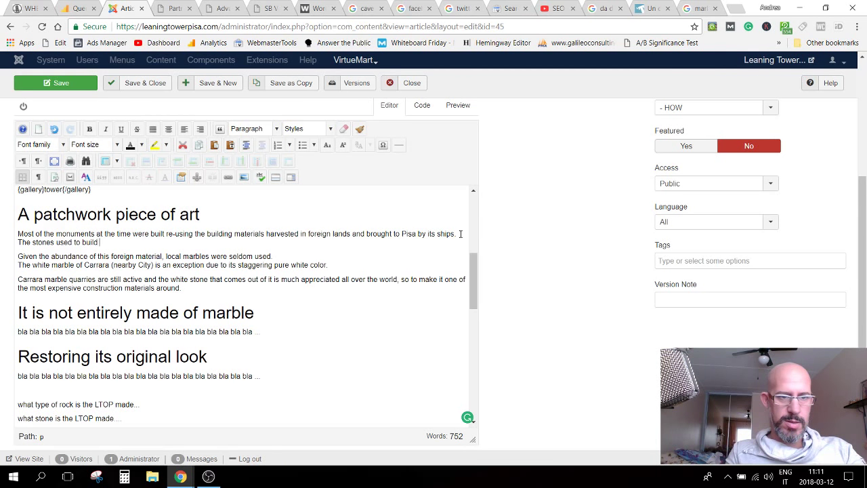
pyautogui.press('BackSpace')
pyautogui.press('BackSpace')
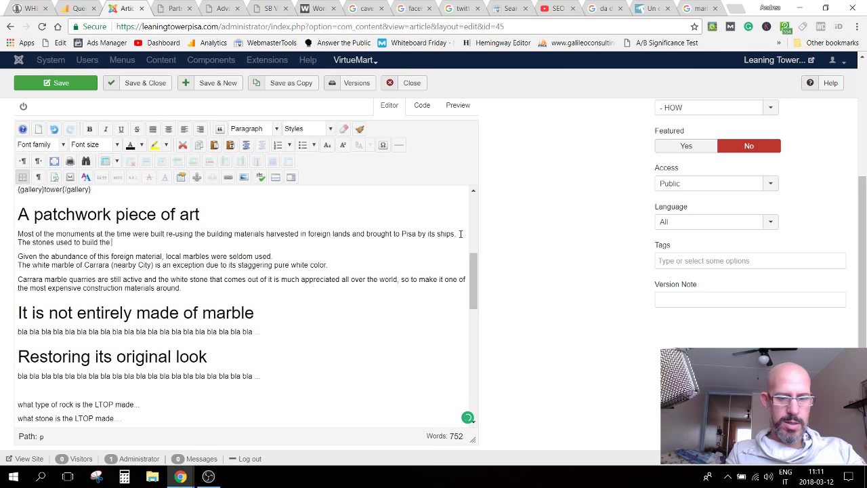
pyautogui.write('Tower ')
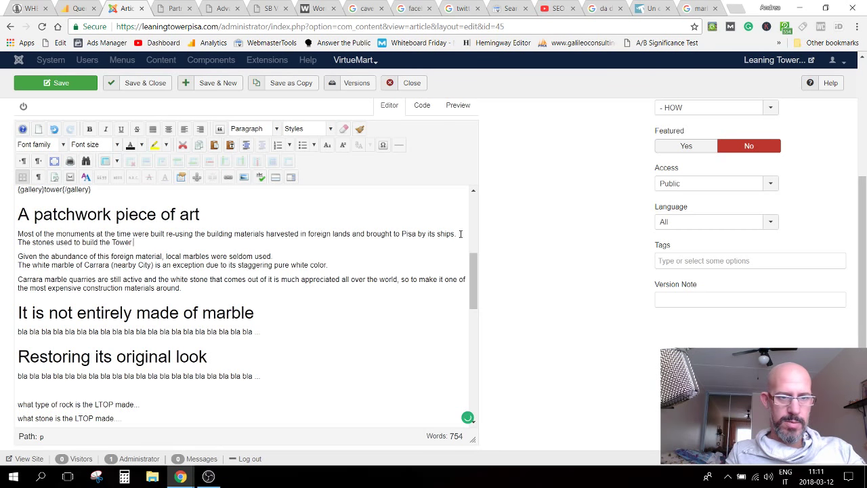
# Step: Continue the sentence about the Tower's stones with "came from many different location on the Mediterrenean sea,"
pyautogui.write('came ')
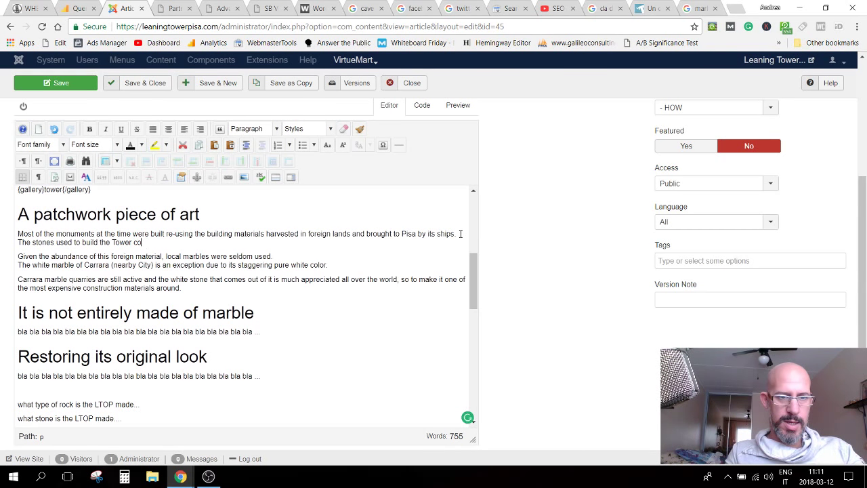
pyautogui.write('fr')
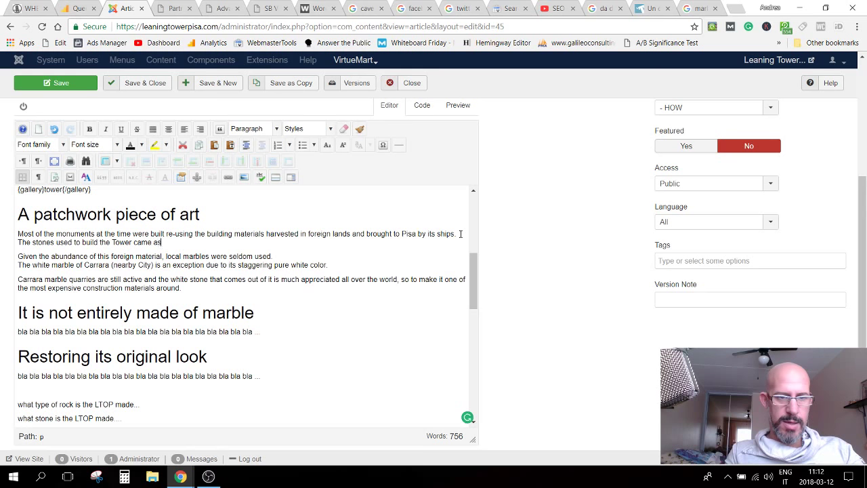
pyautogui.press('BackSpace')
pyautogui.press('BackSpace')
pyautogui.write('from')
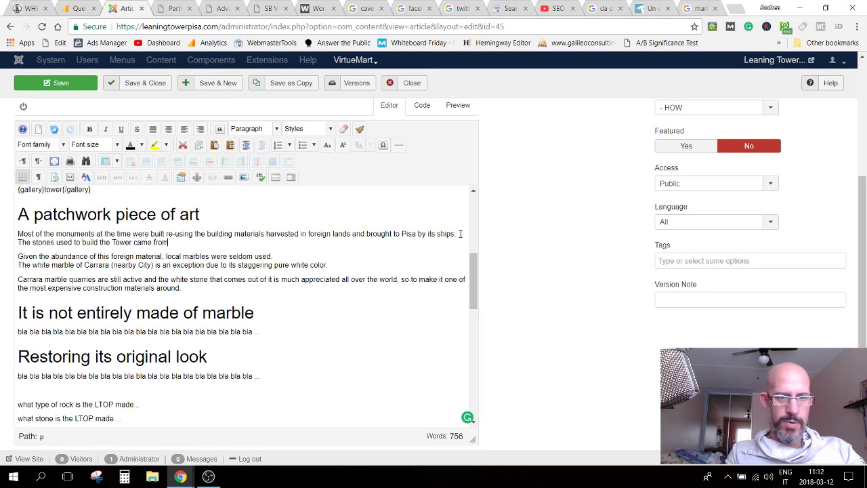
pyautogui.write(' many')
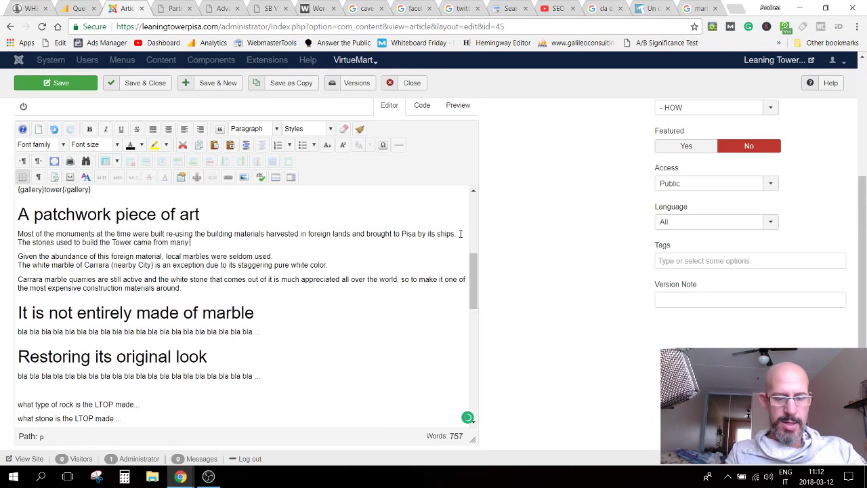
pyautogui.write(' different loc')
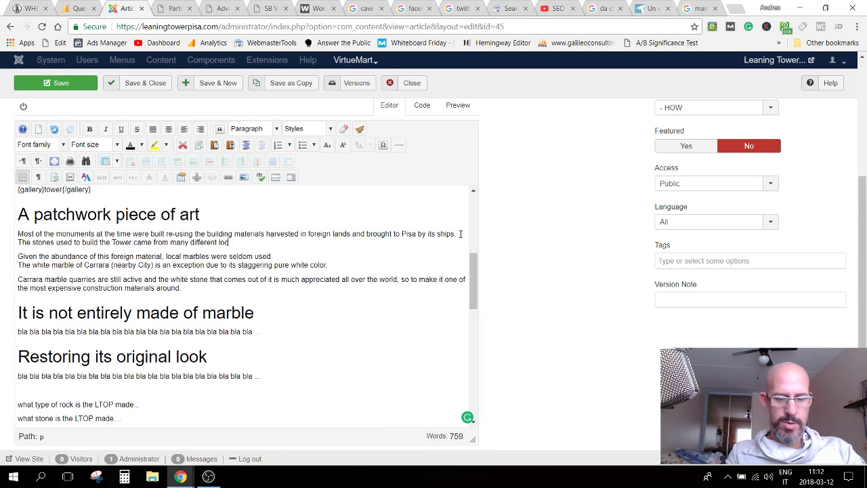
pyautogui.write('ation on')
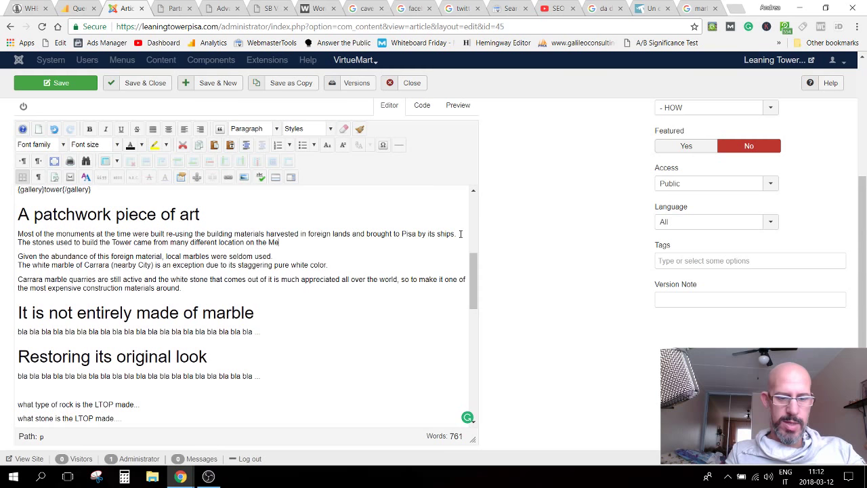
pyautogui.write('editerr')
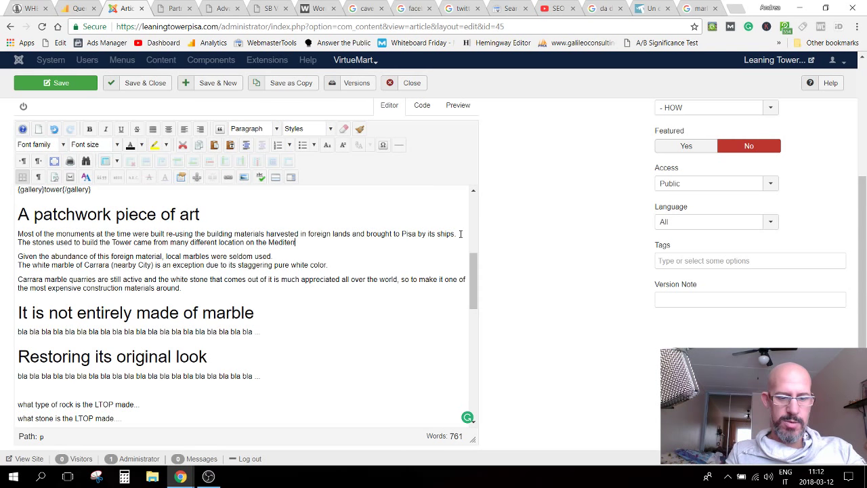
pyautogui.write('anean sea, ')
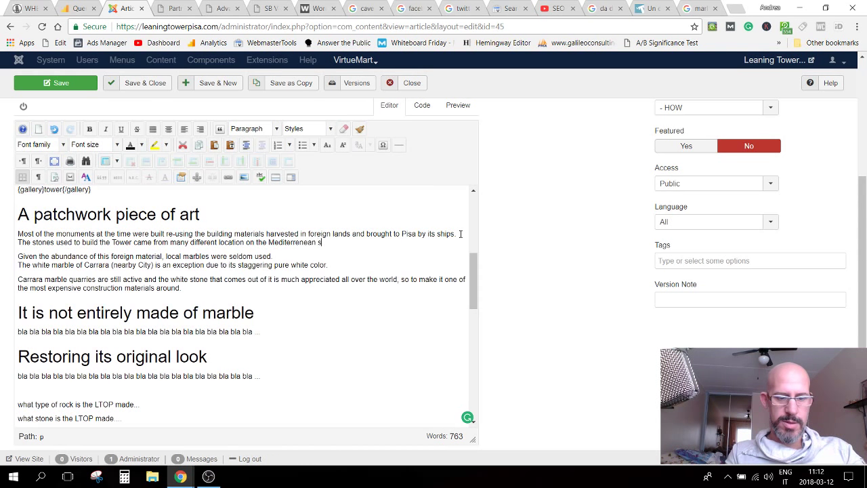
# Step: Finish the sentence about the Tower's stones with "including Africa, Greece and Turkey."
pyautogui.write('o')
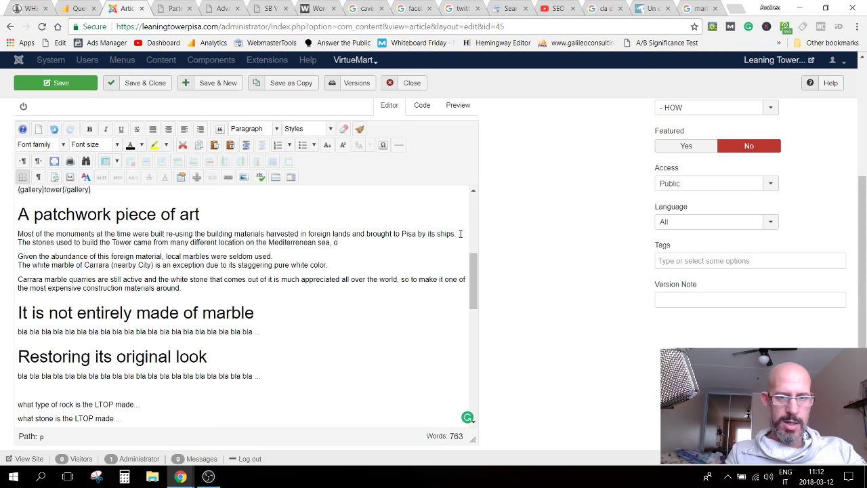
pyautogui.press('BackSpace')
pyautogui.write('inclu')
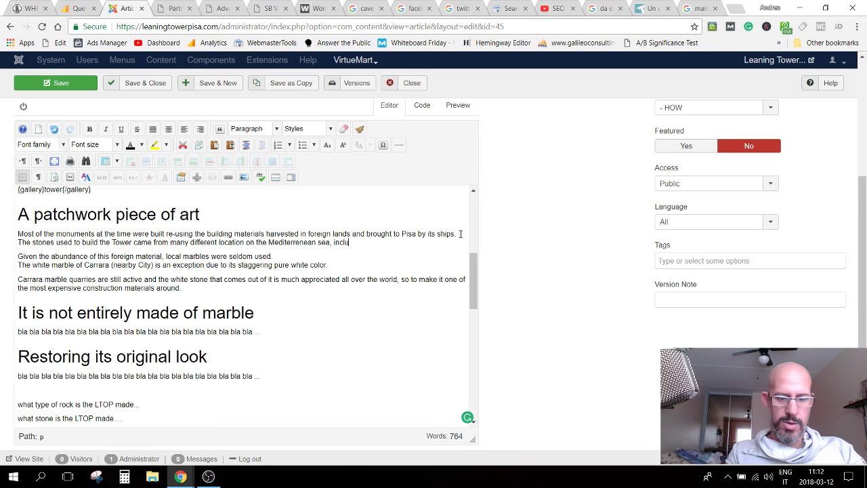
pyautogui.write('ding Afric')
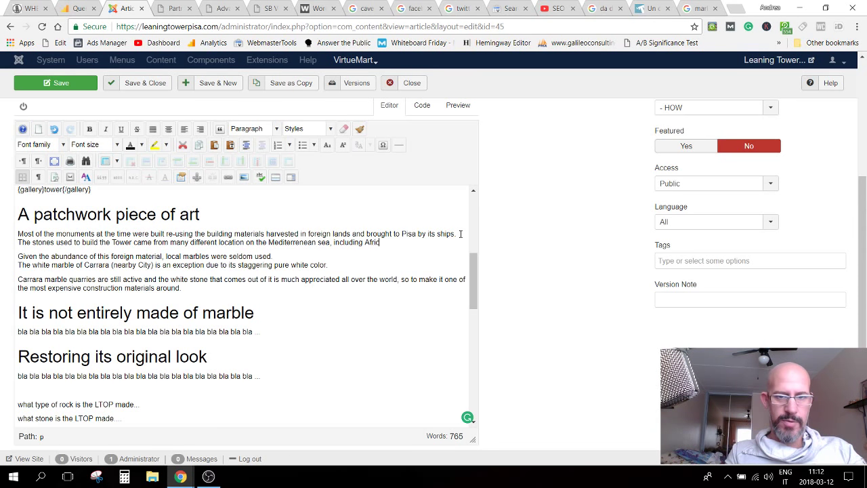
pyautogui.write('a,')
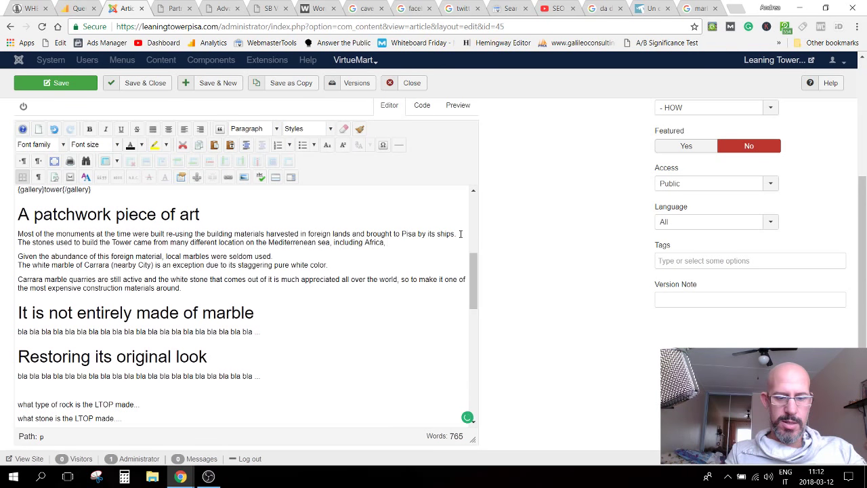
pyautogui.write(' Greec')
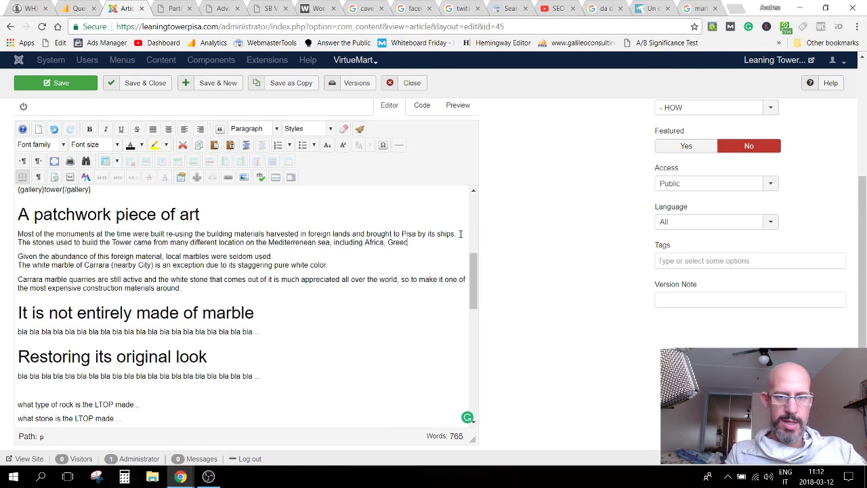
pyautogui.write('e and Turnkey')
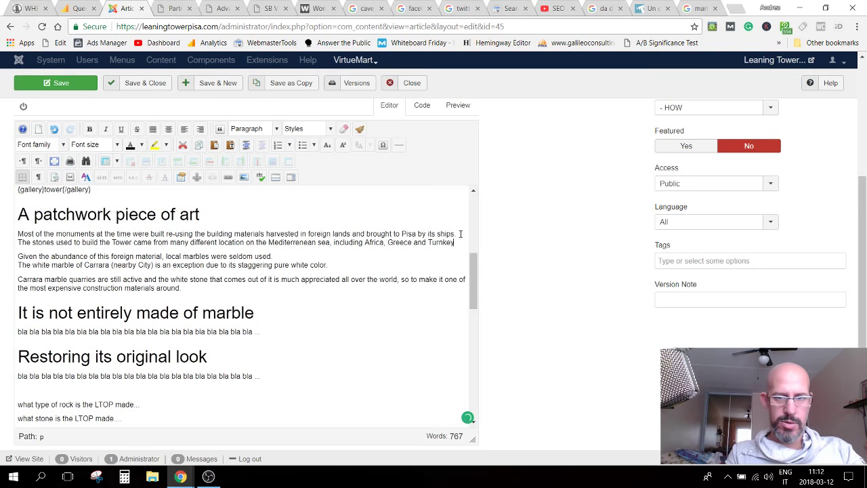
pyautogui.press('BackSpace')
pyautogui.press('BackSpace')
pyautogui.press('BackSpace')
pyautogui.write('k')
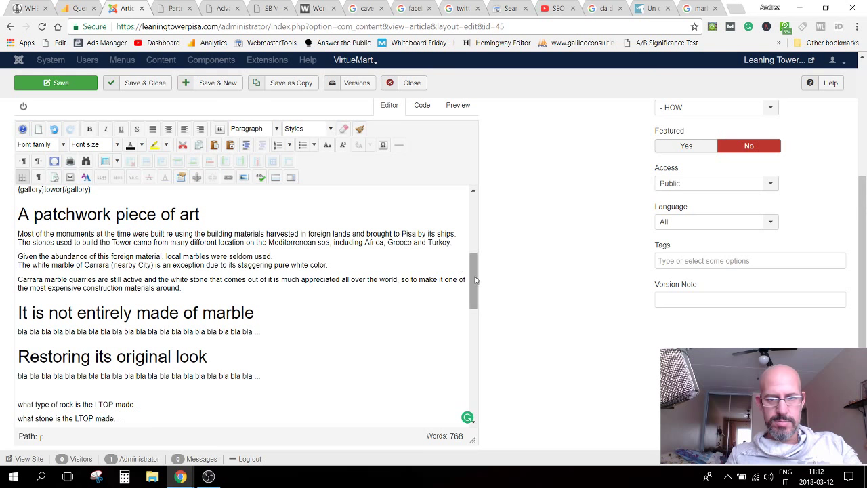
# Step: Correct the flagged words in the Tower's stones sentence to "Mediterranean" and "locations" using the Grammarly suggestions
pyautogui.moveTo(472, 279); pyautogui.dragTo(476, 327)
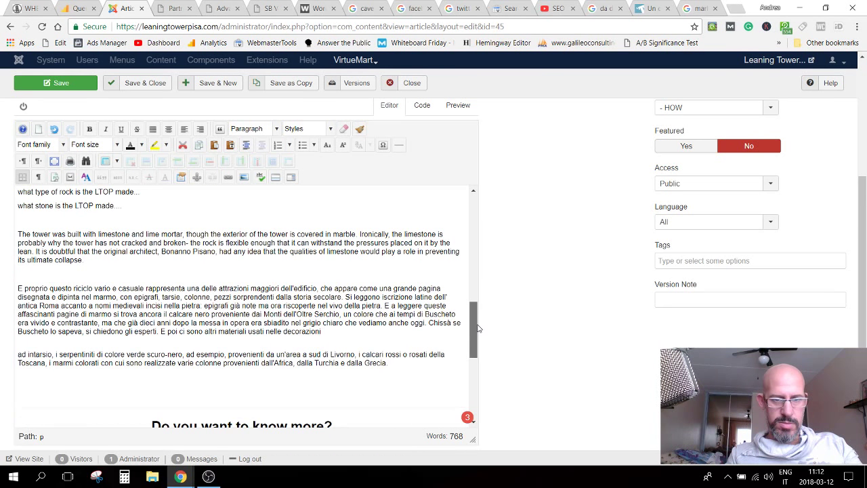
pyautogui.moveTo(476, 327); pyautogui.dragTo(458, 237)
pyautogui.scroll(-4, 457, 237)
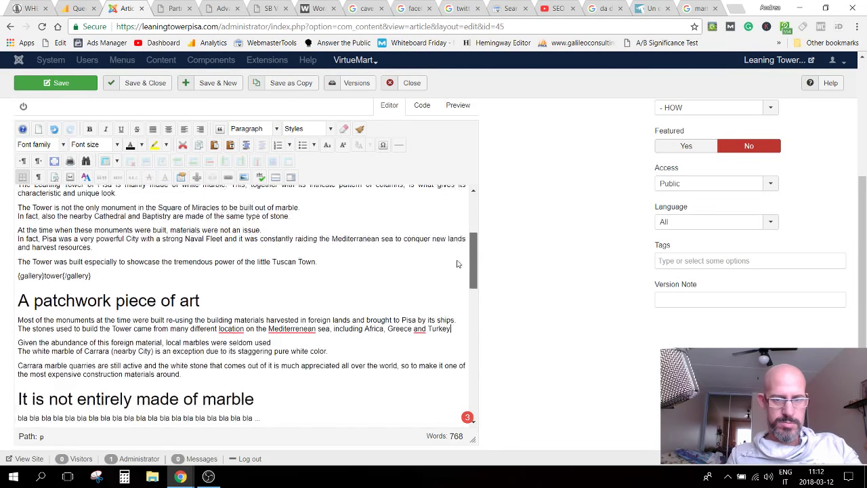
pyautogui.moveTo(418, 270)
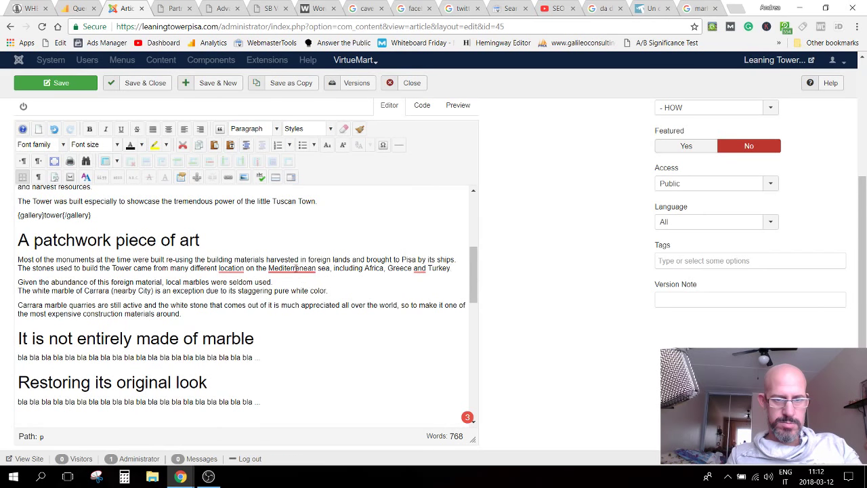
pyautogui.moveTo(298, 271)
pyautogui.click(291, 189)
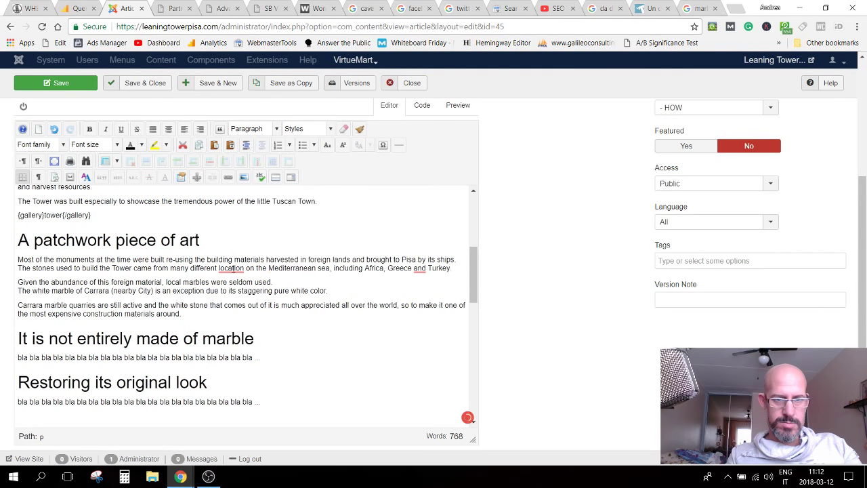
pyautogui.moveTo(231, 269)
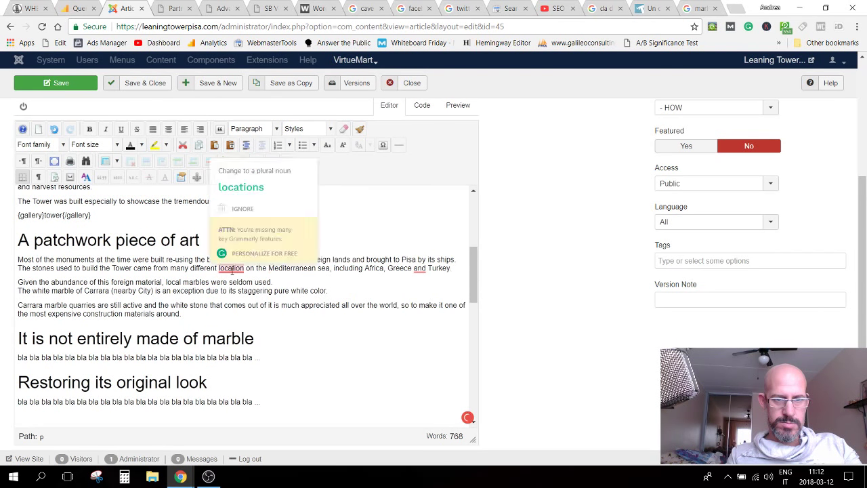
pyautogui.click(239, 196)
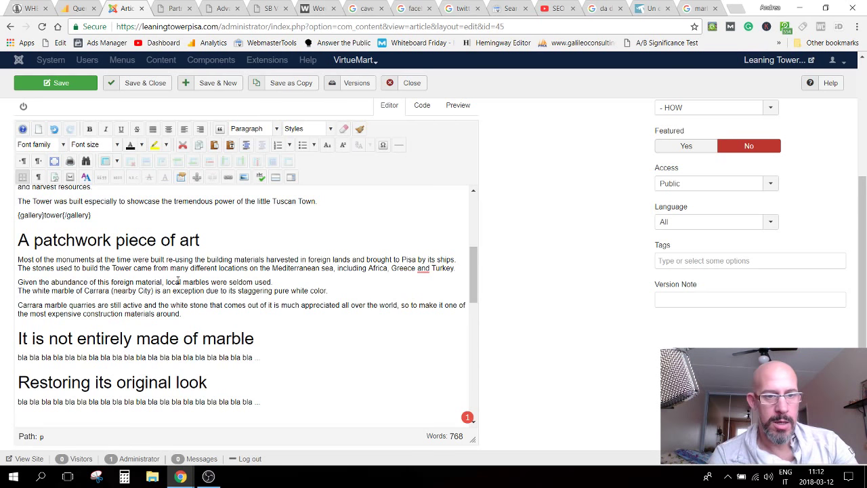
# Step: Replace the placeholder text under "It is not entirely made of marble" with "Apparently marble was expensive"
pyautogui.click(178, 280)
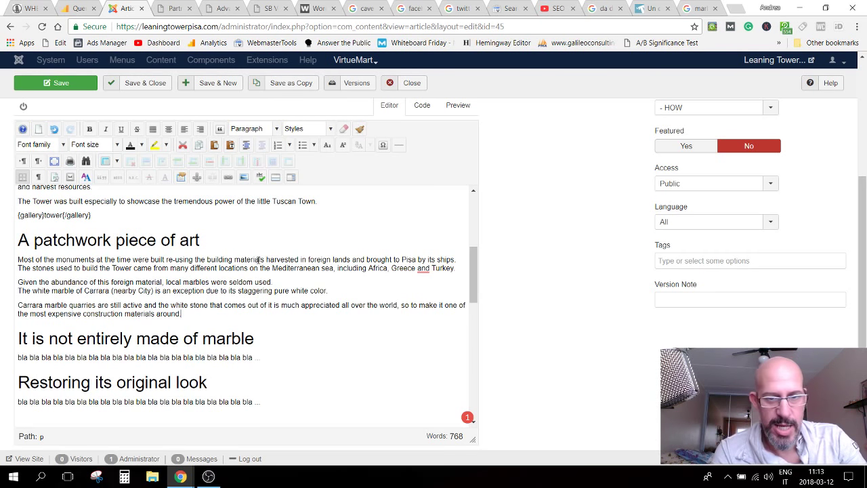
pyautogui.scroll(2, 260, 260)
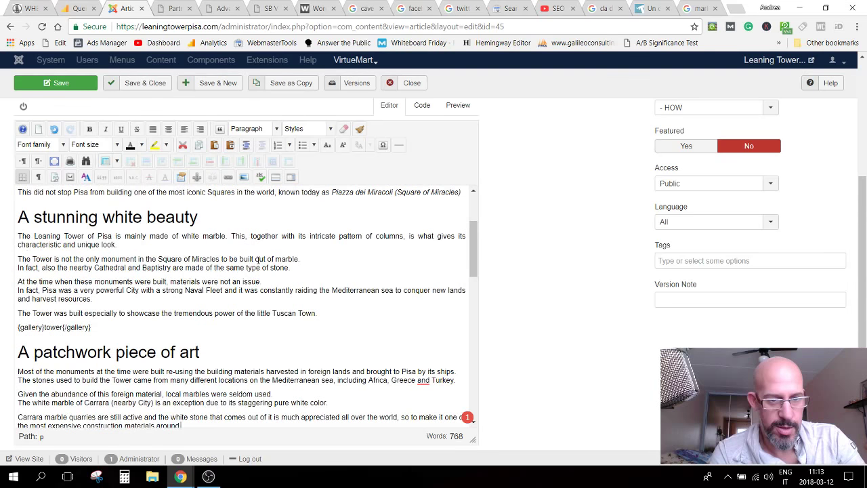
pyautogui.scroll(-2, 258, 260)
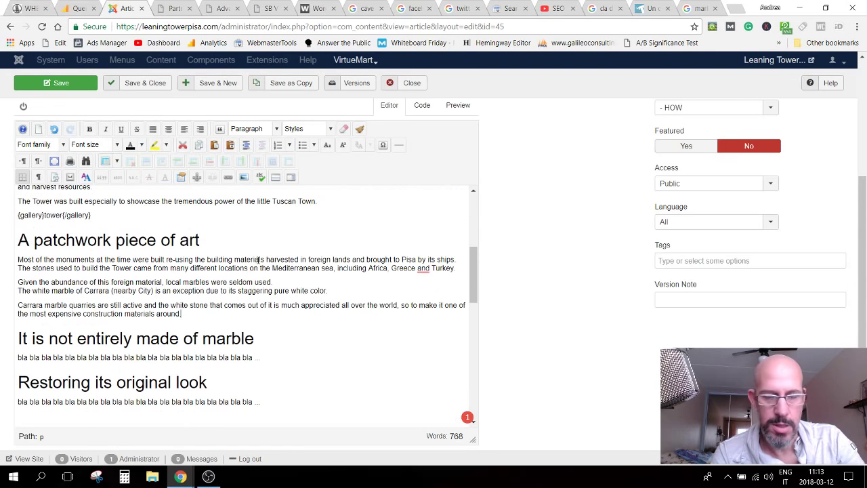
pyautogui.scroll(-1, 201, 268)
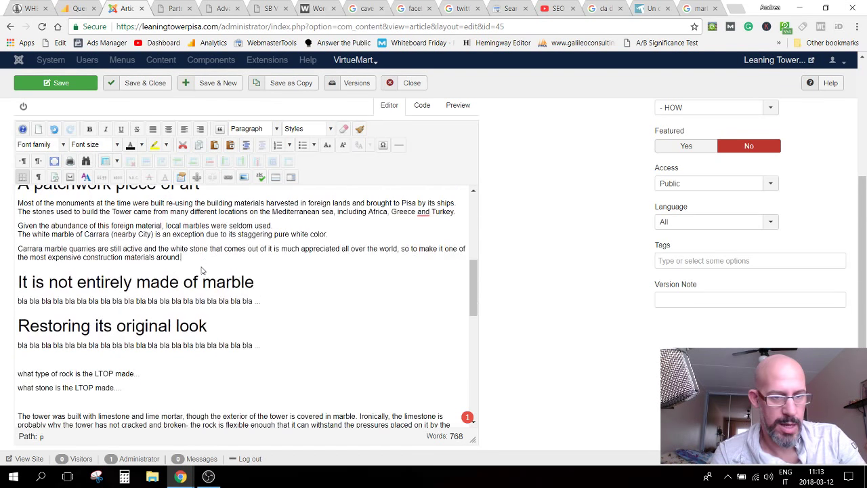
pyautogui.click(201, 270)
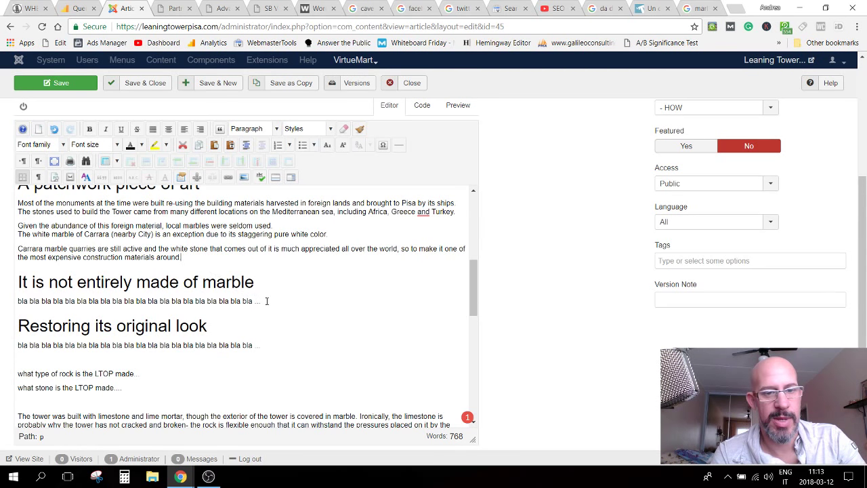
pyautogui.moveTo(267, 300); pyautogui.dragTo(17, 303)
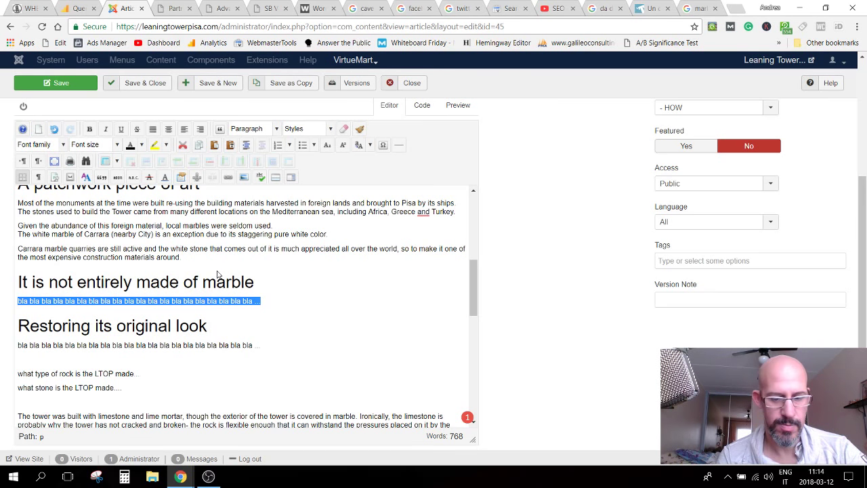
pyautogui.write('M')
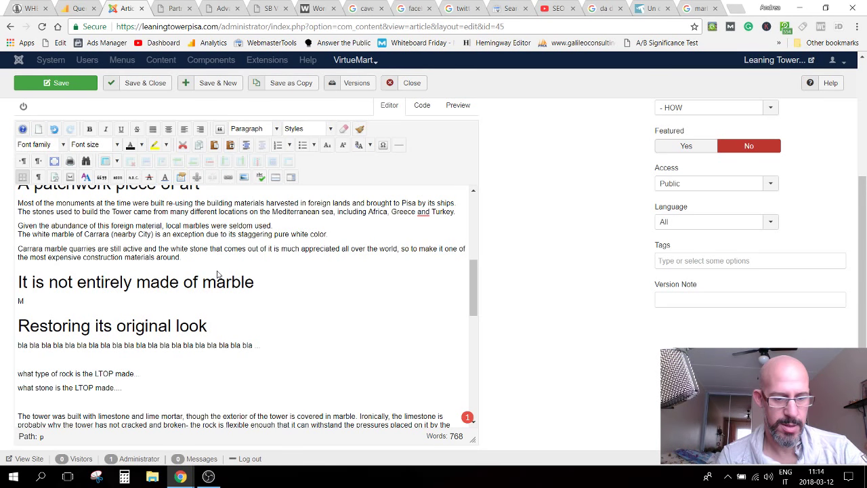
pyautogui.press('BackSpace')
pyautogui.write('Apparently')
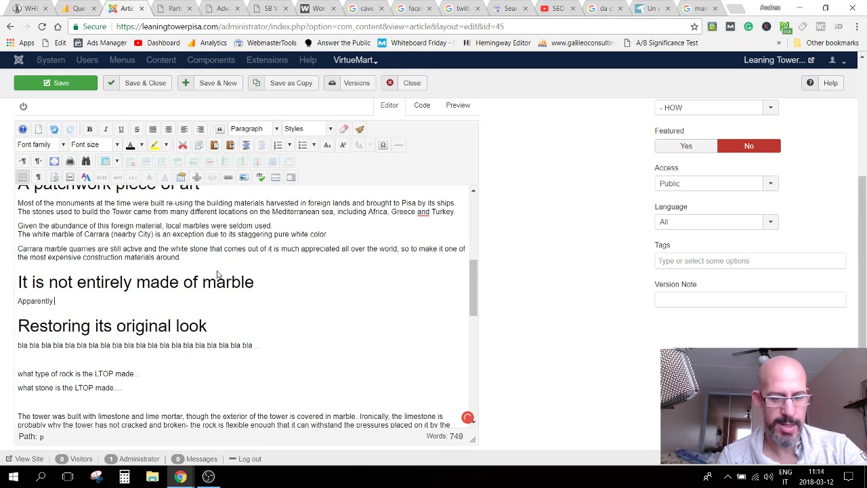
pyautogui.write(' marble was')
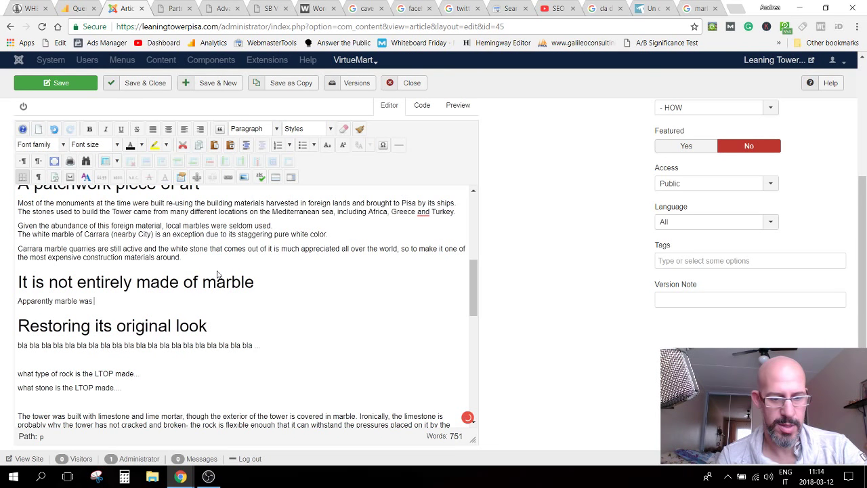
pyautogui.write(' expensiv')
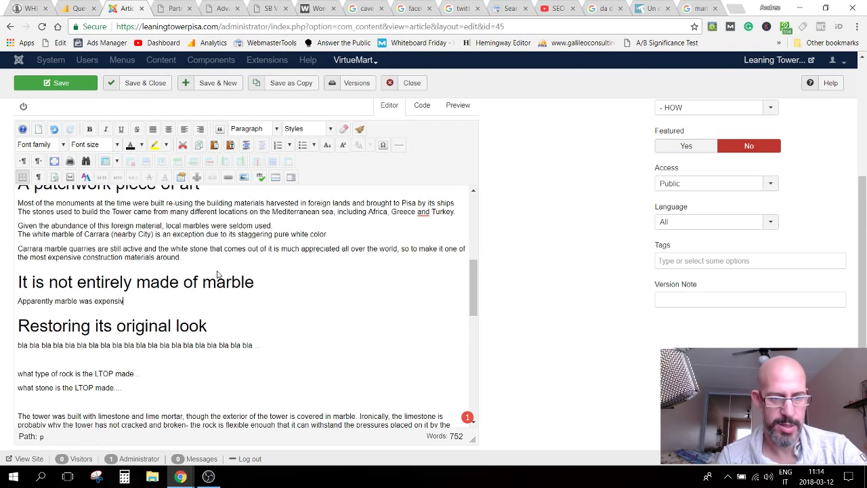
# Step: Continue the sentence about marble being expensive with "enven at the time the Tower was built..."
pyautogui.write('e enve')
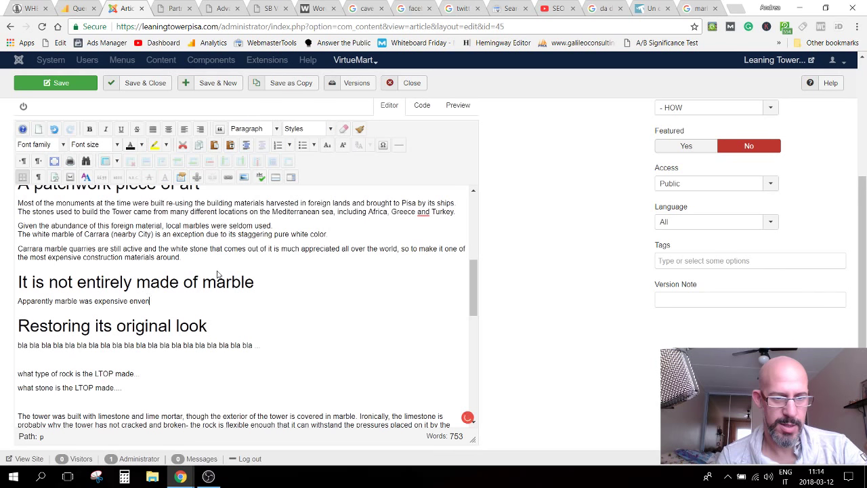
pyautogui.press('BackSpace')
pyautogui.press('BackSpace')
pyautogui.write('en at t')
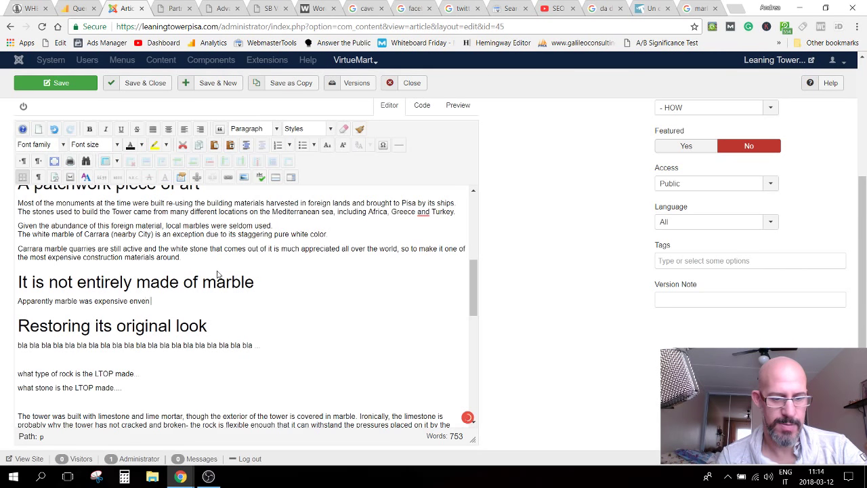
pyautogui.write('he')
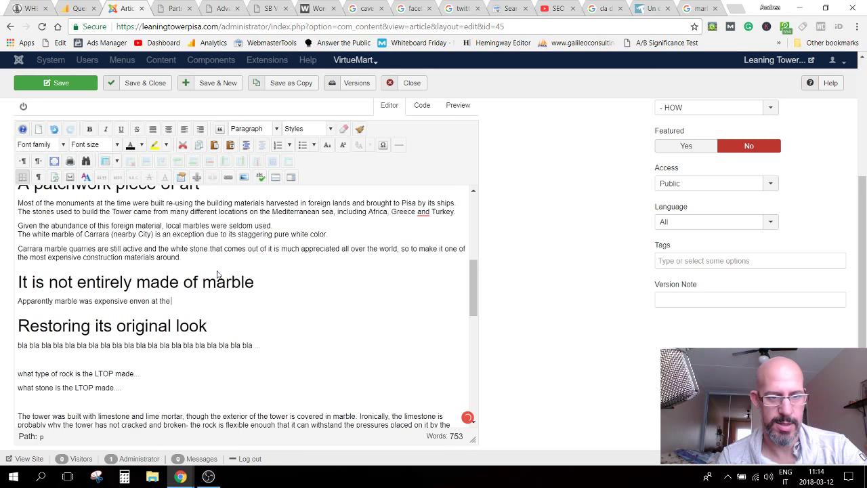
pyautogui.write(' time the ')
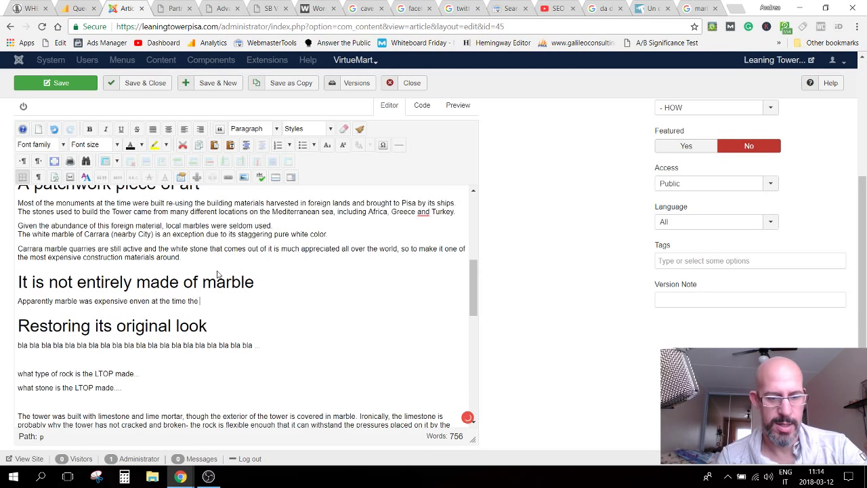
pyautogui.write('Tower was ')
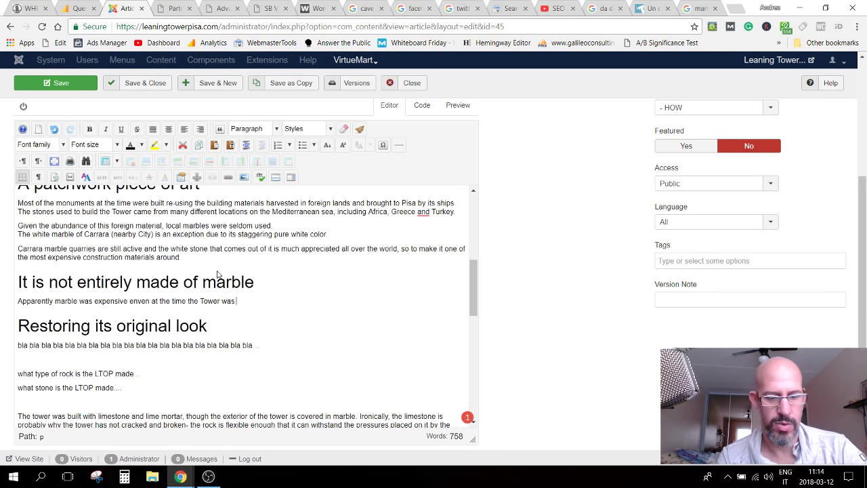
pyautogui.write('buil')
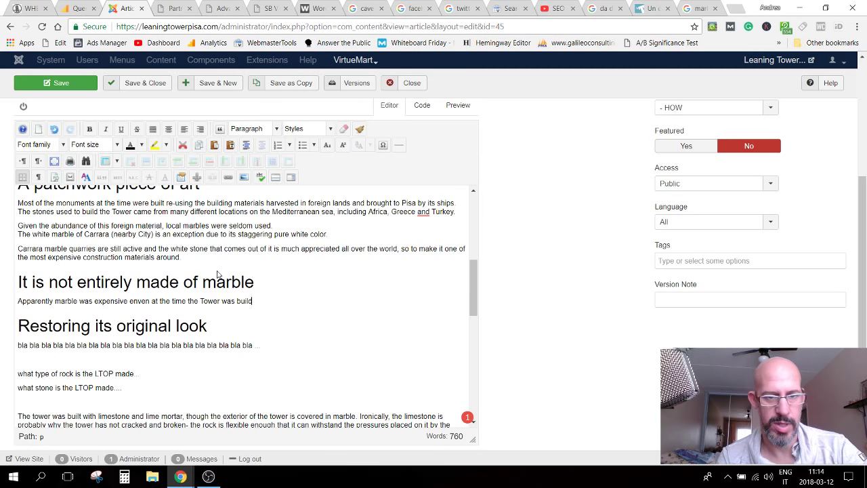
pyautogui.write('t...')
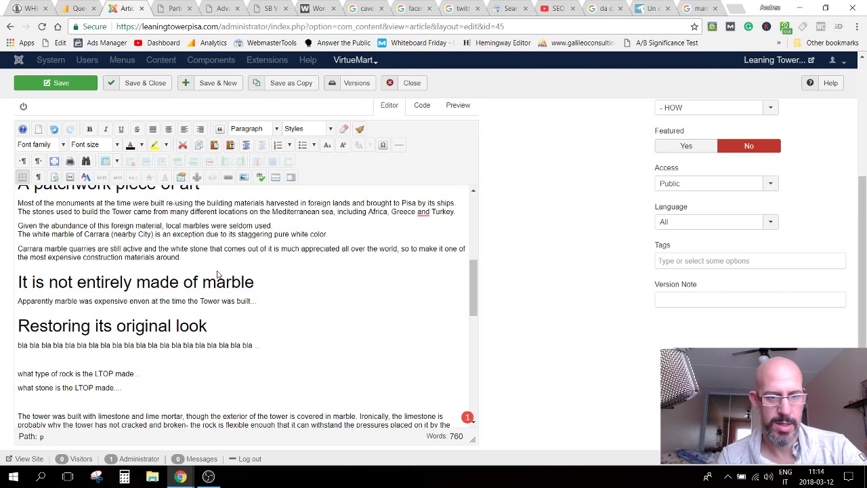
# Step: Extend the sentence under "It is not entirely made of marble" with "so they used limestone to build"
pyautogui.write(' so the')
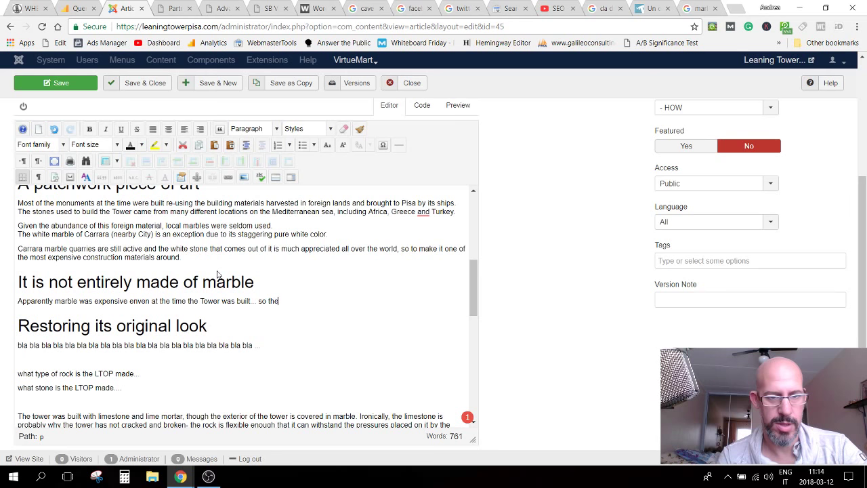
pyautogui.write('y used')
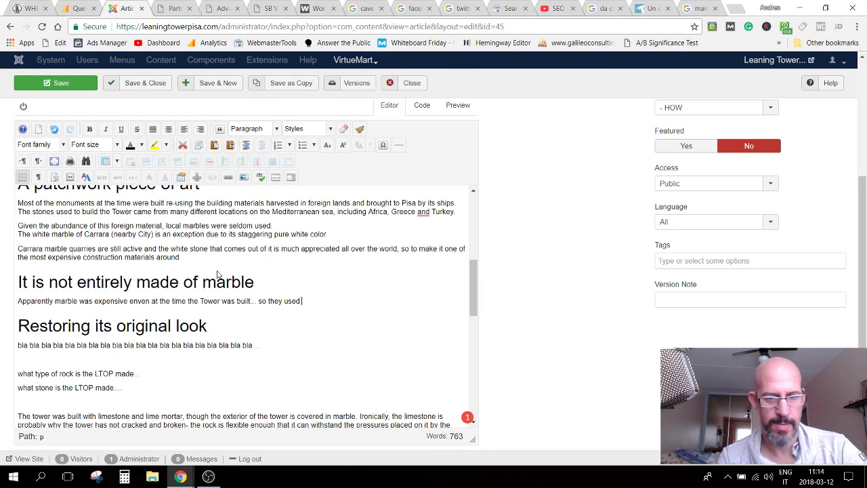
pyautogui.write(' limes')
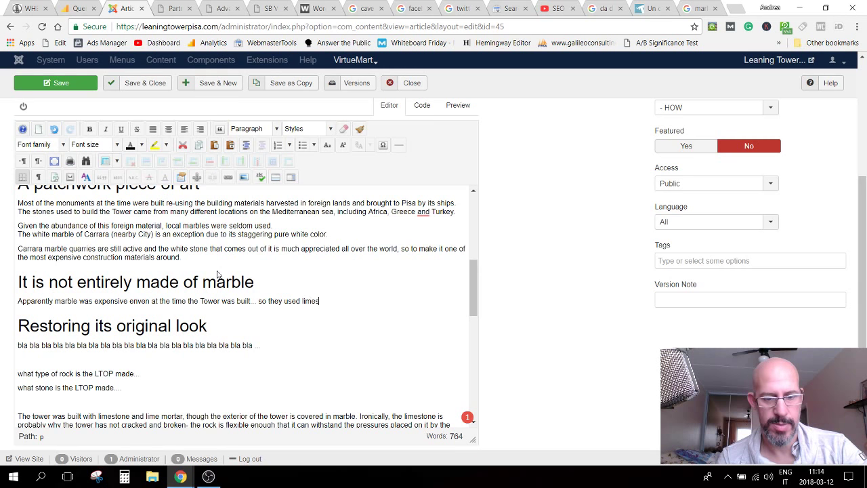
pyautogui.write('tone')
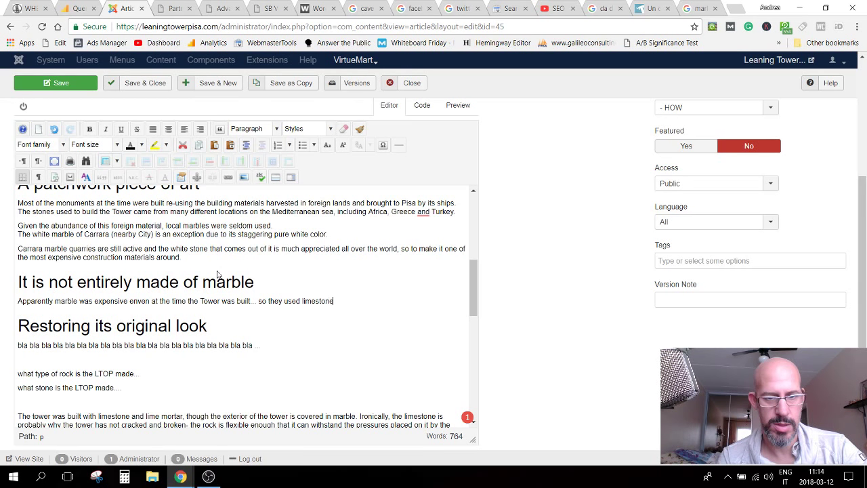
pyautogui.write(' to build ')
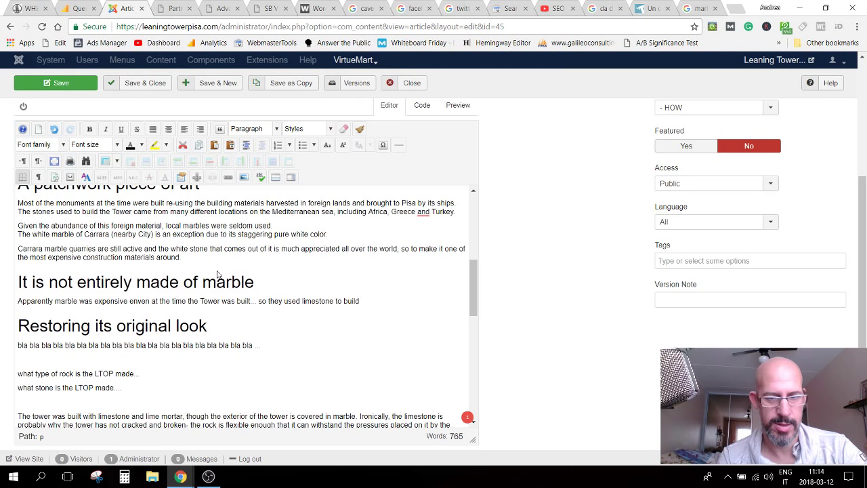
# Step: Finish the limestone sentence with "all the parts that were not visible."
pyautogui.write('e')
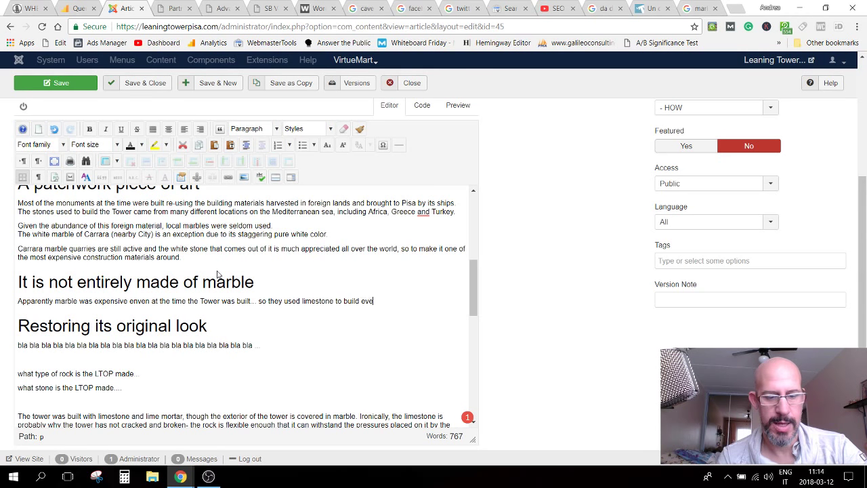
pyautogui.press('BackSpace')
pyautogui.write('a')
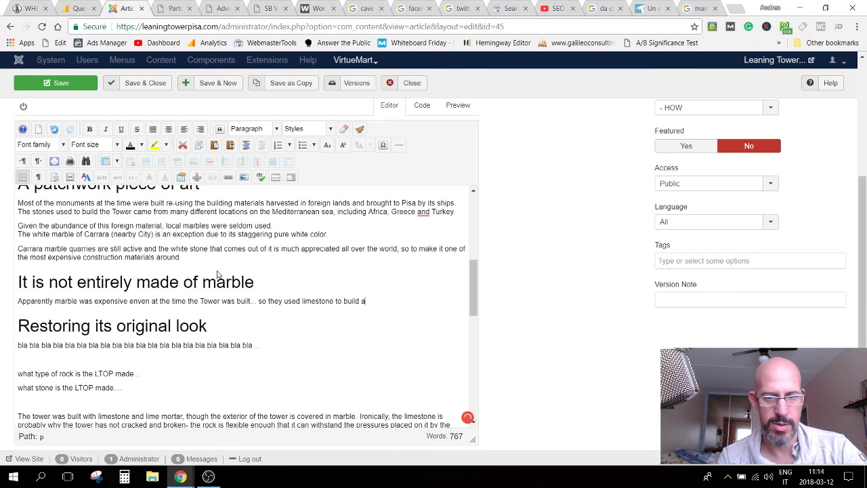
pyautogui.write('ll the part')
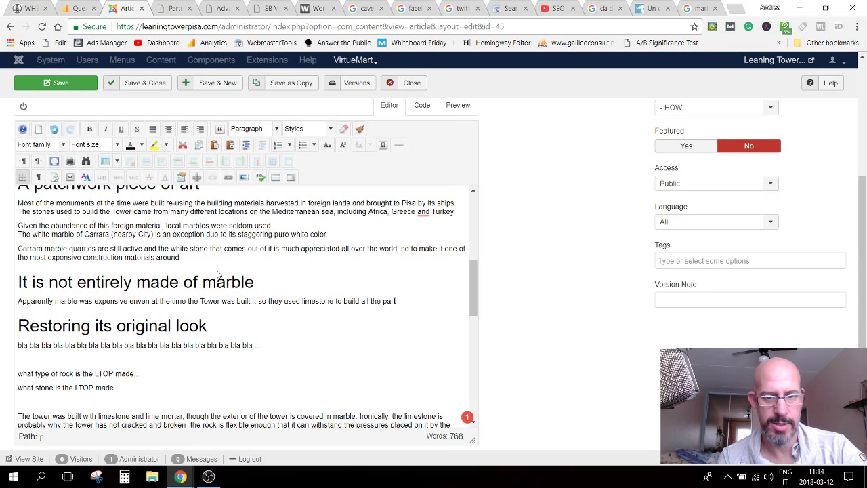
pyautogui.write('s that were nd')
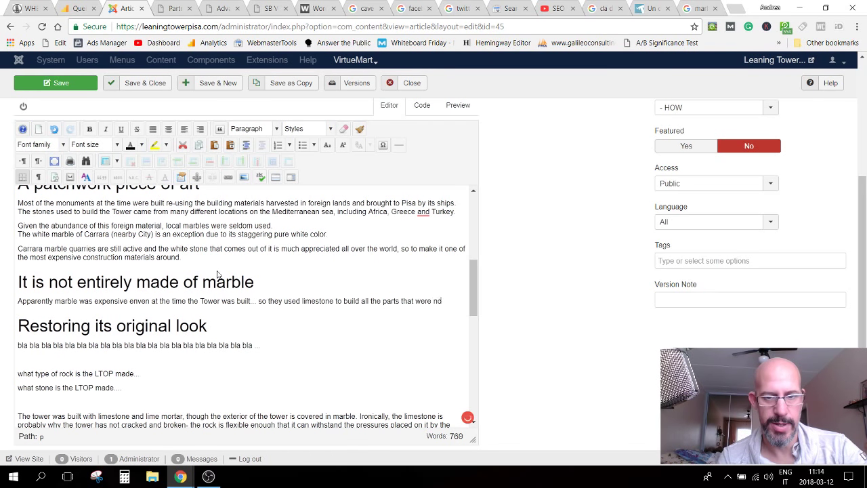
pyautogui.press('BackSpace')
pyautogui.write('ot ')
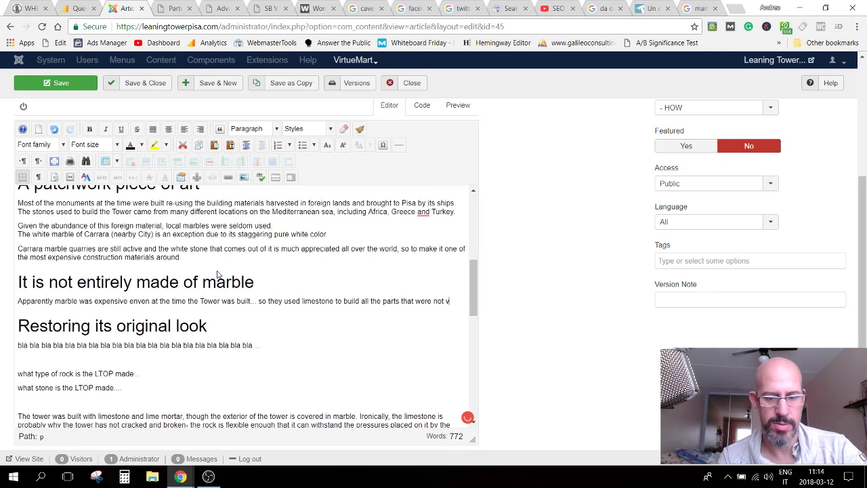
pyautogui.write('vi')
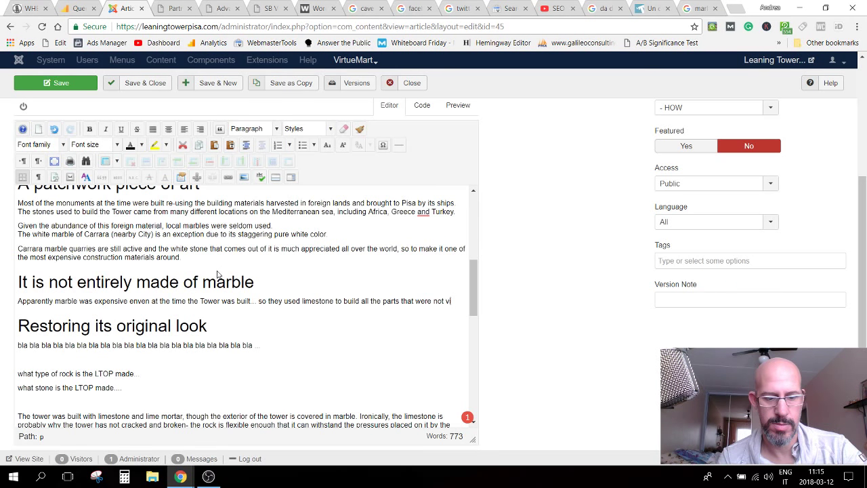
pyautogui.write('sible.')
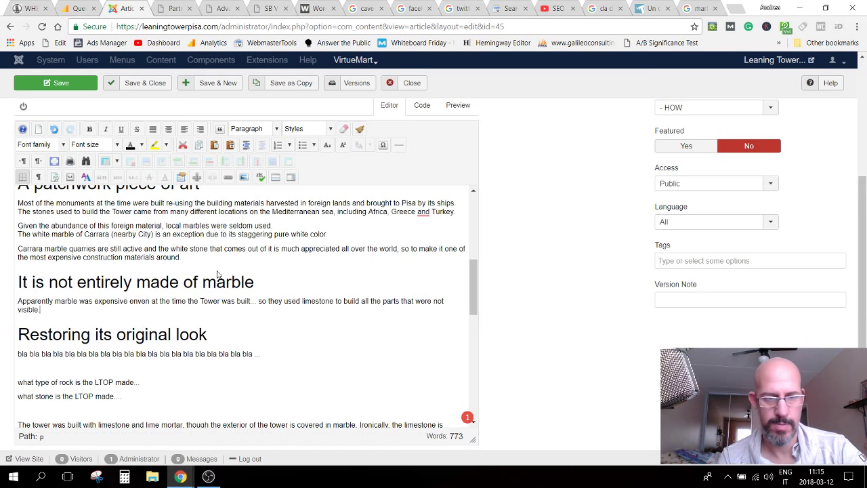
# Step: Start a new paragraph below the limestone sentence with "While this wa probably an attempt to save precious material for"
pyautogui.press('Return')
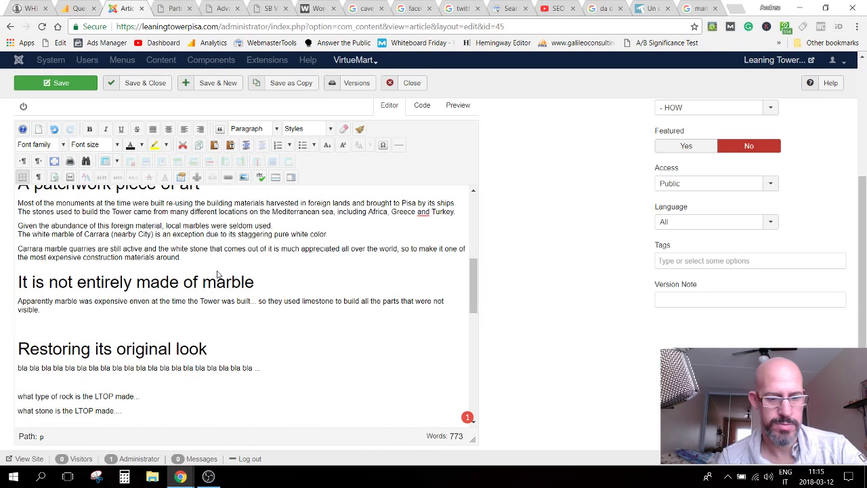
pyautogui.write('Whil')
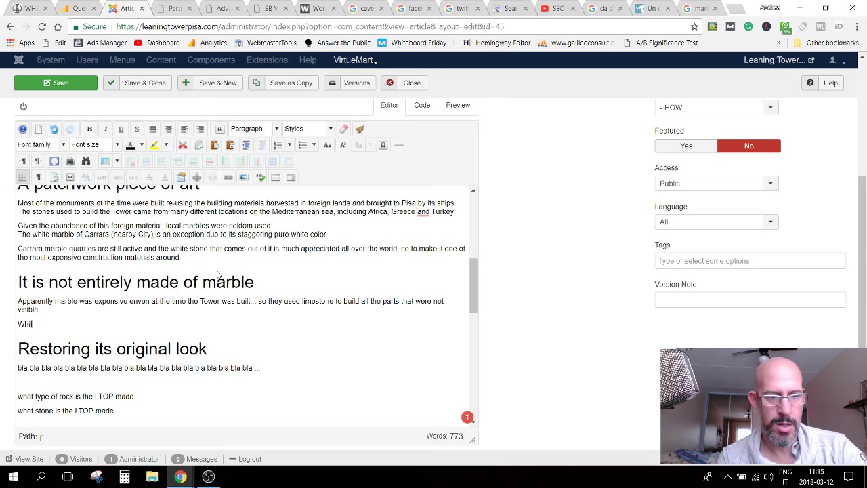
pyautogui.write('e this wa p')
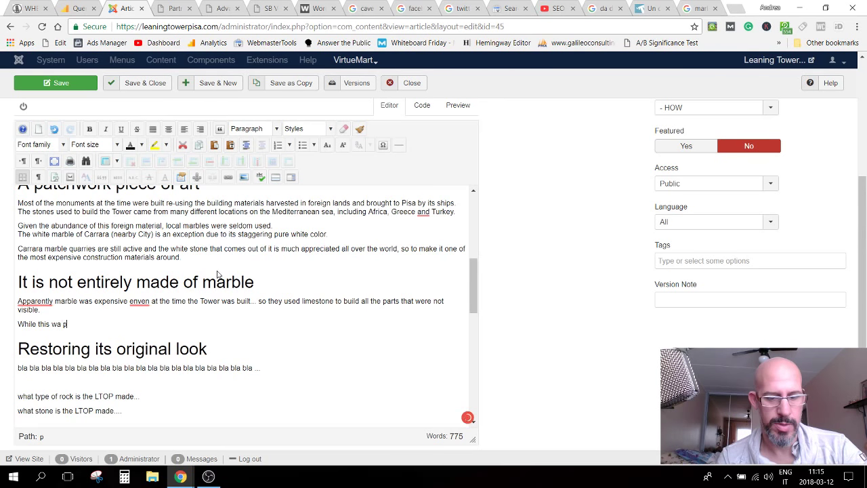
pyautogui.write('robably')
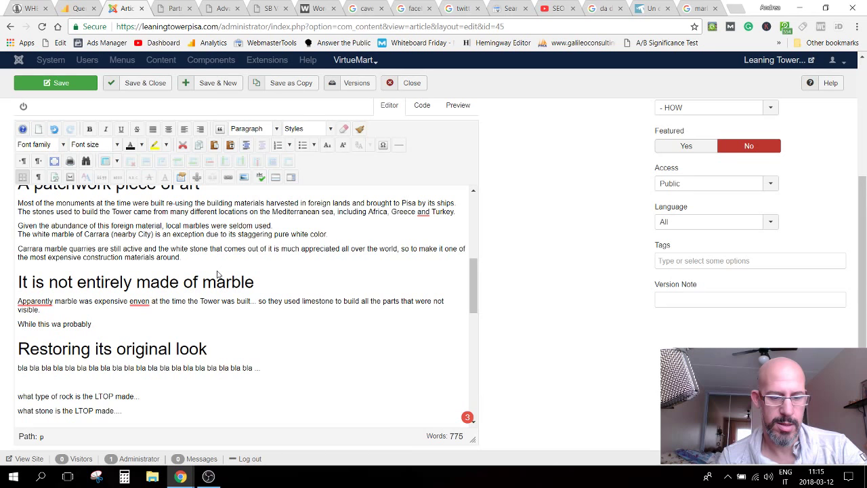
pyautogui.write(' an attempt to')
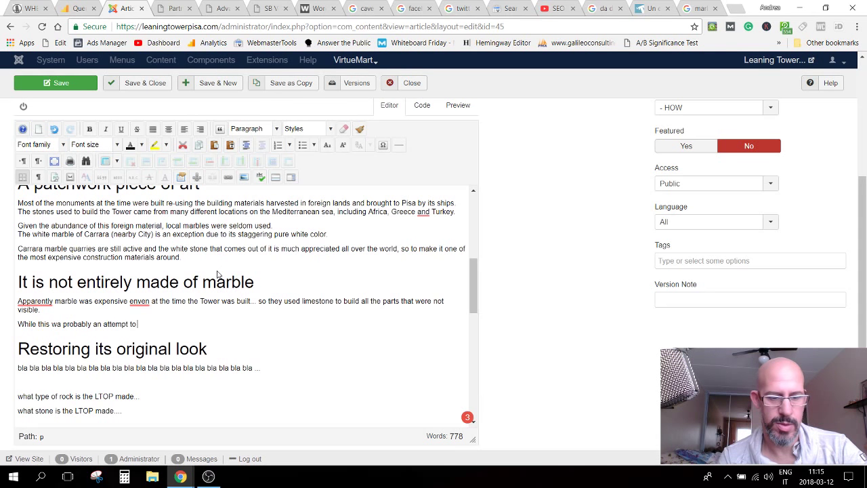
pyautogui.write(' save ')
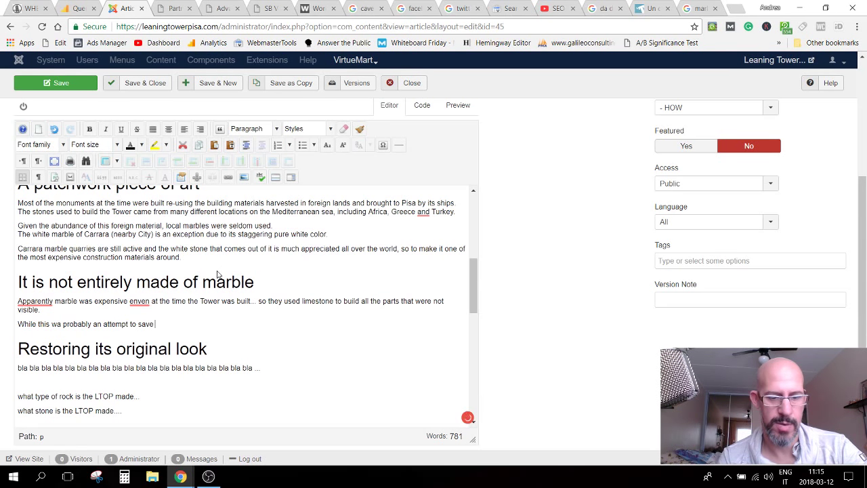
pyautogui.write('preciou')
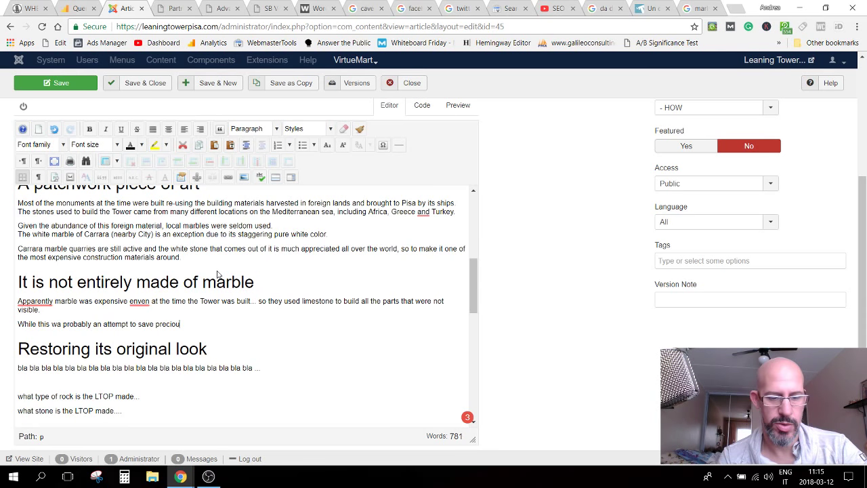
pyautogui.write('s ma')
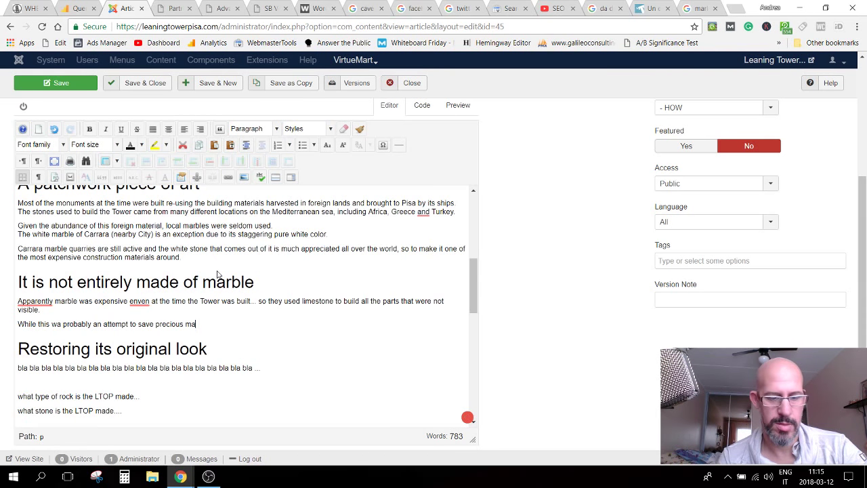
pyautogui.write('terial for')
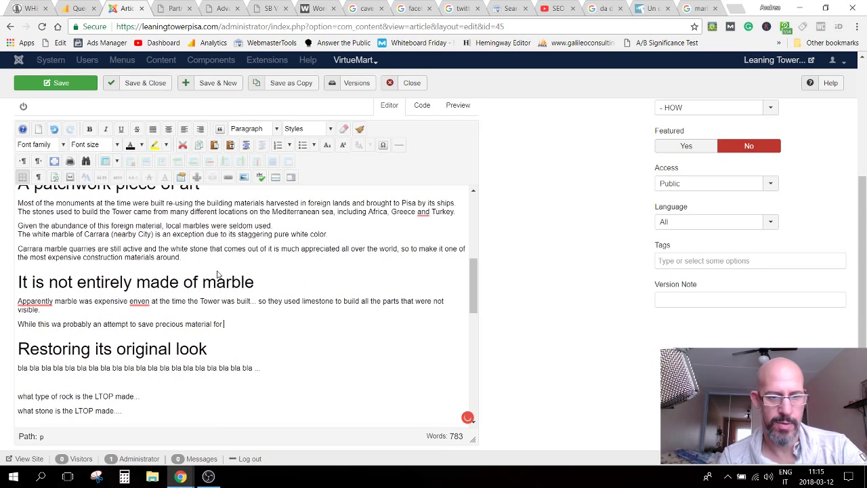
# Step: Continue the sentence about saving precious material under "It is not entirely made of marble" with "some other stunning construction,"
pyautogui.write(' s')
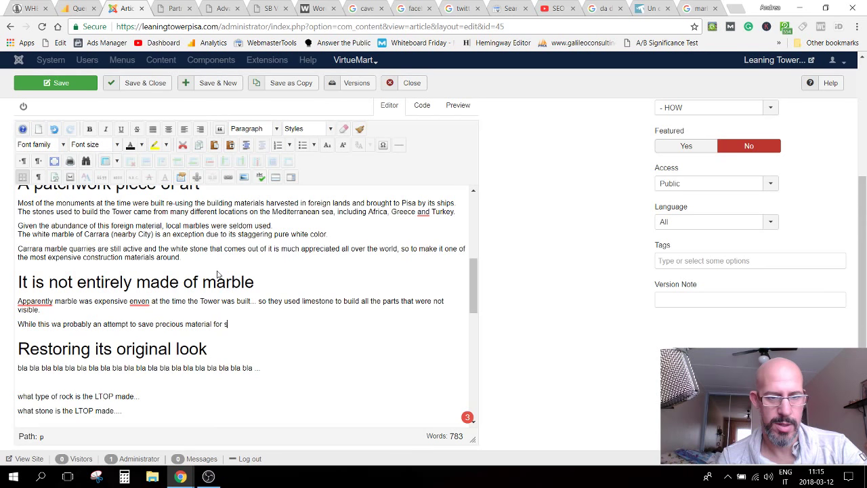
pyautogui.write('ome other')
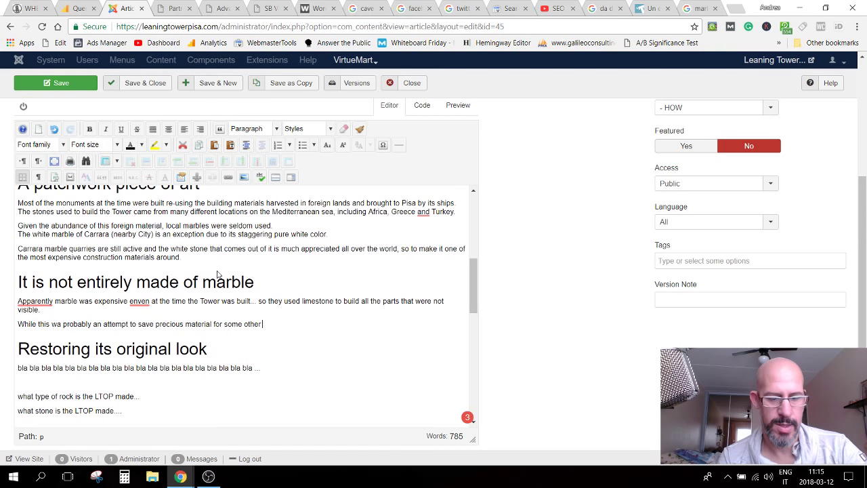
pyautogui.write(' stun')
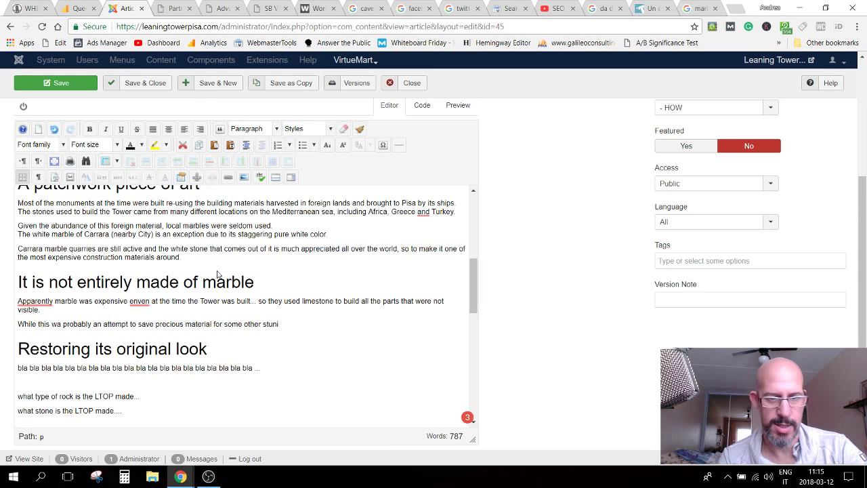
pyautogui.write('n')
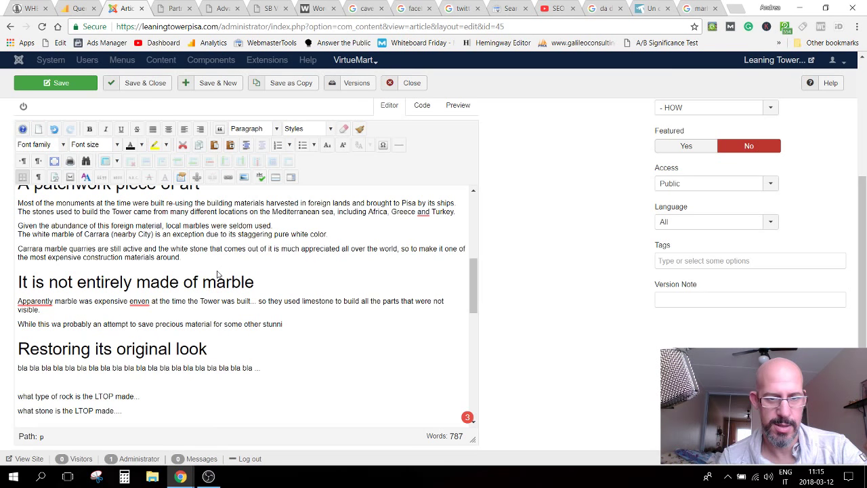
pyautogui.write('ng')
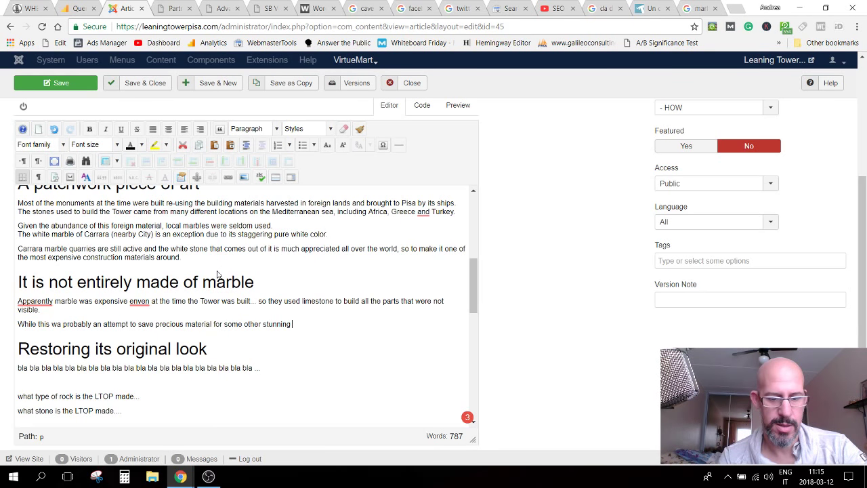
pyautogui.write(' construction, ')
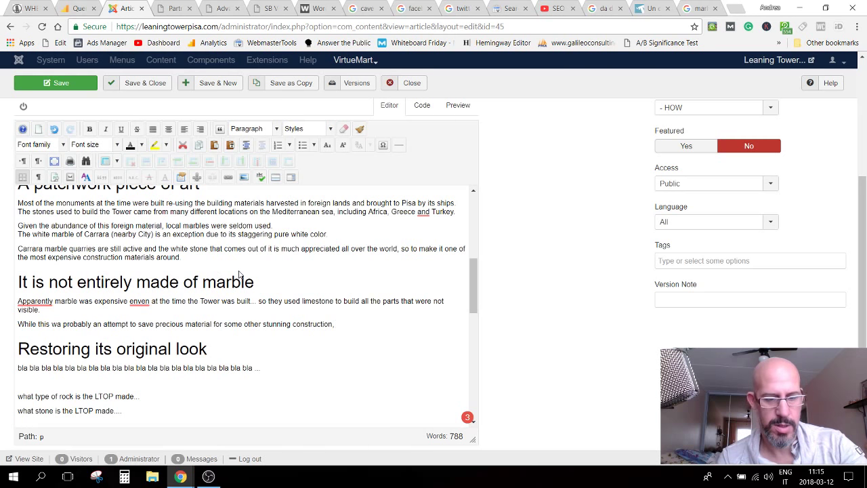
# Step: Extend the same sentence with "using limestone instead of marble might have contrivuted to"
pyautogui.write('us')
pyautogui.write('ing l')
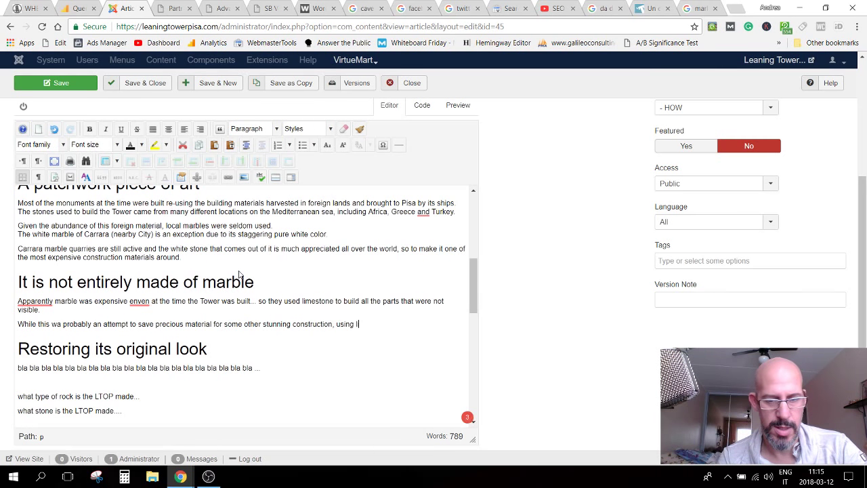
pyautogui.write('imeston')
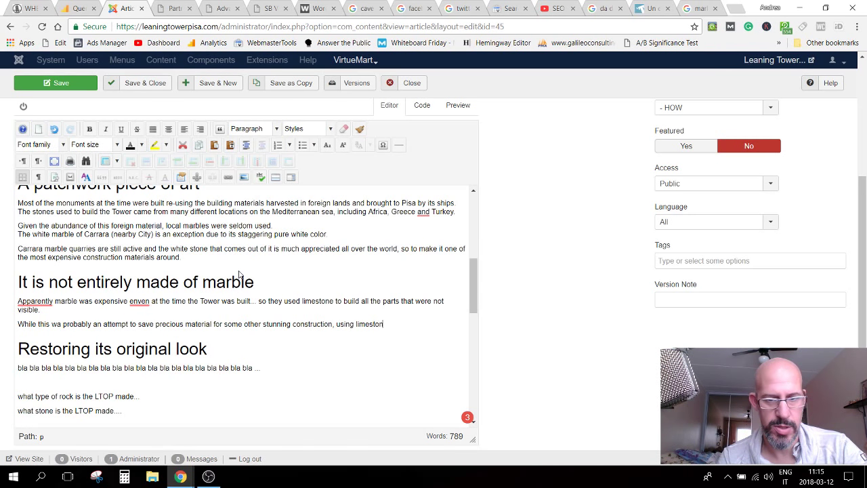
pyautogui.write('e instead o')
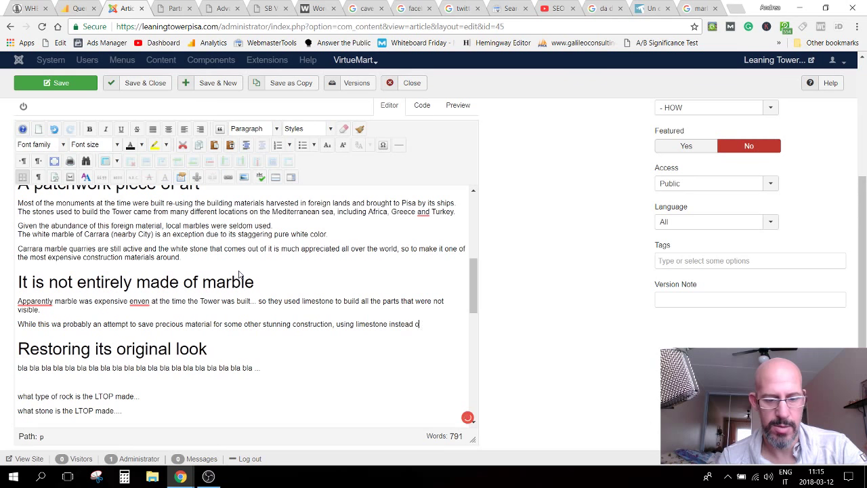
pyautogui.write('f marble')
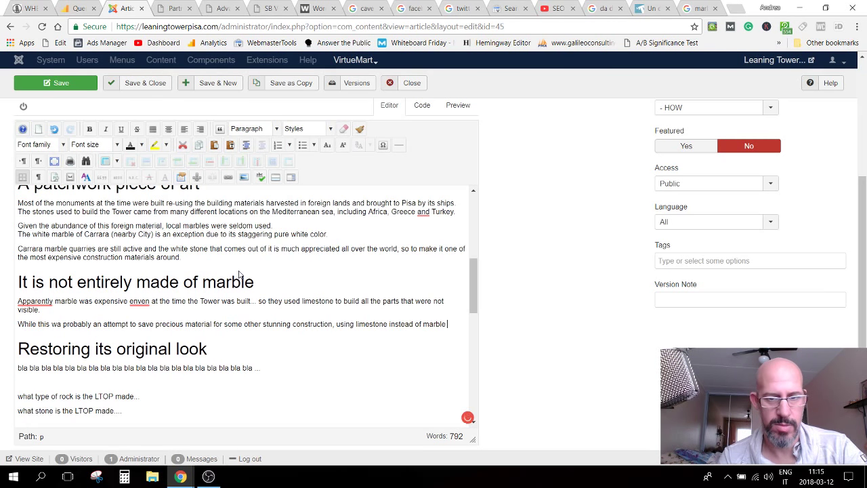
pyautogui.write(' might ha')
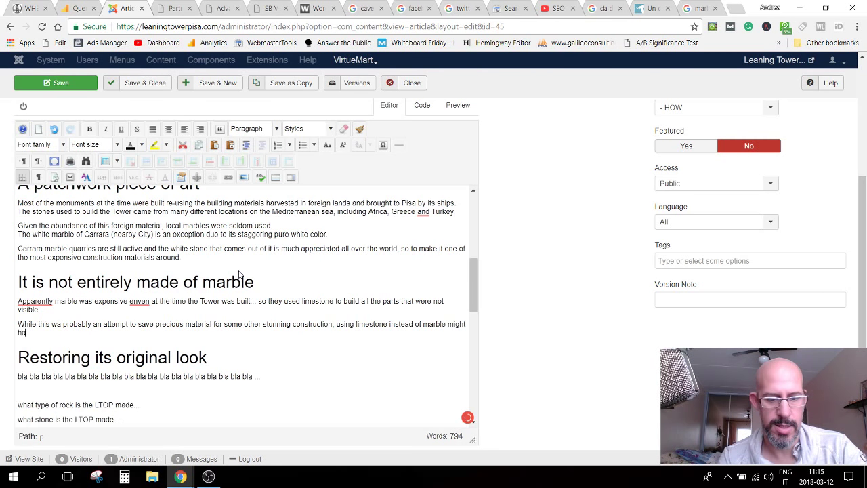
pyautogui.write('ve contrivu')
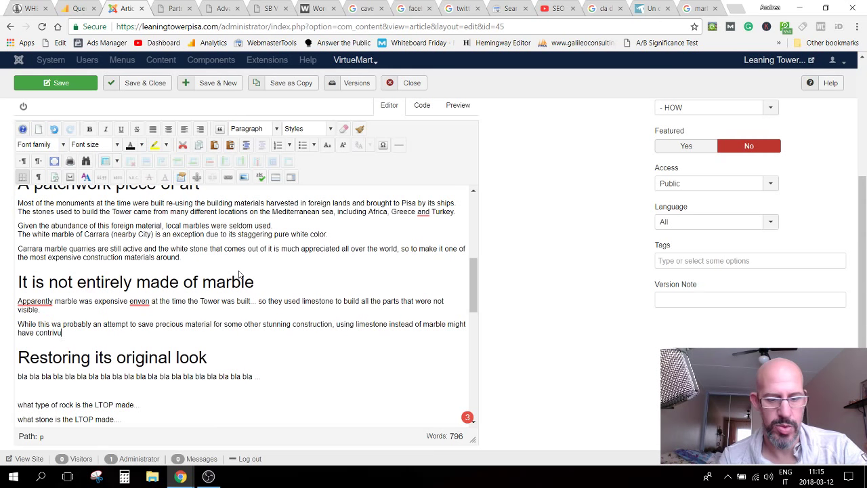
pyautogui.write('ted to')
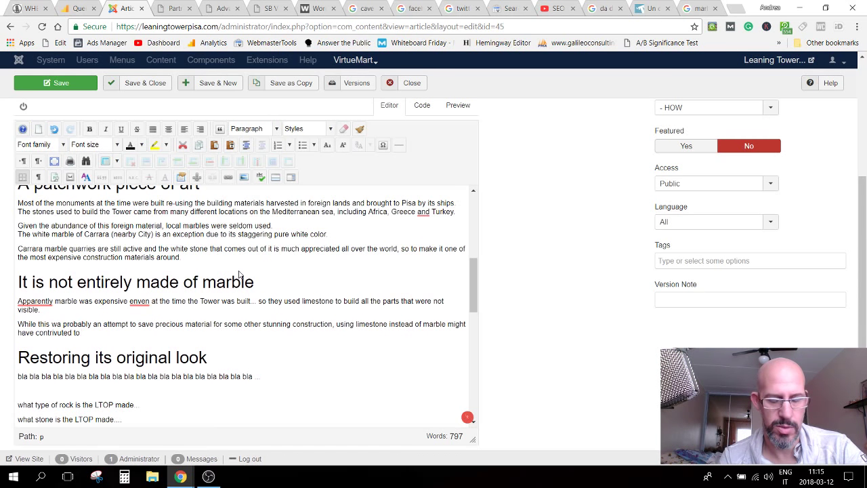
# Step: Finish the sentence about using limestone instead of marble with "save the Leaning Tower from collapring."
pyautogui.write(' sa')
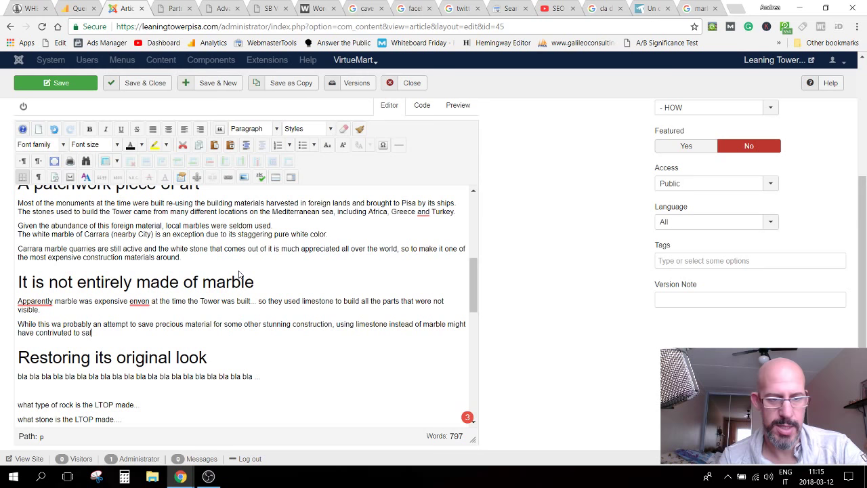
pyautogui.write('ve the ')
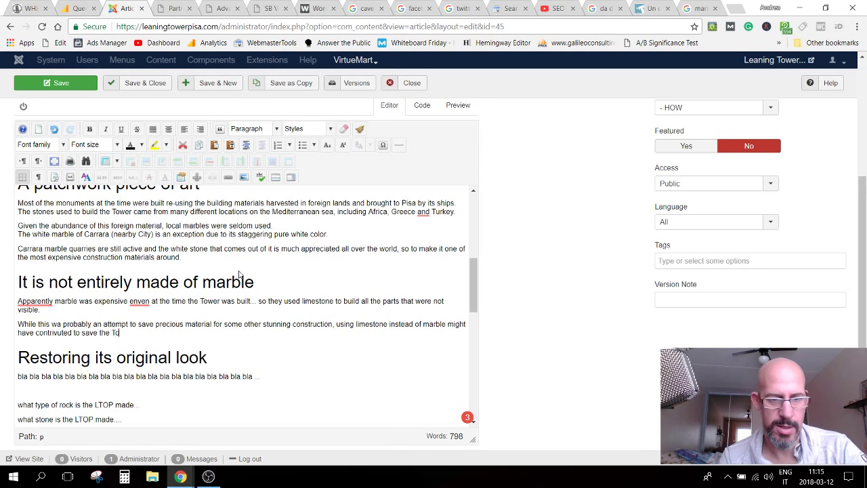
pyautogui.write('Lening')
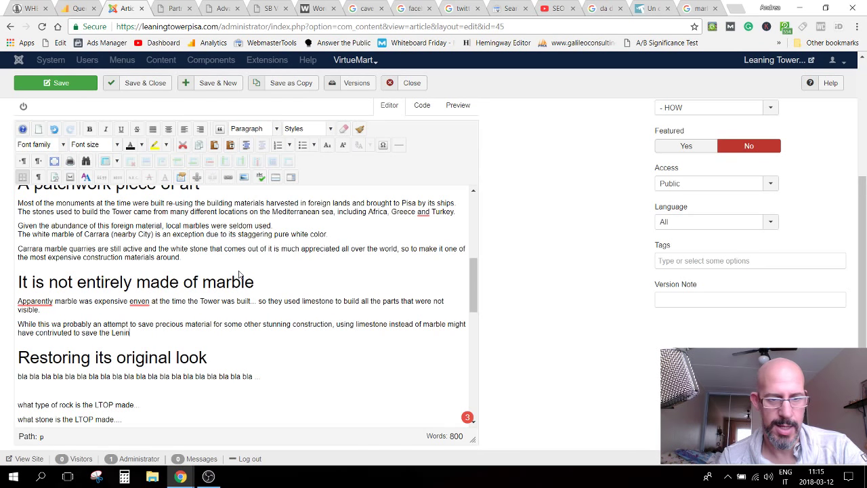
pyautogui.press('BackSpace')
pyautogui.press('BackSpace')
pyautogui.press('BackSpace')
pyautogui.write('ar')
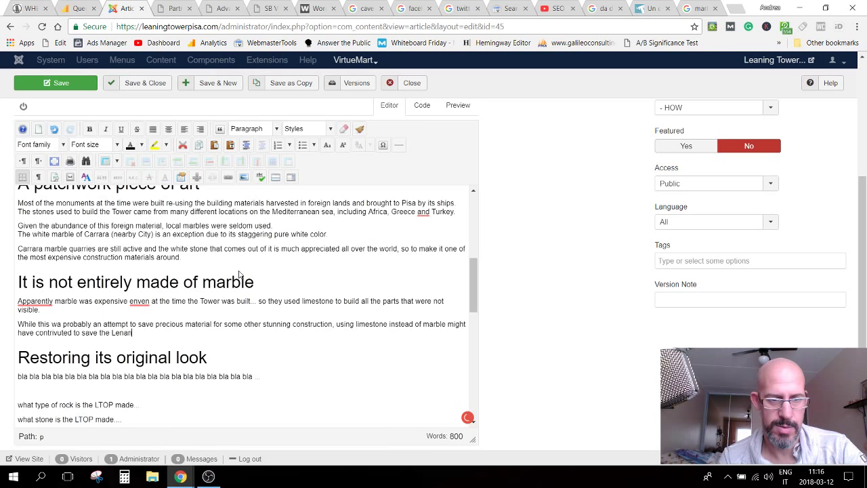
pyautogui.press('BackSpace')
pyautogui.press('BackSpace')
pyautogui.press('BackSpace')
pyautogui.write('aning Tower from c')
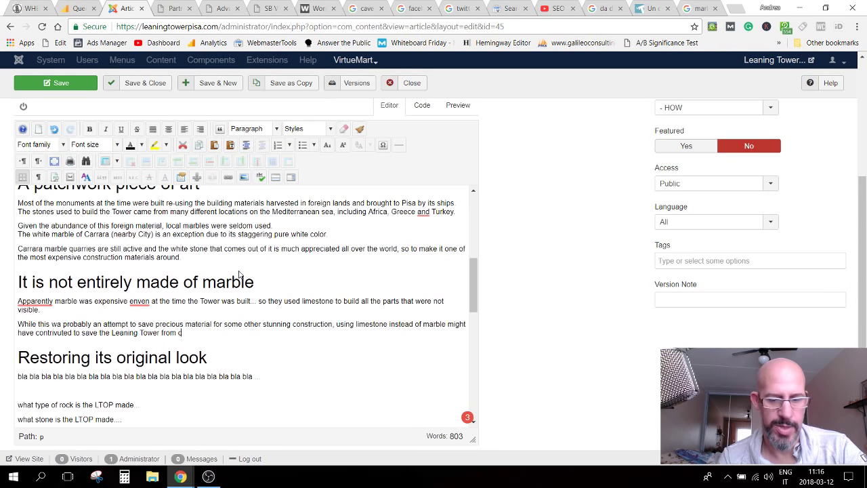
pyautogui.write('ollapsin')
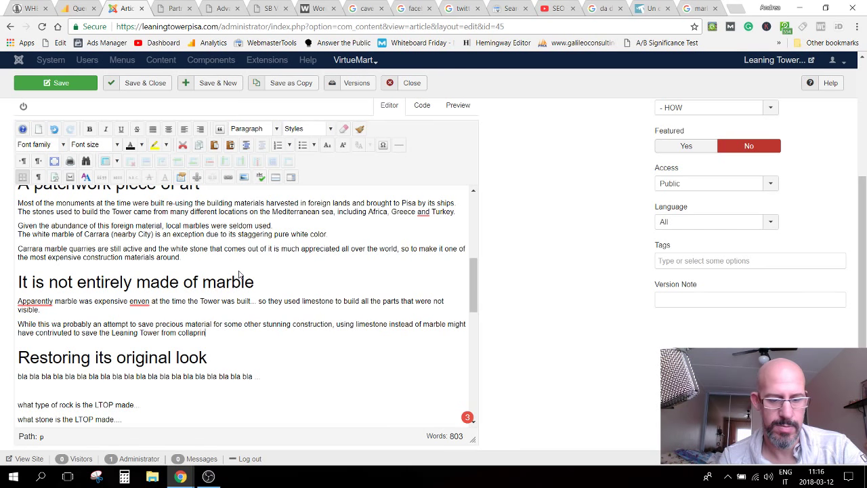
pyautogui.write('g.')
# Step: Correct the misspelled word before "at the time the Tower was built" to "even" and add a comma after "Apparently"
pyautogui.moveTo(139, 302)
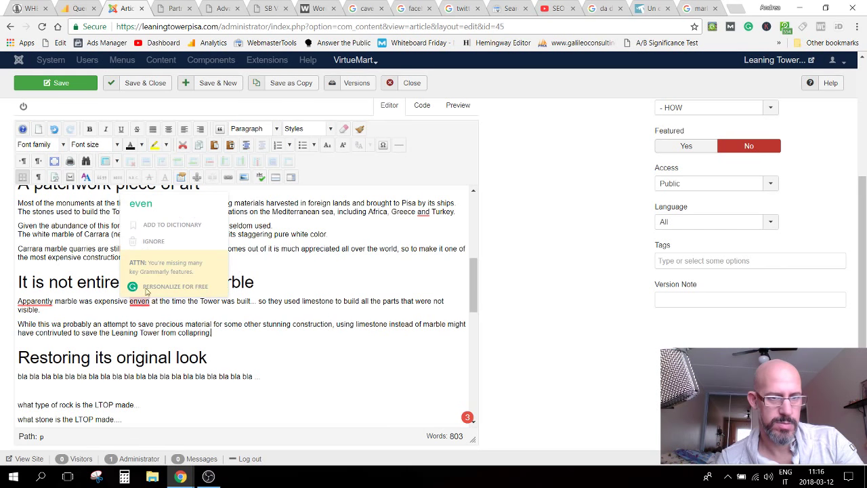
pyautogui.click(139, 202)
pyautogui.moveTo(41, 301)
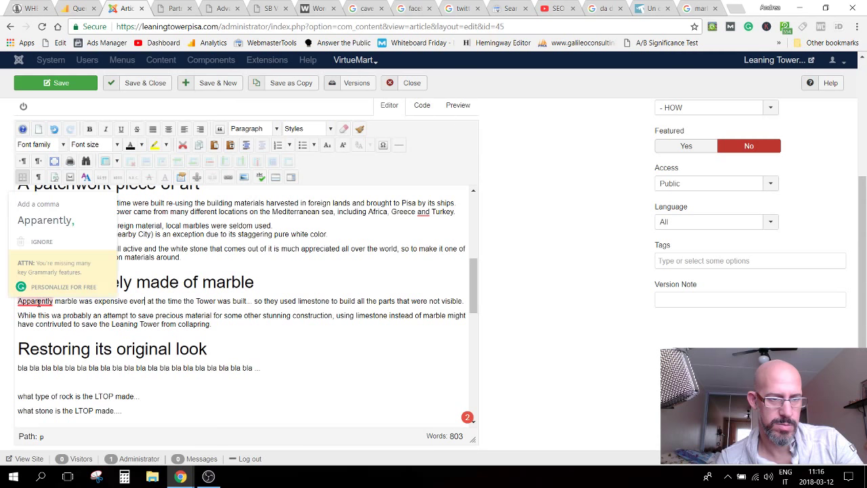
pyautogui.click(46, 220)
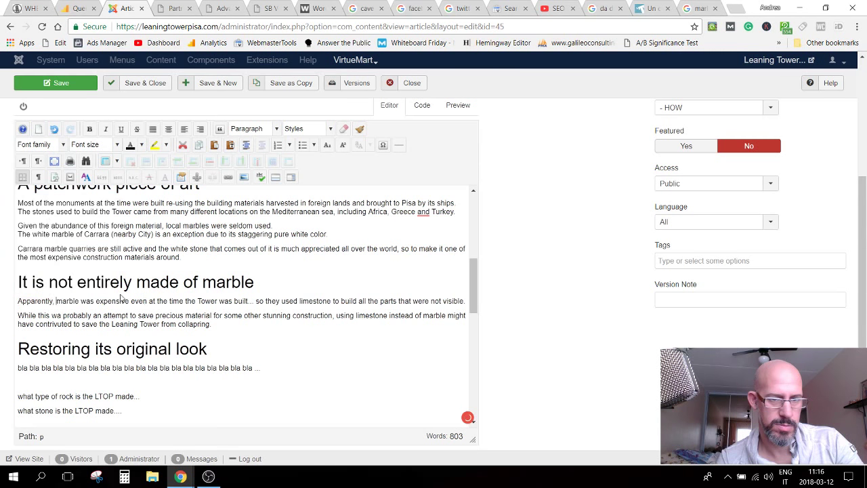
# Step: Correct the flagged words in the section's second paragraph to "was", "contributed", "collapsing" and "saving", and add a new paragraph below it
pyautogui.click(229, 325)
pyautogui.press('Return')
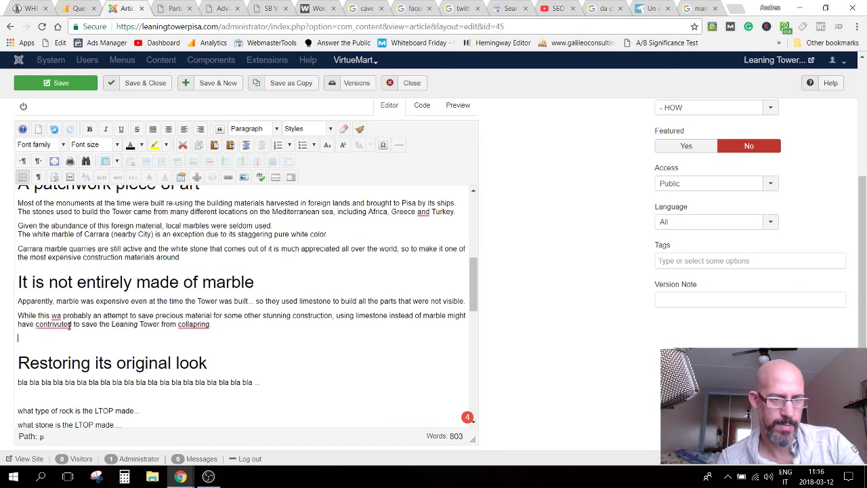
pyautogui.moveTo(56, 315)
pyautogui.click(57, 245)
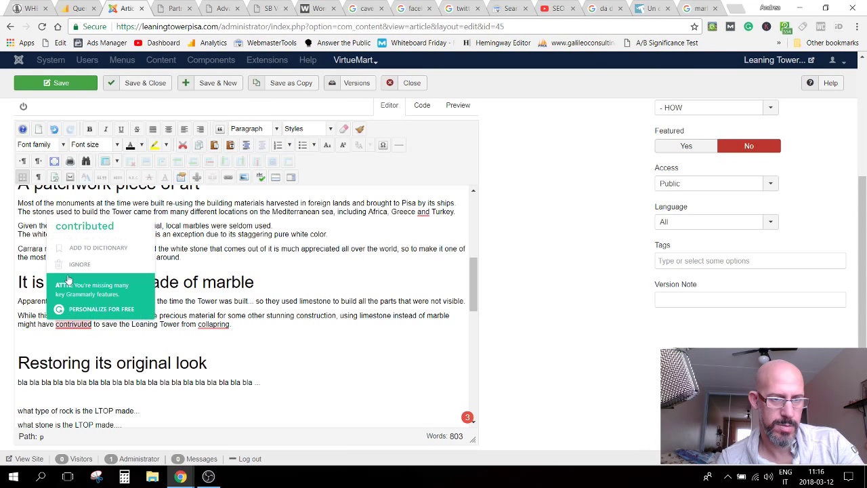
pyautogui.click(85, 225)
pyautogui.moveTo(211, 324)
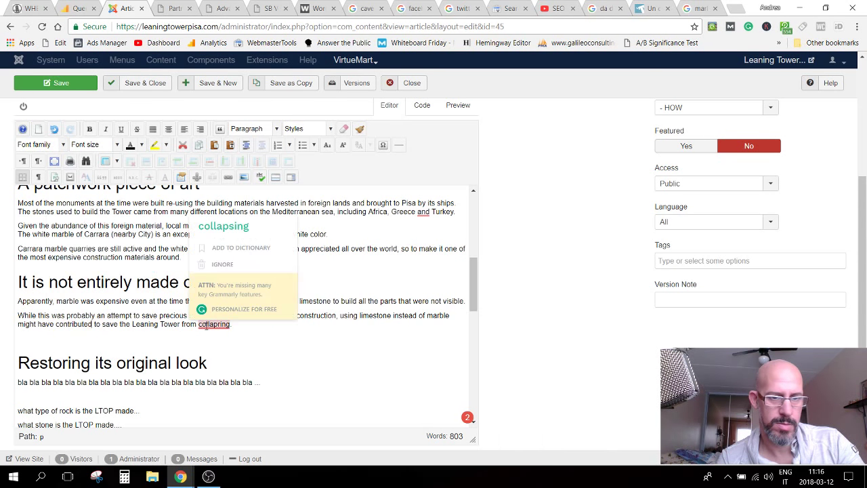
pyautogui.click(216, 227)
pyautogui.write('.')
pyautogui.press('Return')
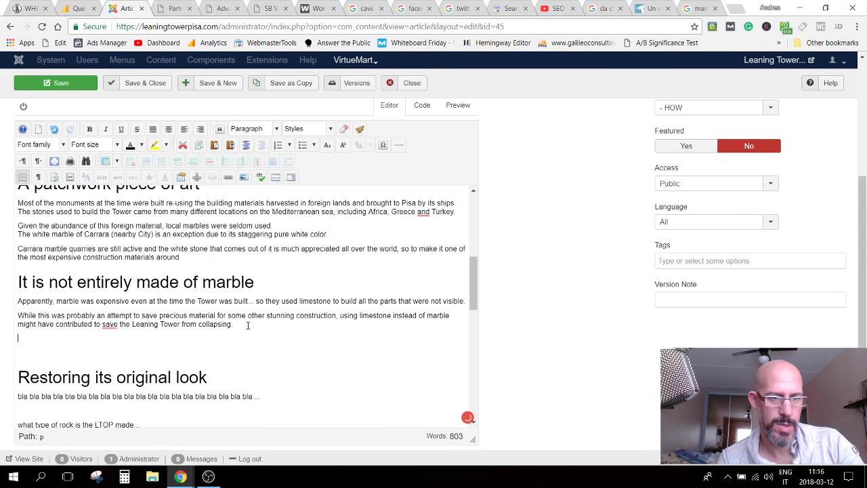
pyautogui.click(105, 329)
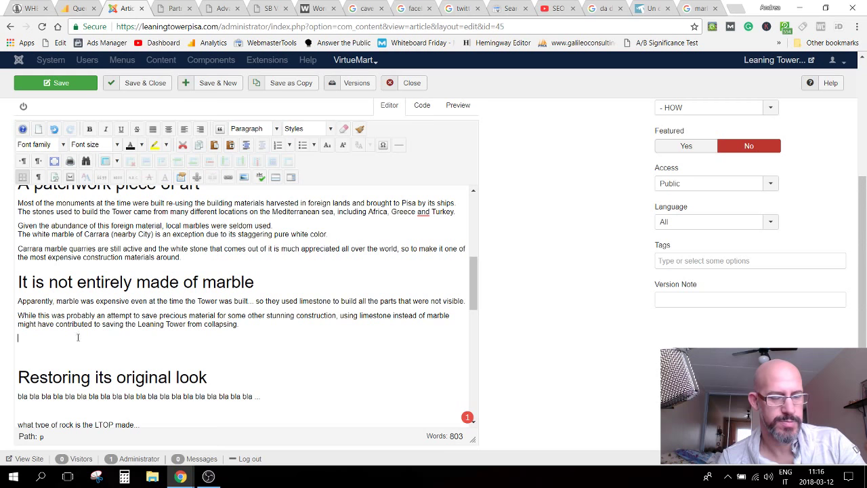
# Step: Write "It is not about weight, the two types of rock" in the new paragraph under "It is not entirely made of marble"
pyautogui.write('It is not')
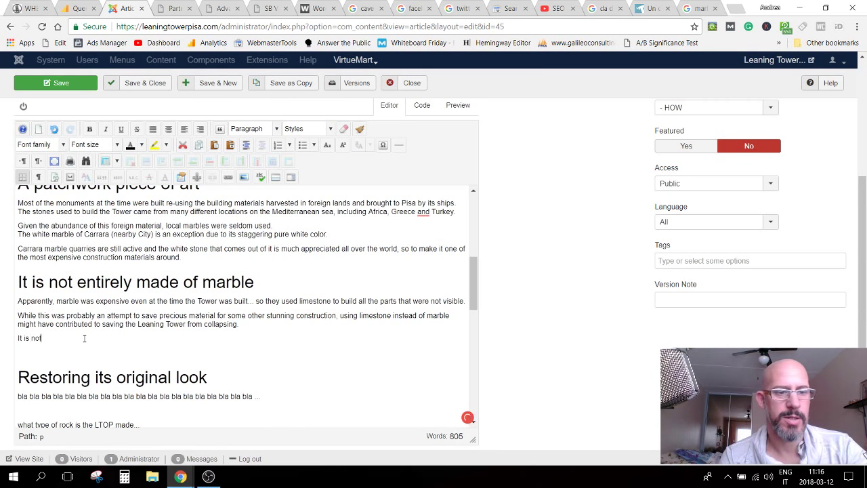
pyautogui.write(' about ')
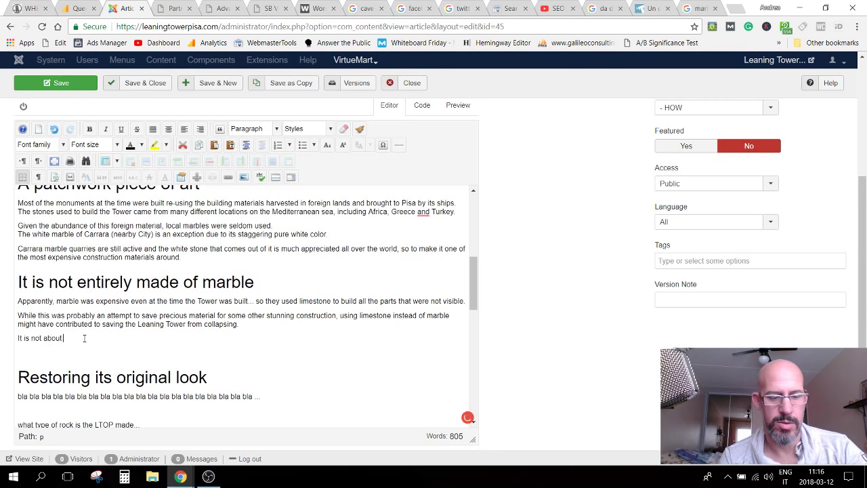
pyautogui.write('weight, the')
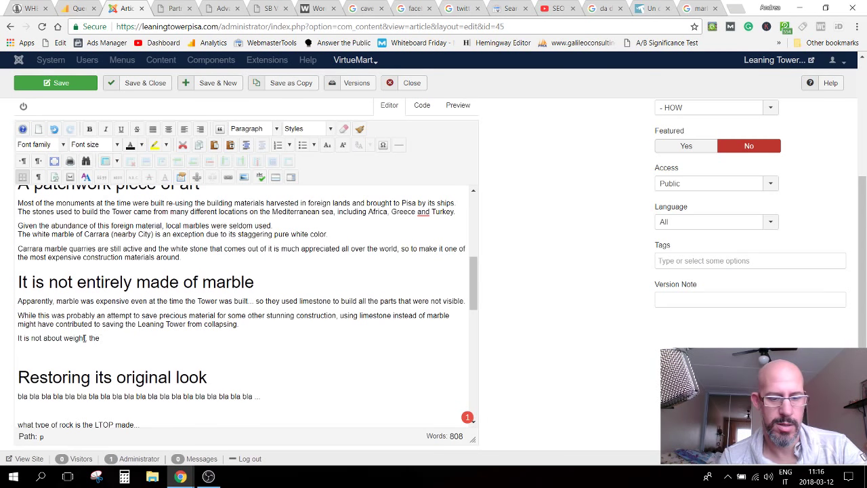
pyautogui.write(' tho')
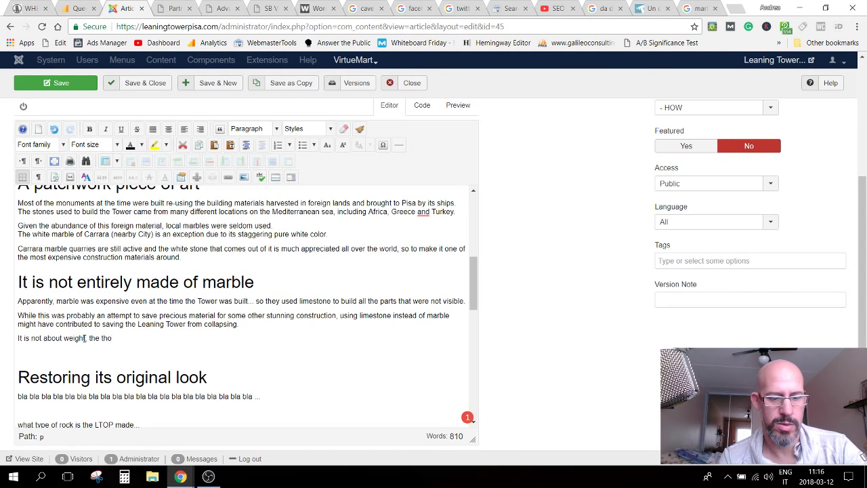
pyautogui.press('BackSpace')
pyautogui.press('BackSpace')
pyautogui.write('wo')
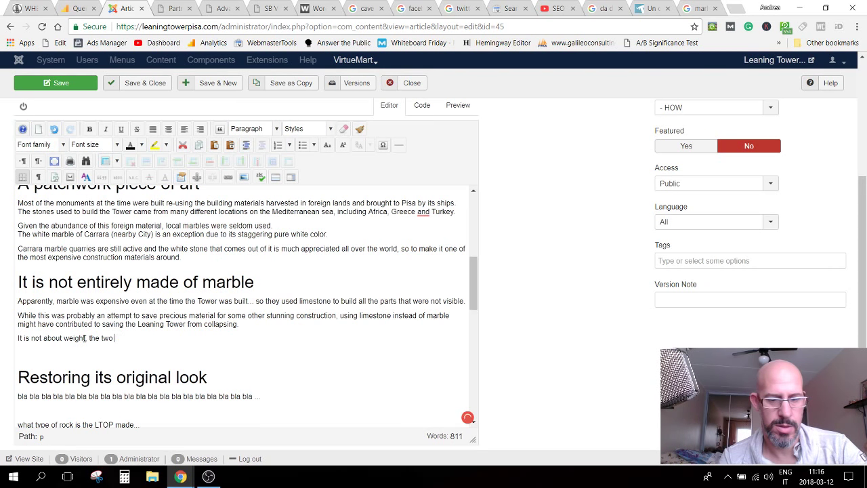
pyautogui.write(' type')
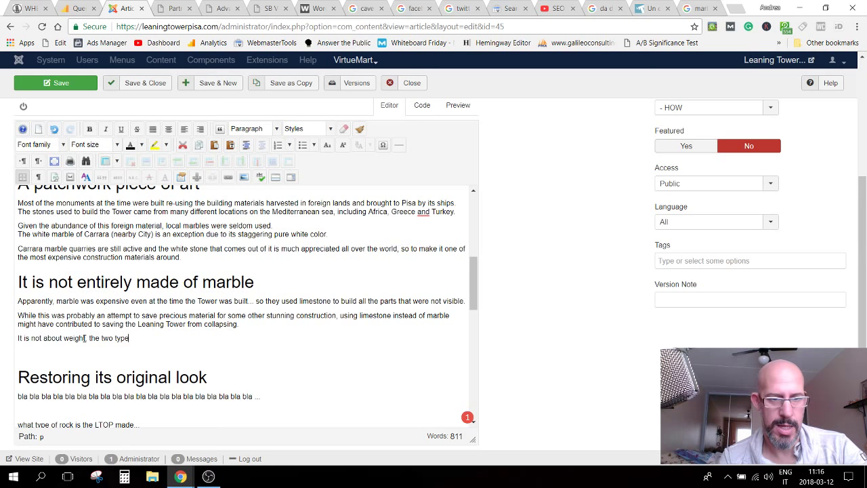
pyautogui.write('s of ro')
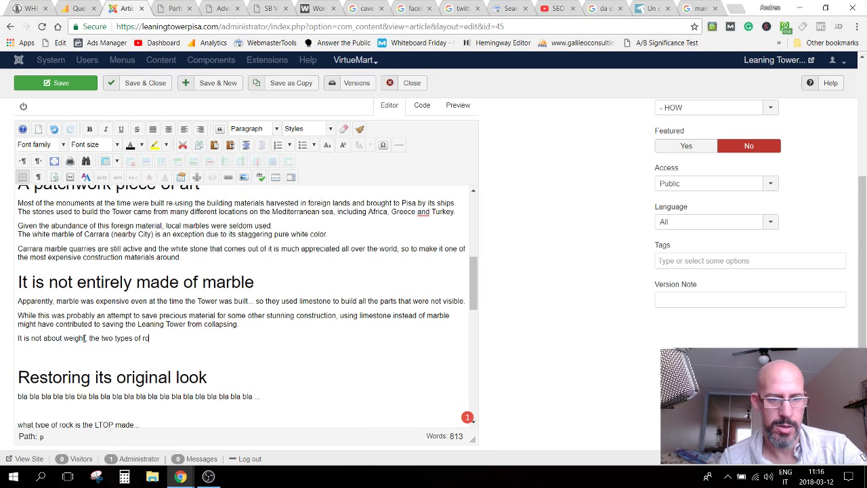
pyautogui.write('ck ')
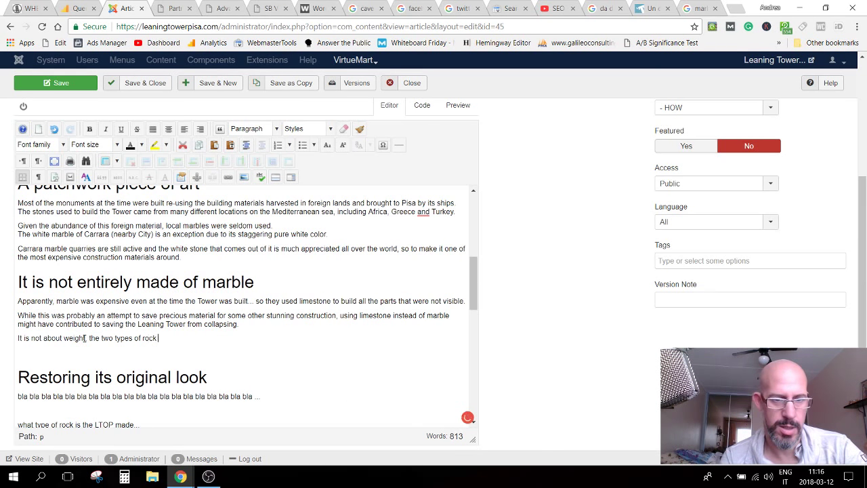
# Step: Continue the sentence about the two types of rock with "weigh almost the same"
pyautogui.write('wigh')
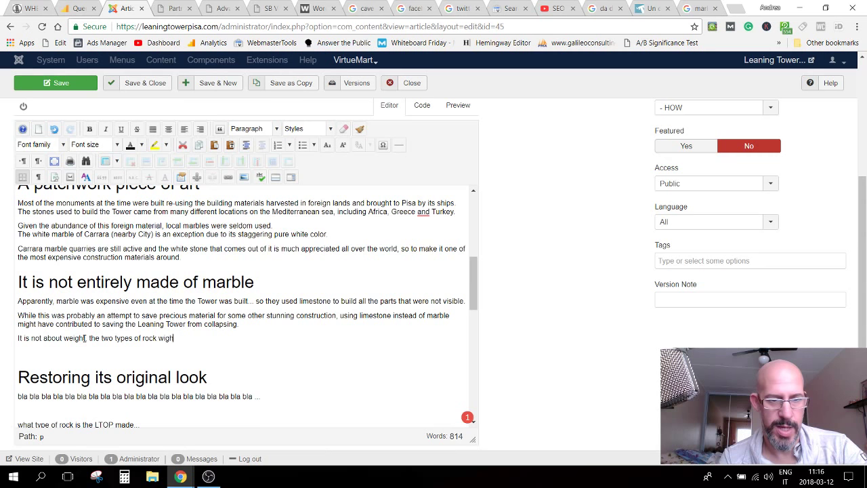
pyautogui.press('BackSpace')
pyautogui.press('BackSpace')
pyautogui.press('BackSpace')
pyautogui.write('eigh')
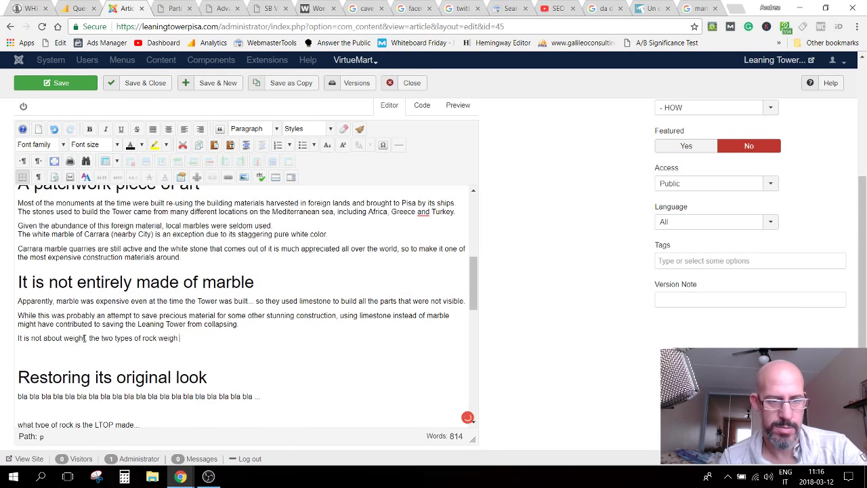
pyautogui.write(' almost the s')
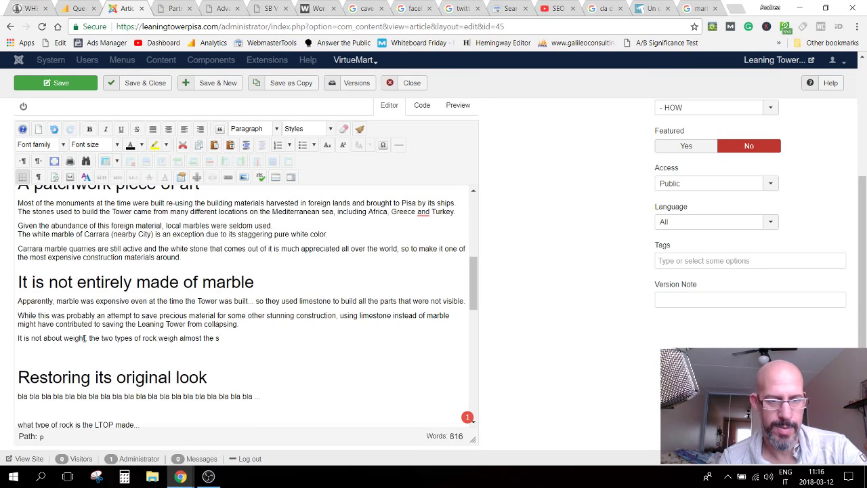
pyautogui.write('ame')
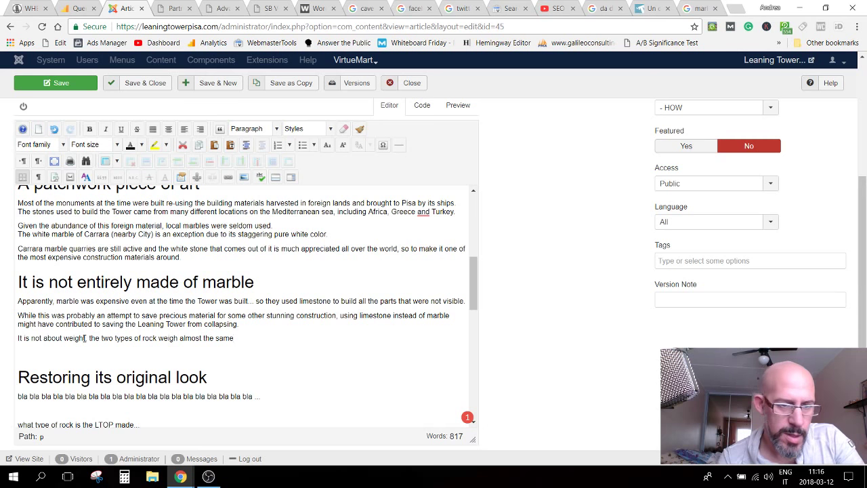
# Step: Remove the comma after "weight" and enclose "the two types of rock weigh almost the same" in parentheses
pyautogui.click(84, 338)
pyautogui.press('BackSpace')
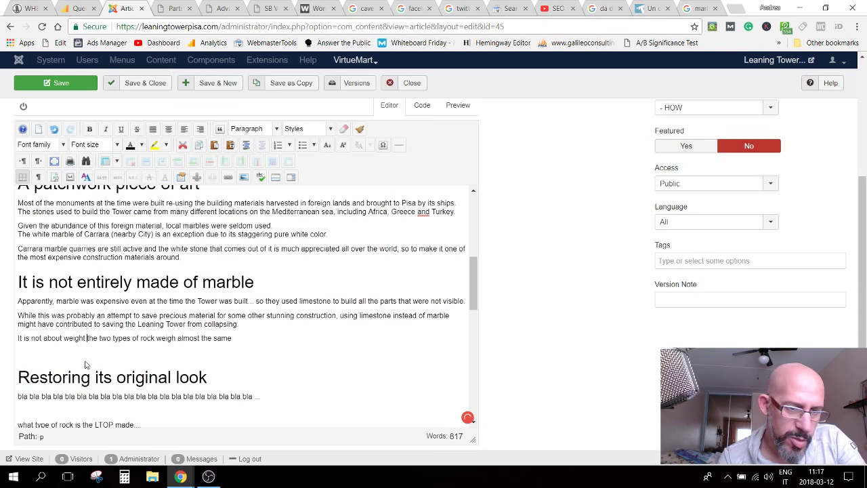
pyautogui.write('(')
pyautogui.press('End')
pyautogui.write(') ')
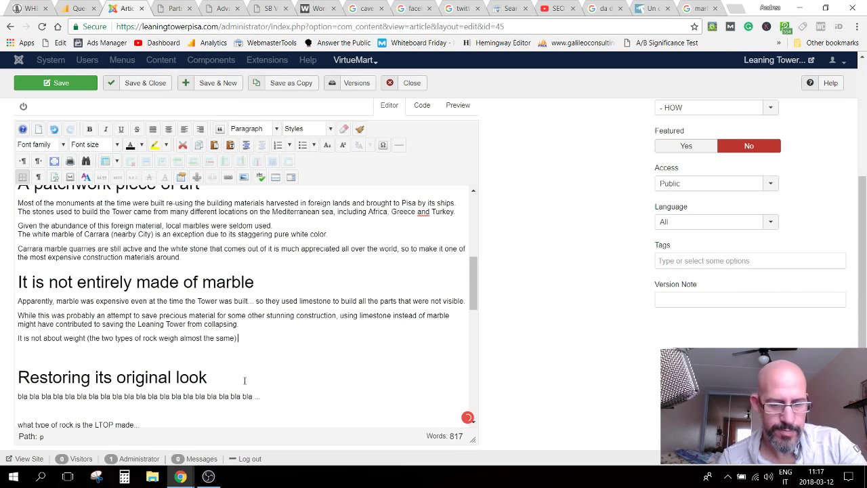
# Step: Continue the sentence after the parentheses with "but limestone is more flexible and"
pyautogui.write('but limesto')
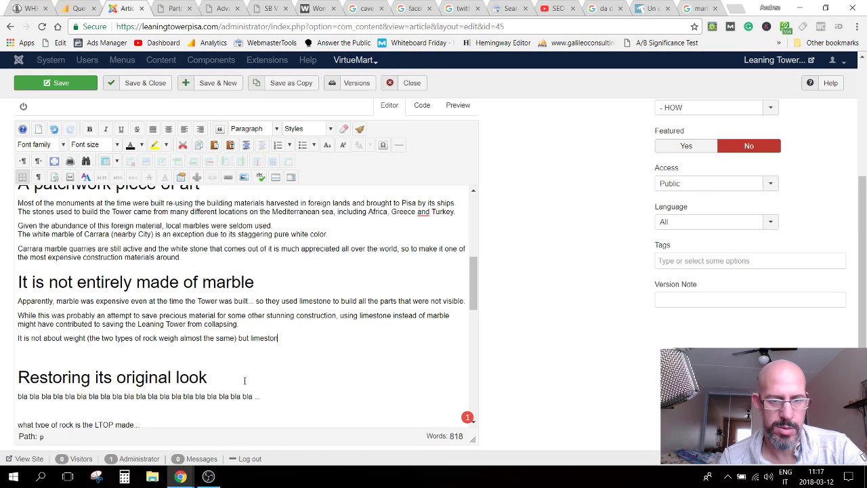
pyautogui.write('rne is more flex')
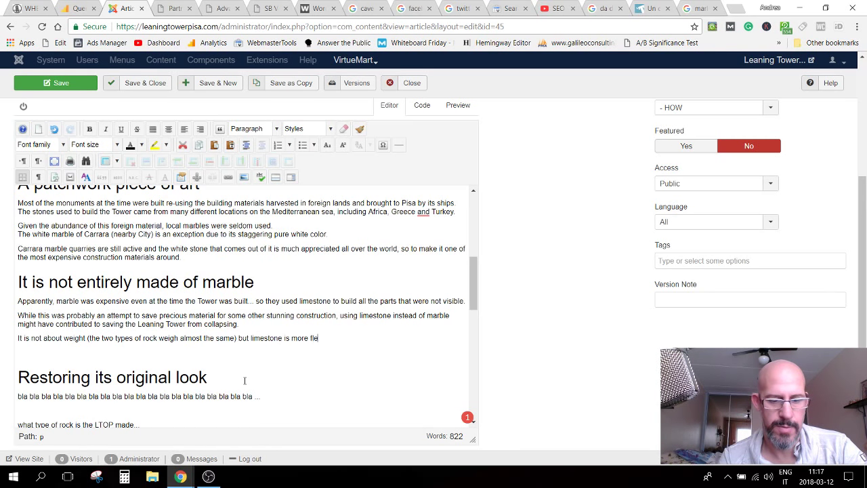
pyautogui.write('ible and')
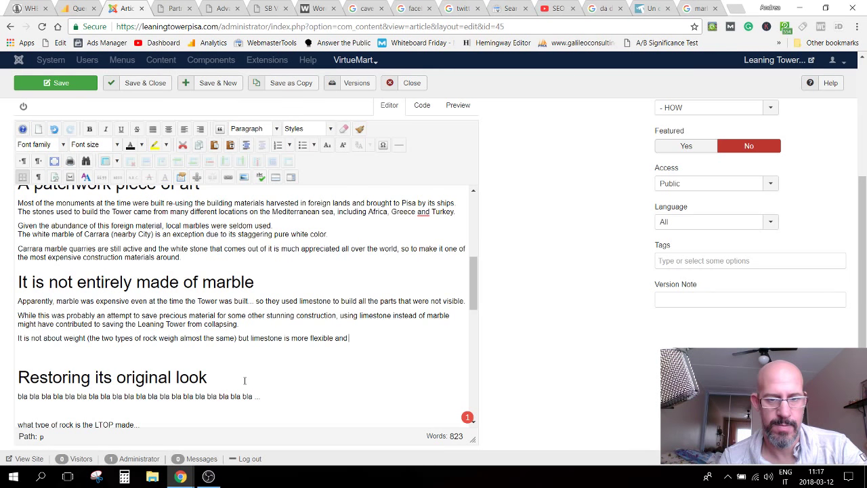
# Step: Extend the sentence about limestone's flexibility with "the fact that mortar was used to keep the limeston togetther"
pyautogui.write(' the fact th')
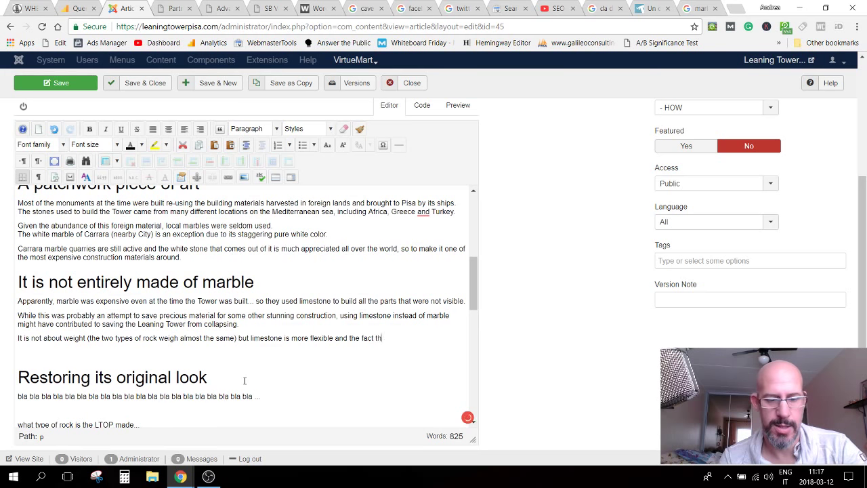
pyautogui.write('at mortar ')
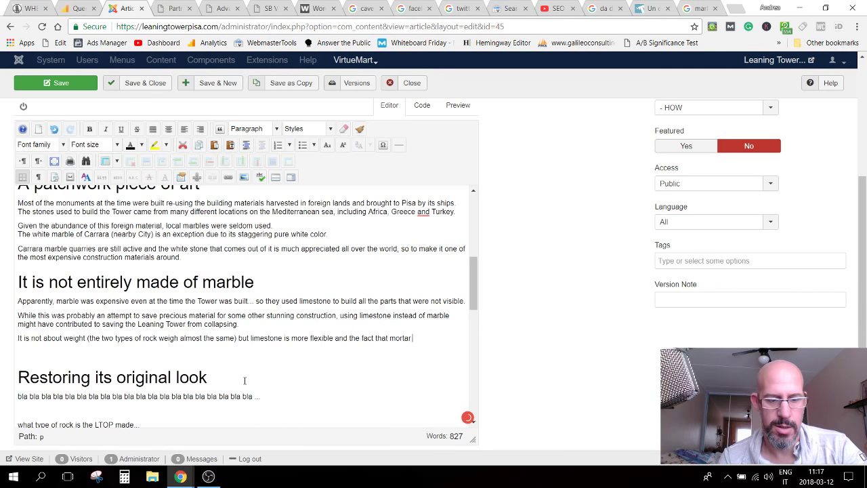
pyautogui.write('was used to k')
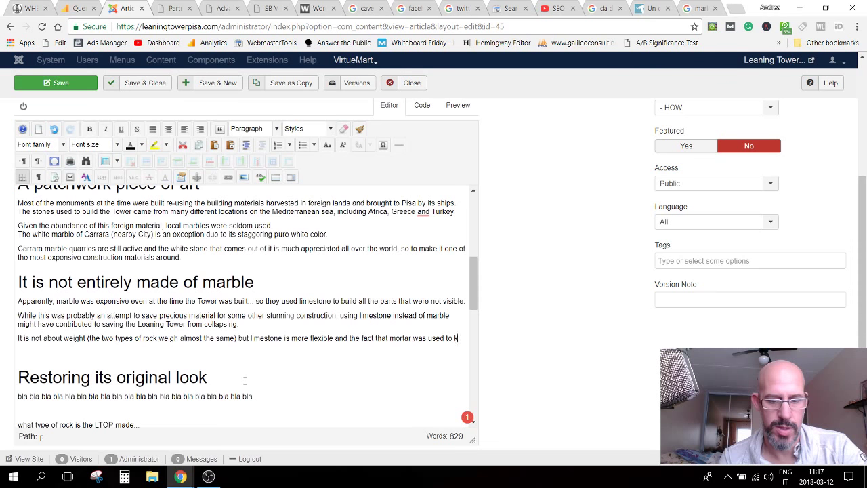
pyautogui.write('eep the lim')
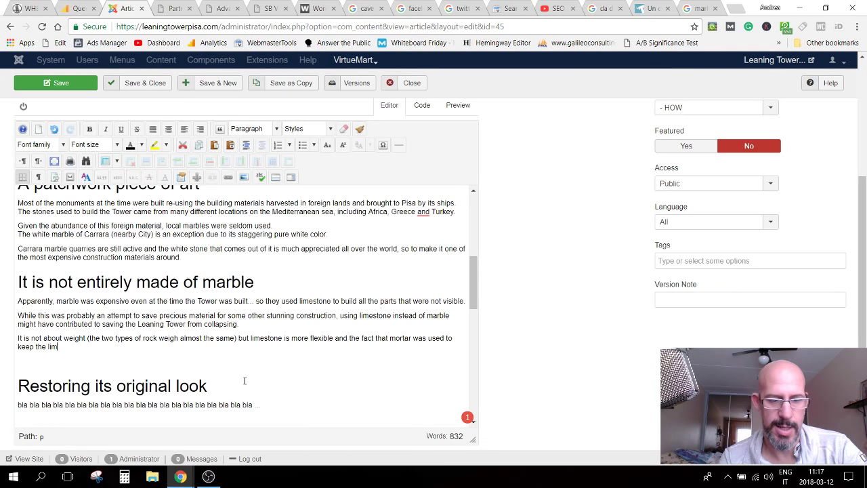
pyautogui.write('esto')
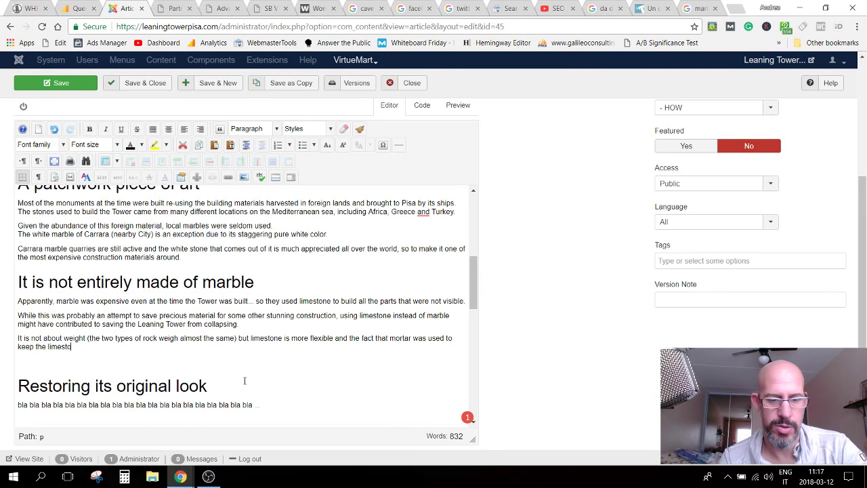
pyautogui.write('n together')
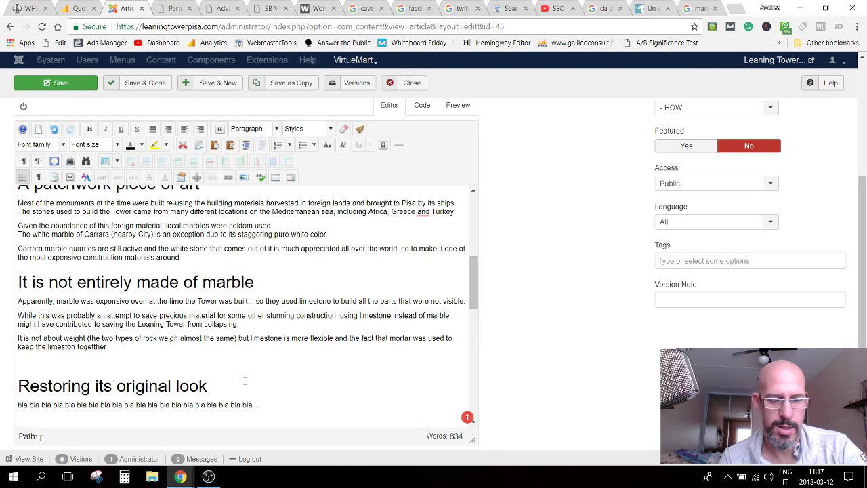
# Step: Finish the clause about the mortar with "gave the Tower just enough flexibility to widthstand the forces"
pyautogui.write(' gave the')
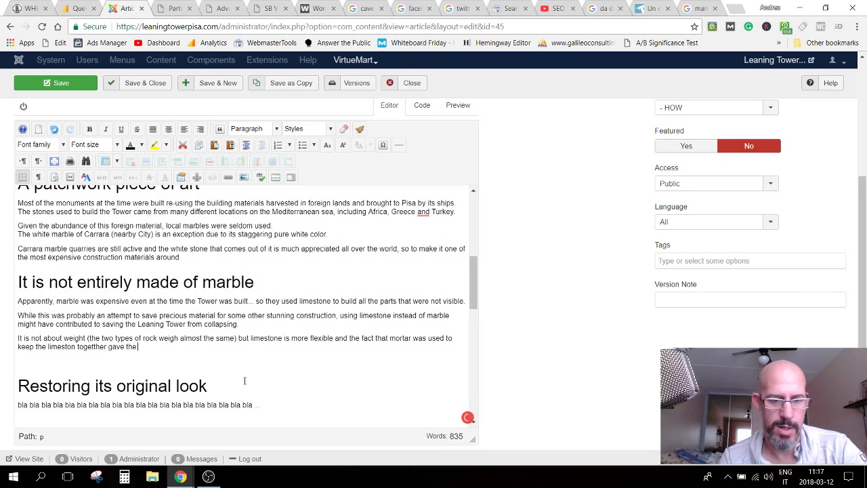
pyautogui.write(' Tower just')
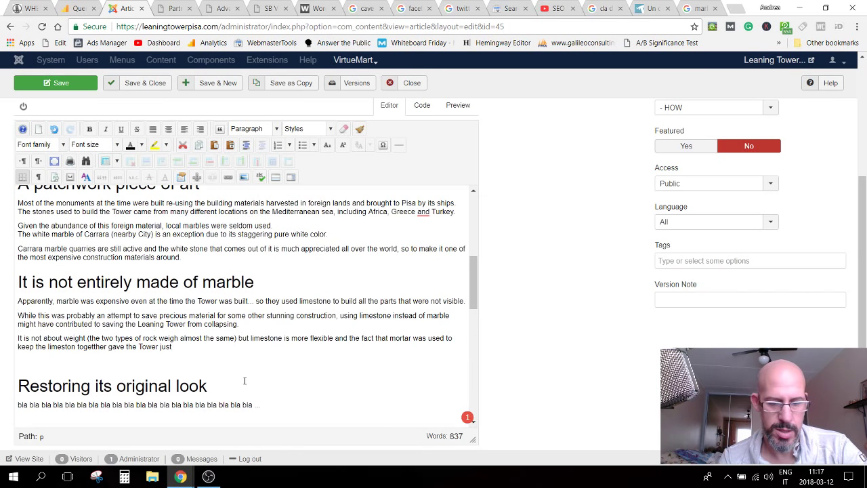
pyautogui.write(' enough f')
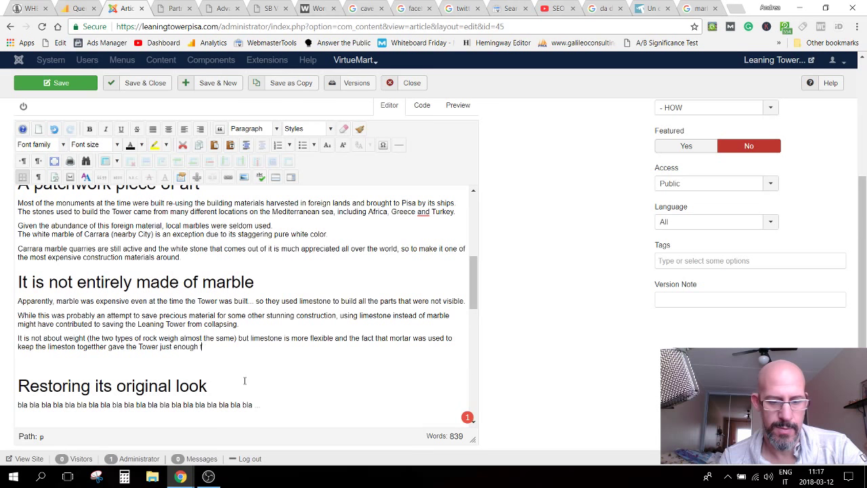
pyautogui.write('lexibili')
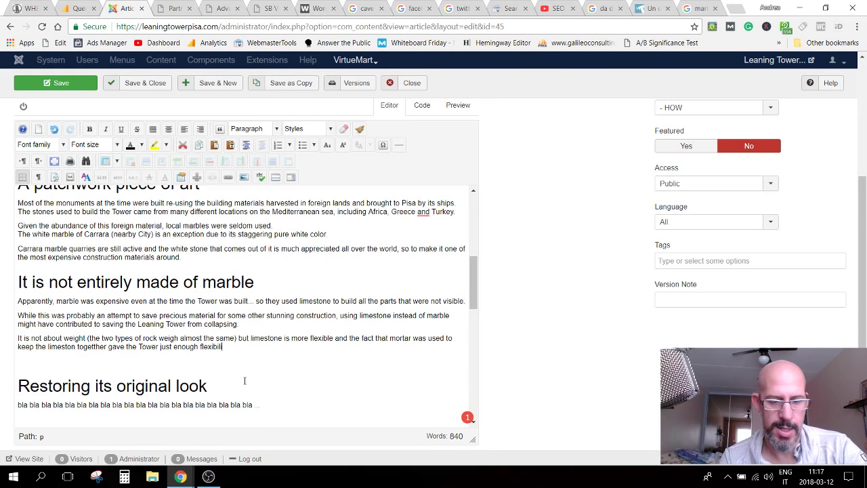
pyautogui.write('ty to')
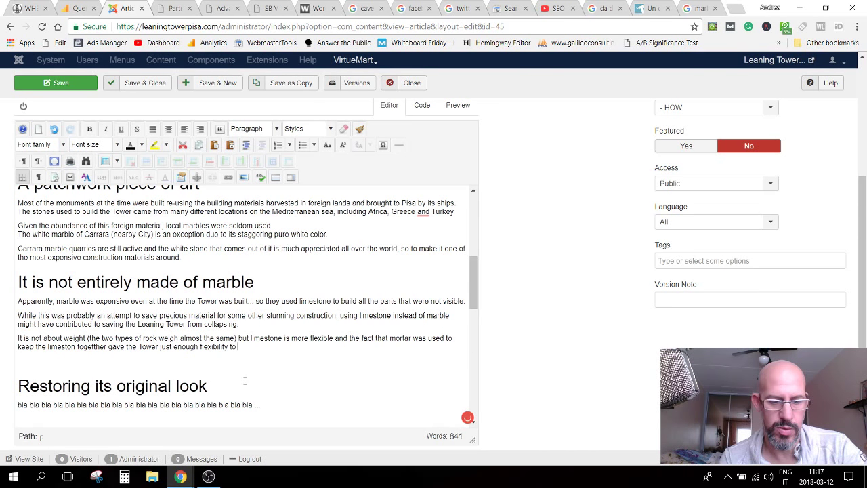
pyautogui.write(' widthst')
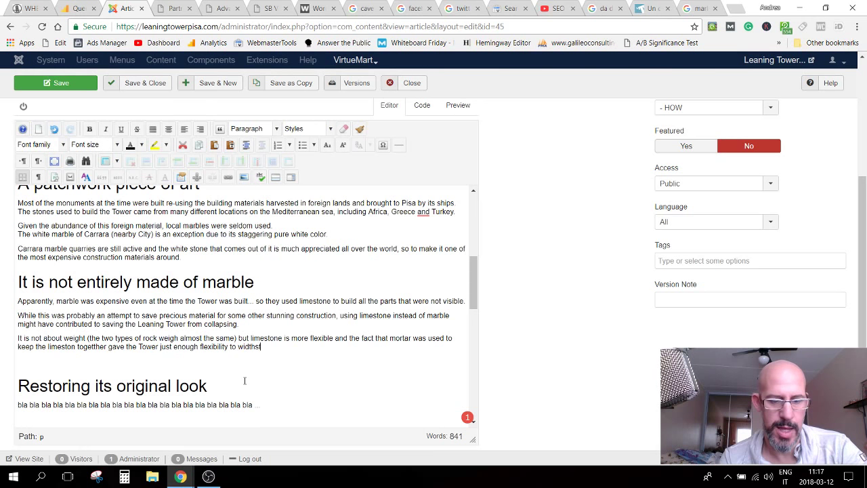
pyautogui.write('and the')
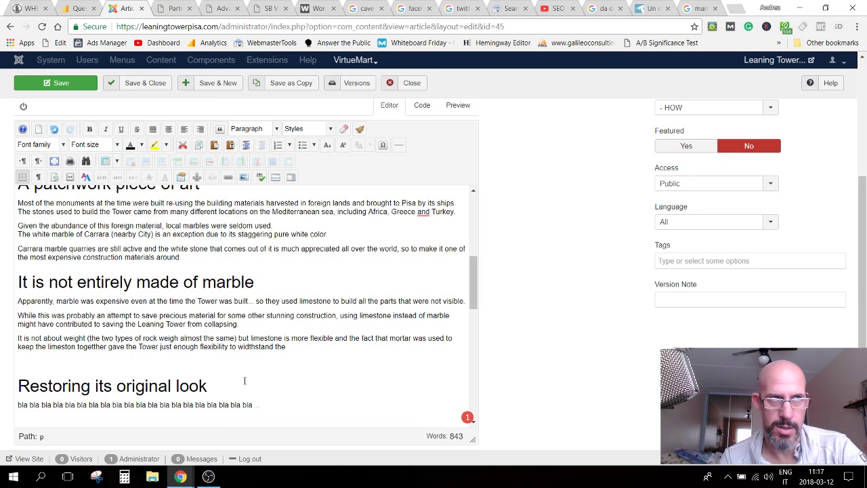
pyautogui.write(' forces')
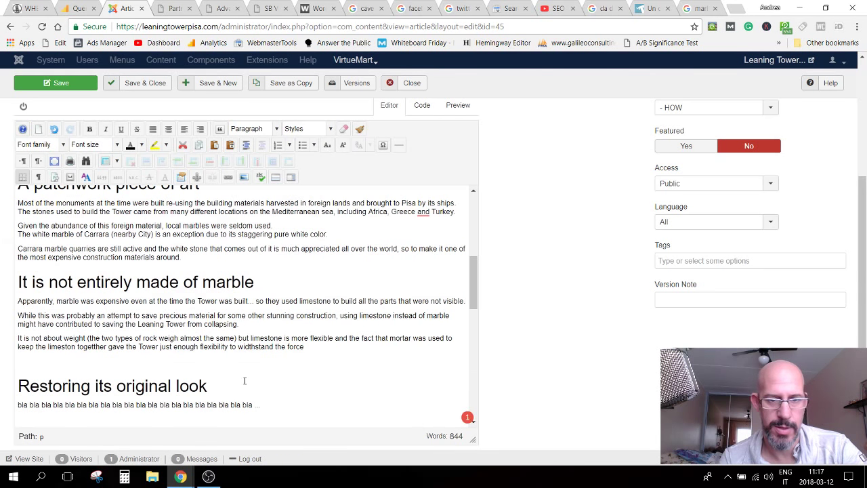
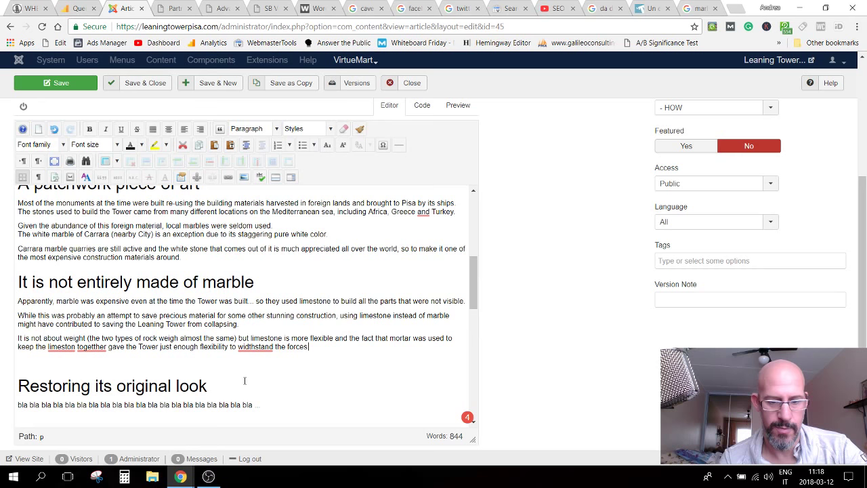
# Step: Insert "internal" before "forces" at the end of the sentence
pyautogui.click(288, 346)
pyautogui.press('BackSpace')
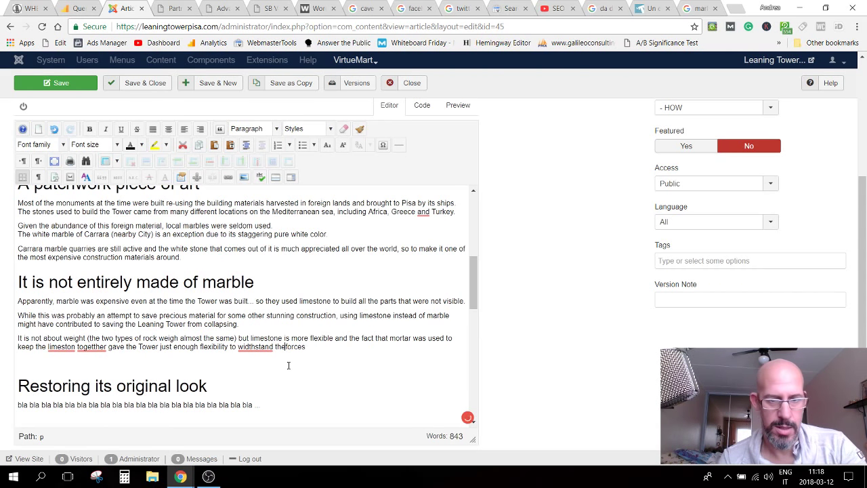
pyautogui.write('in')
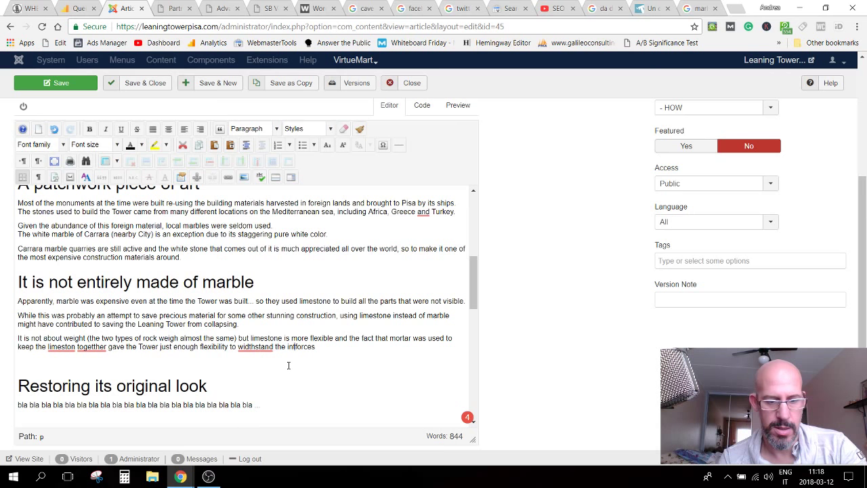
pyautogui.write('ternal')
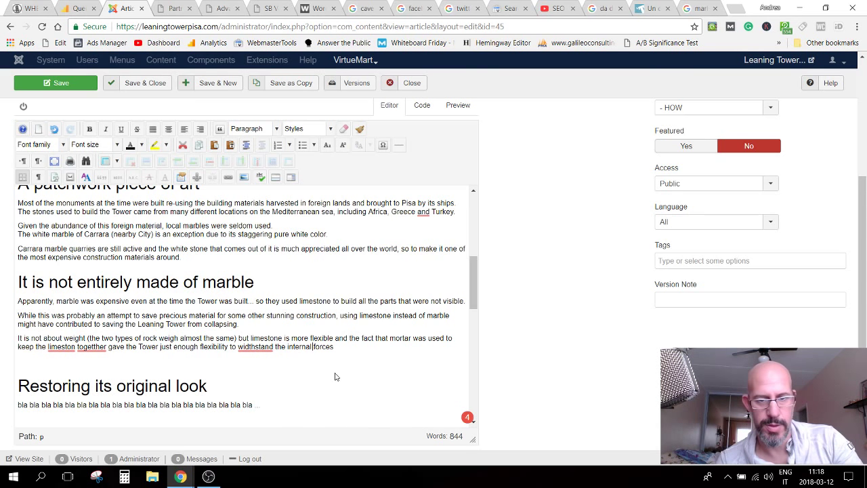
# Step: Complete the sentence after "internal forces" with "generated by the lean."
pyautogui.click(338, 346)
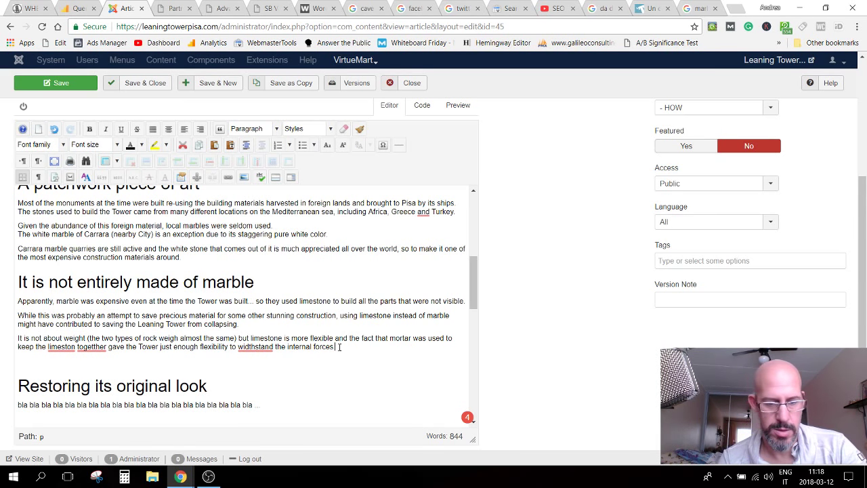
pyautogui.write('g')
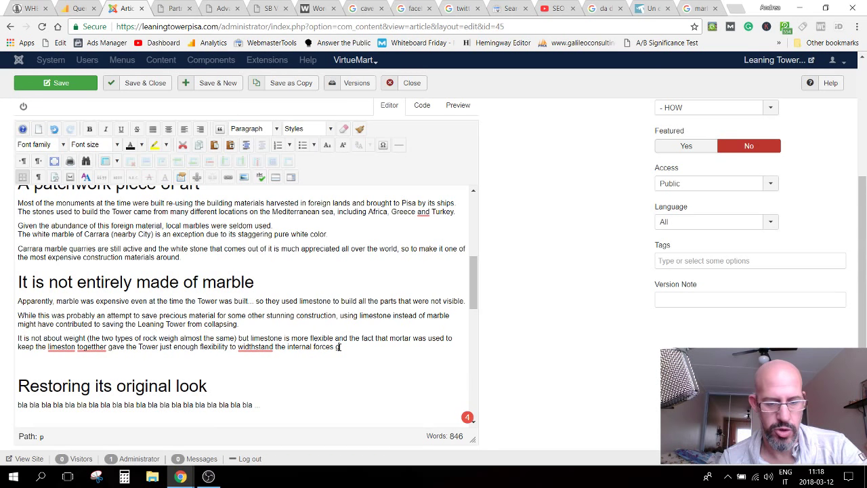
pyautogui.write('enerate')
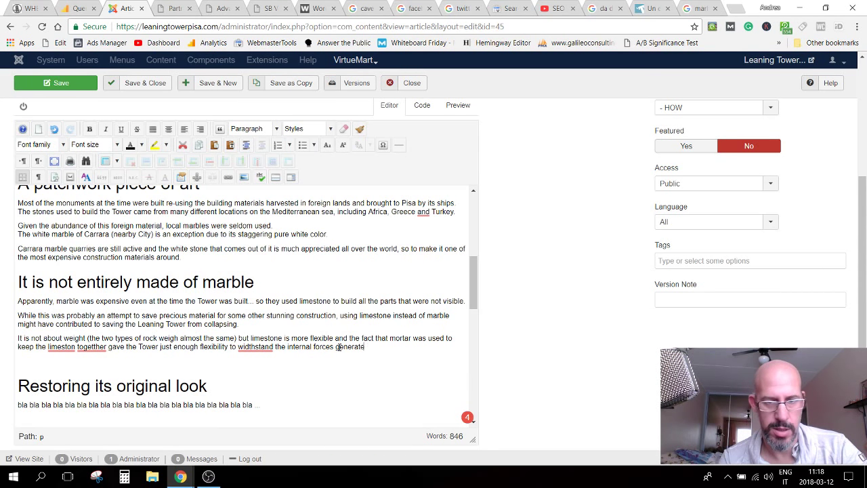
pyautogui.write('d it')
pyautogui.press('BackSpace')
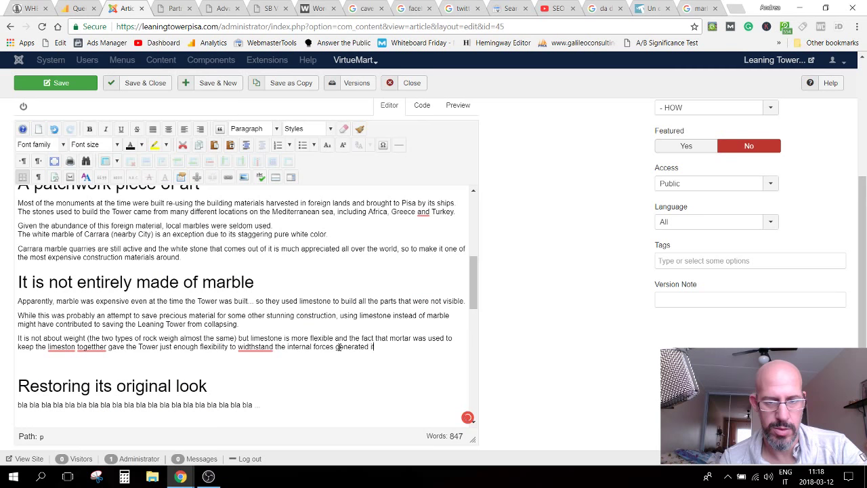
pyautogui.write('n')
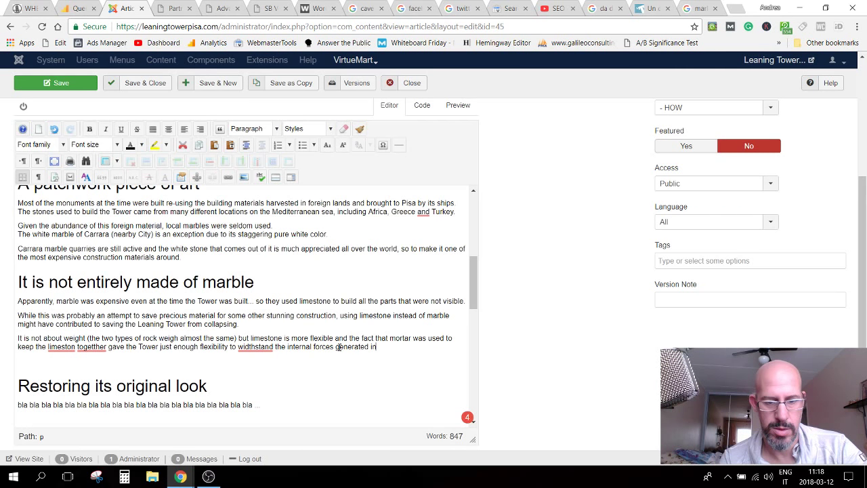
pyautogui.press('BackSpace')
pyautogui.press('BackSpace')
pyautogui.write('by t')
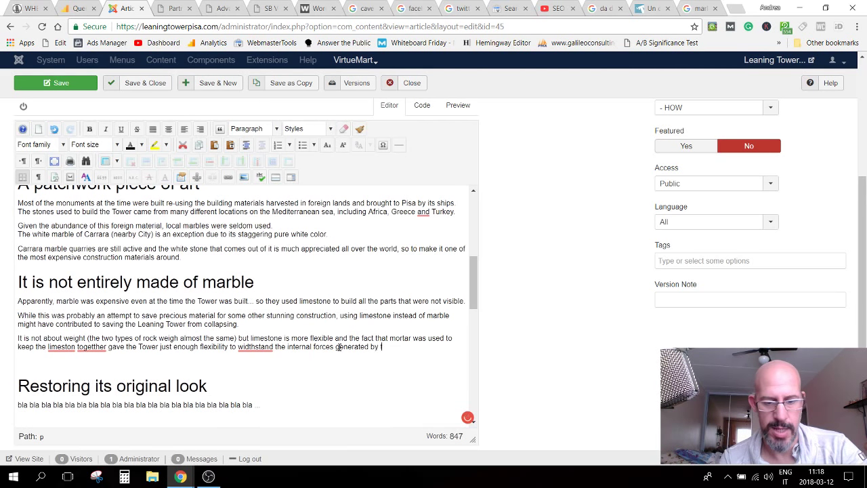
pyautogui.write('he lean')
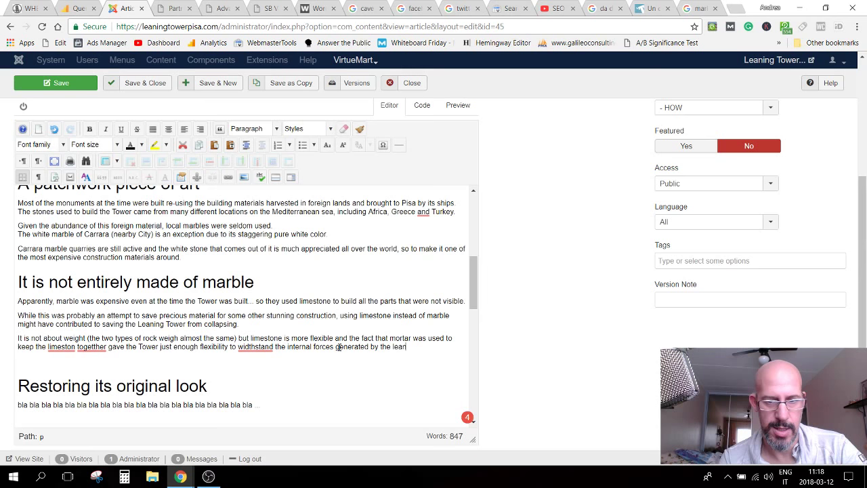
pyautogui.write('.')
# Step: Correct the misspelled words in the flexibility paragraph to "withstand", "together" and "limestone" using the suggested spellings
pyautogui.rightClick(247, 346)
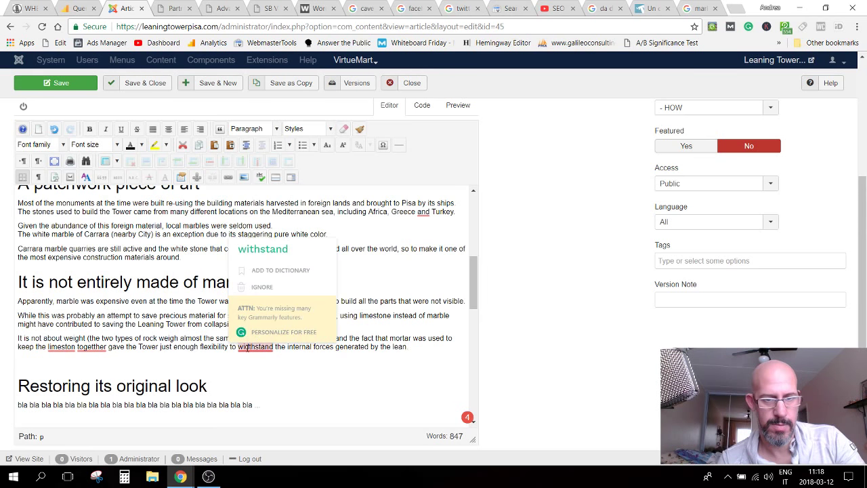
pyautogui.click(261, 248)
pyautogui.rightClick(92, 347)
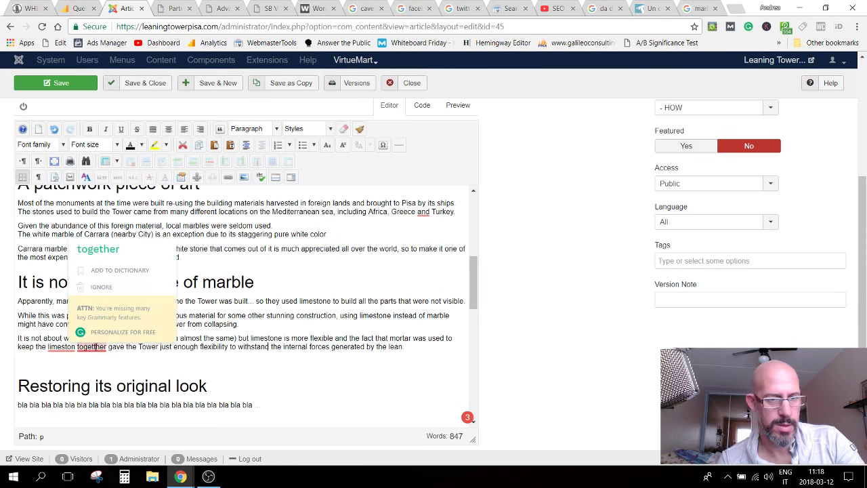
pyautogui.click(95, 249)
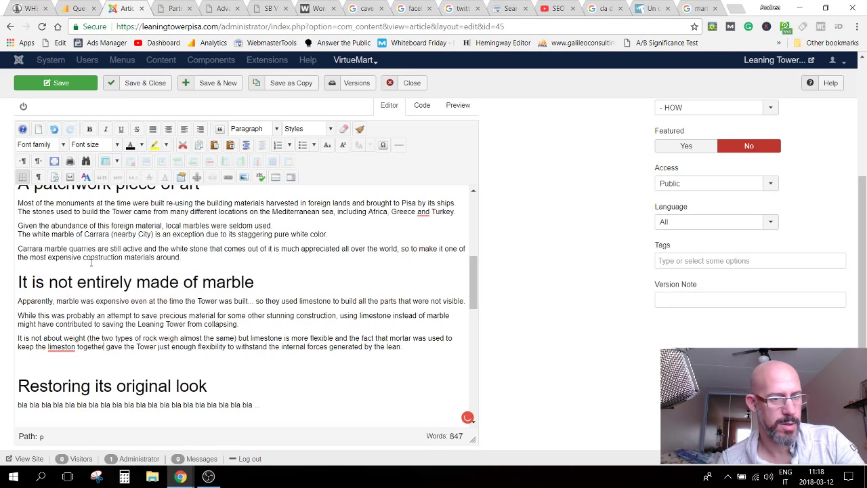
pyautogui.rightClick(61, 347)
pyautogui.click(64, 249)
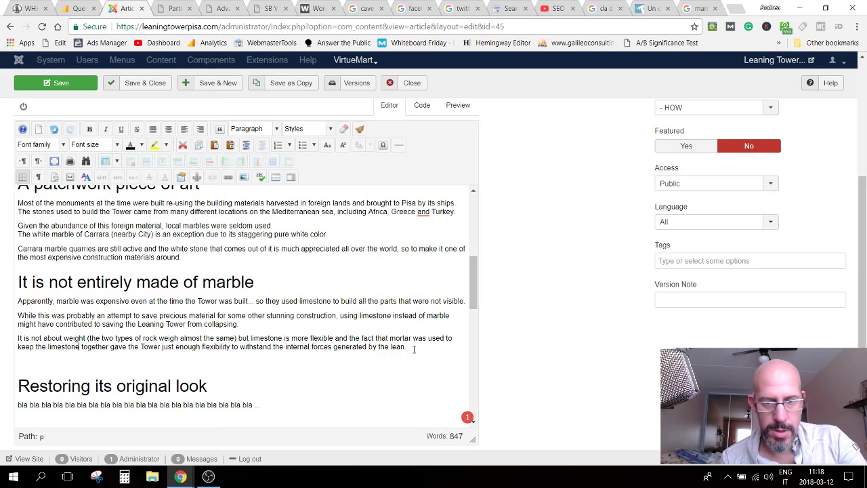
# Step: Justify the three paragraphs under the heading "It is not entirely made of marble"
pyautogui.moveTo(407, 347); pyautogui.dragTo(13, 297)
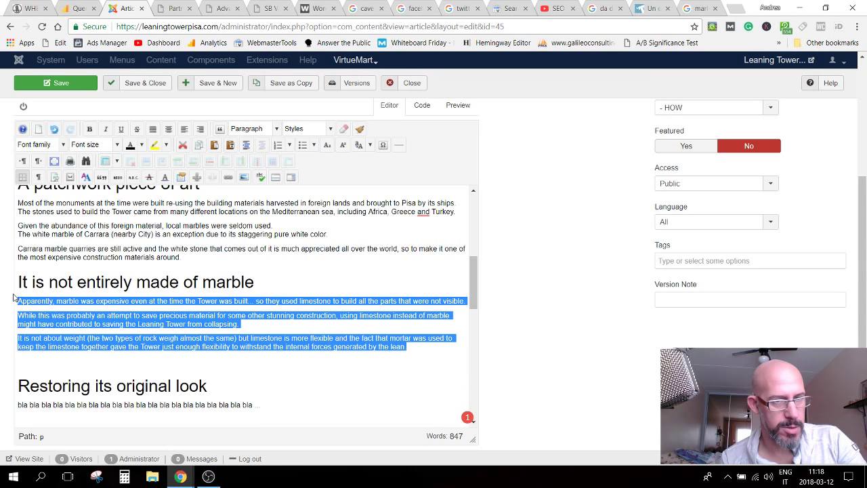
pyautogui.click(169, 249)
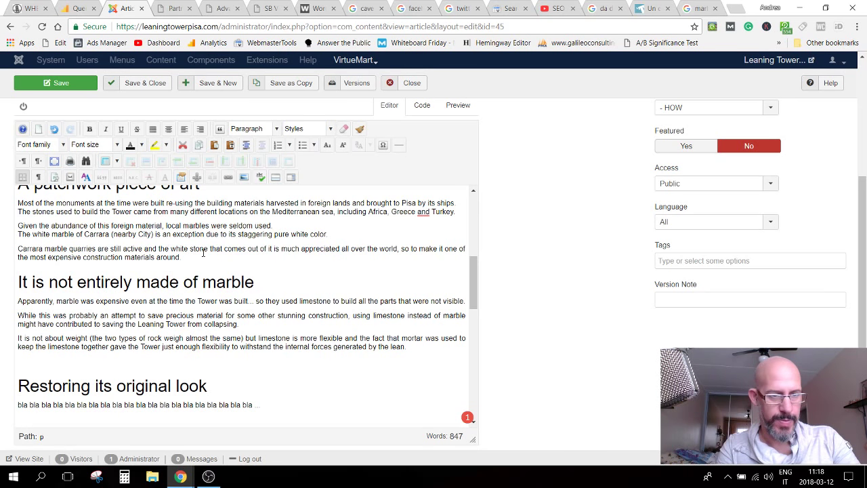
# Step: Start a new paragraph below the one ending in "generated by the lean." with "If the Tower was built using"
pyautogui.scroll(-1, 202, 253)
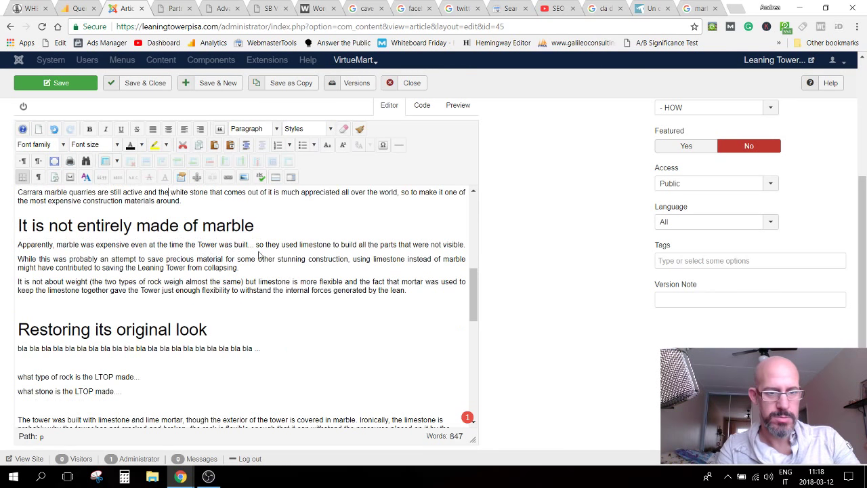
pyautogui.click(412, 291)
pyautogui.press('Return')
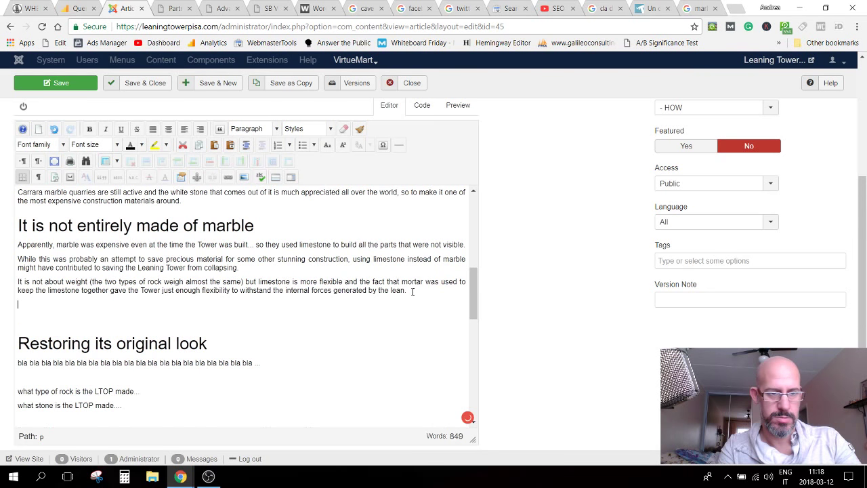
pyautogui.write('If the T')
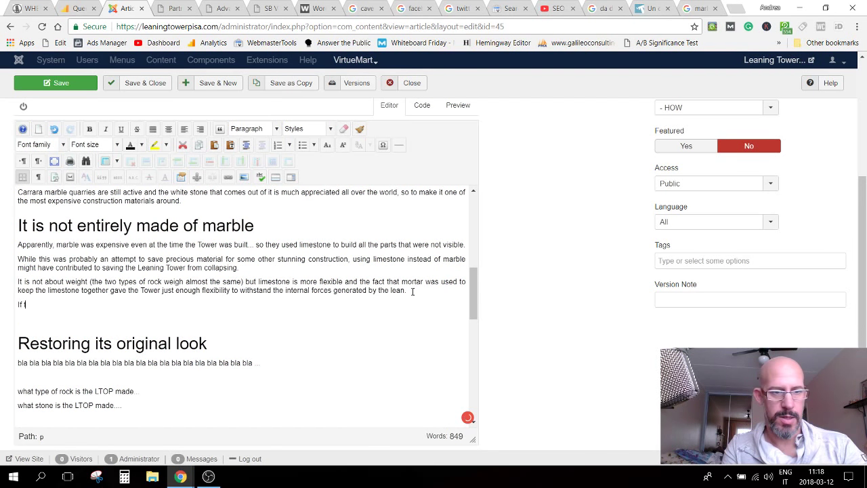
pyautogui.write('owe')
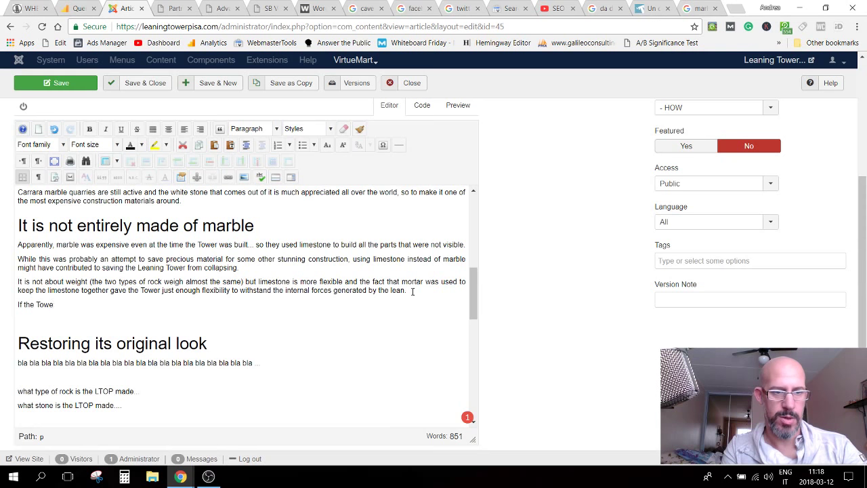
pyautogui.write('r was')
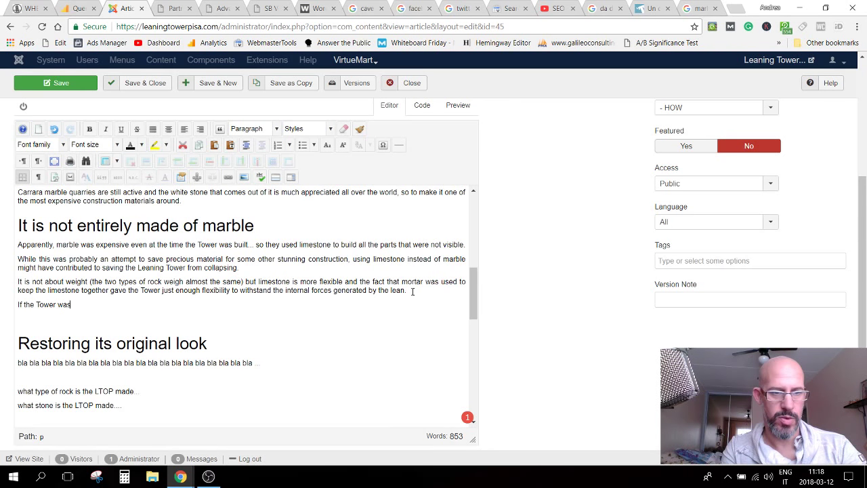
pyautogui.write(' built')
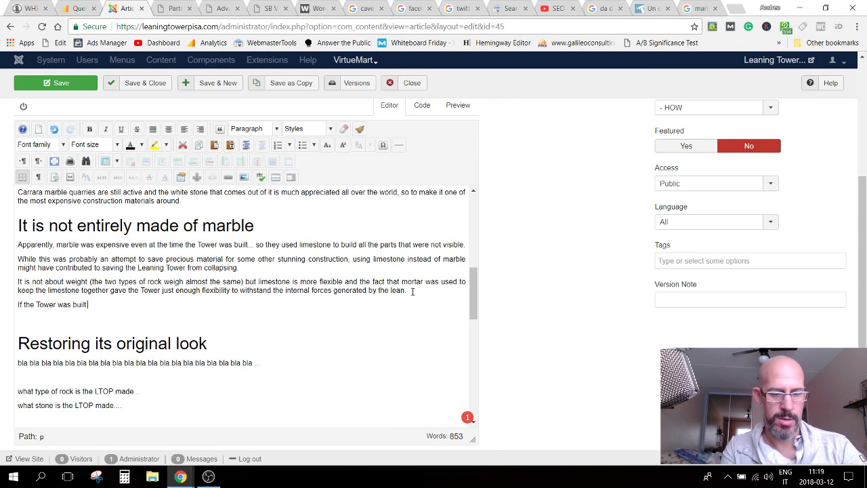
pyautogui.write(' using')
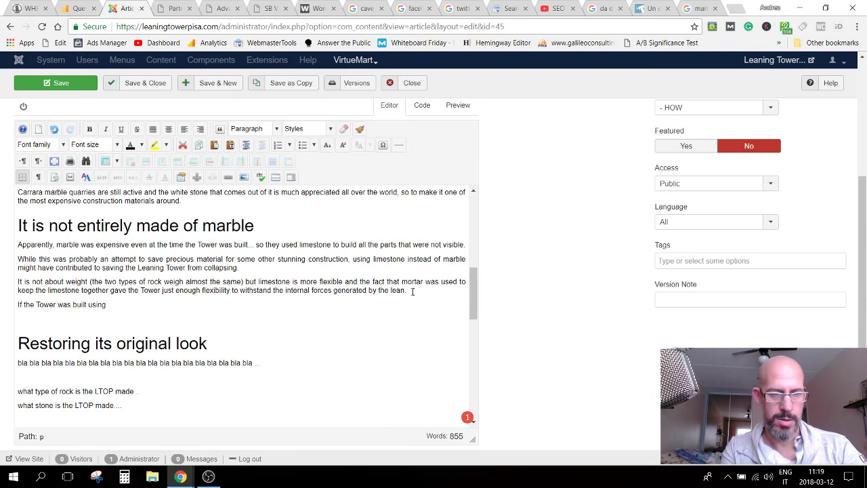
# Step: Replace "using" in the new sentence with "entirely in marble"
pyautogui.press('BackSpace')
pyautogui.press('BackSpace')
pyautogui.press('BackSpace')
pyautogui.press('BackSpace')
pyautogui.press('BackSpace')
pyautogui.press('BackSpace')
pyautogui.press('BackSpace')
pyautogui.press('BackSpace')
pyautogui.press('BackSpace')
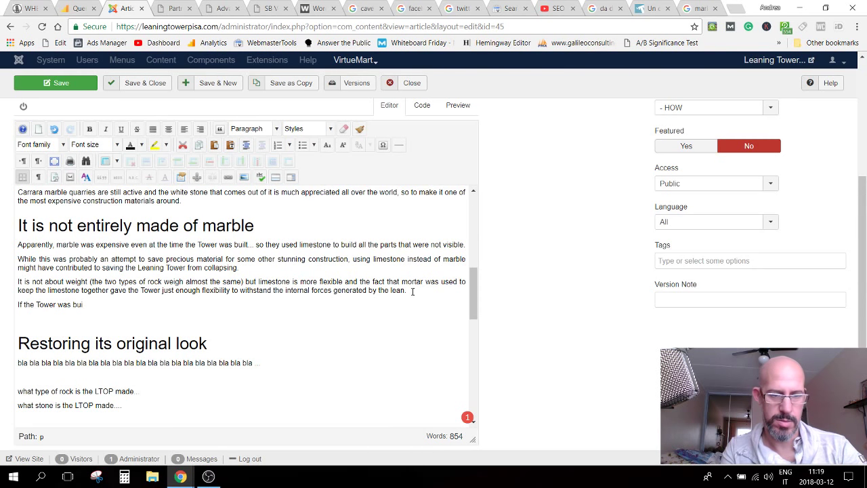
pyautogui.write('lt entirely ')
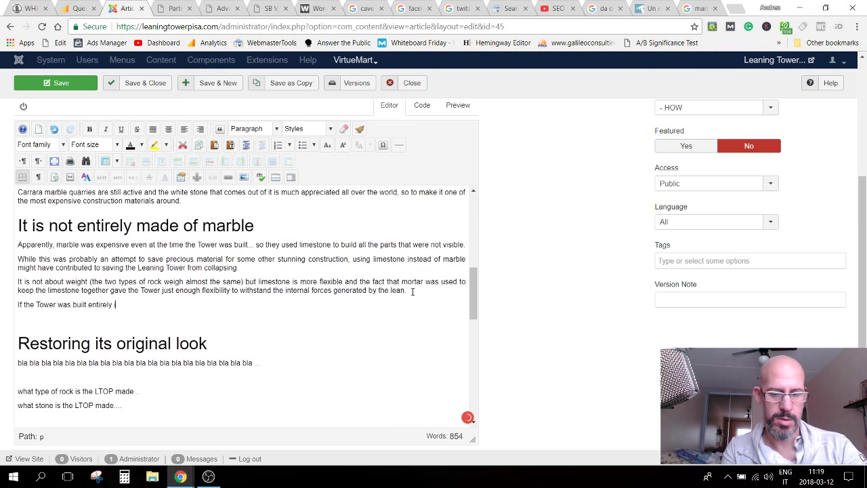
pyautogui.write('in marble')
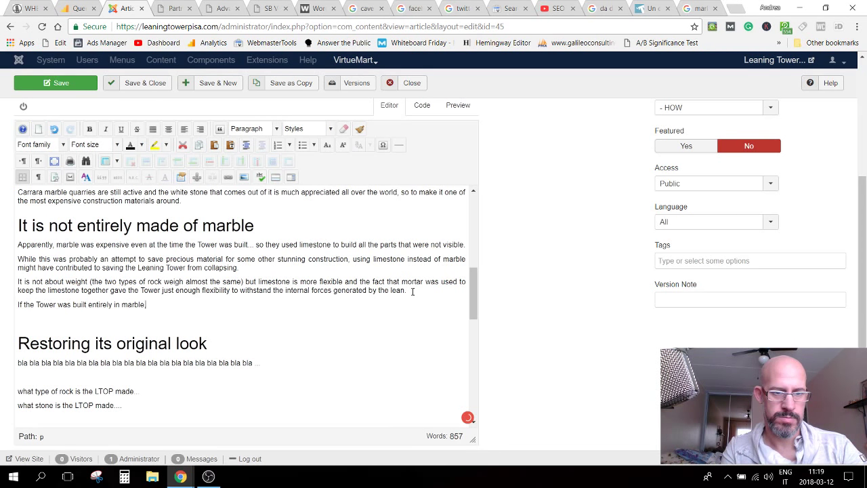
# Step: Continue the sentence with ", it probably would have broken in two"
pyautogui.write(', it proba')
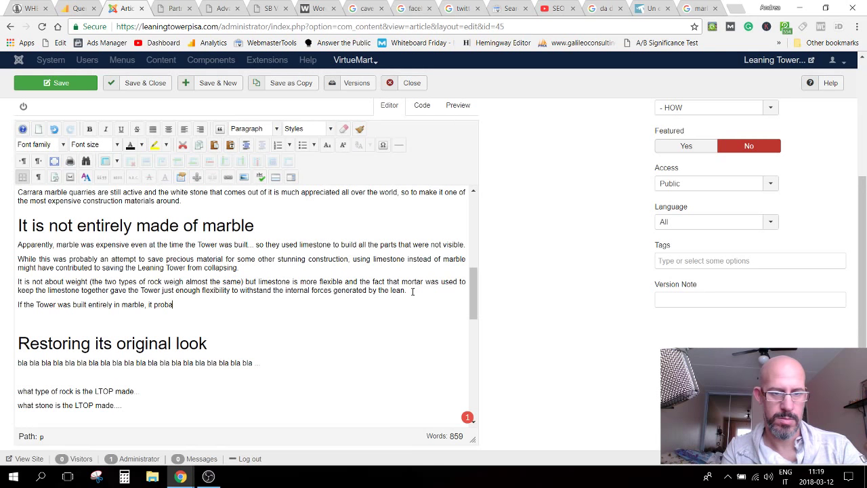
pyautogui.write('bly would')
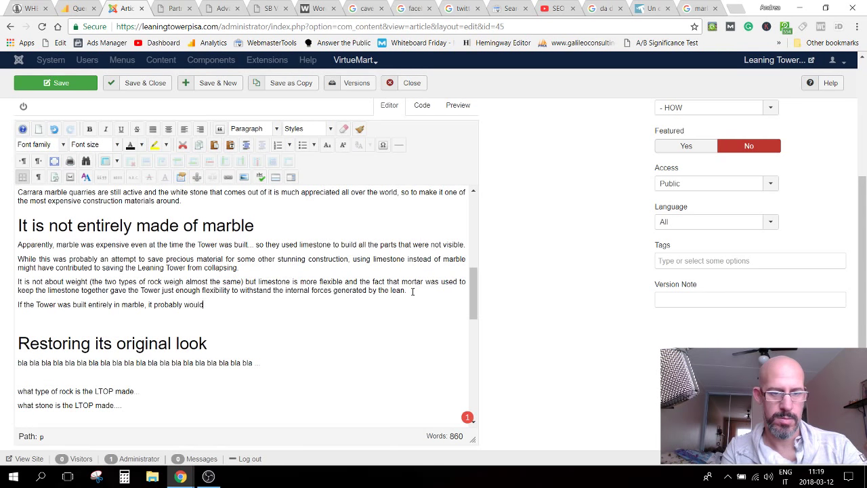
pyautogui.write(' hav')
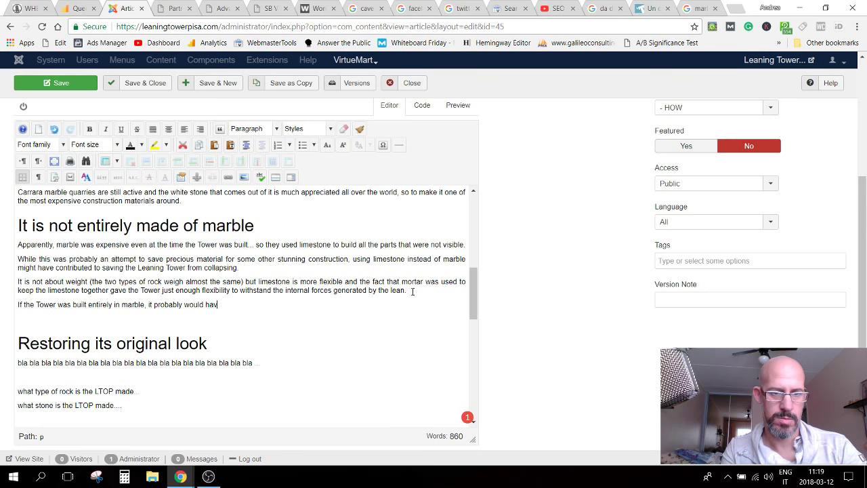
pyautogui.write('e bro')
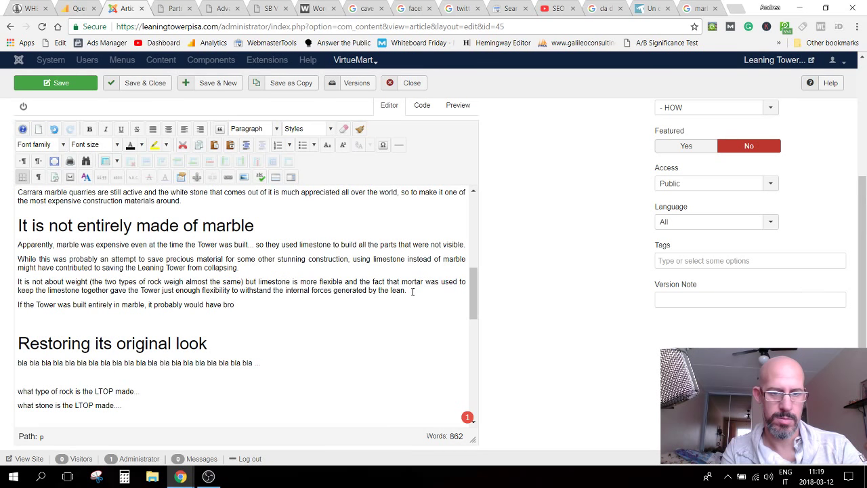
pyautogui.write('ken in tw')
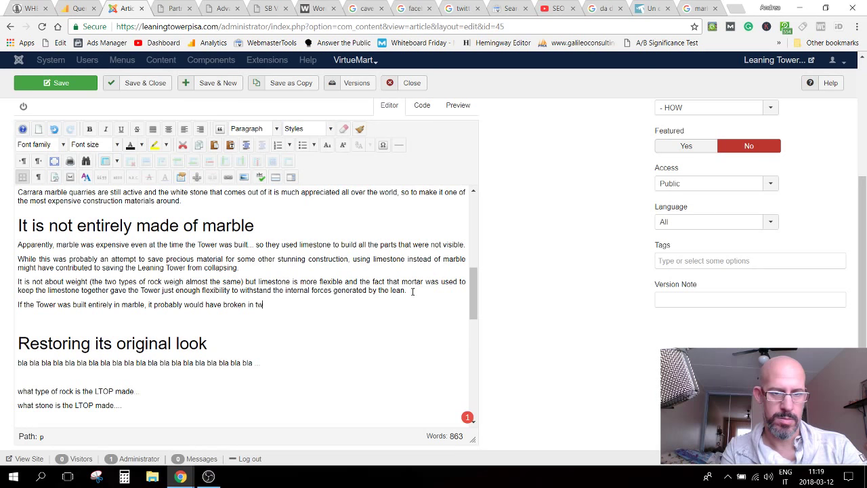
pyautogui.write('o ')
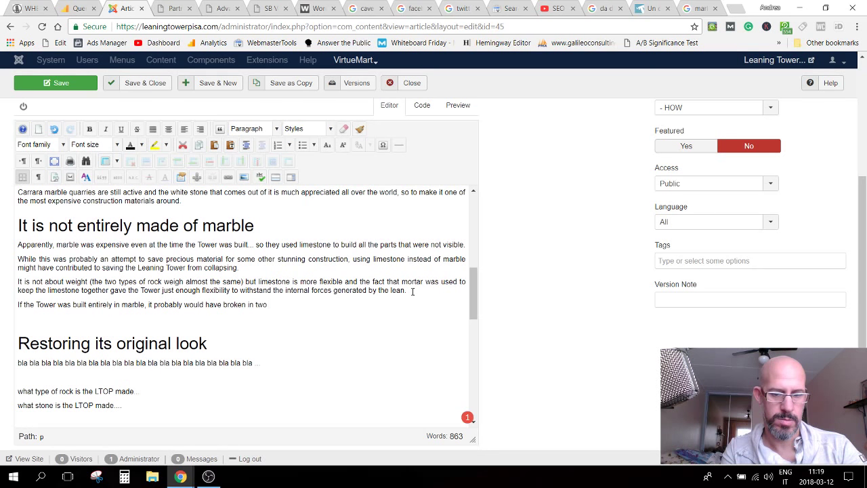
# Step: Extend the sentence with "(or more) pieces long time ago and collapse"
pyautogui.write('(or mo')
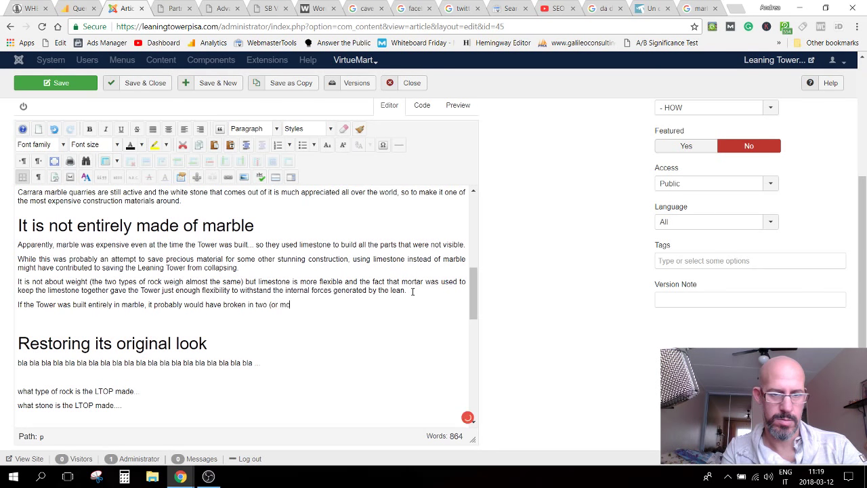
pyautogui.write('re')
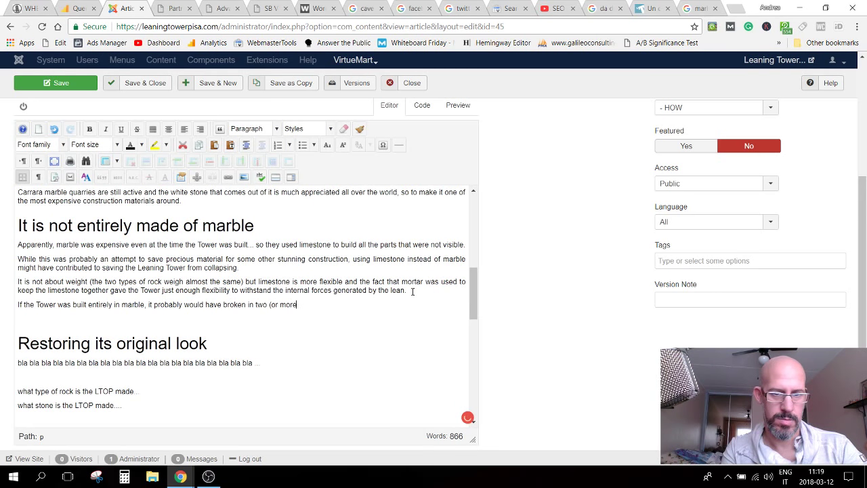
pyautogui.write(') pieces ')
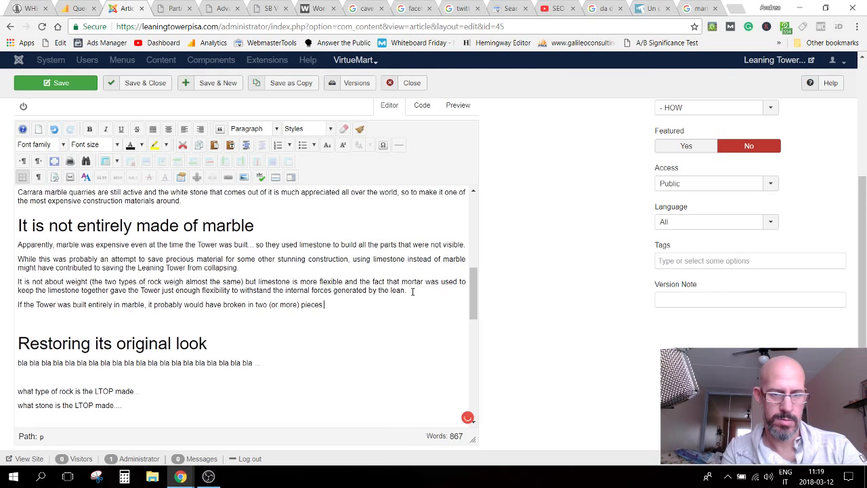
pyautogui.write('long time')
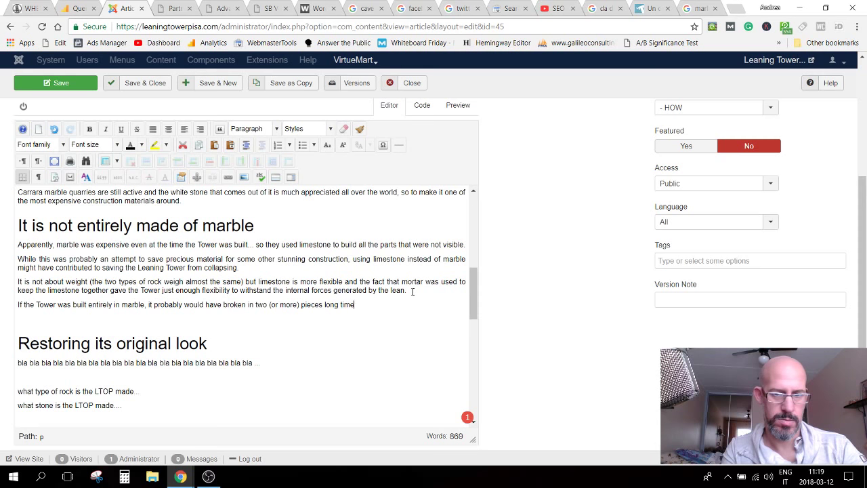
pyautogui.write(' ago an')
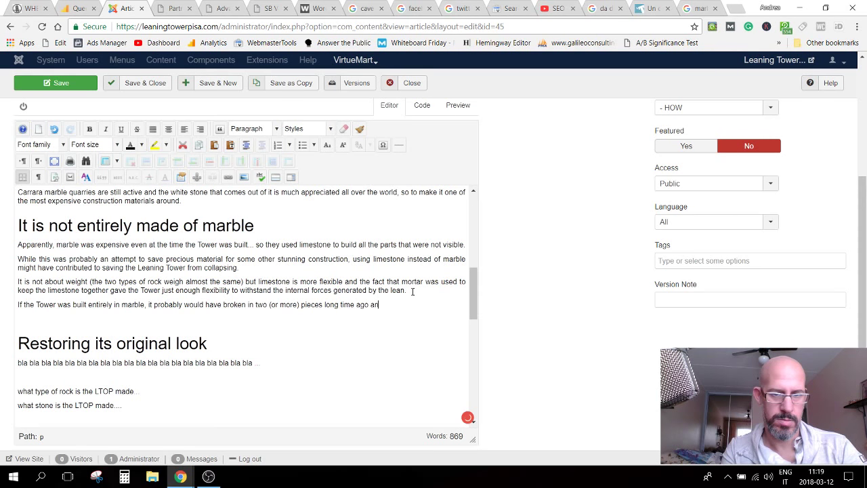
pyautogui.write('d collapse')
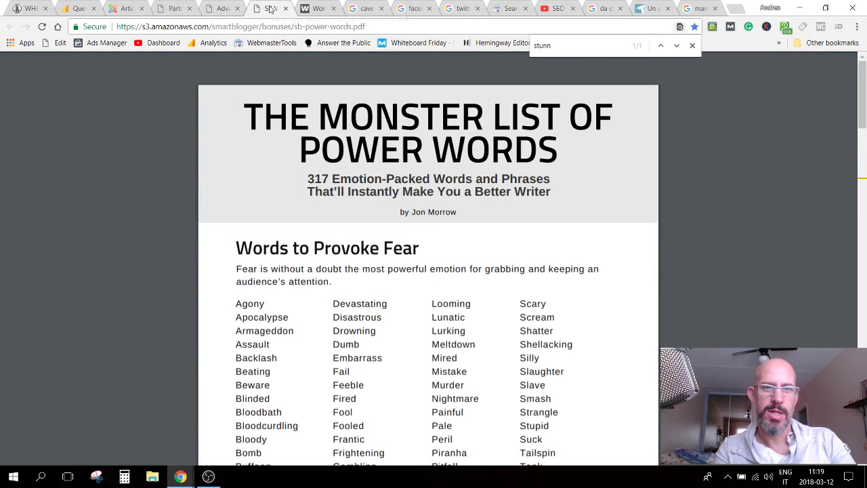
# Step: Look through the fear words in the power words list, highlight "Disastrous", and return to the article editor
pyautogui.hotkey('ctrl', '6')
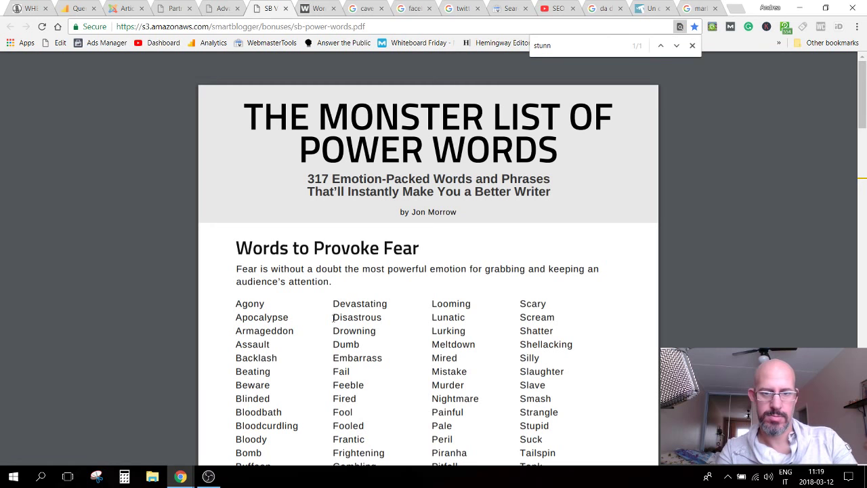
pyautogui.doubleClick(390, 319)
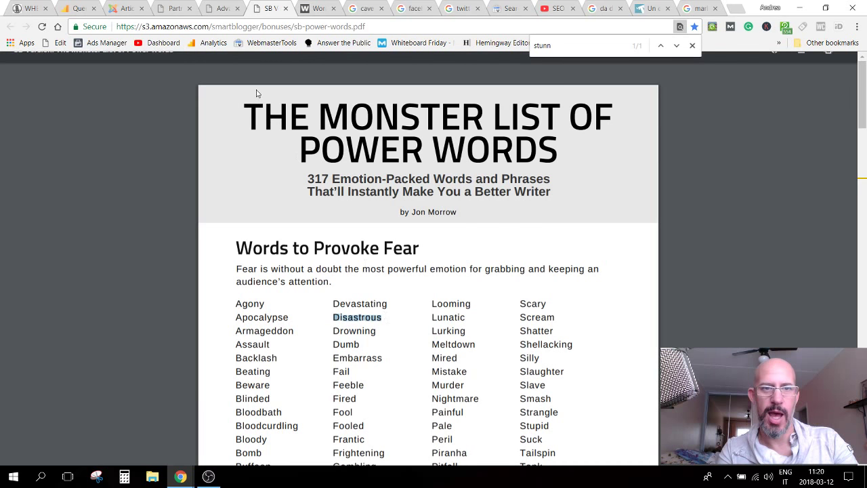
pyautogui.click(125, 8)
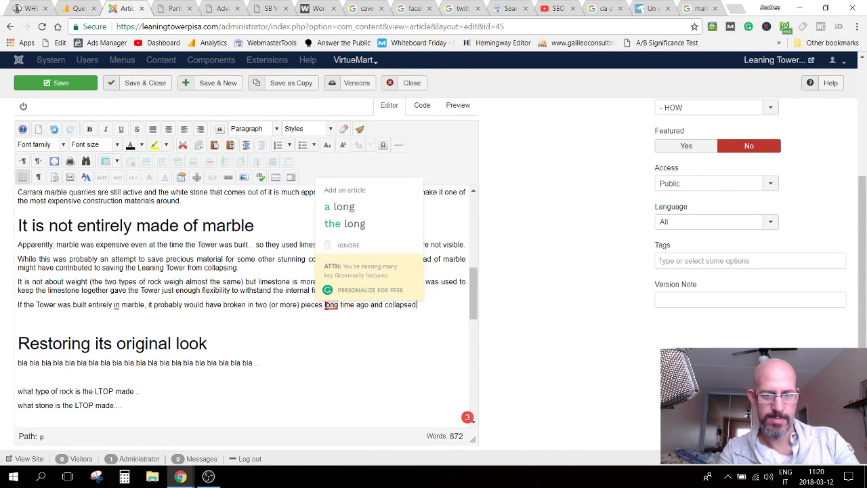
# Step: Correct the last sentence of the "It is not entirely made of marble" section to read "a long time ago" and "entirely out of marble"
pyautogui.moveTo(332, 305)
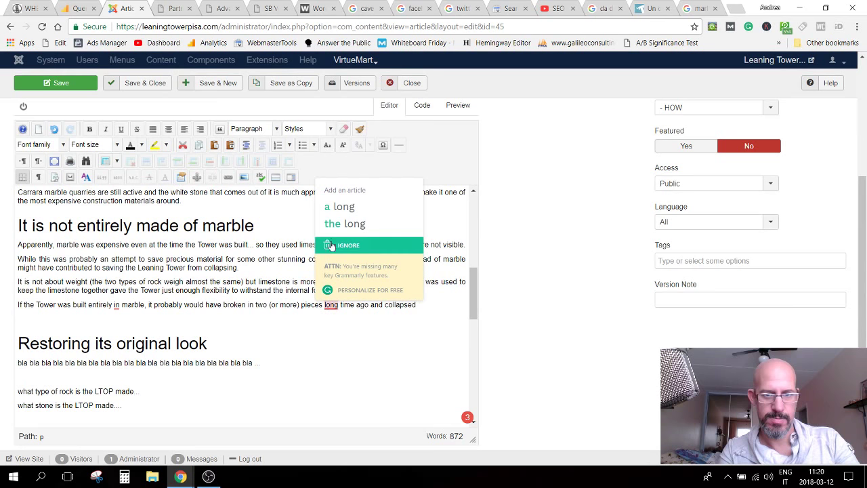
pyautogui.click(338, 207)
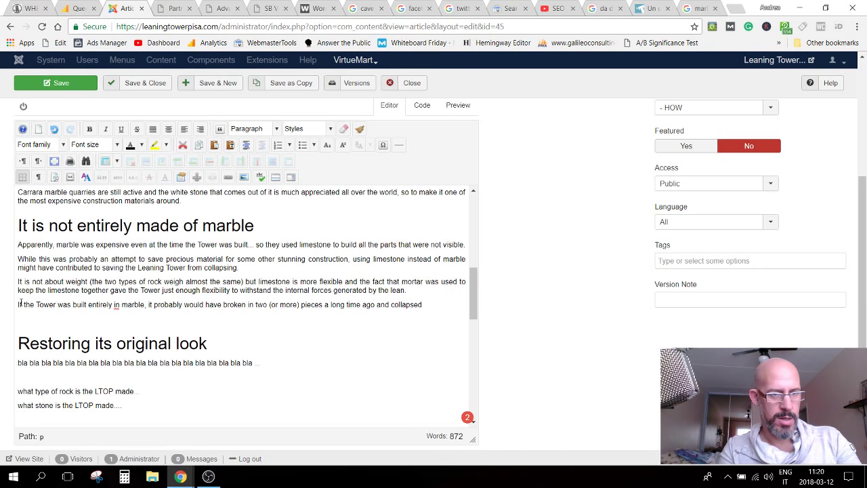
pyautogui.moveTo(116, 305)
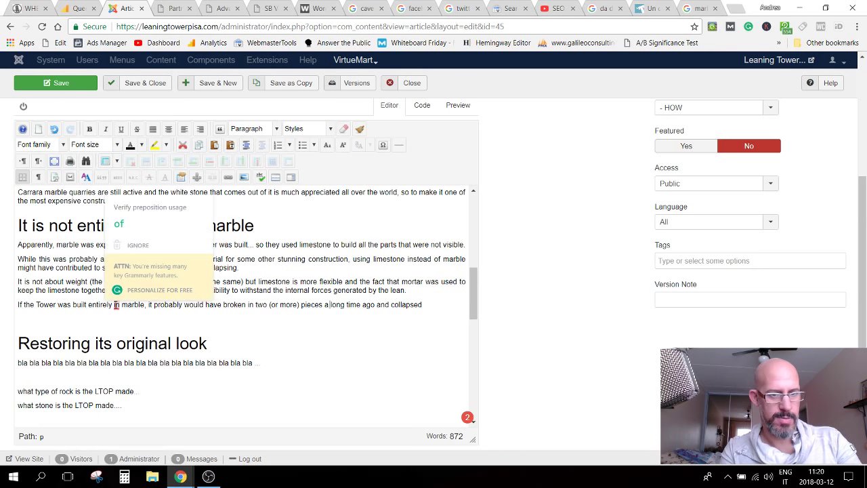
pyautogui.doubleClick(116, 305)
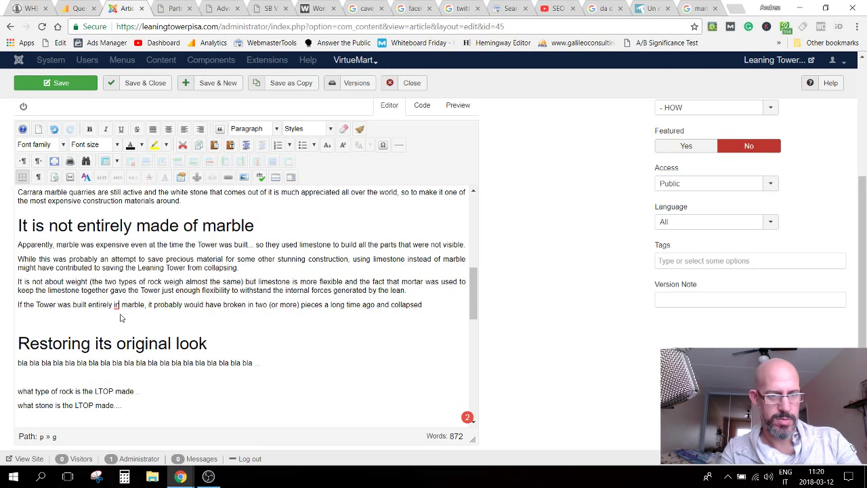
pyautogui.press('BackSpace')
pyautogui.press('BackSpace')
pyautogui.write('out')
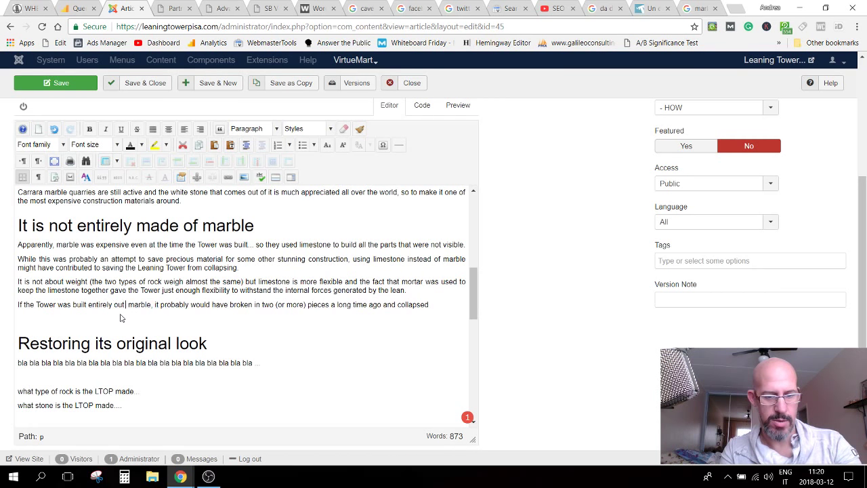
pyautogui.write(' of')
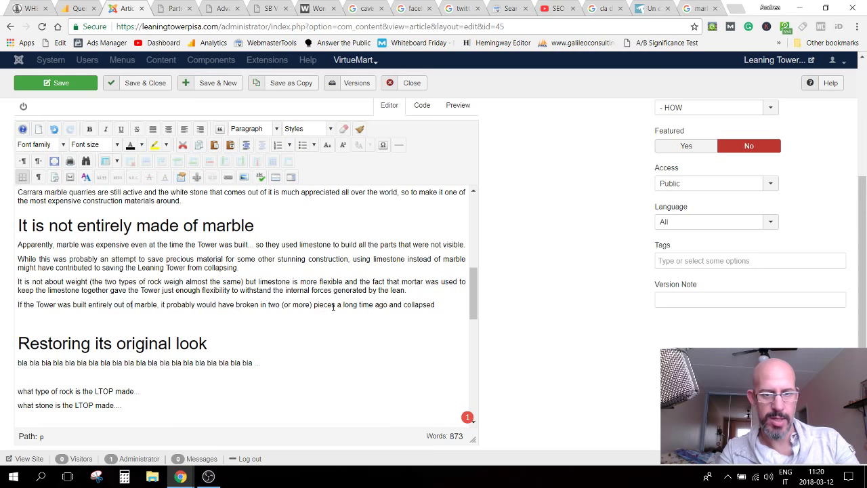
# Step: Insert ", resulting in a disatrous end for this fine monument." after "a long time ago" in the last sentence of the section
pyautogui.click(387, 305)
pyautogui.write(', ')
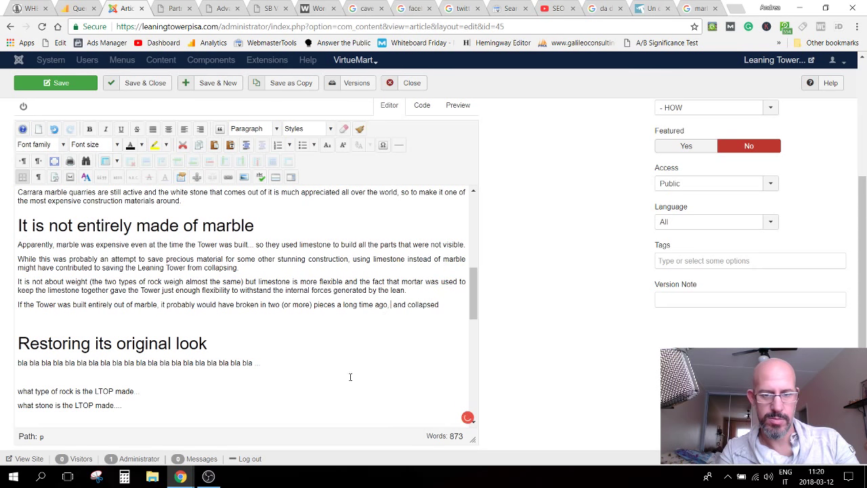
pyautogui.write('re')
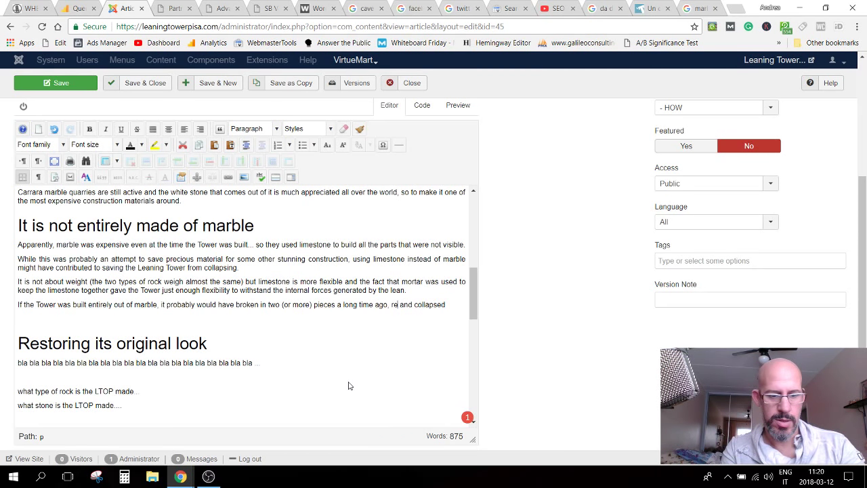
pyautogui.write('sulting in a dis')
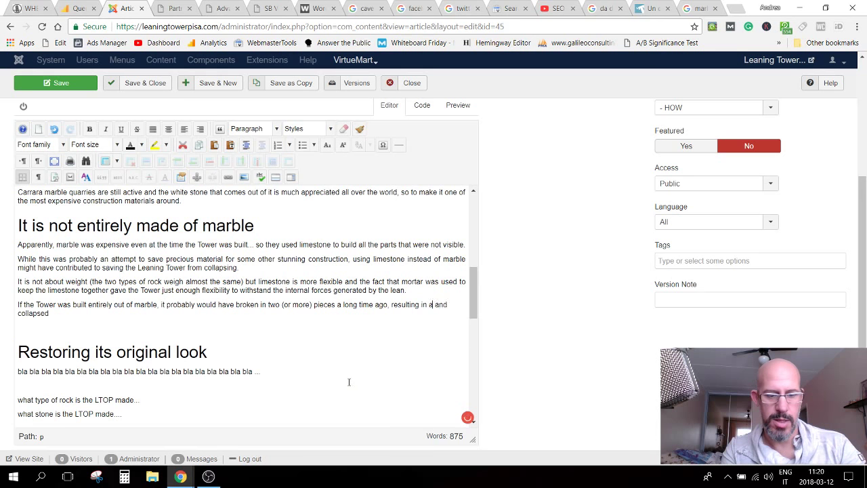
pyautogui.write('atrou ')
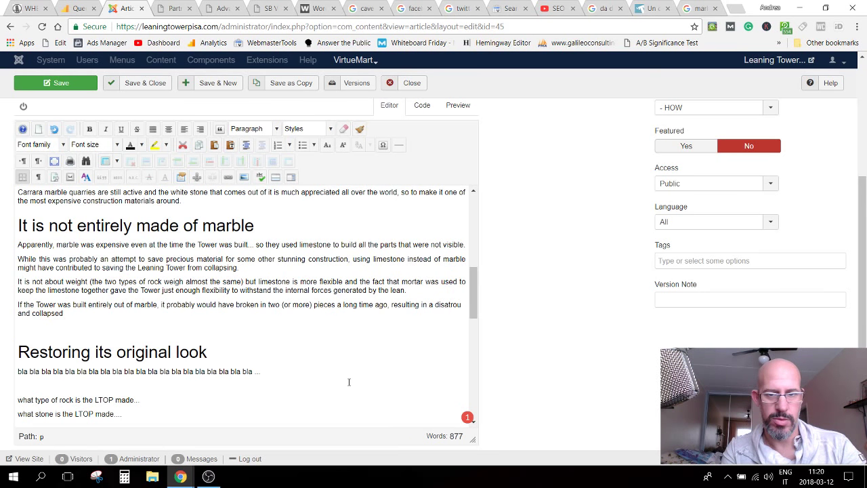
pyautogui.write('s end for this')
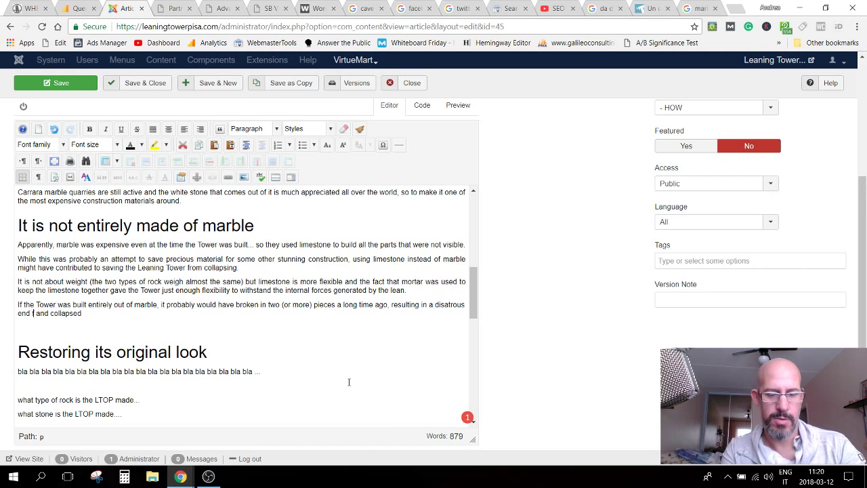
pyautogui.write(' fir')
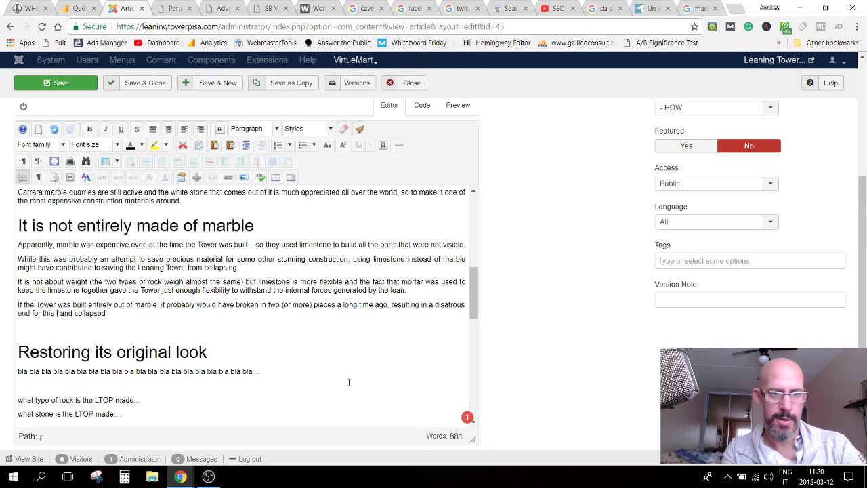
pyautogui.write('e monume')
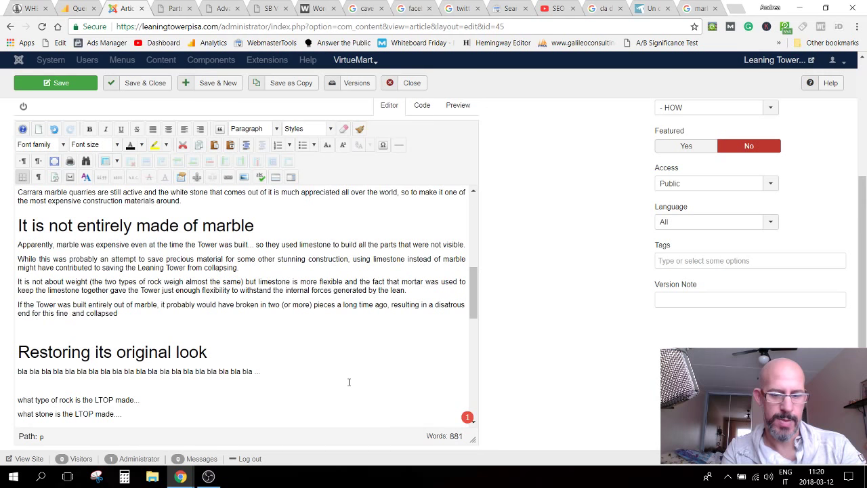
pyautogui.write('n')
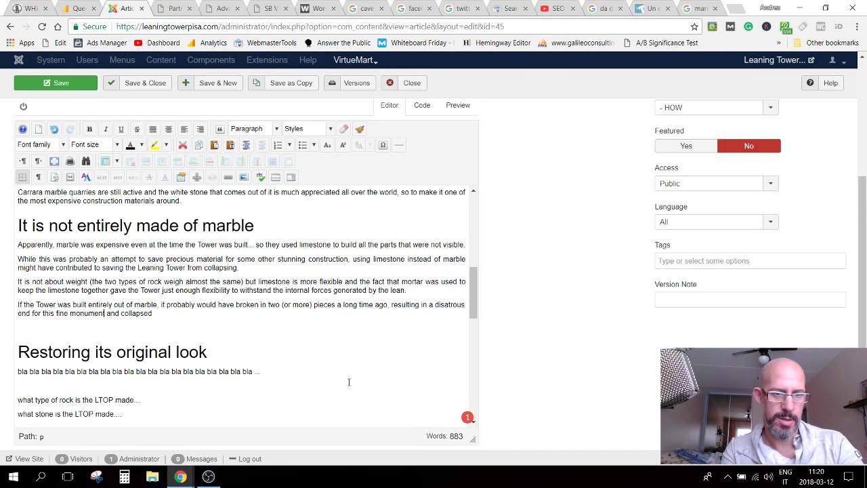
pyautogui.write('t.')
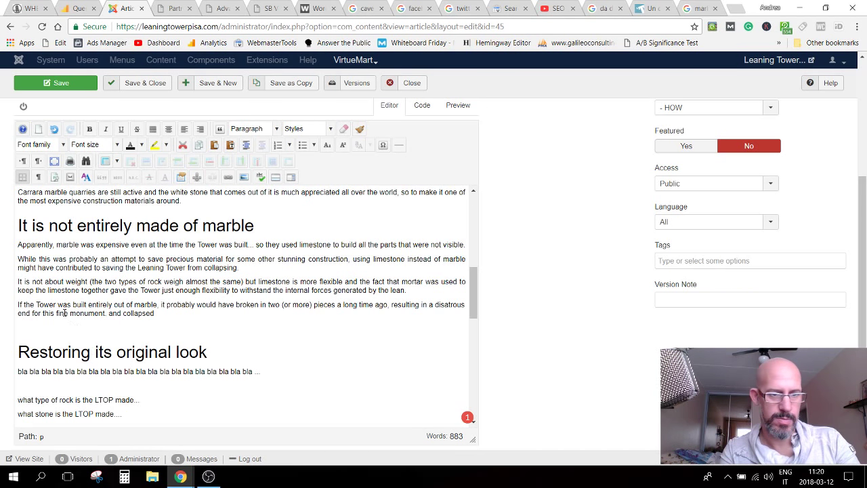
# Step: Insert "and unique" between "fine" and "monument" in the last sentence
pyautogui.click(70, 313)
pyautogui.write('and ')
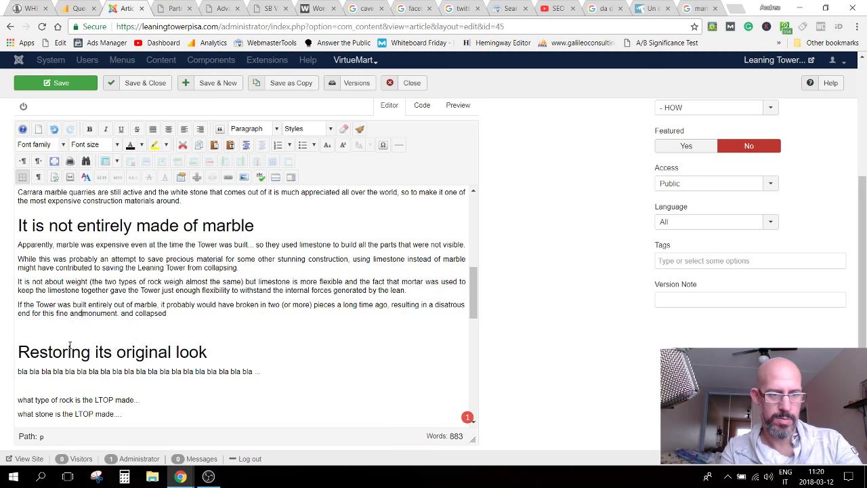
pyautogui.write('un')
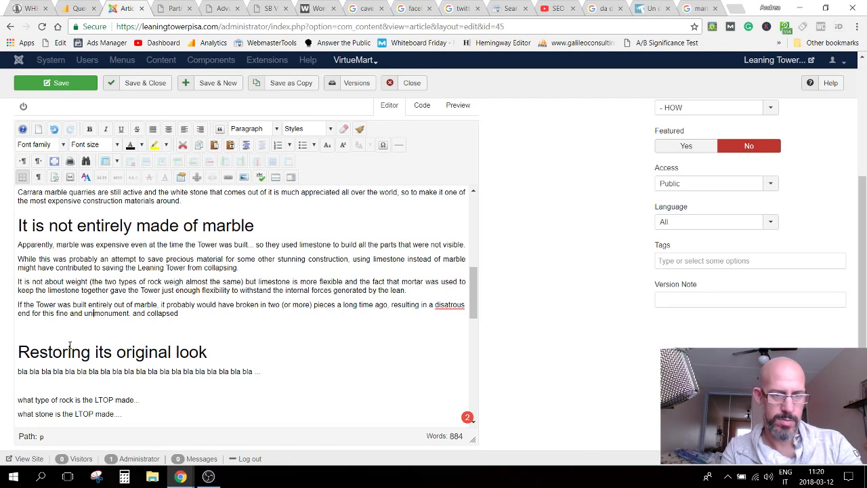
pyautogui.write('ique')
# Step: Remove the leftover "and collapsed" after the sentence and correct the misspelled "disatrous" to "disastrous"
pyautogui.moveTo(147, 313); pyautogui.dragTo(203, 314)
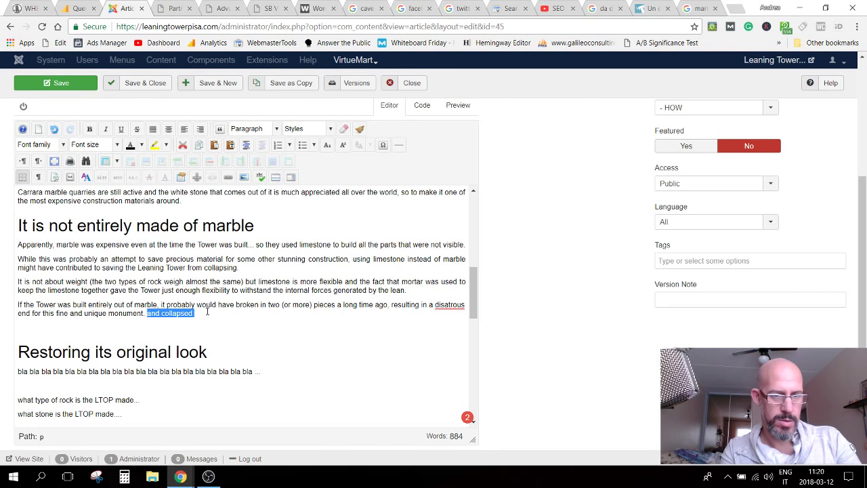
pyautogui.press('BackSpace')
pyautogui.moveTo(449, 305)
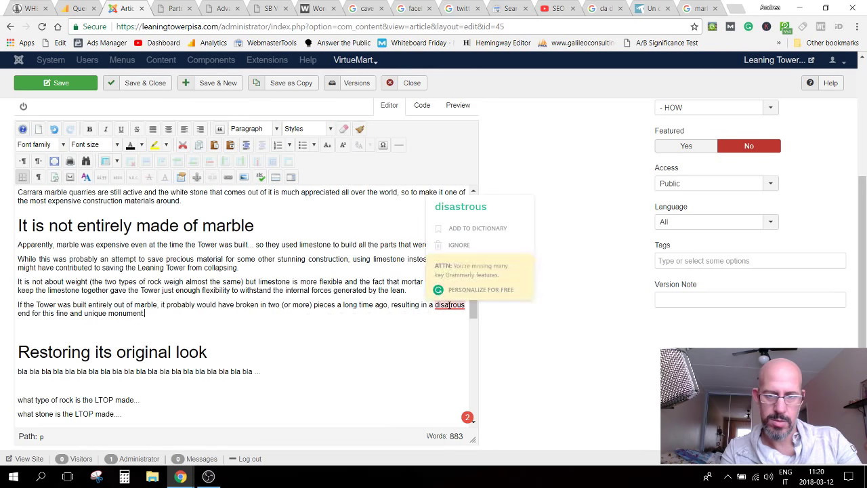
pyautogui.click(445, 200)
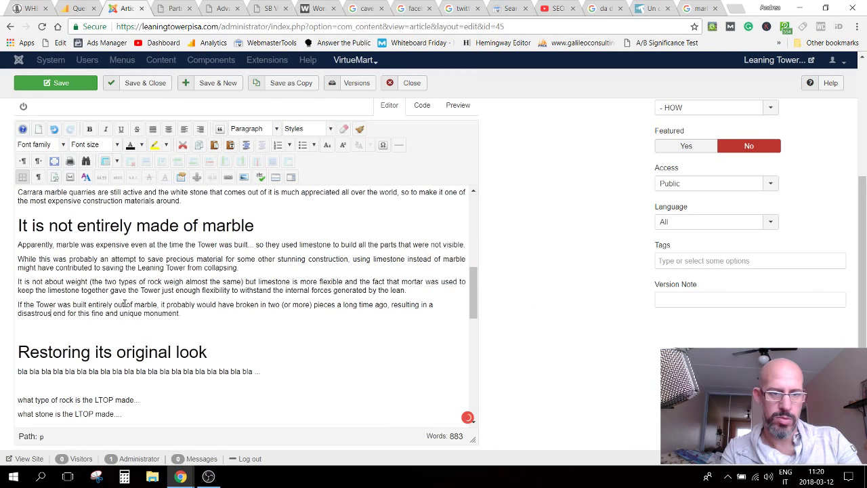
# Step: Delete the leftover English and Italian source notes and an extra blank line between "what stone is the LTOP made...." and "Do you want to know more?"
pyautogui.scroll(-3, 123, 304)
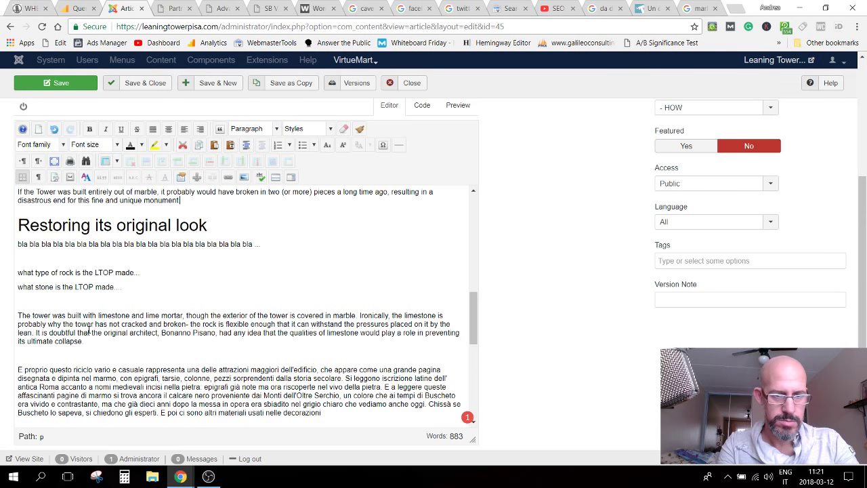
pyautogui.moveTo(36, 305); pyautogui.dragTo(57, 353)
pyautogui.scroll(-1, 70, 339)
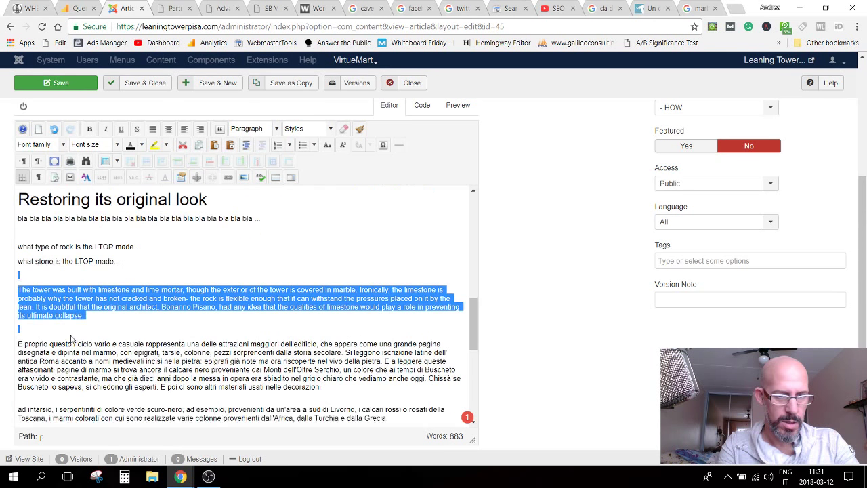
pyautogui.scroll(-1, 70, 338)
pyautogui.keyDown('shift'); pyautogui.click(388, 387); pyautogui.keyUp('shift')
pyautogui.press('Delete')
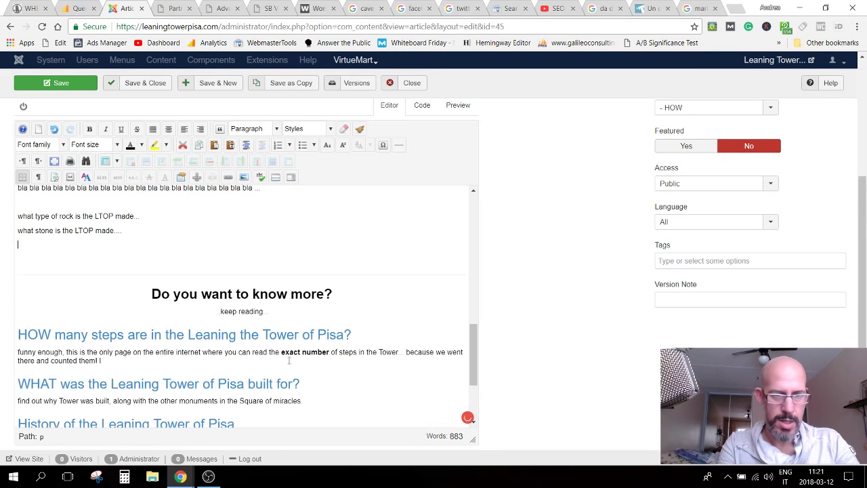
pyautogui.press('Delete')
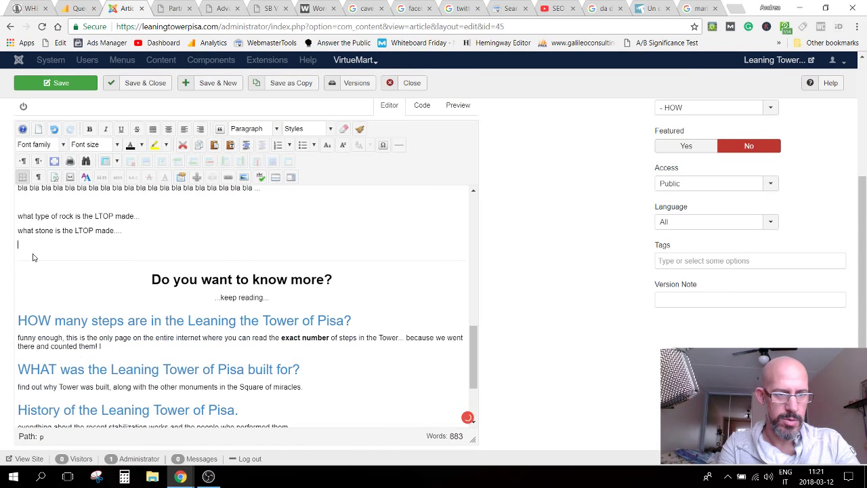
# Step: Replace the "bla bla" placeholder under "Restoring its original look" with a sentence starting "Marble doesnt do well with"
pyautogui.scroll(10, 371, 333)
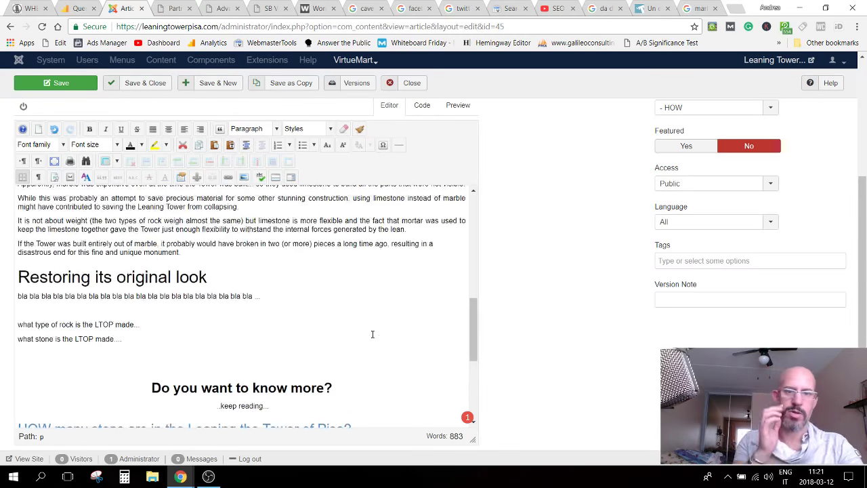
pyautogui.scroll(3, 381, 303)
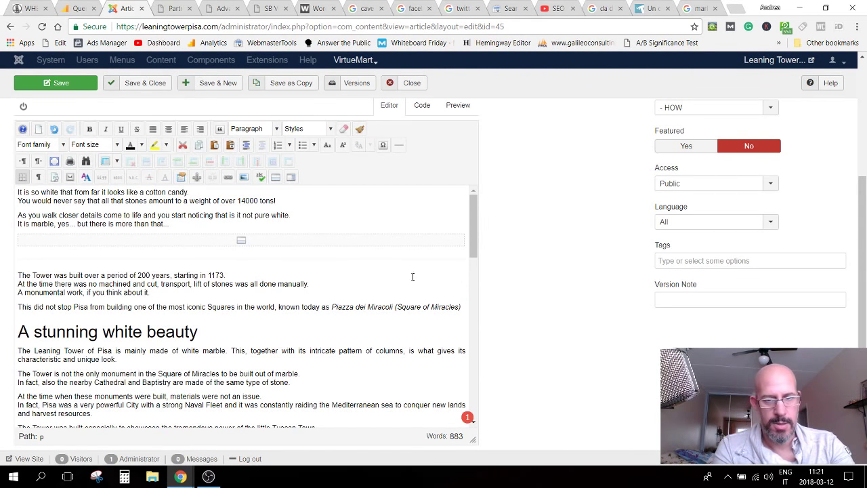
pyautogui.moveTo(473, 217); pyautogui.dragTo(476, 317)
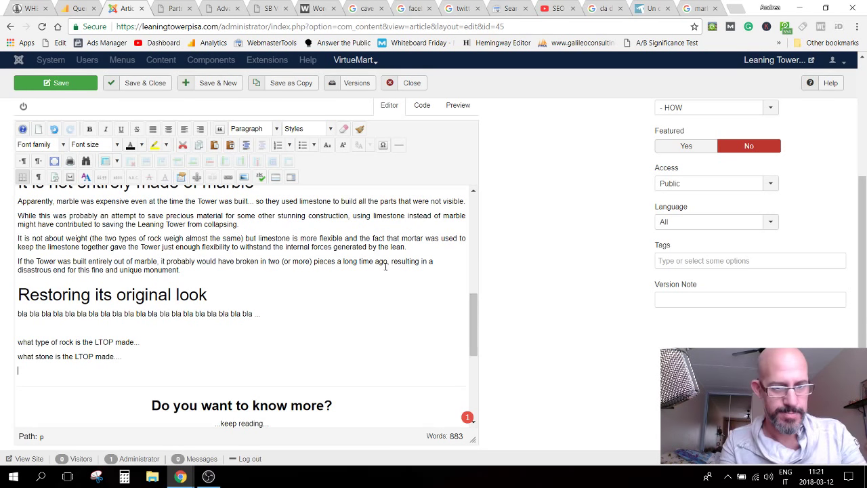
pyautogui.click(85, 320)
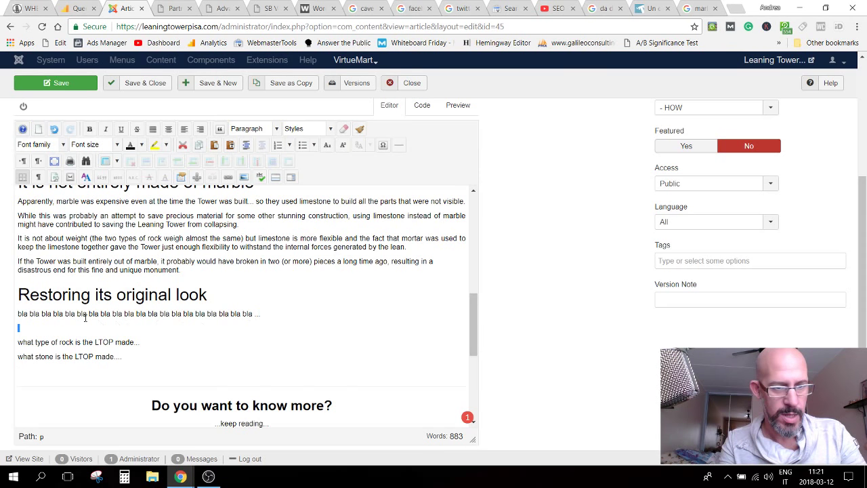
pyautogui.tripleClick(85, 314)
pyautogui.write('Marb')
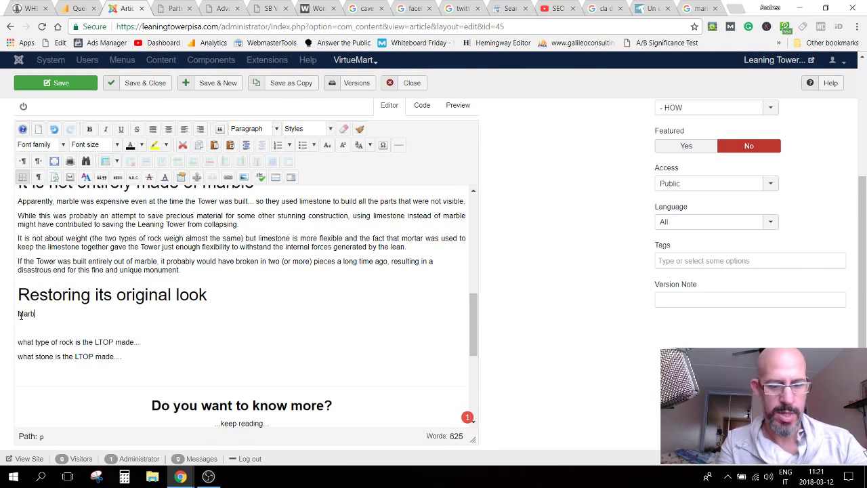
pyautogui.write('le do')
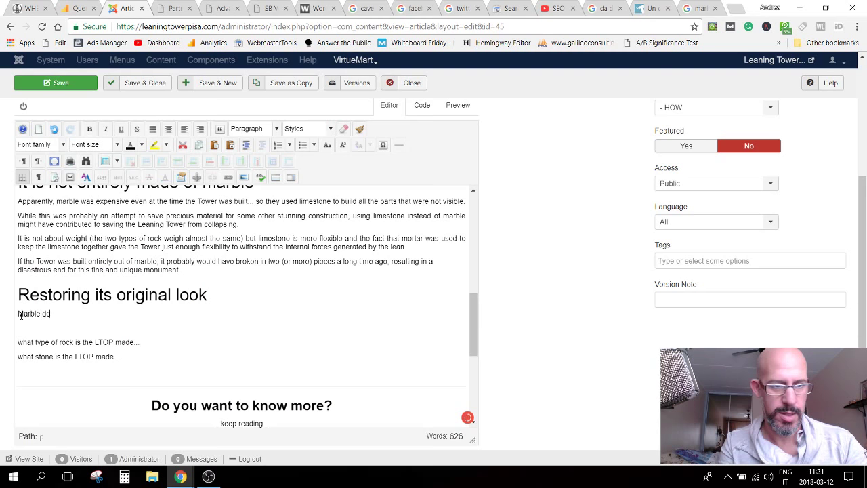
pyautogui.write('esn')
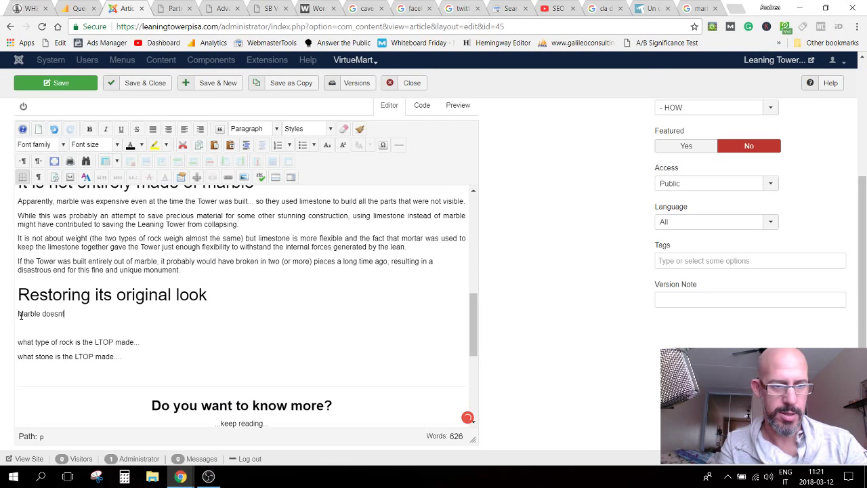
pyautogui.write('t do ')
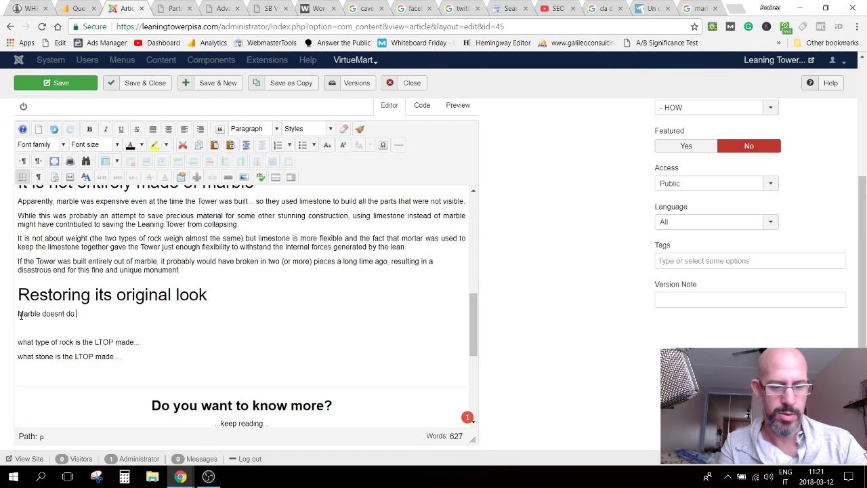
pyautogui.write('well with p')
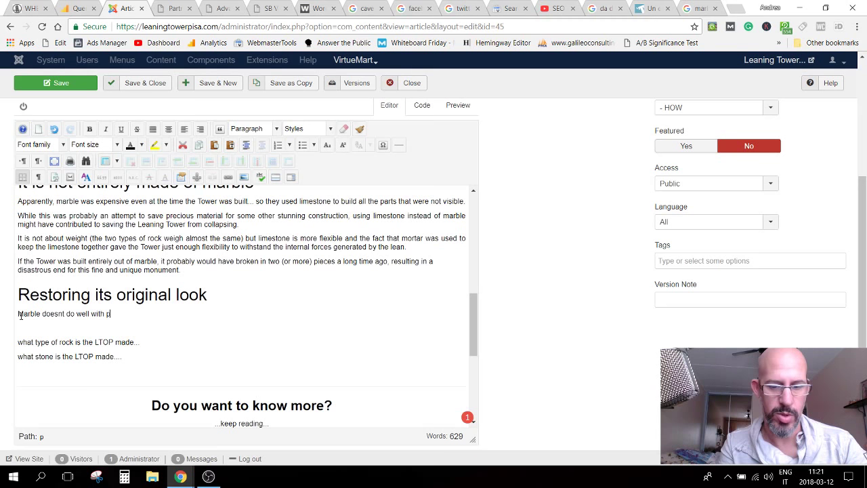
# Step: Complete the opening sentence under "Restoring its original look" as "Marble doesn't do well with pollution.", applying the spelling suggestion "doesn't"
pyautogui.write('ollution.')
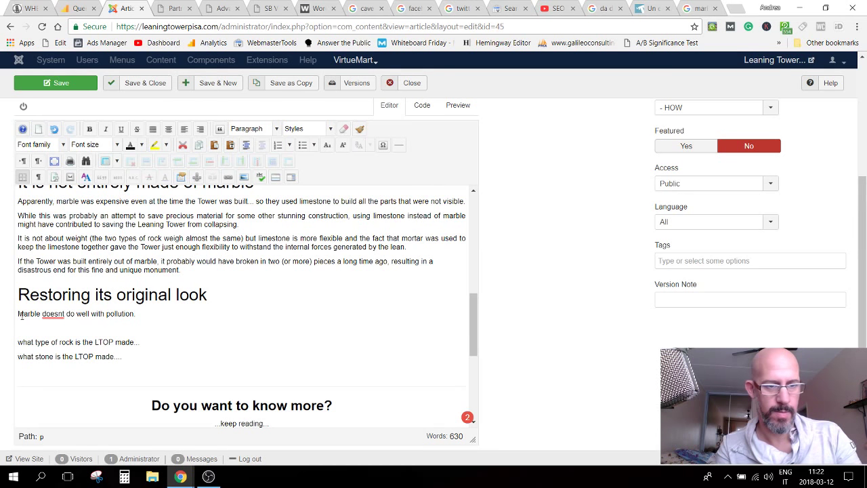
pyautogui.moveTo(53, 314)
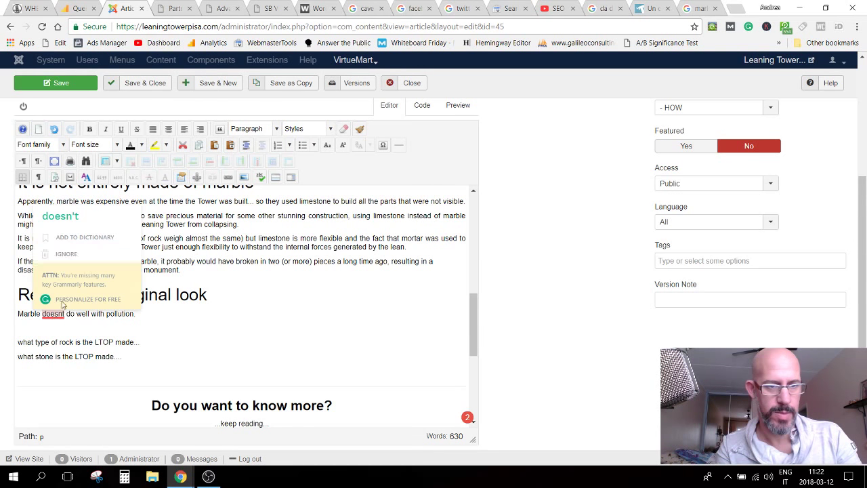
pyautogui.click(79, 225)
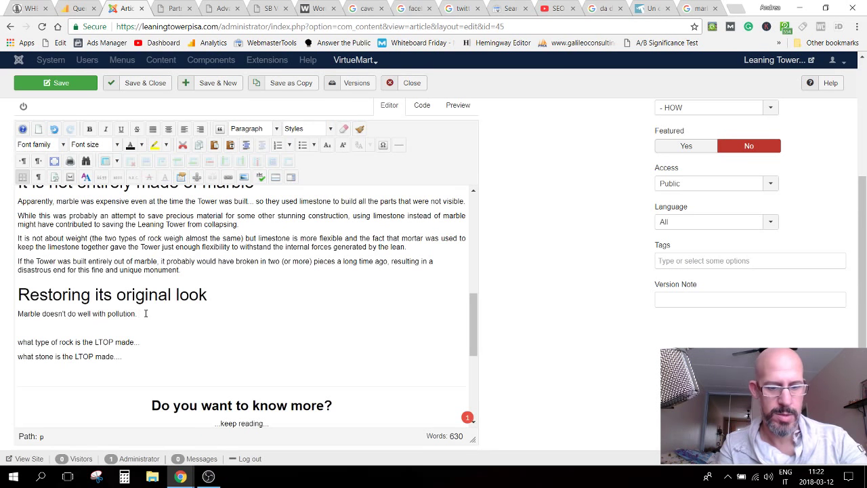
# Step: Begin the second sentence with "This type of rock" and delete the two "LTOP made" note lines below the paragraph
pyautogui.write('This ')
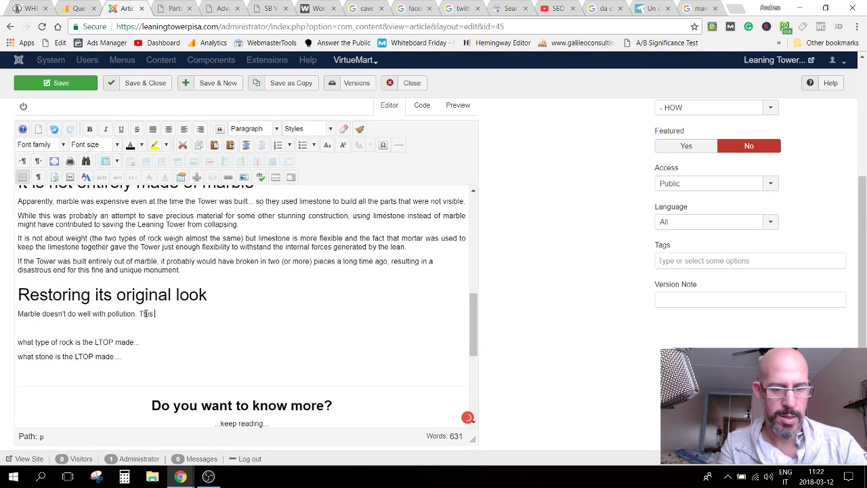
pyautogui.write('type of rock')
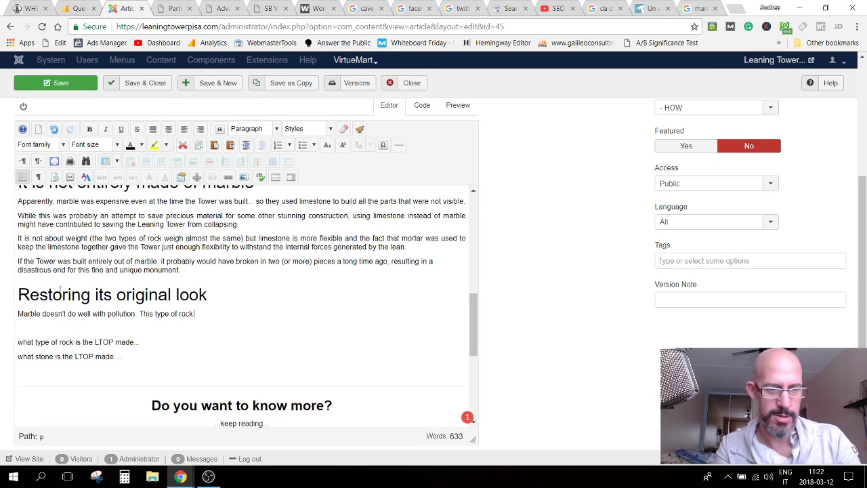
pyautogui.keyDown('shift'); pyautogui.click(132, 356); pyautogui.keyUp('shift')
pyautogui.press('Delete')
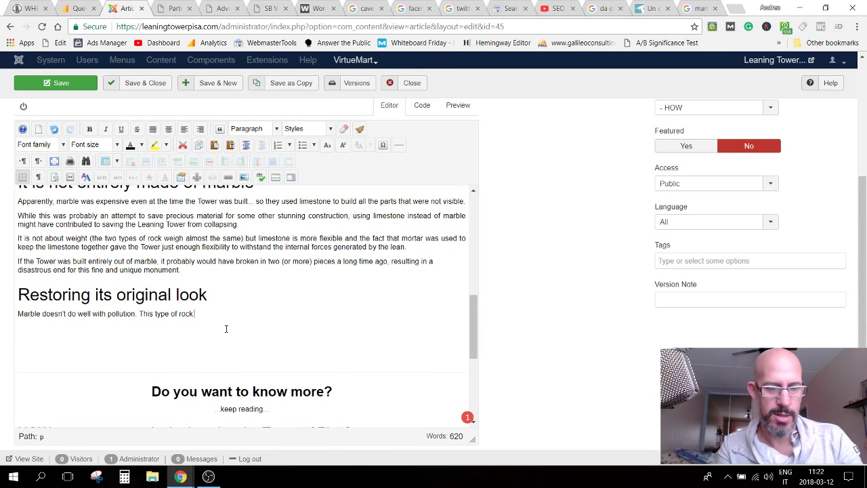
# Step: Continue the second sentence with "is famous for its beautiful white color and stripes patterns"
pyautogui.click(140, 313)
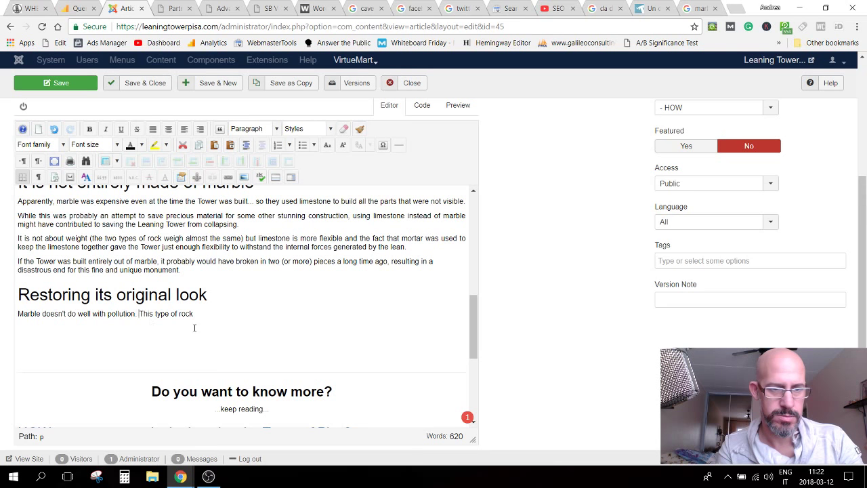
pyautogui.click(214, 314)
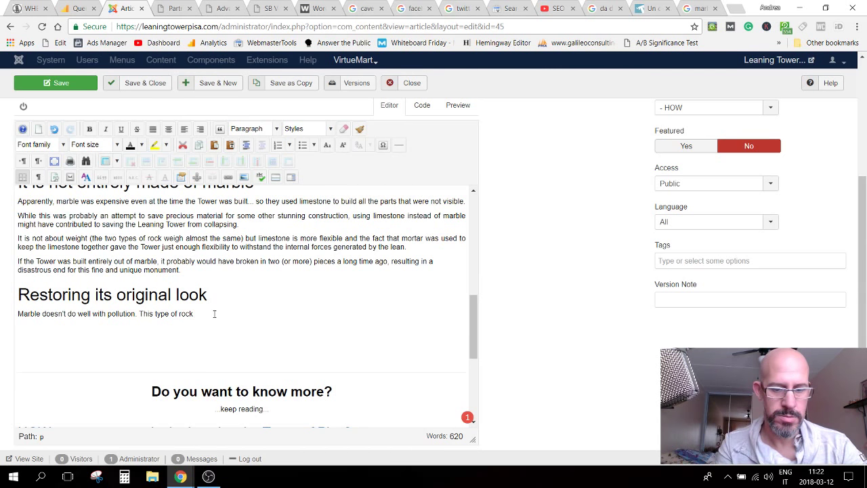
pyautogui.write('is')
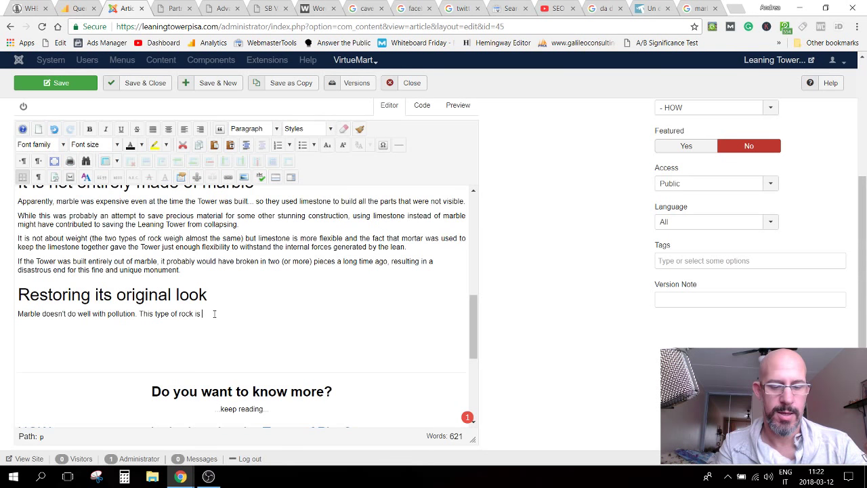
pyautogui.write('famous for ')
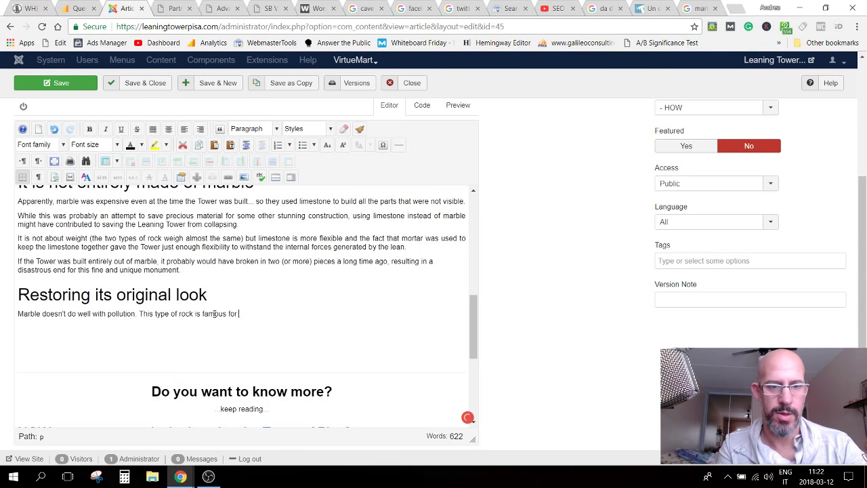
pyautogui.write('its')
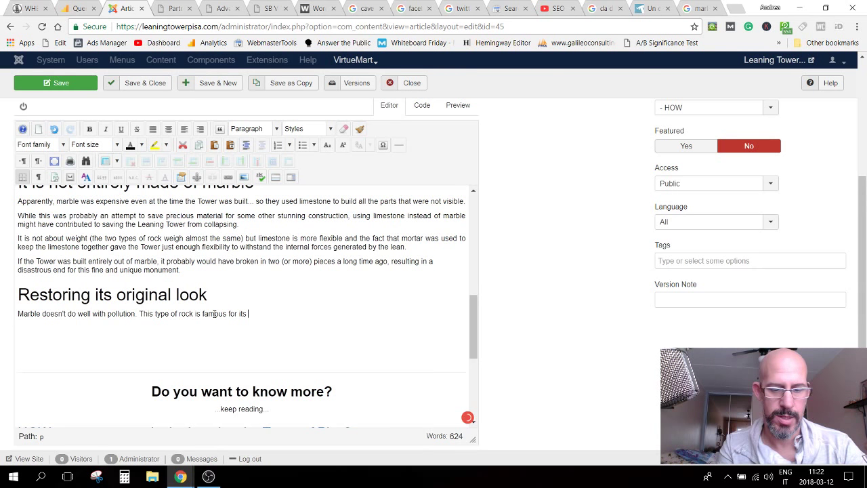
pyautogui.write(' beau')
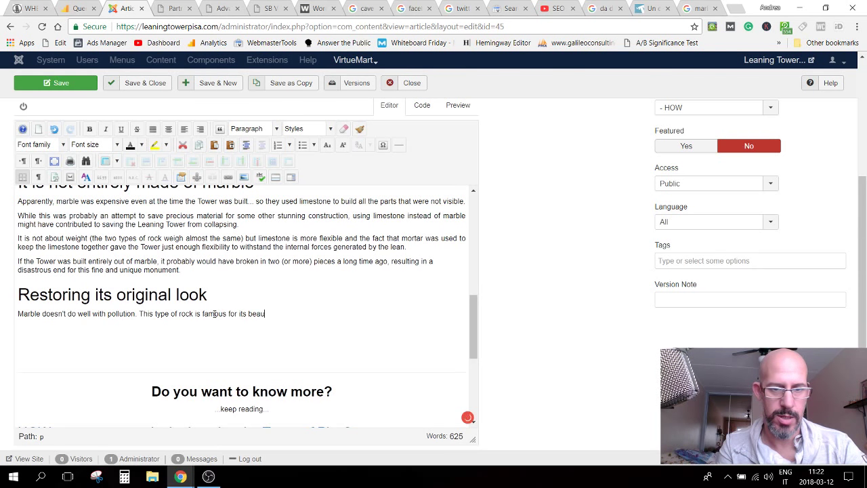
pyautogui.write('tiful white')
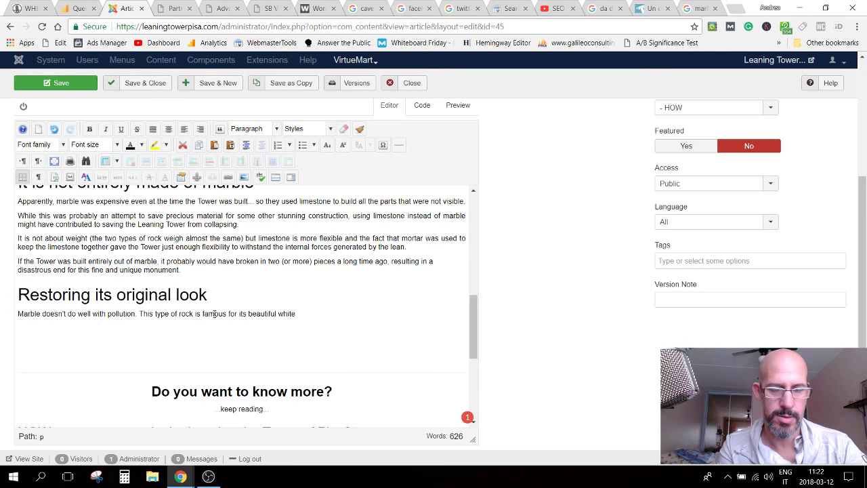
pyautogui.write(' color and')
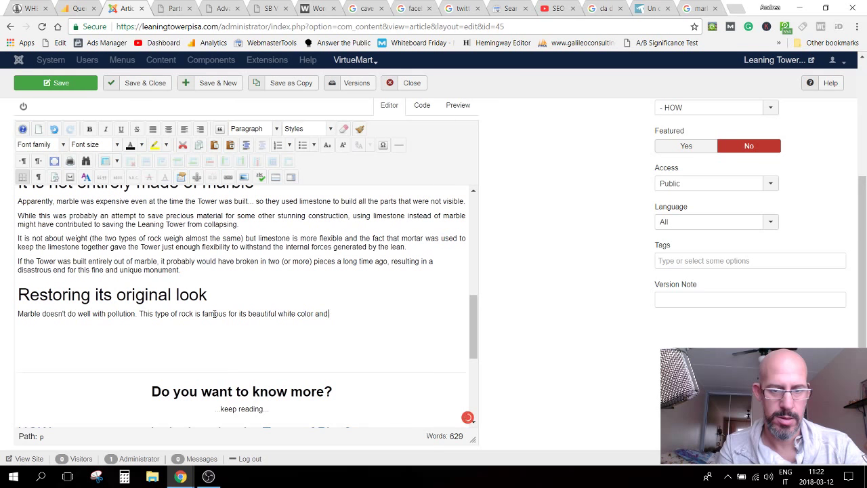
pyautogui.press('BackSpace')
pyautogui.write('d str')
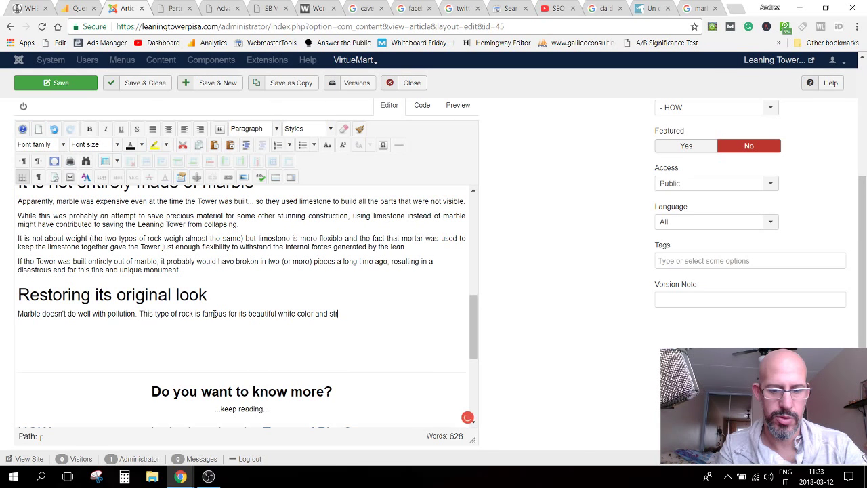
pyautogui.write('ipes patterns')
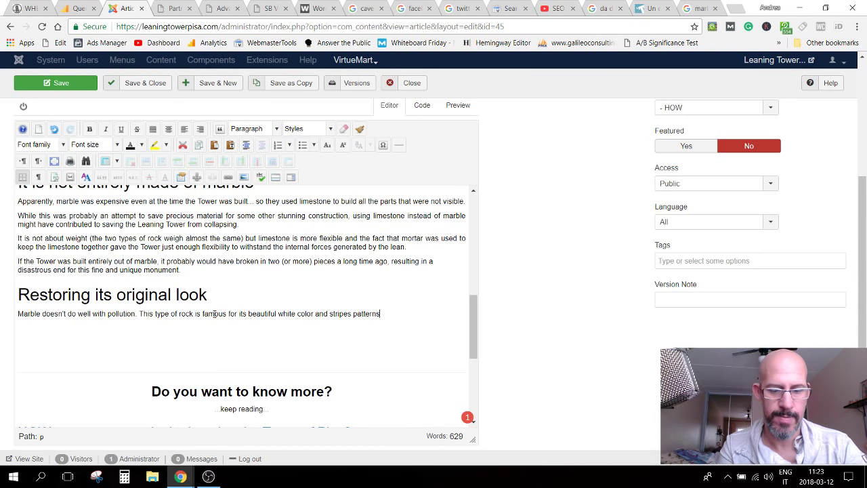
# Step: Extend the sentence with the clause "but, when exposed to smog and nowdays polluted air, it"
pyautogui.write(' but, ')
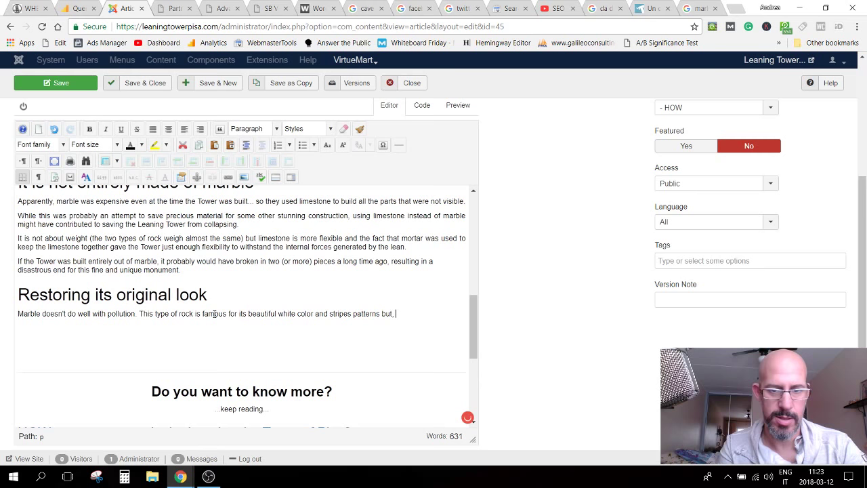
pyautogui.write('when exposed to')
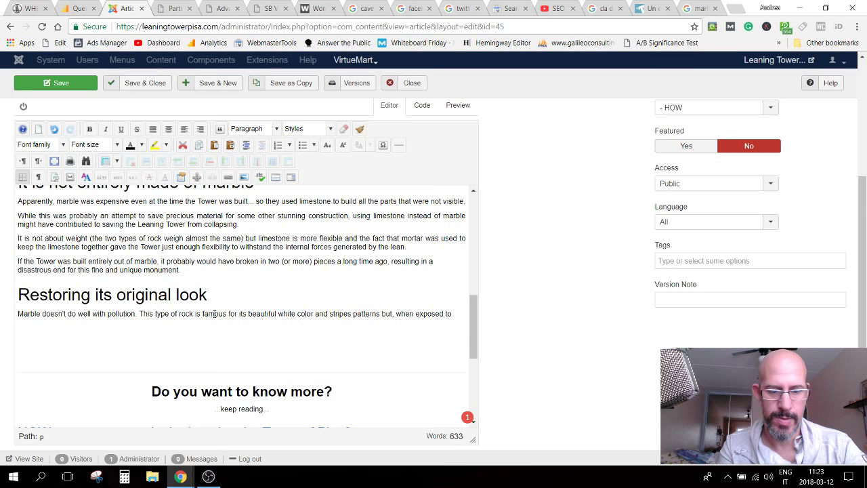
pyautogui.write('smog and ')
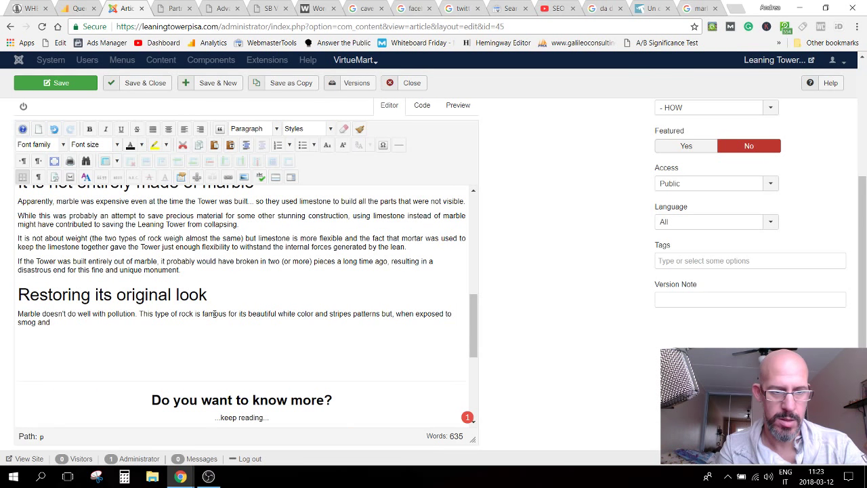
pyautogui.write('now')
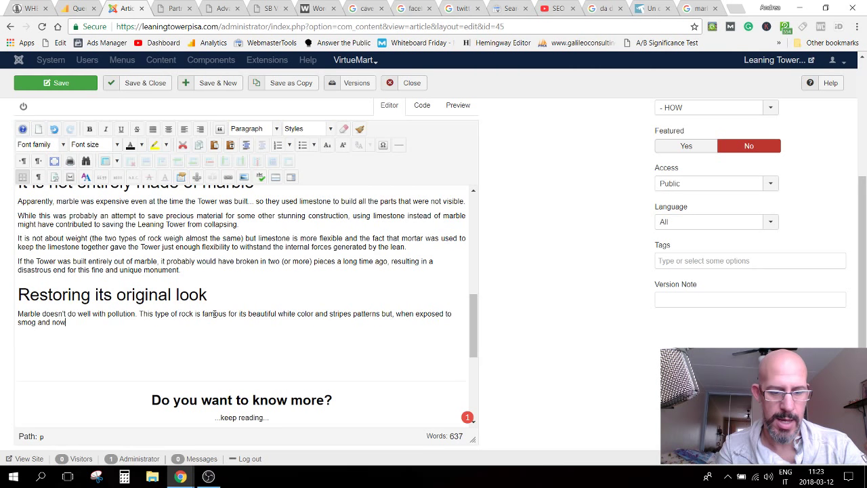
pyautogui.write('days')
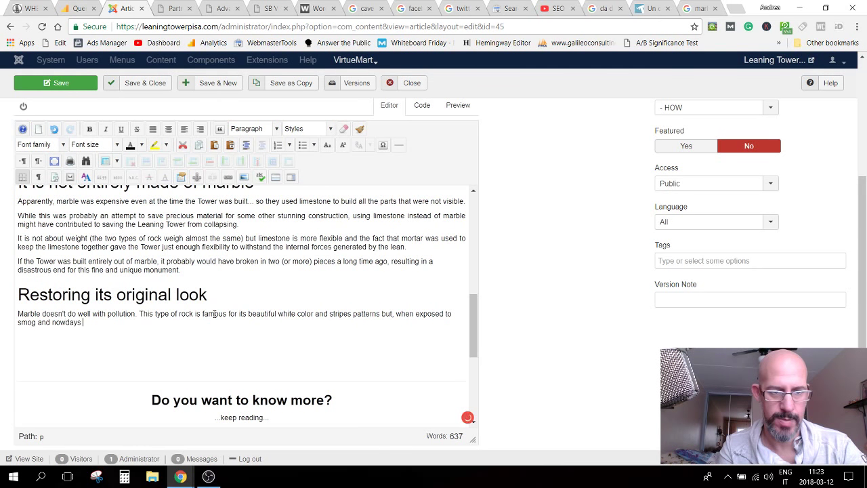
pyautogui.write(' pollu')
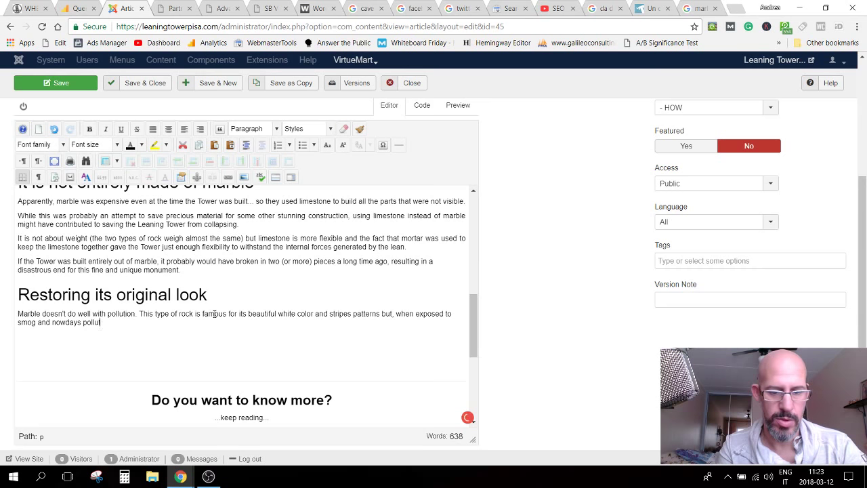
pyautogui.write('ted')
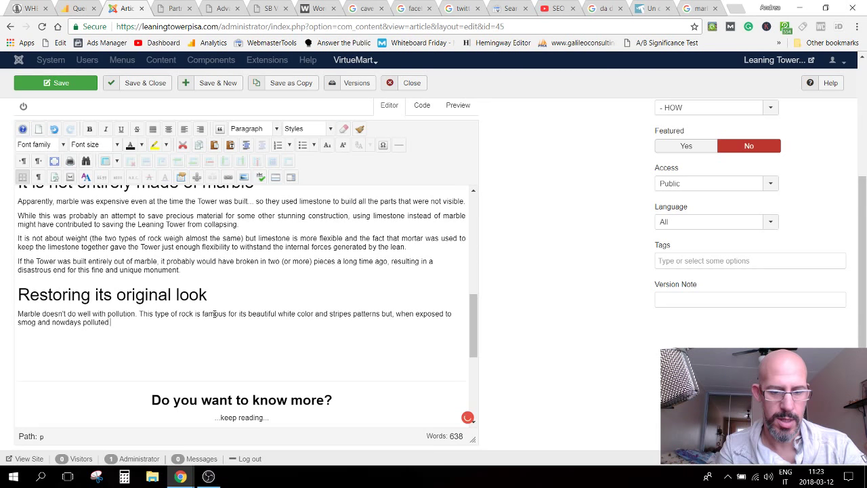
pyautogui.write(' air, it')
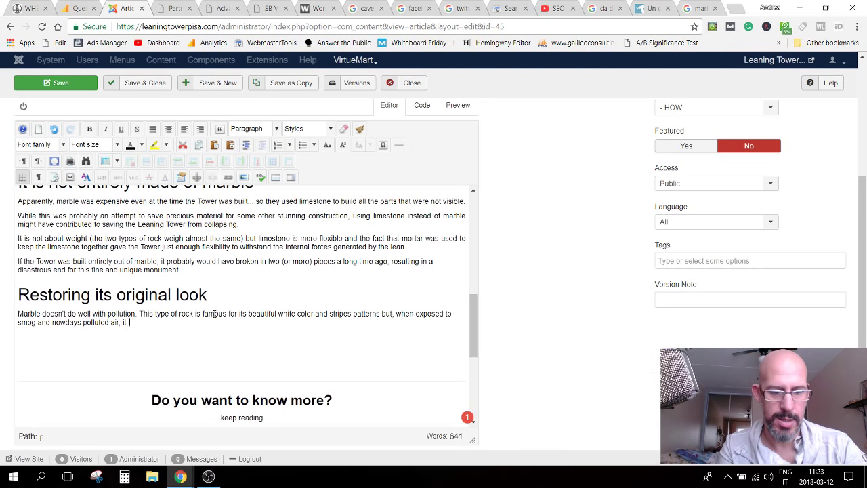
# Step: Finish the sentence with "tends to become gray and it loses its natural beauty."
pyautogui.write(' tends to be')
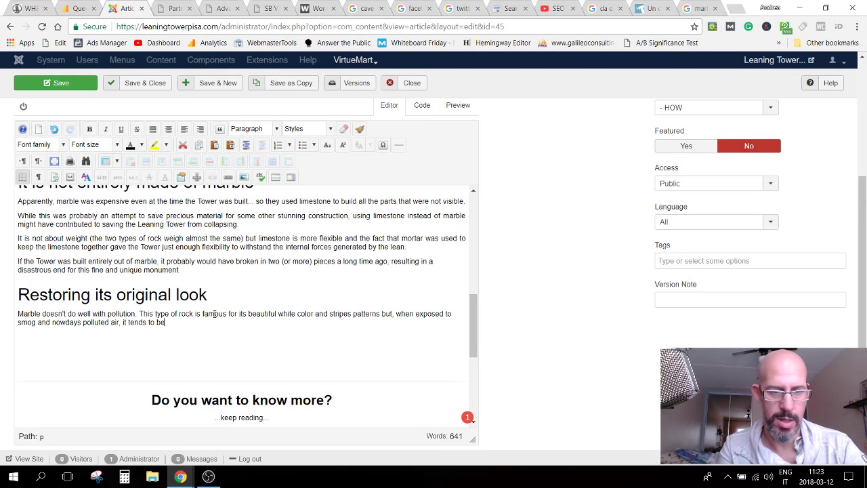
pyautogui.write('come')
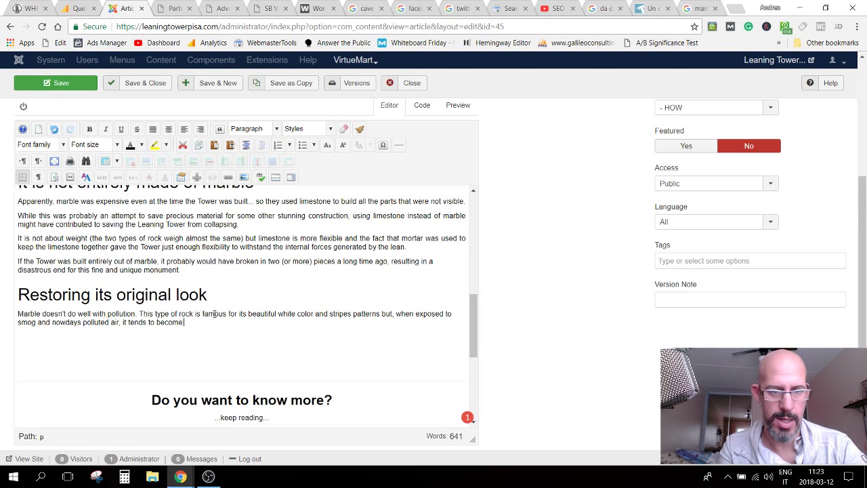
pyautogui.write(' gray nd')
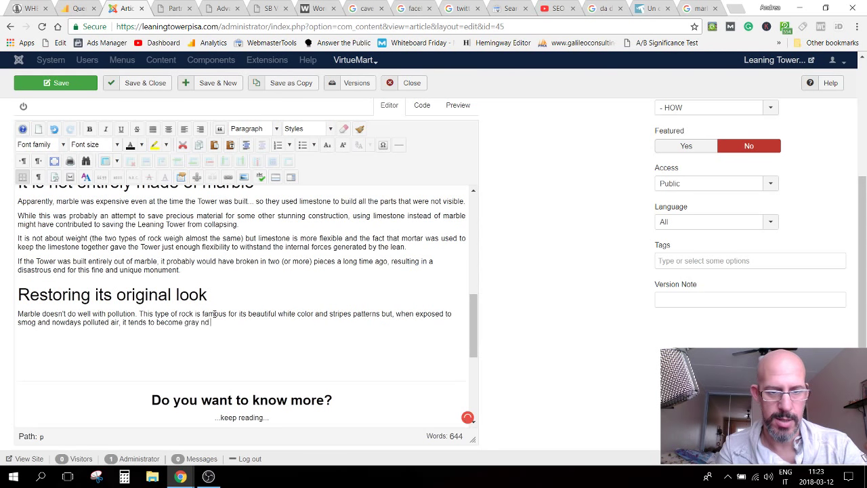
pyautogui.press('BackSpace')
pyautogui.press('BackSpace')
pyautogui.write('an')
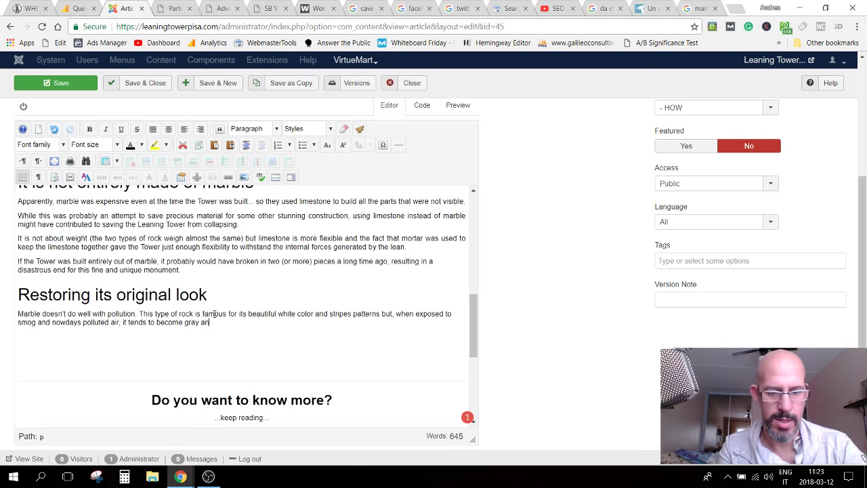
pyautogui.write('d it los')
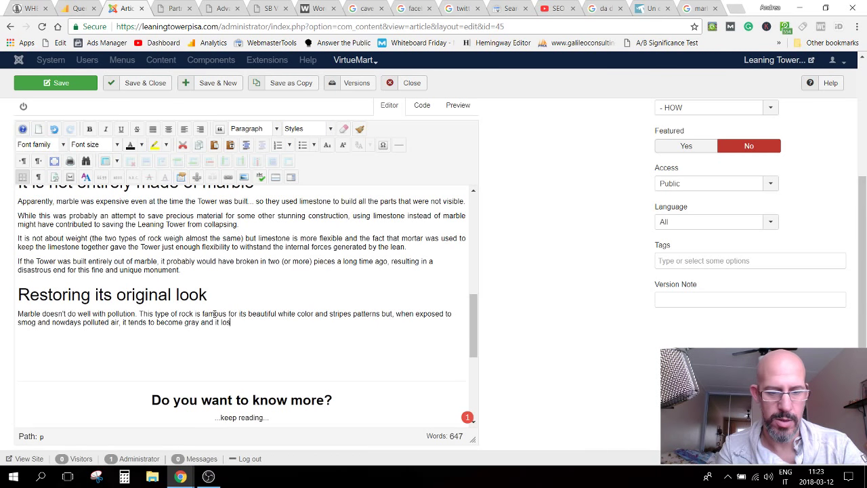
pyautogui.write('es its natual')
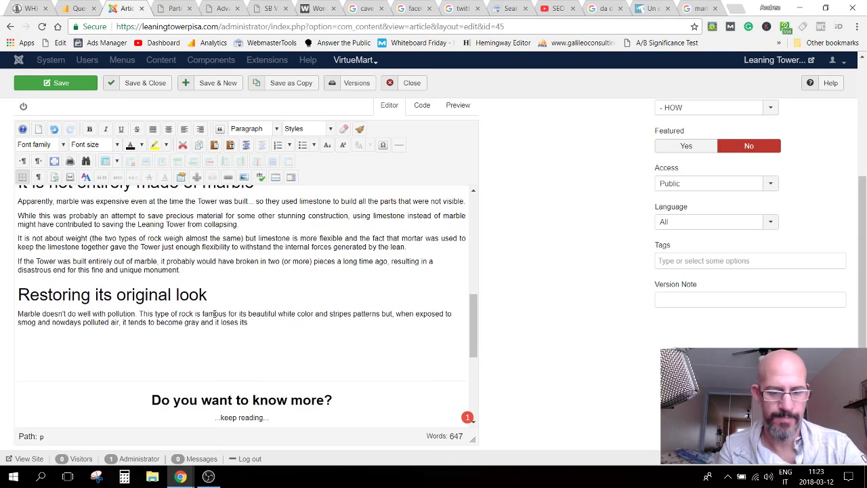
pyautogui.press('BackSpace')
pyautogui.press('BackSpace')
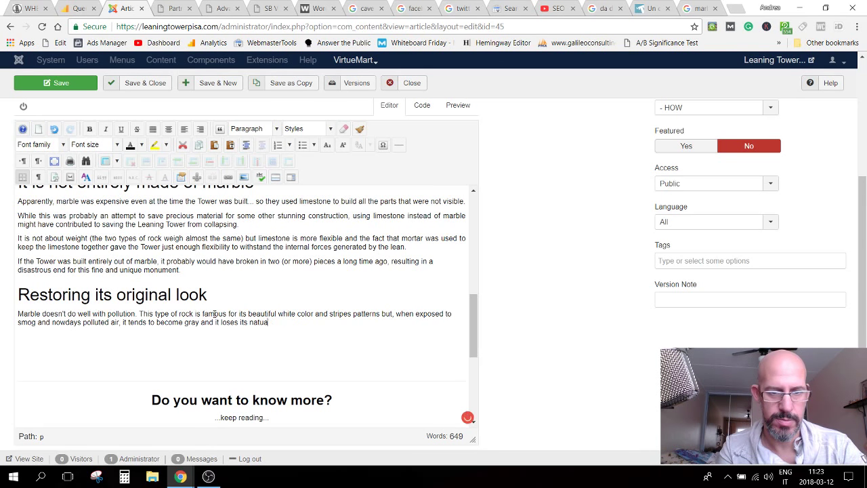
pyautogui.write('ra')
pyautogui.press('BackSpace')
pyautogui.press('BackSpace')
pyautogui.press('BackSpace')
pyautogui.write('ral')
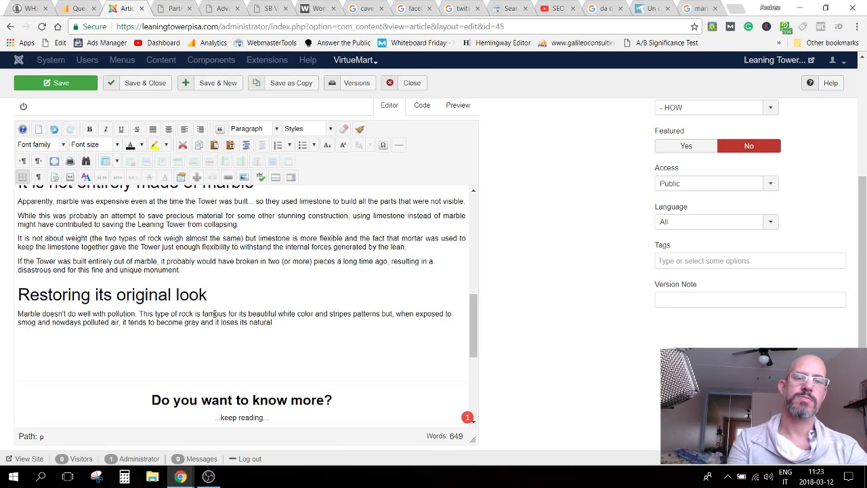
pyautogui.write(' b')
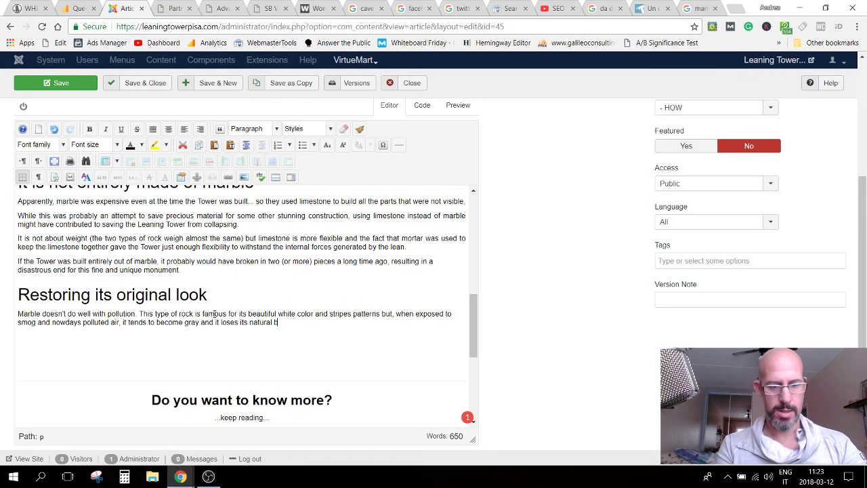
pyautogui.write('eauty.')
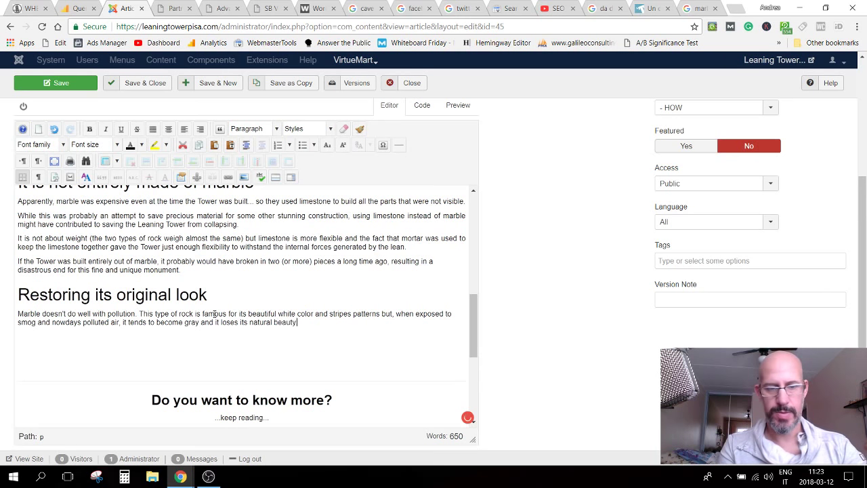
# Step: Start a new paragraph under "Restoring its original look" with "This a problem common to all buildings in the World"
pyautogui.press('Return')
pyautogui.write('Thi')
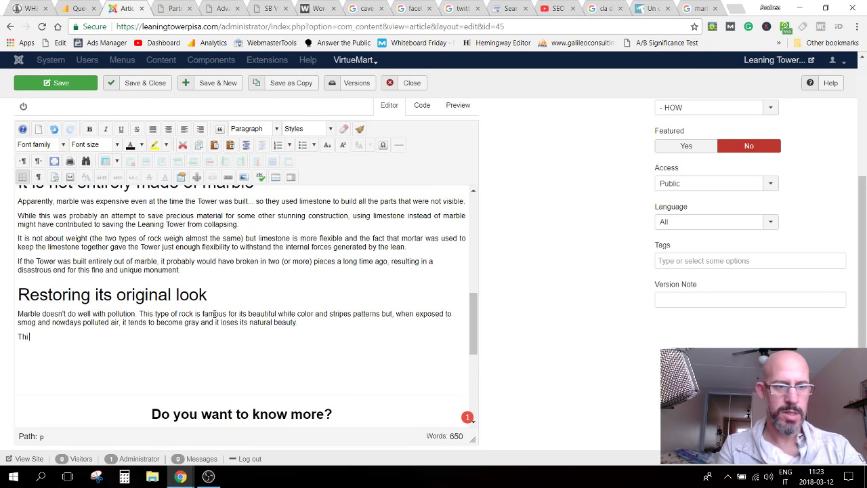
pyautogui.write('s a p')
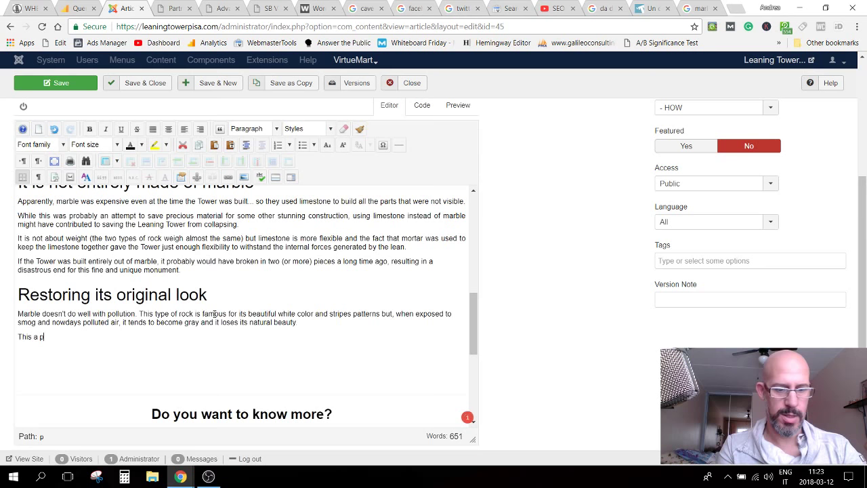
pyautogui.write('roblem co')
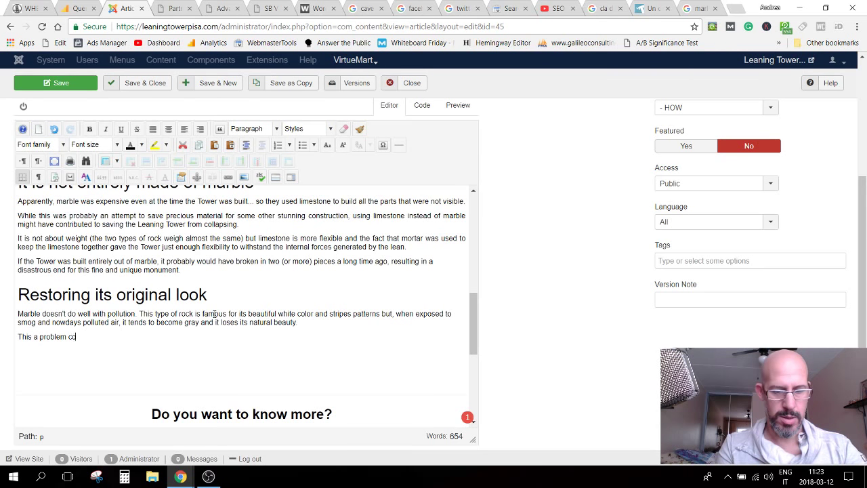
pyautogui.write('mmon to a')
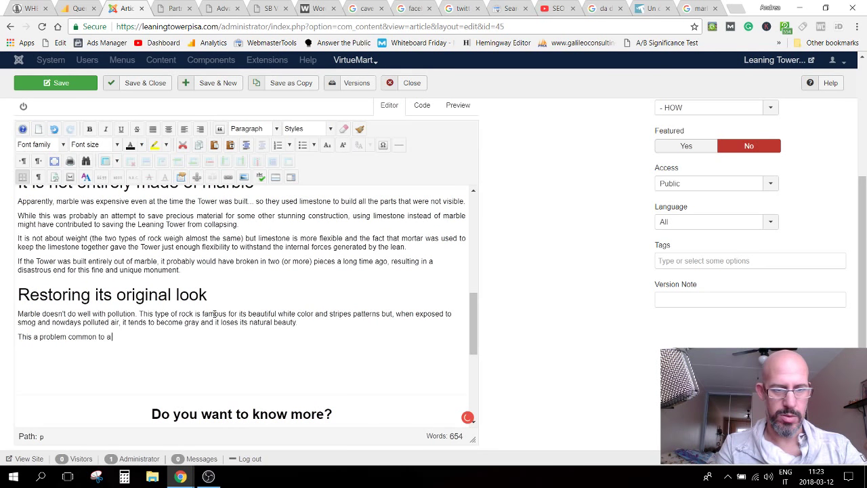
pyautogui.write('ll ')
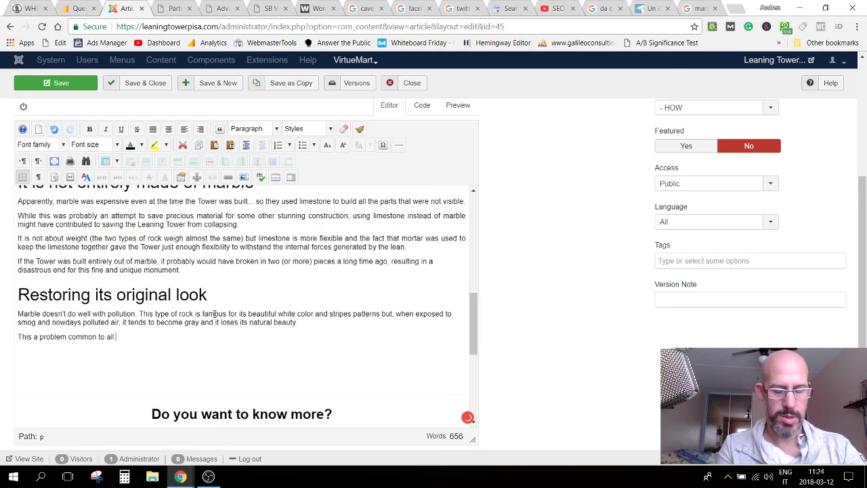
pyautogui.write('mbuildings in the ')
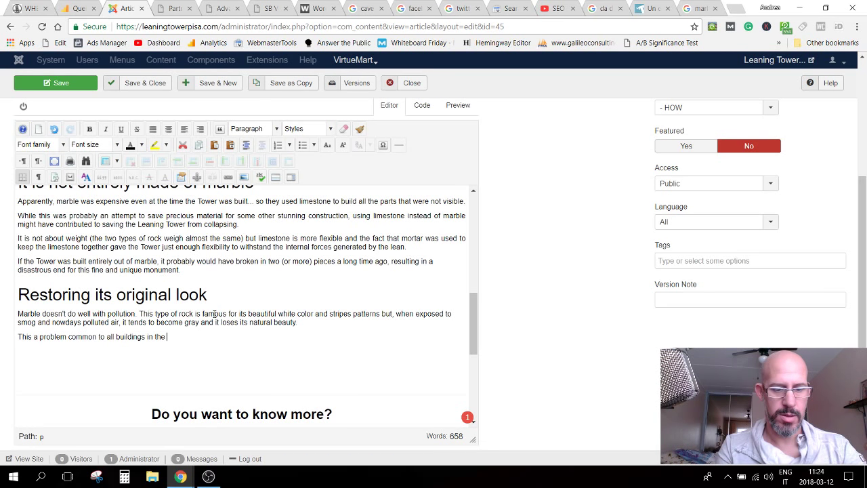
pyautogui.write('W')
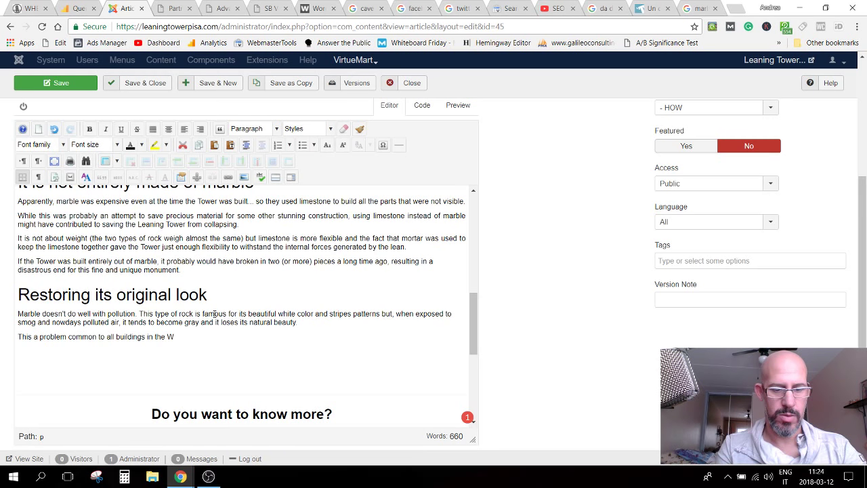
pyautogui.write('orld')
# Step: Insert the word "marble" before "buildings" in the new sentence and return to the end of that sentence
pyautogui.click(119, 350)
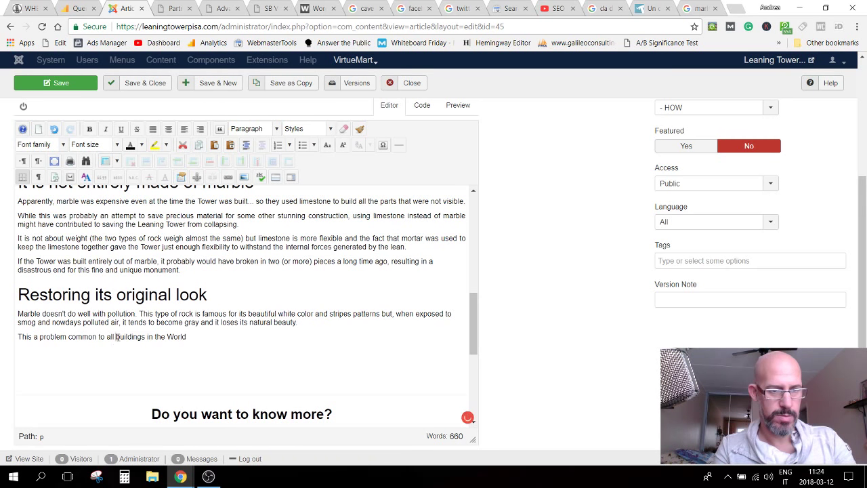
pyautogui.write('marble')
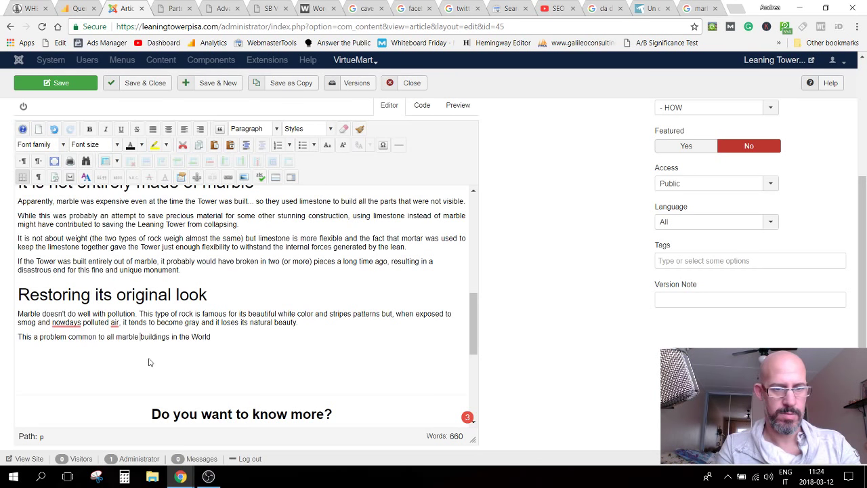
pyautogui.click(223, 336)
pyautogui.write('and')
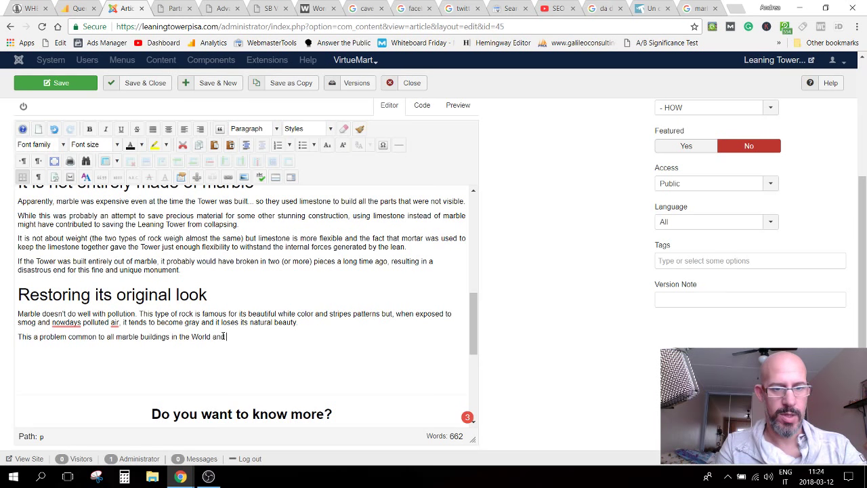
pyautogui.press('BackSpace')
pyautogui.press('BackSpace')
pyautogui.press('BackSpace')
pyautogui.press('BackSpace')
# Step: End the sentence with a period and begin a new line in the same paragraph with "Some City just do not take action on it and"
pyautogui.write('.')
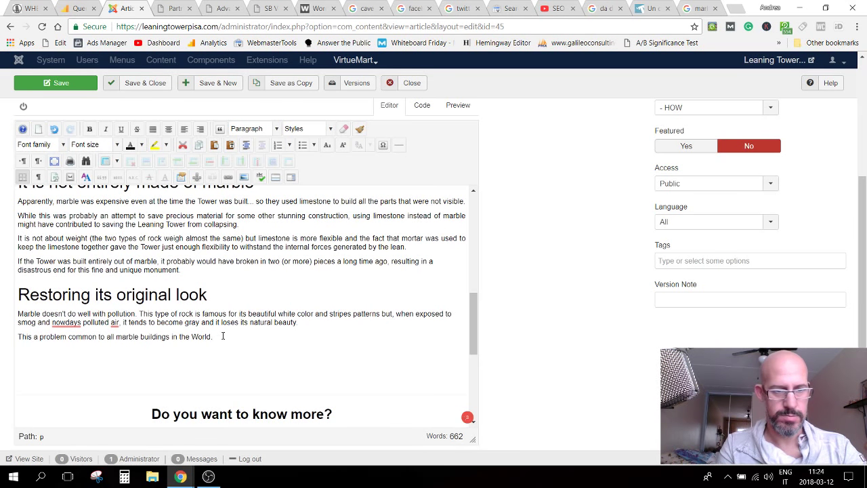
pyautogui.hotkey('shift', 'Return')
pyautogui.write('S')
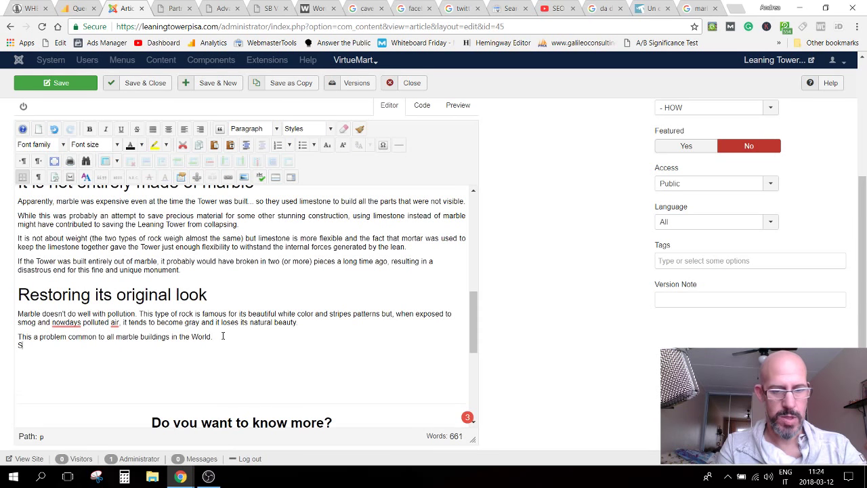
pyautogui.write('ome Ci')
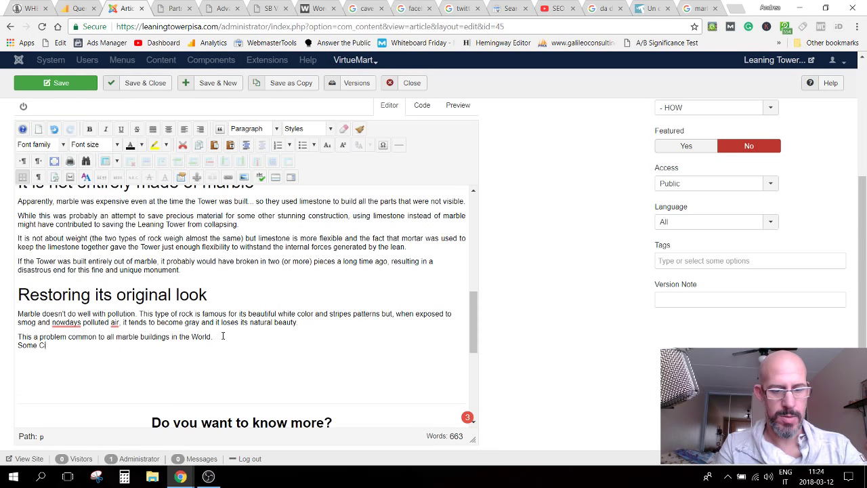
pyautogui.write('ty just do no')
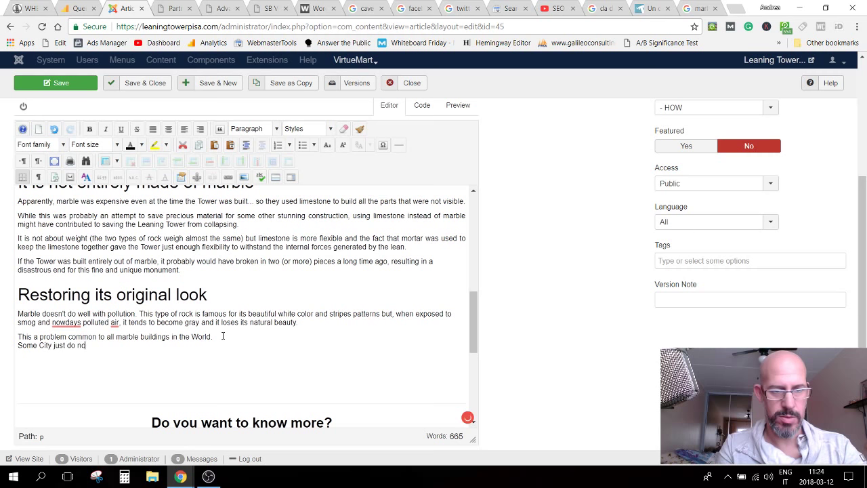
pyautogui.write('t take')
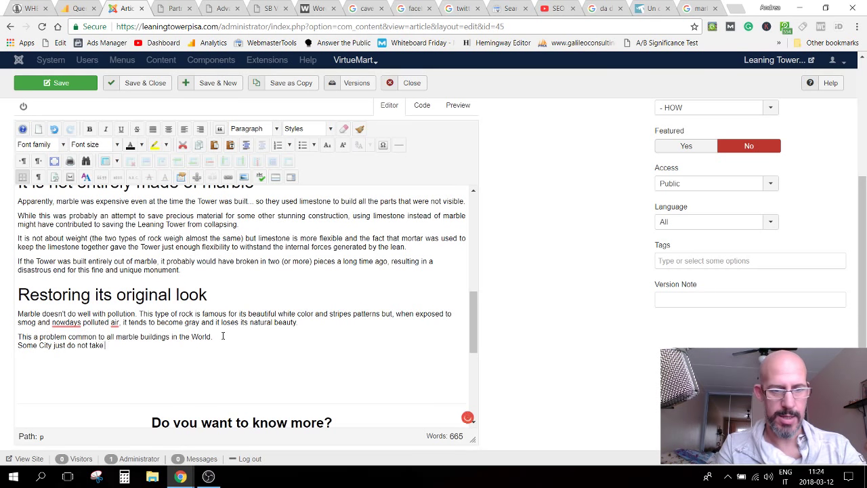
pyautogui.write(' actio')
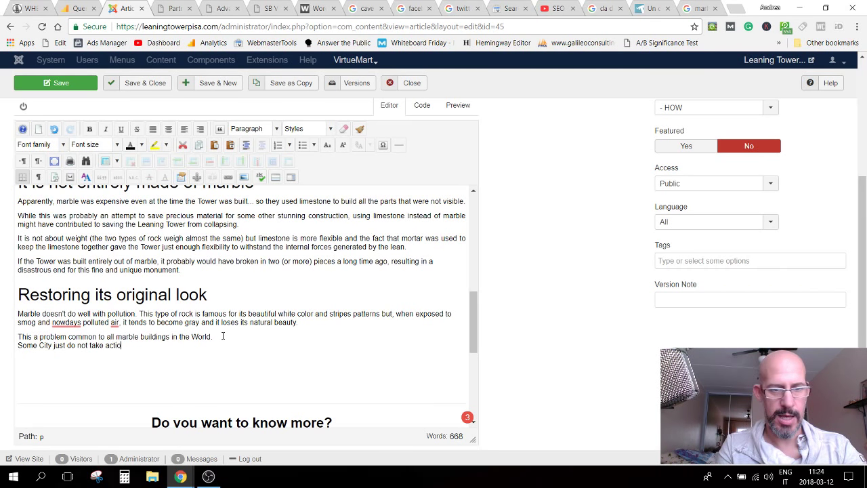
pyautogui.write('n on it an')
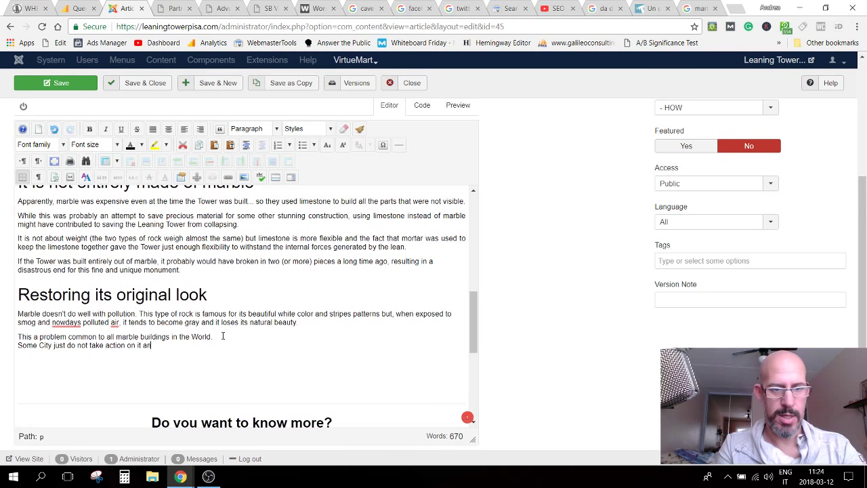
# Step: Finish the line about the cities with "let their buildings and monuments go gray."
pyautogui.write('d let the')
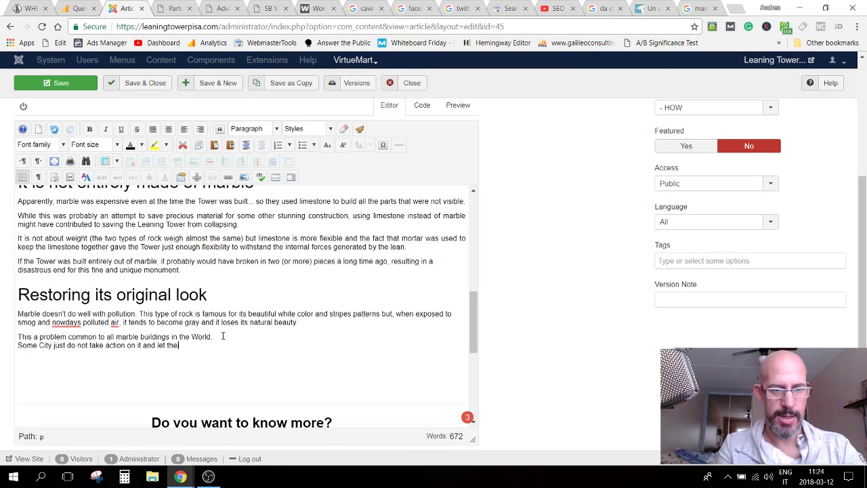
pyautogui.write('ir ')
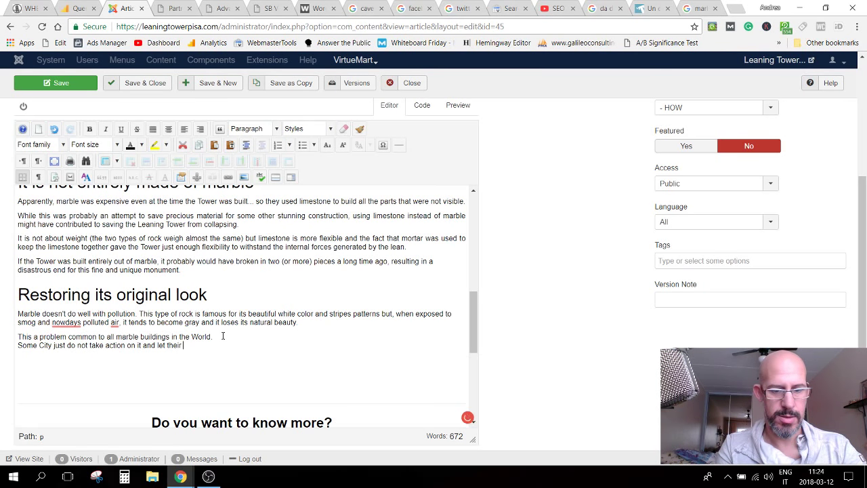
pyautogui.write('buildings and mo')
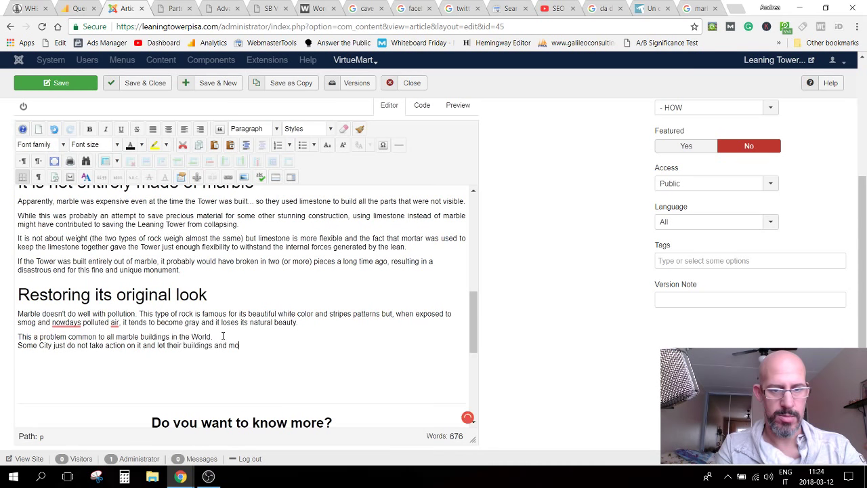
pyautogui.write('numents ')
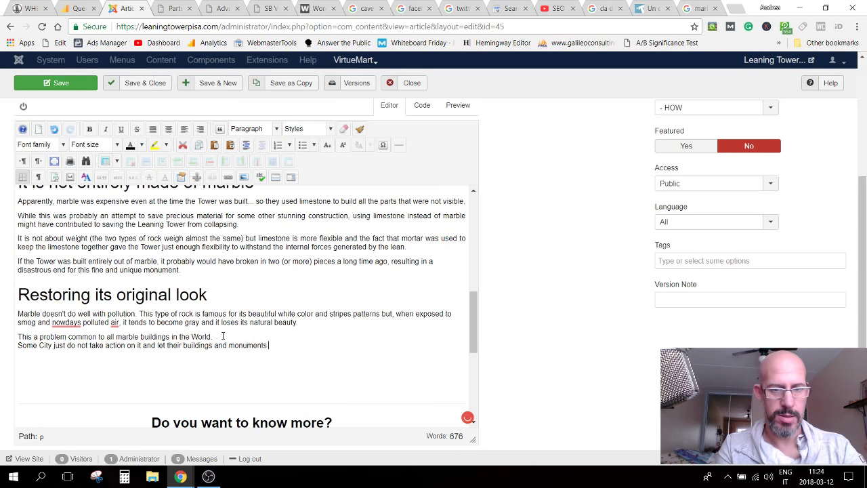
pyautogui.write('go g')
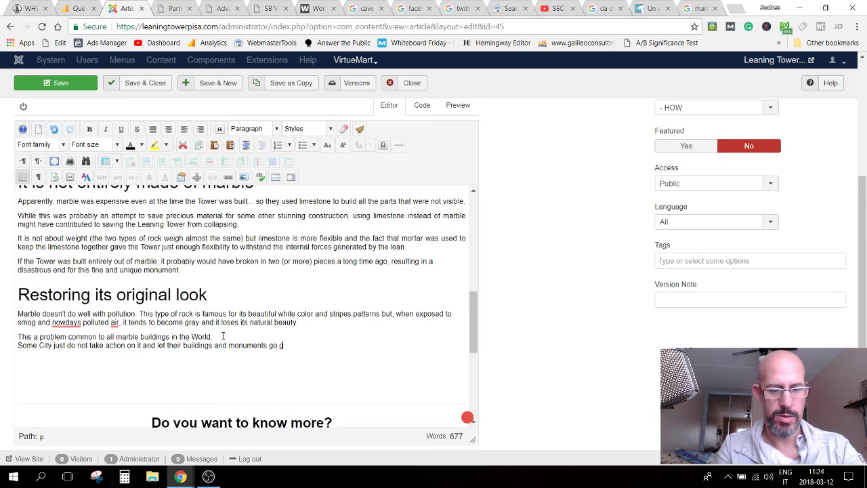
pyautogui.write('ray')
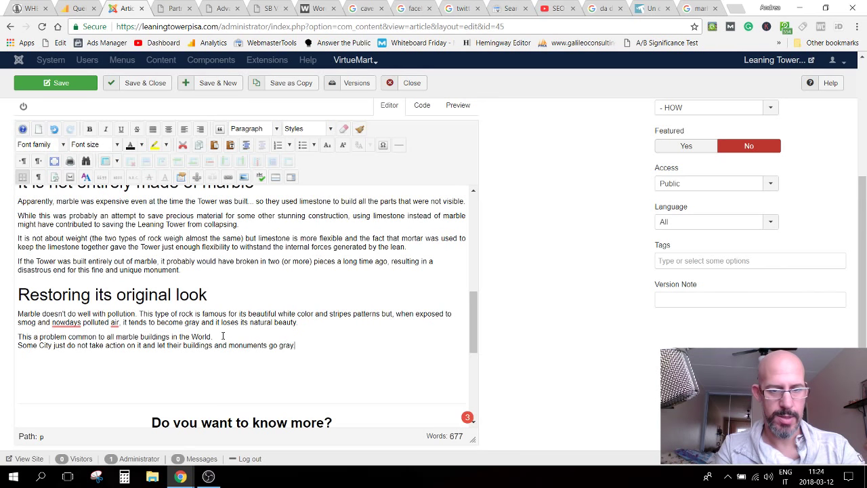
# Step: Add another line below it beginning "Pisa decided to invest in restoring the original look"
pyautogui.press('Return')
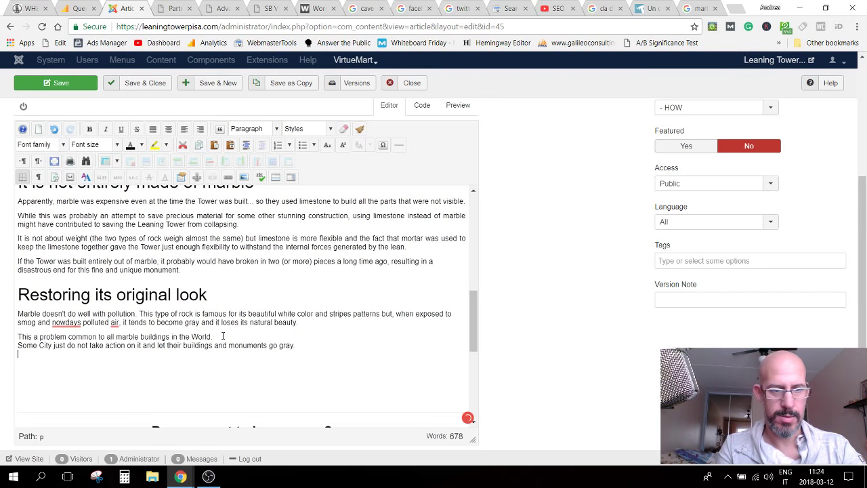
pyautogui.write('Pisa decid')
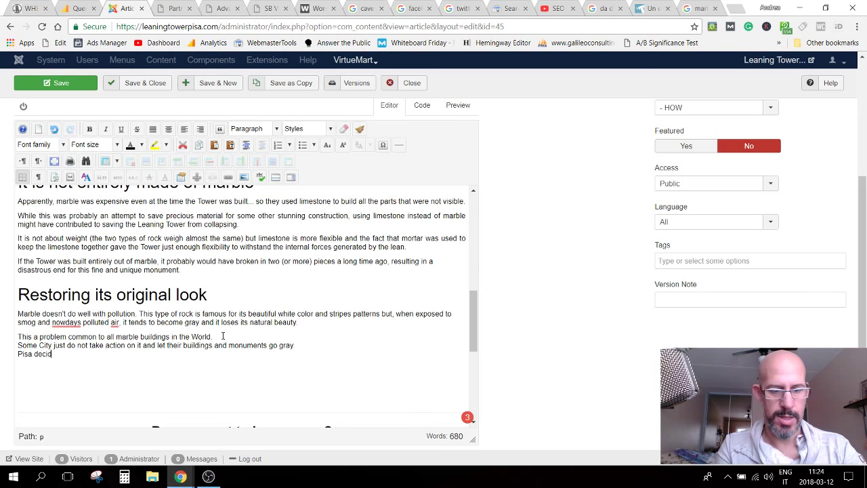
pyautogui.write('ed to invest ')
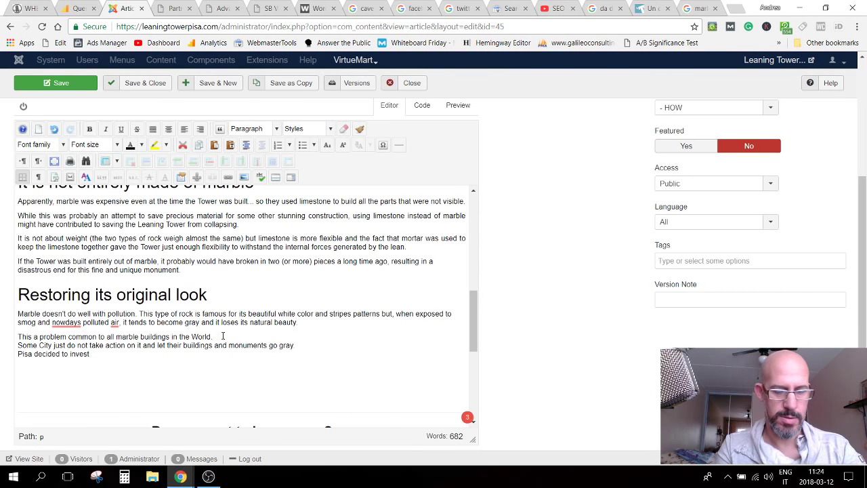
pyautogui.write('in re')
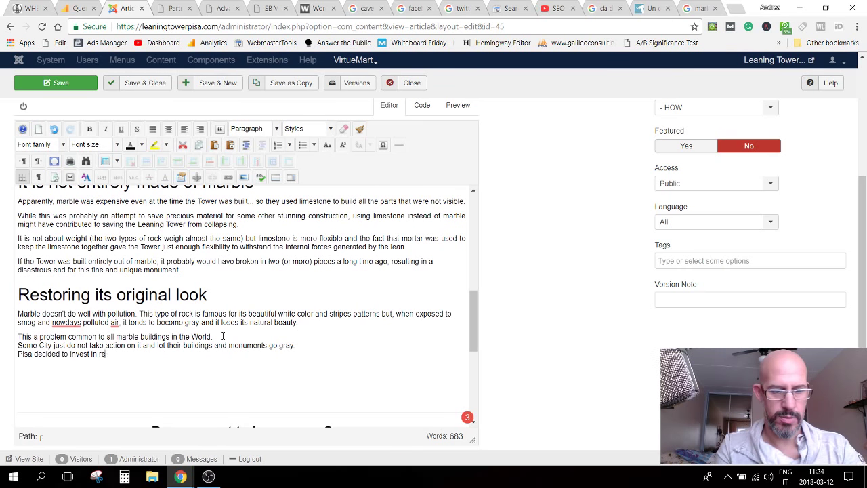
pyautogui.write('storing')
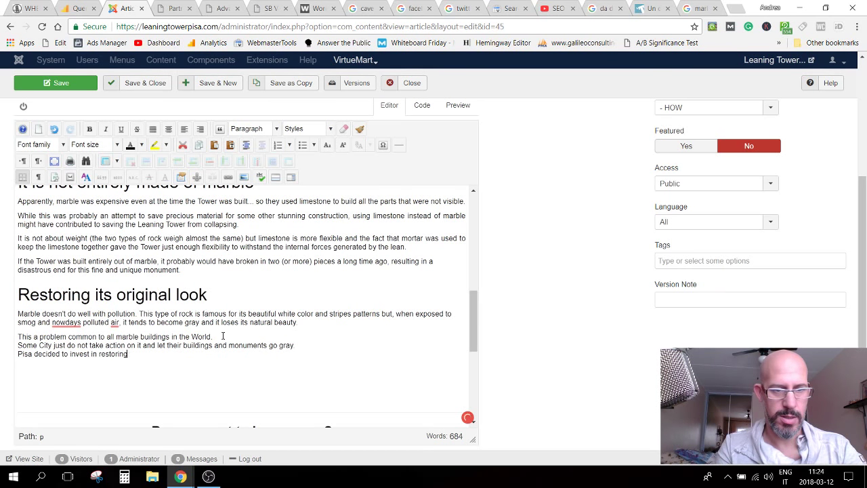
pyautogui.write(' the or')
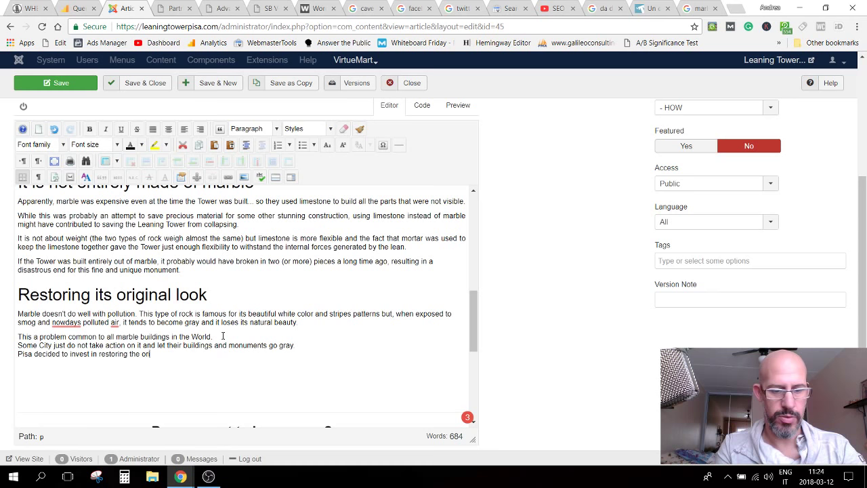
pyautogui.write('iginal look o')
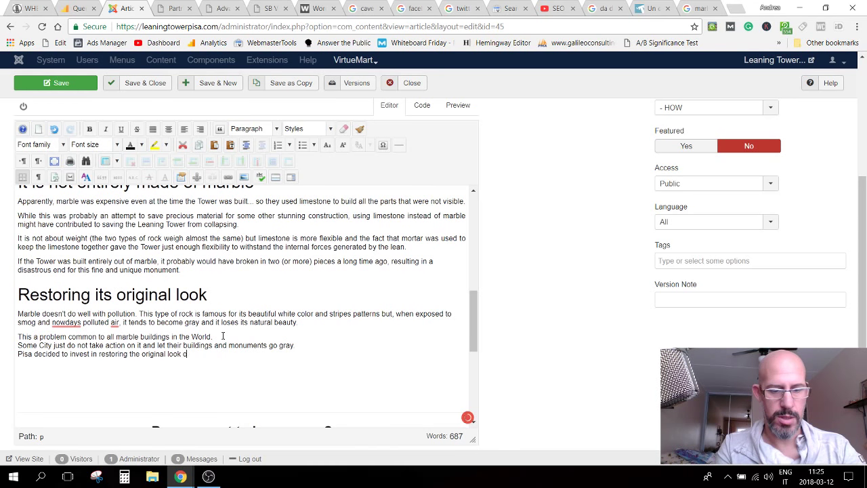
# Step: Continue the line about Pisa with "of its monuments and millions of Euro were spent to"
pyautogui.write('f its mo')
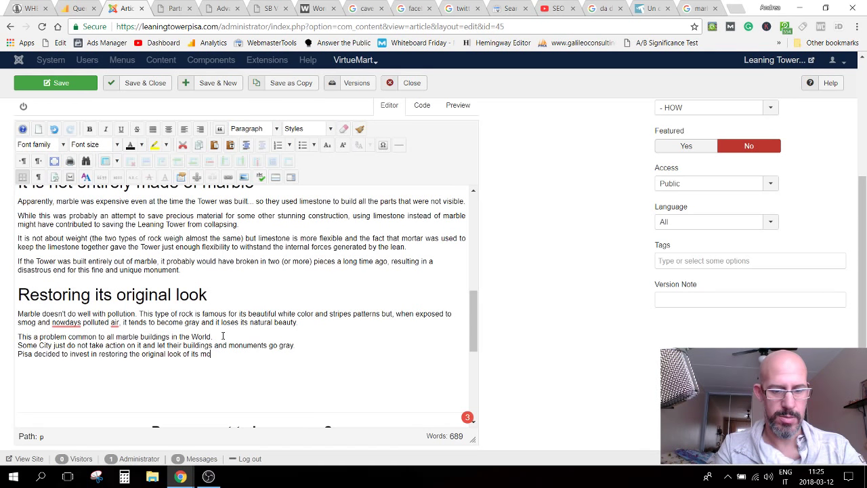
pyautogui.write('numents')
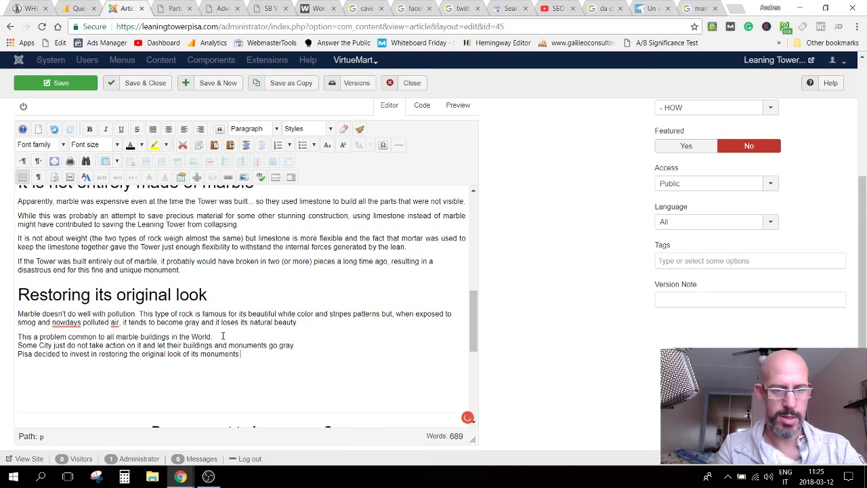
pyautogui.write(' and mil')
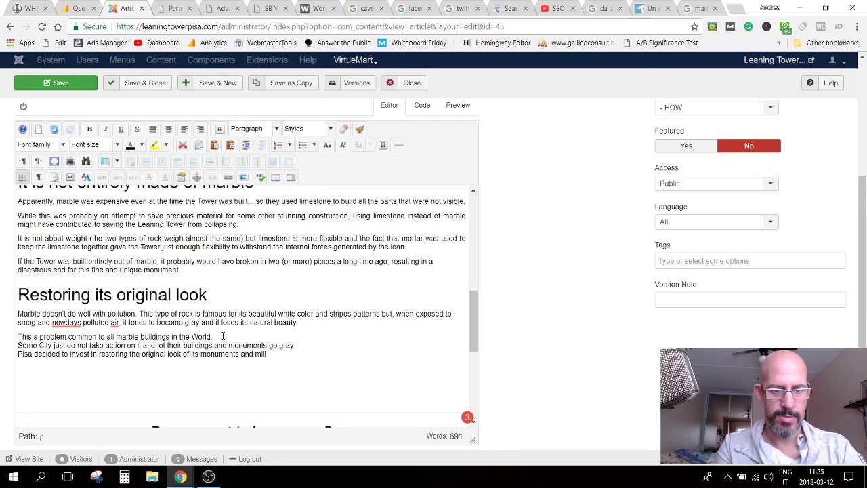
pyautogui.write('lions o')
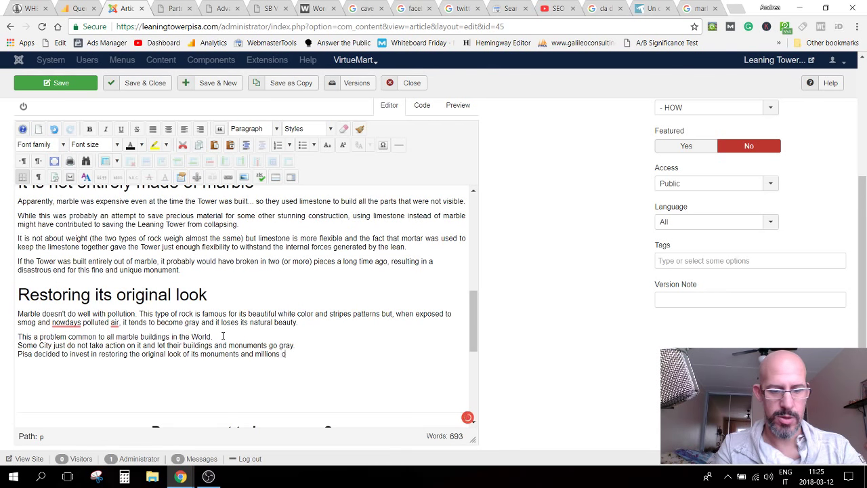
pyautogui.write('f E')
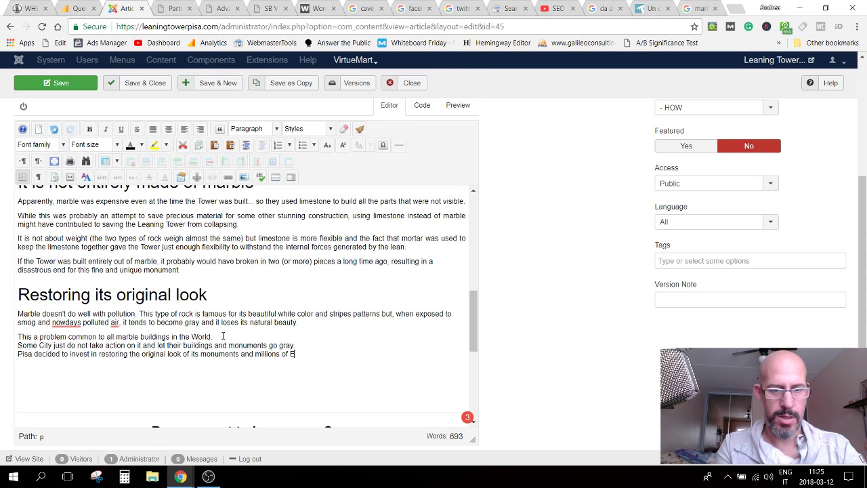
pyautogui.write('uro wer')
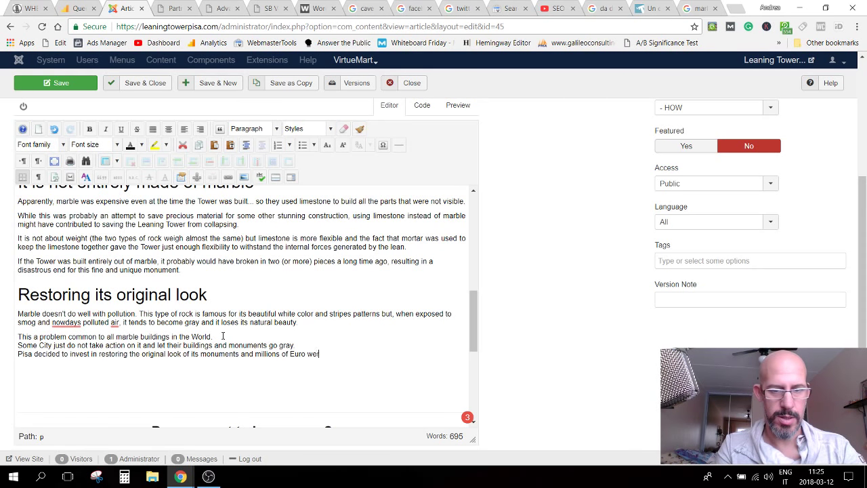
pyautogui.write('e spend')
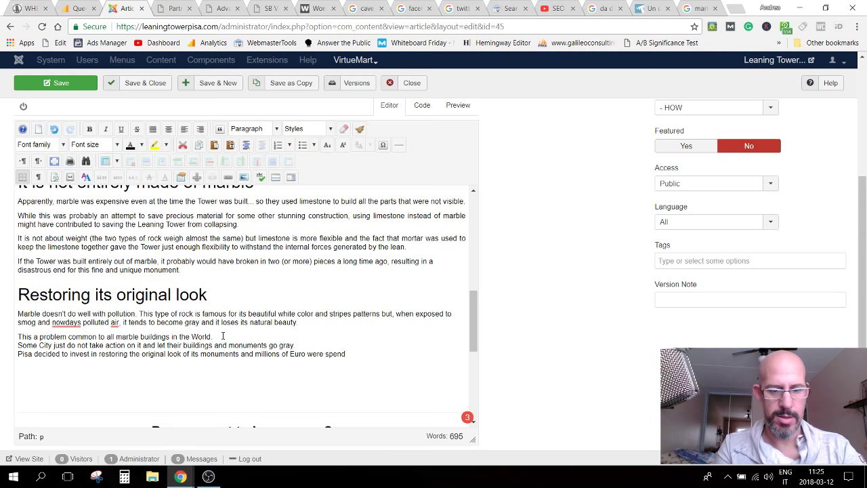
pyautogui.press('BackSpace')
pyautogui.write('t to')
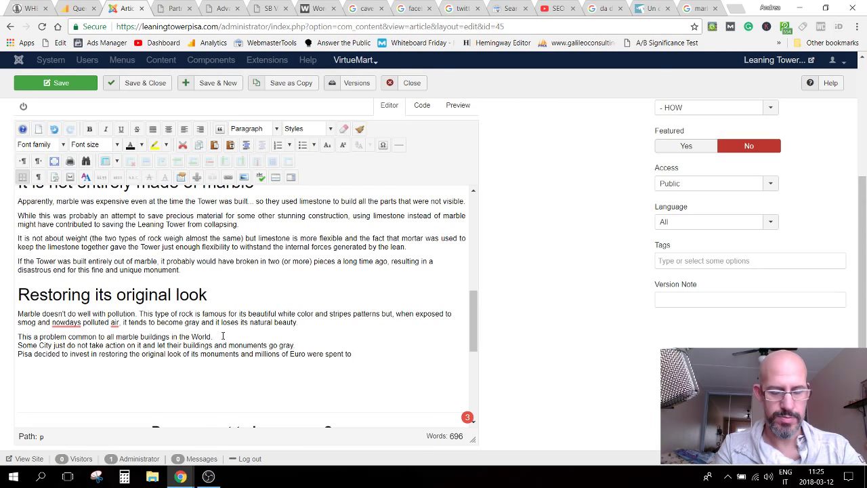
# Step: Extend the sentence about Pisa with "restore the marble facade of the tower and the other buildings"
pyautogui.write(' restore the')
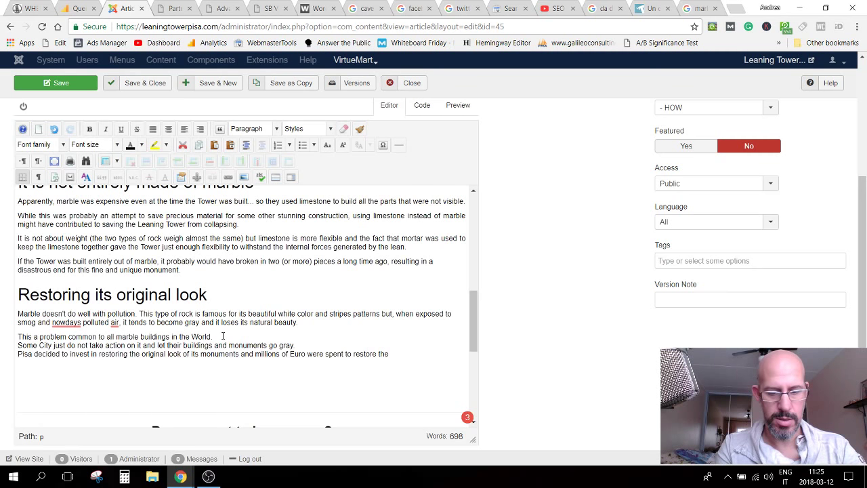
pyautogui.write(' marbl')
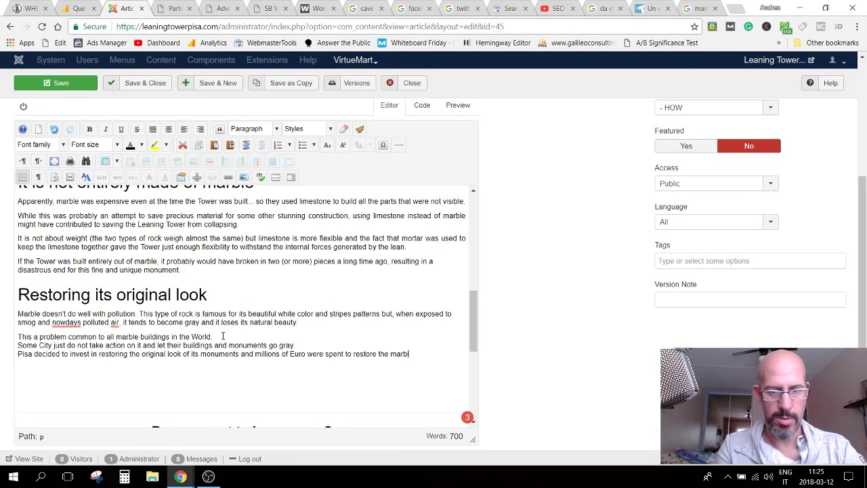
pyautogui.write('e')
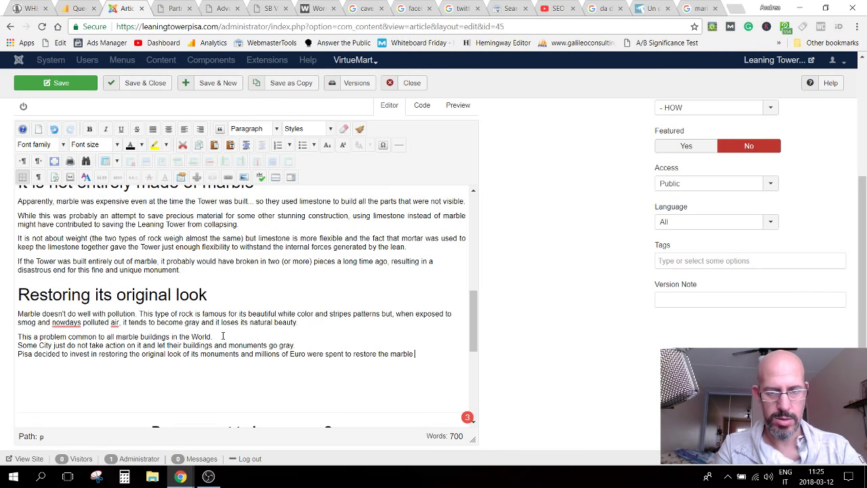
pyautogui.write(' facade of the')
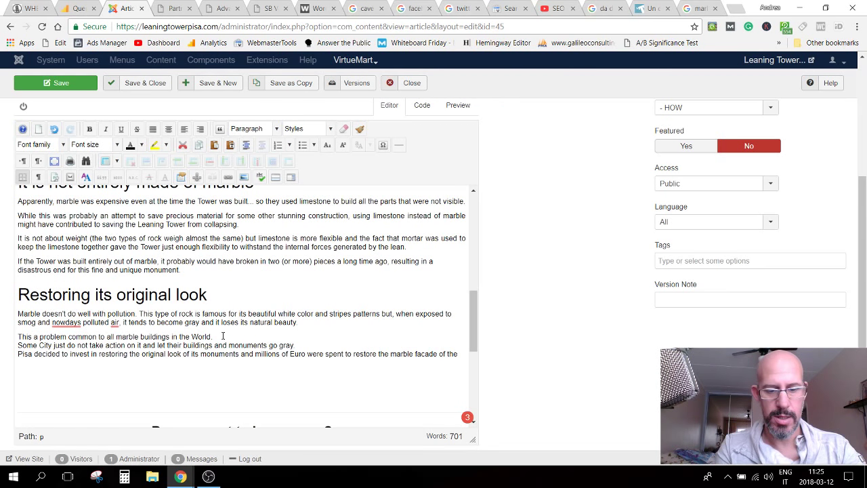
pyautogui.write('d the other')
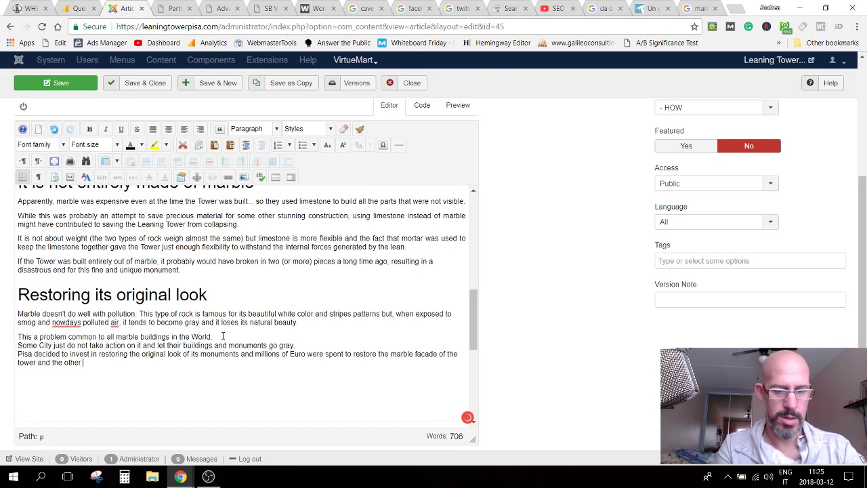
pyautogui.write(' build')
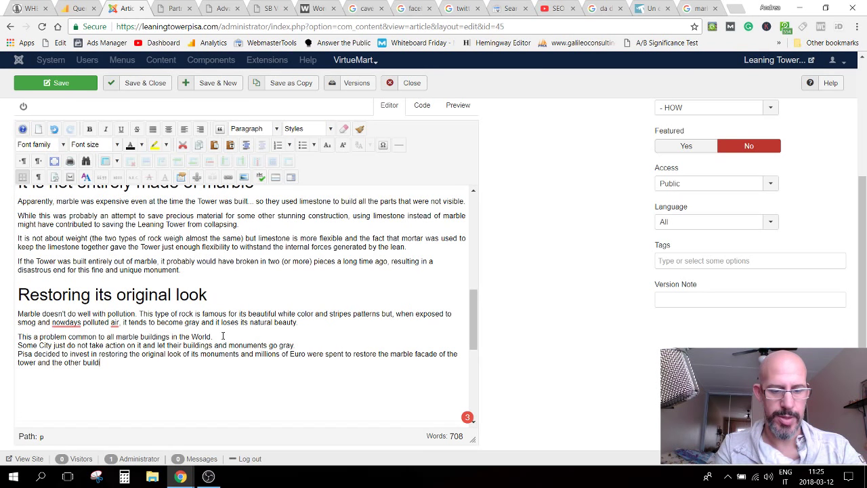
pyautogui.write('ings')
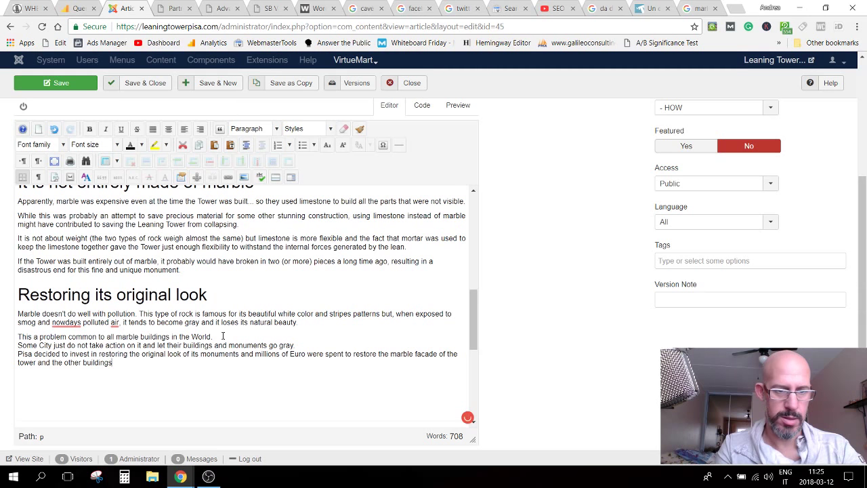
# Step: Finish the sentence about the restored buildings with "in the Square of Miracles."
pyautogui.write(' in the Sque')
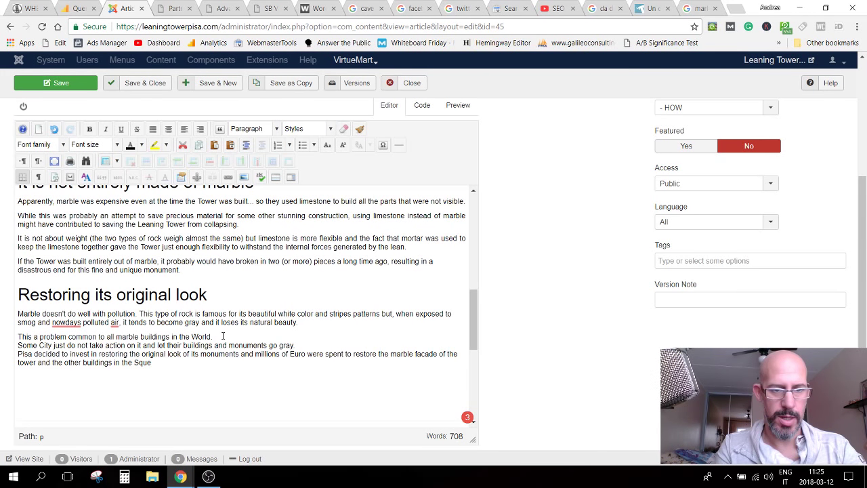
pyautogui.press('BackSpace')
pyautogui.write('are of Mira')
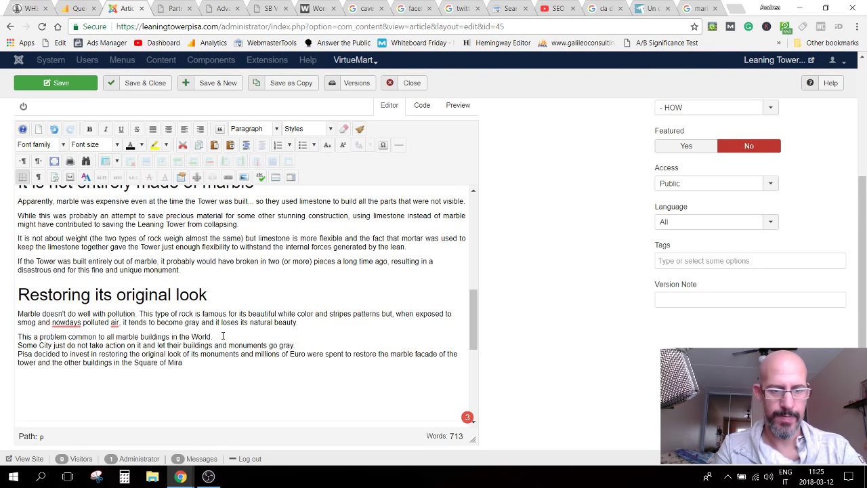
pyautogui.write('c')
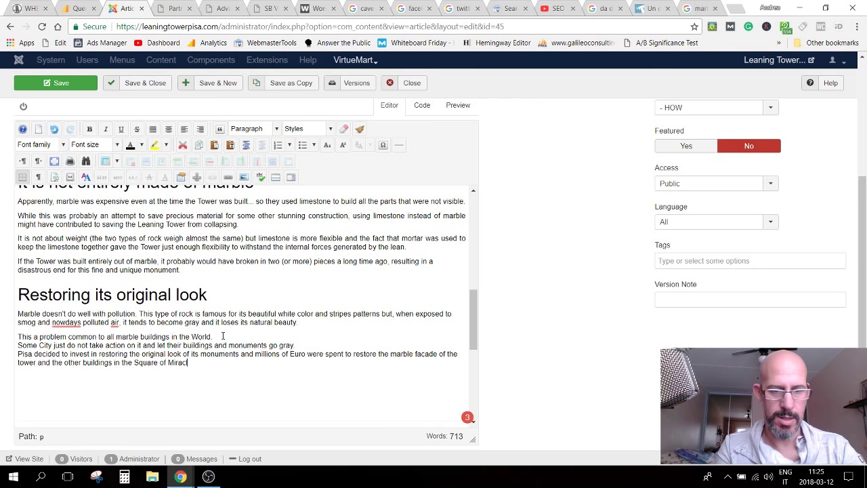
pyautogui.write('les.')
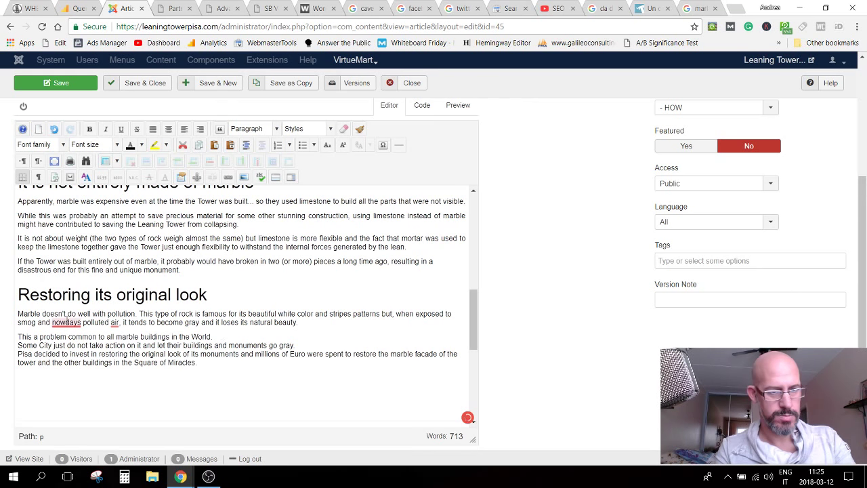
# Step: Correct the misspelled word before "polluted air" in the section's first paragraph to "nowaday's"
pyautogui.moveTo(65, 323)
pyautogui.click(70, 242)
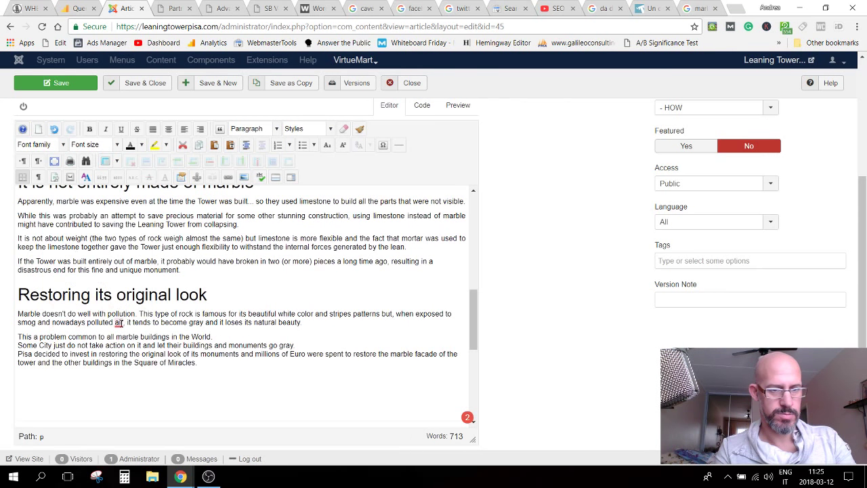
pyautogui.moveTo(119, 322)
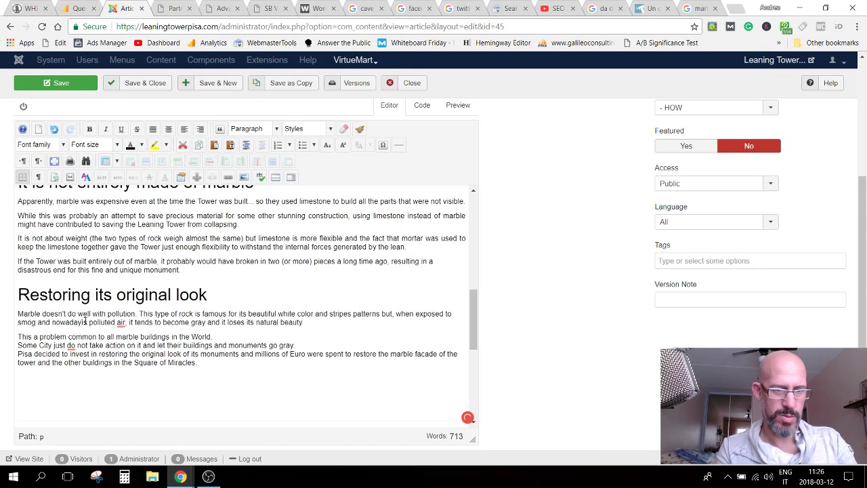
pyautogui.write(',')
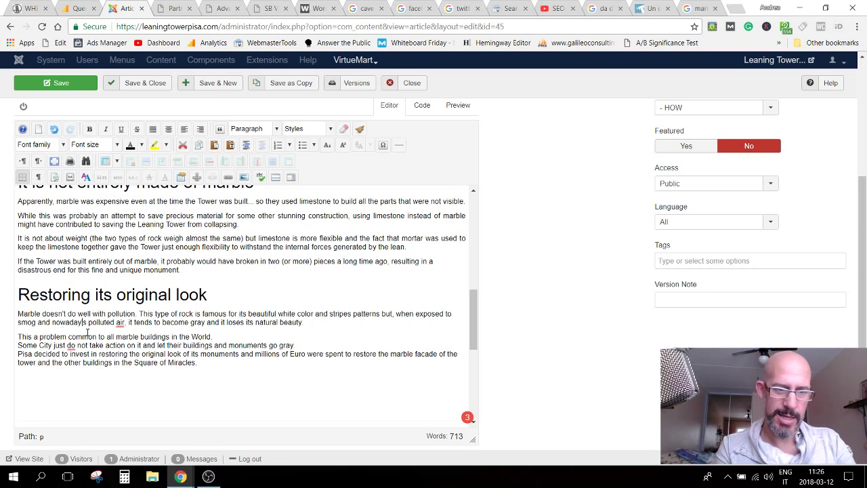
pyautogui.click(87, 336)
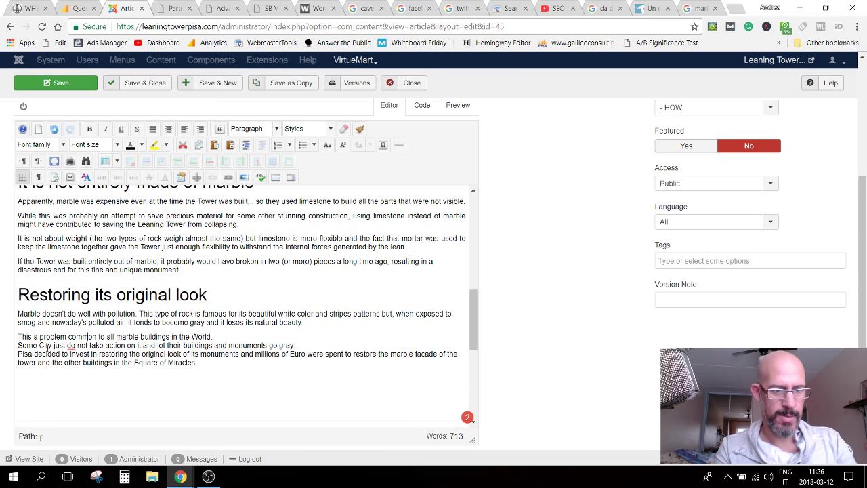
# Step: Change "City" to the lowercase plural "cities" in the line about places that do not take action
pyautogui.moveTo(70, 345)
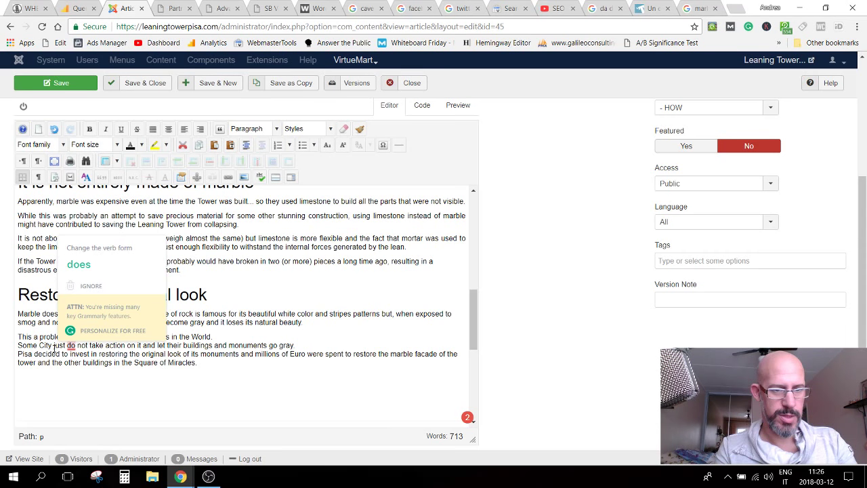
pyautogui.click(53, 345)
pyautogui.write('s')
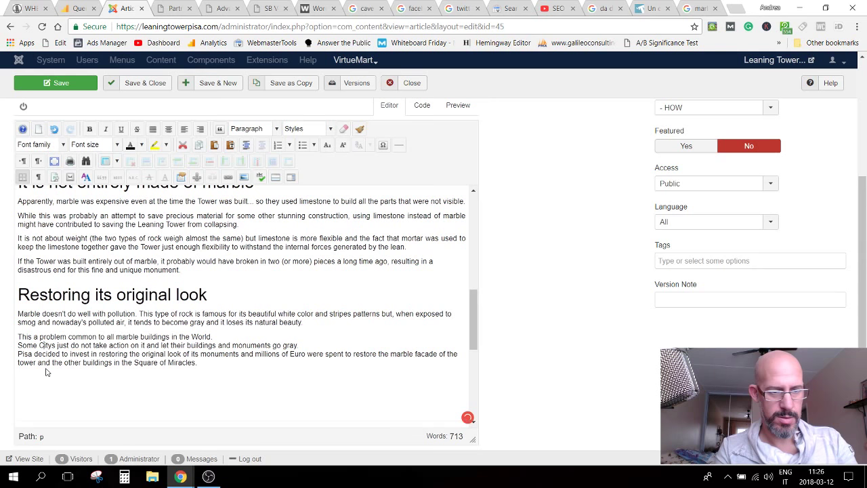
pyautogui.press('BackSpace')
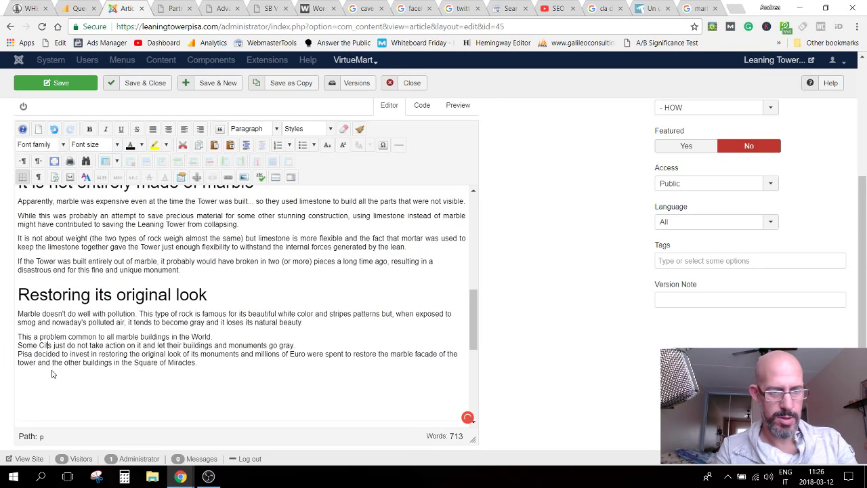
pyautogui.write('ie')
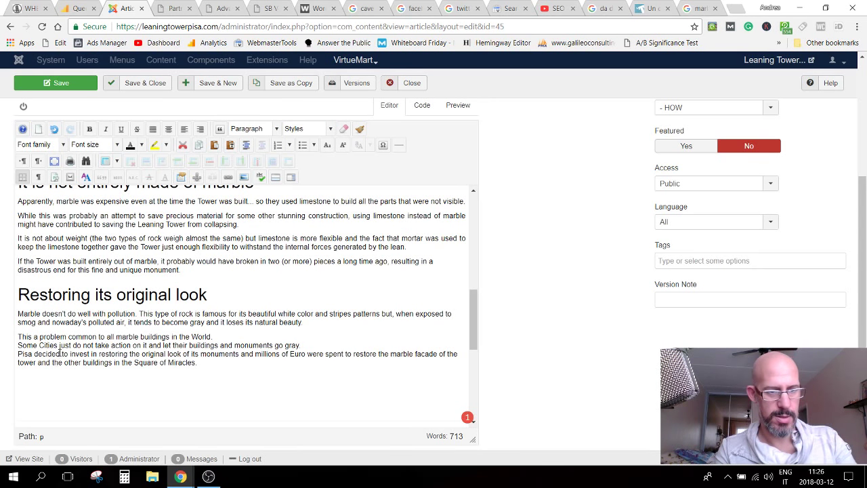
pyautogui.click(43, 346)
pyautogui.press('BackSpace')
pyautogui.write('c')
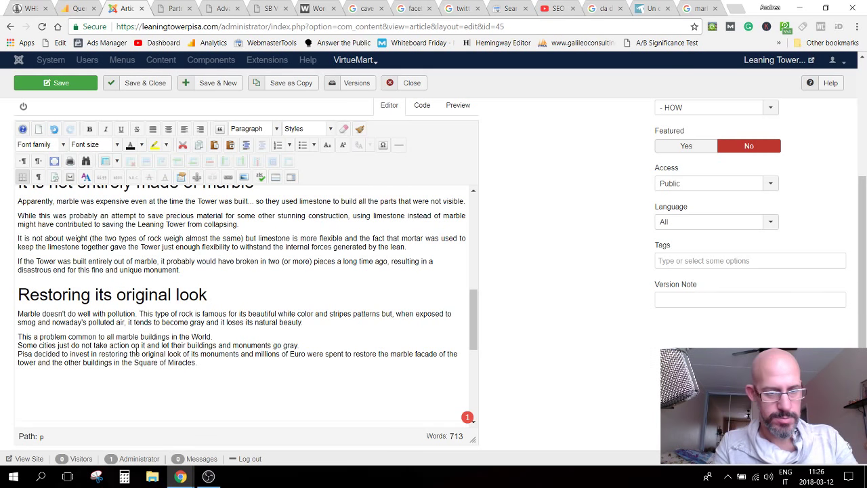
# Step: Delete the surplus empty lines between the Pisa sentence and the "Do you want to know more?" block
pyautogui.scroll(-1, 134, 352)
pyautogui.scroll(-1, 135, 352)
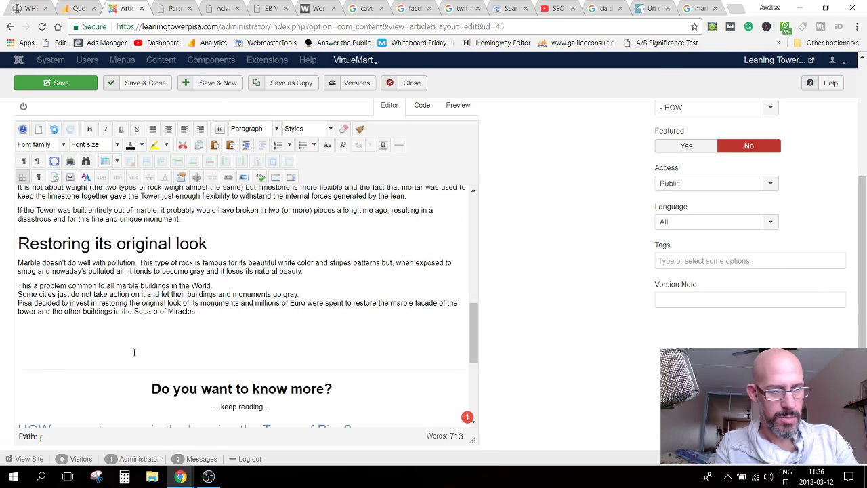
pyautogui.scroll(-1, 134, 352)
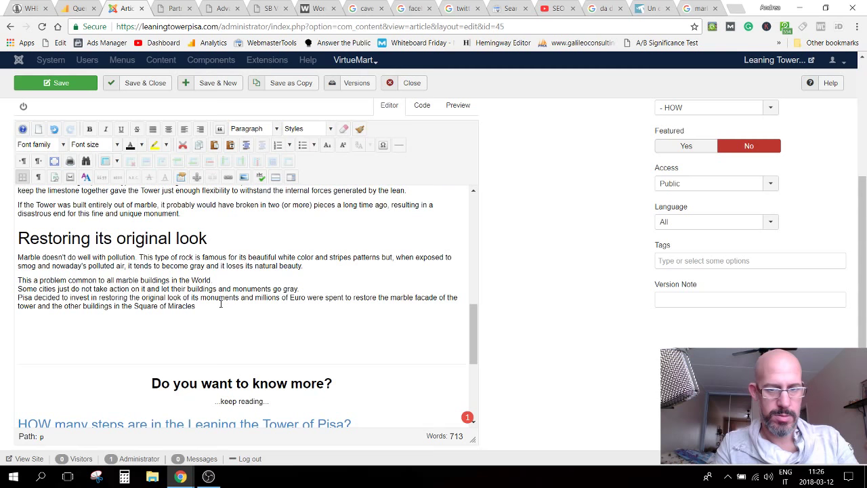
pyautogui.click(134, 329)
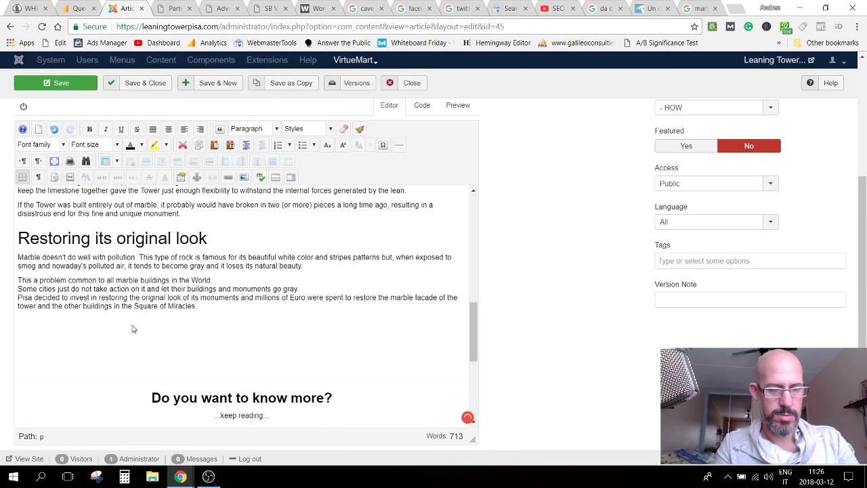
pyautogui.click(144, 346)
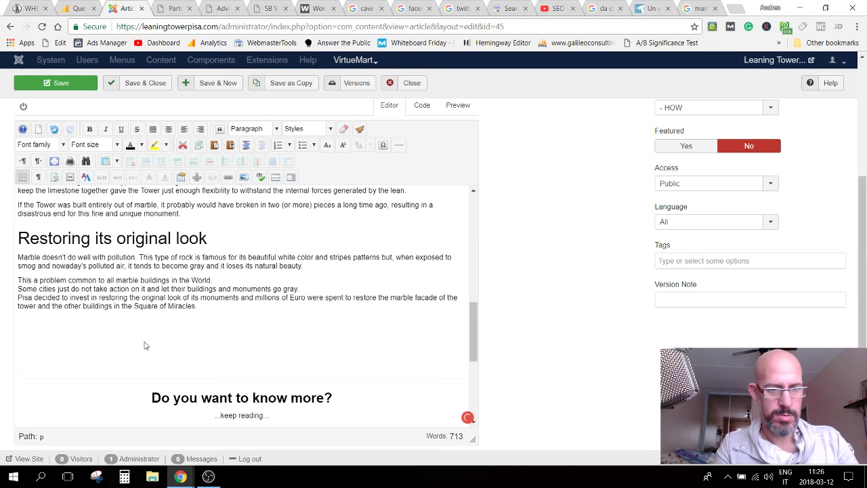
pyautogui.press('BackSpace')
pyautogui.press('BackSpace')
pyautogui.press('BackSpace')
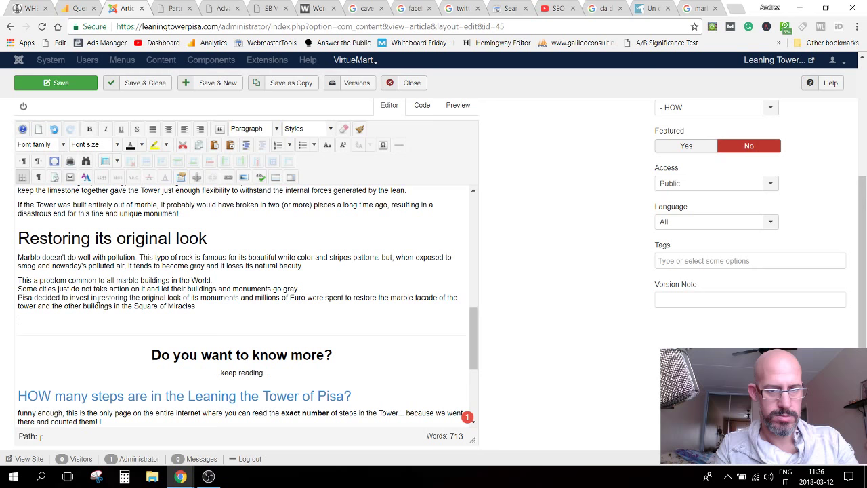
# Step: Start a new paragraph after the Square of Miracles sentence reading: The restoration works took severl years and resulted in many "runined" photos
pyautogui.click(202, 306)
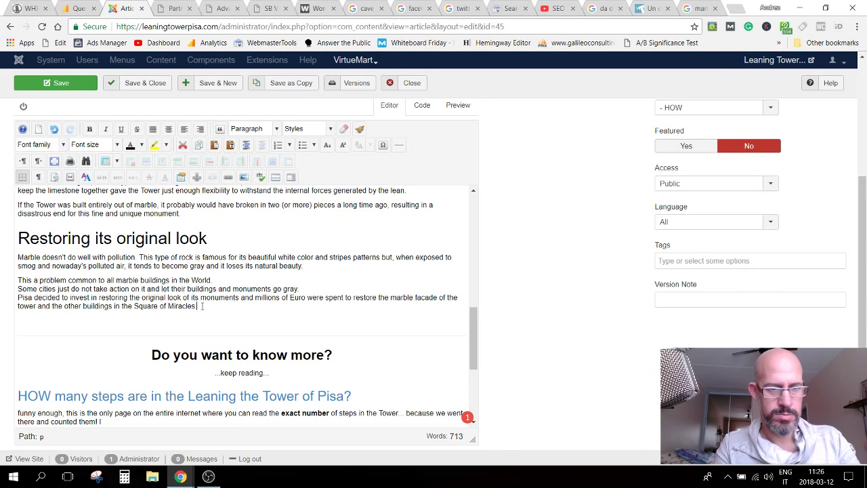
pyautogui.press('Return')
pyautogui.write('The ')
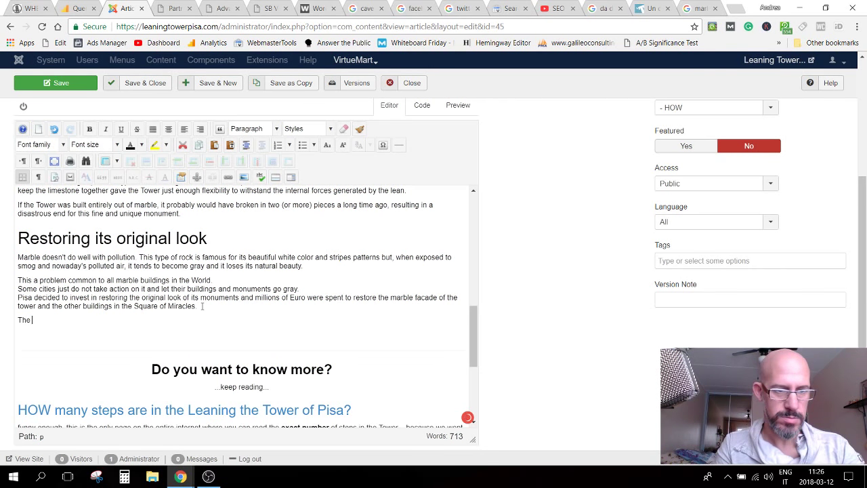
pyautogui.write('resto')
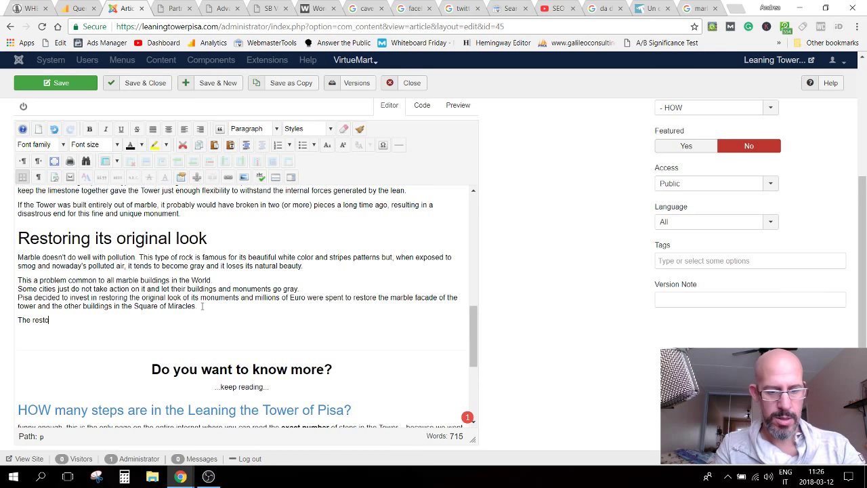
pyautogui.write('ration works took s')
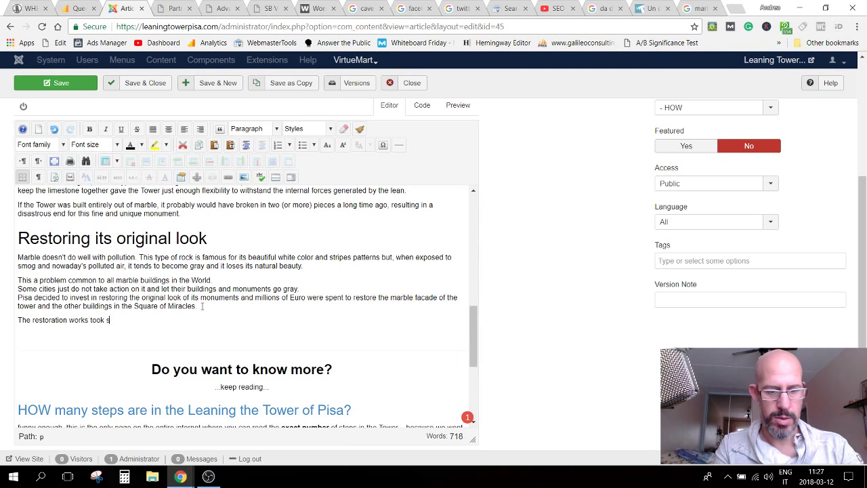
pyautogui.write('ever')
pyautogui.write('a')
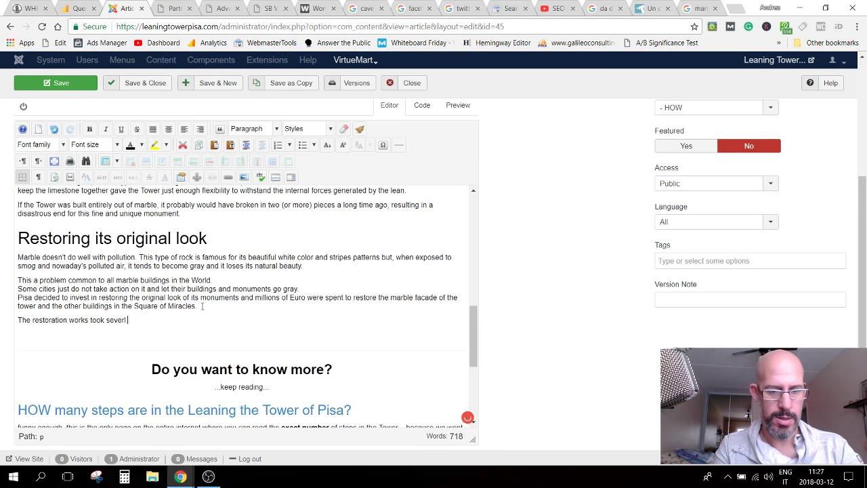
pyautogui.write(' year')
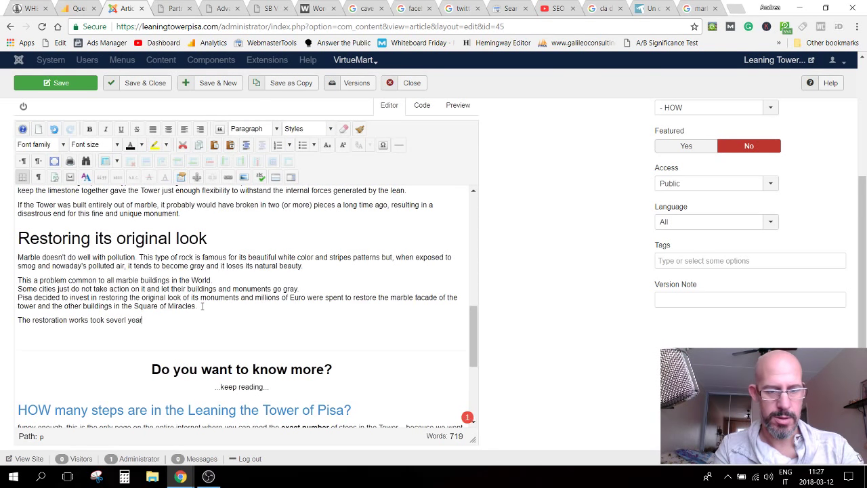
pyautogui.write('s ard resu')
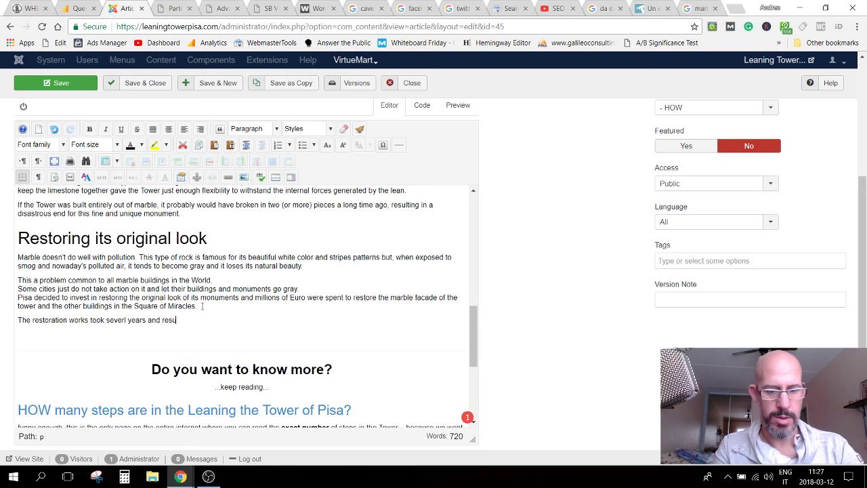
pyautogui.write('lted in m')
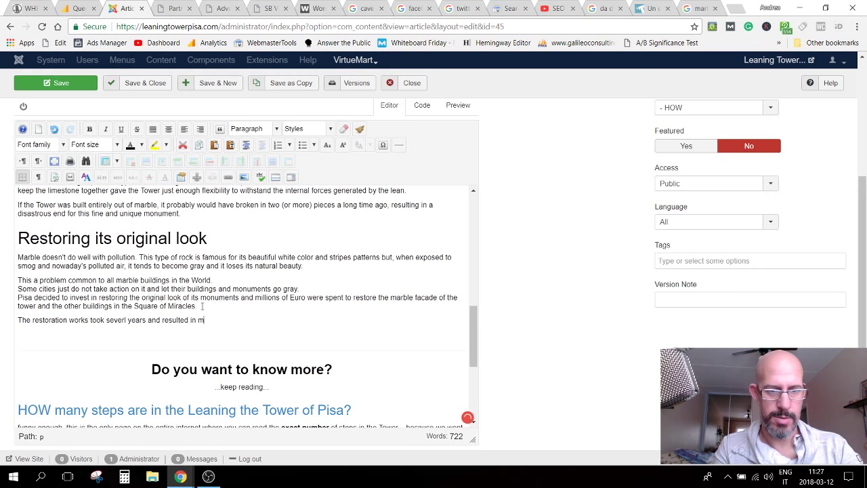
pyautogui.write('any "run')
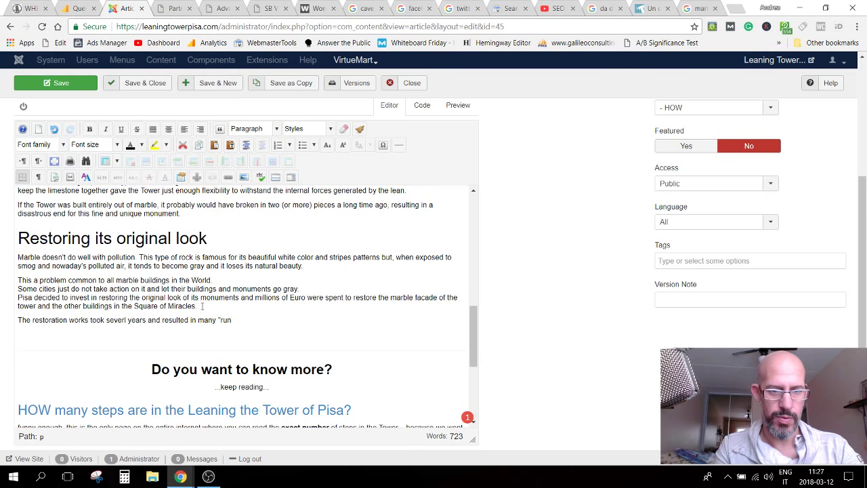
pyautogui.write('ined')
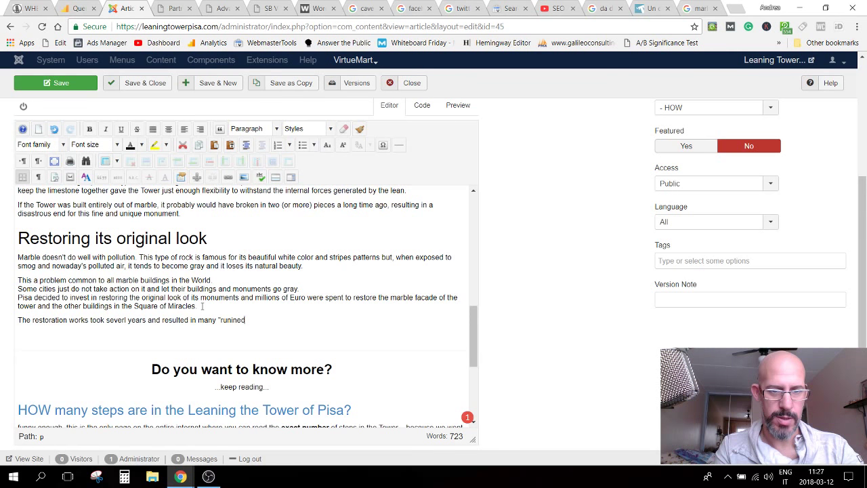
pyautogui.write('" photos')
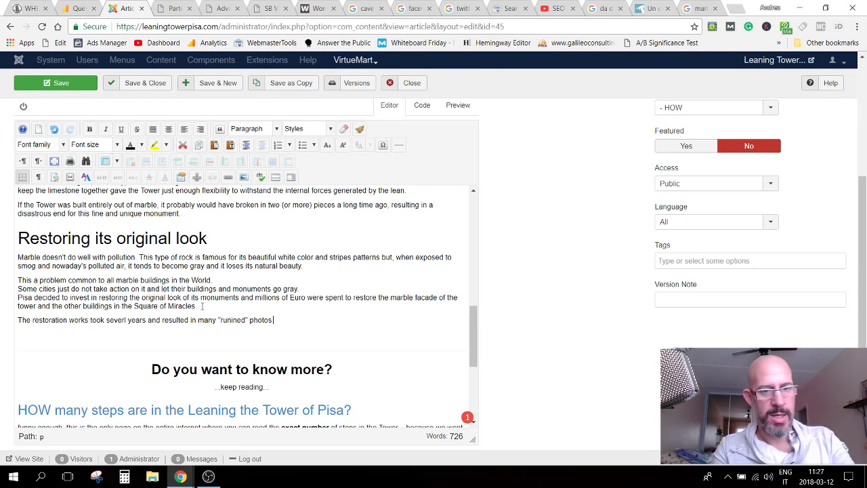
# Step: Correct "severl" to "several" and delete the quoted word "runined" before "photos" in the restoration works sentence
pyautogui.moveTo(249, 319); pyautogui.dragTo(231, 318)
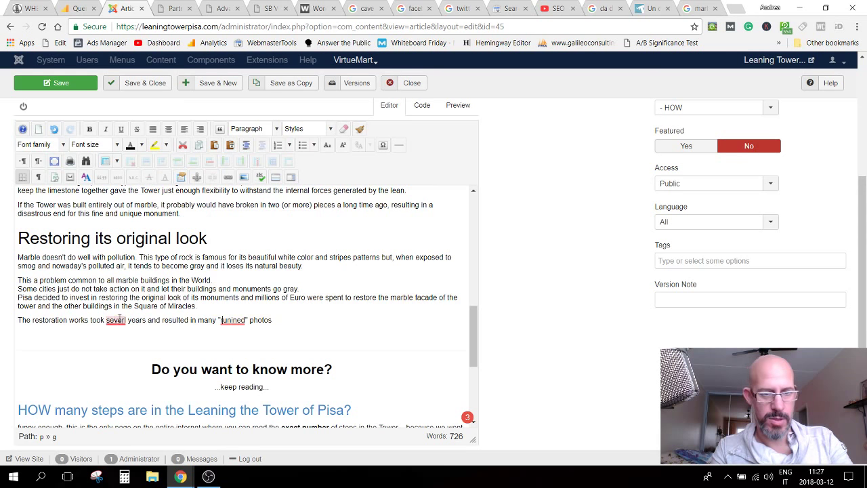
pyautogui.click(172, 223)
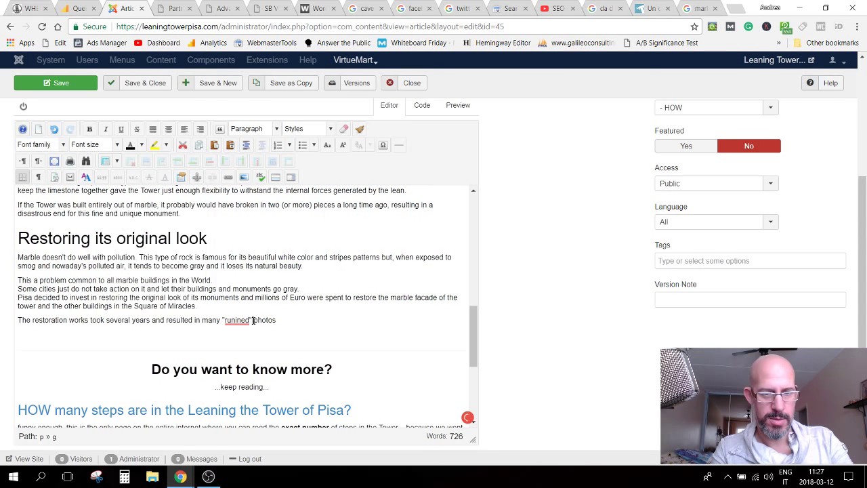
pyautogui.moveTo(254, 320); pyautogui.dragTo(224, 319)
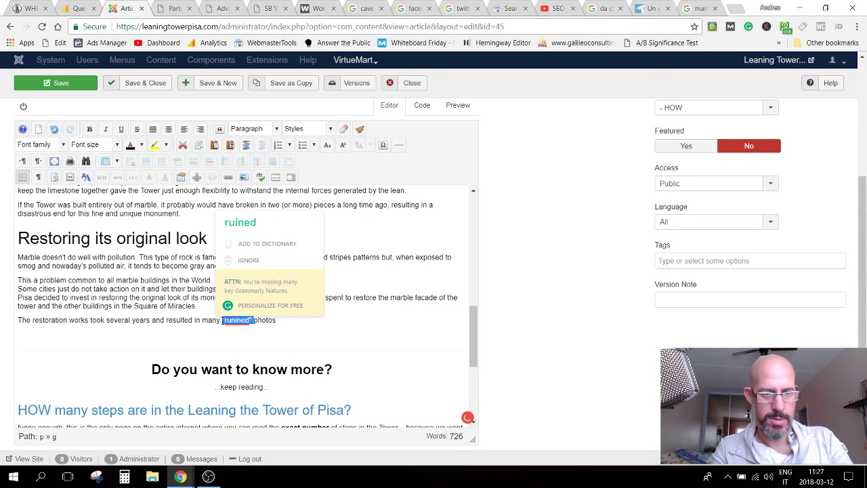
pyautogui.press('BackSpace')
# Step: Finish the restoration works sentence after "photos" with "being rouned by the scaffolding aroung the Tower."
pyautogui.press('End')
pyautogui.write('being')
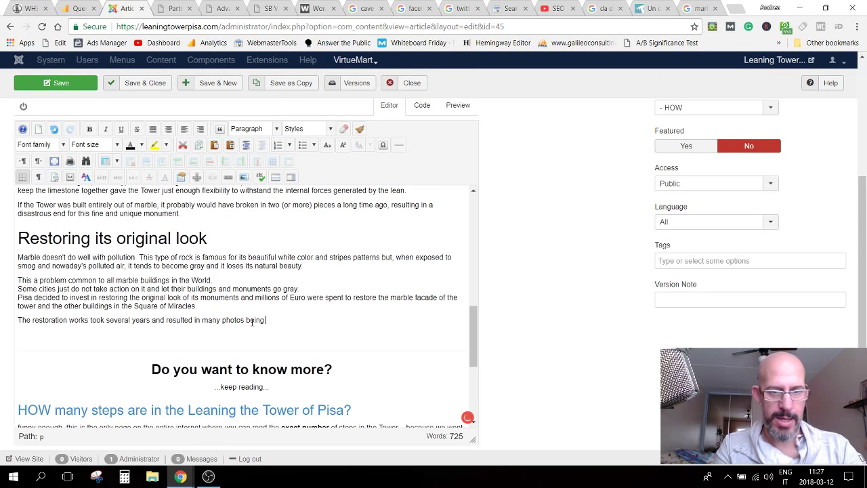
pyautogui.write(' rouned by the ')
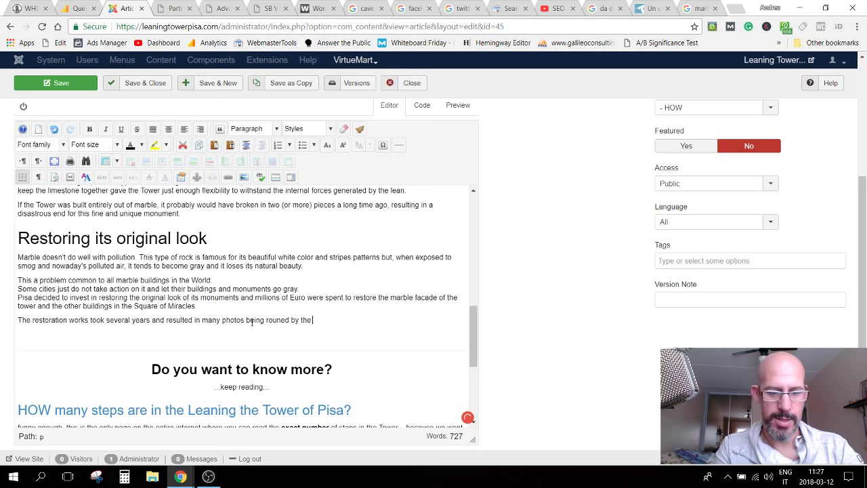
pyautogui.write('scaffo')
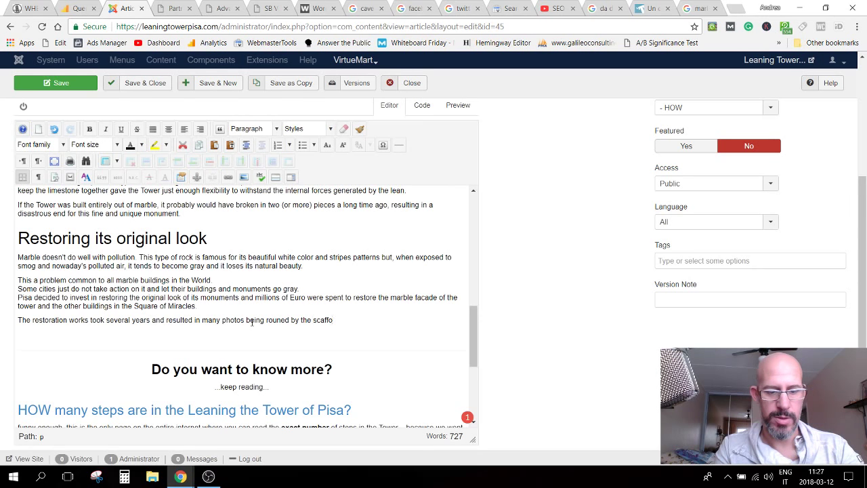
pyautogui.write('lding and')
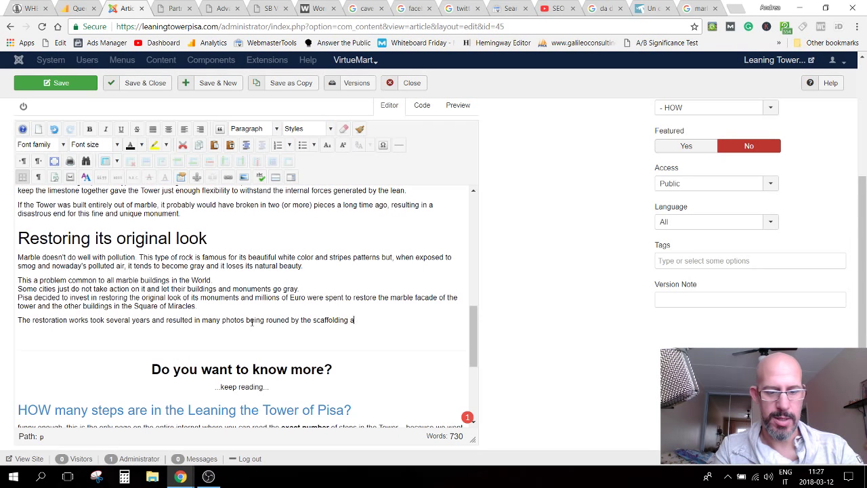
pyautogui.press('BackSpace')
pyautogui.press('BackSpace')
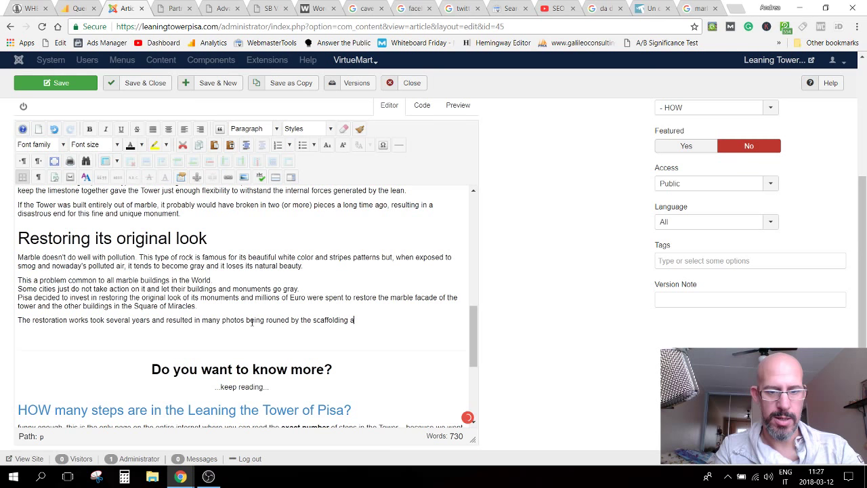
pyautogui.write('roung the To')
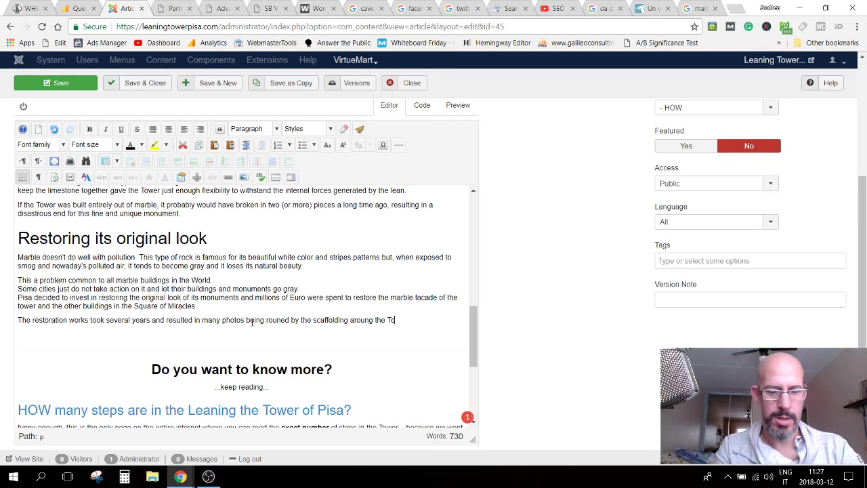
pyautogui.write('wer.')
# Step: Start a new paragraph below the scaffolding sentence with "However, today there is no restoration work going on on the Tower and"
pyautogui.press('Return')
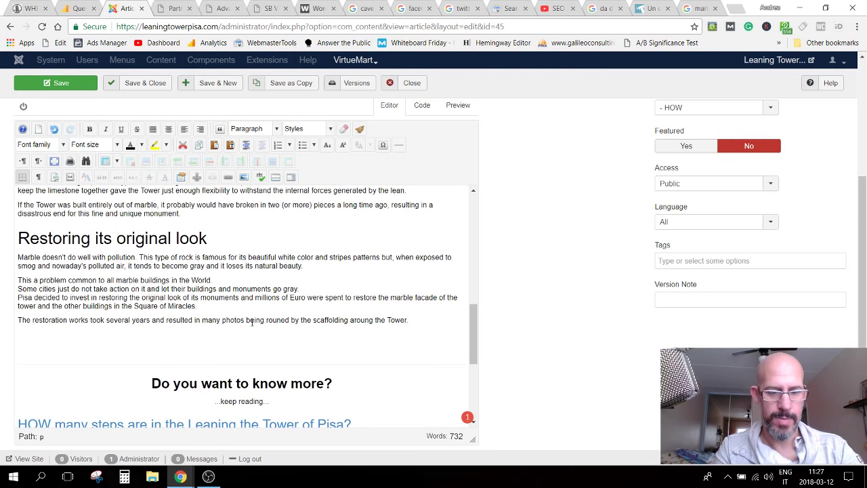
pyautogui.write('Howev')
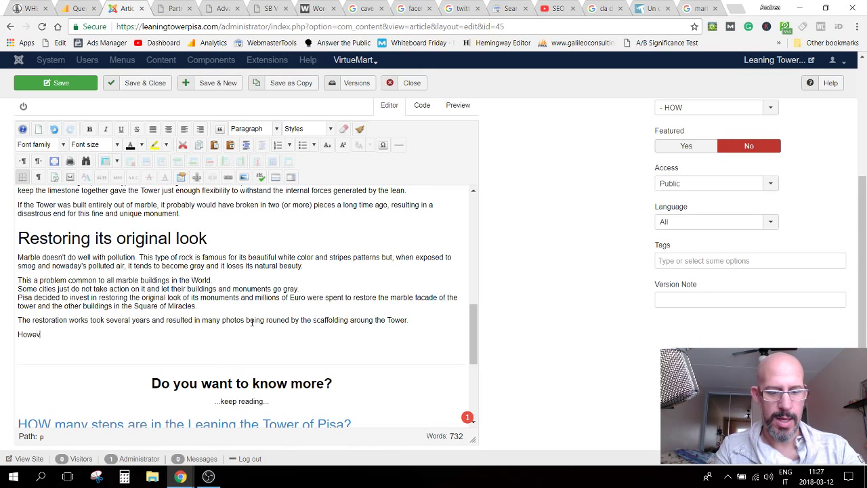
pyautogui.write('er, today ')
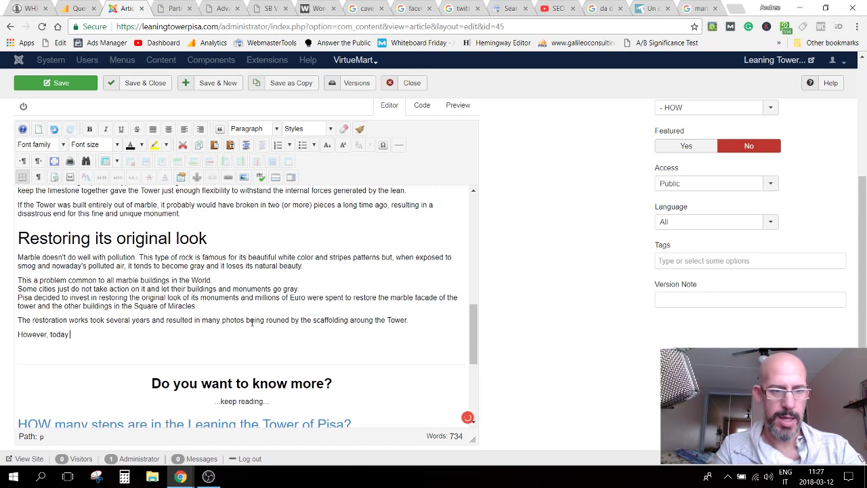
pyautogui.write('there is no')
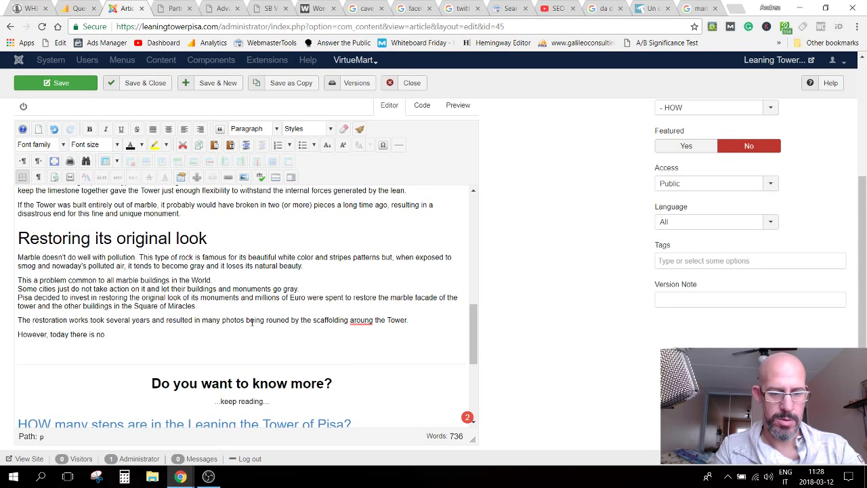
pyautogui.write(' res')
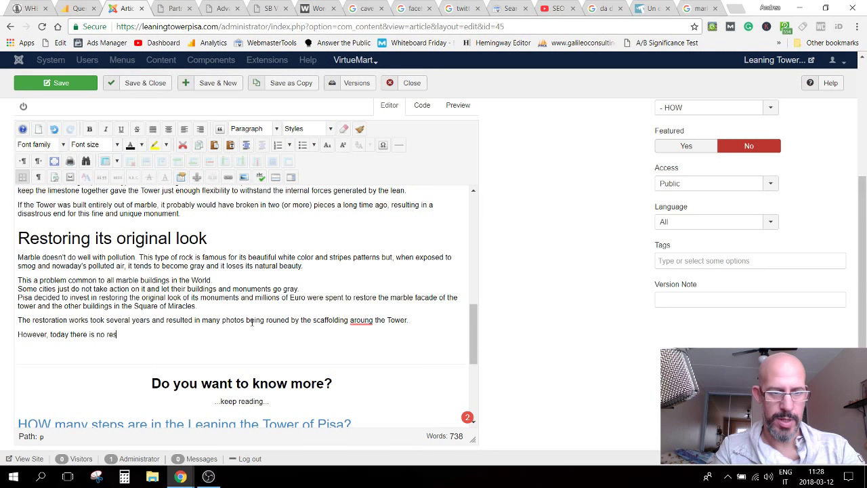
pyautogui.write('toration wor')
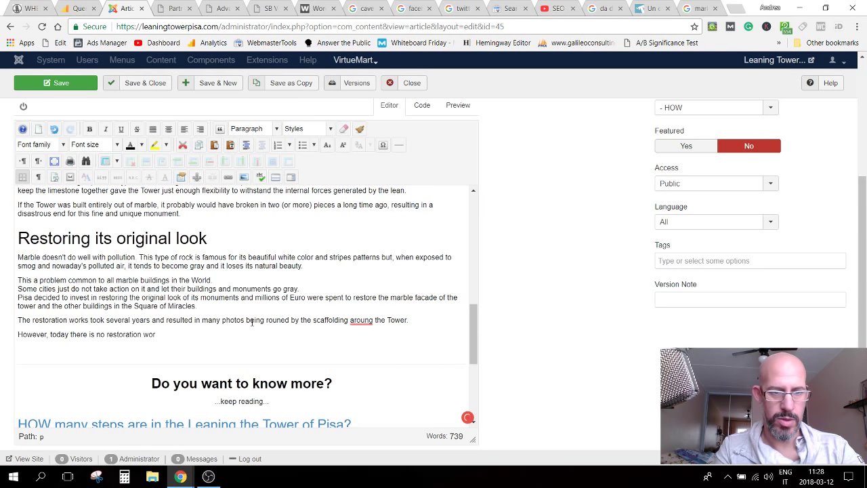
pyautogui.write('k goin')
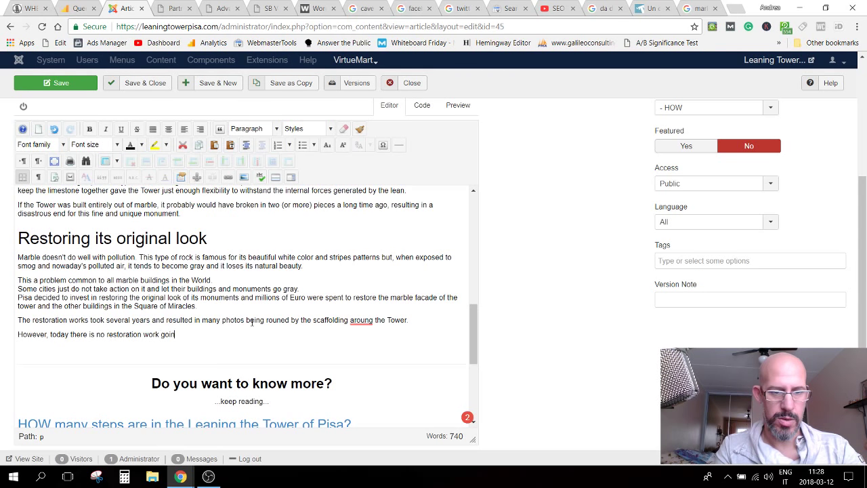
pyautogui.write('g on ')
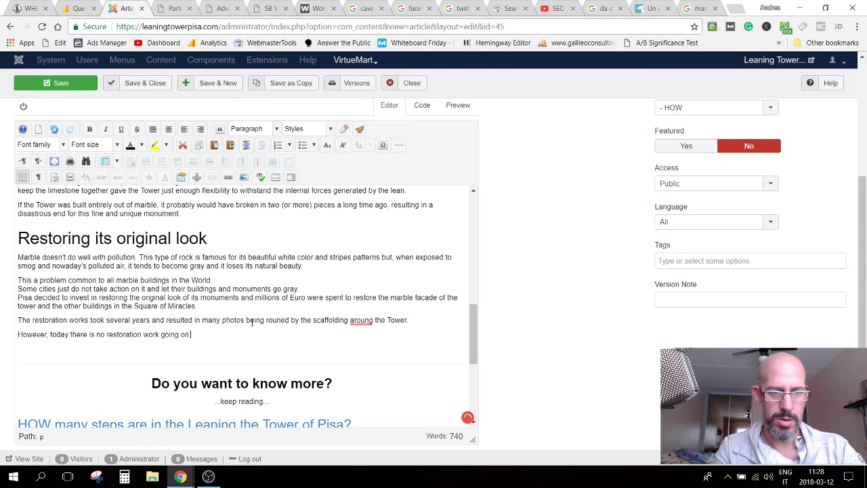
pyautogui.write('on the Tow')
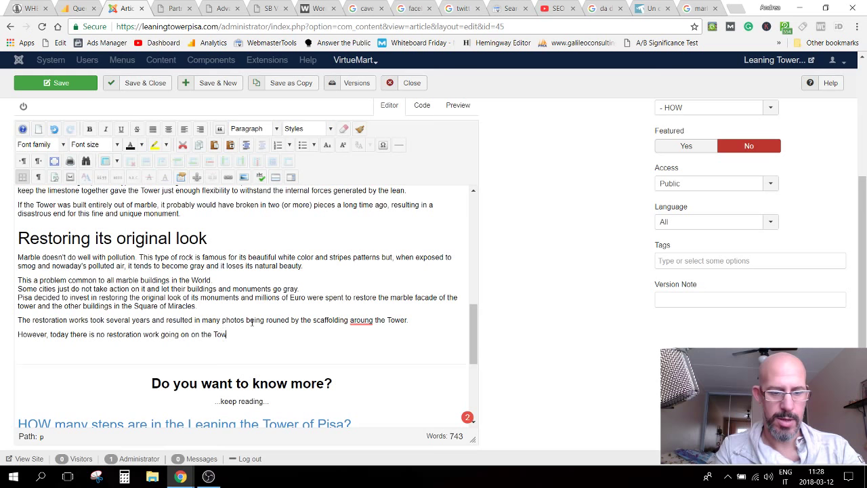
pyautogui.write('er and')
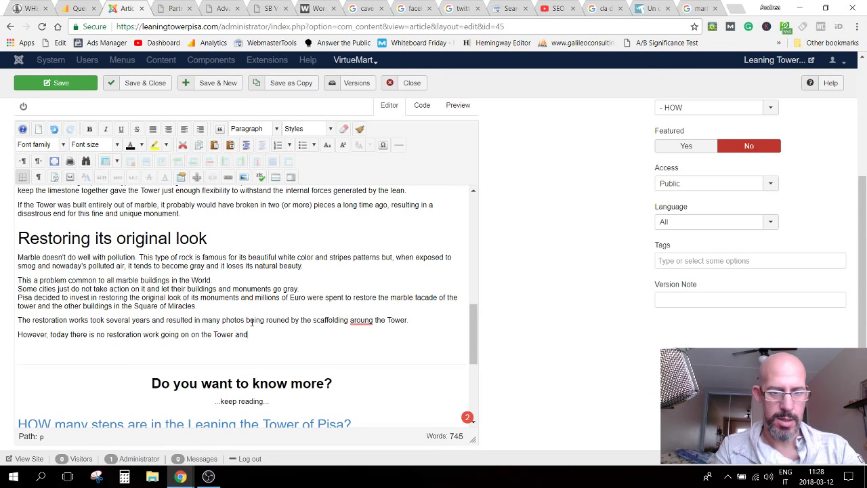
# Step: Continue the "However, today" sentence after "Tower and" with "one can visit it"
pyautogui.write(' one ')
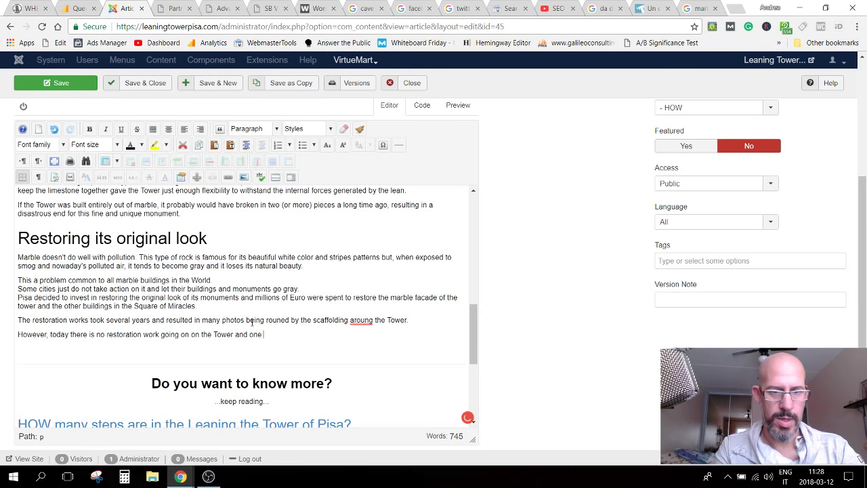
pyautogui.write('ca vist')
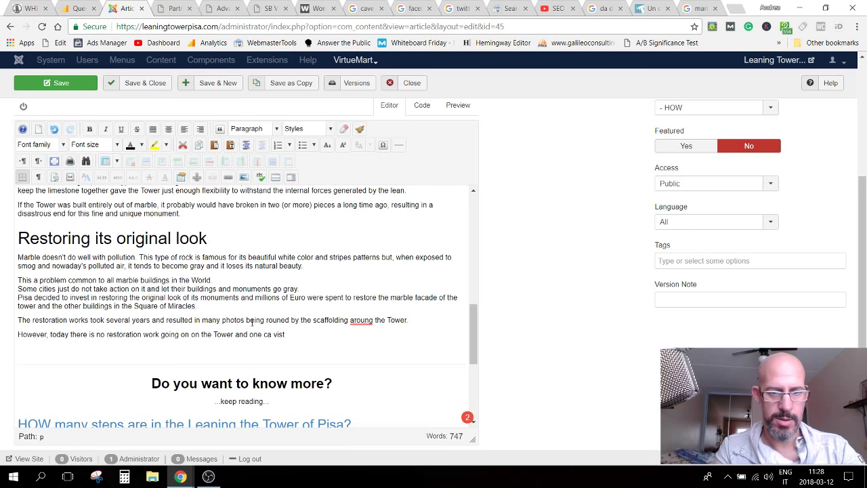
pyautogui.press('BackSpace')
pyautogui.press('BackSpace')
pyautogui.press('BackSpace')
pyautogui.press('BackSpace')
pyautogui.press('BackSpace')
pyautogui.write('n vi')
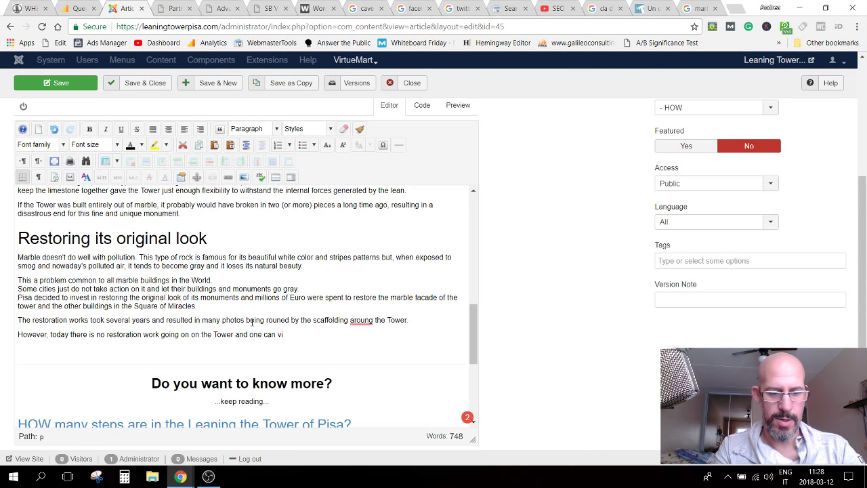
pyautogui.write('sit it')
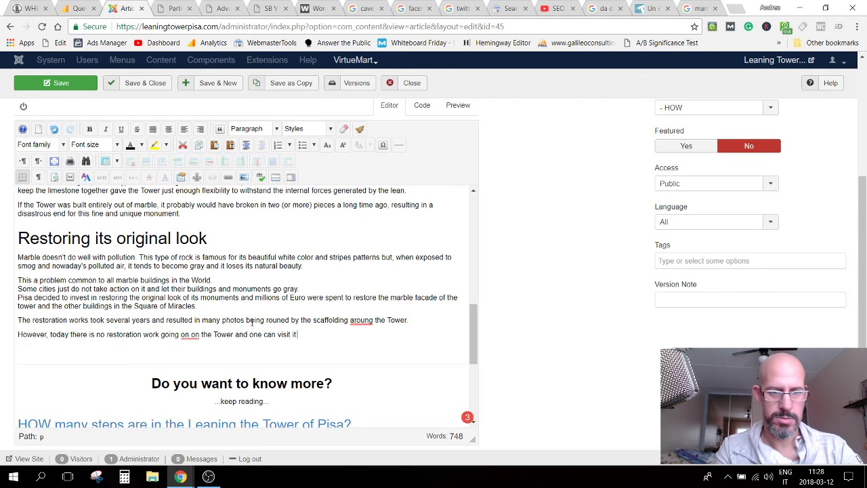
# Step: Change the second "on" before "the Tower" to "in" and continue the "However, today" sentence with "and admire its beauty"
pyautogui.moveTo(193, 336)
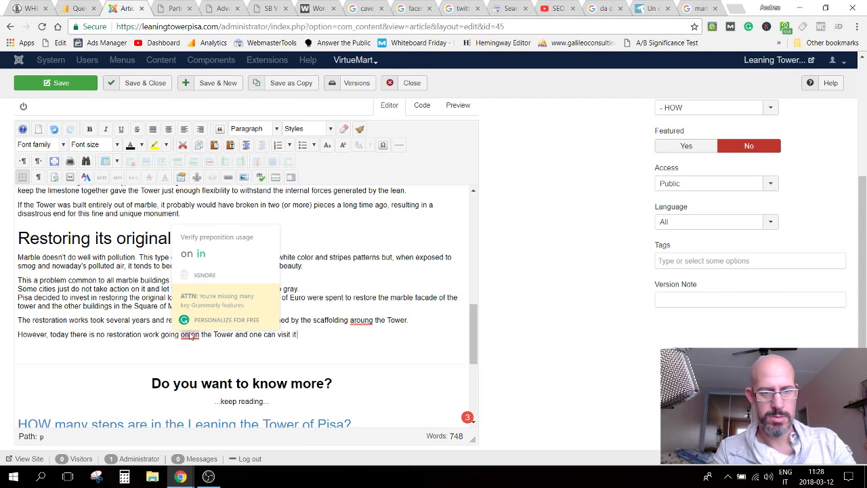
pyautogui.click(200, 254)
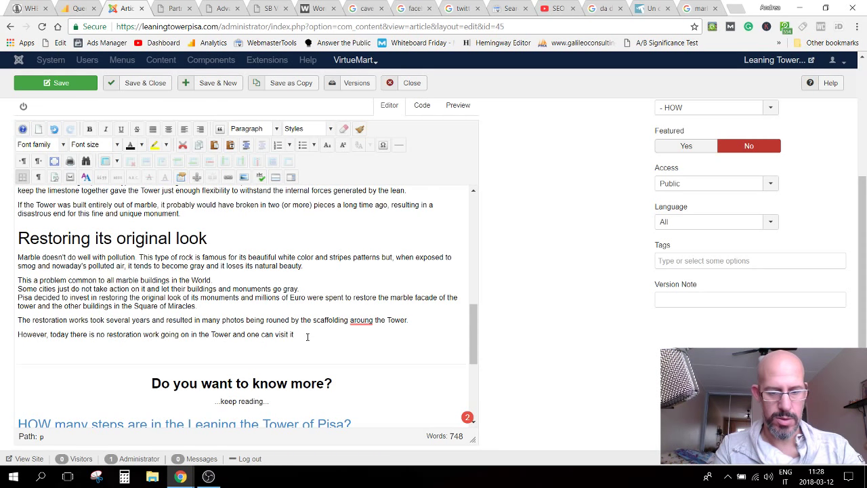
pyautogui.write('and a')
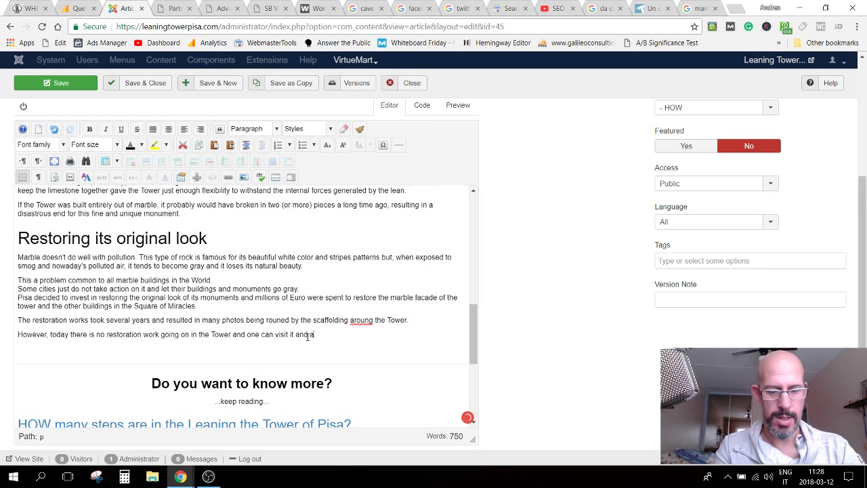
pyautogui.write('dire')
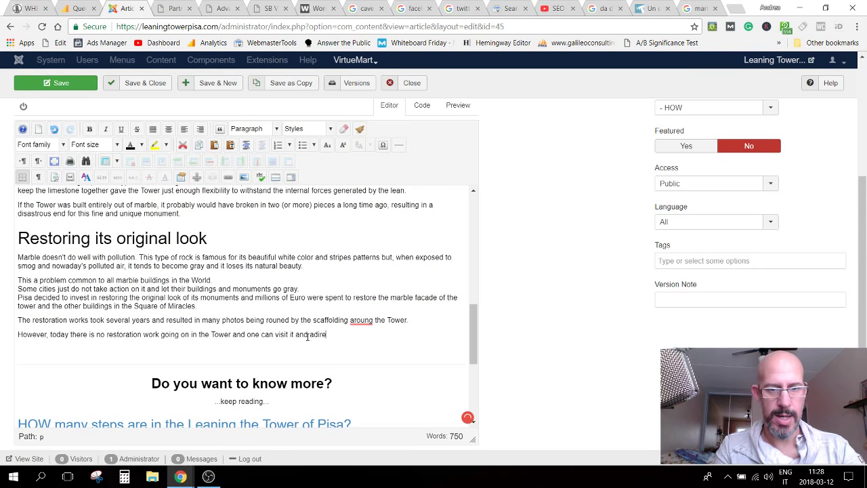
pyautogui.press('BackSpace')
pyautogui.press('BackSpace')
pyautogui.press('BackSpace')
pyautogui.write('mire its ')
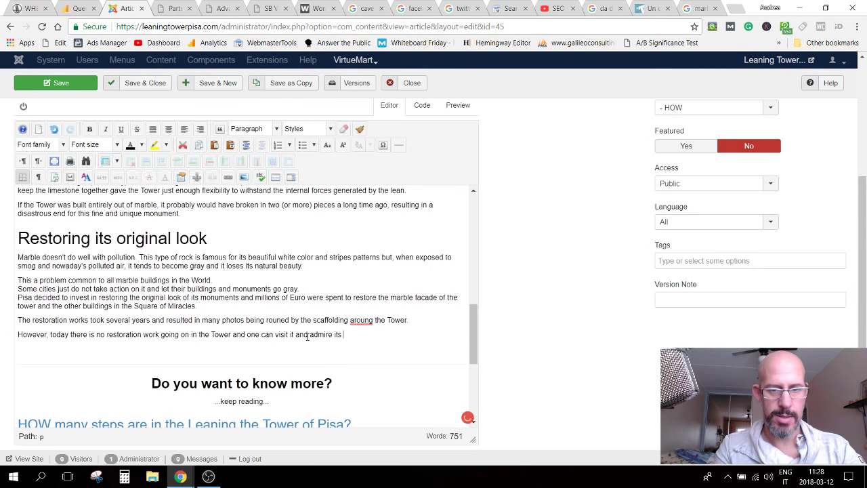
pyautogui.write('beauty')
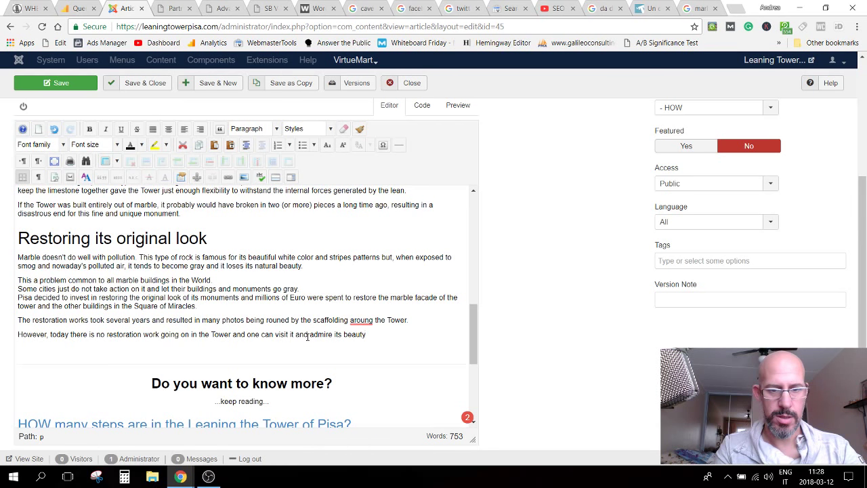
# Step: Continue the sentence with "as it was 850 years ago" and insert a comma and "as clean" after "beauty"
pyautogui.write('as it was ')
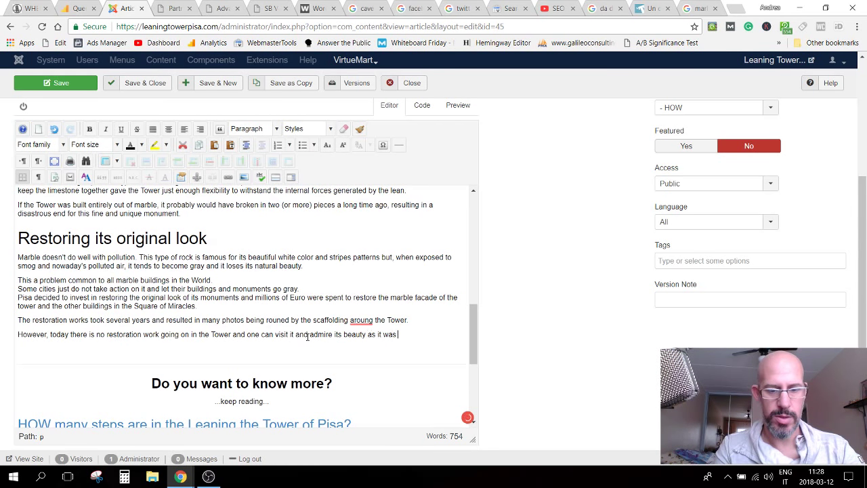
pyautogui.write('8')
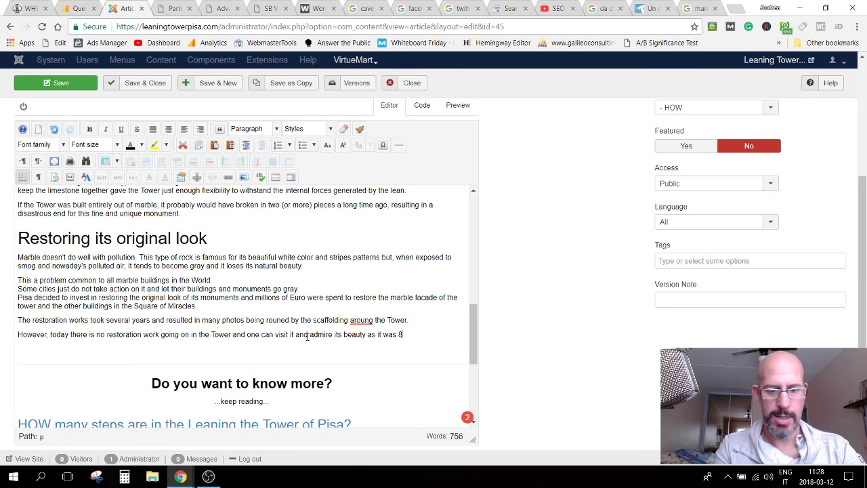
pyautogui.write('50 y')
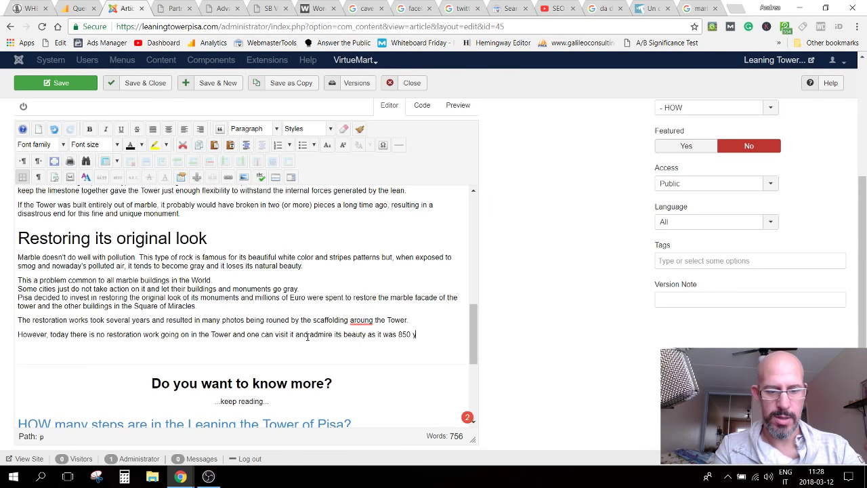
pyautogui.write('ears ago')
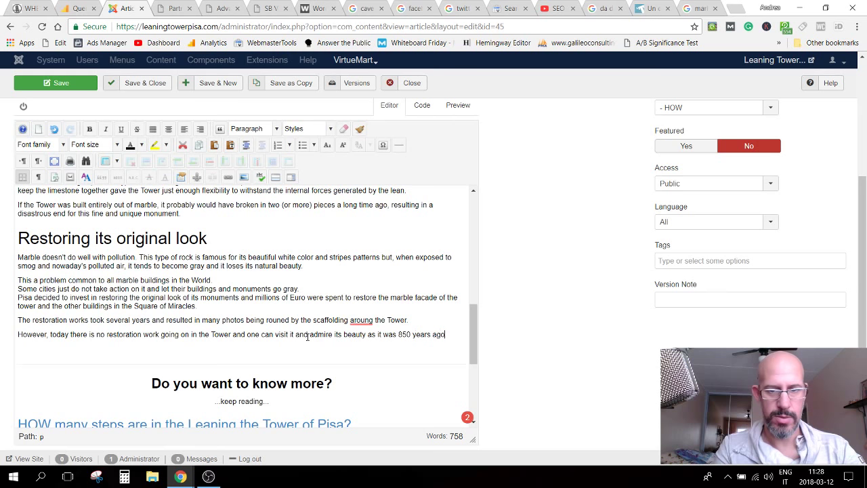
pyautogui.click(367, 334)
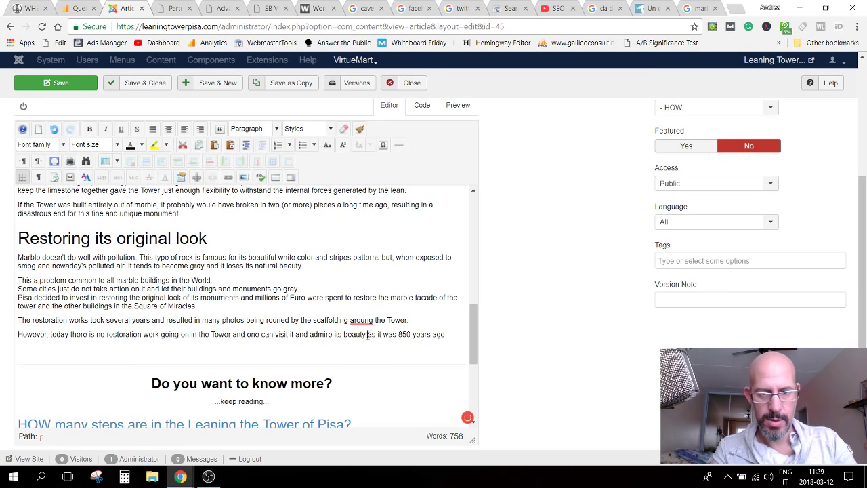
pyautogui.write('beauty')
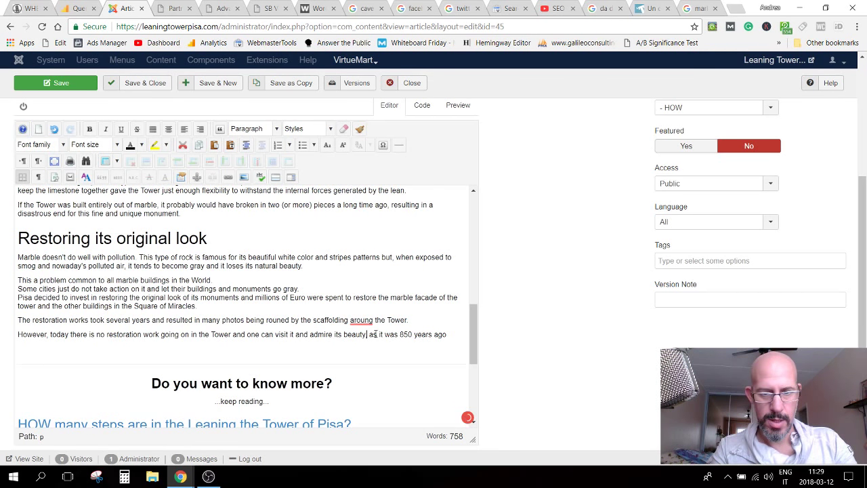
pyautogui.write(', as clean')
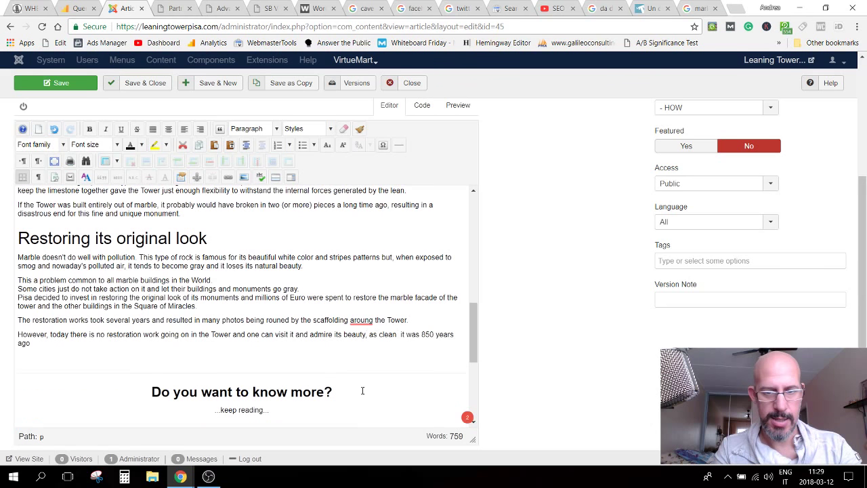
# Step: End the "However, today" sentence with "when it was first built." and remove the empty paragraph below it
pyautogui.click(38, 343)
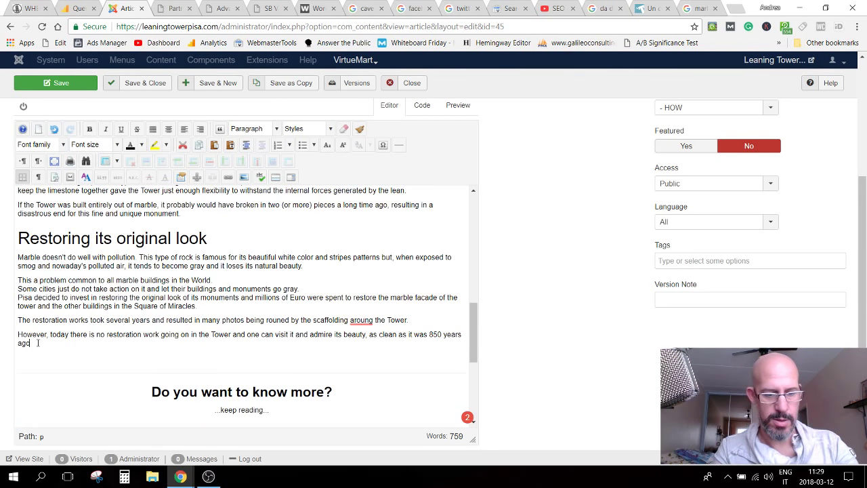
pyautogui.write('when it was fiest')
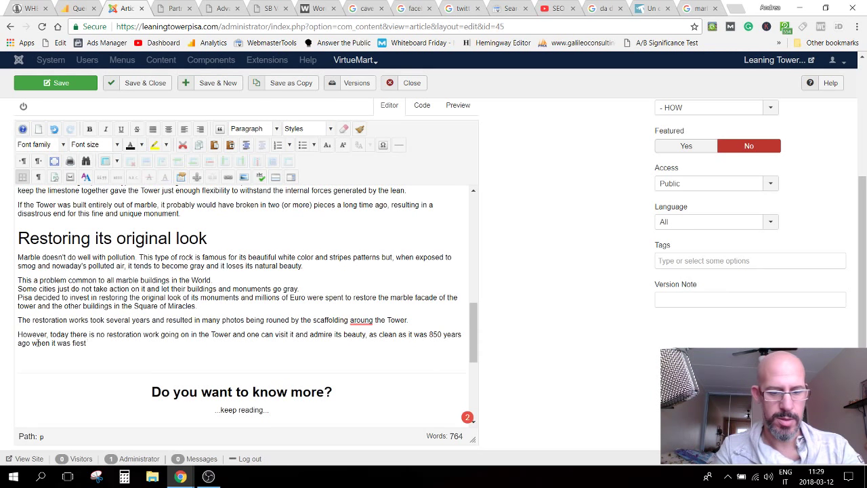
pyautogui.write(' built.')
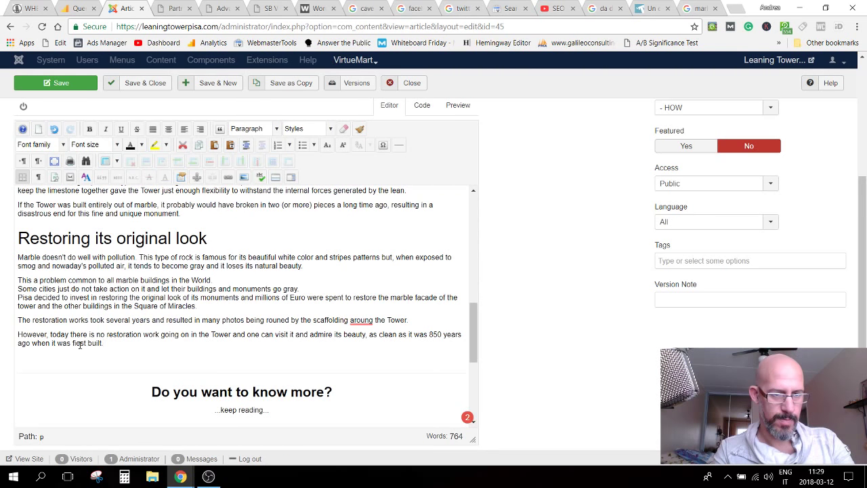
pyautogui.click(79, 344)
pyautogui.press('BackSpace')
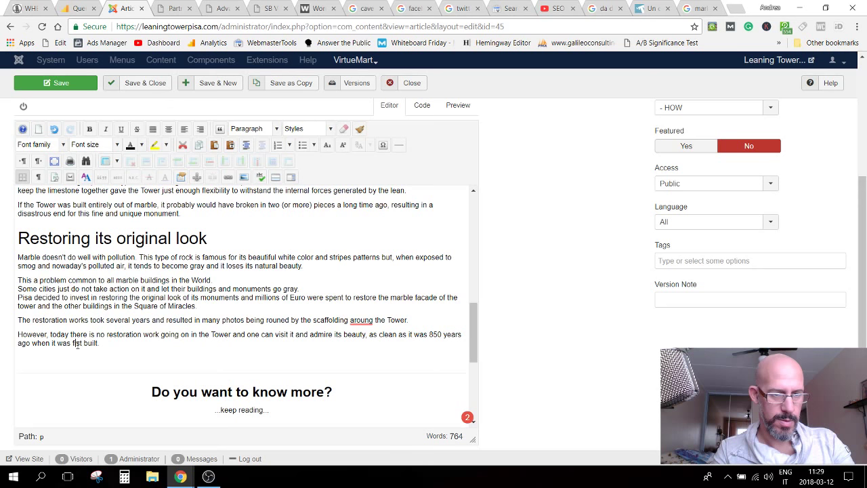
pyautogui.write('r')
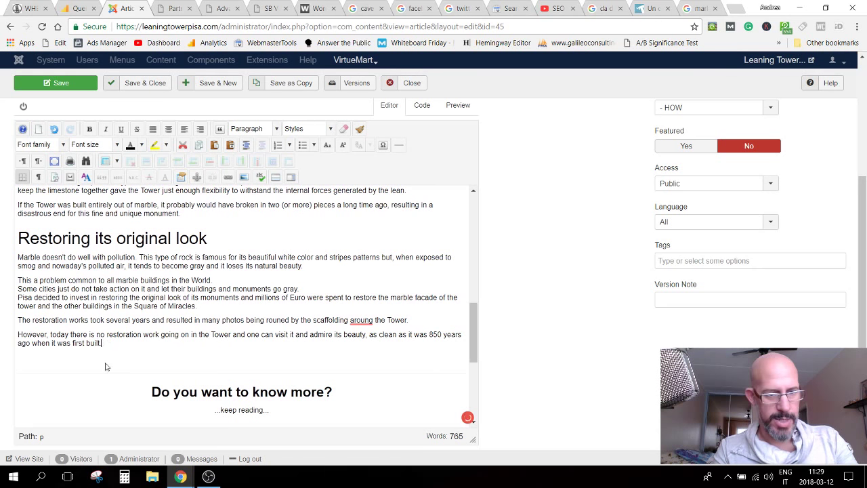
pyautogui.click(104, 358)
pyautogui.press('BackSpace')
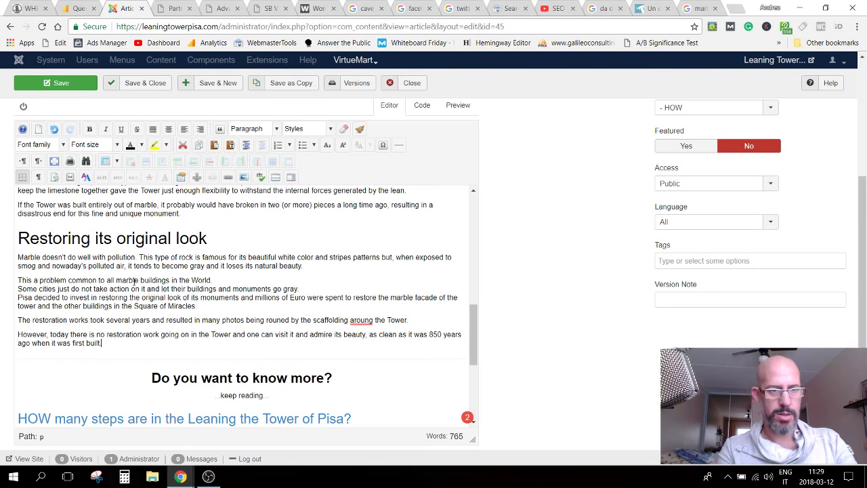
# Step: Correct "aroung" to "around" in the scaffolding sentence using the suggested spelling
pyautogui.scroll(3, 114, 335)
pyautogui.scroll(1, 135, 286)
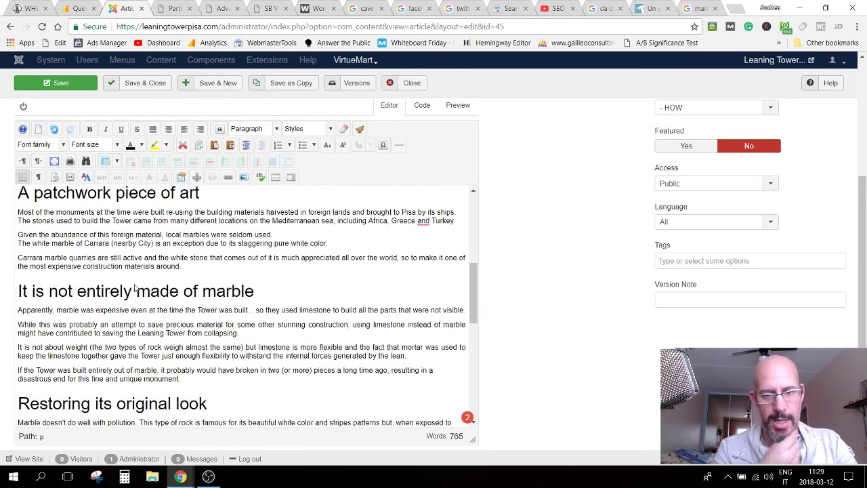
pyautogui.scroll(-4, 135, 288)
pyautogui.moveTo(361, 320)
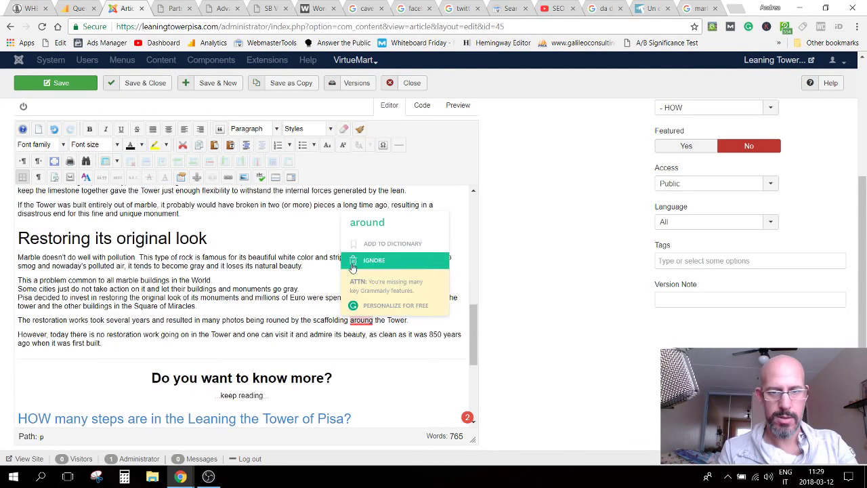
pyautogui.click(369, 223)
# Step: Justify all the paragraphs under the "Restoring its original look" heading
pyautogui.moveTo(103, 342); pyautogui.dragTo(7, 260)
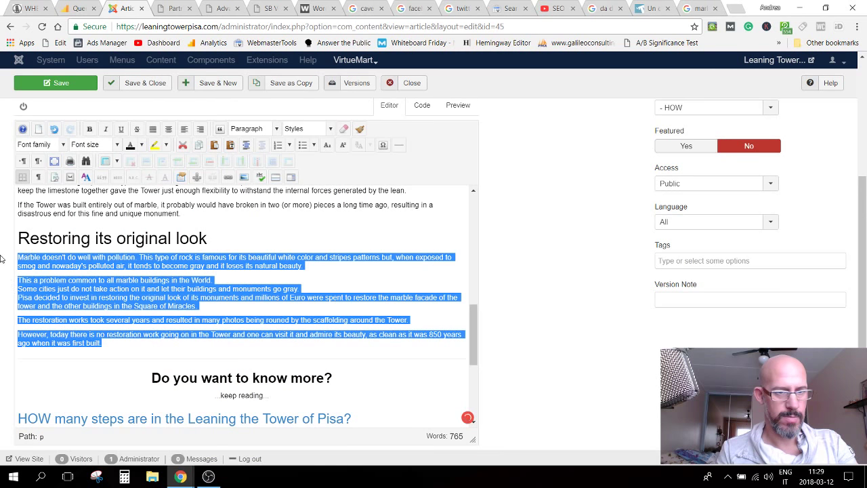
pyautogui.click(153, 131)
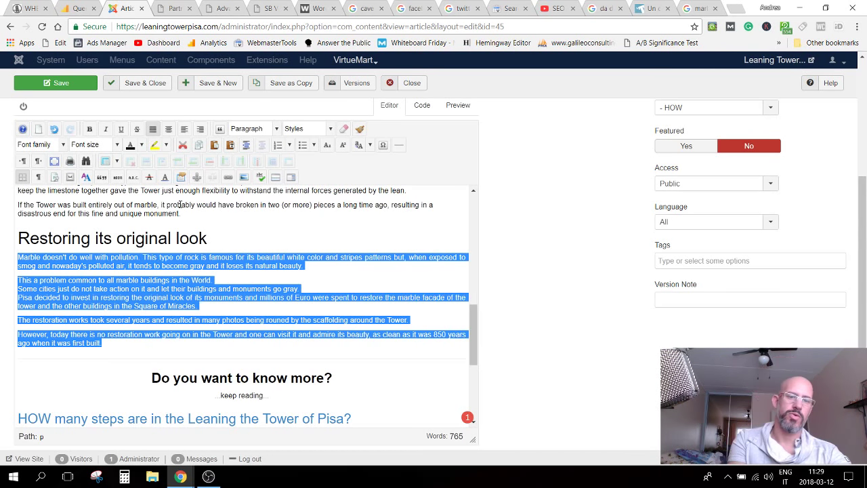
pyautogui.click(276, 278)
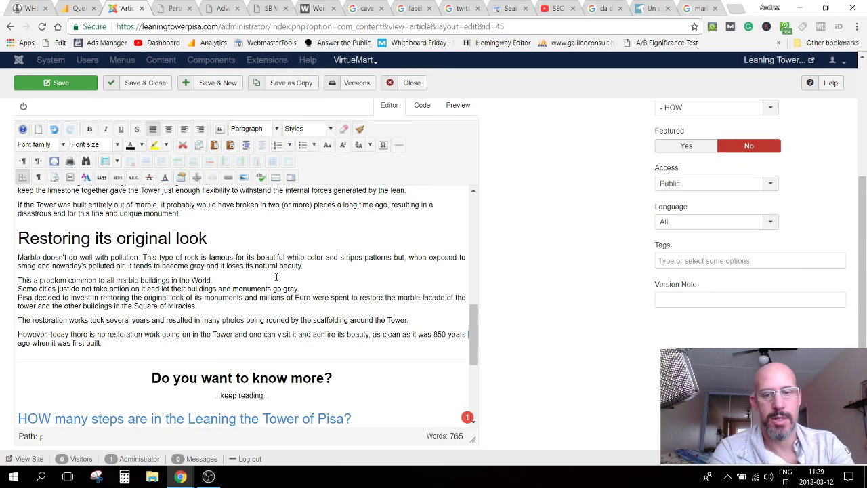
# Step: Copy the article text from "It is so white" to "first built." and replace the old text in WordCounter with it
pyautogui.moveTo(275, 277); pyautogui.dragTo(18, 304)
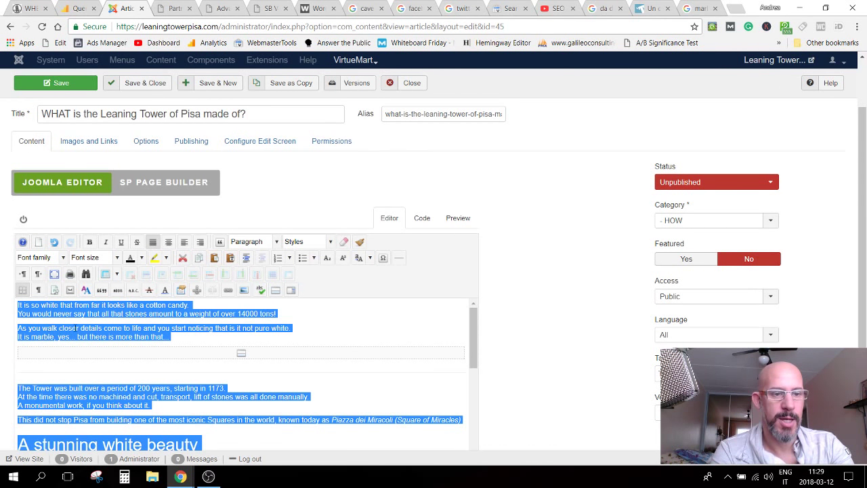
pyautogui.click(317, 9)
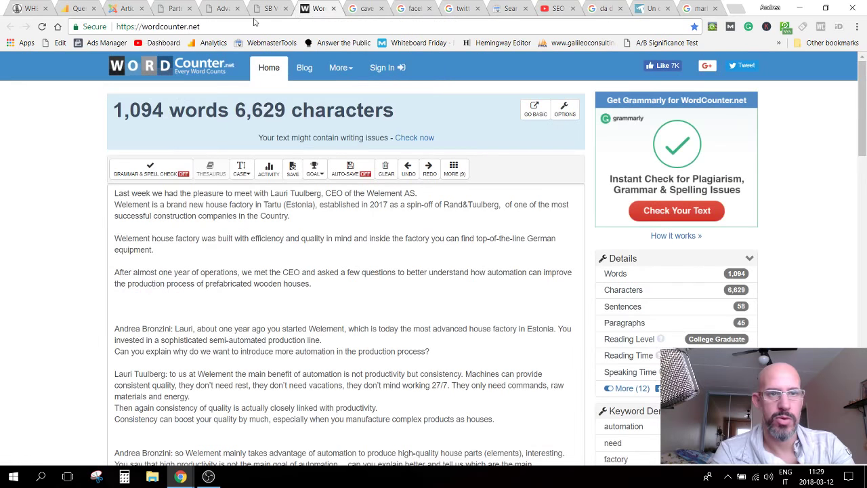
pyautogui.moveTo(142, 27); pyautogui.dragTo(207, 26)
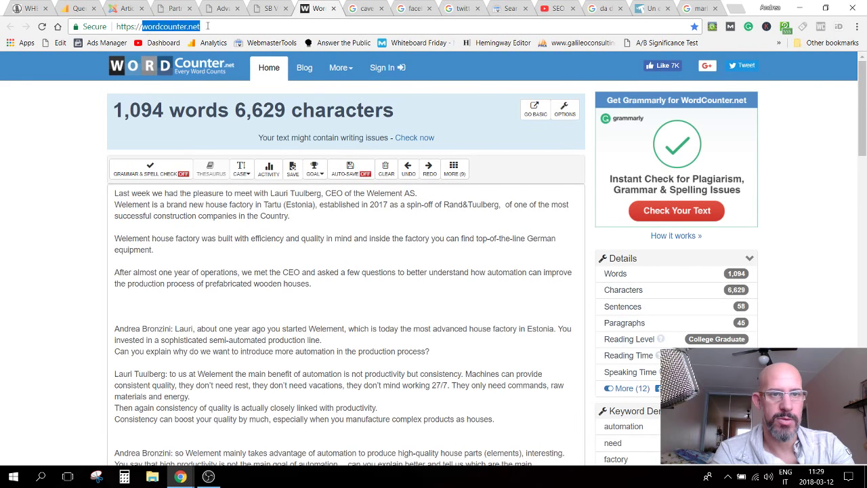
pyautogui.click(223, 255)
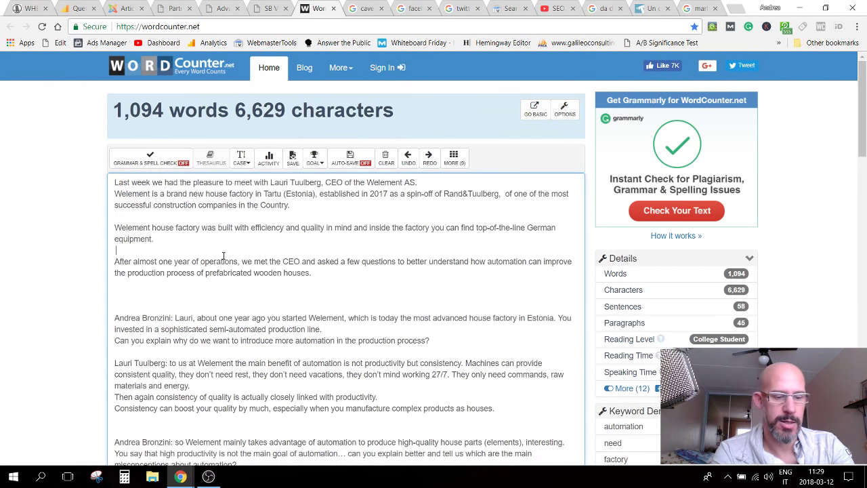
pyautogui.hotkey('ctrl', 'a')
pyautogui.press('Delete')
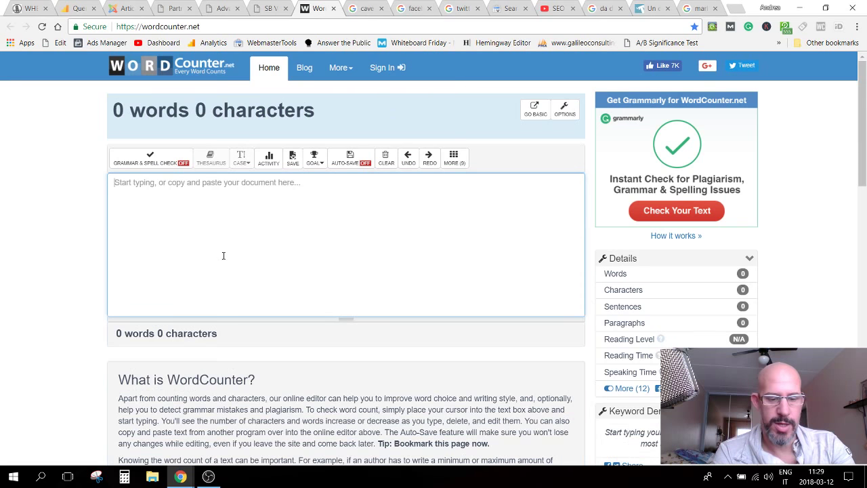
pyautogui.hotkey('ctrl', 'v')
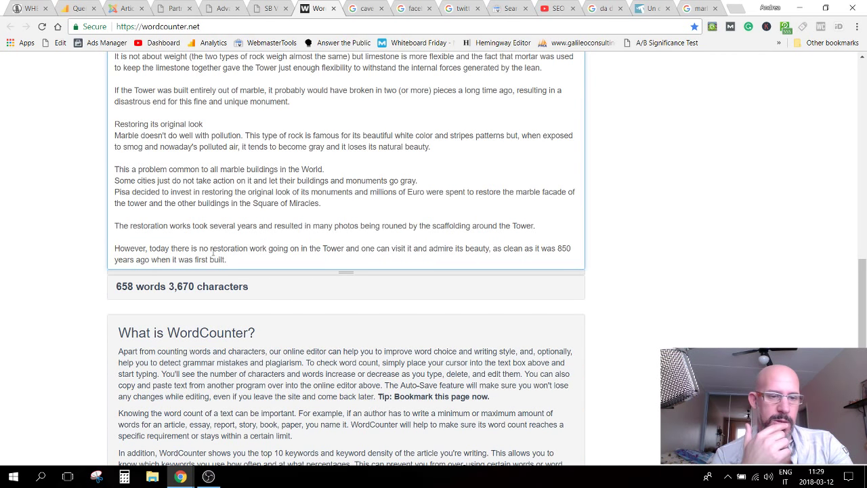
# Step: Examine the pasted article's word count, reading level and keyword density in WordCounter
pyautogui.moveTo(116, 286); pyautogui.dragTo(135, 286)
pyautogui.click(139, 280)
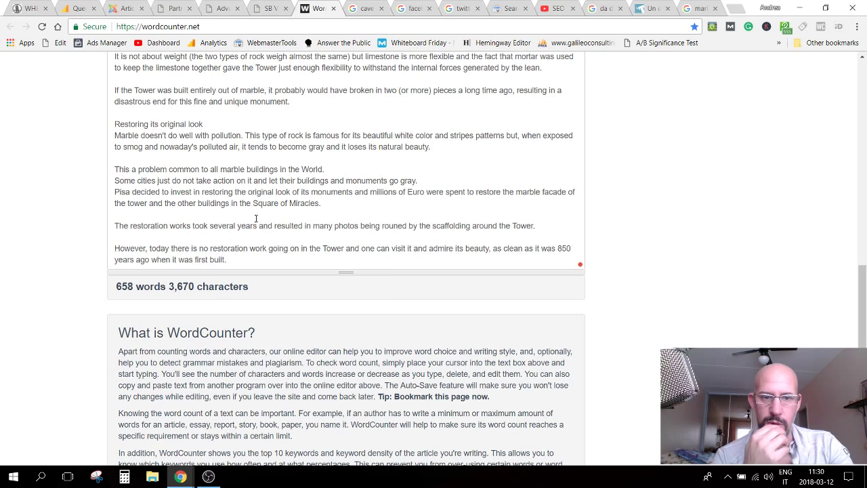
pyautogui.scroll(15, 284, 215)
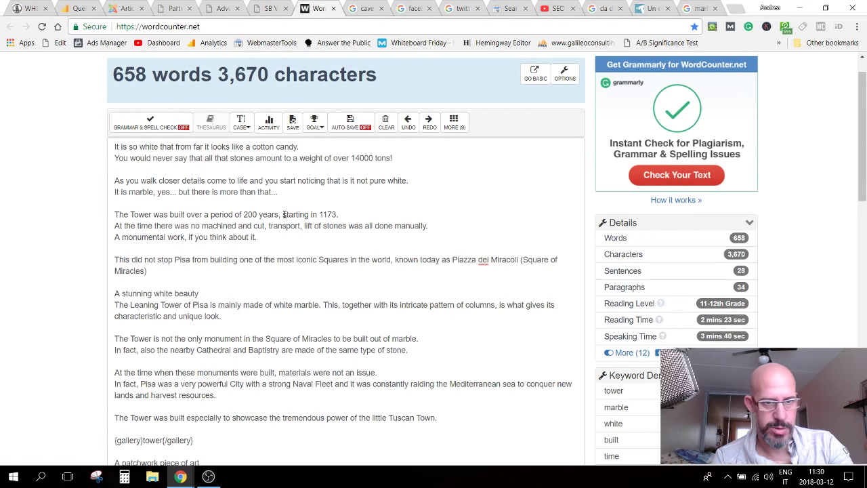
pyautogui.scroll(-1, 284, 214)
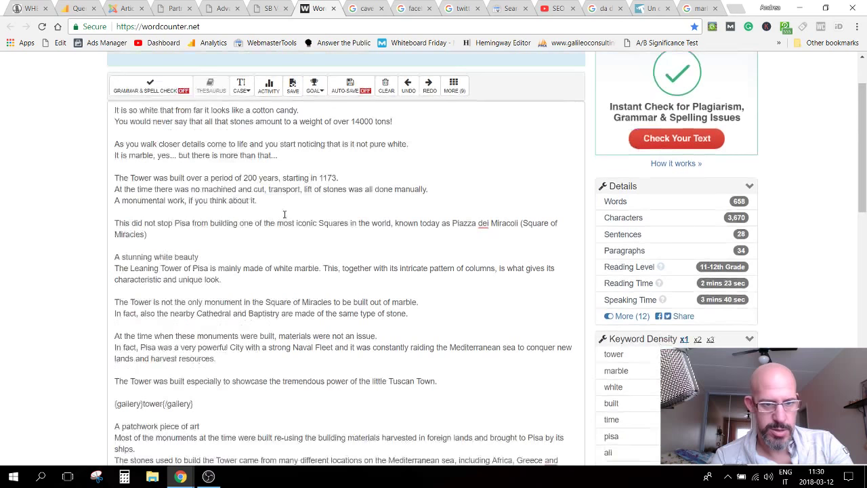
pyautogui.scroll(-4, 285, 215)
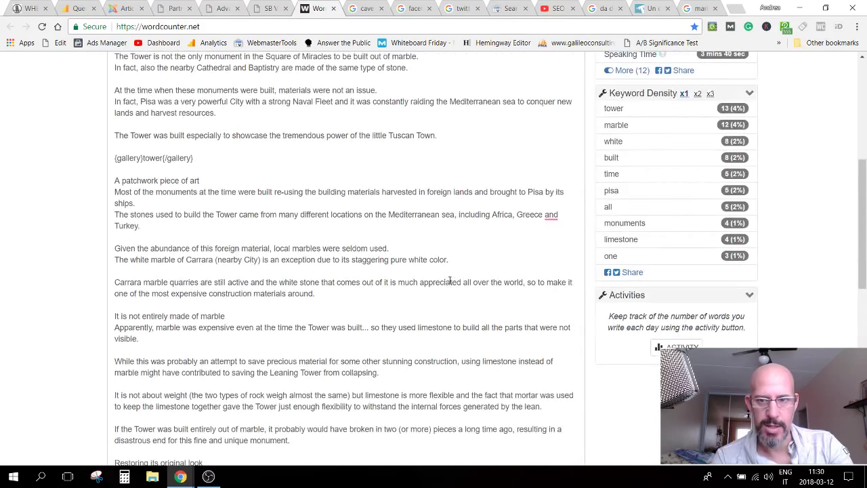
pyautogui.rightClick(550, 216)
pyautogui.scroll(3, 329, 229)
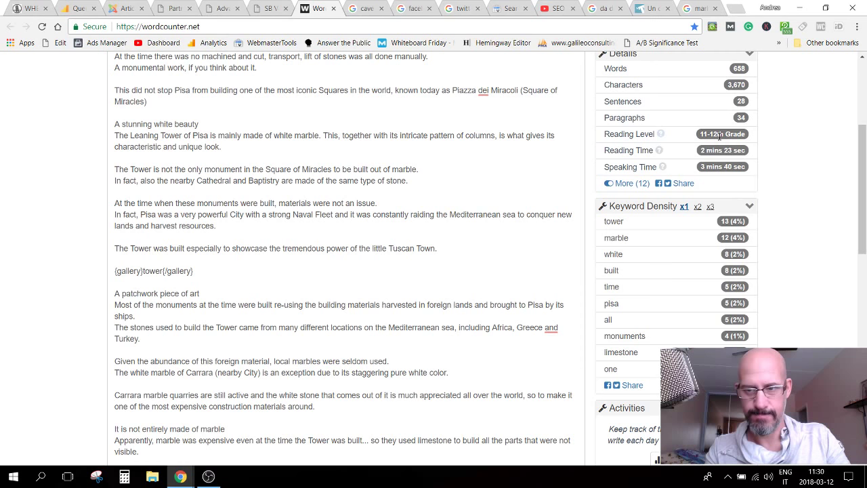
# Step: Review the single-word keyword density and the two-word phrase density of the pasted article in WordCounter
pyautogui.scroll(-1, 720, 136)
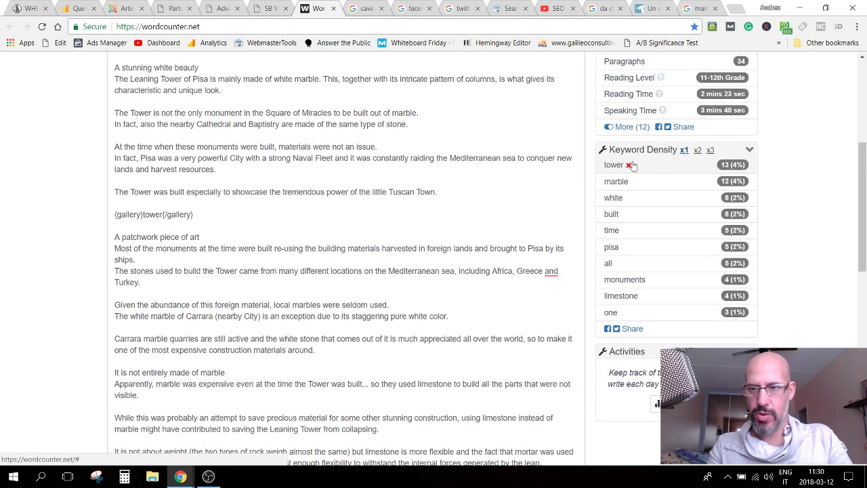
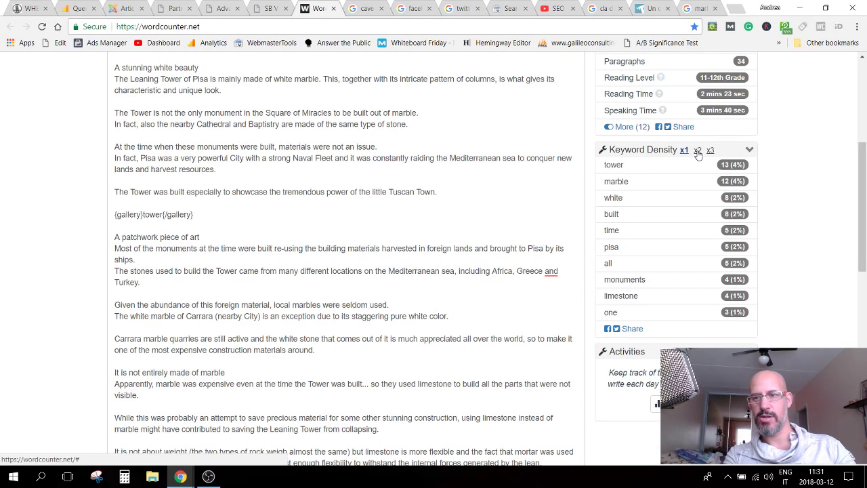
pyautogui.click(697, 151)
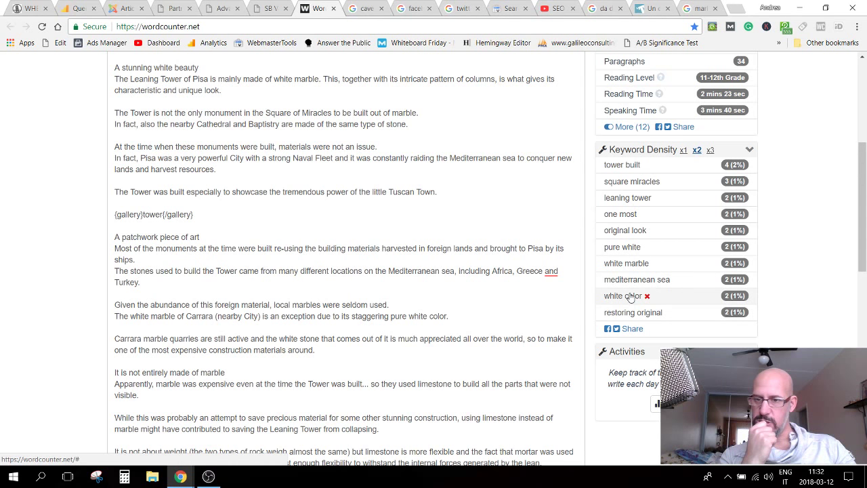
pyautogui.click(709, 151)
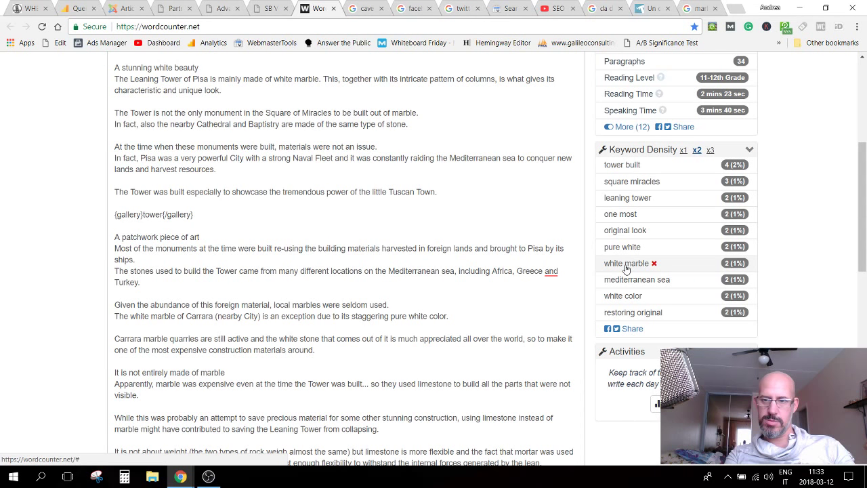
# Step: In the website article, insert "white" before "marble" in the intro sentence starting "It is marble, yes..."
pyautogui.click(124, 8)
pyautogui.scroll(-2, 371, 307)
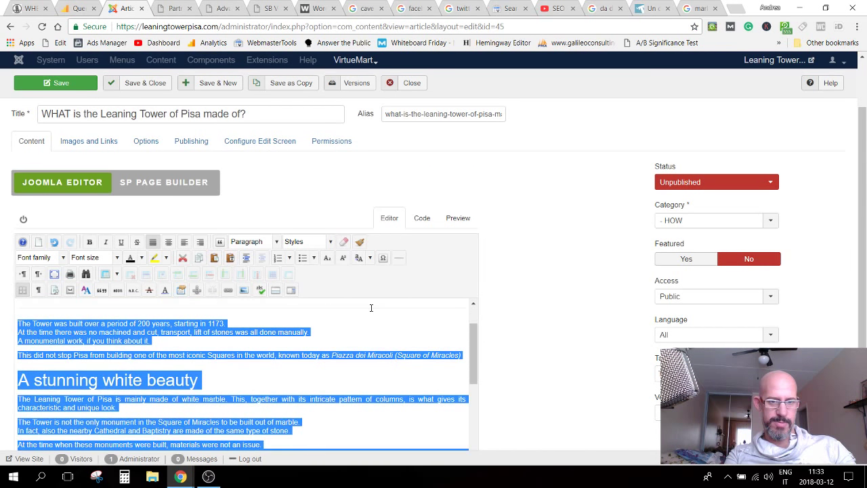
pyautogui.scroll(-2, 371, 308)
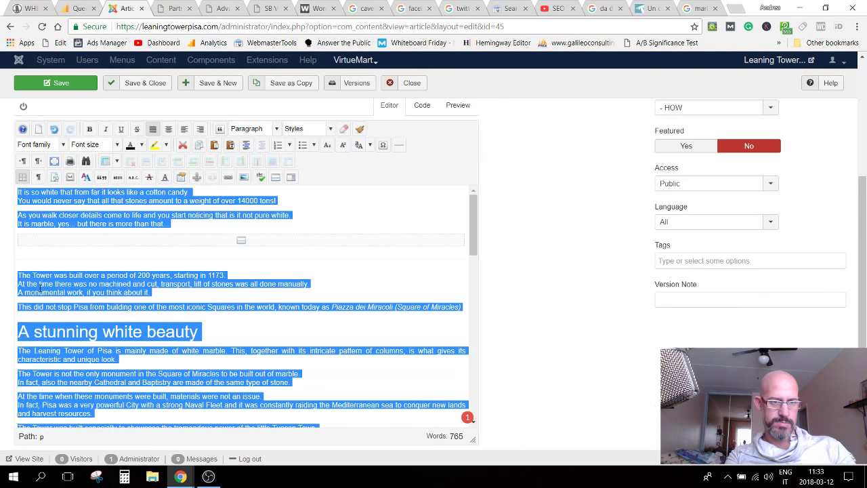
pyautogui.click(32, 226)
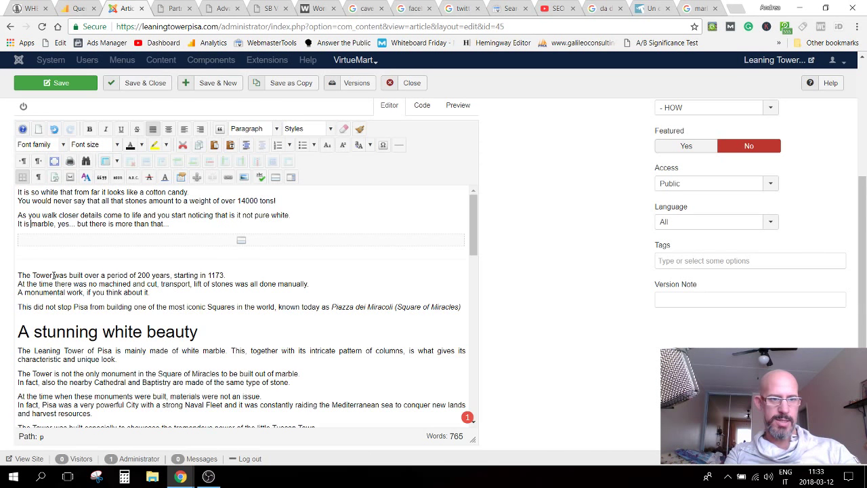
pyautogui.write('white')
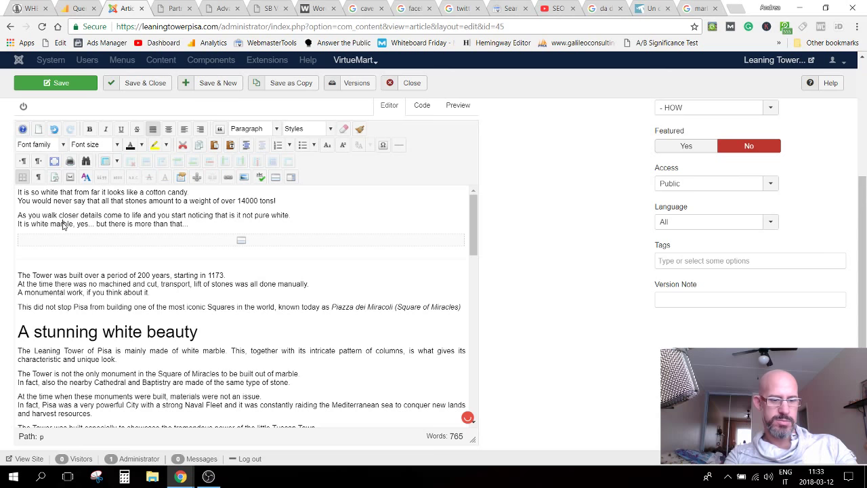
# Step: Copy the entire edited article and replace the old text in WordCounter with it
pyautogui.hotkey('ctrl', 'a')
pyautogui.hotkey('ctrl', 'c')
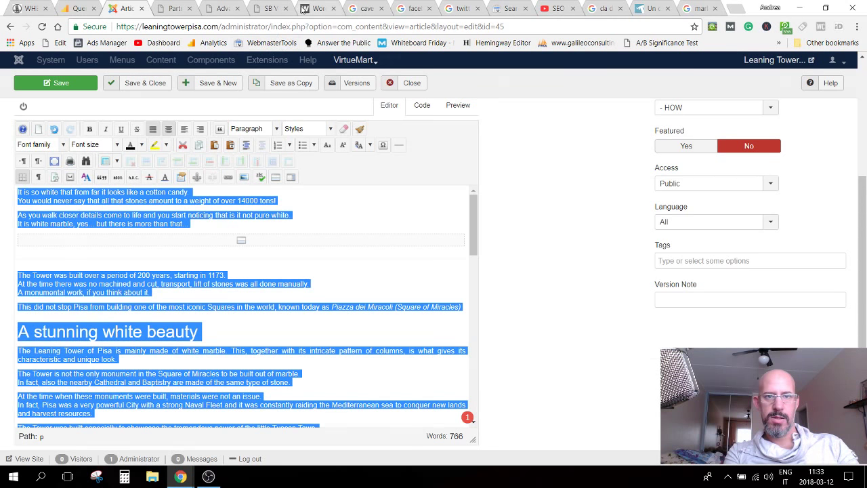
pyautogui.click(303, 10)
pyautogui.click(219, 169)
pyautogui.hotkey('ctrl', 'a')
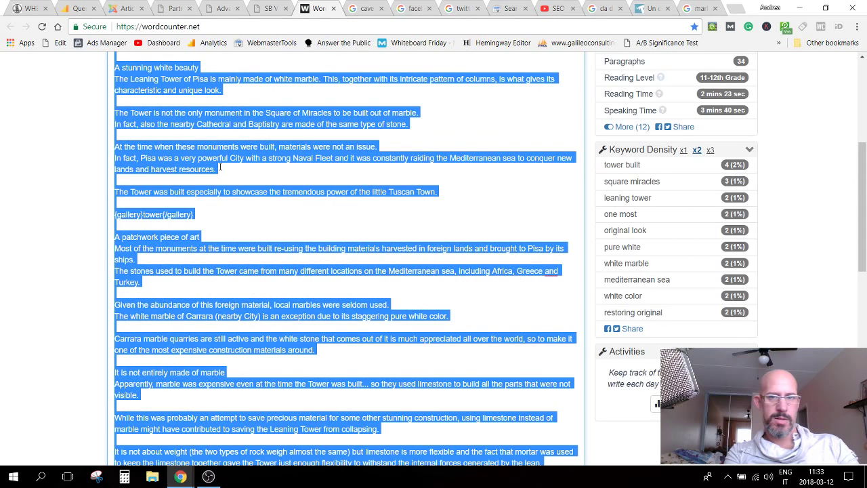
pyautogui.hotkey('ctrl', 'v')
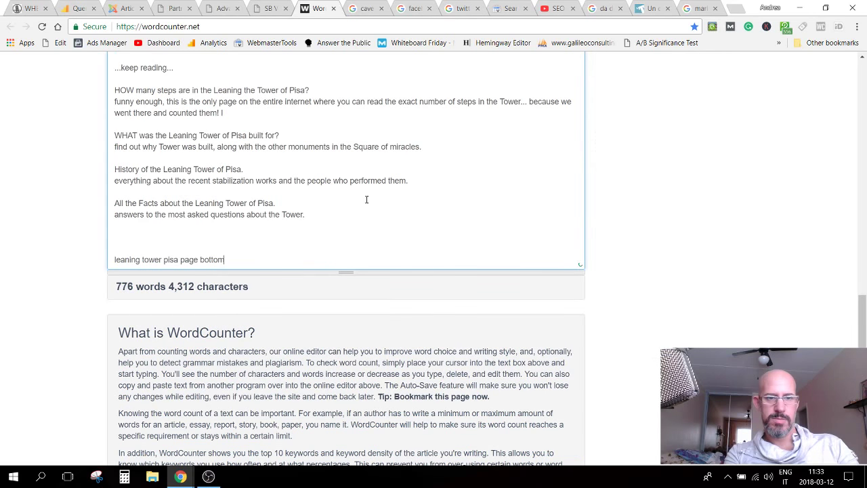
# Step: Remove everything from "Do you want to know more?" to "leaning tower pisa page bottom" at the end of the WordCounter text
pyautogui.scroll(2, 366, 197)
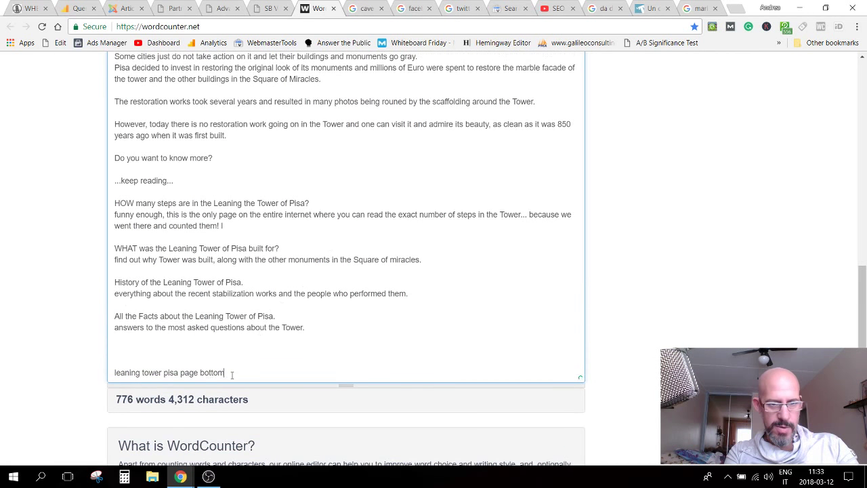
pyautogui.moveTo(232, 375); pyautogui.dragTo(92, 179)
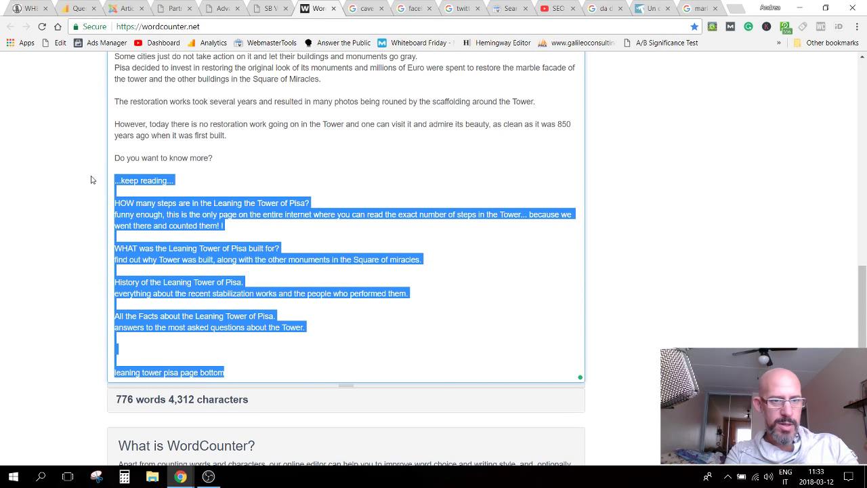
pyautogui.press('BackSpace')
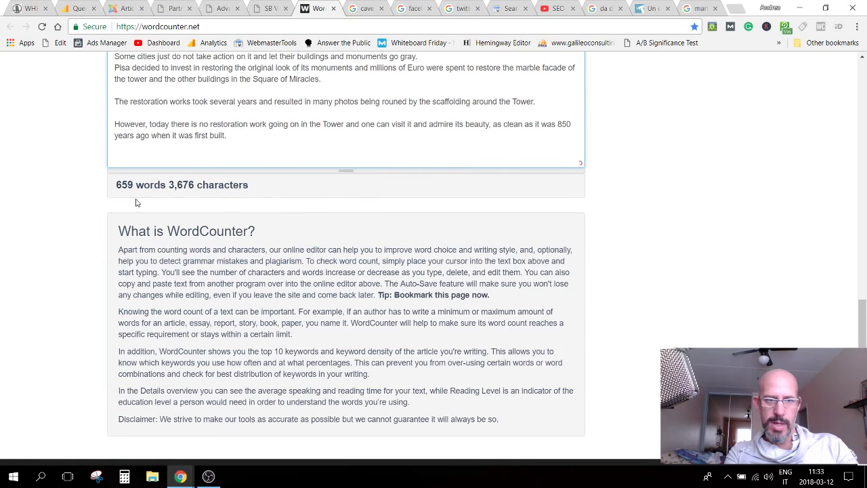
# Step: Examine the two-word and three-word keyword density of the updated text in WordCounter
pyautogui.scroll(3, 505, 196)
pyautogui.scroll(5, 519, 197)
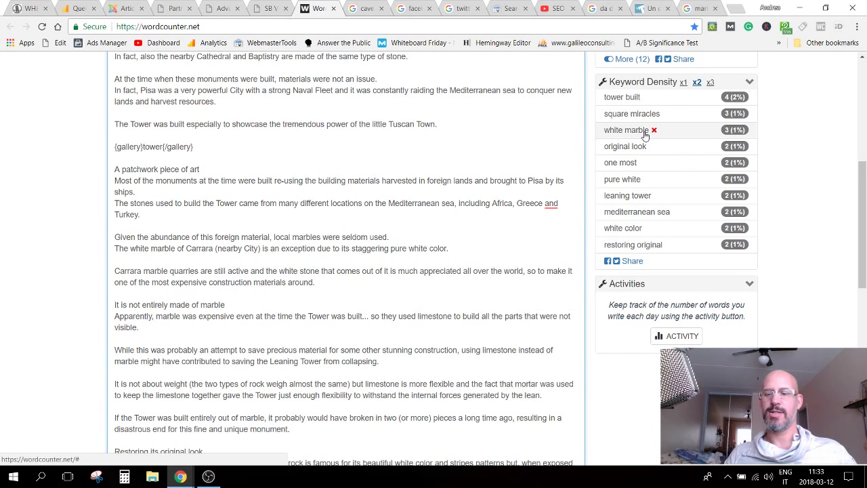
pyautogui.click(709, 82)
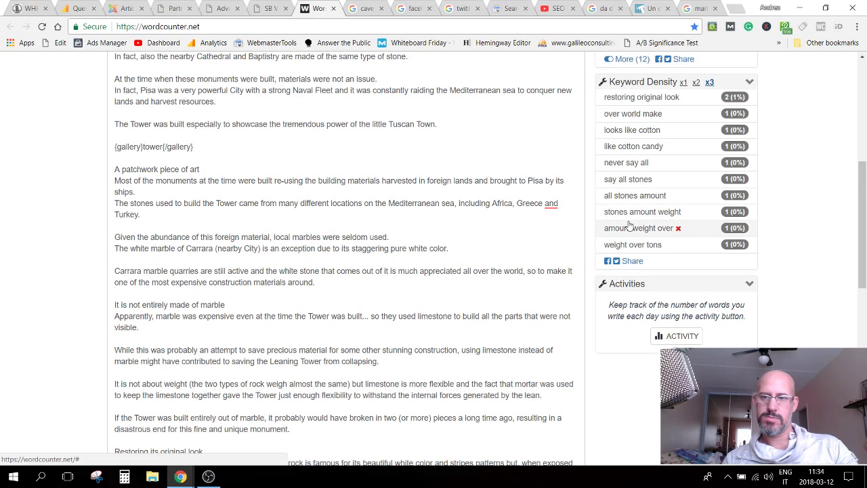
pyautogui.scroll(3, 219, 169)
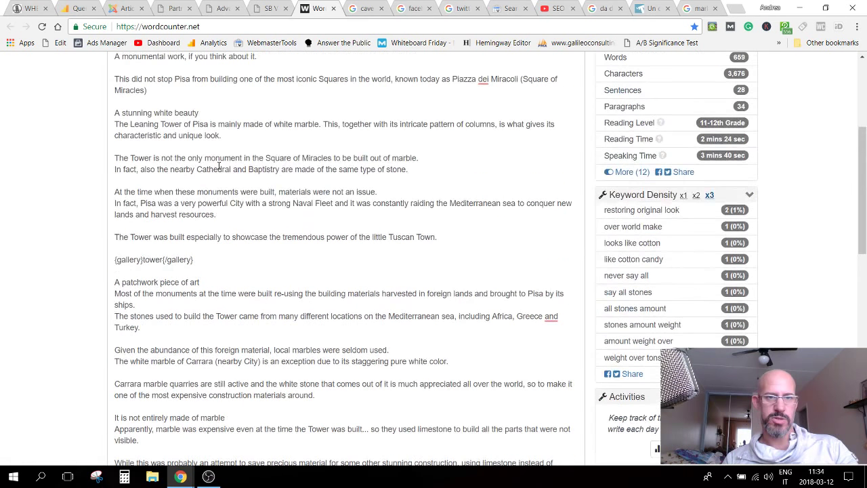
# Step: Return to the article in the website editor and reread its title and opening paragraphs for keyword wording
pyautogui.click(133, 10)
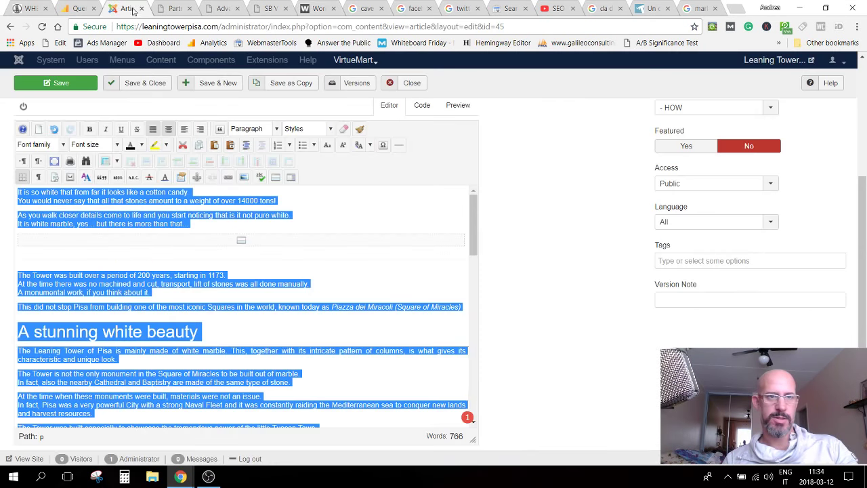
pyautogui.click(278, 227)
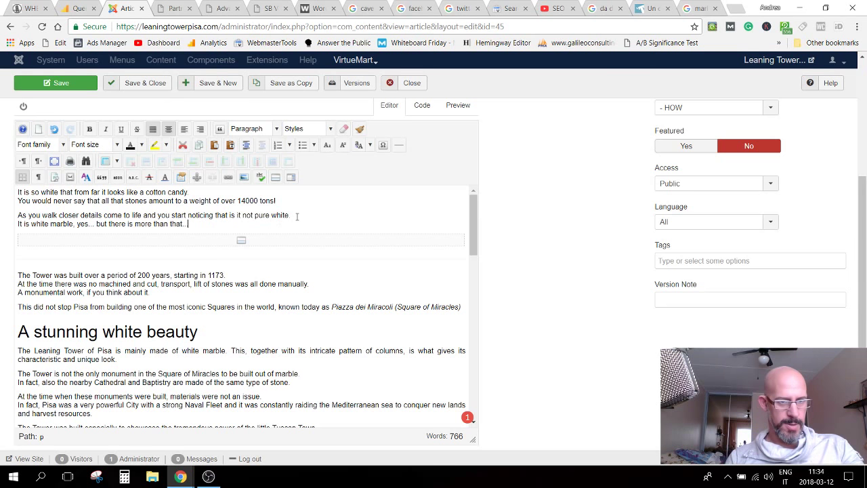
pyautogui.scroll(-1, 285, 218)
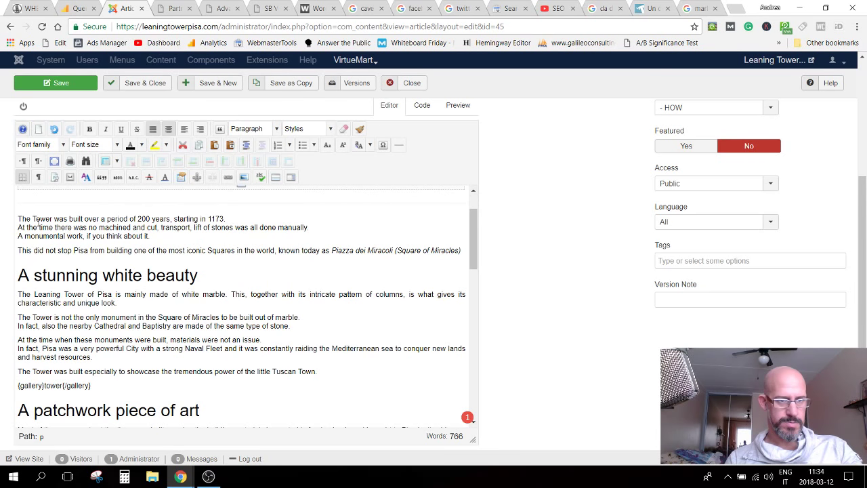
pyautogui.scroll(1, 38, 218)
pyautogui.scroll(1, 107, 231)
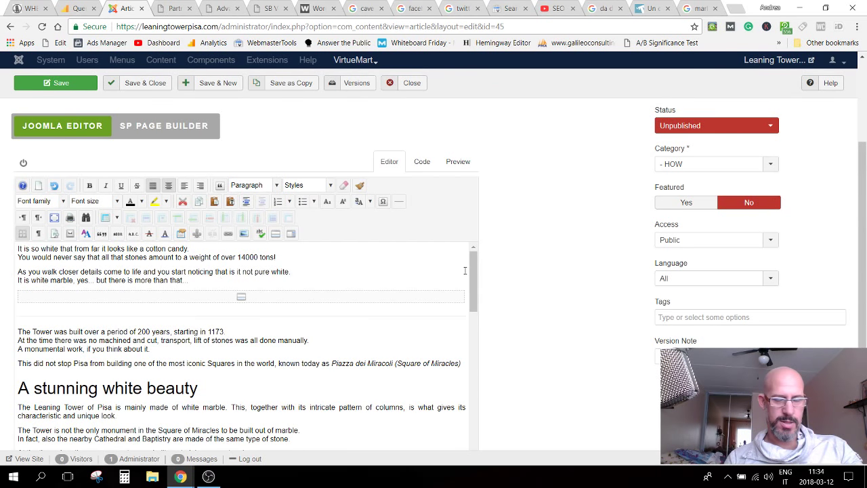
pyautogui.scroll(2, 559, 274)
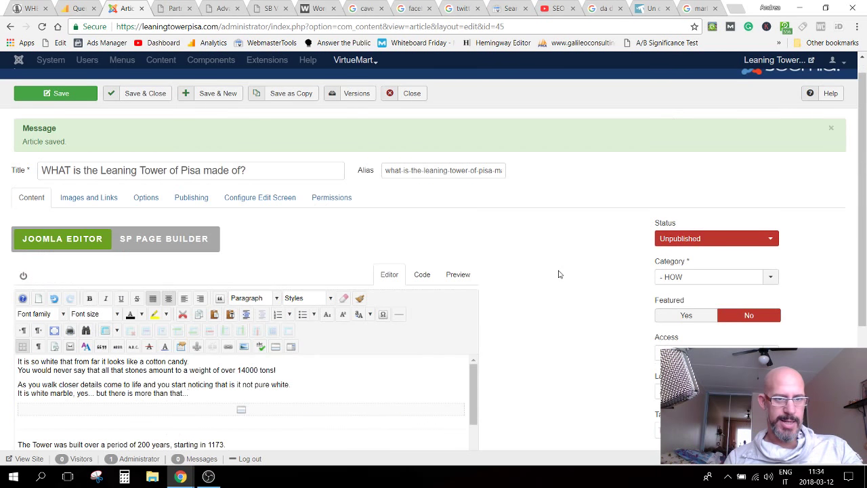
pyautogui.scroll(-1, 865, 186)
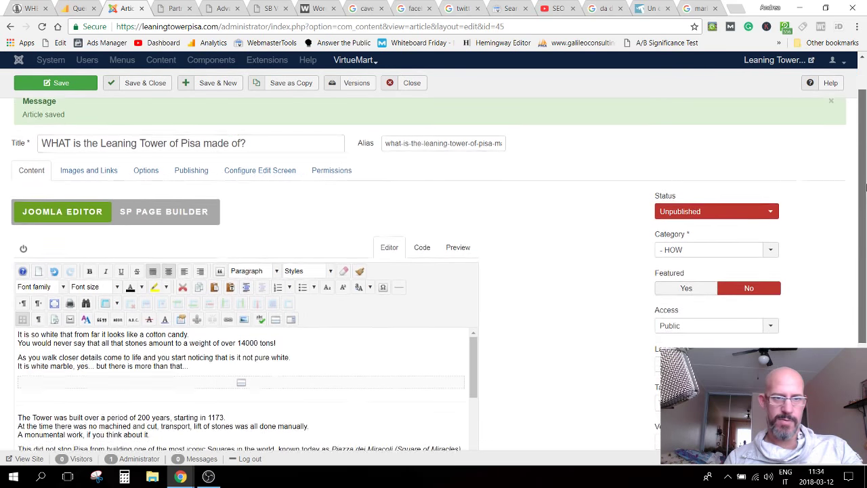
pyautogui.moveTo(865, 186); pyautogui.dragTo(866, 196)
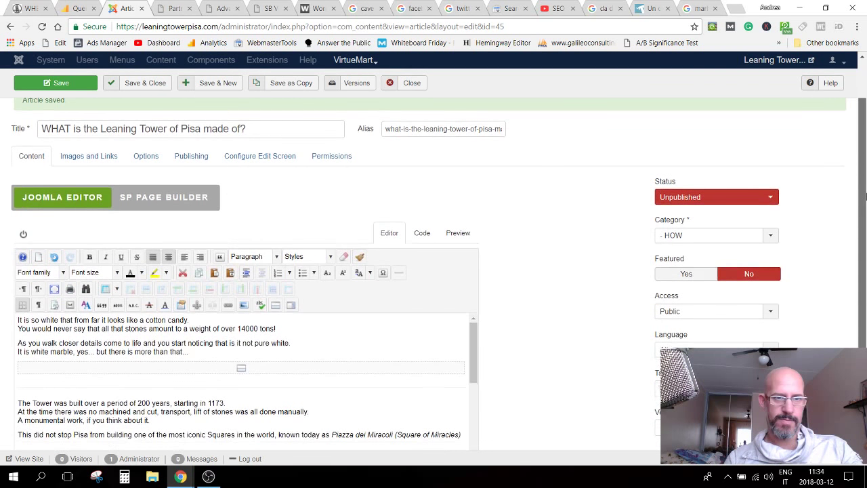
pyautogui.scroll(-1, 866, 197)
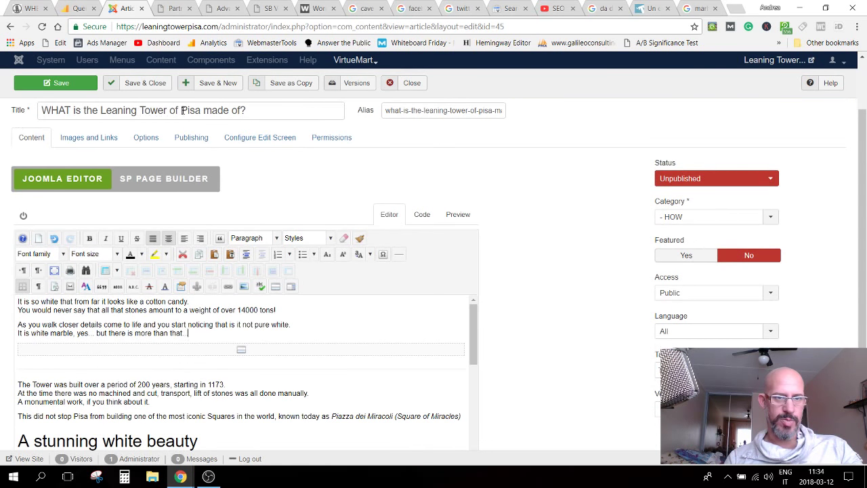
pyautogui.moveTo(229, 112); pyautogui.dragTo(139, 114)
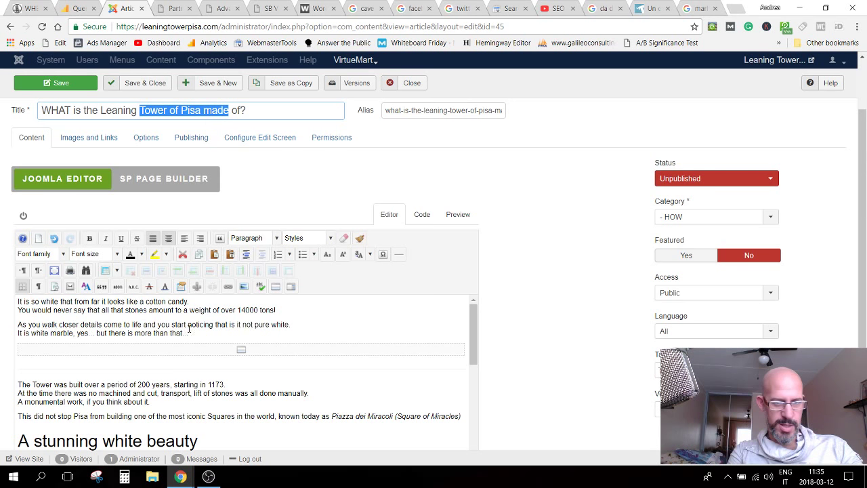
pyautogui.moveTo(247, 325); pyautogui.dragTo(289, 326)
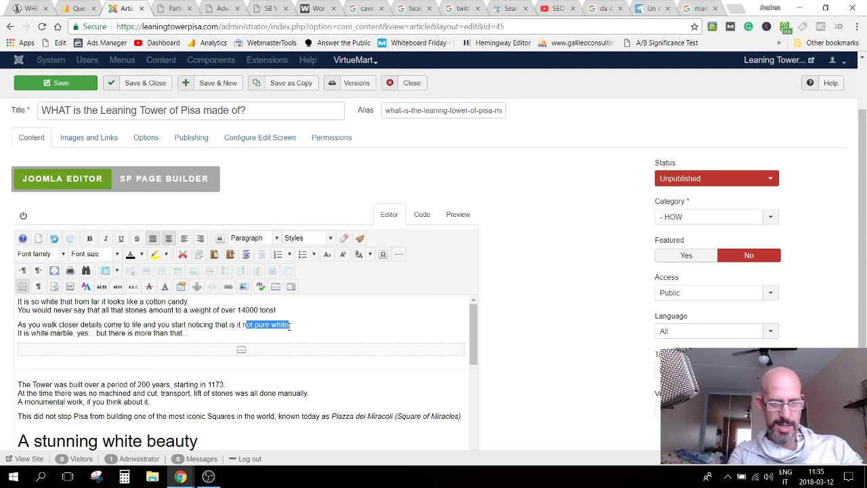
pyautogui.click(293, 325)
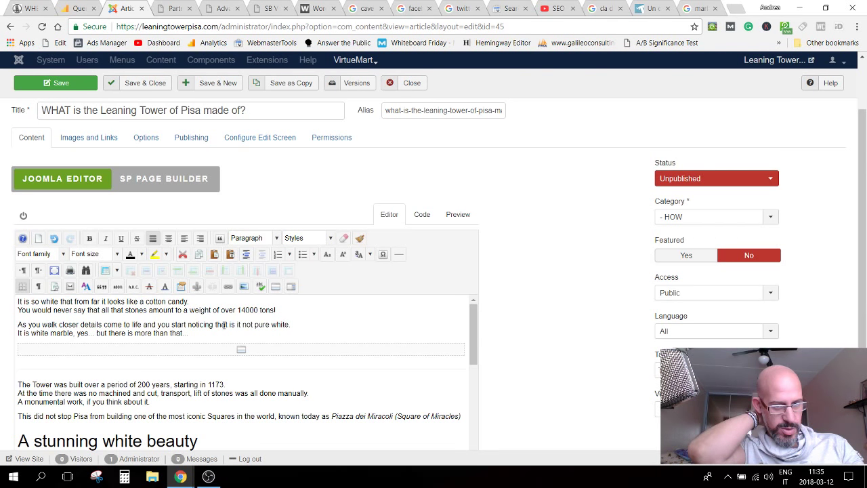
# Step: Delete "white" before "marble" in the intro sentence starting "It is white marble, yes..."
pyautogui.doubleClick(35, 333)
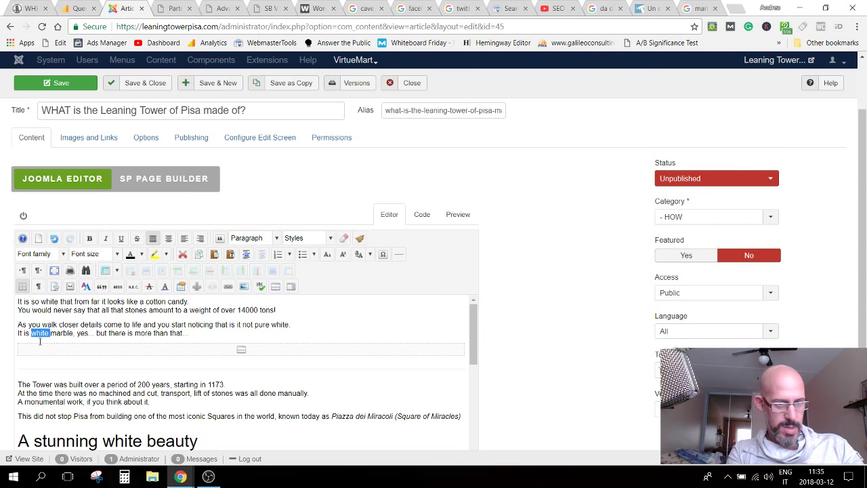
pyautogui.press('BackSpace')
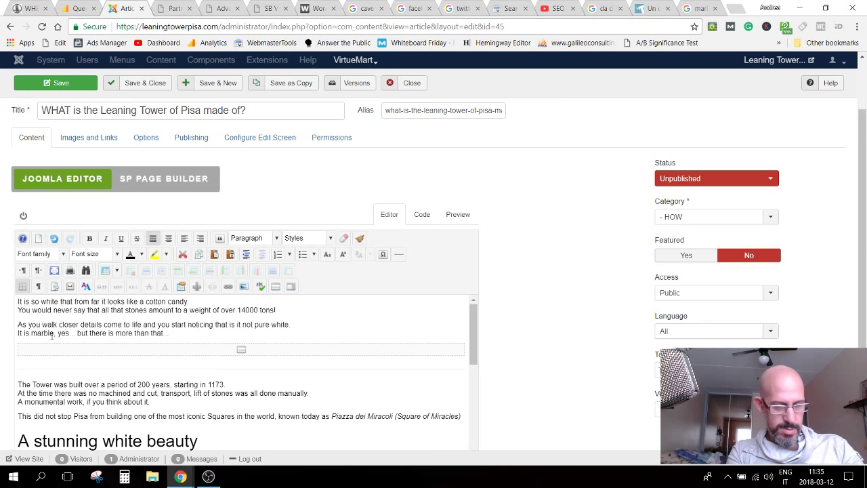
pyautogui.click(77, 346)
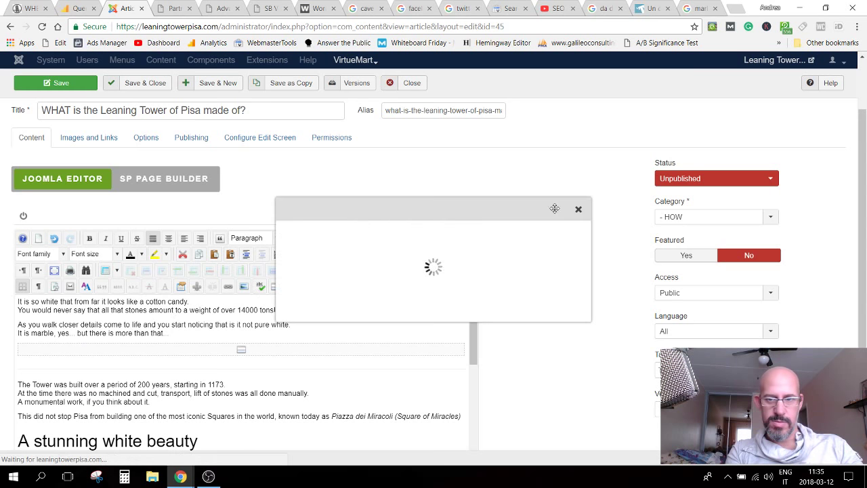
pyautogui.click(578, 211)
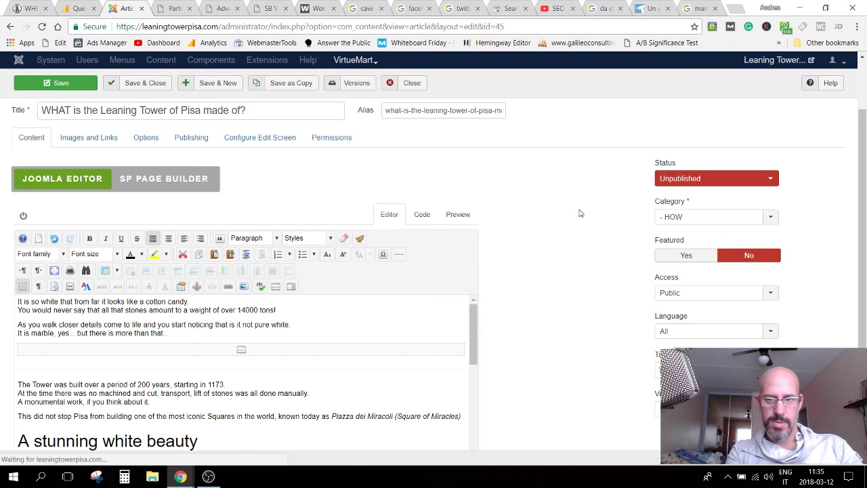
# Step: Search the article page for the word "marble"
pyautogui.click(677, 26)
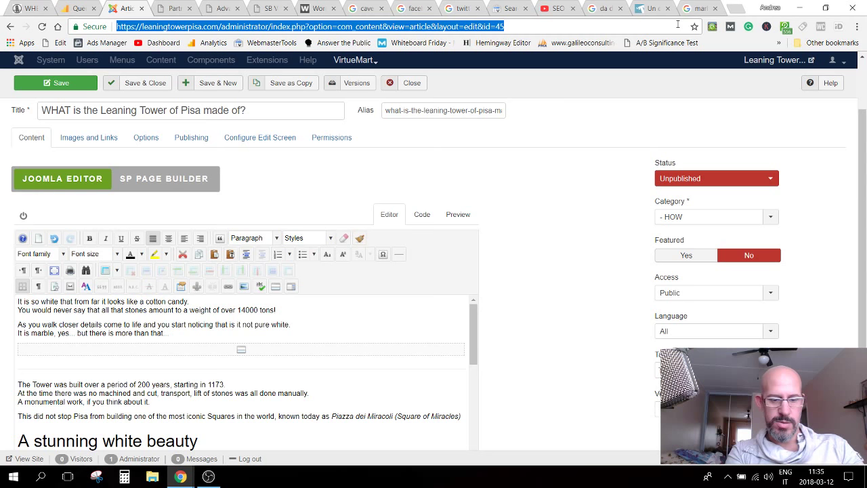
pyautogui.hotkey('ctrl', 'f')
pyautogui.write('marb')
pyautogui.write('le')
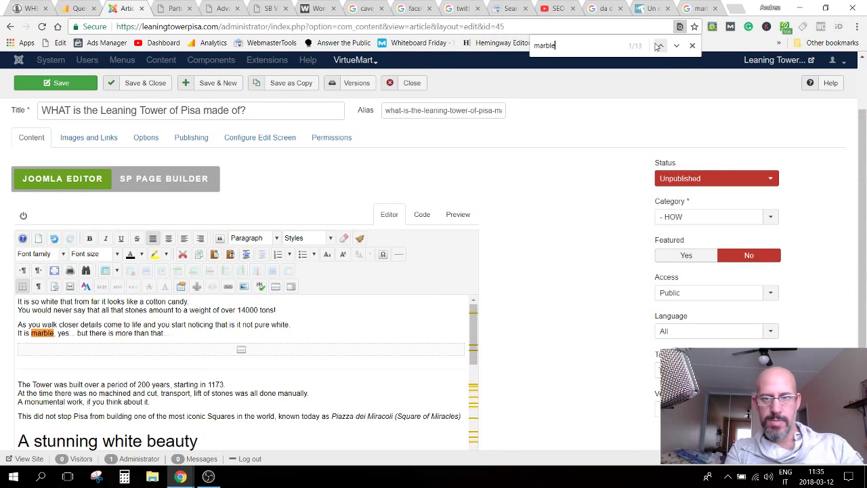
pyautogui.scroll(-2, 390, 367)
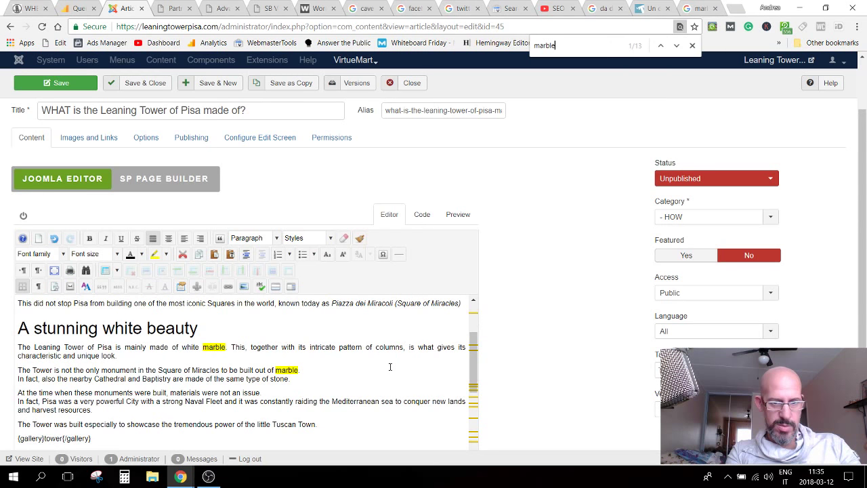
# Step: Insert "white" before "marble" in the sentence starting "Apparently," under "It is not entirely made of marble", and save the article
pyautogui.scroll(-2, 390, 366)
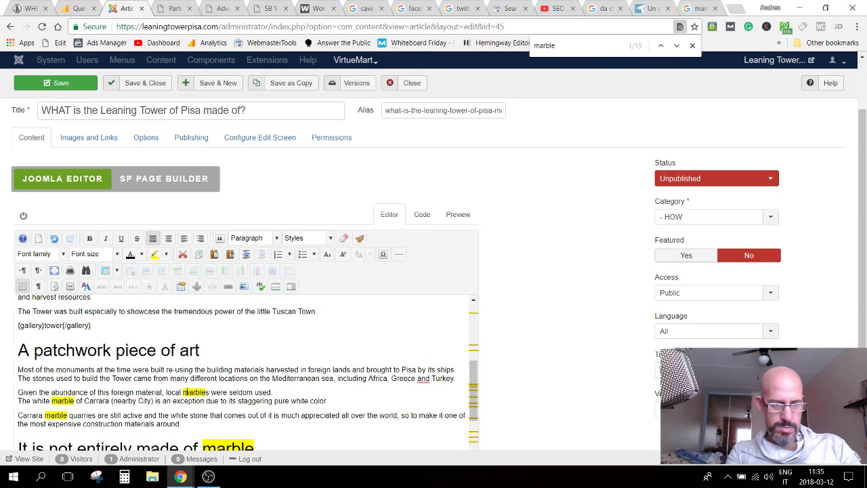
pyautogui.scroll(-1, 185, 392)
pyautogui.scroll(-1, 187, 391)
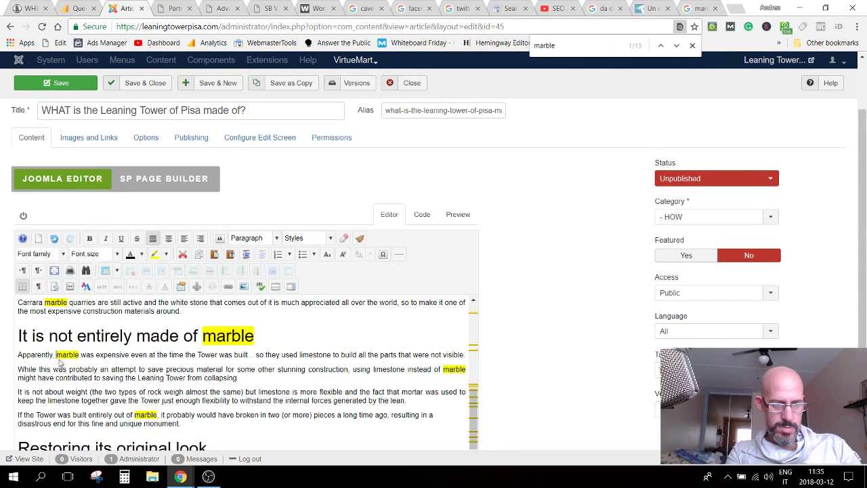
pyautogui.write('white')
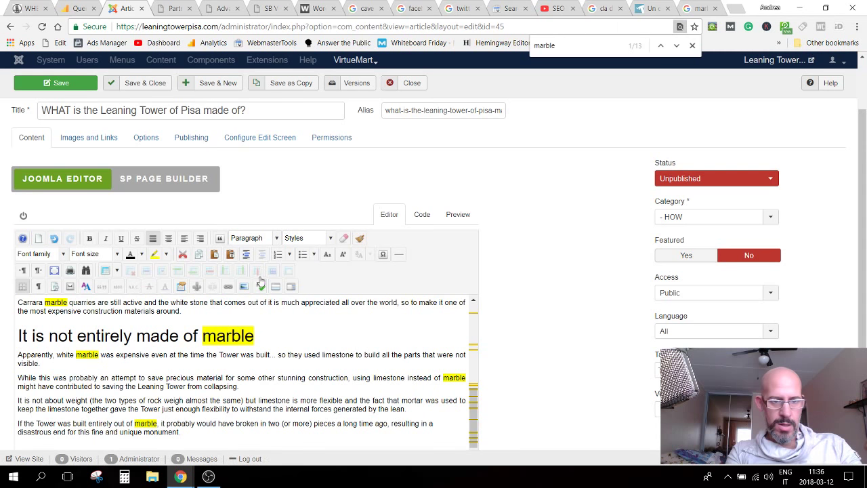
pyautogui.hotkey('ctrl', 's')
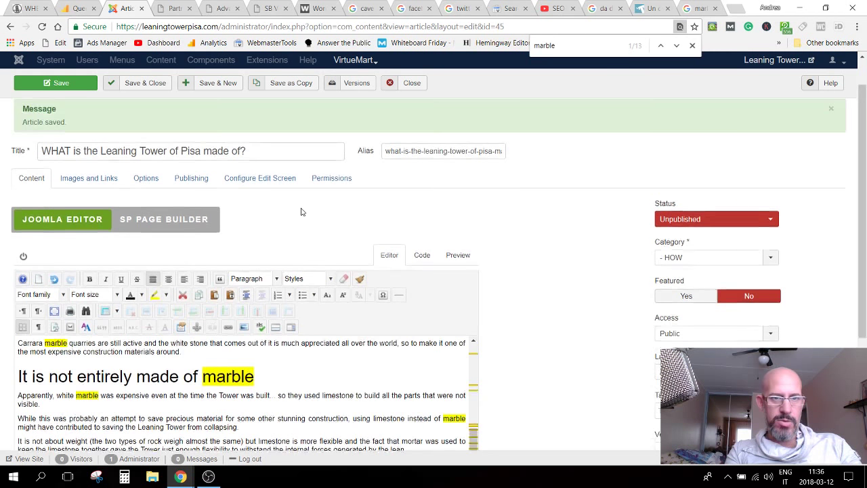
# Step: Move the intro sentence "It is marble, yes... but there is more than that..." into its own paragraph
pyautogui.scroll(1, 302, 212)
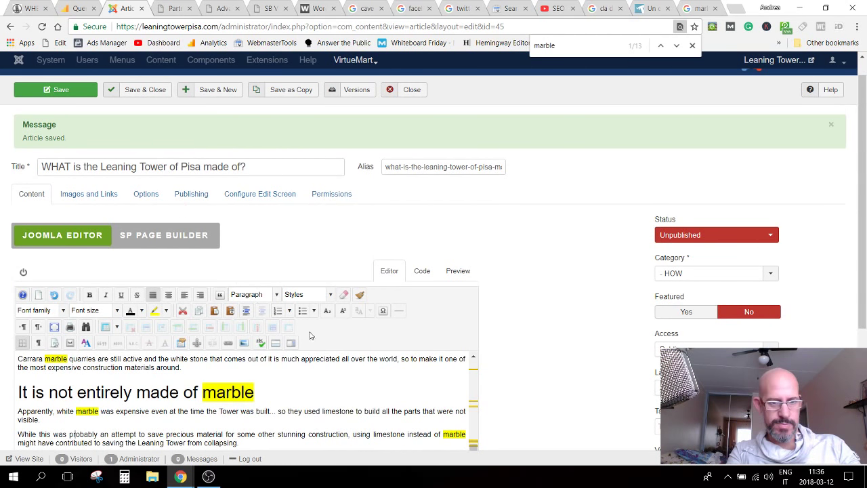
pyautogui.scroll(1, 345, 376)
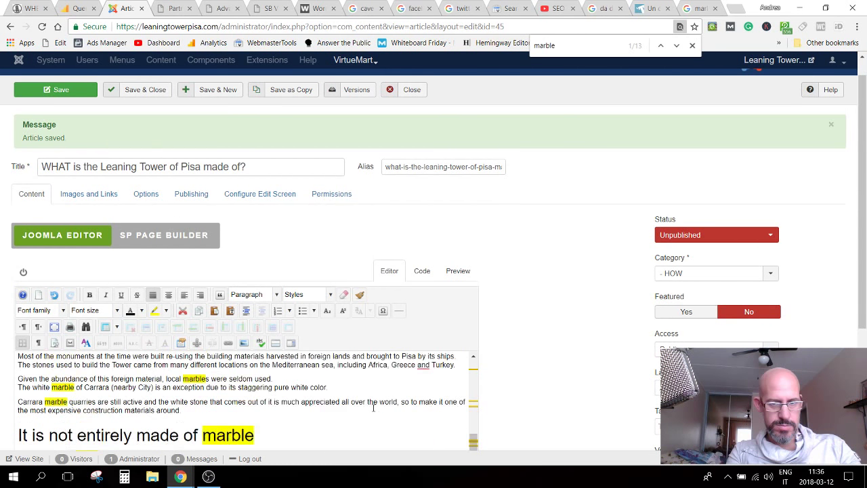
pyautogui.scroll(5, 373, 406)
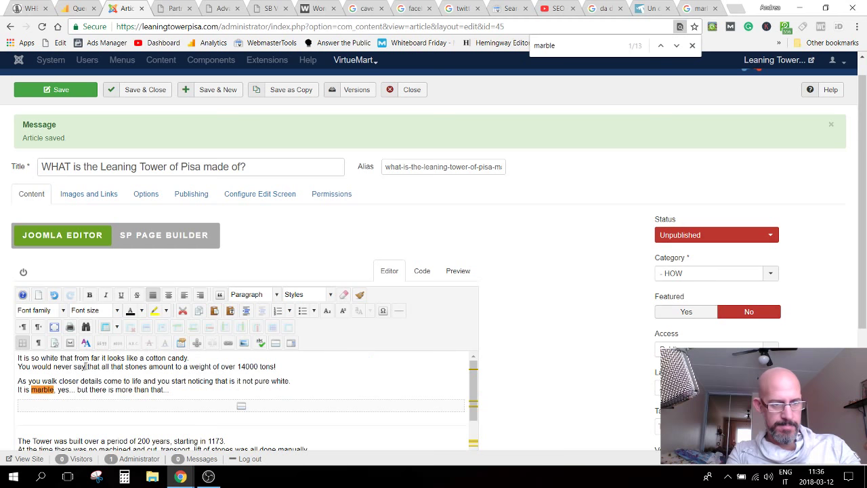
pyautogui.click(86, 366)
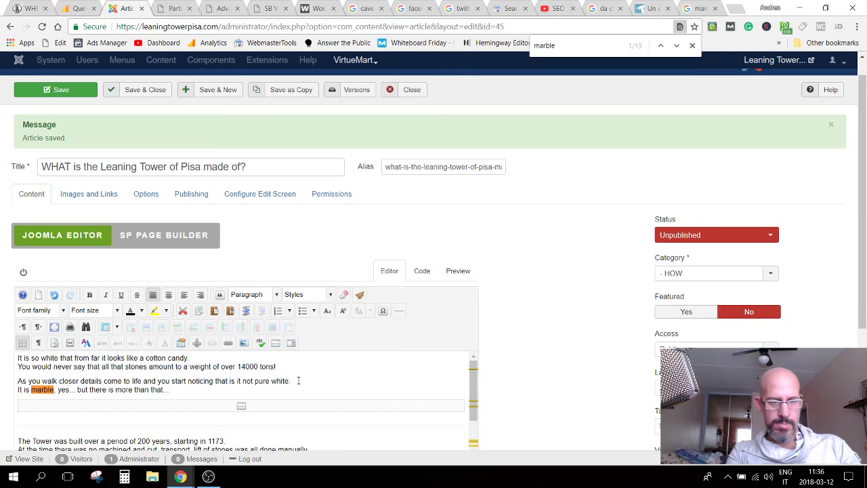
pyautogui.press('Return')
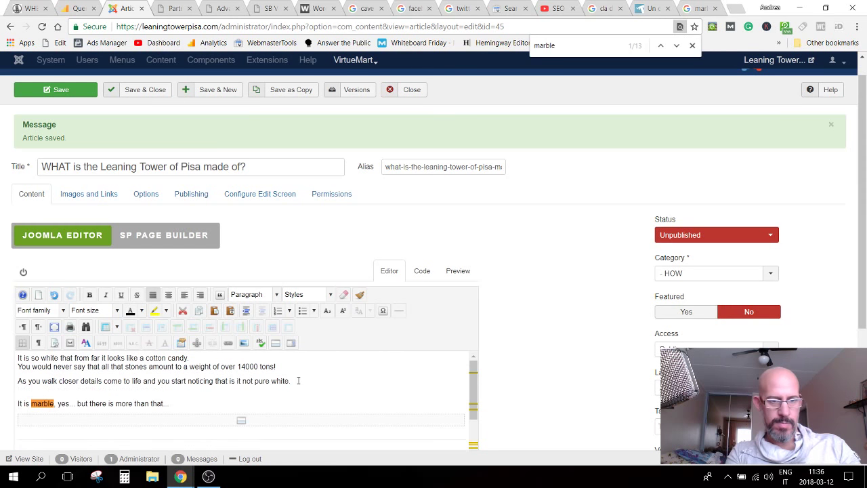
pyautogui.press('Delete')
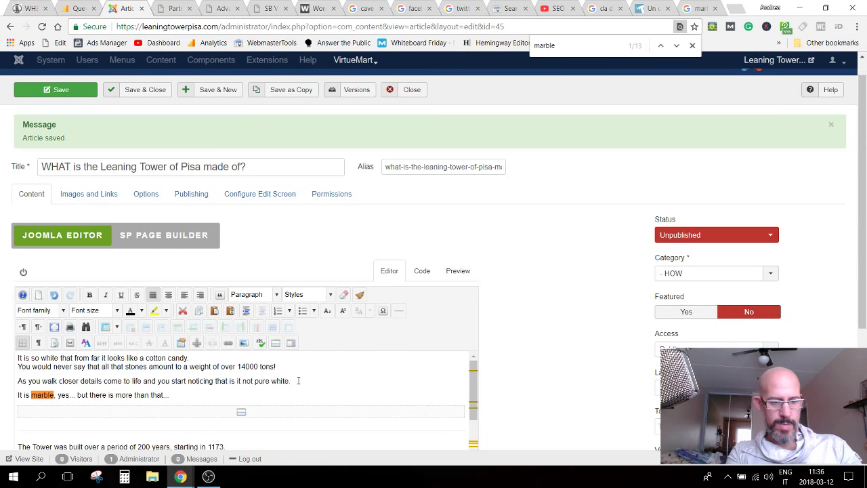
# Step: Add the line "So what is the Tower of Pisa made of?" directly under the intro sentence ending "not pure white."
pyautogui.hotkey('shift', 'Return')
pyautogui.write('So that')
pyautogui.press('BackSpace')
pyautogui.press('BackSpace')
pyautogui.press('BackSpace')
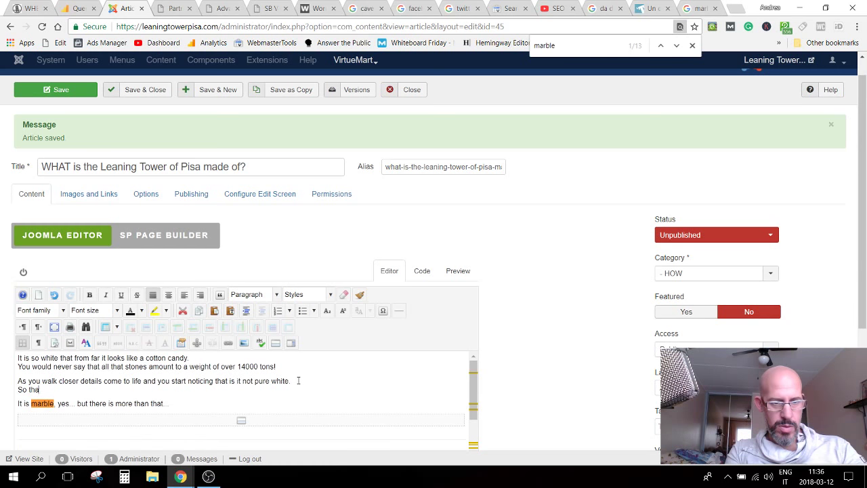
pyautogui.press('BackSpace')
pyautogui.write('what it')
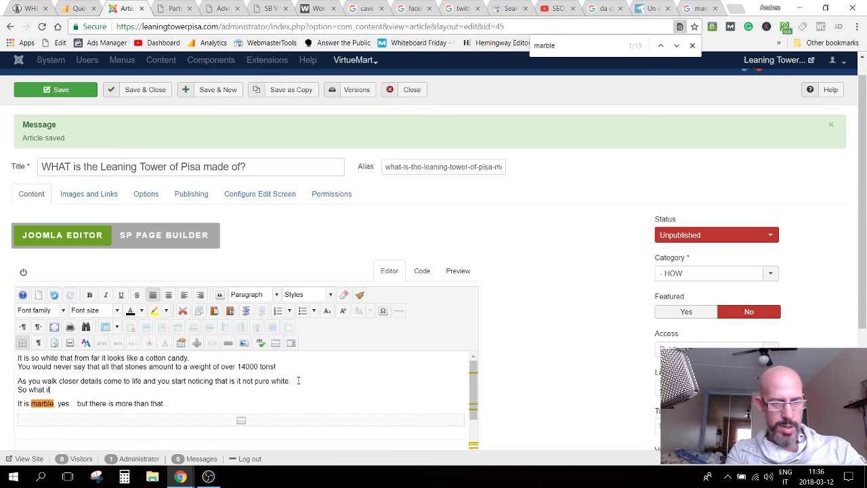
pyautogui.press('BackSpace')
pyautogui.write('s')
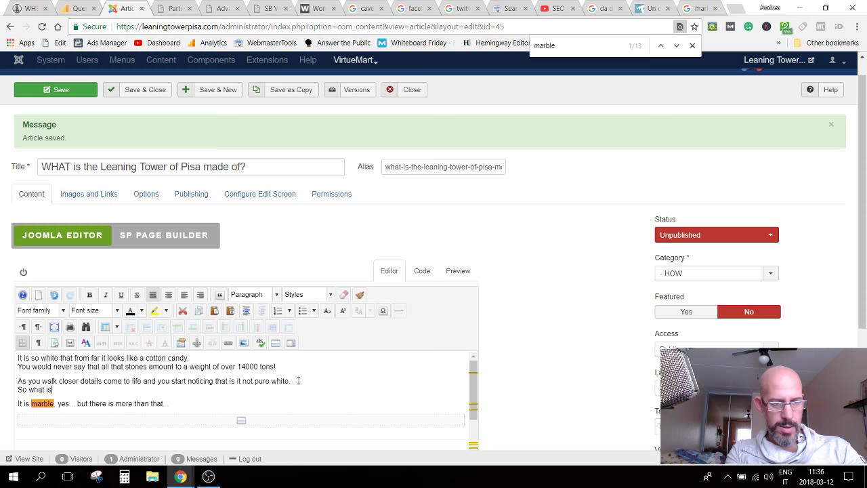
pyautogui.write(' the Tower of')
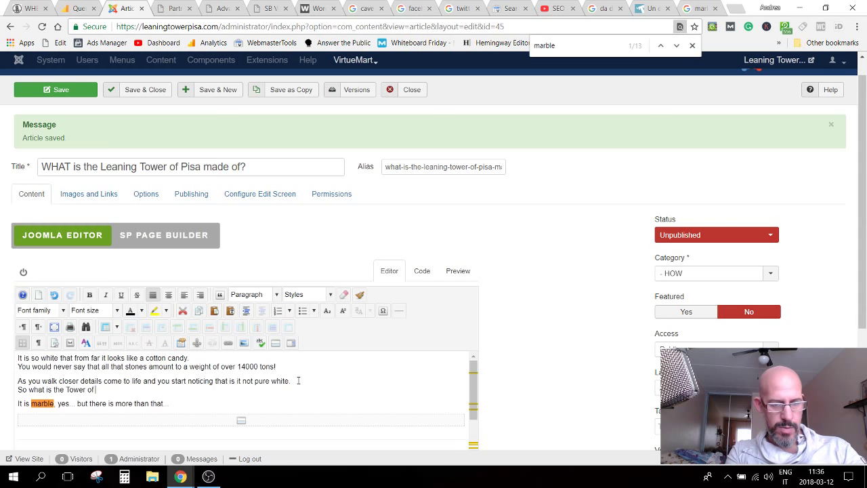
pyautogui.write(' Pisa')
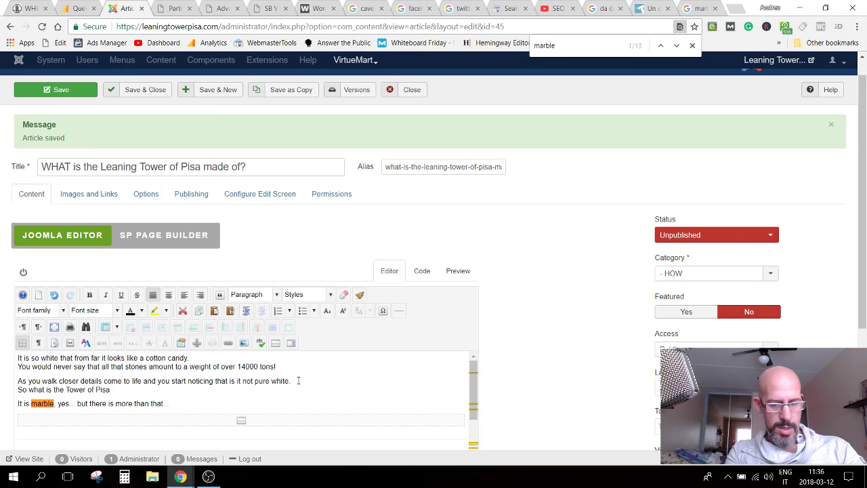
pyautogui.write(' m')
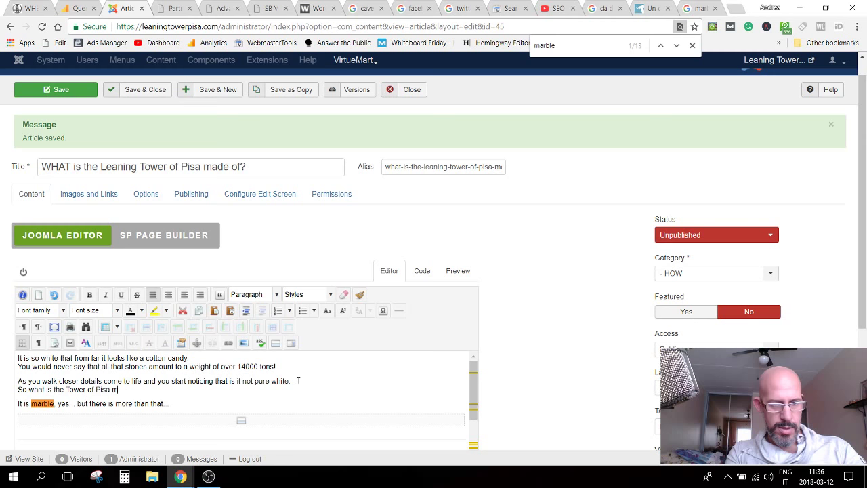
pyautogui.write('ade of?')
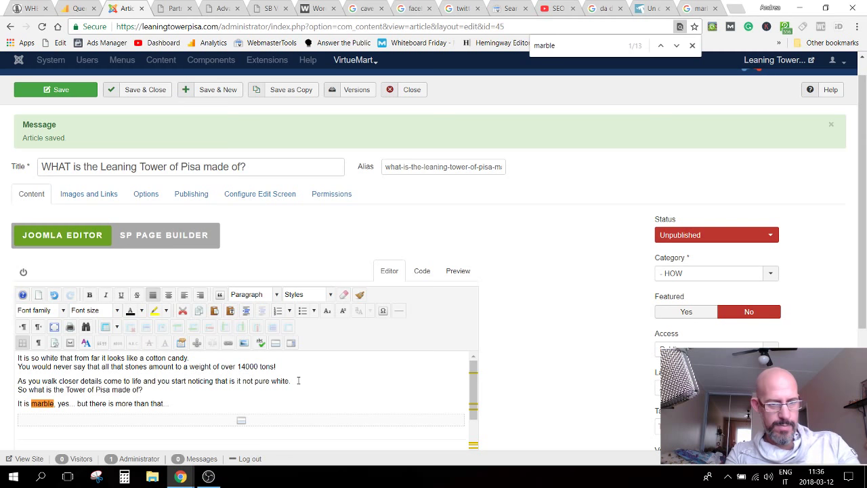
pyautogui.click(18, 403)
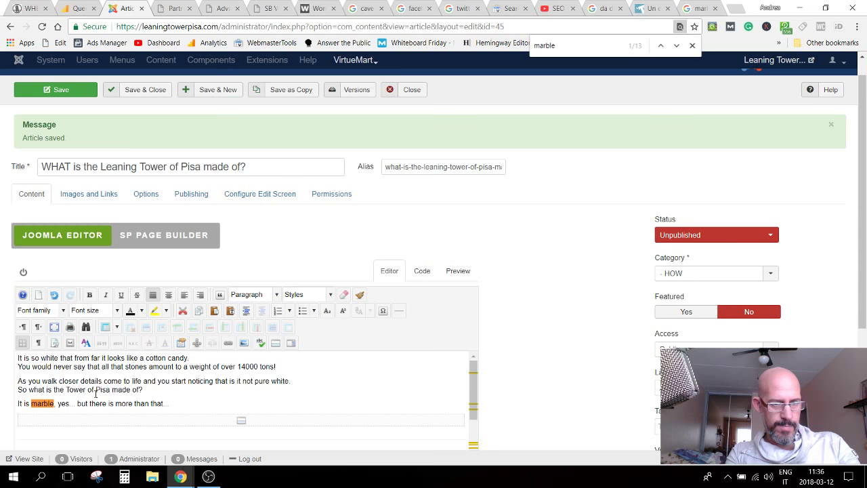
# Step: Shorten "If the Tower" to "If Tower" at the start of the last paragraph under "It is not entirely made of marble"
pyautogui.scroll(-5, 96, 390)
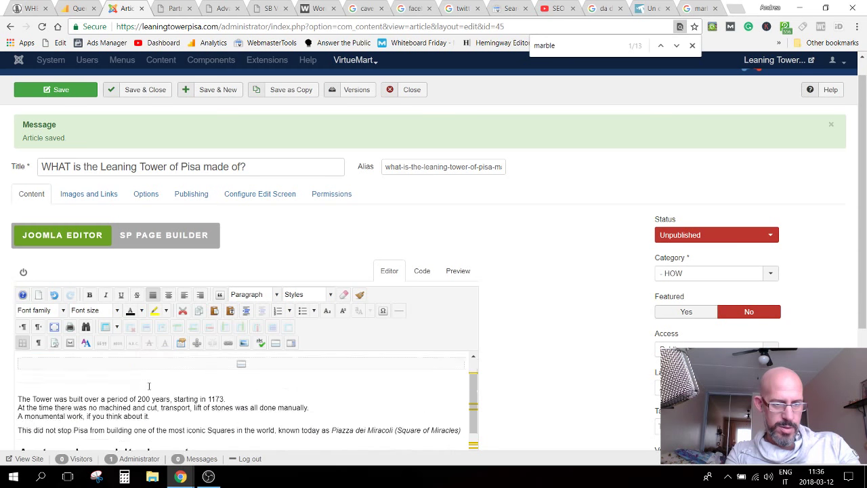
pyautogui.scroll(-3, 528, 360)
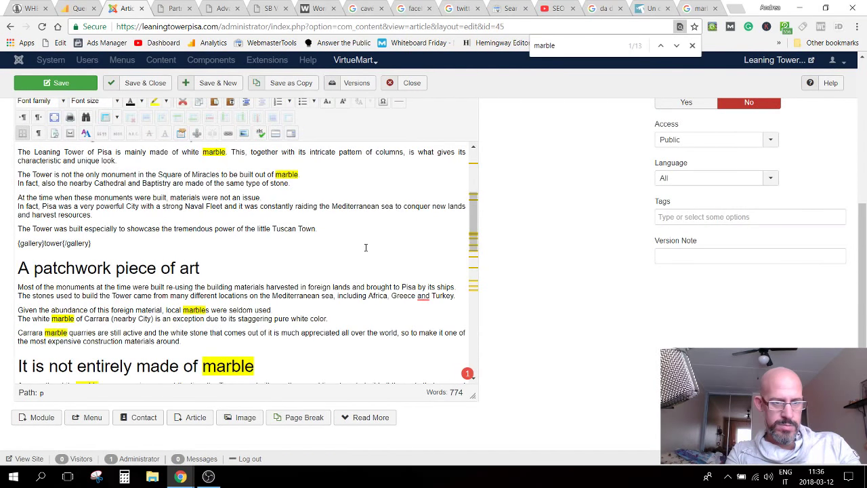
pyautogui.scroll(-2, 271, 249)
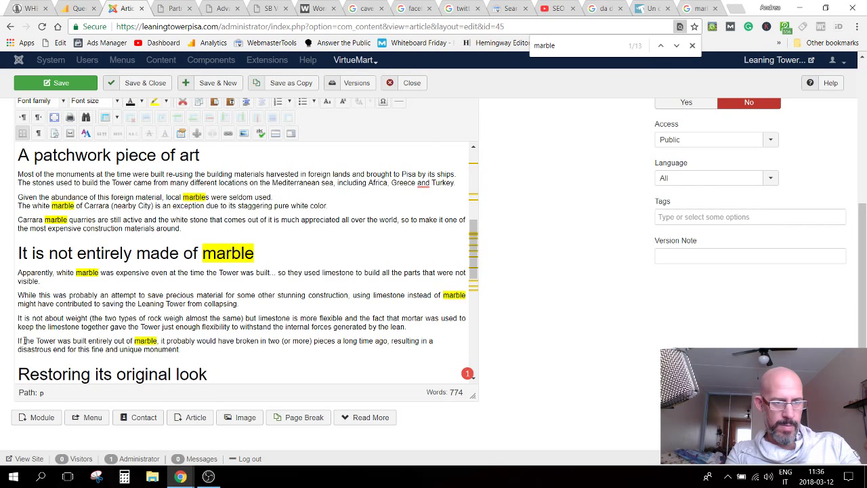
pyautogui.moveTo(37, 341); pyautogui.dragTo(19, 341)
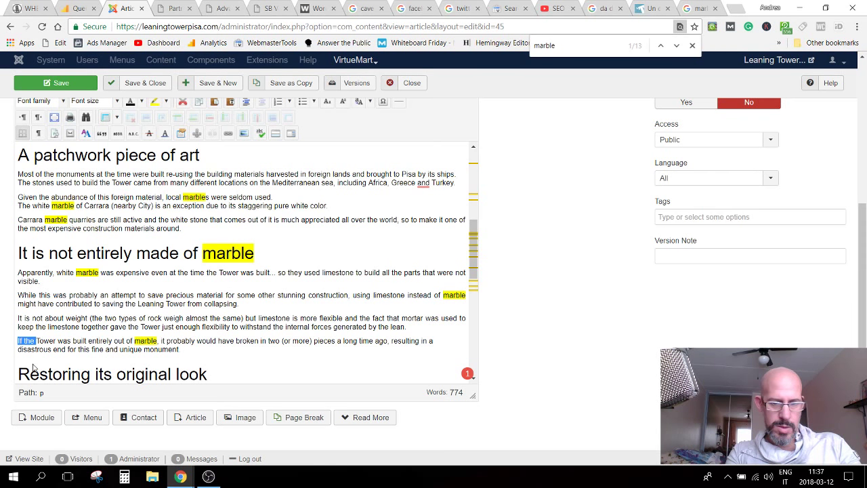
pyautogui.write('It is a')
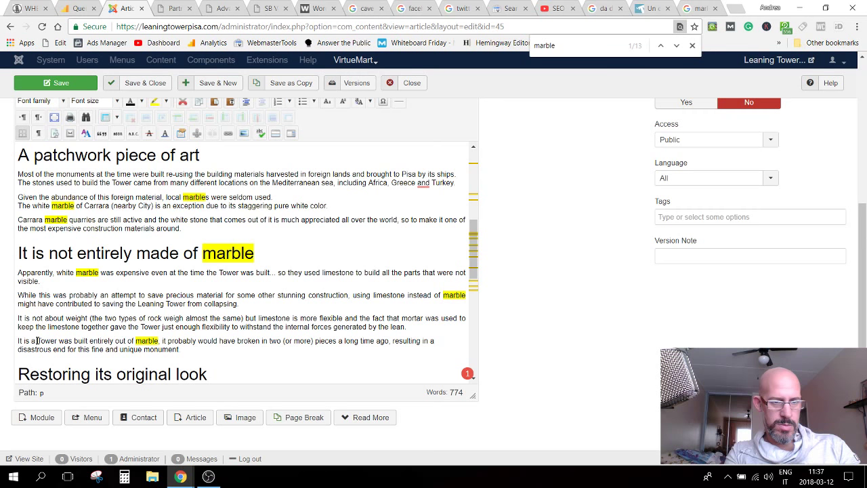
pyautogui.moveTo(37, 341); pyautogui.dragTo(24, 339)
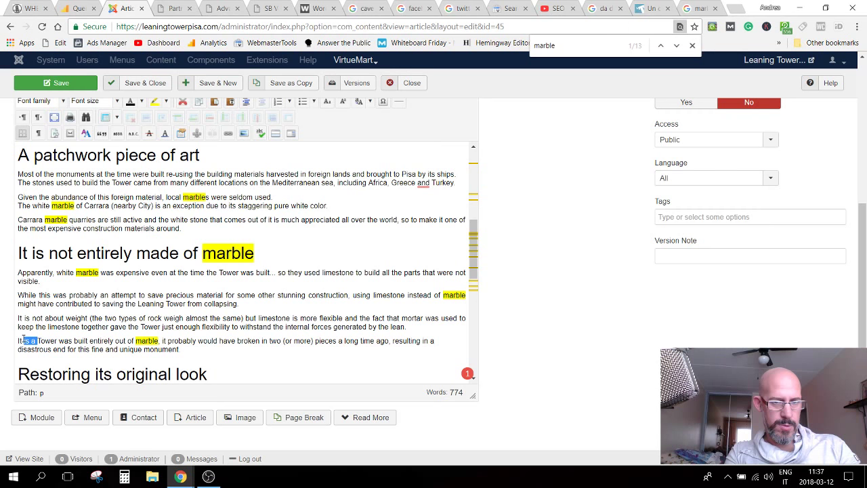
pyautogui.moveTo(23, 338); pyautogui.dragTo(22, 339)
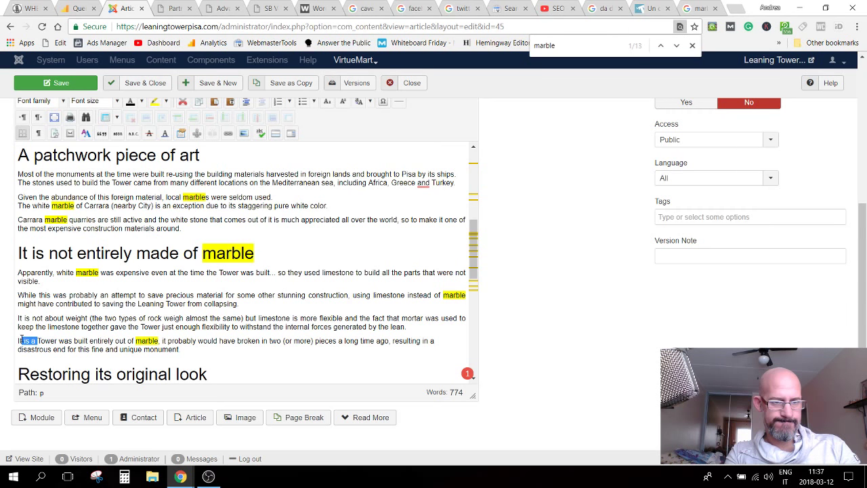
pyautogui.press('BackSpace')
pyautogui.write('f')
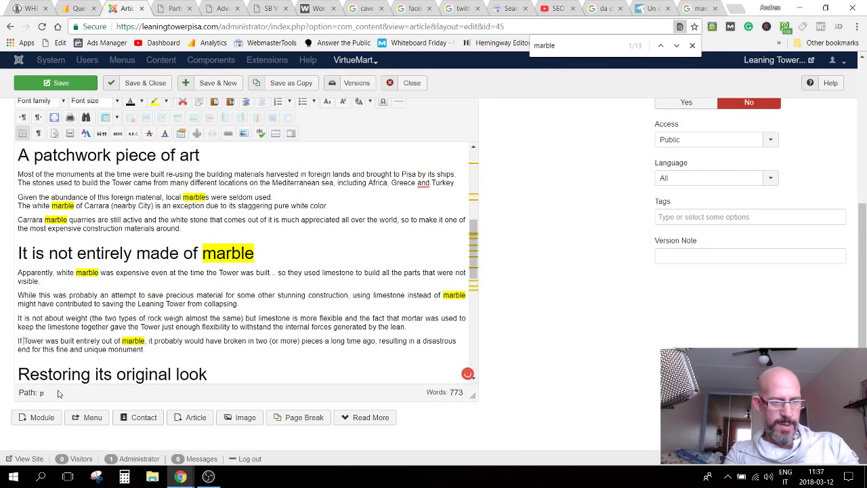
# Step: Insert "of Pisa" after "Tower" in the sentence starting "If Tower" and accept the Grammarly suggestion that removes the extra space
pyautogui.hotkey('ctrl', 'Right')
pyautogui.write('d')
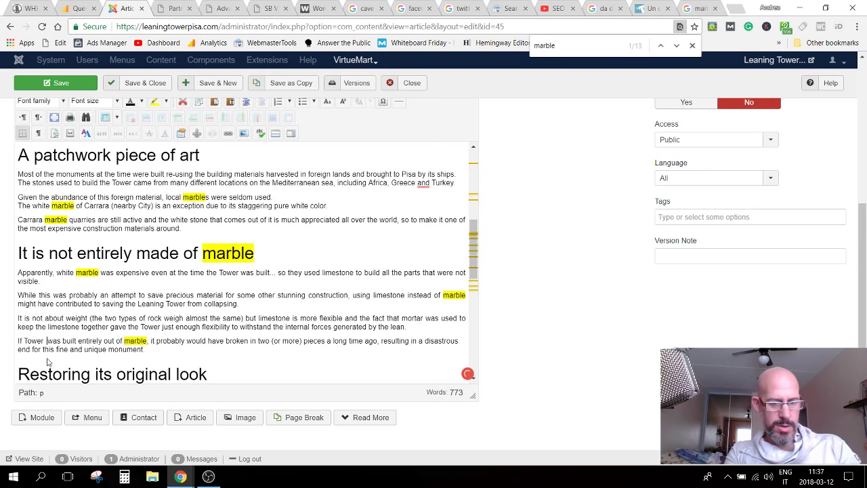
pyautogui.press('BackSpace')
pyautogui.write('of')
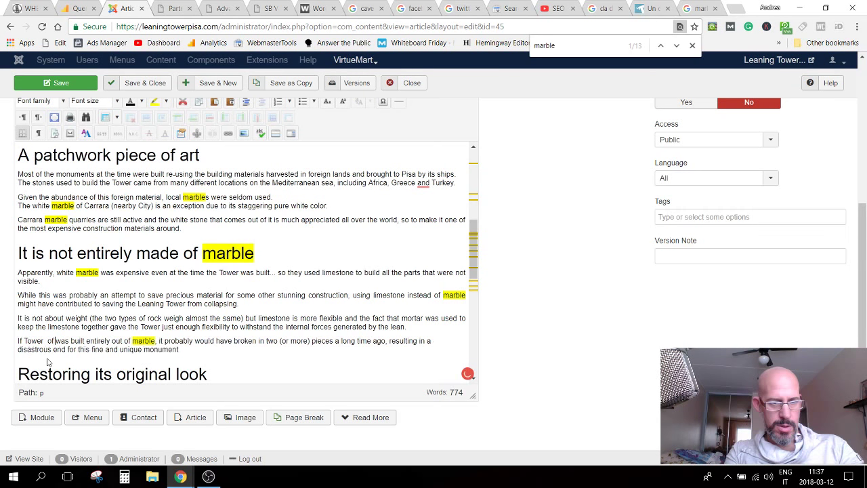
pyautogui.write(' pisa')
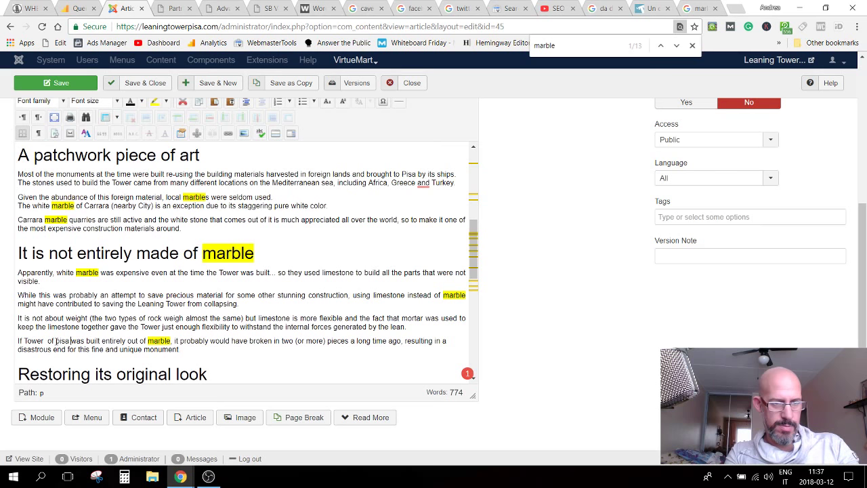
pyautogui.click(59, 340)
pyautogui.press('BackSpace')
pyautogui.write('P')
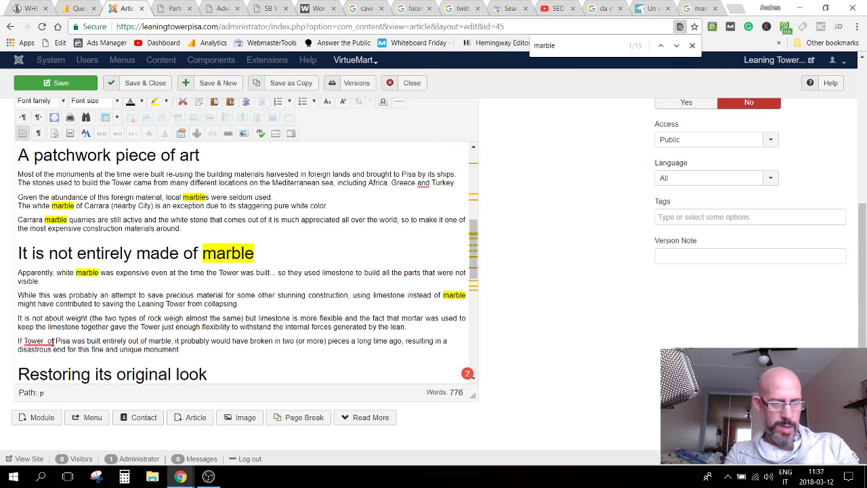
pyautogui.moveTo(57, 341)
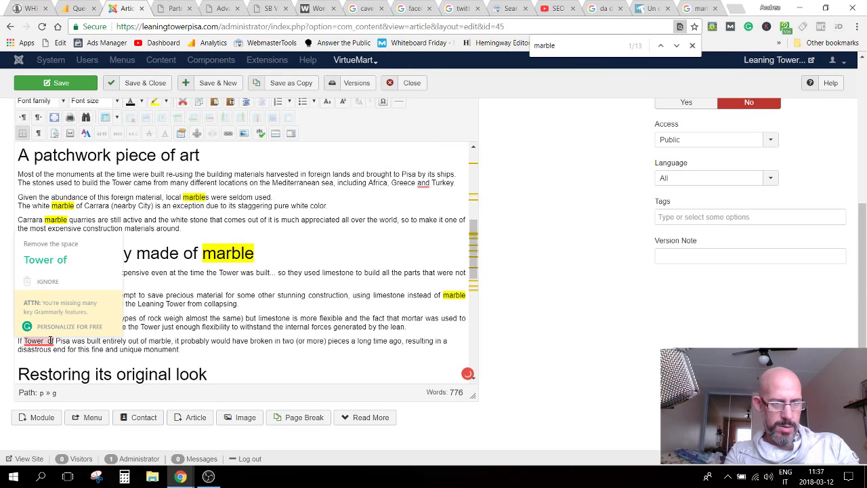
pyautogui.click(46, 259)
# Step: Reword "built entirely out of marble" to "made out of marble entirely" in the sentence starting "If Tower of Pisa"
pyautogui.doubleClick(93, 341)
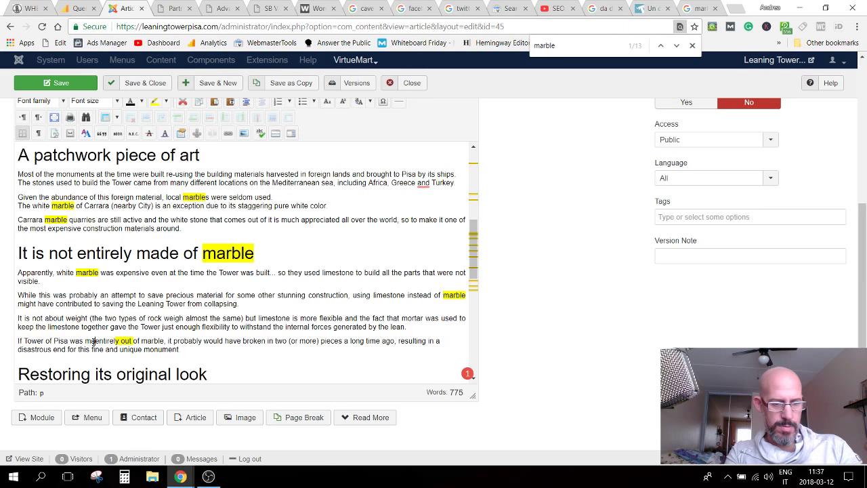
pyautogui.write('made')
pyautogui.press('space')
pyautogui.doubleClick(116, 341)
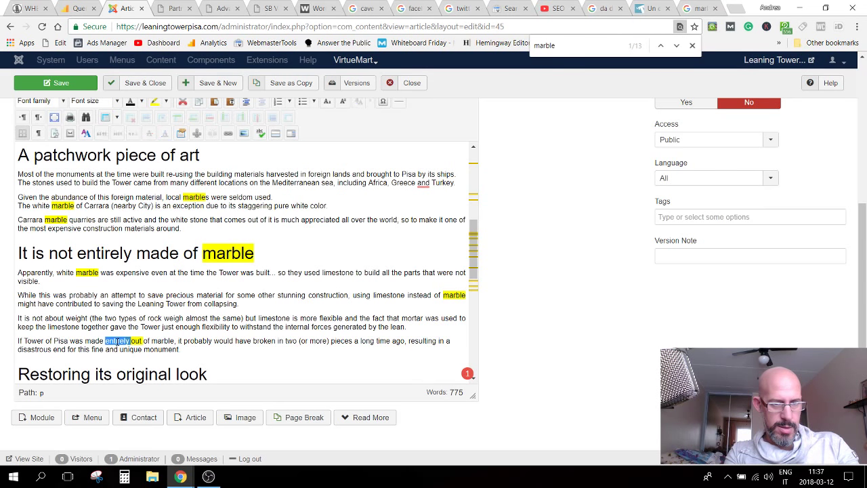
pyautogui.press('BackSpace')
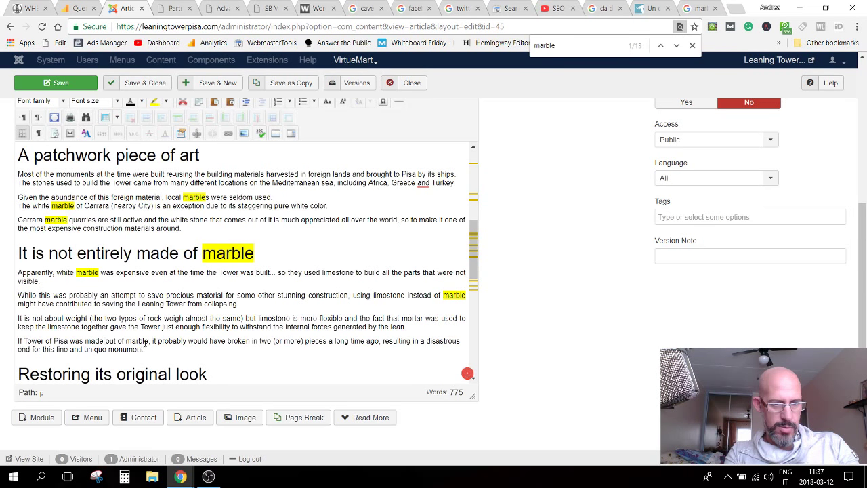
pyautogui.click(147, 342)
pyautogui.write('entirely')
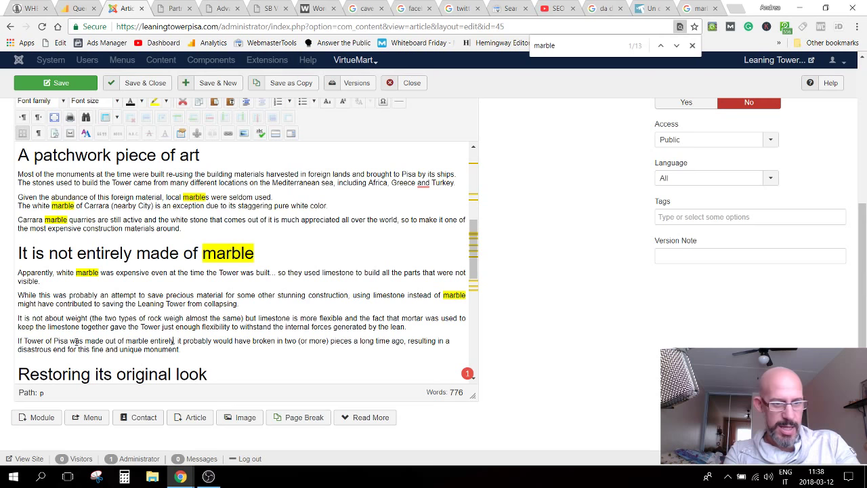
# Step: Replace the text in WordCounter with the full updated article and show the keyword density of its two-word phrases
pyautogui.scroll(-4, 77, 340)
pyautogui.moveTo(102, 201); pyautogui.dragTo(52, 183)
pyautogui.hotkey('ctrl', 'c')
pyautogui.click(319, 8)
pyautogui.hotkey('ctrl', 'a')
pyautogui.hotkey('ctrl', 'v')
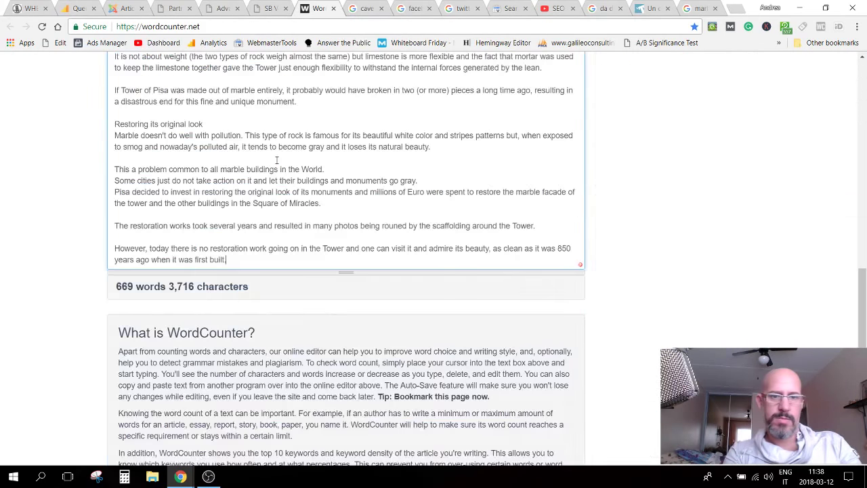
pyautogui.scroll(6, 854, 196)
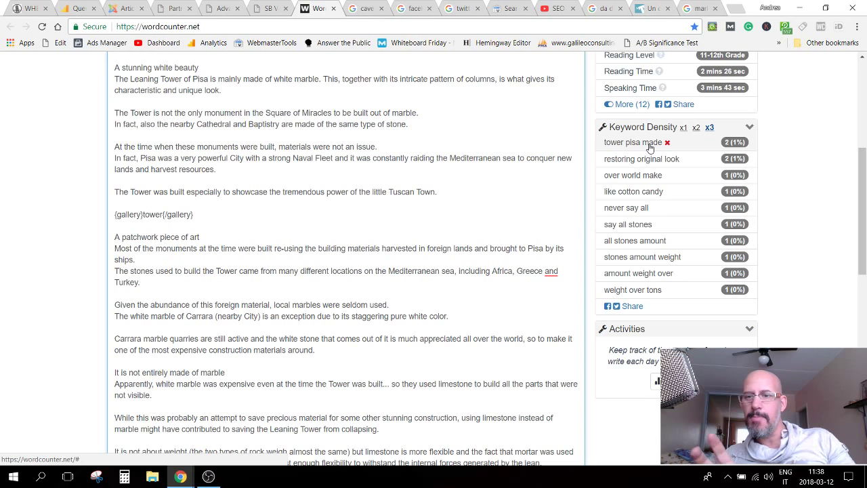
pyautogui.click(696, 128)
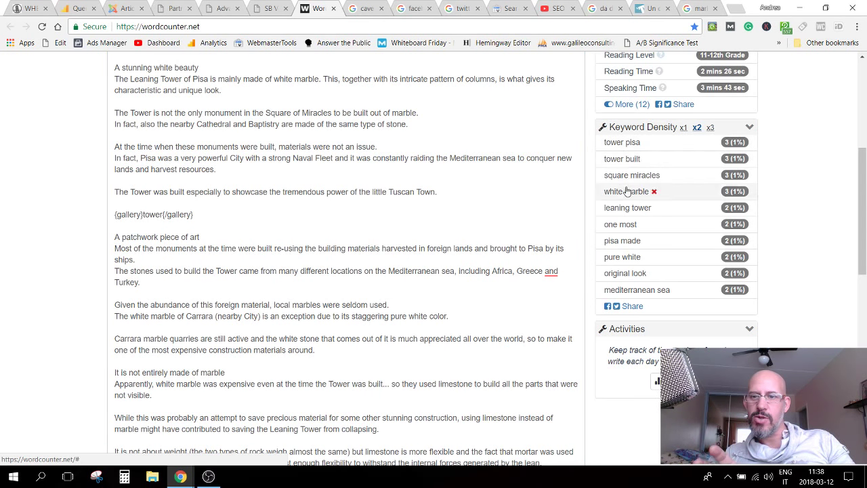
# Step: Return to the Joomla article editor and save the article about what the Leaning Tower of Pisa is made of
pyautogui.click(128, 8)
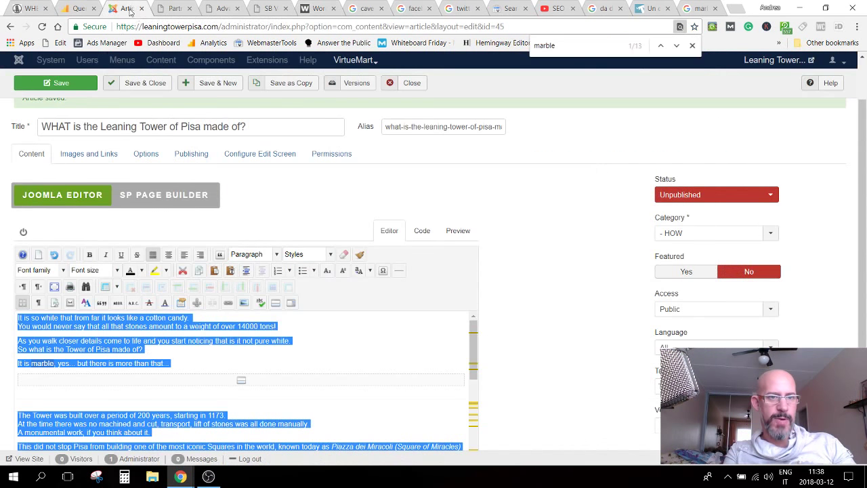
pyautogui.click(79, 85)
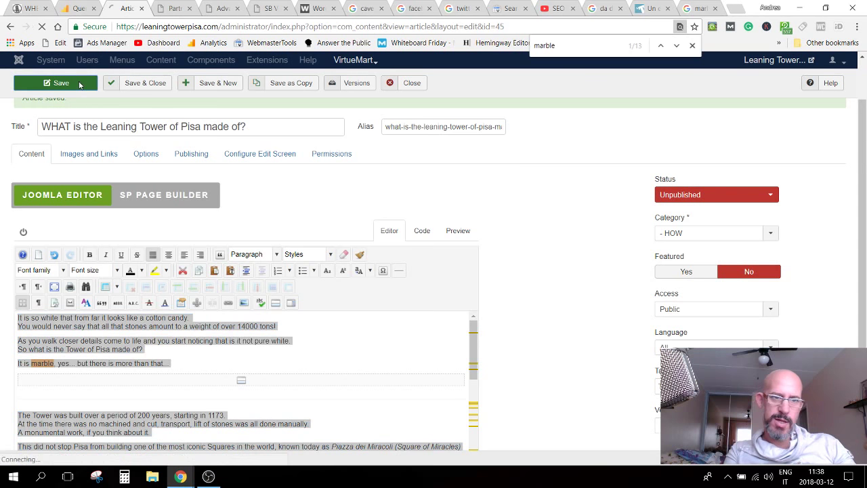
pyautogui.click(553, 8)
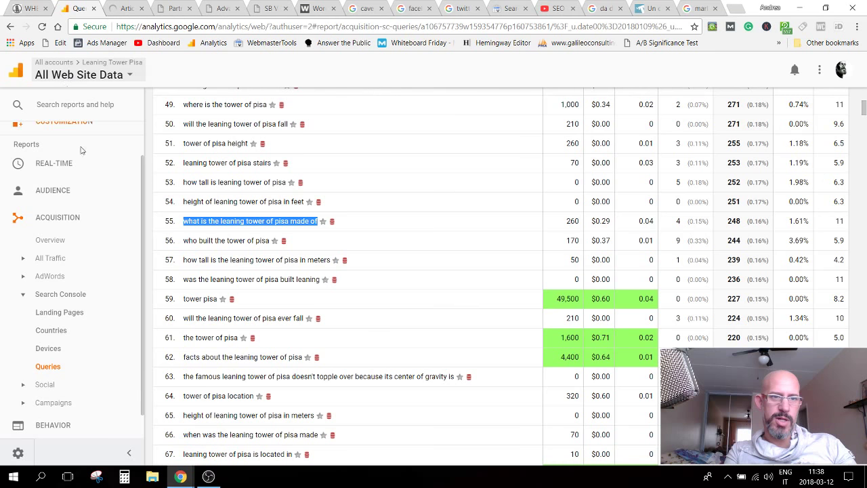
pyautogui.scroll(1, 81, 169)
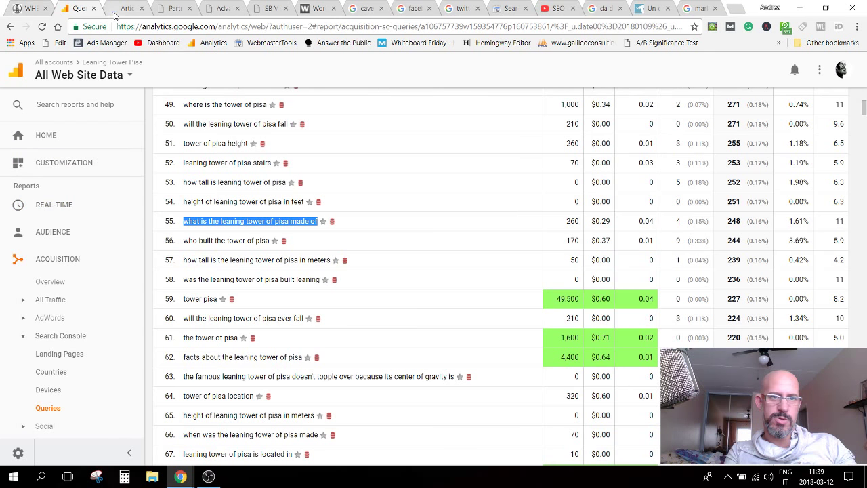
pyautogui.click(117, 10)
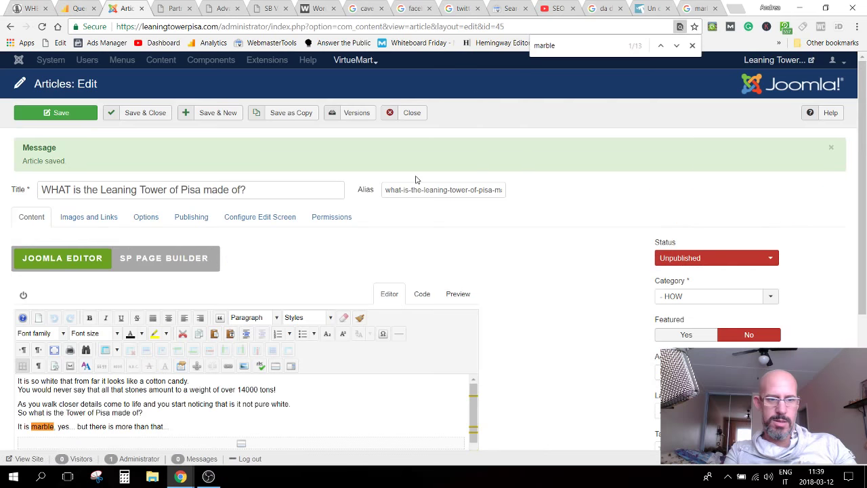
# Step: Check the livestream status in OBS and on the YouTube live page, and return to the article in Joomla
pyautogui.scroll(-5, 320, 271)
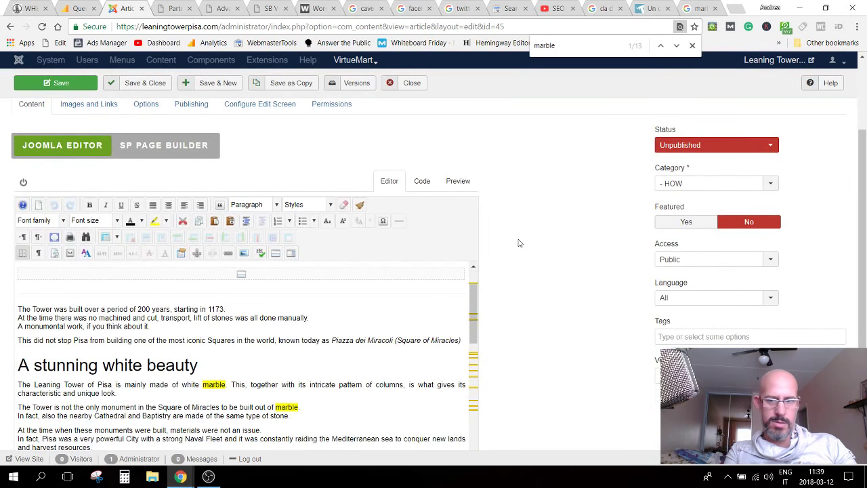
pyautogui.scroll(-1, 519, 243)
pyautogui.scroll(-1, 518, 243)
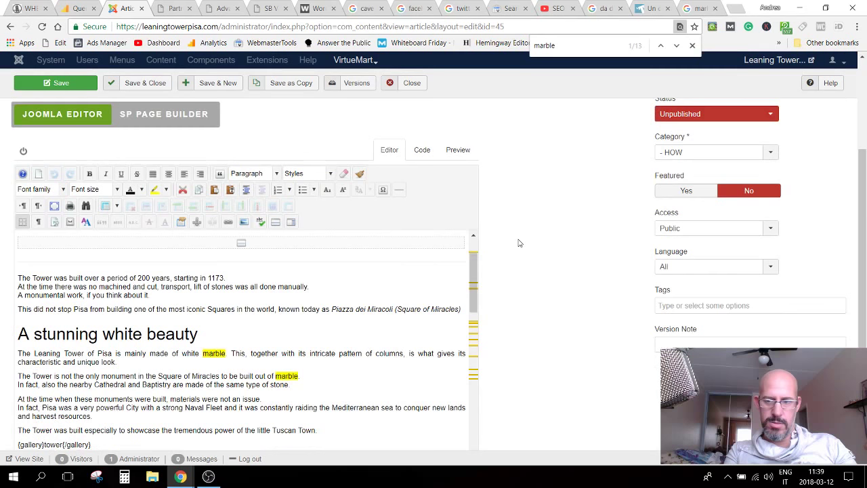
pyautogui.scroll(-2, 519, 243)
pyautogui.click(208, 477)
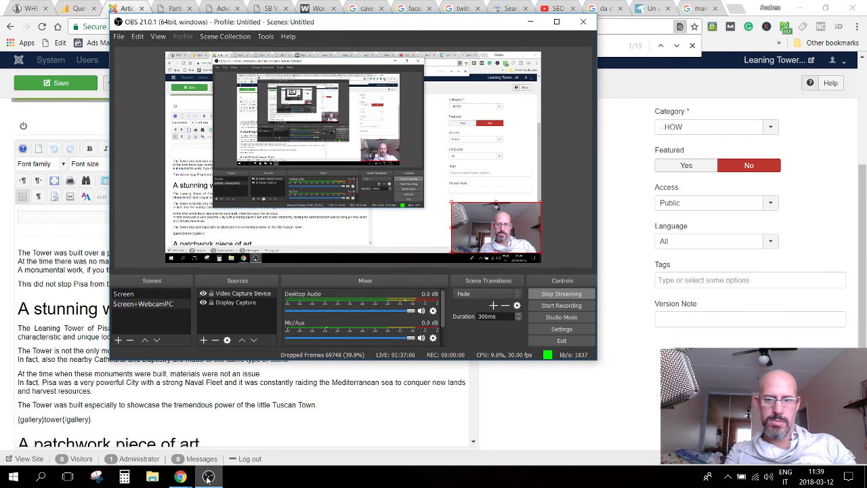
pyautogui.click(207, 477)
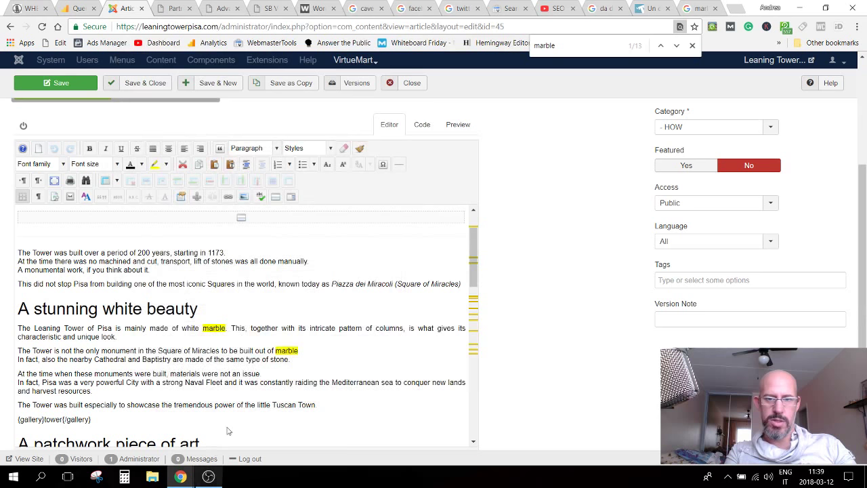
pyautogui.click(550, 8)
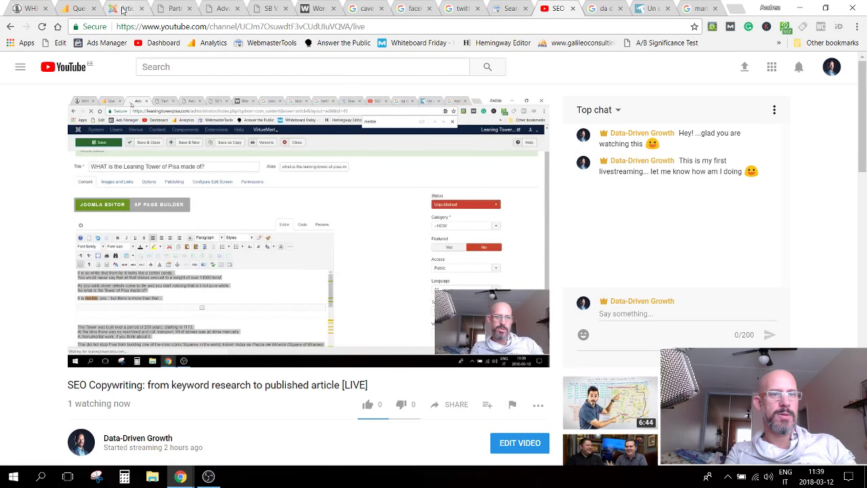
pyautogui.click(123, 9)
pyautogui.scroll(1, 54, 256)
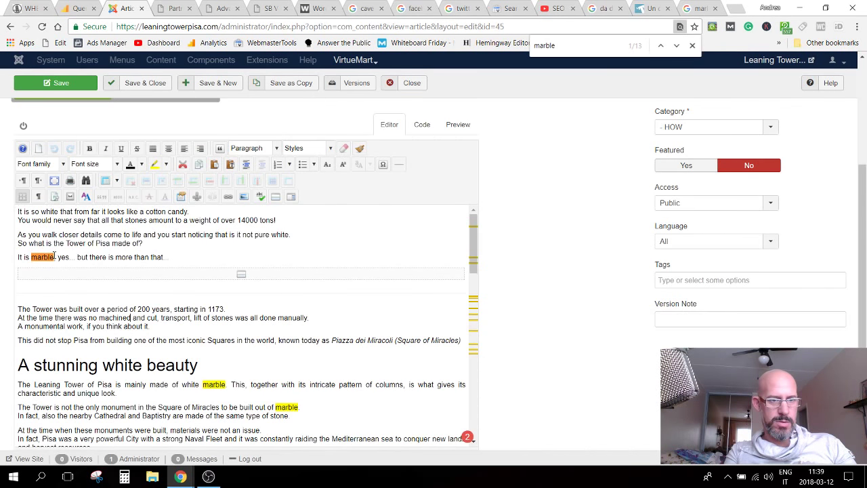
# Step: Dismiss the search for "marble" and reread the article from the intro through the section "A stunning white beauty"
pyautogui.click(691, 45)
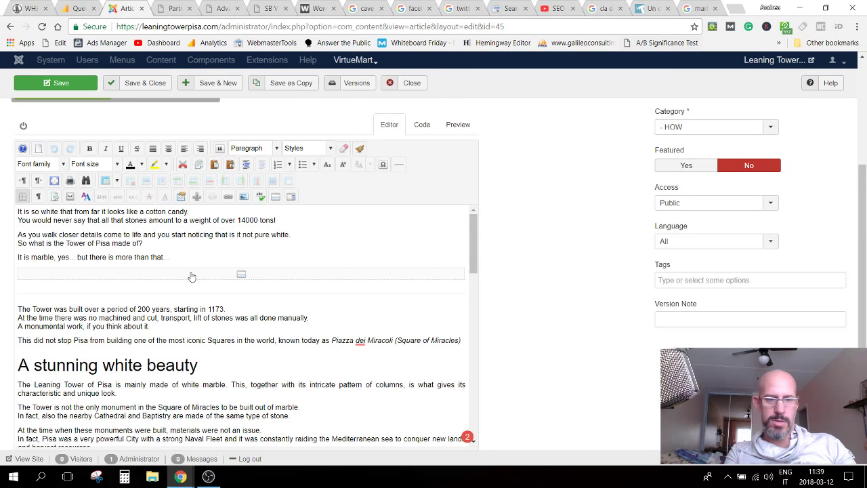
pyautogui.scroll(-4, 192, 276)
pyautogui.scroll(3, 176, 308)
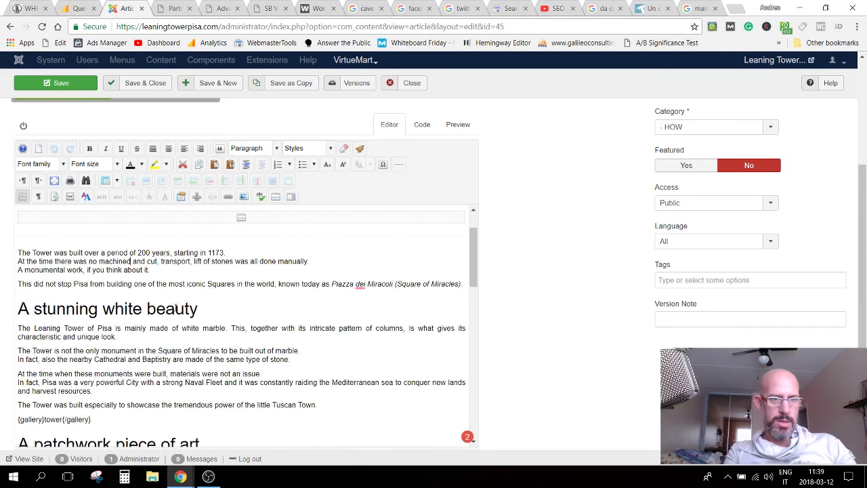
pyautogui.scroll(4, 175, 307)
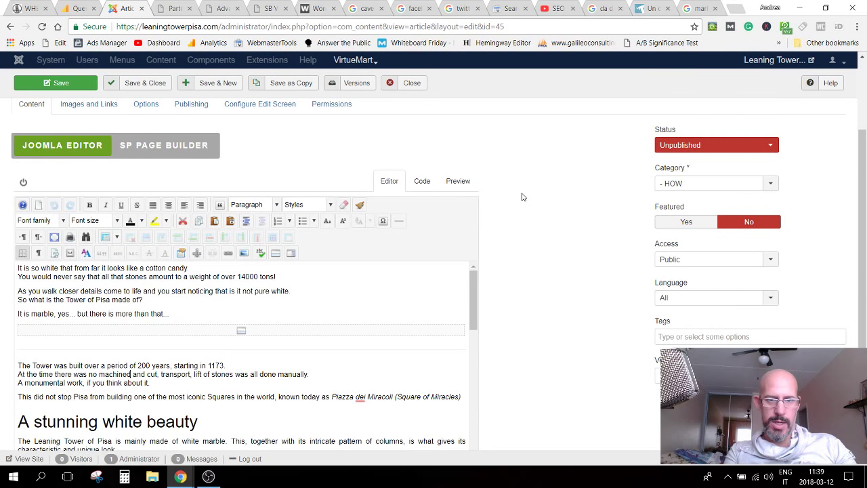
pyautogui.scroll(-1, 521, 196)
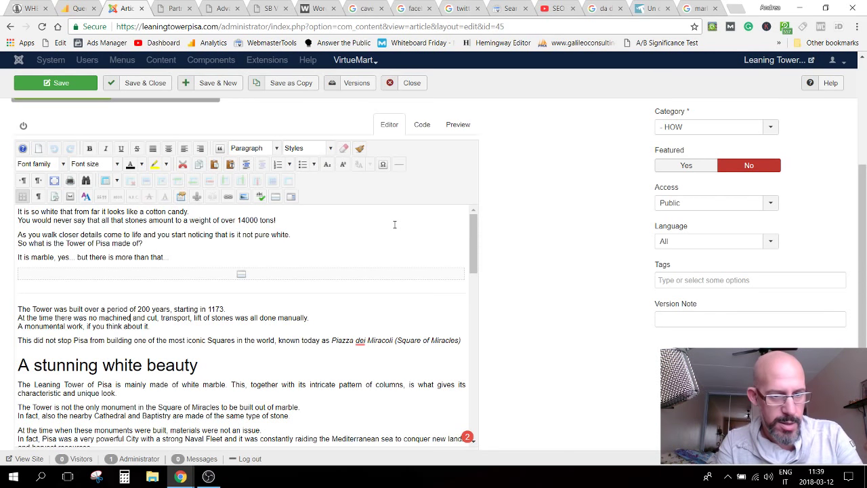
pyautogui.scroll(-1, 394, 224)
pyautogui.scroll(1, 290, 245)
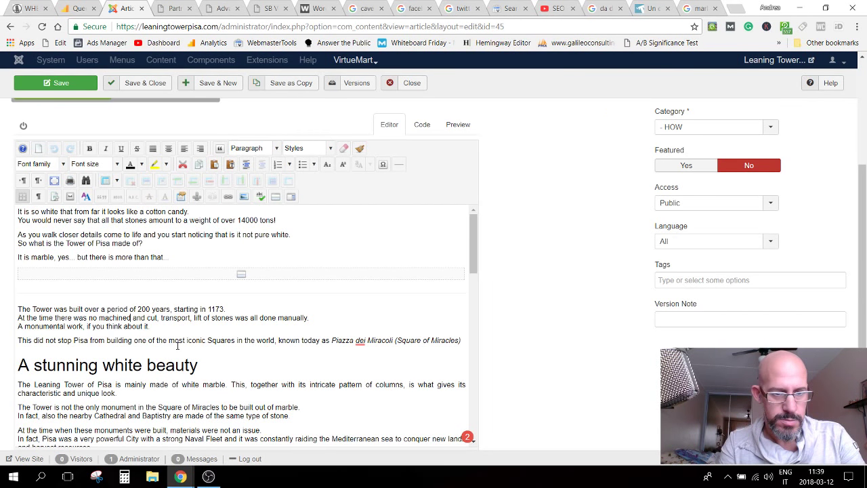
pyautogui.scroll(-1, 177, 345)
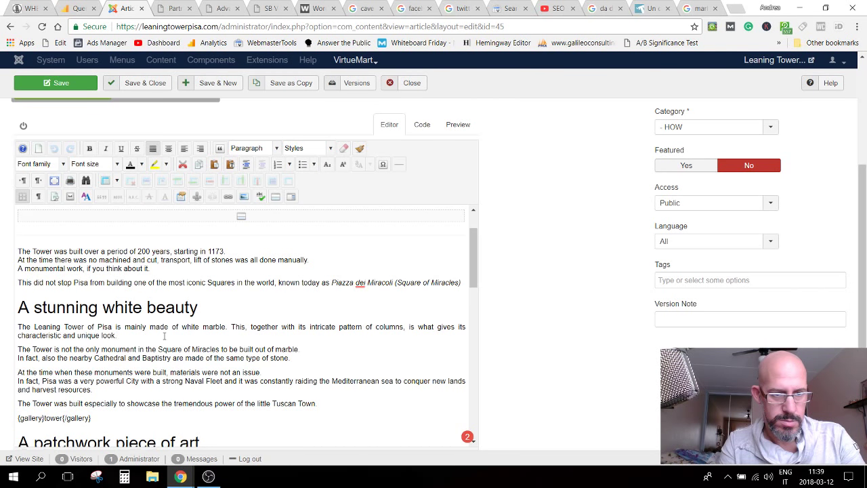
pyautogui.scroll(-1, 164, 336)
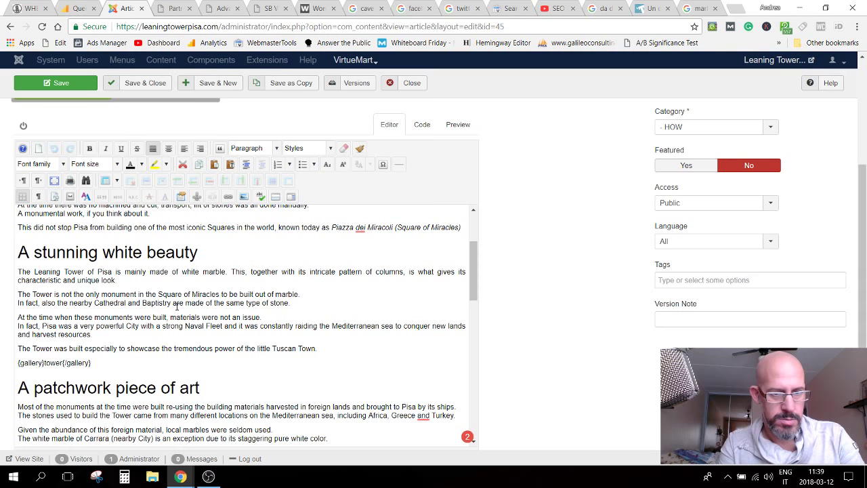
# Step: Add the paragraph "The Leaning Tower of Pisa is not made out of marble only..." after the sentence ending "same type of stone."
pyautogui.click(294, 304)
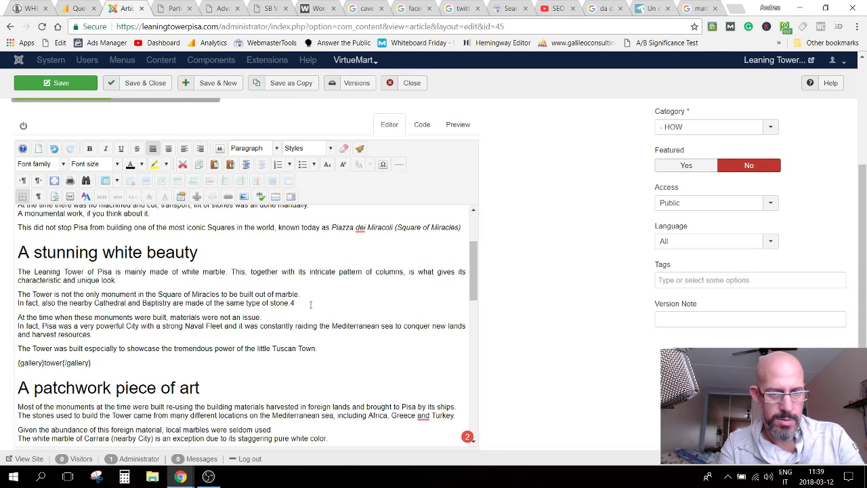
pyautogui.press('BackSpace')
pyautogui.press('BackSpace')
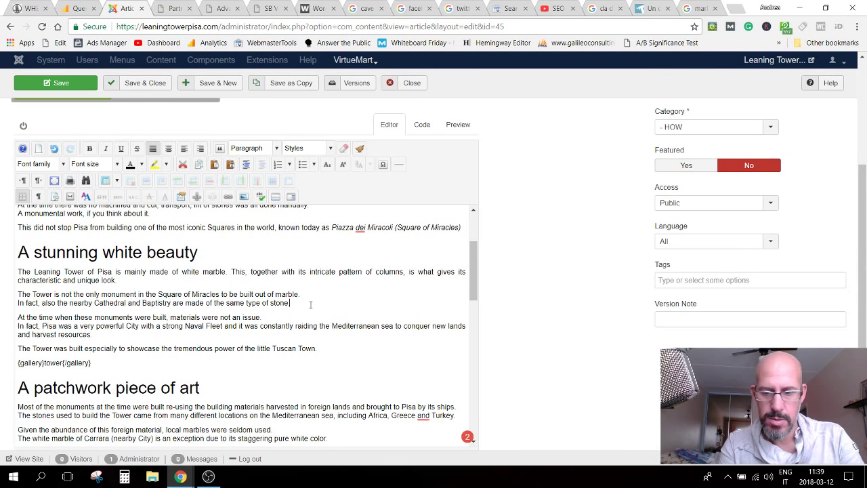
pyautogui.write('.')
pyautogui.press('Return')
pyautogui.write('The ')
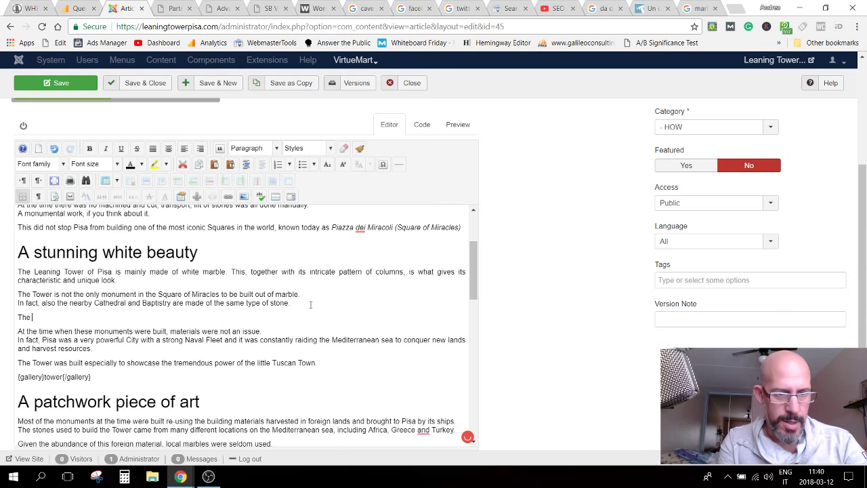
pyautogui.write('Lea')
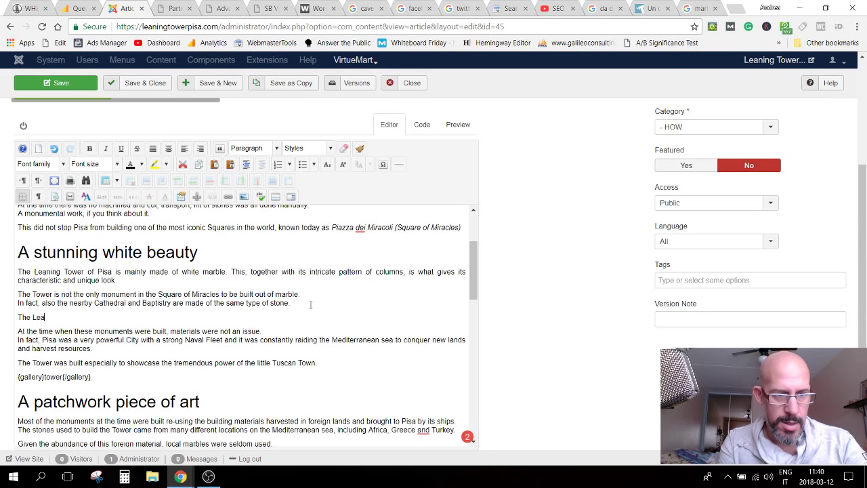
pyautogui.write('ning Tower ')
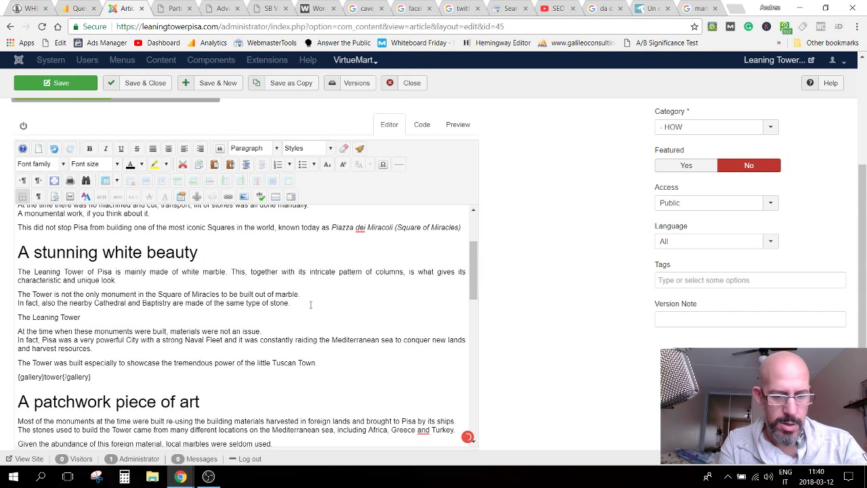
pyautogui.write('of Pisa is')
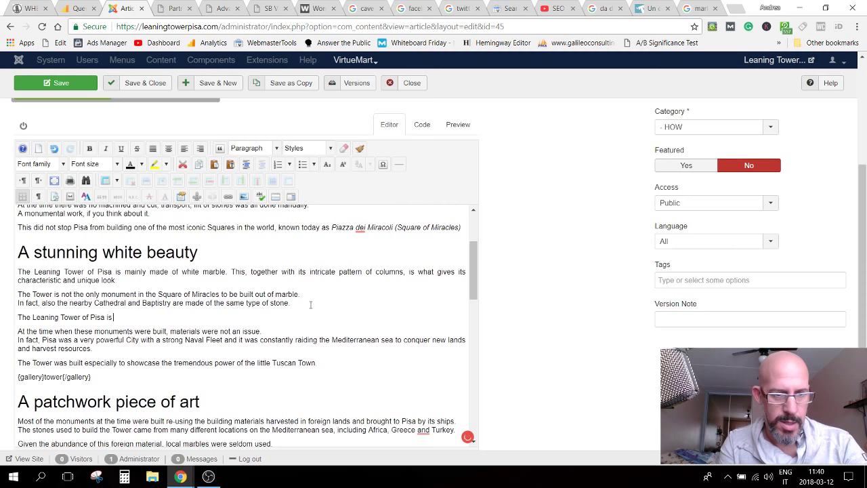
pyautogui.write(' not m')
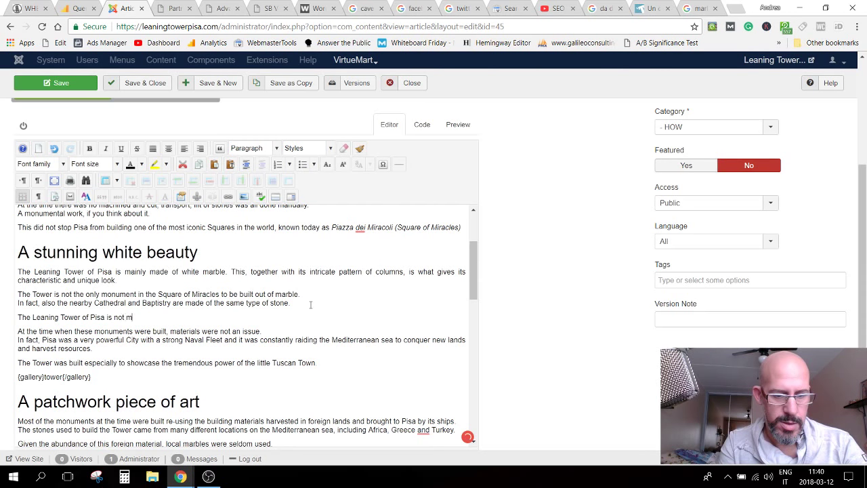
pyautogui.write('ad')
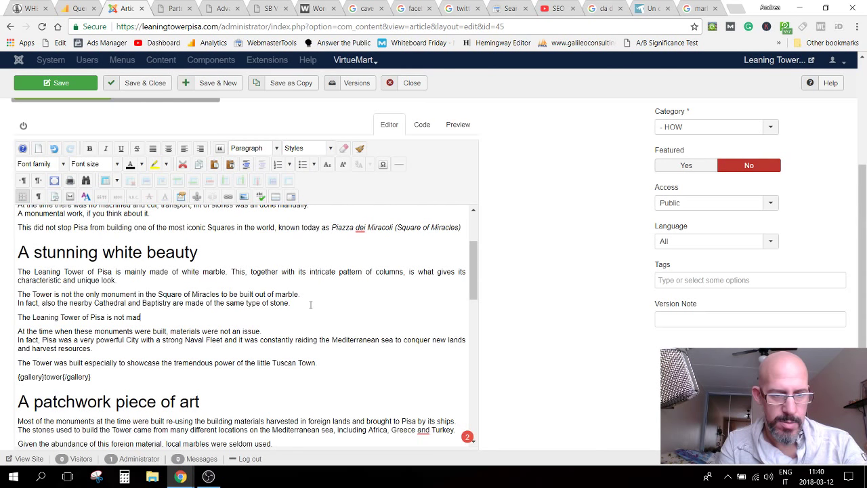
pyautogui.write('e out of ')
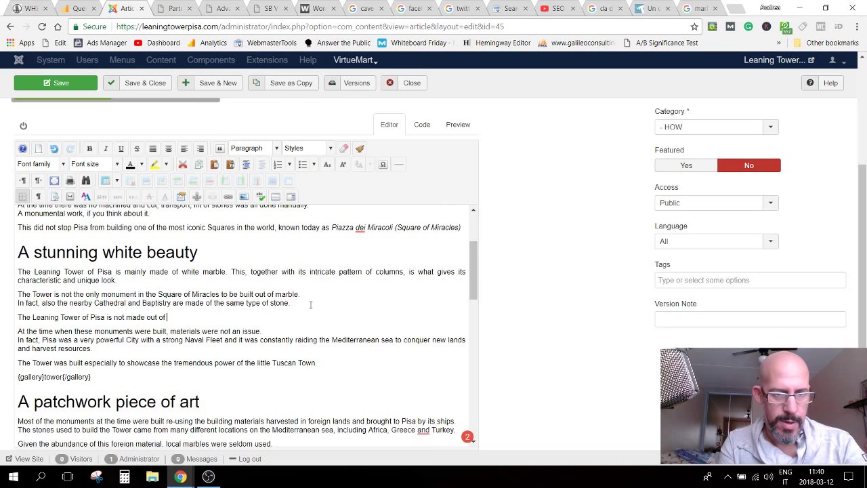
pyautogui.write('marble ')
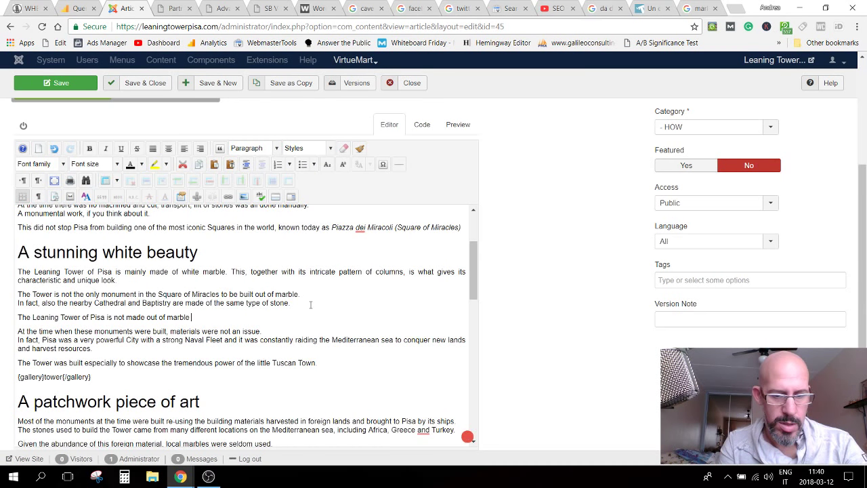
pyautogui.write('only...')
# Step: Centre and italicise the line "The Leaning Tower of Pisa is not made out of marble only..."
pyautogui.moveTo(211, 317); pyautogui.dragTo(8, 323)
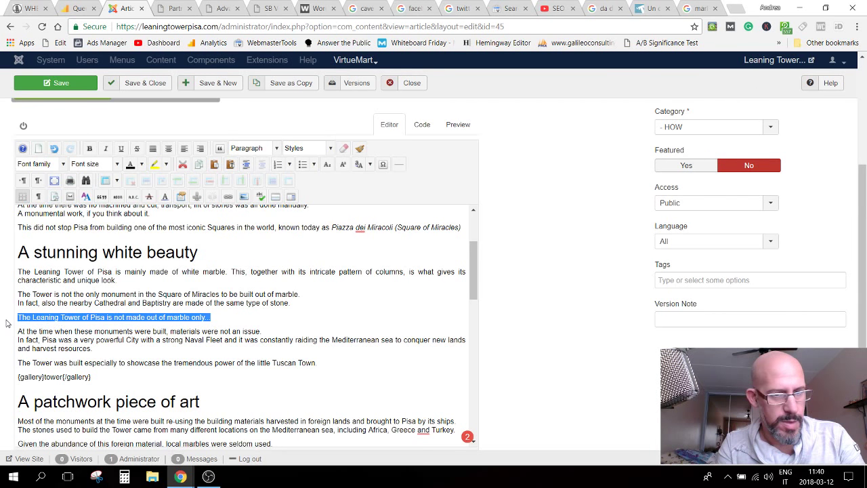
pyautogui.click(168, 148)
pyautogui.click(105, 149)
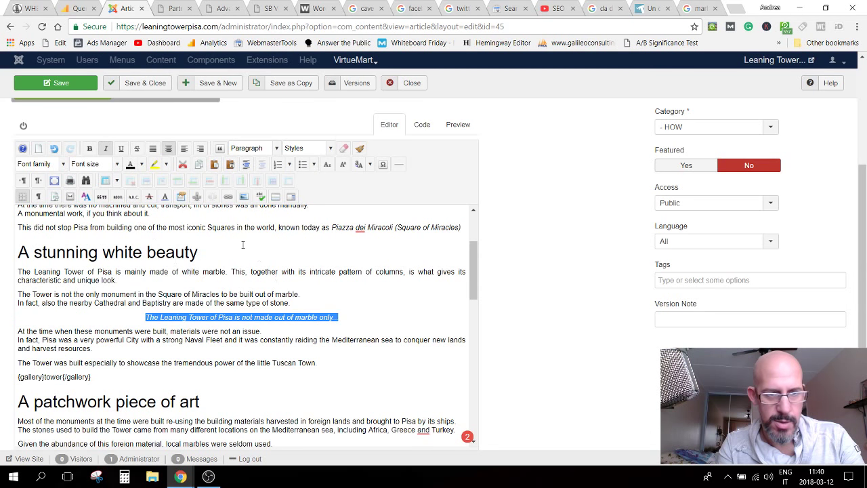
pyautogui.scroll(-1, 554, 321)
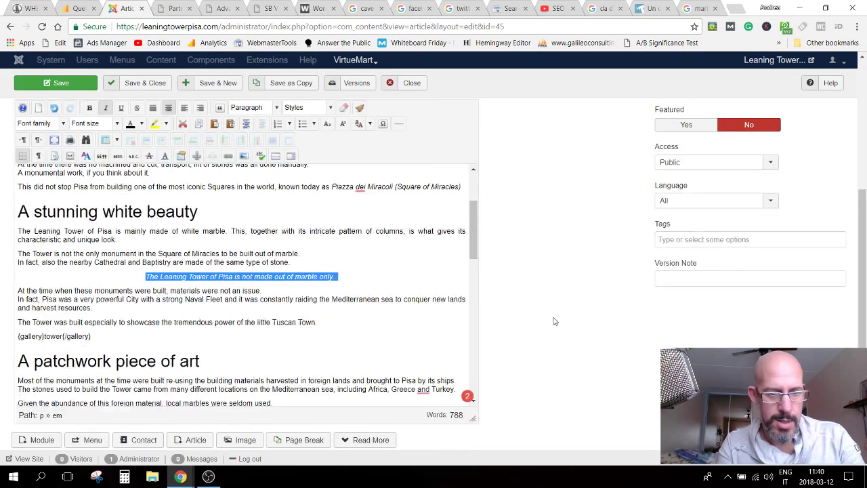
pyautogui.scroll(-1, 298, 361)
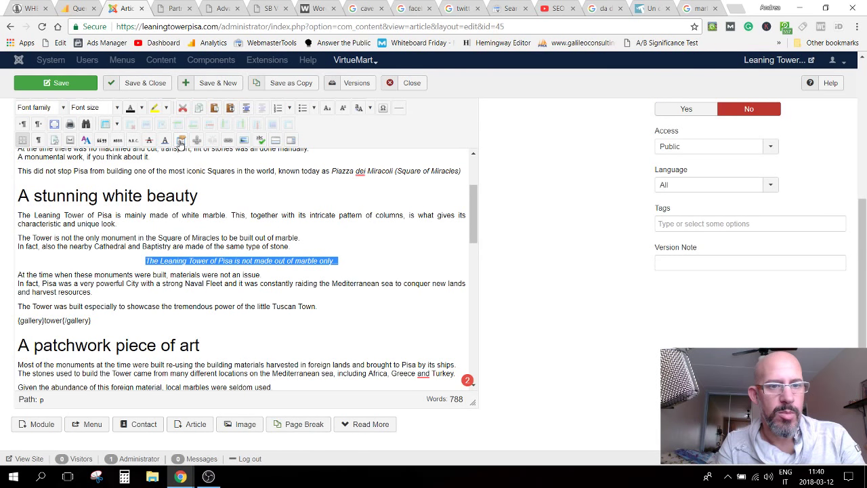
# Step: Assign the class "click2tweet" to the italic line "The Leaning Tower of Pisa is not made out of marble only..."
pyautogui.click(180, 141)
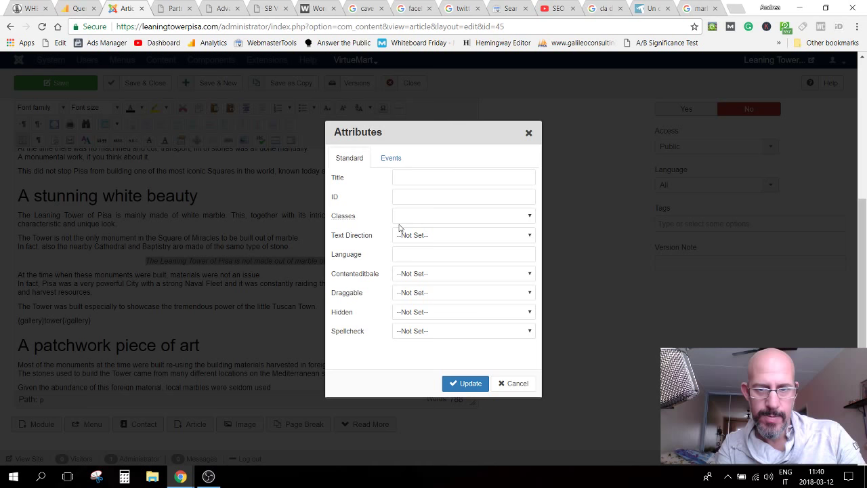
pyautogui.click(399, 217)
pyautogui.write('click2')
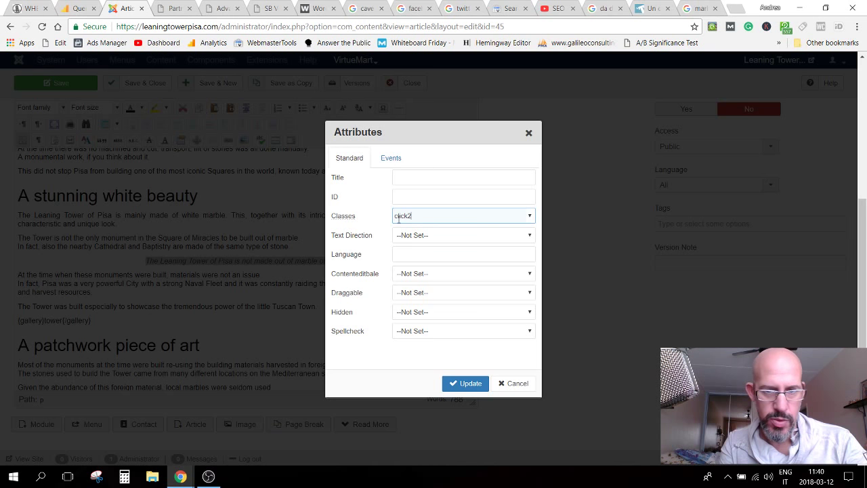
pyautogui.write('tweet')
pyautogui.click(466, 383)
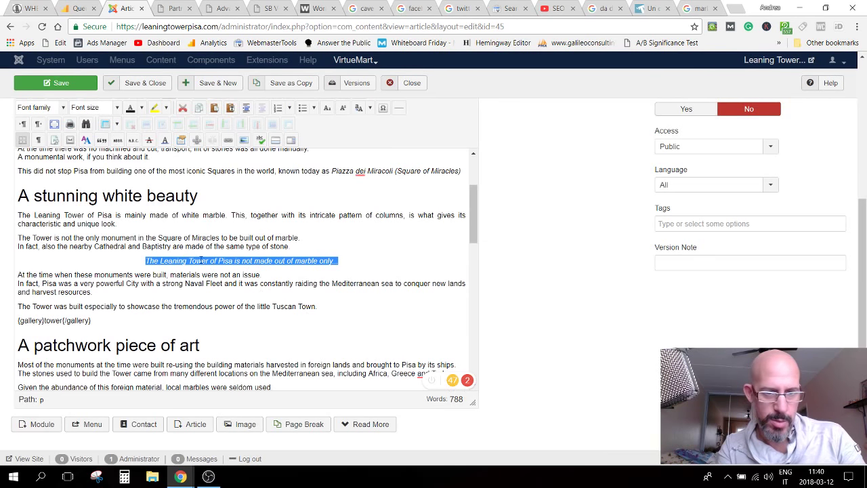
pyautogui.moveTo(292, 246); pyautogui.dragTo(118, 246)
# Step: Reread the sections "A patchwork piece of art" and "It is not entirely made of marble" for another place to insert a tweetable line
pyautogui.scroll(-3, 118, 248)
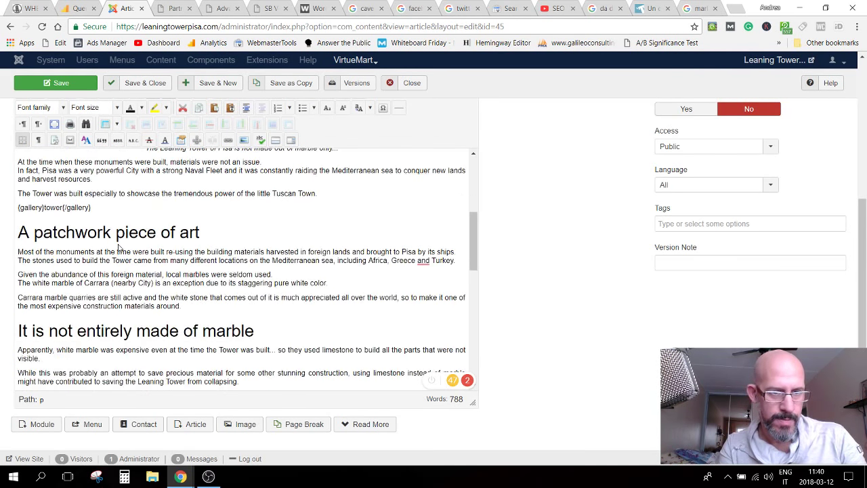
pyautogui.scroll(-2, 118, 248)
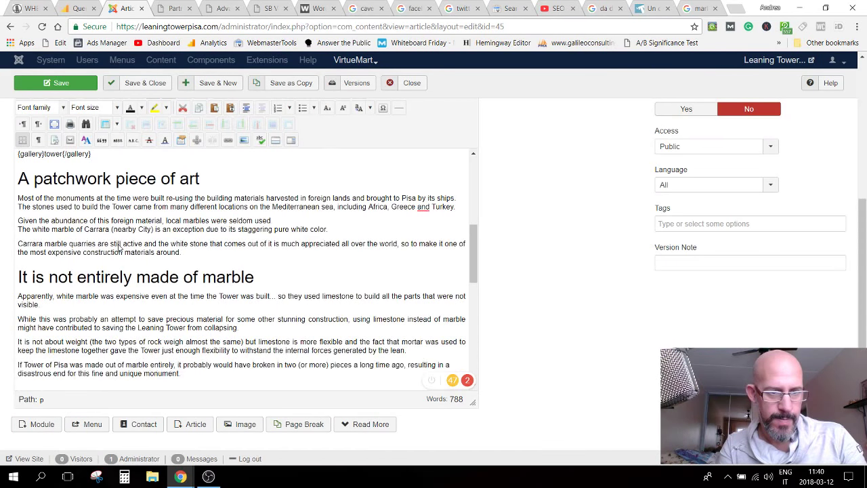
pyautogui.scroll(-1, 119, 248)
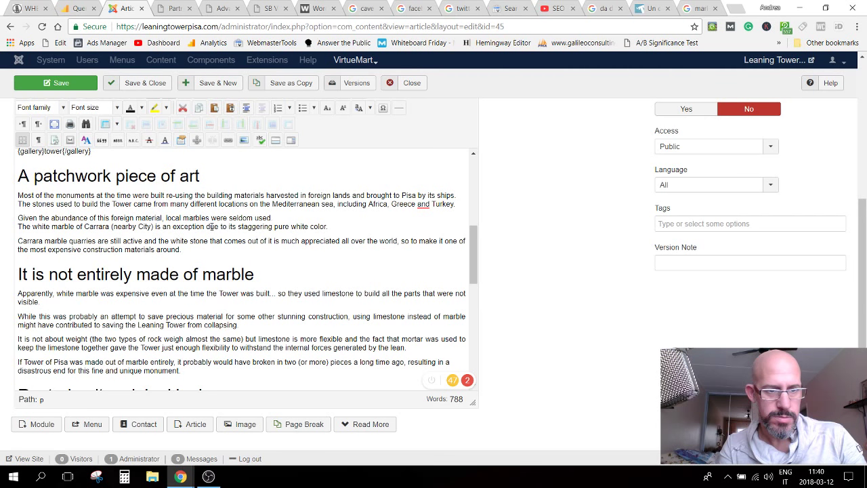
pyautogui.scroll(-2, 212, 226)
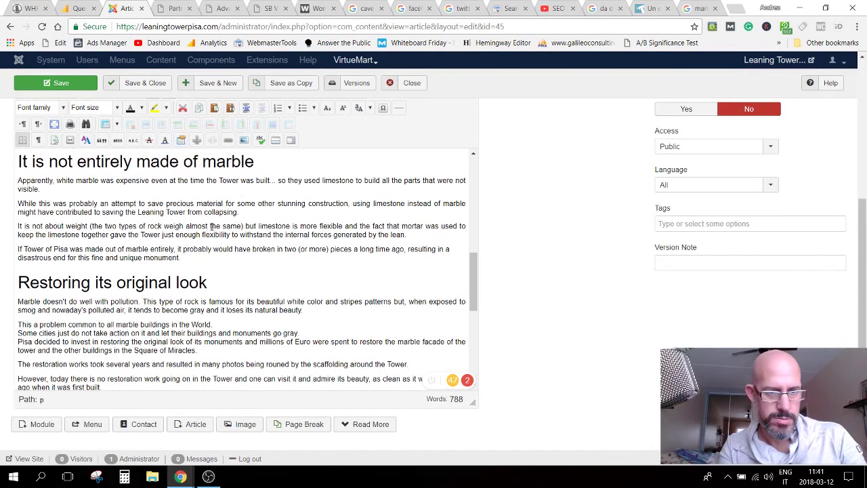
pyautogui.scroll(2, 212, 227)
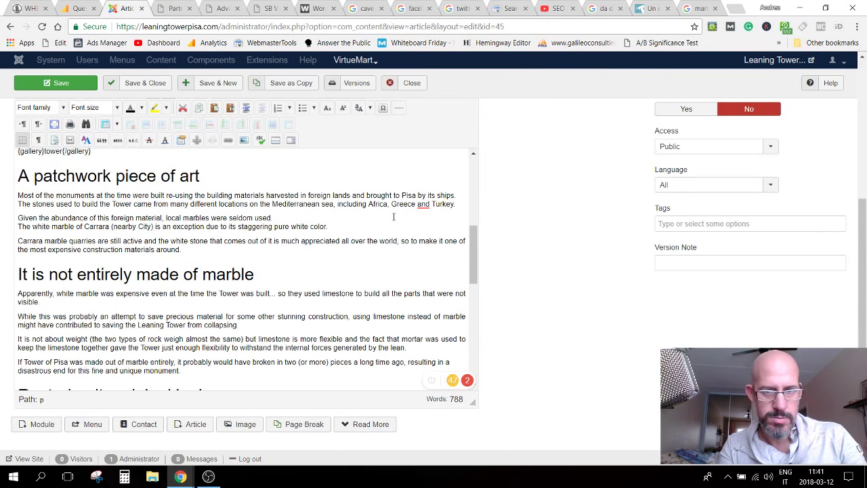
pyautogui.click(338, 225)
pyautogui.press('BackSpace')
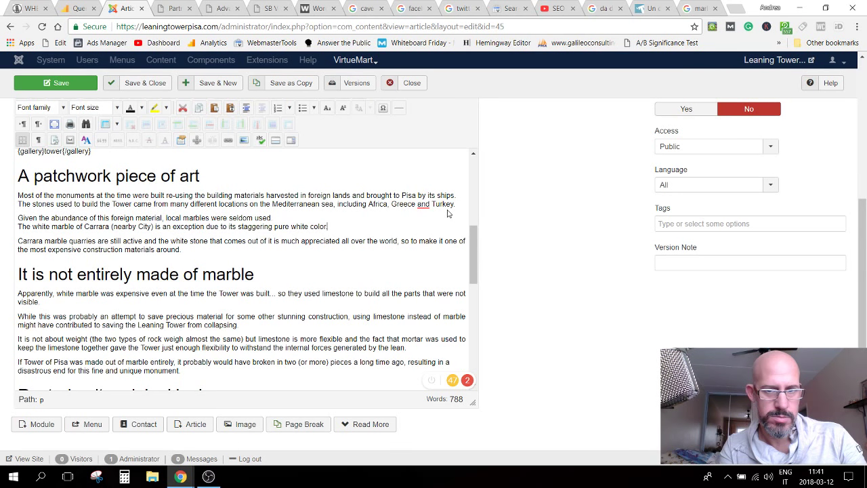
# Step: Copy the line "The Leaning Tower of Pisa is not made out of marble only..." into a new paragraph after "including Africa, Greece and Turkey."
pyautogui.scroll(5, 285, 257)
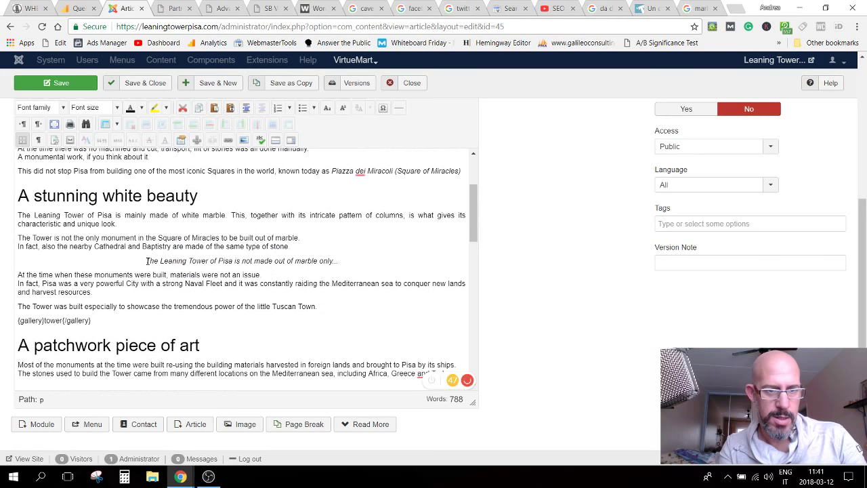
pyautogui.moveTo(147, 261); pyautogui.dragTo(338, 261)
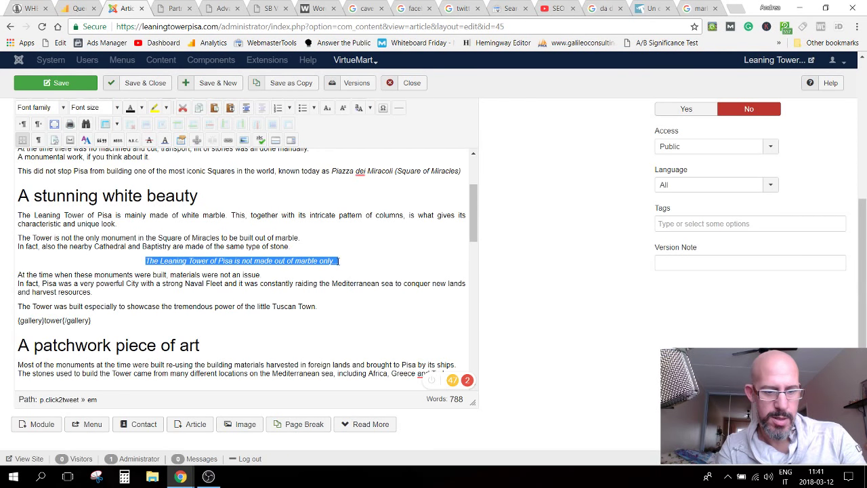
pyautogui.hotkey('ctrl', 'c')
pyautogui.scroll(-3, 237, 270)
pyautogui.click(123, 273)
pyautogui.hotkey('ctrl', 'v')
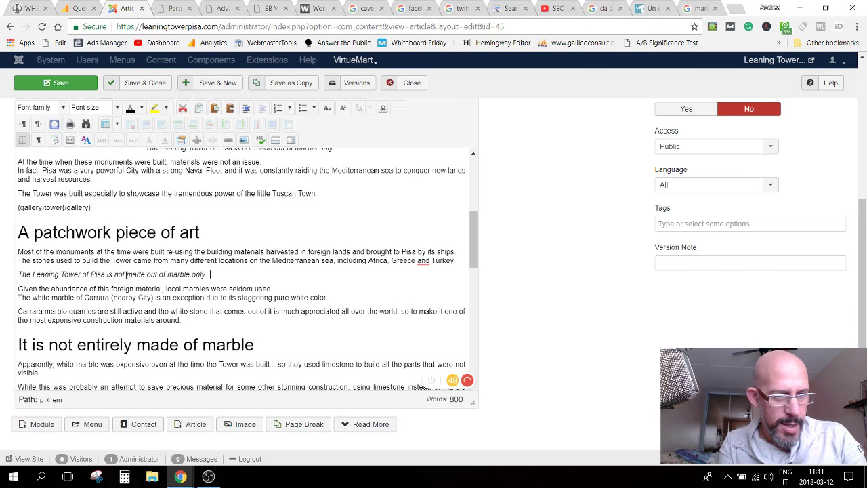
# Step: Reword the copied line under "A patchwork piece of art" to "The Leaning Tower of Pisa was made out of recycled marble..."
pyautogui.click(126, 274)
pyautogui.press('BackSpace')
pyautogui.press('BackSpace')
pyautogui.press('BackSpace')
pyautogui.press('BackSpace')
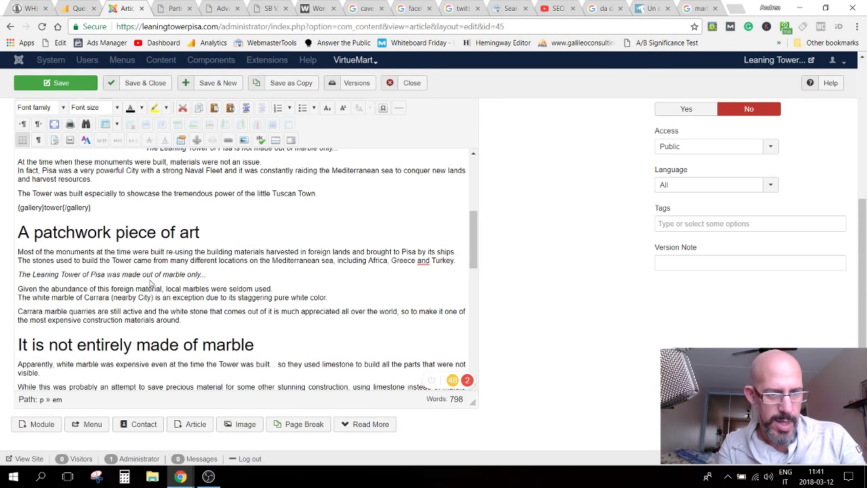
pyautogui.click(163, 274)
pyautogui.write('recycled')
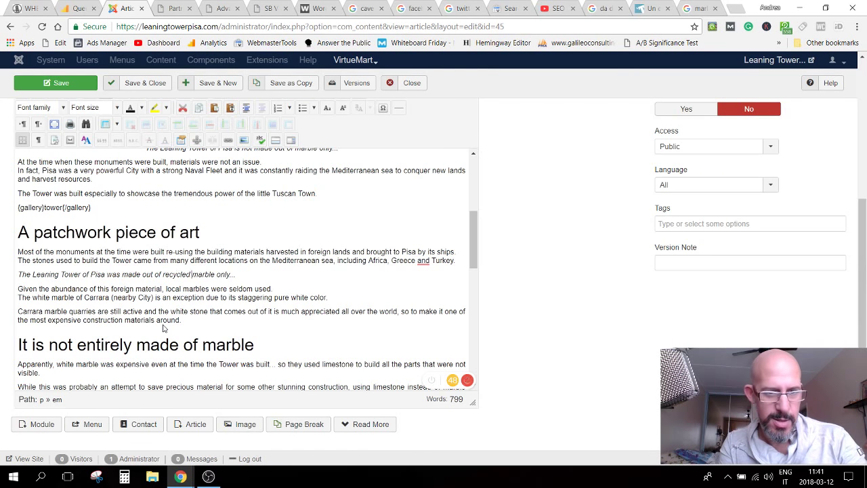
pyautogui.doubleClick(226, 275)
pyautogui.press('BackSpace')
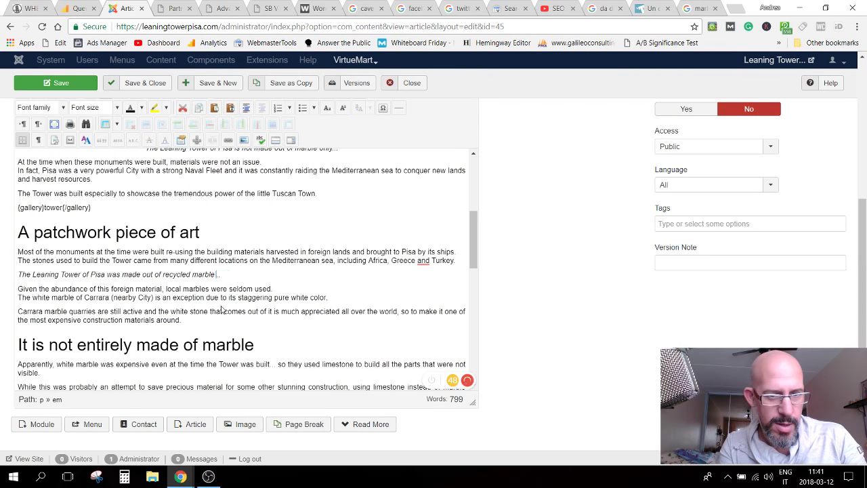
pyautogui.press('BackSpace')
# Step: Centre the line "The Leaning Tower of Pisa was made out of recycled marble..."
pyautogui.tripleClick(215, 275)
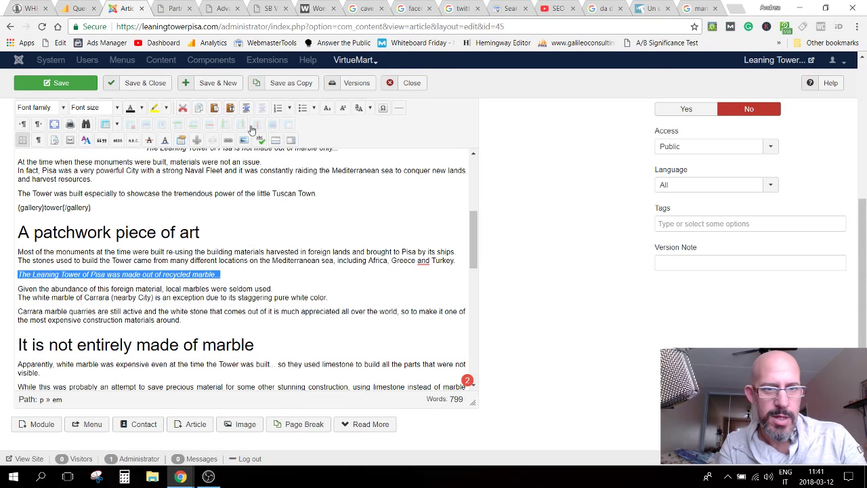
pyautogui.scroll(1, 508, 132)
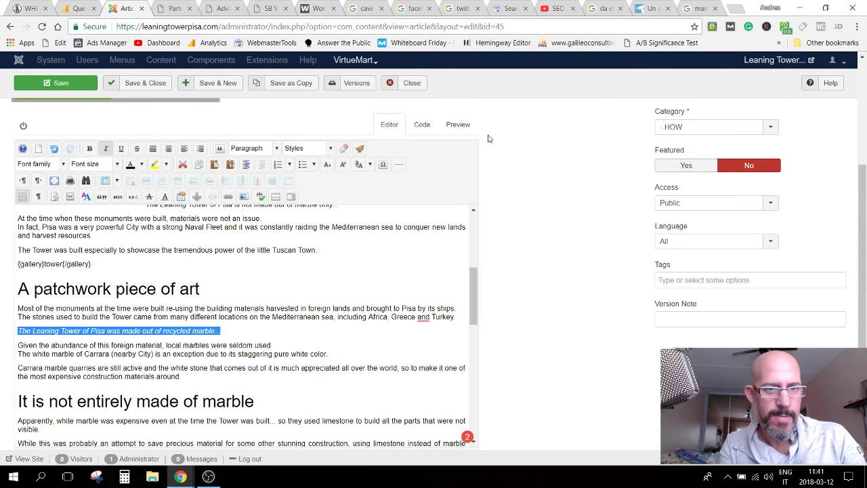
pyautogui.click(169, 148)
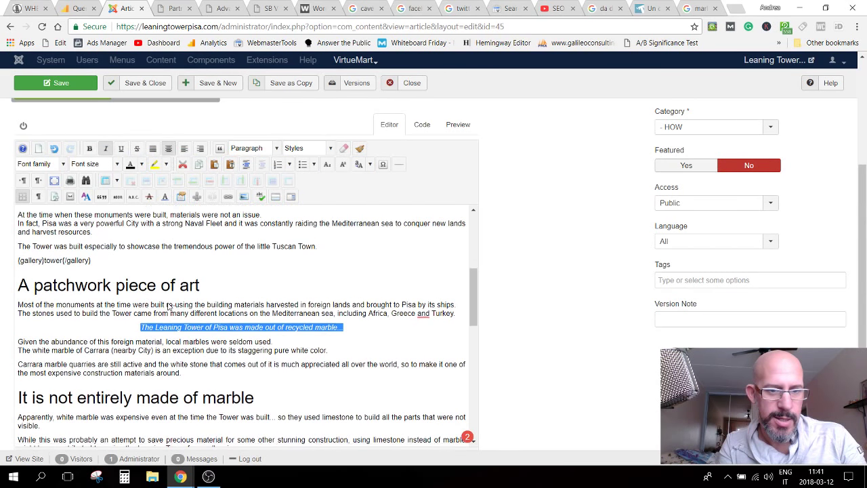
# Step: Assign the class "click2tweet" to the line about recycled marble
pyautogui.scroll(-1, 169, 306)
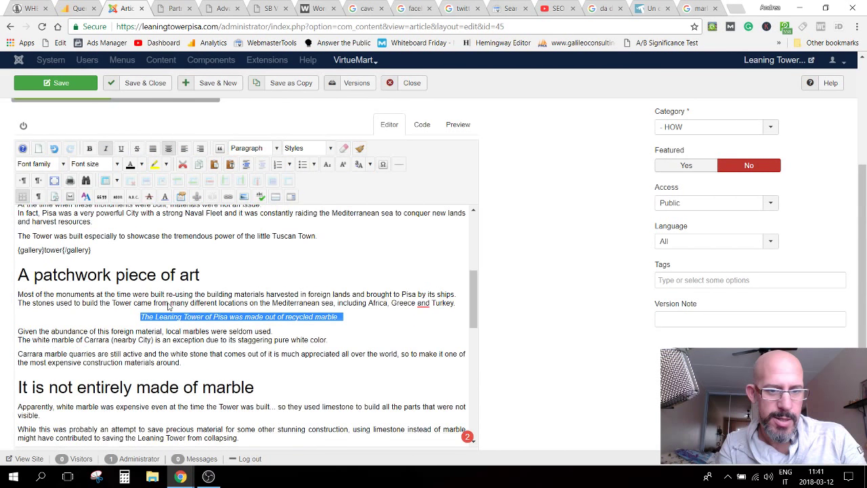
pyautogui.scroll(-1, 169, 306)
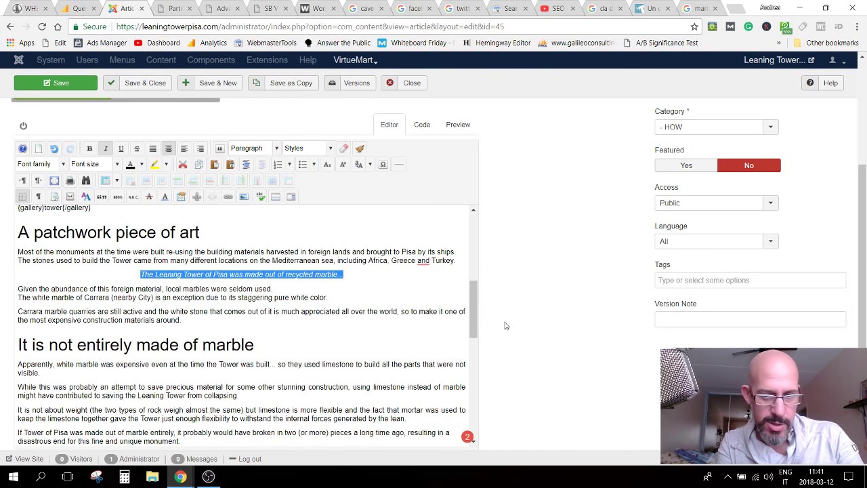
pyautogui.scroll(-1, 505, 326)
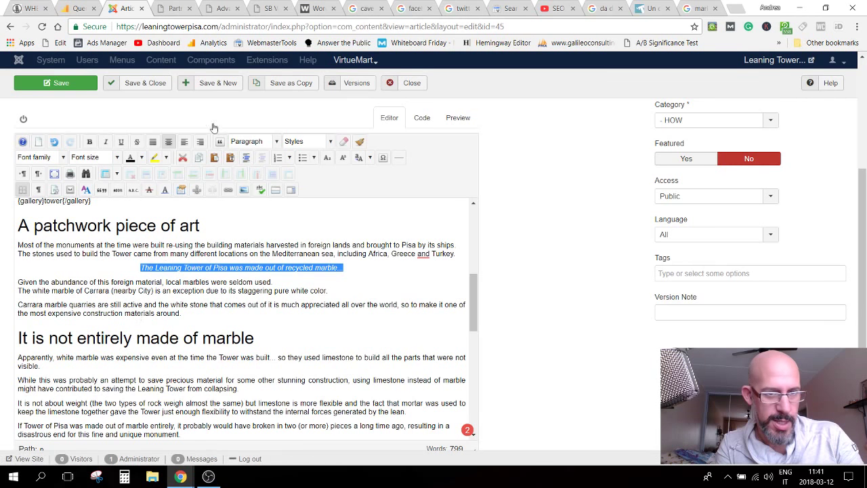
pyautogui.click(181, 189)
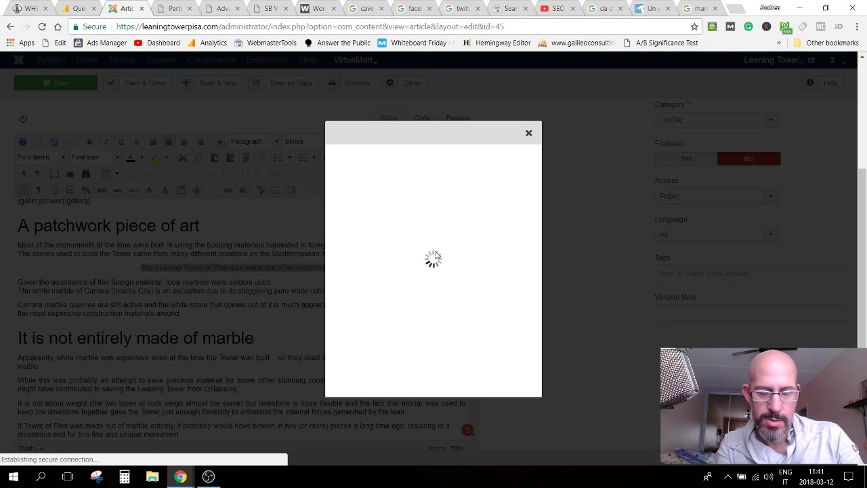
pyautogui.click(411, 216)
pyautogui.write('click')
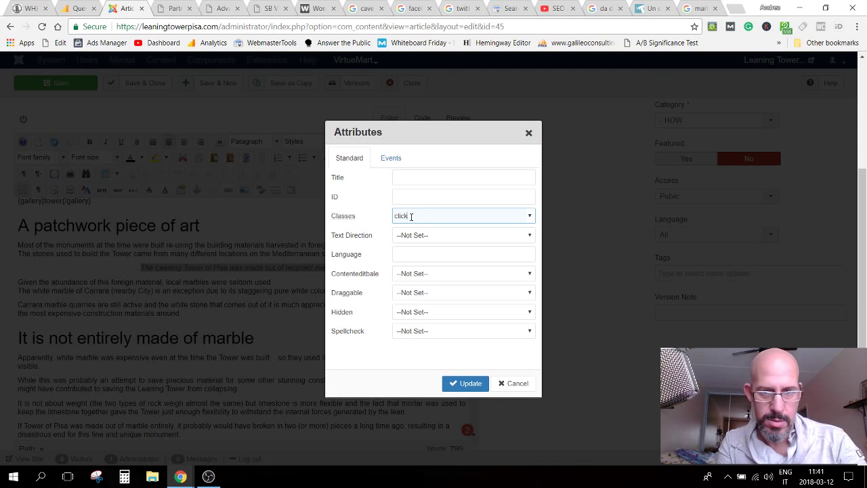
pyautogui.write('2twe')
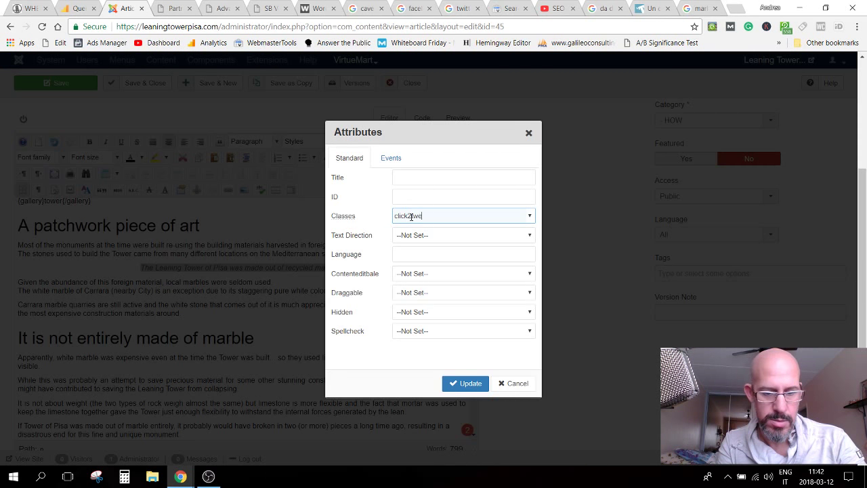
pyautogui.write('et')
pyautogui.press('Return')
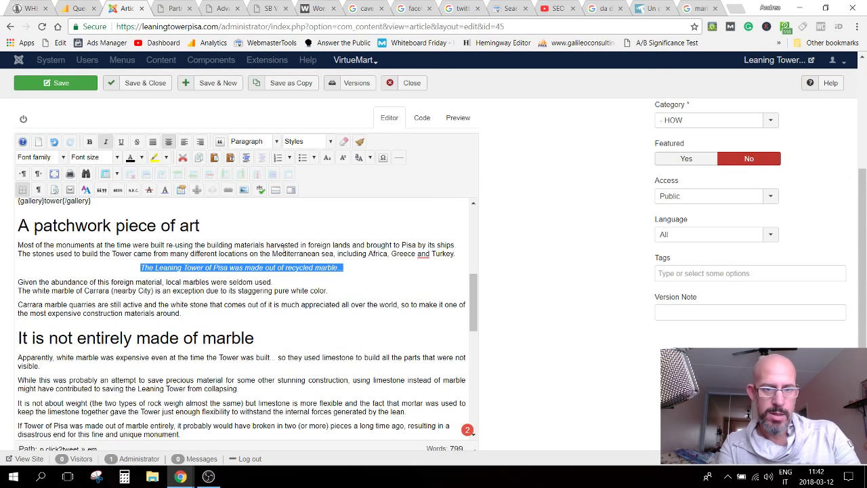
# Step: Skim the rest of the article down to the related links and back up to the intro
pyautogui.scroll(-15, 284, 247)
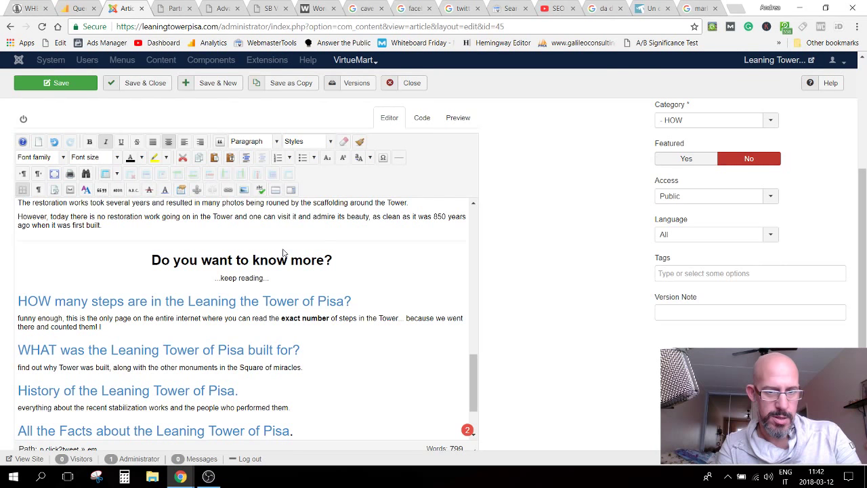
pyautogui.scroll(-2, 283, 252)
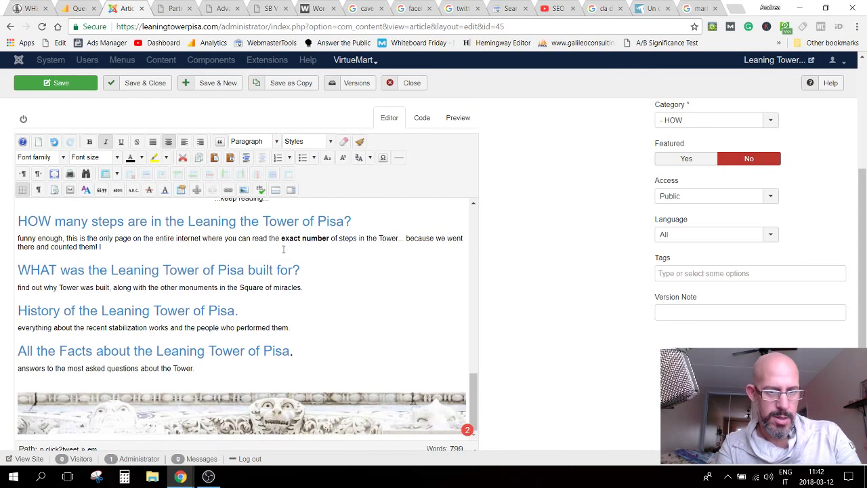
pyautogui.scroll(15, 283, 248)
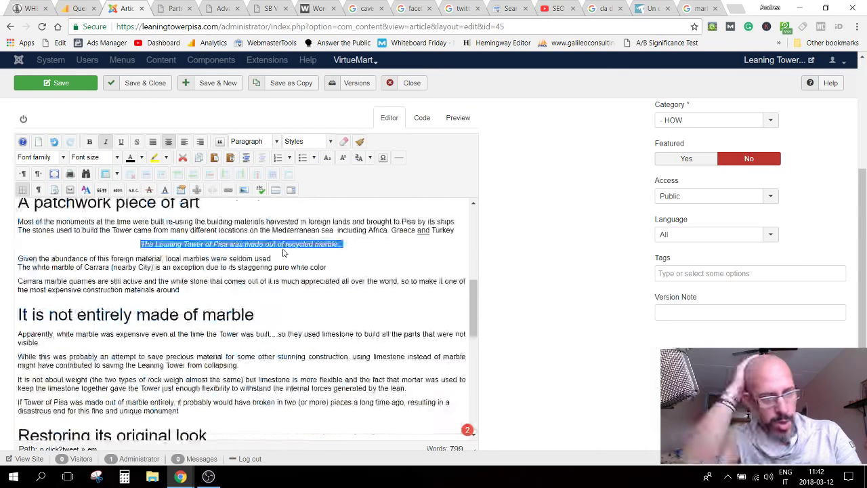
pyautogui.scroll(5, 283, 248)
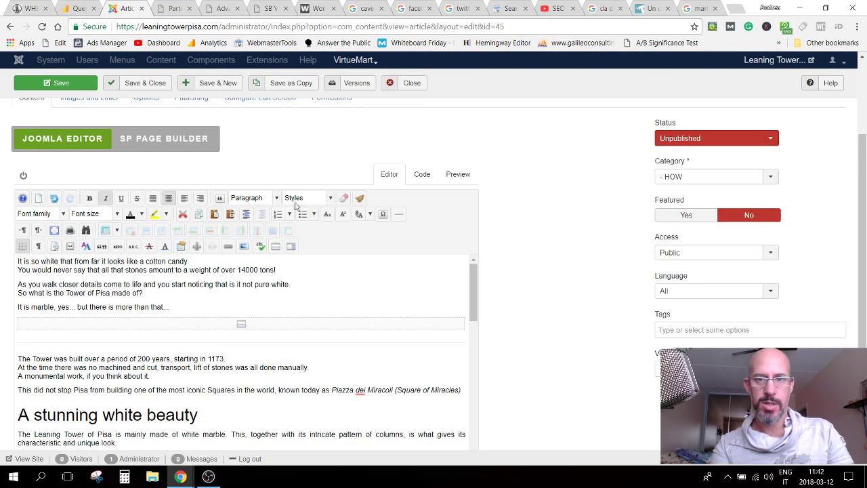
# Step: From the "cave marmo carrara" images labeled for reuse with modification, open the Pixabay photo of the white marble quarry with the excavator
pyautogui.click(686, 12)
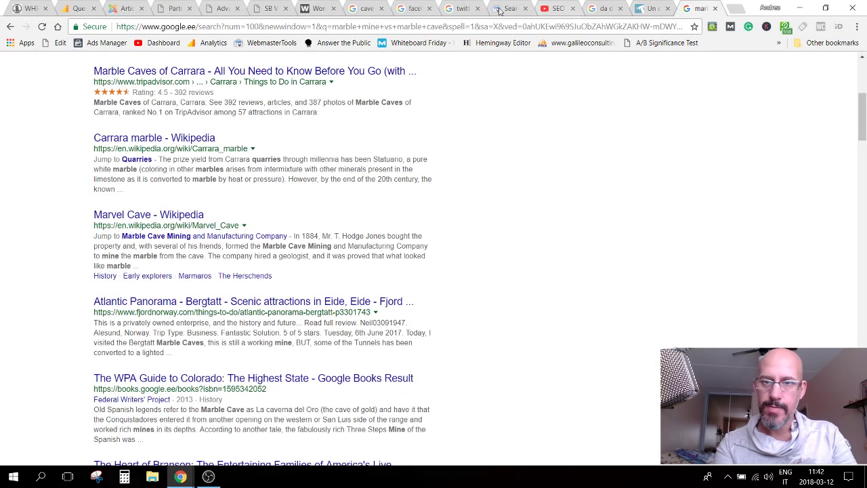
pyautogui.click(364, 9)
pyautogui.scroll(-2, 453, 241)
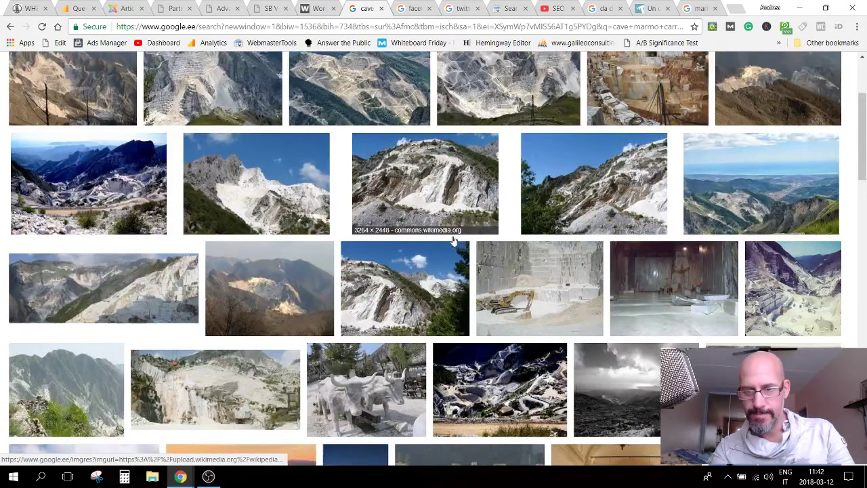
pyautogui.scroll(-1, 453, 240)
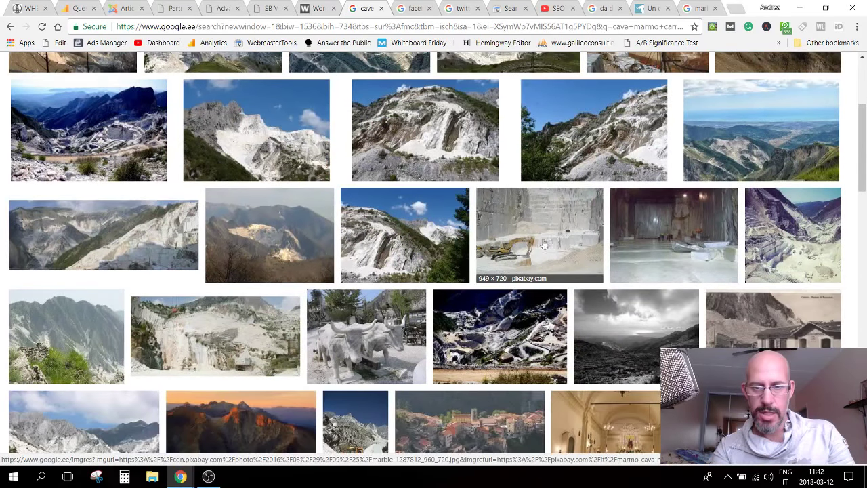
pyautogui.scroll(4, 514, 237)
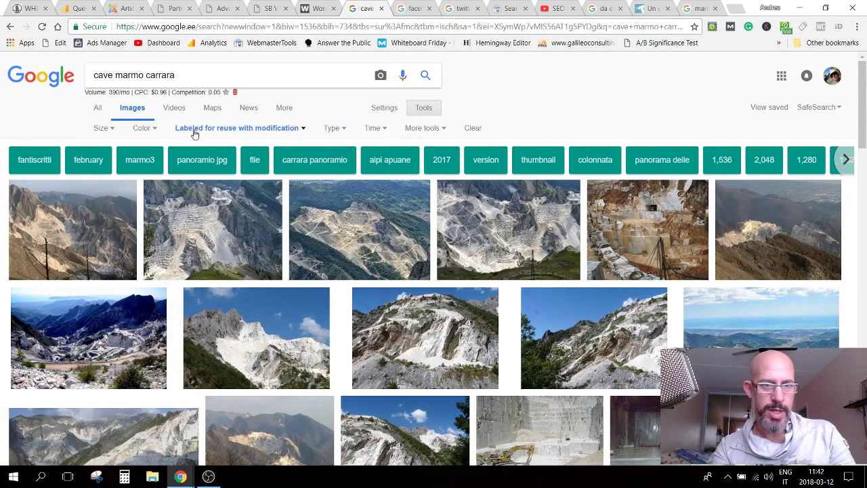
pyautogui.click(254, 130)
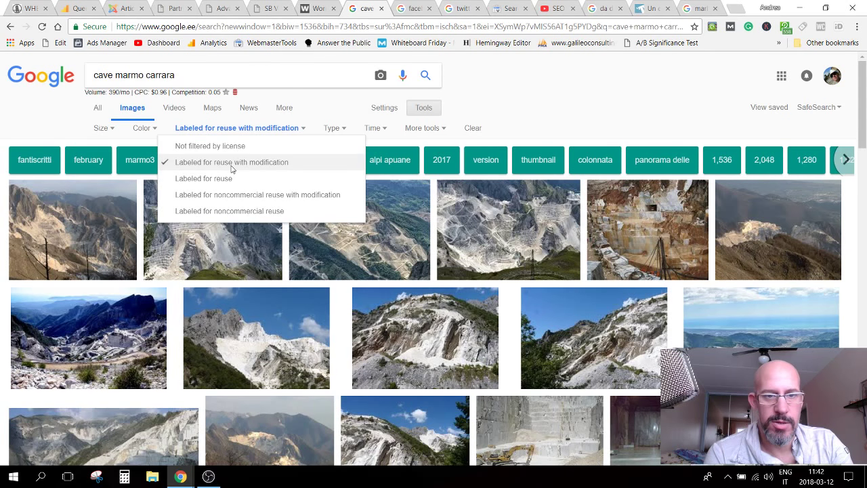
pyautogui.scroll(-3, 233, 169)
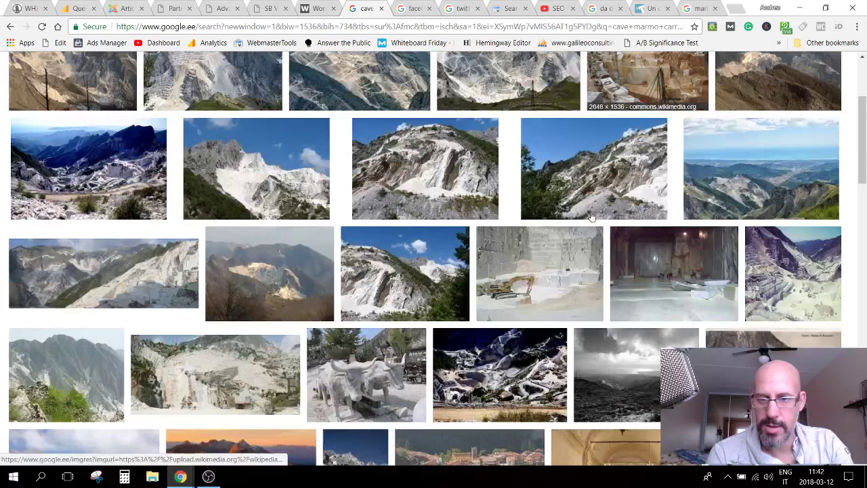
pyautogui.click(569, 274)
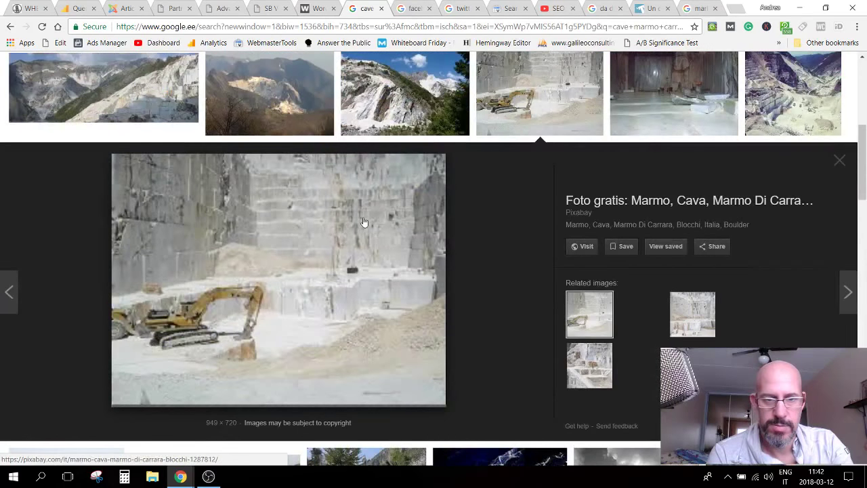
# Step: Start saving the quarry photo to Downloads as a JPEG, entering the file name "leaningtowerpisa-marble-quarry-italy"
pyautogui.rightClick(292, 240)
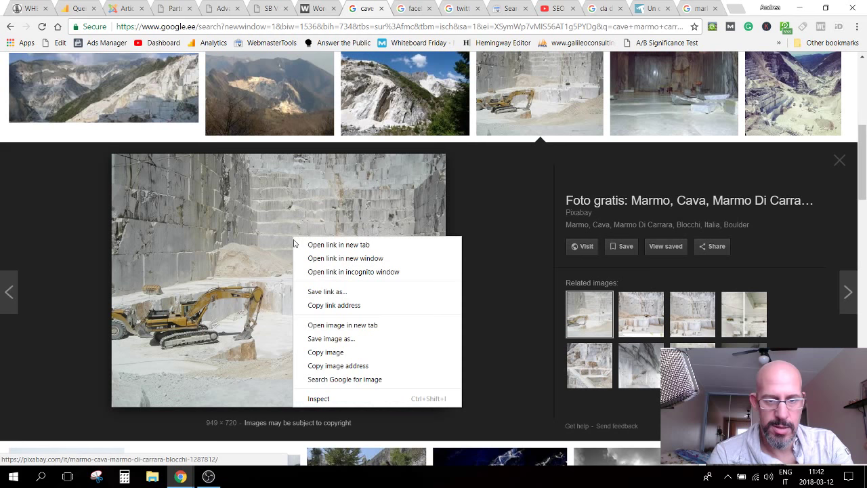
pyautogui.click(315, 338)
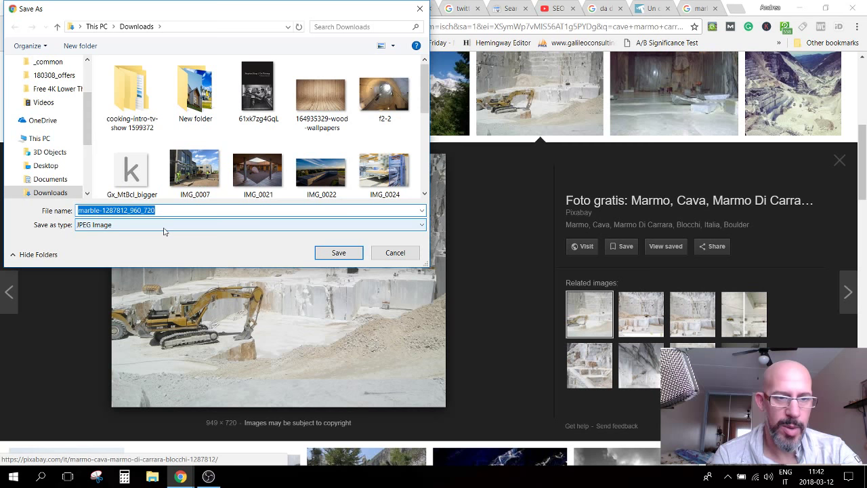
pyautogui.write('leaning')
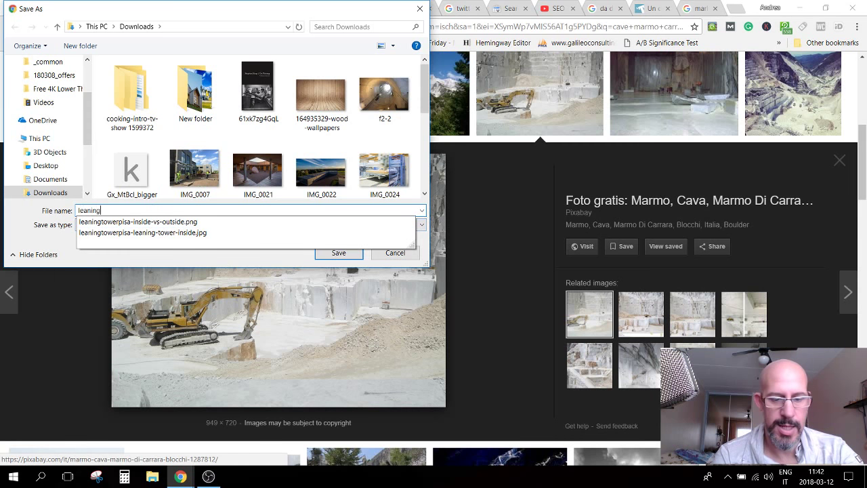
pyautogui.write('towerpisa')
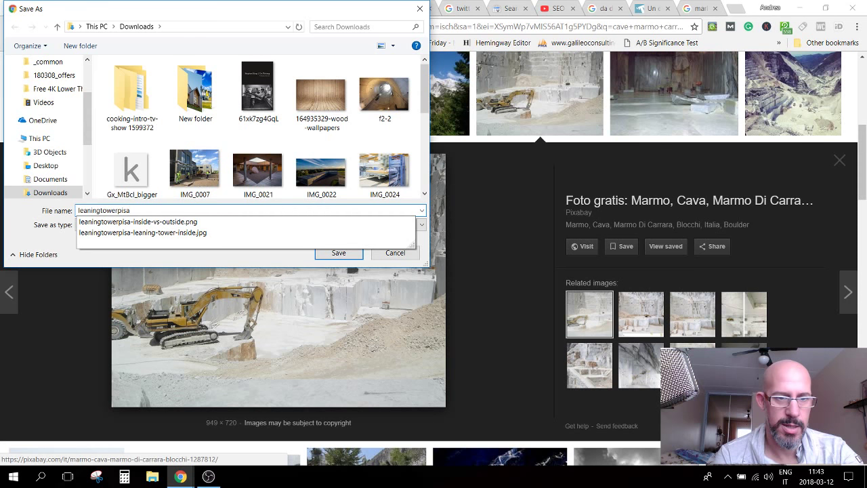
pyautogui.write('-marble-')
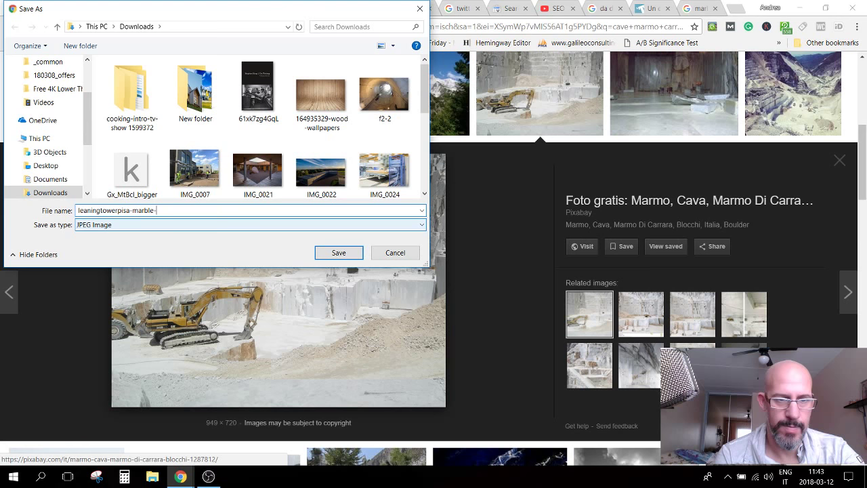
pyautogui.write('quarry')
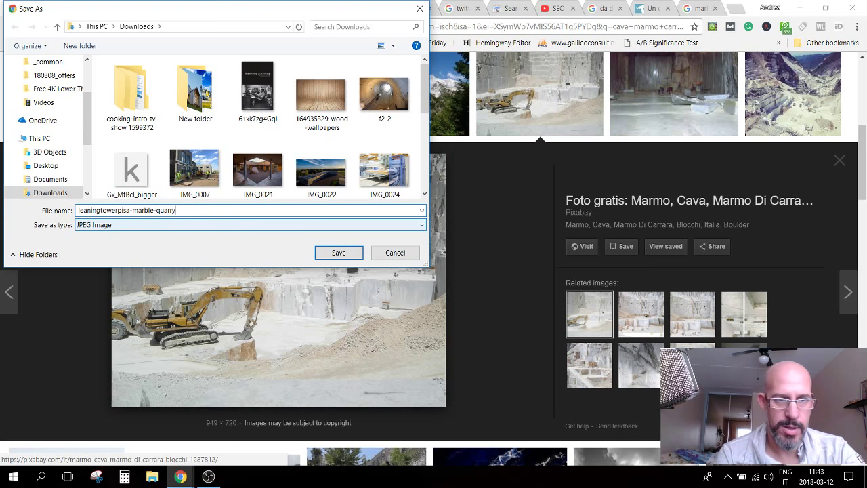
pyautogui.write('-italy')
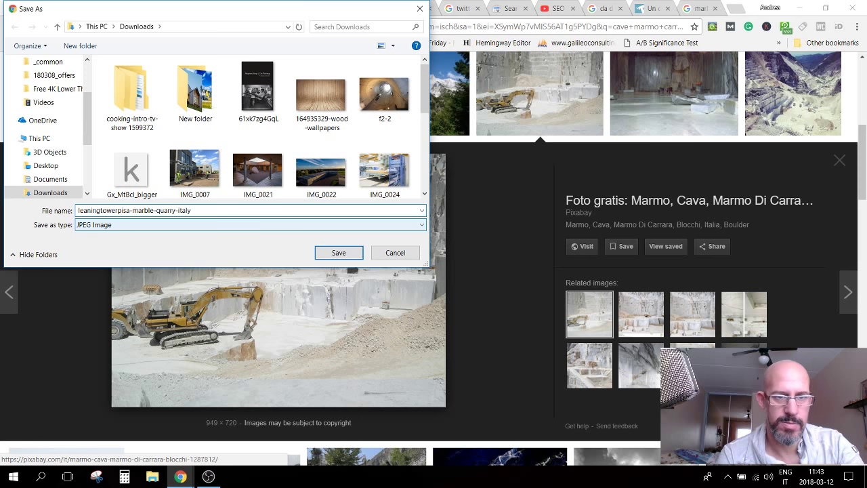
pyautogui.click(178, 210)
pyautogui.write('carra')
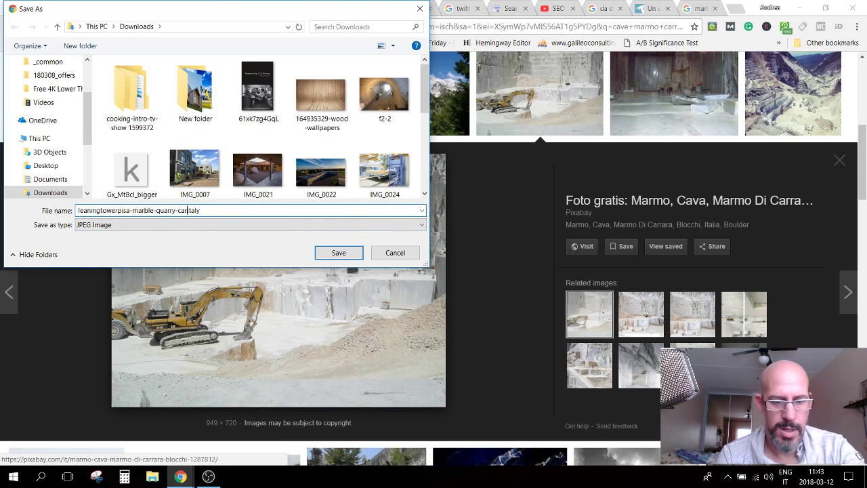
pyautogui.write('ra')
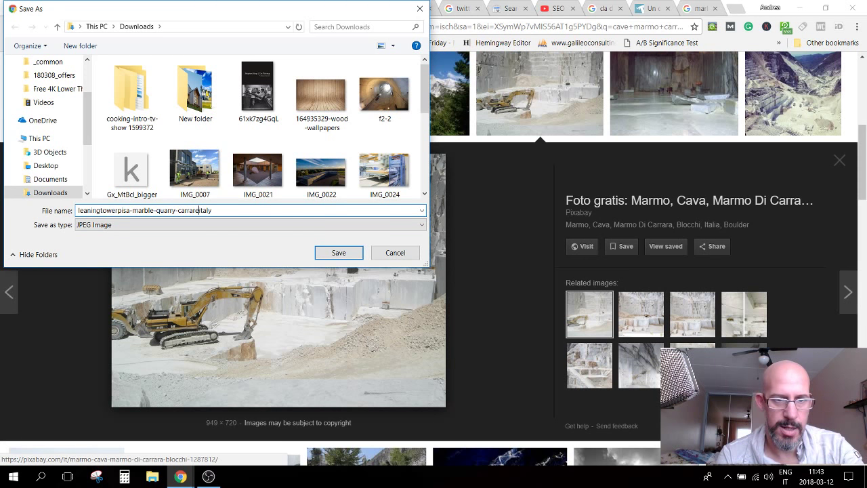
pyautogui.press('BackSpace')
pyautogui.press('BackSpace')
pyautogui.press('BackSpace')
pyautogui.press('BackSpace')
pyautogui.press('BackSpace')
pyautogui.press('BackSpace')
pyautogui.press('BackSpace')
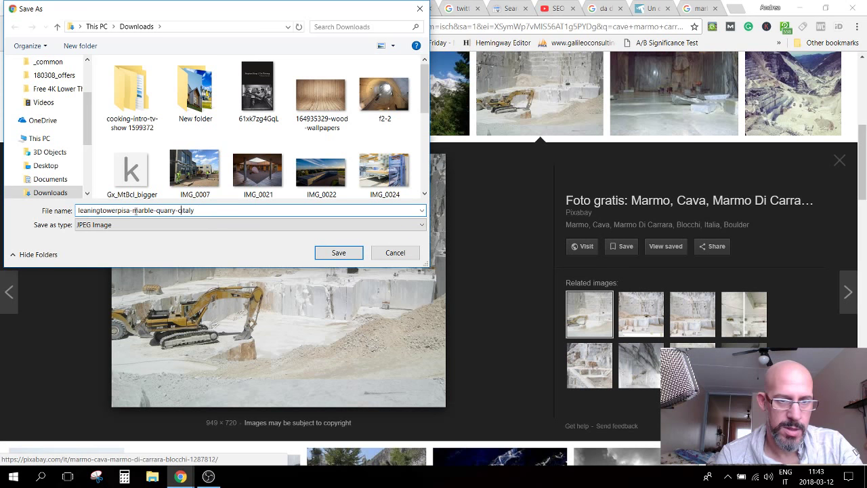
# Step: Insert "carrara-" before "marble" in the file name and save the photo as "leaningtowerpisa-carrara-marble-quarry-italy"
pyautogui.click(132, 210)
pyautogui.write('carra')
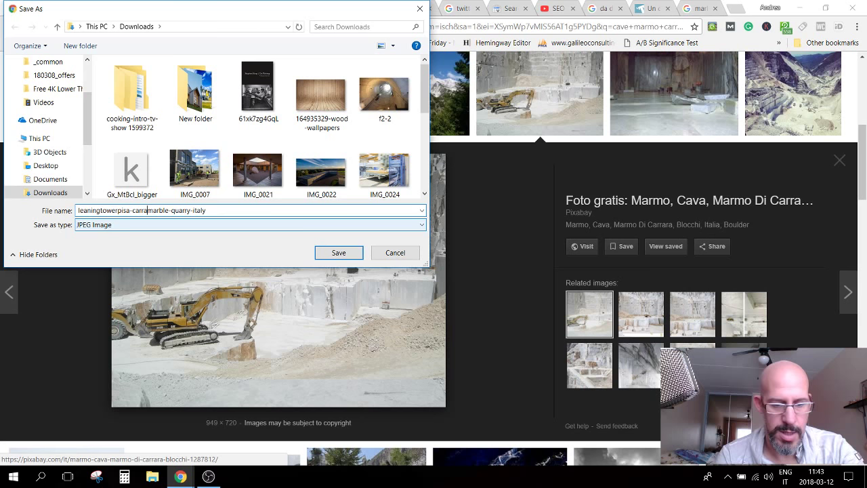
pyautogui.write('ra-')
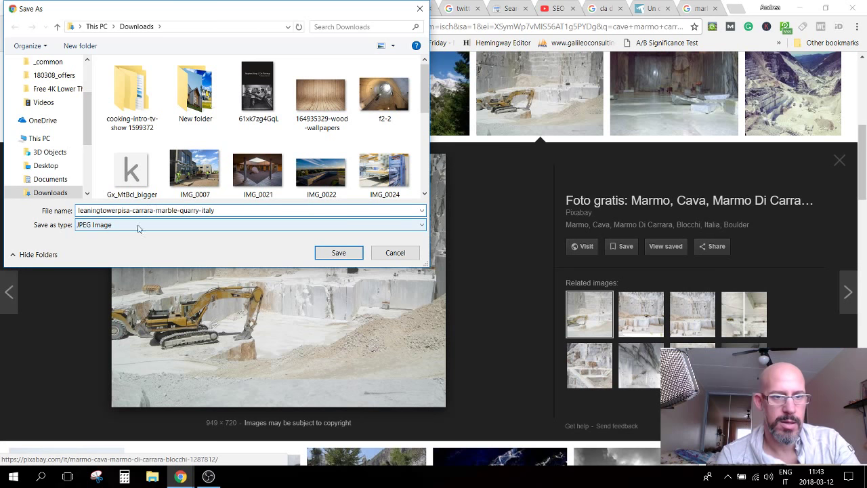
pyautogui.click(216, 210)
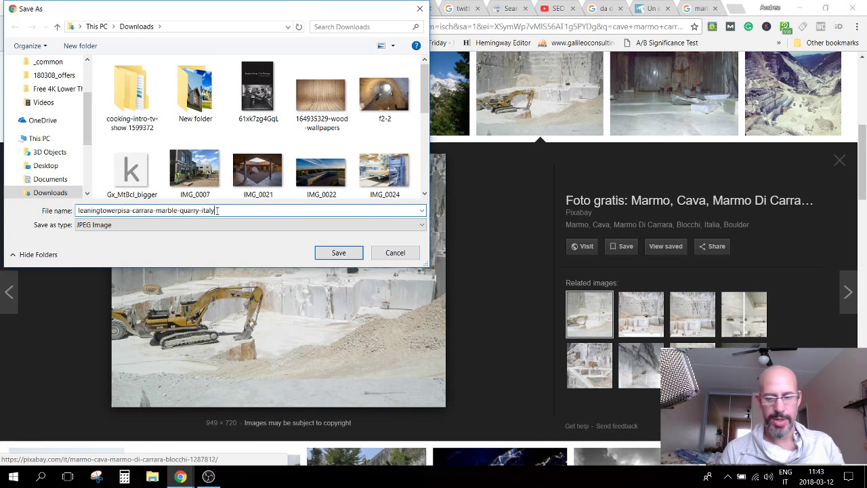
pyautogui.click(338, 253)
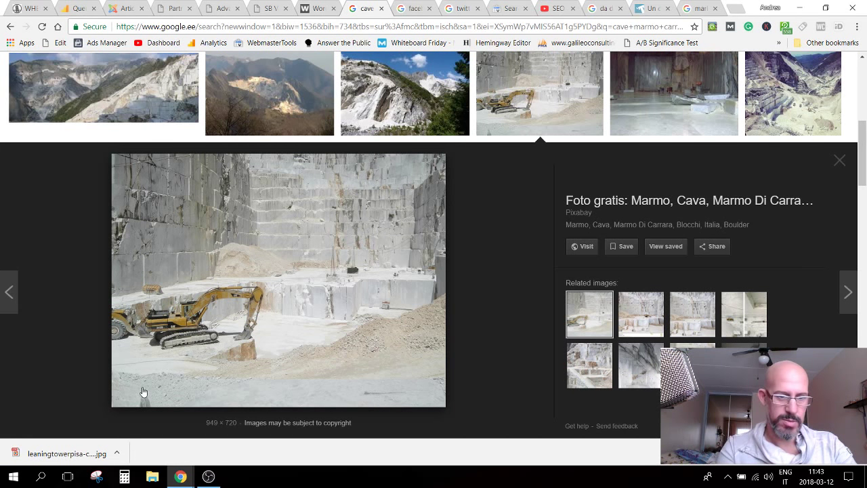
# Step: Open the downloaded quarry photo in the image viewer and crop it to a 16:9 area of 949 x 534 pixels, shifted slightly upward
pyautogui.click(117, 453)
pyautogui.click(132, 383)
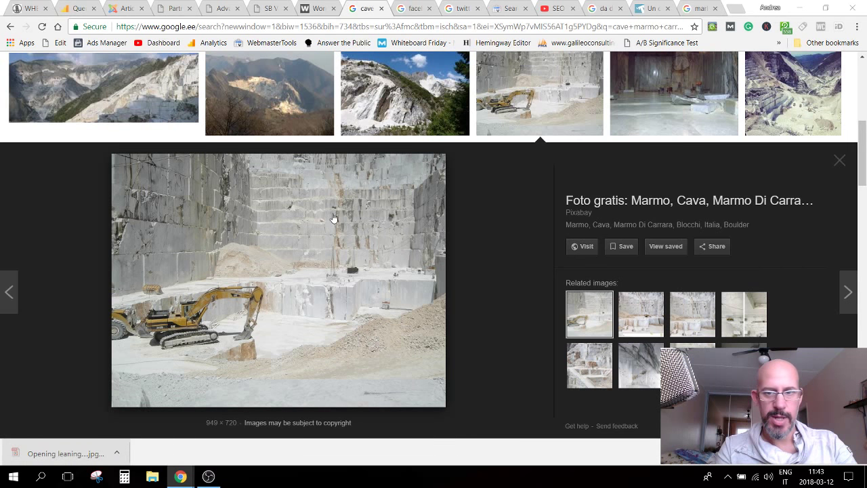
pyautogui.rightClick(447, 223)
pyautogui.moveTo(482, 242)
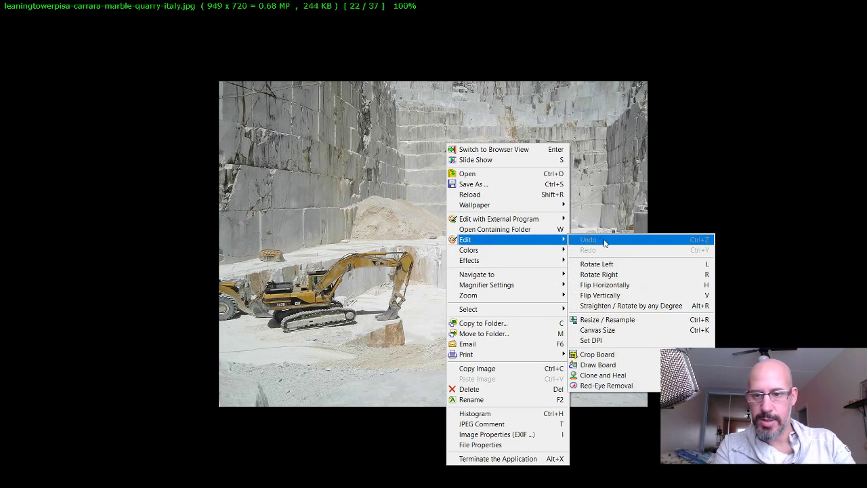
pyautogui.click(600, 354)
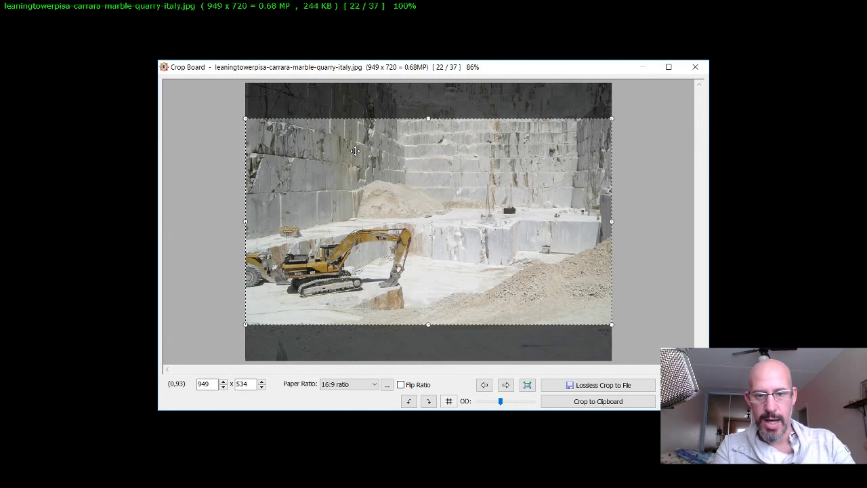
pyautogui.press('Up')
pyautogui.press('Up')
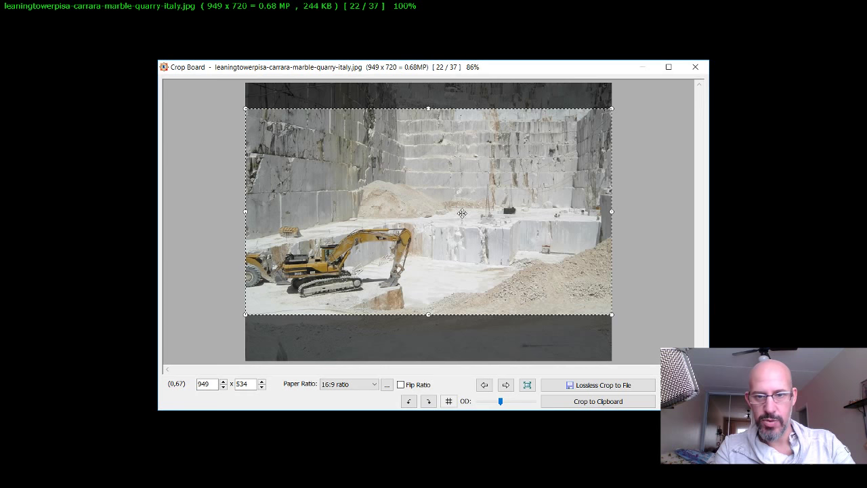
pyautogui.press('Return')
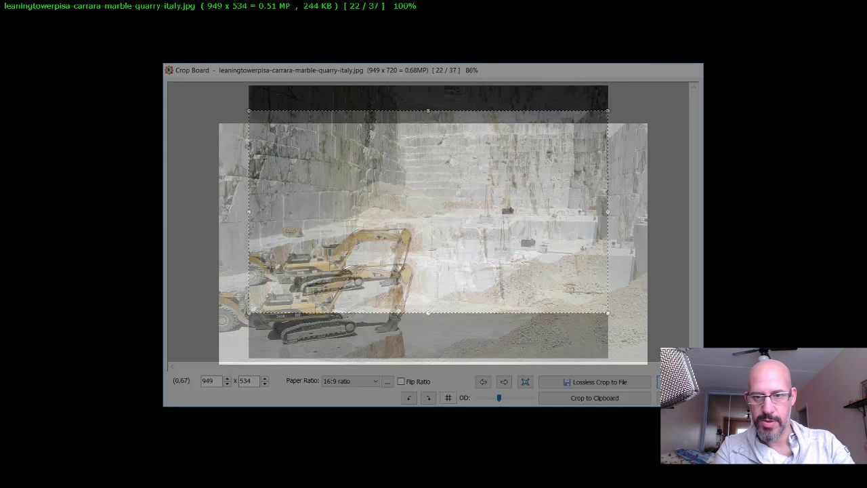
# Step: Adjust the cropped photo's RGB input levels to 20 for the shadows, 0.84 for the midtones and 242 for the highlights
pyautogui.rightClick(466, 143)
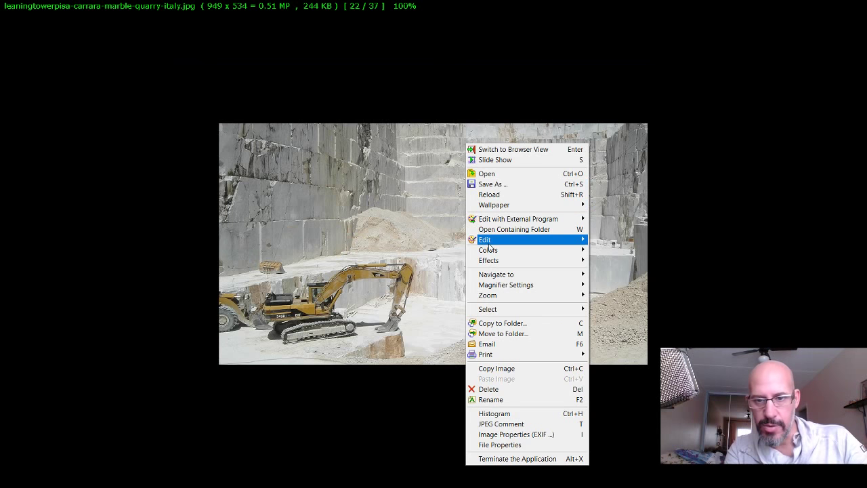
pyautogui.moveTo(504, 244)
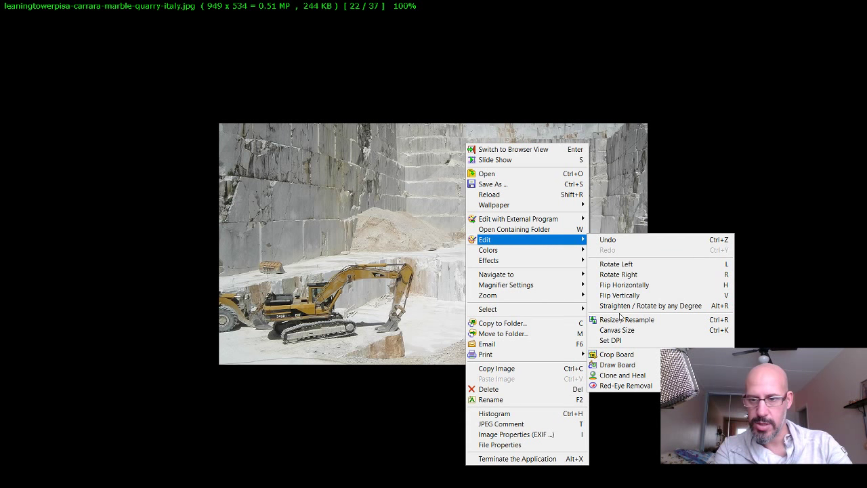
pyautogui.moveTo(579, 250)
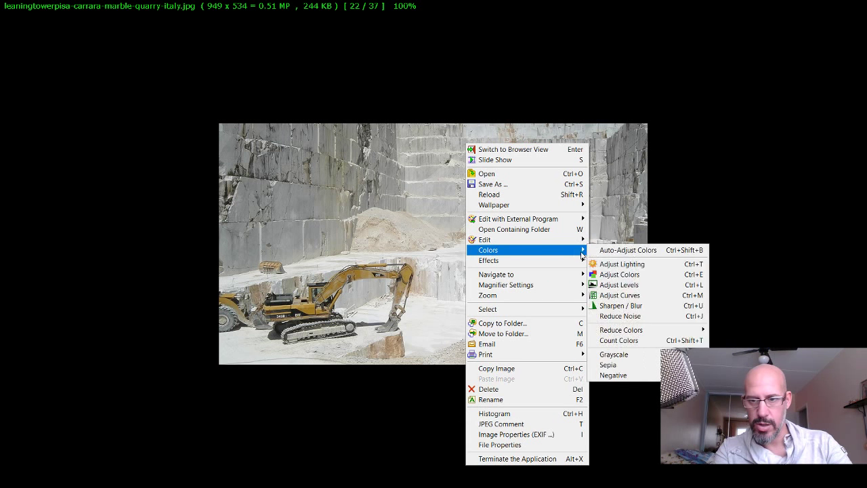
pyautogui.click(616, 285)
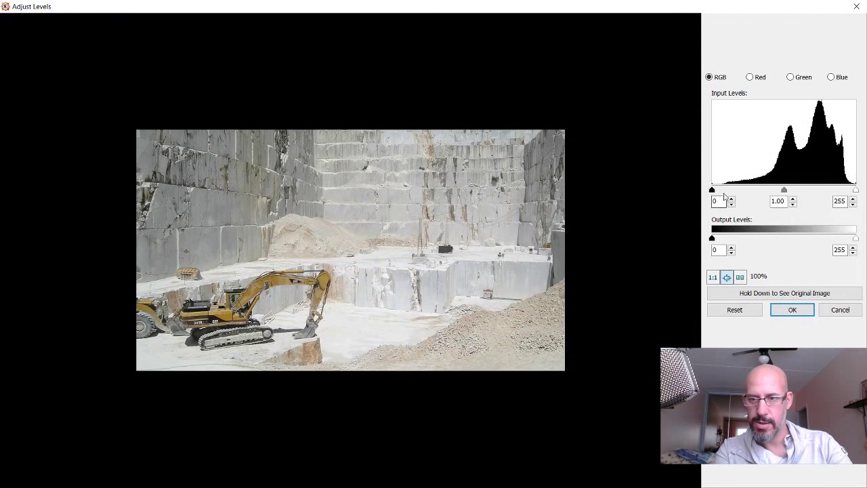
pyautogui.moveTo(712, 190); pyautogui.dragTo(722, 191)
pyautogui.moveTo(855, 190)
pyautogui.mouseDown()
pyautogui.moveTo(834, 191)
pyautogui.moveTo(851, 192)
pyautogui.mouseUp()
pyautogui.moveTo(785, 190); pyautogui.dragTo(793, 193)
pyautogui.moveTo(786, 296); pyautogui.dragTo(787, 298)
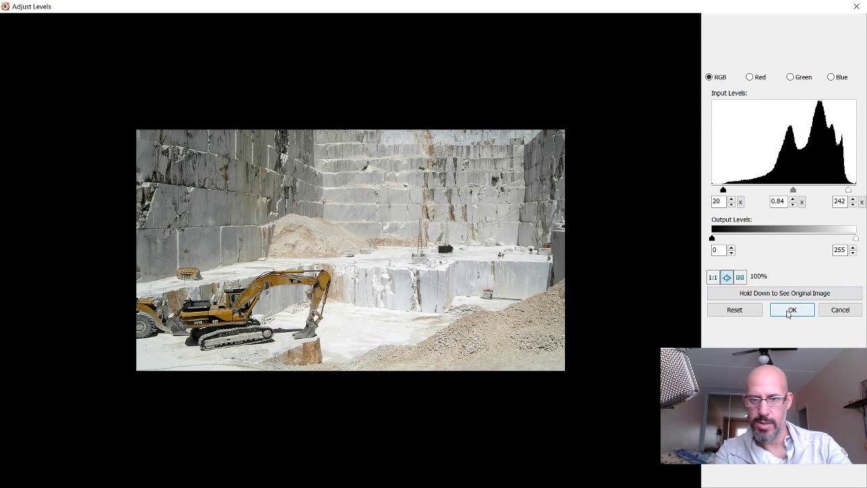
pyautogui.click(788, 310)
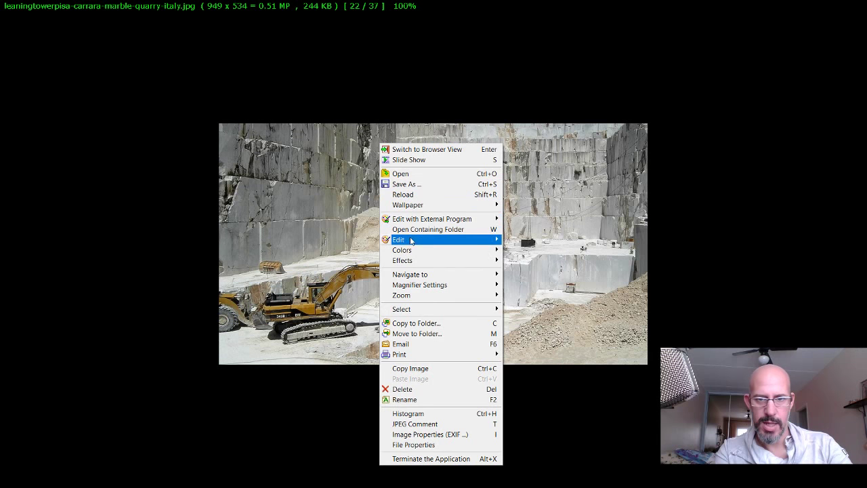
# Step: Check the edited quarry photo's pixel dimensions in the Resize / Resample settings
pyautogui.moveTo(411, 241)
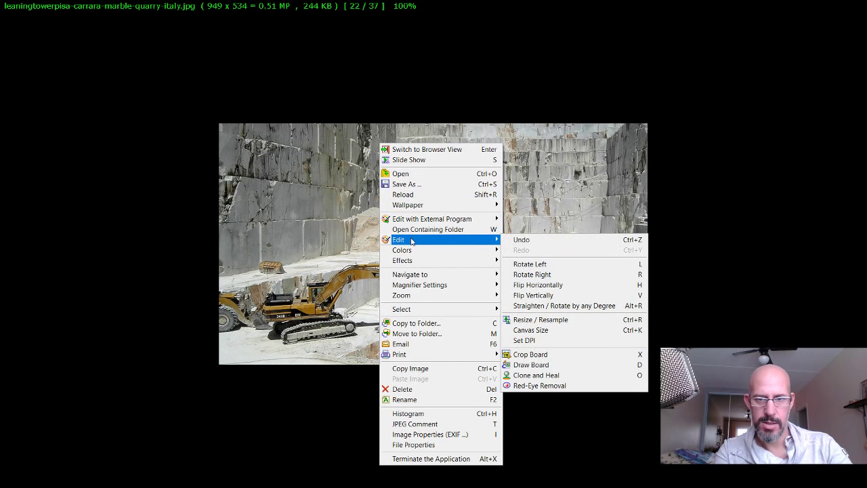
pyautogui.click(539, 320)
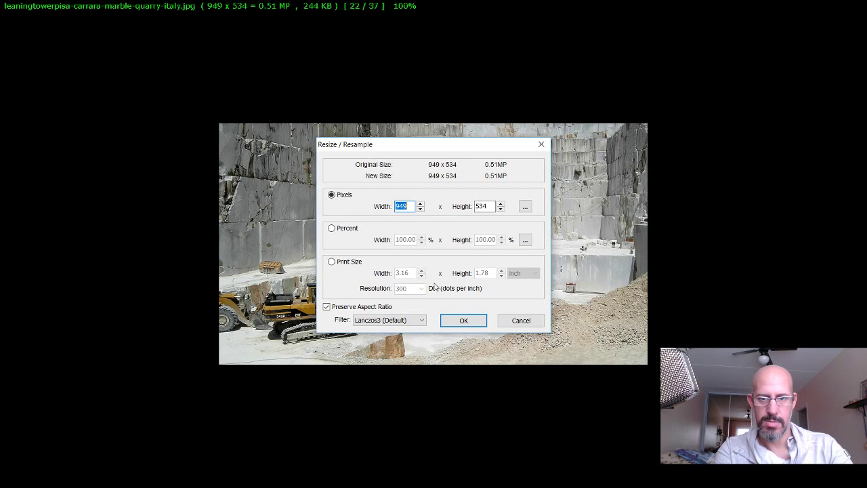
pyautogui.click(455, 323)
# Step: Save the edited photo as a quality 75 JPEG over the existing "leaningtowerpisa-carrara-marble-quarry-italy" file in Downloads and close the image viewer
pyautogui.rightClick(419, 141)
pyautogui.click(452, 184)
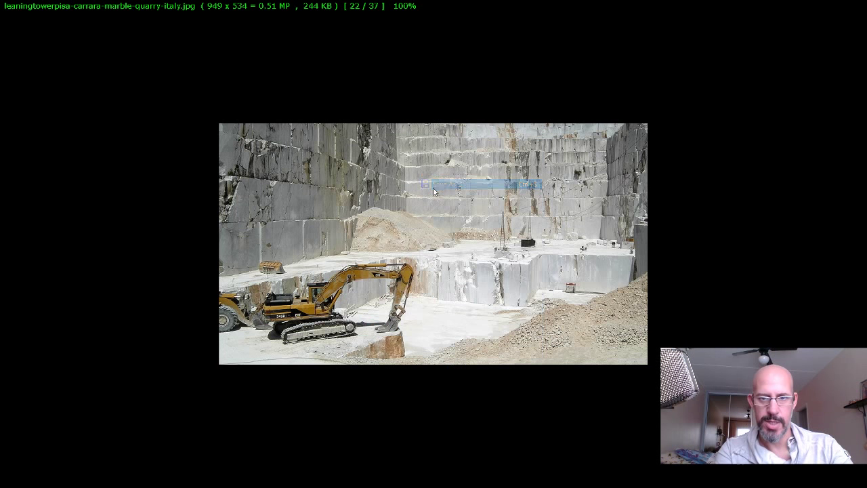
pyautogui.click(528, 354)
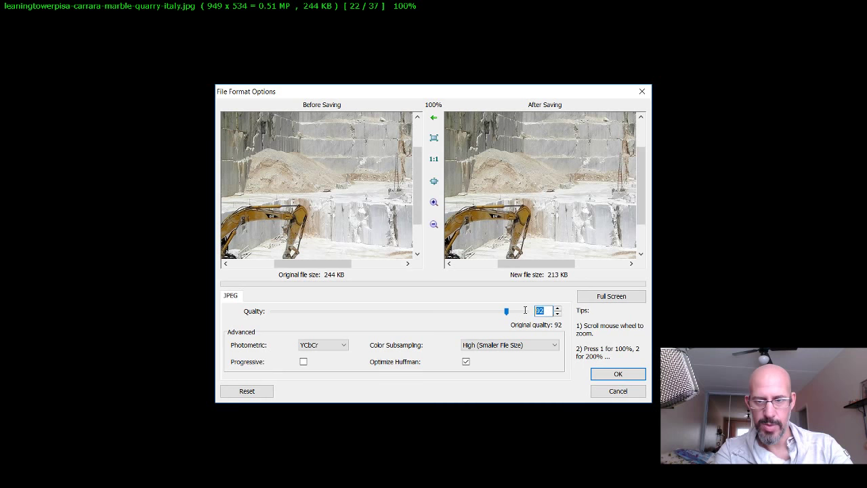
pyautogui.write('75')
pyautogui.click(617, 374)
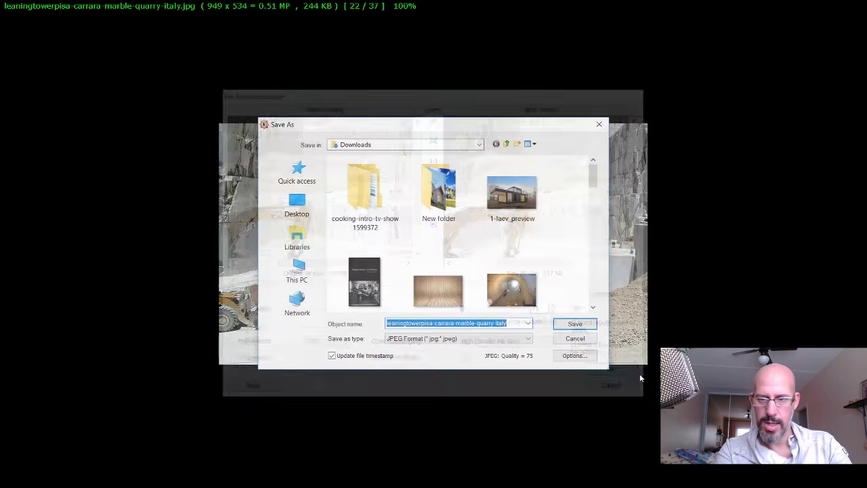
pyautogui.click(576, 324)
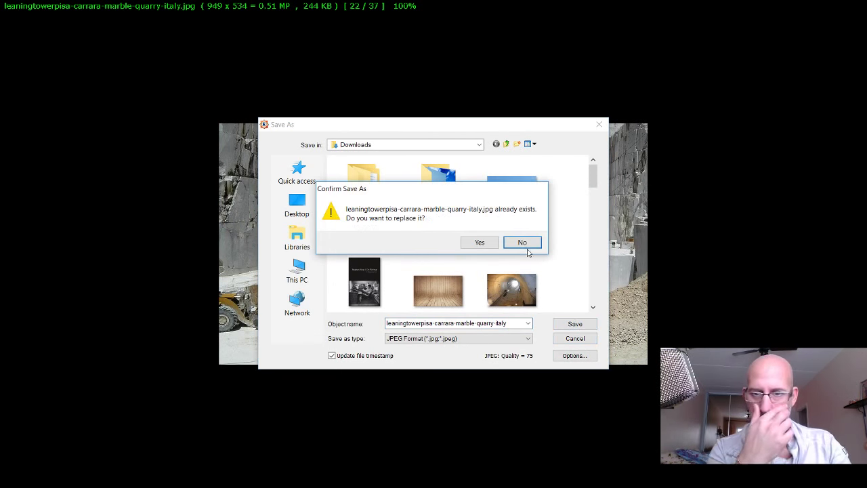
pyautogui.click(486, 245)
pyautogui.press('Escape')
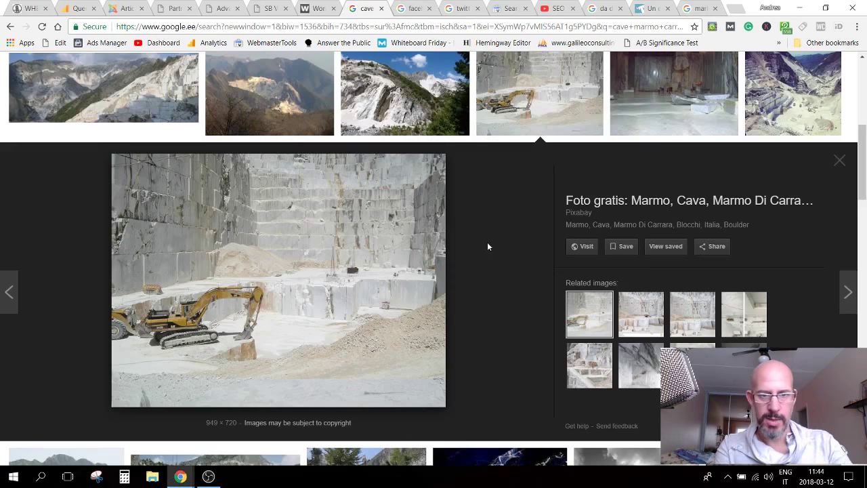
# Step: Switch to the "marble mine vs marble cave" search results page and select its whole web address
pyautogui.scroll(3, 407, 275)
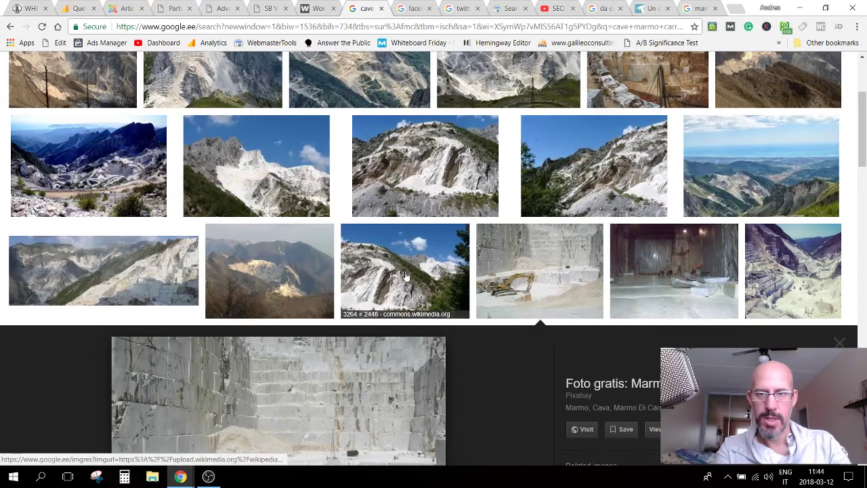
pyautogui.scroll(1, 406, 276)
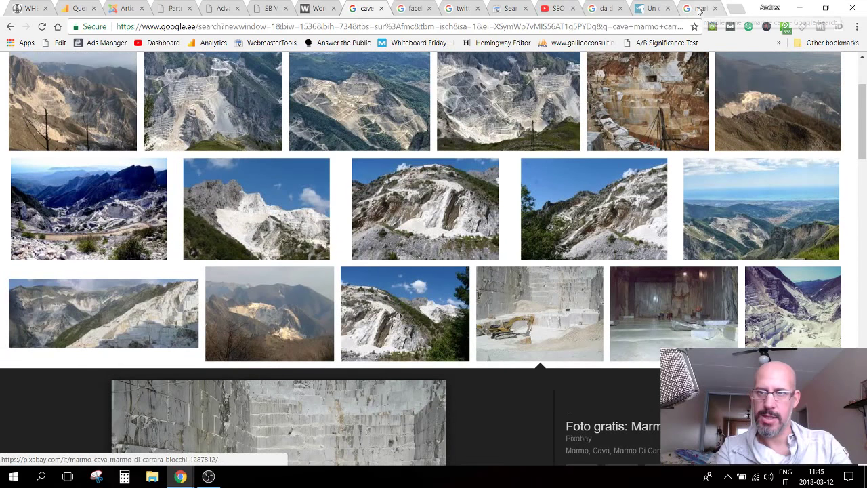
pyautogui.click(698, 8)
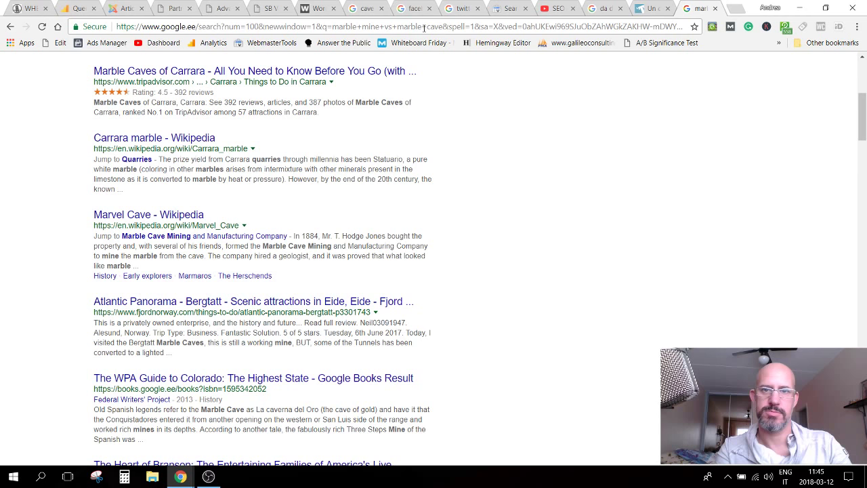
pyautogui.click(424, 28)
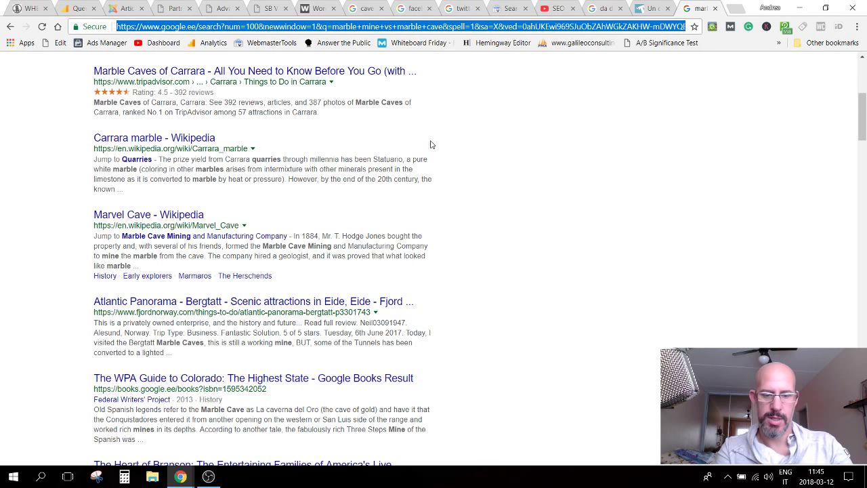
# Step: Search Google Images for "leaning tower white" and look through the results
pyautogui.write('leaning tower')
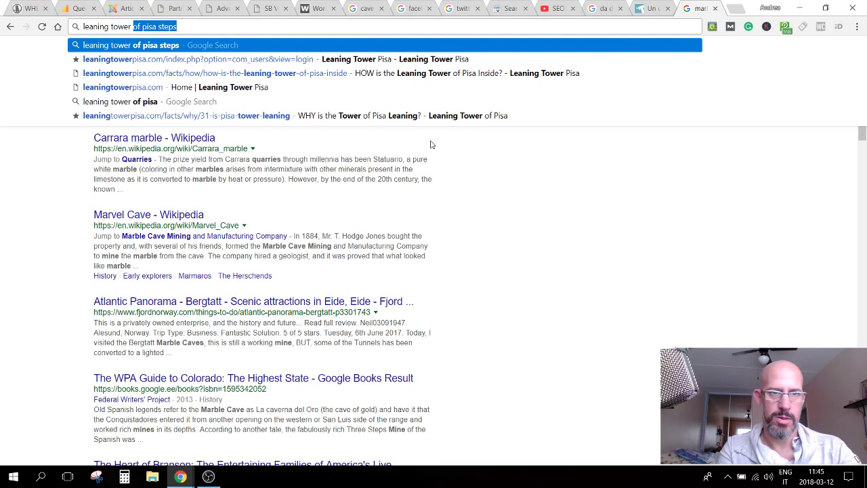
pyautogui.write(' white')
pyautogui.press('Return')
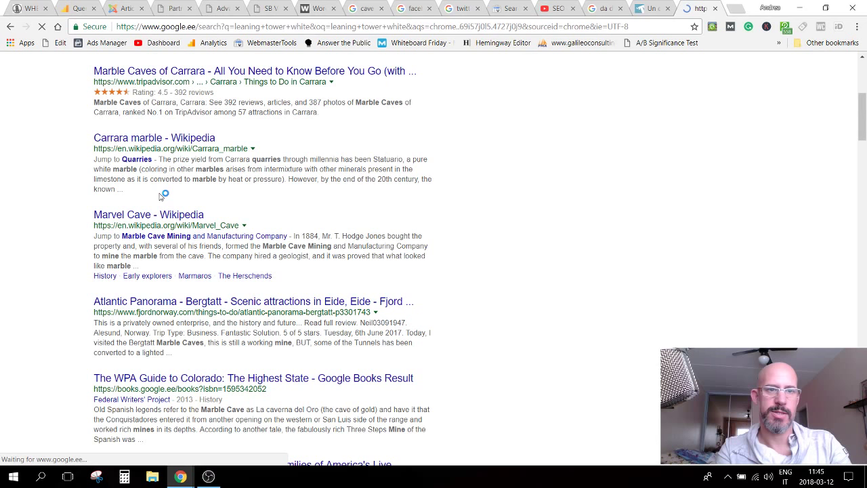
pyautogui.click(134, 108)
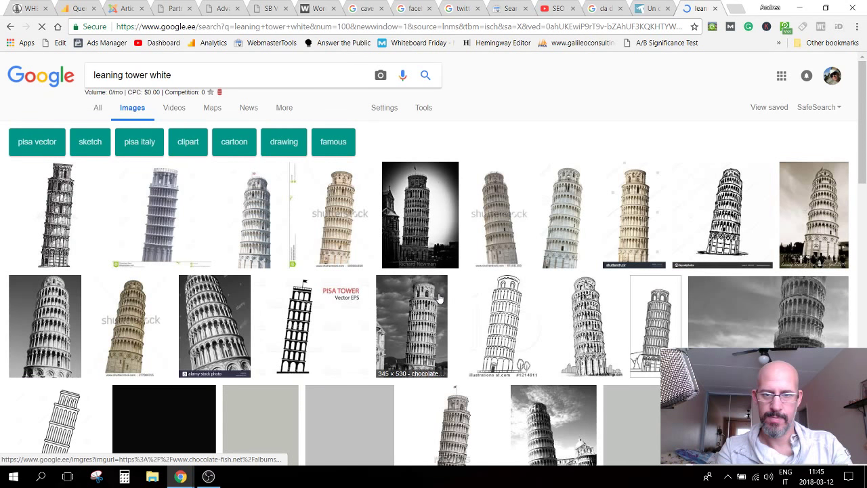
pyautogui.scroll(-6, 438, 298)
pyautogui.scroll(5, 437, 296)
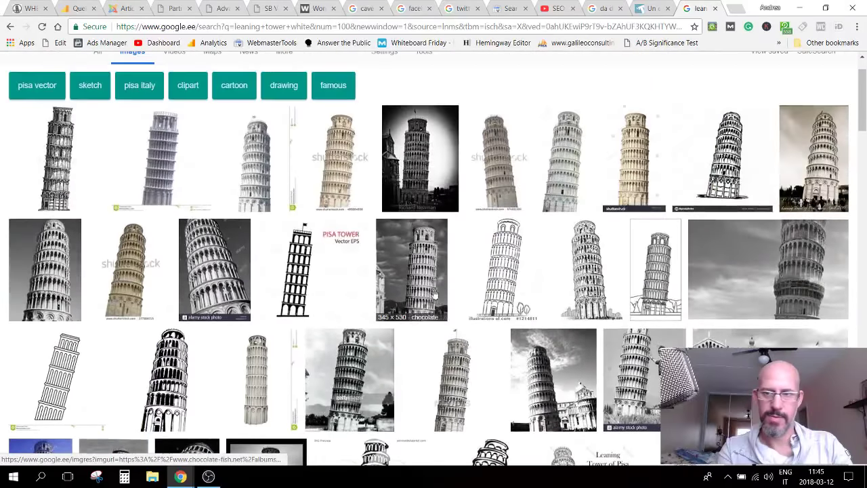
pyautogui.scroll(1, 169, 108)
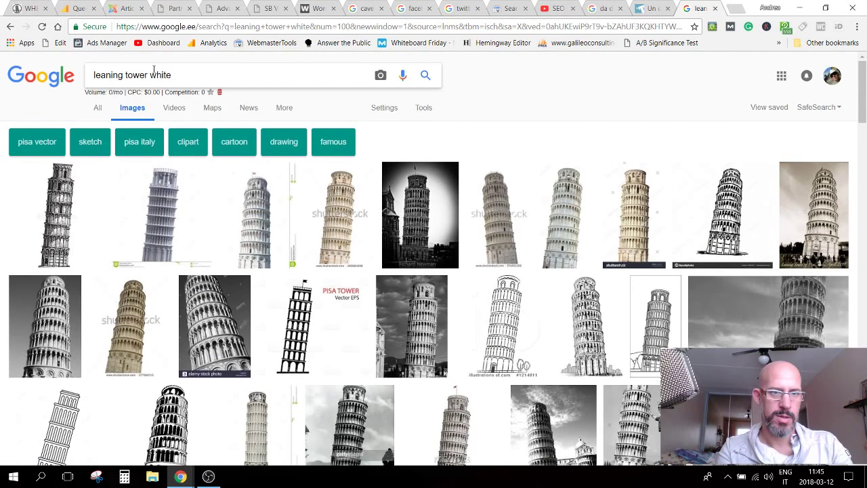
# Step: Search for images of "leaning tower marble" instead of the white tower
pyautogui.doubleClick(160, 74)
pyautogui.write('marble')
pyautogui.press('Return')
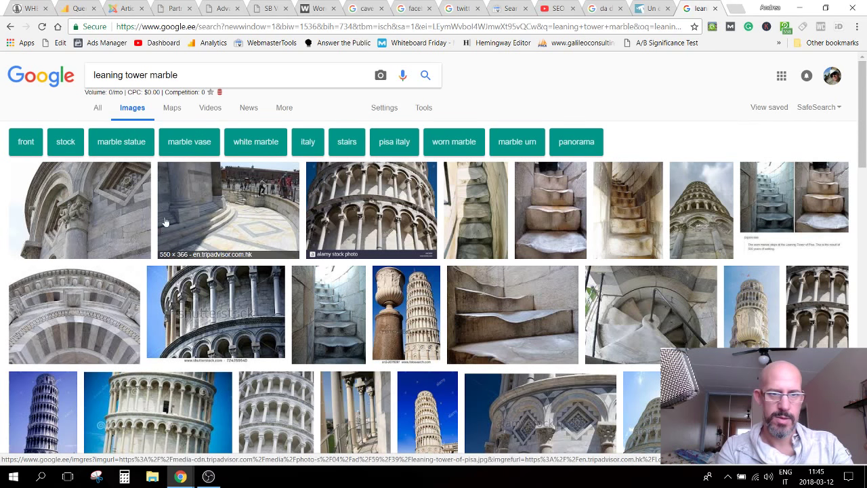
# Step: Filter the image results to large pictures labeled for reuse with modification
pyautogui.click(423, 107)
pyautogui.click(196, 128)
pyautogui.click(199, 163)
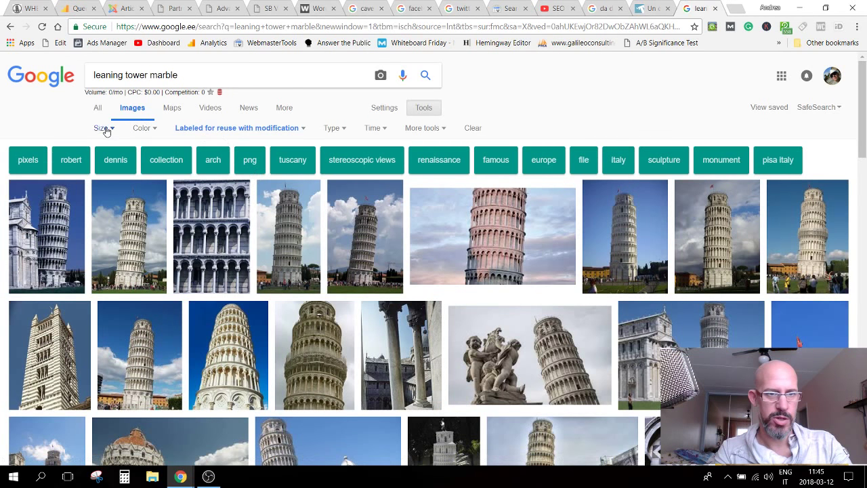
pyautogui.click(103, 128)
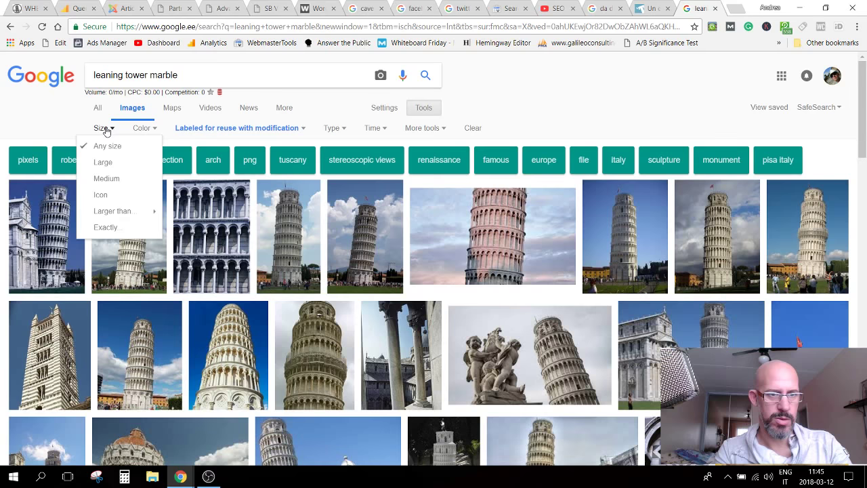
pyautogui.click(102, 162)
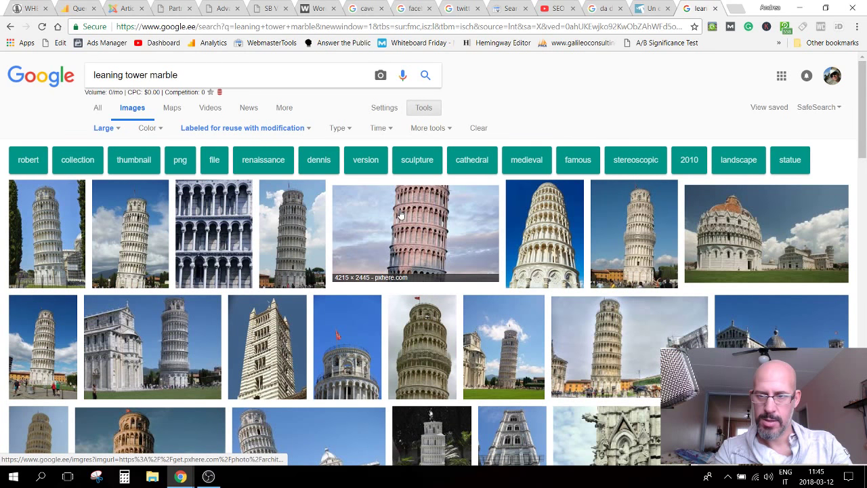
# Step: Browse the filtered results and open the preview of the miniature Pisa tower standing against a plain beige background
pyautogui.scroll(-3, 399, 214)
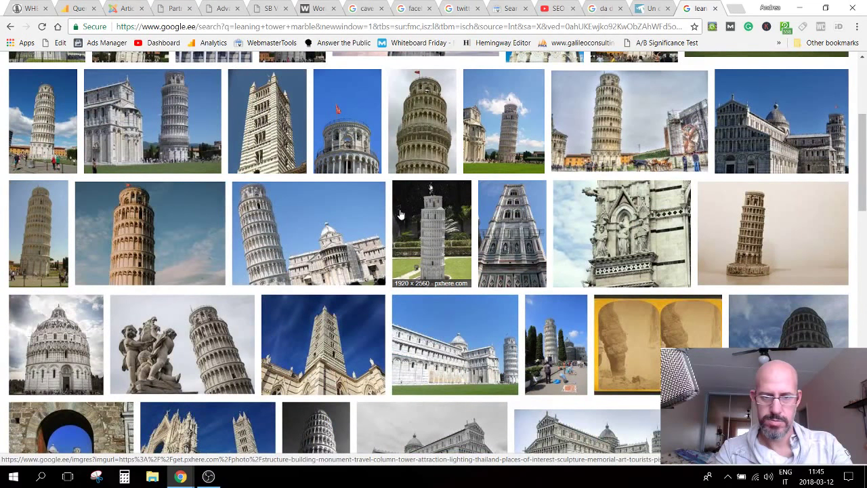
pyautogui.scroll(-1, 400, 214)
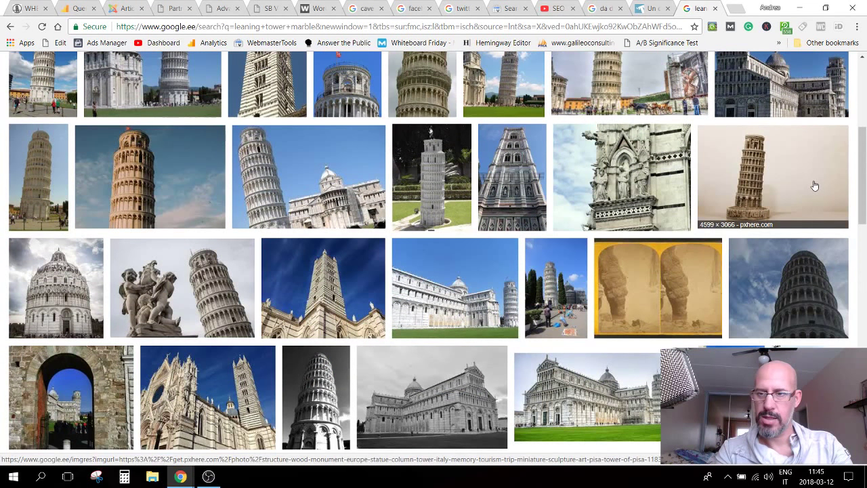
pyautogui.rightClick(754, 176)
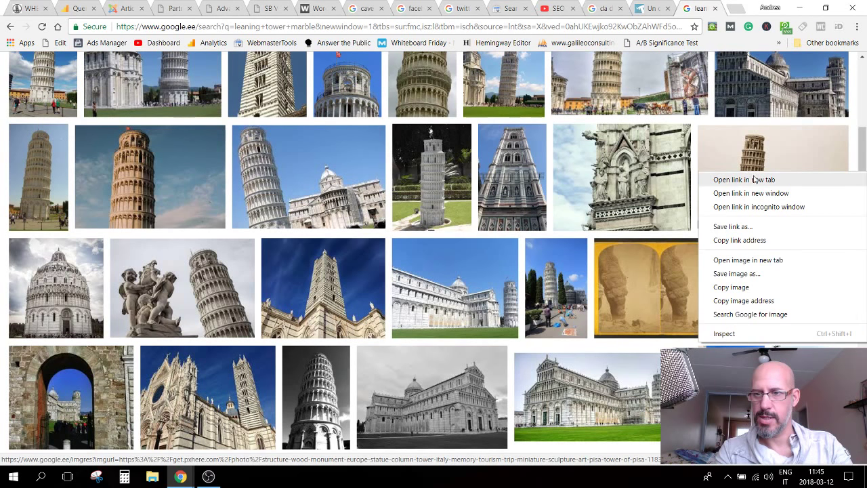
pyautogui.click(752, 157)
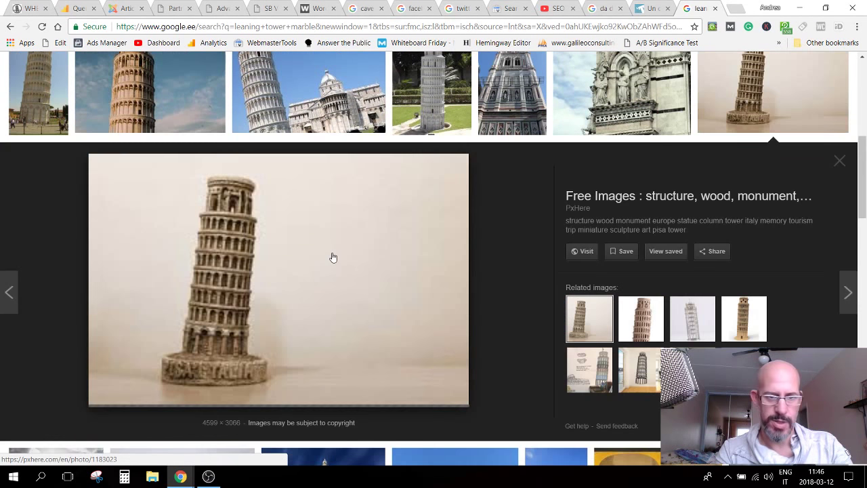
# Step: Compare the related images of tower sculptures, and return to the PxHere photo of the miniature tower
pyautogui.rightClick(307, 222)
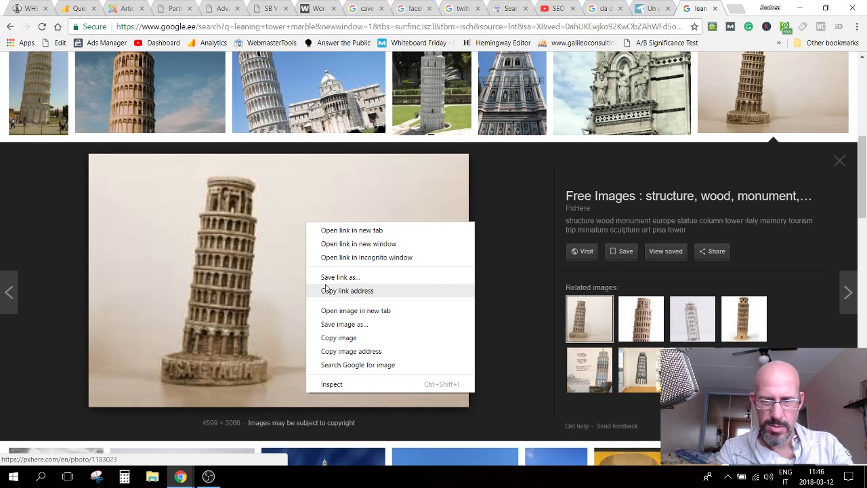
pyautogui.click(628, 323)
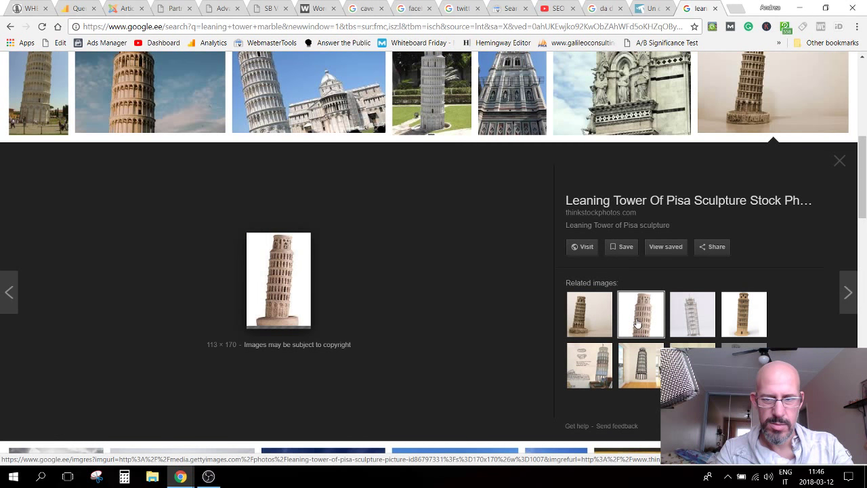
pyautogui.click(744, 314)
pyautogui.click(589, 317)
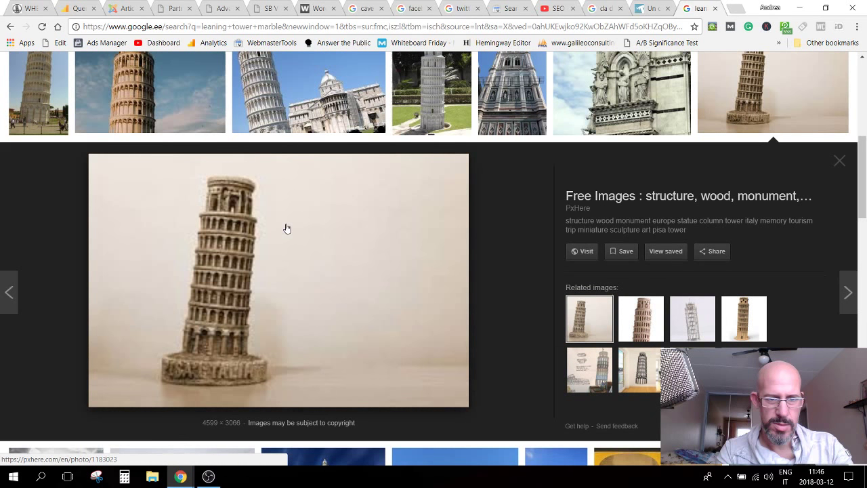
# Step: Save the previewed tower image to Downloads as leaningtowerpisa-made-out-of-marble-thumbnail.jpg
pyautogui.rightClick(288, 228)
pyautogui.press('v')
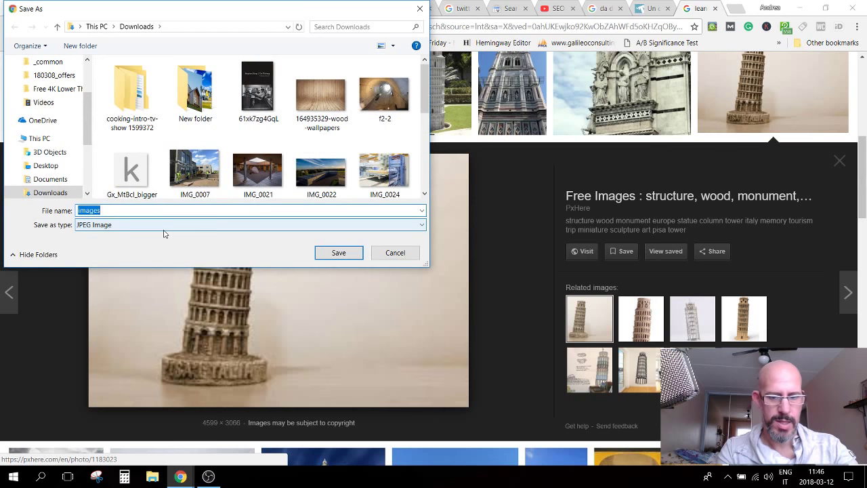
pyautogui.write('lea')
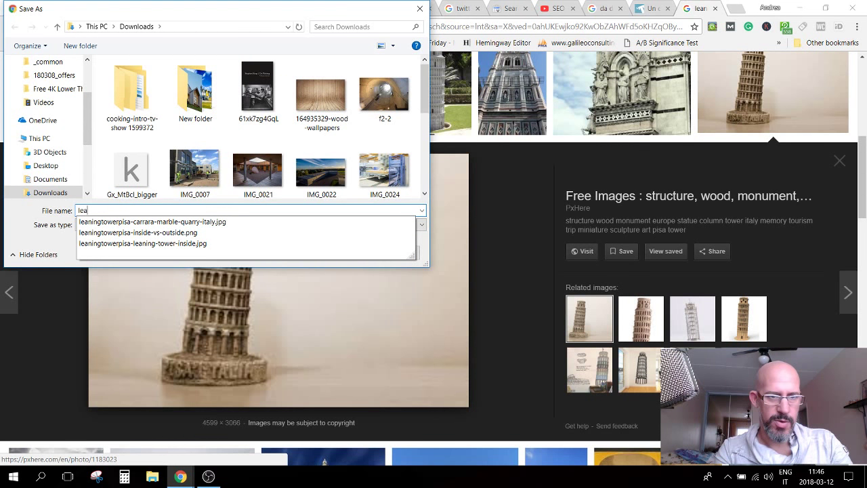
pyautogui.click(152, 222)
pyautogui.doubleClick(147, 211)
pyautogui.press('BackSpace')
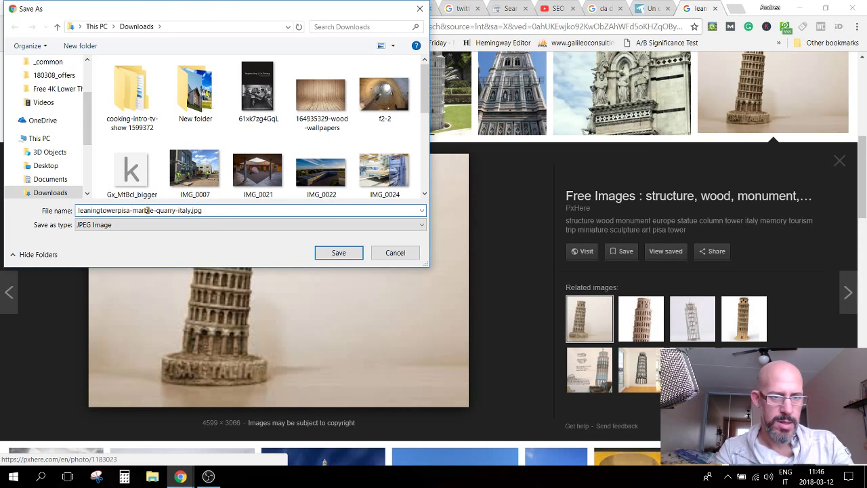
pyautogui.write('ma')
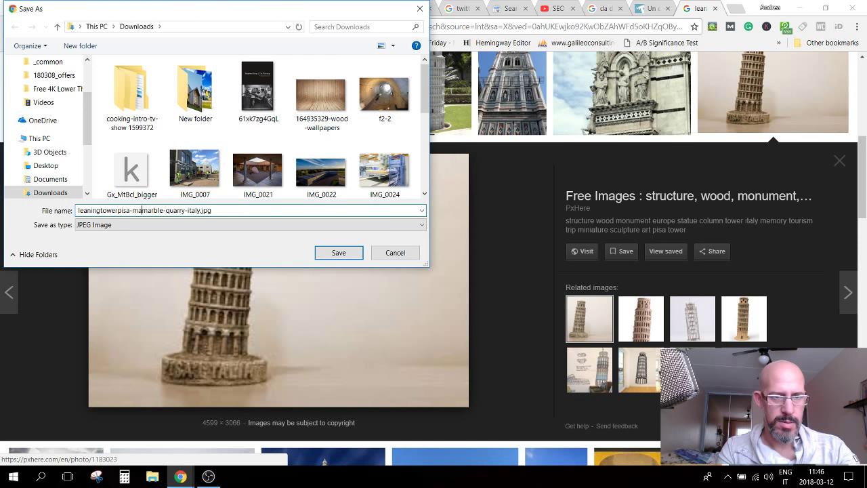
pyautogui.write('de-out-of')
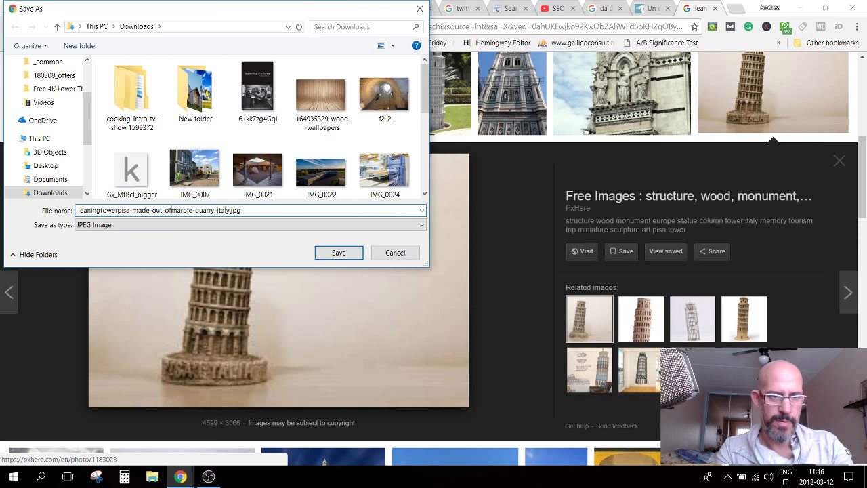
pyautogui.write('-')
pyautogui.moveTo(197, 210); pyautogui.dragTo(236, 212)
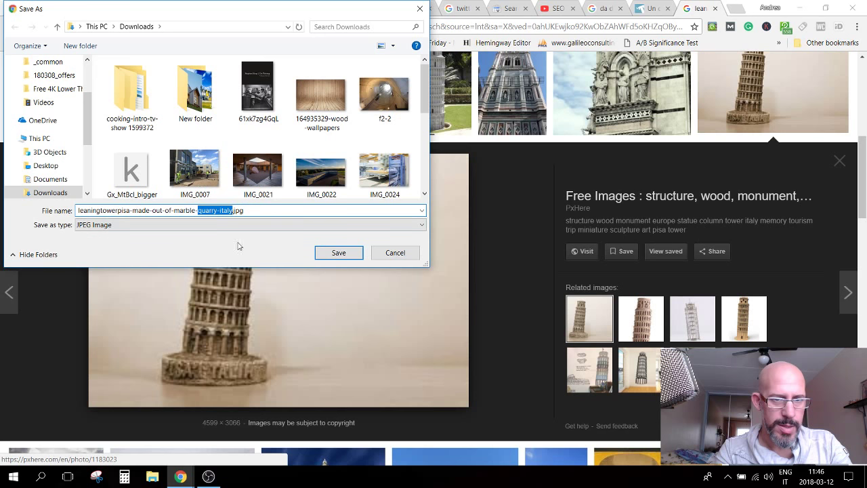
pyautogui.write('thumb')
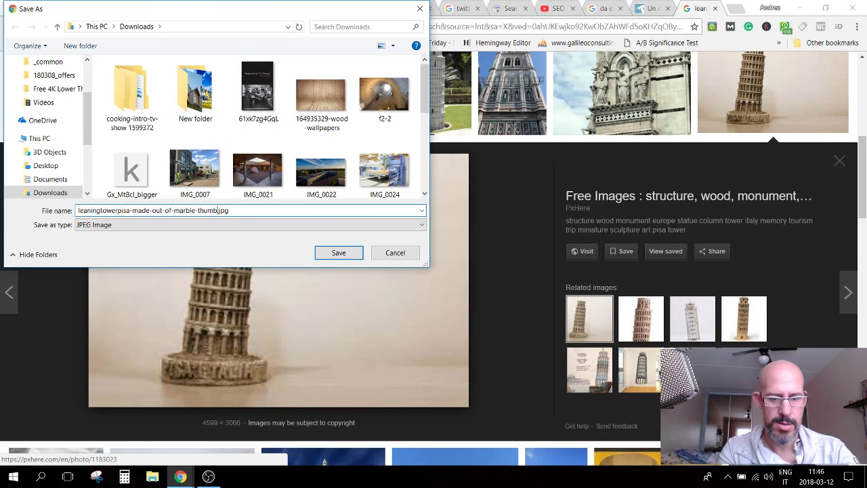
pyautogui.click(328, 256)
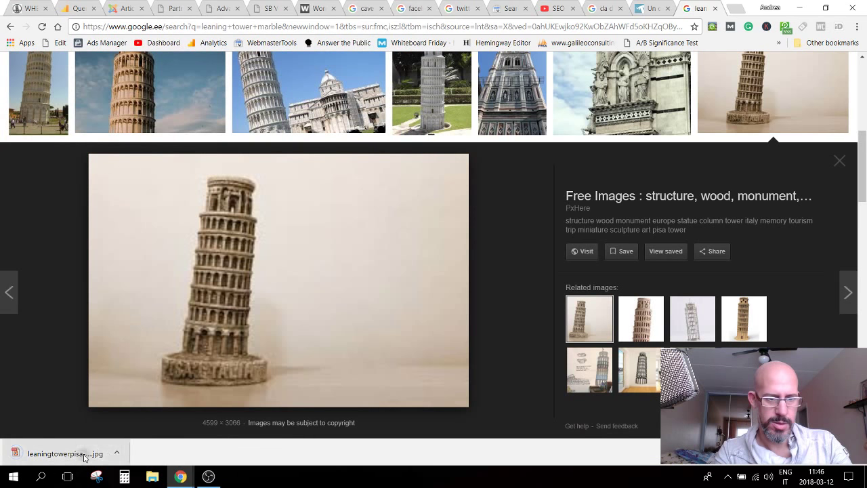
# Step: Open the downloaded thumbnail in the image viewer and crop it to a 16:9 ratio at 275 x 155 pixels
pyautogui.click(84, 457)
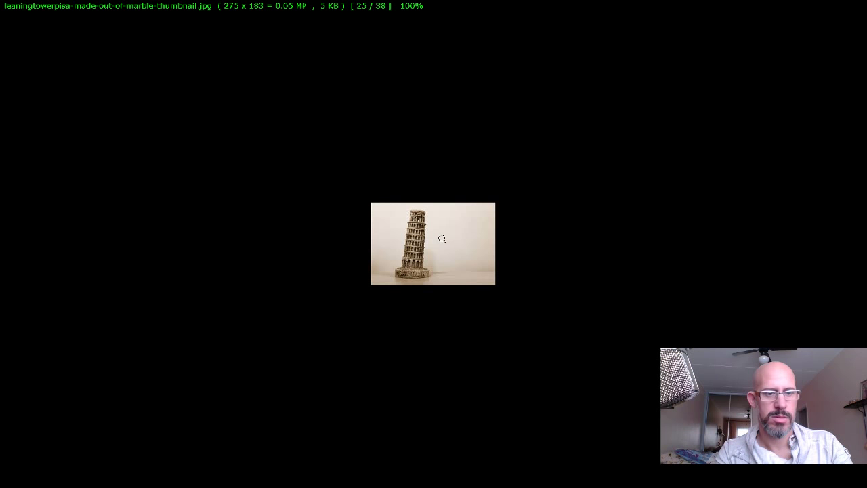
pyautogui.rightClick(442, 236)
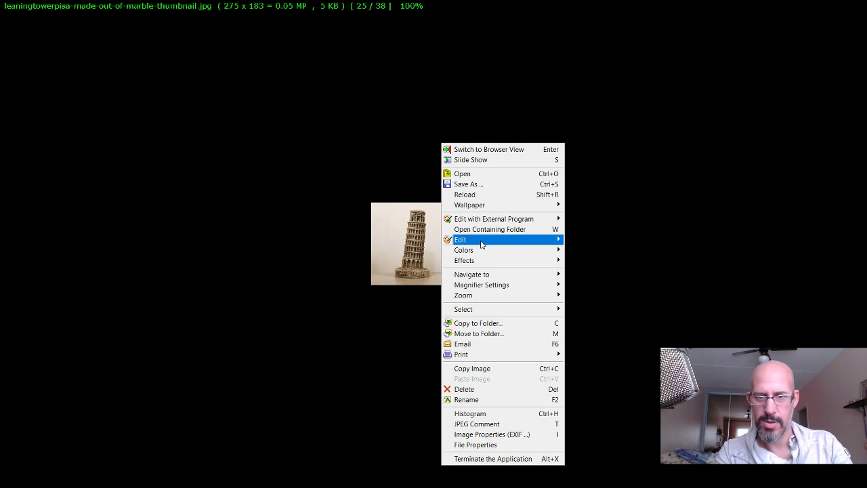
pyautogui.moveTo(481, 244)
pyautogui.click(622, 356)
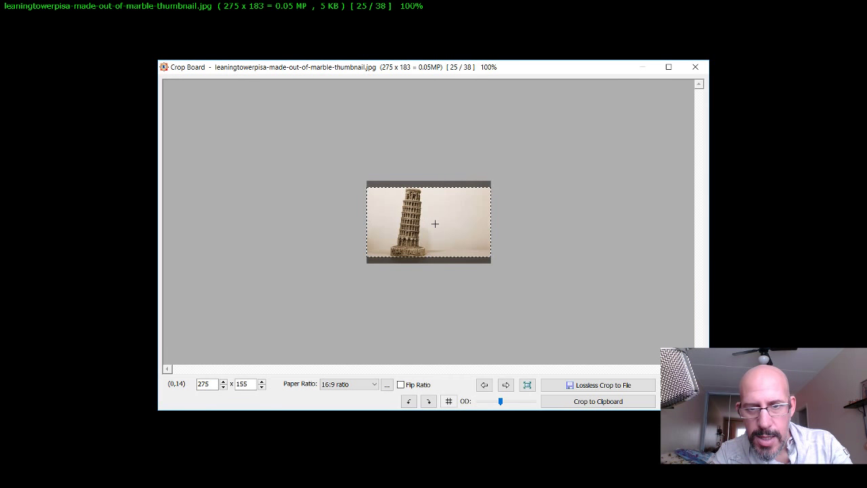
pyautogui.click(681, 384)
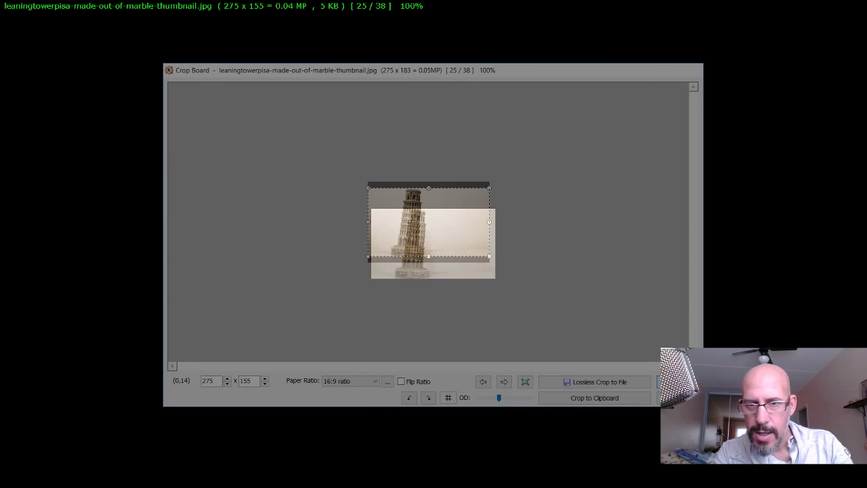
# Step: Brighten the thumbnail with Adjust Levels, setting the RGB input white point to 243 and the midtones to 1.43
pyautogui.rightClick(455, 143)
pyautogui.moveTo(510, 239)
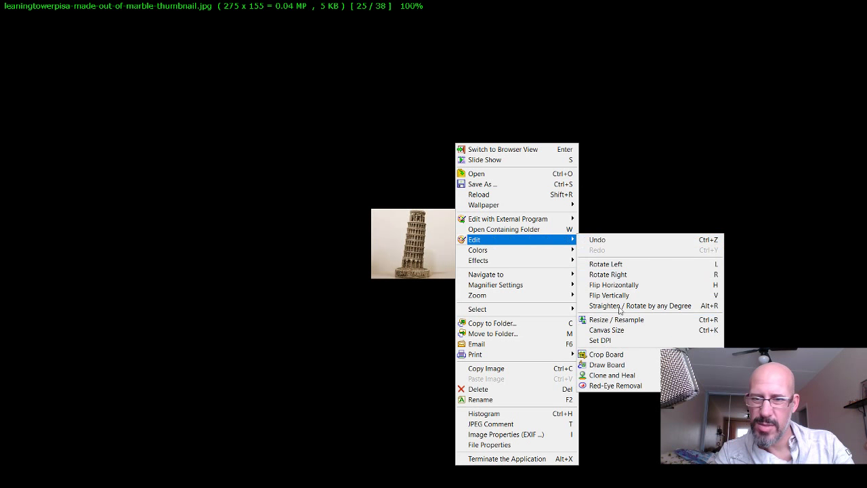
pyautogui.click(617, 283)
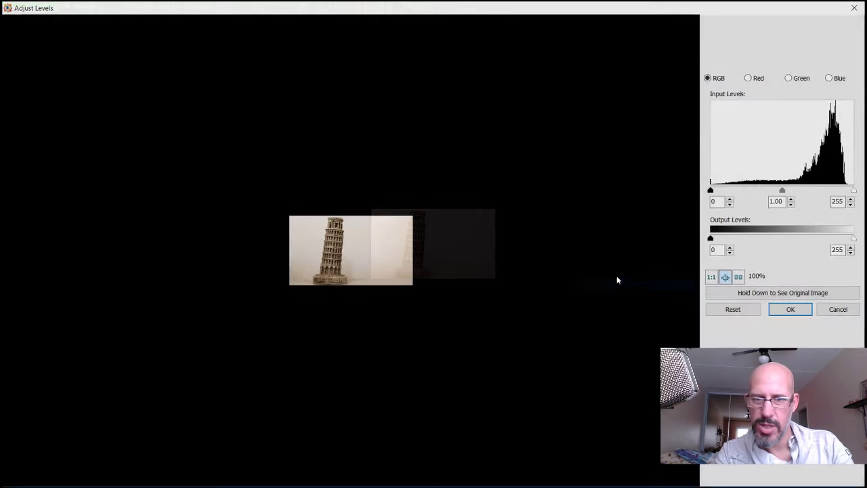
pyautogui.moveTo(711, 191); pyautogui.dragTo(735, 191)
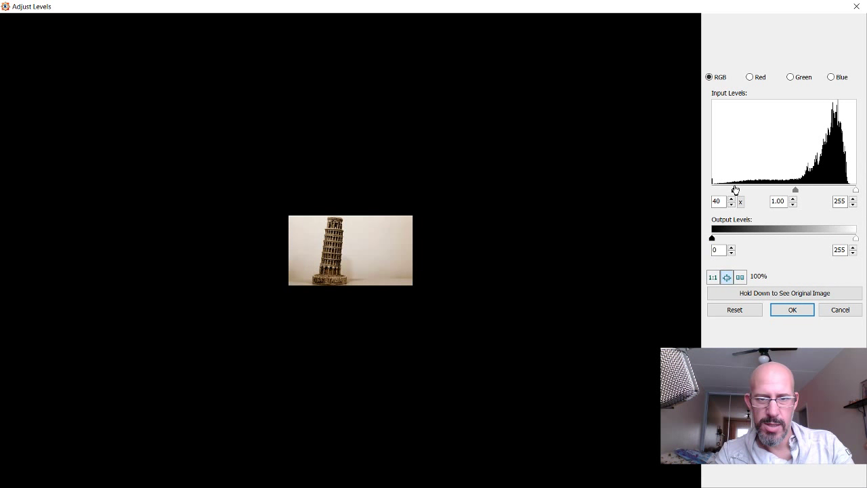
pyautogui.click(740, 202)
pyautogui.moveTo(855, 190); pyautogui.dragTo(850, 192)
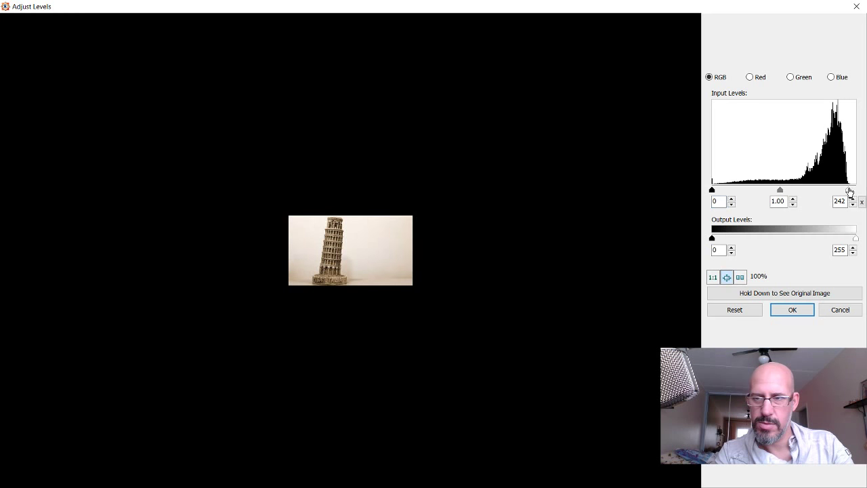
pyautogui.moveTo(780, 191); pyautogui.dragTo(762, 194)
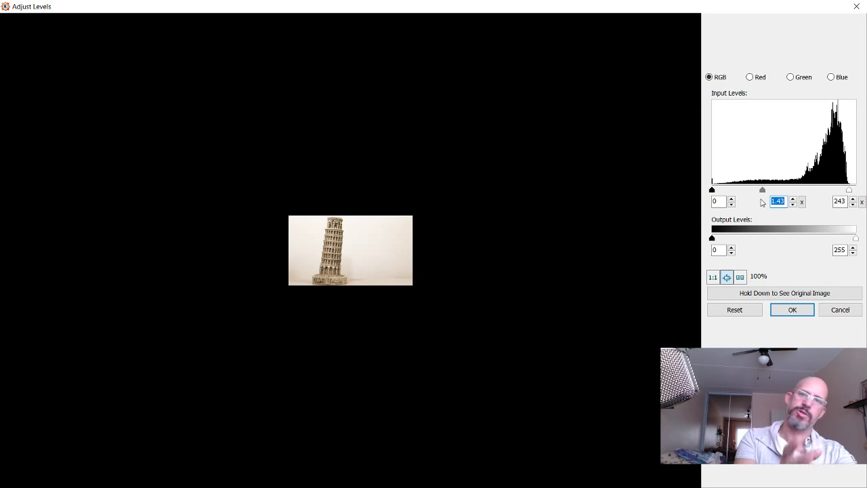
pyautogui.click(803, 312)
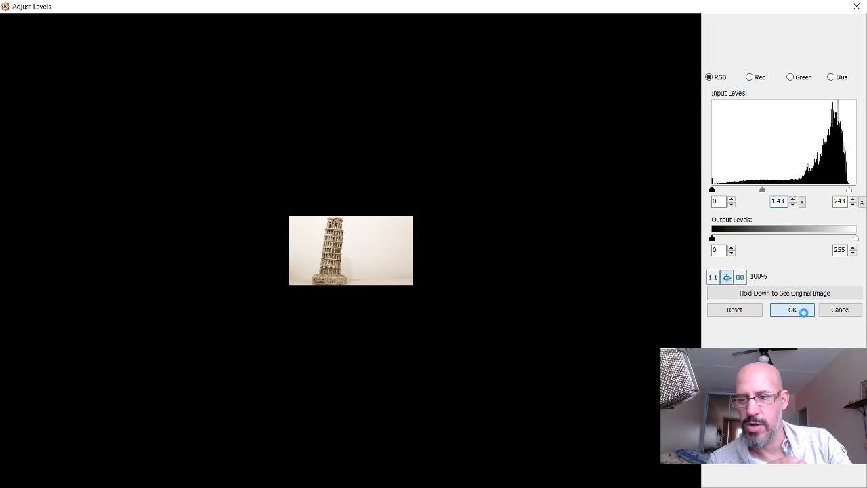
# Step: Resize the tower thumbnail to 250 x 141 pixels with the aspect ratio preserved
pyautogui.rightClick(425, 144)
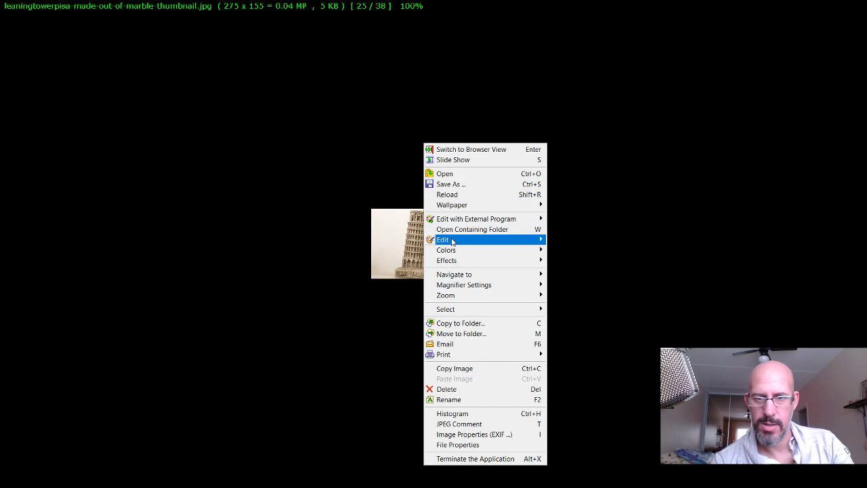
pyautogui.moveTo(452, 242)
pyautogui.click(584, 323)
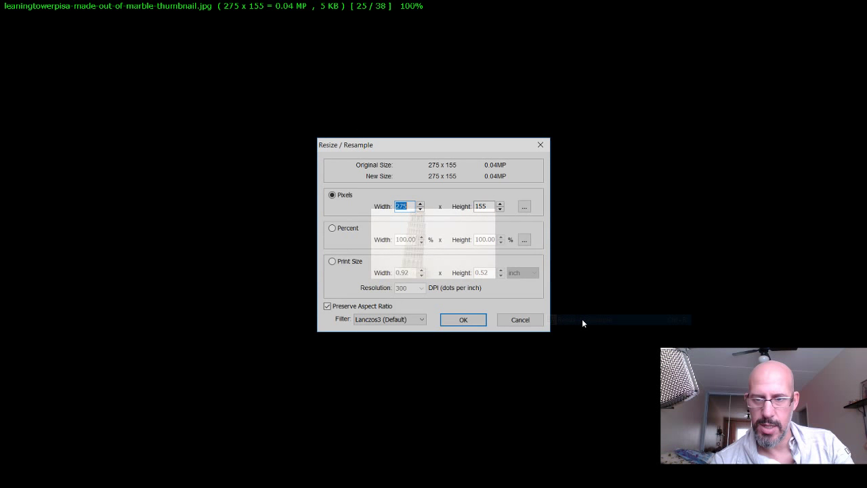
pyautogui.write('250')
pyautogui.click(452, 324)
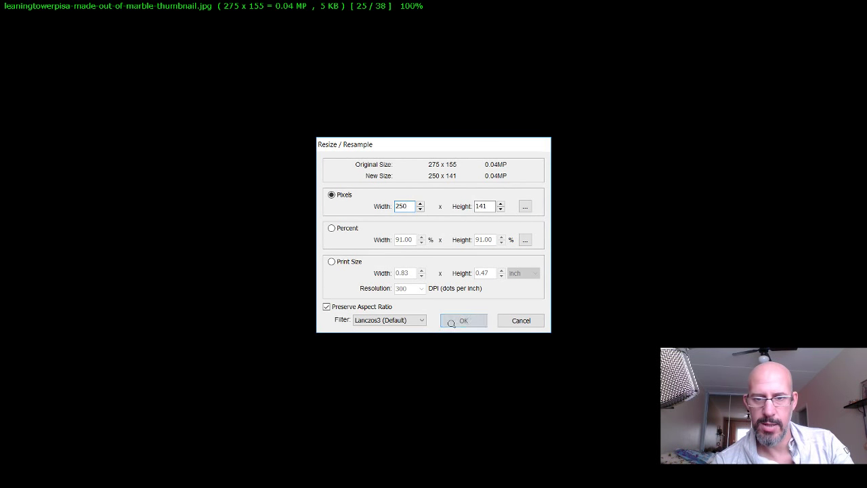
# Step: Save the thumbnail in Downloads over the existing leaningtowerpisa-made-out-of-marble-thumbnail.jpg and close the image viewer
pyautogui.rightClick(428, 228)
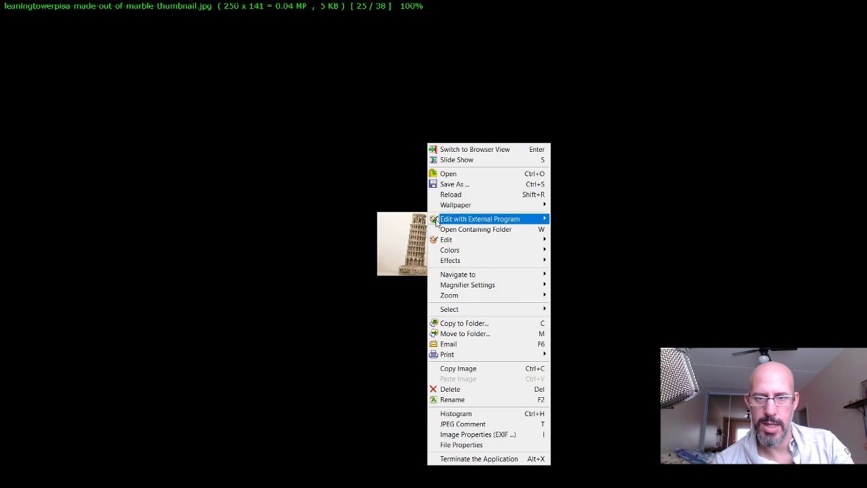
pyautogui.click(444, 184)
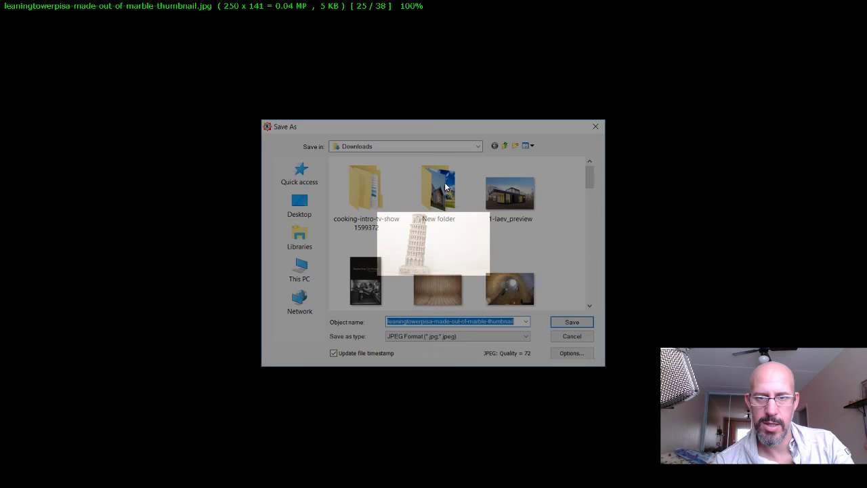
pyautogui.click(568, 327)
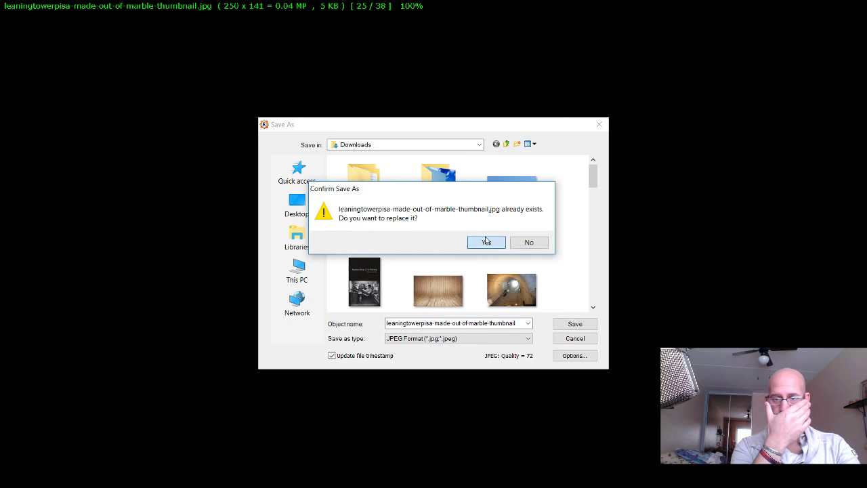
pyautogui.click(486, 241)
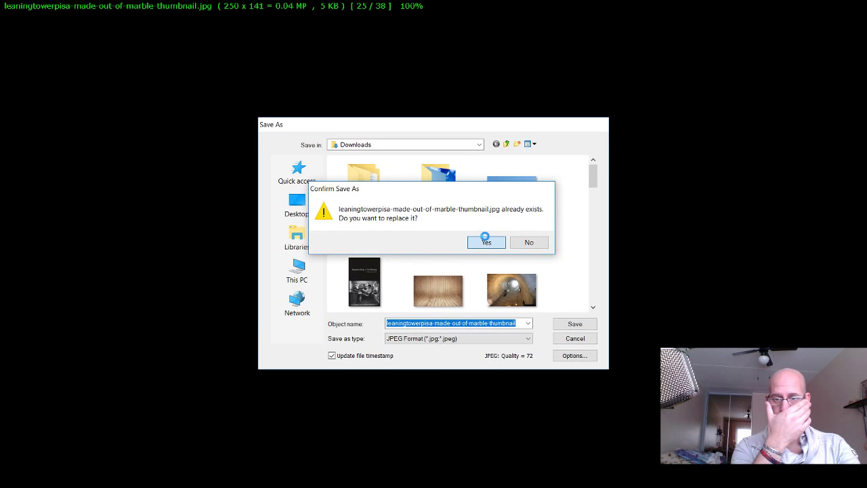
pyautogui.press('Escape')
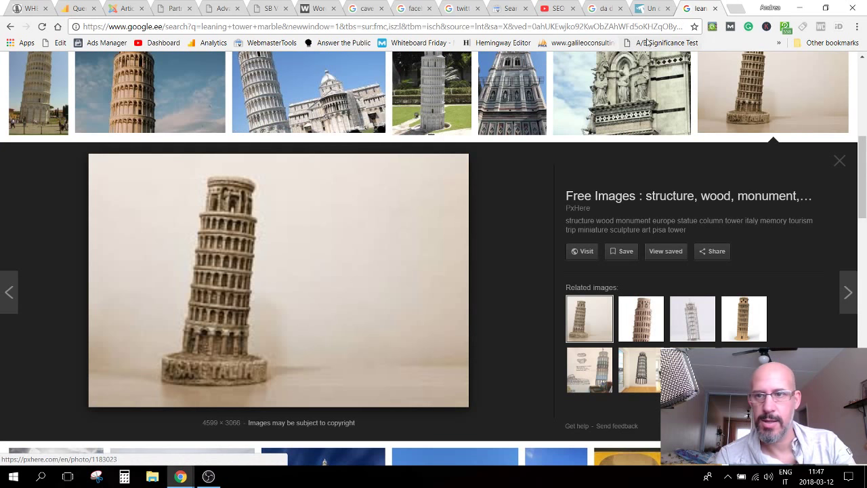
# Step: Close the browser pages with the marble tower image results, the iltirreno article and the Google search next to it
pyautogui.click(715, 9)
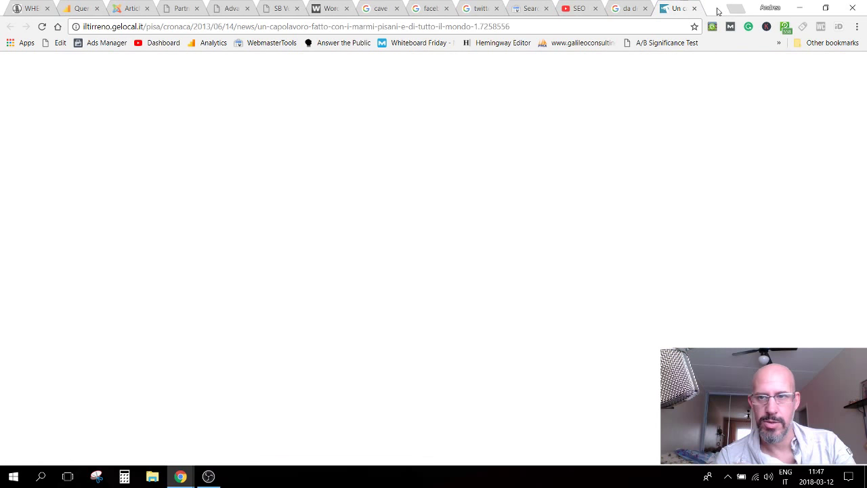
pyautogui.click(693, 8)
pyautogui.click(644, 8)
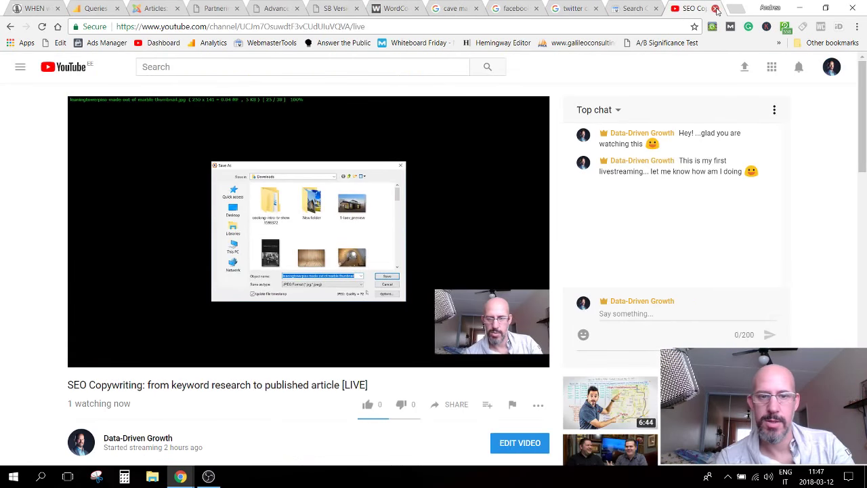
# Step: Return to the "cave marmo carrara" image results and open the Pixabay photo of the terraced quarry on the mountainside
pyautogui.click(645, 10)
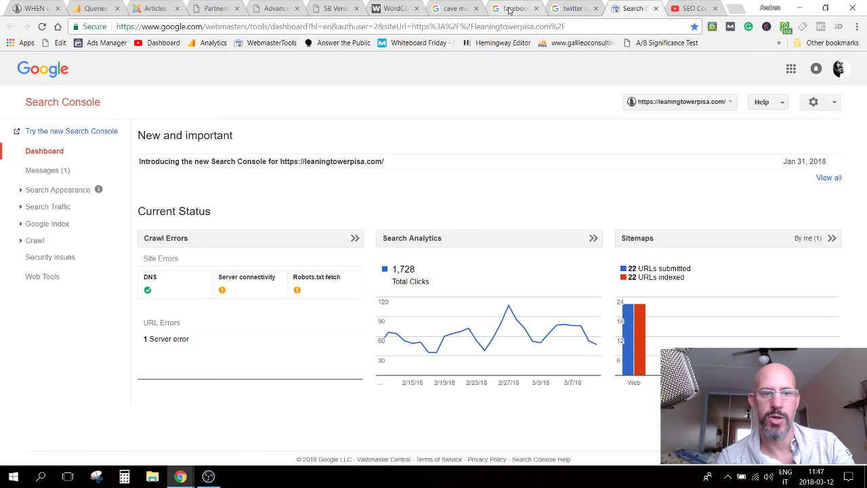
pyautogui.click(466, 9)
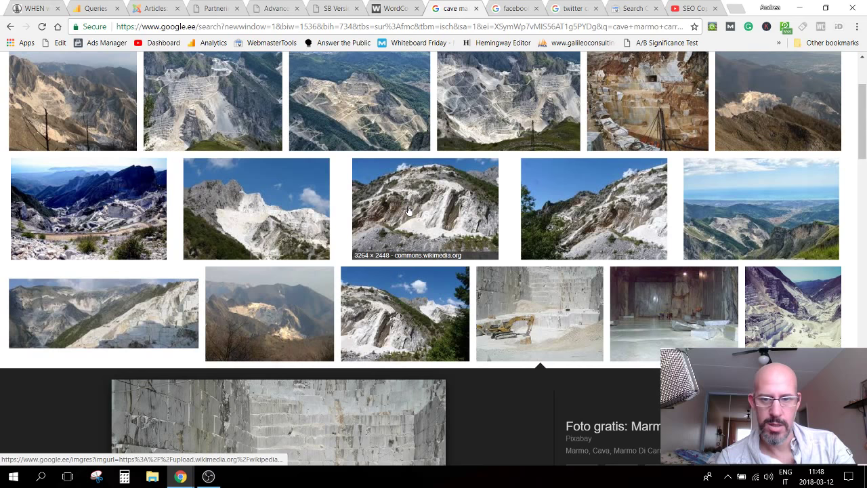
pyautogui.scroll(2, 408, 211)
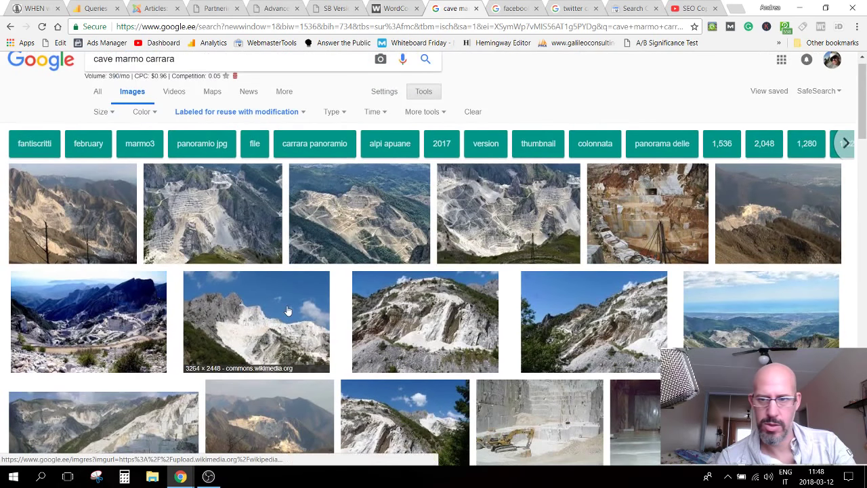
pyautogui.scroll(-1, 287, 311)
pyautogui.scroll(-4, 287, 311)
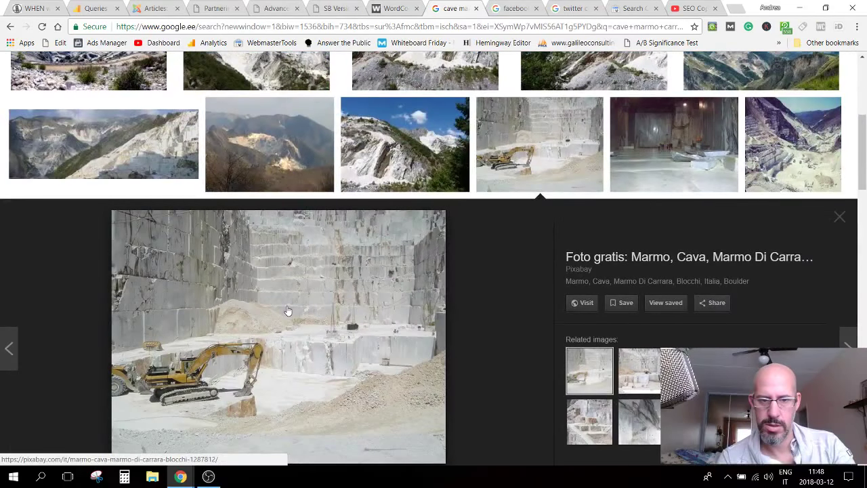
pyautogui.scroll(4, 288, 311)
pyautogui.click(197, 146)
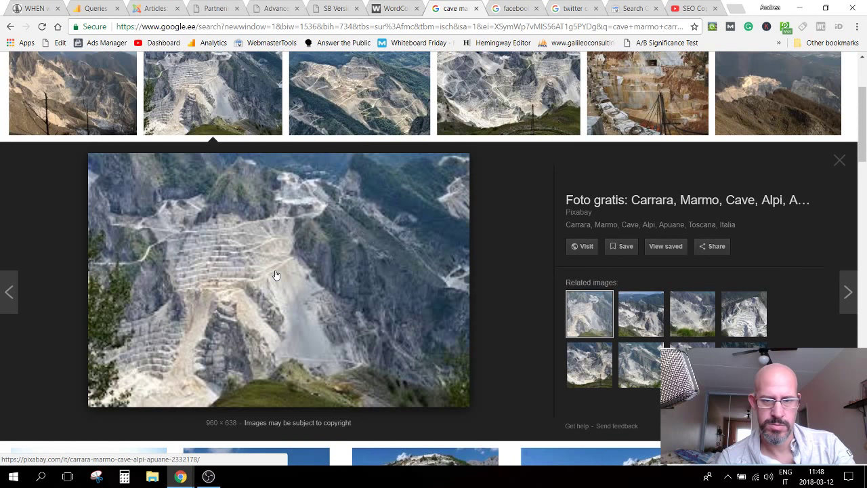
# Step: Save the previewed quarry photo to Downloads as leaningtowerpisa-carrara-marble-mountain-italy, basing the name on the existing quarry image's file name
pyautogui.rightClick(291, 249)
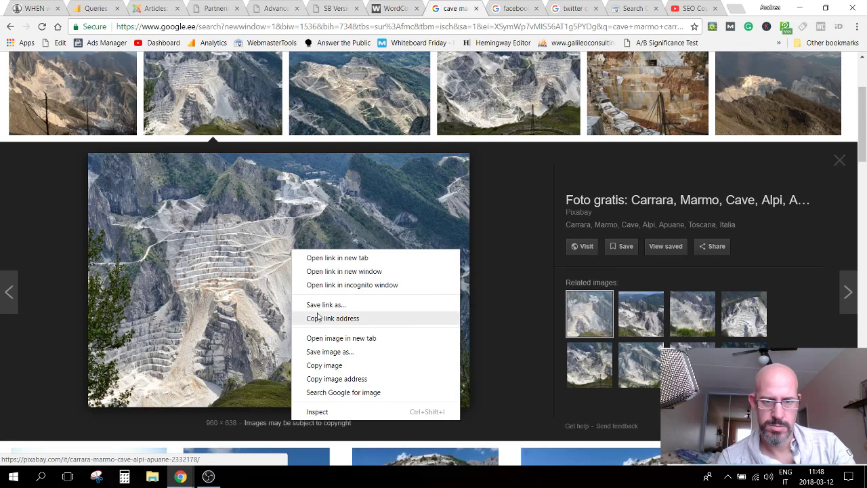
pyautogui.click(329, 352)
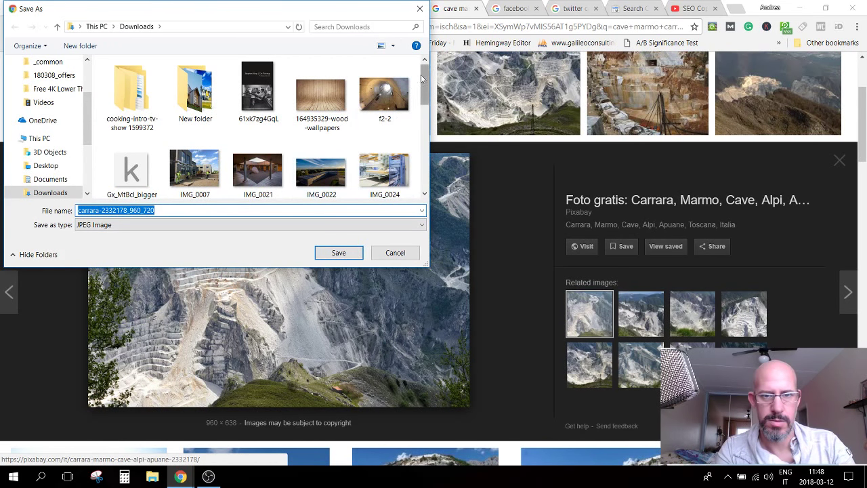
pyautogui.moveTo(425, 77); pyautogui.dragTo(434, 142)
pyautogui.click(258, 102)
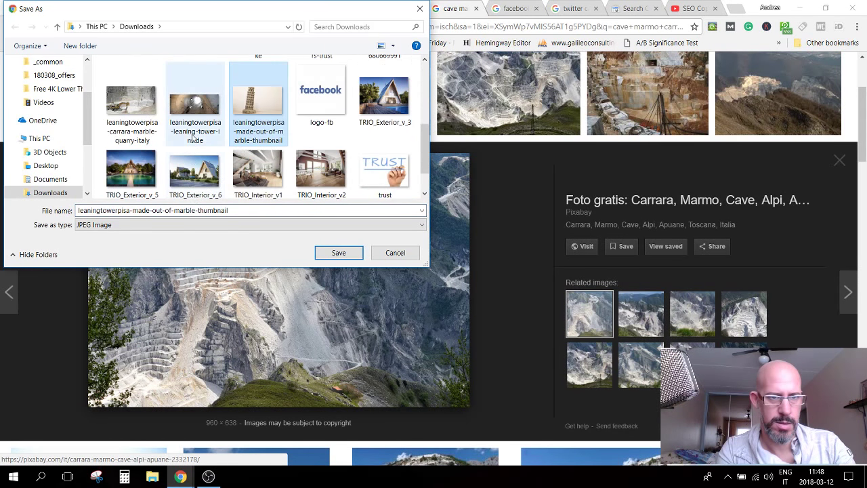
pyautogui.click(139, 129)
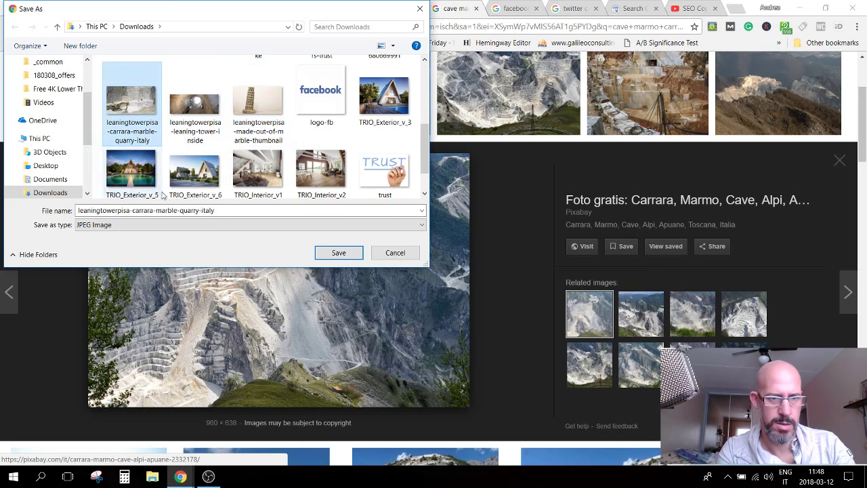
pyautogui.doubleClick(187, 211)
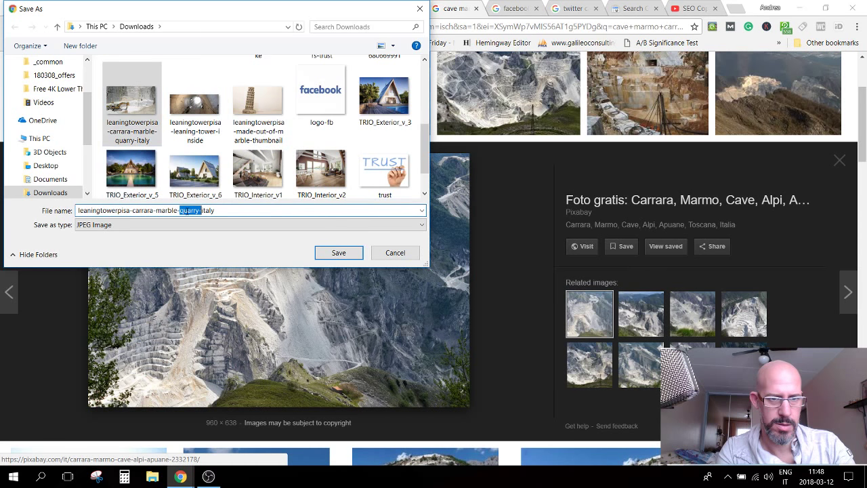
pyautogui.write('m')
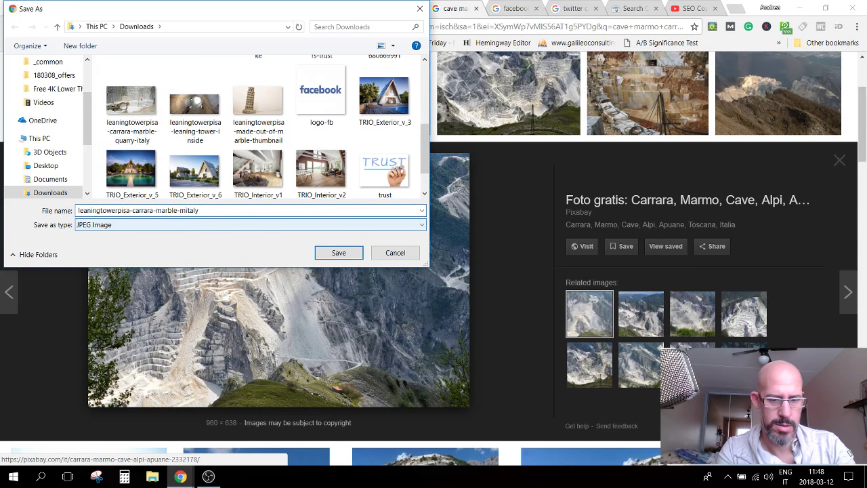
pyautogui.write('oun')
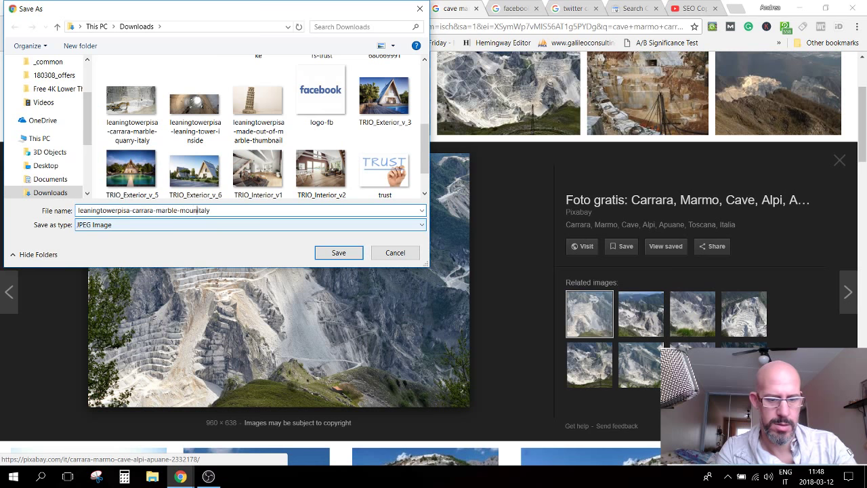
pyautogui.write('tain')
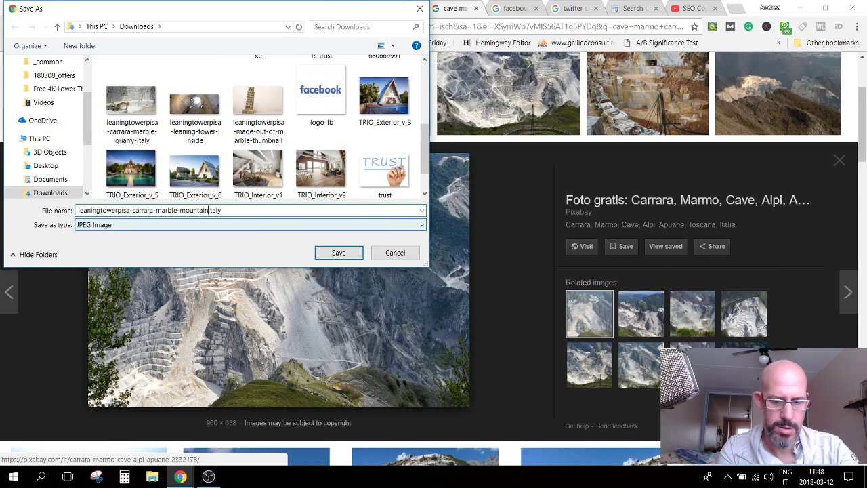
pyautogui.write('-')
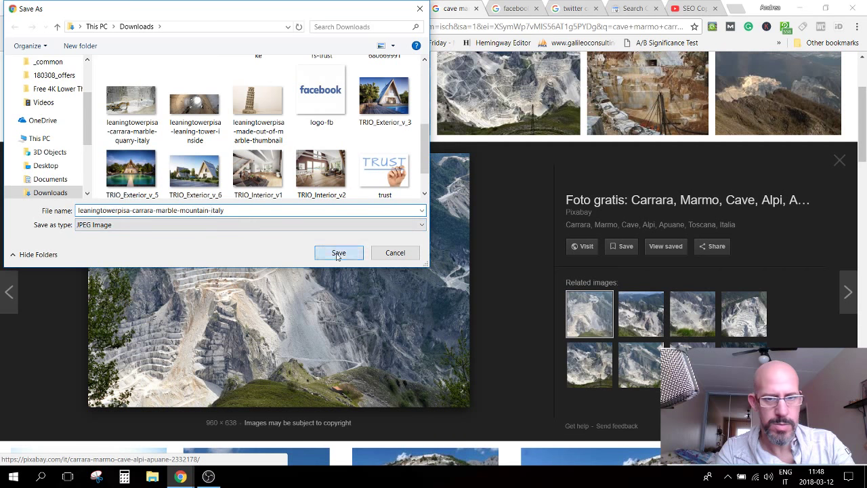
pyautogui.click(338, 253)
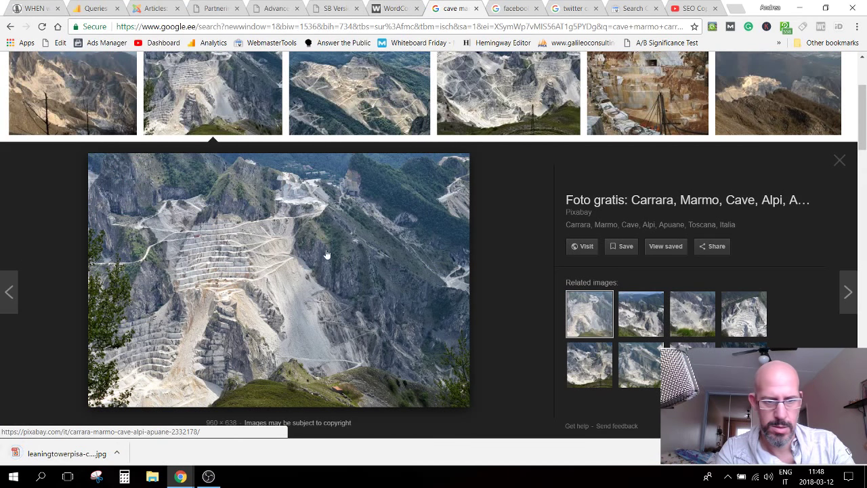
# Step: Open the downloaded mountain photo, try Adjust Levels with midtones at 1.02 and a raised black point, and leave the image viewer without saving
pyautogui.click(90, 460)
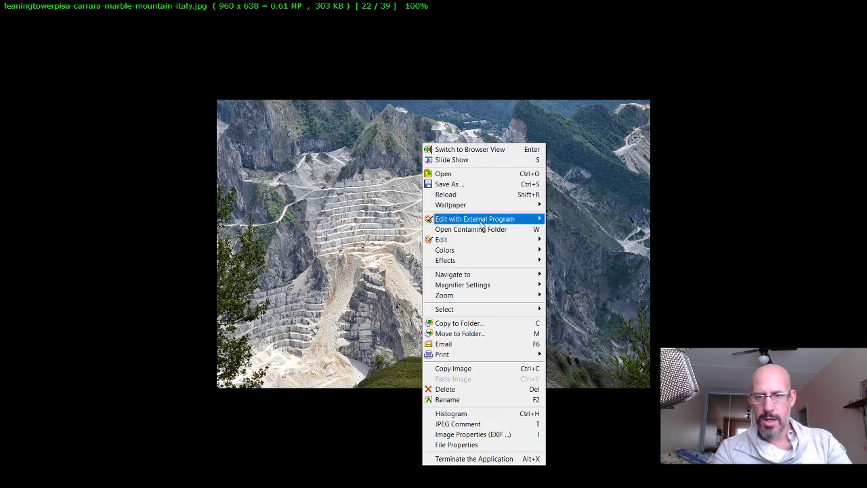
pyautogui.moveTo(477, 250)
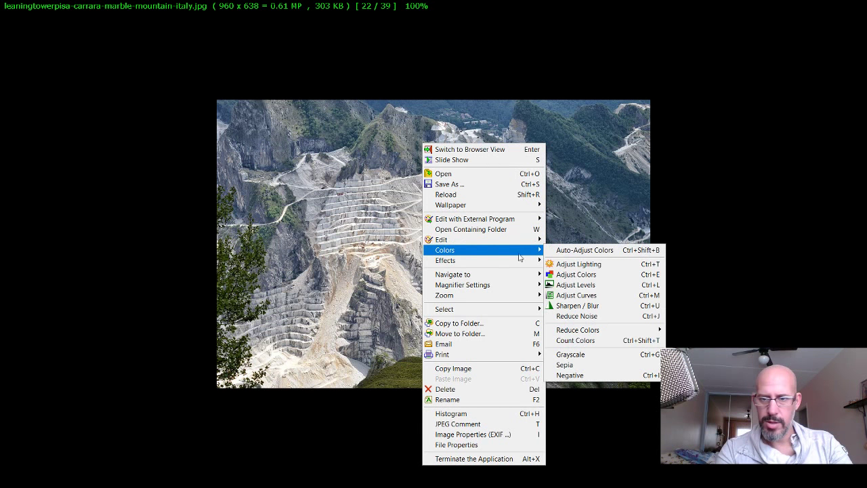
pyautogui.click(576, 285)
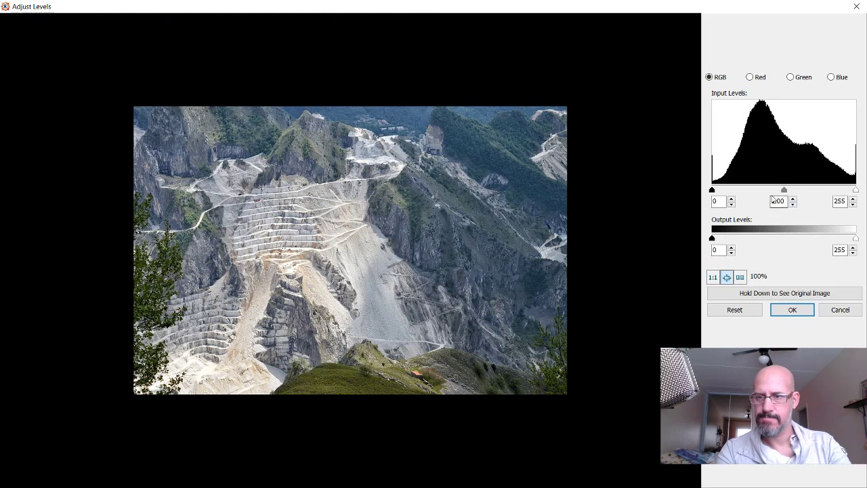
pyautogui.moveTo(784, 192)
pyautogui.mouseDown()
pyautogui.moveTo(799, 192)
pyautogui.moveTo(784, 192)
pyautogui.mouseUp()
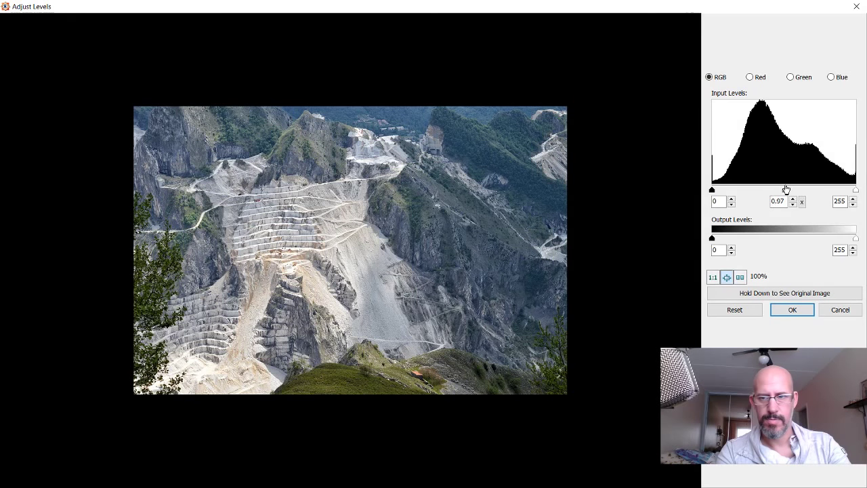
pyautogui.click(794, 294)
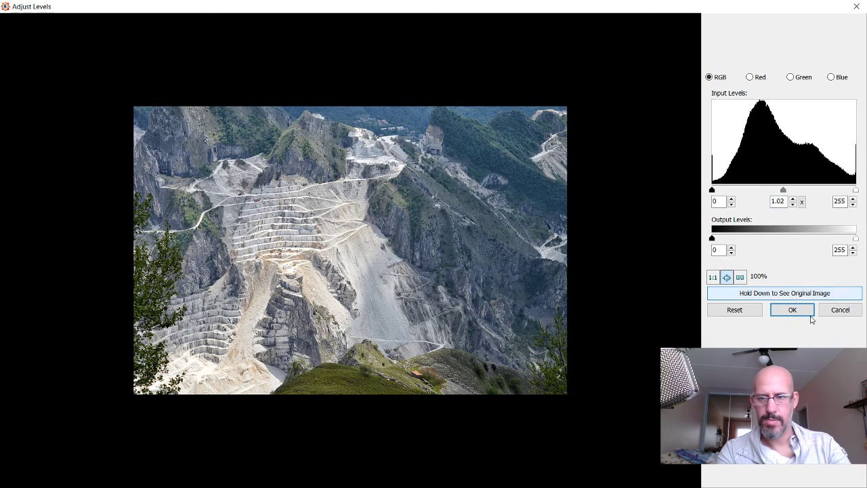
pyautogui.moveTo(712, 193); pyautogui.dragTo(715, 194)
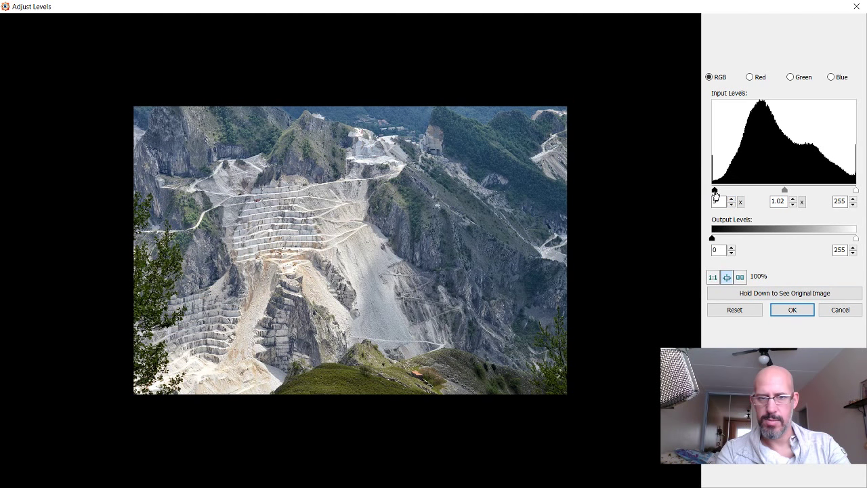
pyautogui.press('Escape')
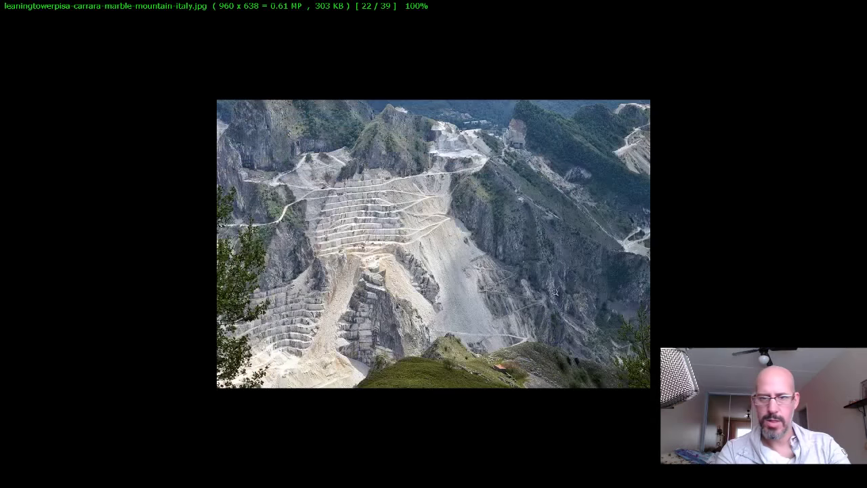
pyautogui.press('Escape')
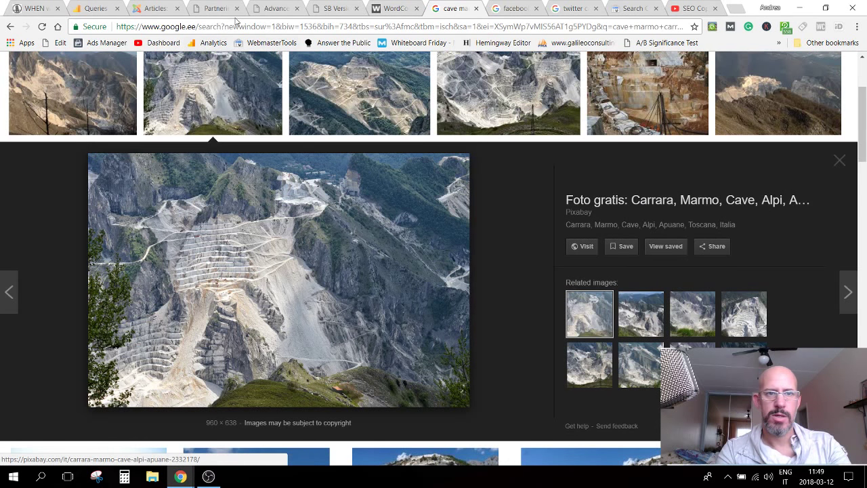
# Step: Switch to the Joomla article being edited and duplicate its browser tab
pyautogui.click(155, 9)
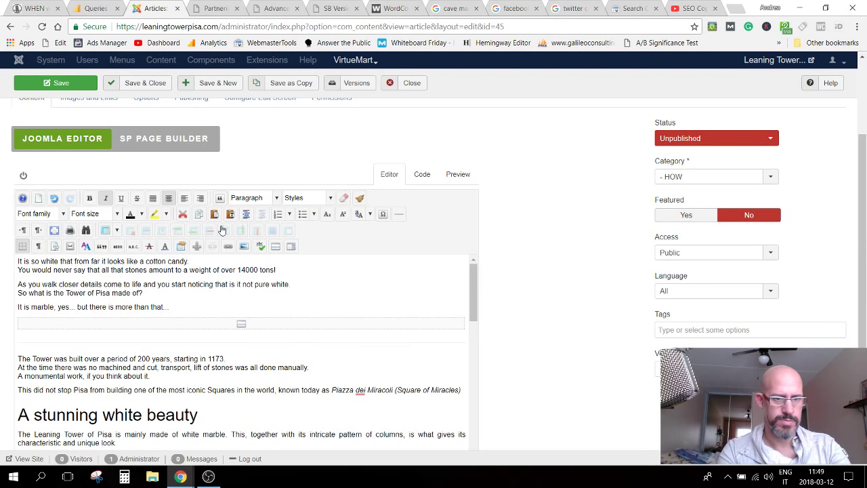
pyautogui.rightClick(164, 8)
pyautogui.click(190, 51)
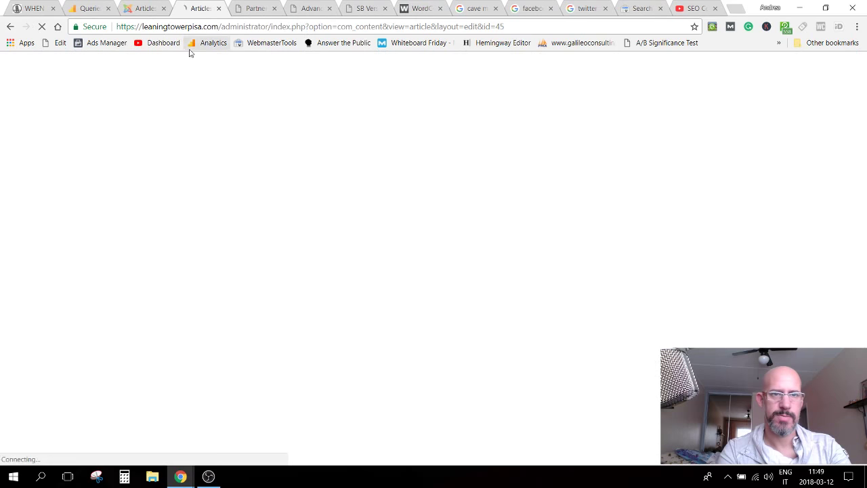
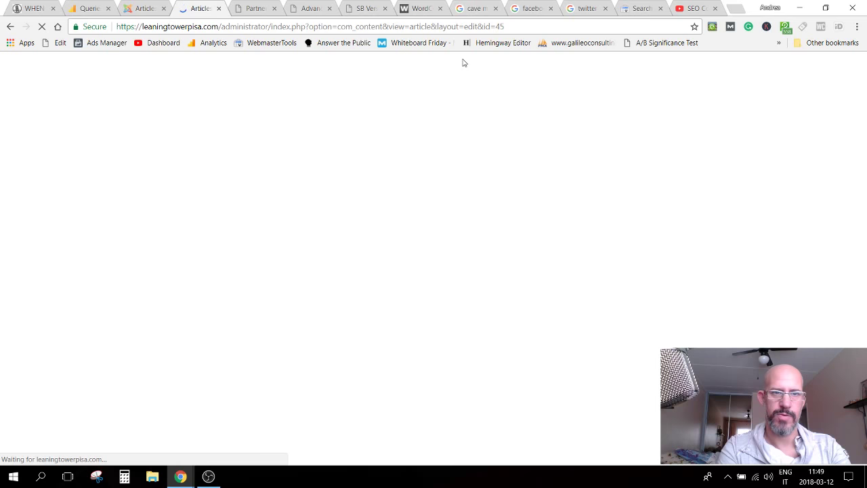
# Step: Close the duplicated article without saving and open the K2 Media Manager from the Joomla control panel
pyautogui.scroll(-2, 462, 58)
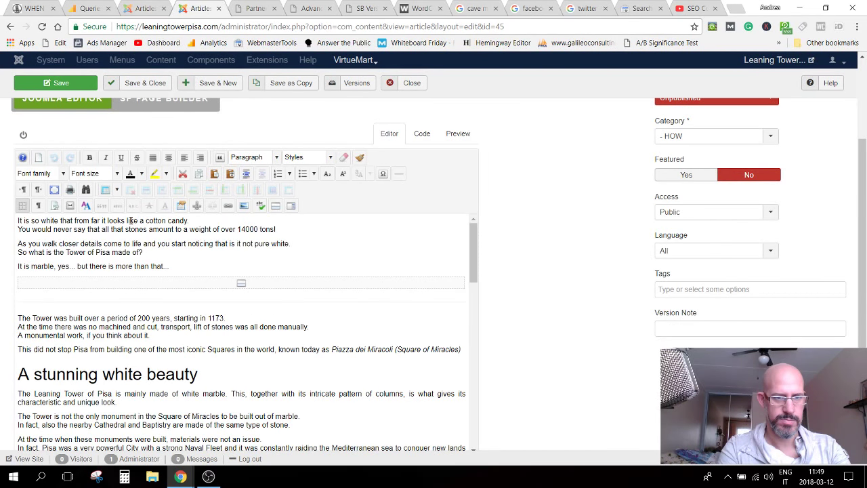
pyautogui.scroll(3, 130, 220)
pyautogui.click(400, 106)
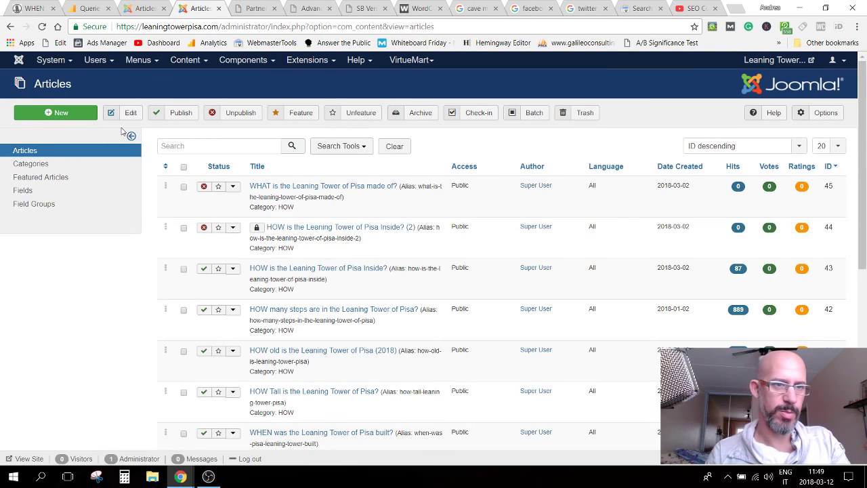
pyautogui.click(61, 61)
pyautogui.click(57, 76)
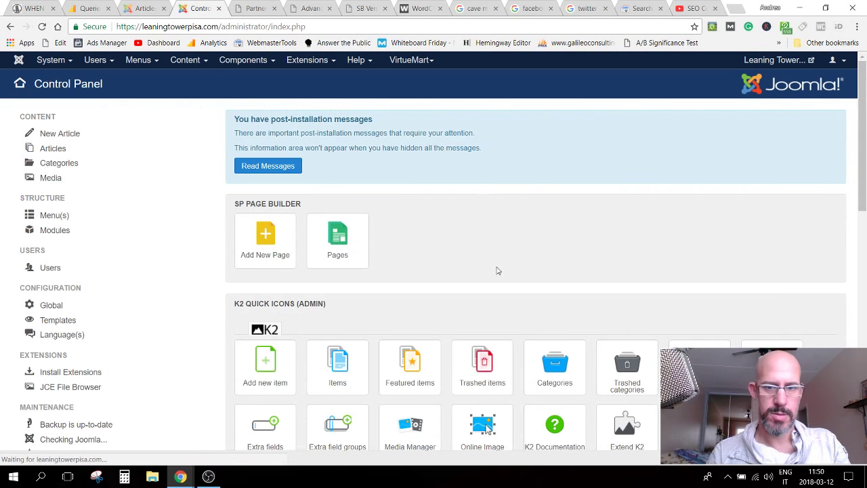
pyautogui.scroll(-2, 499, 274)
pyautogui.scroll(-1, 500, 275)
pyautogui.click(416, 268)
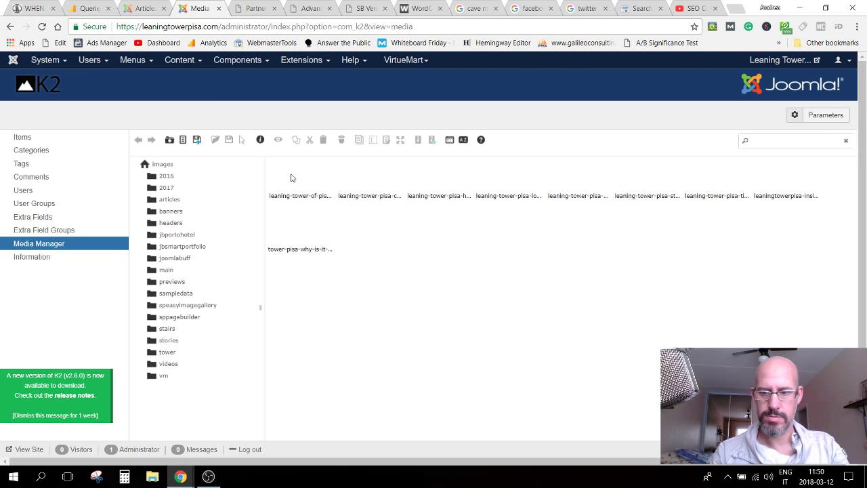
# Step: Upload leaningtowerpisa-made-out-of-marble-thumbnail from Downloads into the images/articles/thumbnails folder
pyautogui.click(170, 200)
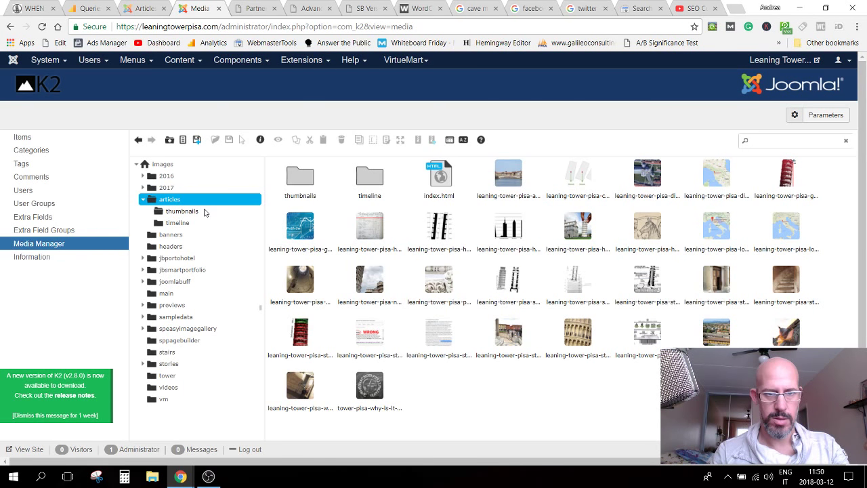
pyautogui.click(183, 211)
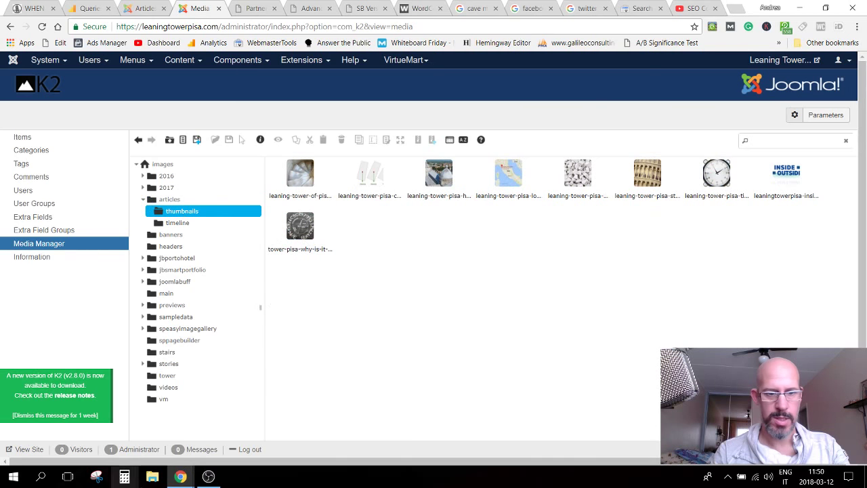
pyautogui.click(153, 476)
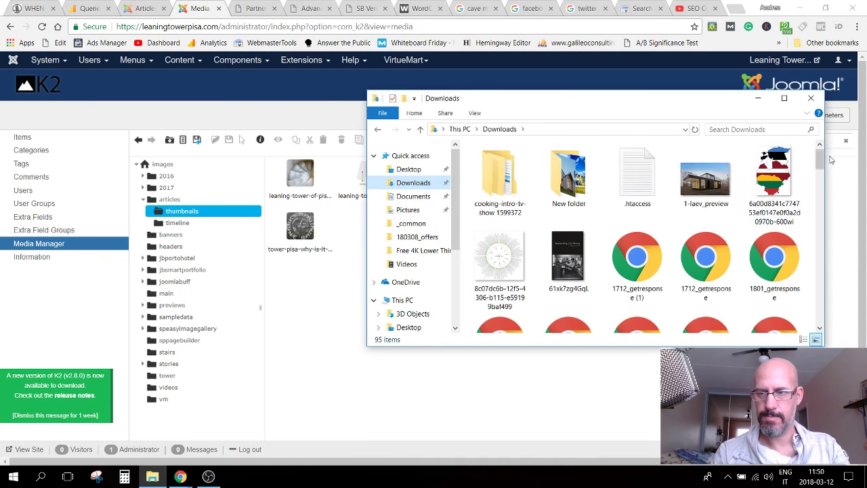
pyautogui.moveTo(822, 157); pyautogui.dragTo(826, 256)
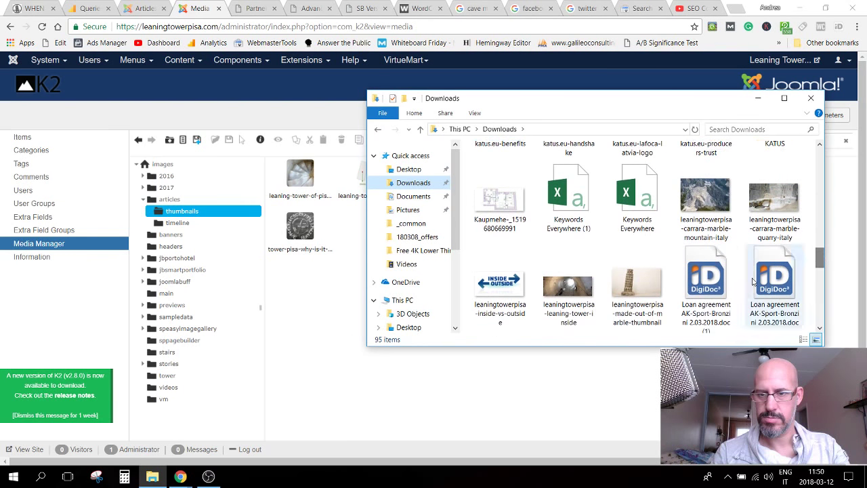
pyautogui.moveTo(644, 284); pyautogui.dragTo(474, 414)
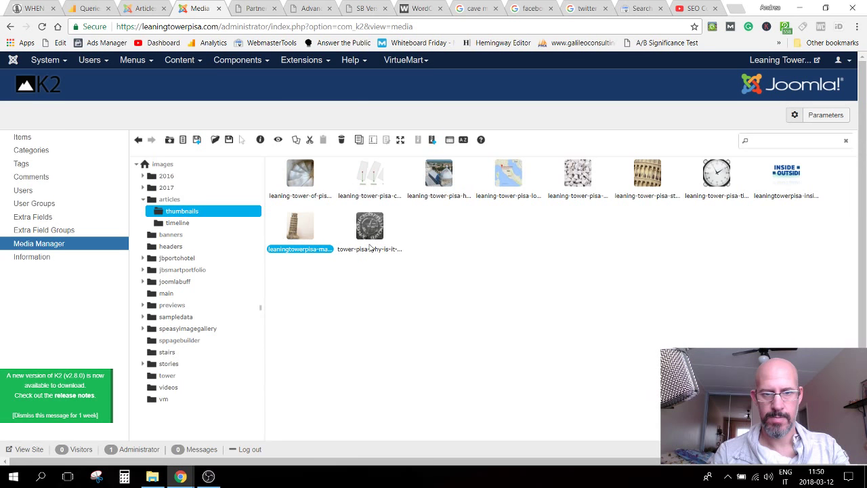
# Step: Preview the uploaded marble thumbnail at full size and copy its path starting from "images/"
pyautogui.doubleClick(288, 237)
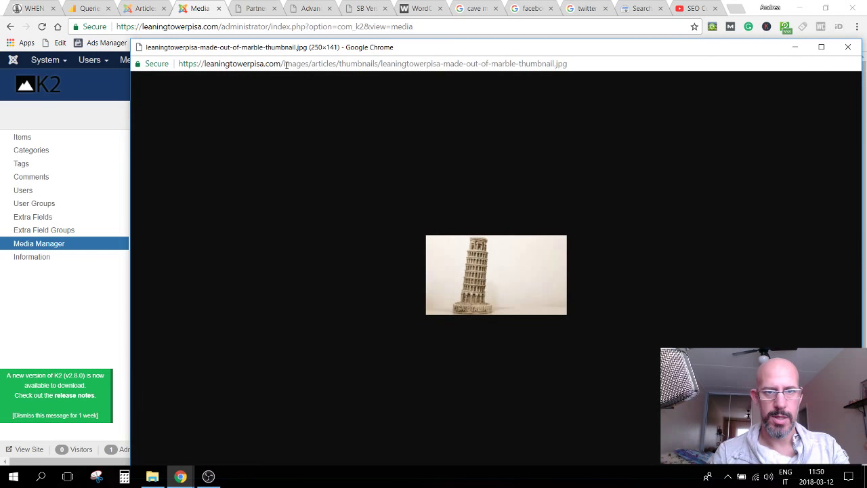
pyautogui.moveTo(283, 64); pyautogui.dragTo(567, 64)
pyautogui.hotkey('ctrl', 'w')
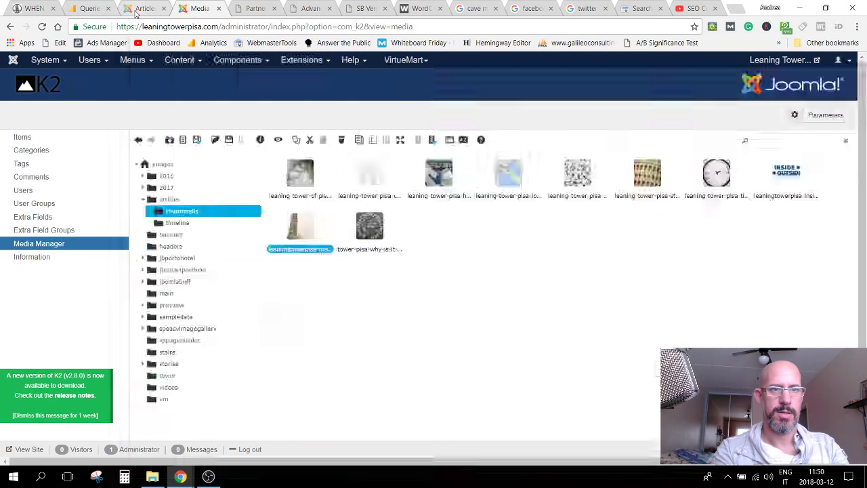
# Step: Set the article's Intro Image to images/articles/thumbnails/leaningtowerpisa-made-out-of-marble-thumbnail.jpg and save the article
pyautogui.click(144, 8)
pyautogui.scroll(1, 187, 176)
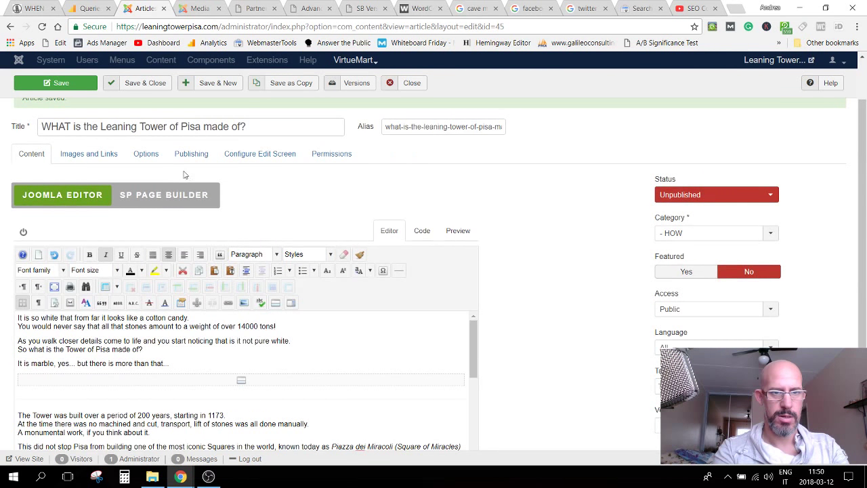
pyautogui.click(89, 154)
pyautogui.click(135, 182)
pyautogui.hotkey('ctrl', 'a')
pyautogui.hotkey('ctrl', 'v')
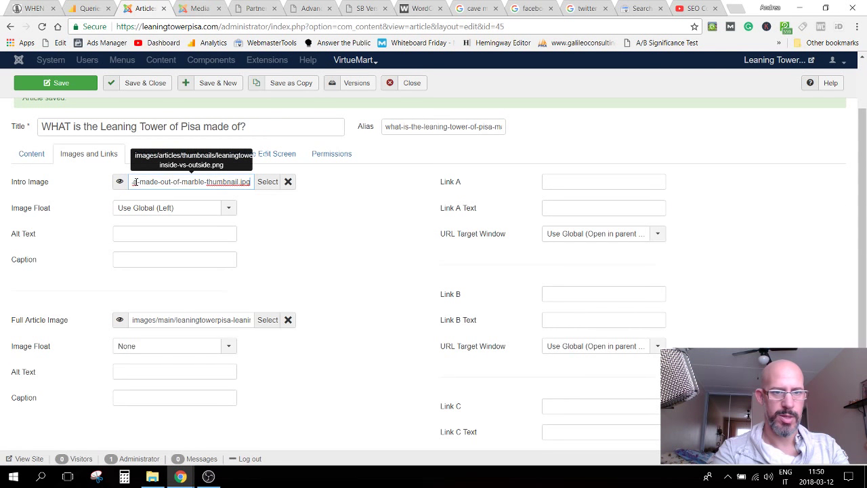
pyautogui.click(283, 231)
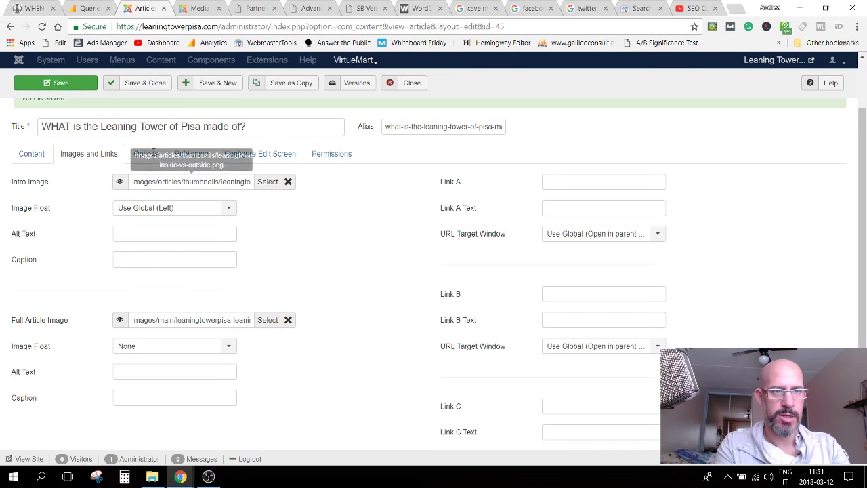
pyautogui.click(80, 85)
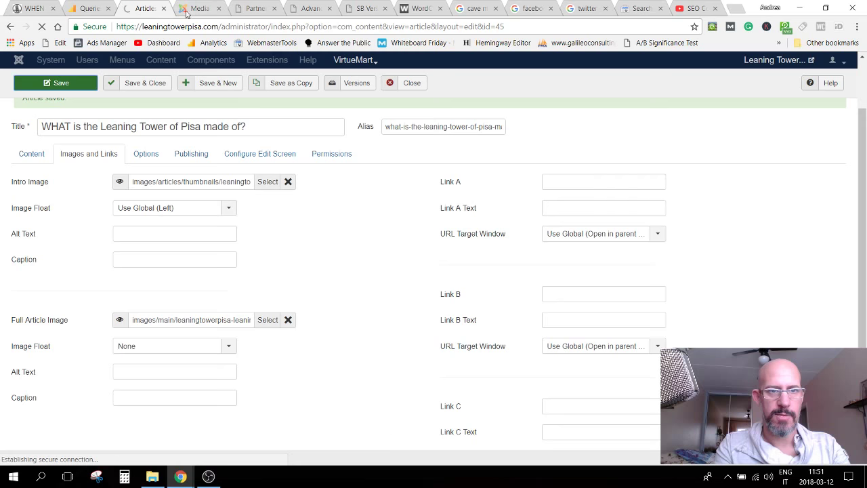
# Step: Upload the Carrara marble mountain and Carrara marble quarry photos from Downloads into the images/articles folder
pyautogui.click(199, 10)
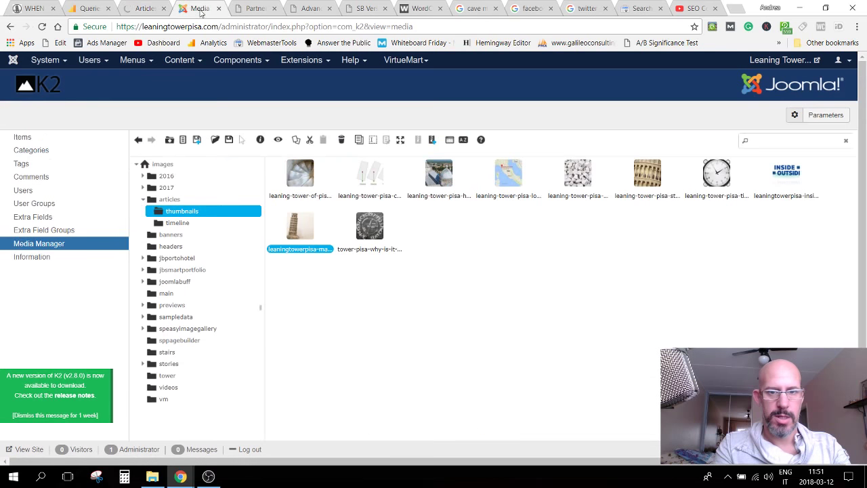
pyautogui.click(173, 201)
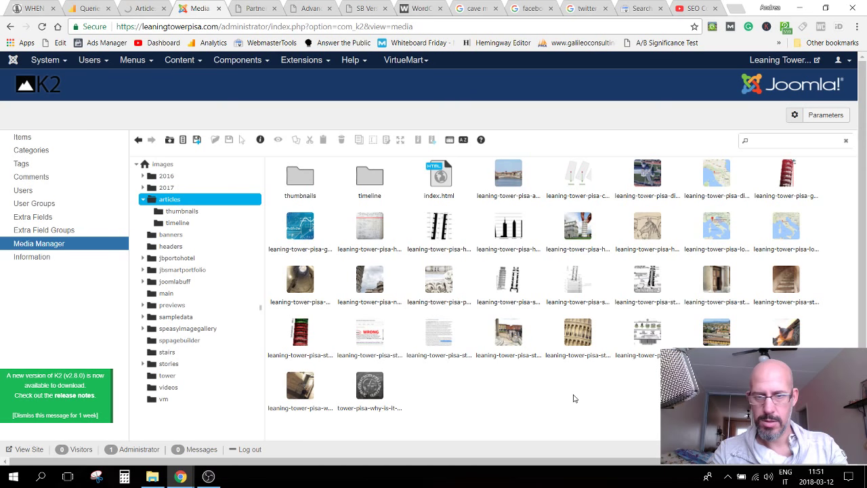
pyautogui.hotkey('alt', 'Tab')
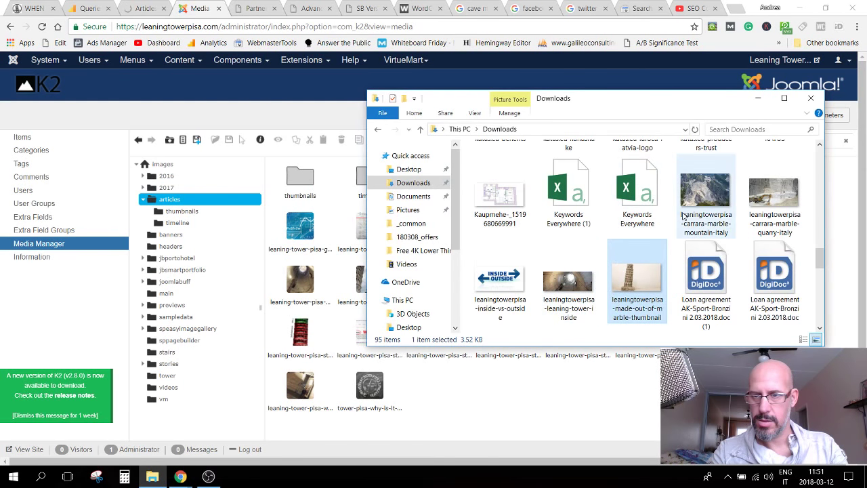
pyautogui.click(698, 199)
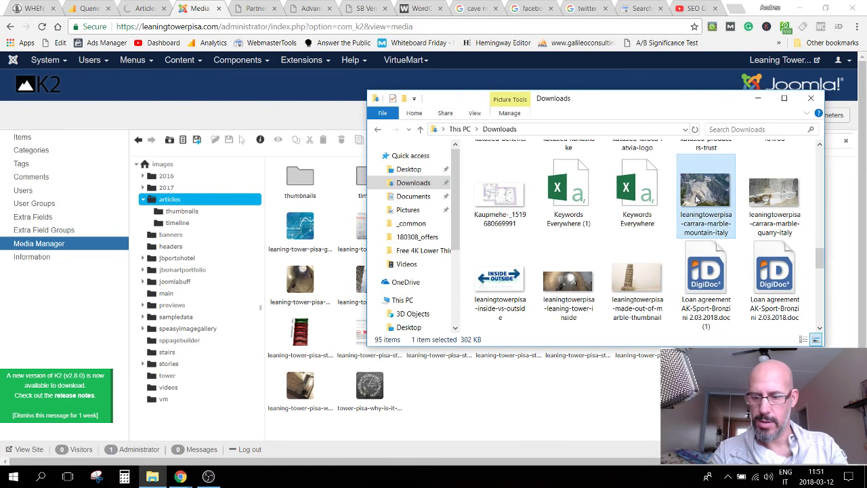
pyautogui.keyDown('ctrl'); pyautogui.click(753, 201); pyautogui.keyUp('ctrl')
pyautogui.moveTo(753, 200); pyautogui.dragTo(585, 407)
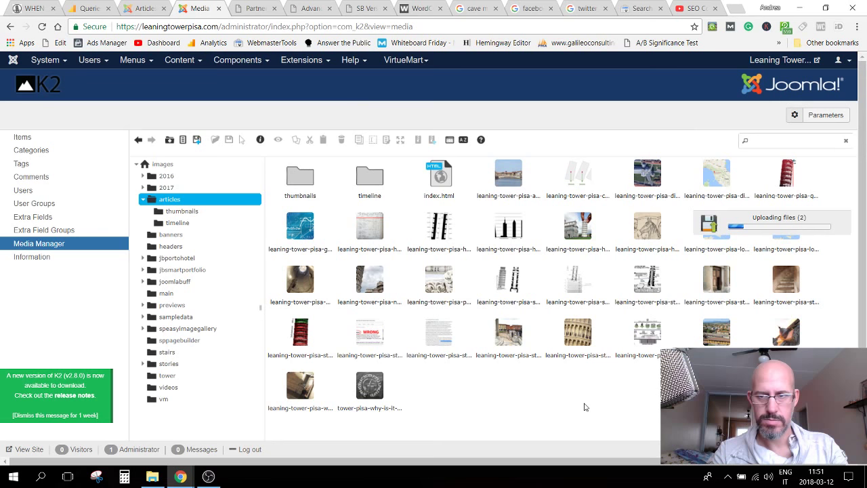
# Step: Preview leaning-tower-pisa-straghtened.jpg and leaning-tower-pisa-north-east-view.jpg in the articles folder, and copy the north-east view's path starting from "images/"
pyautogui.doubleClick(580, 335)
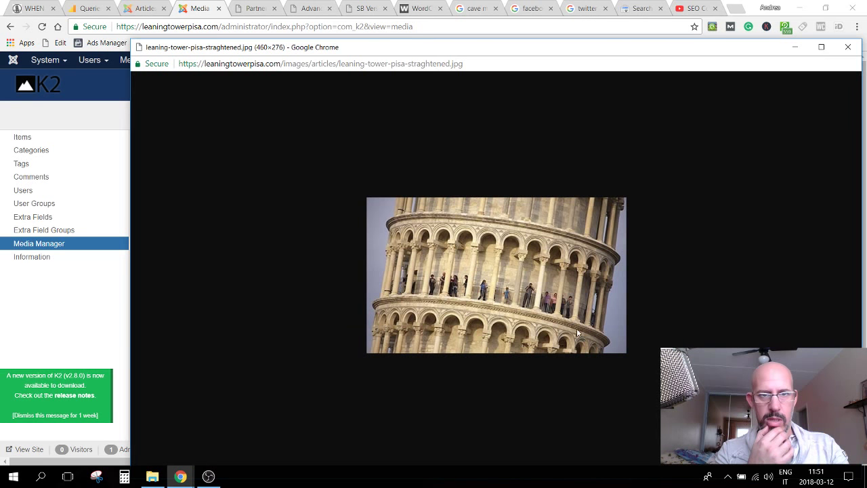
pyautogui.click(848, 46)
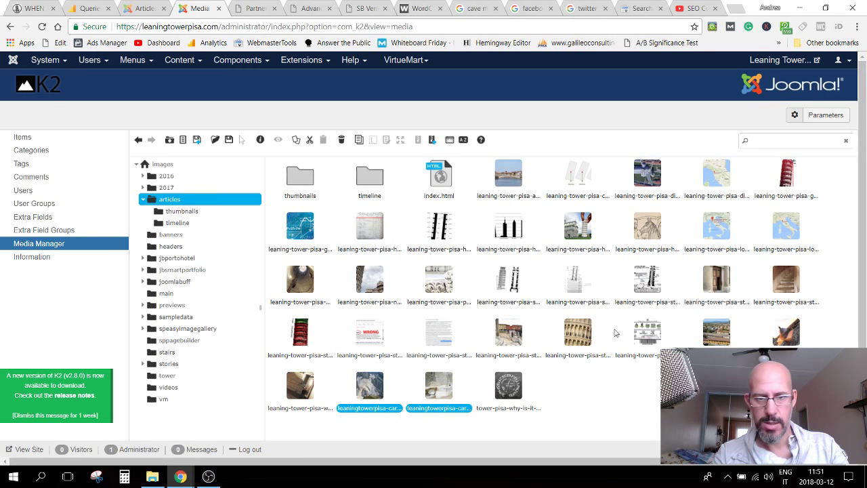
pyautogui.doubleClick(367, 284)
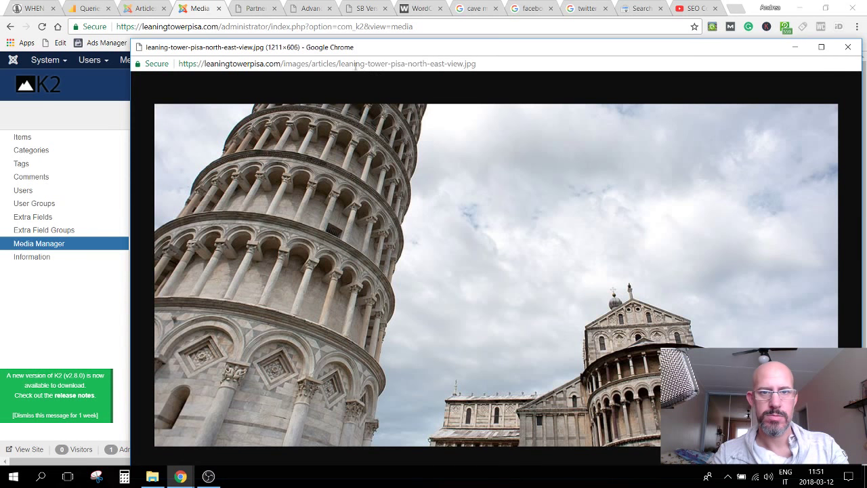
pyautogui.moveTo(284, 65); pyautogui.dragTo(840, 48)
pyautogui.click(847, 47)
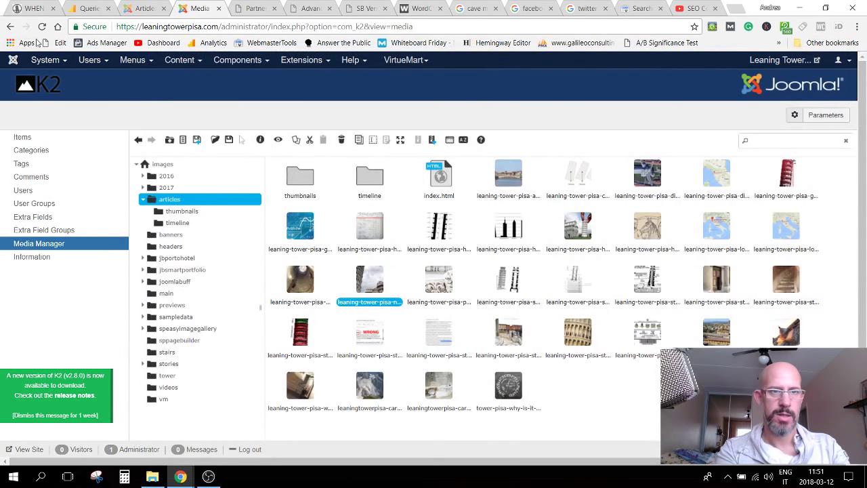
# Step: Set the article's Full Article Image to images/articles/leaning-tower-pisa-north-east-view.jpg and save the article
pyautogui.click(142, 8)
pyautogui.click(193, 384)
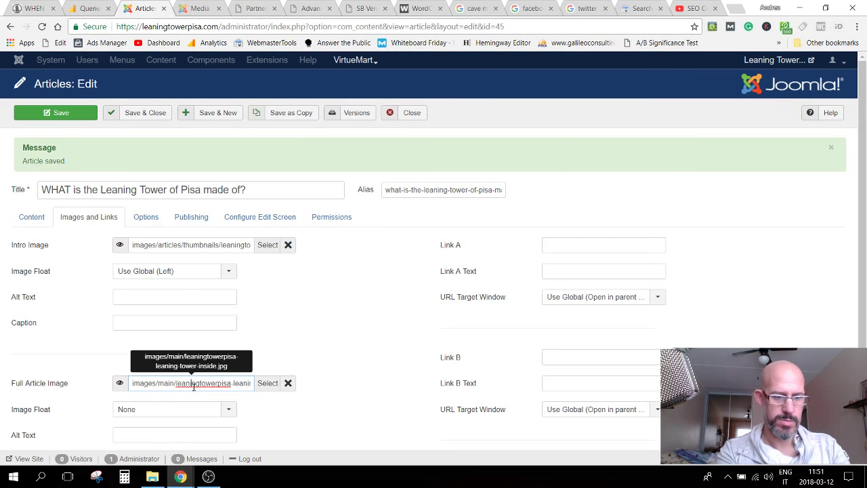
pyautogui.hotkey('ctrl', 'a')
pyautogui.write('images/articles/leaning-tower-pisa-north-west-view.jpg')
pyautogui.click(78, 114)
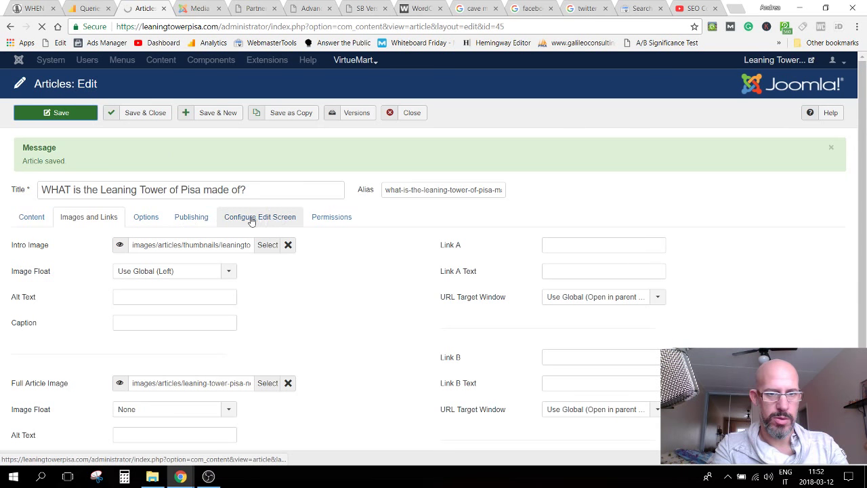
# Step: Set the article's Start Publishing date to 2018-03-11 and its Created Date to 2018-03-12, keeping the time 11:15:37
pyautogui.click(190, 219)
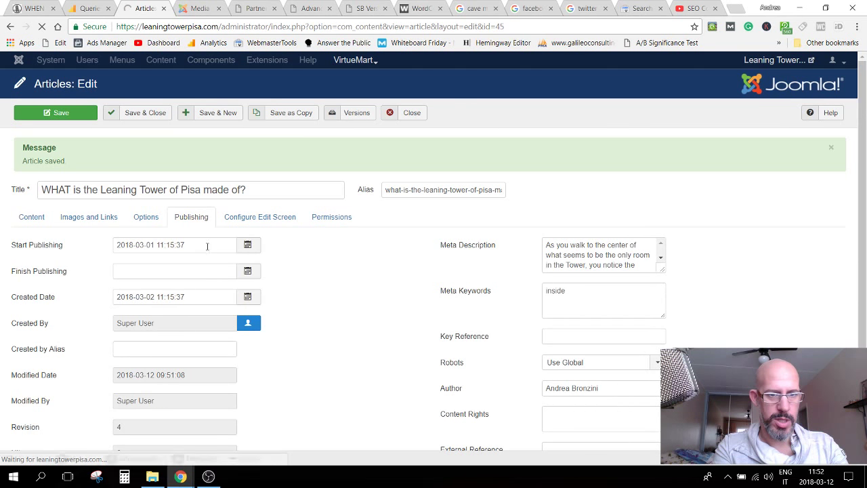
pyautogui.click(207, 246)
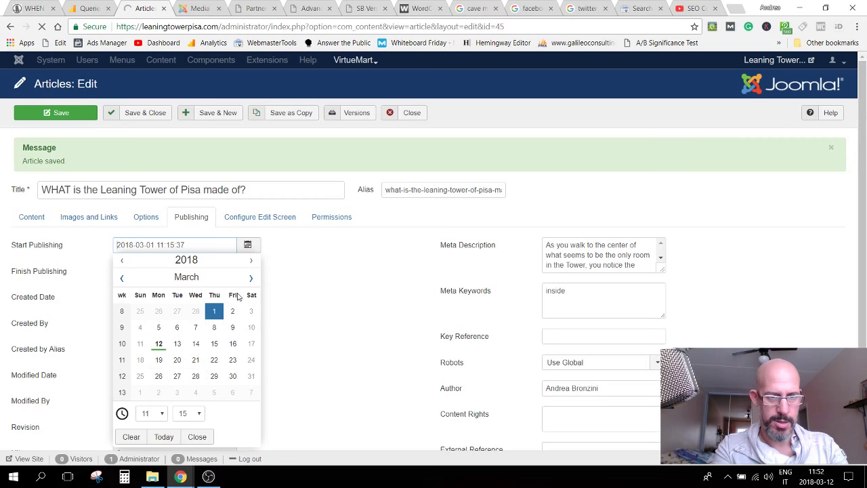
pyautogui.click(140, 347)
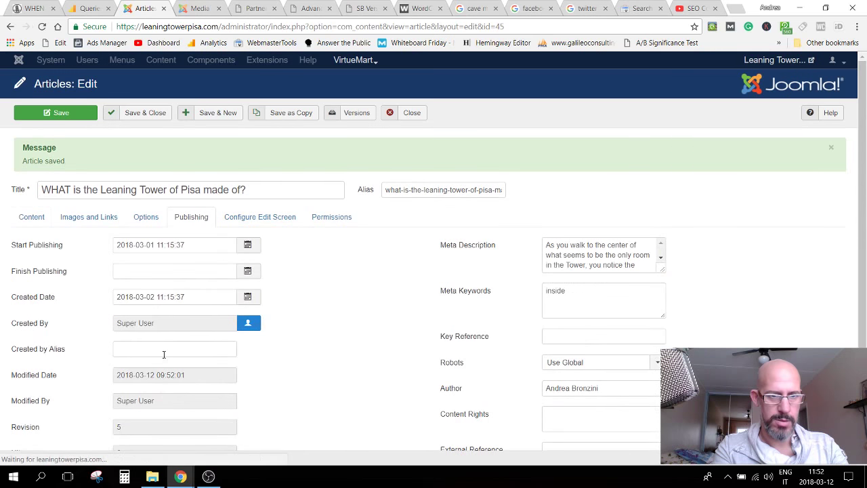
pyautogui.click(163, 248)
pyautogui.click(141, 343)
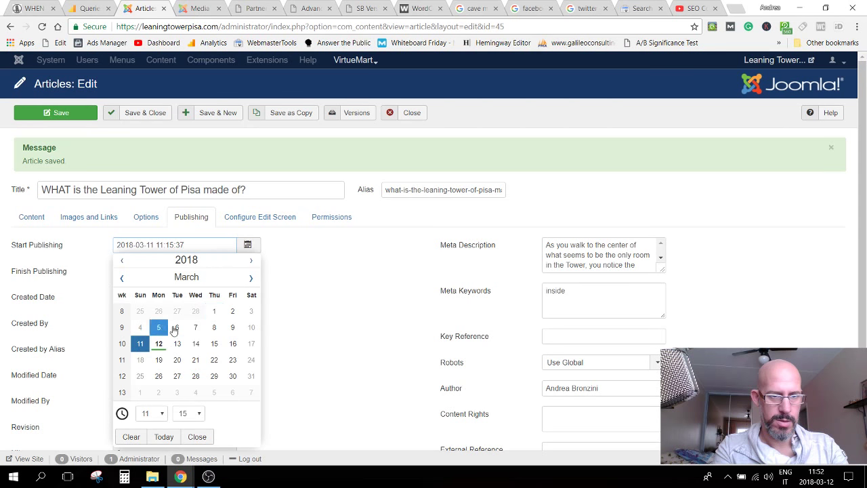
pyautogui.click(286, 309)
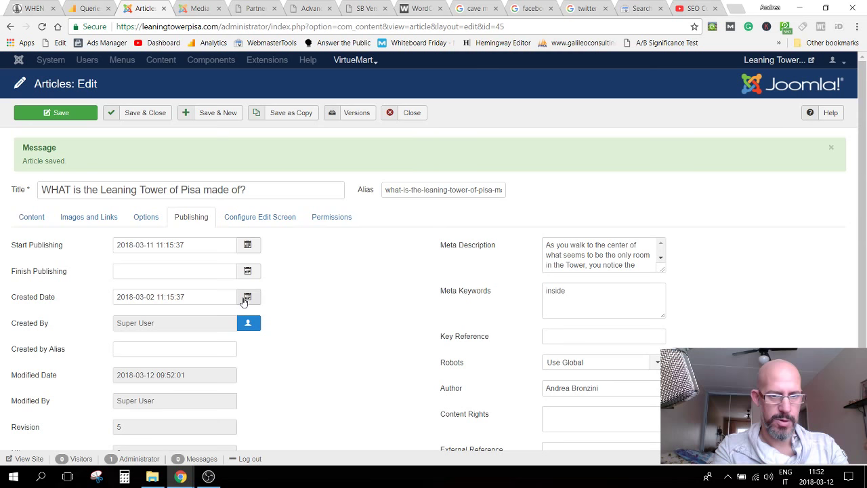
pyautogui.click(246, 298)
pyautogui.click(160, 183)
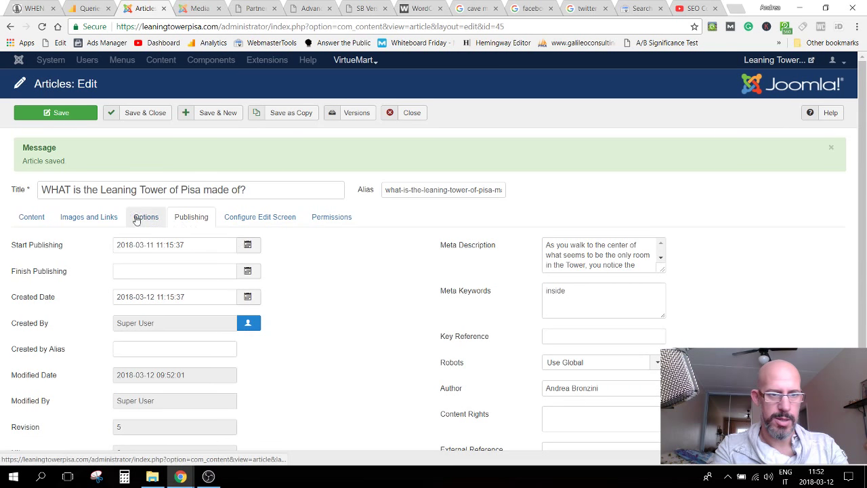
# Step: Review the article's intro and full article image settings
pyautogui.click(107, 218)
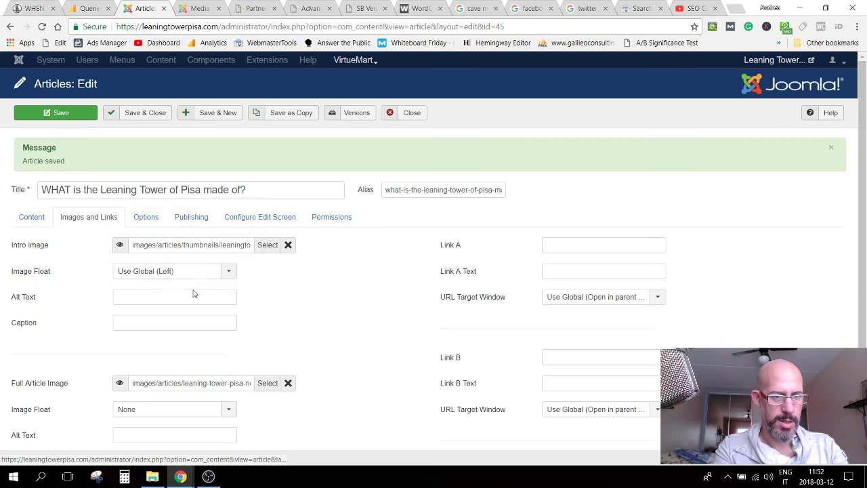
pyautogui.scroll(-1, 203, 304)
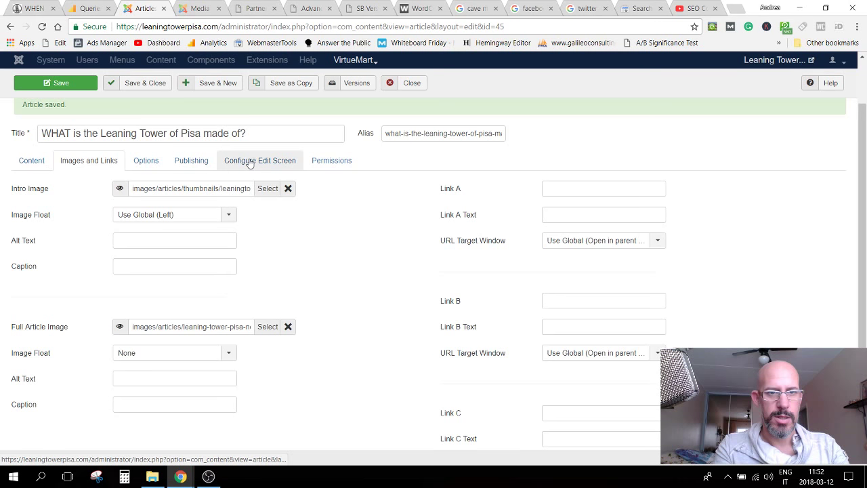
# Step: Enlarge the article's Meta Description box and replace the Meta Keywords with "marble, build, built"
pyautogui.click(193, 165)
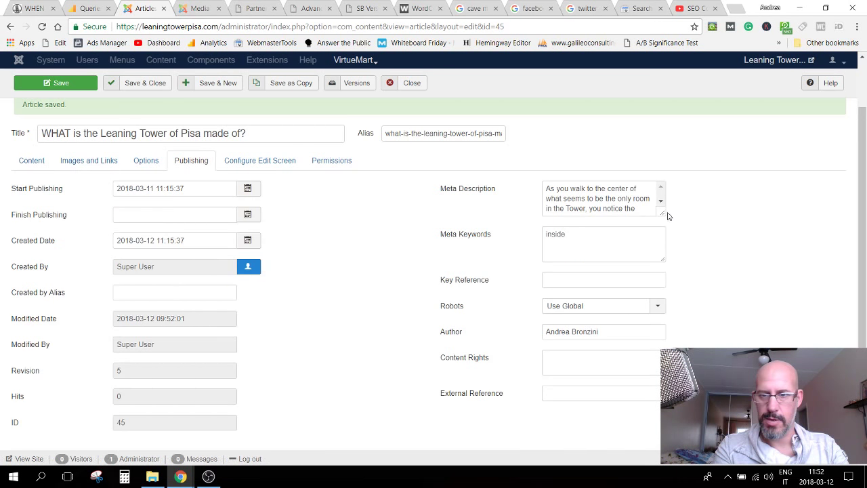
pyautogui.moveTo(663, 216); pyautogui.dragTo(704, 285)
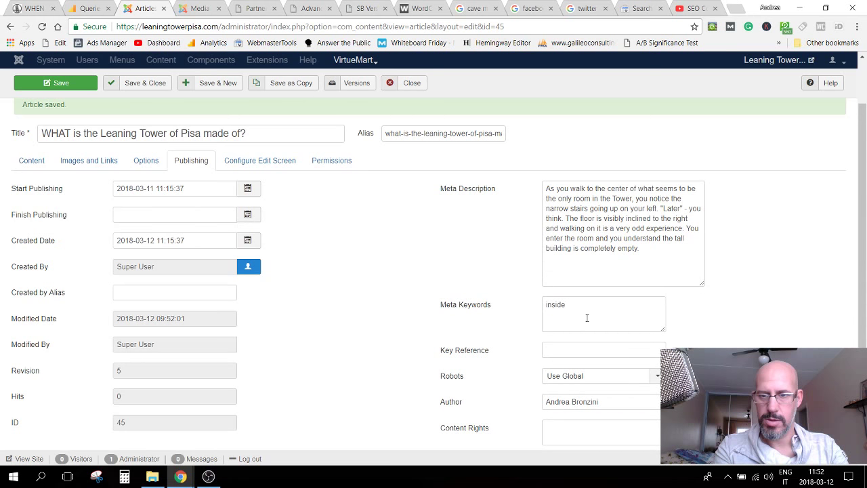
pyautogui.click(587, 318)
pyautogui.write('marble,')
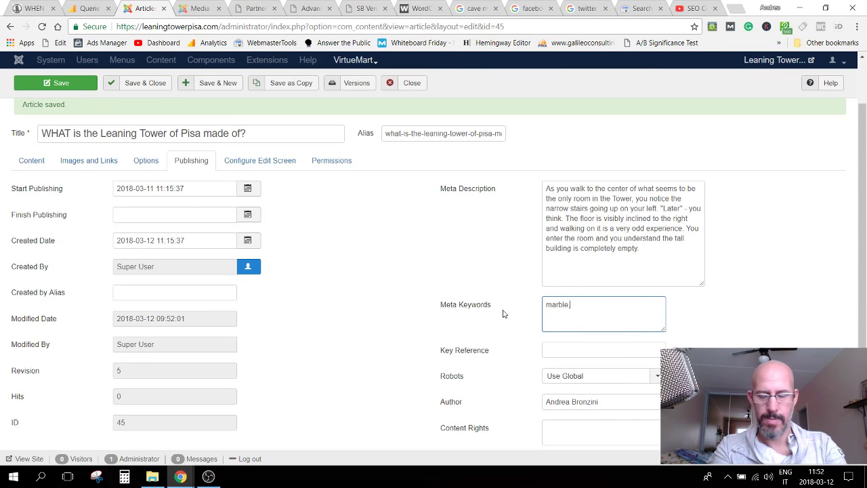
pyautogui.write(' buil')
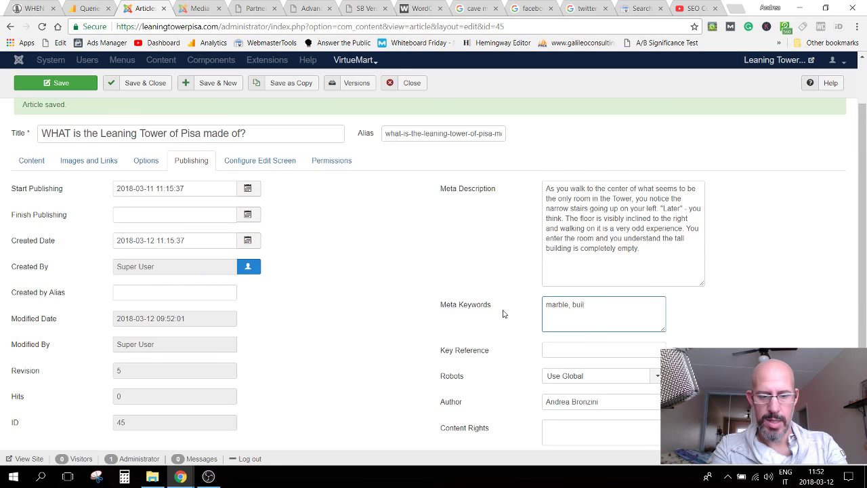
pyautogui.write('d, built')
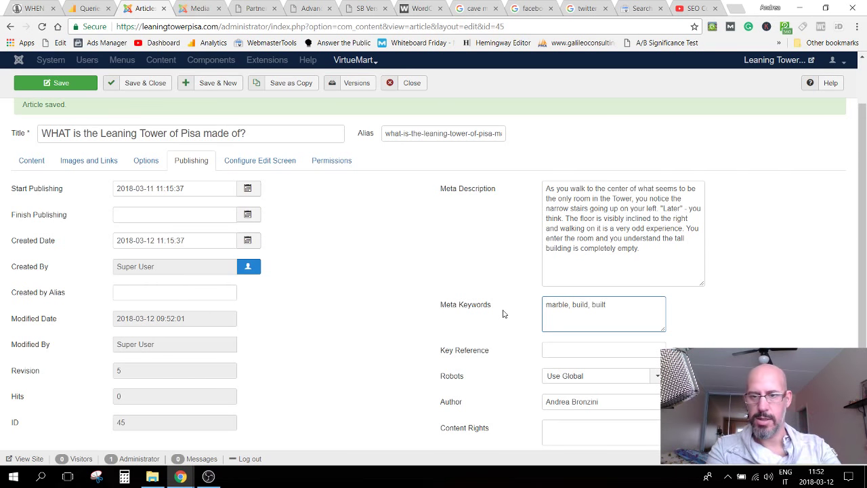
# Step: Clear the existing text from the article's Meta Description
pyautogui.click(573, 261)
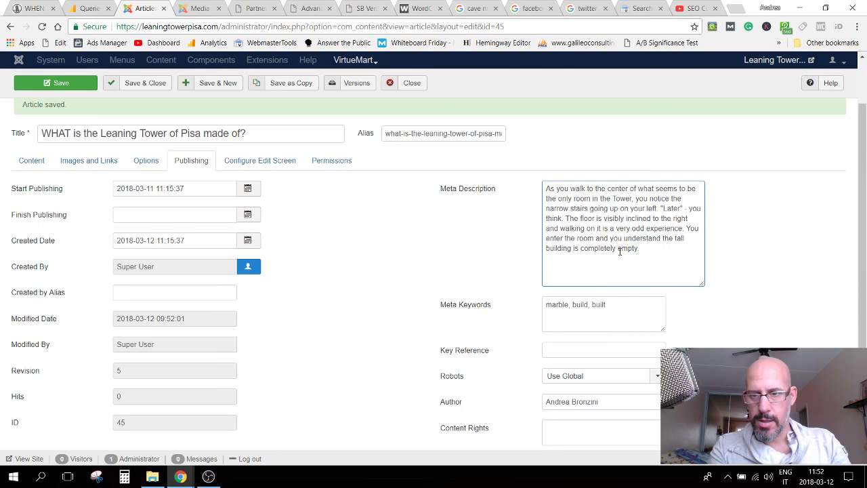
pyautogui.moveTo(619, 251); pyautogui.dragTo(547, 190)
pyautogui.press('BackSpace')
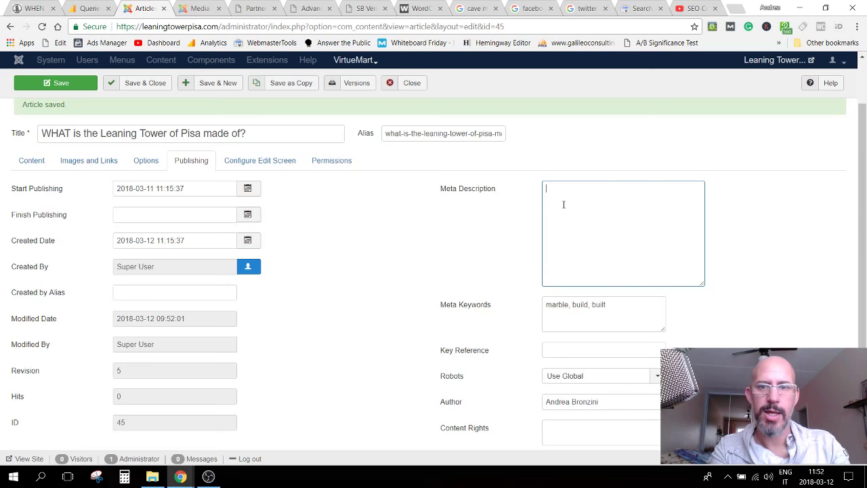
# Step: Copy the article passage from "what is the Tower of Pisa made of?" through "A monumental work, if you think about it." into WordCounter
pyautogui.click(186, 10)
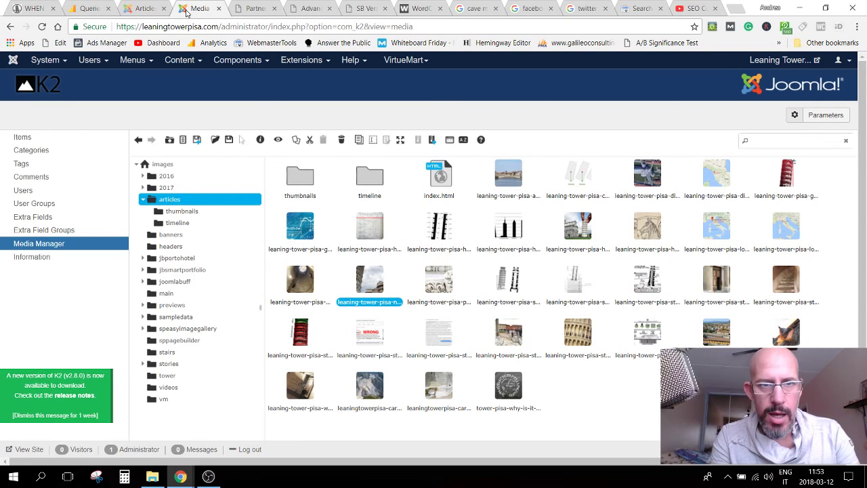
pyautogui.click(144, 9)
pyautogui.click(31, 160)
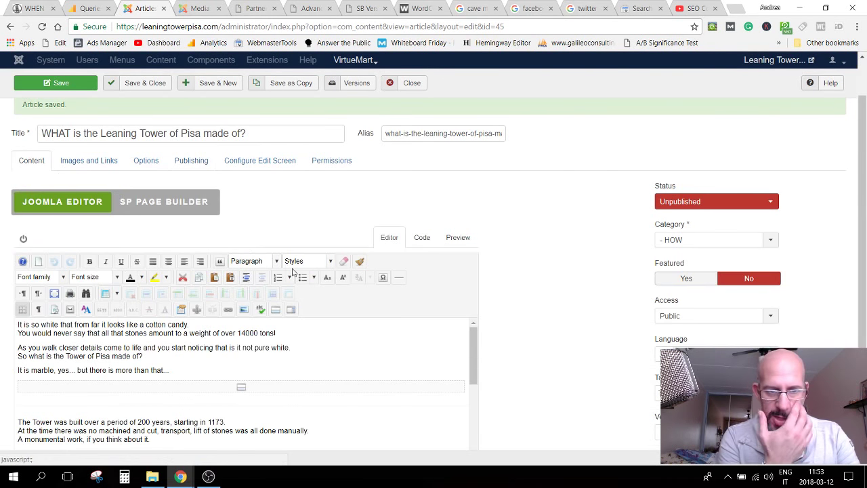
pyautogui.scroll(-3, 292, 271)
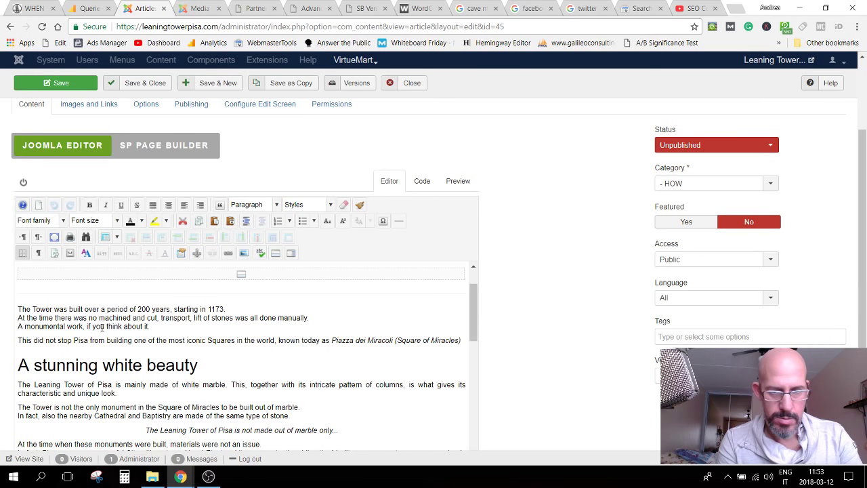
pyautogui.scroll(2, 115, 332)
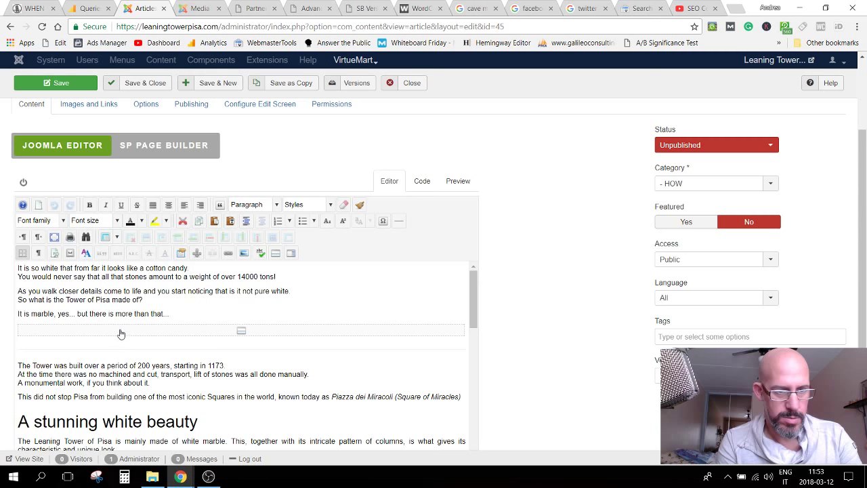
pyautogui.moveTo(19, 314); pyautogui.dragTo(161, 382)
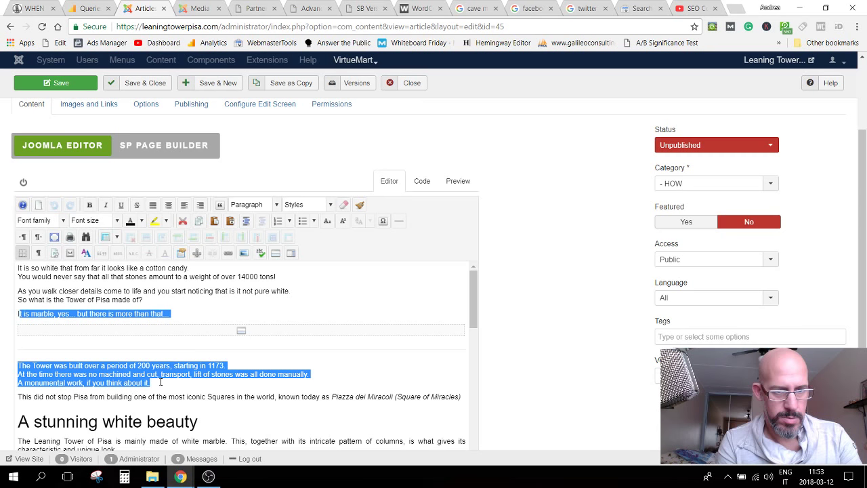
pyautogui.click(65, 299)
pyautogui.moveTo(28, 299); pyautogui.dragTo(191, 381)
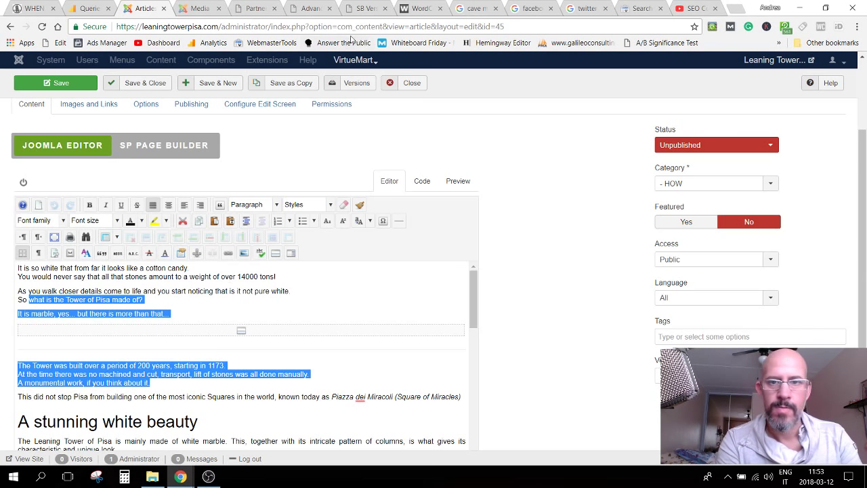
pyautogui.click(419, 13)
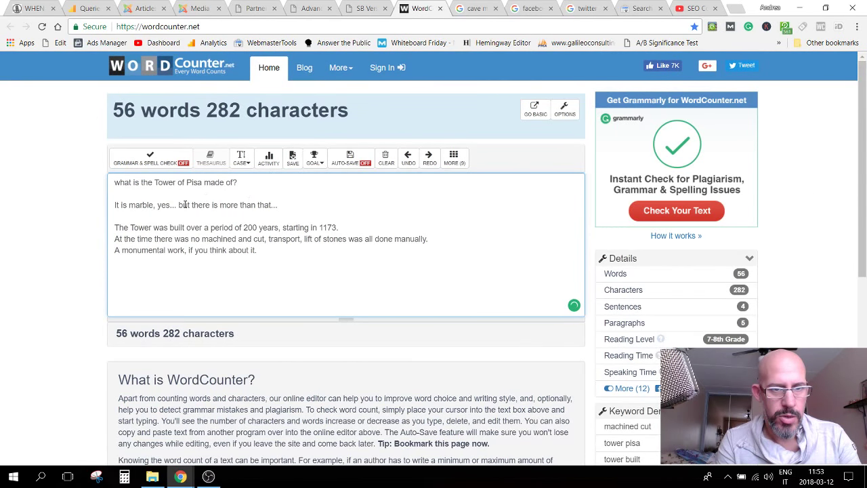
# Step: Remove the line breaks in the WordCounter text to join its sentences into a single paragraph
pyautogui.click(118, 196)
pyautogui.press('BackSpace')
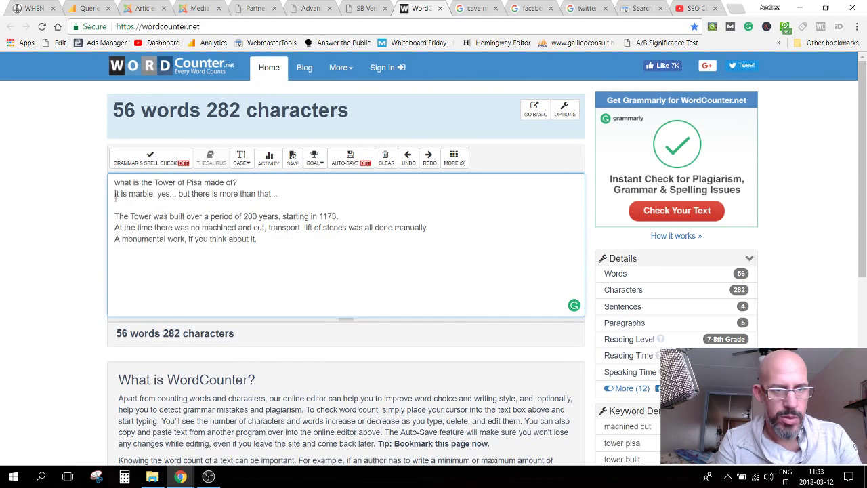
pyautogui.press('BackSpace')
pyautogui.click(124, 193)
pyautogui.press('BackSpace')
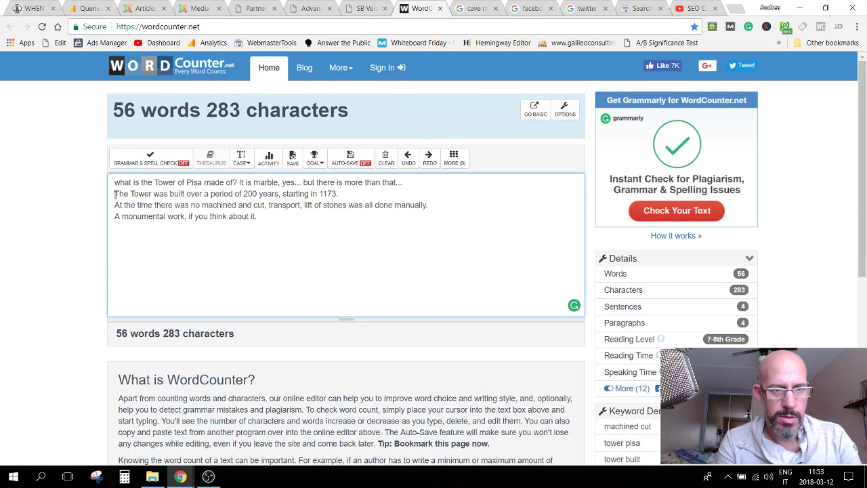
pyautogui.press('BackSpace')
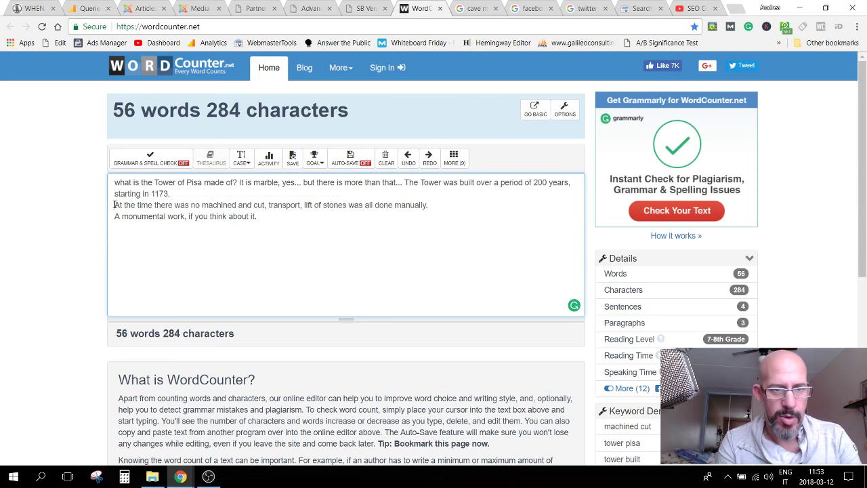
pyautogui.click(115, 204)
pyautogui.press('BackSpace')
pyautogui.click(117, 210)
pyautogui.press('BackSpace')
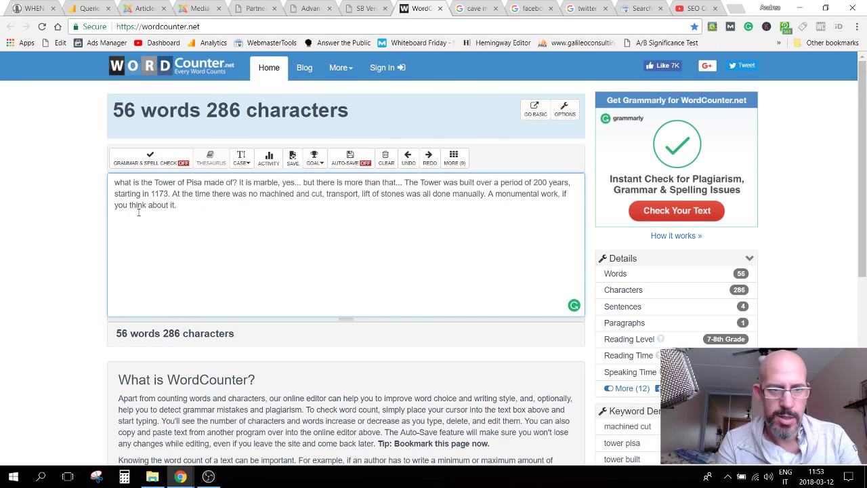
# Step: Capitalize the paragraph's first word as "What" and copy the whole paragraph
pyautogui.click(118, 182)
pyautogui.press('BackSpace')
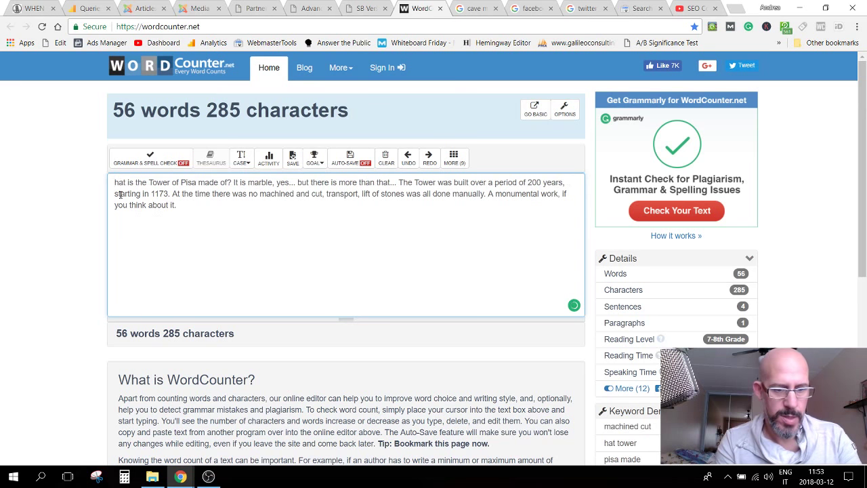
pyautogui.write('W')
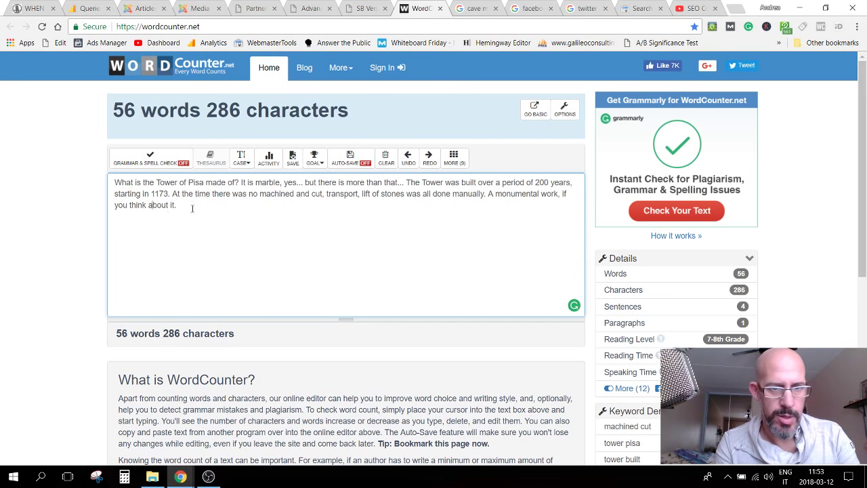
pyautogui.moveTo(177, 205); pyautogui.dragTo(110, 179)
pyautogui.hotkey('ctrl', 'c')
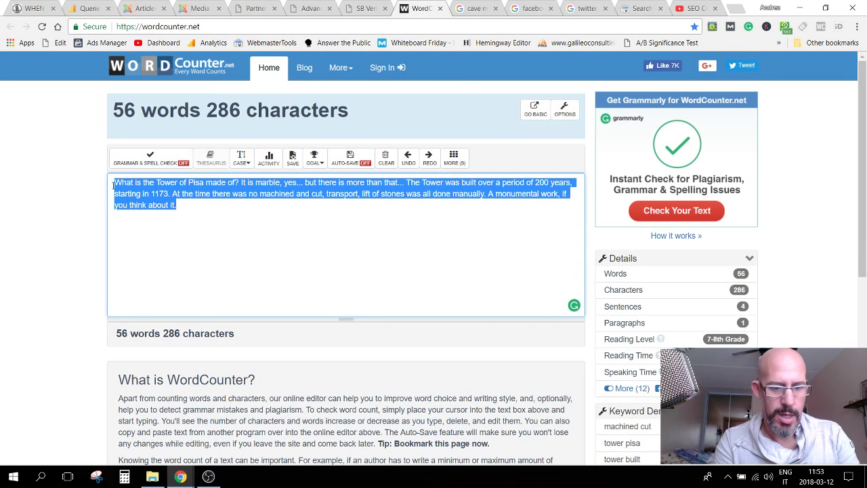
# Step: Return to the Joomla article and paste the copied paragraph into its Meta Description
pyautogui.click(195, 11)
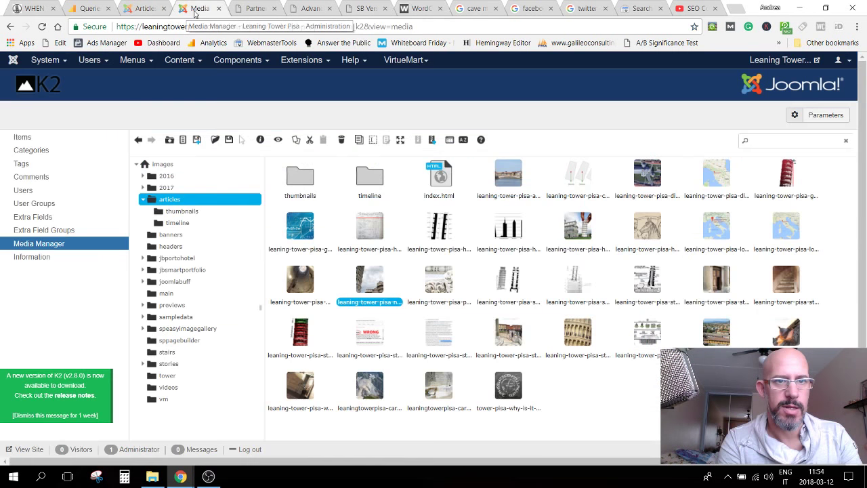
pyautogui.click(145, 12)
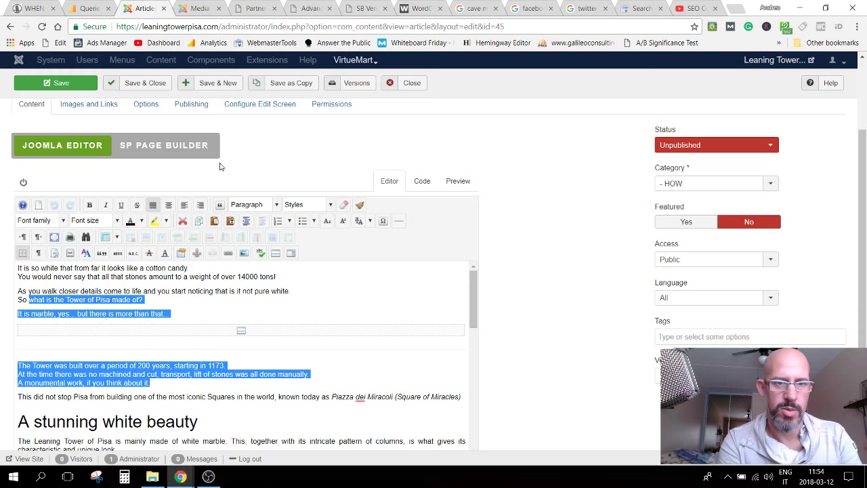
pyautogui.click(191, 104)
pyautogui.click(589, 157)
pyautogui.hotkey('ctrl', 'v')
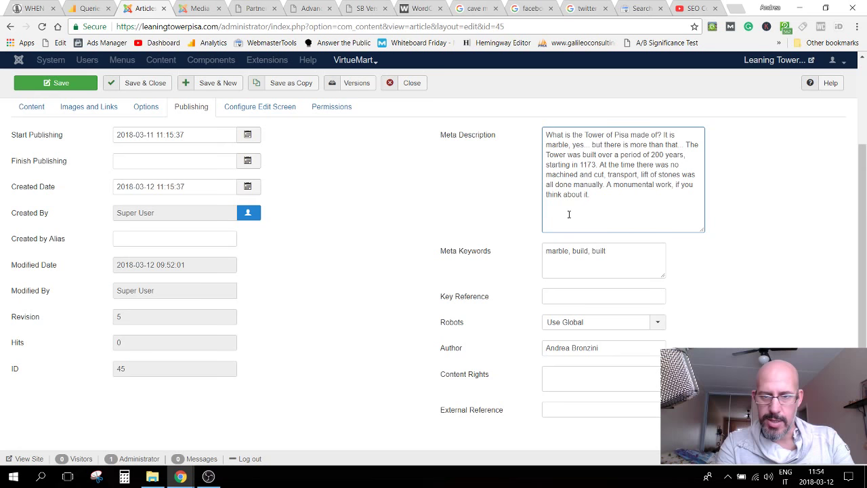
# Step: Set the article's status to Published and its category to WHAT
pyautogui.scroll(1, 569, 214)
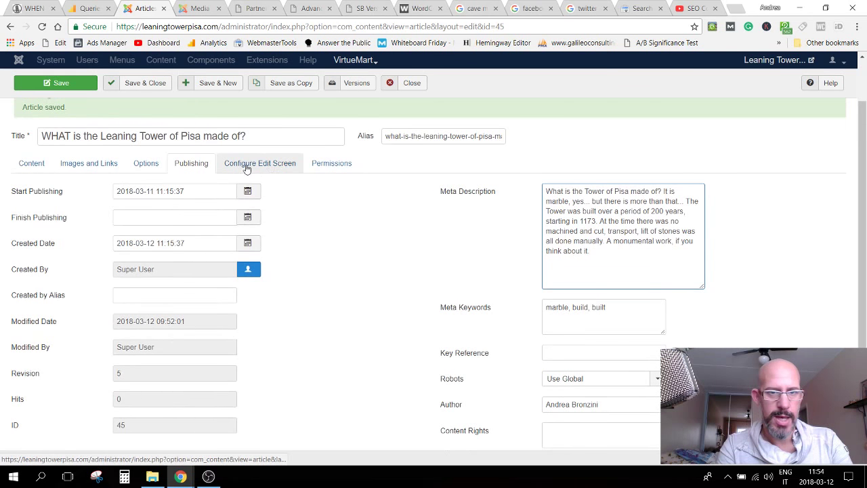
pyautogui.click(37, 165)
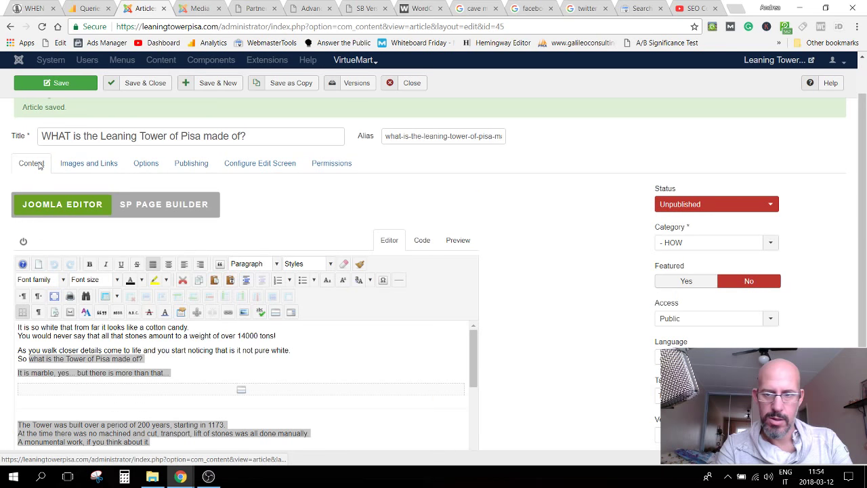
pyautogui.click(677, 204)
pyautogui.click(673, 218)
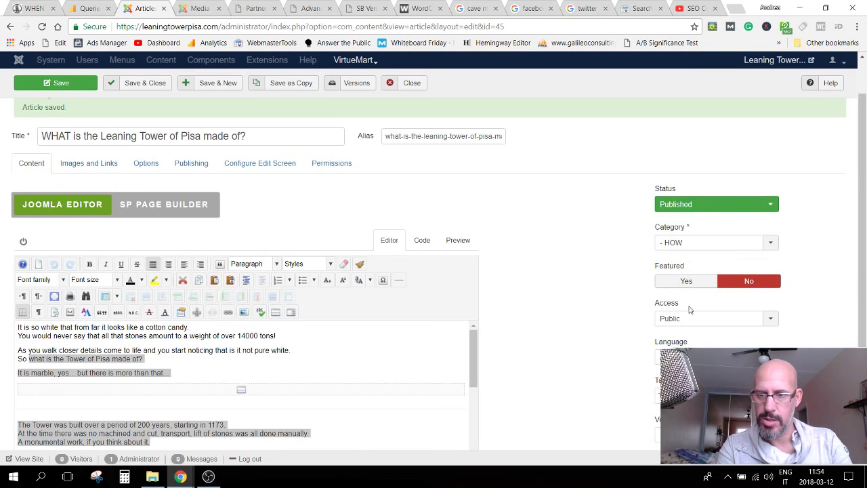
pyautogui.click(665, 245)
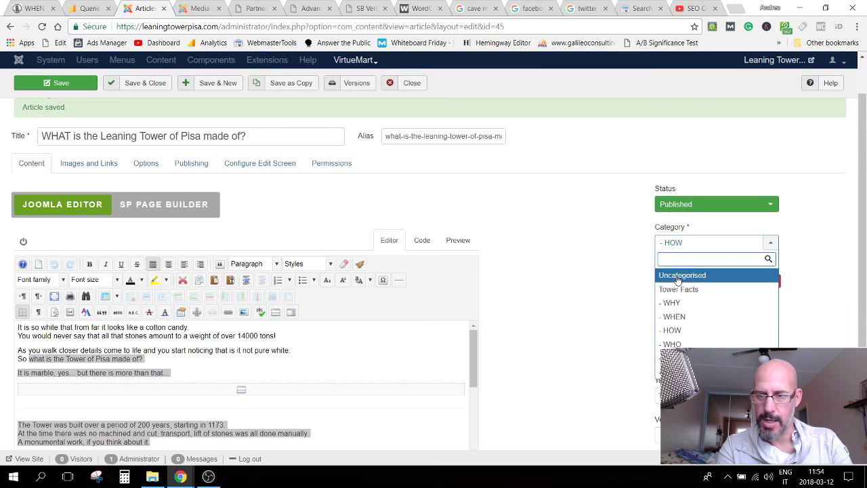
pyautogui.click(678, 358)
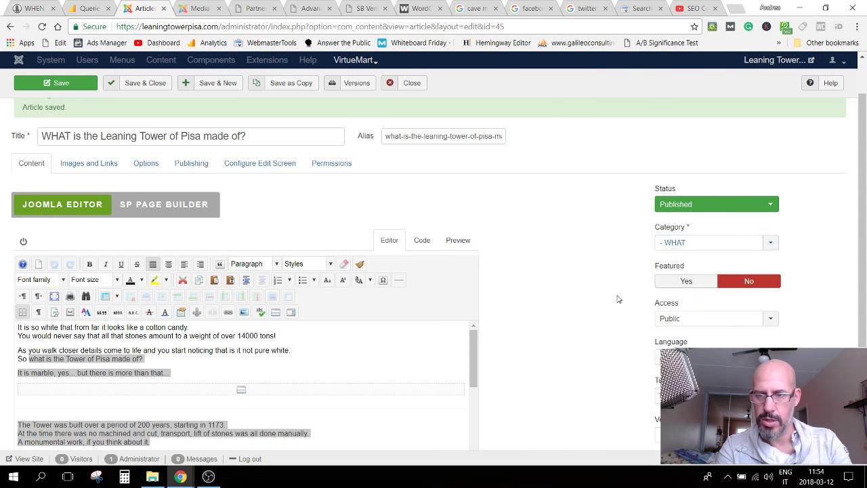
# Step: Add an empty paragraph below the sentence about the white marble of Carrara in the article body
pyautogui.scroll(-3, 511, 221)
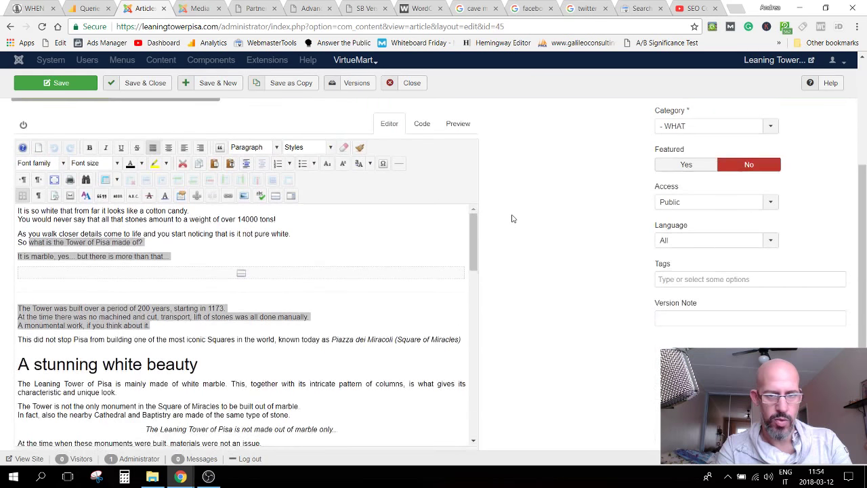
pyautogui.scroll(-1, 511, 218)
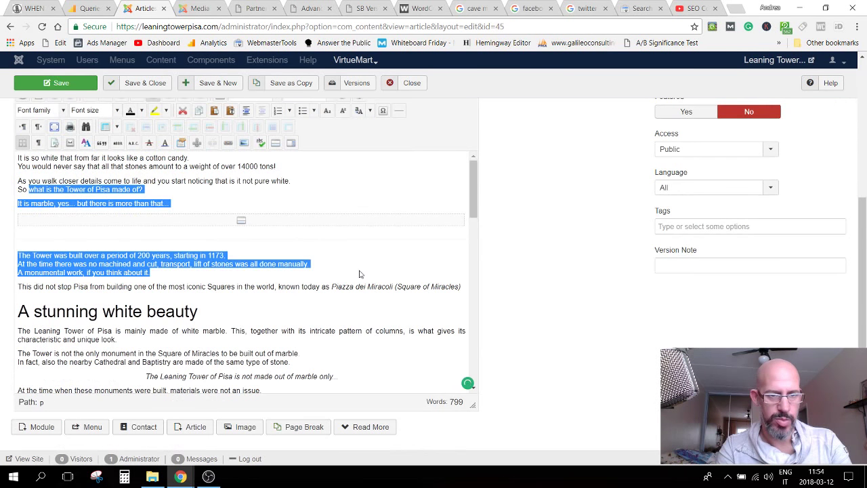
pyautogui.click(362, 272)
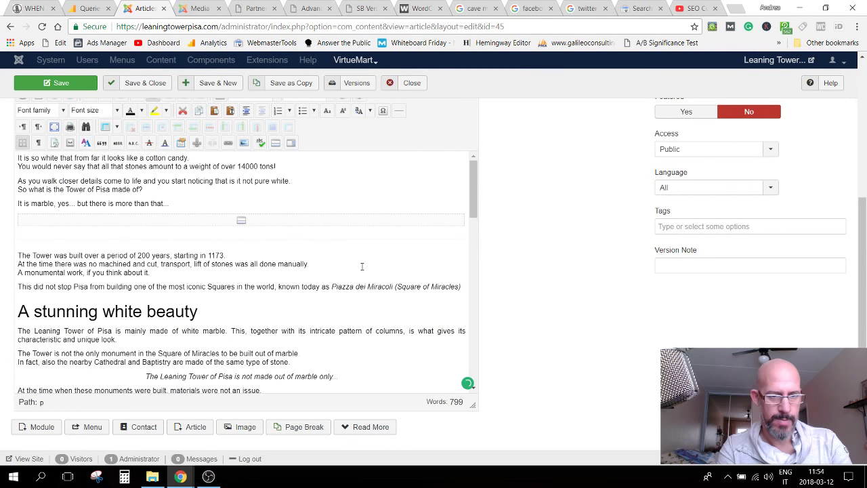
pyautogui.scroll(-4, 362, 266)
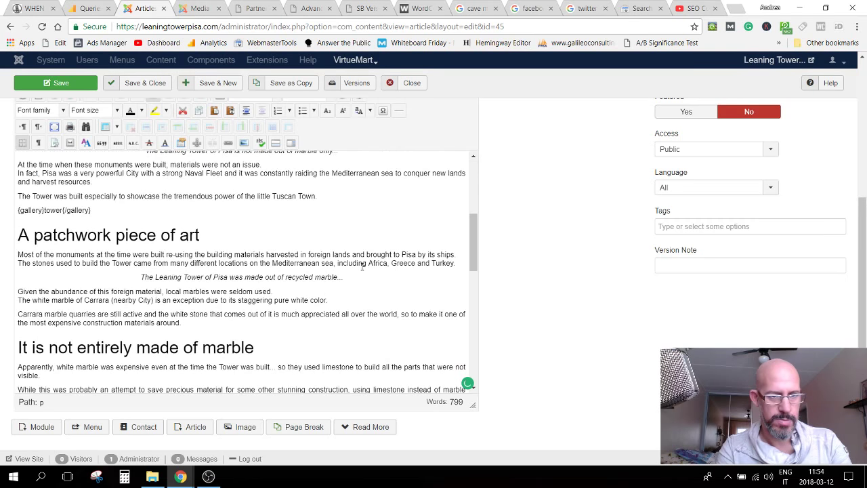
pyautogui.scroll(3, 362, 266)
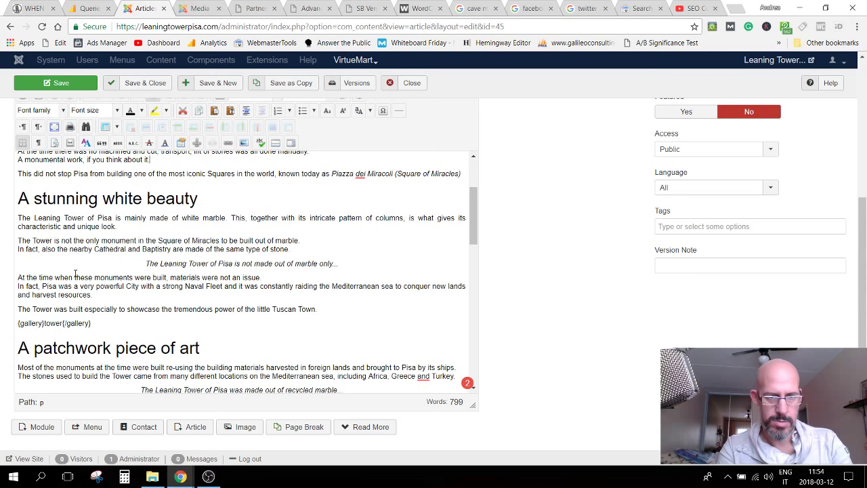
pyautogui.scroll(-2, 102, 278)
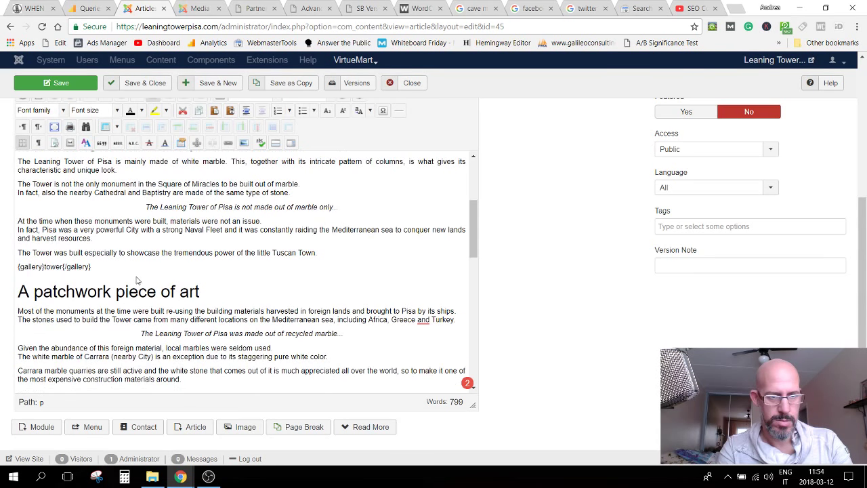
pyautogui.scroll(-4, 108, 267)
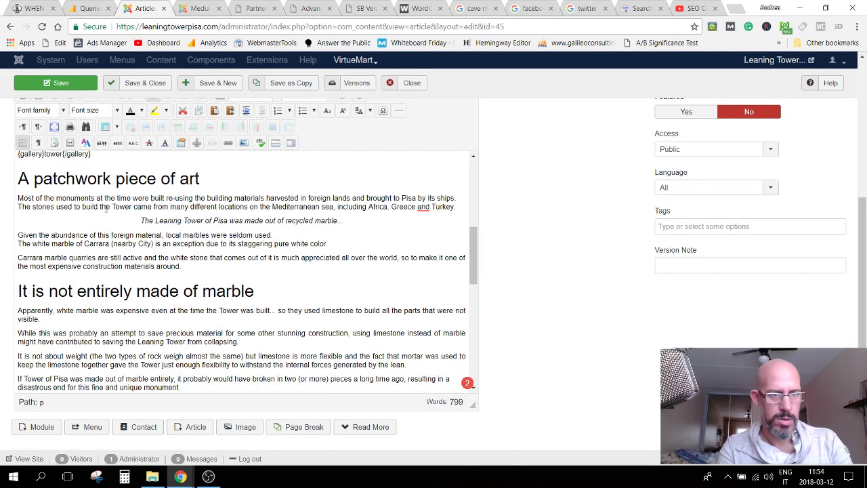
pyautogui.click(340, 245)
pyautogui.write('.')
pyautogui.press('Return')
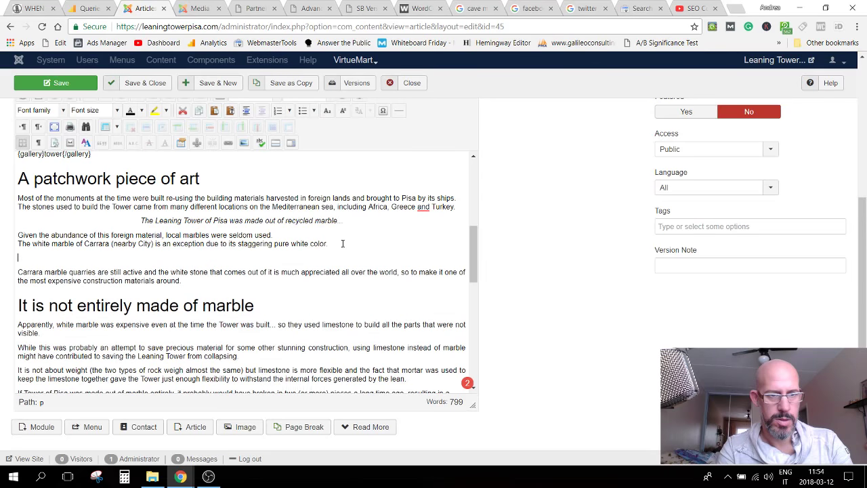
# Step: Start inserting an image in the empty paragraph and select leaningtowerpisa-carrara-marble-mountain-italy.jpg in the articles folder
pyautogui.click(247, 144)
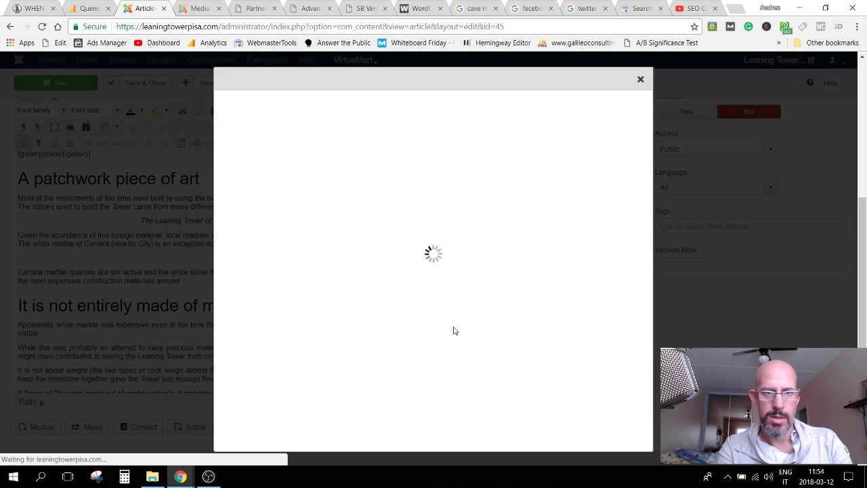
pyautogui.click(276, 313)
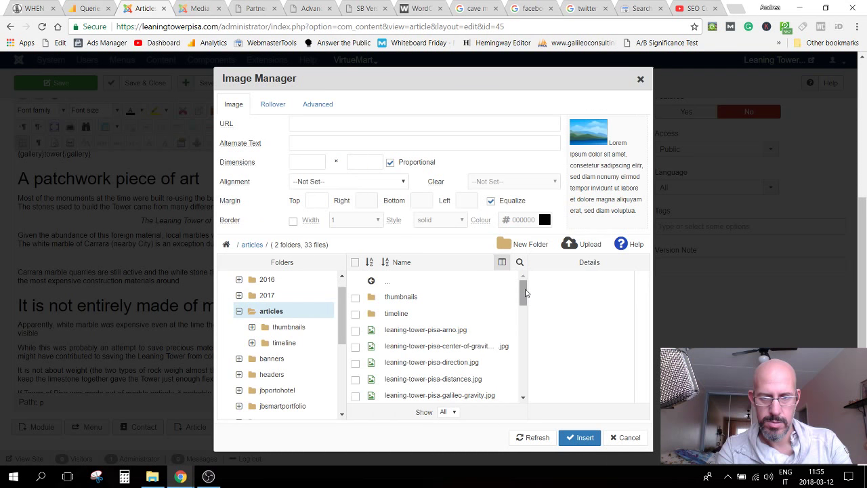
pyautogui.moveTo(525, 292)
pyautogui.mouseDown()
pyautogui.moveTo(525, 390)
pyautogui.moveTo(522, 299)
pyautogui.mouseUp()
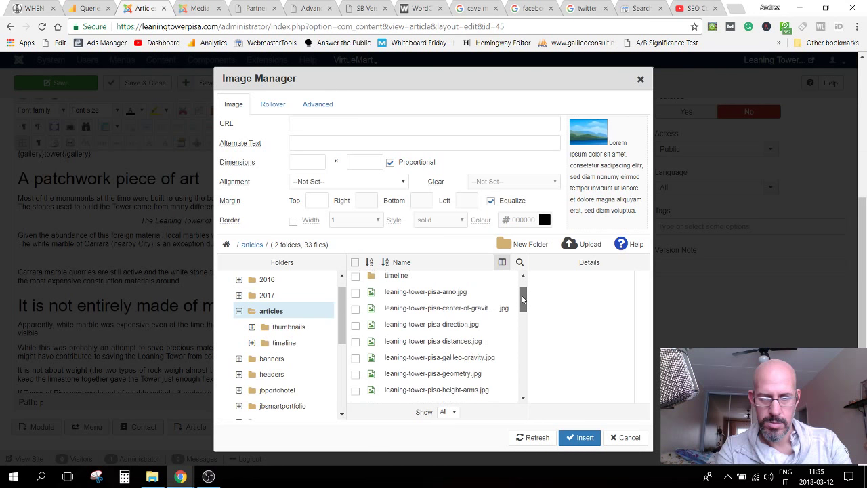
pyautogui.scroll(-4, 492, 331)
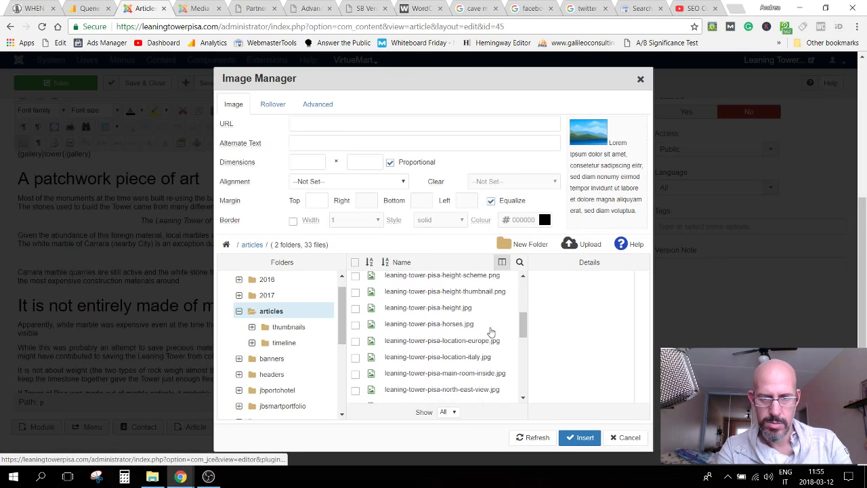
pyautogui.scroll(-4, 491, 331)
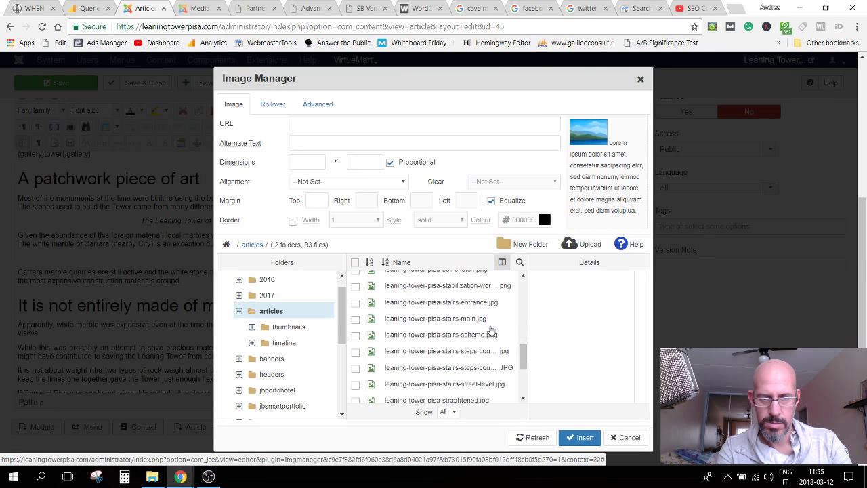
pyautogui.scroll(-1, 492, 331)
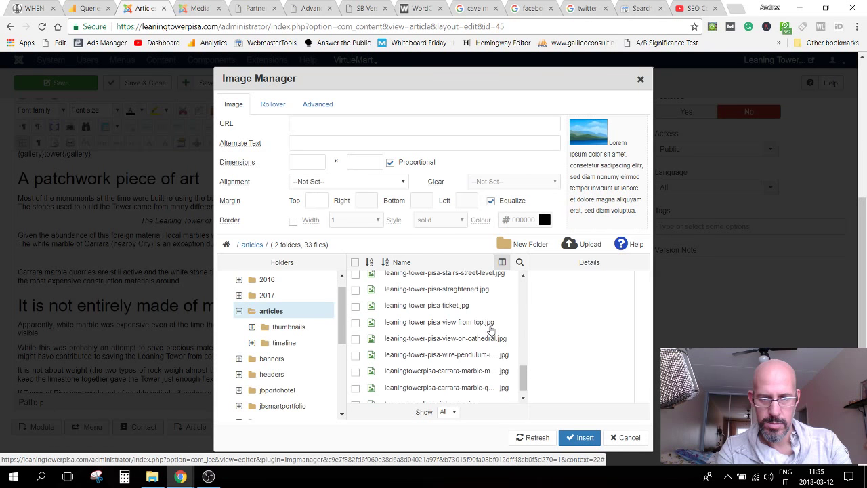
pyautogui.scroll(-1, 491, 329)
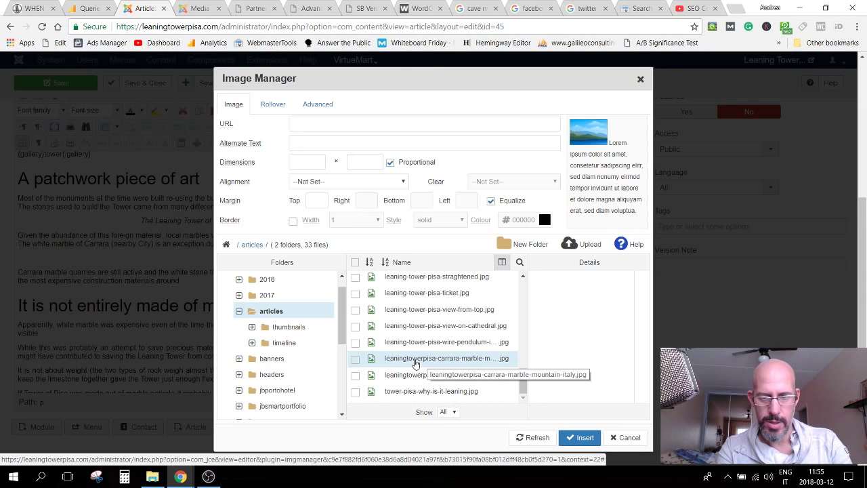
pyautogui.click(414, 362)
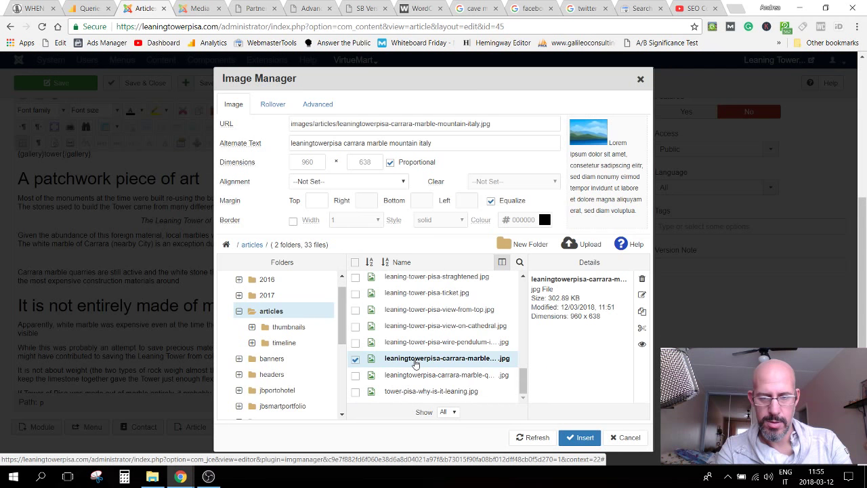
# Step: Rename the selected mountain image to leaning-tower-pisa-carrara-marble-mountain-italy and accept the broken-links confirmation
pyautogui.rightClick(415, 362)
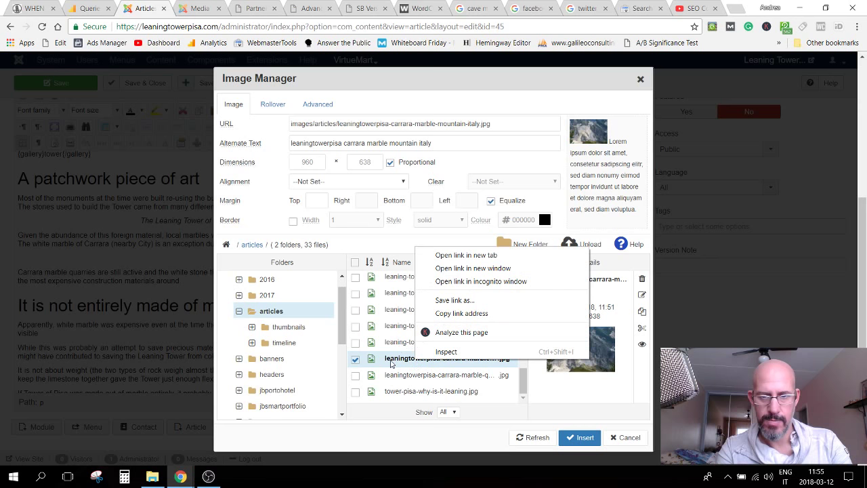
pyautogui.click(538, 86)
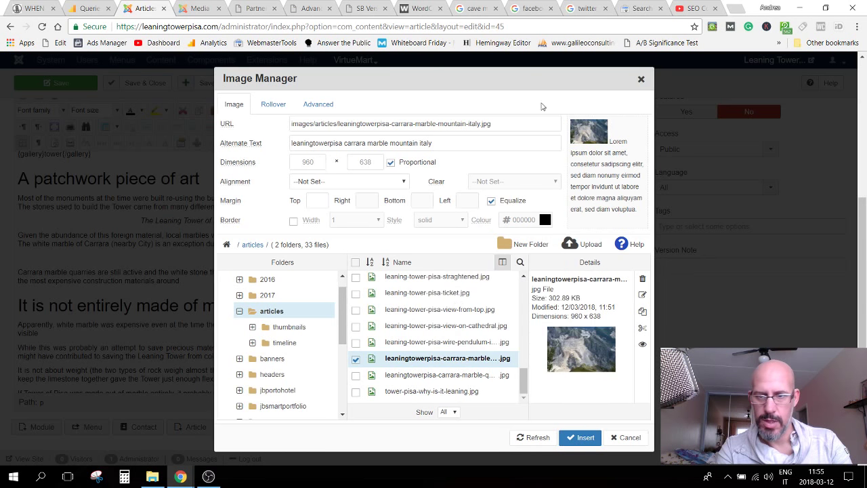
pyautogui.click(641, 297)
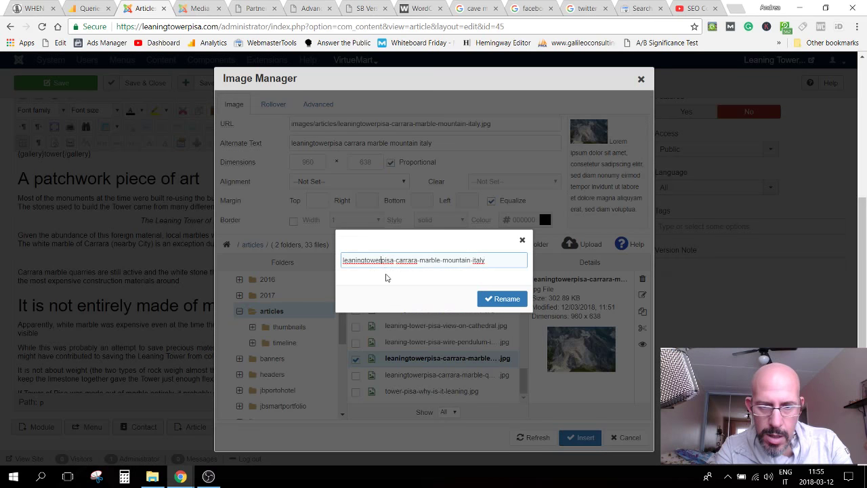
pyautogui.write('-')
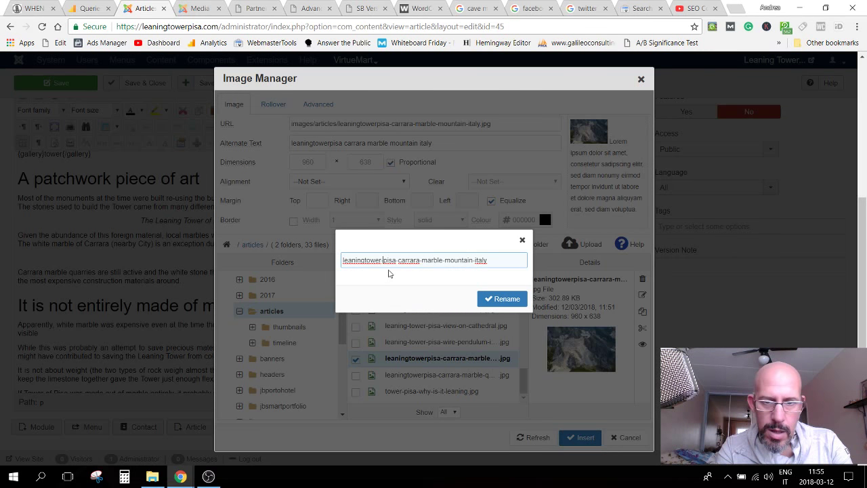
pyautogui.click(493, 299)
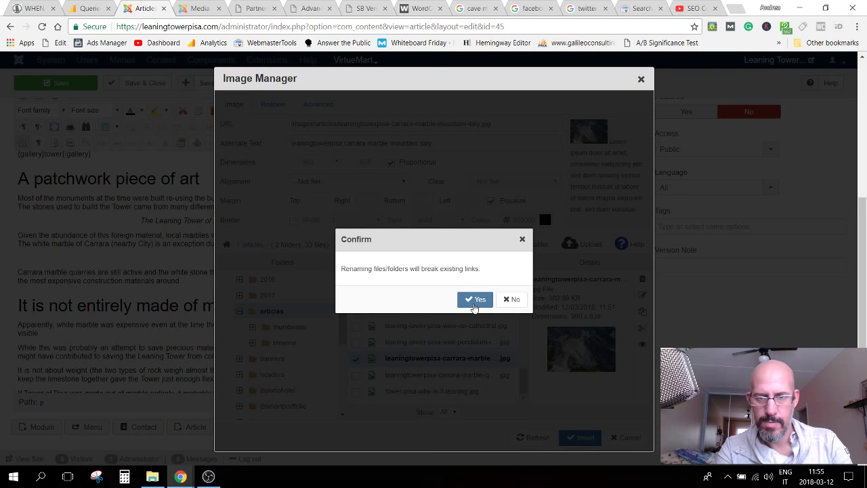
pyautogui.click(474, 300)
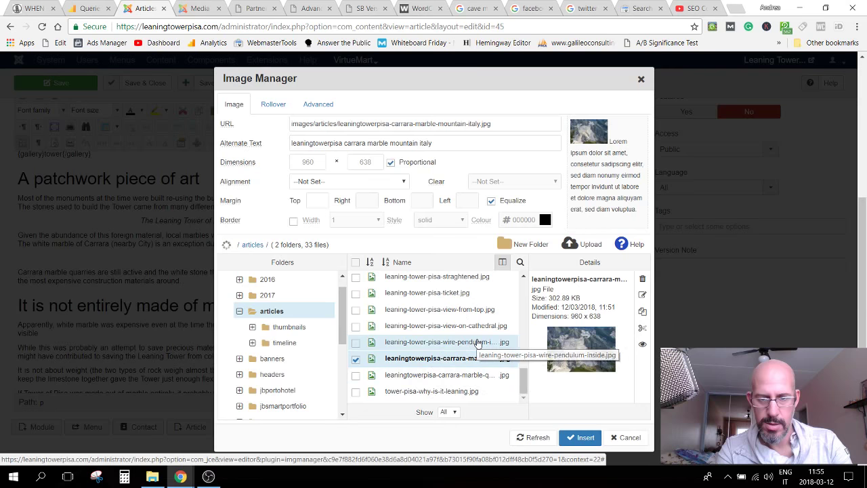
# Step: Rename the Carrara quarry image to leaning-tower-pisa-carrara-marble-quarry-italy and refresh the file list
pyautogui.scroll(-1, 449, 365)
pyautogui.click(449, 366)
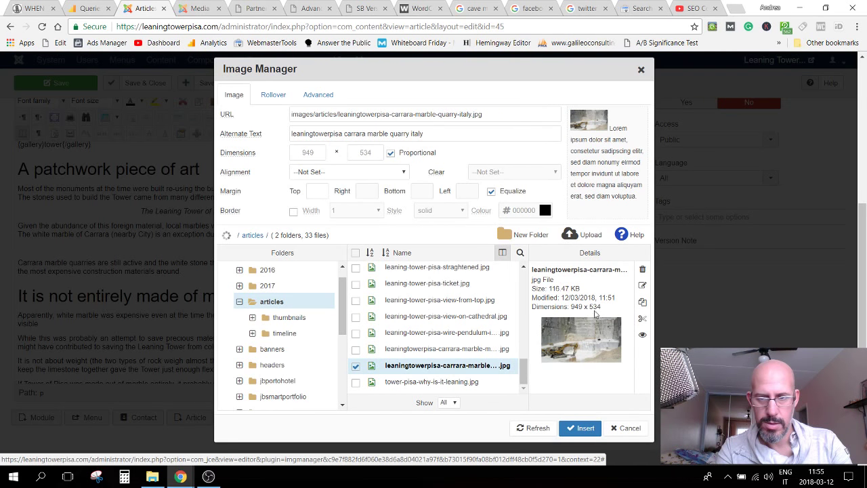
pyautogui.click(642, 284)
pyautogui.click(382, 251)
pyautogui.write('-')
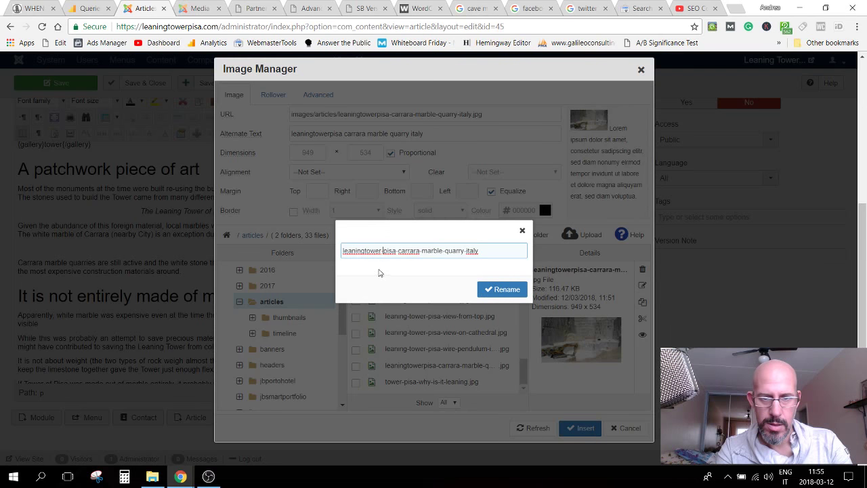
pyautogui.click(365, 250)
pyautogui.write('-')
pyautogui.click(497, 289)
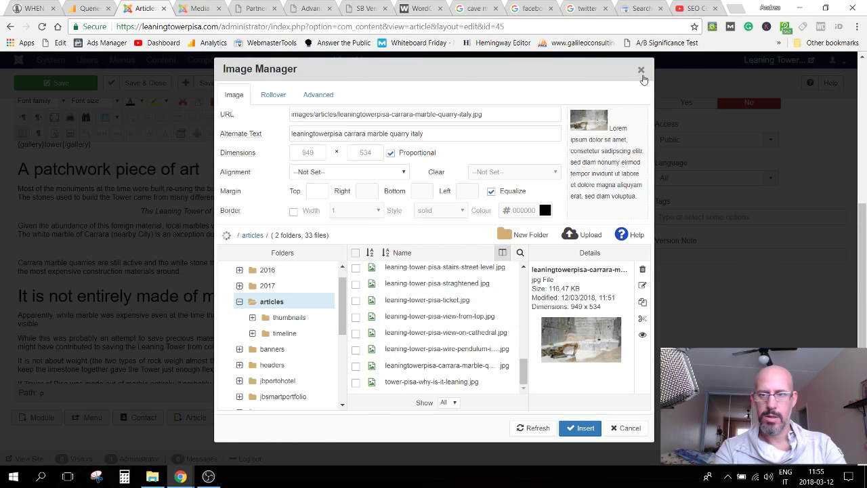
pyautogui.click(520, 428)
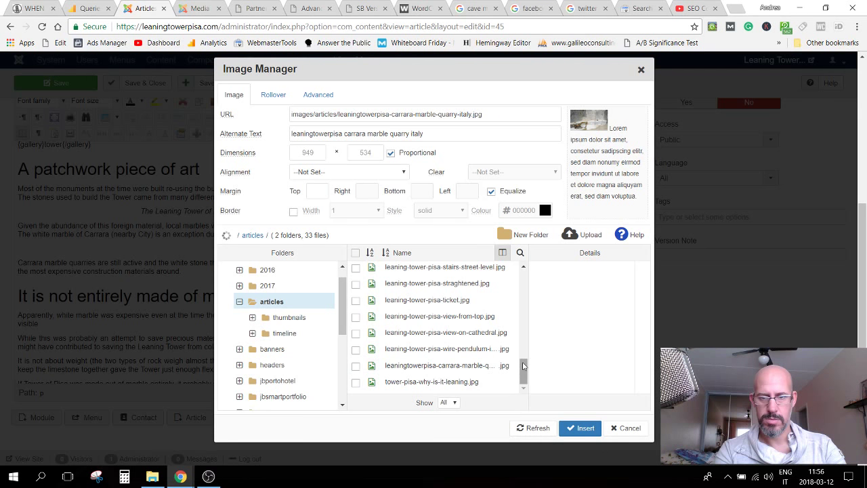
# Step: Select the renamed leaning-tower-pisa-carrara-marble-quarry-italy.jpg in the articles folder as the image to insert
pyautogui.scroll(1, 522, 365)
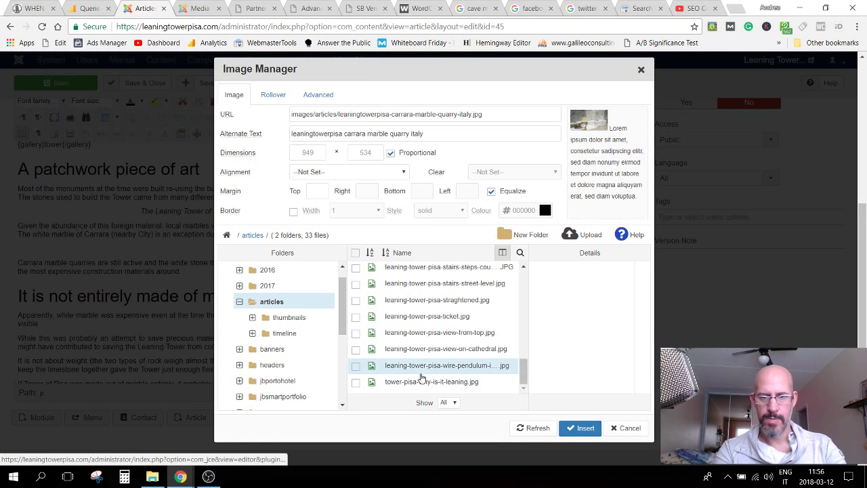
pyautogui.click(416, 316)
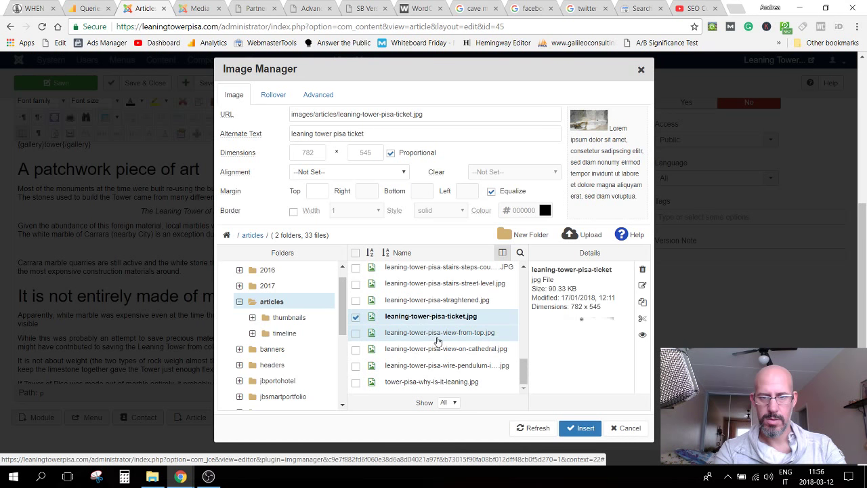
pyautogui.scroll(1, 437, 342)
pyautogui.scroll(2, 438, 342)
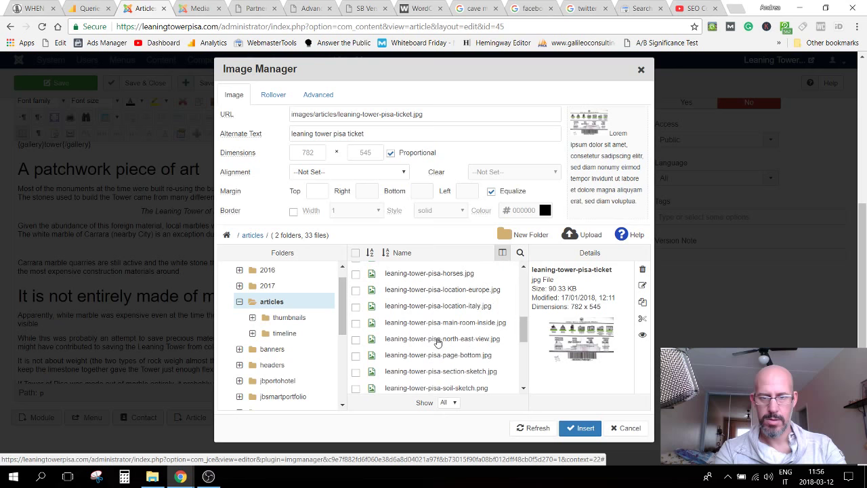
pyautogui.scroll(2, 438, 342)
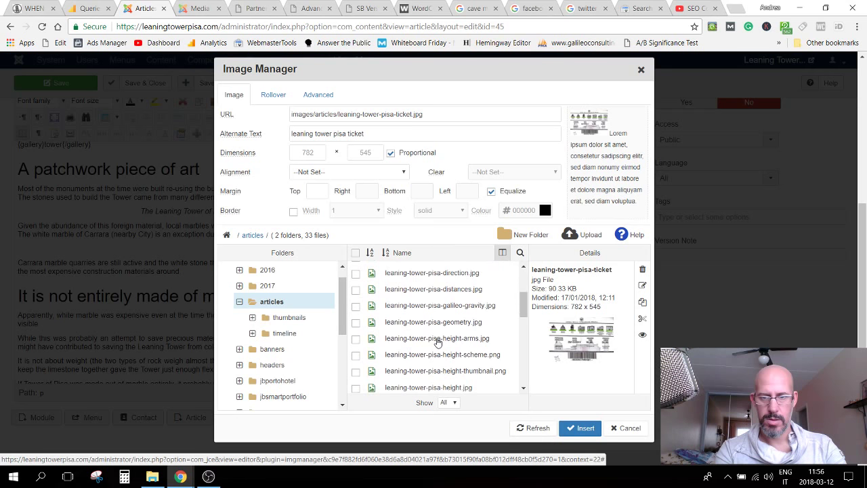
pyautogui.scroll(1, 437, 342)
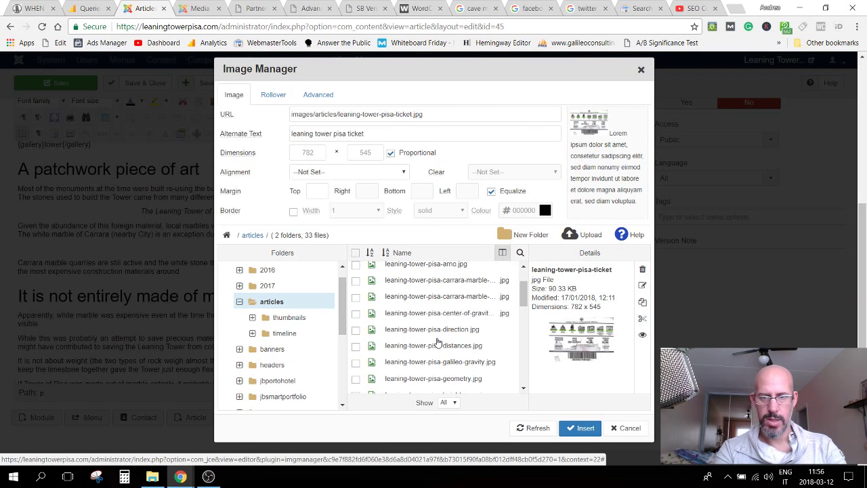
pyautogui.click(442, 280)
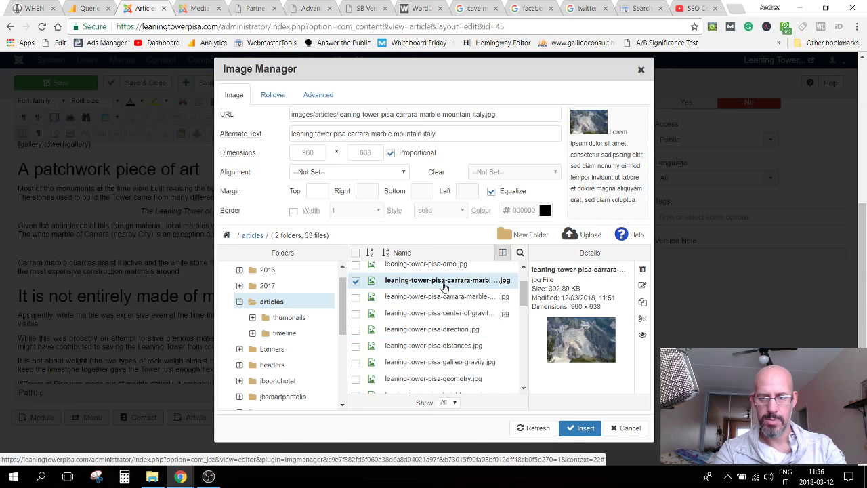
pyautogui.click(449, 298)
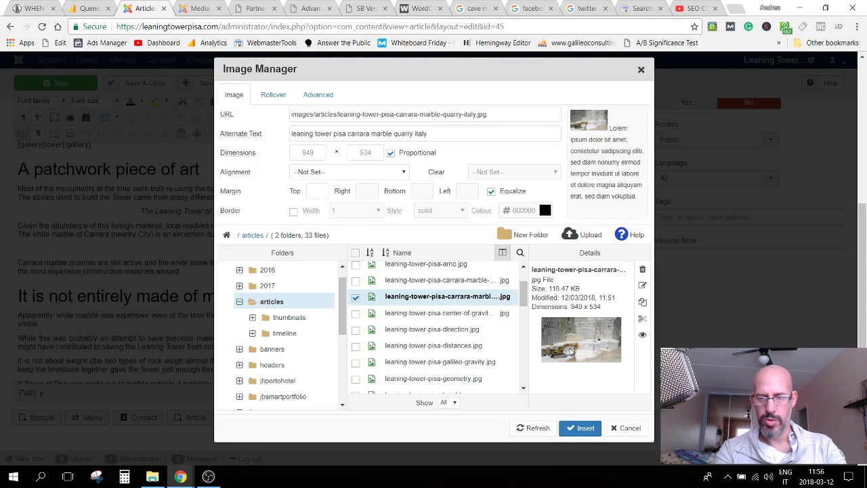
# Step: Set the Carrara quarry image's alignment to Centre with a top margin of 0
pyautogui.click(320, 153)
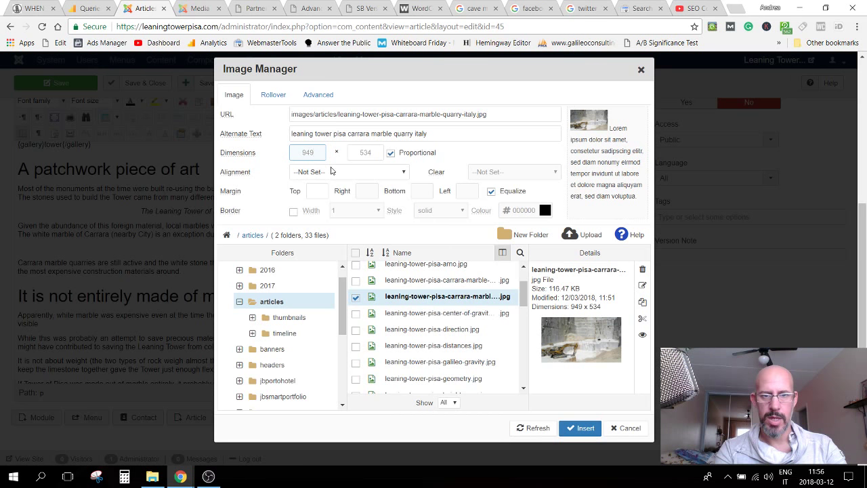
pyautogui.click(331, 171)
pyautogui.click(322, 203)
pyautogui.click(319, 193)
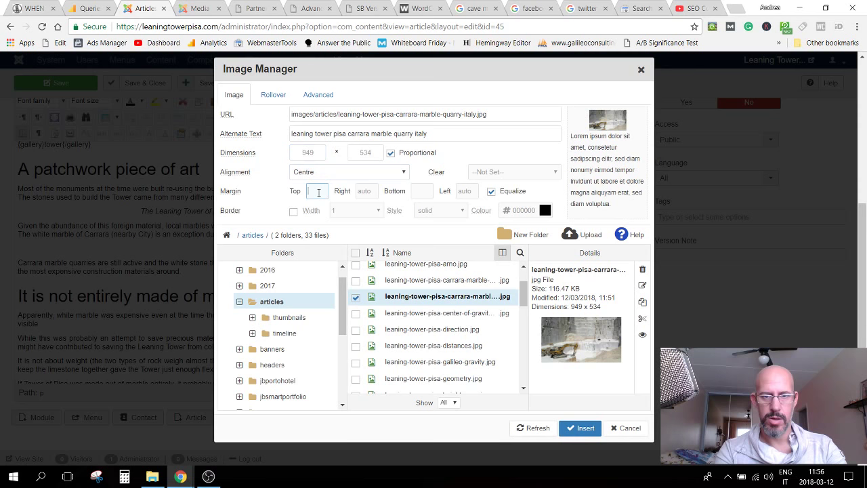
pyautogui.write('0')
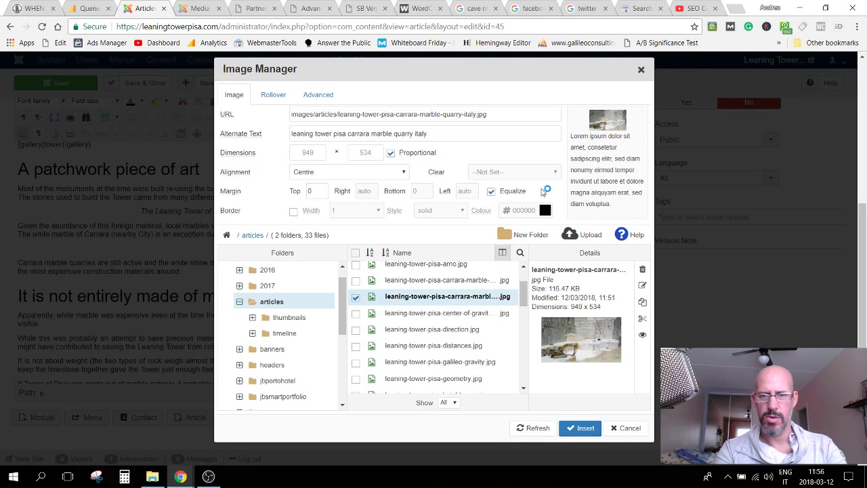
# Step: Add a width of 100% and a max-width of 950px to the quarry image's inline style and insert it in the article
pyautogui.click(318, 94)
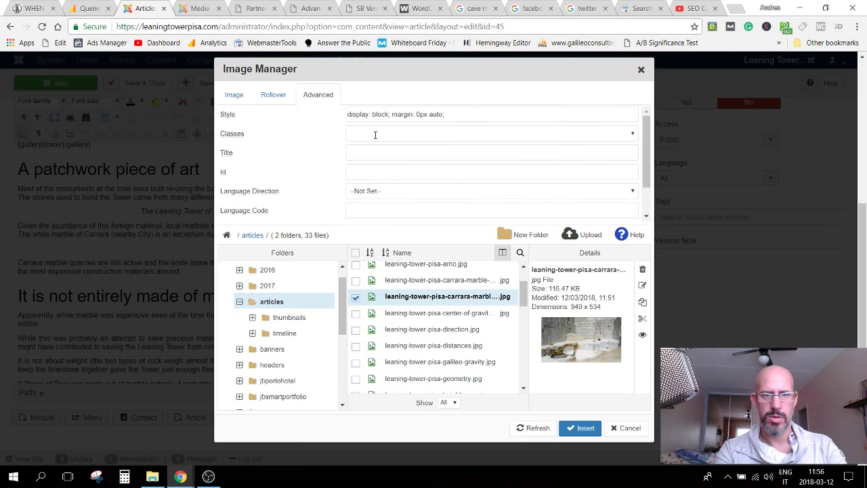
pyautogui.click(467, 115)
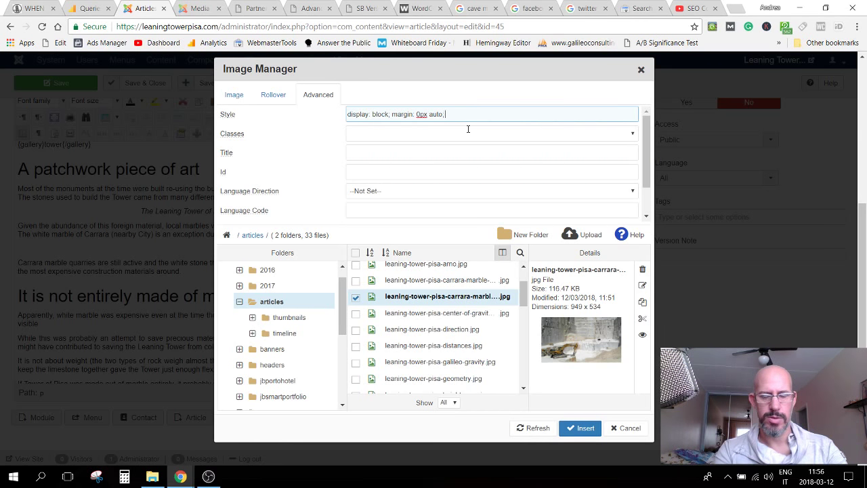
pyautogui.write('wi')
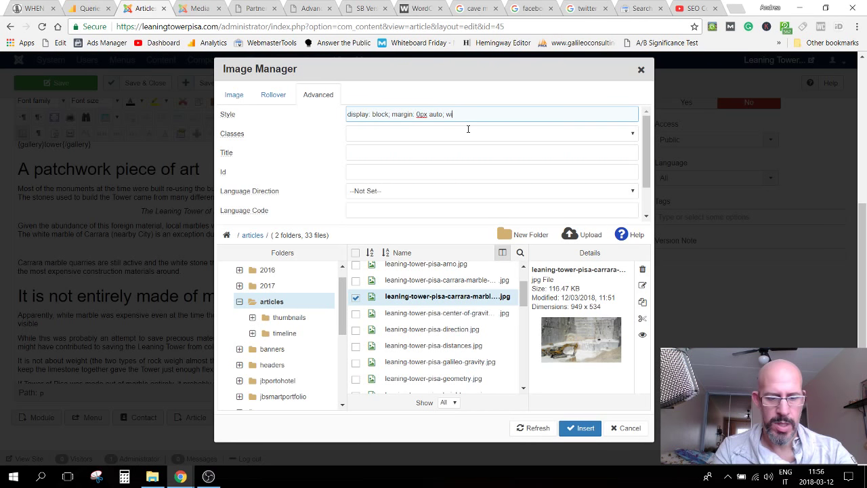
pyautogui.write('d')
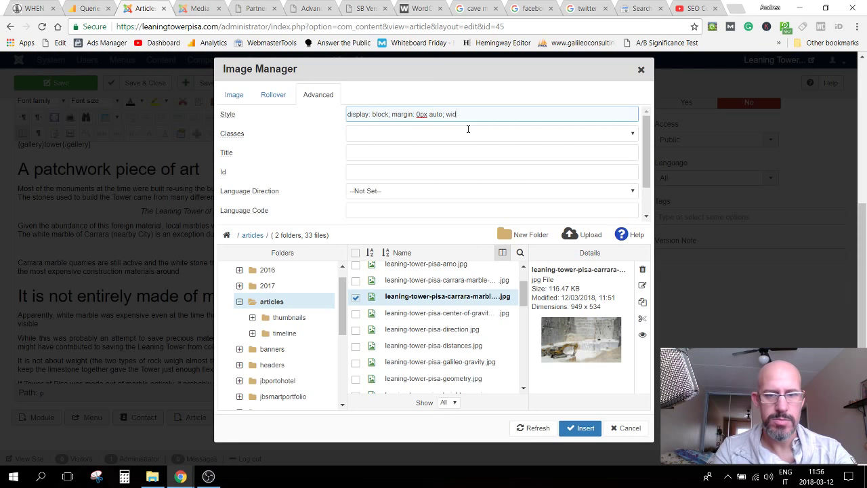
pyautogui.write('th: 100')
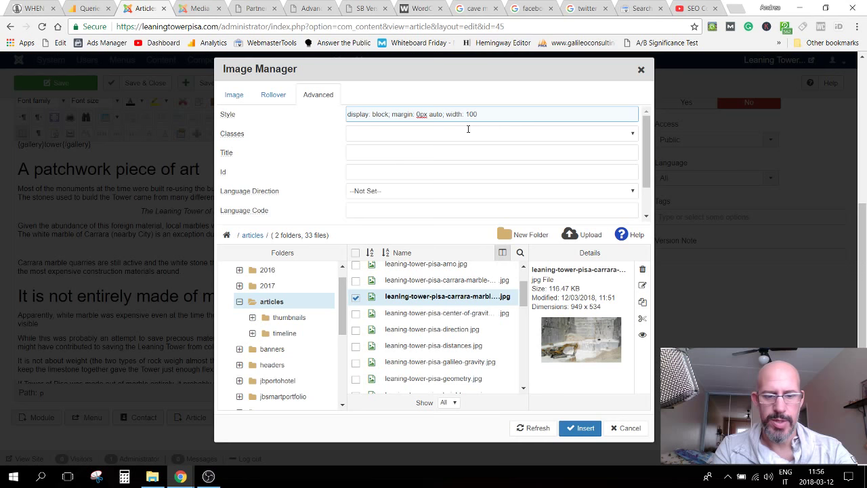
pyautogui.write('%, max-w')
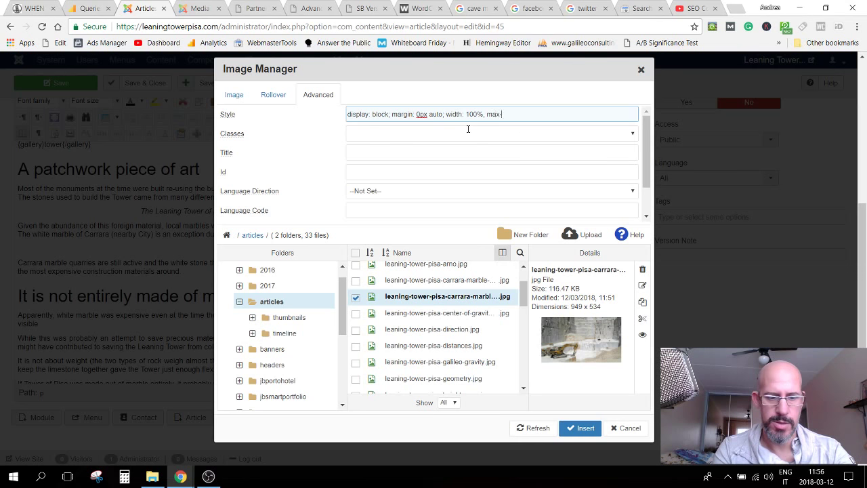
pyautogui.write('idth:')
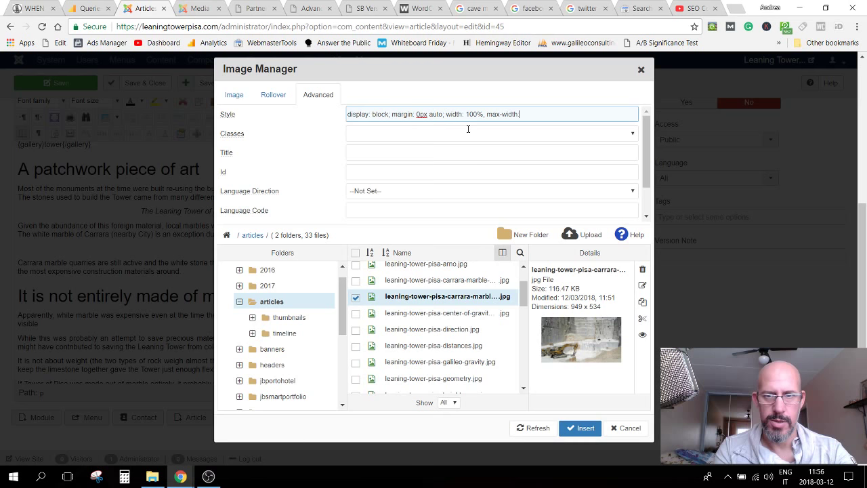
pyautogui.write(' 950')
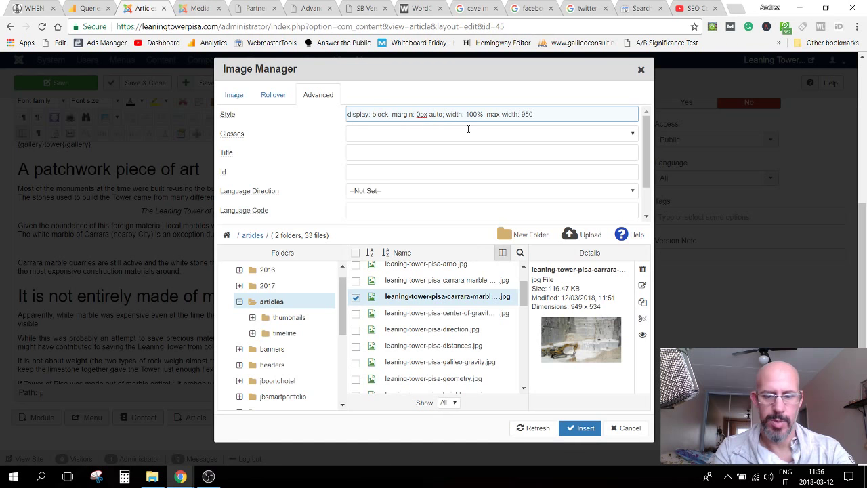
pyautogui.write('px')
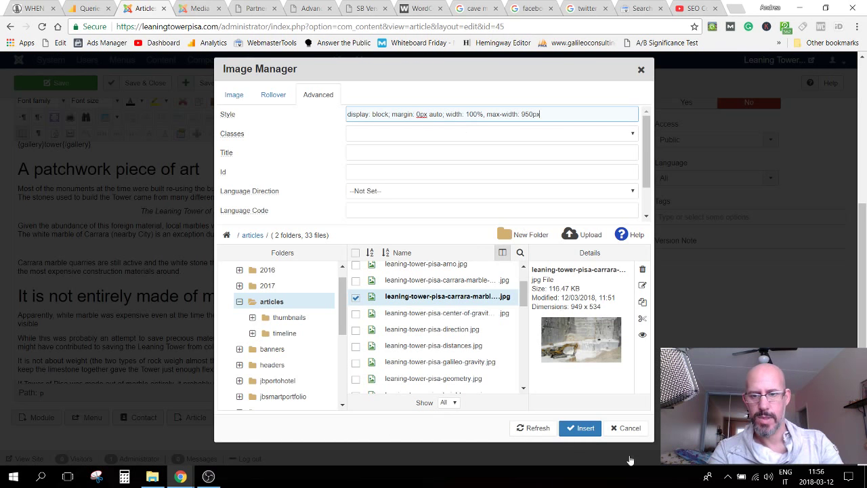
pyautogui.click(583, 428)
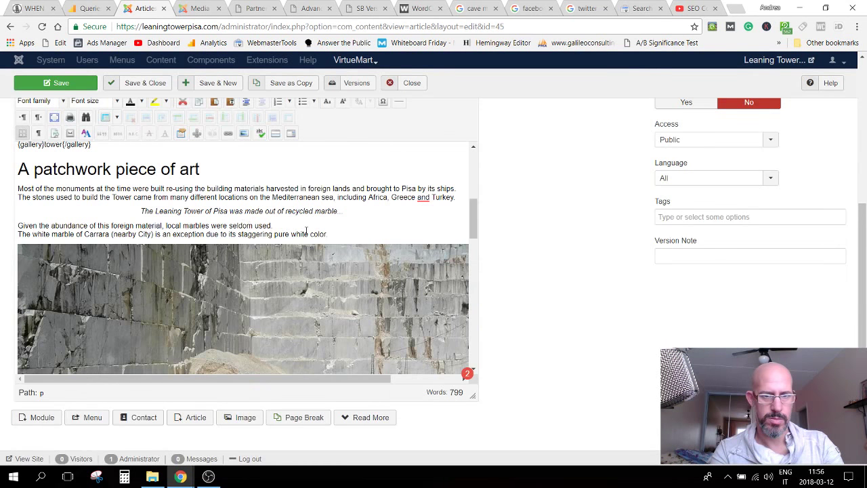
# Step: Add an empty paragraph above the heading "It is not entirely made of marble" and choose leaning-tower-pisa-carrara-marble-mountain-italy.jpg as its image
pyautogui.scroll(-1, 307, 230)
pyautogui.scroll(-3, 307, 230)
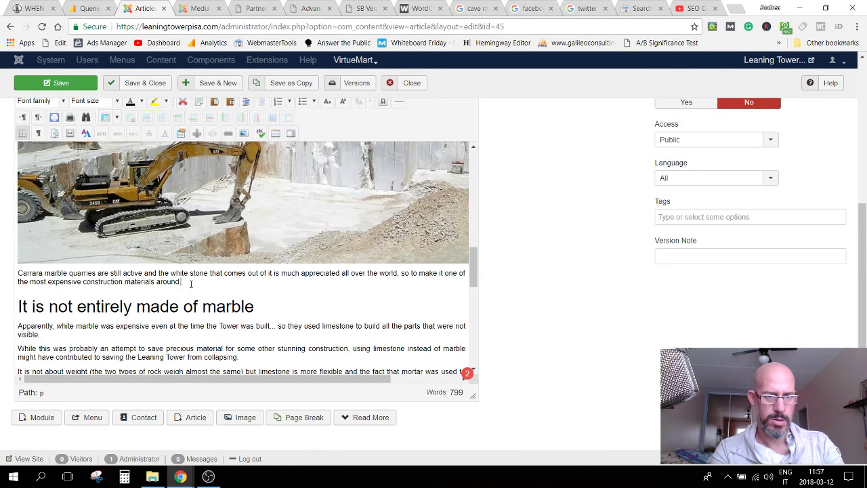
pyautogui.scroll(6, 191, 284)
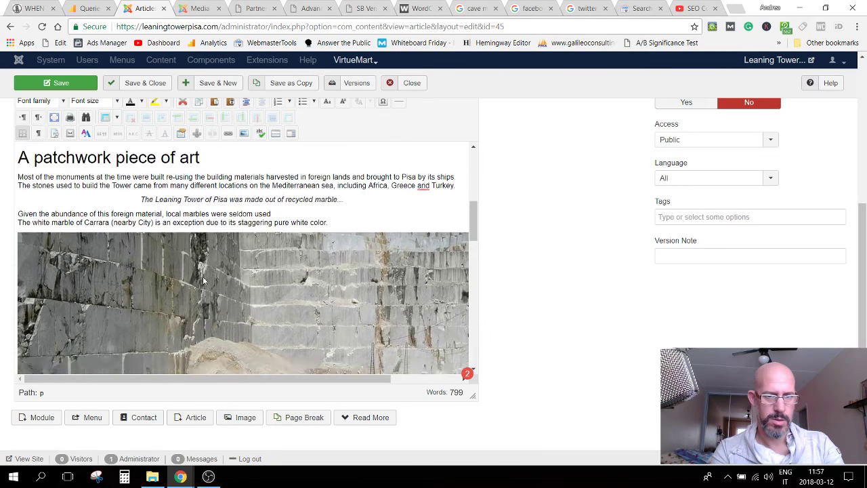
pyautogui.scroll(-5, 203, 280)
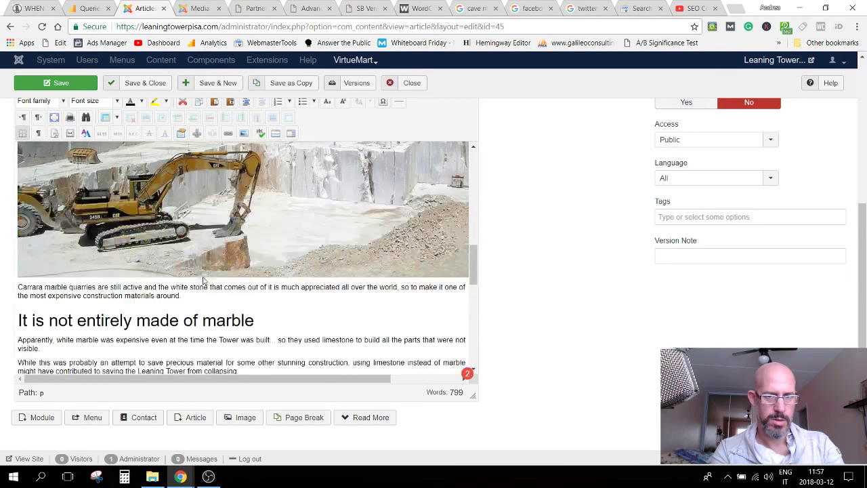
pyautogui.scroll(-2, 203, 280)
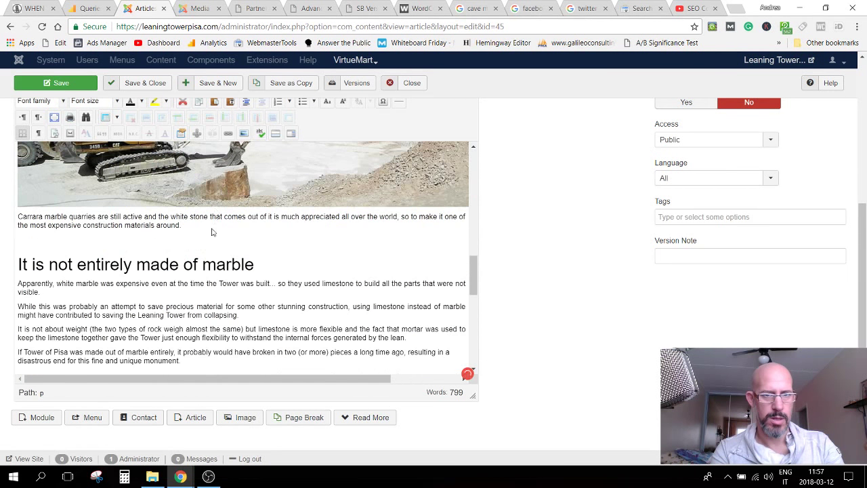
pyautogui.click(245, 133)
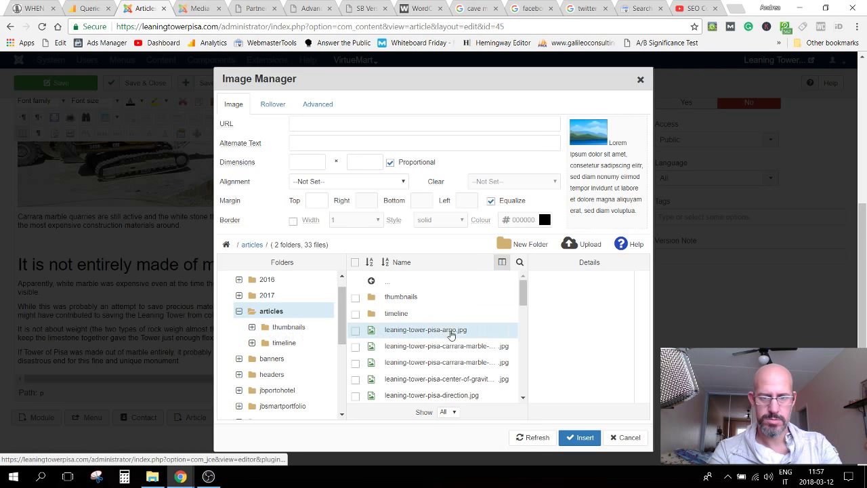
pyautogui.click(452, 351)
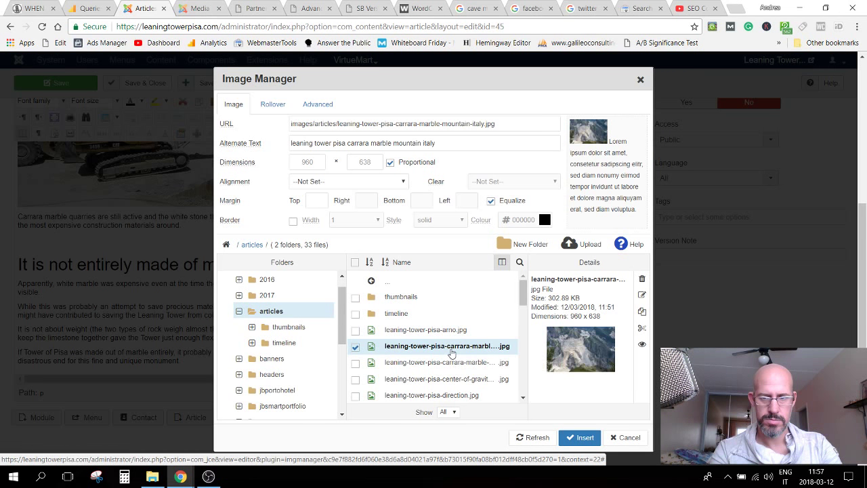
# Step: Set the Carrara mountain image's alignment to Centre with a top margin of 0
pyautogui.click(339, 182)
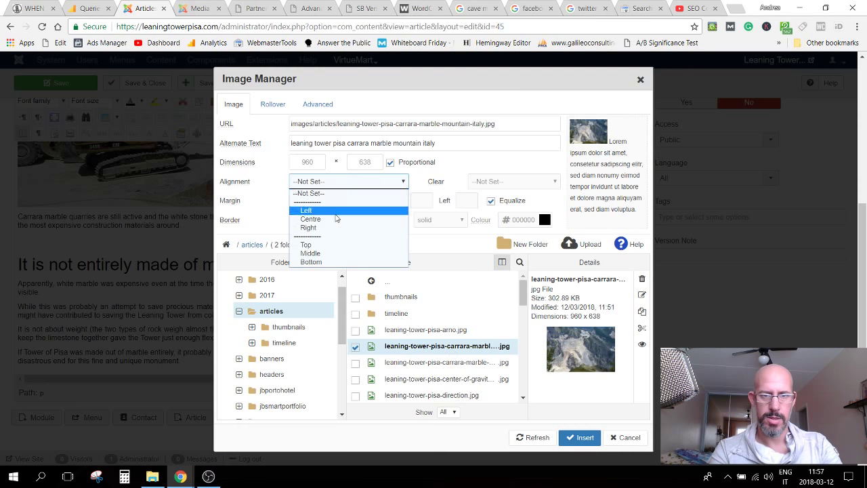
pyautogui.click(332, 211)
pyautogui.click(324, 185)
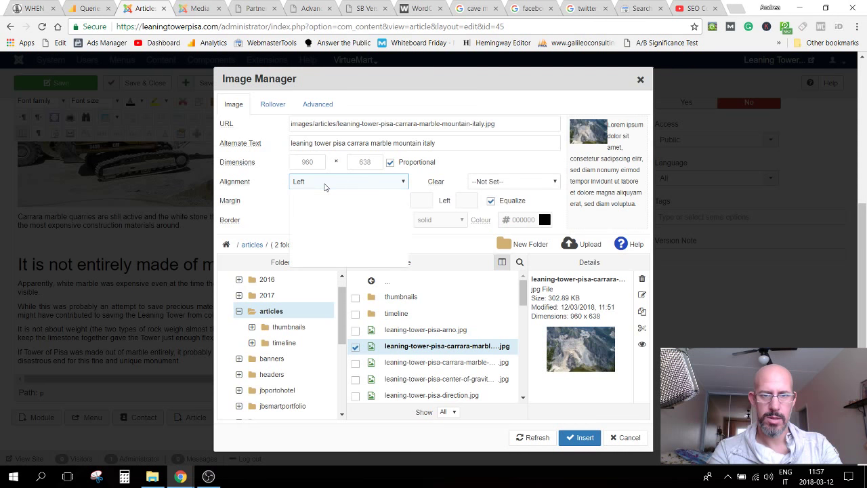
pyautogui.click(326, 223)
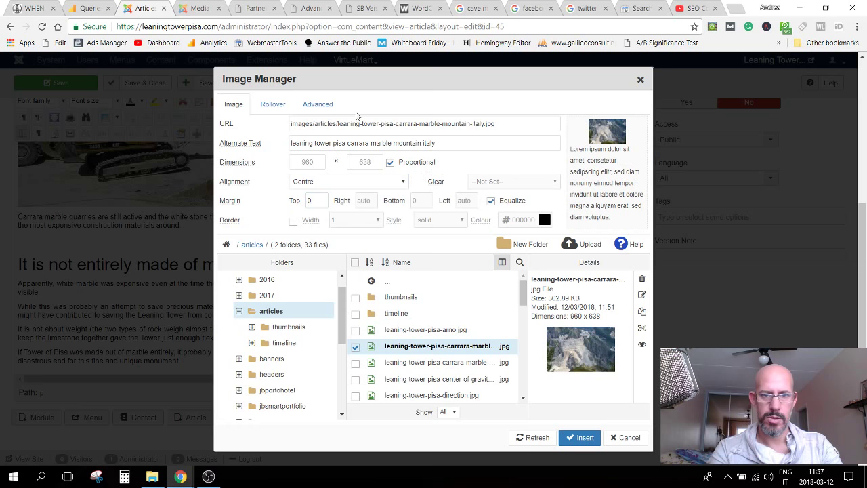
# Step: Add a width of 100% and a max-width of 950px to the mountain image's inline style and insert it in the article
pyautogui.click(318, 105)
pyautogui.click(458, 128)
pyautogui.write('w')
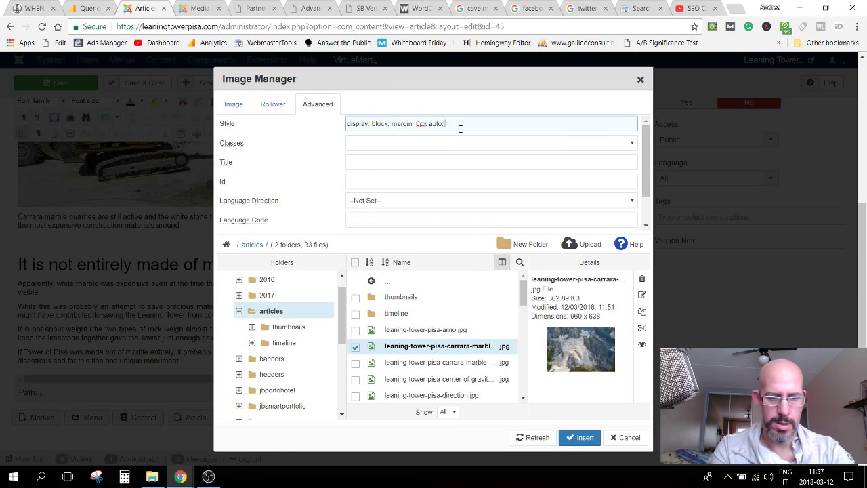
pyautogui.write('i')
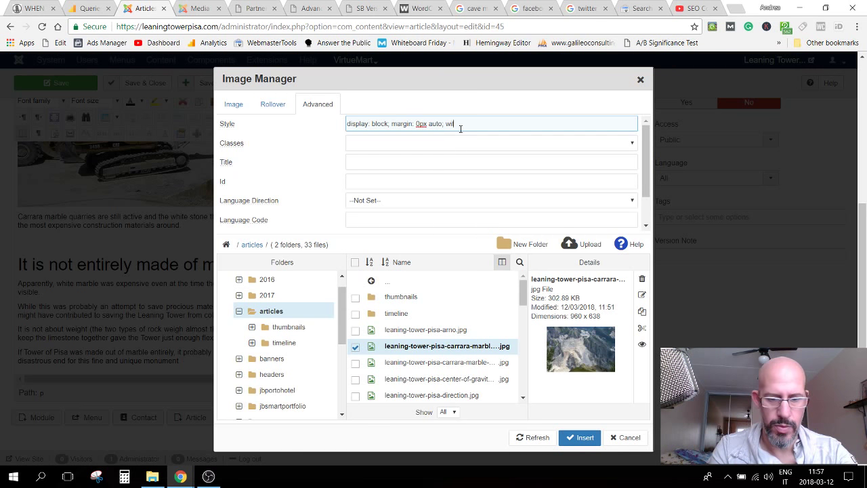
pyautogui.write('dth: ')
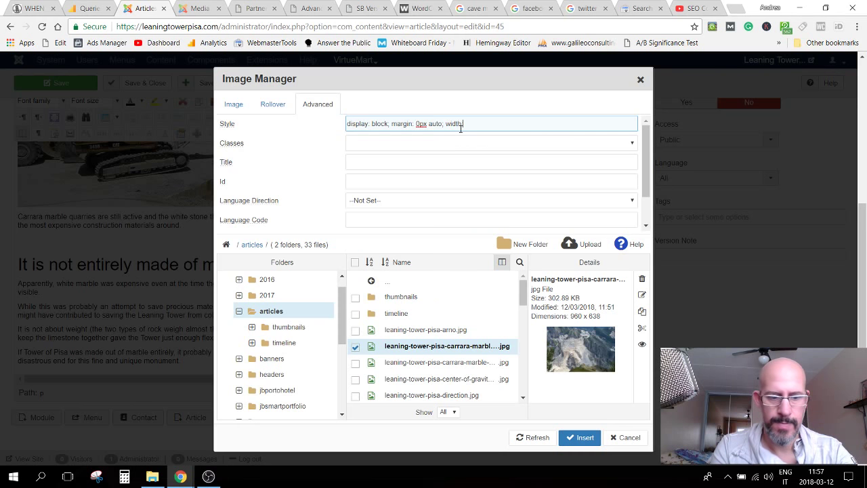
pyautogui.write('100%;')
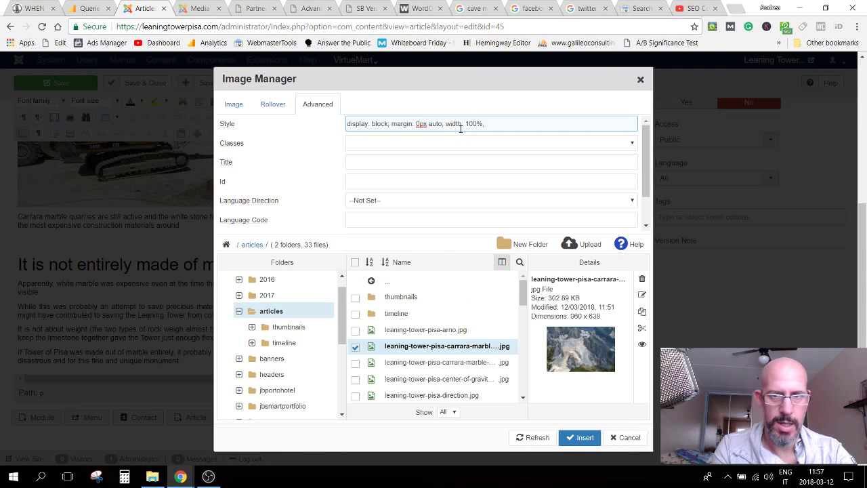
pyautogui.write(' max-')
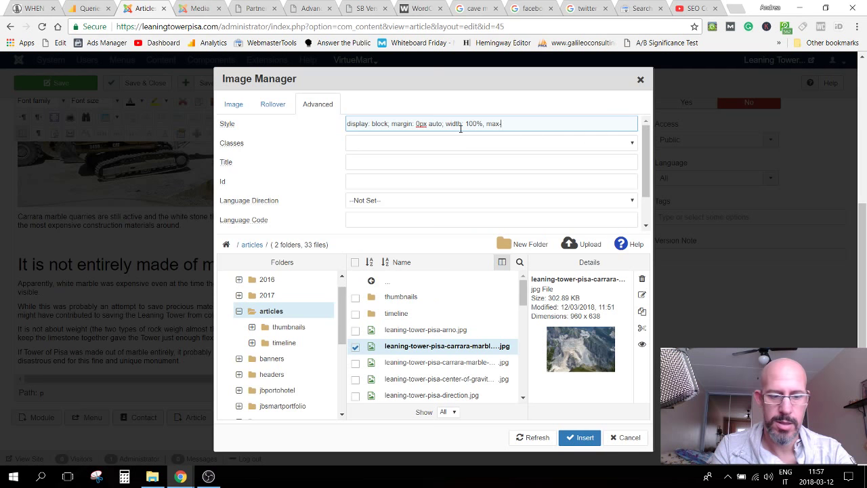
pyautogui.write('wi')
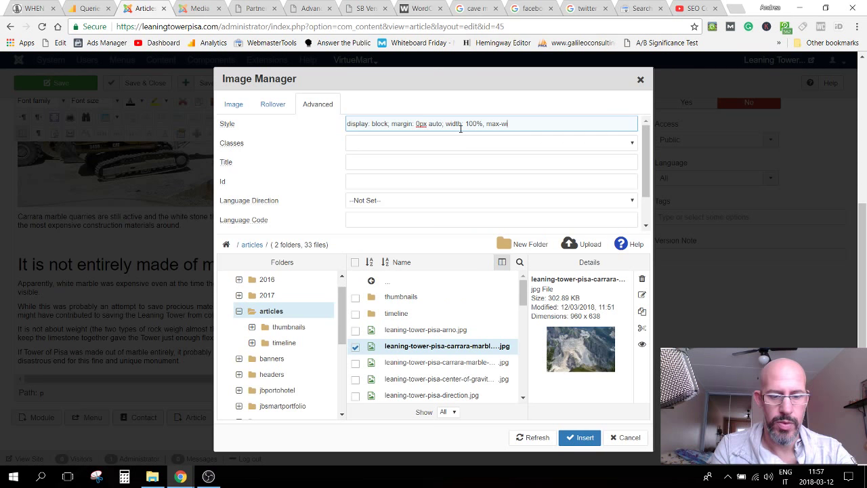
pyautogui.write('dth: ')
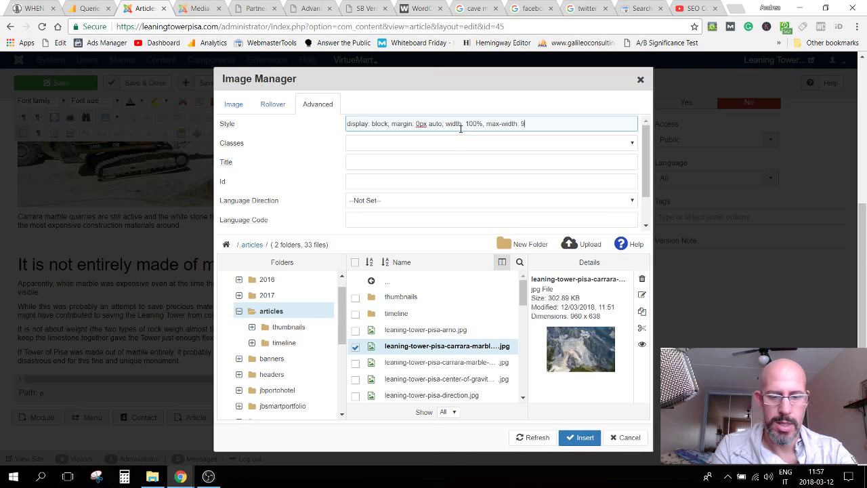
pyautogui.write('950px')
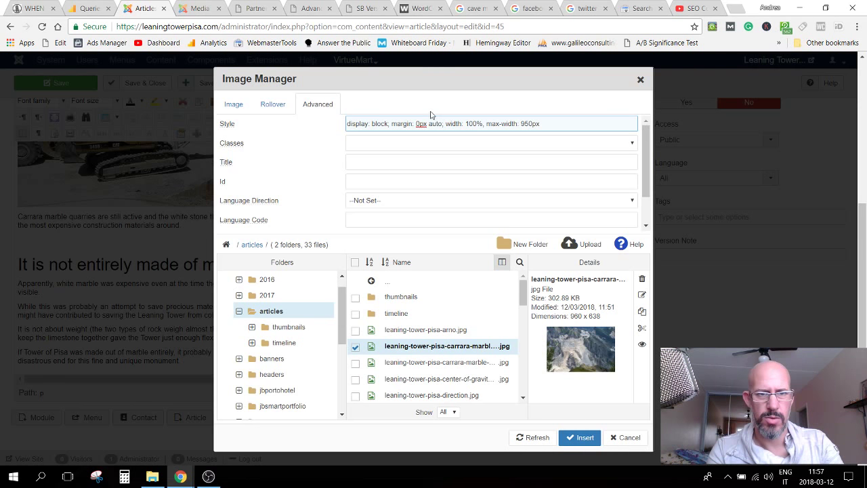
pyautogui.click(233, 104)
pyautogui.click(316, 106)
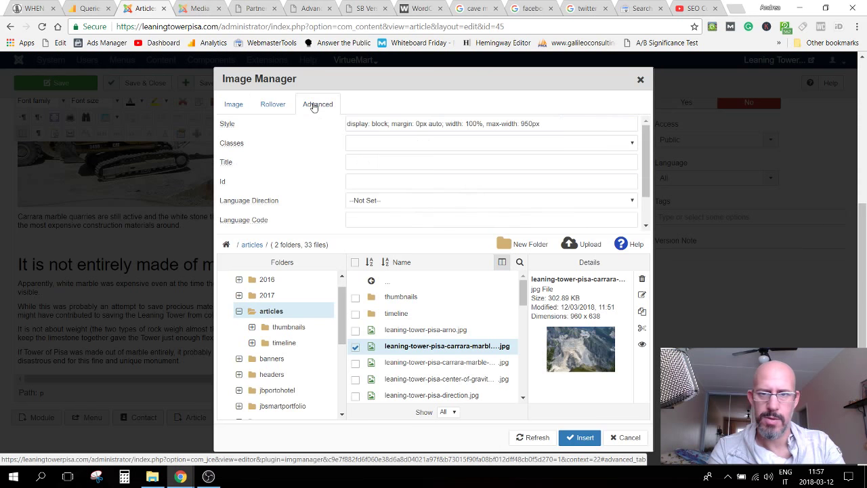
pyautogui.click(585, 439)
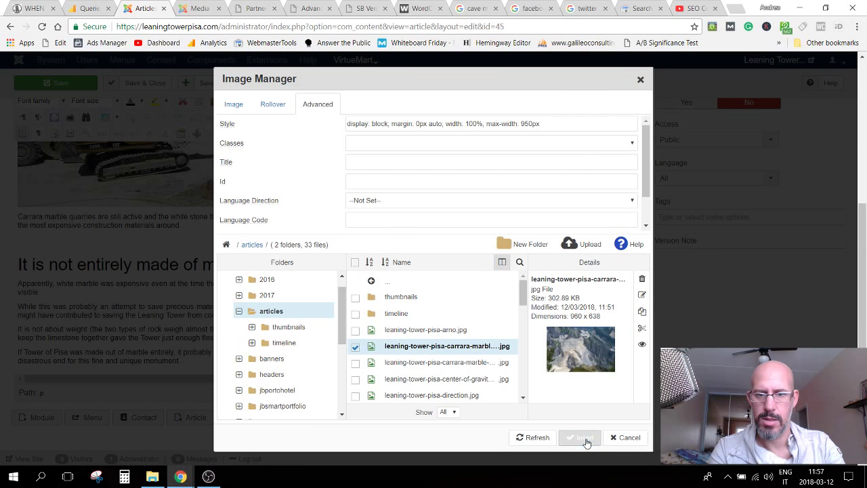
pyautogui.scroll(-5, 391, 266)
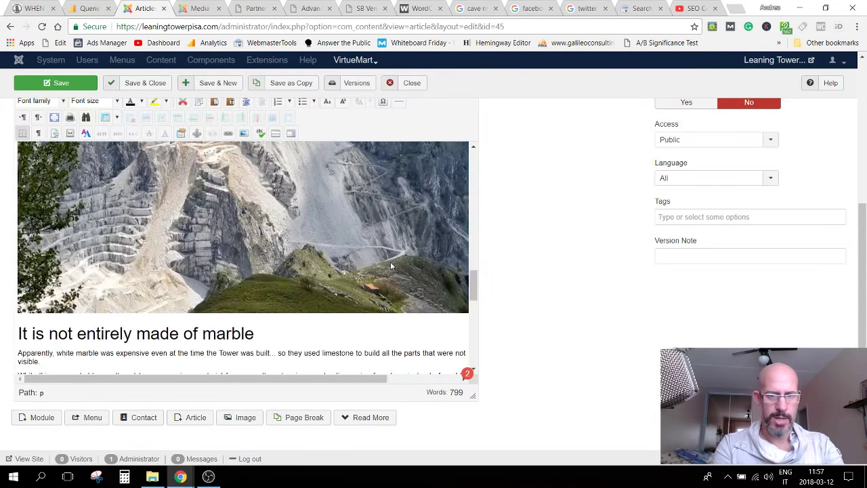
pyautogui.scroll(-10, 390, 266)
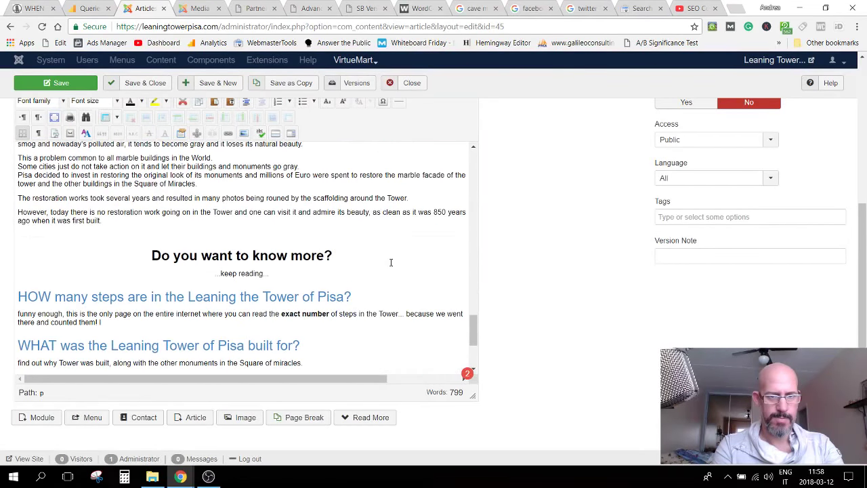
pyautogui.scroll(1, 391, 262)
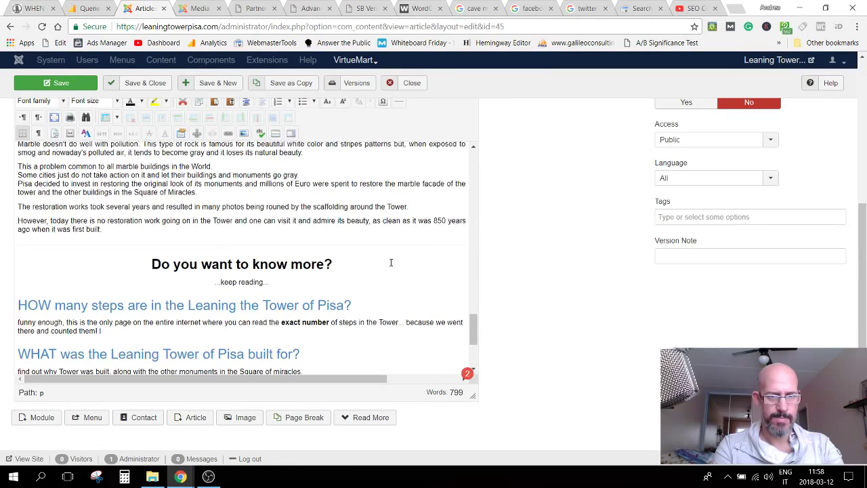
# Step: Save the article and open the Facts page of the live Leaning Tower of Pisa website
pyautogui.click(55, 83)
pyautogui.click(38, 8)
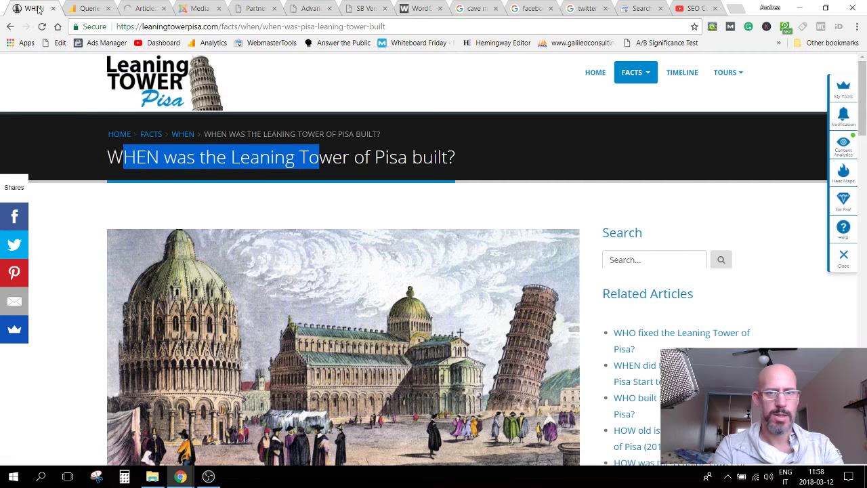
pyautogui.moveTo(633, 76)
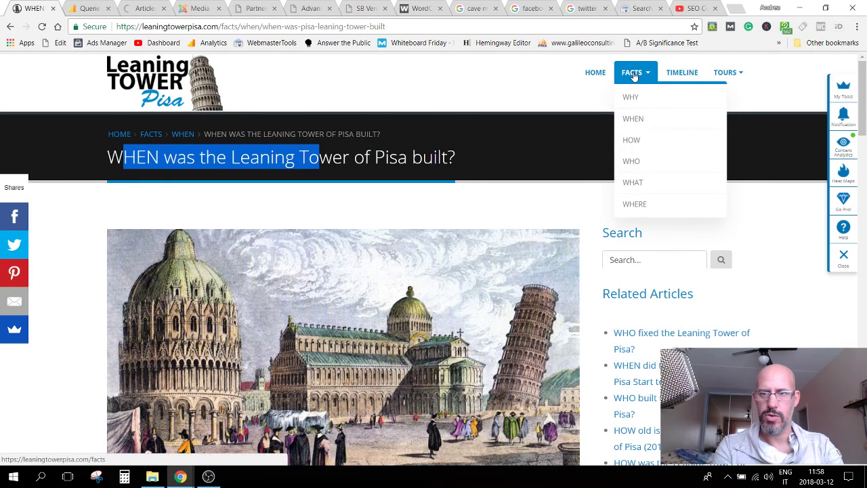
pyautogui.click(633, 74)
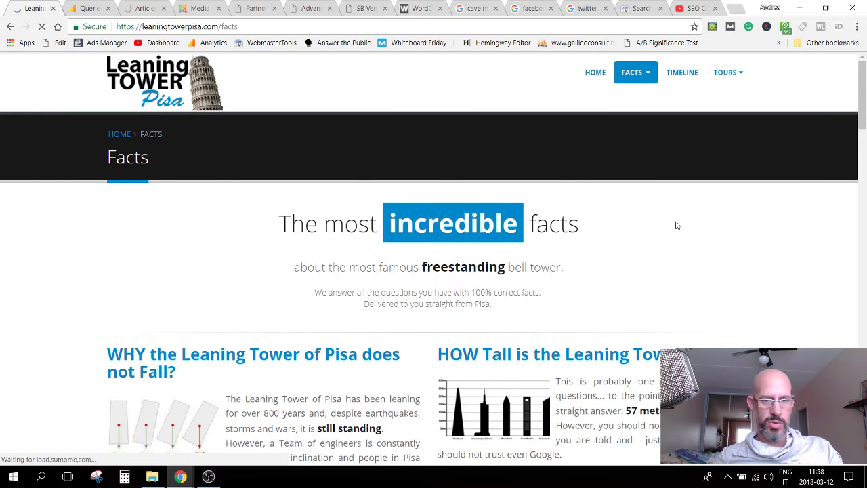
# Step: Find "WHAT is the Leaning Tower of Pisa made of?" in the Facts list and open the article
pyautogui.scroll(-7, 677, 224)
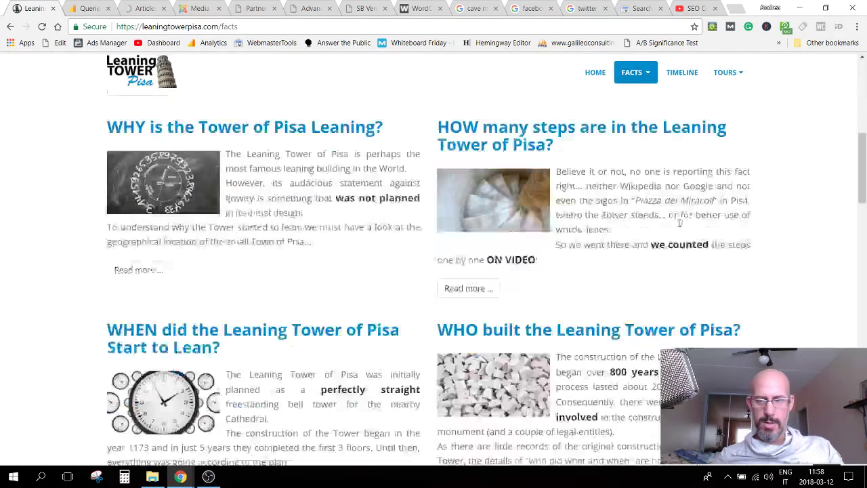
pyautogui.scroll(-7, 679, 224)
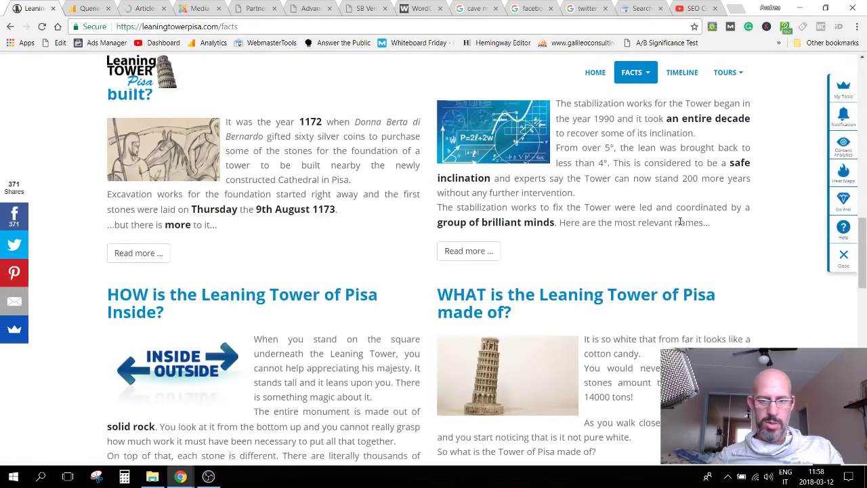
pyautogui.scroll(-2, 680, 222)
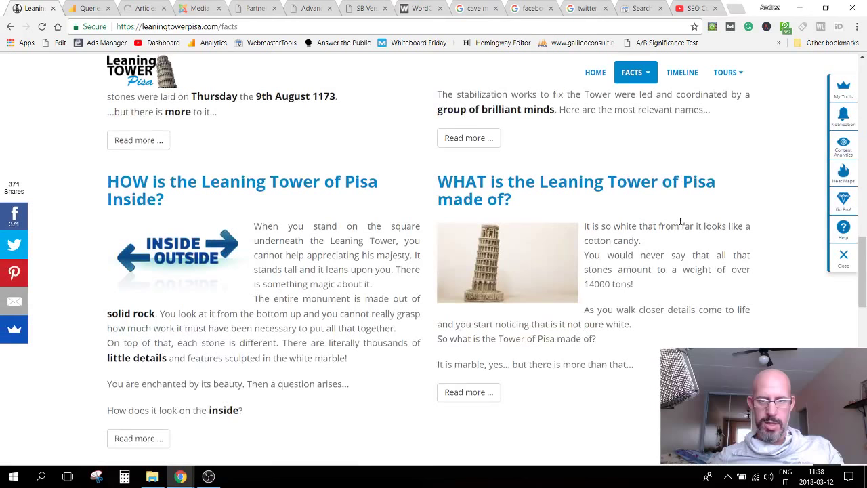
pyautogui.scroll(1, 677, 224)
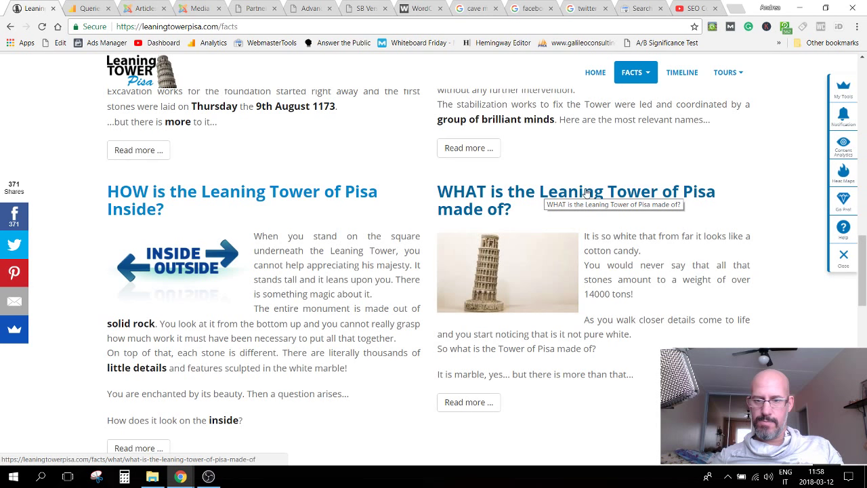
pyautogui.click(583, 194)
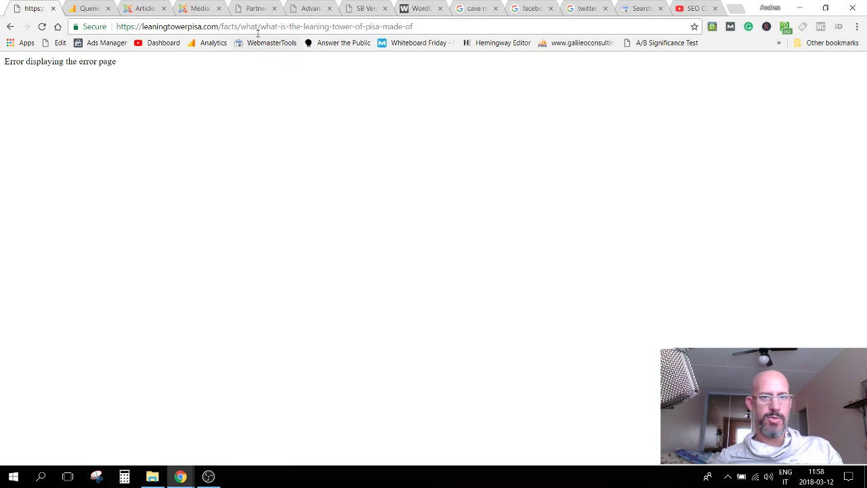
# Step: Try to reload the article's address, and shorten it to leaningtowerpisa.com/facts/ to load the Facts page instead
pyautogui.click(202, 26)
pyautogui.press('Return')
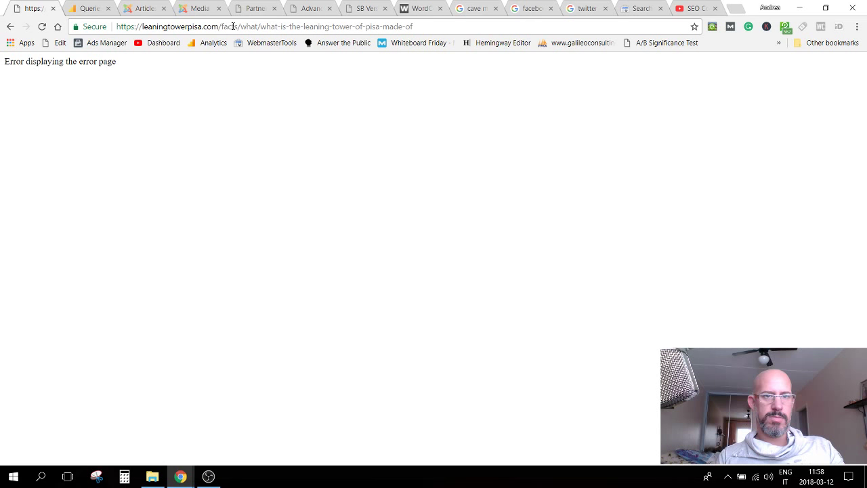
pyautogui.moveTo(241, 27); pyautogui.dragTo(444, 26)
pyautogui.press('BackSpace')
pyautogui.press('Return')
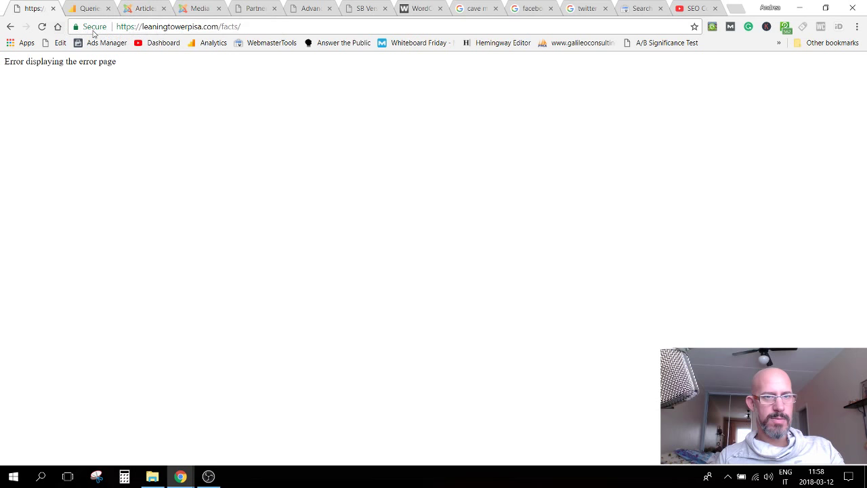
pyautogui.doubleClick(229, 27)
pyautogui.click(277, 27)
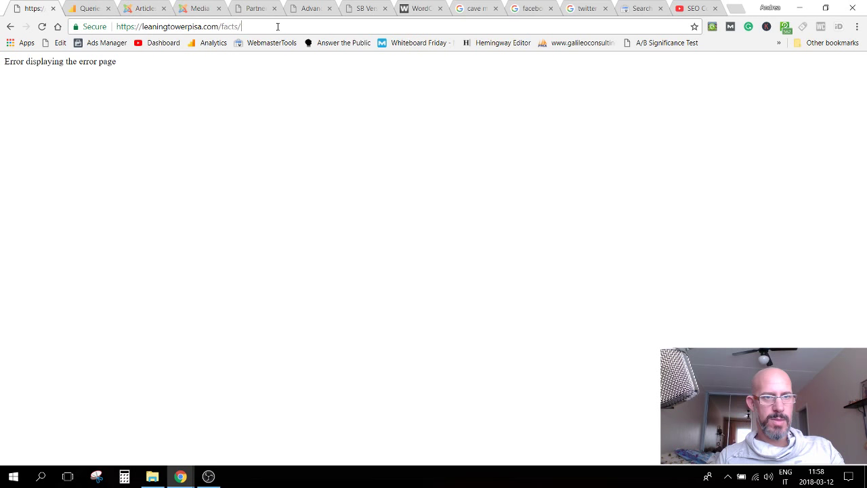
pyautogui.press('Return')
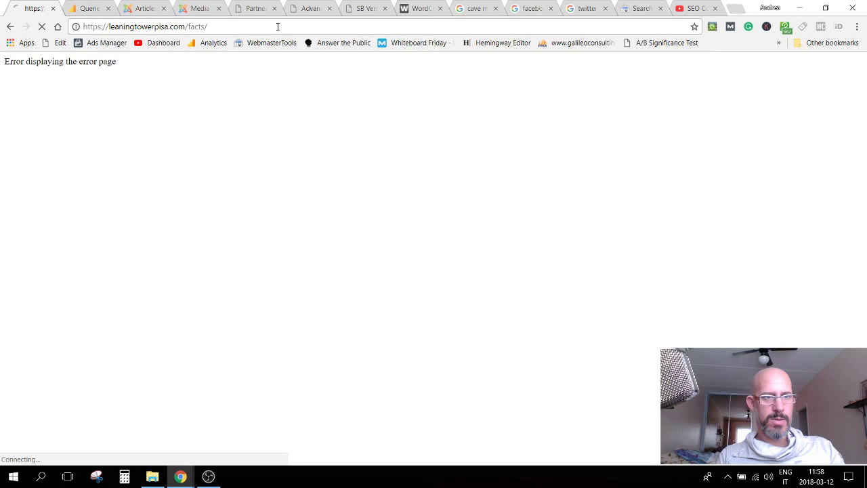
# Step: Close the website's tab and try to load leaningtowerpisa.com in a new one
pyautogui.click(53, 8)
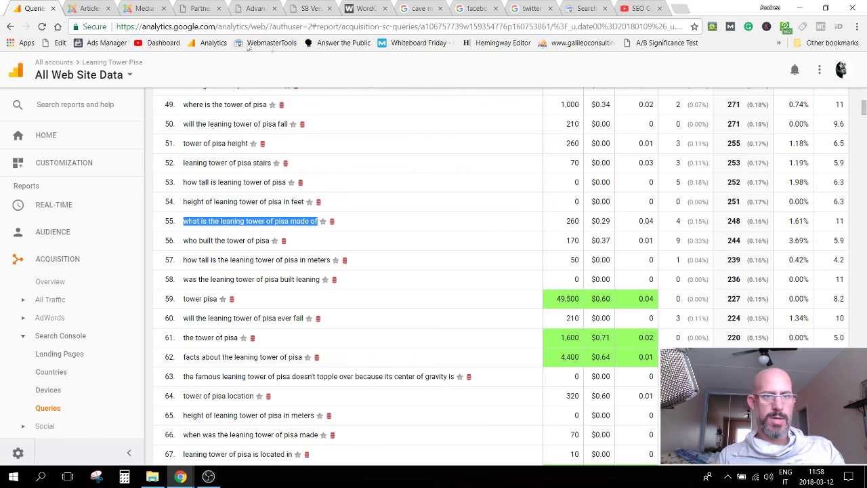
pyautogui.click(677, 8)
pyautogui.write('leaningtowerpisa.com')
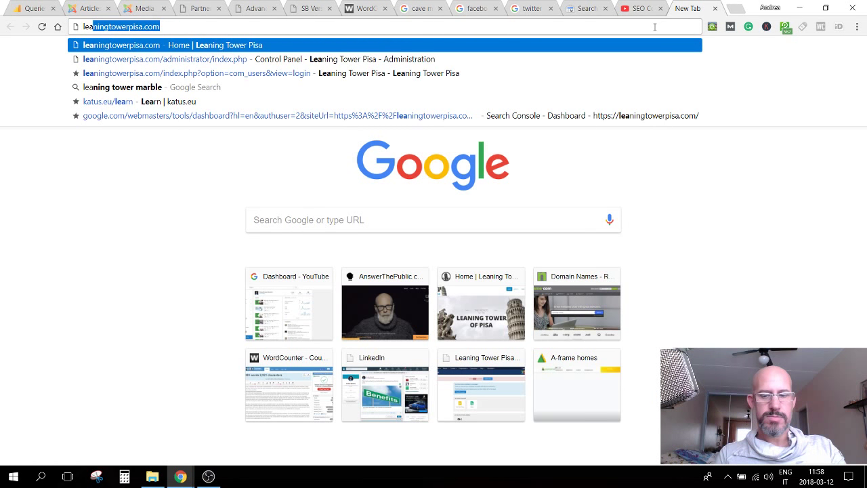
pyautogui.press('Return')
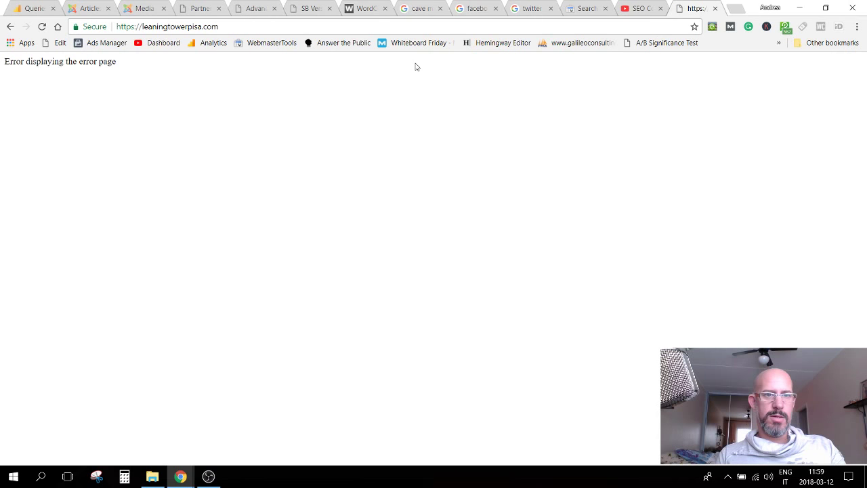
# Step: Return to the Joomla article editor, then save and close the article "WHAT is the Leaning Tower of Pisa made of?"
pyautogui.click(132, 10)
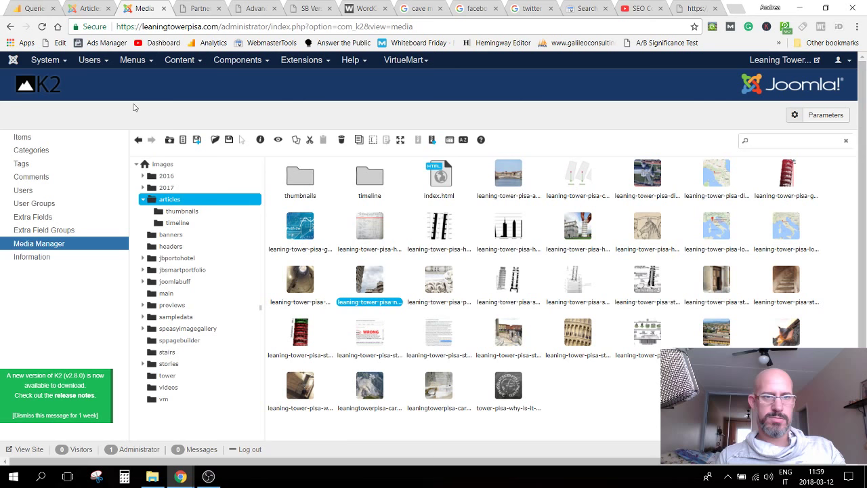
pyautogui.hotkey('ctrl', 'shift', 'Tab')
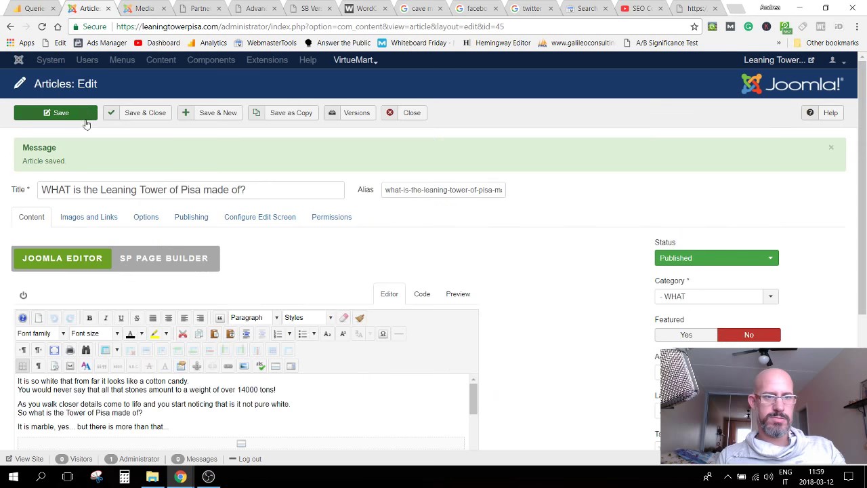
pyautogui.click(138, 115)
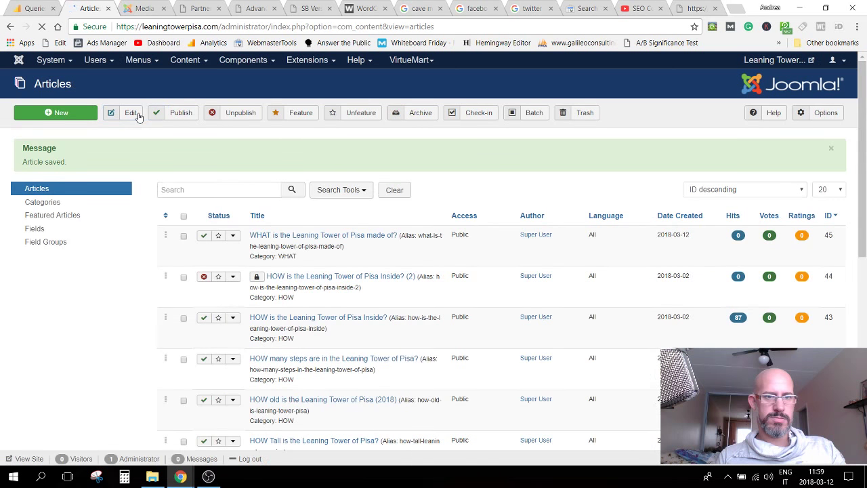
# Step: Open the live site from the Joomla administration and go through its Facts page to "WHAT is the Leaning Tower of Pisa made of?"
pyautogui.click(810, 61)
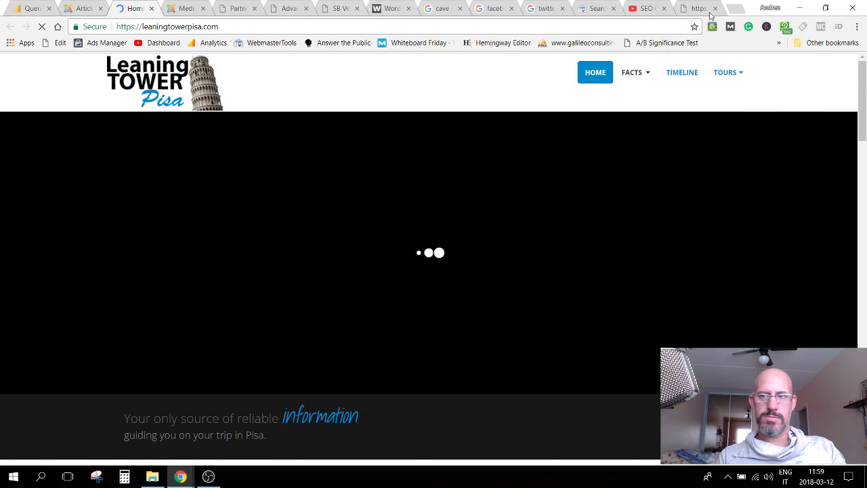
pyautogui.click(714, 8)
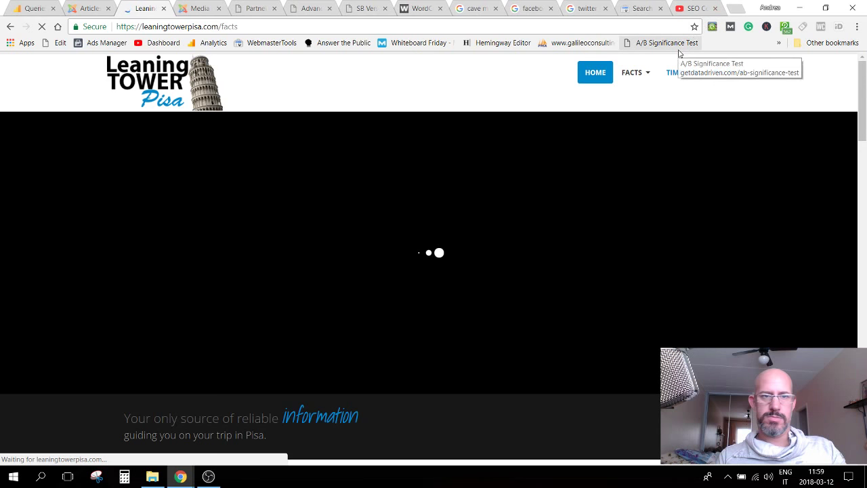
pyautogui.scroll(-15, 615, 203)
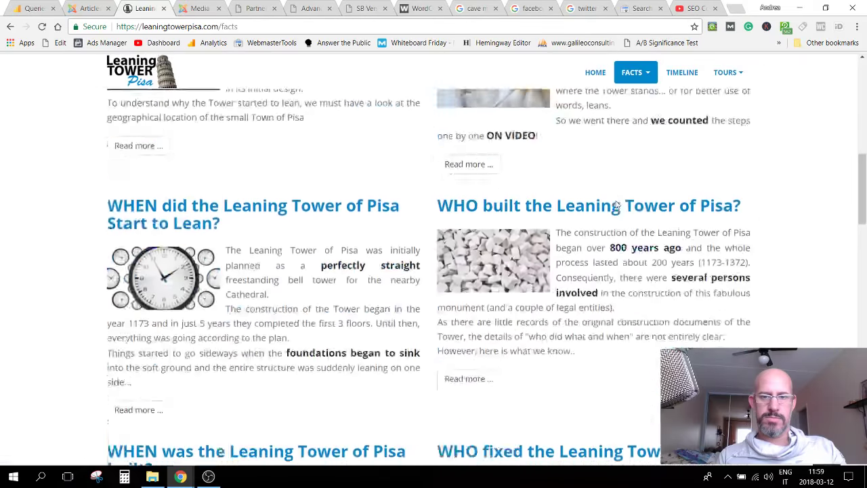
pyautogui.scroll(-3, 616, 199)
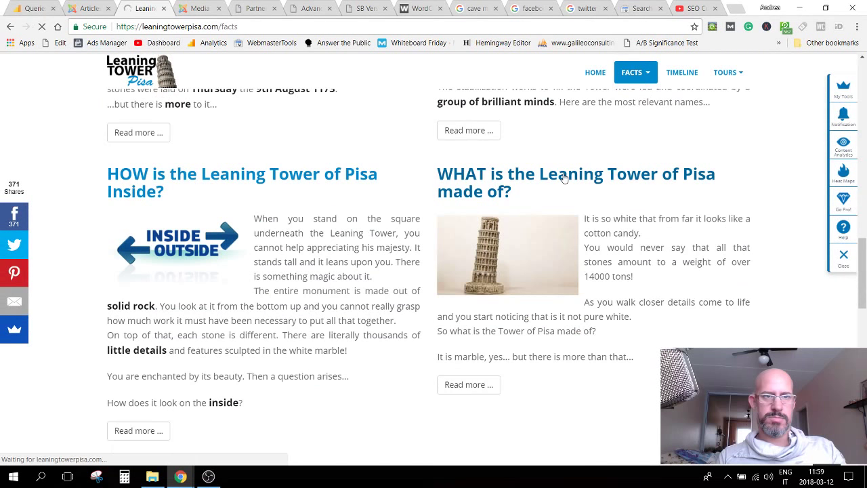
pyautogui.click(562, 176)
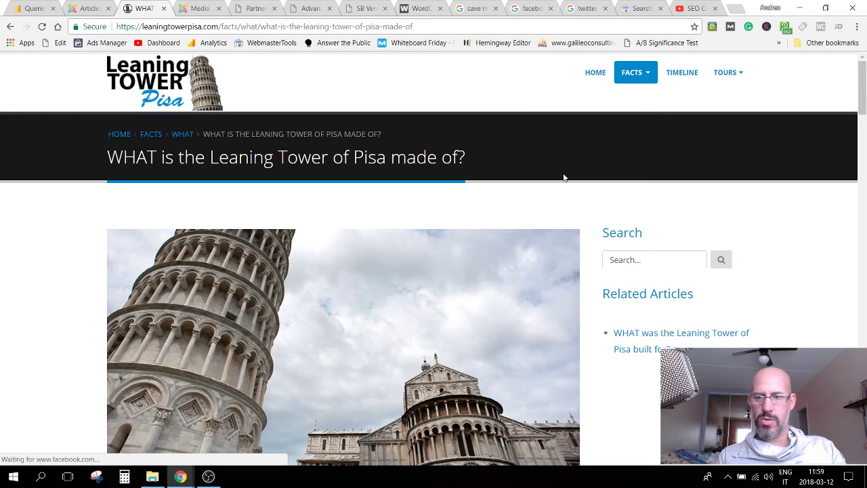
# Step: Review the start of the published article and test the tweet box "The Leaning Tower of Pisa is not made out of marble only..."
pyautogui.scroll(-5, 449, 254)
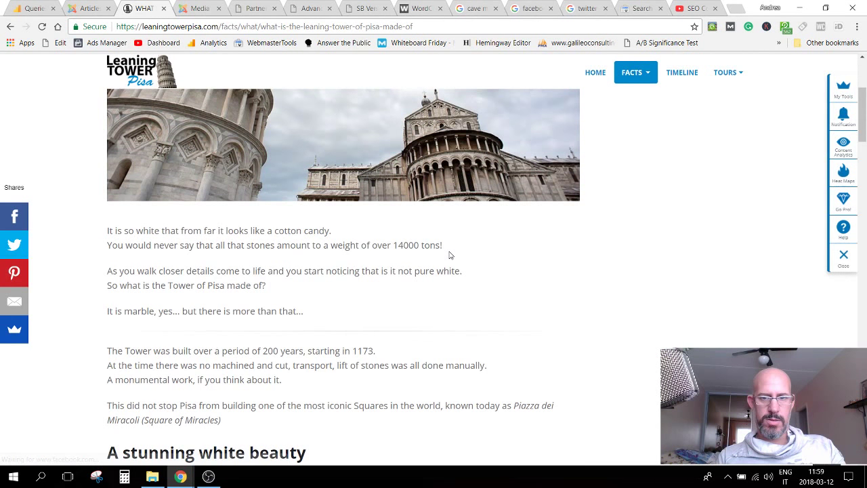
pyautogui.scroll(-3, 449, 255)
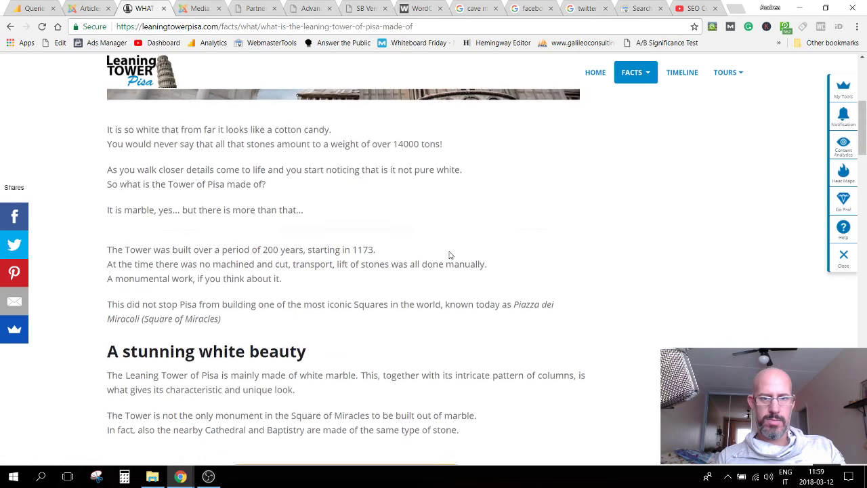
pyautogui.scroll(-2, 449, 254)
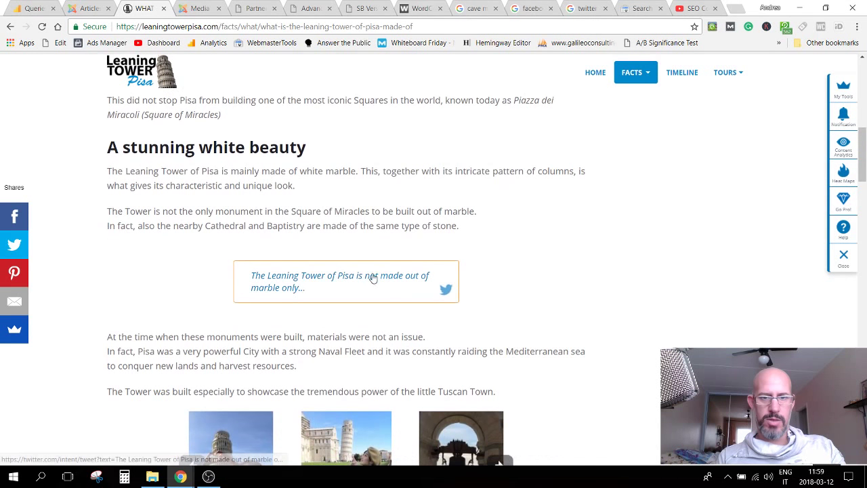
pyautogui.click(304, 278)
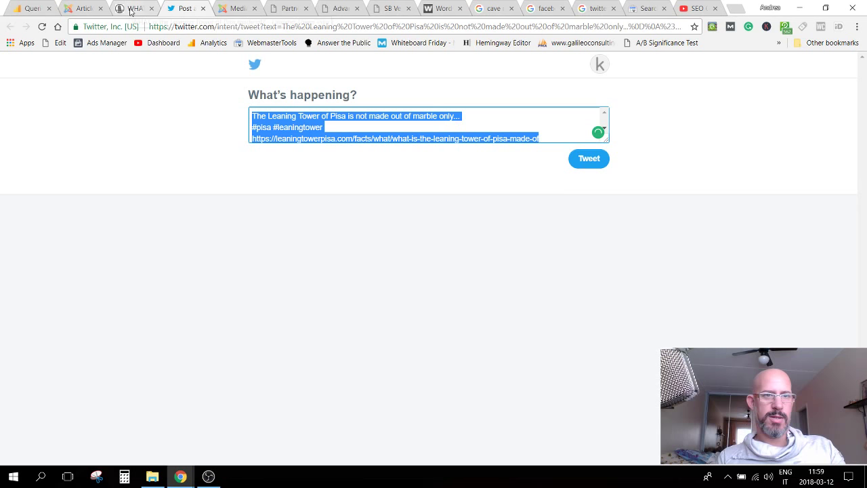
pyautogui.click(130, 12)
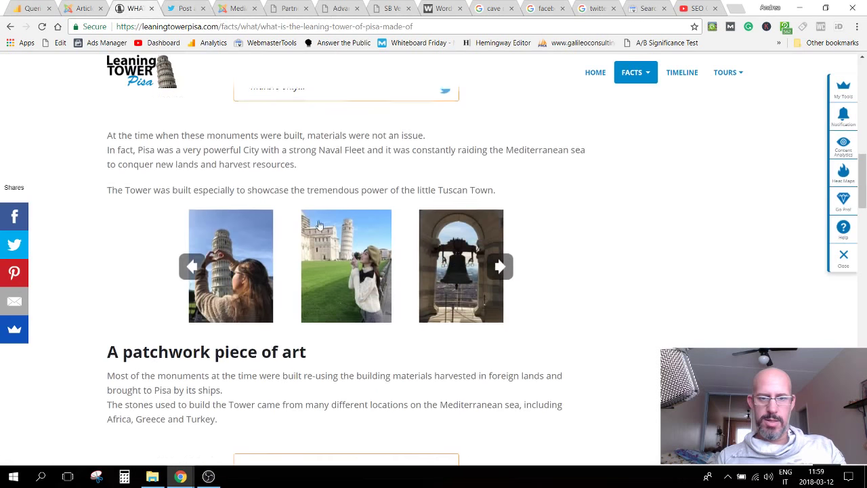
# Step: Check the photo carousel, the Carrara marble images and the remaining text of the published article down to "Do you want to know more?"
pyautogui.click(500, 265)
pyautogui.click(500, 265)
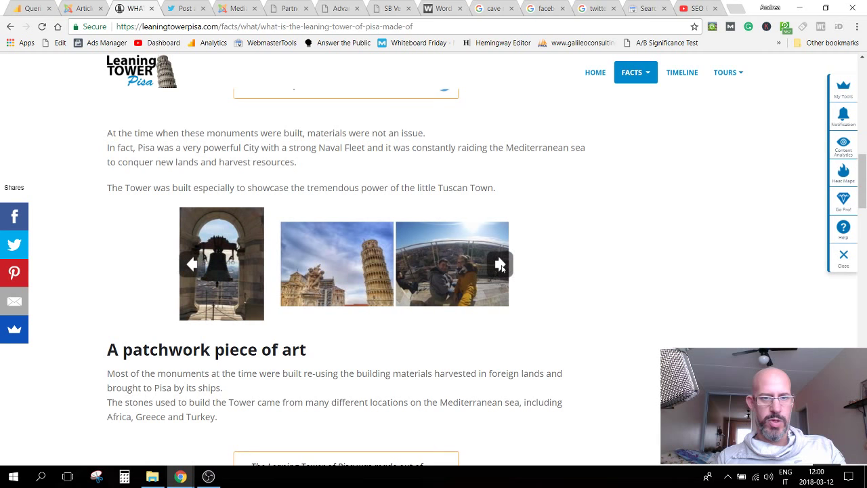
pyautogui.scroll(-3, 263, 191)
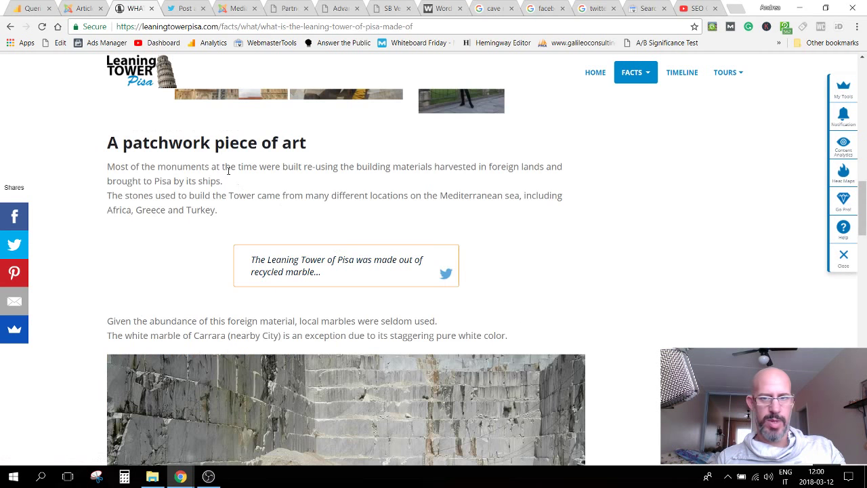
pyautogui.scroll(-4, 230, 200)
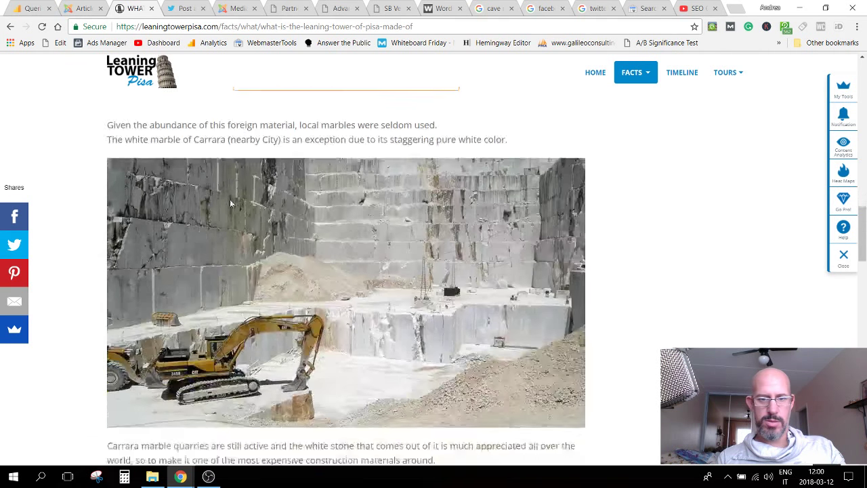
pyautogui.scroll(-6, 230, 199)
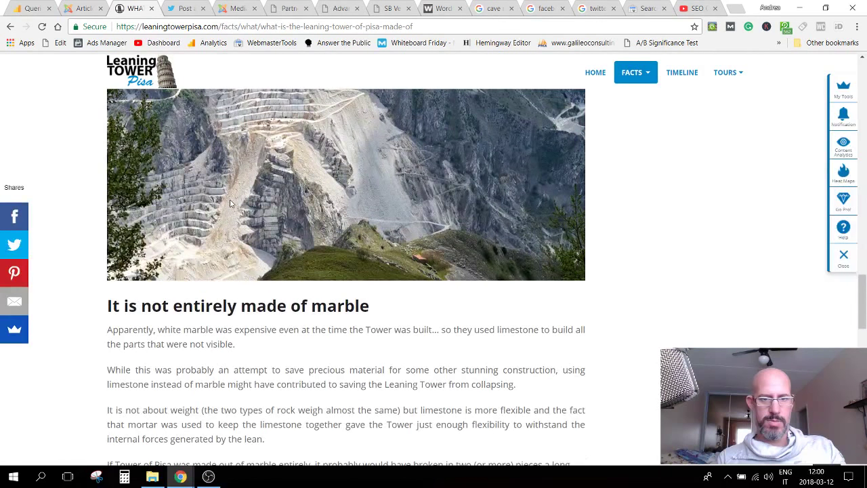
pyautogui.scroll(-4, 231, 203)
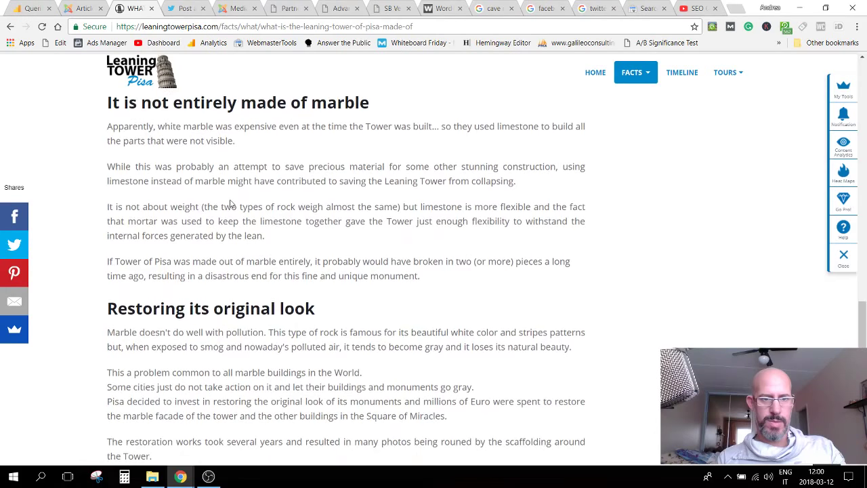
pyautogui.scroll(-3, 230, 201)
pyautogui.scroll(1, 231, 201)
pyautogui.scroll(8, 231, 199)
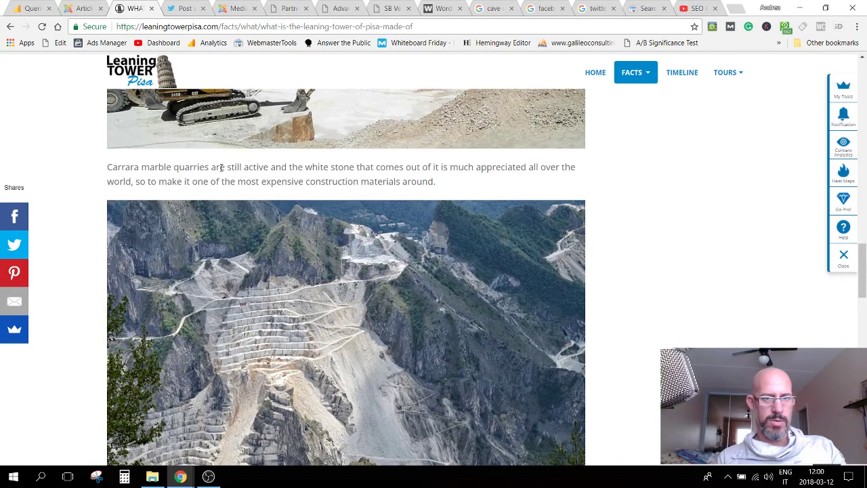
pyautogui.scroll(-10, 221, 167)
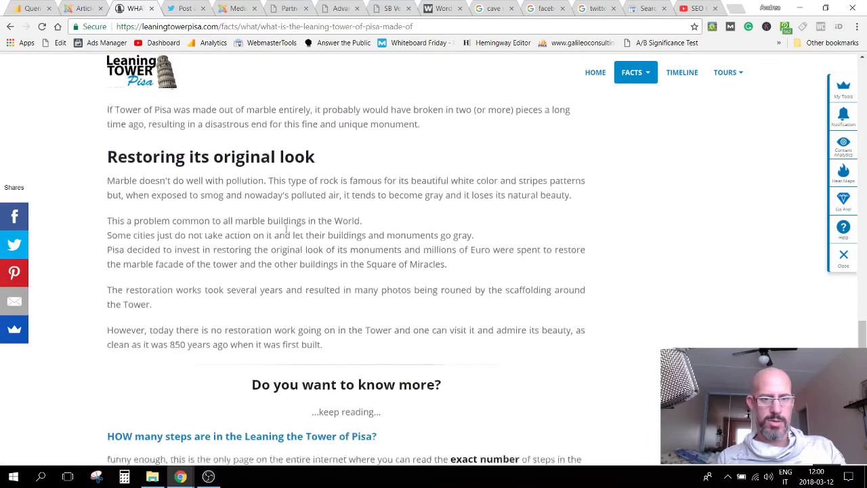
# Step: Check the end of the published article and its comments section, and return to the article's title
pyautogui.scroll(-6, 285, 232)
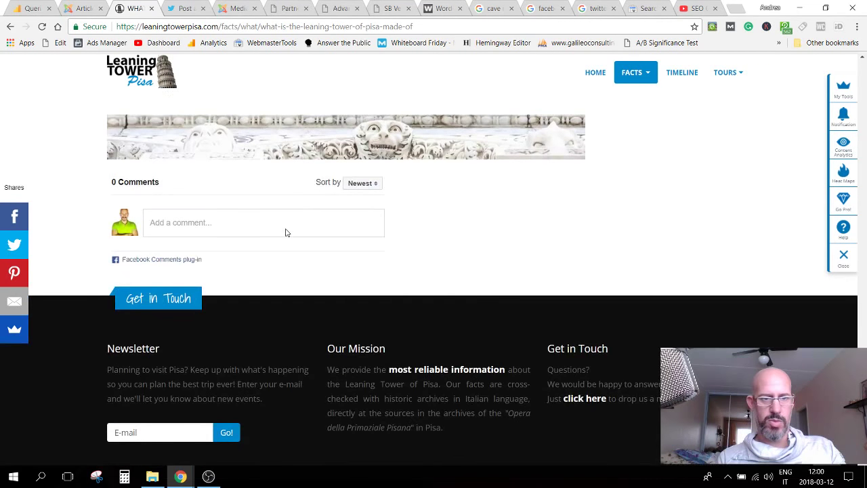
pyautogui.scroll(12, 286, 232)
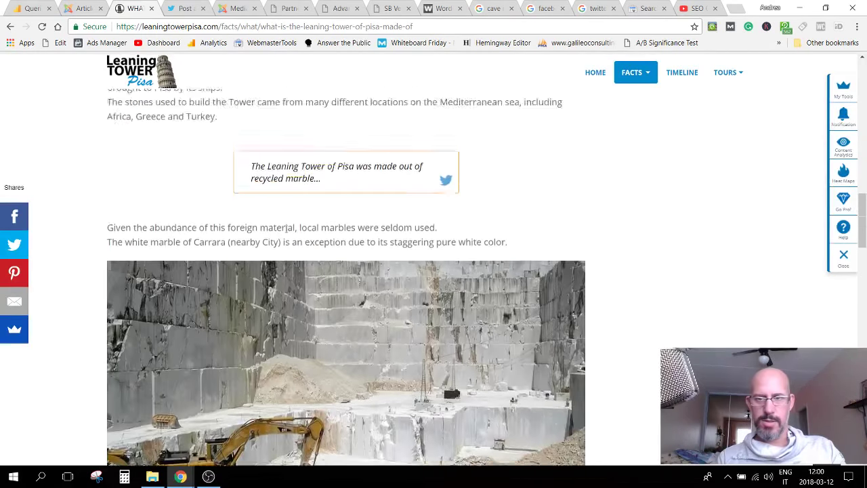
pyautogui.scroll(4, 285, 230)
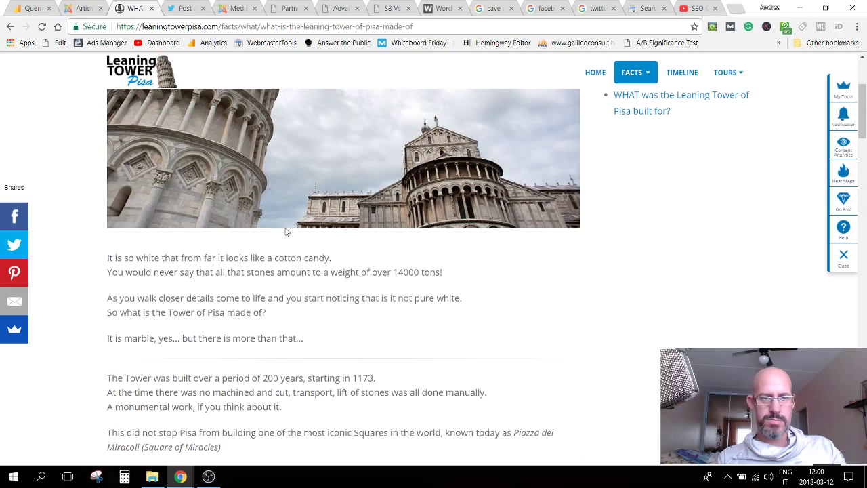
pyautogui.scroll(4, 285, 232)
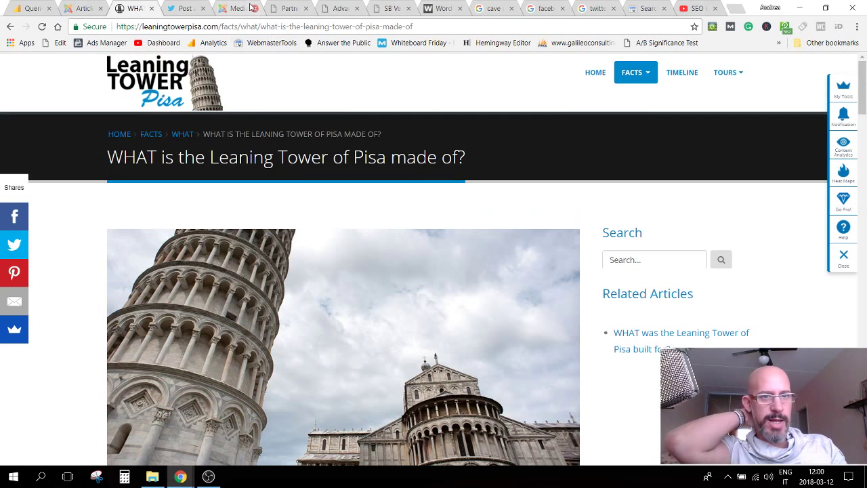
# Step: Close the Twitter post page and try to reopen "WHAT is the Leaning Tower of Pisa made of?" for editing from the Joomla article list
pyautogui.click(191, 14)
pyautogui.hotkey('ctrl', 'w')
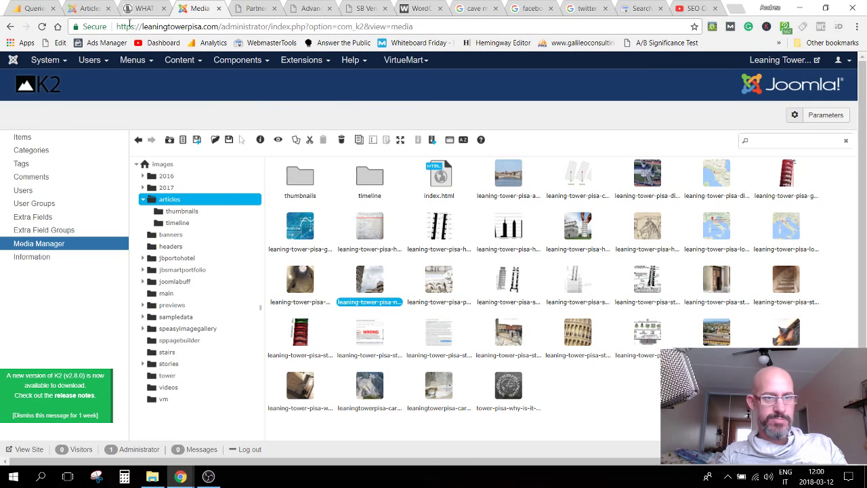
pyautogui.click(81, 9)
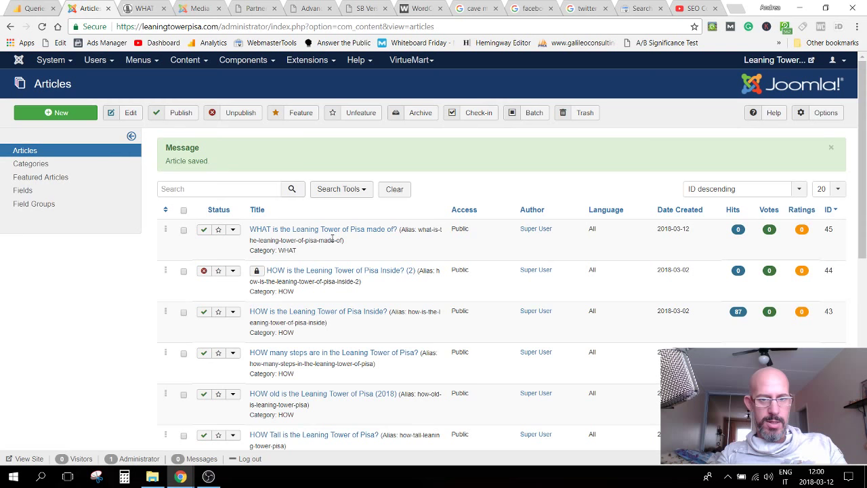
pyautogui.click(332, 231)
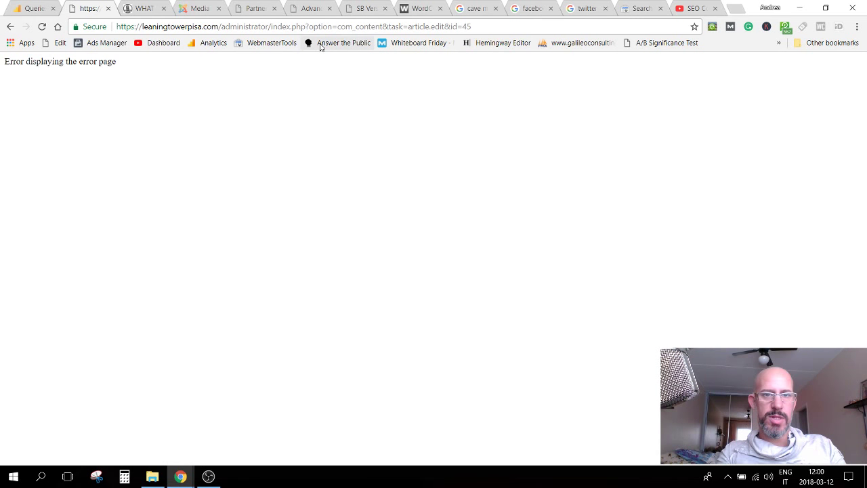
pyautogui.click(11, 27)
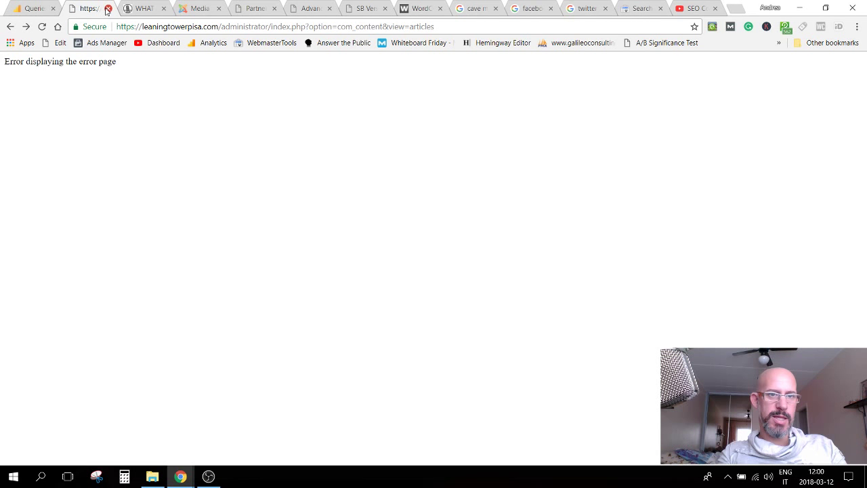
# Step: Try to open the Facts page from the published article and inspect its address and page text
pyautogui.click(142, 9)
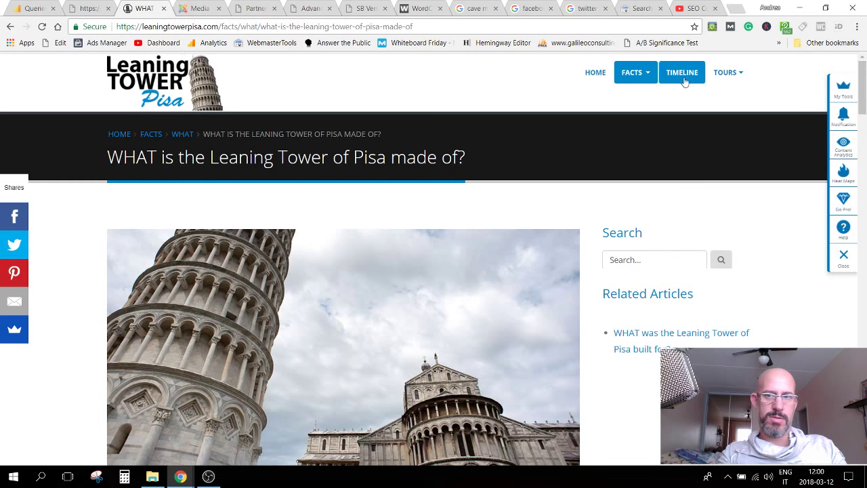
pyautogui.click(635, 76)
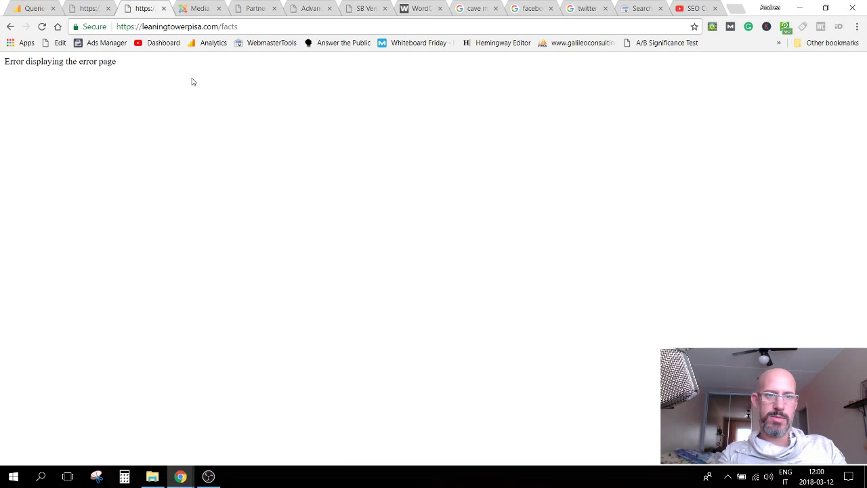
pyautogui.doubleClick(44, 62)
pyautogui.click(112, 63)
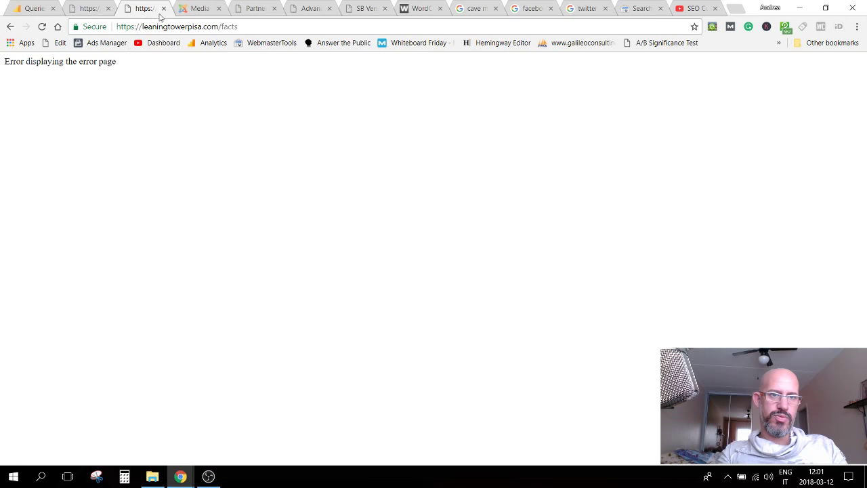
pyautogui.click(253, 27)
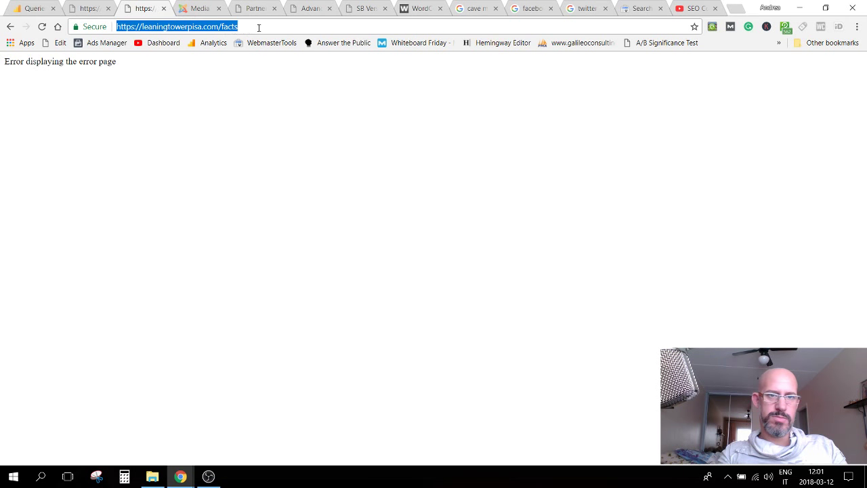
pyautogui.click(259, 27)
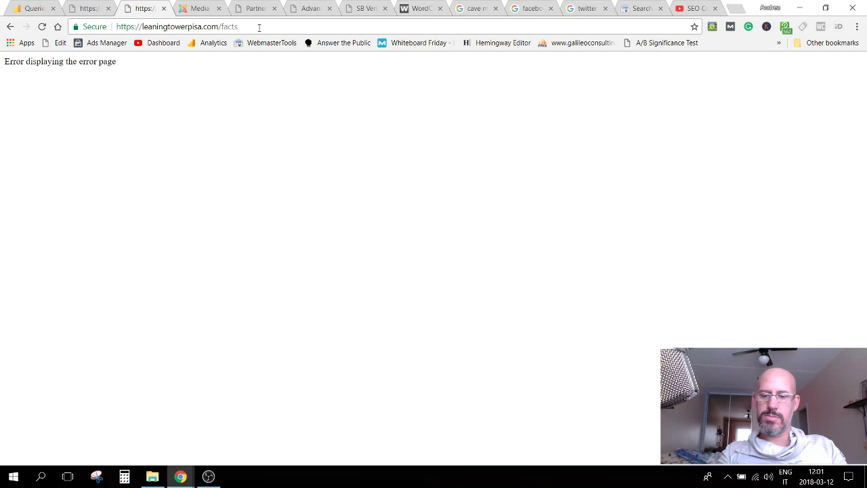
# Step: Close the live Facts page and the Joomla article list page
pyautogui.click(163, 8)
pyautogui.click(98, 9)
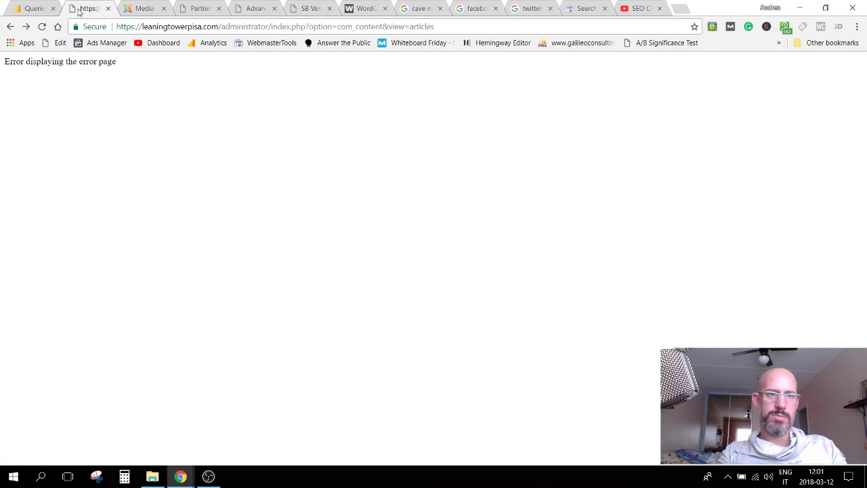
pyautogui.click(108, 10)
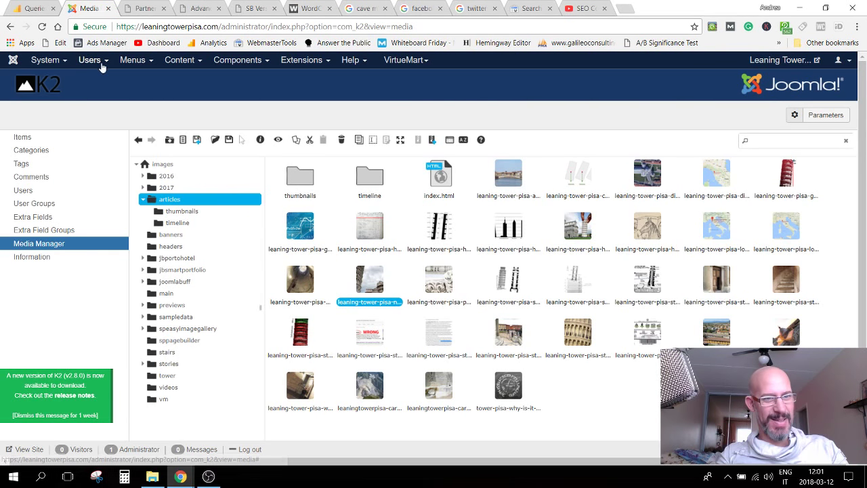
# Step: Try to open the Joomla article list from the K2 media manager, reload its address and close that page
pyautogui.click(180, 60)
pyautogui.moveTo(182, 80)
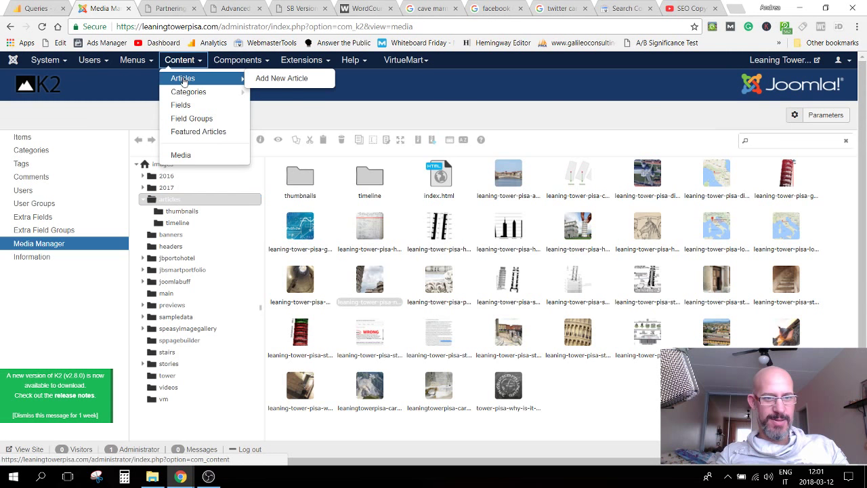
pyautogui.click(183, 78)
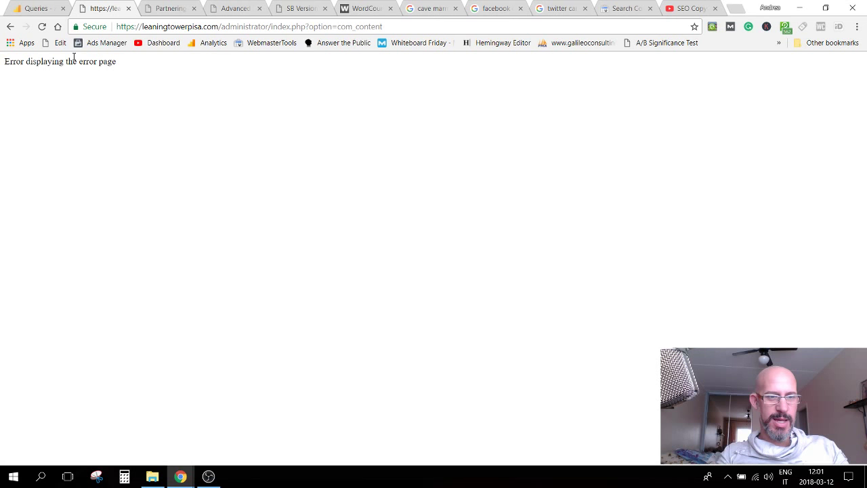
pyautogui.click(279, 26)
pyautogui.click(276, 26)
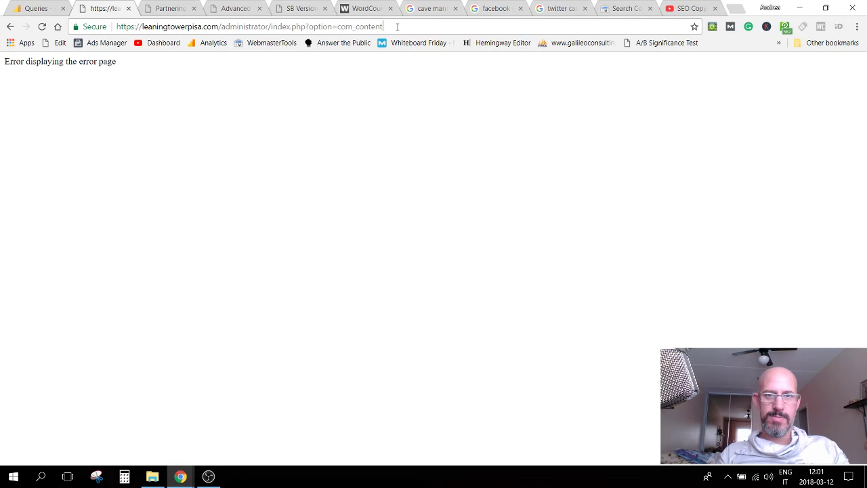
pyautogui.press('Return')
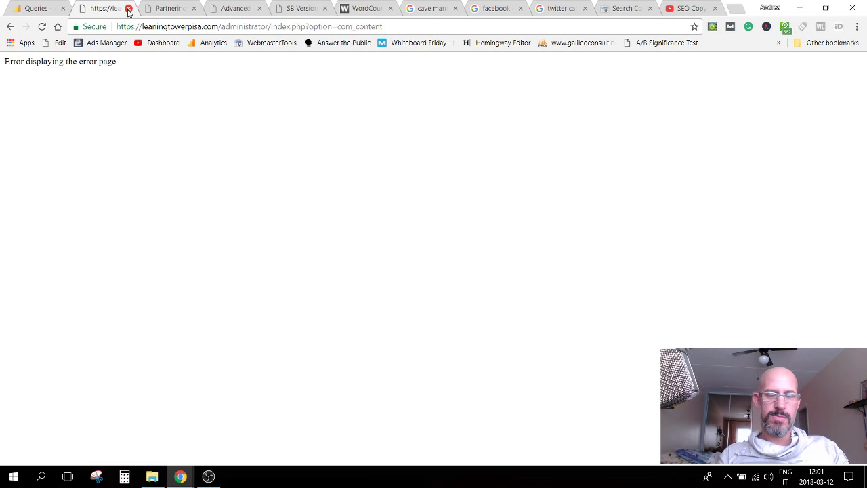
pyautogui.click(129, 9)
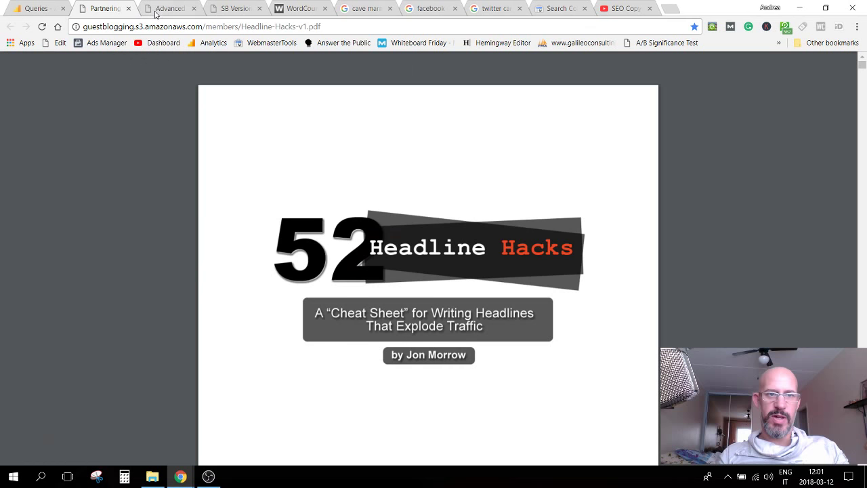
# Step: Open the leaningtowerpisa.com home page in a new browser tab and reload it
pyautogui.hotkey('ctrl', 'shift', 'Tab')
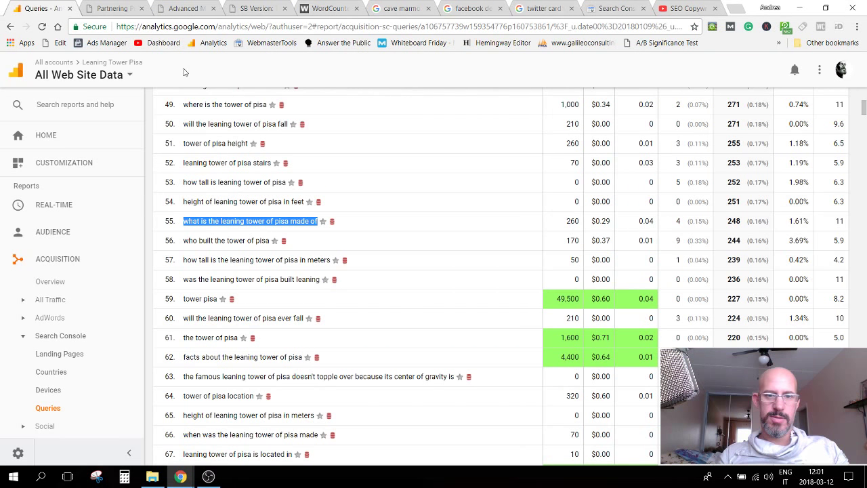
pyautogui.click(737, 8)
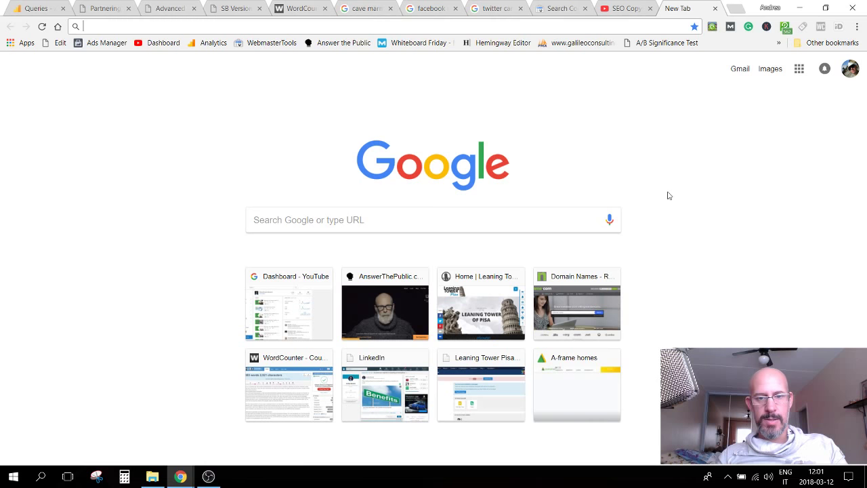
pyautogui.click(481, 304)
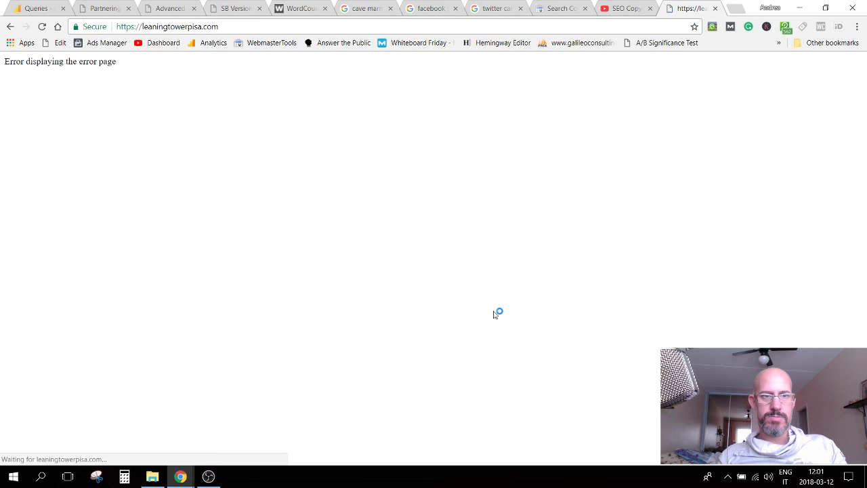
pyautogui.click(42, 27)
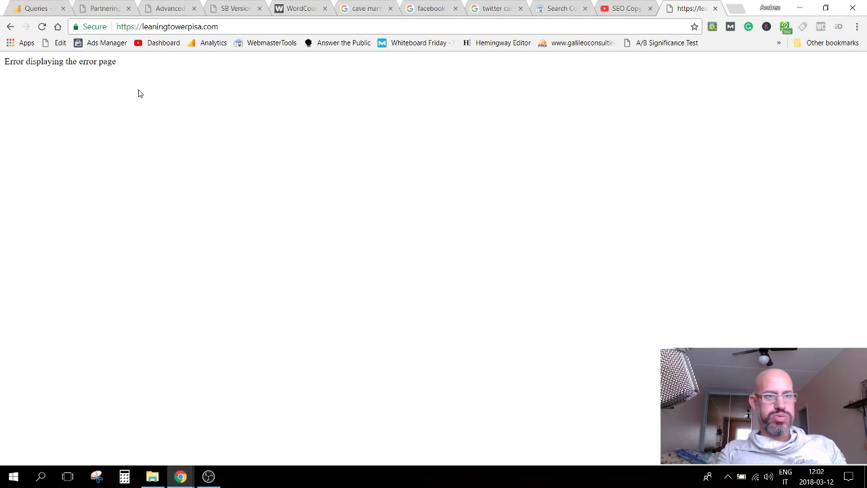
# Step: Capture the site address and error text with the Snipping Tool, and close the snip without saving
pyautogui.click(98, 478)
pyautogui.click(641, 59)
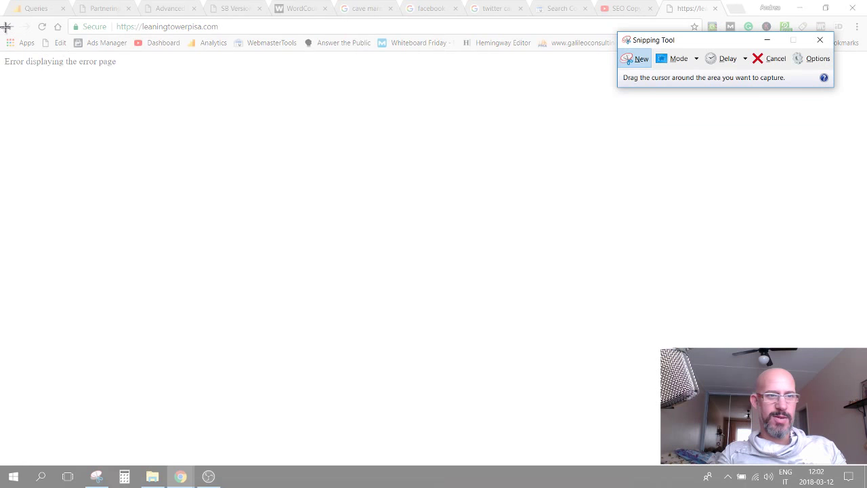
pyautogui.moveTo(226, 85); pyautogui.dragTo(248, 89)
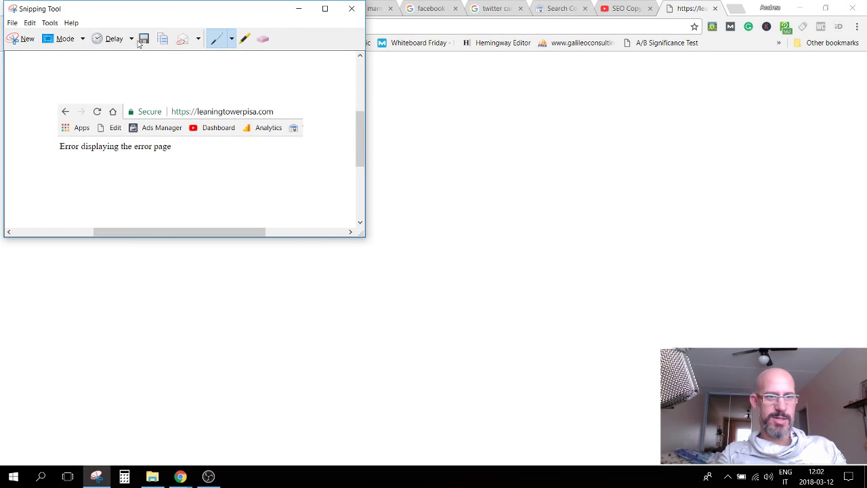
pyautogui.click(352, 8)
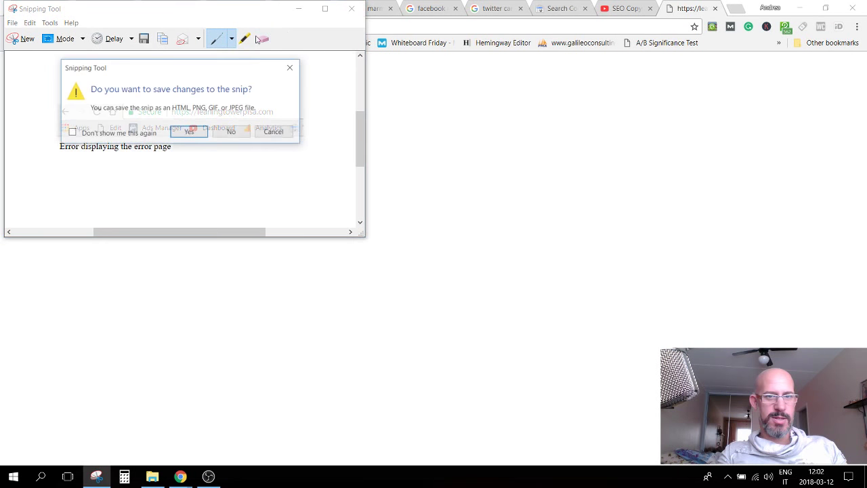
pyautogui.click(221, 134)
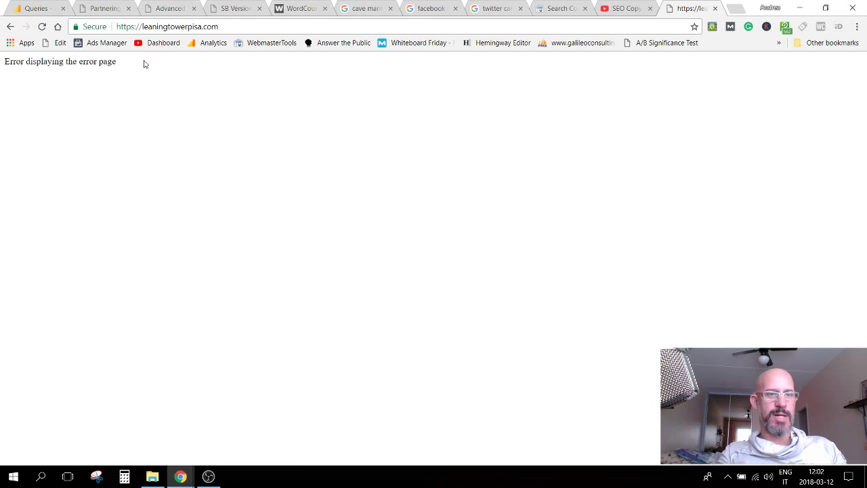
# Step: Reload the leaningtowerpisa.com home page, and view the Advanced Marketing Institute headline analyzer page with its address for comparison
pyautogui.click(244, 25)
pyautogui.press('Return')
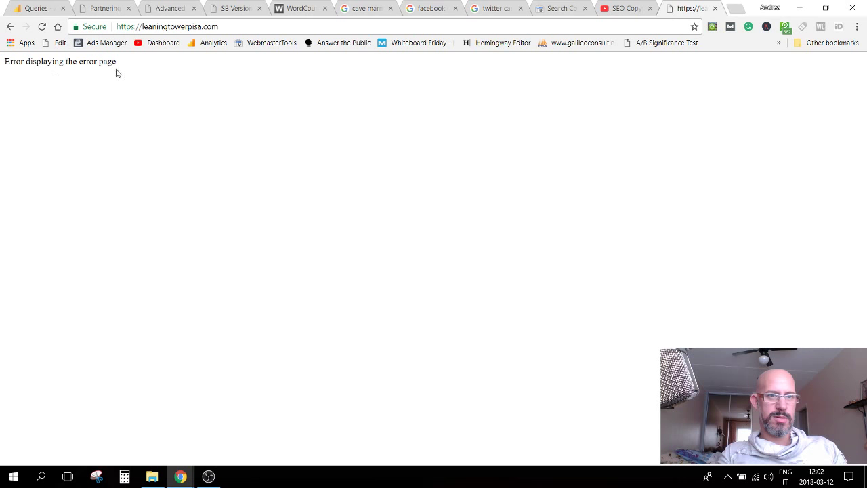
pyautogui.click(187, 29)
pyautogui.click(227, 28)
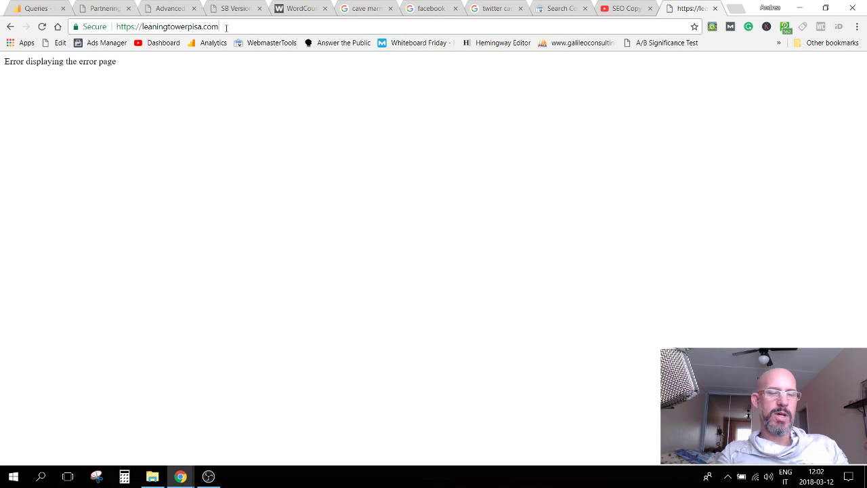
pyautogui.click(168, 8)
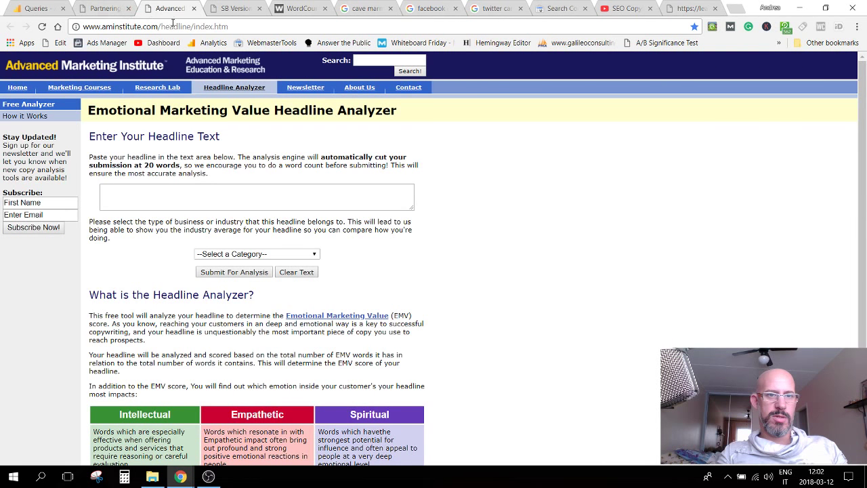
pyautogui.click(157, 27)
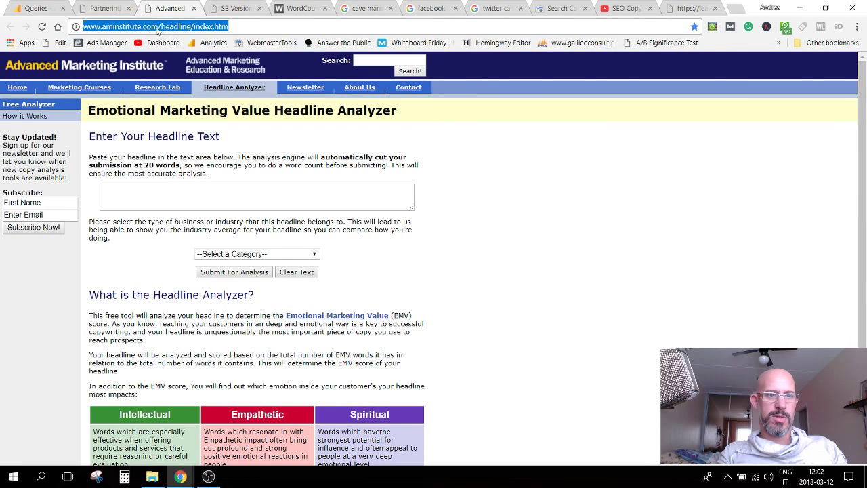
# Step: Open the leaningtowerpisa.com/administrator/index.php page and reload its address
pyautogui.click(686, 8)
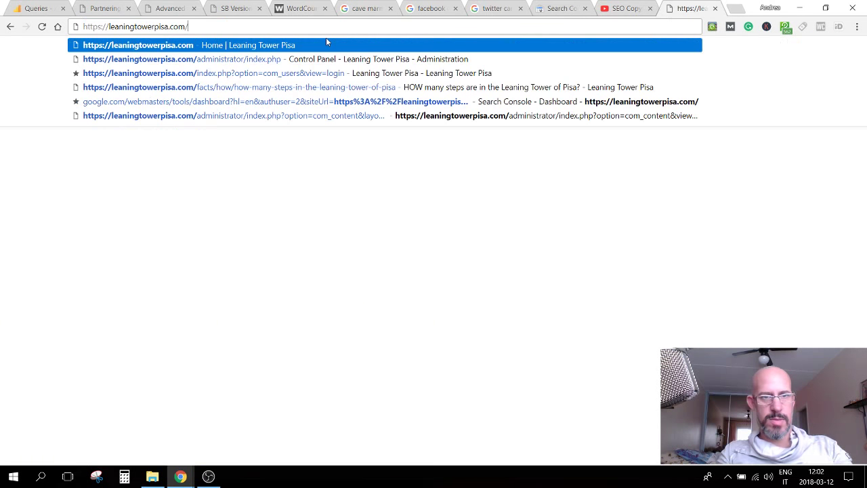
pyautogui.click(280, 58)
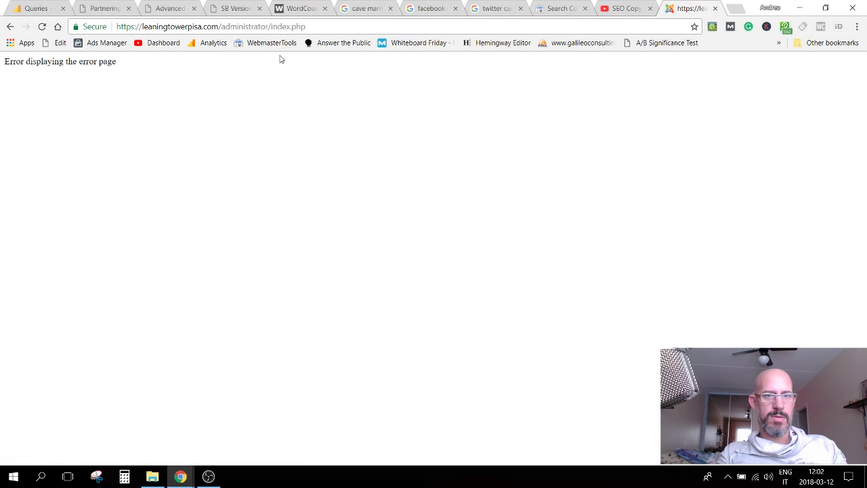
pyautogui.click(311, 26)
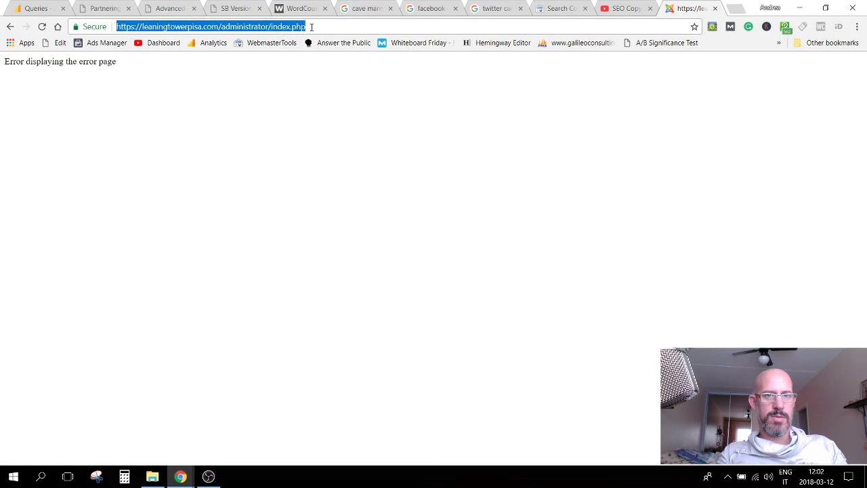
pyautogui.click(311, 27)
pyautogui.press('Return')
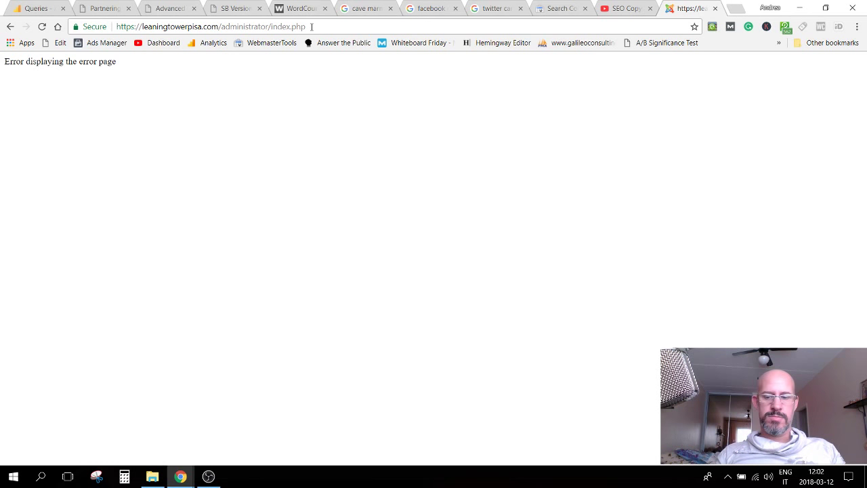
# Step: Post the test message "Hey, txt....." in the YouTube live chat of the SEO Copywriting stream
pyautogui.click(608, 9)
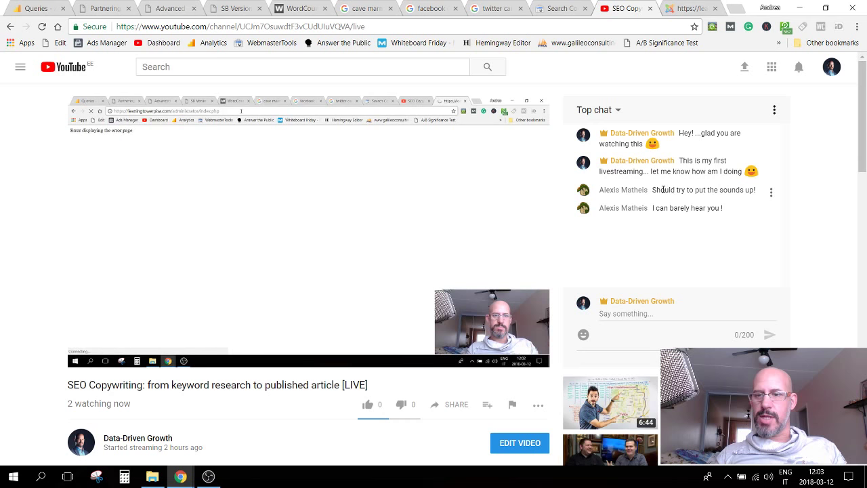
pyautogui.click(613, 313)
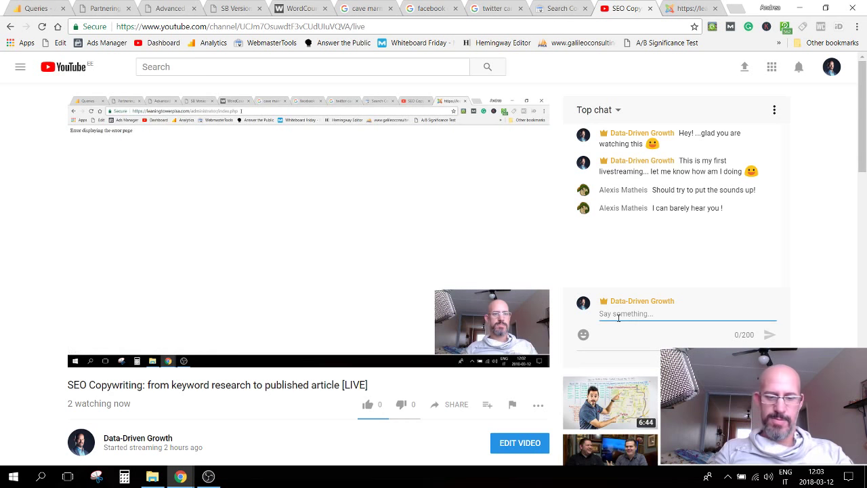
pyautogui.write('Hey')
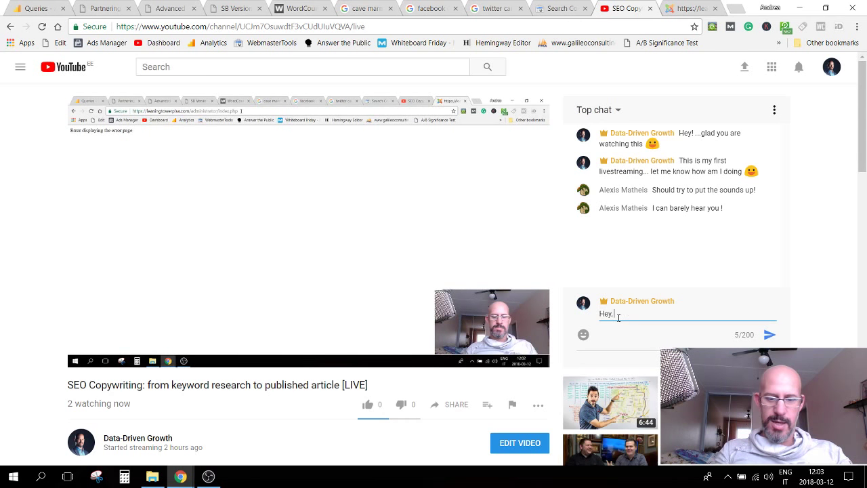
pyautogui.write(', tel')
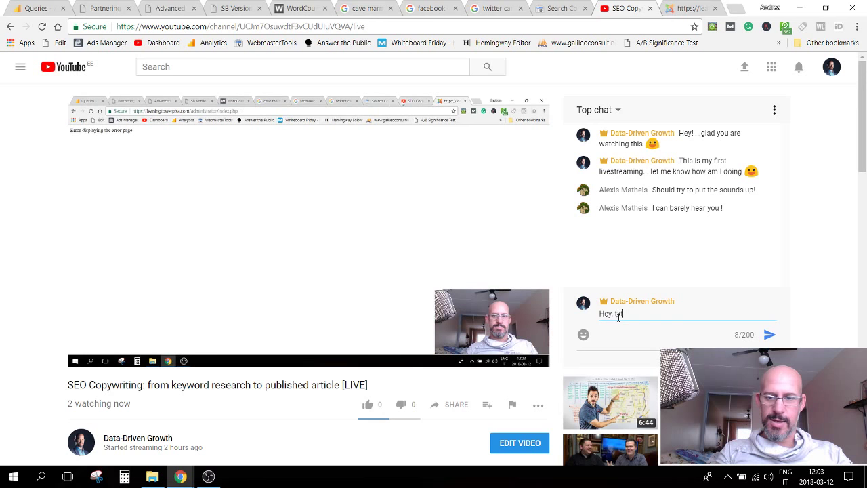
pyautogui.write('t....')
pyautogui.press('Return')
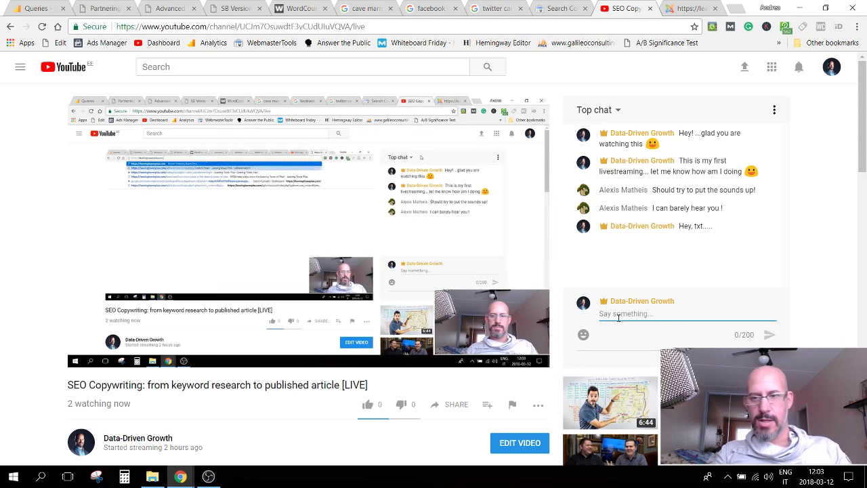
# Step: Check the audio levels in OBS, close its window, and view the 52 Headline Hacks PDF in the browser
pyautogui.click(209, 477)
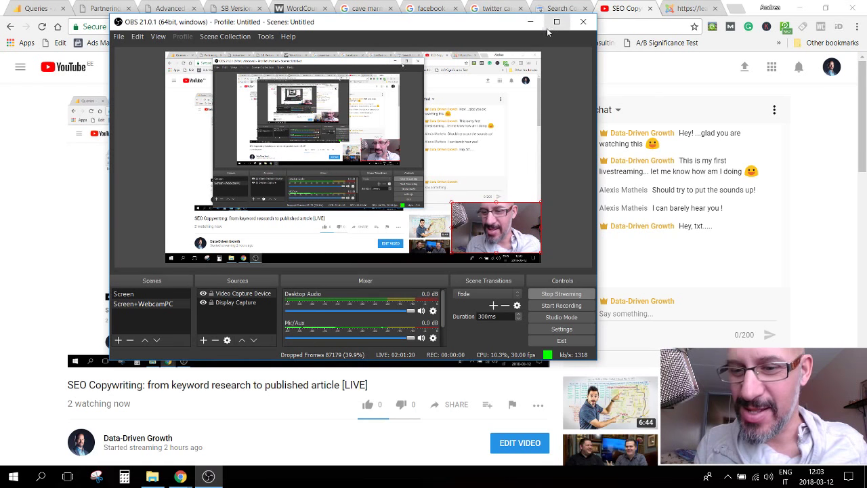
pyautogui.click(582, 23)
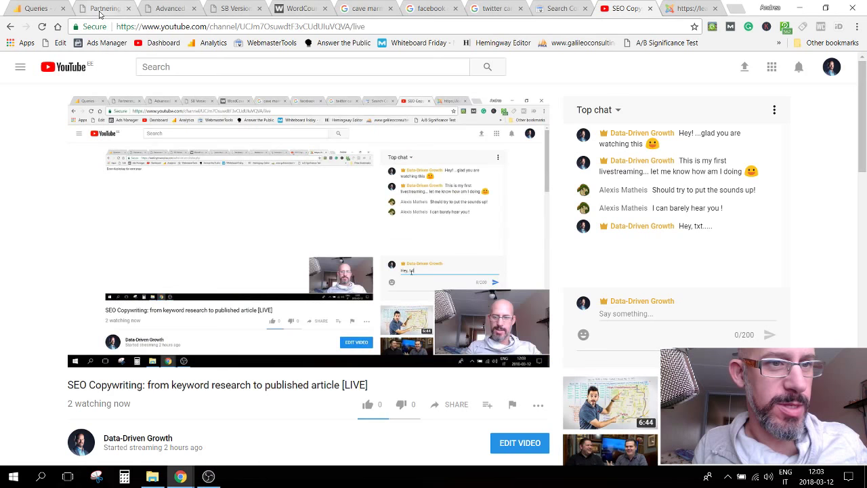
pyautogui.click(100, 14)
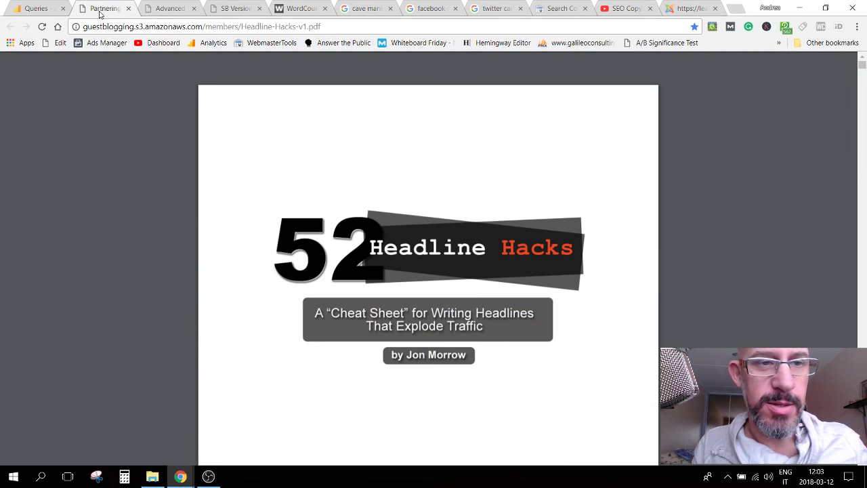
# Step: Remove the leaningtowerpisa.com cookies through the site information of the administrator page
pyautogui.click(680, 9)
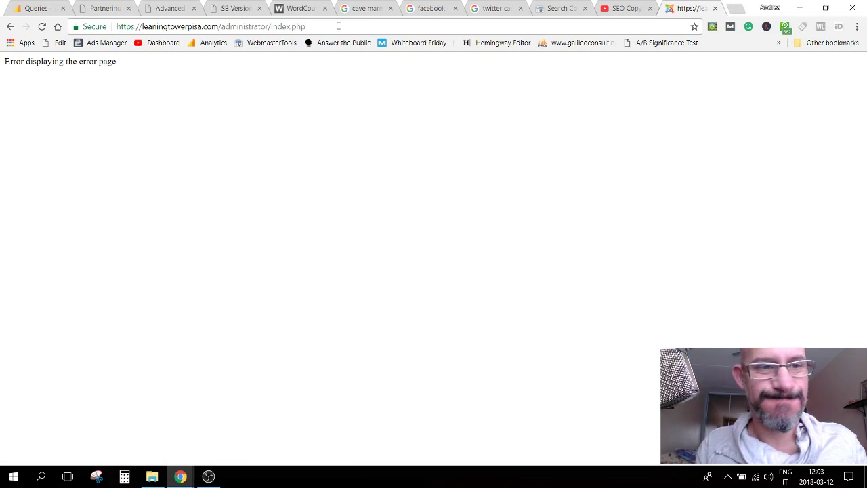
pyautogui.click(76, 27)
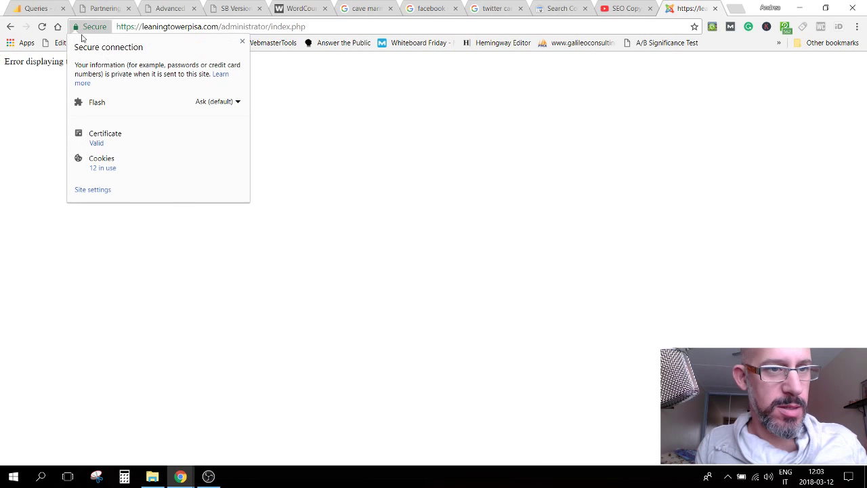
pyautogui.click(102, 168)
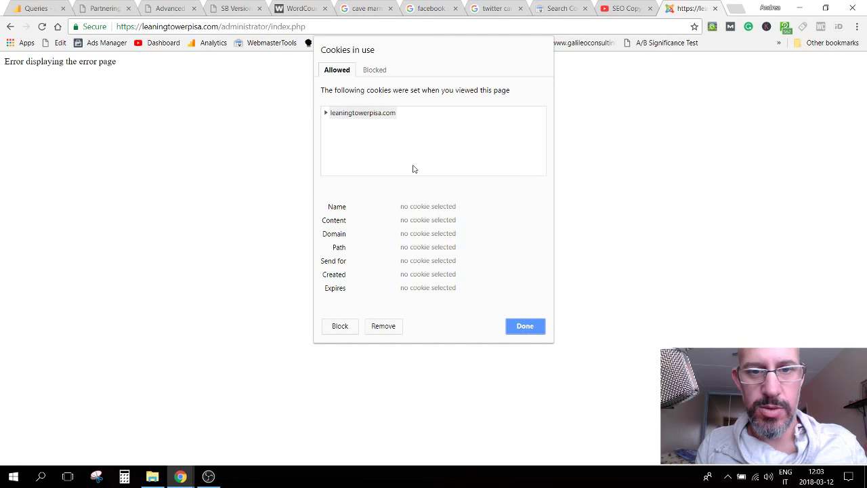
pyautogui.click(389, 121)
pyautogui.click(383, 326)
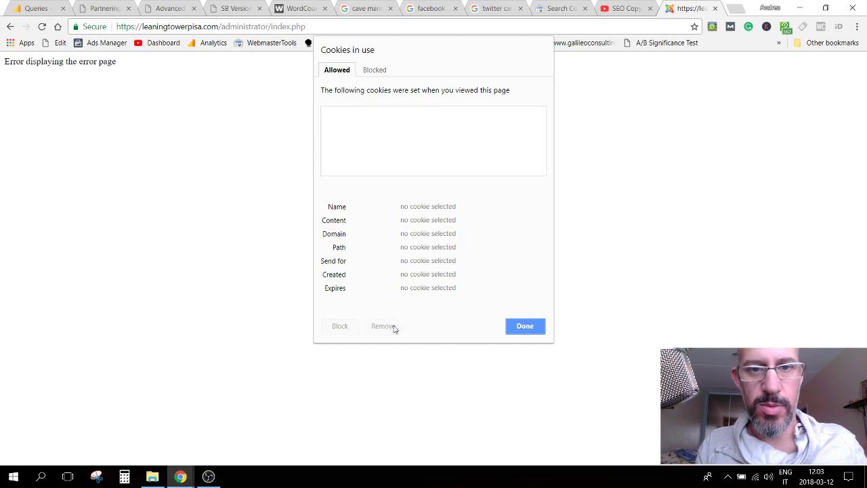
pyautogui.click(524, 326)
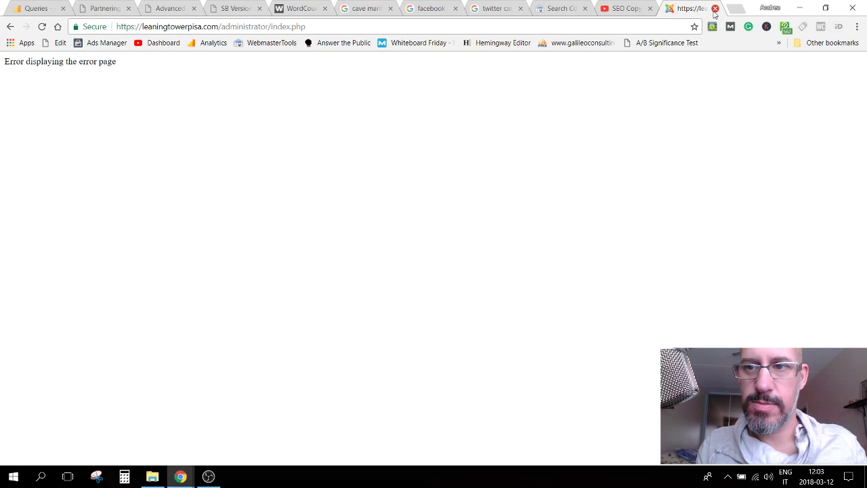
# Step: Close the failing administrator page and reopen leaningtowerpisa.com/administrator/index.php in a new browser tab
pyautogui.click(715, 8)
pyautogui.hotkey('ctrl', 't')
pyautogui.write('leam')
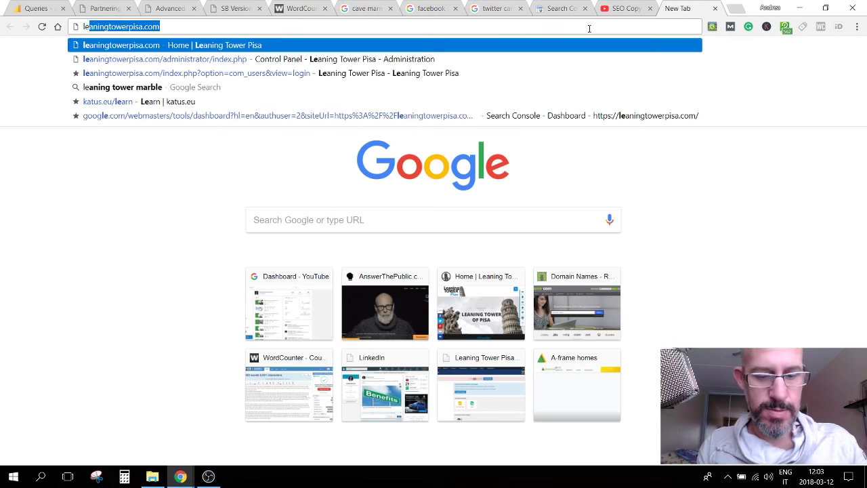
pyautogui.press('BackSpace')
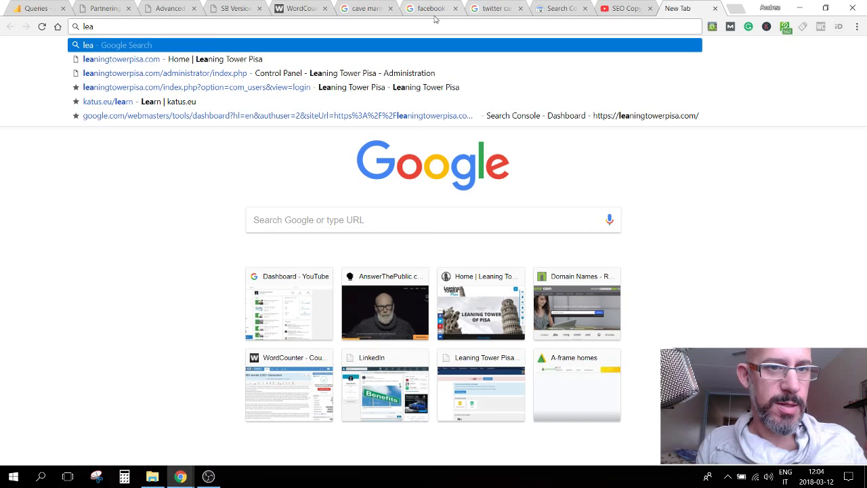
pyautogui.click(203, 73)
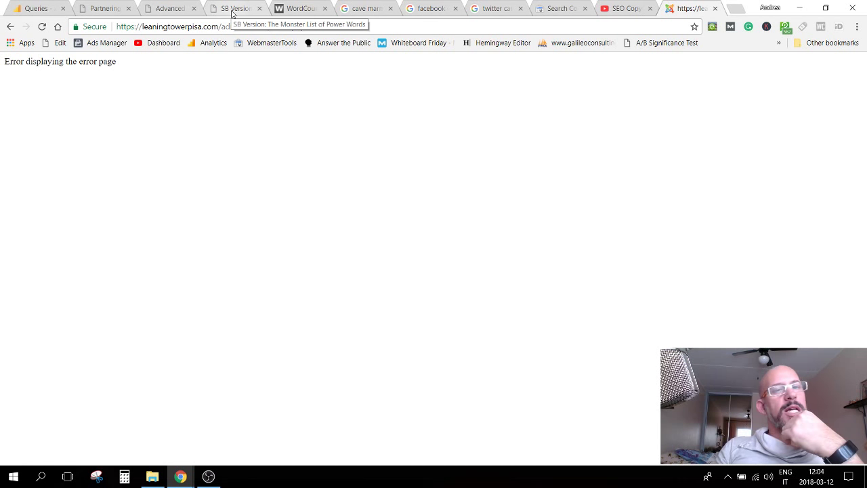
# Step: Copy the domain leaningtowerpisa.com from the administrator page's address and post it in the YouTube live chat
pyautogui.click(617, 9)
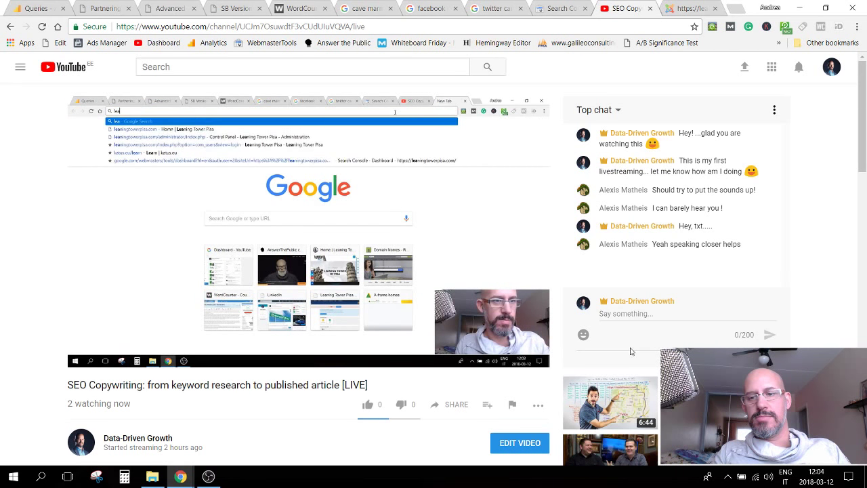
pyautogui.click(627, 314)
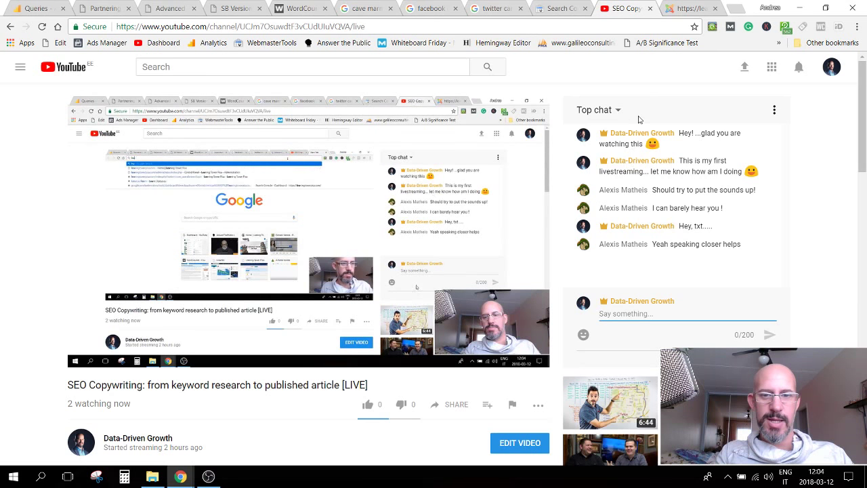
pyautogui.click(669, 8)
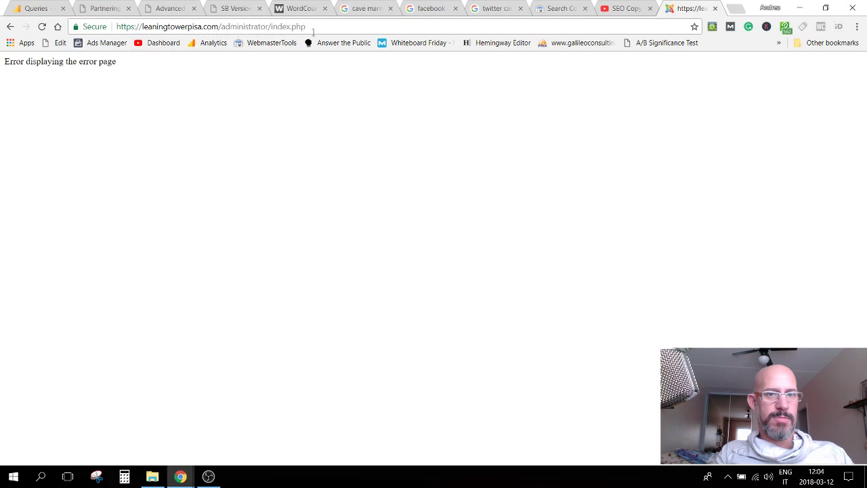
pyautogui.moveTo(219, 27); pyautogui.dragTo(142, 30)
pyautogui.hotkey('ctrl', 'c')
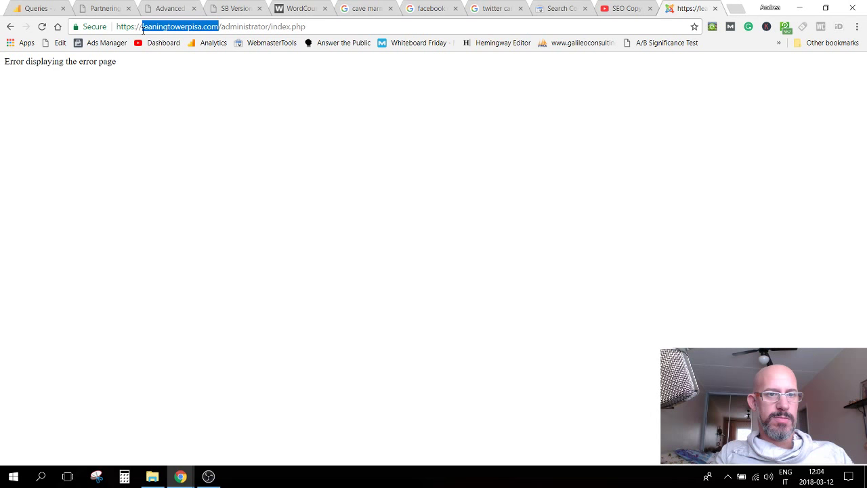
pyautogui.click(623, 8)
pyautogui.click(643, 314)
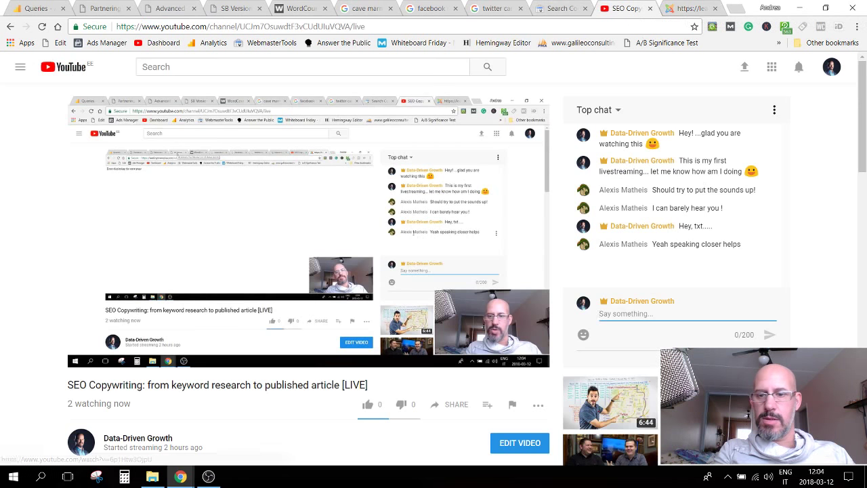
pyautogui.hotkey('ctrl', 'v')
pyautogui.click(768, 335)
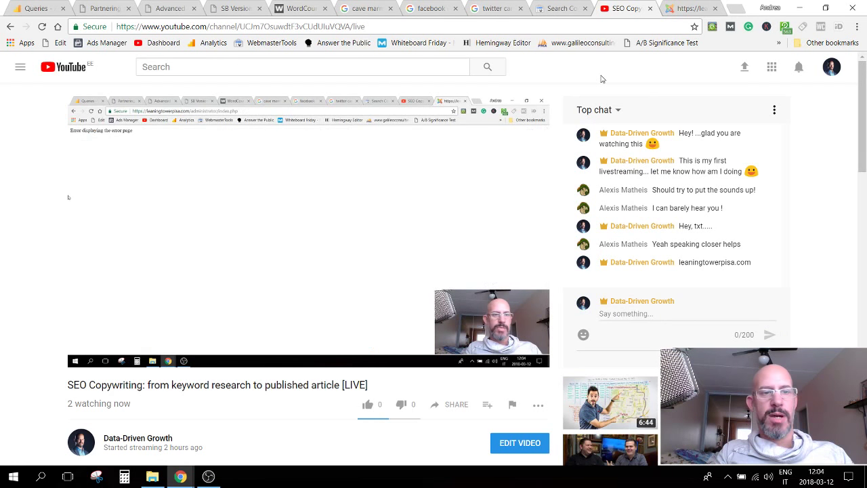
# Step: Reload the administrator page, and shorten its address to leaningtowerpisa.com to load the home page
pyautogui.click(687, 8)
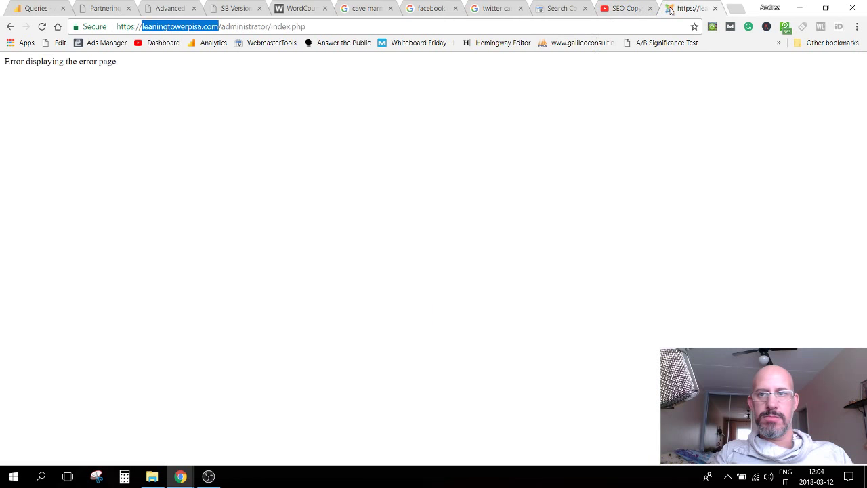
pyautogui.click(175, 27)
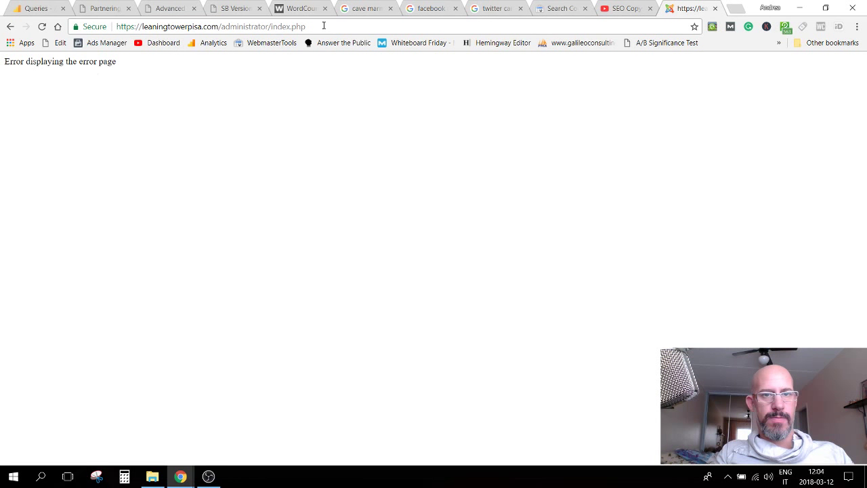
pyautogui.press('Return')
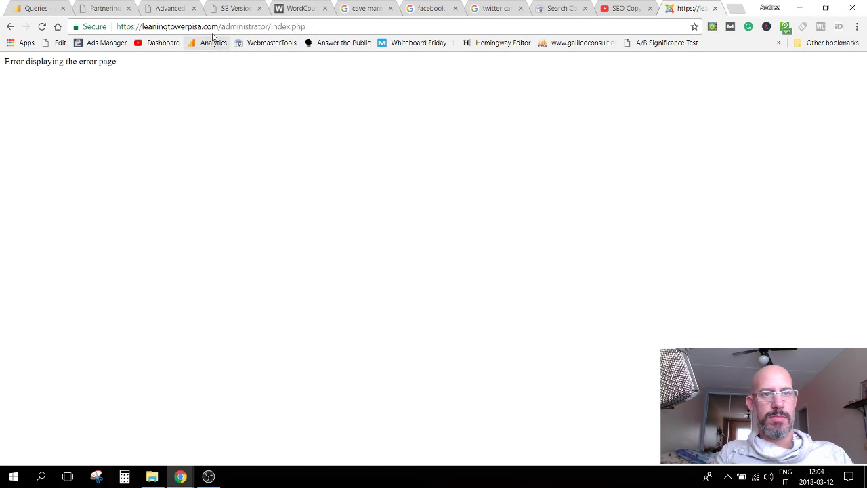
pyautogui.moveTo(219, 26); pyautogui.dragTo(322, 35)
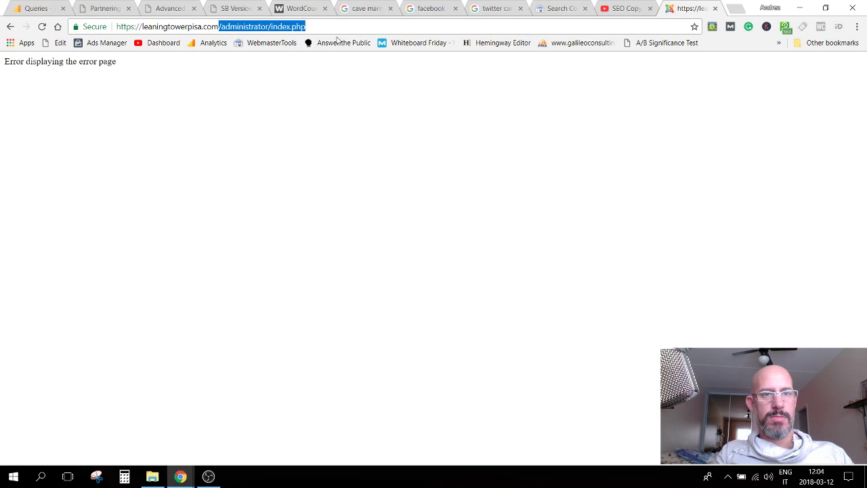
pyautogui.press('BackSpace')
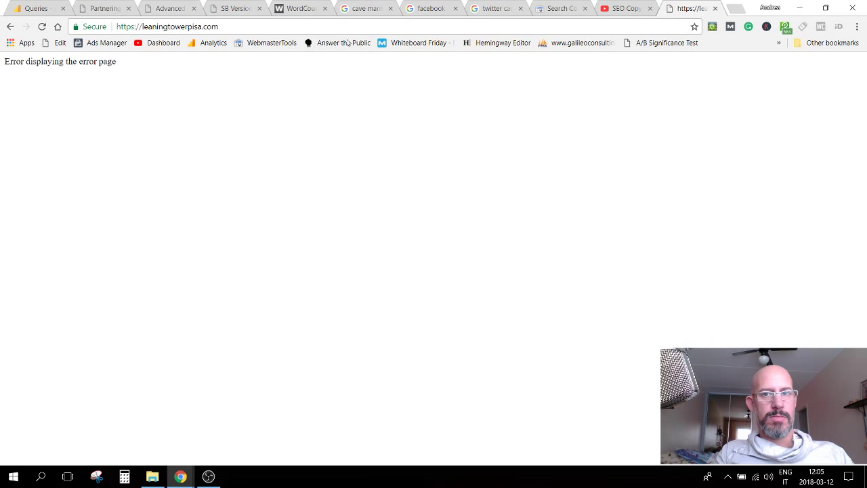
# Step: Open the streamer's personal website in a new browser tab, reload it, and select the domain in its address
pyautogui.click(735, 10)
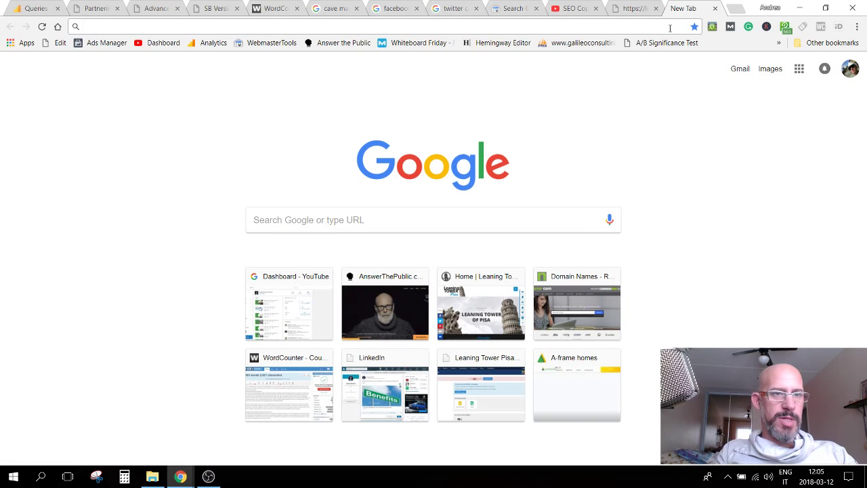
pyautogui.write('andreabronzini.com')
pyautogui.press('Return')
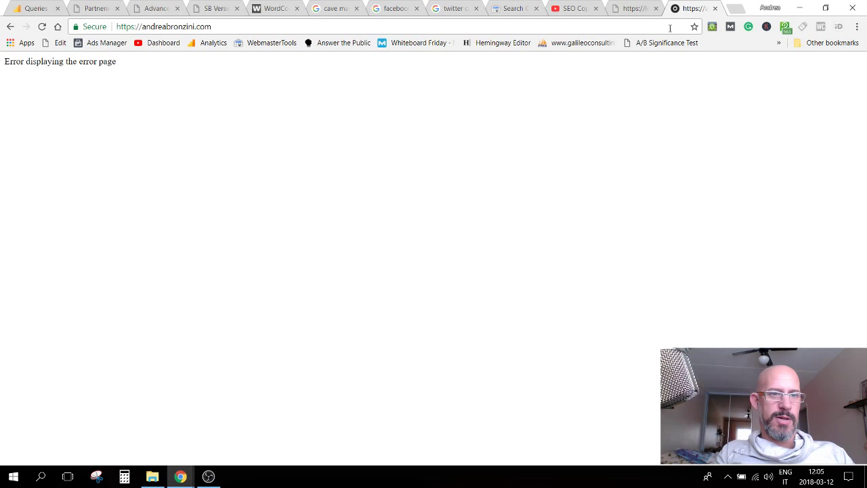
pyautogui.click(669, 28)
pyautogui.click(668, 26)
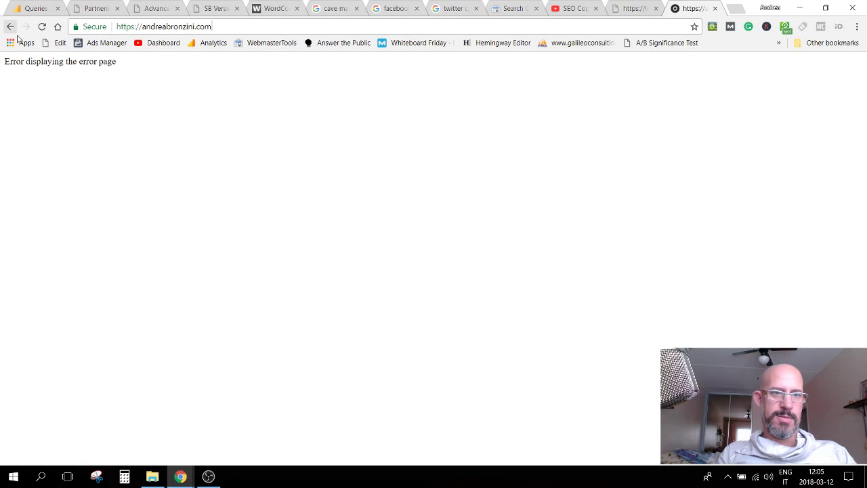
pyautogui.moveTo(141, 27); pyautogui.dragTo(211, 27)
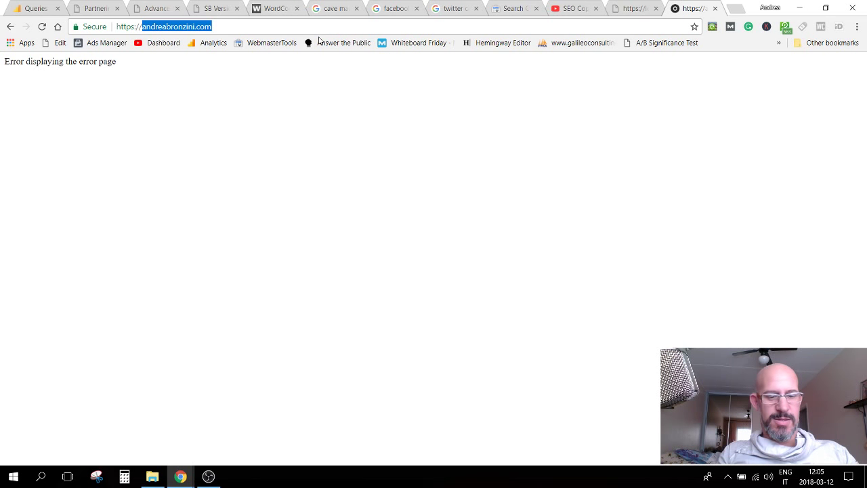
# Step: Load smartketogenicfasting.com and katus.eu in turn to check whether these other websites work, and clear the address
pyautogui.write('s')
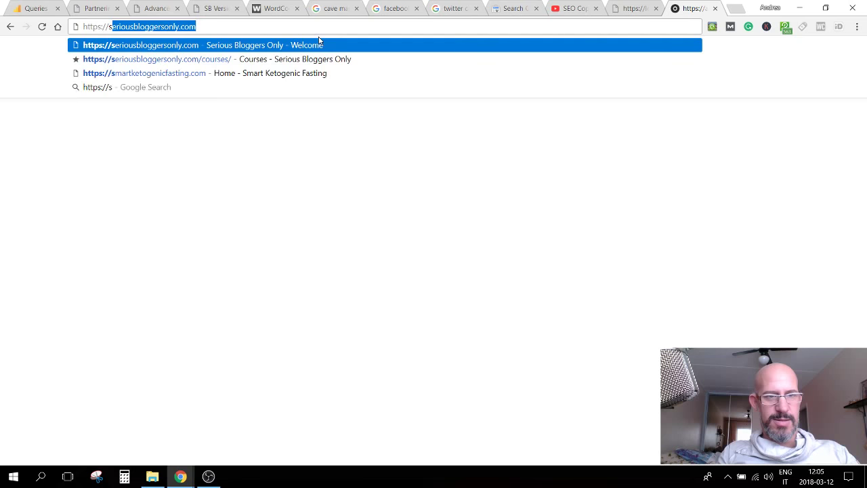
pyautogui.write('m')
pyautogui.press('Return')
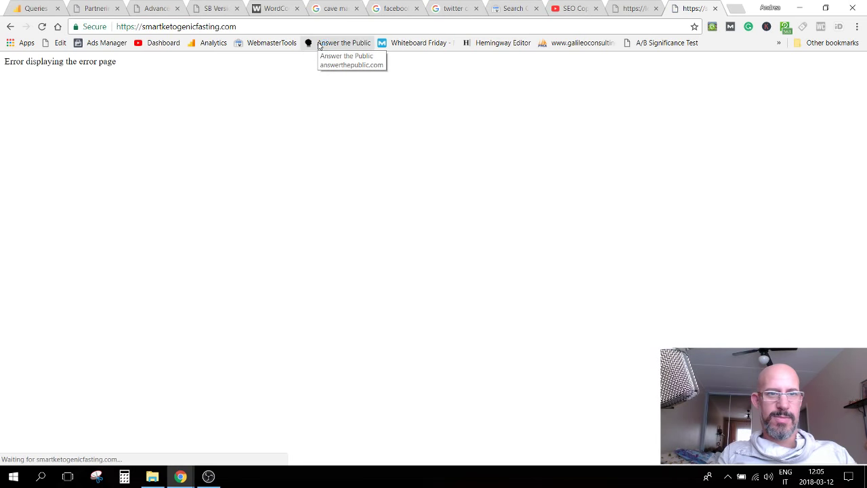
pyautogui.moveTo(144, 26); pyautogui.dragTo(275, 17)
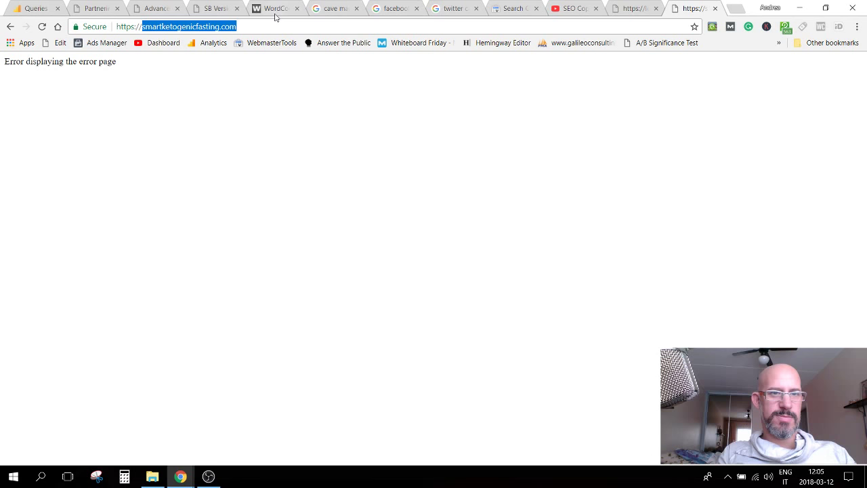
pyautogui.write('k')
pyautogui.click(153, 72)
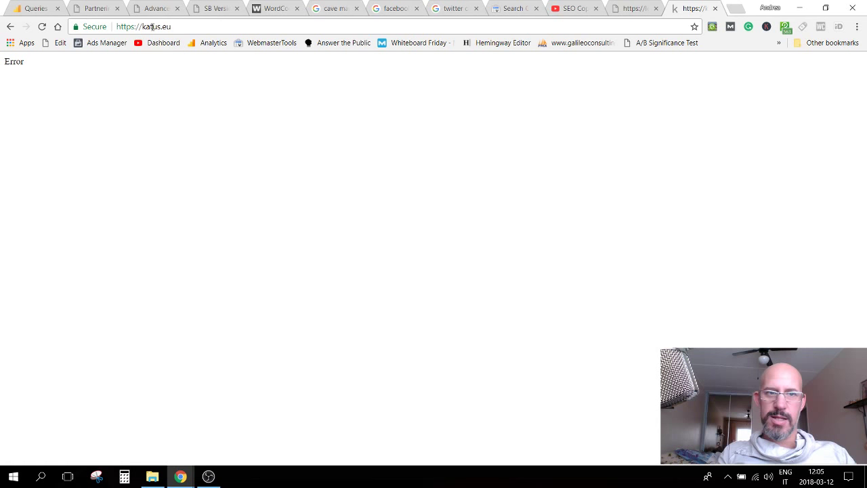
pyautogui.click(152, 26)
pyautogui.press('BackSpace')
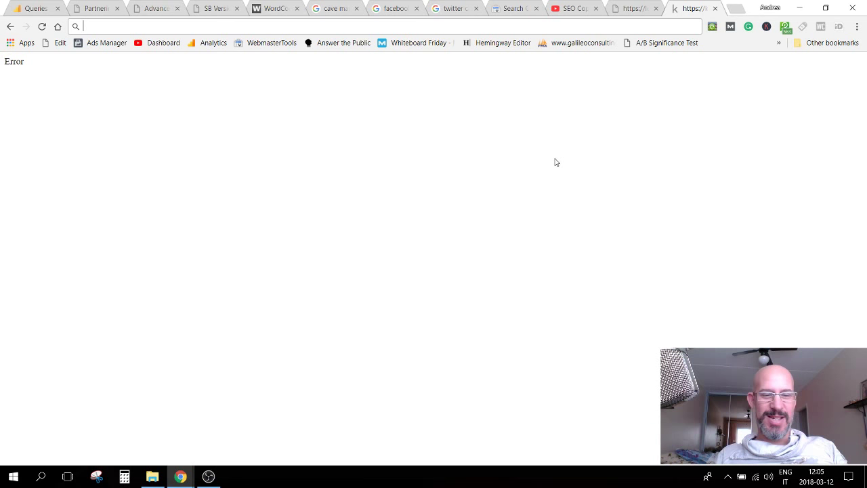
# Step: Return to the YouTube live stream and post "SERVER IS DOWN" in its chat
pyautogui.click(574, 8)
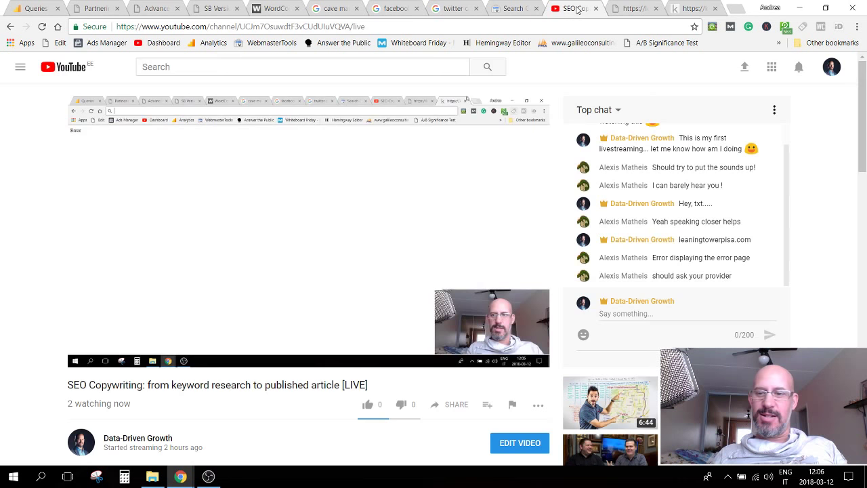
pyautogui.click(638, 318)
pyautogui.write('SE')
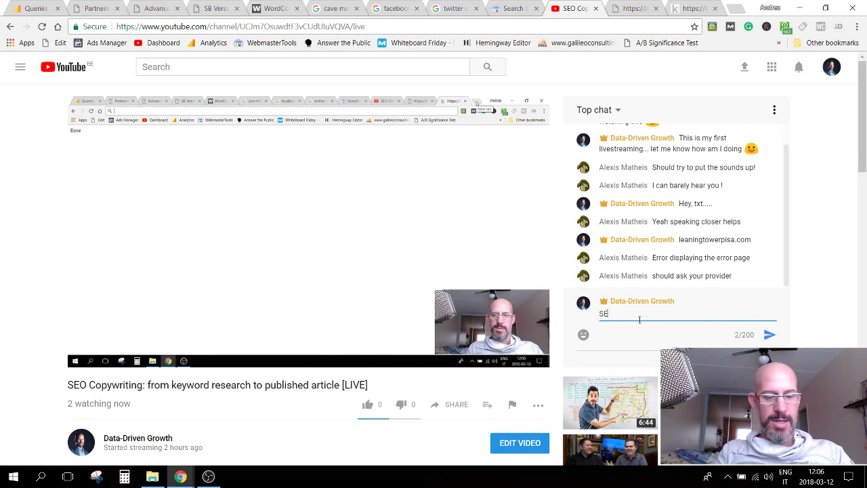
pyautogui.write('RV')
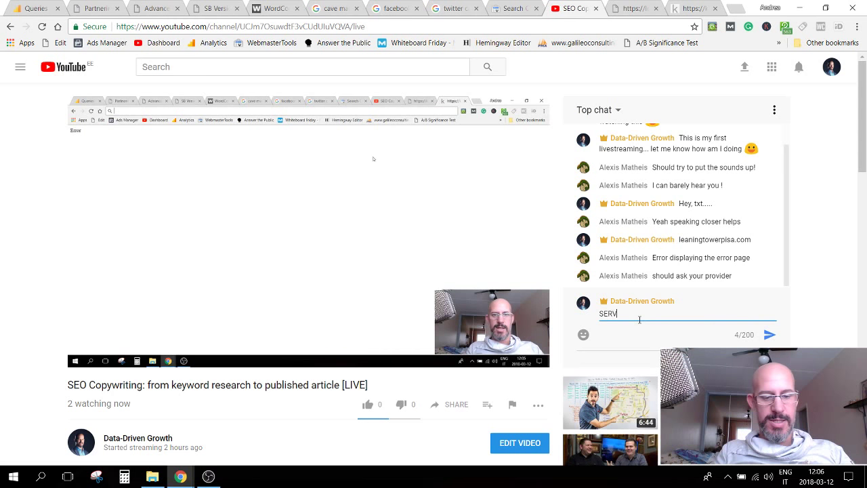
pyautogui.write('ER IS DONW')
pyautogui.press('BackSpace')
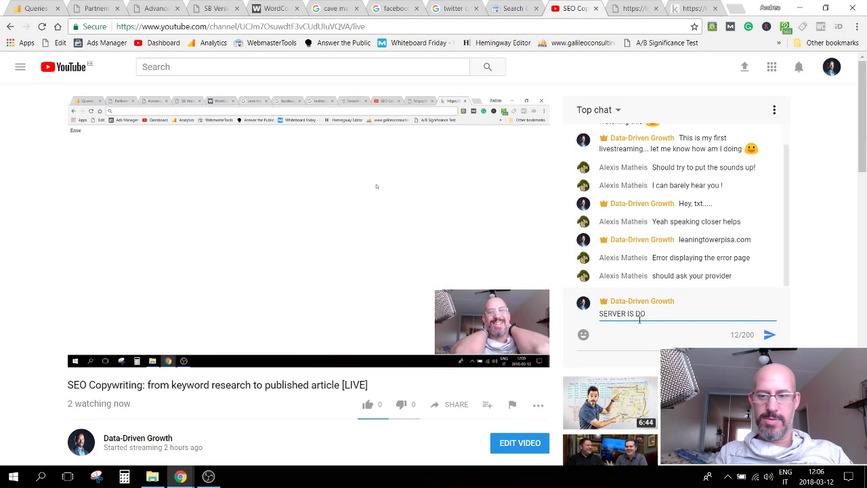
pyautogui.write('WN')
pyautogui.press('Return')
# Step: Post "all my websites are down" in the live chat
pyautogui.write('all ')
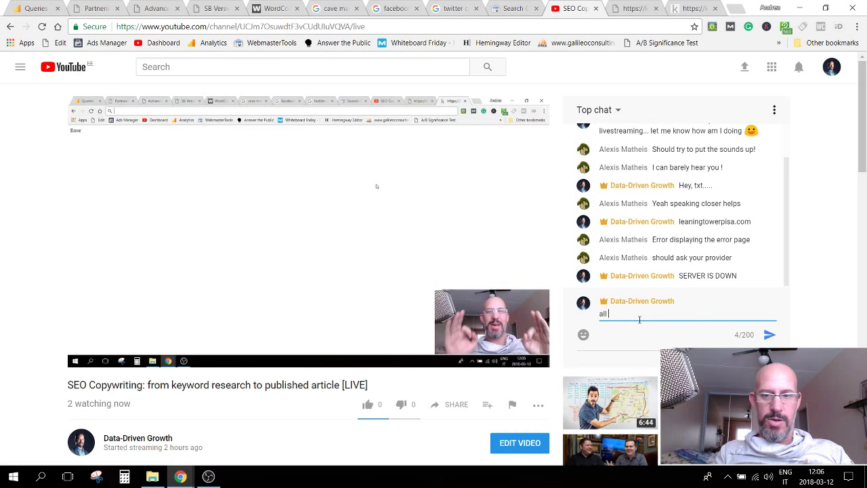
pyautogui.write('my websites ')
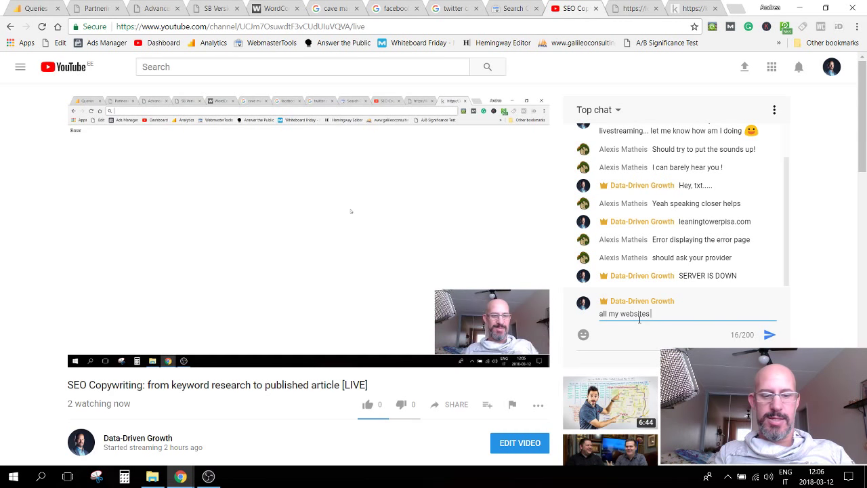
pyautogui.write('rere ')
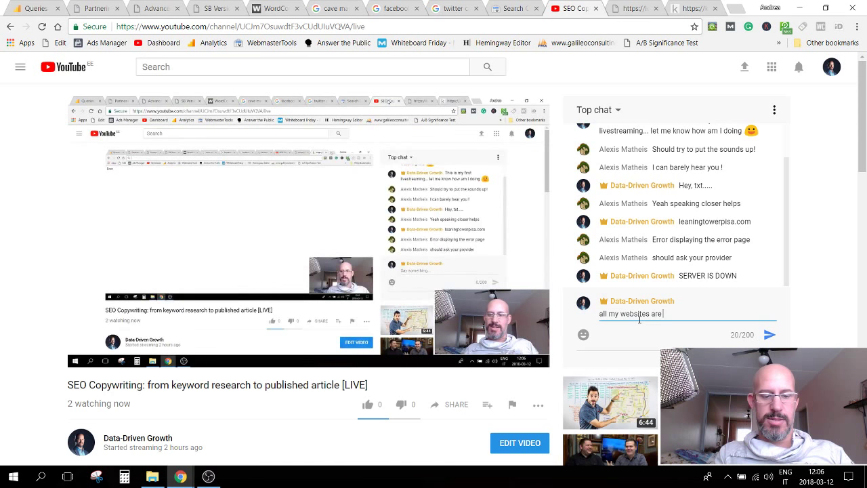
pyautogui.write('down')
pyautogui.press('Return')
# Step: Post "GREAT :)" in the live chat
pyautogui.write('G')
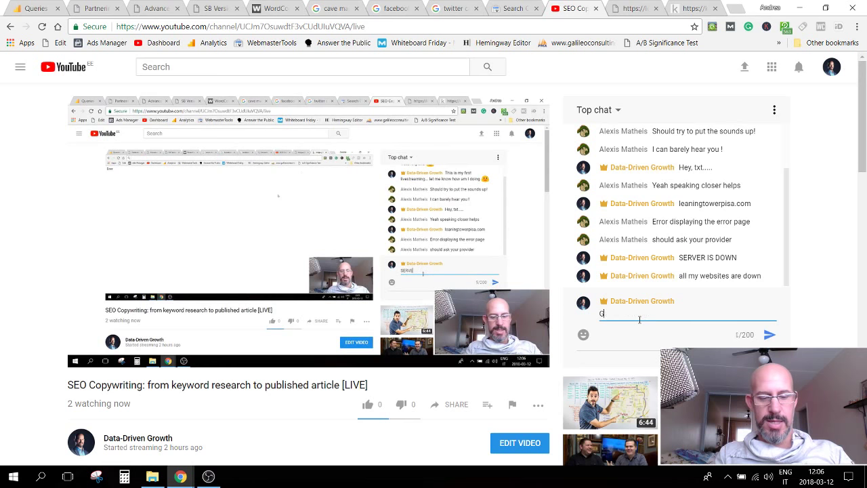
pyautogui.write('REAT !')
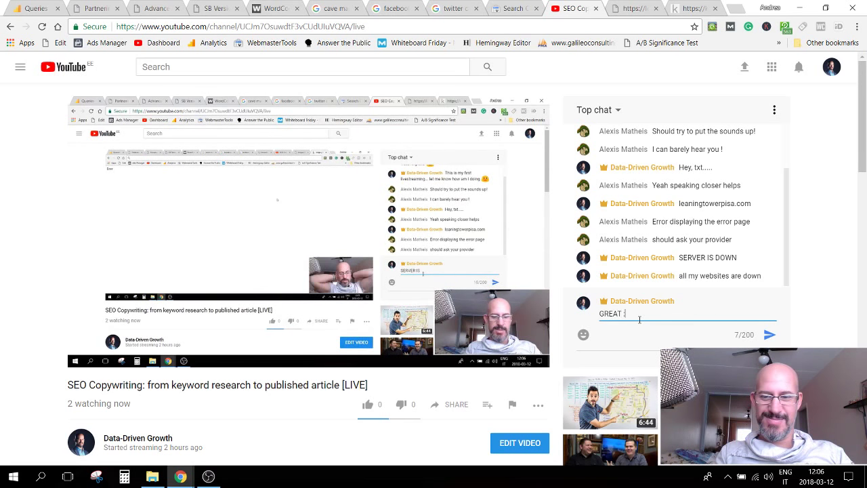
pyautogui.write(')')
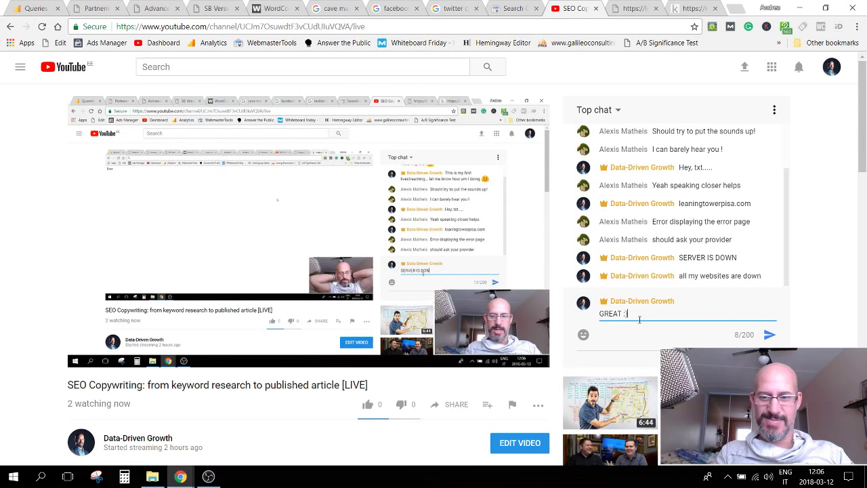
pyautogui.press('Return')
# Step: Go back to the katus.eu page and load leaningtowerpisa.com/administrator/index.php in its place
pyautogui.click(679, 14)
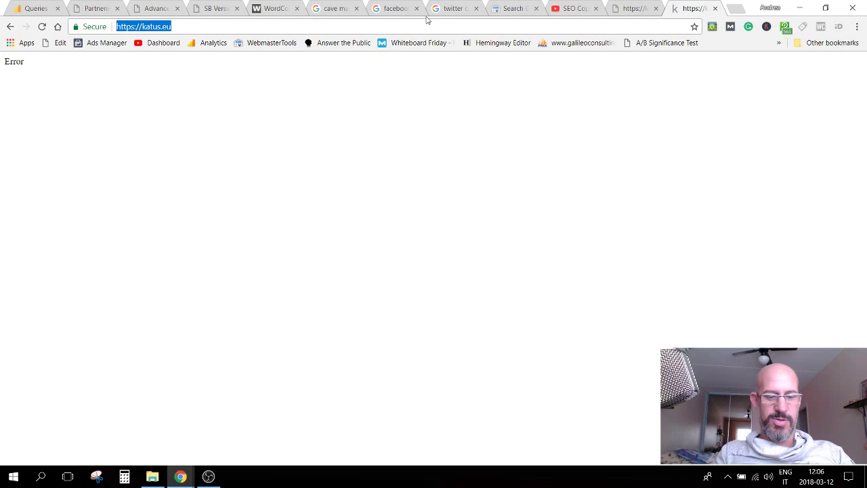
pyautogui.write('lea')
pyautogui.click(144, 64)
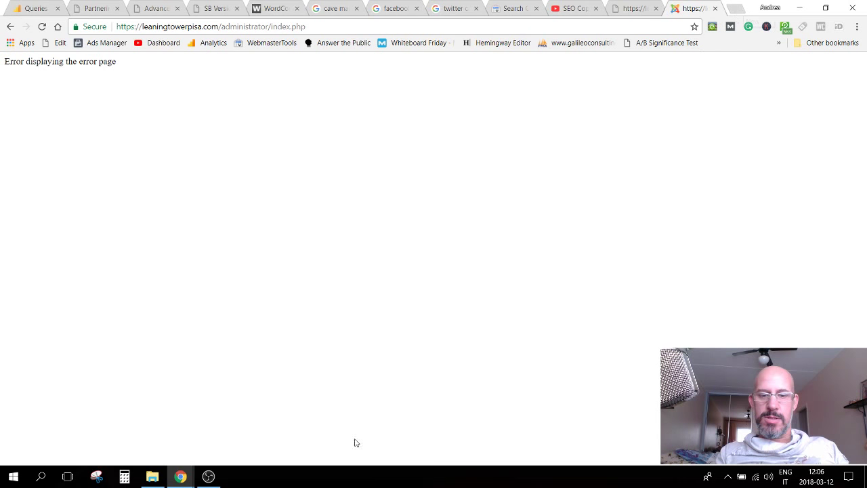
# Step: Check the streaming status in OBS and the viewers' chat replies, and look over the marble quarry image search and the Analytics queries
pyautogui.click(207, 477)
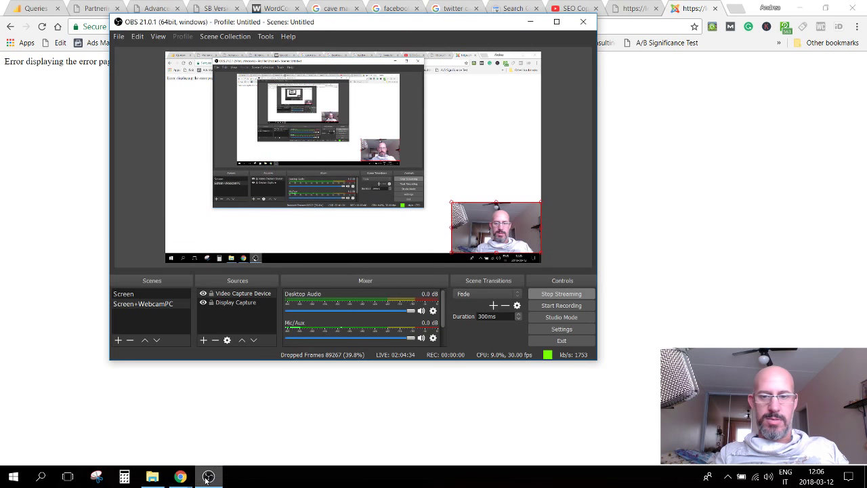
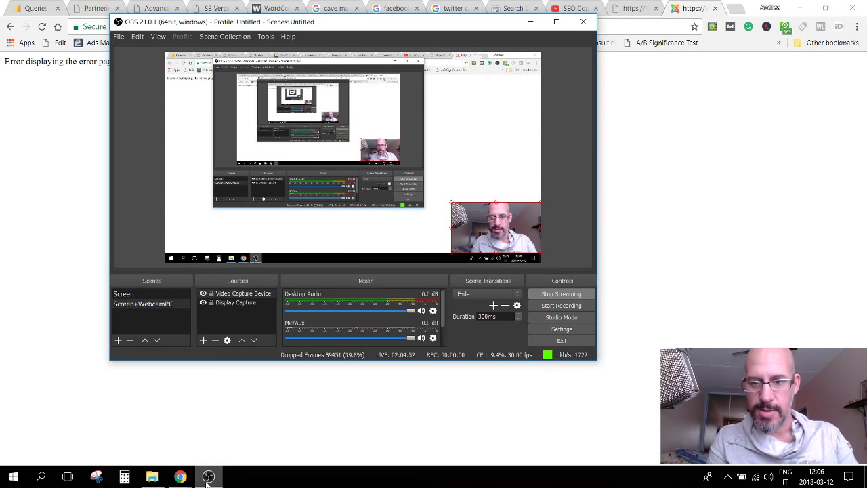
pyautogui.click(27, 351)
pyautogui.click(567, 9)
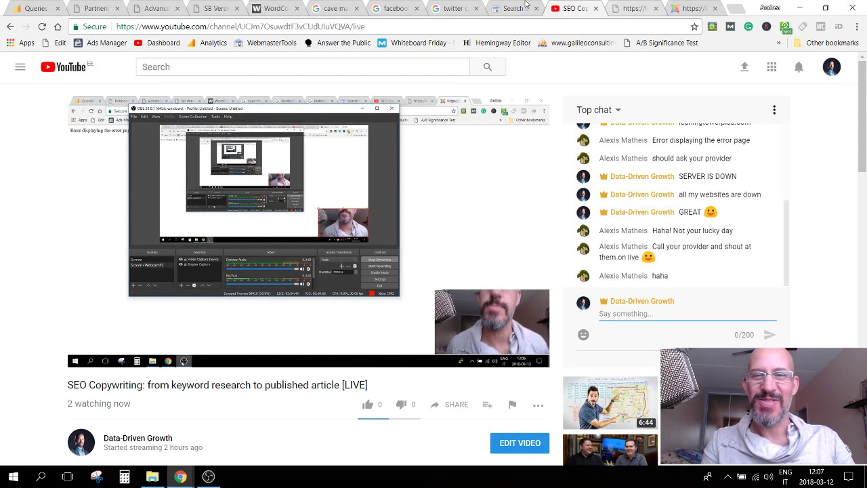
pyautogui.click(335, 8)
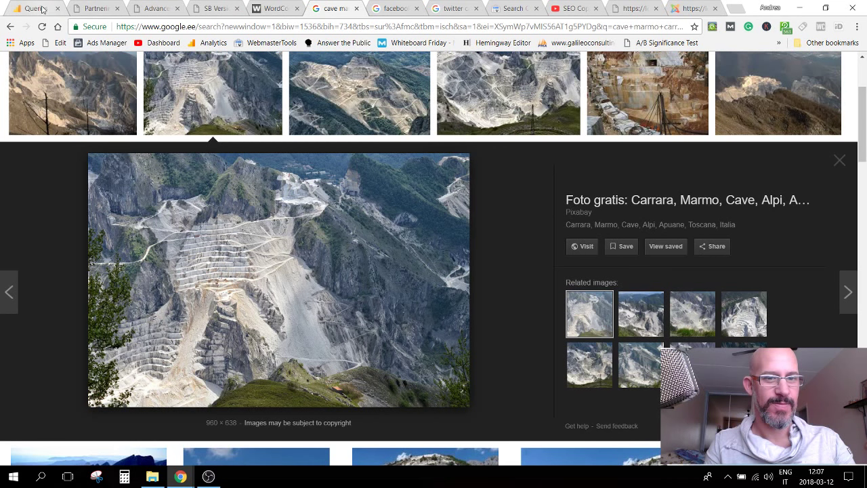
pyautogui.click(42, 10)
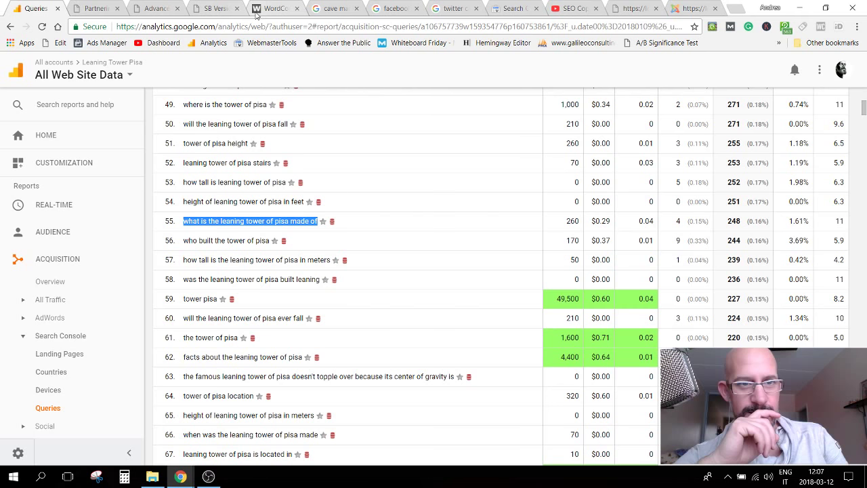
# Step: Reload leaningtowerpisa.com/administrator/index.php and log in to the Joomla administration with the saved credentials
pyautogui.click(685, 8)
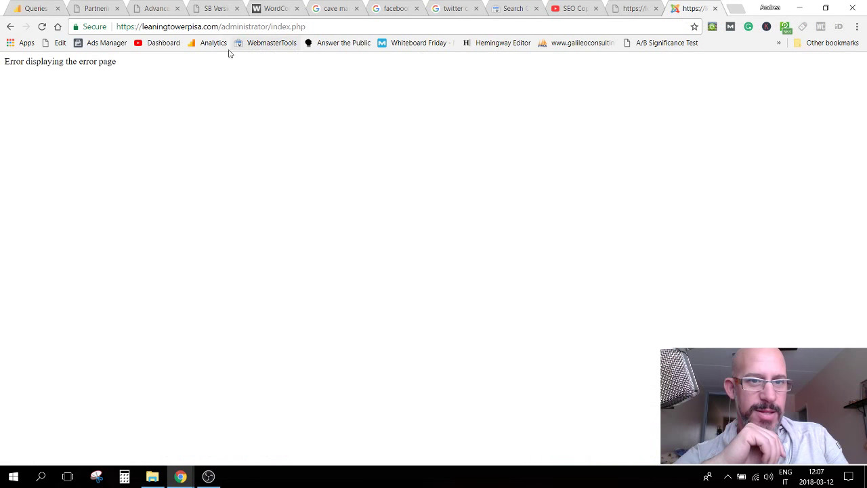
pyautogui.click(326, 25)
pyautogui.click(326, 25)
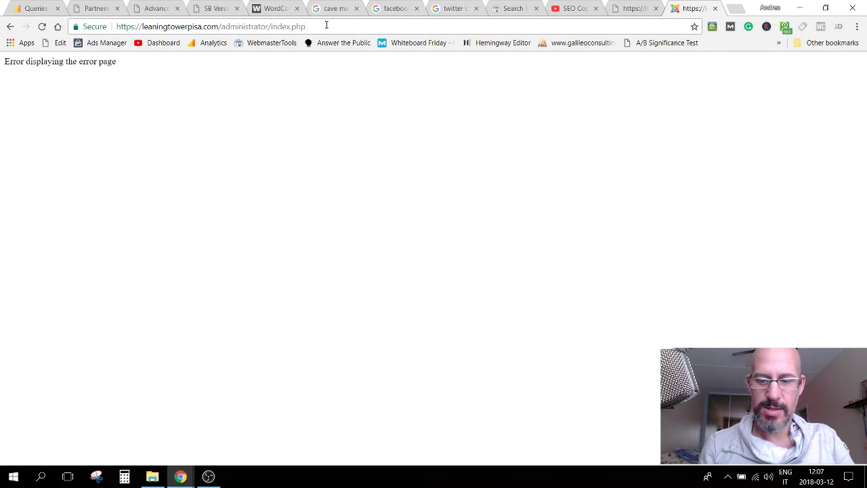
pyautogui.press('Return')
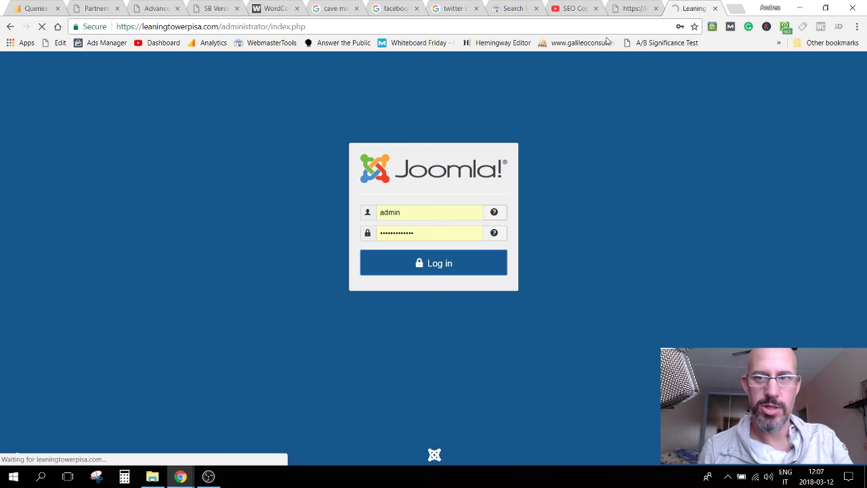
# Step: Reload the leaningtowerpisa.com home page in its own browser tab
pyautogui.click(628, 15)
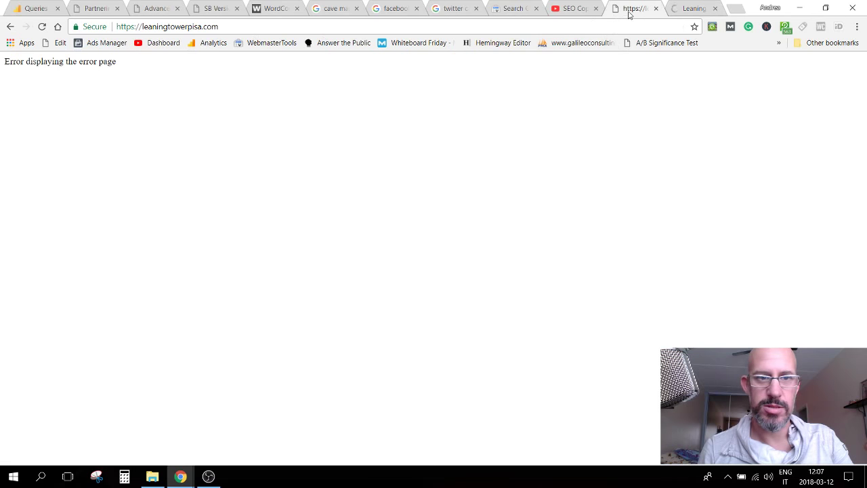
pyautogui.click(232, 27)
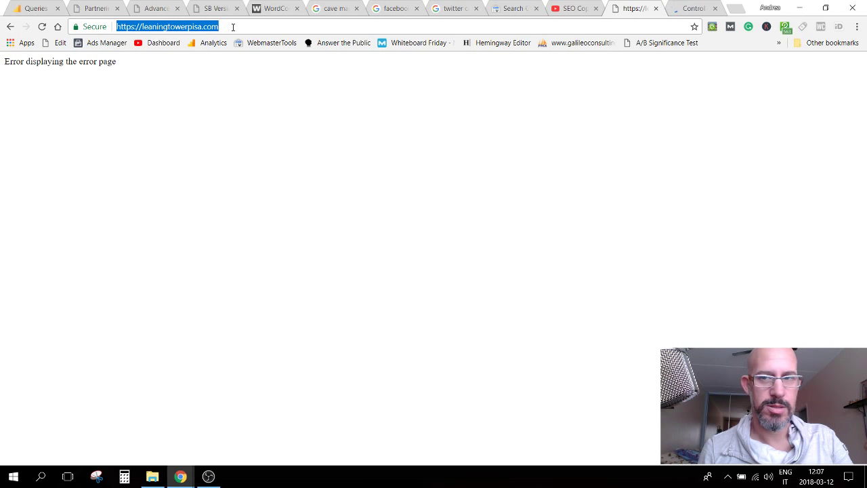
pyautogui.press('Return')
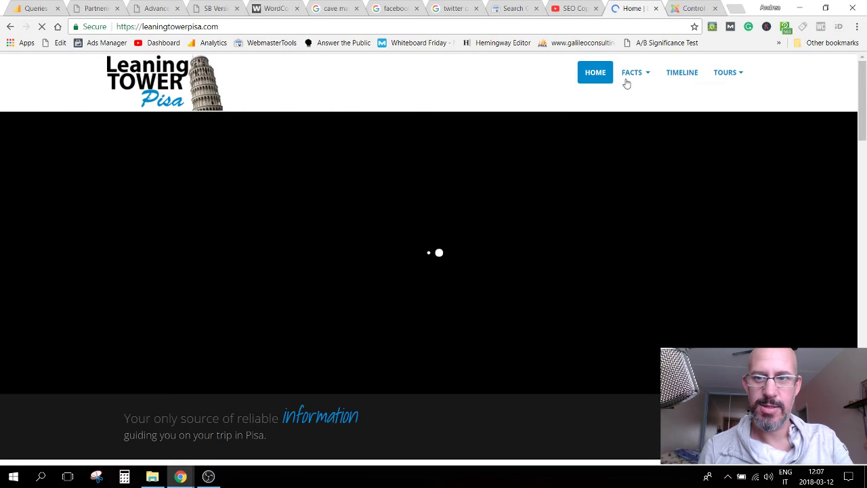
pyautogui.moveTo(628, 76)
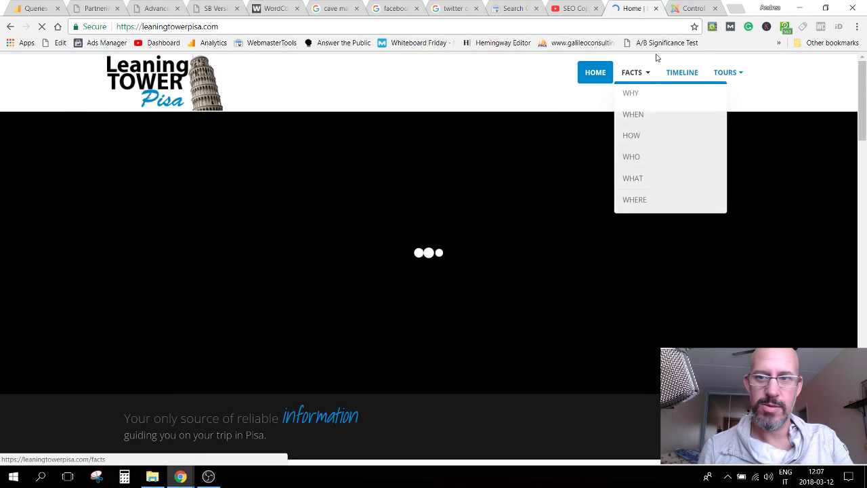
# Step: Open the article "WHAT is the Leaning Tower of Pisa made of?" for editing from the Joomla article list and review its text
pyautogui.click(692, 9)
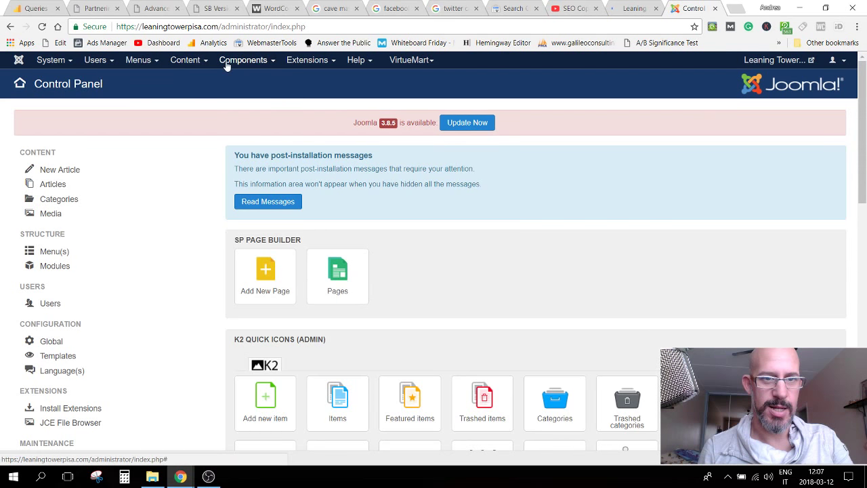
pyautogui.click(185, 59)
pyautogui.click(191, 80)
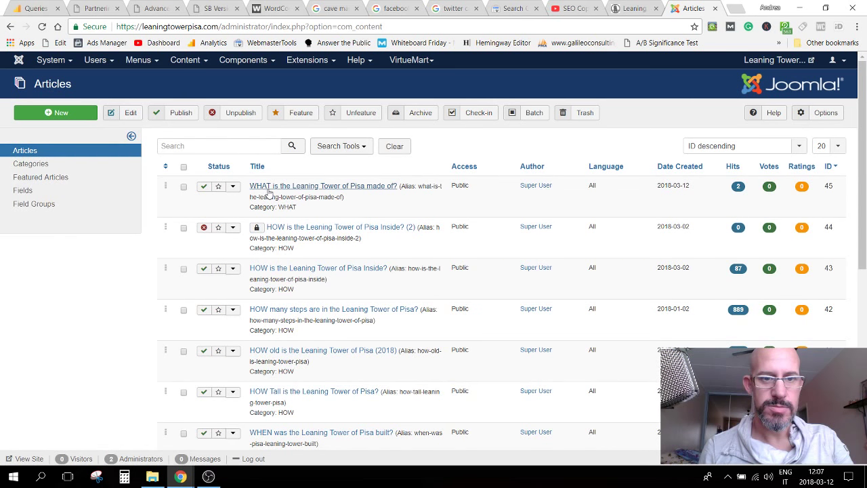
pyautogui.click(269, 193)
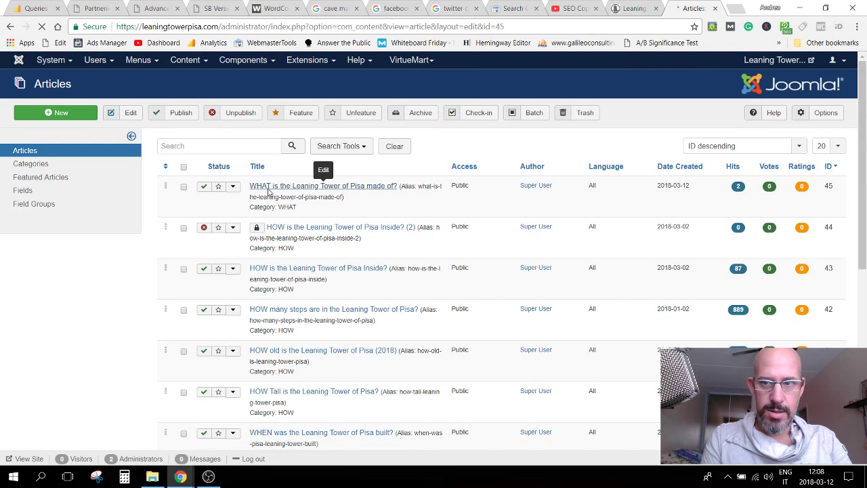
pyautogui.scroll(-1, 566, 188)
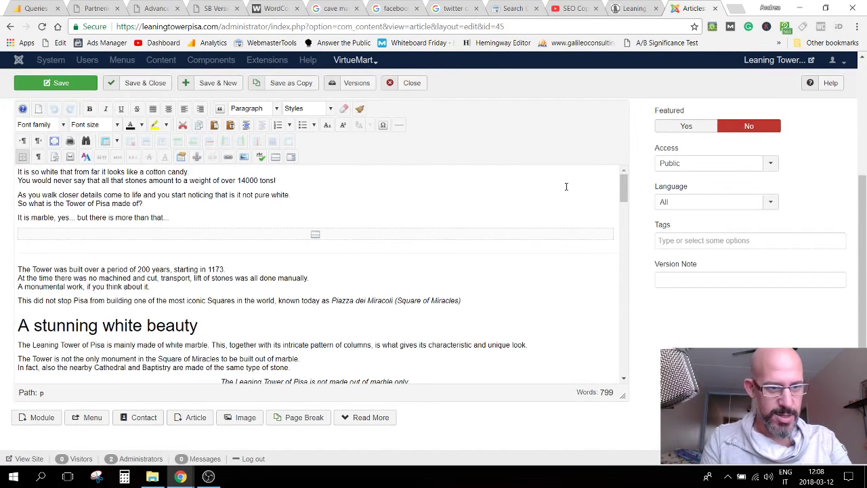
pyautogui.scroll(-2, 566, 186)
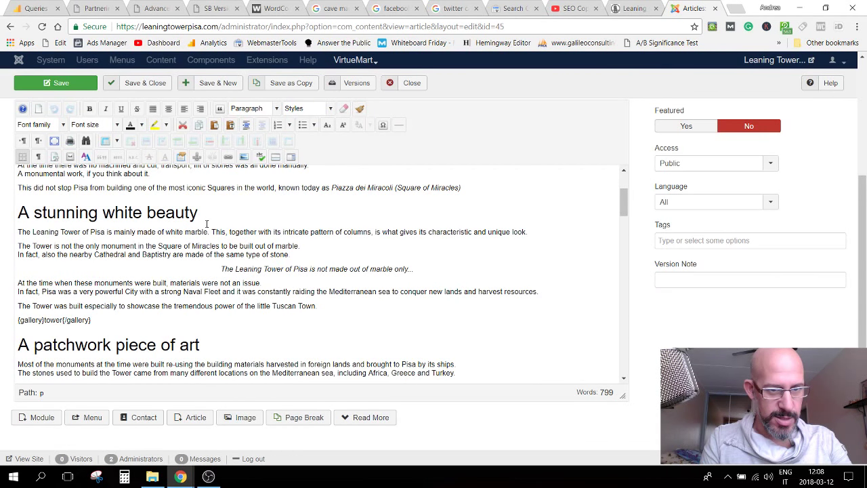
pyautogui.scroll(1, 207, 223)
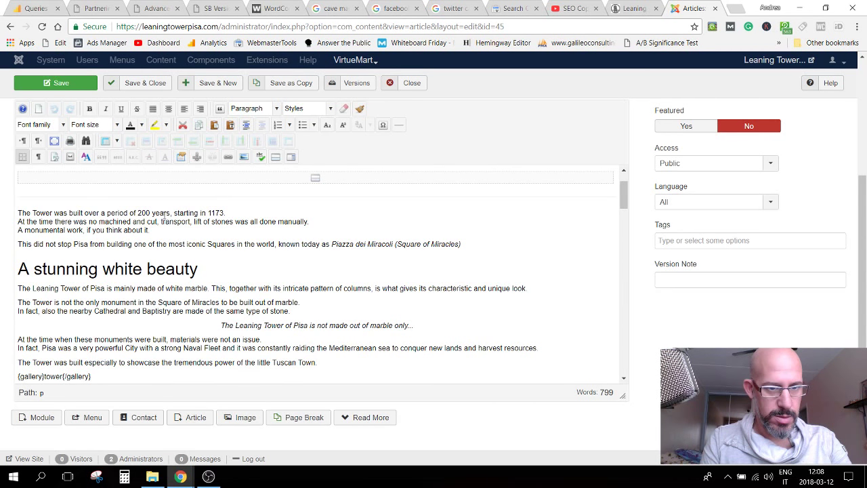
# Step: Link the phrase "starting in 1173" to the article "WHEN was the Leaning Tower of Pisa built?" from the Tower Facts content category
pyautogui.moveTo(175, 213); pyautogui.dragTo(217, 213)
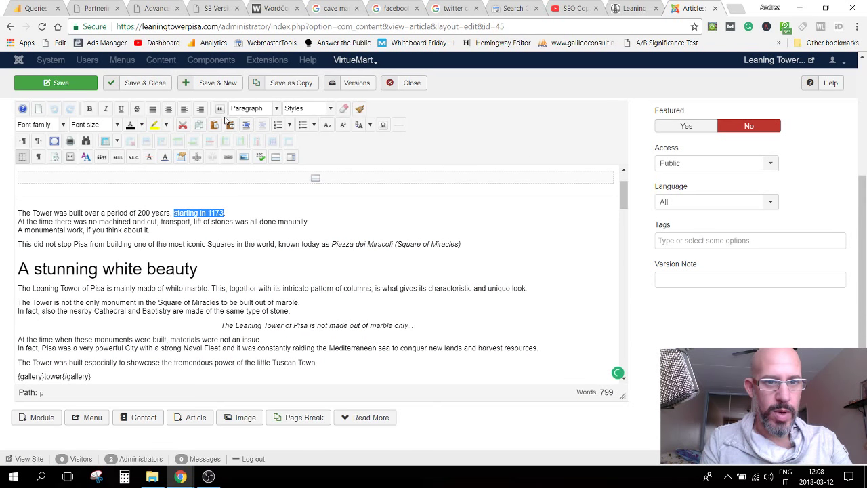
pyautogui.click(229, 157)
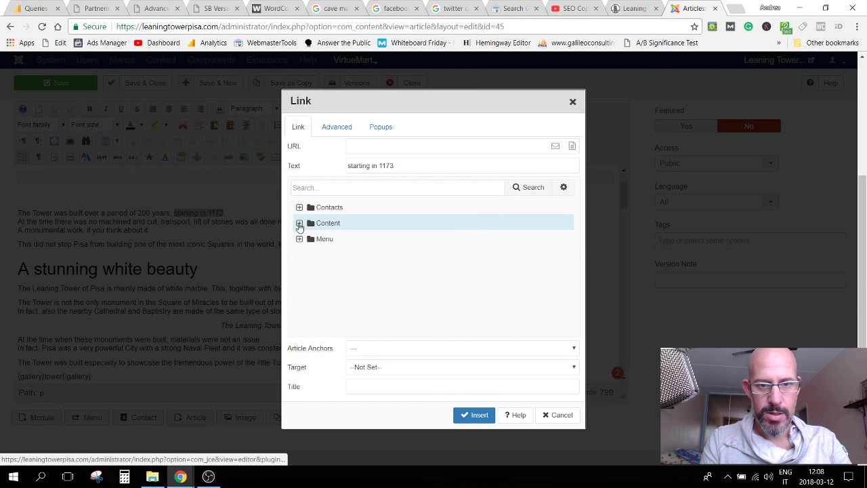
pyautogui.click(299, 224)
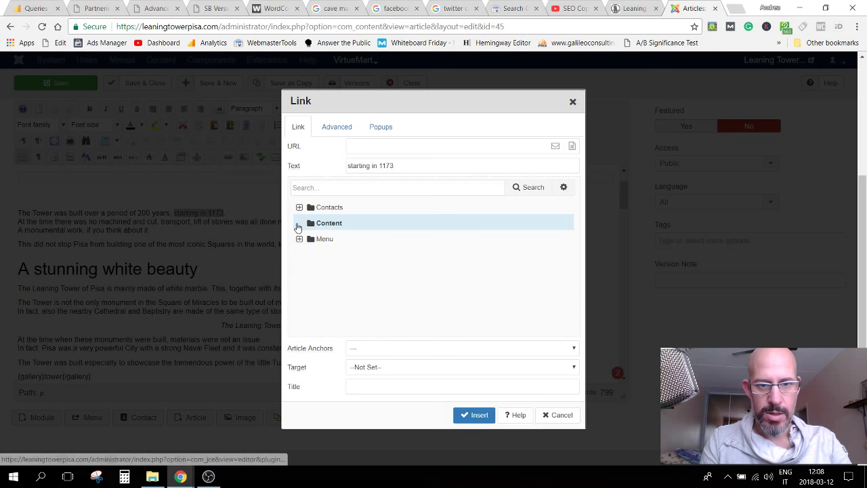
pyautogui.click(312, 238)
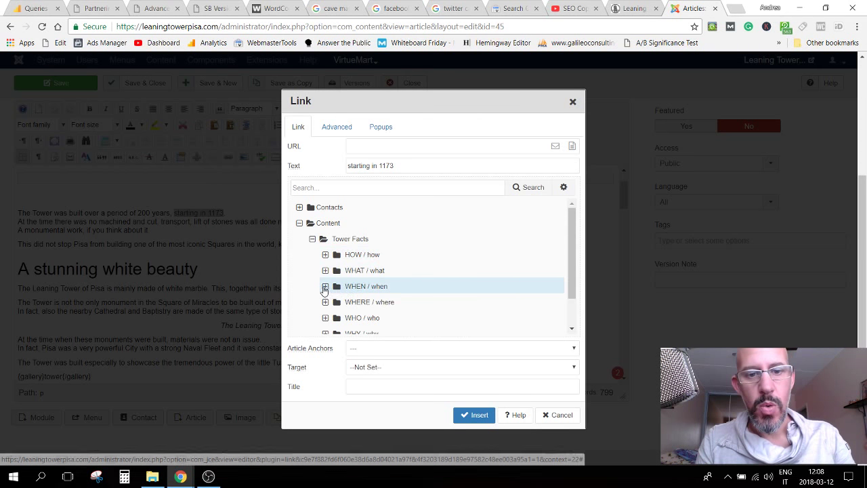
pyautogui.click(325, 286)
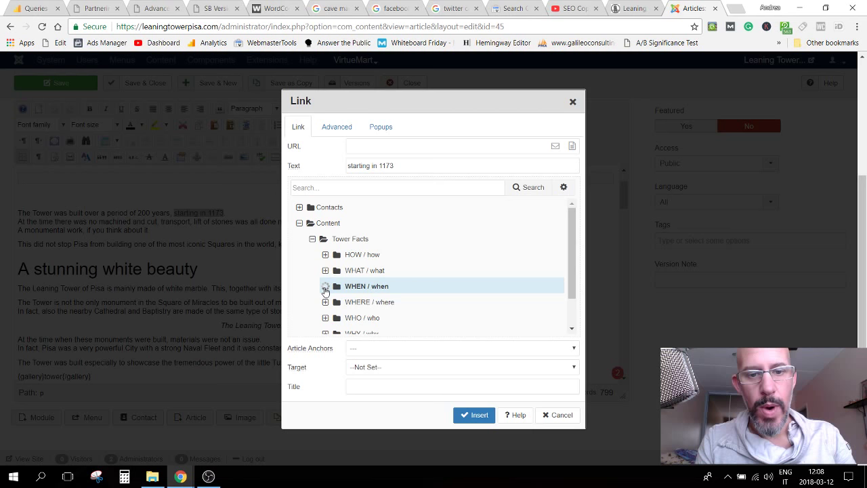
pyautogui.click(444, 263)
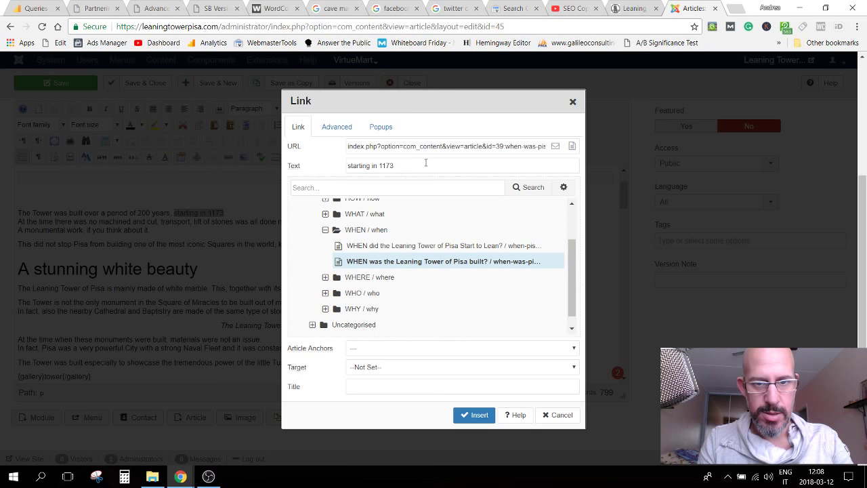
# Step: Title the "starting in 1173" link "WHEN was the Leaning Tower of Pisa built?" and insert it into the article
pyautogui.click(386, 388)
pyautogui.write('W')
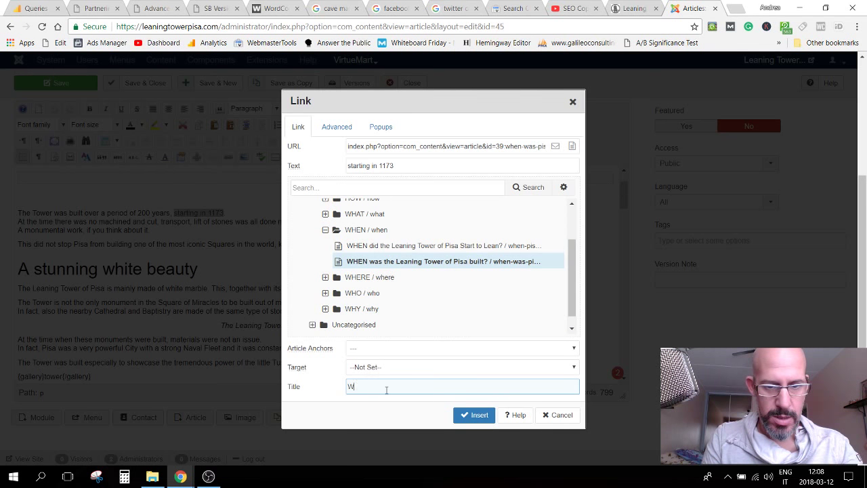
pyautogui.write('HEN')
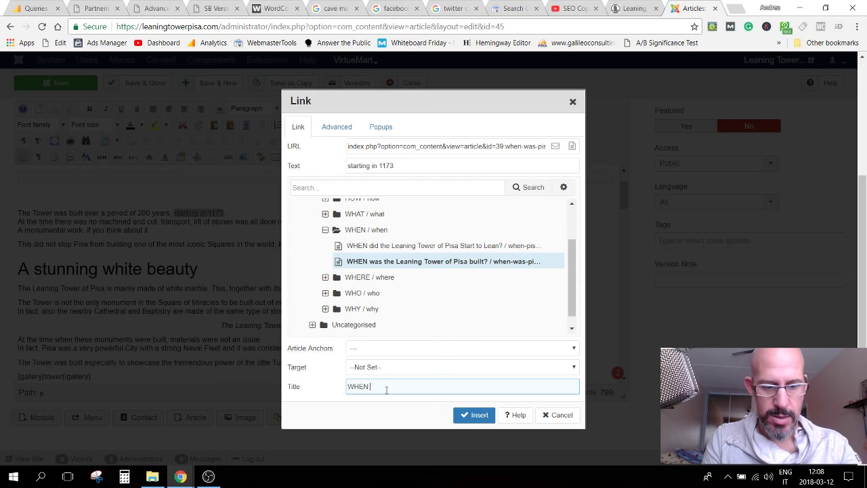
pyautogui.write(' wa')
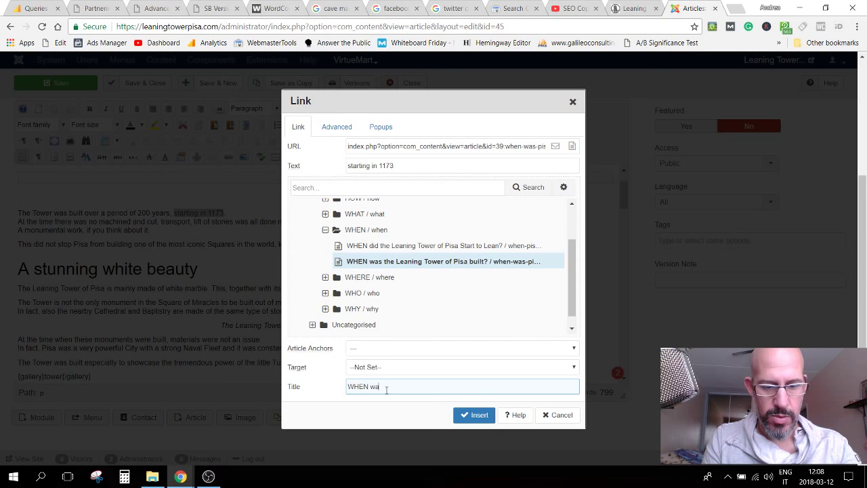
pyautogui.write('s the Leaning Towe')
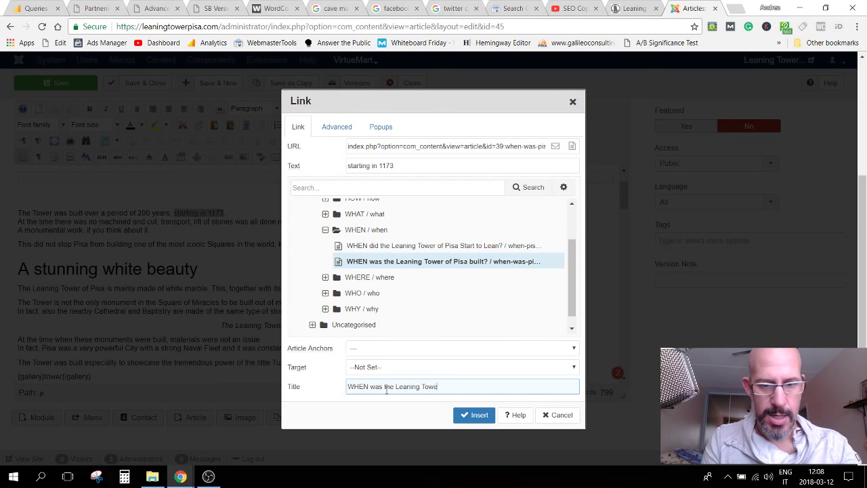
pyautogui.write('r of Pisa')
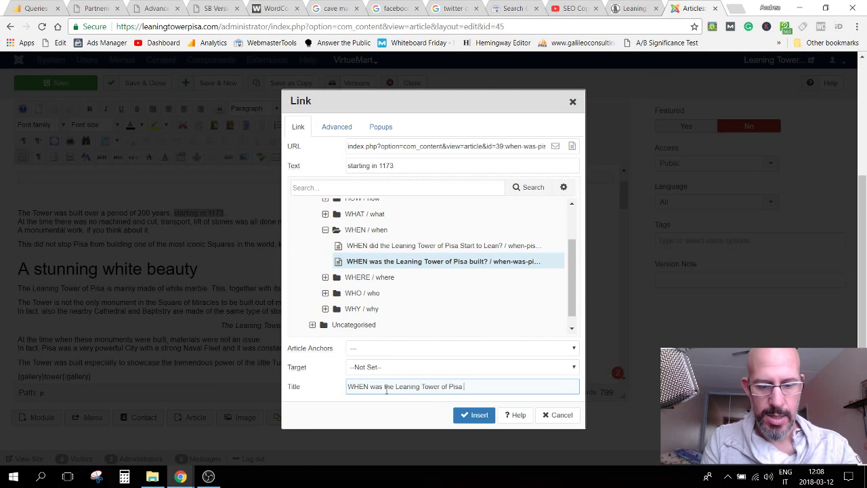
pyautogui.write('built?')
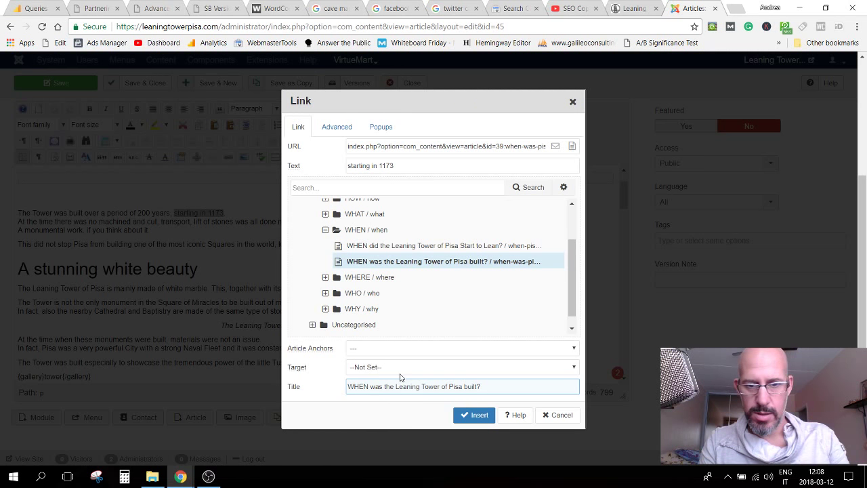
pyautogui.click(479, 415)
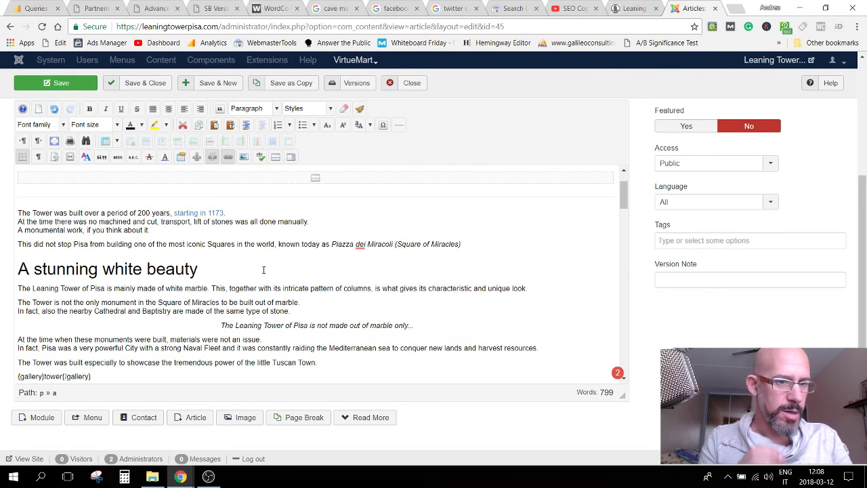
# Step: Start a link on "850 years ago" in the "Restoring its original look" section, targeting the article "HOW old is the Leaning Tower of Pisa (2018)"
pyautogui.scroll(-3, 263, 270)
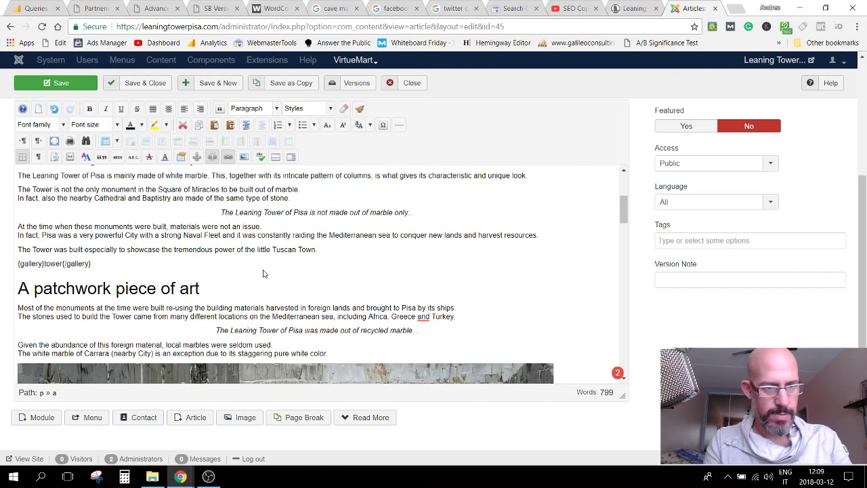
pyautogui.scroll(-5, 264, 273)
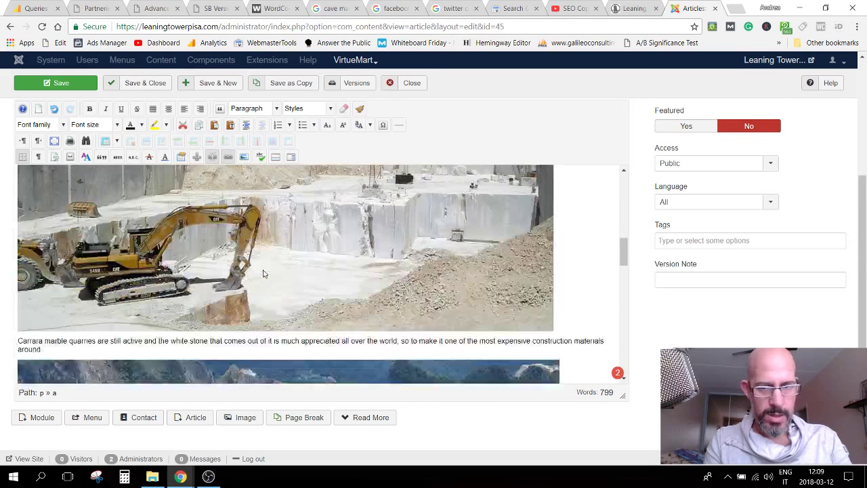
pyautogui.scroll(-5, 263, 273)
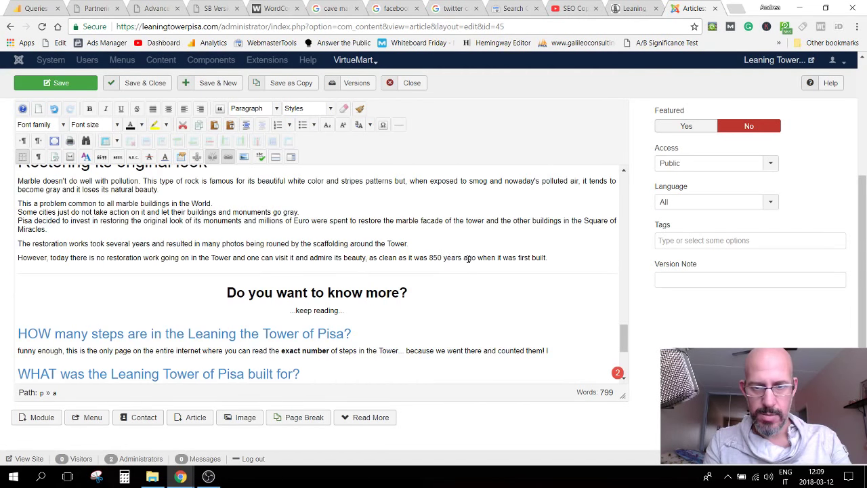
pyautogui.moveTo(475, 257); pyautogui.dragTo(429, 258)
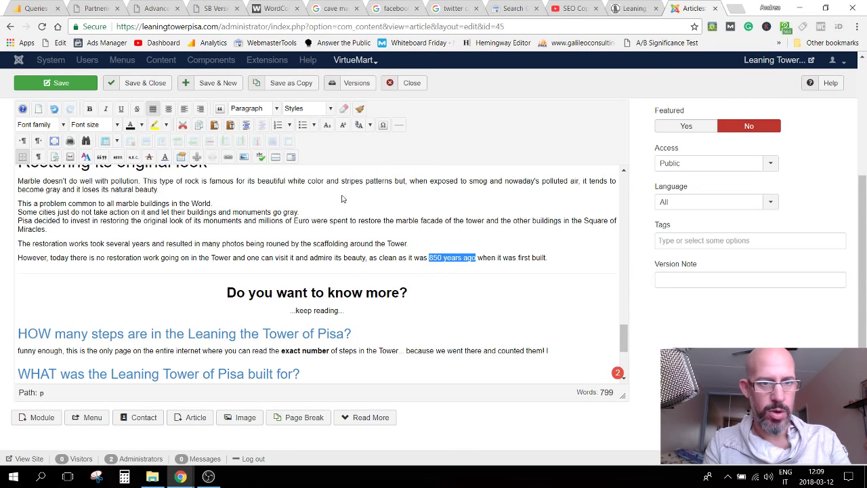
pyautogui.click(256, 157)
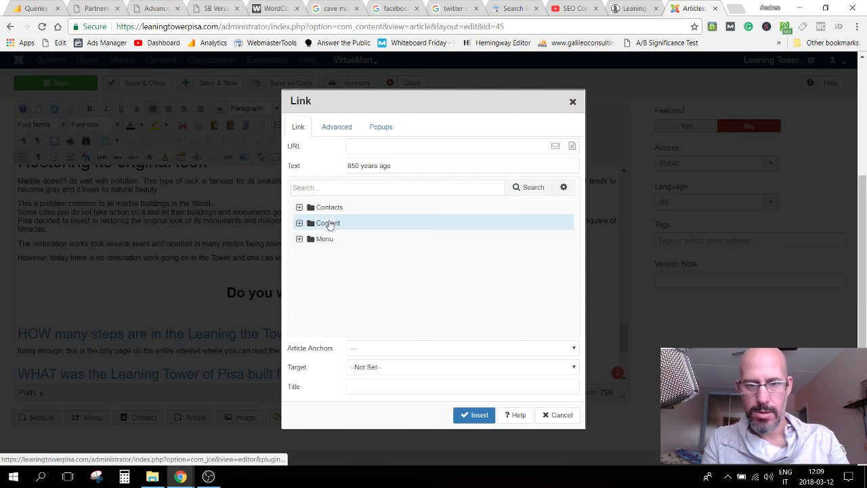
pyautogui.click(300, 223)
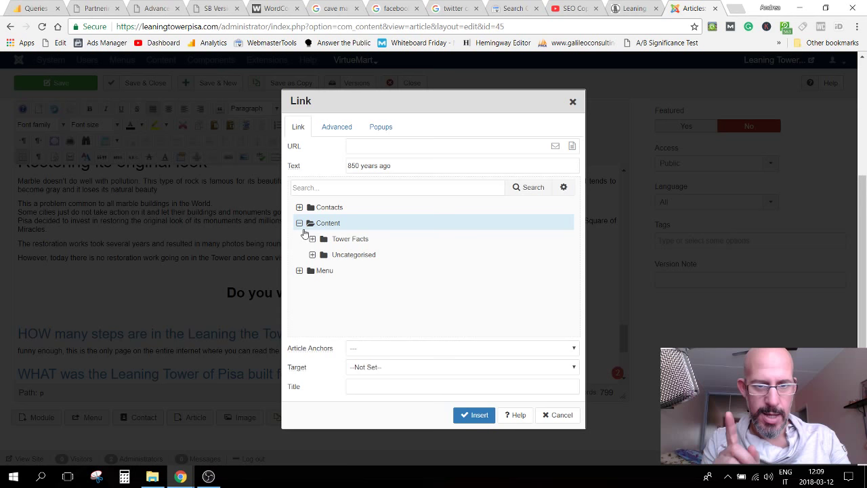
pyautogui.click(312, 238)
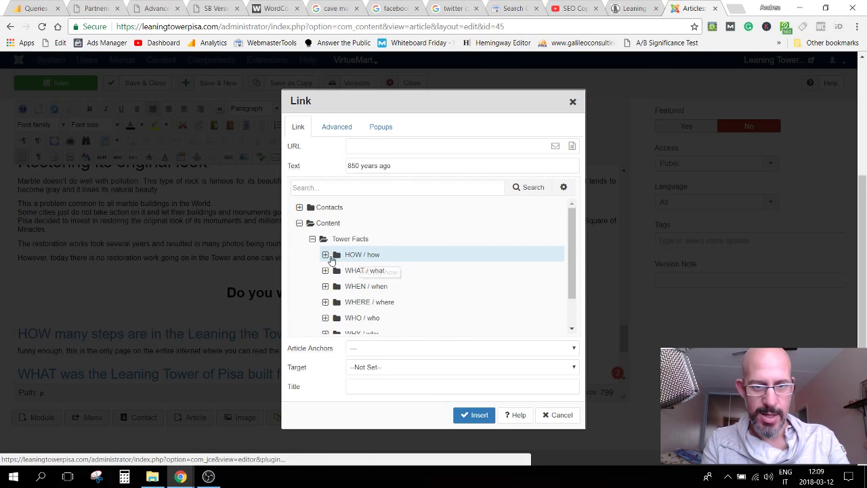
pyautogui.click(326, 255)
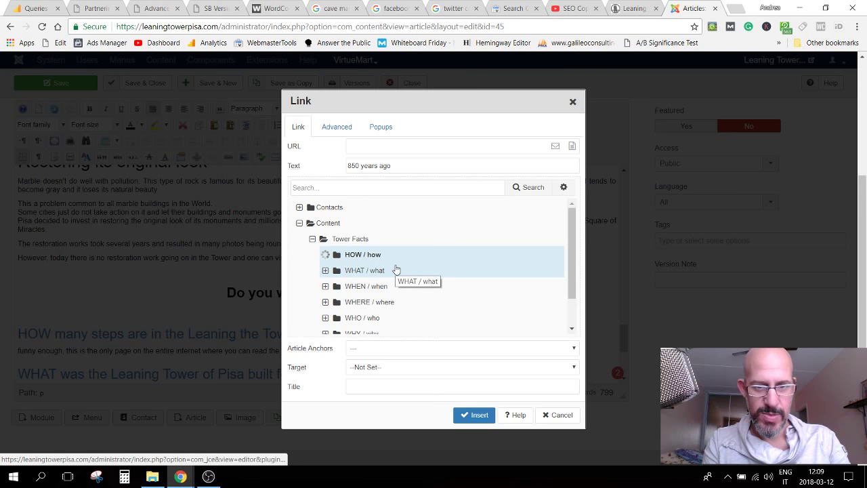
pyautogui.click(441, 248)
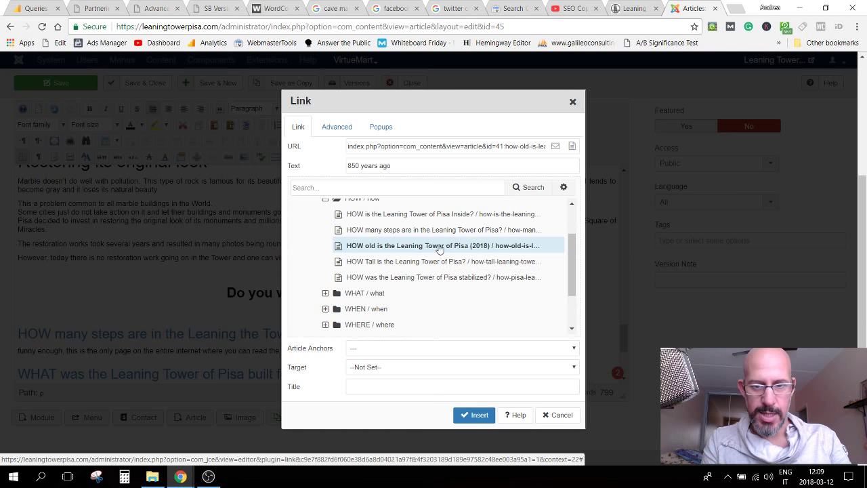
# Step: Title the link "HOW old is the Leaning Tower of Pisa?" and insert it
pyautogui.click(381, 387)
pyautogui.write('H')
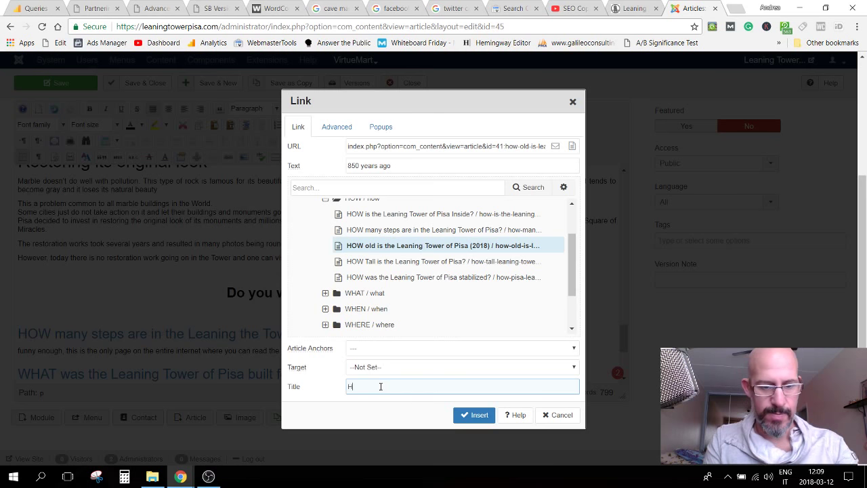
pyautogui.write('o')
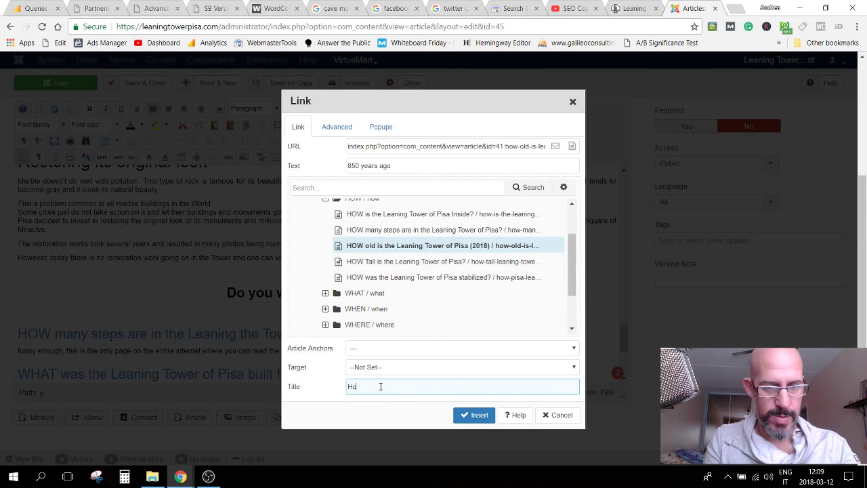
pyautogui.write('W old is the L')
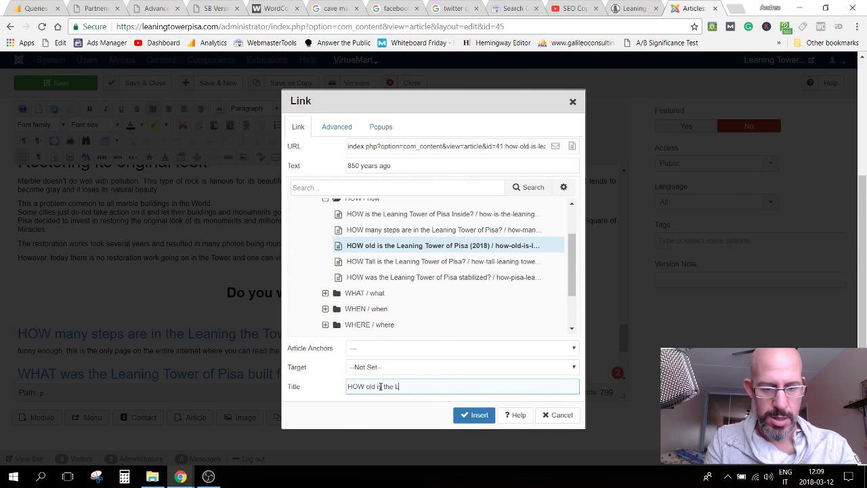
pyautogui.write('eaning To')
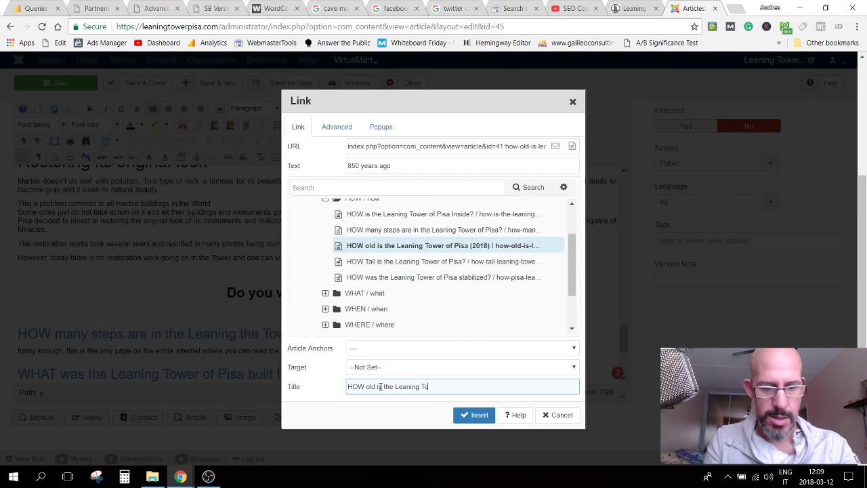
pyautogui.write('wer of Pisa?')
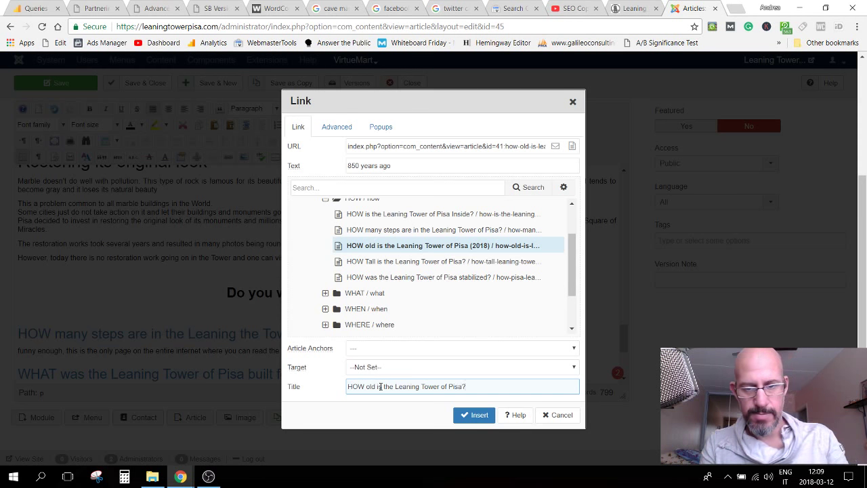
pyautogui.click(472, 417)
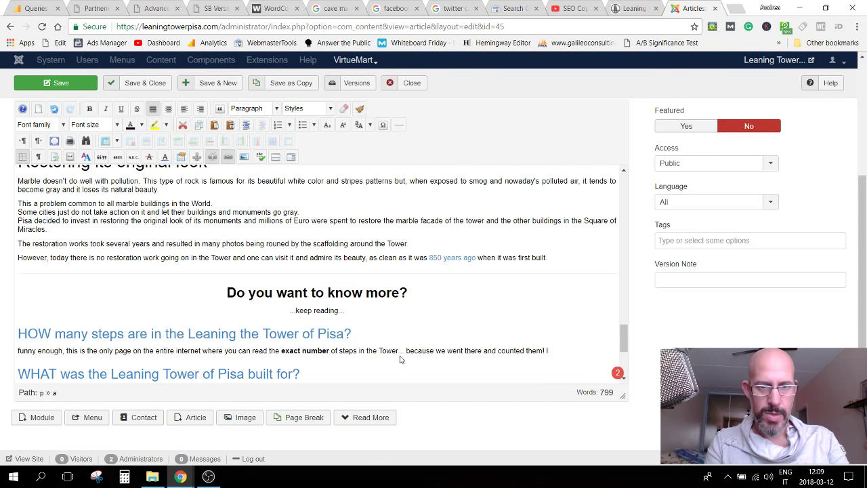
# Step: Start a link on "saving the Leaning Tower from collapsing", targeting the Tower Facts article "HOW was the Leaning Tower of Pisa stabilized?"
pyautogui.scroll(2, 296, 283)
pyautogui.scroll(1, 295, 283)
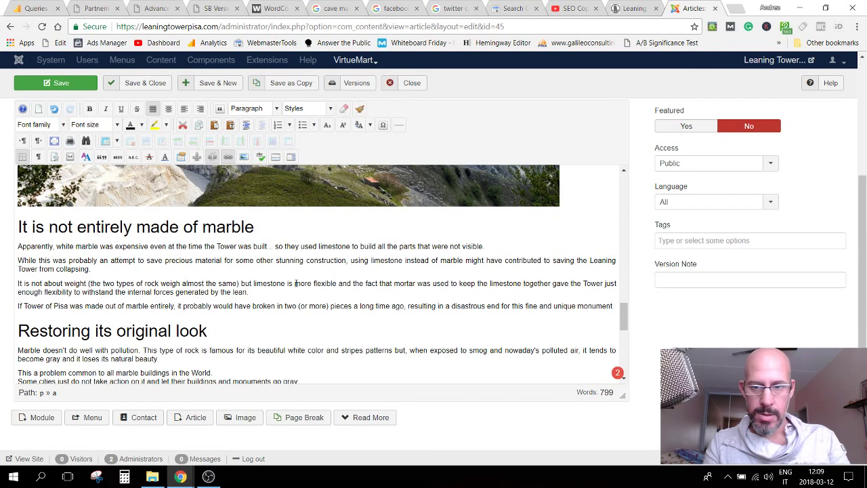
pyautogui.moveTo(552, 260); pyautogui.dragTo(88, 270)
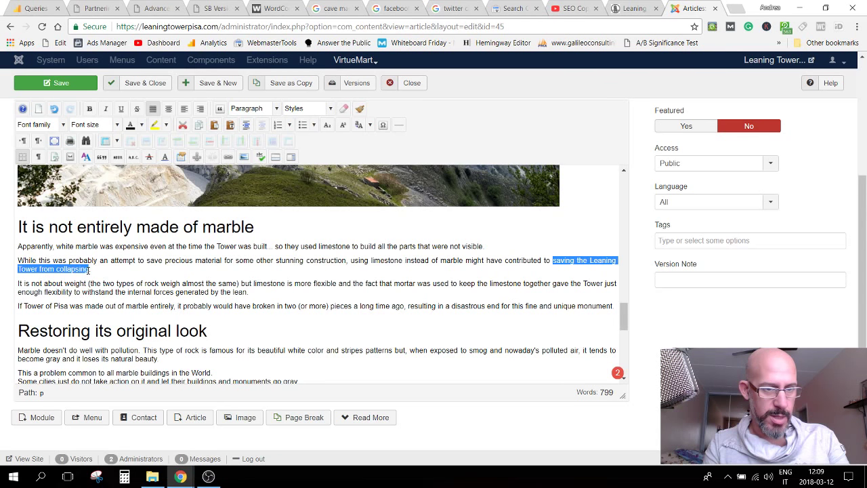
pyautogui.click(243, 158)
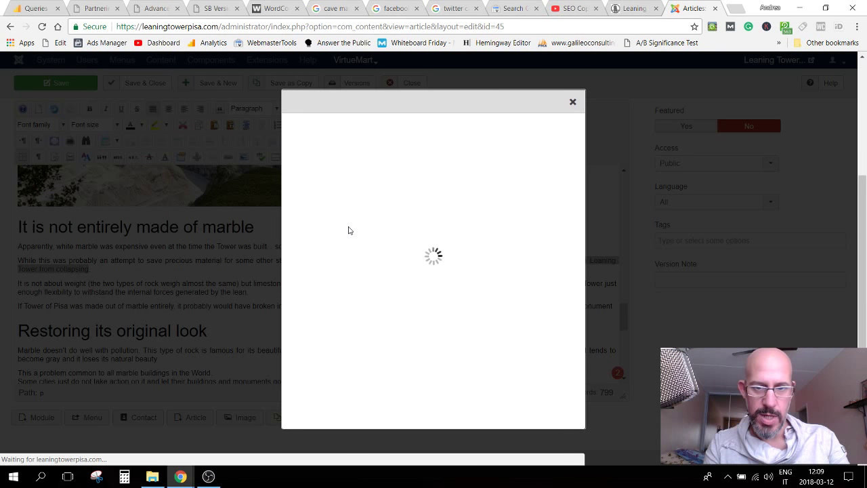
pyautogui.click(299, 223)
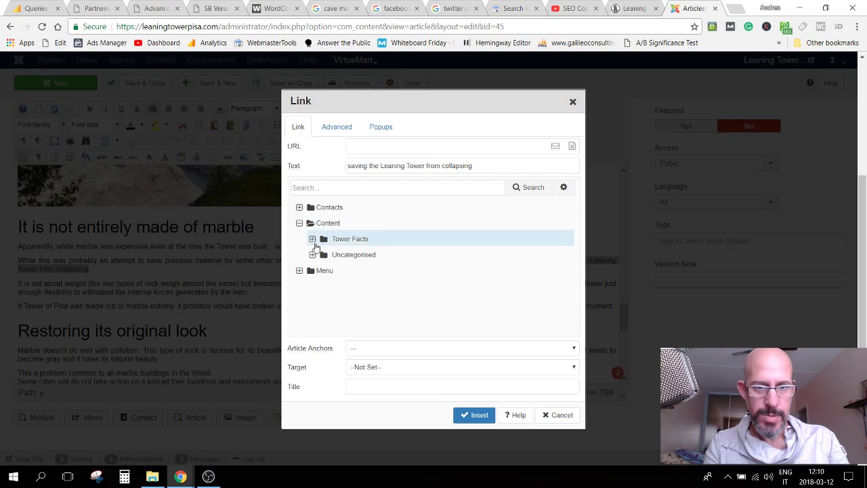
pyautogui.click(313, 239)
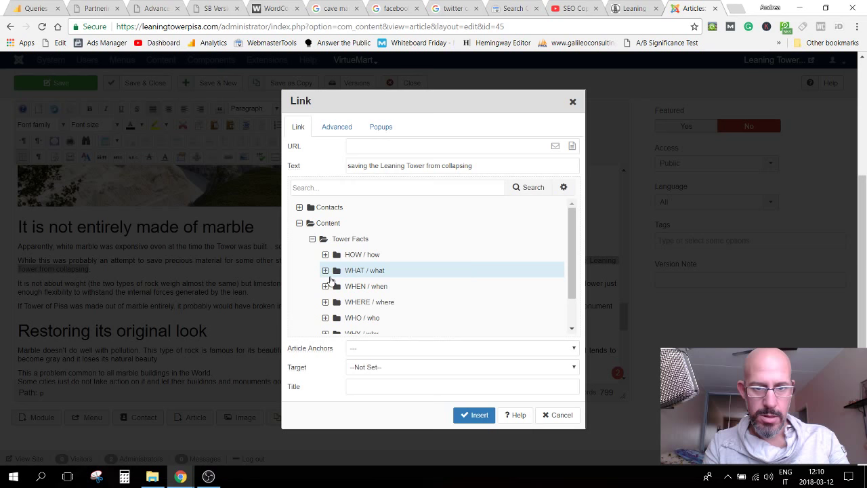
pyautogui.click(325, 255)
pyautogui.scroll(-1, 464, 264)
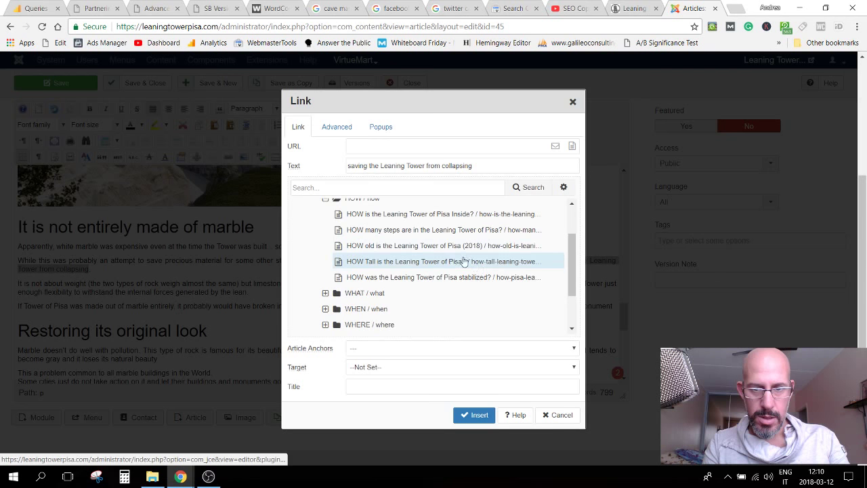
pyautogui.click(428, 279)
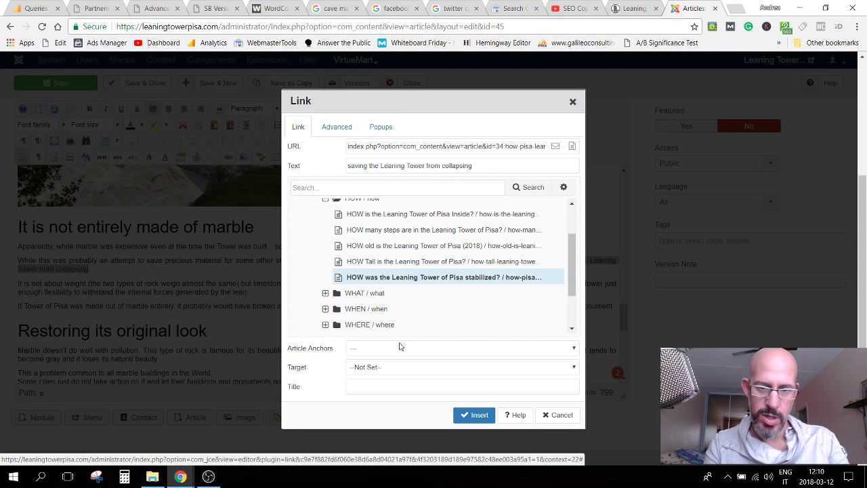
# Step: Title the "saving the Leaning Tower from collapsing" link "HOW did they save the Tower from collapsing?" and insert it
pyautogui.click(377, 387)
pyautogui.write('HOW did')
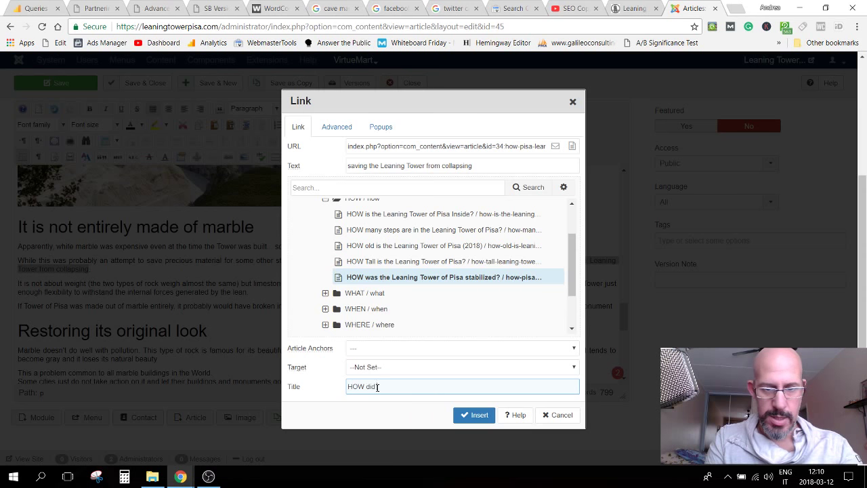
pyautogui.write(' the')
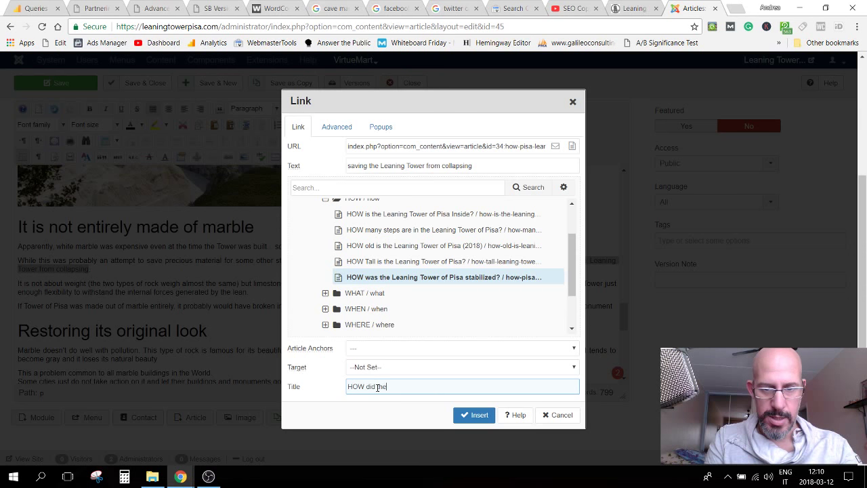
pyautogui.write('y')
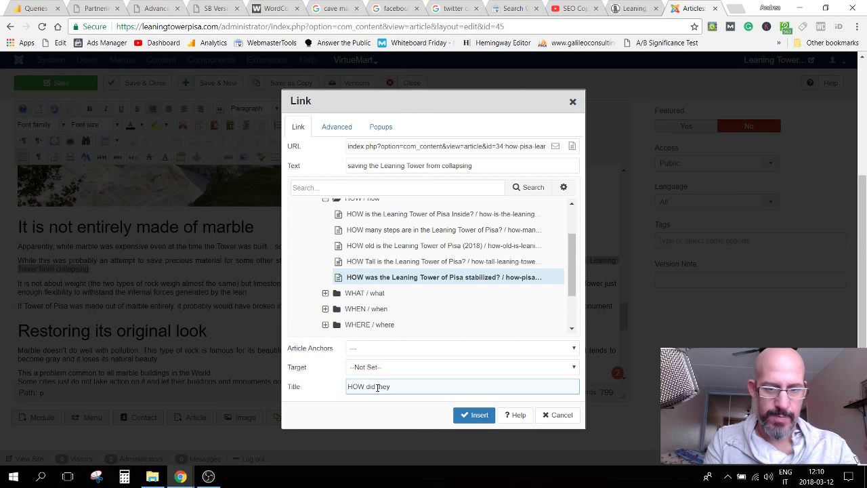
pyautogui.write(' save th')
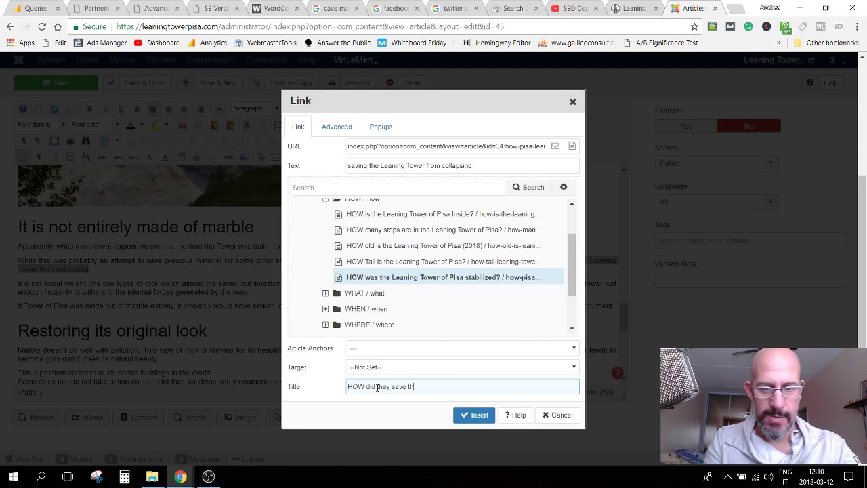
pyautogui.write('e ')
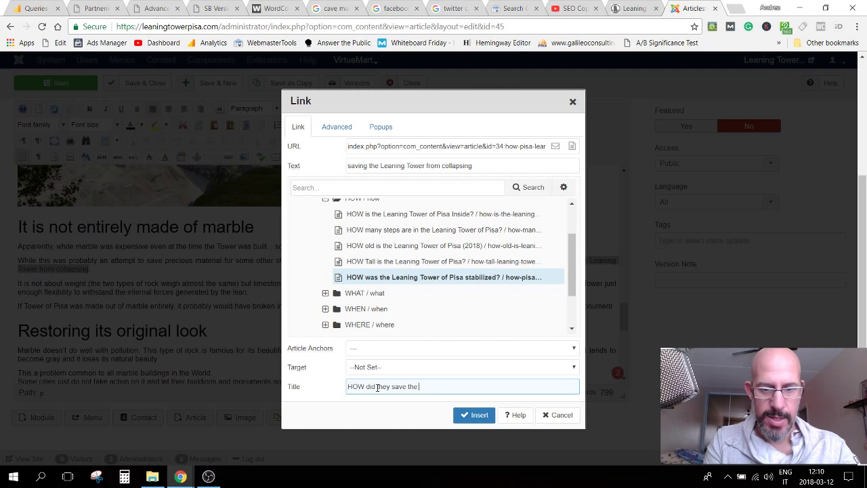
pyautogui.write('Tower from co')
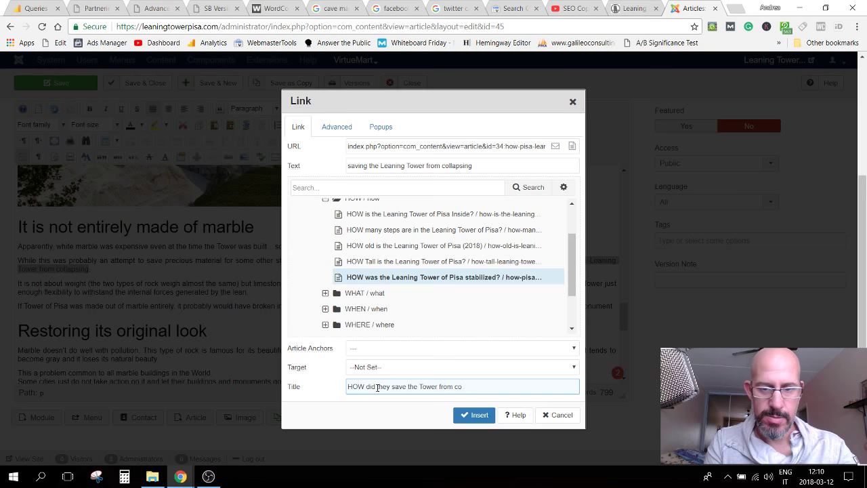
pyautogui.write('llaps')
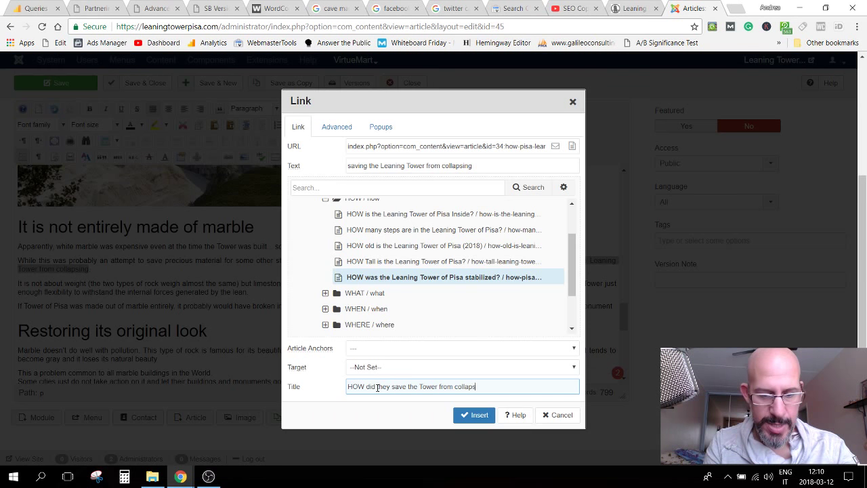
pyautogui.write('ing?')
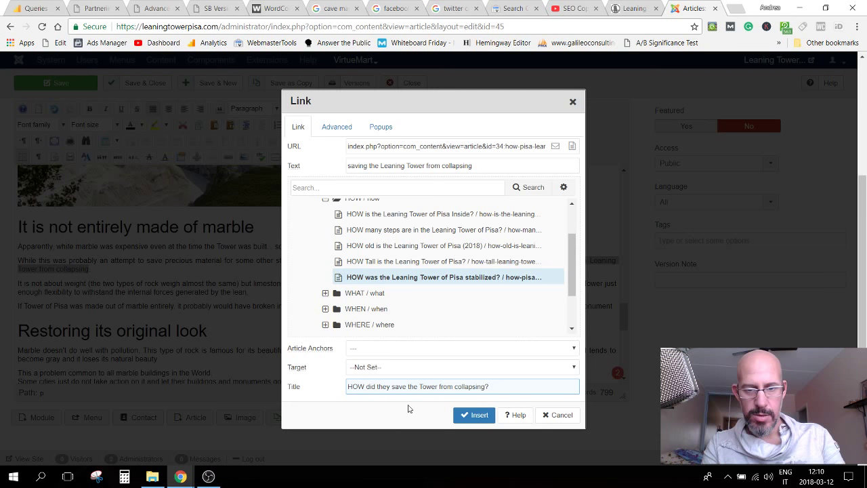
pyautogui.press('Return')
# Step: Look over the rest of the article and save it
pyautogui.scroll(-2, 332, 306)
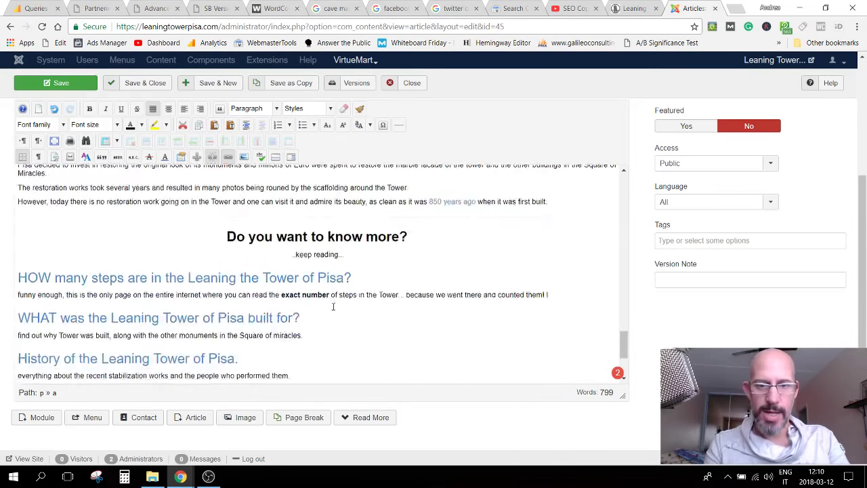
pyautogui.scroll(4, 332, 305)
pyautogui.scroll(1, 484, 276)
pyautogui.scroll(2, 736, 238)
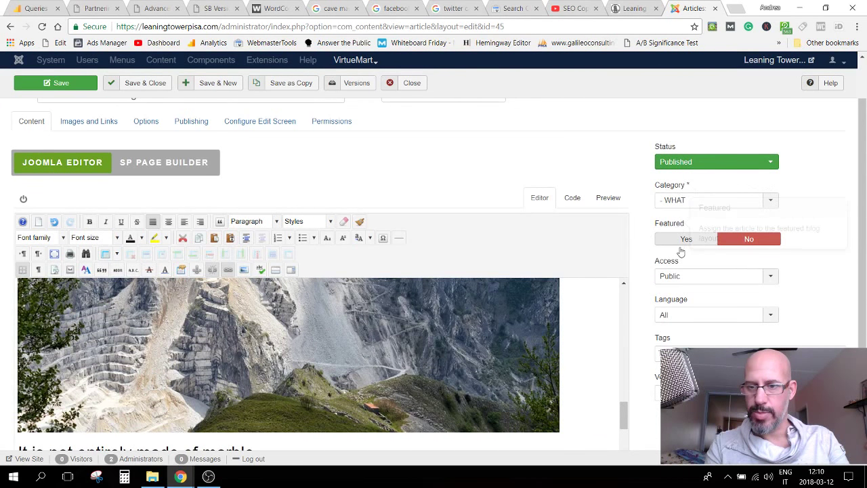
pyautogui.click(72, 86)
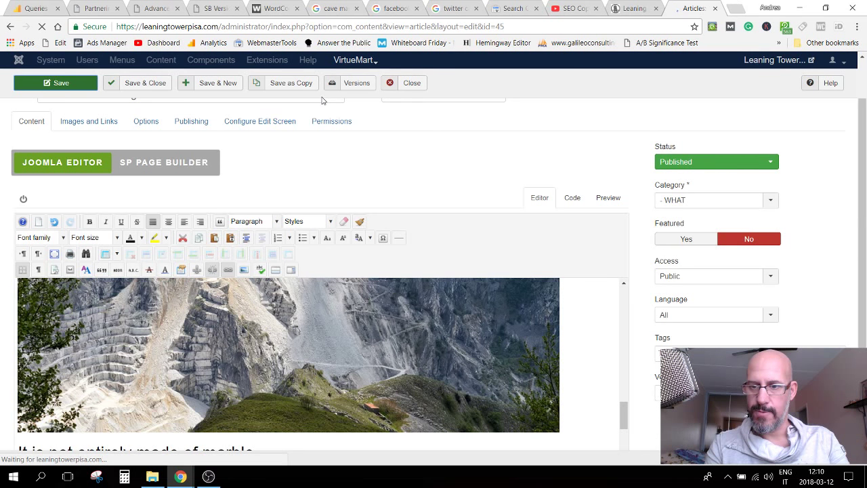
# Step: Open the published article "WHAT is the Leaning Tower of Pisa made of?" from the site's Facts page and copy its URL
pyautogui.hotkey('ctrl', 'shift', 'Tab')
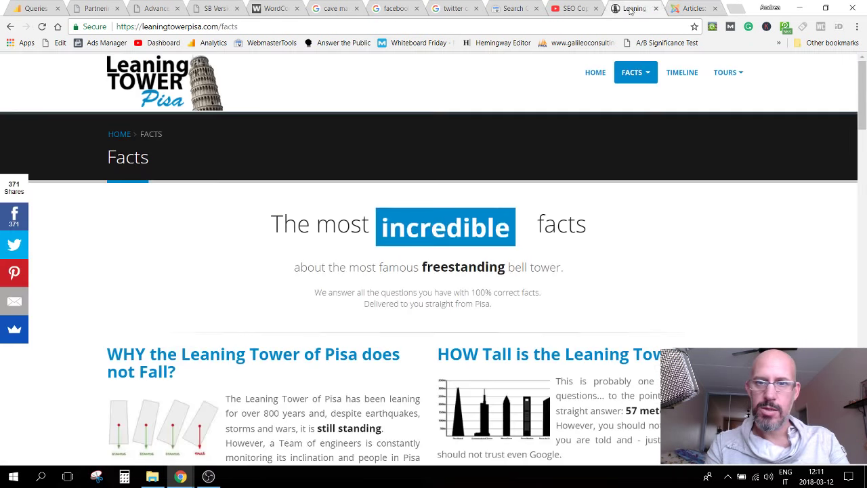
pyautogui.scroll(-8, 657, 241)
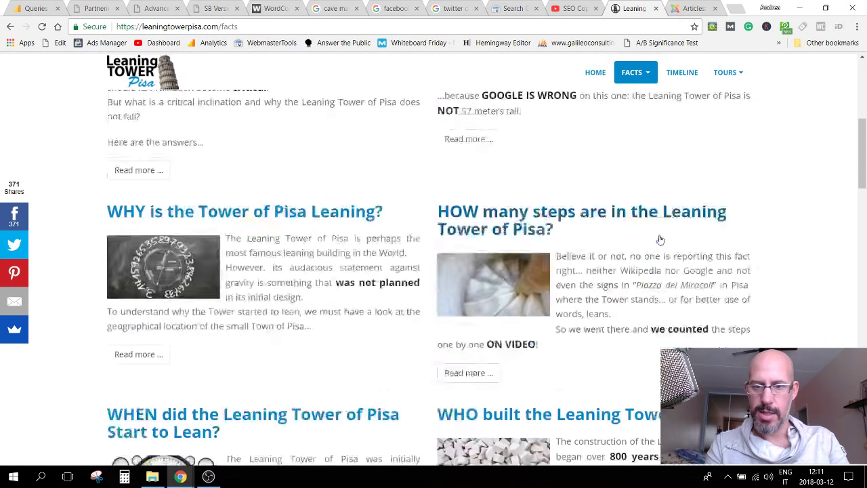
pyautogui.scroll(-1, 660, 240)
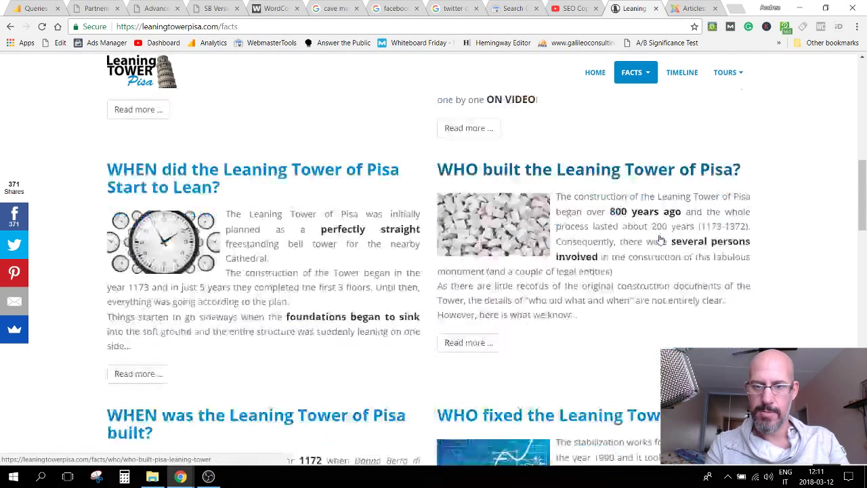
pyautogui.scroll(-7, 660, 239)
pyautogui.click(583, 177)
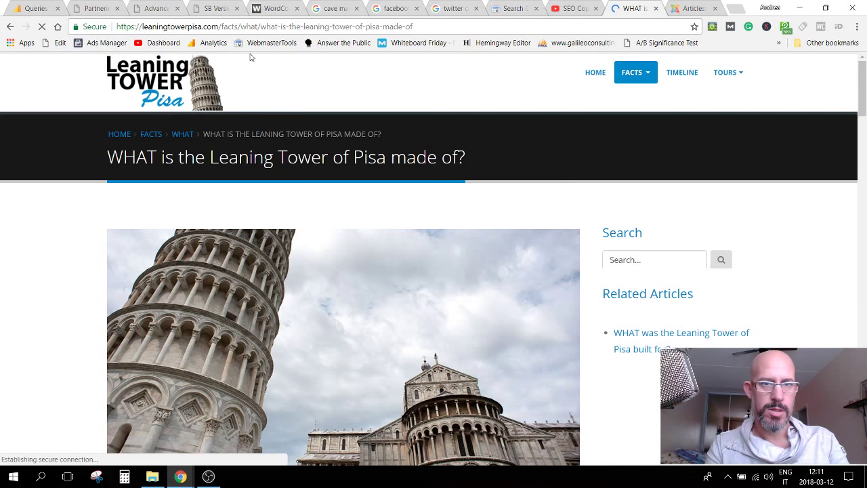
pyautogui.click(264, 26)
pyautogui.hotkey('ctrl', 'c')
# Step: Open Twitter's Card validator from the search results and preview the card for the copied article URL
pyautogui.click(454, 8)
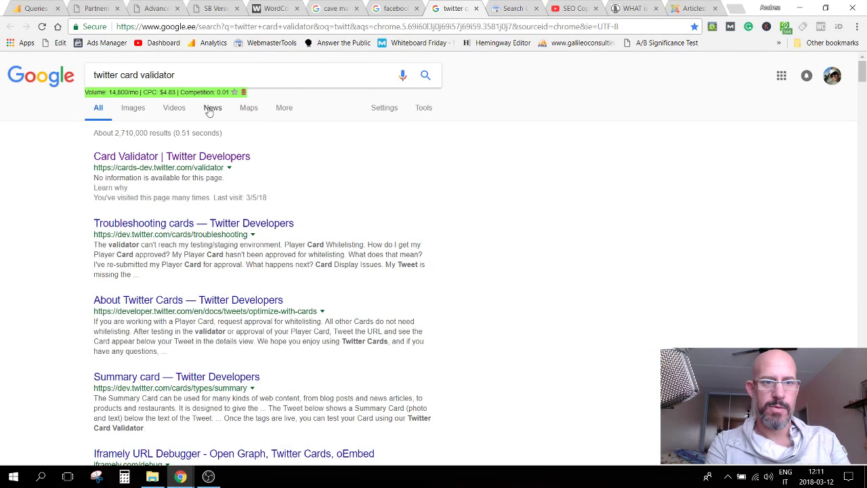
pyautogui.click(197, 156)
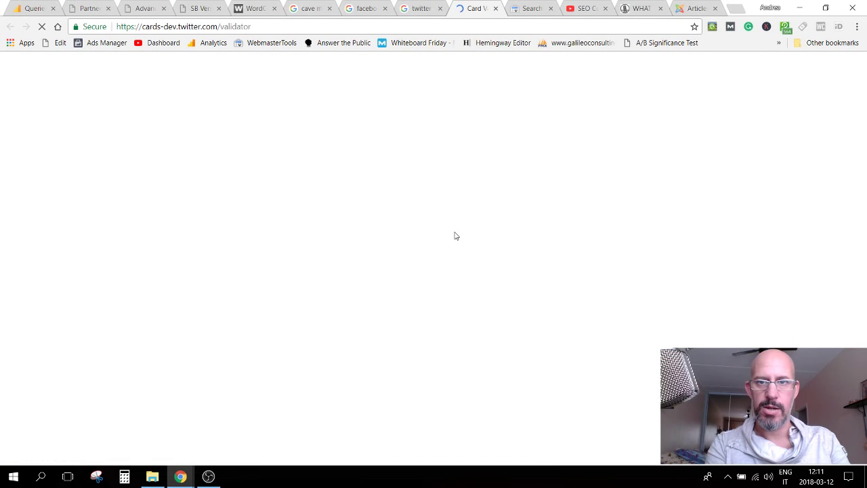
pyautogui.click(280, 203)
pyautogui.hotkey('ctrl', 'v')
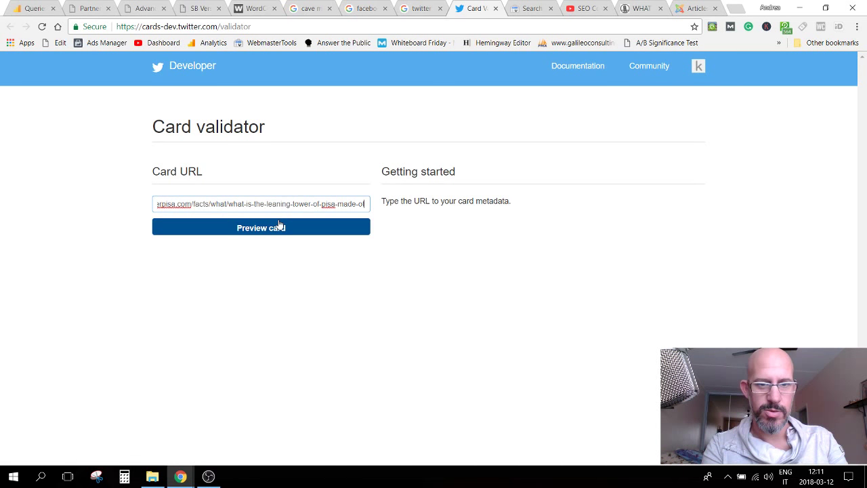
pyautogui.click(278, 228)
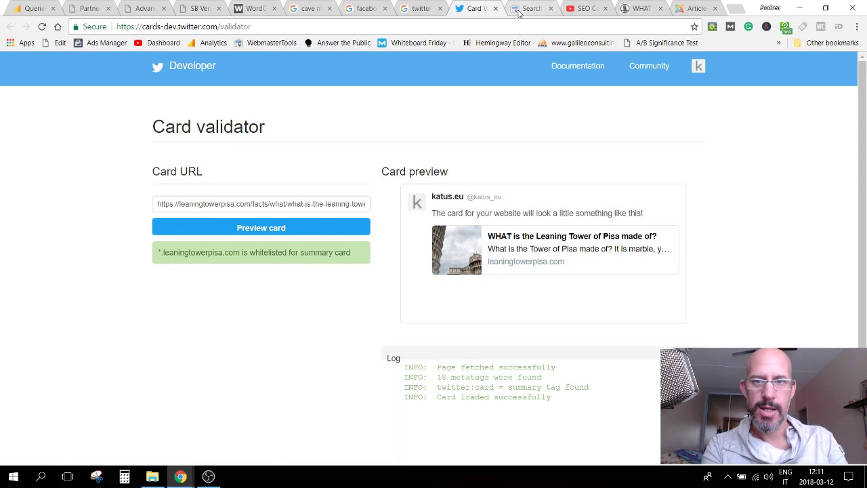
# Step: Run the copied article URL through Facebook's Sharing Debugger and examine its link preview and Open Graph properties
pyautogui.click(368, 9)
pyautogui.click(148, 157)
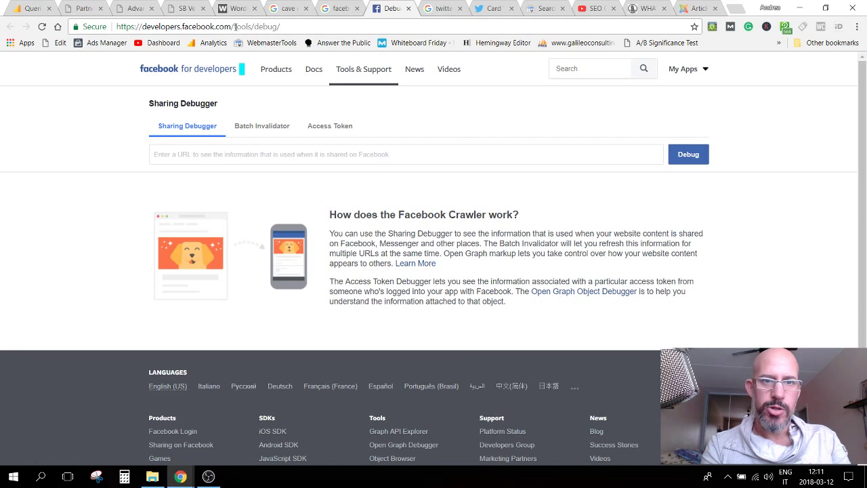
pyautogui.hotkey('ctrl', 'v')
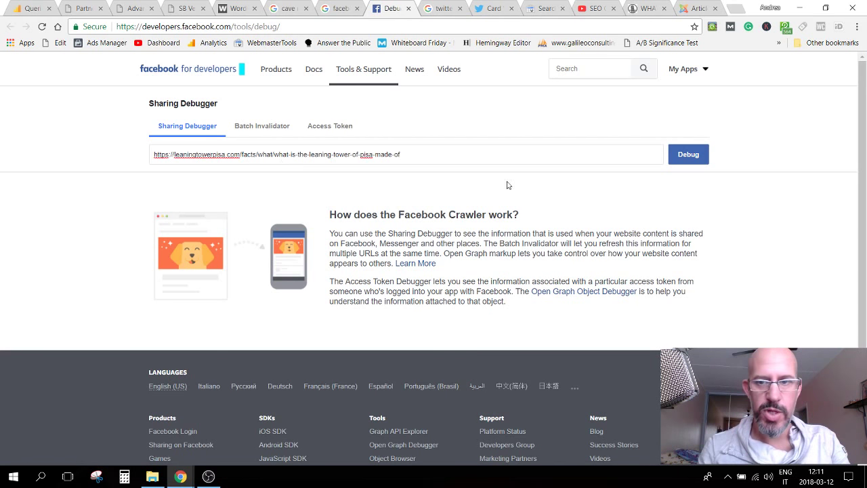
pyautogui.click(682, 157)
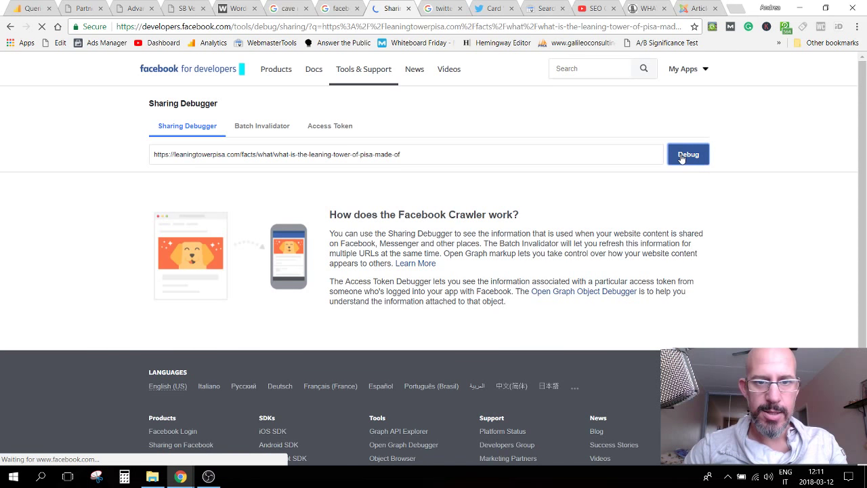
pyautogui.scroll(-5, 359, 259)
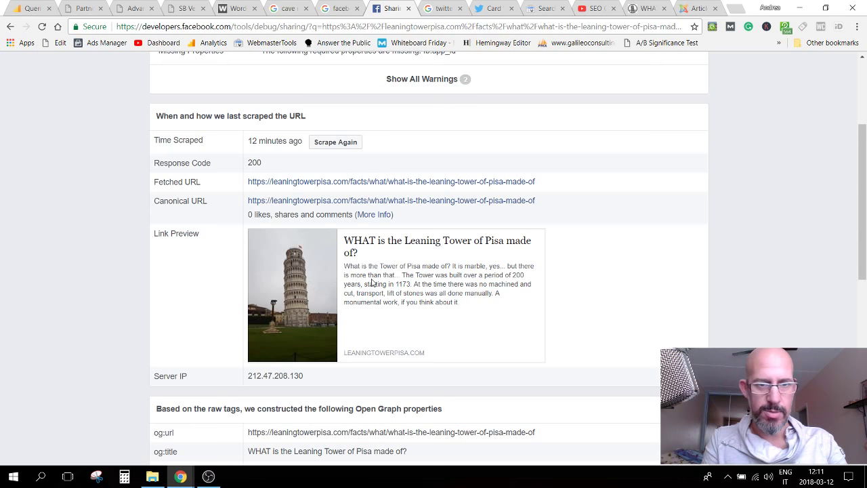
pyautogui.scroll(-2, 371, 283)
pyautogui.scroll(3, 405, 277)
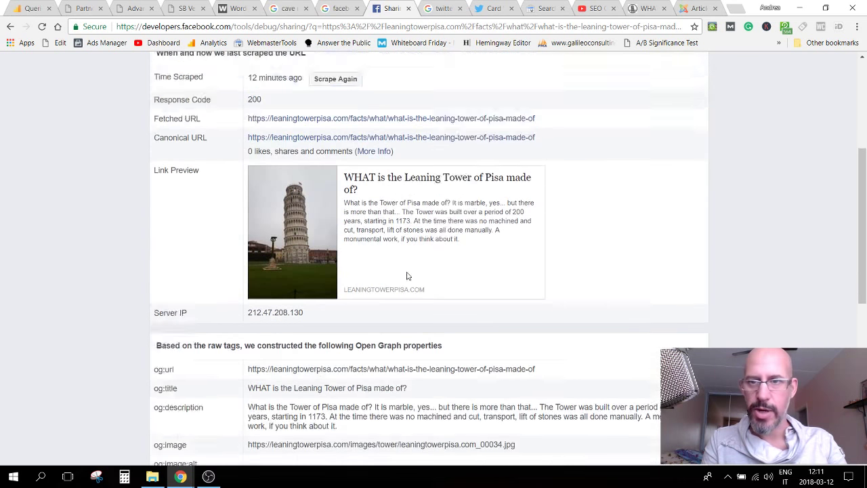
pyautogui.scroll(1, 409, 274)
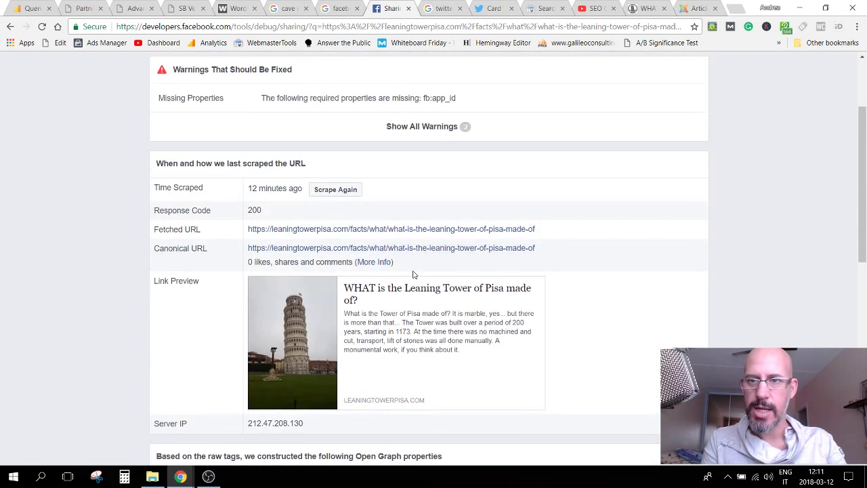
# Step: Close the Facebook debugger and Twitter card validator pages along with their search pages, returning to Search Console
pyautogui.click(407, 8)
pyautogui.click(408, 8)
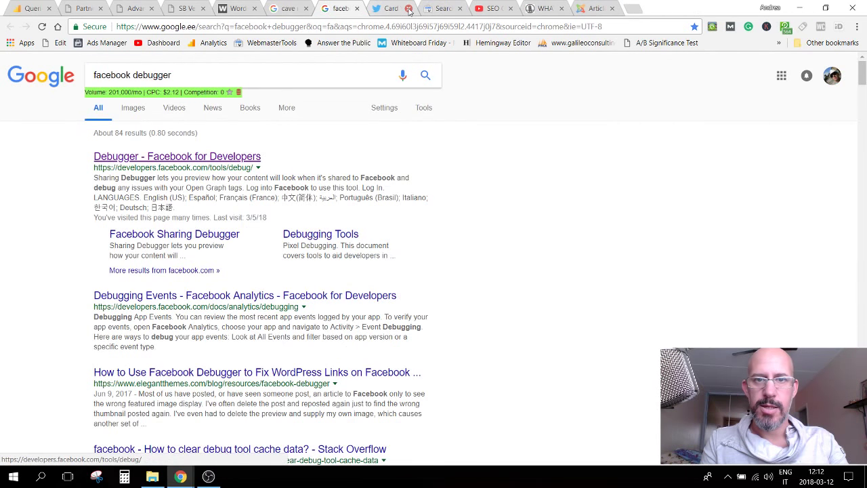
pyautogui.click(408, 8)
pyautogui.click(357, 8)
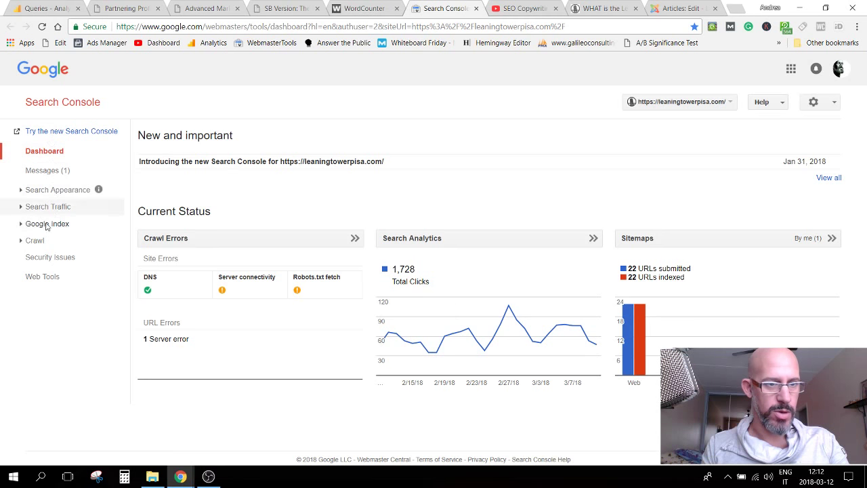
# Step: Open Fetch as Google for leaningtowerpisa.com and enter the path facts/what/what-is-the-leaning-tower-of-pisa-made-of
pyautogui.click(23, 242)
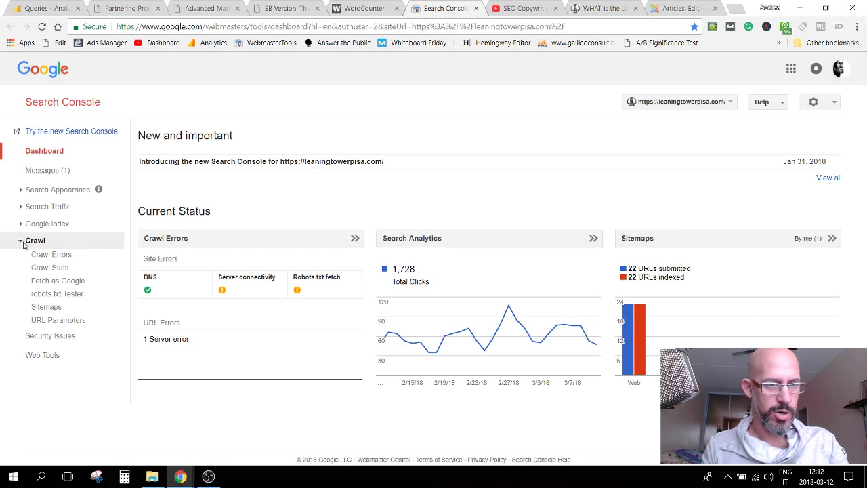
pyautogui.click(46, 281)
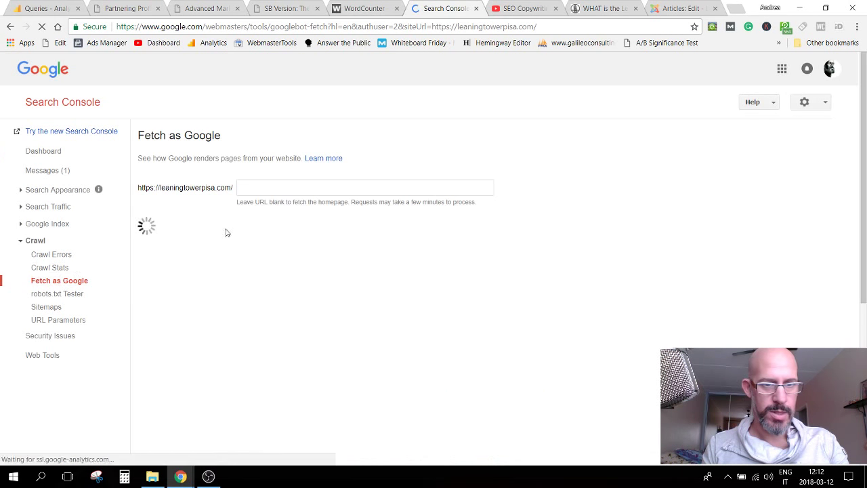
pyautogui.click(263, 189)
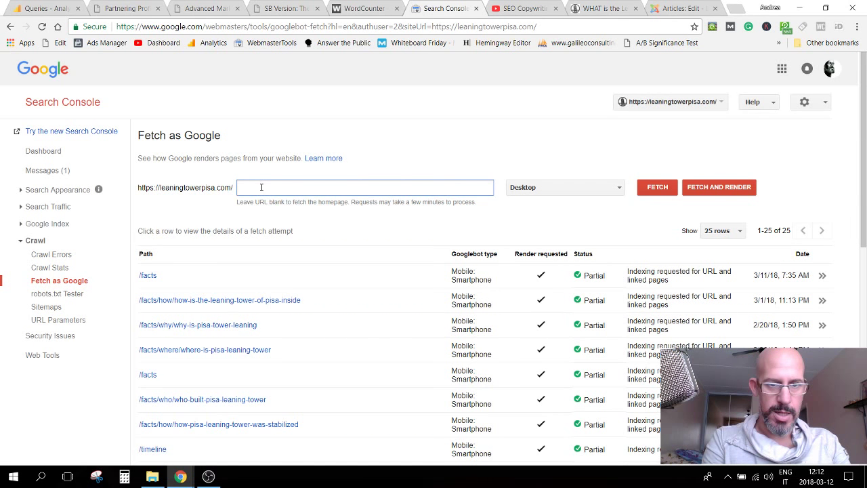
pyautogui.hotkey('ctrl', 'v')
pyautogui.moveTo(332, 188); pyautogui.dragTo(218, 189)
pyautogui.press('BackSpace')
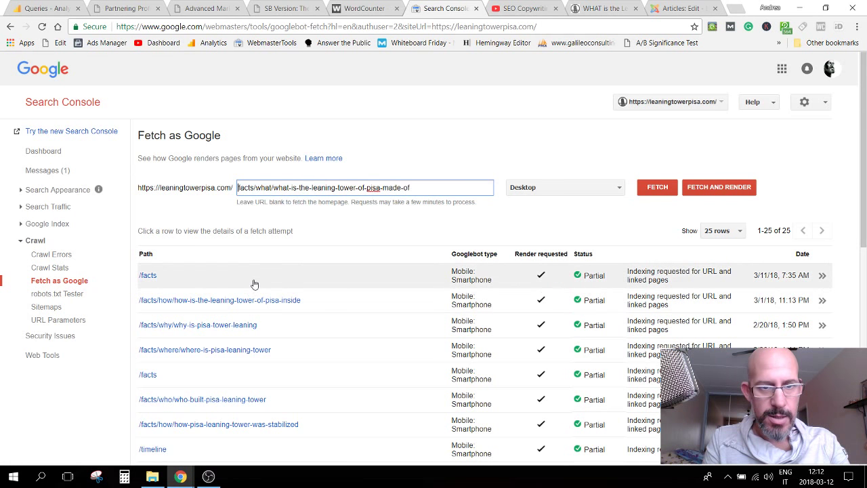
# Step: Set the Googlebot type to Mobile: Smartphone and request a fetch and render of the article
pyautogui.click(549, 189)
pyautogui.click(561, 205)
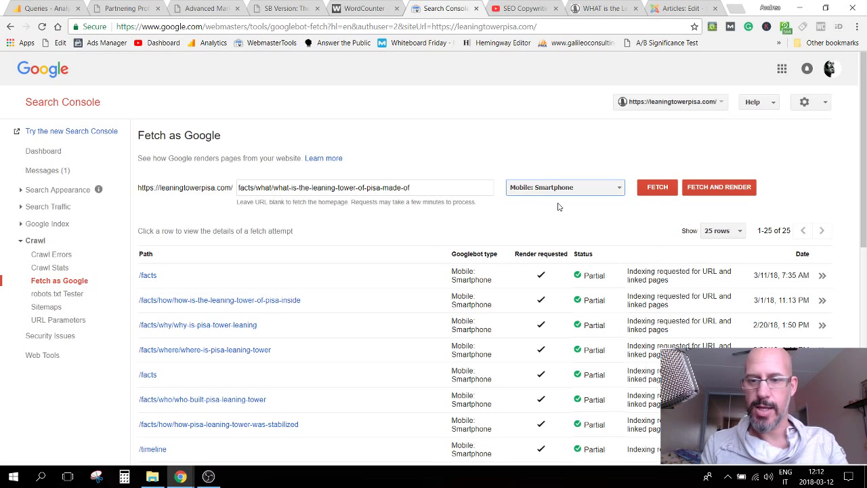
pyautogui.click(704, 196)
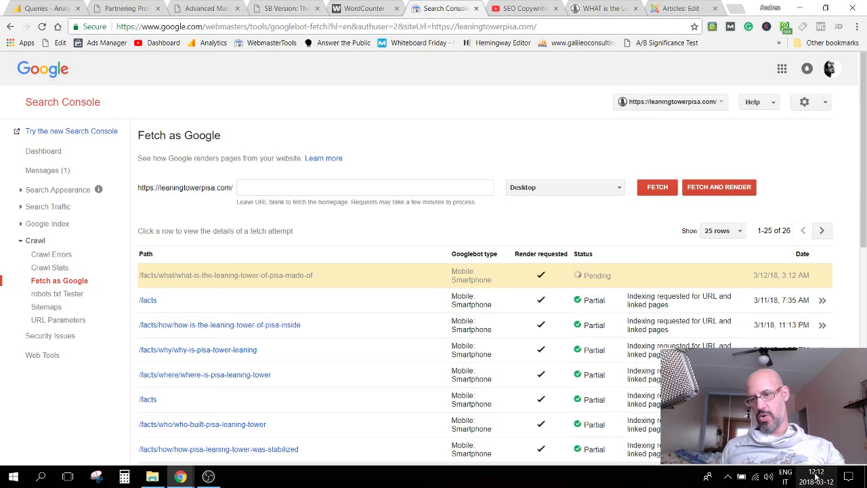
# Step: Switch to the incognito window and examine the first page of Google results for "what is the leaning tower of pisa made of"
pyautogui.moveTo(180, 476)
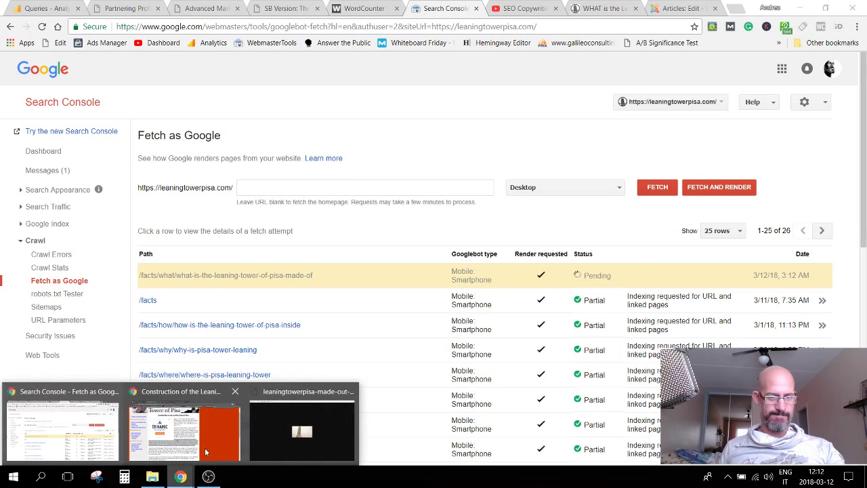
pyautogui.moveTo(219, 434)
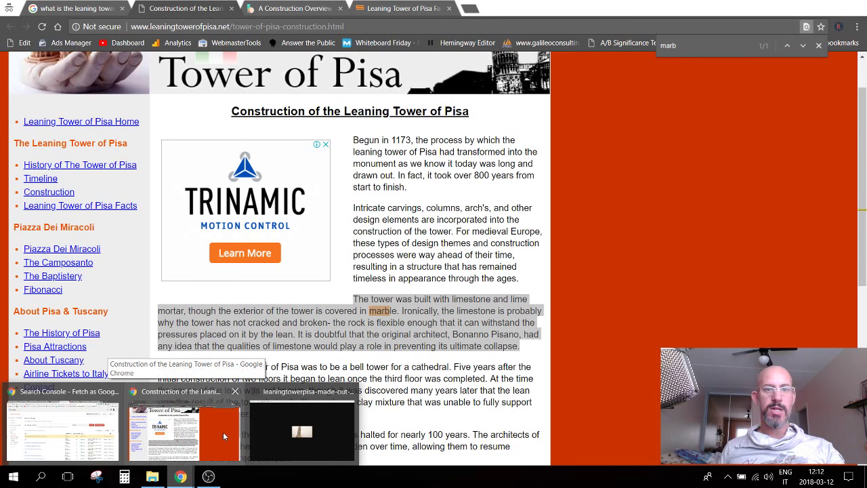
pyautogui.click(223, 431)
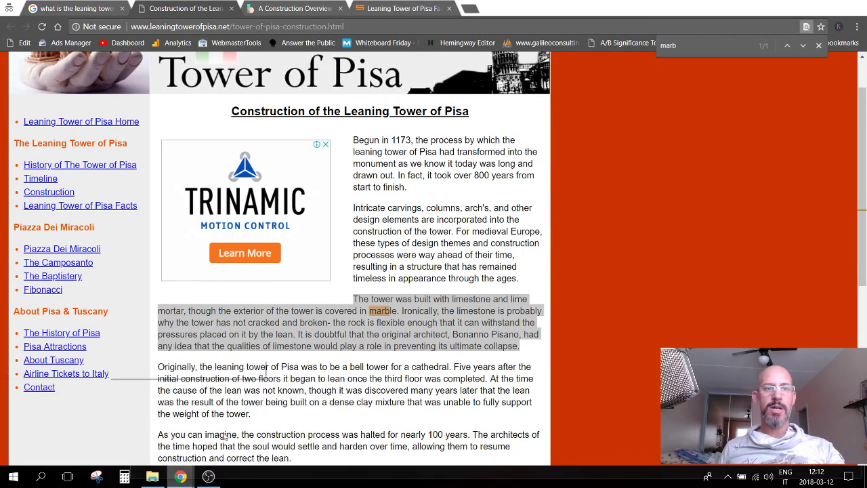
pyautogui.hotkey('ctrl', 'shift', 'Tab')
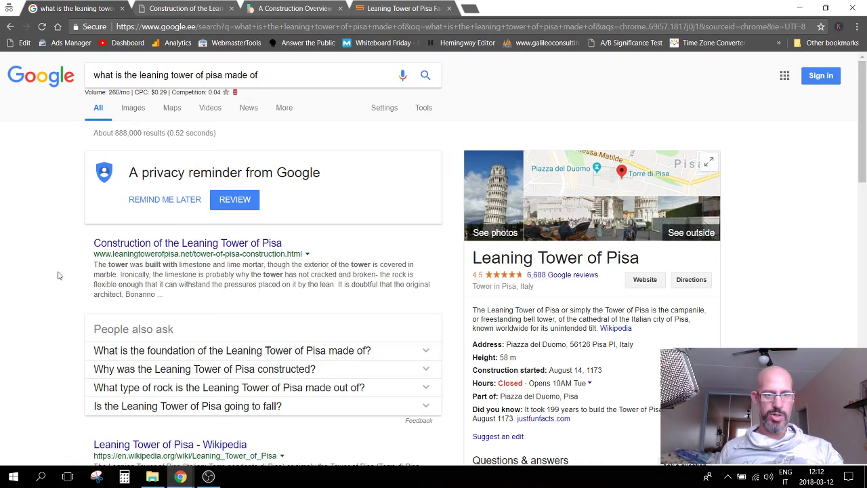
pyautogui.scroll(-1, 76, 265)
pyautogui.scroll(-1, 76, 265)
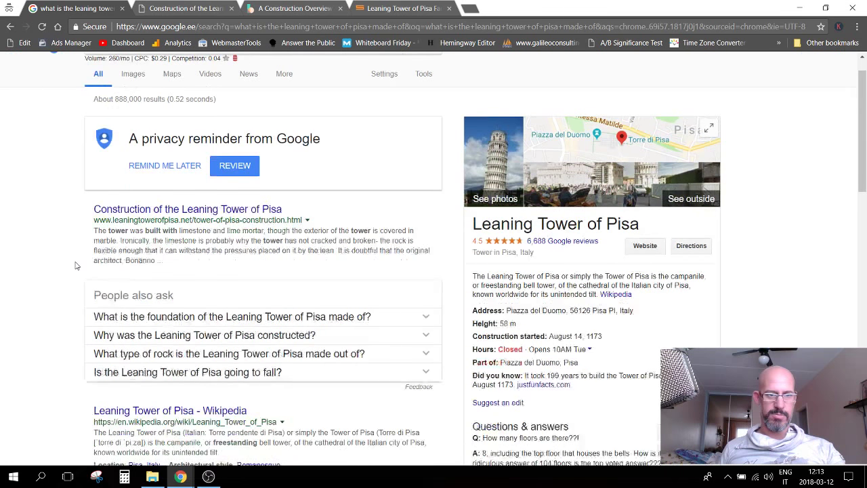
pyautogui.scroll(-10, 76, 265)
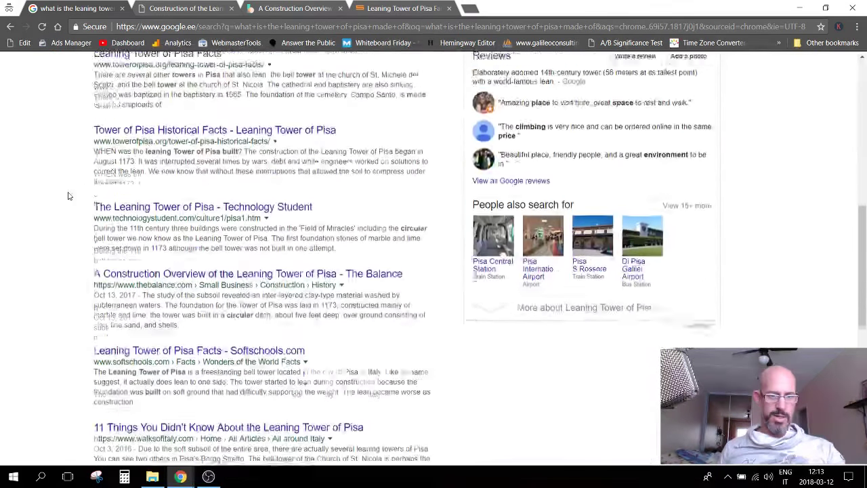
pyautogui.scroll(-3, 68, 195)
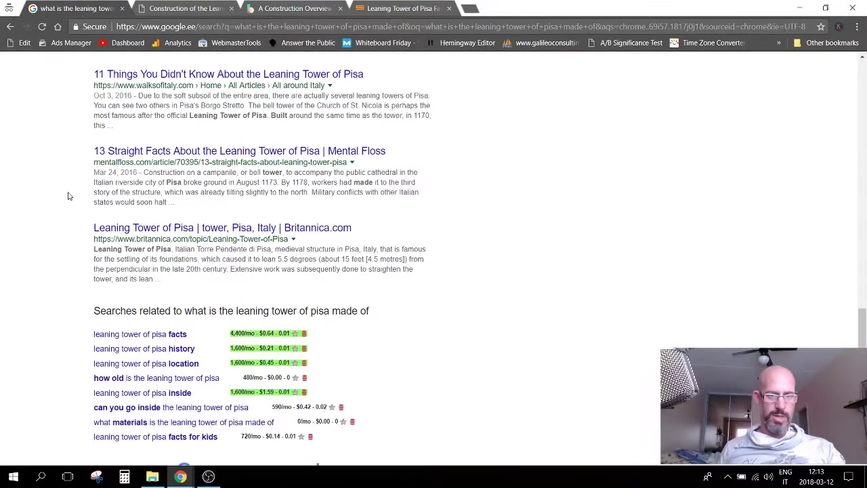
pyautogui.scroll(5, 64, 203)
pyautogui.scroll(4, 58, 233)
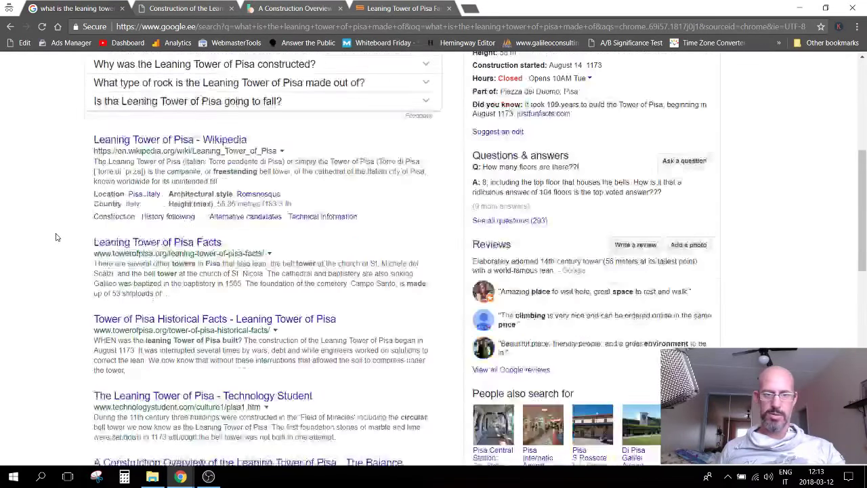
pyautogui.scroll(-10, 57, 236)
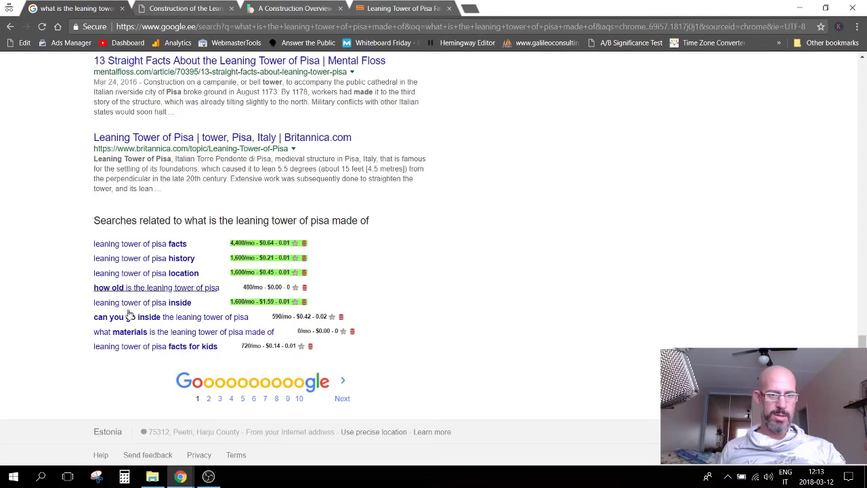
# Step: Examine the second page of Google results, go back to the first page and return to the Search Console window
pyautogui.click(208, 398)
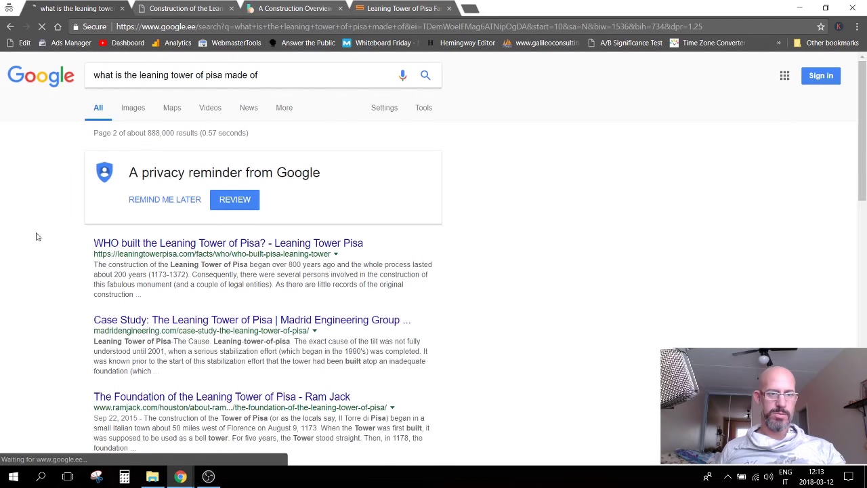
pyautogui.scroll(-2, 83, 242)
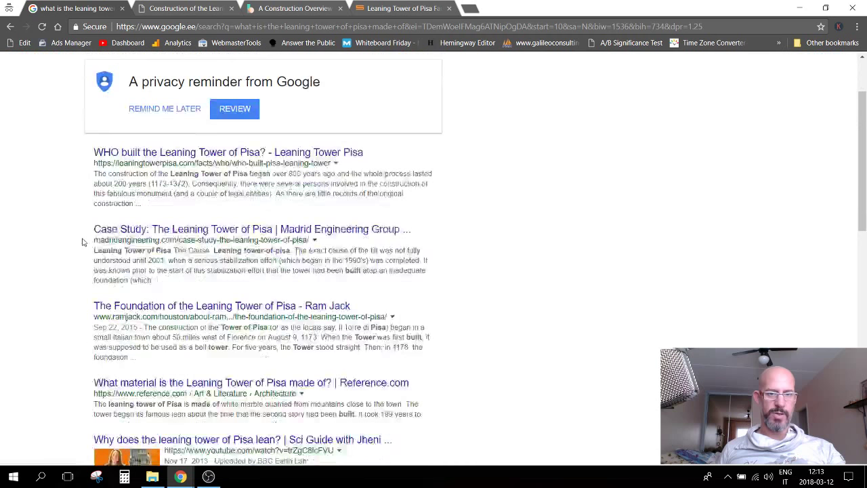
pyautogui.scroll(-10, 83, 242)
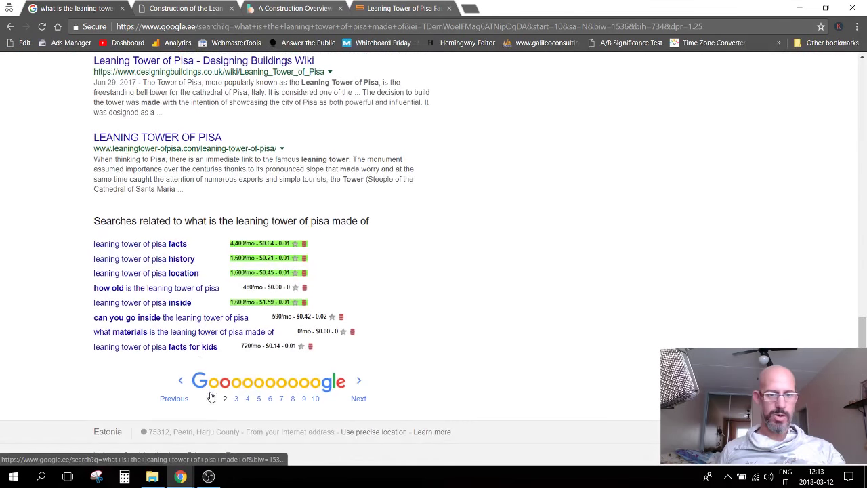
pyautogui.click(214, 399)
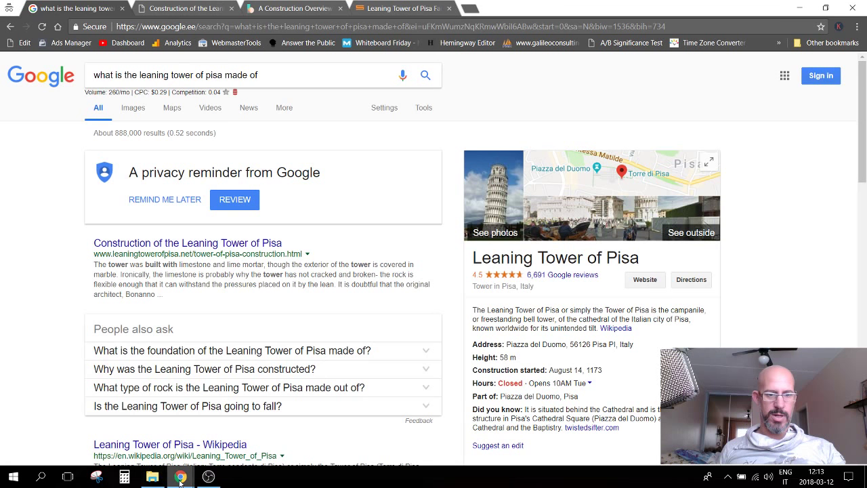
pyautogui.moveTo(180, 478)
pyautogui.click(81, 423)
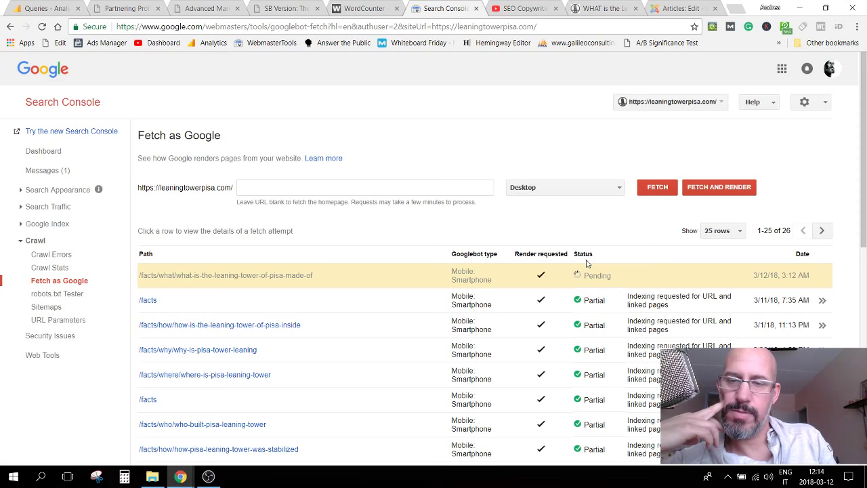
# Step: Look over the top of the published article "WHAT is the Leaning Tower of Pisa made of?" on the website
pyautogui.click(582, 8)
pyautogui.scroll(-2, 330, 235)
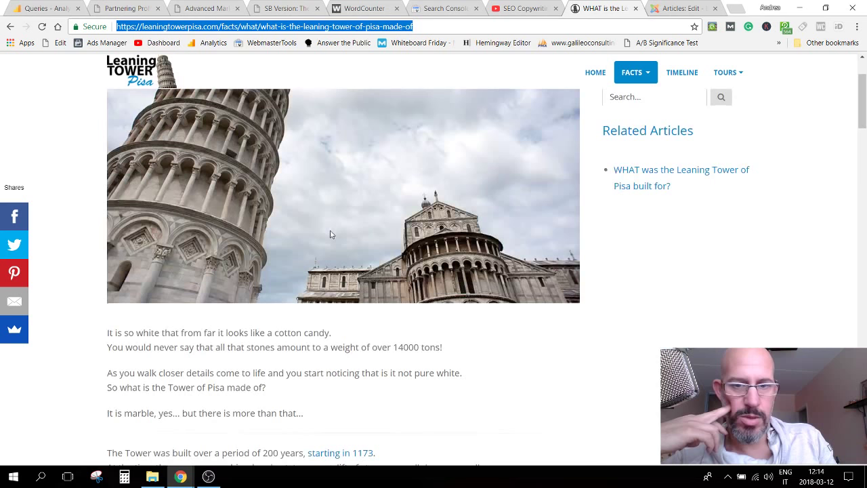
pyautogui.scroll(2, 330, 234)
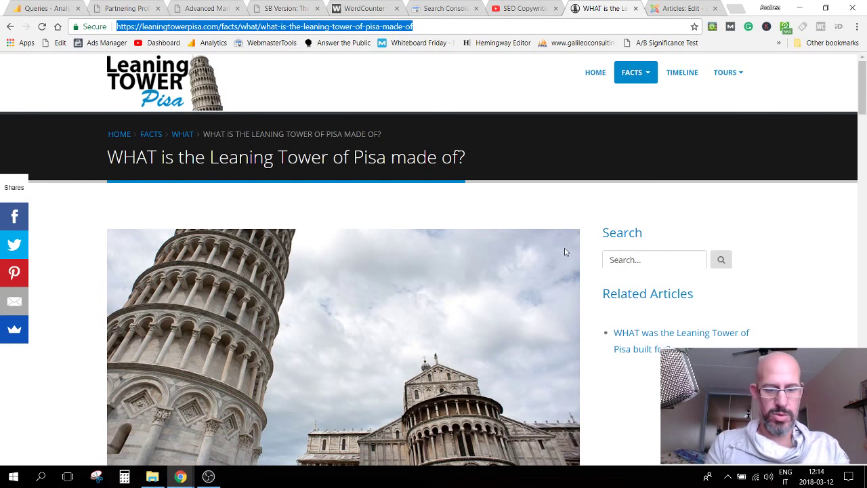
# Step: Try to log in to sumo.com from the article page with the account e-mail and saved password, and close the login form
pyautogui.write('su')
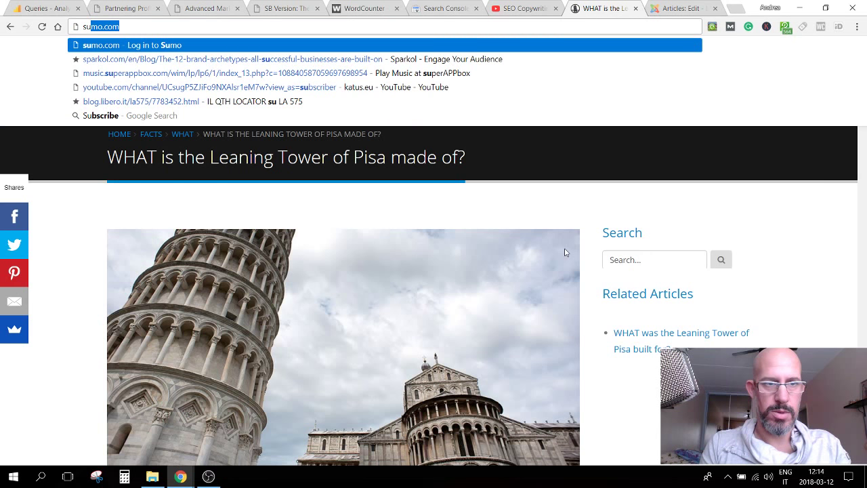
pyautogui.press('Return')
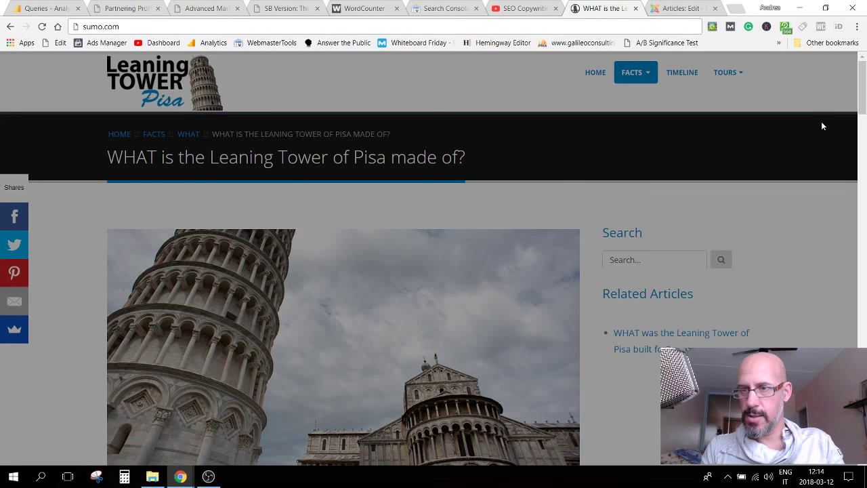
pyautogui.click(408, 193)
pyautogui.press('BackSpace')
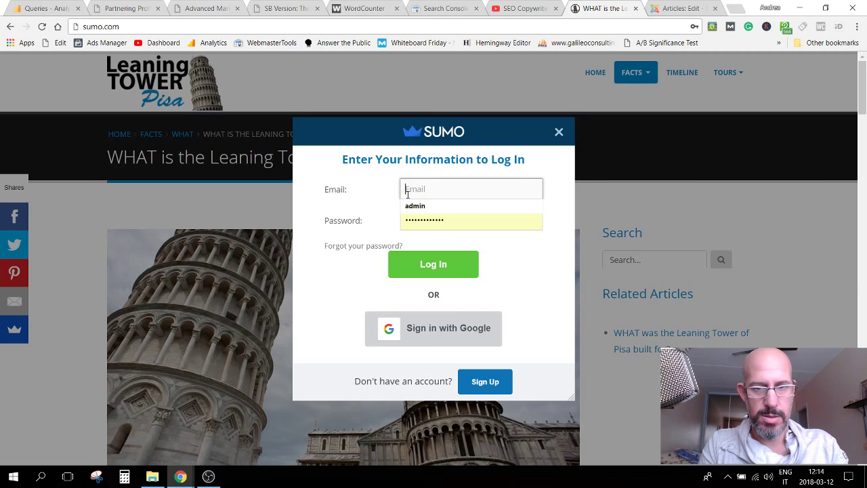
pyautogui.write('a')
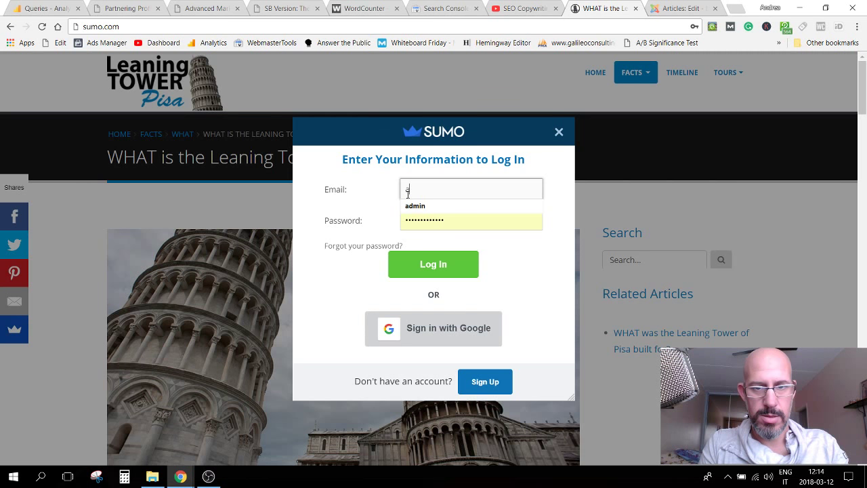
pyautogui.click(415, 205)
pyautogui.click(410, 264)
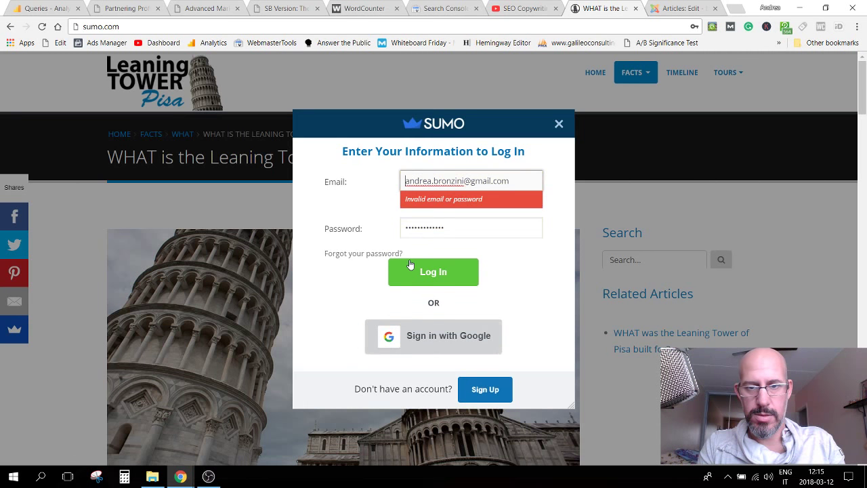
pyautogui.click(559, 125)
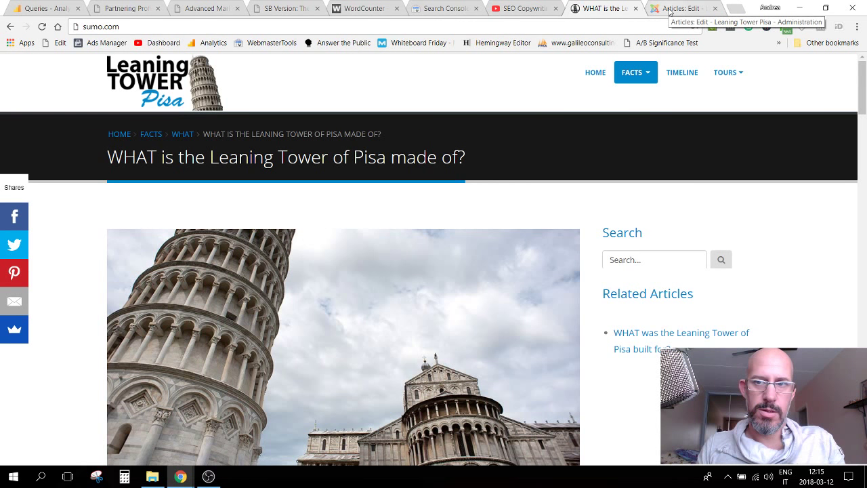
# Step: Request indexing of the fetched article in Search Console, passing the robot check and choosing to crawl this URL and its direct links
pyautogui.click(455, 8)
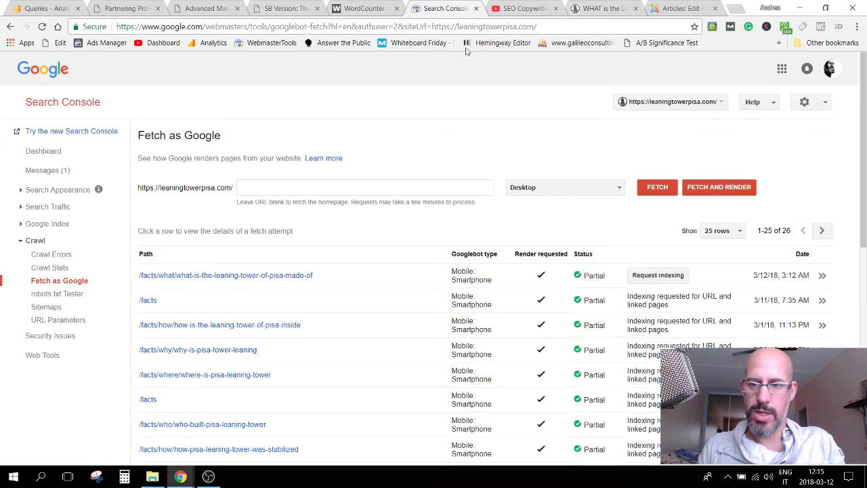
pyautogui.click(682, 278)
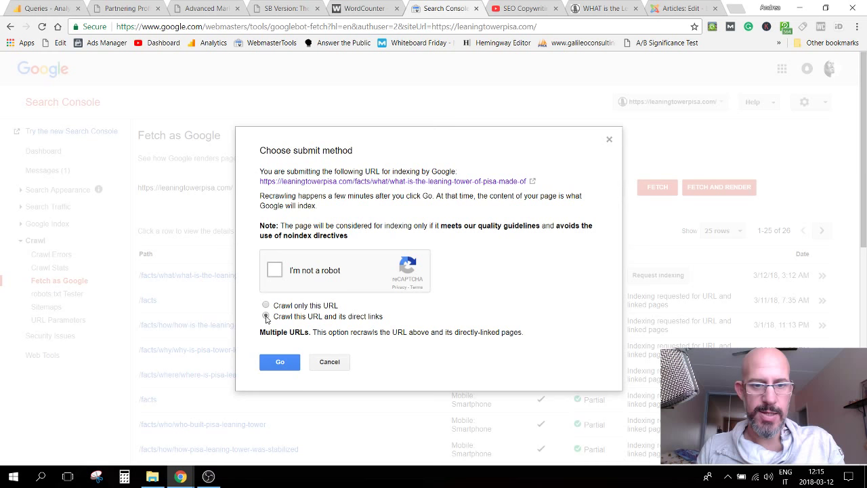
pyautogui.click(275, 270)
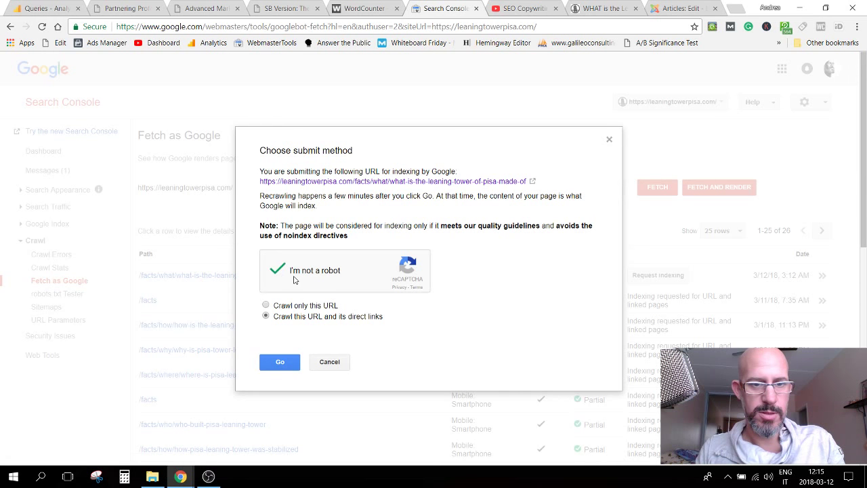
pyautogui.click(280, 366)
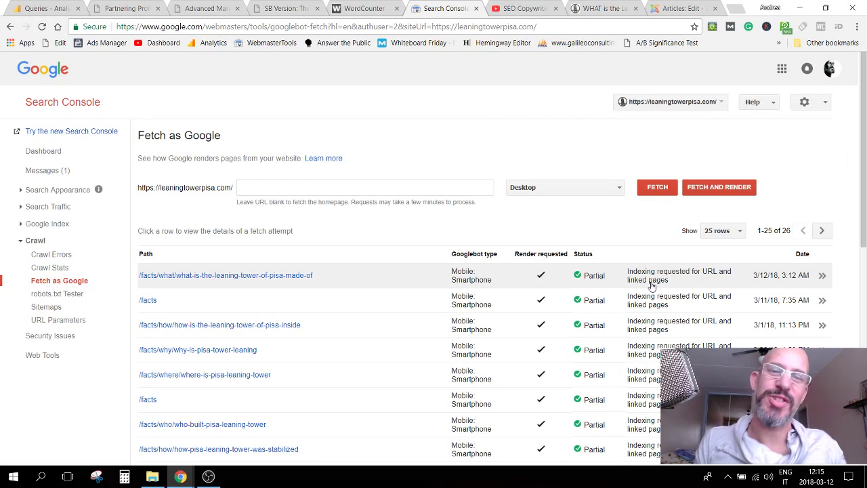
# Step: Bring up the separate window showing the leaningtowerpisa-made-out-of-marble-thumbnail.jpg image and close it
pyautogui.click(180, 476)
pyautogui.moveTo(691, 54); pyautogui.dragTo(576, 65)
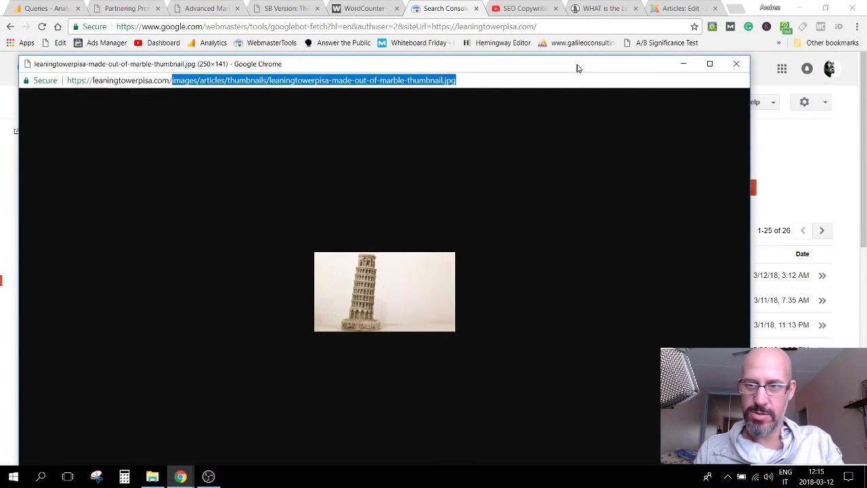
pyautogui.click(736, 63)
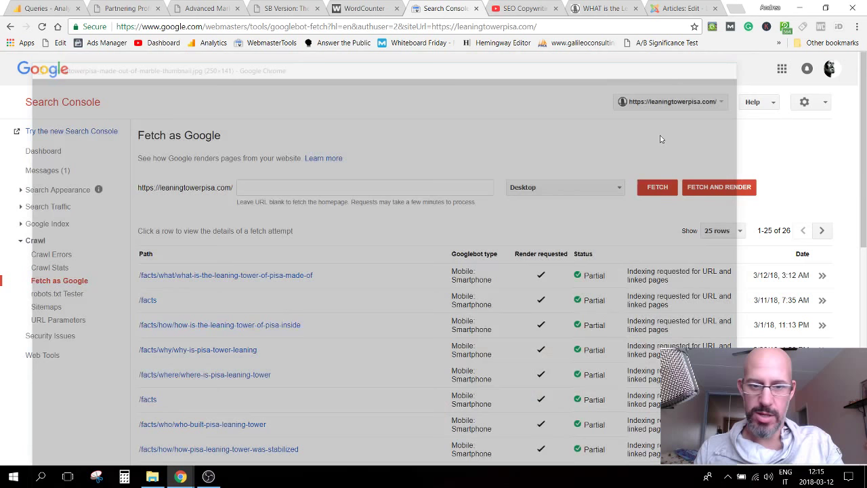
# Step: Switch to the incognito window and search Google for "what is the leaning tower of pisa made of" in a new tab
pyautogui.moveTo(181, 476)
pyautogui.click(242, 440)
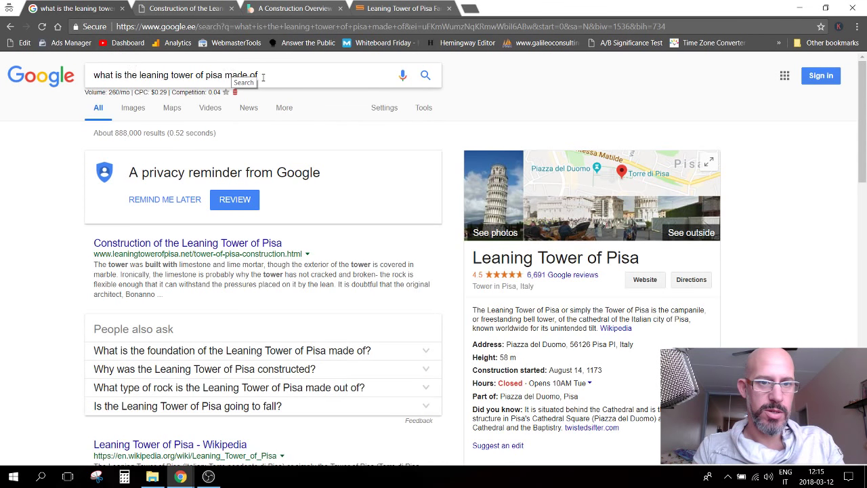
pyautogui.moveTo(263, 76); pyautogui.dragTo(93, 75)
pyautogui.hotkey('ctrl', 'c')
pyautogui.click(469, 9)
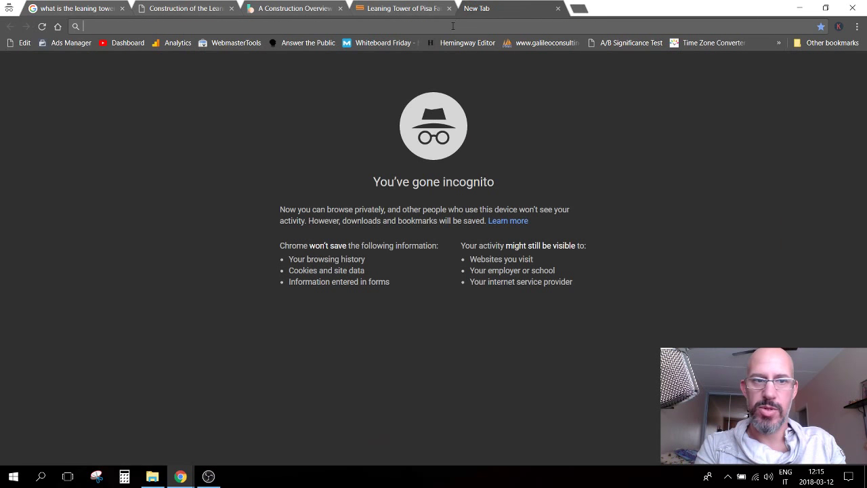
pyautogui.hotkey('ctrl', 'v')
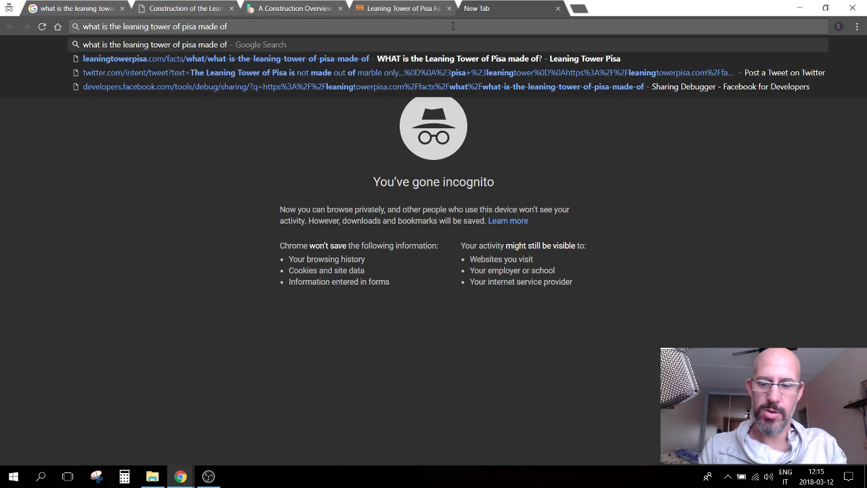
pyautogui.press('Return')
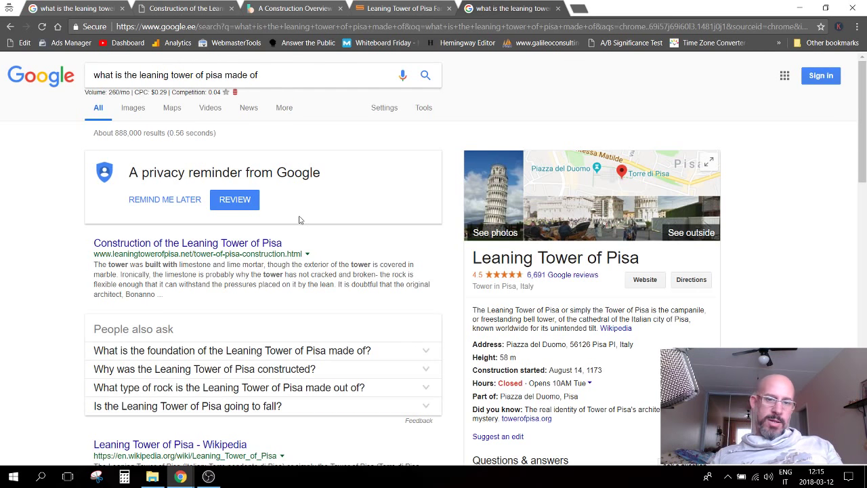
# Step: Look through the first page of search results for the leaningtowerpisa.com article
pyautogui.scroll(-3, 300, 219)
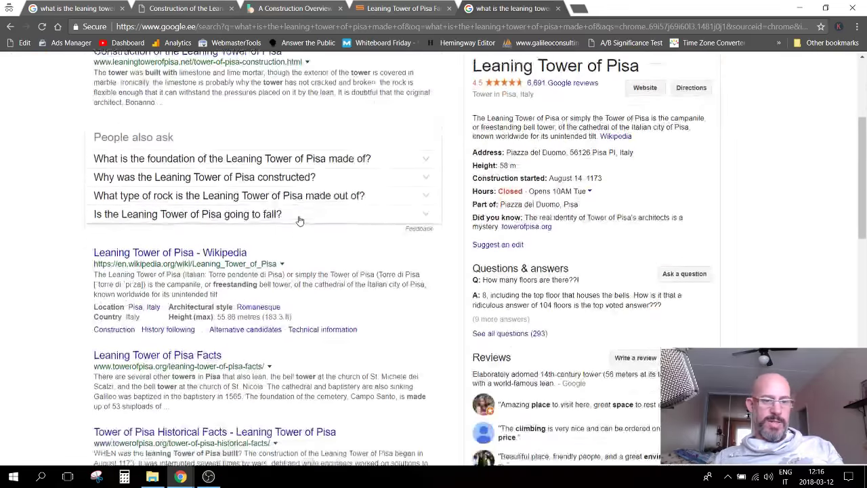
pyautogui.scroll(-1, 300, 219)
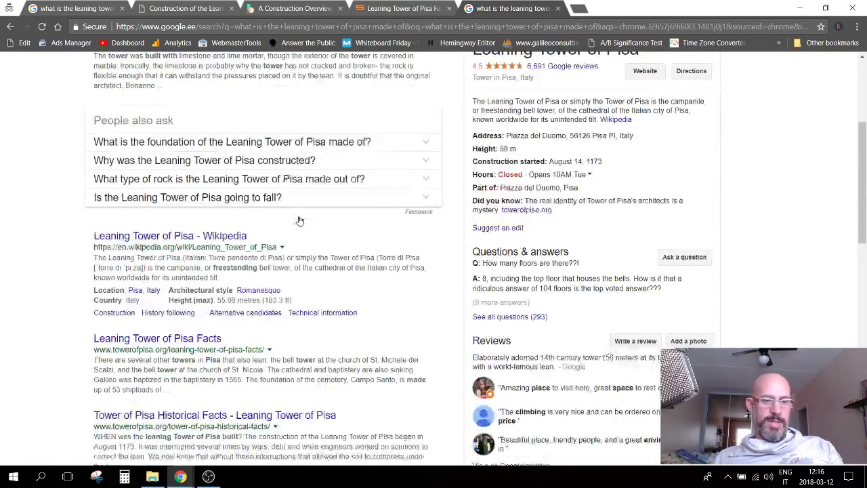
pyautogui.scroll(-12, 300, 219)
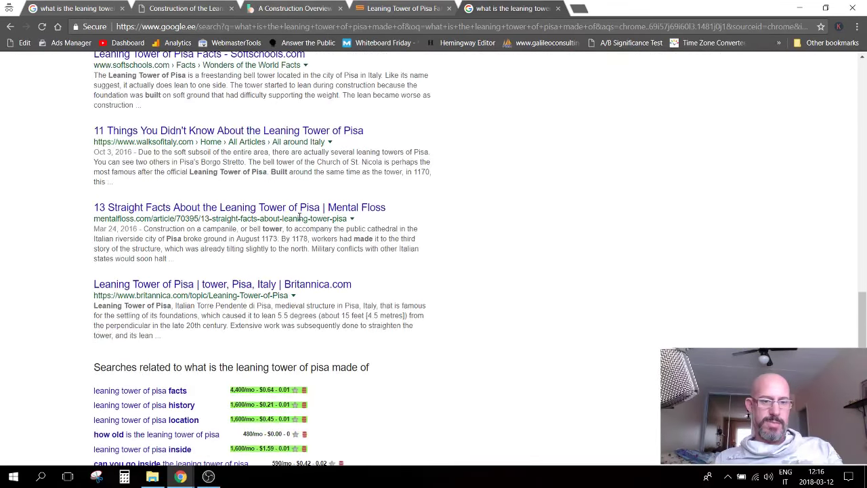
pyautogui.scroll(8, 300, 219)
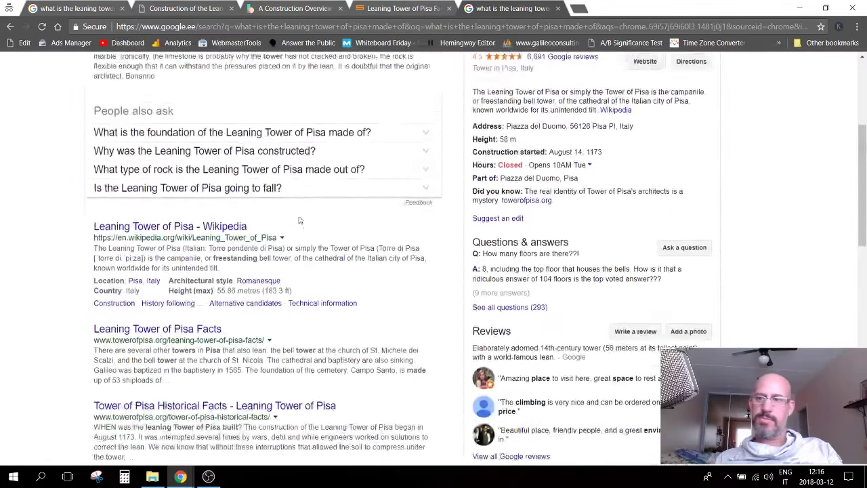
pyautogui.scroll(4, 300, 220)
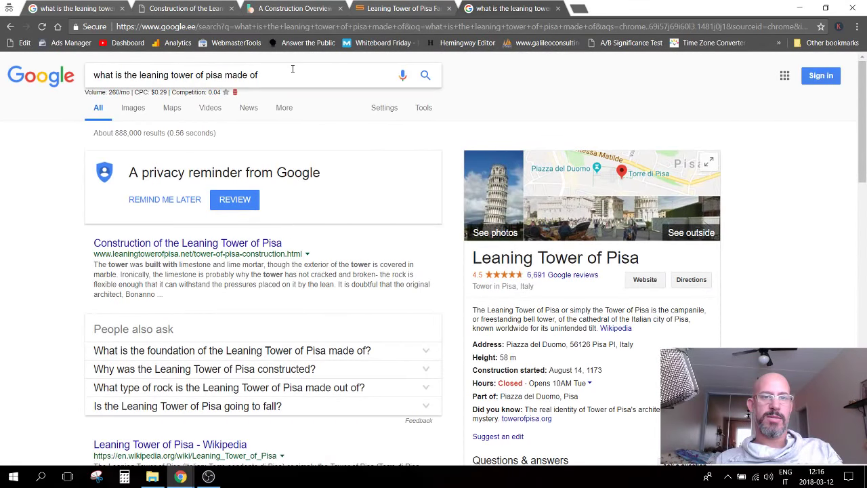
# Step: Rerun the same Google search and check the first results page again for the new article
pyautogui.press('Return')
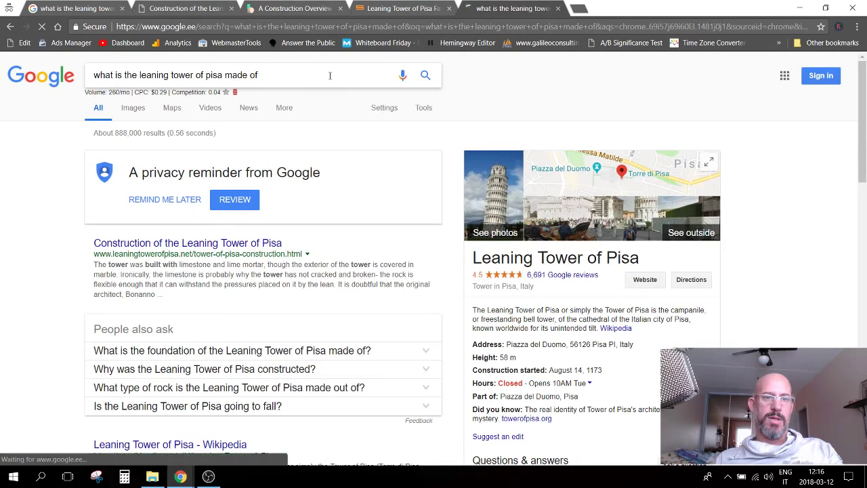
pyautogui.scroll(-1, 292, 274)
pyautogui.scroll(-5, 292, 274)
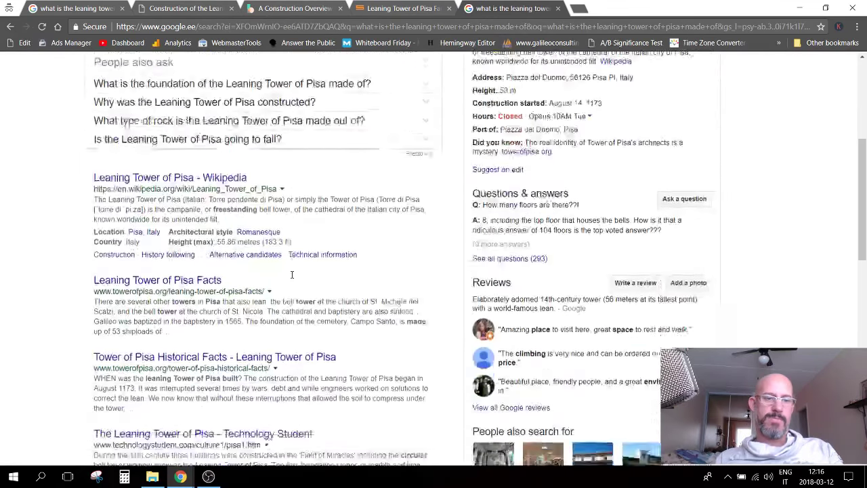
pyautogui.scroll(-6, 292, 274)
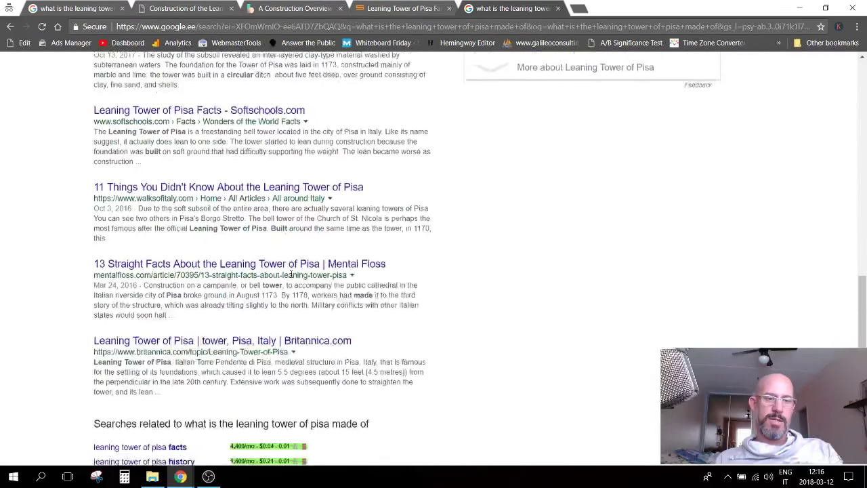
pyautogui.scroll(4, 291, 276)
pyautogui.scroll(1, 292, 277)
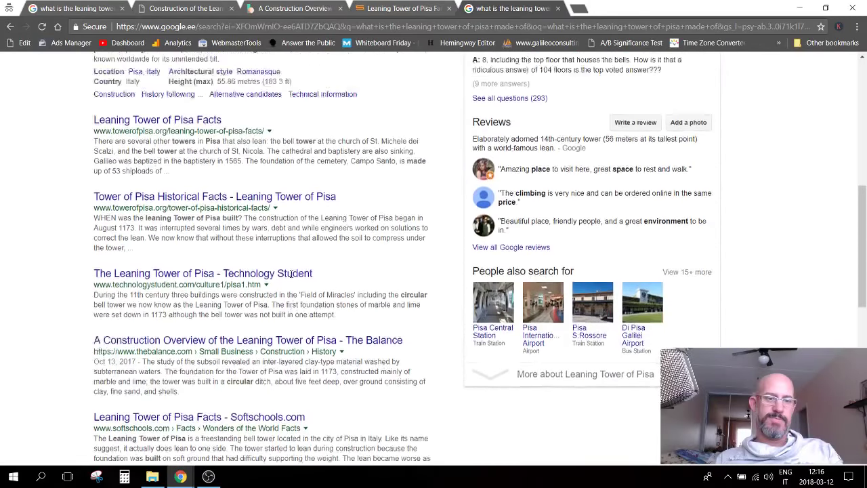
pyautogui.scroll(6, 292, 273)
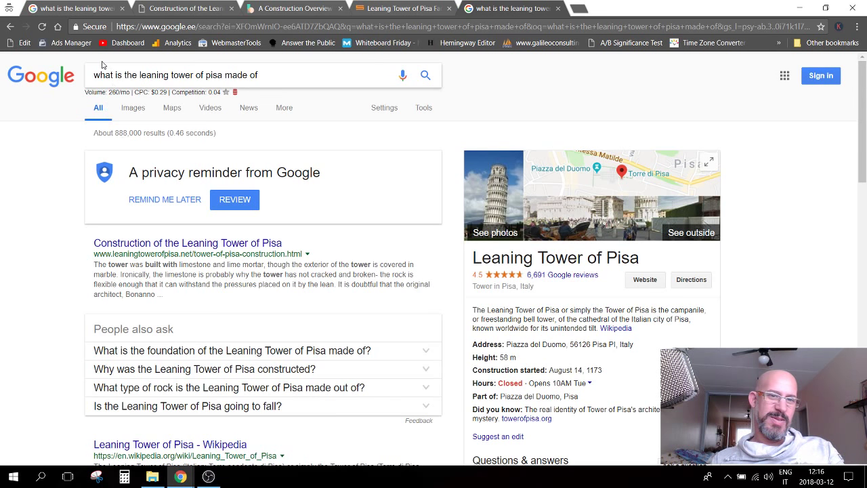
# Step: Run the search once more and scan the refreshed first page down to the related searches
pyautogui.click(267, 75)
pyautogui.press('Return')
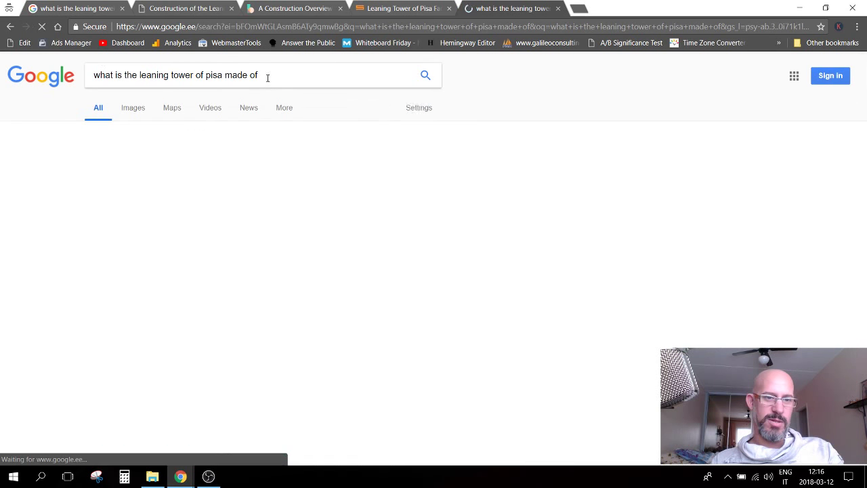
pyautogui.scroll(-3, 229, 210)
pyautogui.scroll(-3, 228, 210)
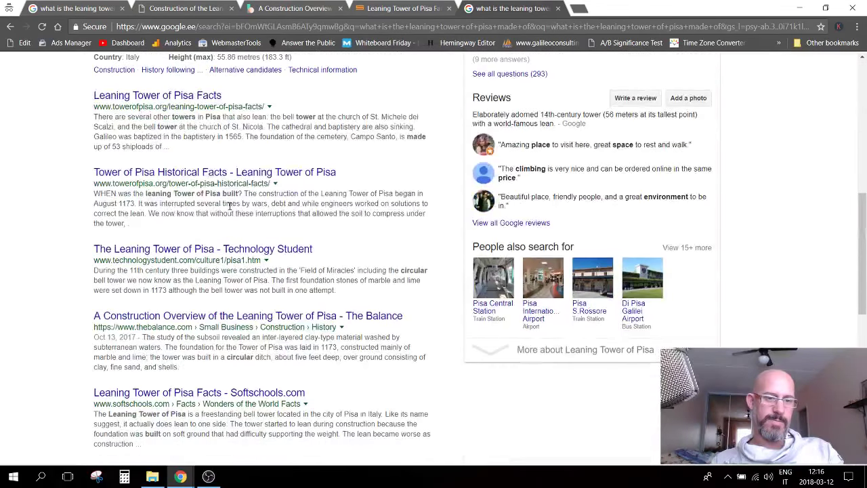
pyautogui.scroll(-5, 229, 205)
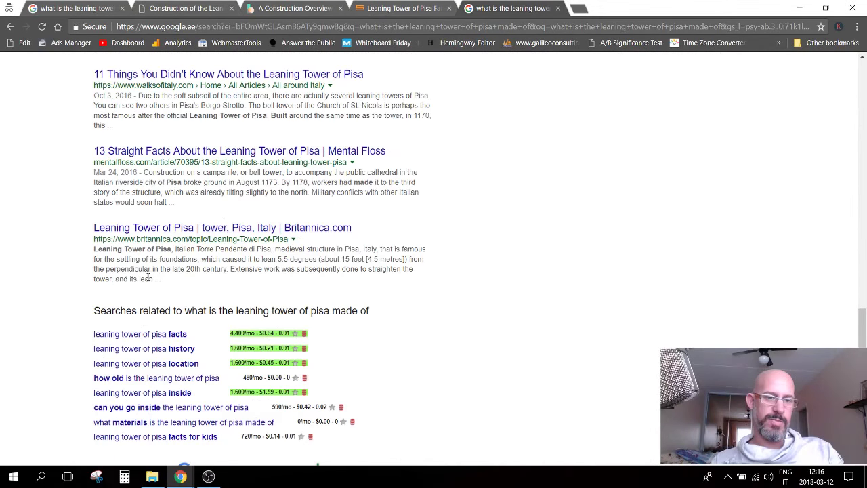
# Step: Go through the second and third pages of Google results, looking for the new leaningtowerpisa.com article
pyautogui.click(136, 392)
pyautogui.scroll(-2, 150, 368)
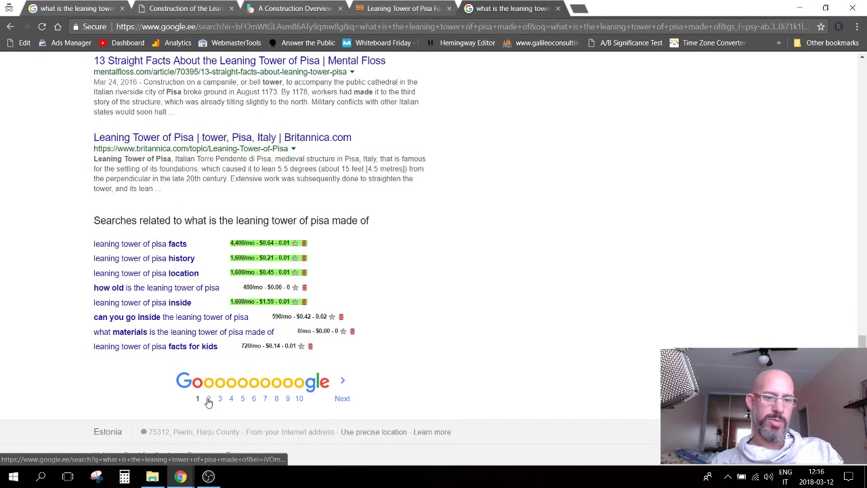
pyautogui.scroll(-3, 58, 161)
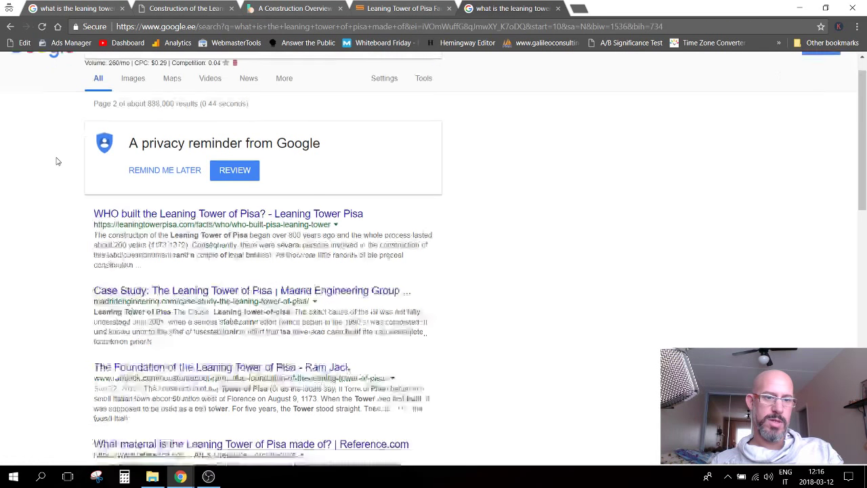
pyautogui.scroll(-4, 89, 157)
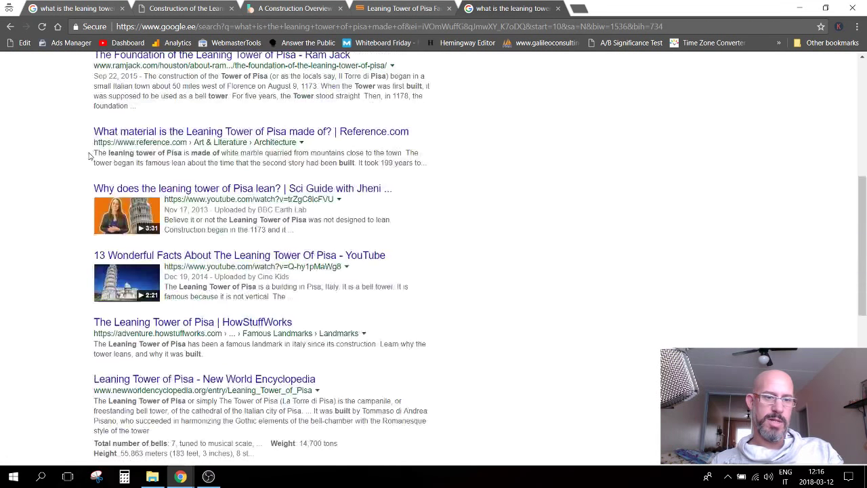
pyautogui.scroll(-6, 89, 157)
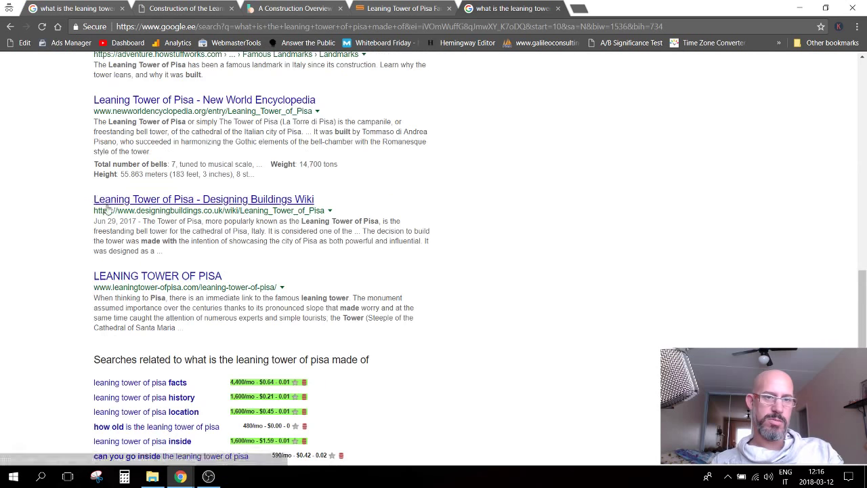
pyautogui.click(240, 399)
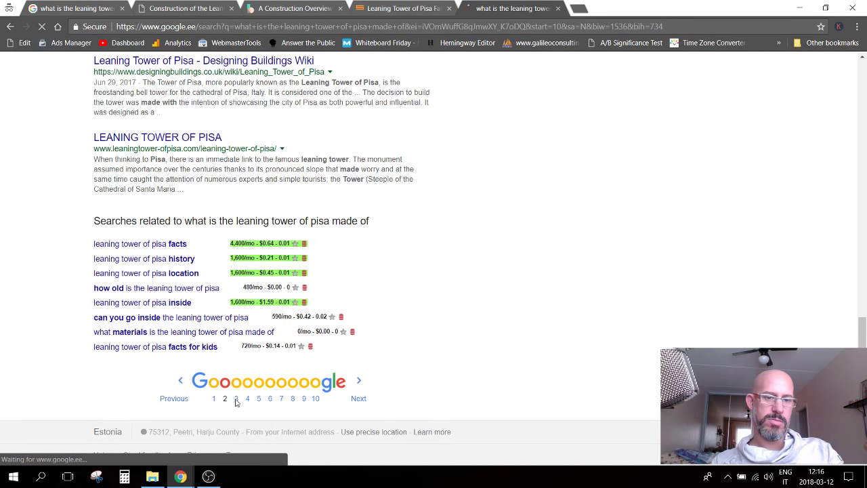
pyautogui.scroll(-1, 61, 138)
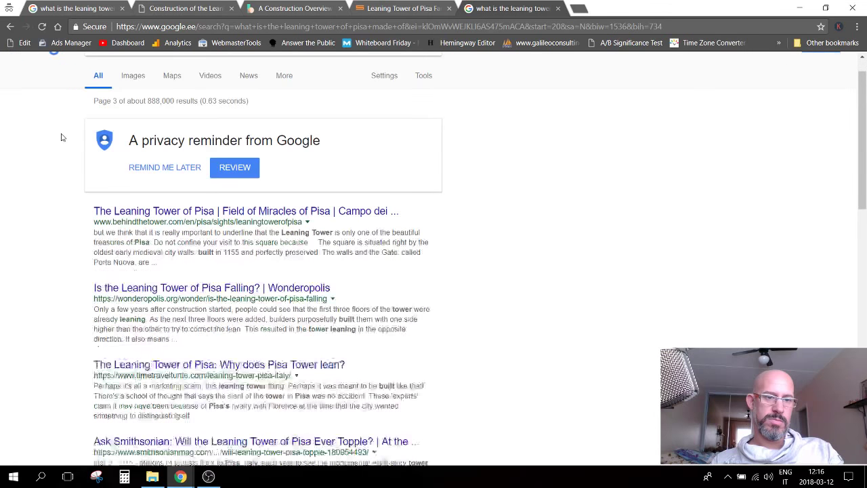
pyautogui.scroll(-9, 61, 138)
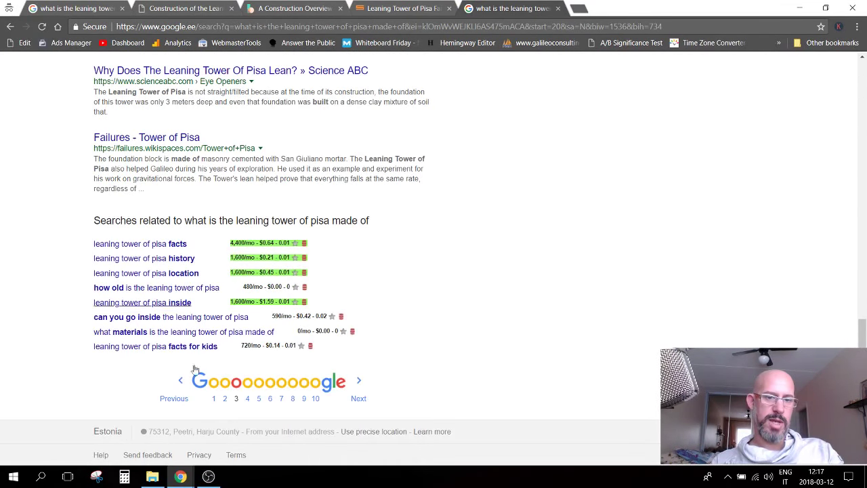
# Step: Return to the first page of Google results and look through its listings for the article
pyautogui.click(214, 399)
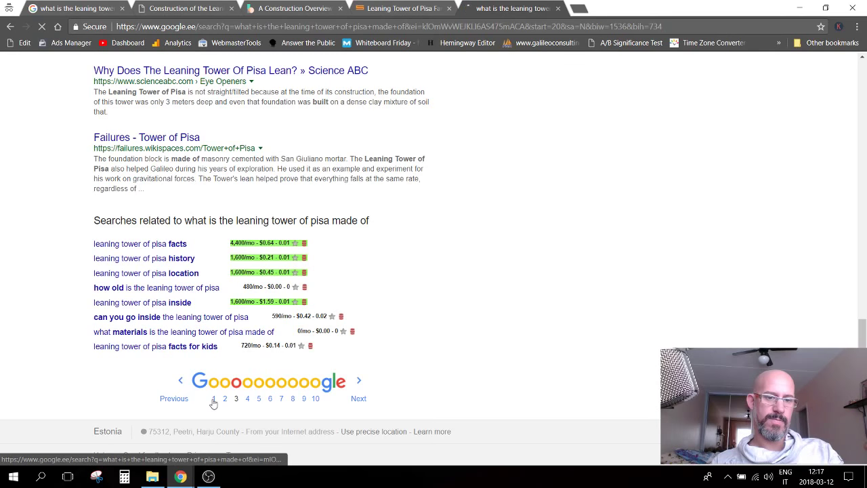
pyautogui.scroll(-10, 61, 170)
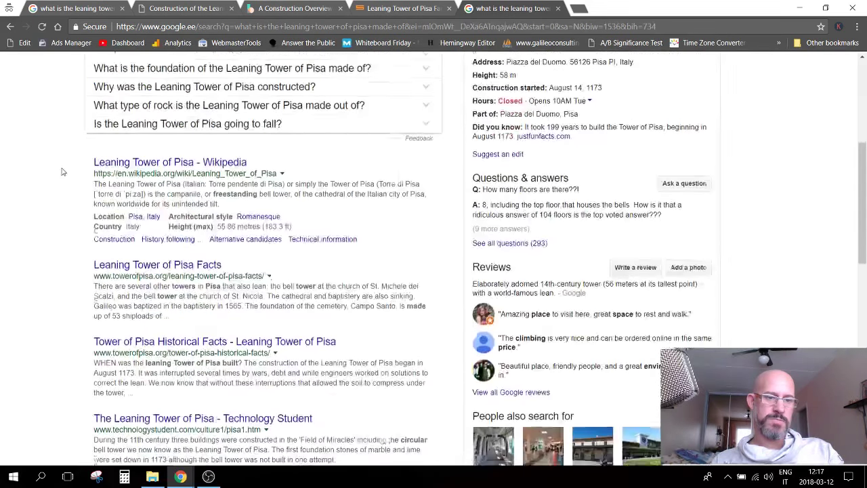
pyautogui.scroll(-6, 61, 171)
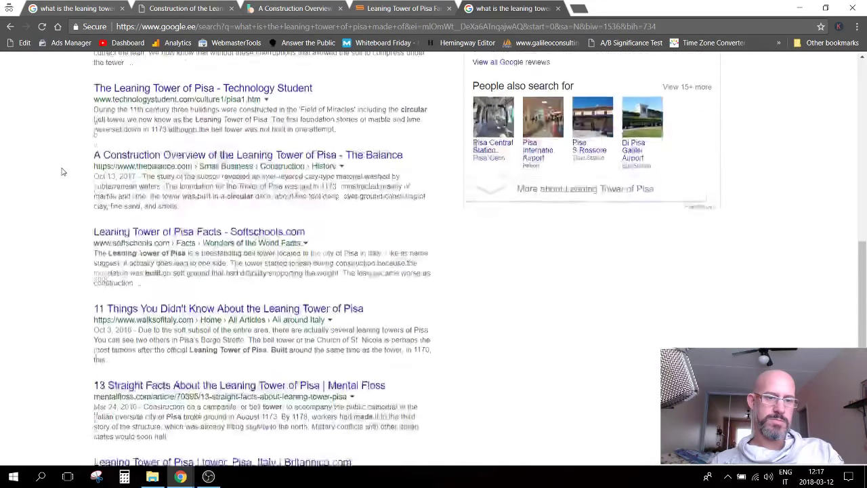
pyautogui.scroll(3, 62, 171)
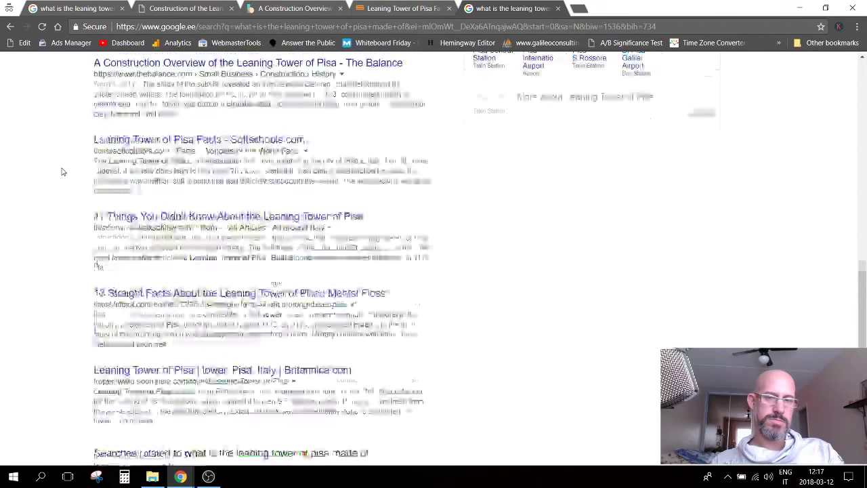
pyautogui.scroll(1, 62, 172)
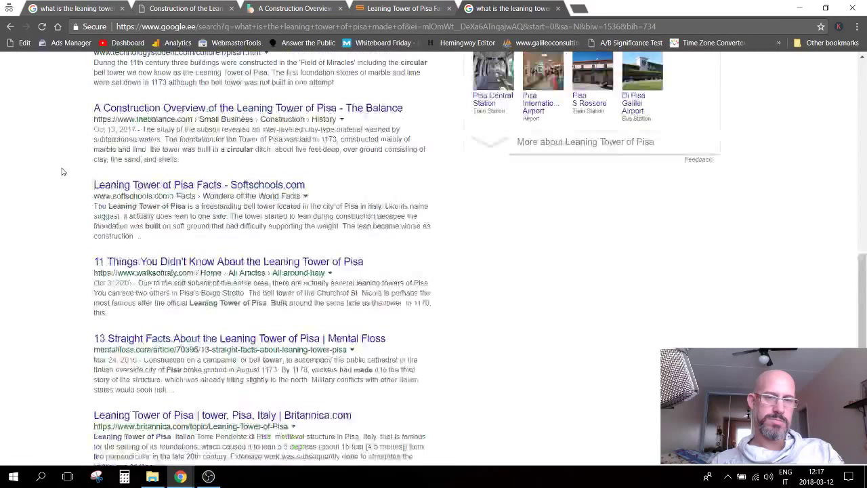
pyautogui.scroll(12, 61, 171)
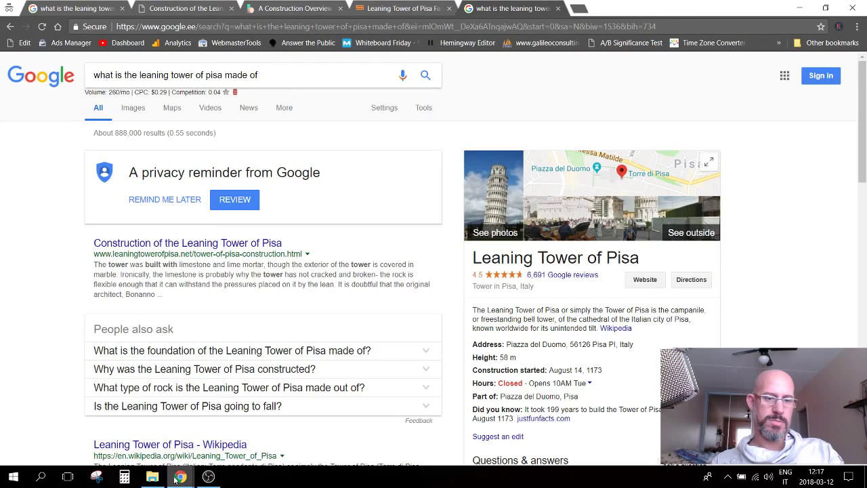
# Step: Switch to the YouTube live stream and send a chat greeting with a smiley to the viewer who asked about making money
pyautogui.moveTo(176, 478)
pyautogui.click(165, 441)
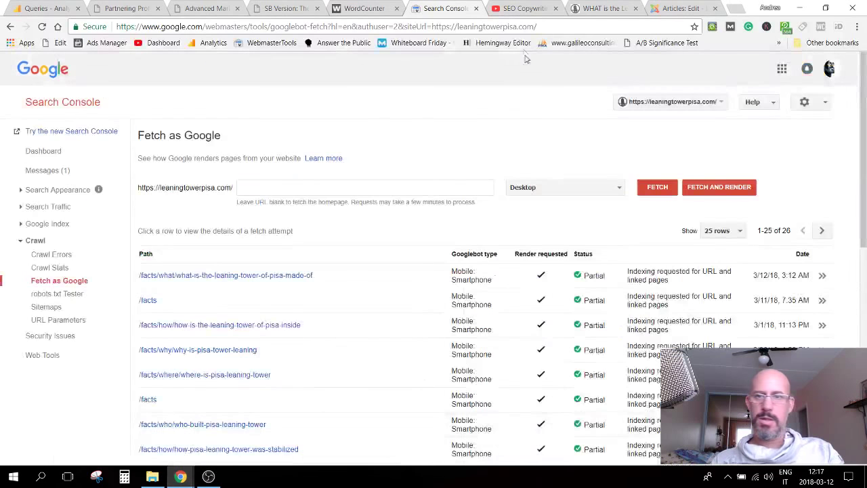
pyautogui.click(519, 9)
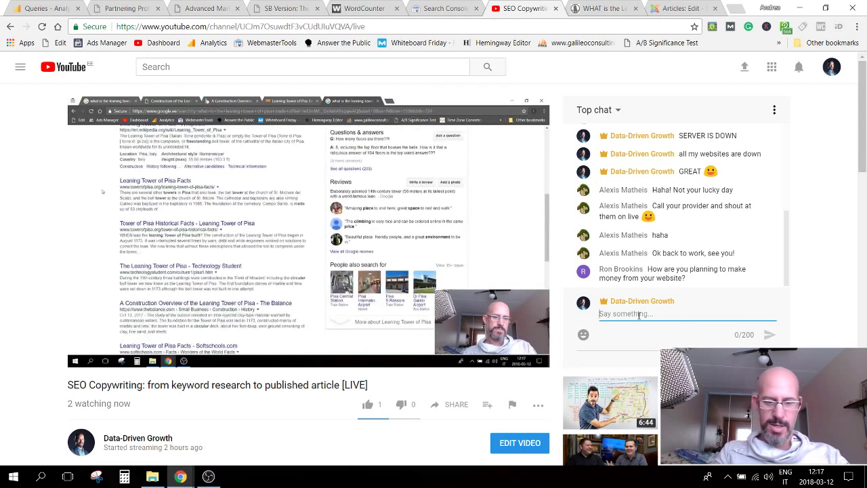
pyautogui.write('Hey Ro')
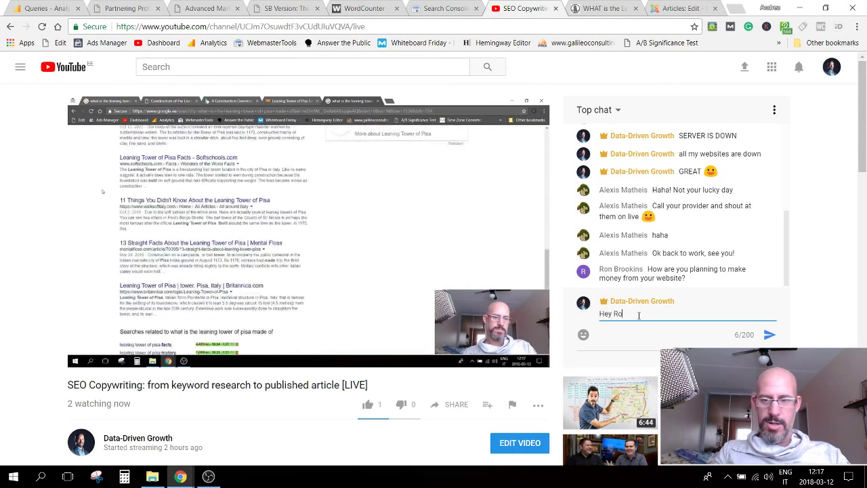
pyautogui.write('n')
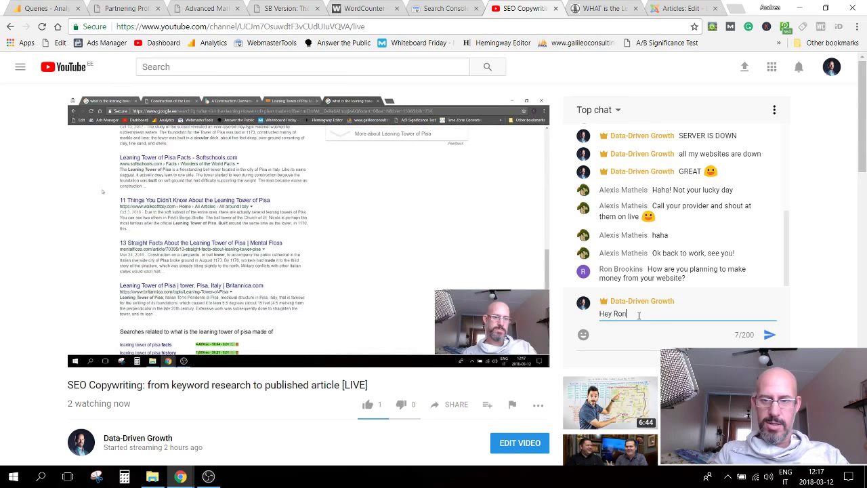
pyautogui.write(' :)')
pyautogui.press('Return')
# Step: Post the chat reply "website is doing well... I think soon about 1k per month..."
pyautogui.write('We')
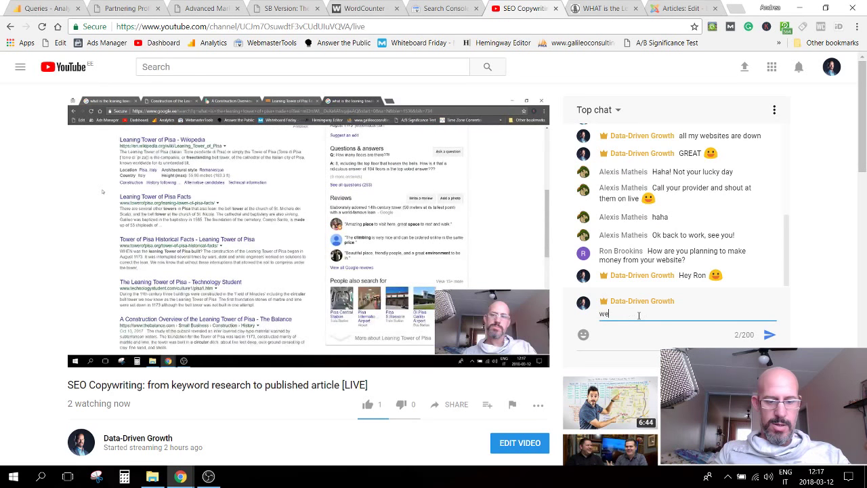
pyautogui.write('bsite i')
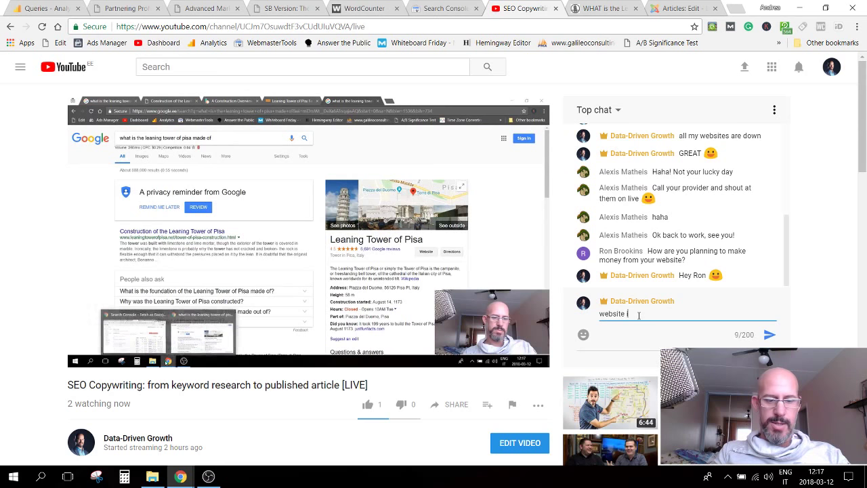
pyautogui.write('s ')
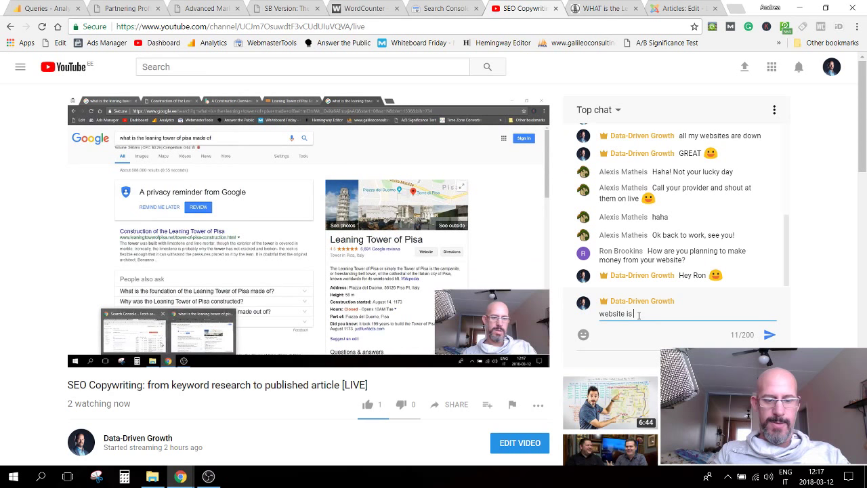
pyautogui.write('dping wel..')
pyautogui.press('BackSpace')
pyautogui.press('BackSpace')
pyautogui.press('BackSpace')
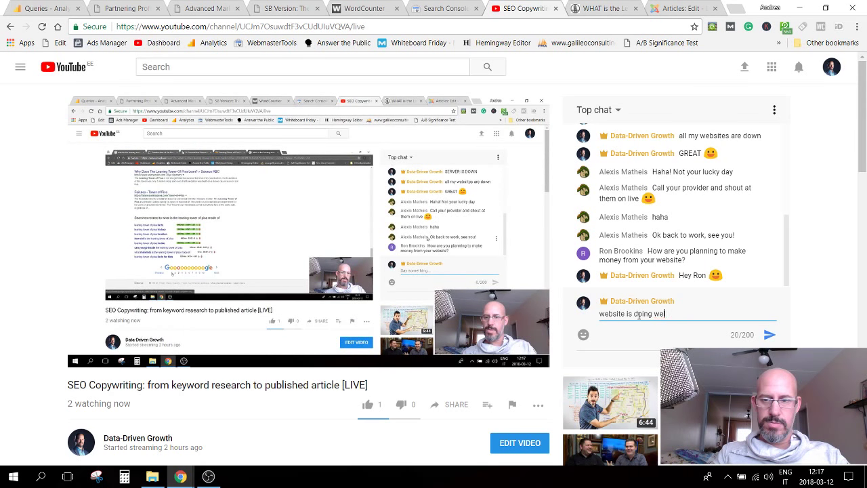
pyautogui.write('l... I ')
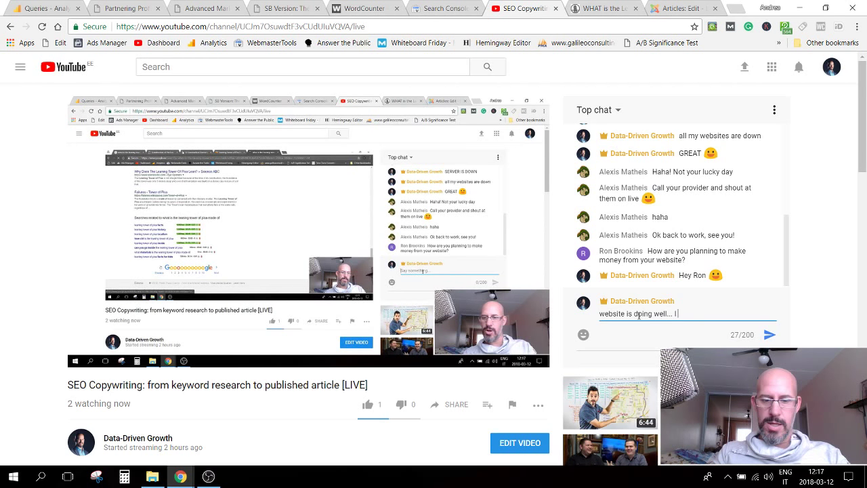
pyautogui.write('think soon about ')
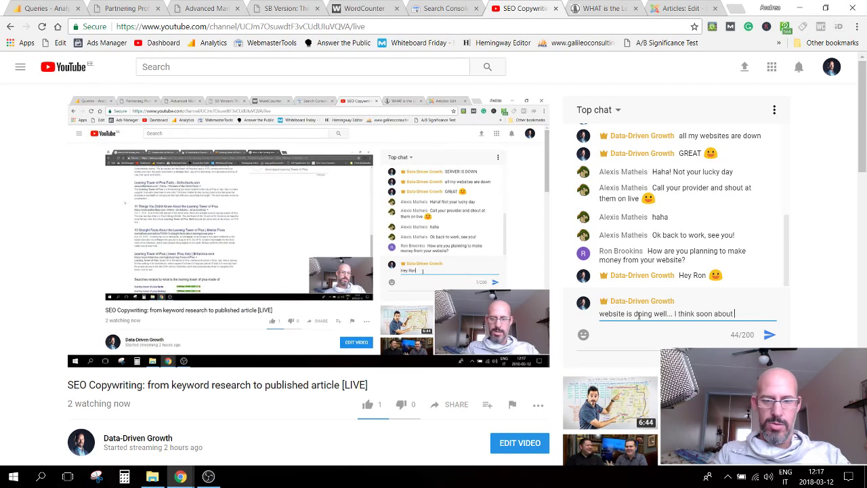
pyautogui.write('1k p')
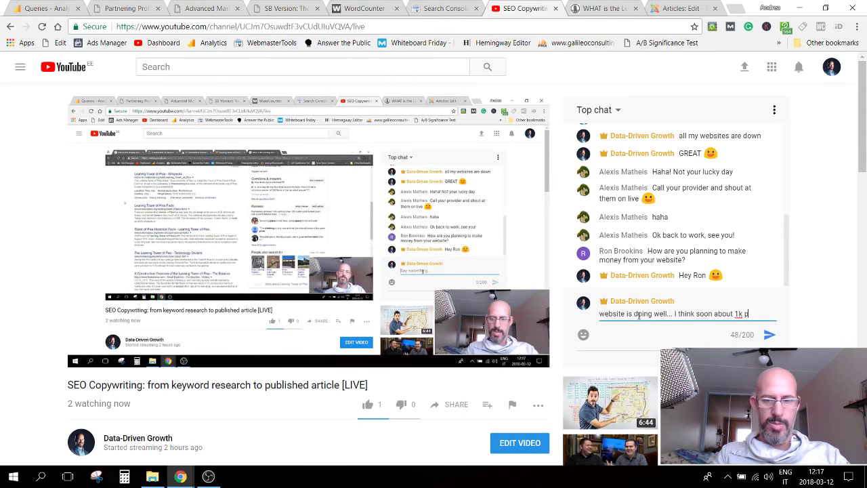
pyautogui.write('er')
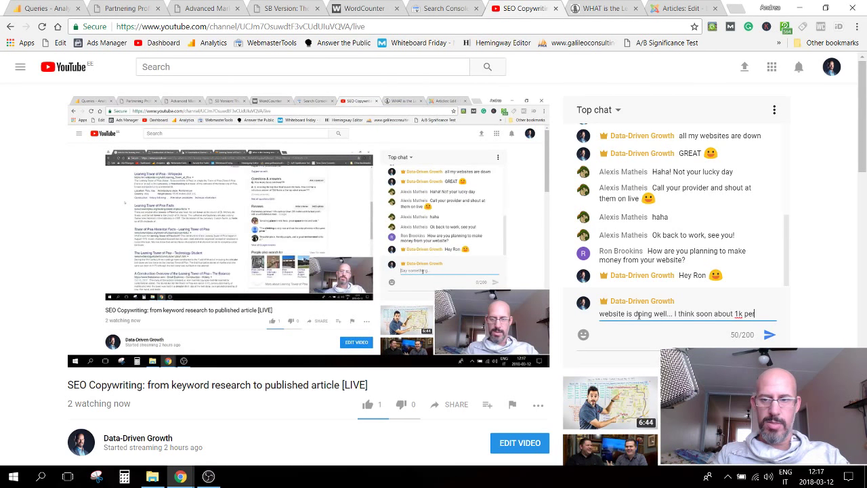
pyautogui.write(' month...')
pyautogui.press('Return')
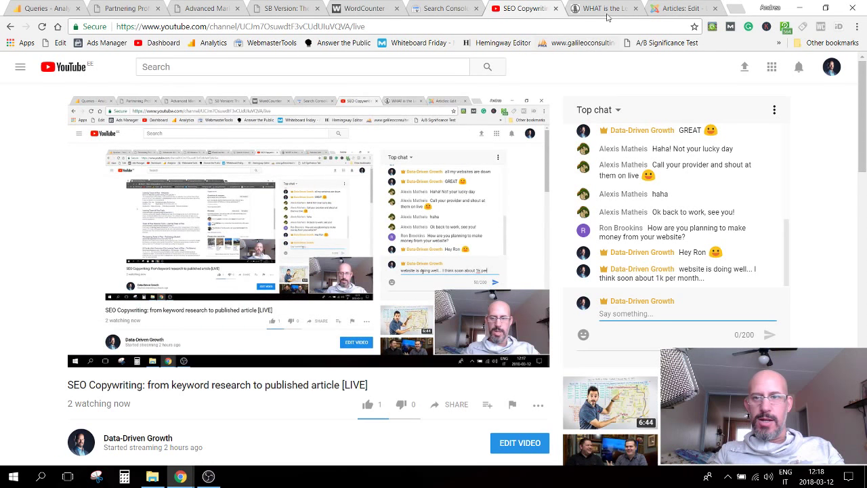
# Step: Switch back to the Google results, rerun "what is the leaning tower of pisa made of" and scan the first page for the article
pyautogui.moveTo(181, 478)
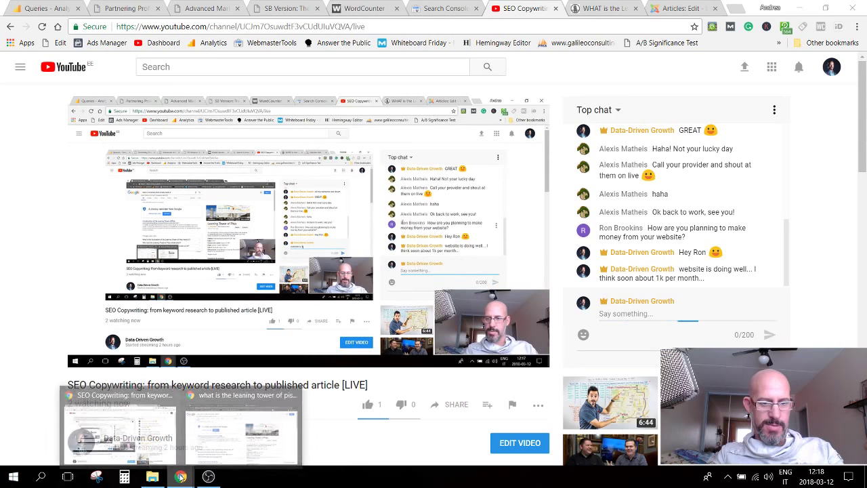
pyautogui.click(201, 447)
pyautogui.press('Return')
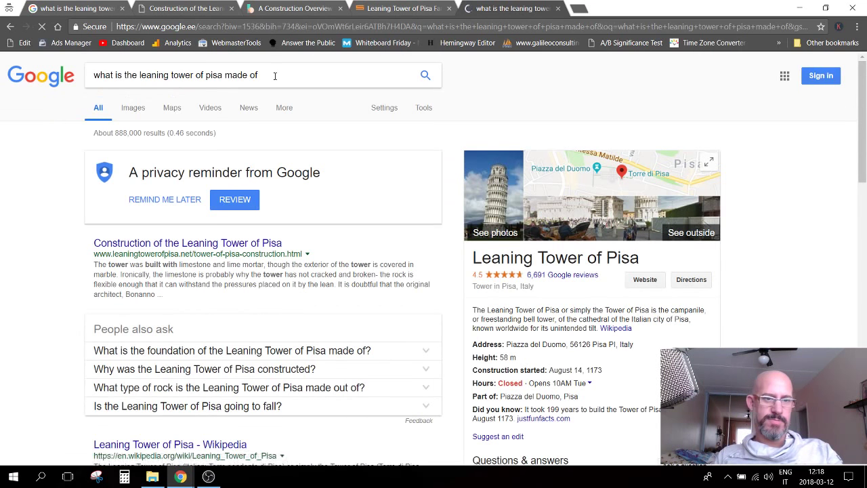
pyautogui.scroll(-4, 80, 252)
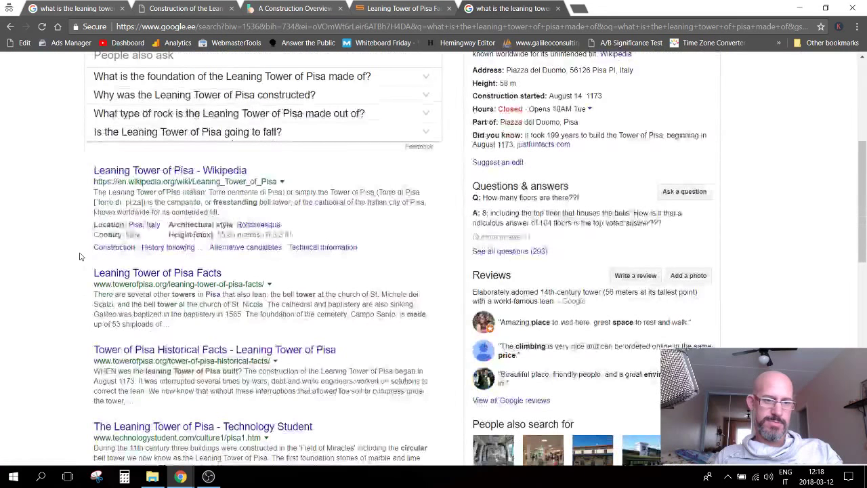
pyautogui.scroll(-6, 79, 256)
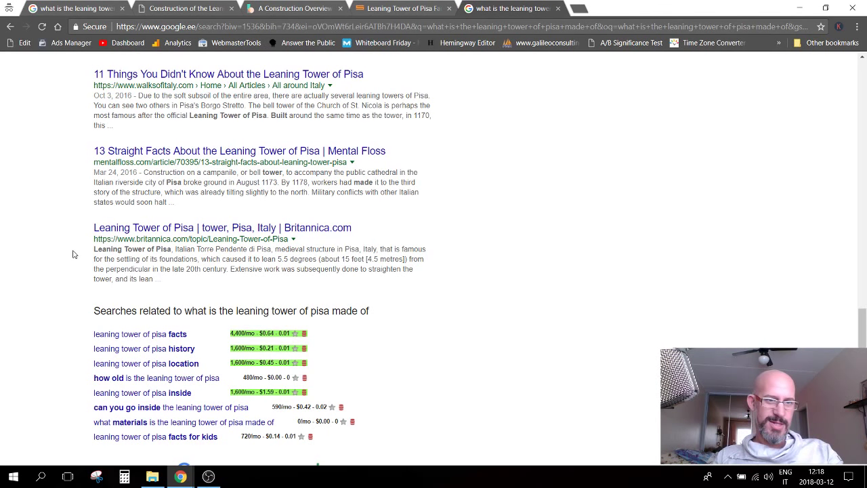
pyautogui.scroll(-2, 124, 321)
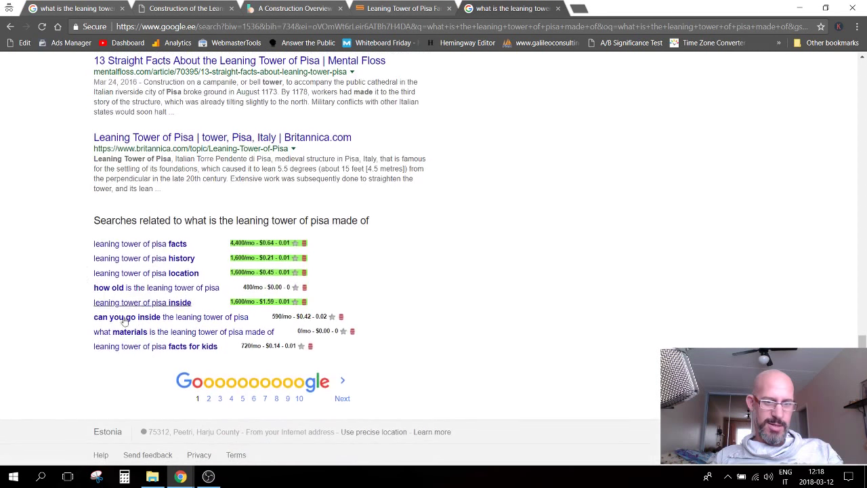
# Step: Check the second and third pages of the rerun search for the leaningtowerpisa.com article
pyautogui.click(206, 402)
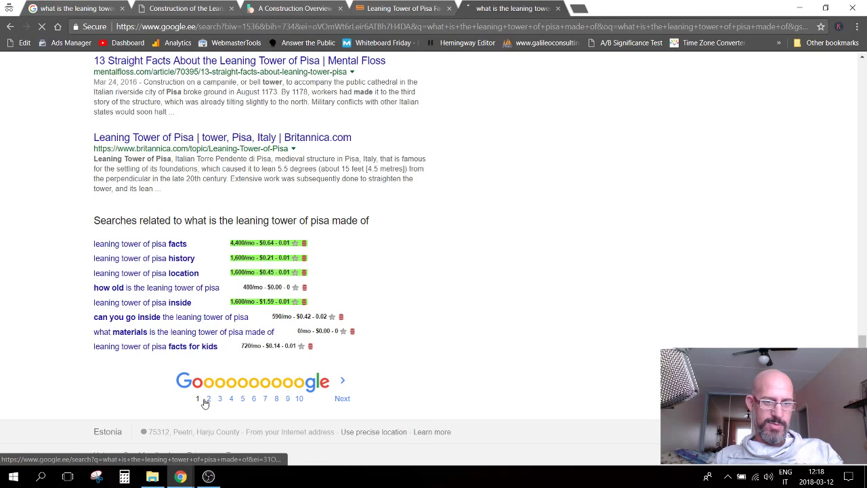
pyautogui.scroll(-10, 70, 304)
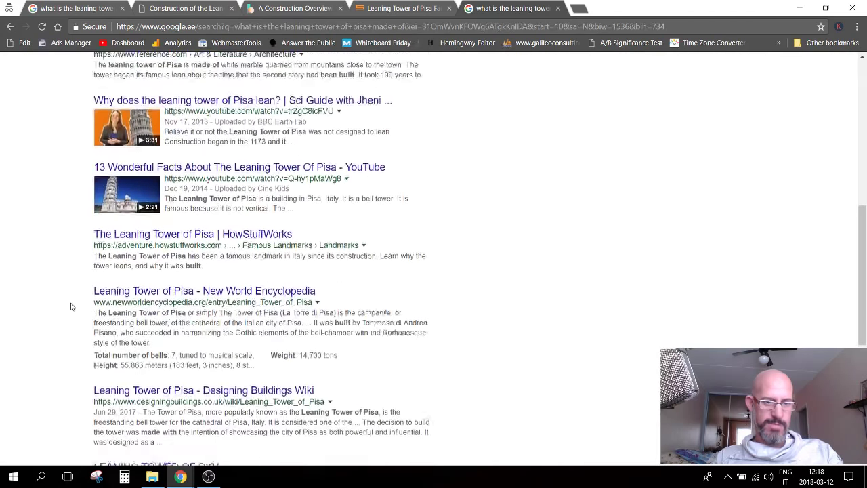
pyautogui.scroll(-3, 70, 307)
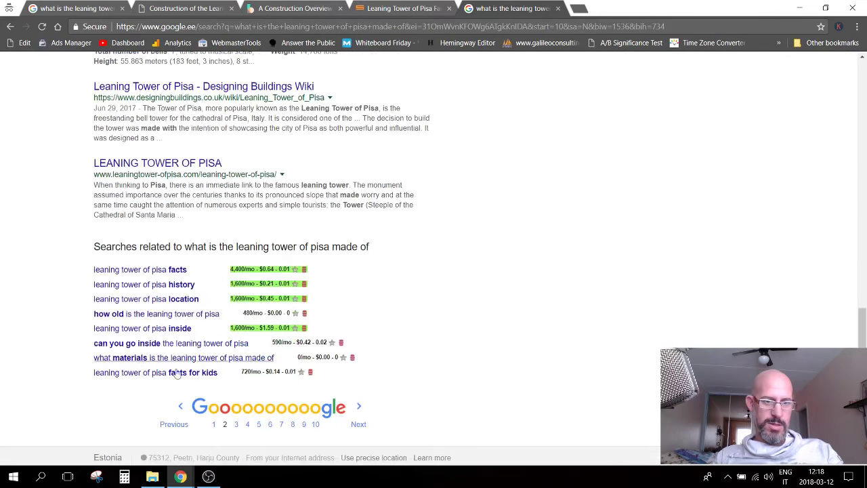
pyautogui.click(241, 423)
pyautogui.scroll(-3, 58, 316)
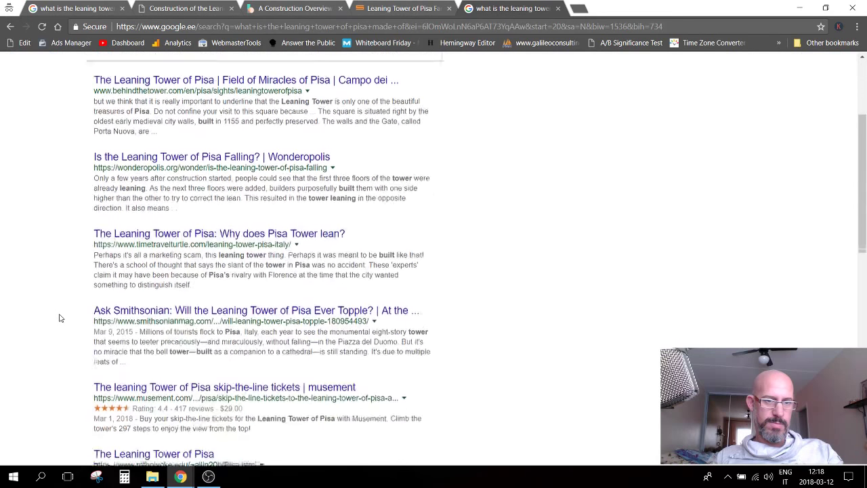
pyautogui.scroll(-5, 59, 318)
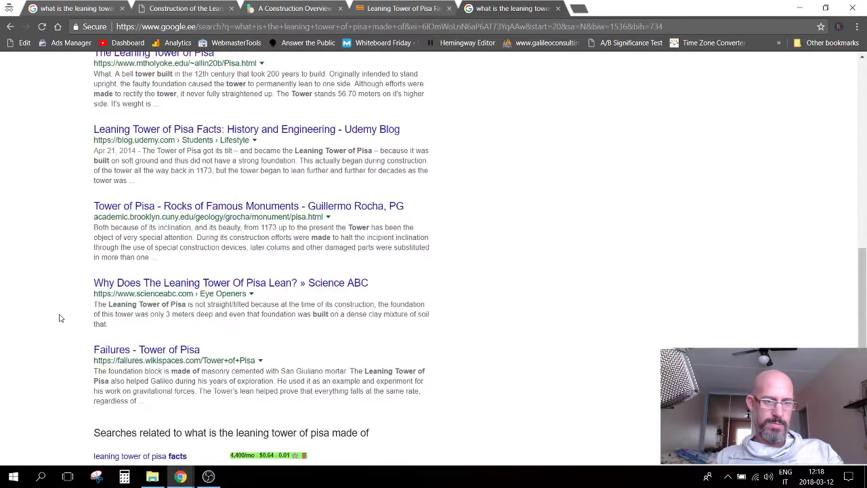
pyautogui.scroll(-3, 59, 317)
# Step: Scan the fourth and fifth pages of Google results for the new article
pyautogui.click(255, 398)
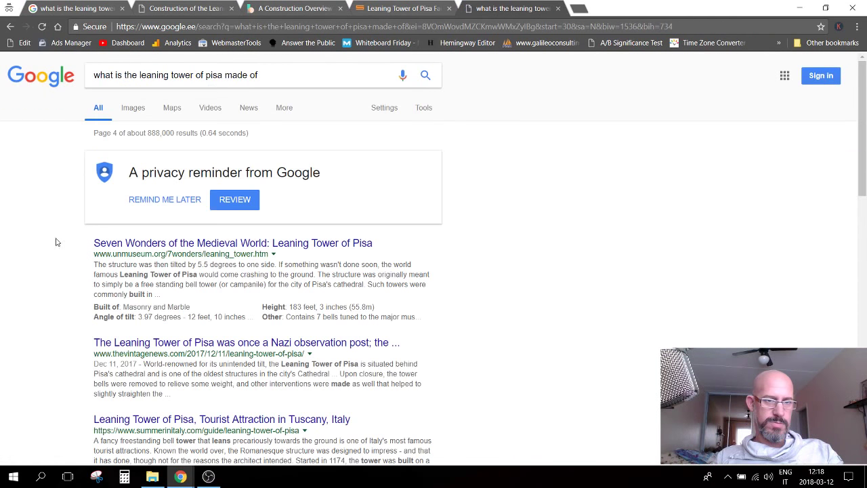
pyautogui.scroll(-3, 57, 248)
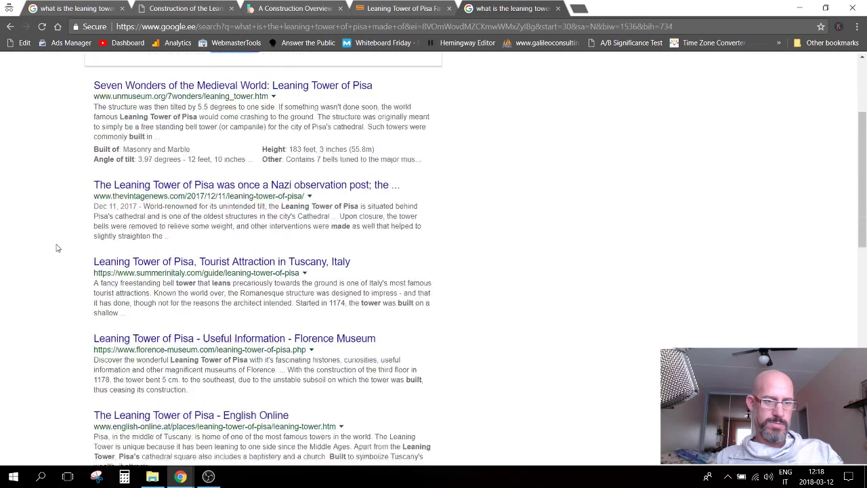
pyautogui.scroll(-10, 57, 248)
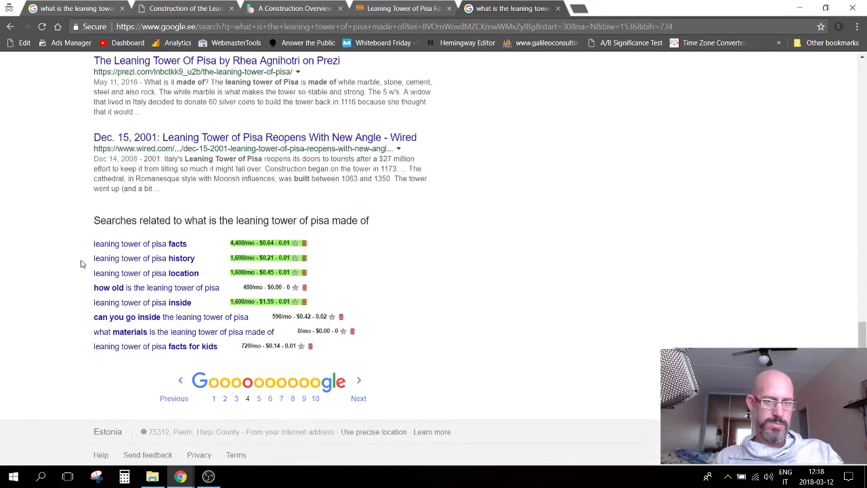
pyautogui.click(260, 398)
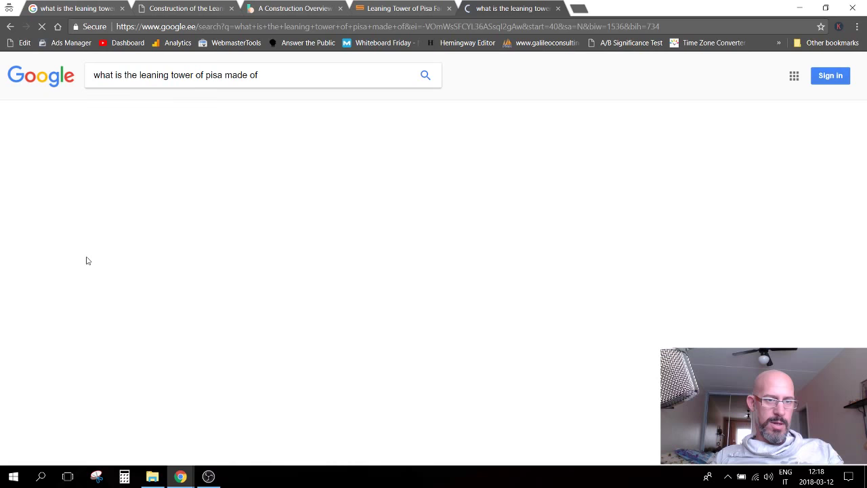
pyautogui.scroll(-4, 64, 199)
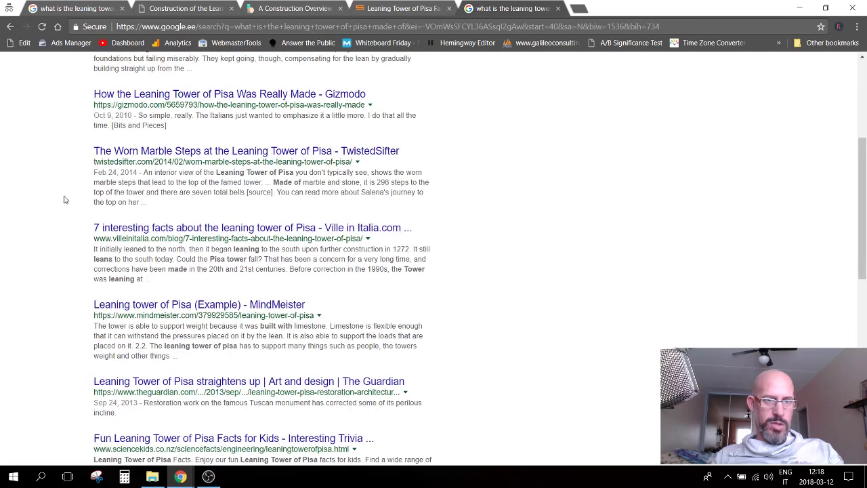
pyautogui.scroll(-5, 65, 199)
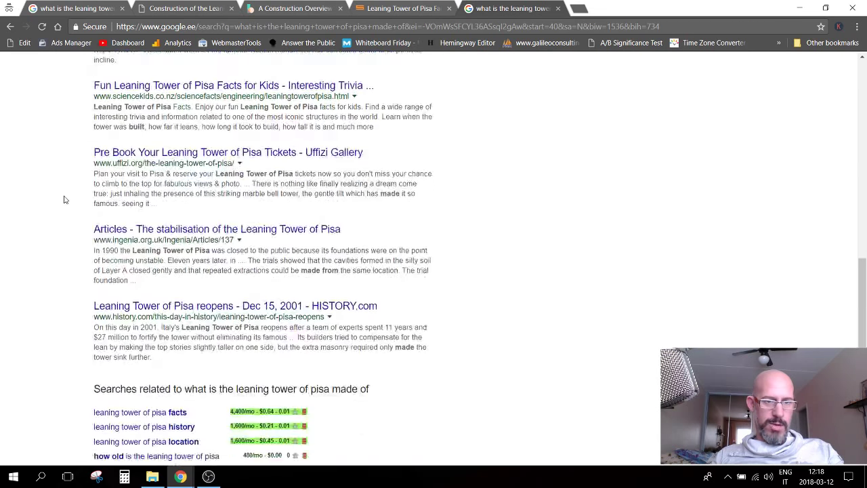
pyautogui.scroll(-1, 64, 199)
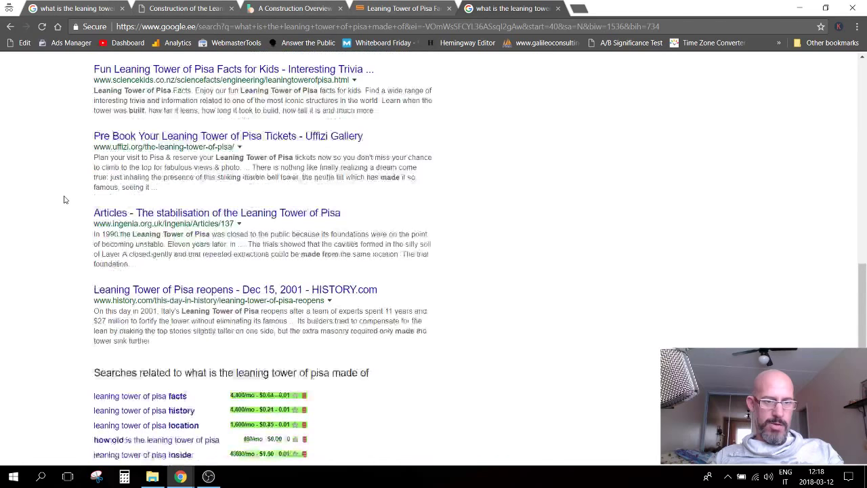
pyautogui.scroll(-2, 64, 199)
# Step: Look through the sixth page of Google results for the article, then return to its beginning
pyautogui.click(361, 397)
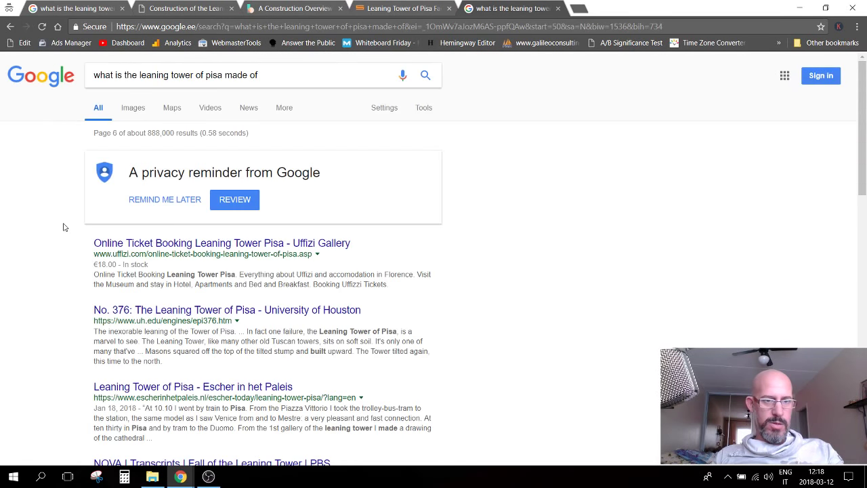
pyautogui.scroll(-2, 66, 243)
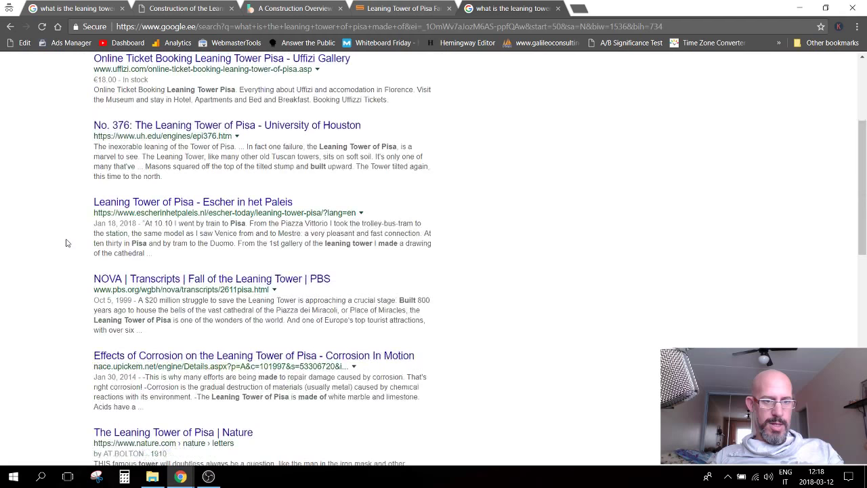
pyautogui.scroll(-1, 66, 243)
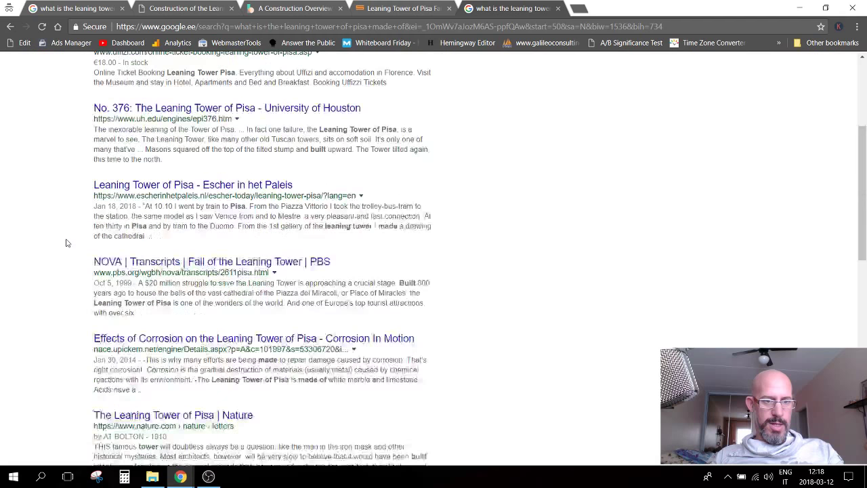
pyautogui.scroll(-7, 66, 242)
pyautogui.scroll(5, 66, 242)
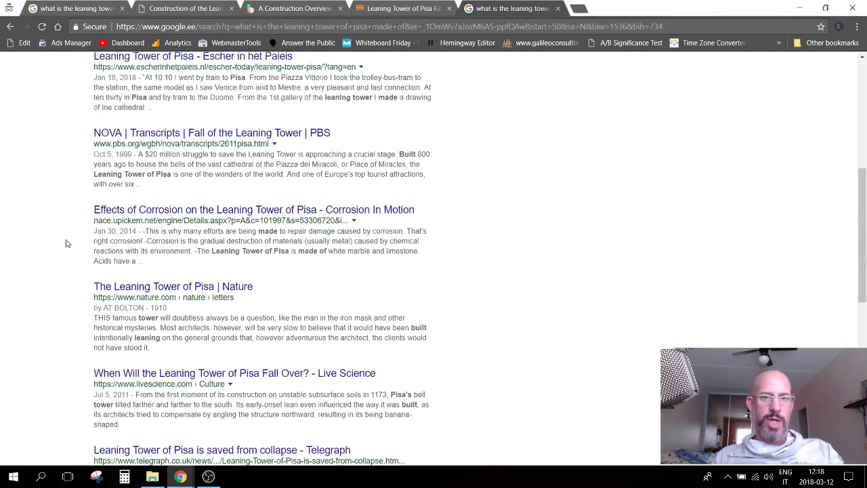
pyautogui.scroll(5, 66, 242)
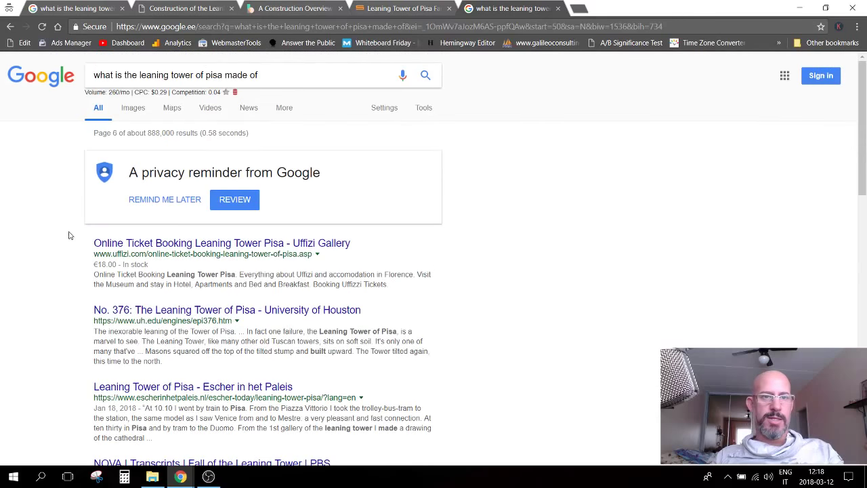
# Step: Rerun the "what is the leaning tower of pisa made of" search and scan its first results page for the article
pyautogui.click(267, 75)
pyautogui.press('Return')
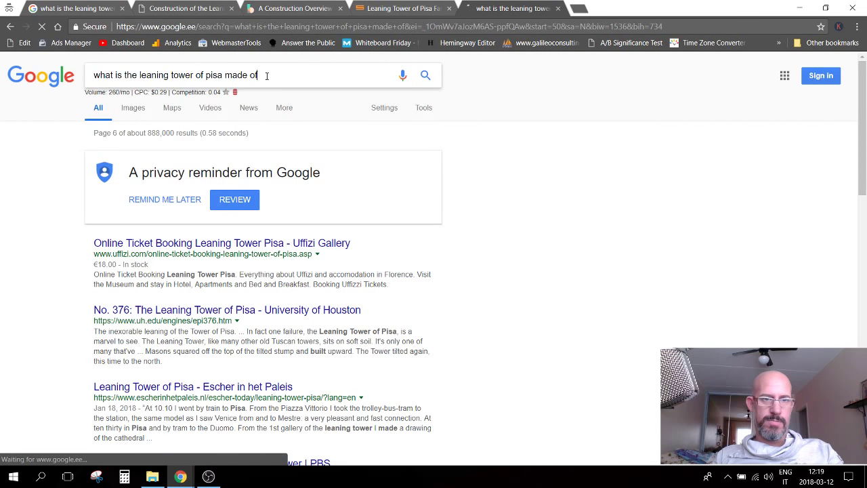
pyautogui.scroll(-1, 71, 187)
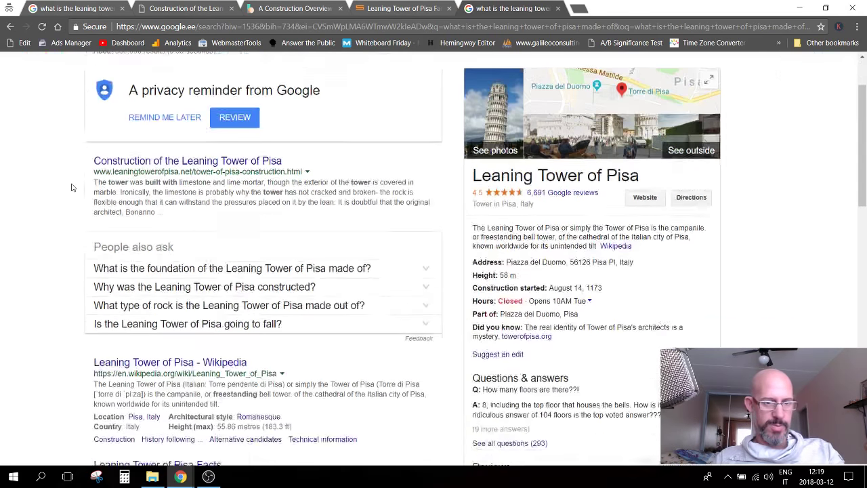
pyautogui.scroll(-2, 71, 187)
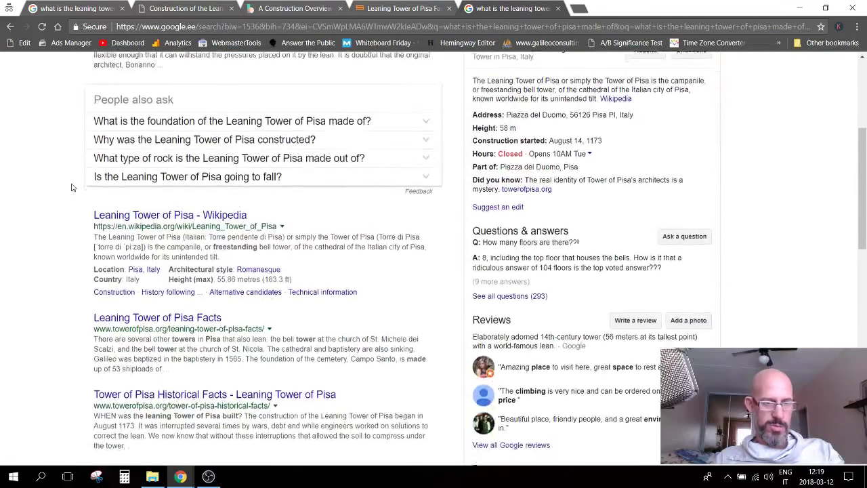
pyautogui.scroll(-8, 71, 187)
pyautogui.scroll(-2, 75, 193)
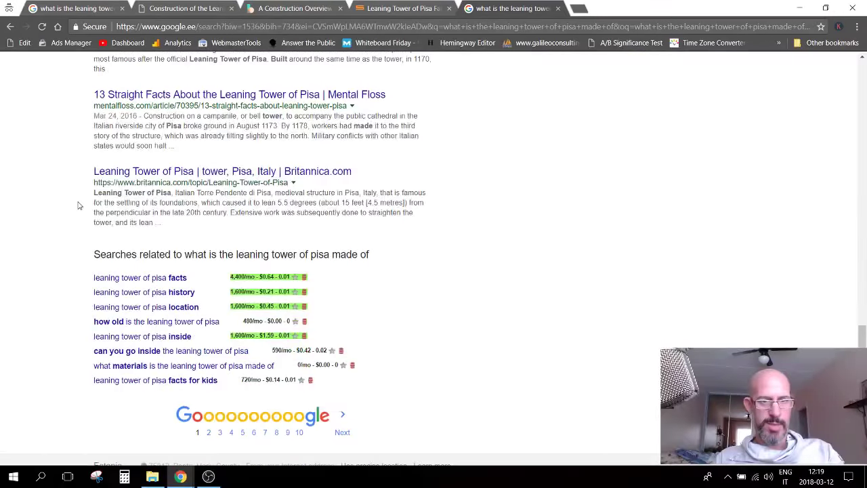
# Step: Look through the second page of results for the leaningtowerpisa.com article
pyautogui.click(209, 399)
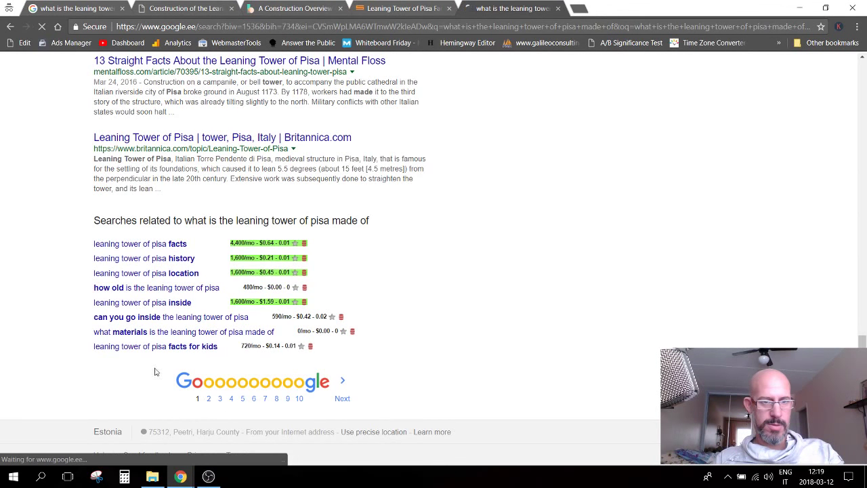
pyautogui.scroll(-1, 48, 228)
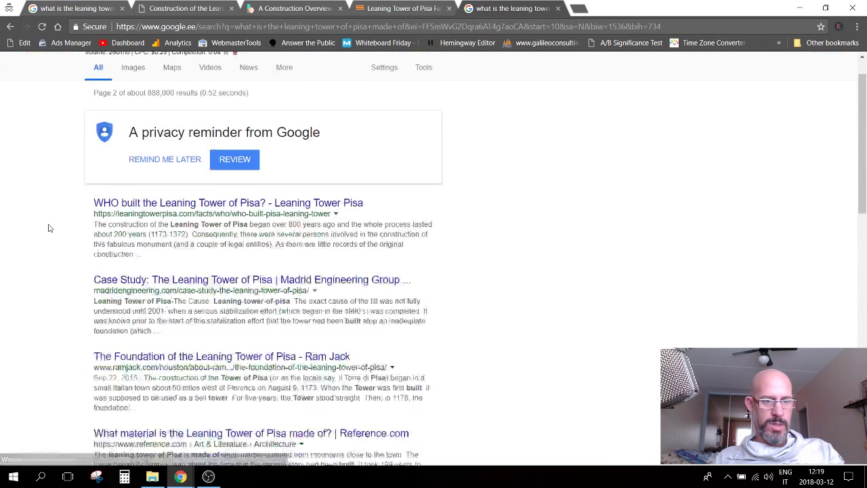
pyautogui.scroll(-8, 48, 229)
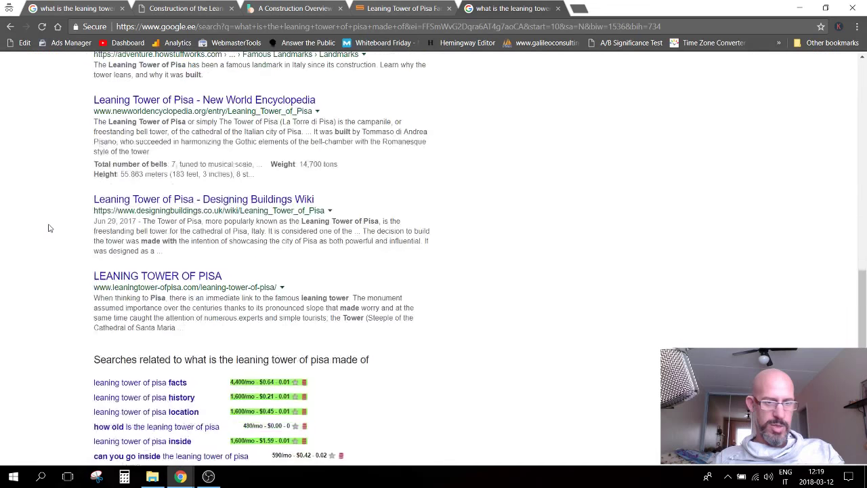
pyautogui.scroll(3, 46, 217)
pyautogui.scroll(5, 45, 210)
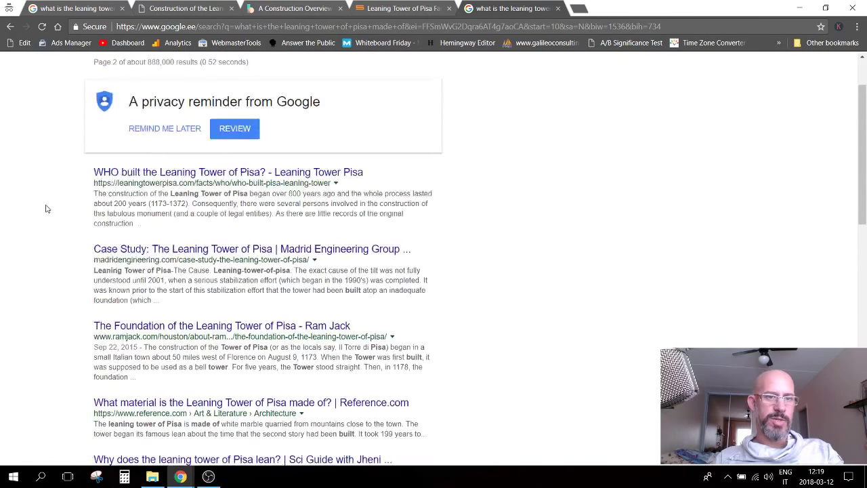
pyautogui.scroll(1, 46, 208)
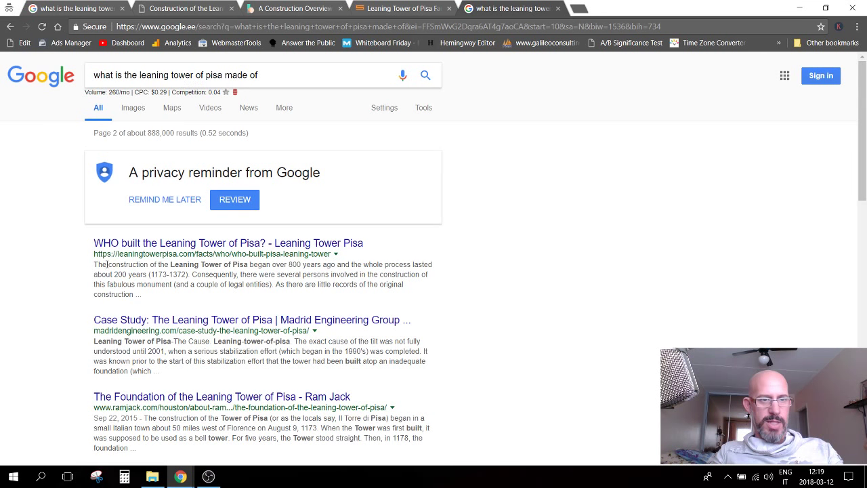
pyautogui.scroll(-5, 107, 264)
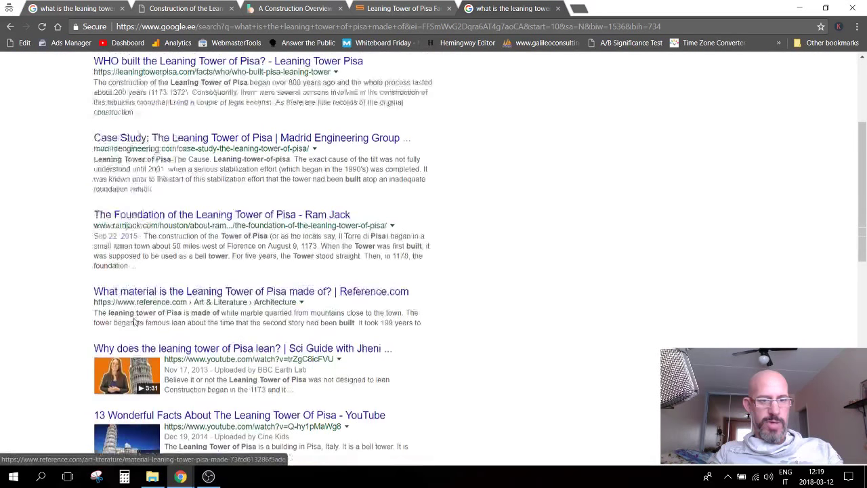
pyautogui.scroll(-5, 134, 322)
# Step: Return to the first page of results and scan it again for the article
pyautogui.click(217, 398)
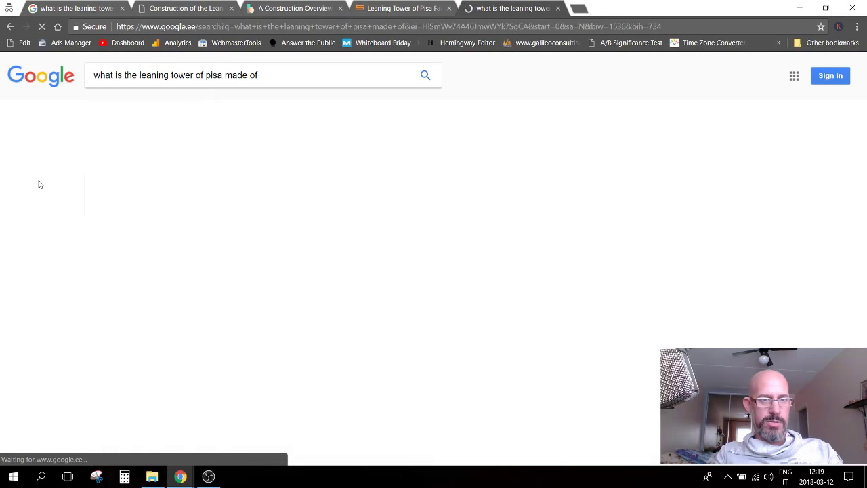
pyautogui.scroll(-4, 61, 238)
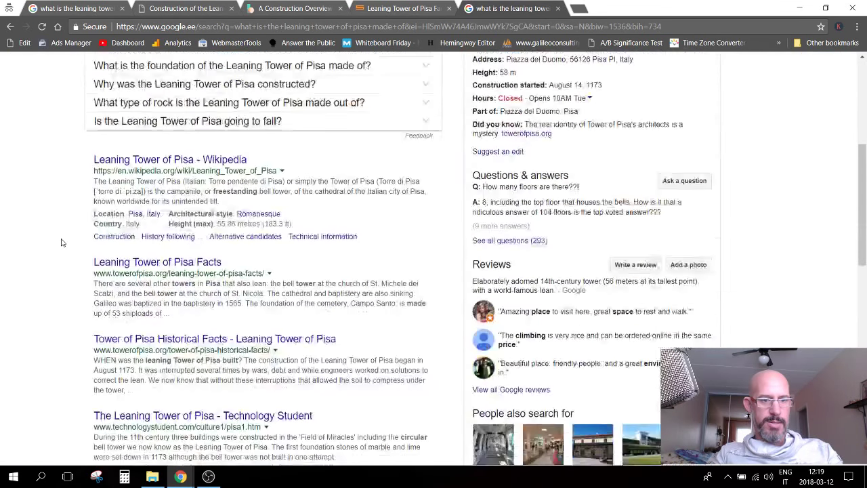
pyautogui.scroll(-1, 61, 242)
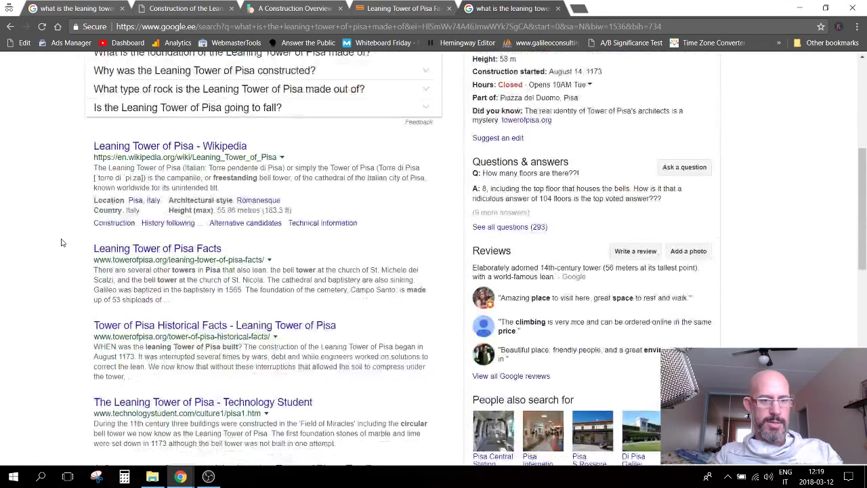
pyautogui.scroll(-5, 61, 242)
pyautogui.scroll(8, 61, 242)
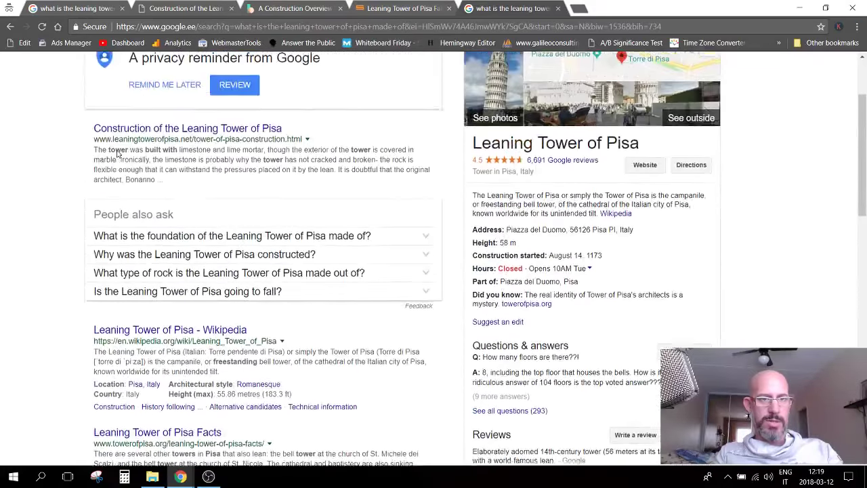
pyautogui.scroll(2, 118, 154)
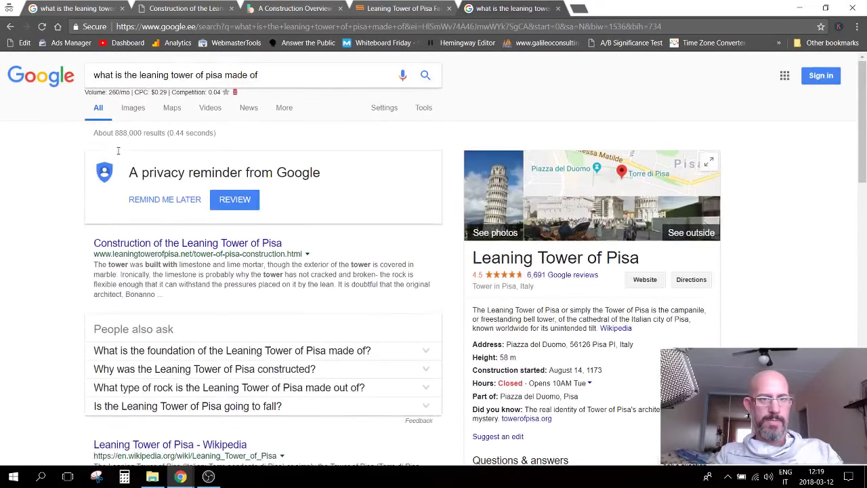
# Step: Search Google for site:leaningtowerpisa.com to list the site's indexed pages
pyautogui.tripleClick(265, 76)
pyautogui.write('site:')
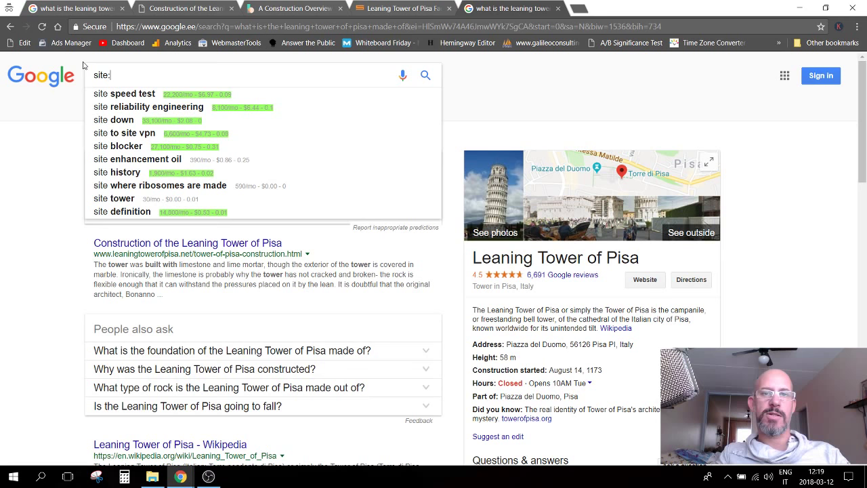
pyautogui.write('leaningot')
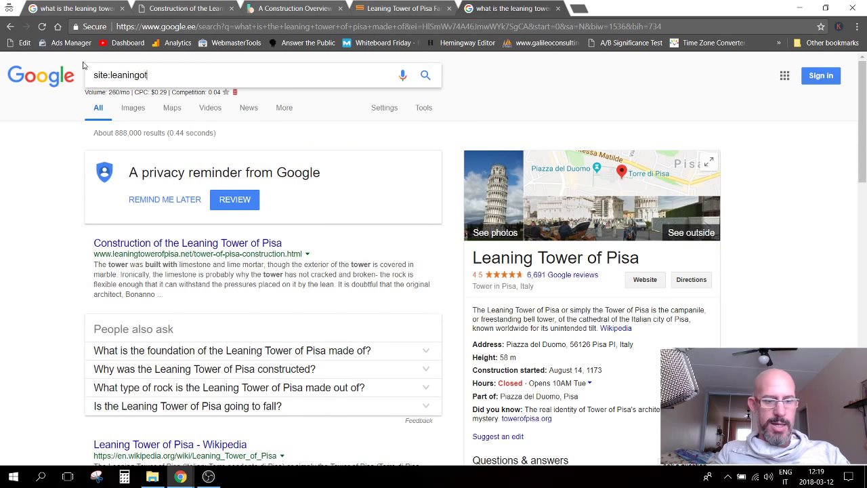
pyautogui.press('BackSpace')
pyautogui.press('BackSpace')
pyautogui.write('towe')
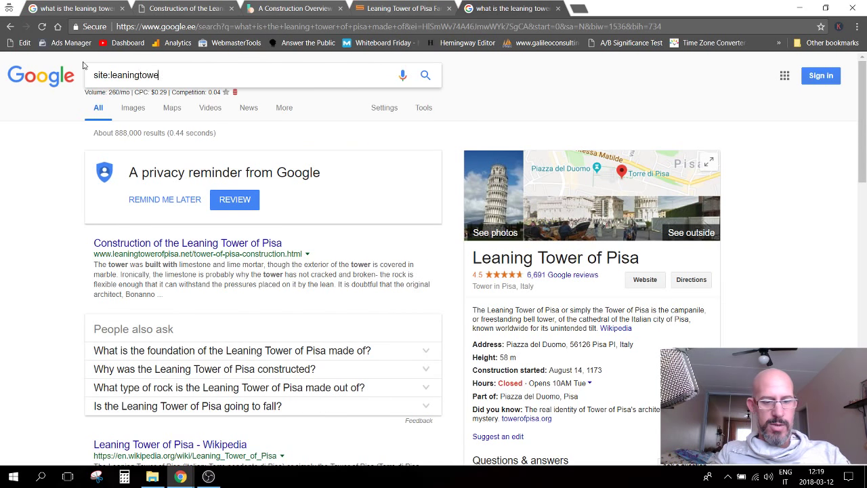
pyautogui.write('rpisa.com')
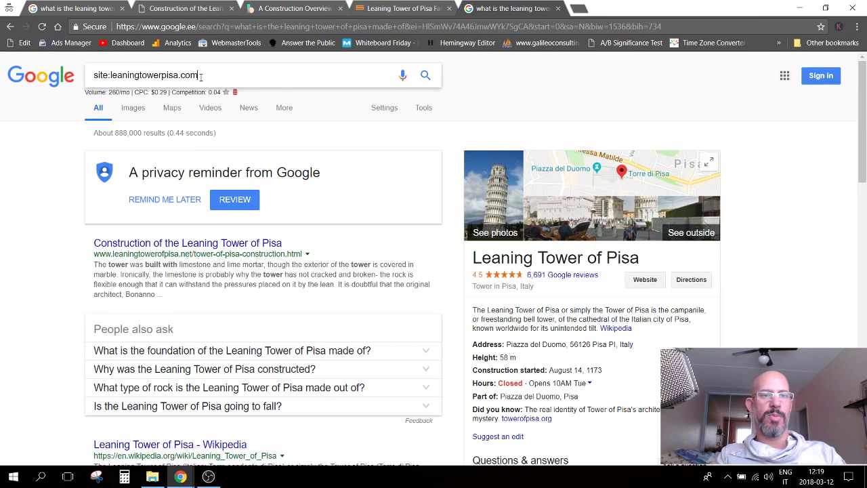
pyautogui.press('Return')
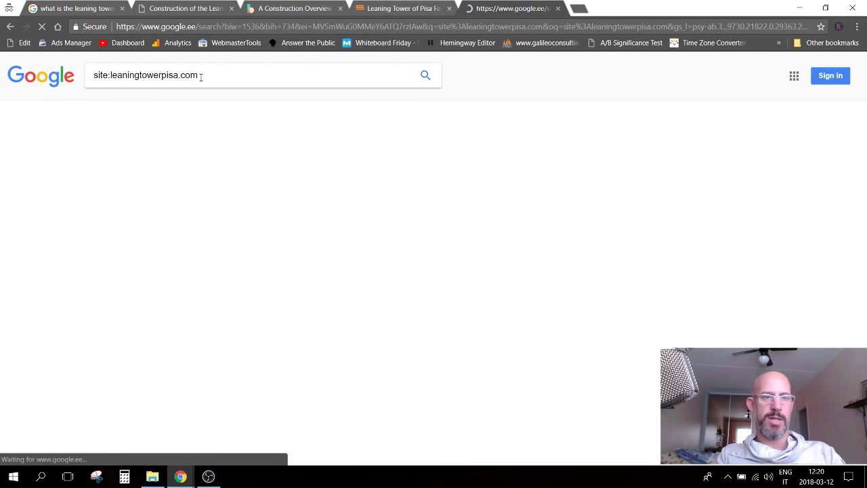
# Step: Look through all three pages of the site's indexed results for the new article
pyautogui.scroll(-10, 162, 188)
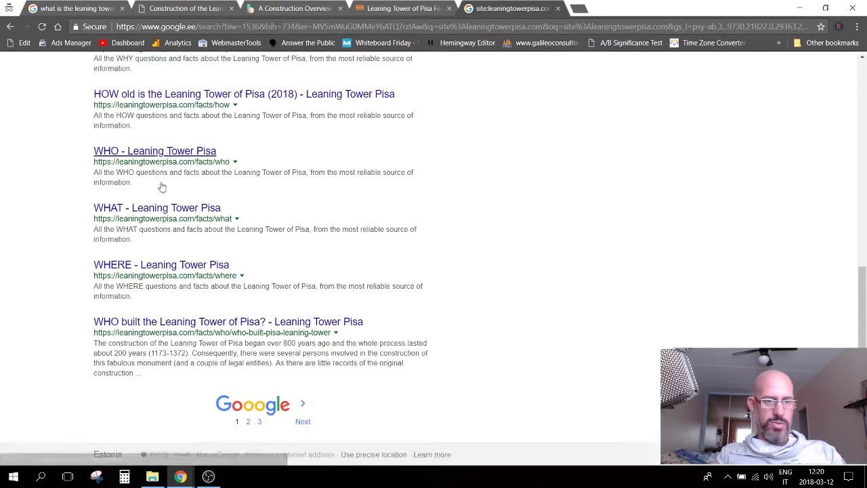
pyautogui.click(248, 400)
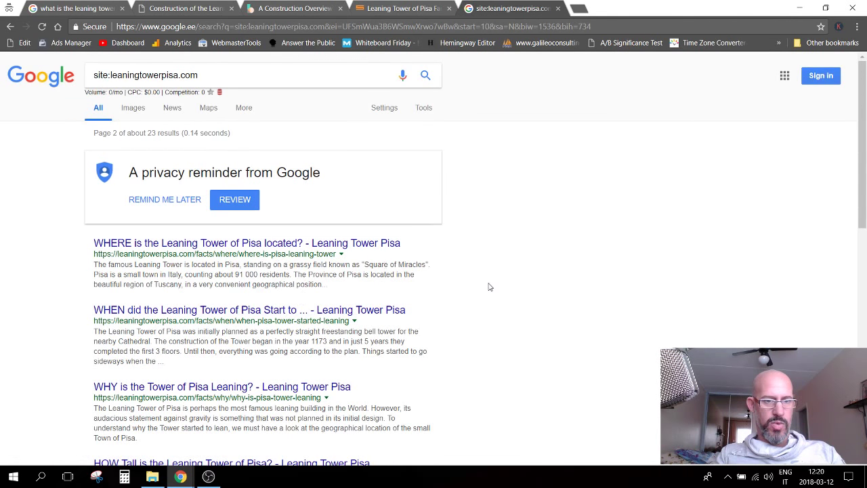
pyautogui.scroll(-1, 490, 288)
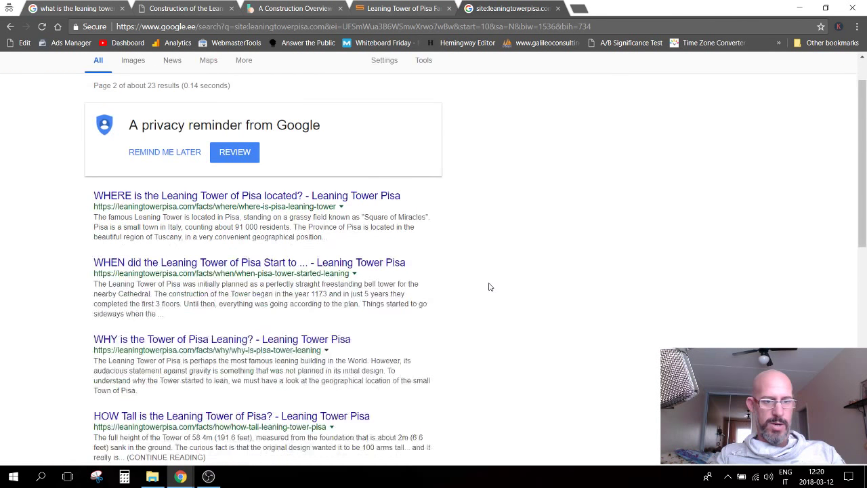
pyautogui.scroll(-10, 490, 287)
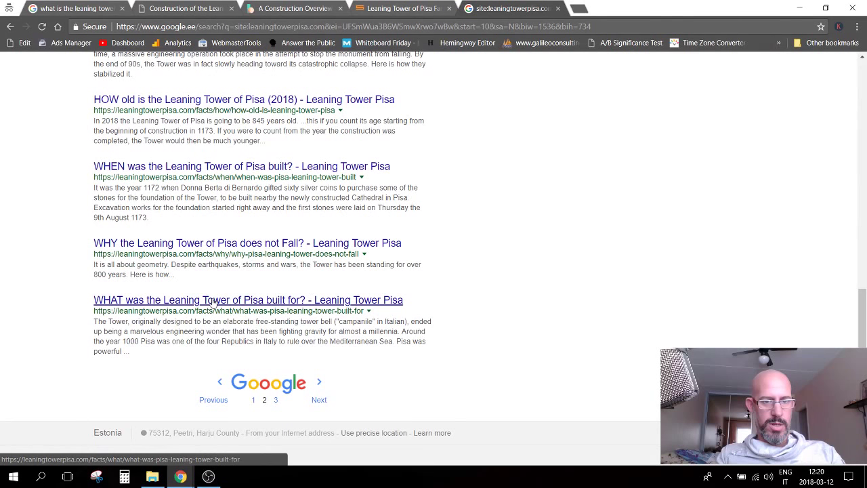
pyautogui.click(276, 401)
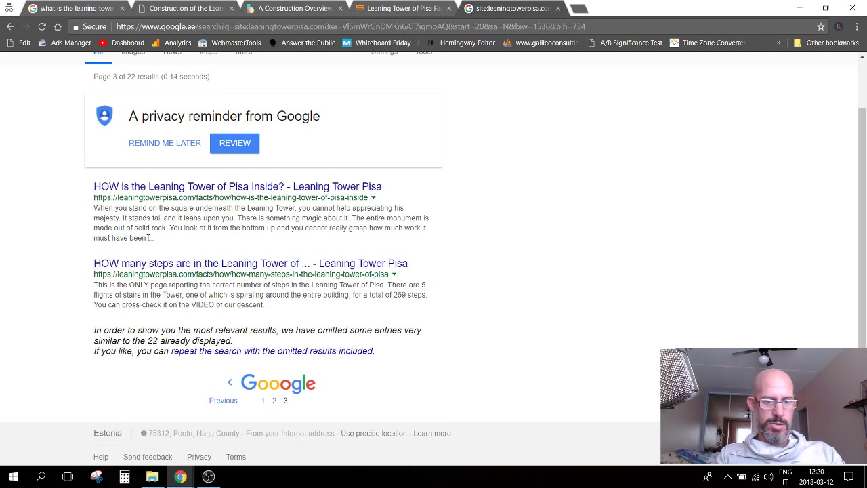
# Step: Repeat the site search with the omitted results included and check all three result pages for the new article
pyautogui.click(261, 351)
pyautogui.scroll(-2, 391, 330)
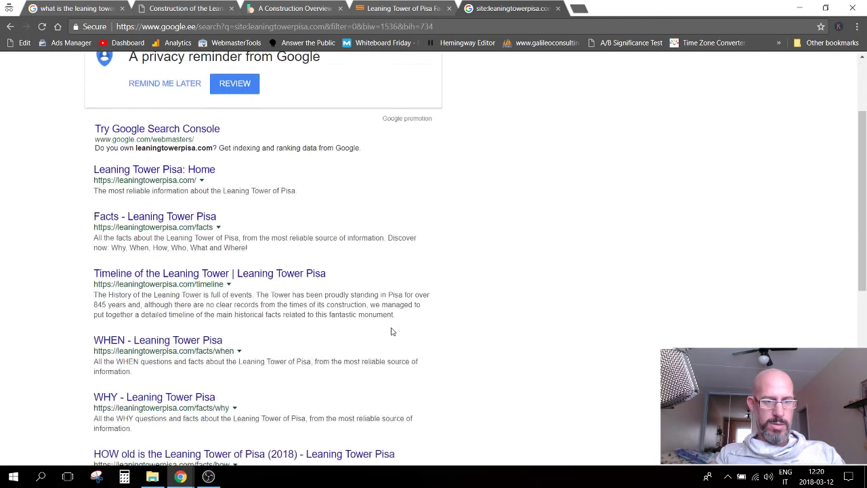
pyautogui.scroll(-3, 391, 332)
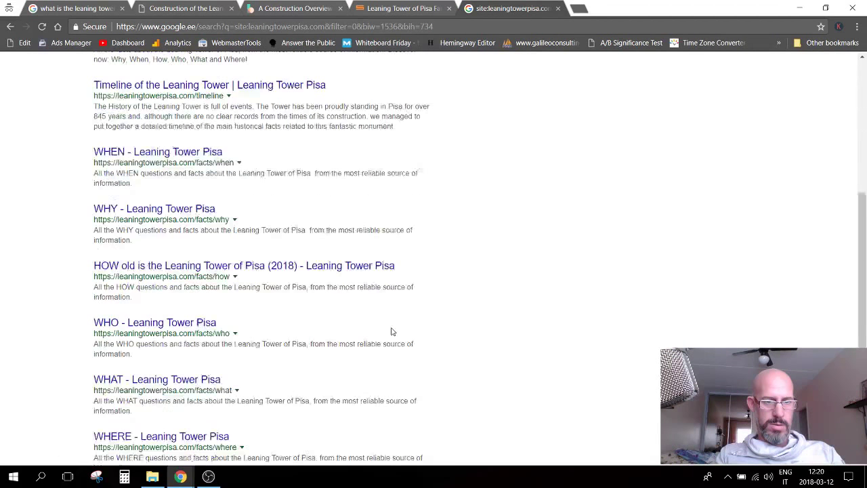
pyautogui.scroll(-3, 391, 331)
pyautogui.click(248, 398)
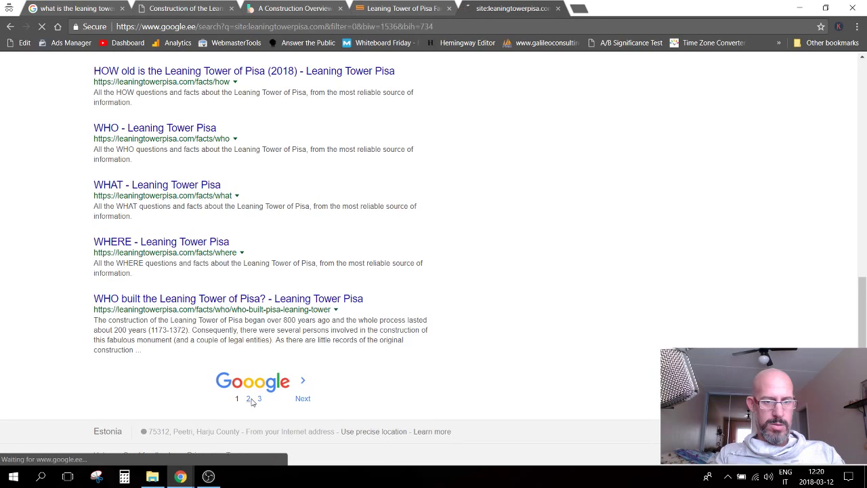
pyautogui.scroll(-1, 403, 331)
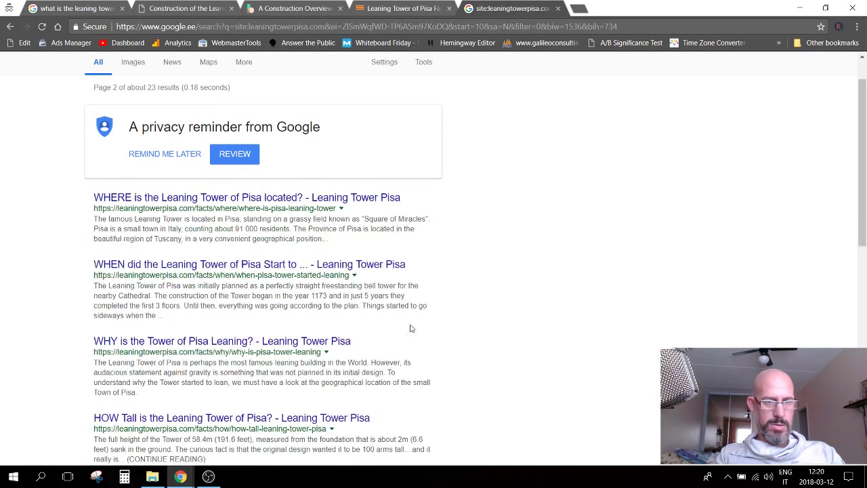
pyautogui.scroll(-8, 410, 329)
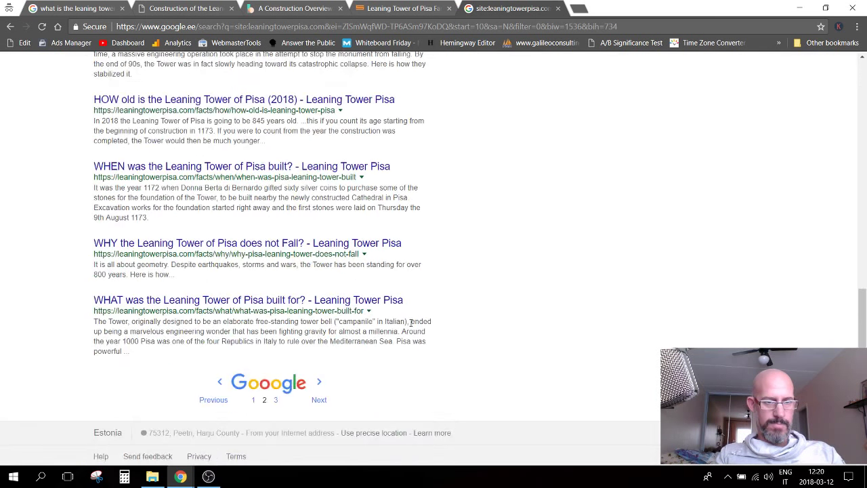
pyautogui.click(275, 399)
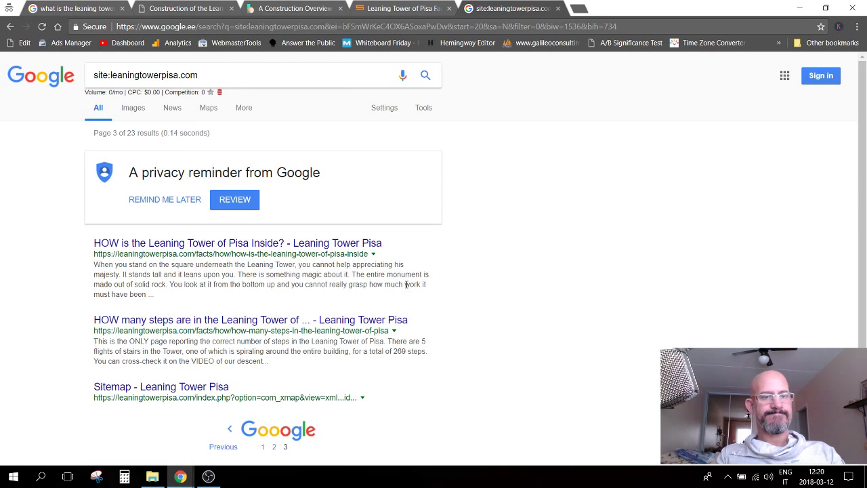
pyautogui.click(213, 74)
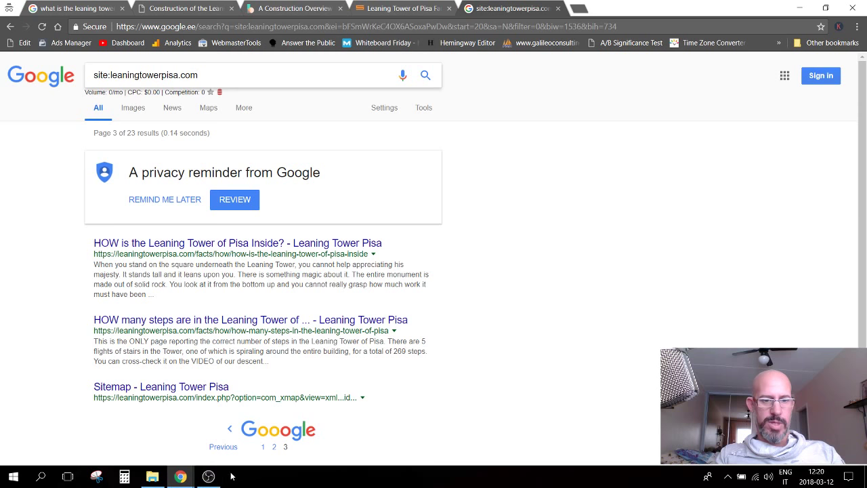
# Step: Open Google+ from the Search Console account and draft a public post reading "what is the leaning tower of pisa made of"
pyautogui.click(182, 477)
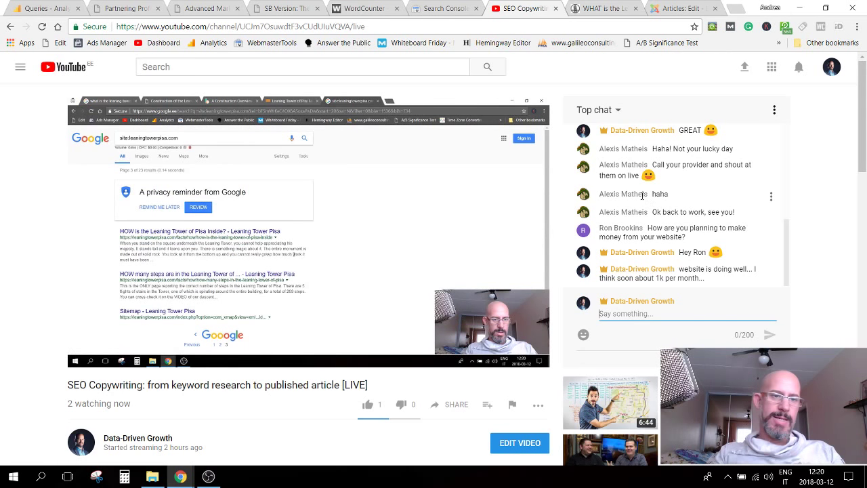
pyautogui.click(464, 13)
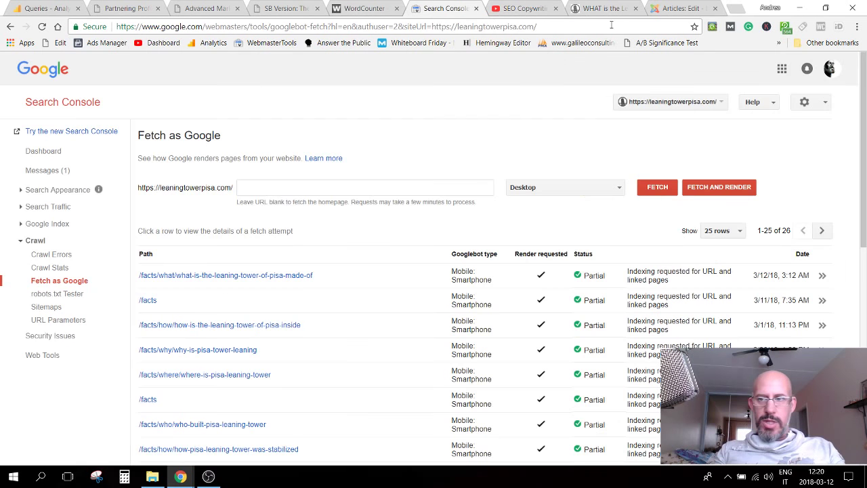
pyautogui.click(830, 69)
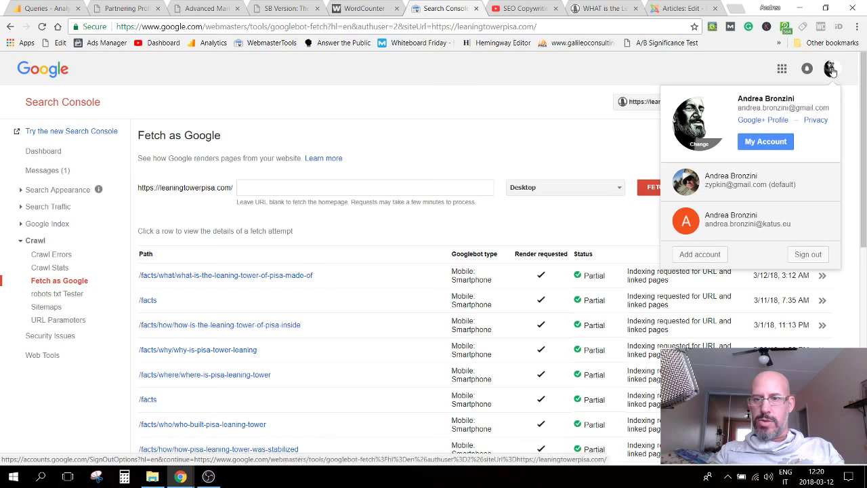
pyautogui.click(782, 69)
pyautogui.click(800, 238)
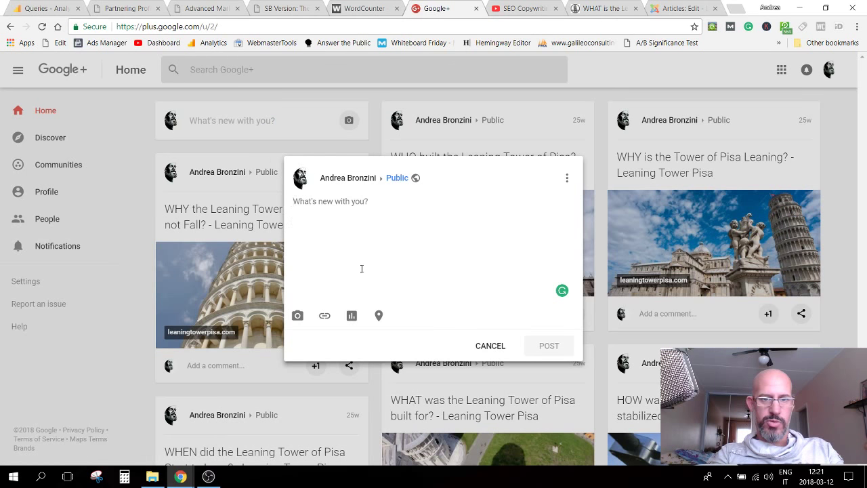
pyautogui.write('what is the leaning tower of pisa made of')
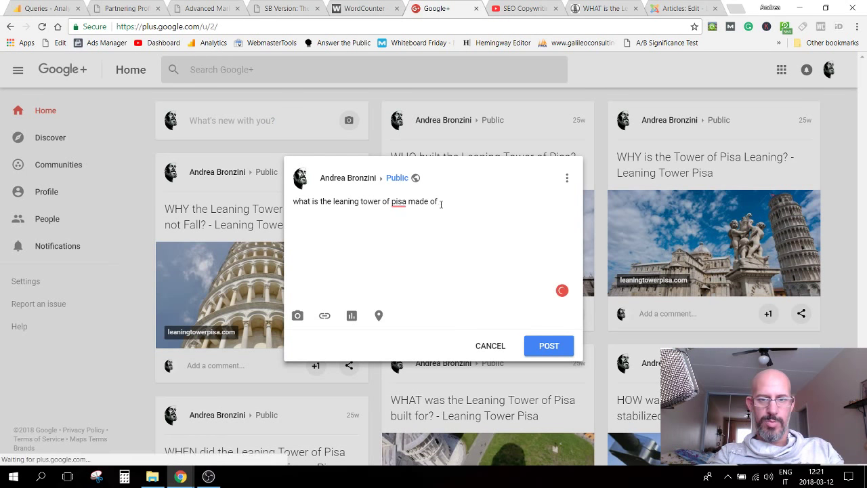
# Step: Reload the published article "WHAT is the Leaning Tower of Pisa made of?" at its own address and copy its URL
pyautogui.hotkey('ctrl', 'Tab')
pyautogui.hotkey('ctrl', 'Tab')
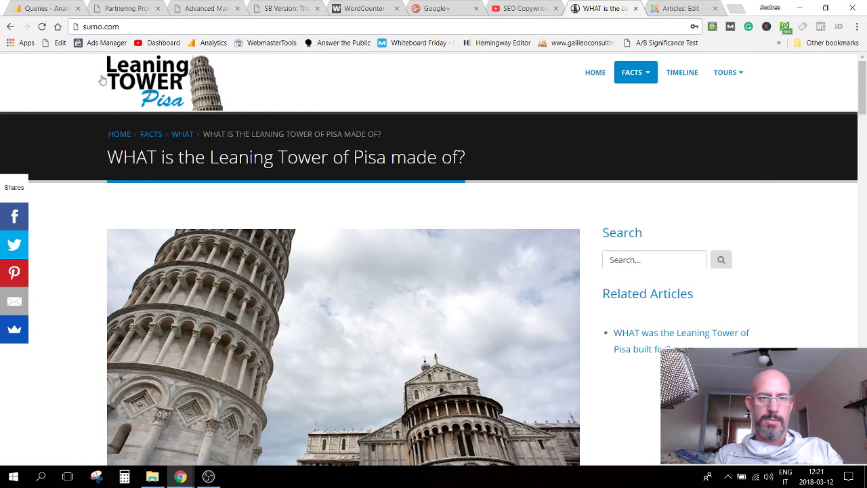
pyautogui.hotkey('ctrl', 'l')
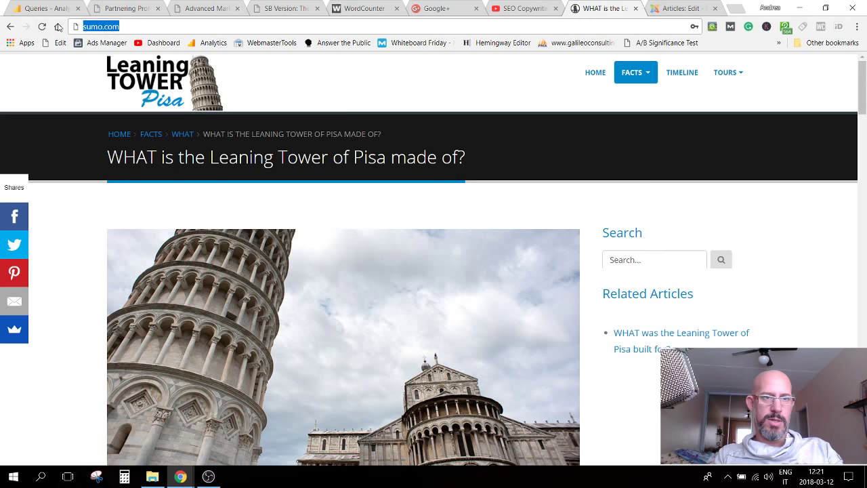
pyautogui.press('Return')
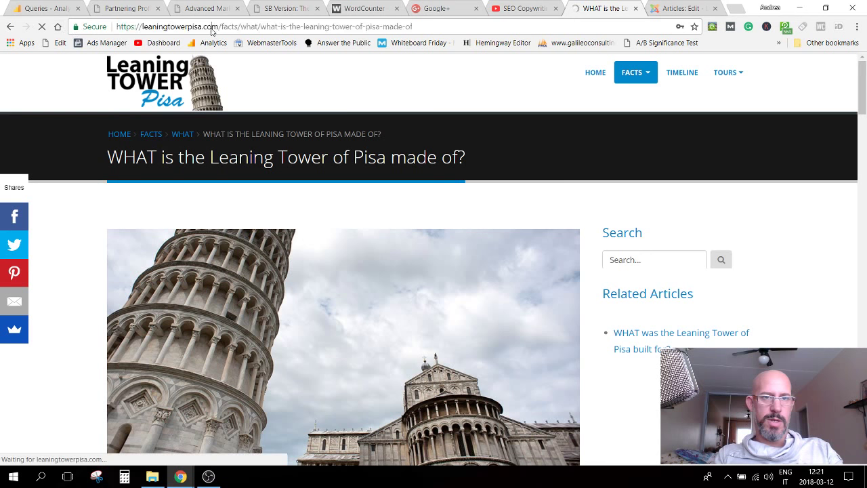
pyautogui.hotkey('ctrl', 'l')
pyautogui.hotkey('ctrl', 'c')
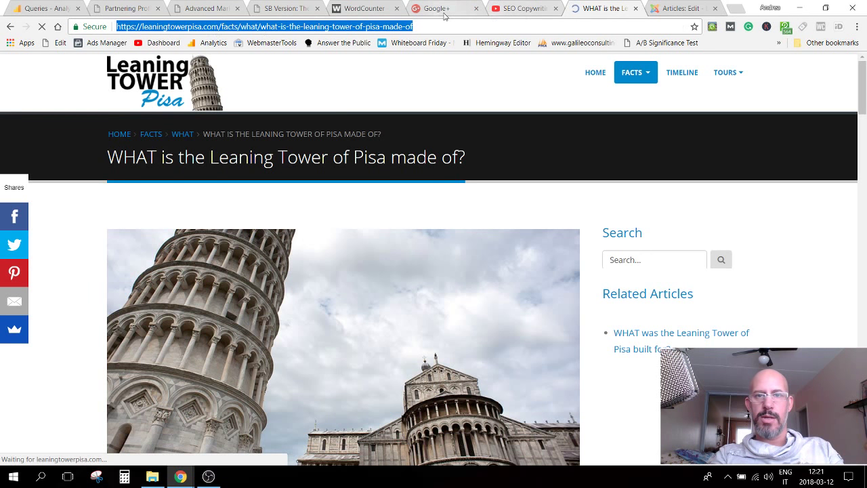
# Step: Insert the article URL into the Google+ draft as a link preview and publish the post publicly
pyautogui.click(443, 10)
pyautogui.hotkey('ctrl', 'v')
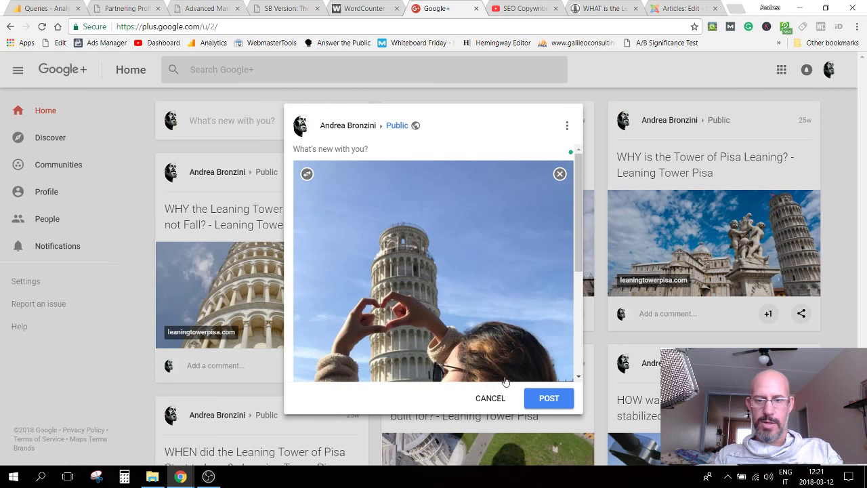
pyautogui.click(547, 398)
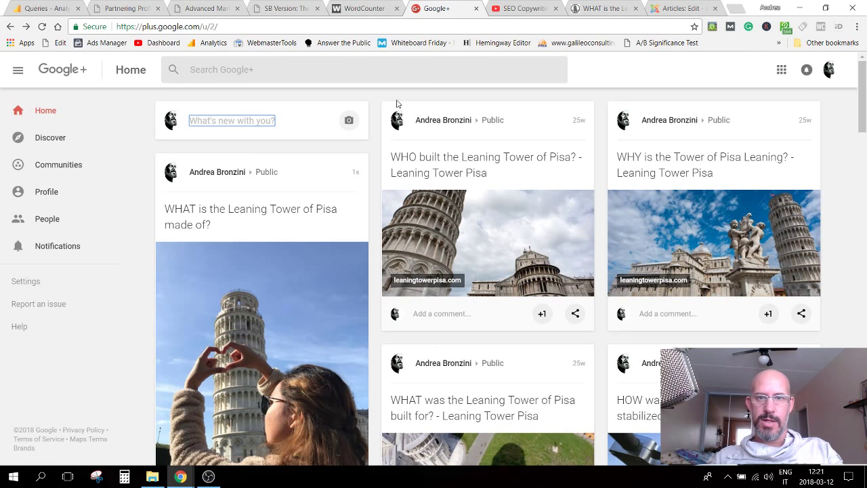
# Step: Switch back to the Google search window, rerun site:leaningtowerpisa.com and check all three result pages for the new article
pyautogui.click(647, 11)
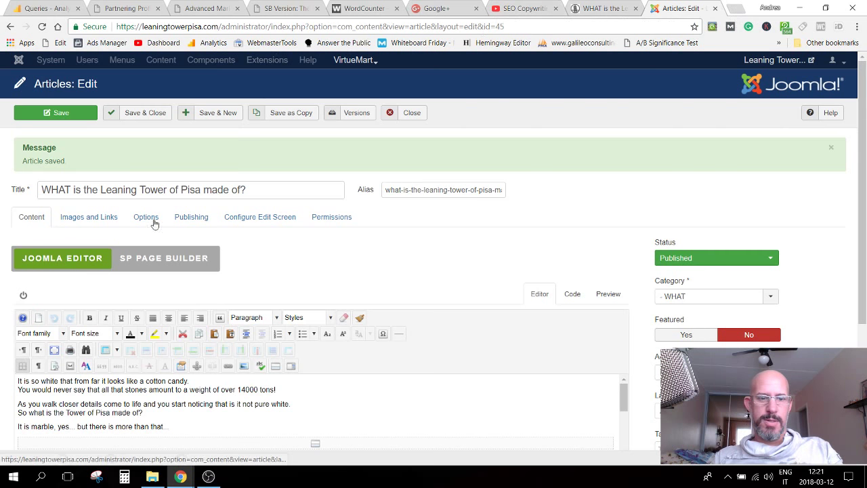
pyautogui.moveTo(179, 478)
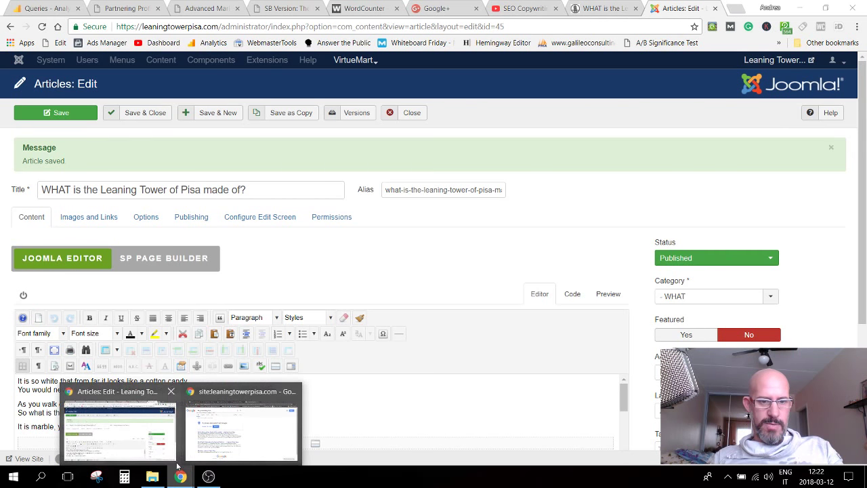
pyautogui.click(242, 424)
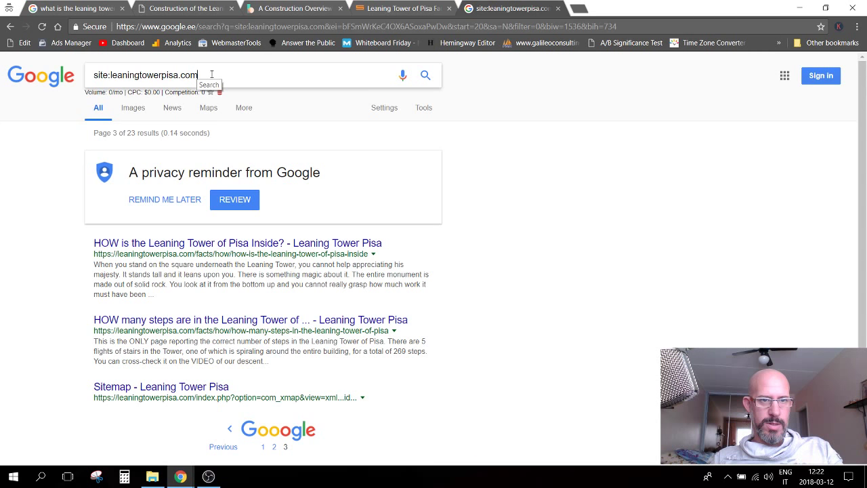
pyautogui.press('Return')
pyautogui.scroll(-10, 267, 210)
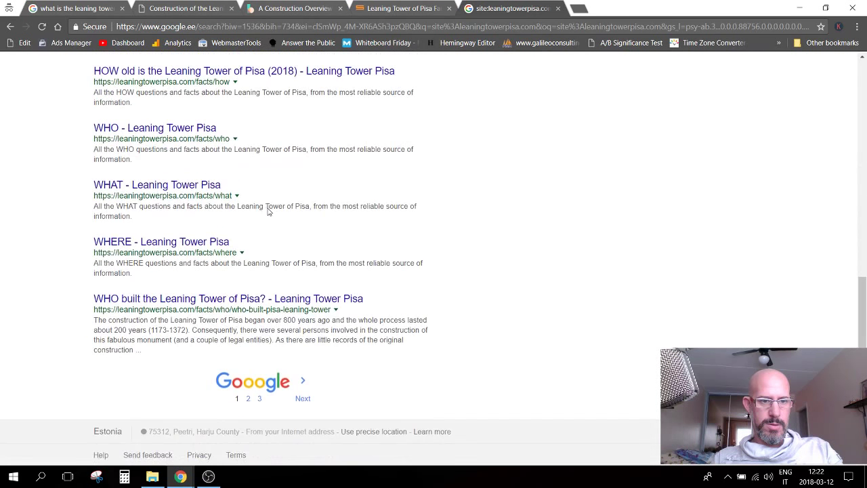
pyautogui.click(248, 398)
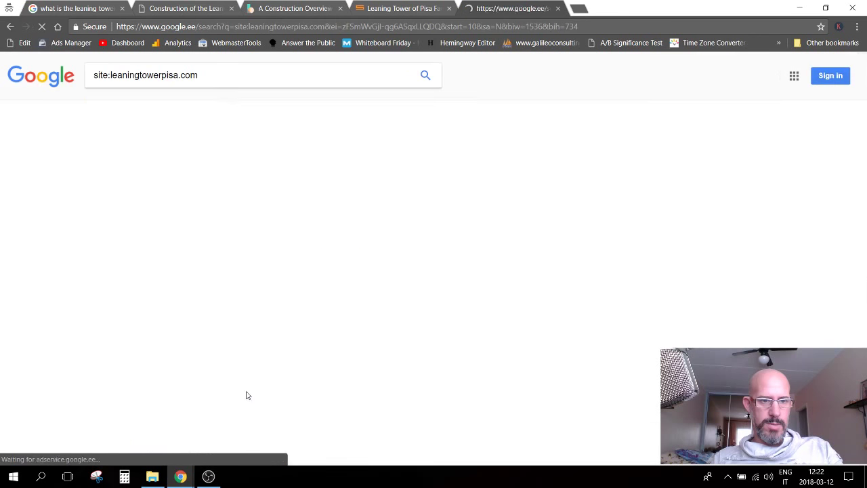
pyautogui.scroll(-1, 345, 309)
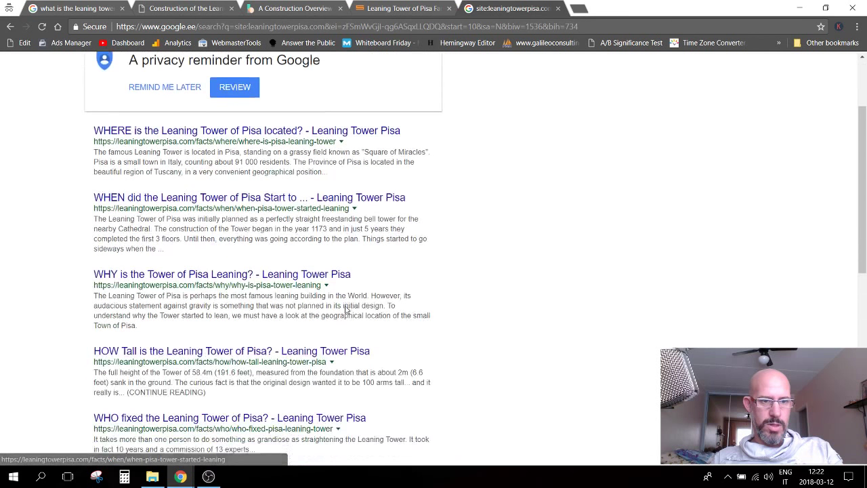
pyautogui.scroll(-10, 345, 309)
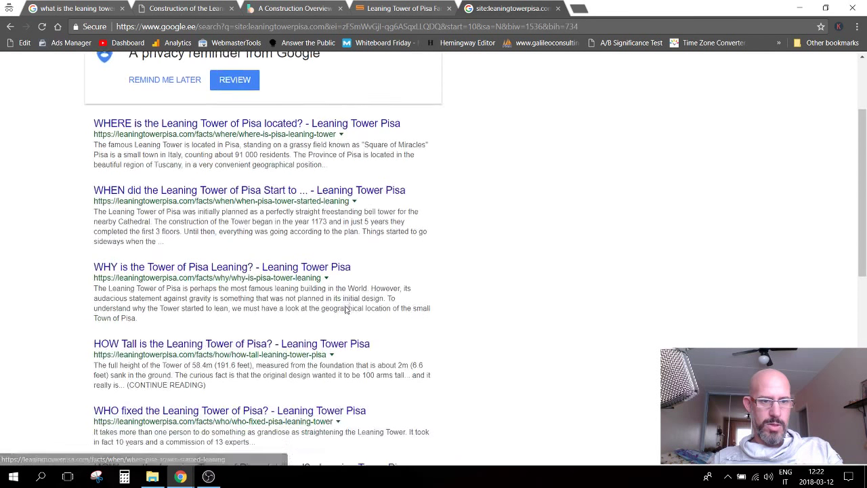
pyautogui.click(277, 403)
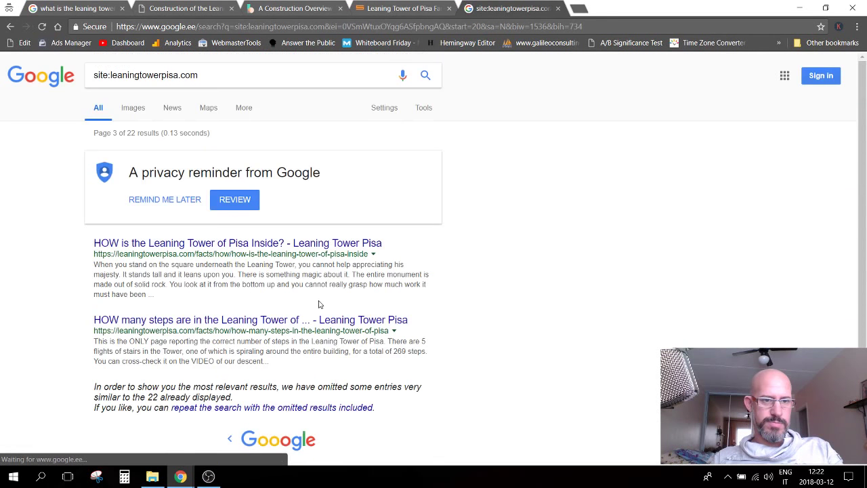
pyautogui.scroll(-2, 273, 381)
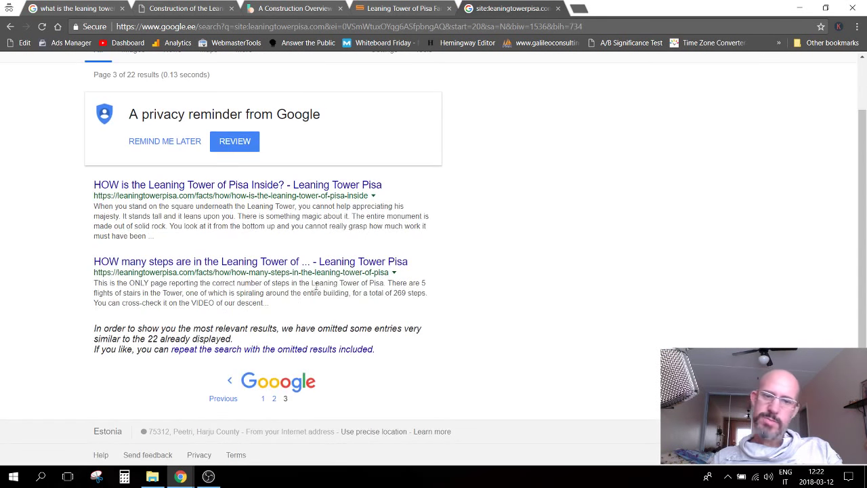
# Step: Go back to the first page of the site's indexed results and scan through to page 3 for the article
pyautogui.click(263, 399)
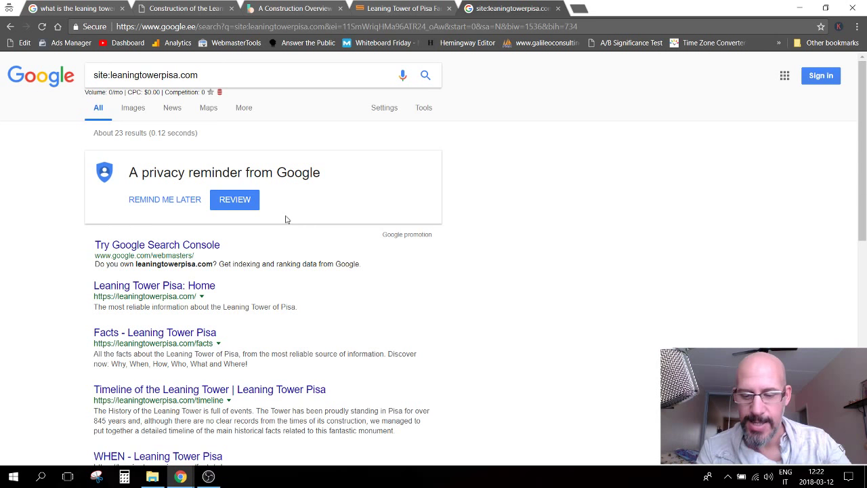
pyautogui.scroll(-2, 271, 219)
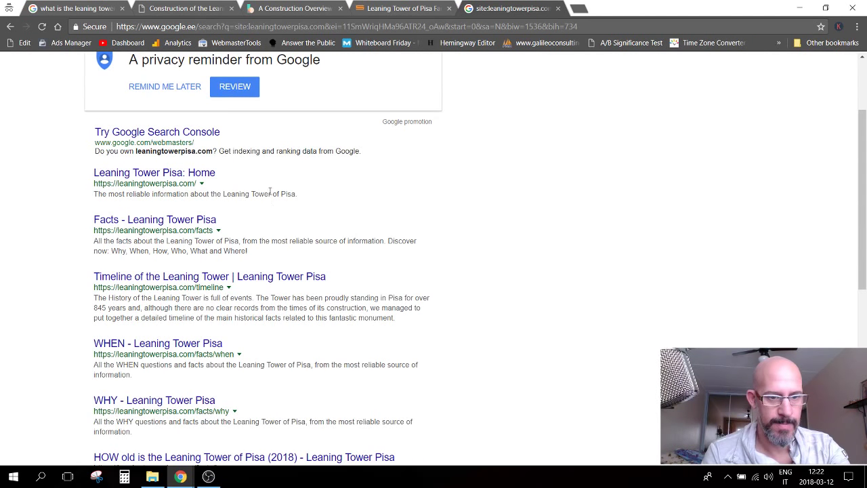
pyautogui.scroll(-3, 268, 219)
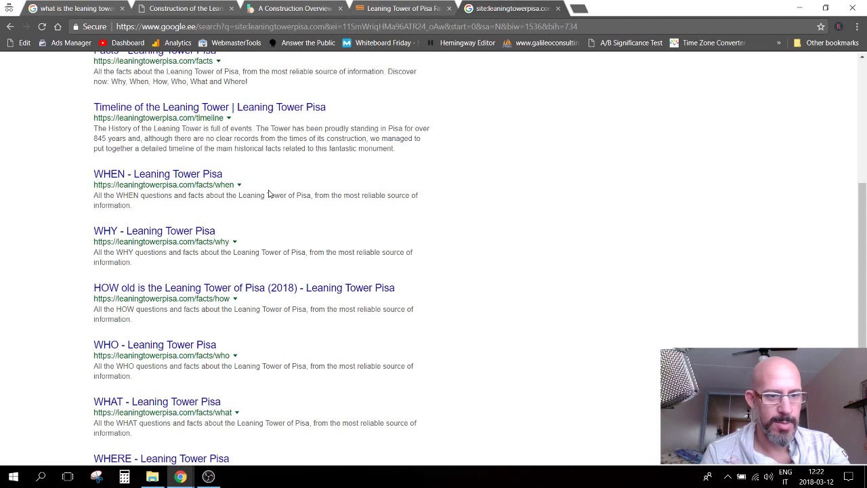
pyautogui.scroll(-4, 269, 195)
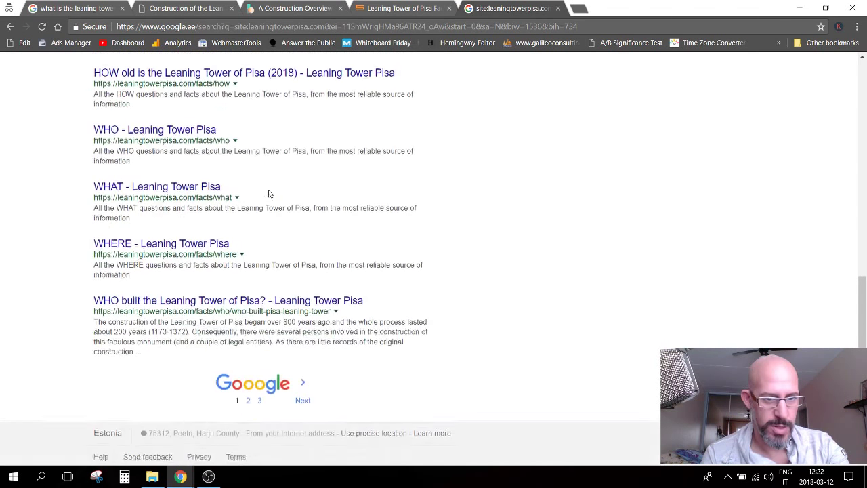
pyautogui.click(249, 399)
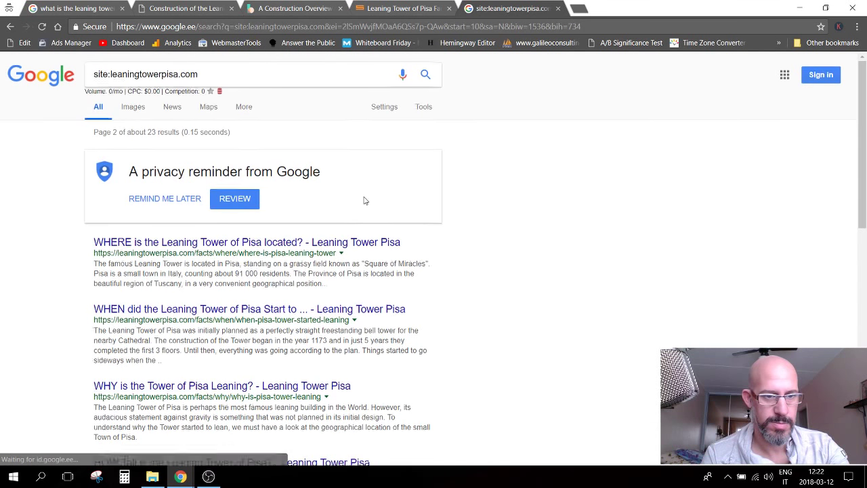
pyautogui.scroll(-10, 363, 199)
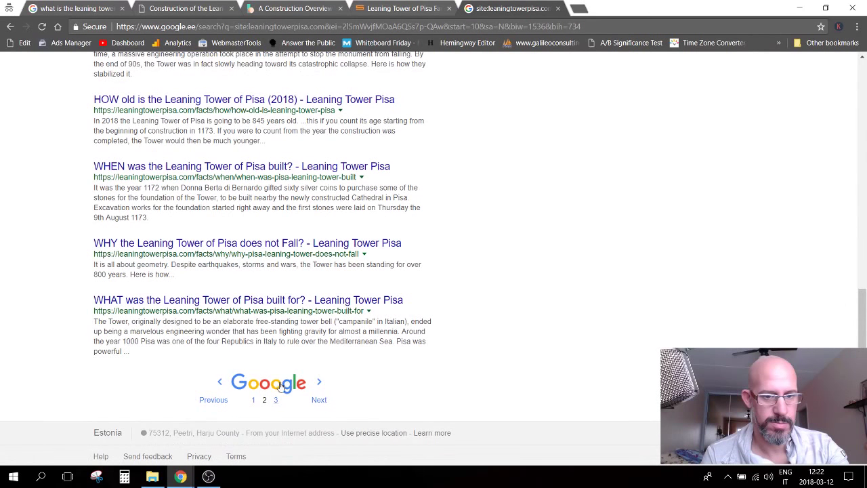
pyautogui.click(277, 403)
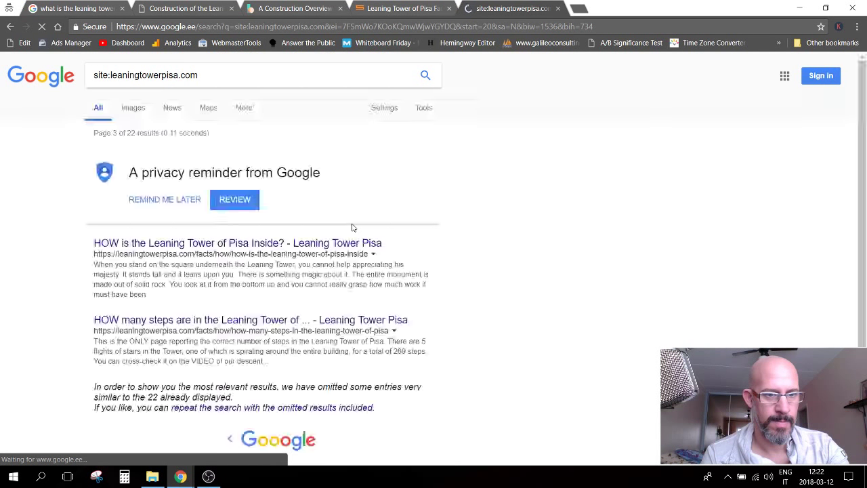
pyautogui.scroll(-1, 350, 226)
pyautogui.scroll(1, 300, 216)
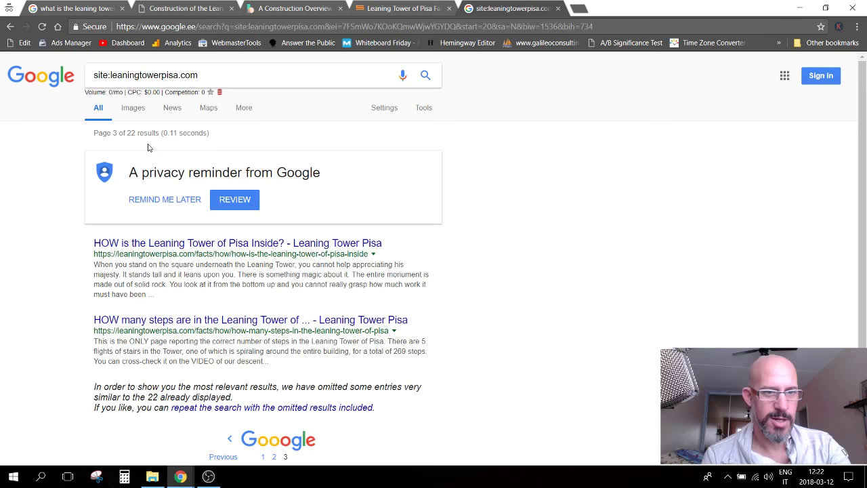
# Step: Return to page 1 of the site search and examine the listed pages once more, through to page 3
pyautogui.scroll(-1, 203, 305)
pyautogui.click(263, 397)
pyautogui.scroll(-3, 259, 224)
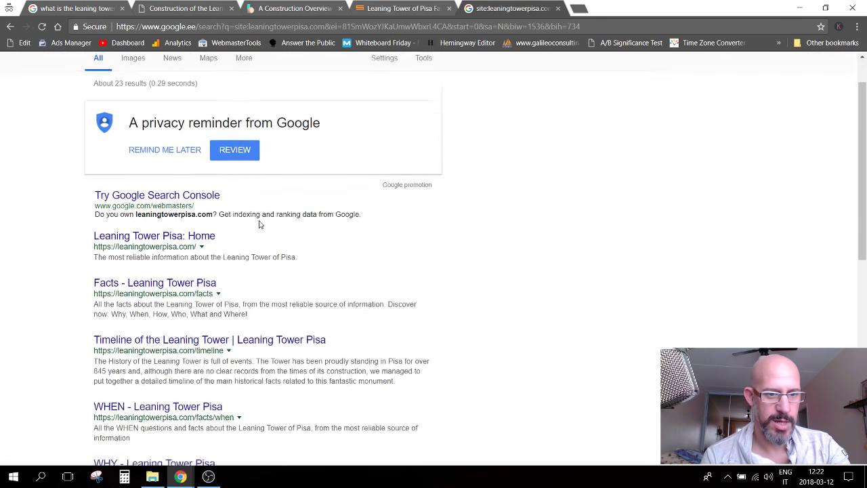
pyautogui.scroll(-2, 259, 224)
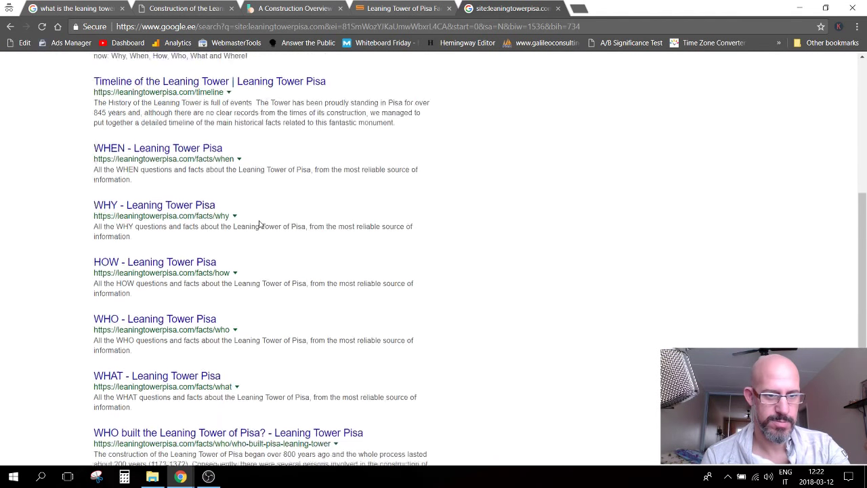
pyautogui.scroll(-2, 259, 224)
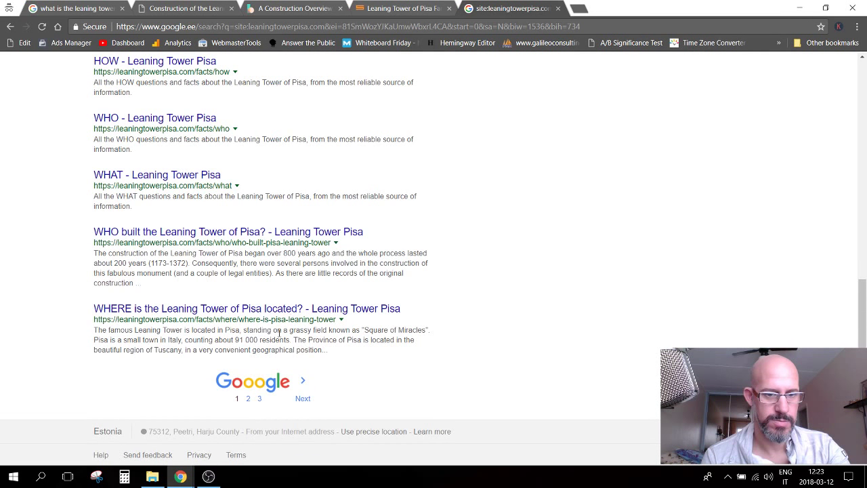
pyautogui.click(303, 398)
pyautogui.scroll(-1, 369, 296)
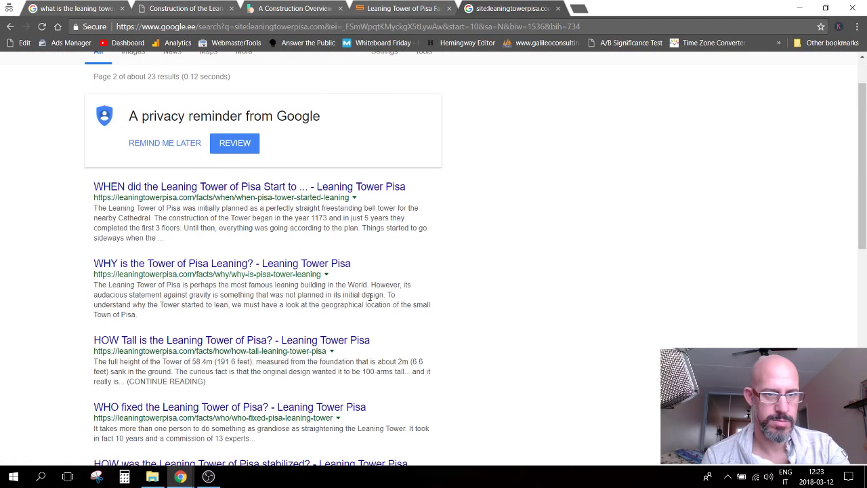
pyautogui.scroll(-3, 369, 296)
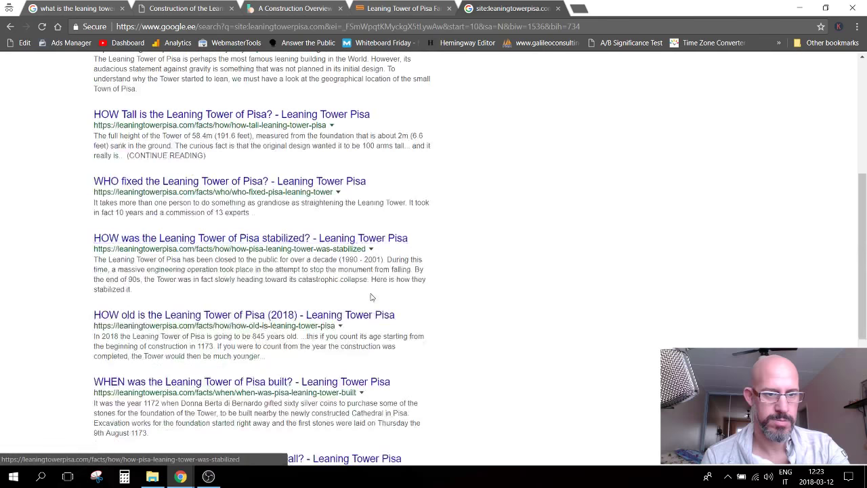
pyautogui.scroll(-3, 370, 297)
pyautogui.scroll(-1, 371, 296)
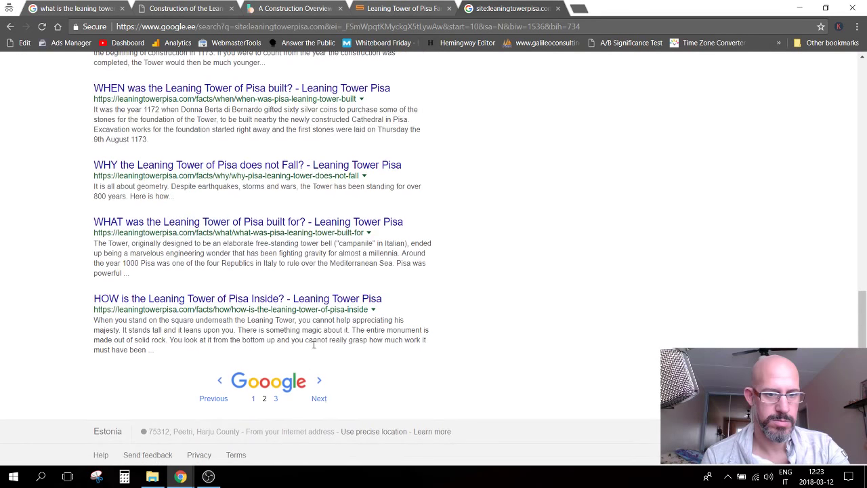
pyautogui.click(276, 399)
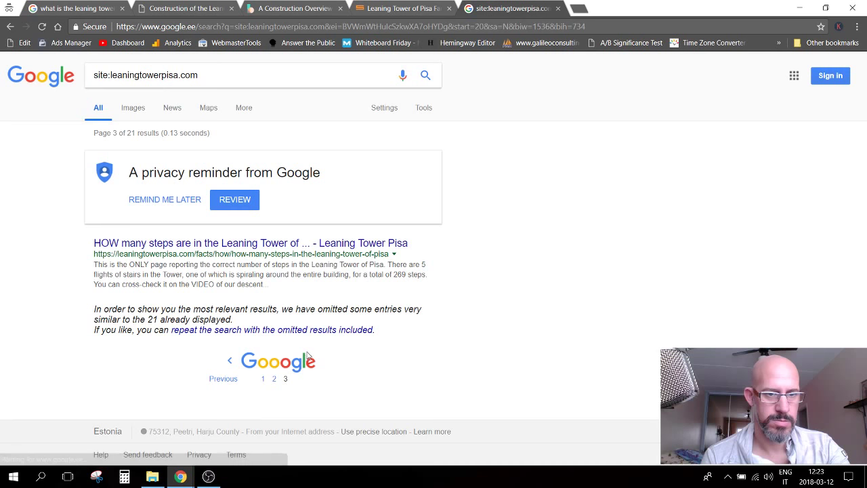
# Step: Go back to page 1 of the site:leaningtowerpisa.com results and scan the listed pages for the new article
pyautogui.click(263, 378)
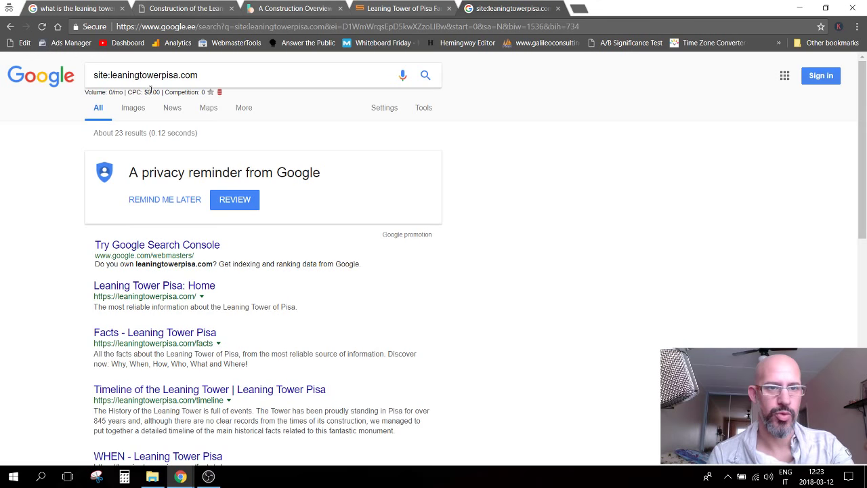
pyautogui.scroll(-5, 215, 92)
pyautogui.scroll(-1, 215, 92)
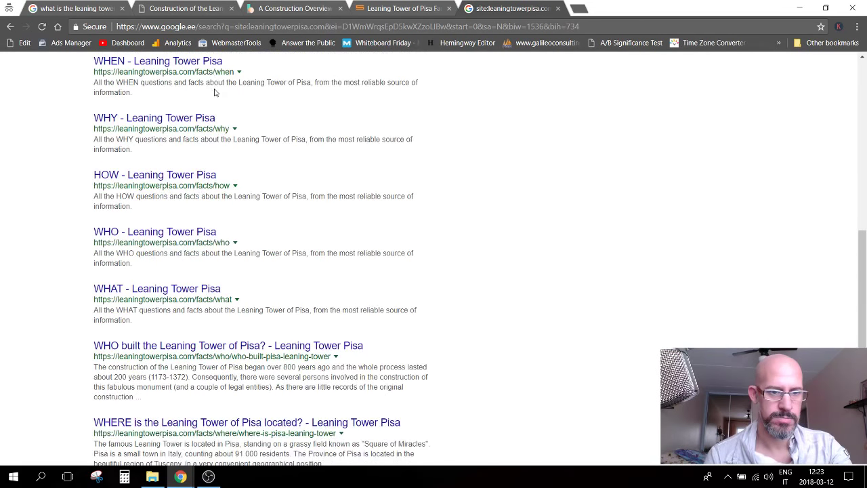
pyautogui.scroll(6, 212, 92)
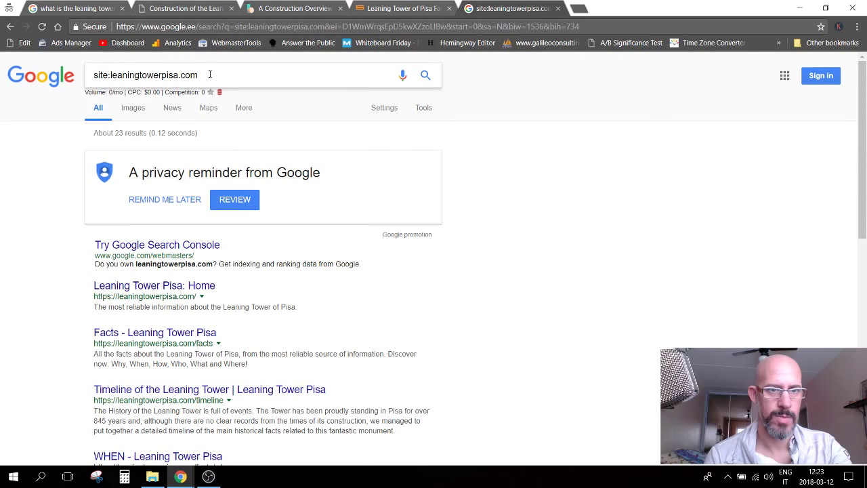
# Step: Search Google in a new tab for "what is the leaning tower of pisa made of" and scan the results for the article's ranking
pyautogui.hotkey('ctrl', 'shift', 'n')
pyautogui.write('wha')
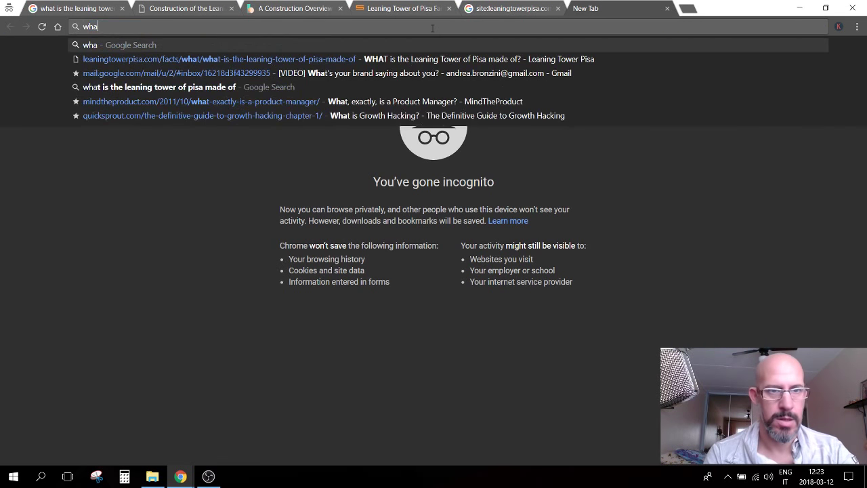
pyautogui.click(180, 88)
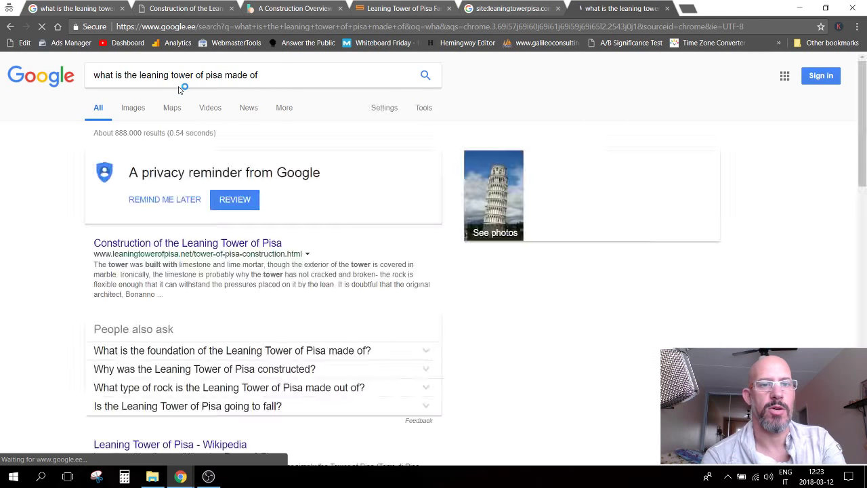
pyautogui.scroll(-8, 48, 224)
pyautogui.scroll(-4, 48, 223)
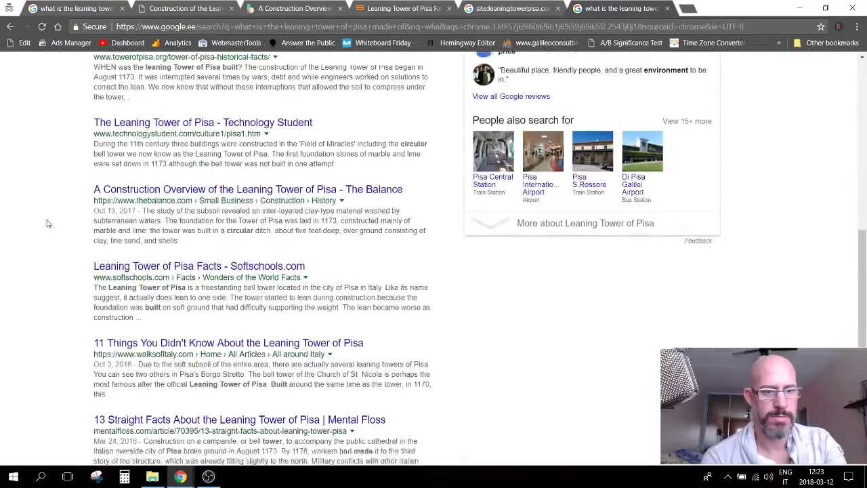
pyautogui.scroll(4, 47, 220)
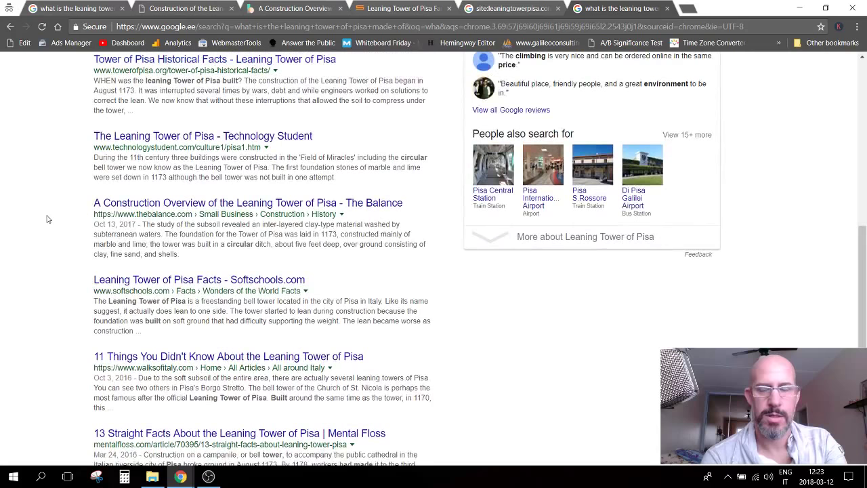
pyautogui.scroll(10, 47, 219)
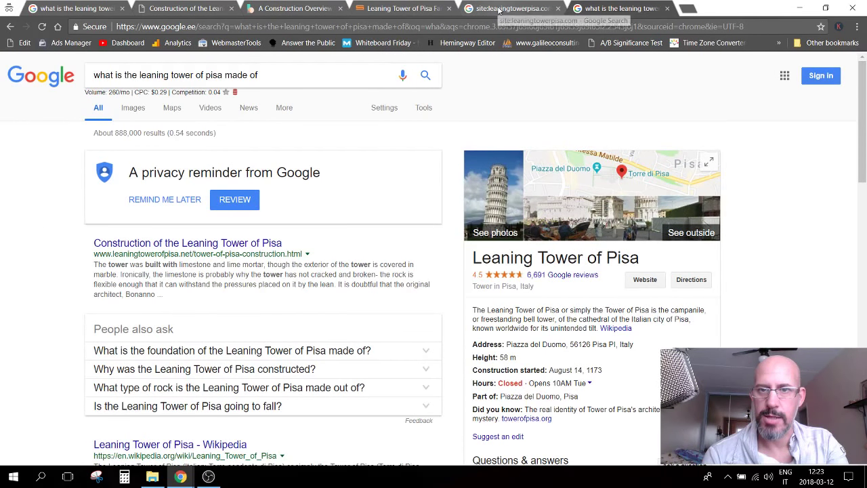
# Step: Return to the site:leaningtowerpisa.com search, rerun it and look through the first results page for the article
pyautogui.click(498, 9)
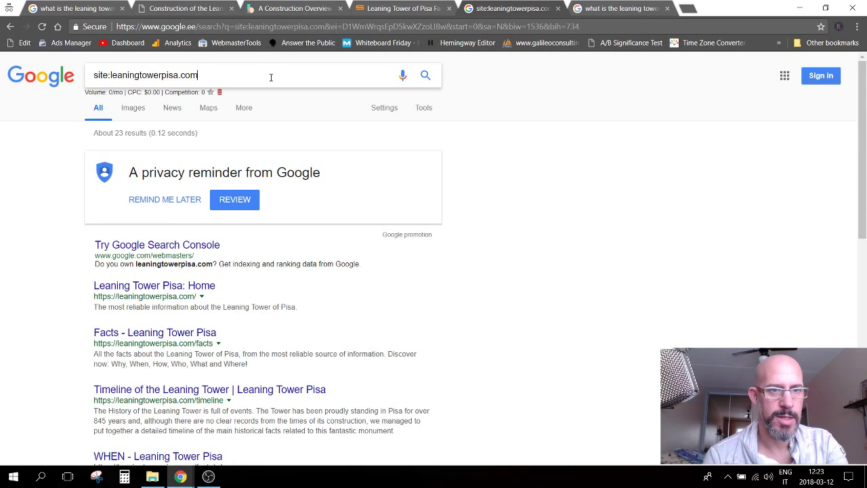
pyautogui.click(270, 77)
pyautogui.press('Return')
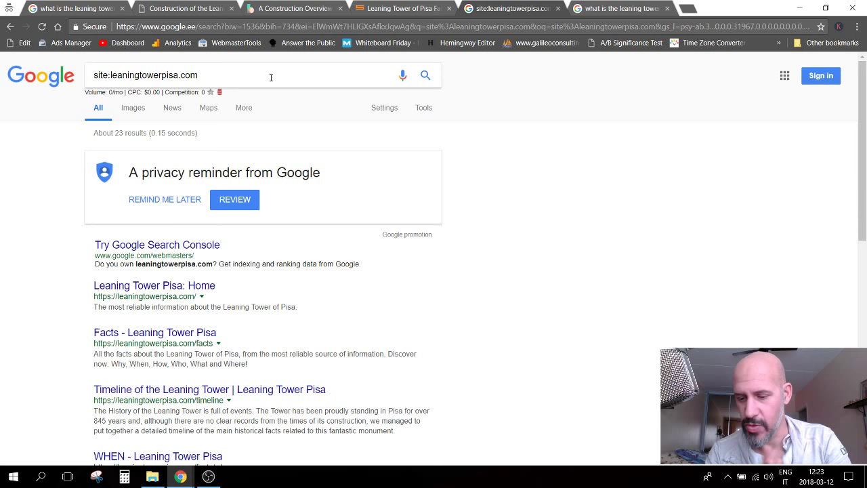
pyautogui.scroll(-3, 333, 237)
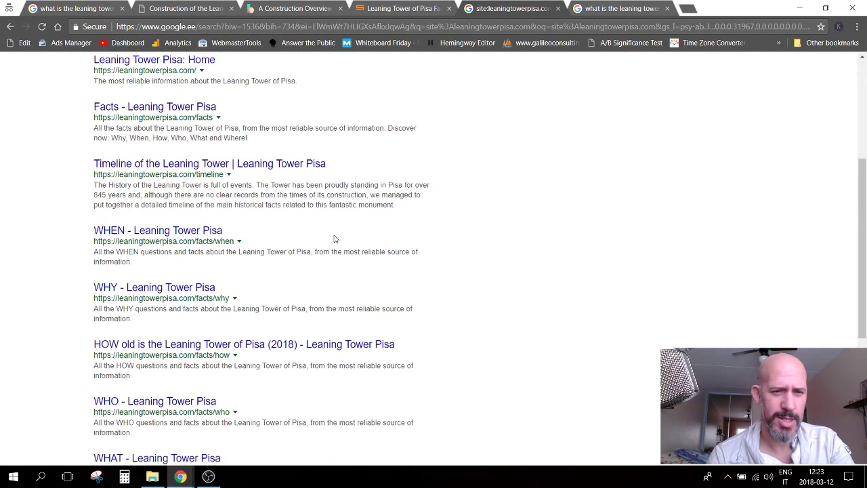
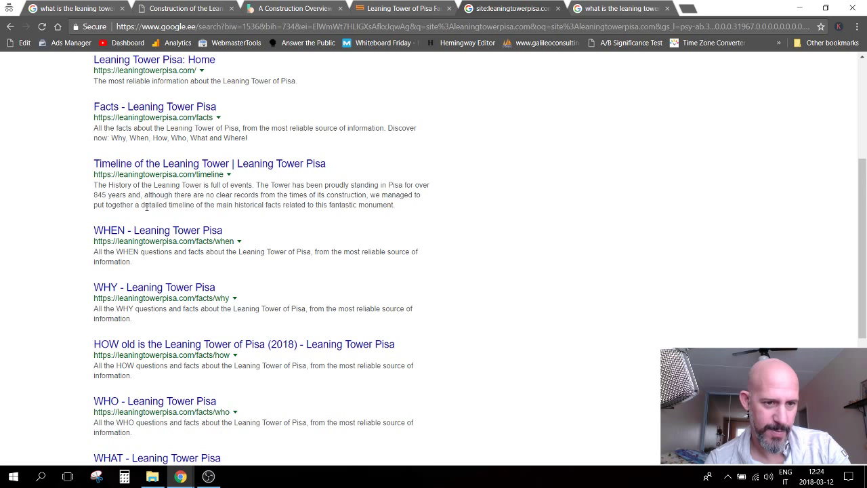
pyautogui.scroll(-4, 79, 265)
pyautogui.scroll(-1, 79, 266)
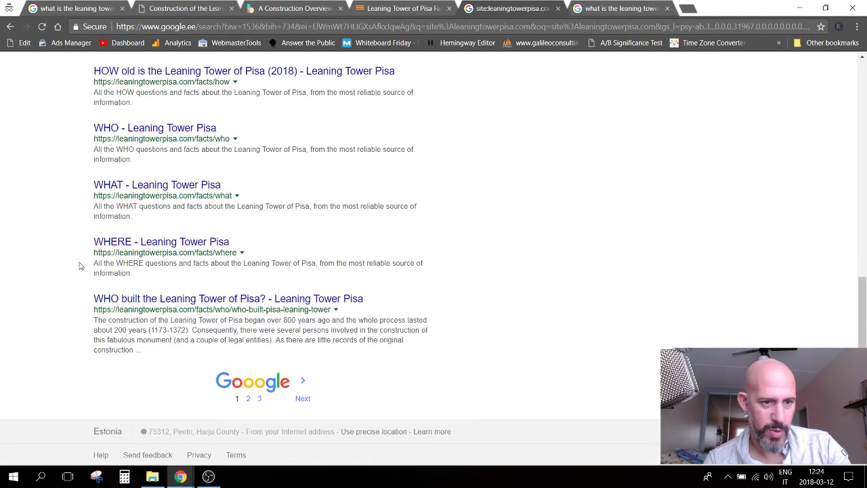
# Step: Check pages 2 and 3 of the site's indexed results for the new article
pyautogui.click(248, 401)
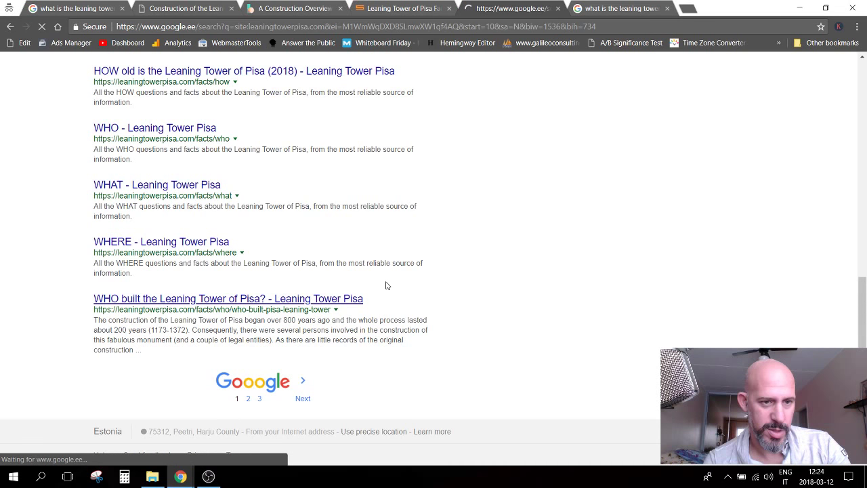
pyautogui.scroll(-2, 409, 275)
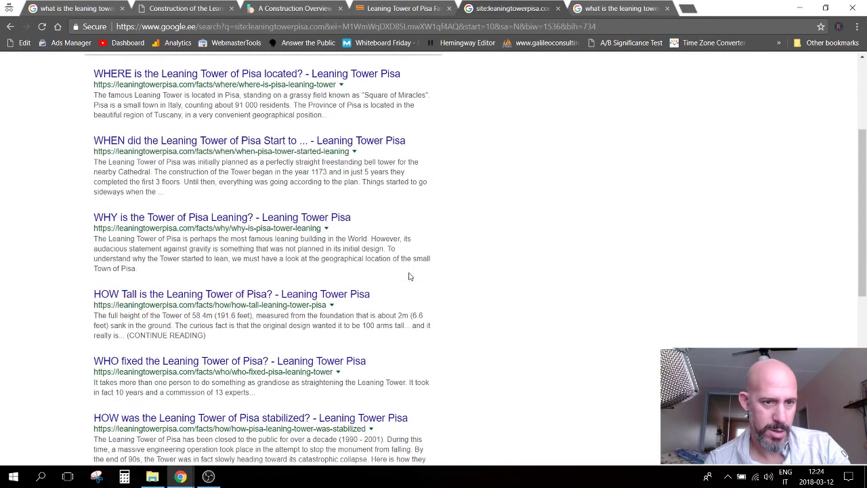
pyautogui.scroll(-4, 408, 276)
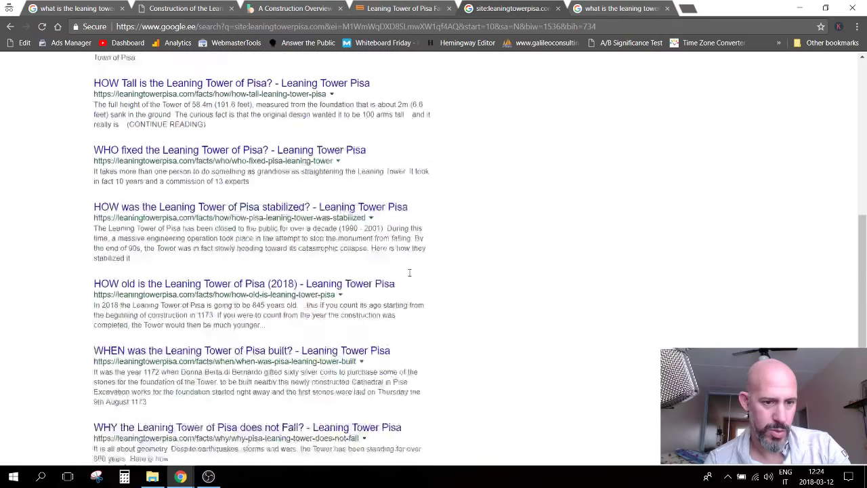
pyautogui.scroll(-1, 409, 275)
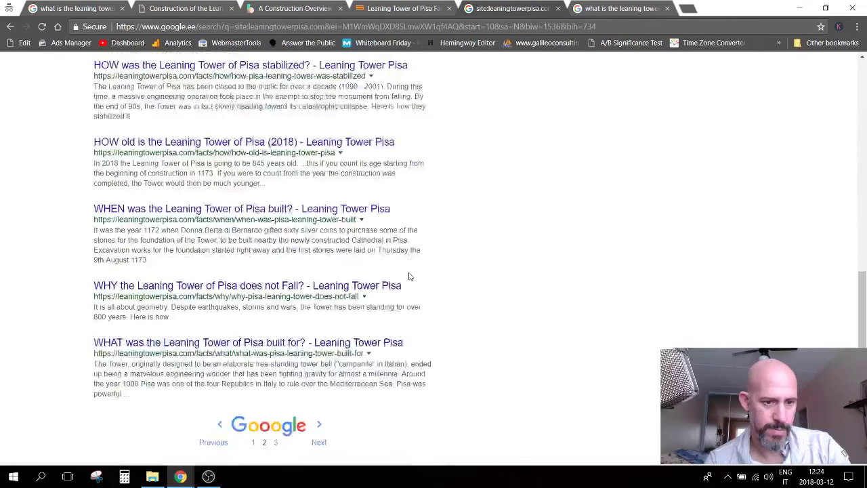
pyautogui.scroll(-1, 408, 276)
pyautogui.click(275, 405)
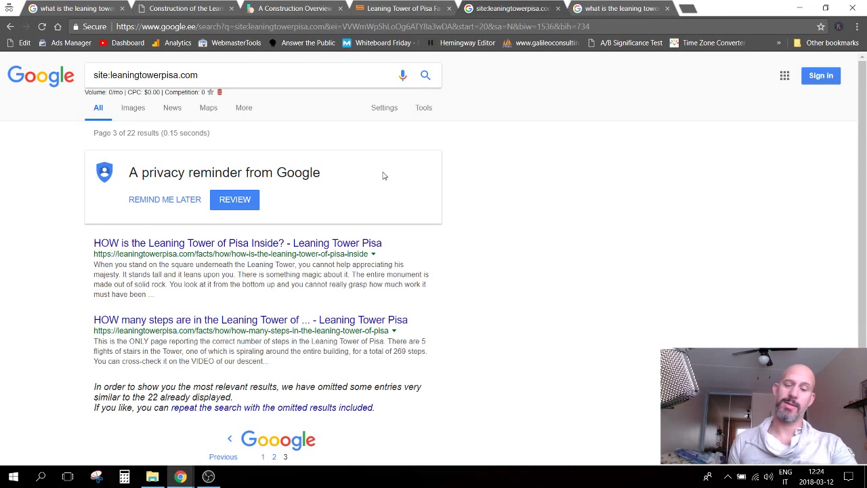
# Step: Switch to the YouTube live stream page and send "no way... google is slow today :)" in the chat
pyautogui.moveTo(180, 476)
pyautogui.click(195, 427)
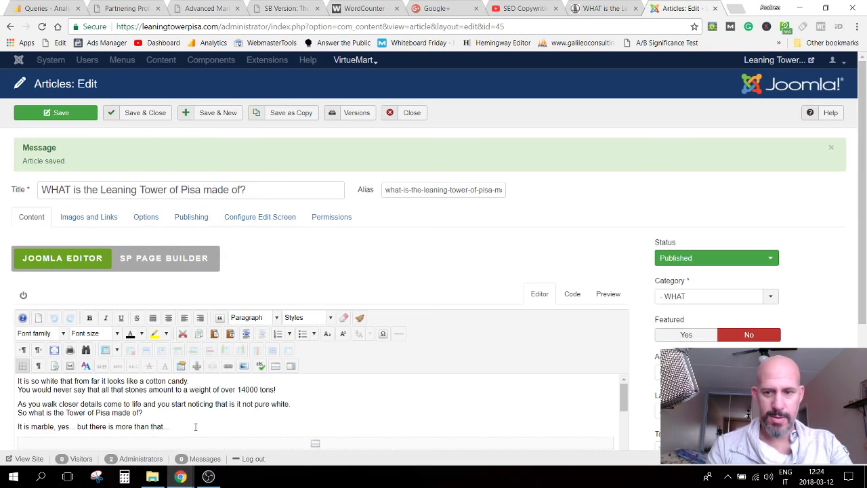
pyautogui.click(520, 8)
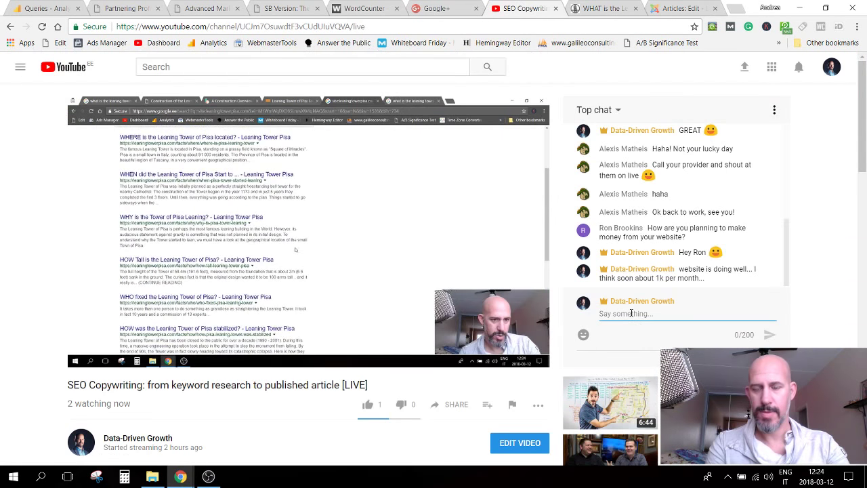
pyautogui.click(630, 313)
pyautogui.write('no way... ')
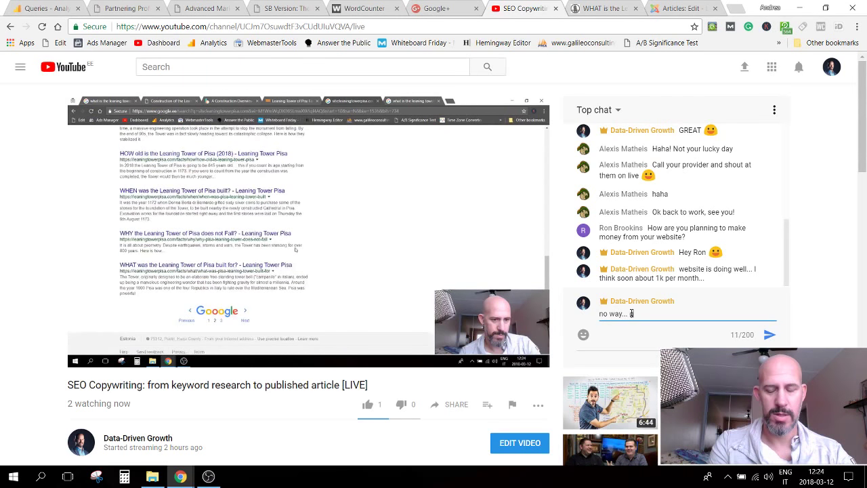
pyautogui.write('google is slo')
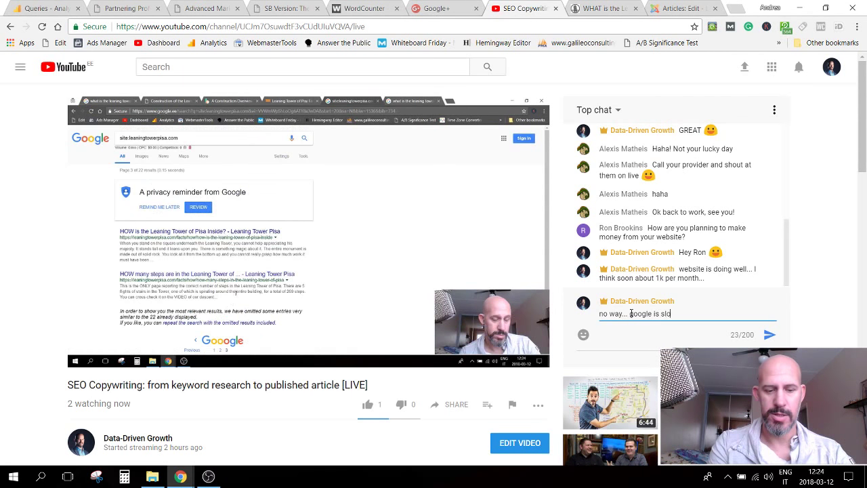
pyautogui.write('w today :)')
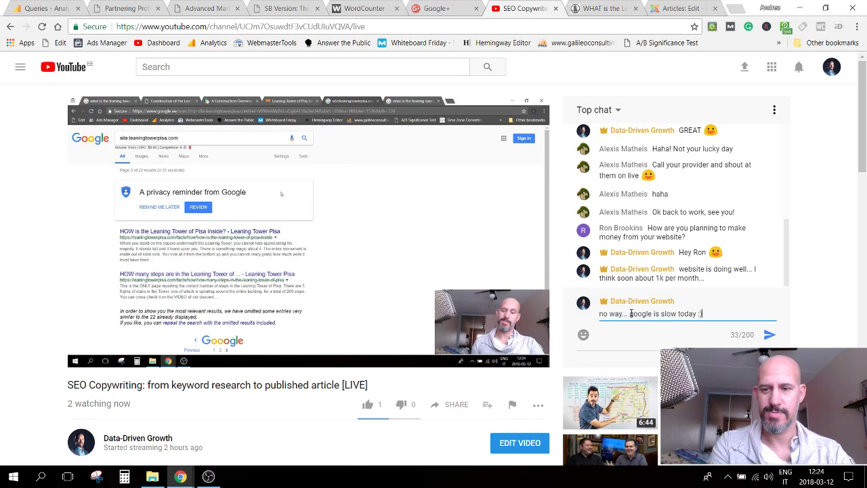
pyautogui.press('Return')
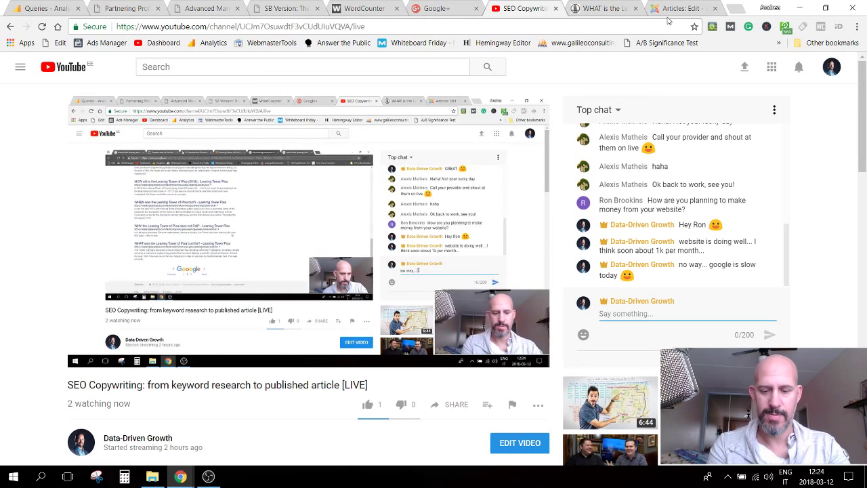
# Step: Send a second chat message reading "it's taking longer than usual to index this page :/"
pyautogui.write("it's ")
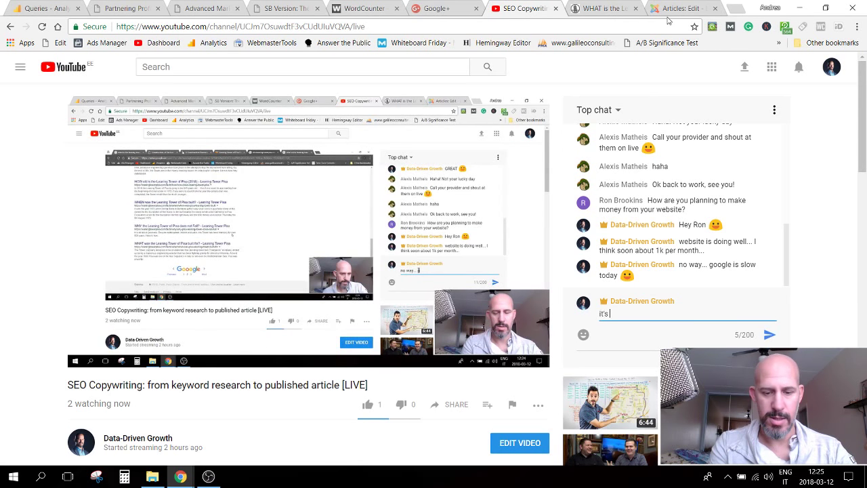
pyautogui.write('takin')
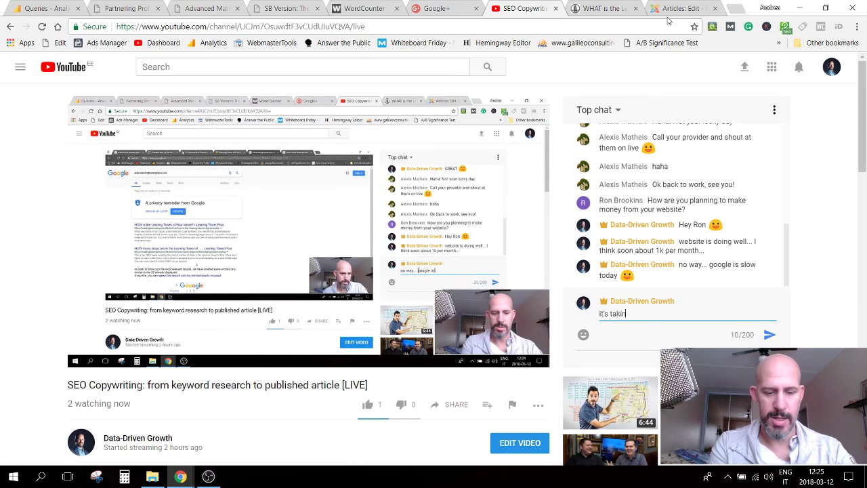
pyautogui.write('g longer than ')
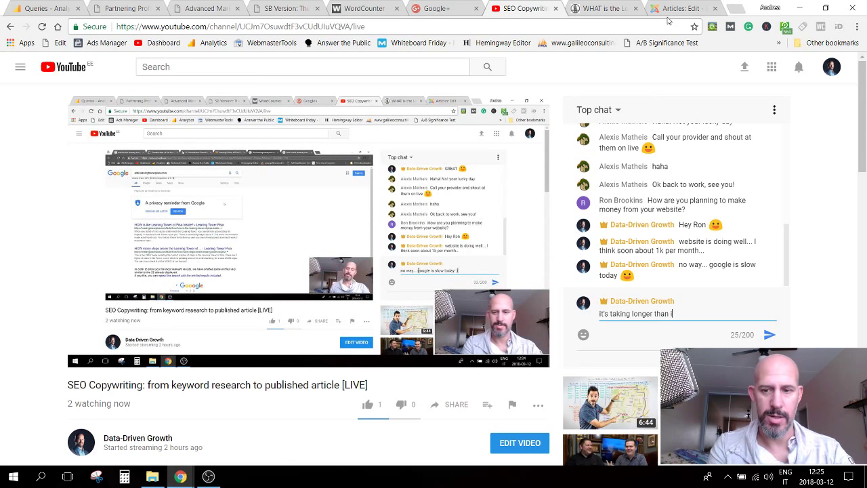
pyautogui.write('us')
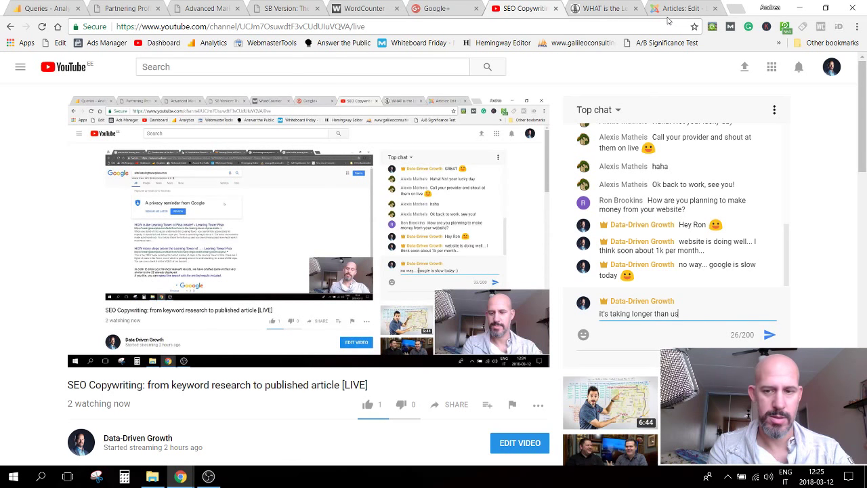
pyautogui.write('ual')
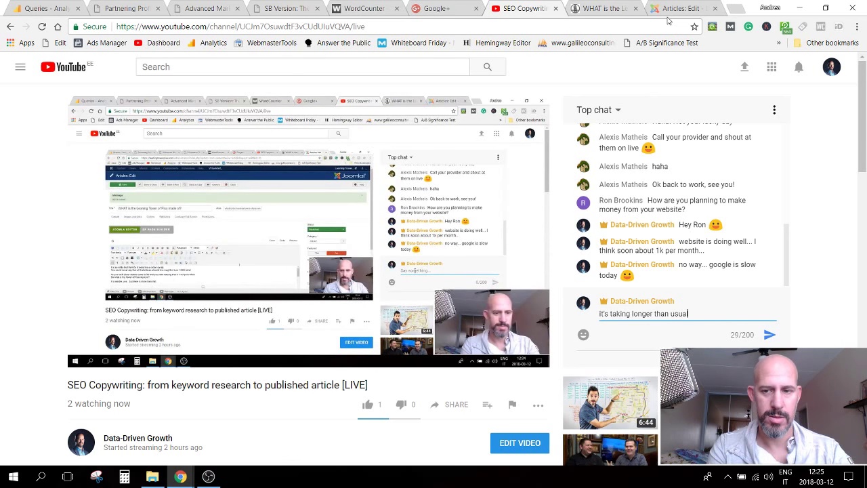
pyautogui.write(' to index this ')
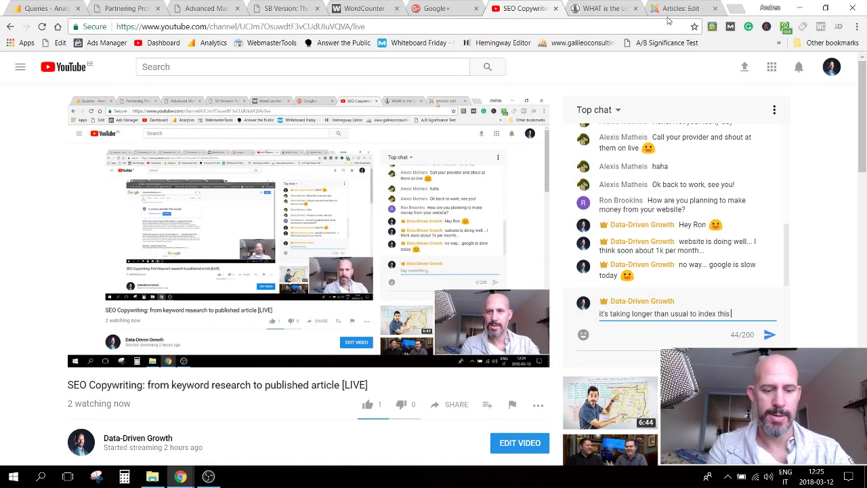
pyautogui.write('page :/')
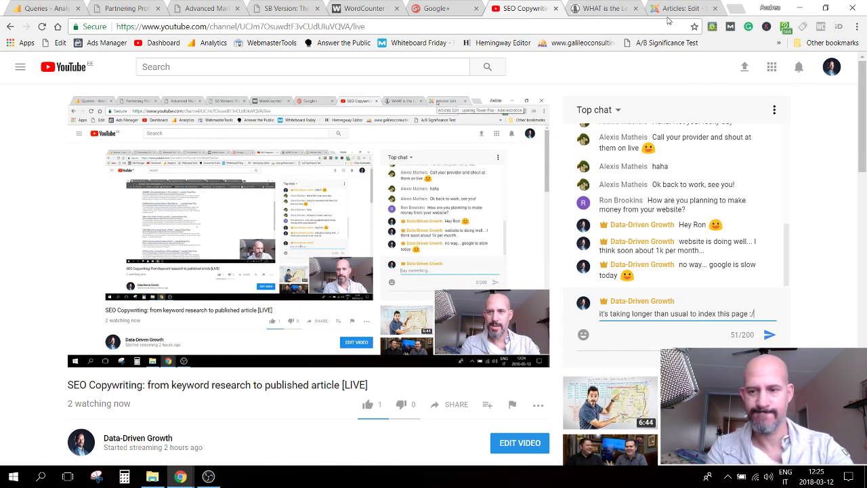
pyautogui.press('Return')
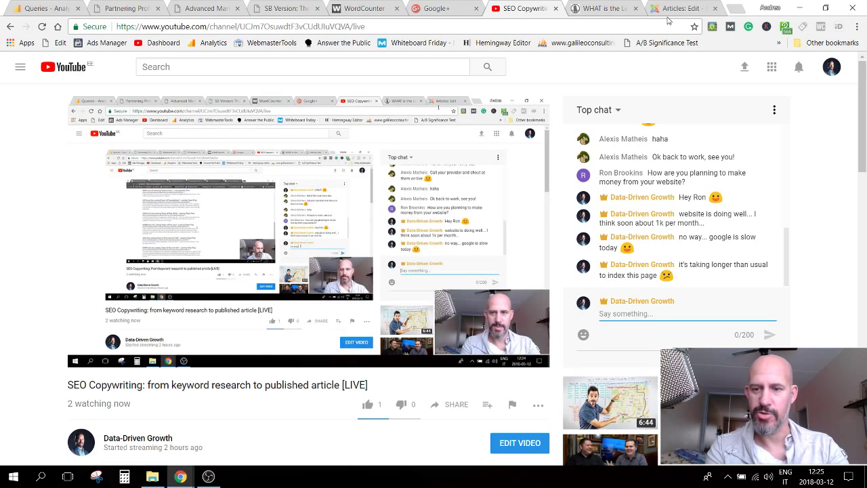
# Step: Switch to the incognito Google window, rerun the site:leaningtowerpisa.com search and look through the first results page for the article
pyautogui.click(180, 476)
pyautogui.click(204, 441)
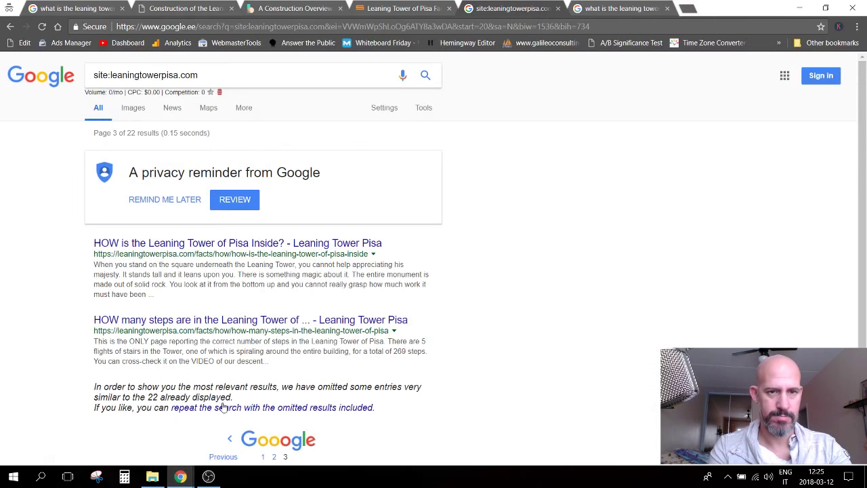
pyautogui.click(251, 74)
pyautogui.press('Return')
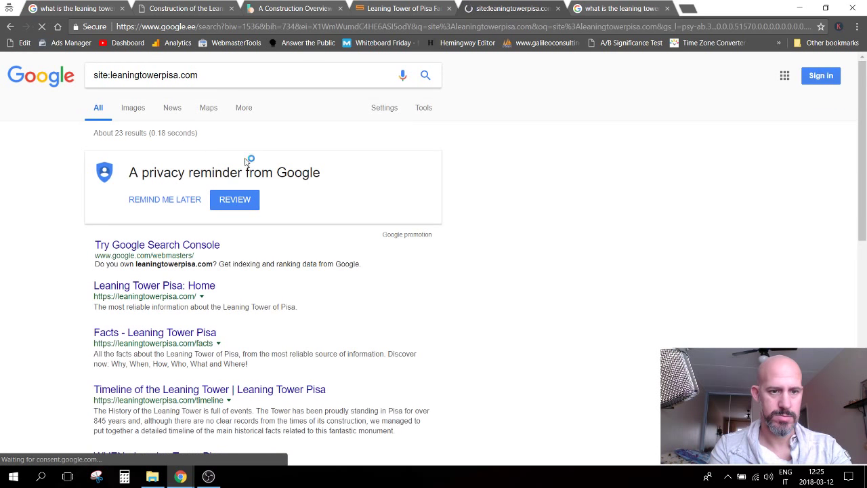
pyautogui.scroll(-1, 340, 252)
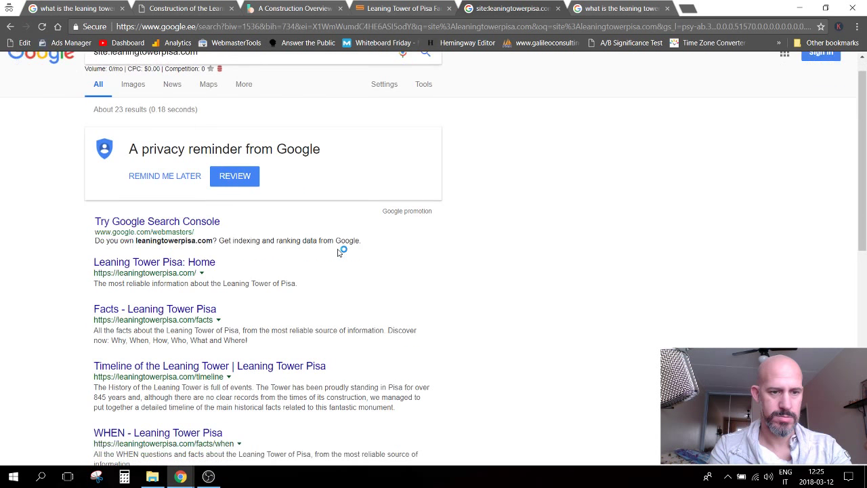
pyautogui.scroll(-7, 339, 252)
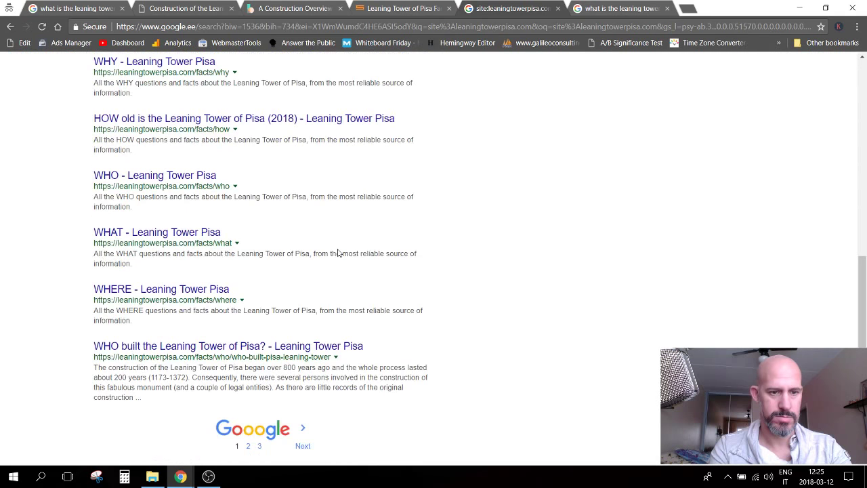
# Step: Look for the new article on pages 2 and 3 of the site's indexed results
pyautogui.click(248, 399)
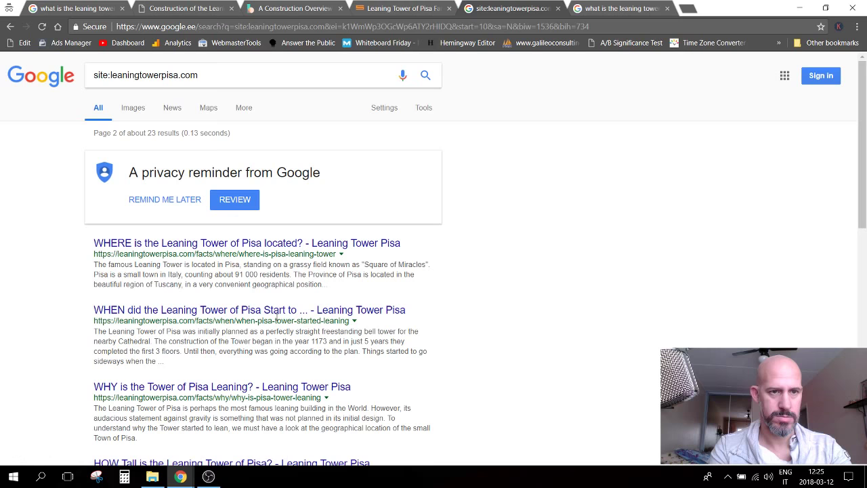
pyautogui.scroll(-7, 404, 313)
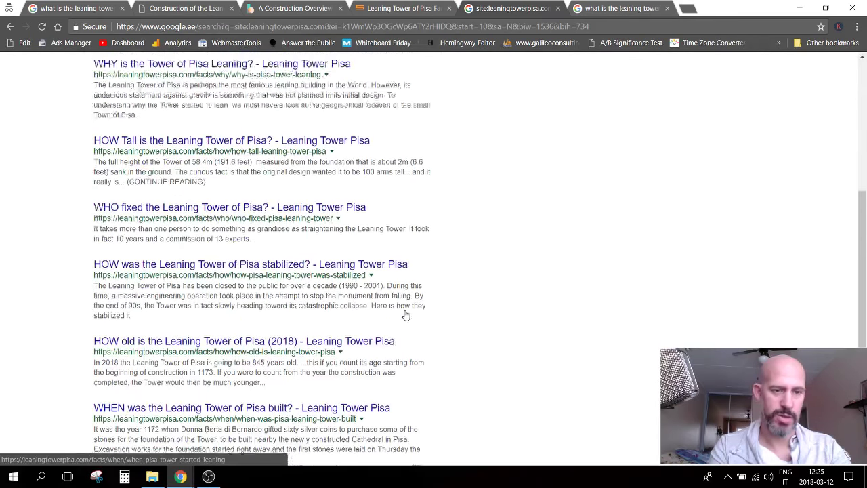
pyautogui.scroll(-2, 405, 313)
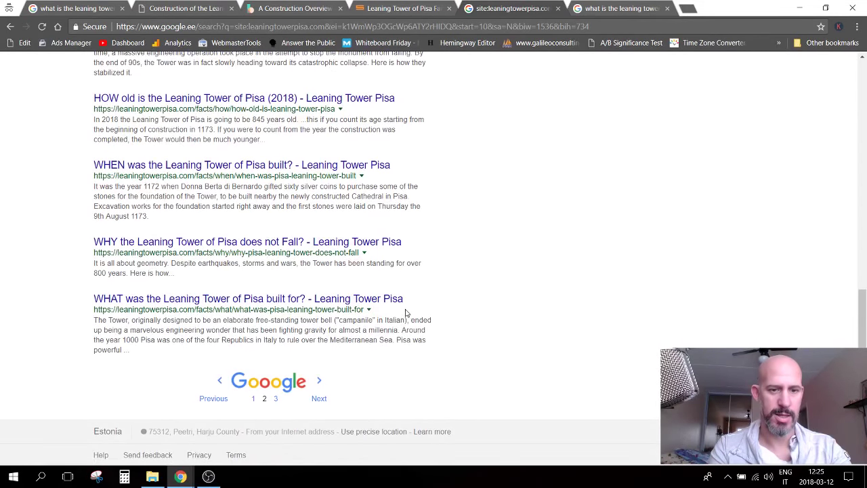
pyautogui.click(275, 399)
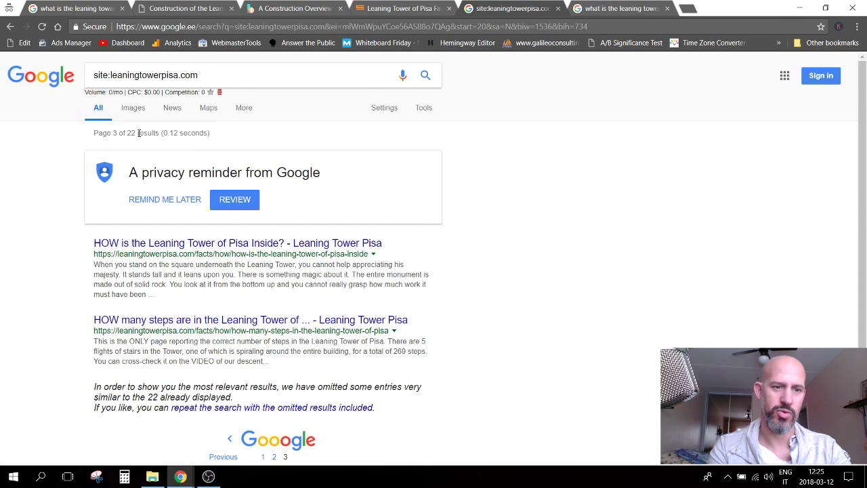
pyautogui.scroll(-1, 138, 133)
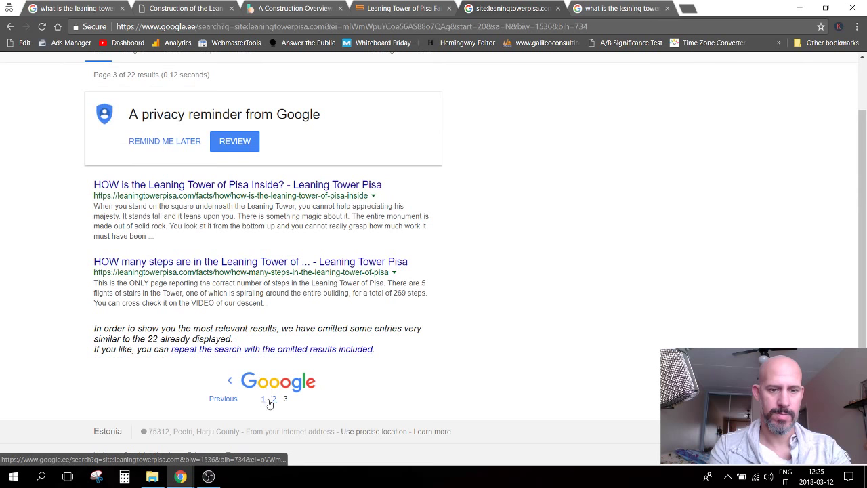
# Step: Go back through results page 2 and page 1, rechecking the listed leaningtowerpisa.com pages for the article
pyautogui.click(273, 399)
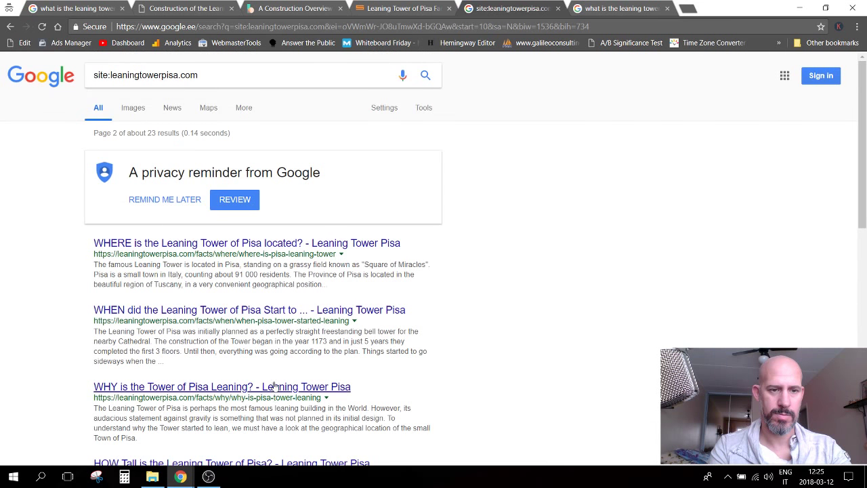
pyautogui.scroll(-1, 290, 353)
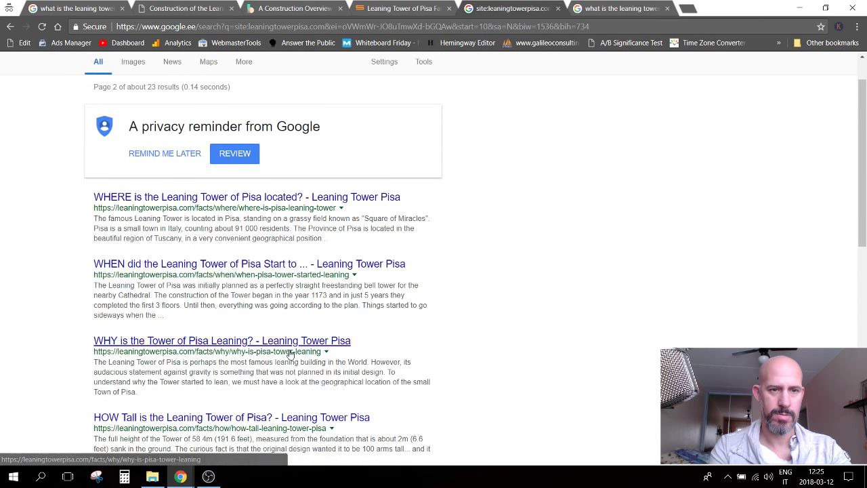
pyautogui.scroll(-6, 254, 288)
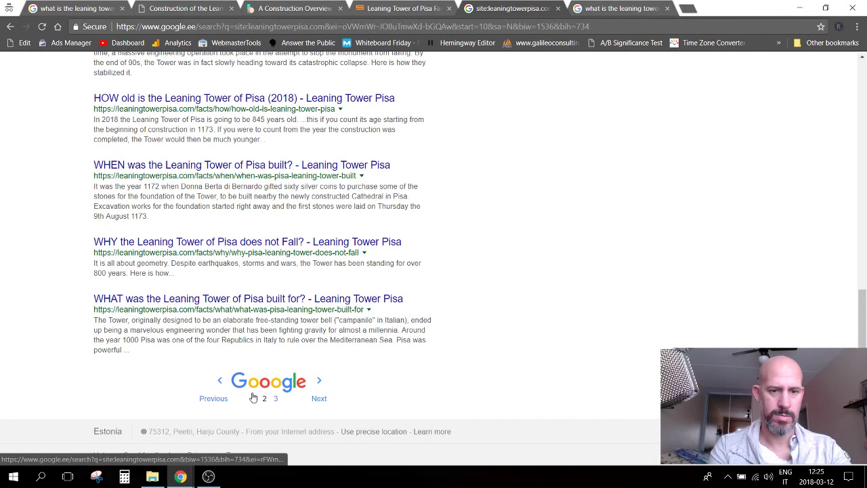
pyautogui.click(253, 397)
pyautogui.scroll(-10, 441, 170)
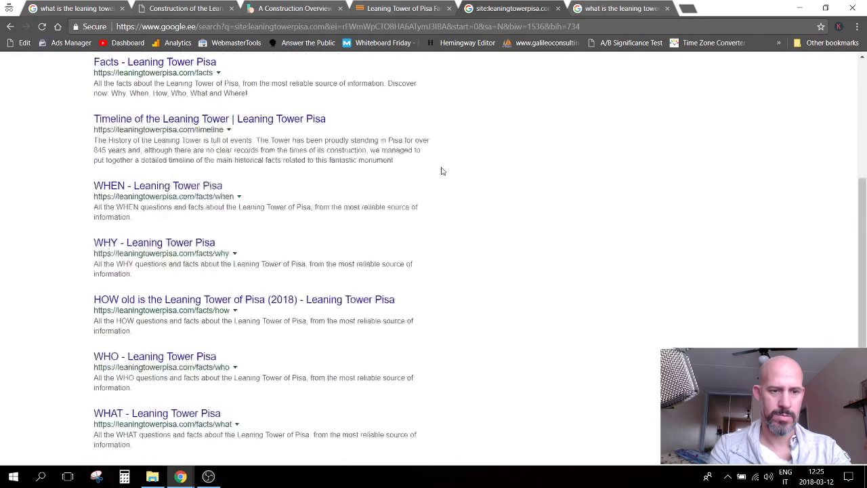
pyautogui.scroll(10, 441, 170)
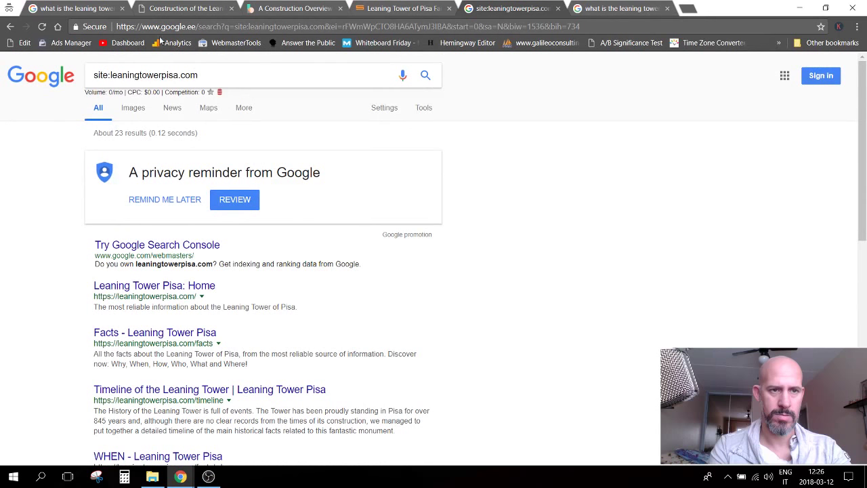
# Step: Run the site:leaningtowerpisa.com search again, scan its first page of results and proceed to the next page
pyautogui.click(216, 74)
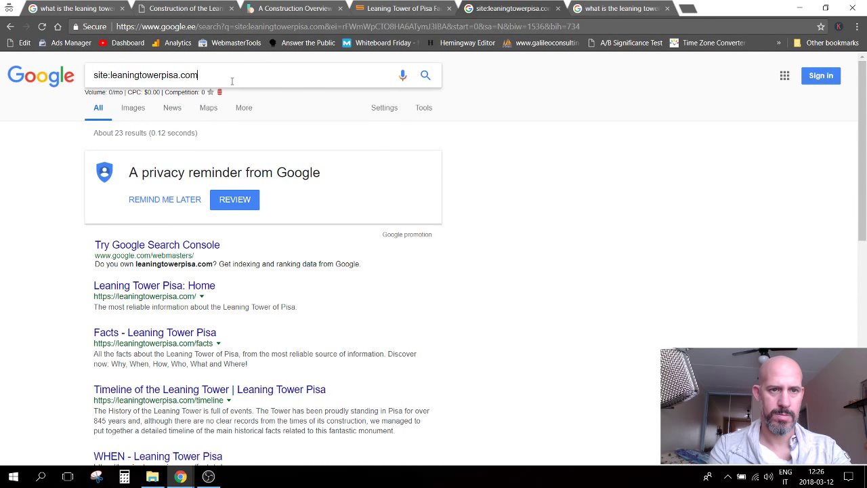
pyautogui.press('Return')
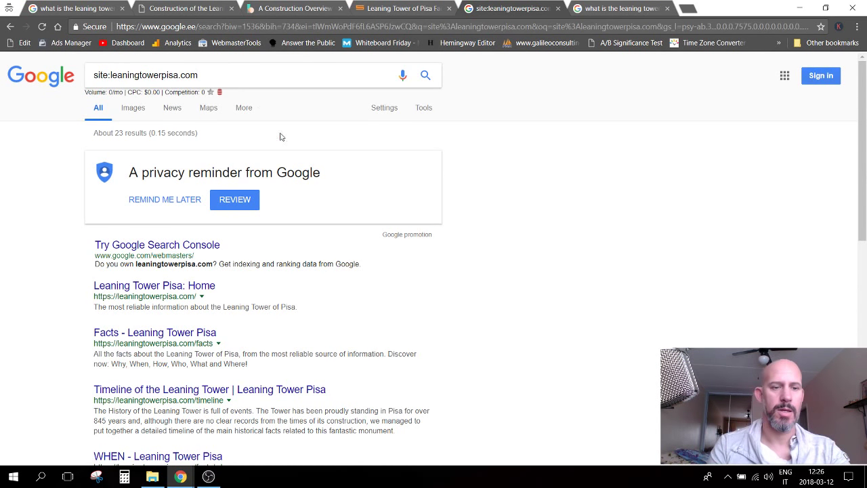
pyautogui.scroll(-2, 332, 183)
pyautogui.scroll(-4, 333, 184)
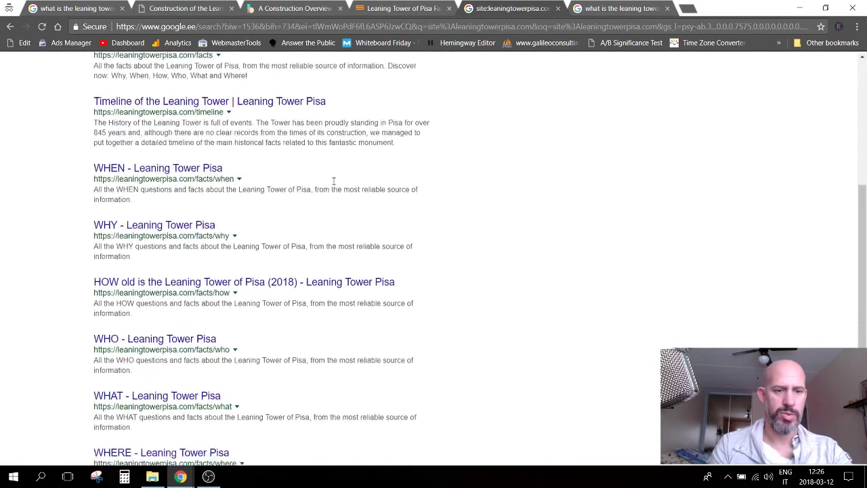
pyautogui.scroll(-1, 334, 181)
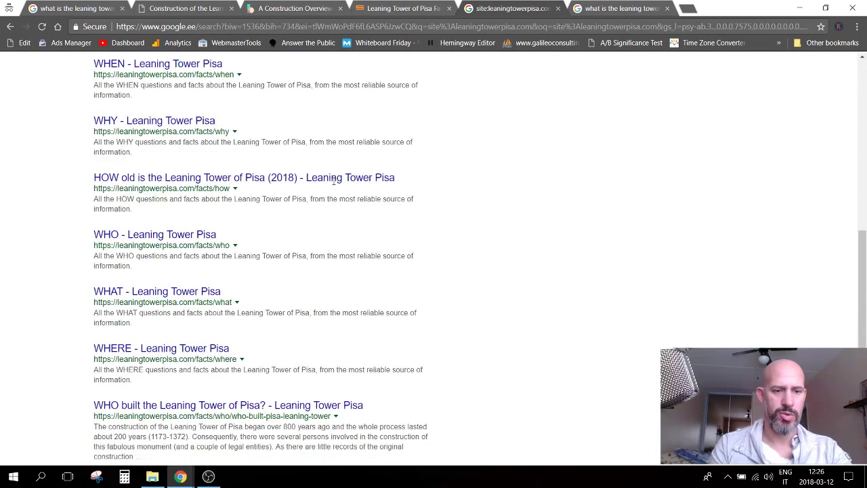
pyautogui.scroll(-3, 333, 181)
pyautogui.click(302, 397)
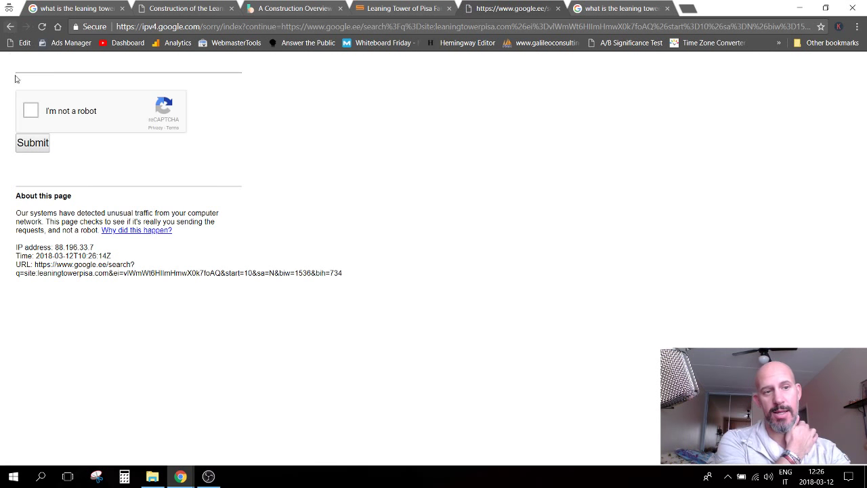
# Step: Complete the reCAPTCHA by selecting the images with roads, verify the selection and submit the form
pyautogui.click(30, 109)
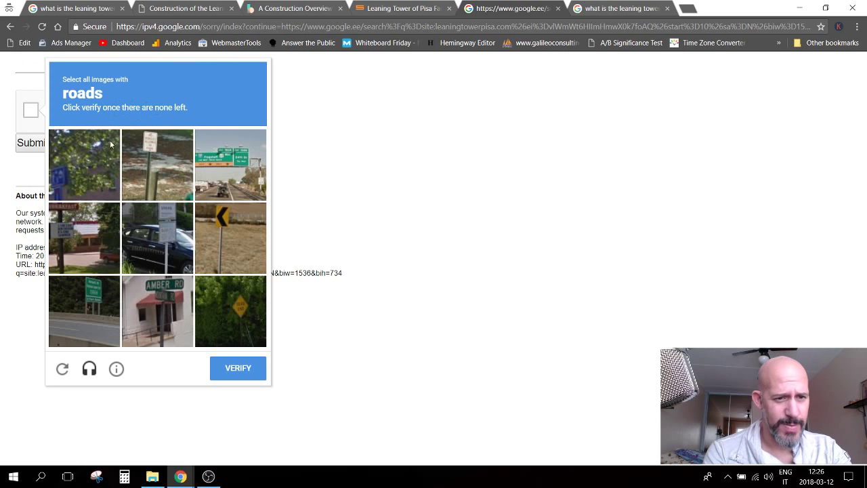
pyautogui.click(84, 309)
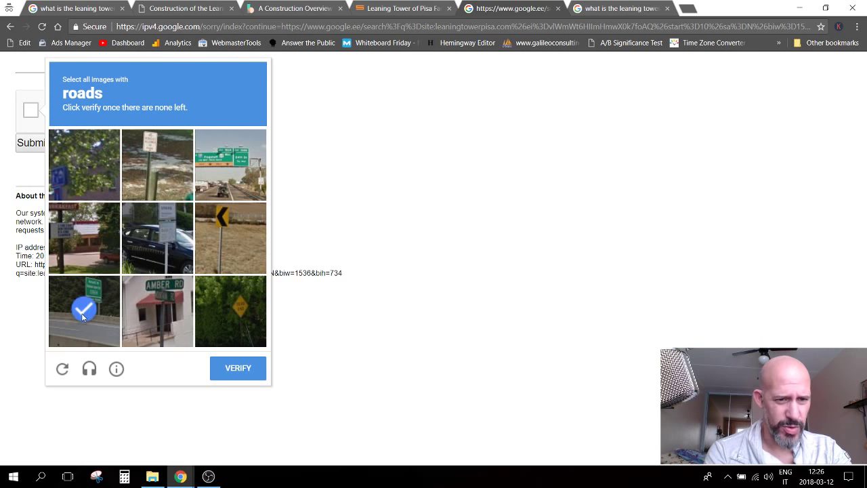
pyautogui.click(78, 240)
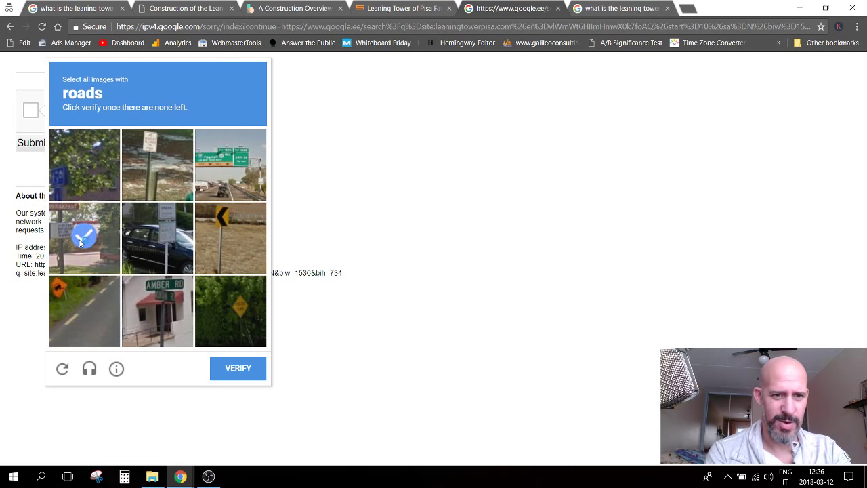
pyautogui.click(228, 180)
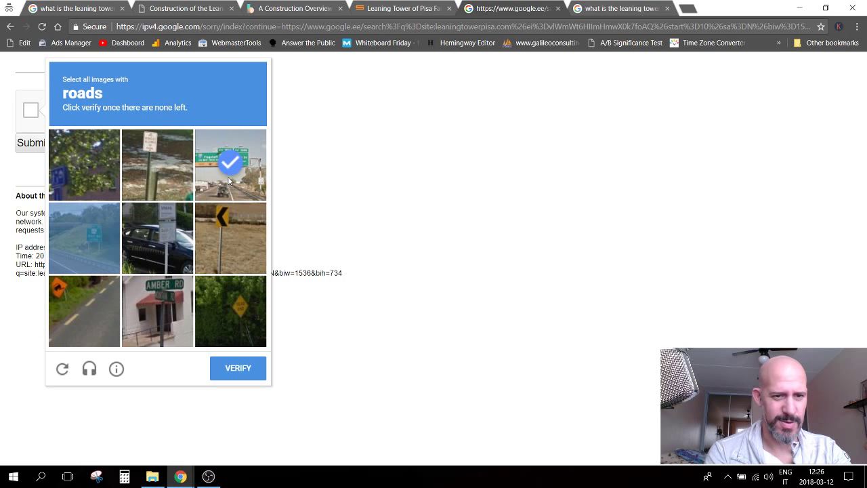
pyautogui.click(99, 319)
pyautogui.click(79, 256)
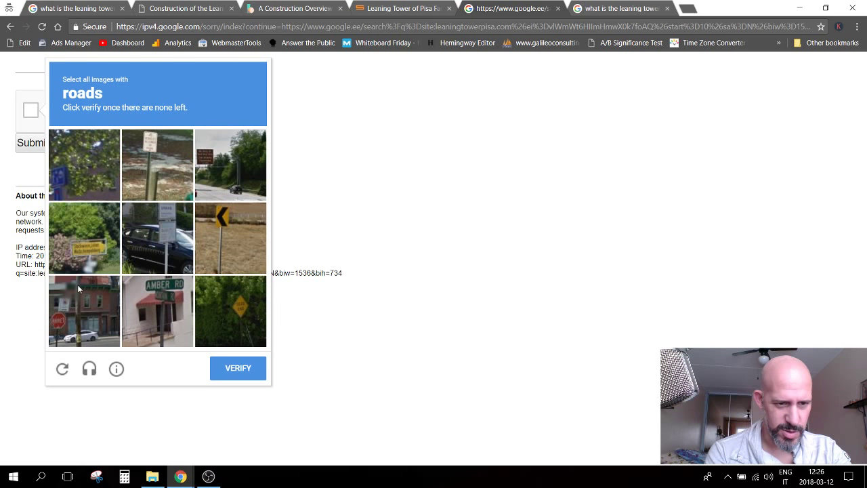
pyautogui.click(228, 179)
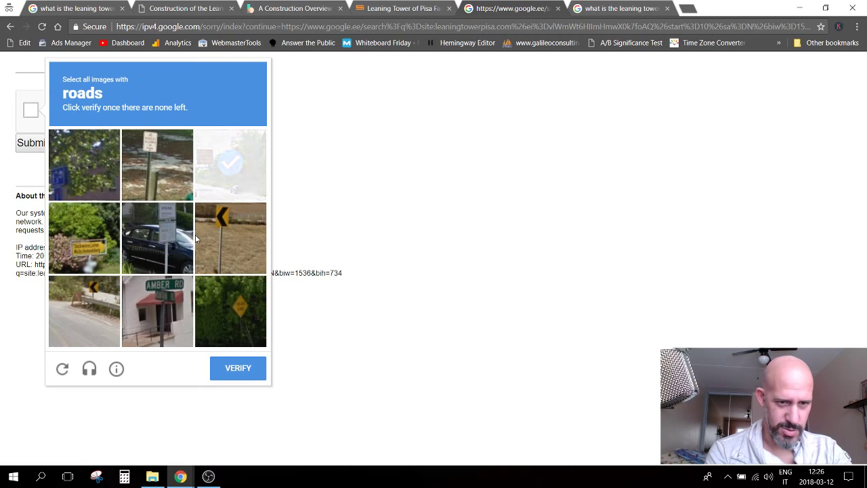
pyautogui.click(214, 197)
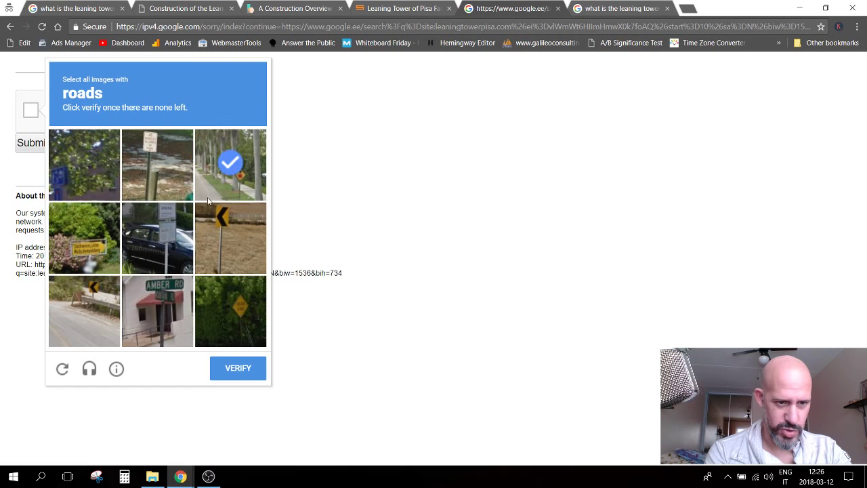
pyautogui.click(95, 312)
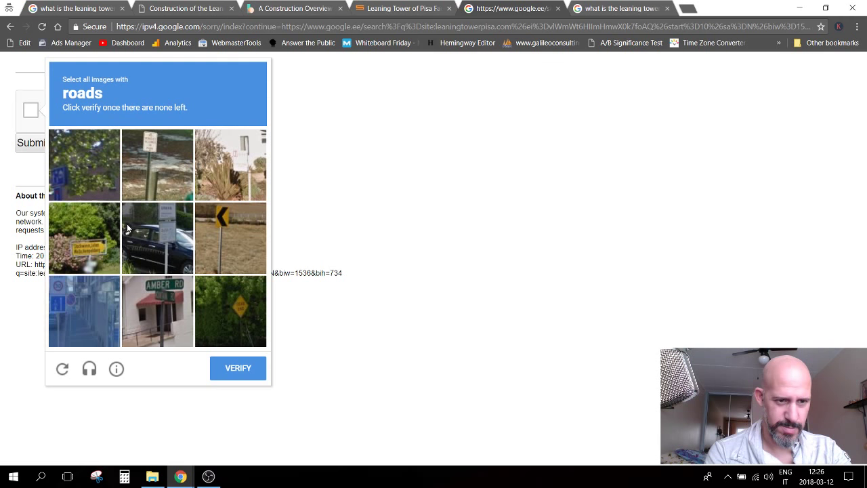
pyautogui.click(76, 321)
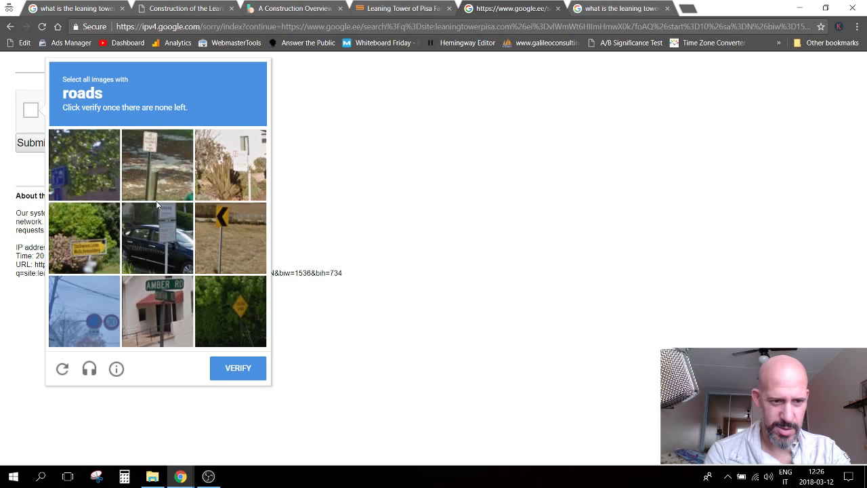
pyautogui.click(232, 376)
pyautogui.click(41, 143)
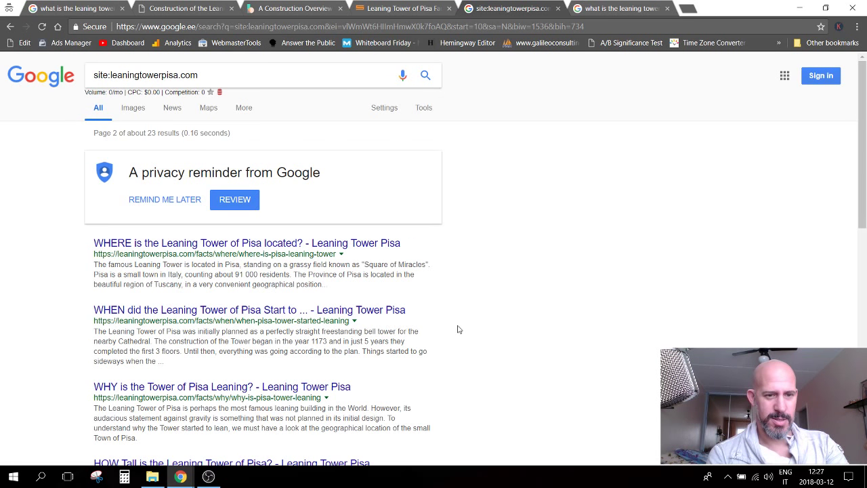
# Step: Scan page 2 of the indexed results, move on to the next page, and return to page 1 to check it again
pyautogui.scroll(-1, 459, 329)
pyautogui.scroll(-1, 458, 329)
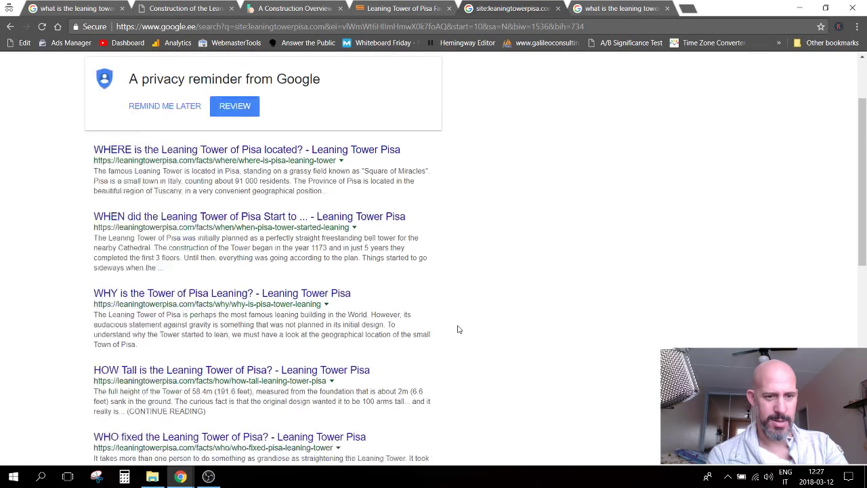
pyautogui.scroll(-6, 458, 329)
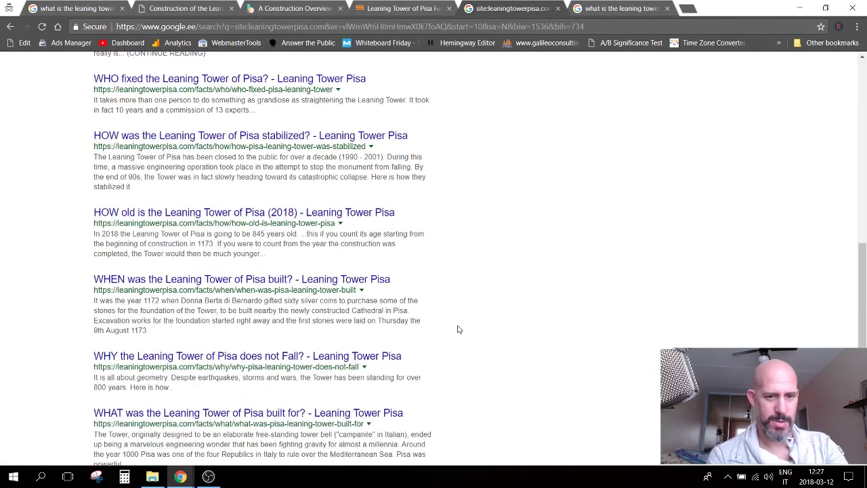
pyautogui.scroll(-2, 458, 329)
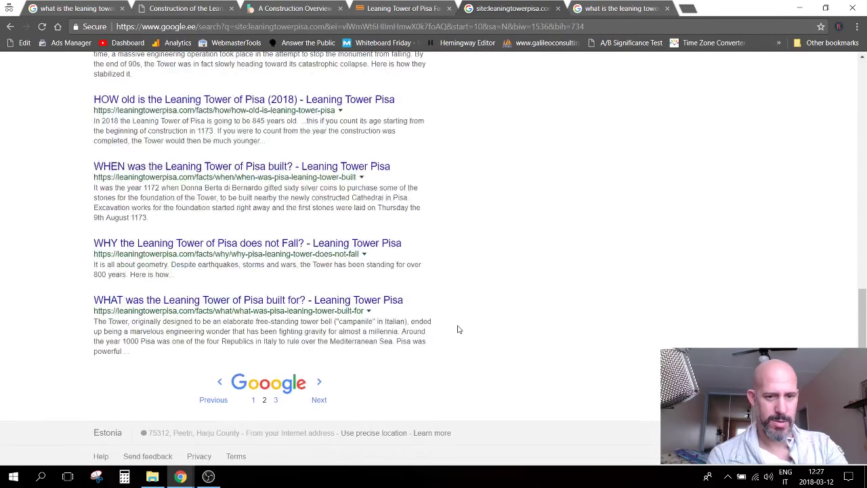
pyautogui.click(321, 395)
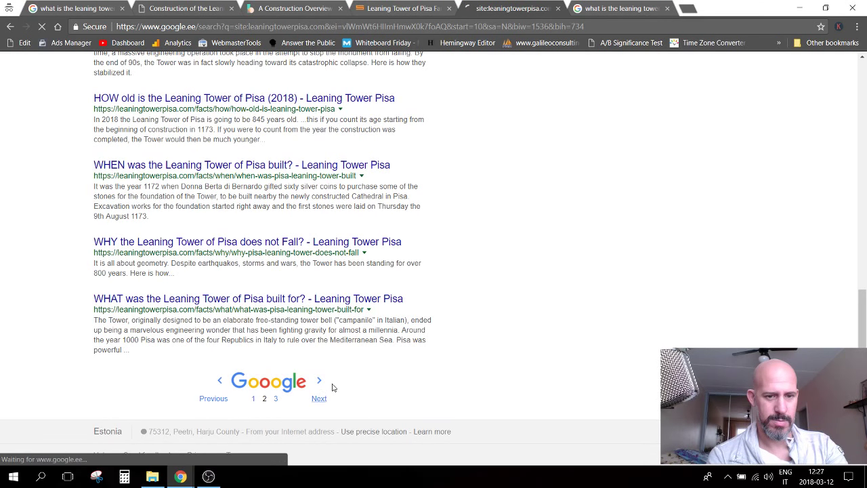
pyautogui.scroll(-5, 469, 343)
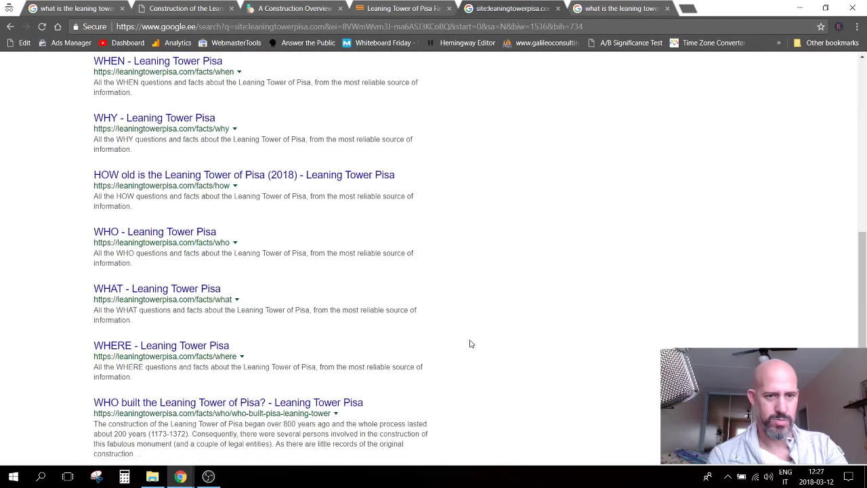
pyautogui.scroll(-1, 469, 343)
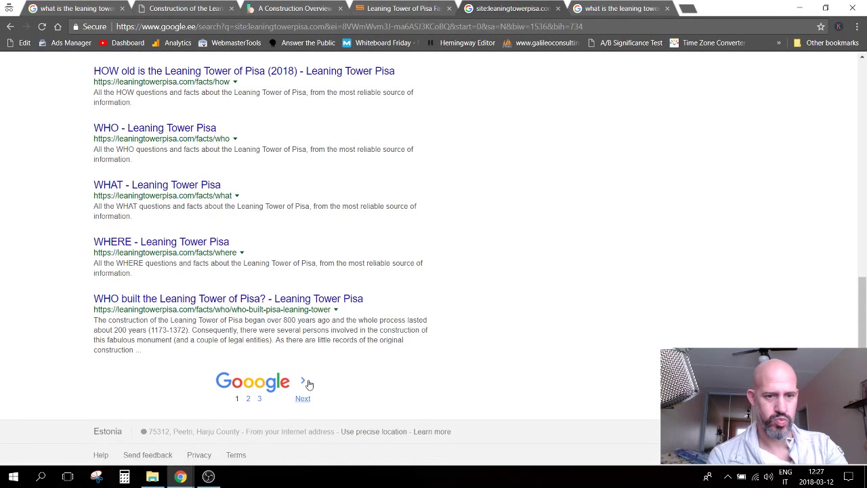
# Step: View page 3 of the site:leaningtowerpisa.com results and rerun the search "what is the leaning tower of pisa made of", scanning its listings for the article
pyautogui.click(260, 401)
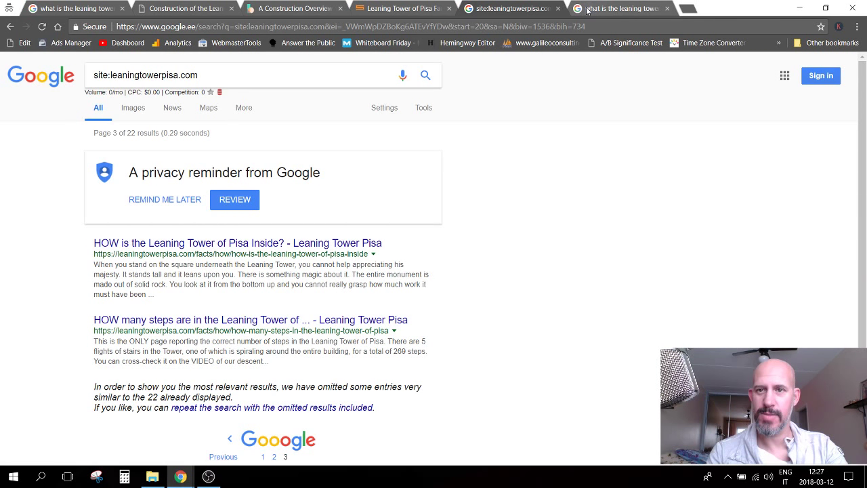
pyautogui.click(587, 9)
pyautogui.press('Return')
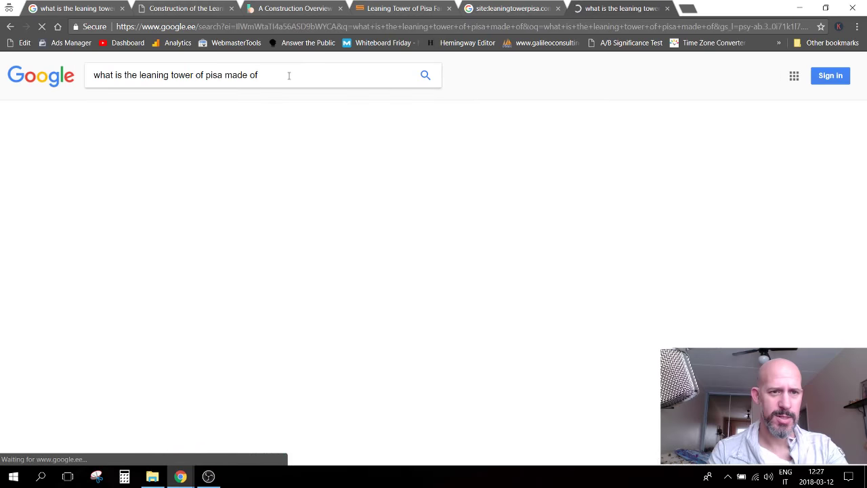
pyautogui.scroll(-1, 85, 300)
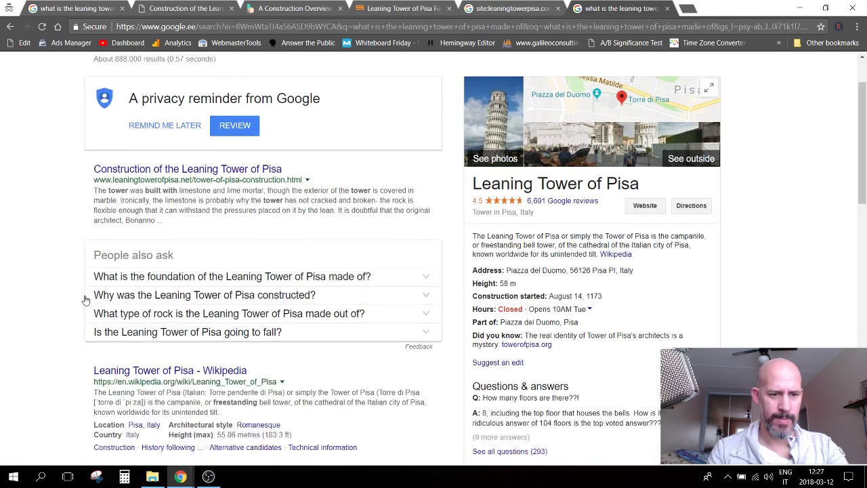
pyautogui.scroll(-12, 85, 300)
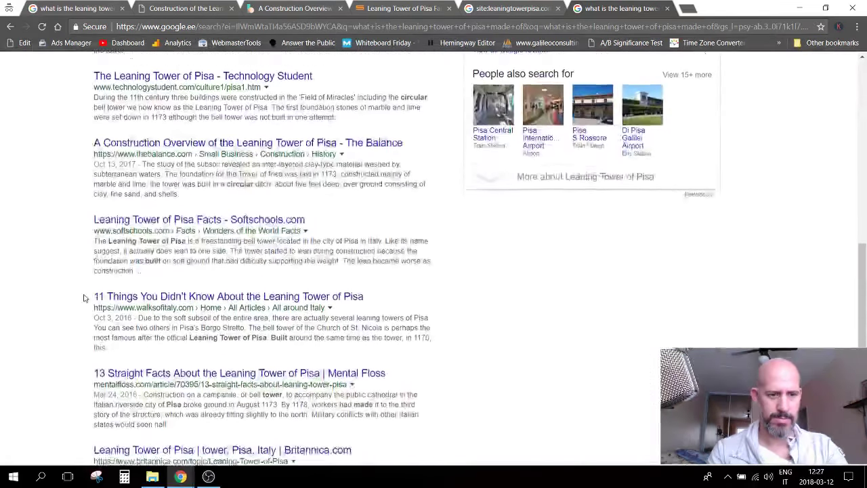
pyautogui.scroll(-1, 85, 298)
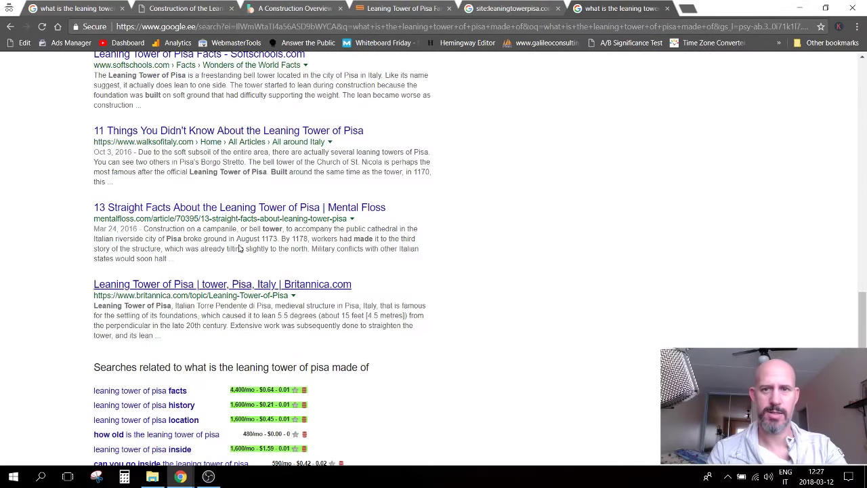
# Step: Return to the site:leaningtowerpisa.com results and run that search again
pyautogui.click(509, 7)
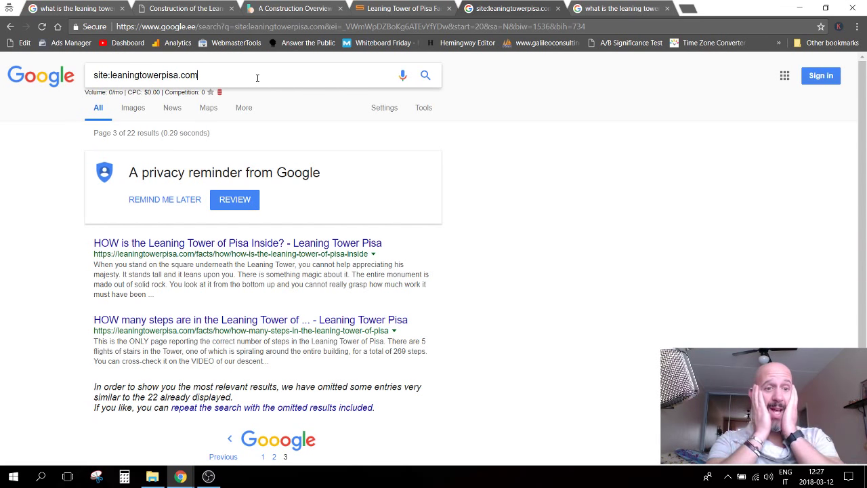
pyautogui.click(256, 78)
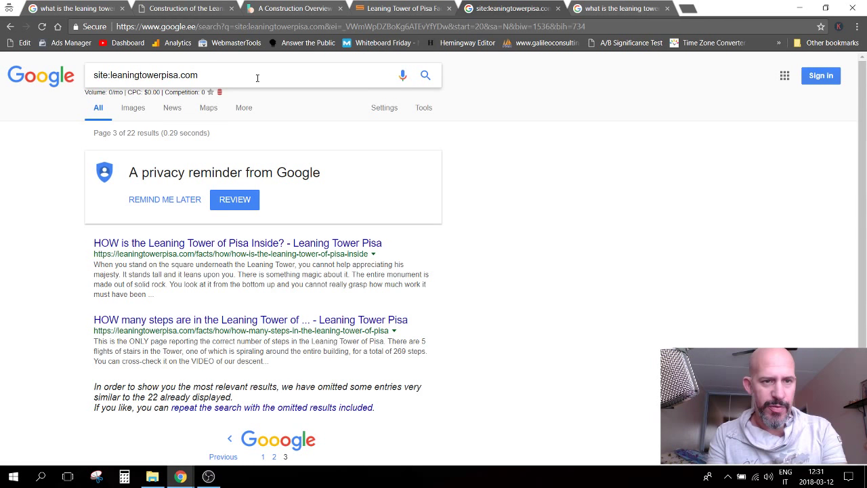
pyautogui.press('Return')
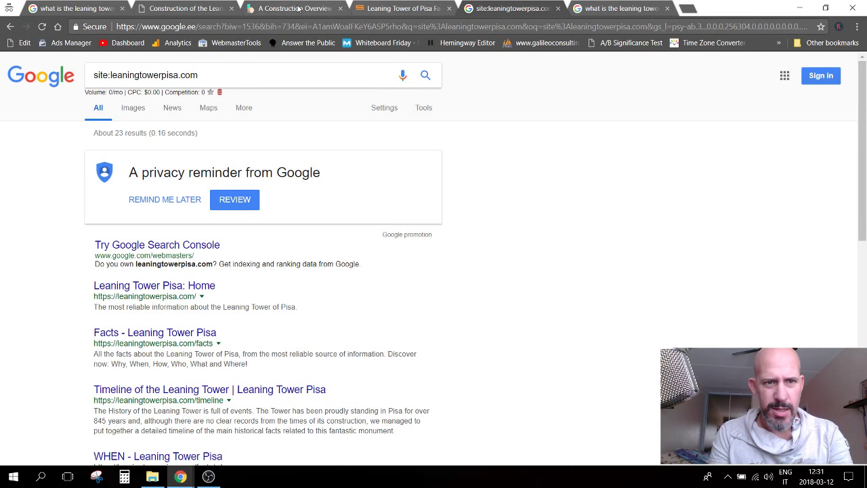
# Step: Switch to the main browser window to check the YouTube live chat and view the published article about what the tower is made of
pyautogui.moveTo(180, 476)
pyautogui.click(119, 430)
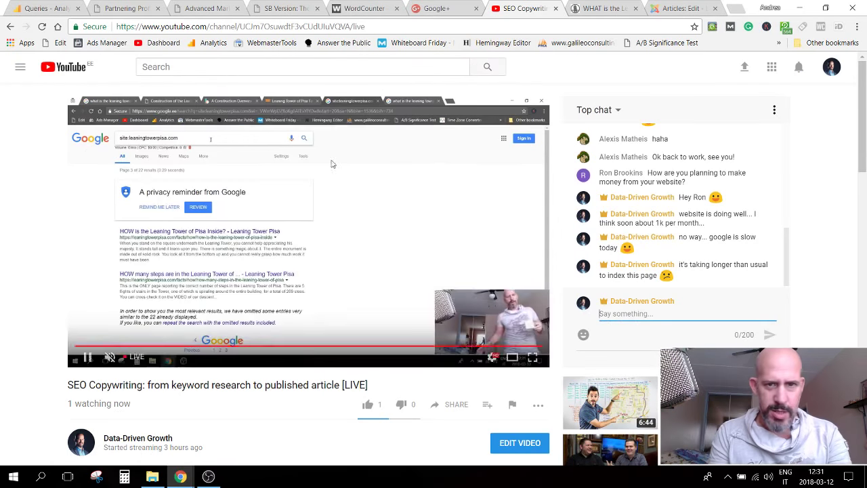
pyautogui.click(587, 9)
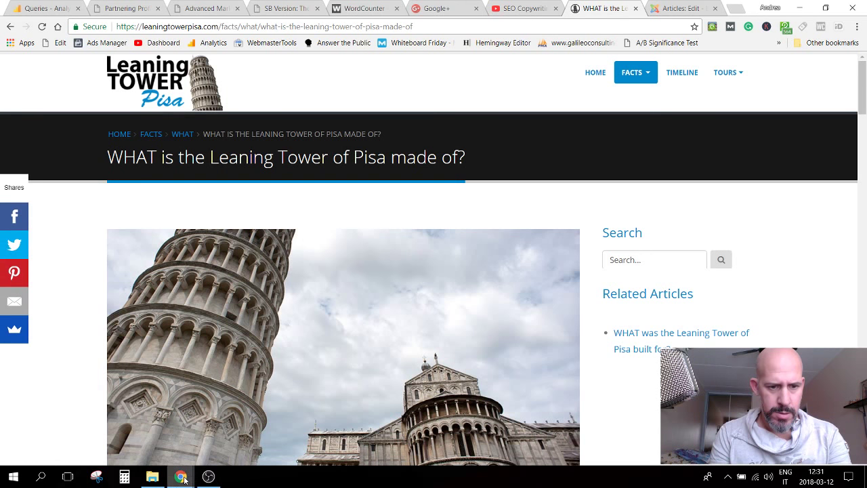
# Step: Go back to the Google search window, refresh the site:leaningtowerpisa.com search and check results pages 1 to 3 for the new article
pyautogui.moveTo(184, 479)
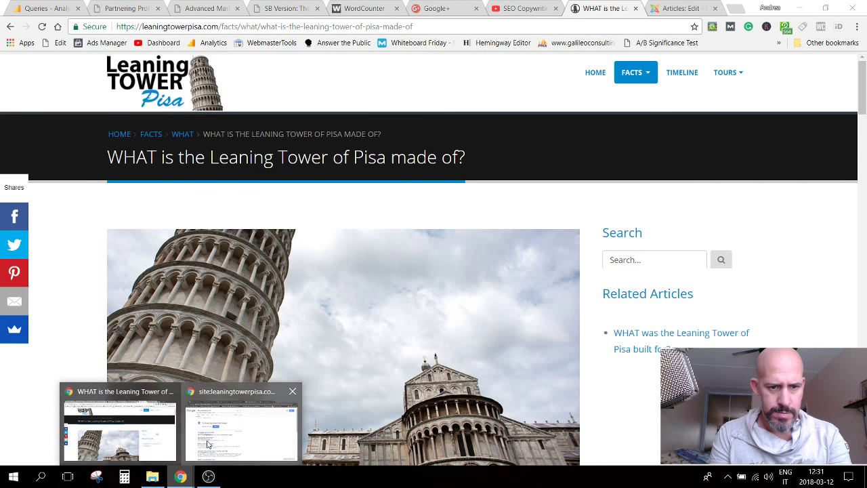
pyautogui.click(208, 444)
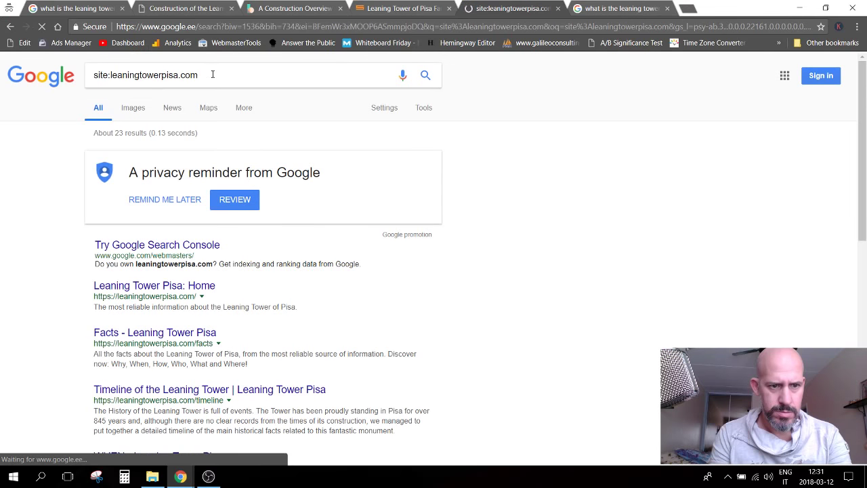
pyautogui.scroll(-1, 308, 237)
pyautogui.scroll(-3, 312, 239)
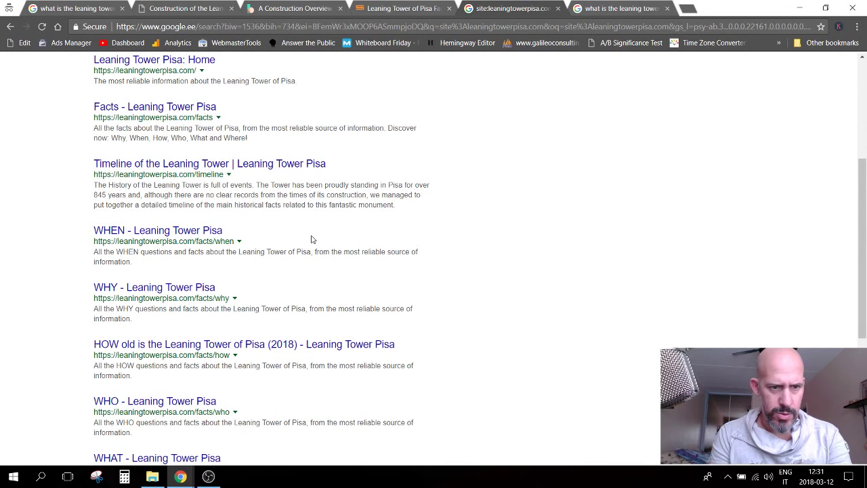
pyautogui.scroll(-4, 313, 239)
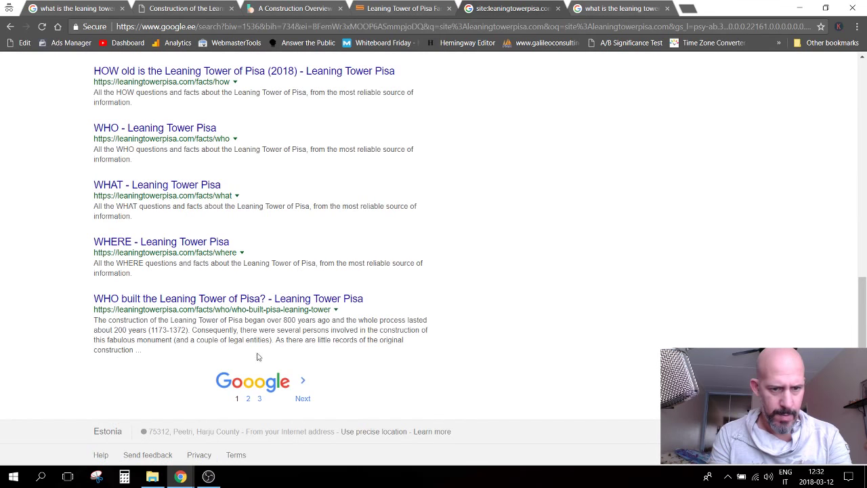
pyautogui.click(249, 400)
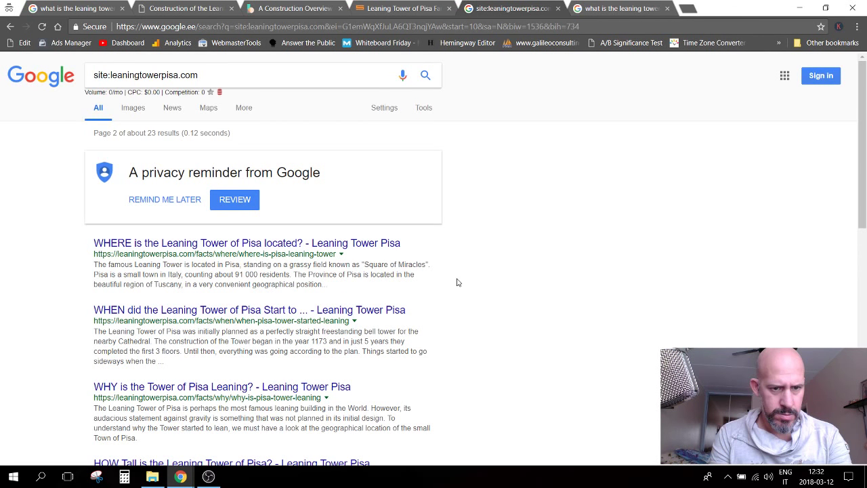
pyautogui.scroll(-8, 457, 282)
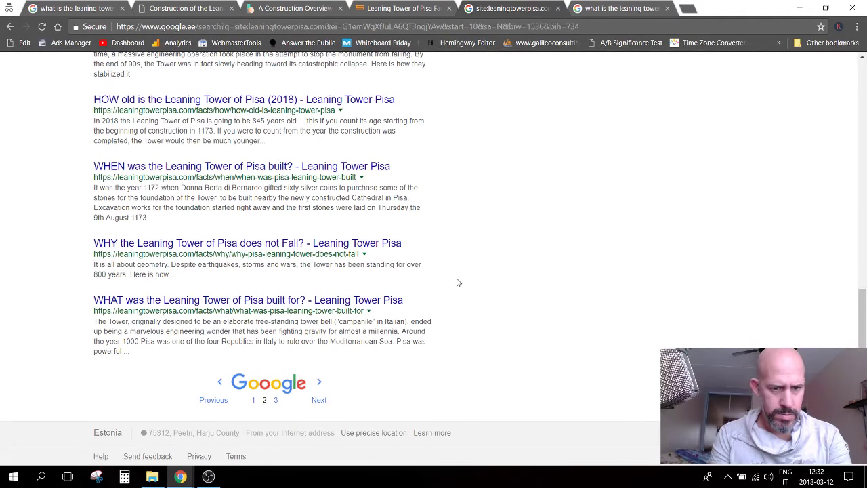
pyautogui.click(276, 400)
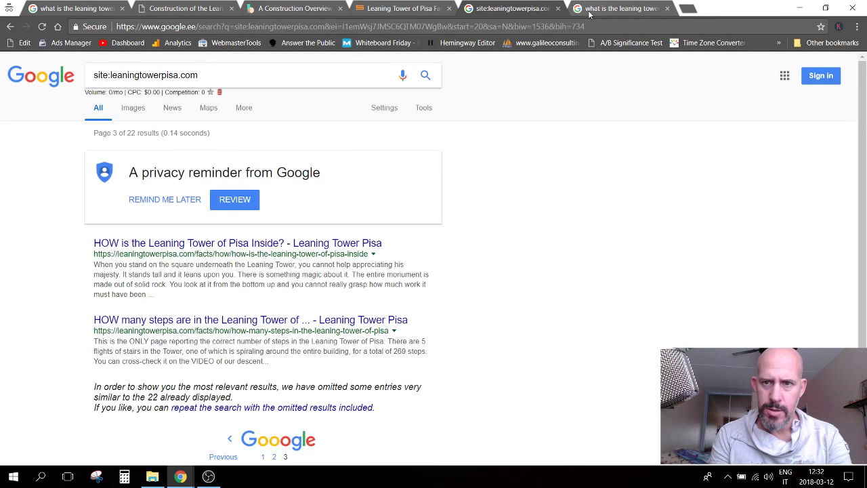
# Step: Repeat the search "what is the leaning tower of pisa made of" and examine the first page for leaningtowerpisa.com listings
pyautogui.hotkey('ctrl', 'Tab')
pyautogui.scroll(7, 331, 145)
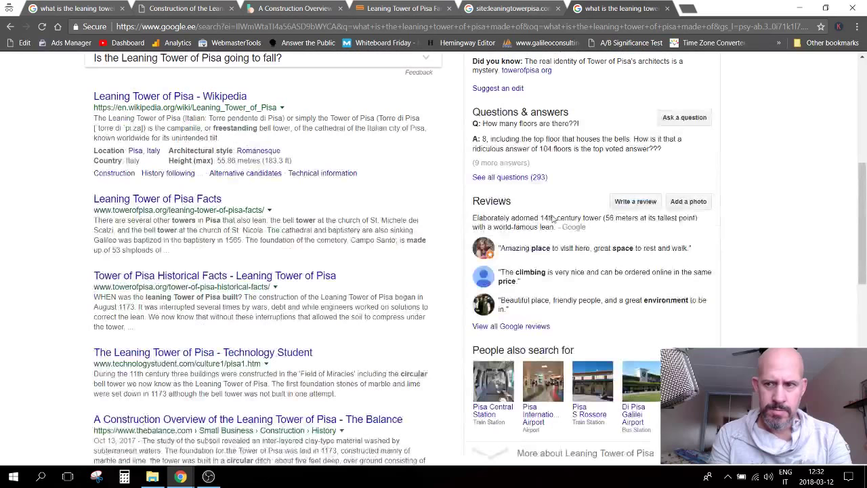
pyautogui.scroll(5, 552, 217)
pyautogui.click(296, 75)
pyautogui.press('Return')
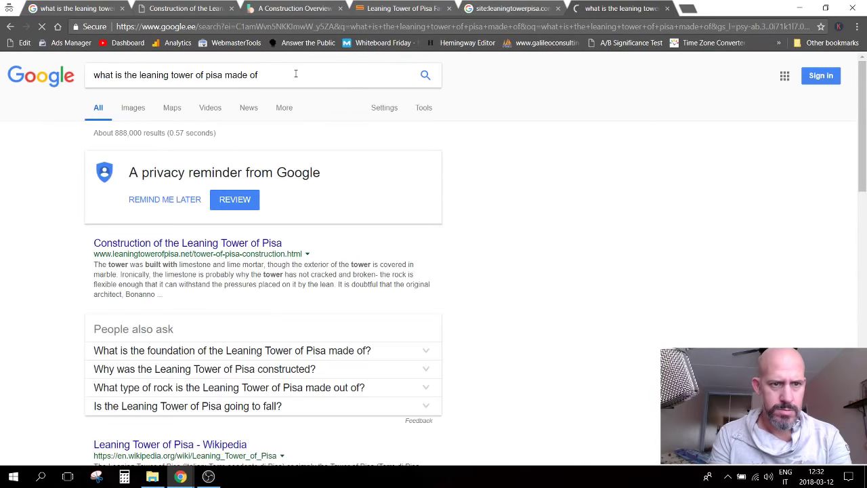
pyautogui.scroll(-4, 31, 220)
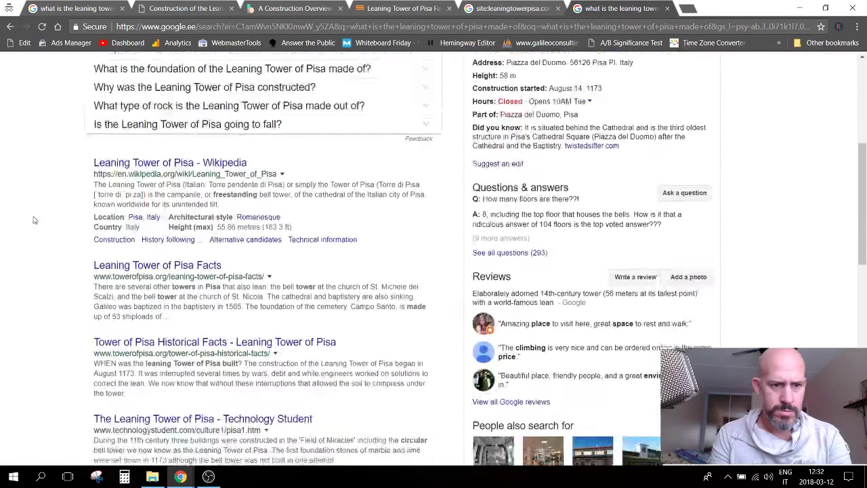
pyautogui.scroll(-1, 34, 219)
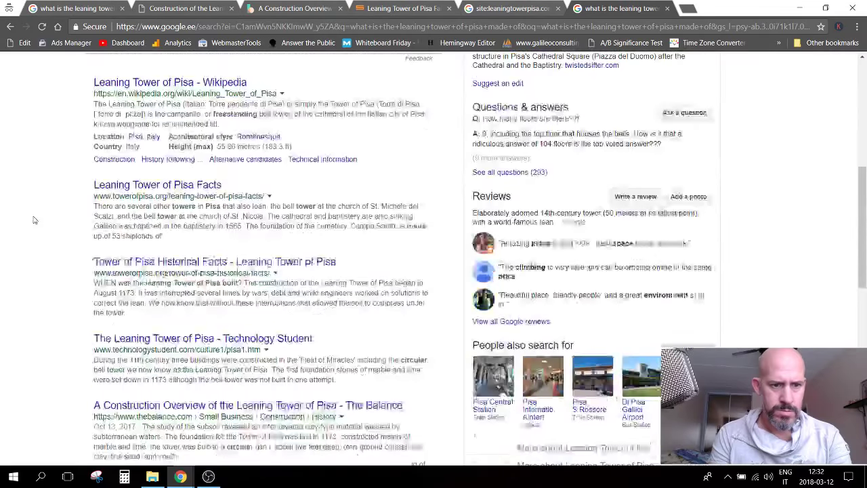
pyautogui.scroll(-5, 34, 220)
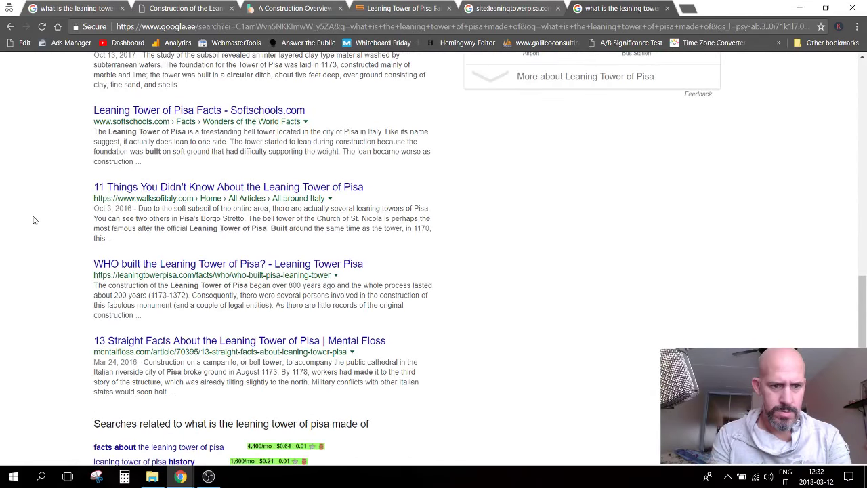
pyautogui.scroll(-2, 33, 219)
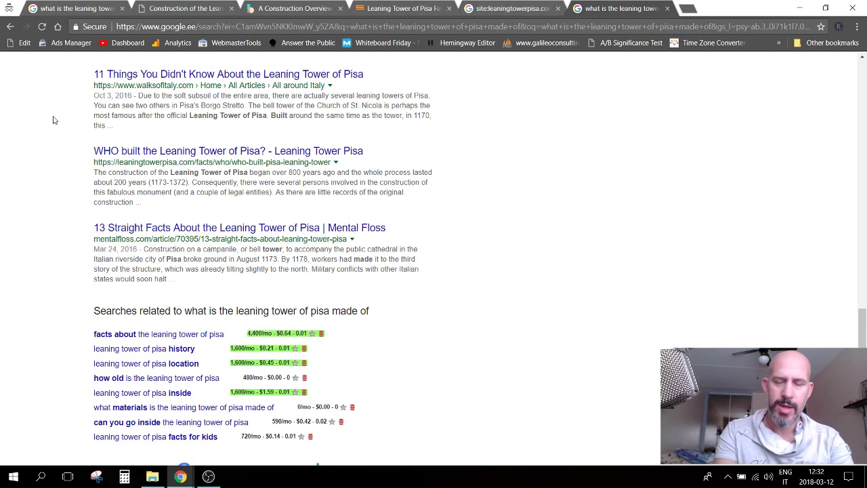
# Step: Switch to the YouTube live-stream page and review its chat and video description
pyautogui.click(179, 478)
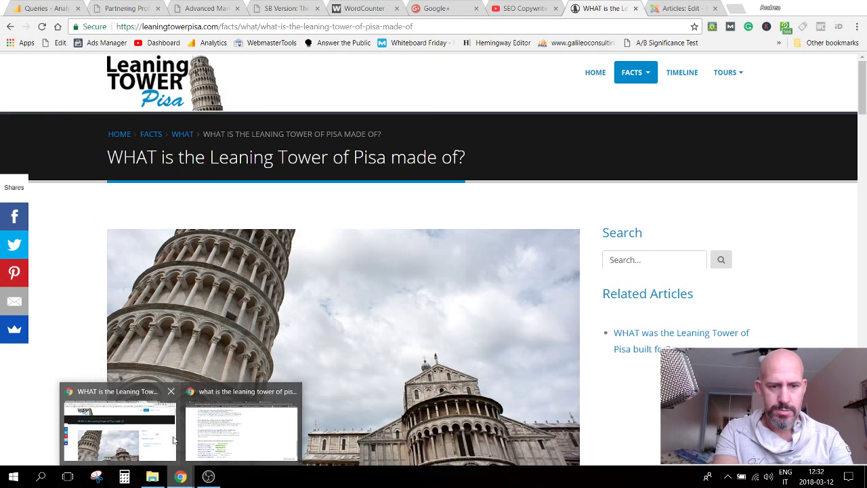
pyautogui.click(163, 441)
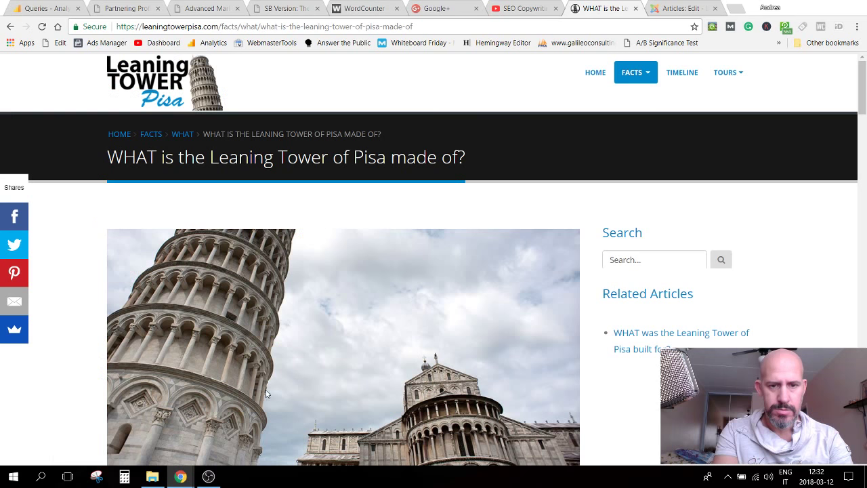
pyautogui.click(513, 9)
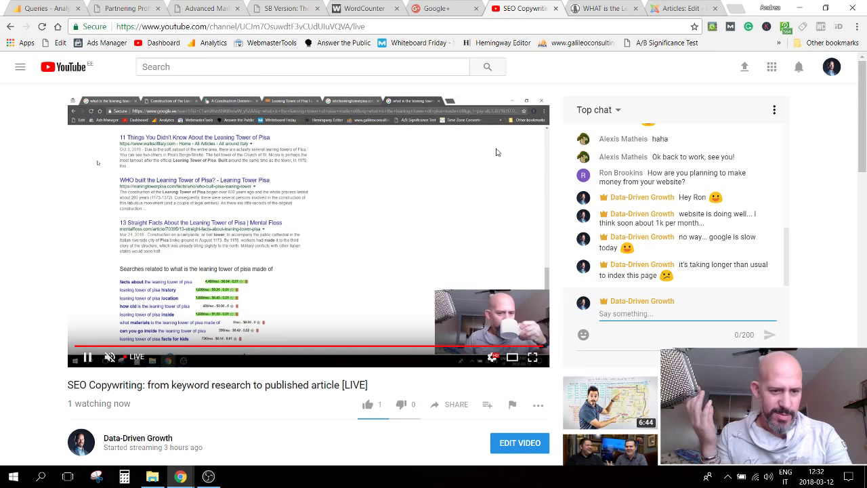
pyautogui.scroll(-1, 500, 177)
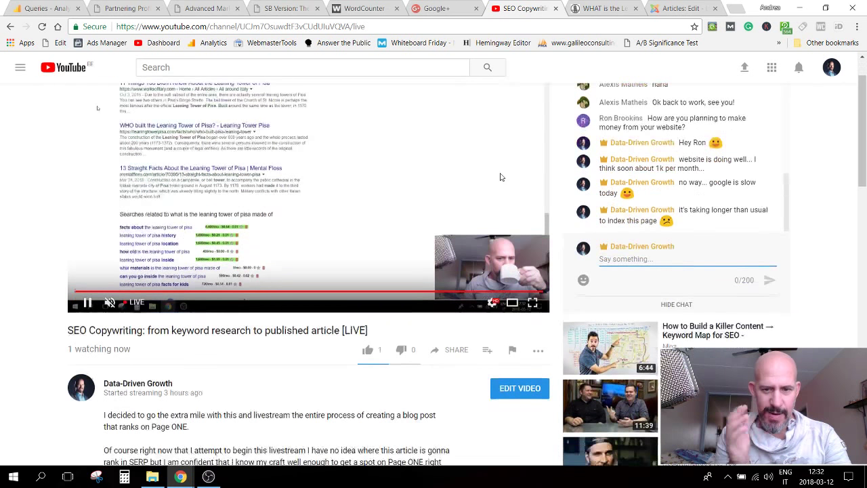
pyautogui.scroll(-3, 500, 177)
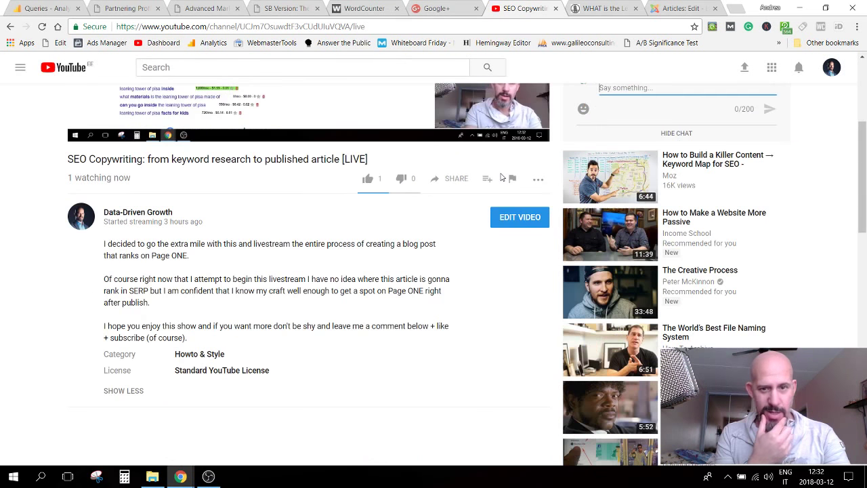
pyautogui.scroll(4, 502, 178)
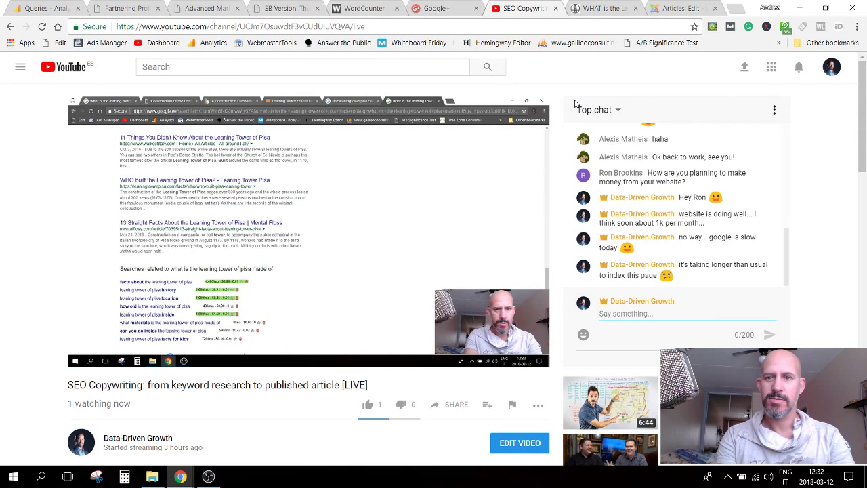
# Step: Review the published article and its Google+ share, and return to the Fetch as Google page in Search Console to check the indexing request
pyautogui.click(605, 8)
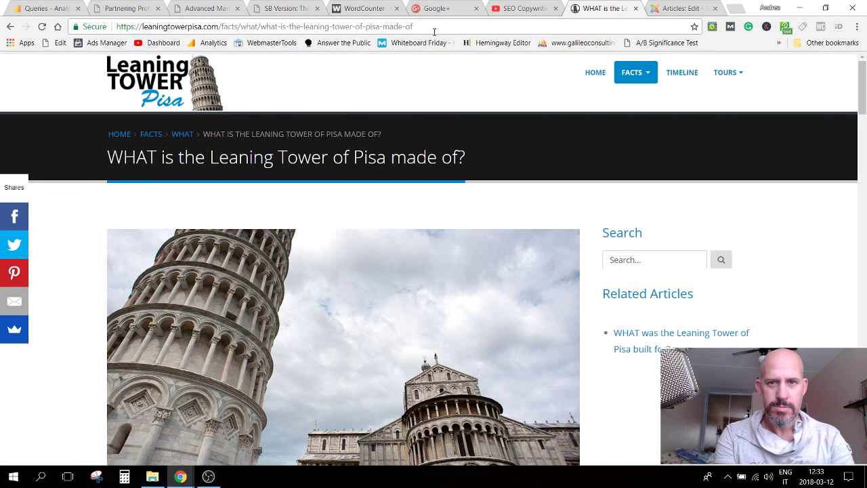
pyautogui.click(436, 8)
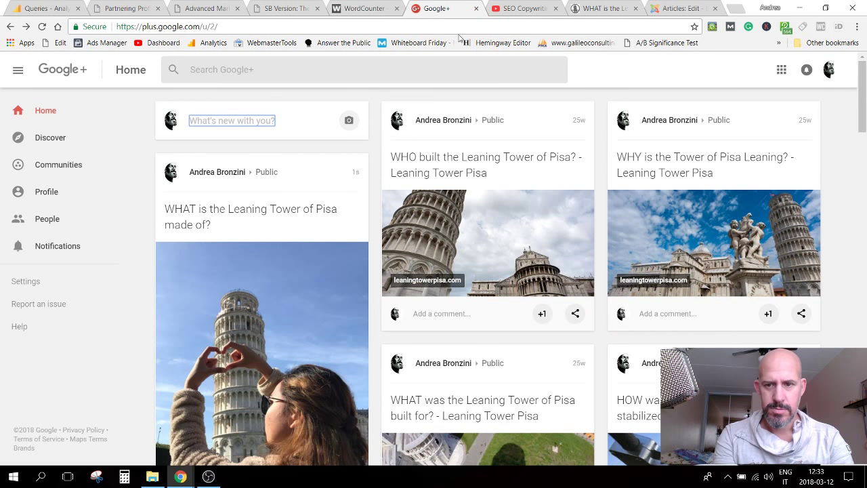
pyautogui.scroll(-2, 312, 259)
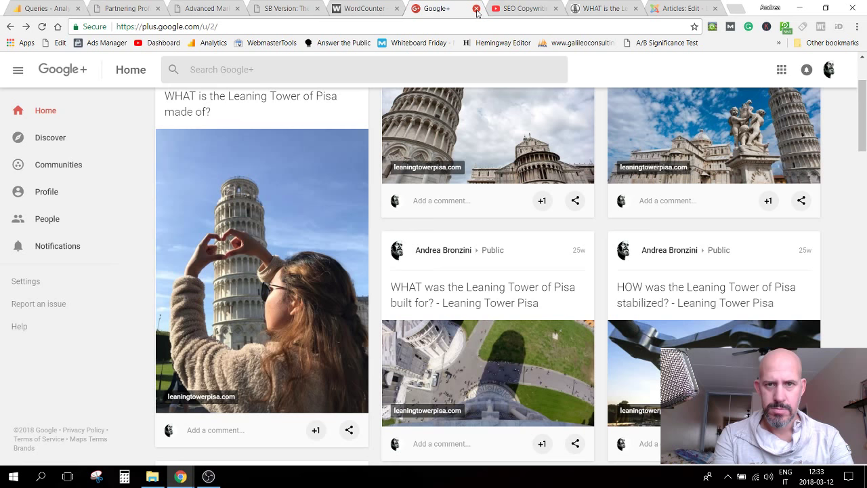
pyautogui.hotkey('alt', 'Left')
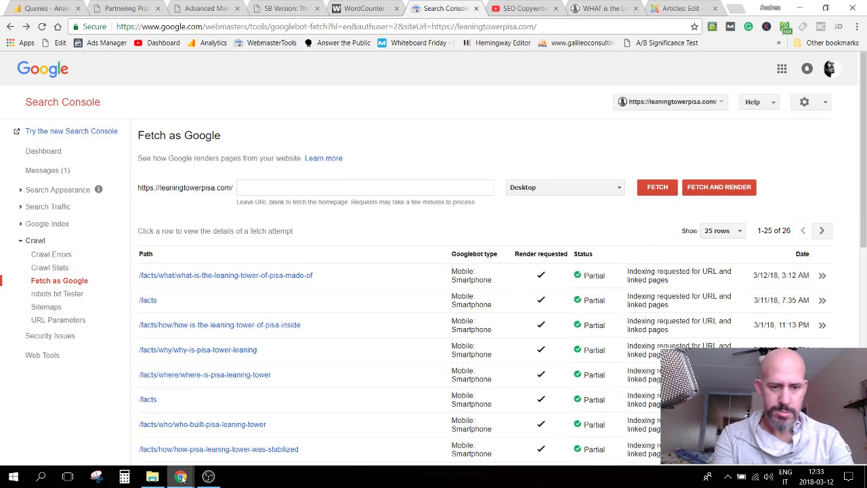
# Step: Switch to the Google search window, check pages 1 to 3 of the site:leaningtowerpisa.com results for the new article, and close that results tab
pyautogui.moveTo(182, 479)
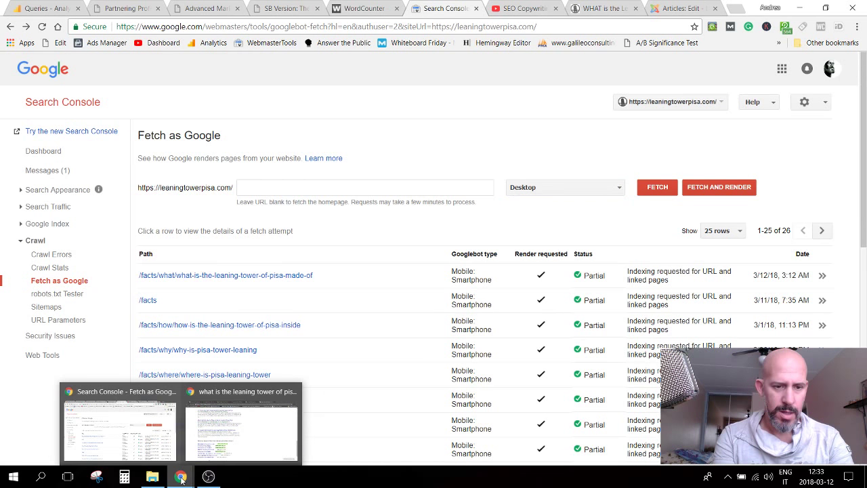
pyautogui.click(219, 428)
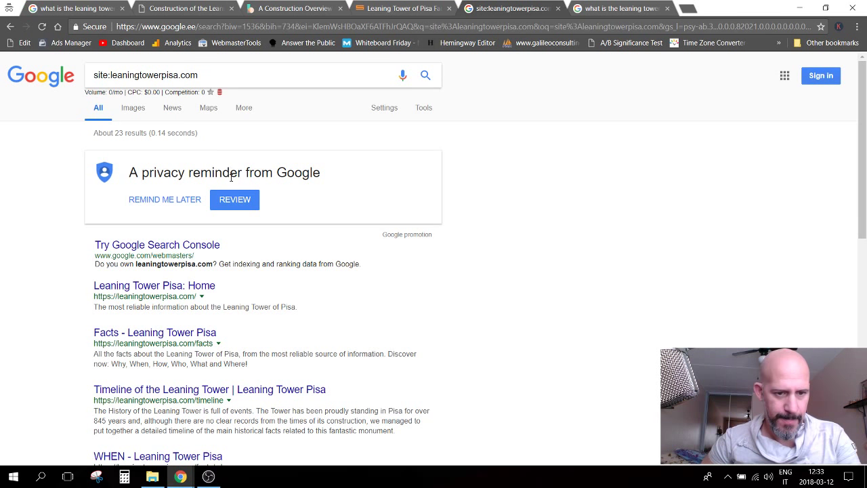
pyautogui.scroll(-3, 259, 224)
pyautogui.scroll(-5, 259, 222)
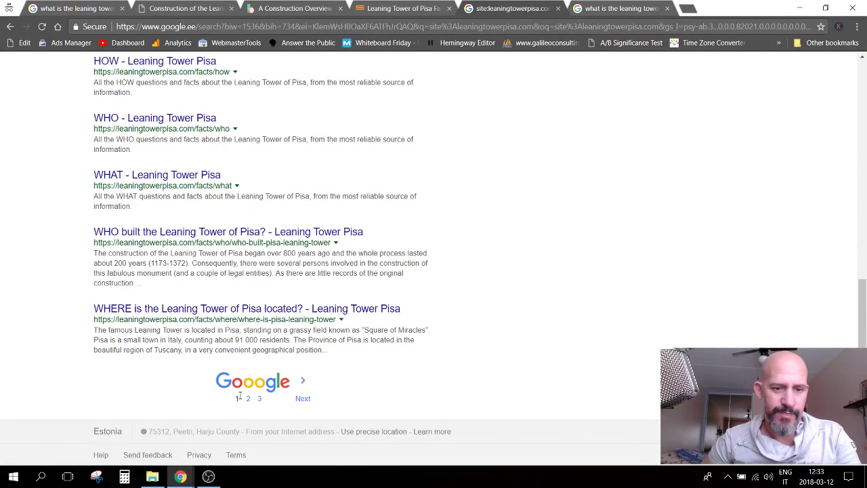
pyautogui.click(248, 398)
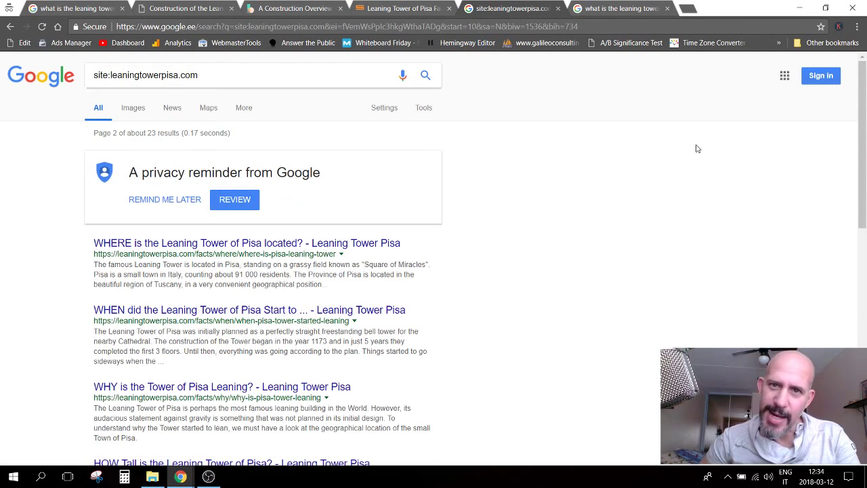
pyautogui.scroll(-5, 575, 221)
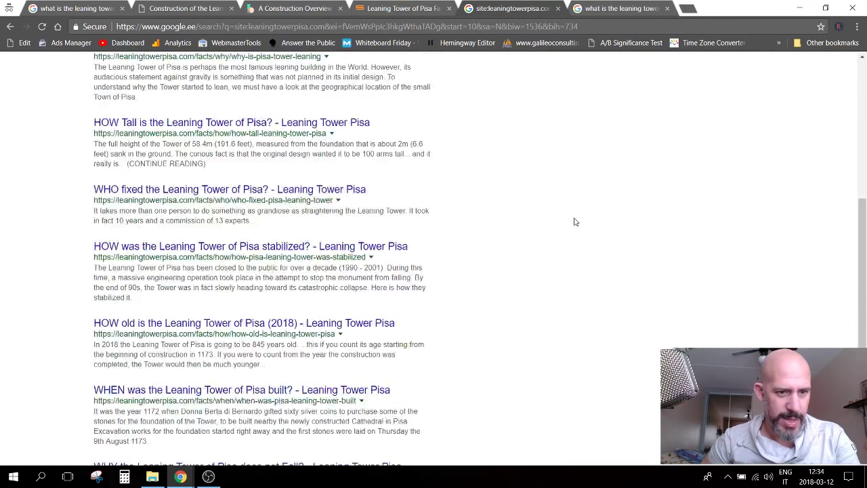
pyautogui.scroll(-5, 575, 221)
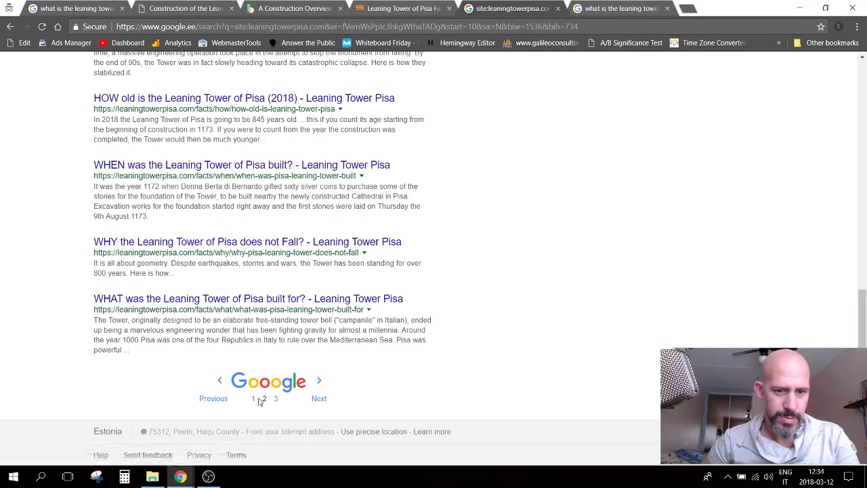
pyautogui.click(274, 399)
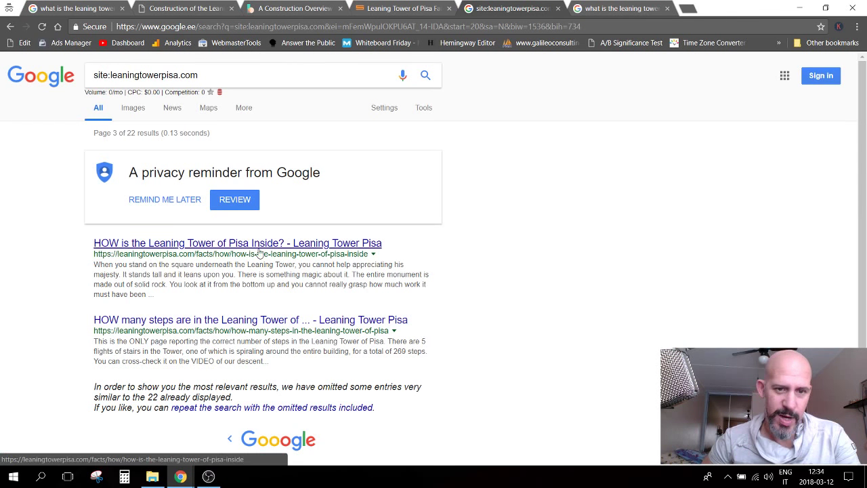
pyautogui.scroll(-2, 247, 294)
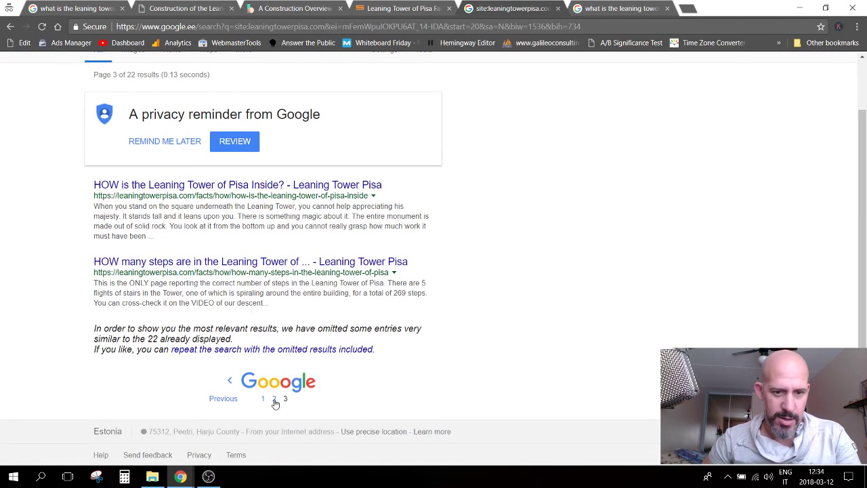
pyautogui.click(273, 399)
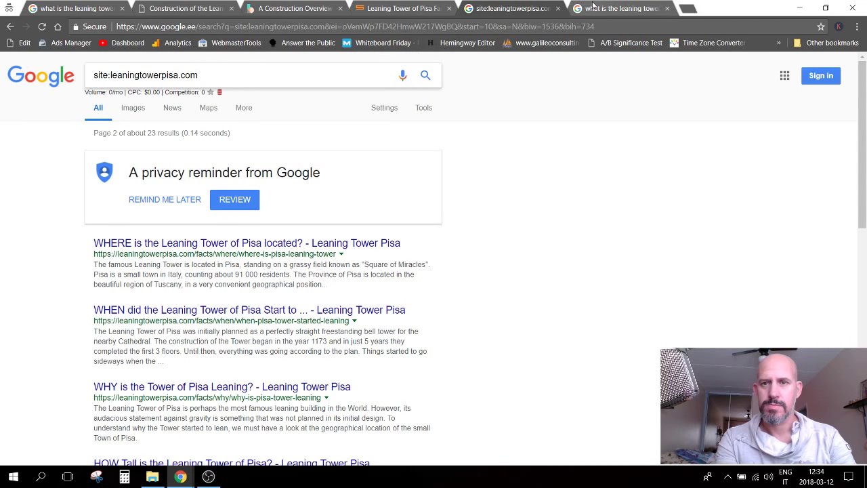
pyautogui.click(557, 9)
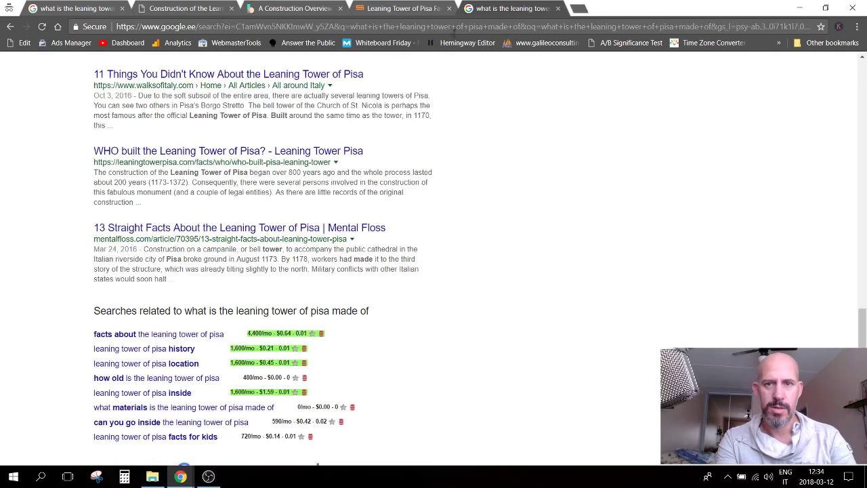
# Step: Rerun the search "what is the leaning tower of pisa made of" and examine the first results page for the new article
pyautogui.scroll(2, 171, 103)
pyautogui.scroll(10, 171, 103)
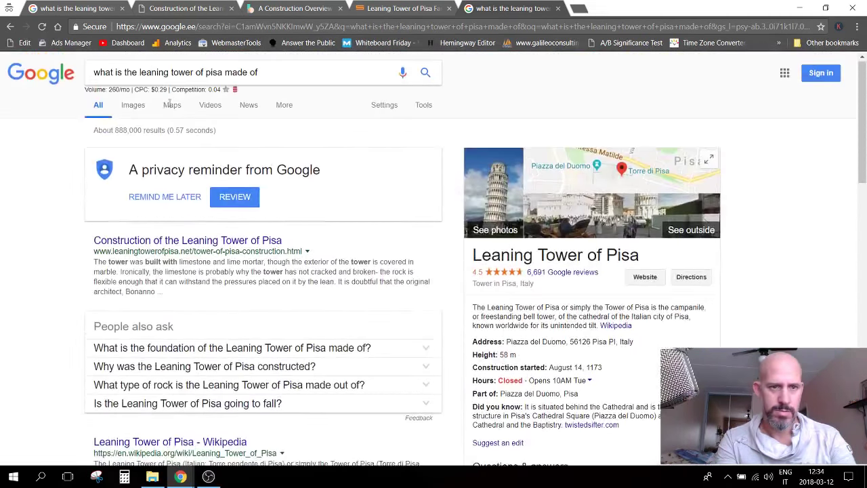
pyautogui.click(296, 76)
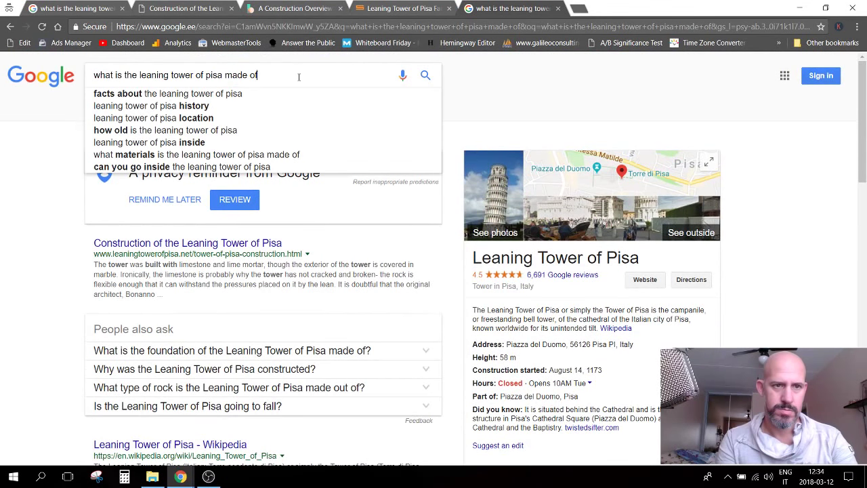
pyautogui.press('Return')
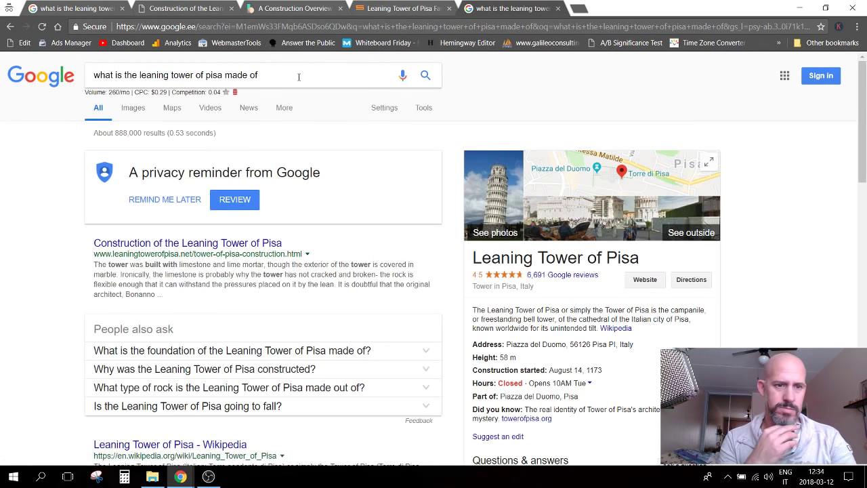
pyautogui.scroll(-3, 300, 80)
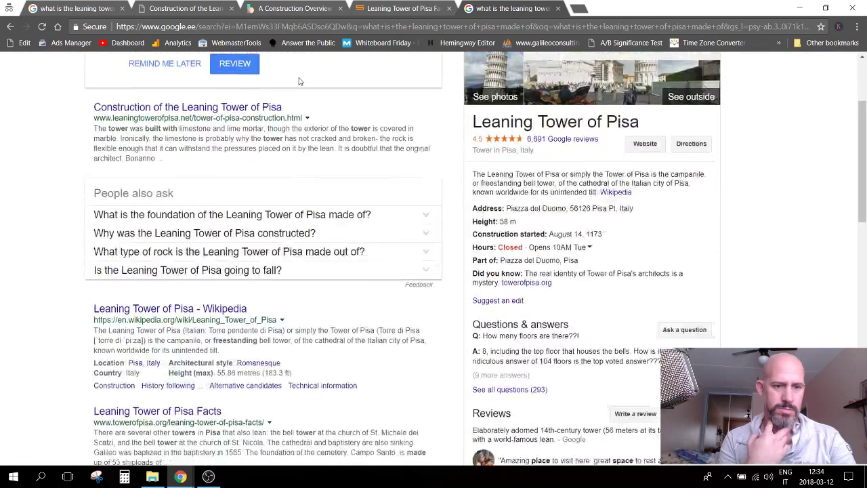
pyautogui.scroll(-8, 300, 80)
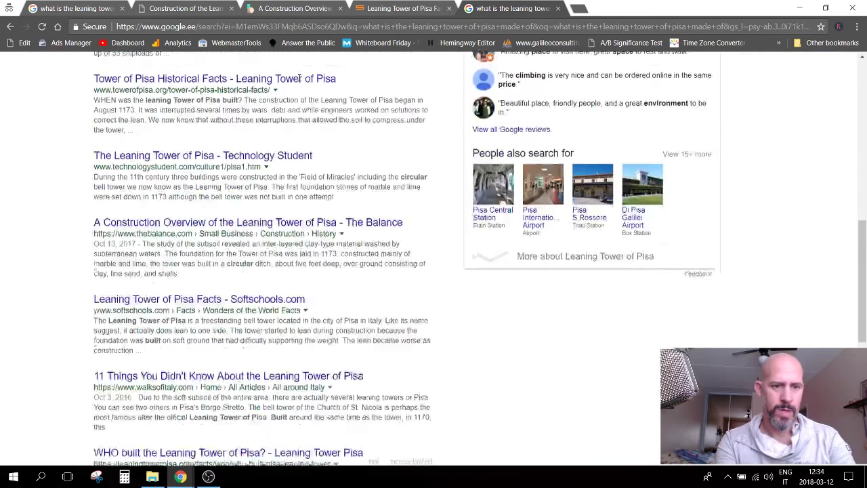
pyautogui.scroll(-3, 299, 79)
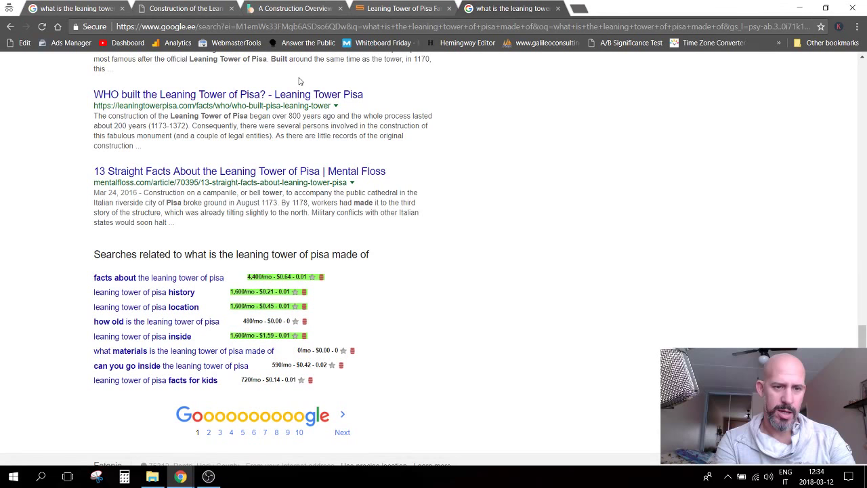
pyautogui.scroll(4, 299, 79)
pyautogui.scroll(1, 864, 249)
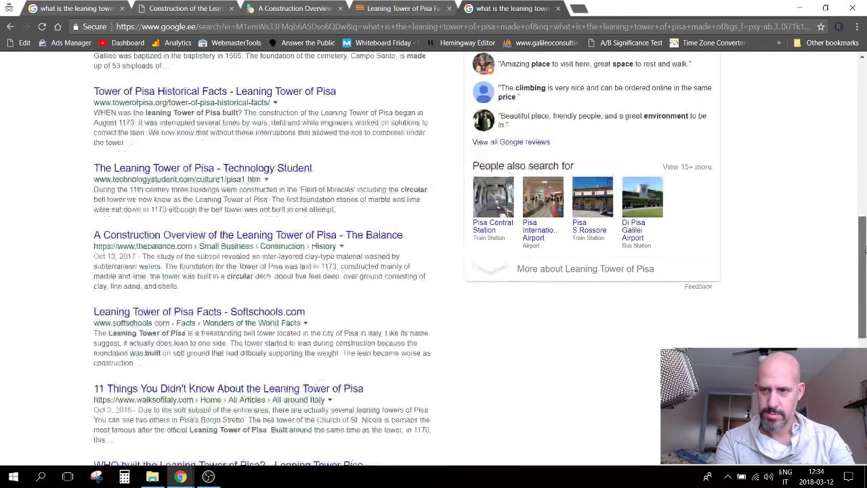
pyautogui.moveTo(864, 249); pyautogui.dragTo(833, 121)
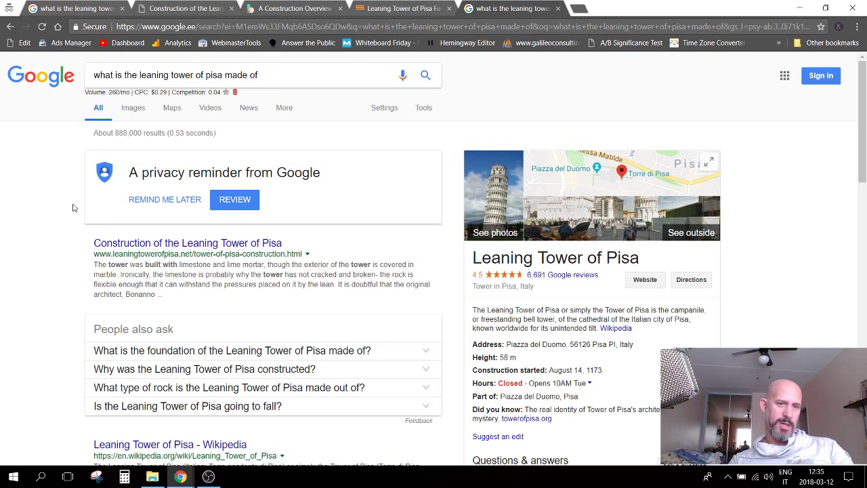
# Step: Refresh the same search once more and open the related search "what materials is the leaning tower of pisa made of" in a new tab
pyautogui.click(296, 72)
pyautogui.press('Return')
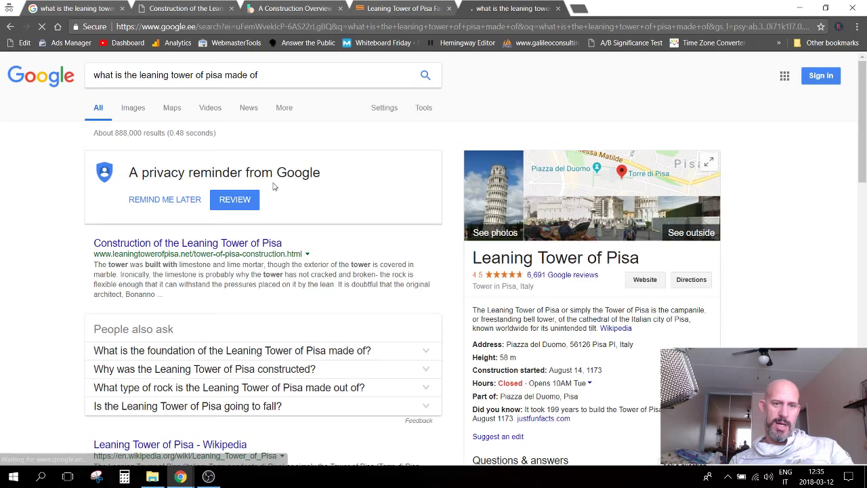
pyautogui.scroll(-9, 47, 305)
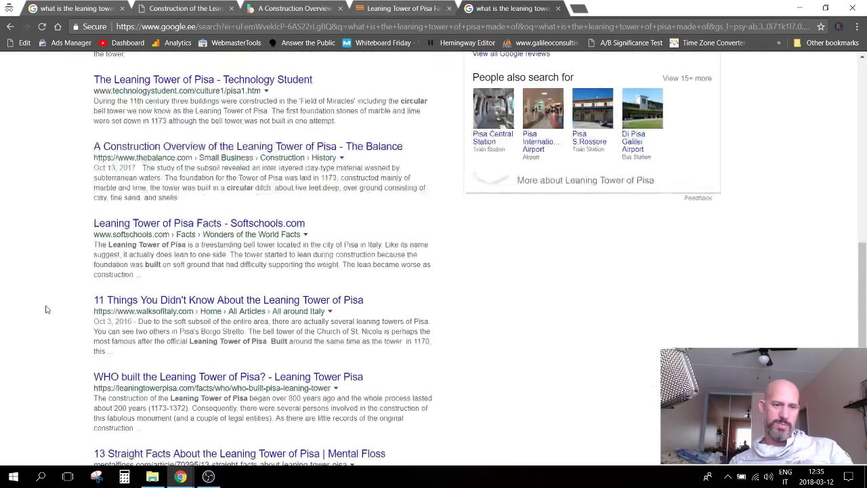
pyautogui.scroll(-4, 46, 310)
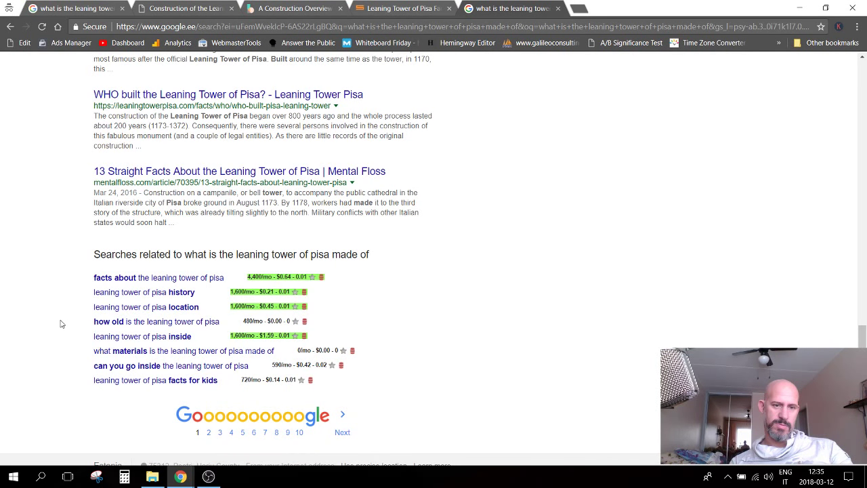
pyautogui.middleClick(165, 351)
pyautogui.click(598, 8)
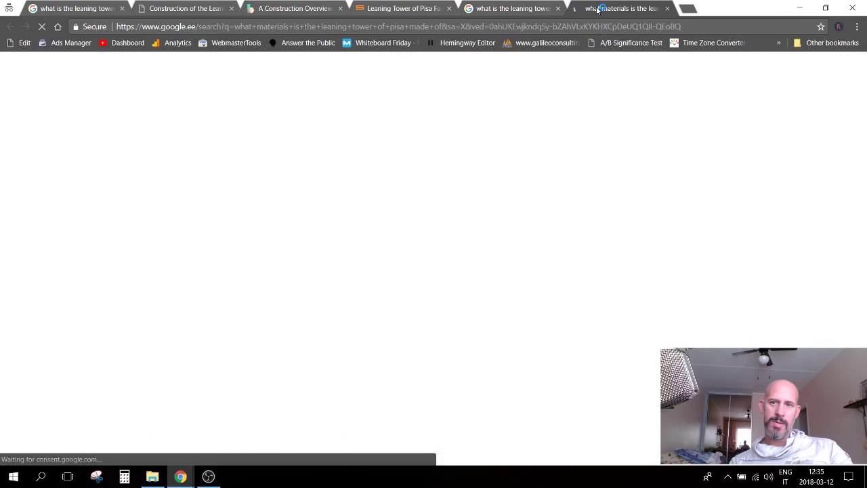